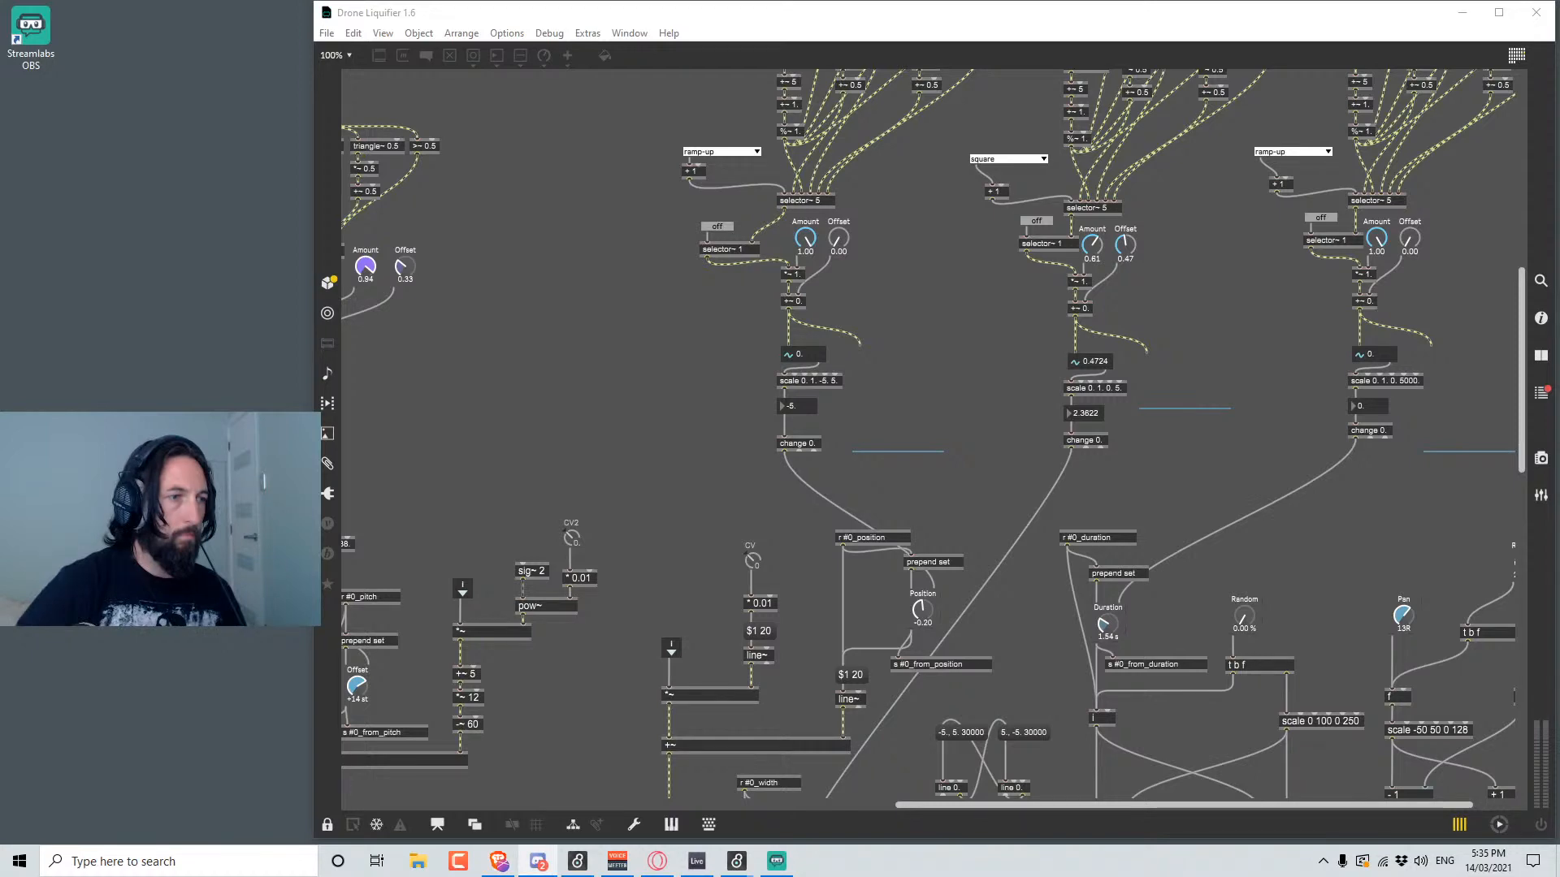
Unlock the patch for editing and look over the LFO modulation chains across to the s reset button.
scroll(957, 236, up, 10)
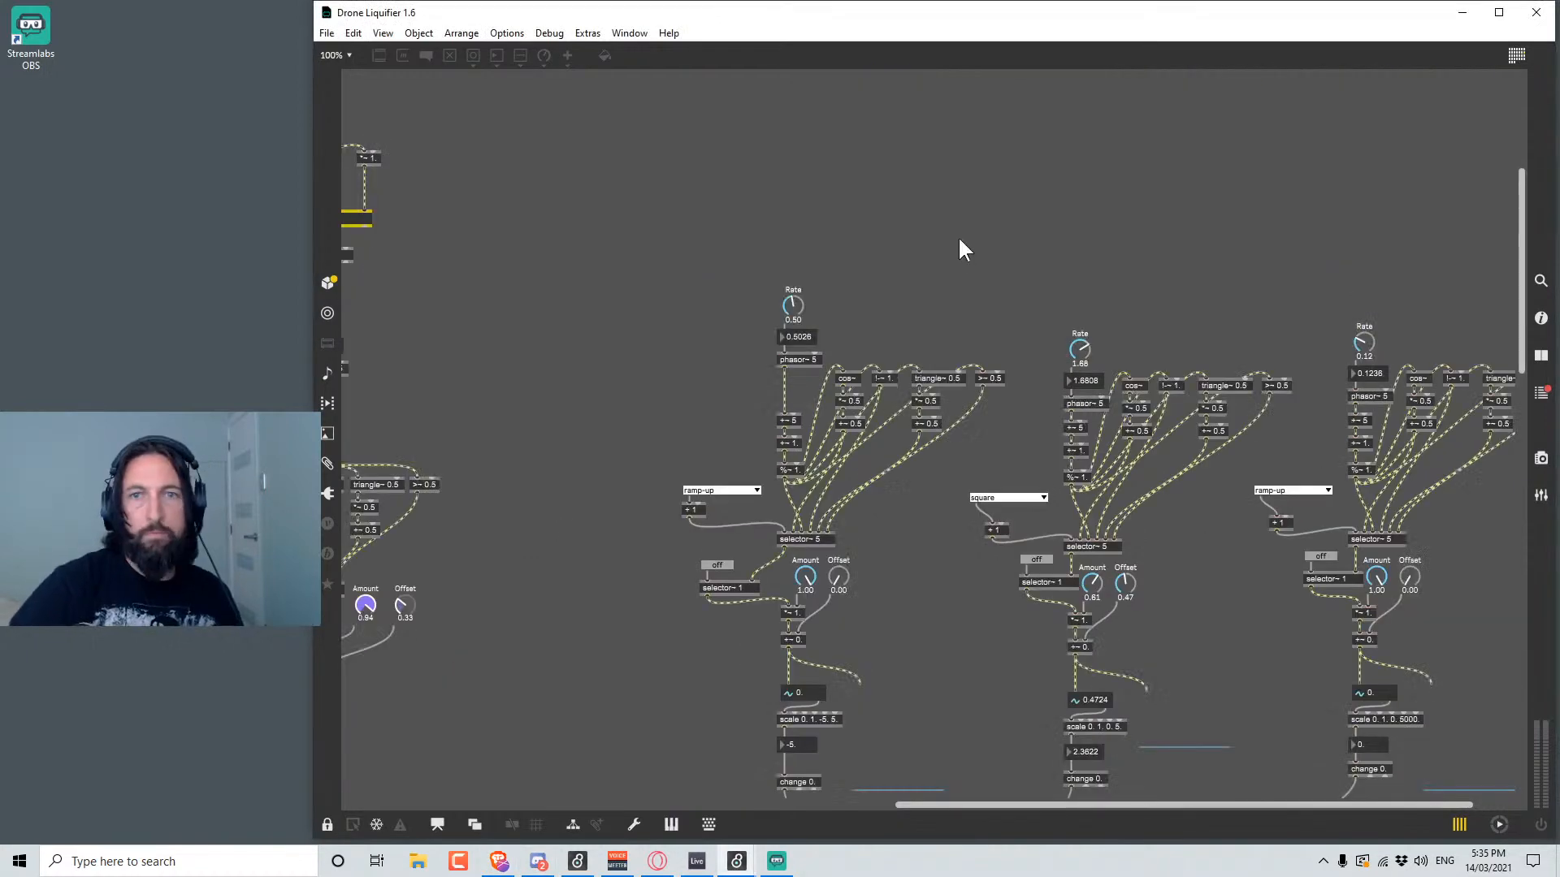
scroll(970, 309, down, 4)
key(ctrl+e)
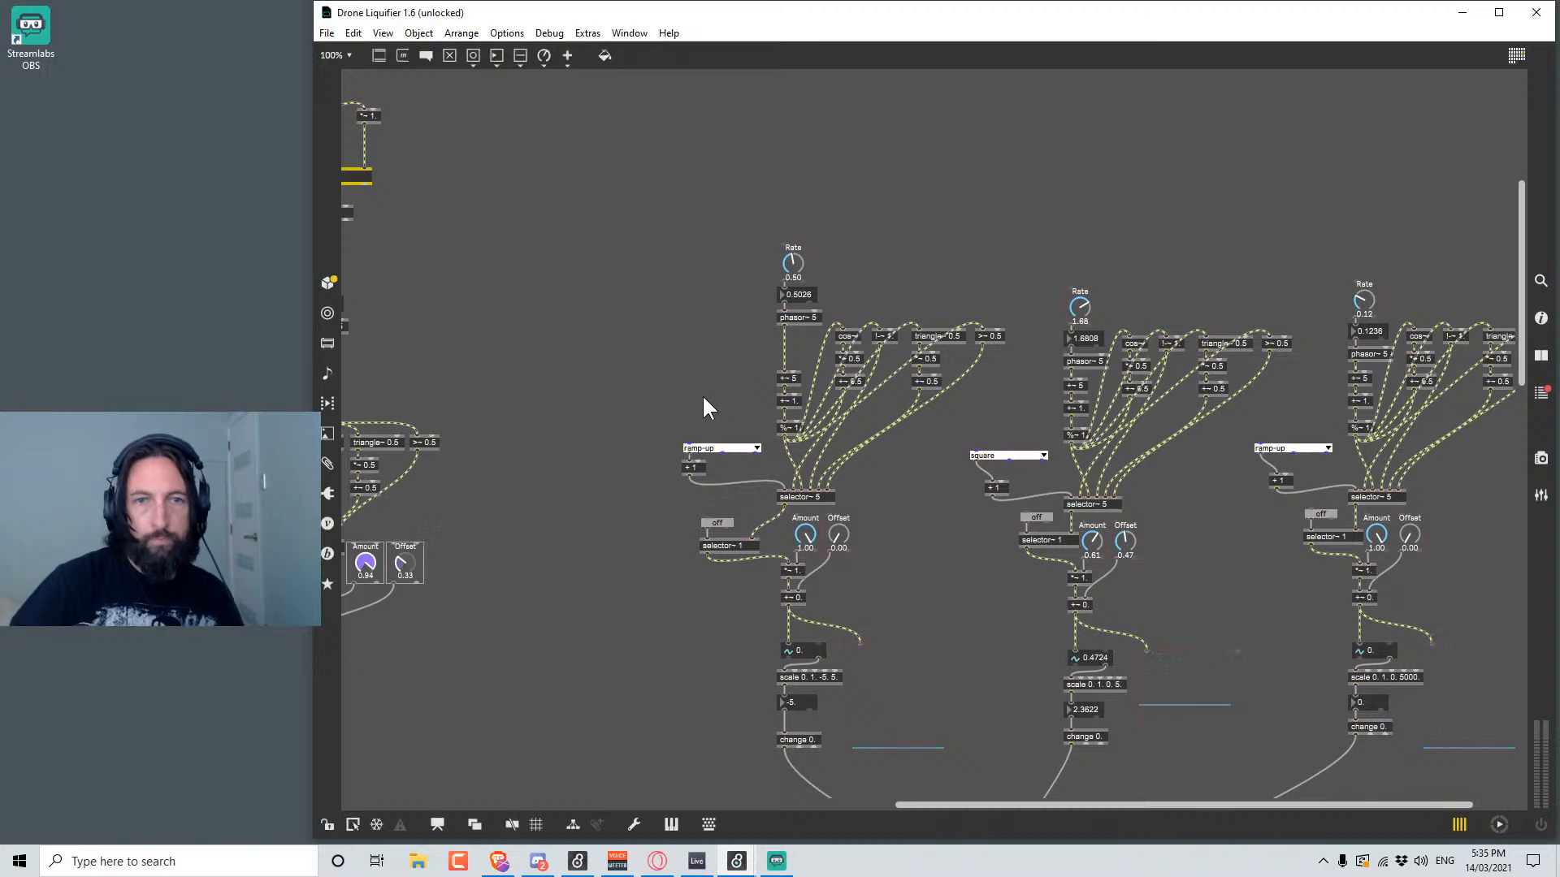
scroll(687, 398, left, 5)
scroll(732, 422, down, 3)
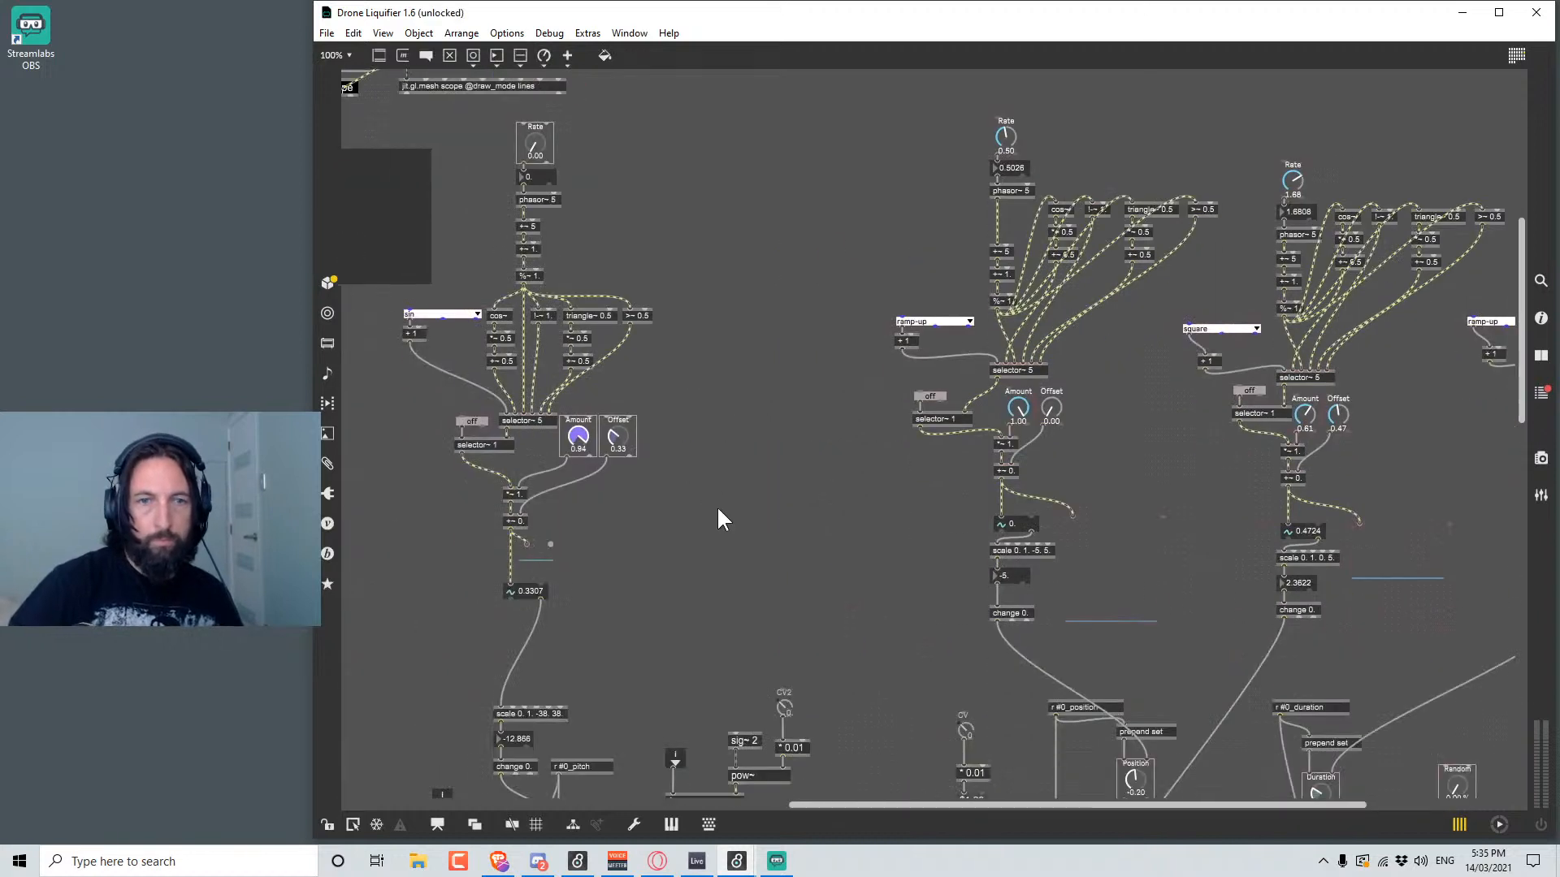
scroll(717, 505, left, 2)
scroll(742, 505, down, 1)
scroll(755, 556, down, 2)
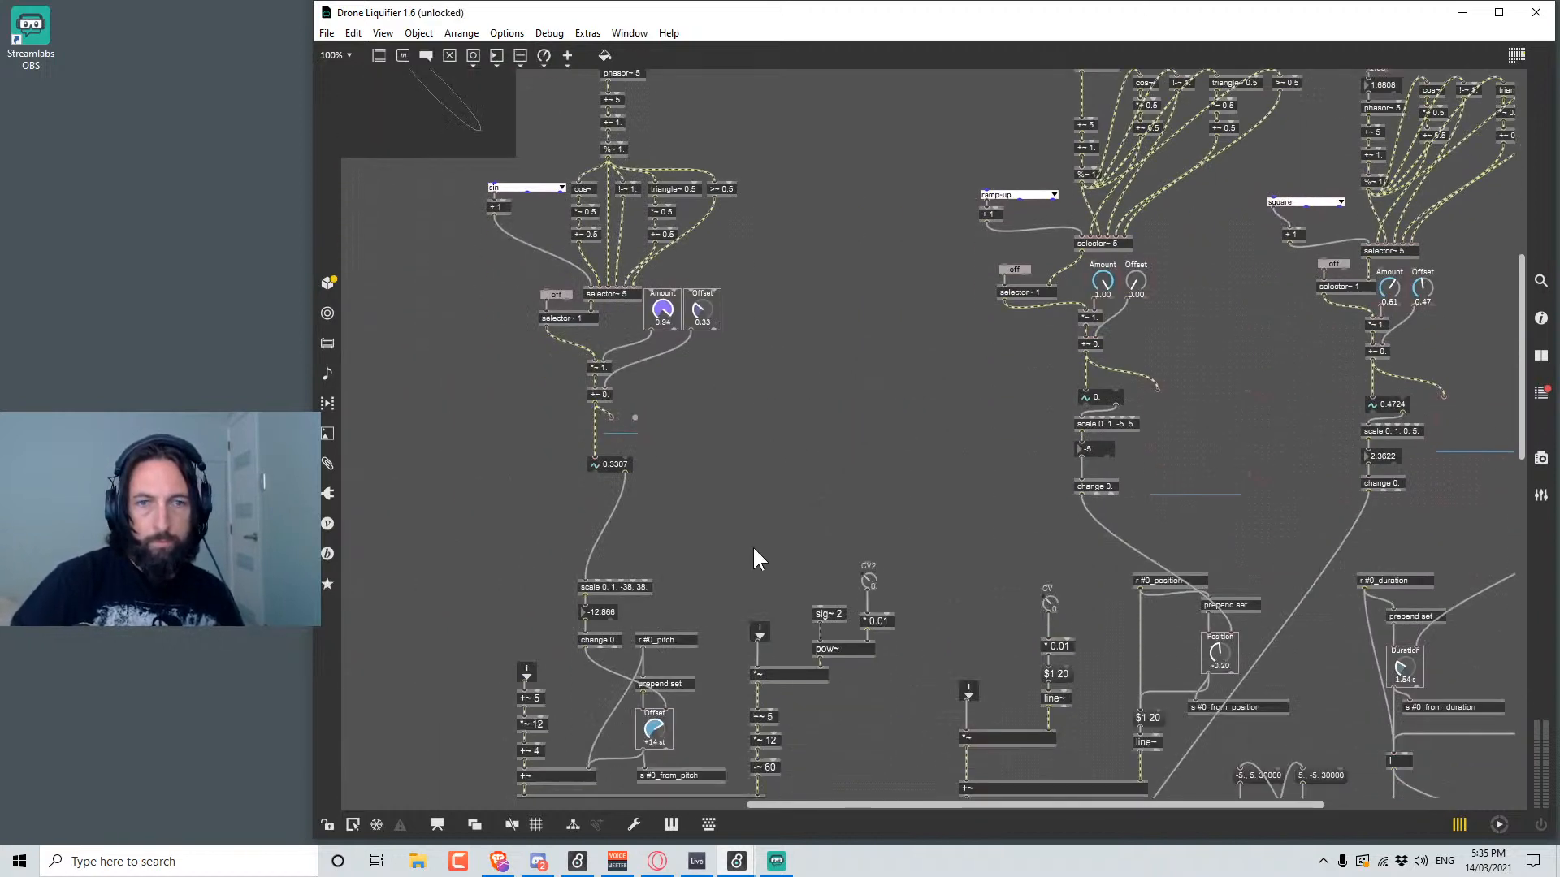
scroll(768, 558, left, 3)
scroll(732, 544, down, 2)
scroll(617, 560, left, 6)
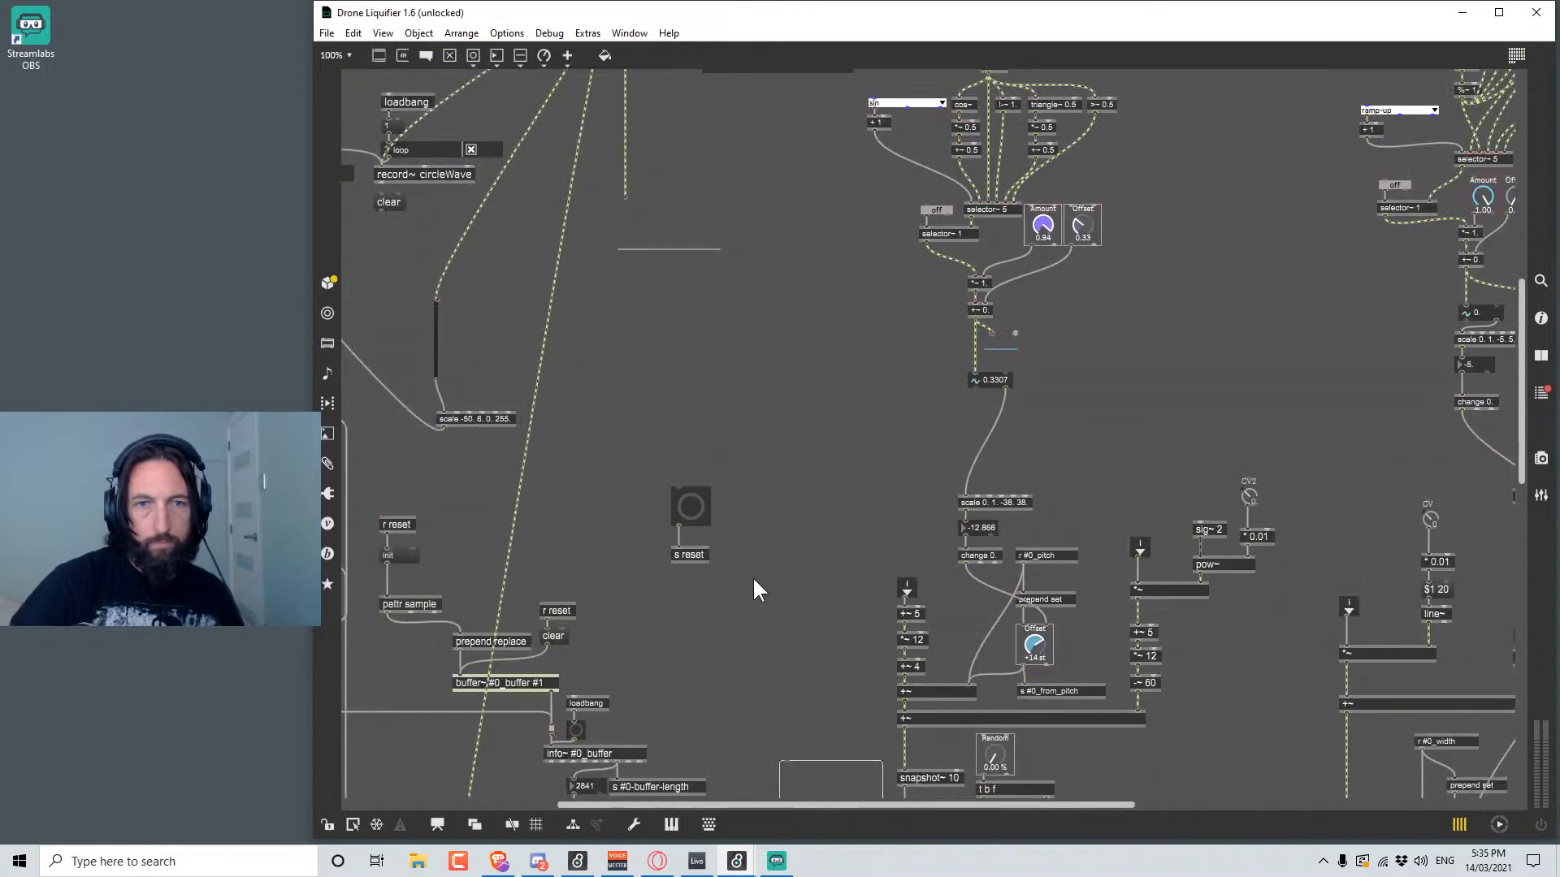
Search the patch for "r reset" and step through the matching receive objects.
key(ctrl+f)
text(r)
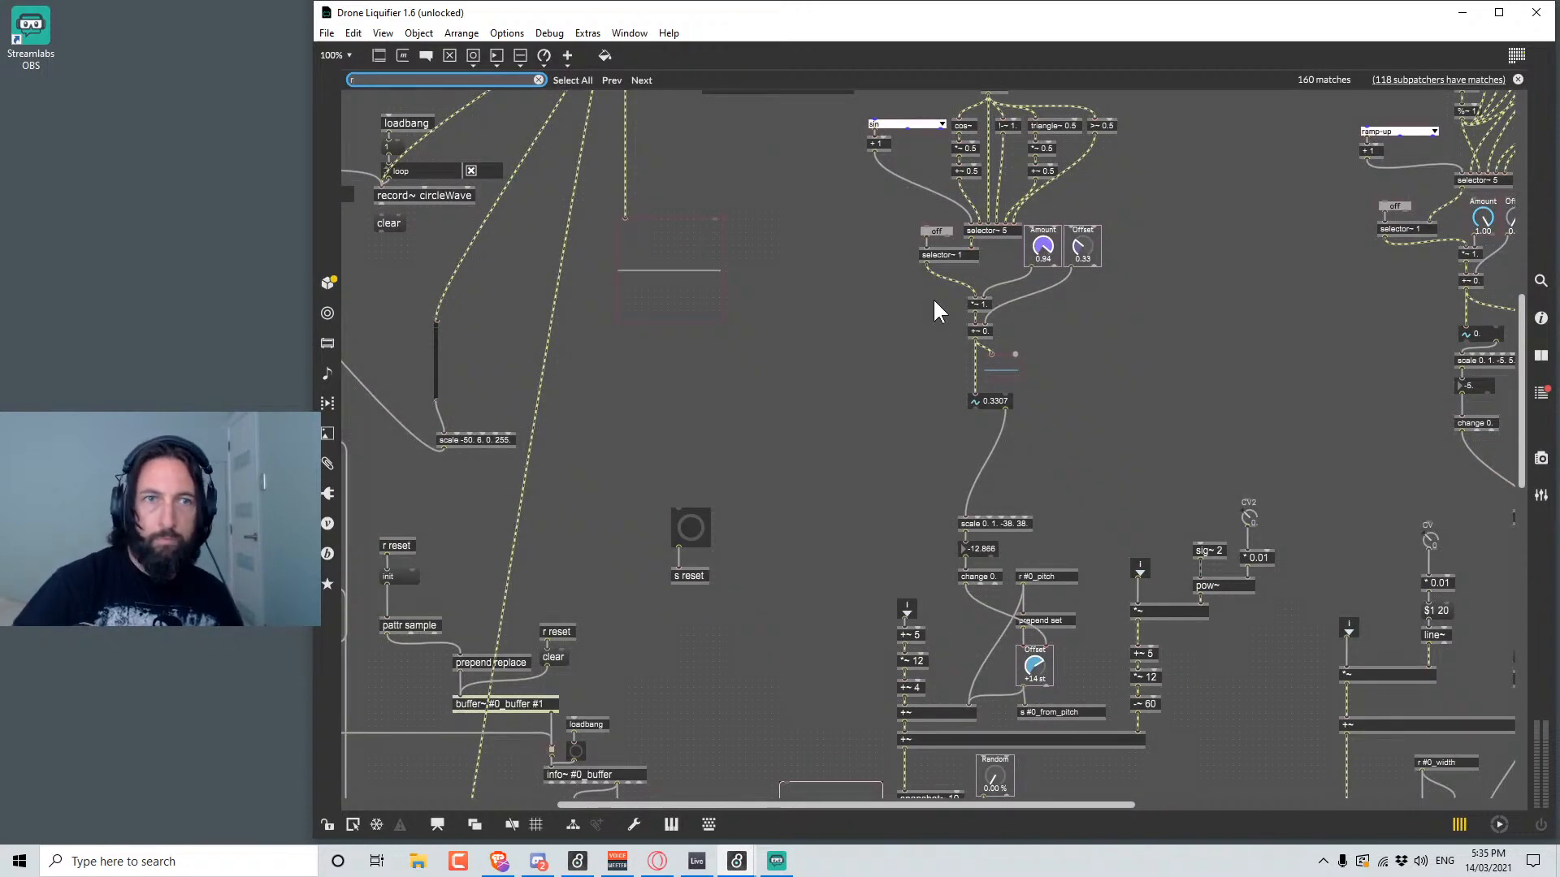
text( reset)
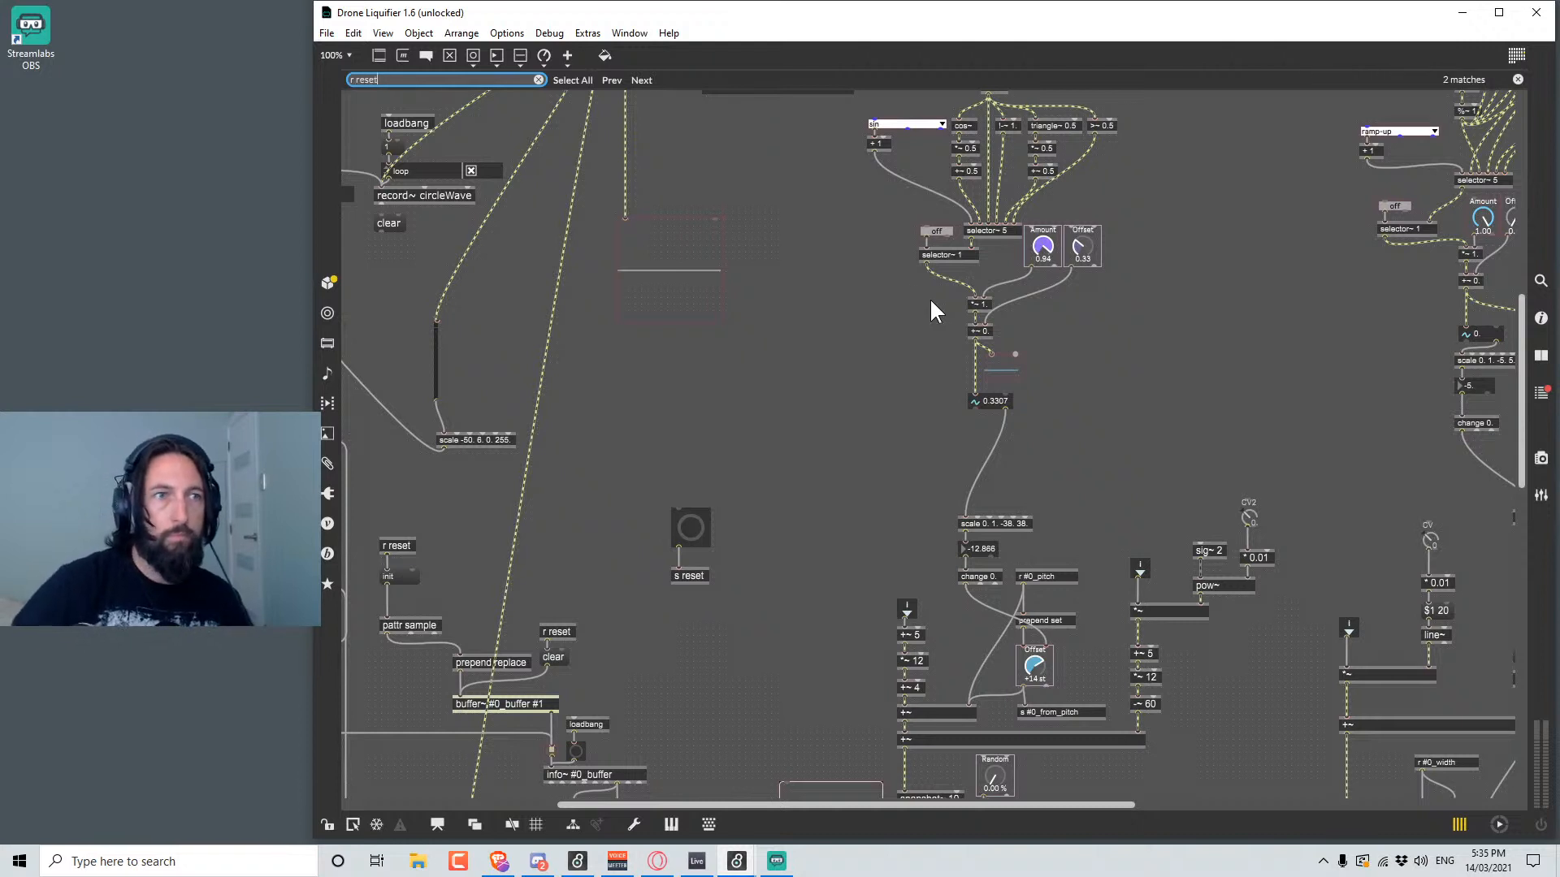
click(641, 81)
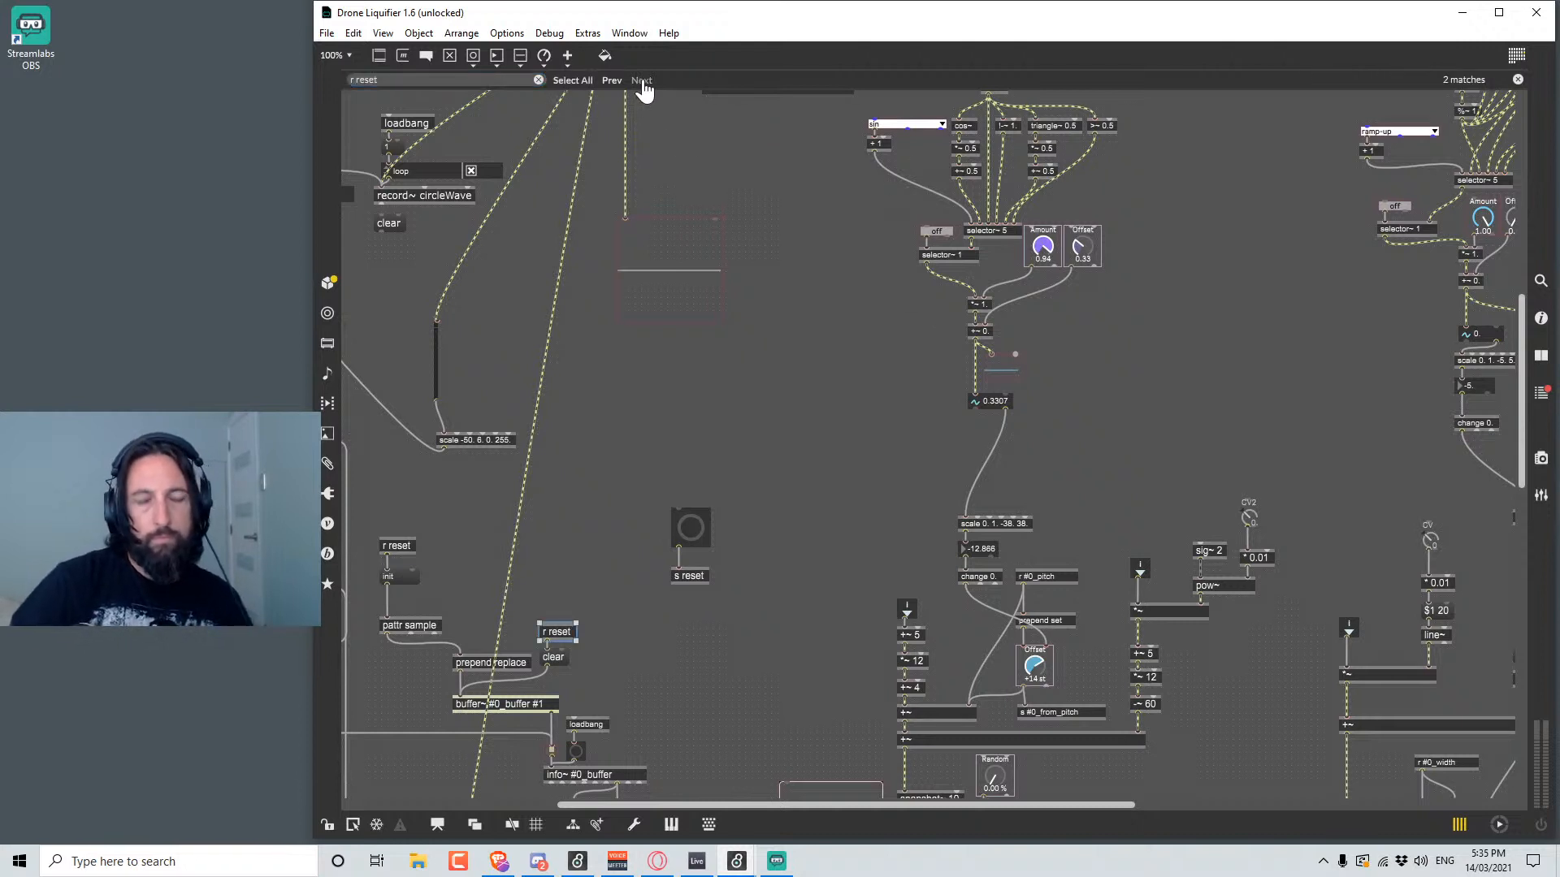
click(642, 81)
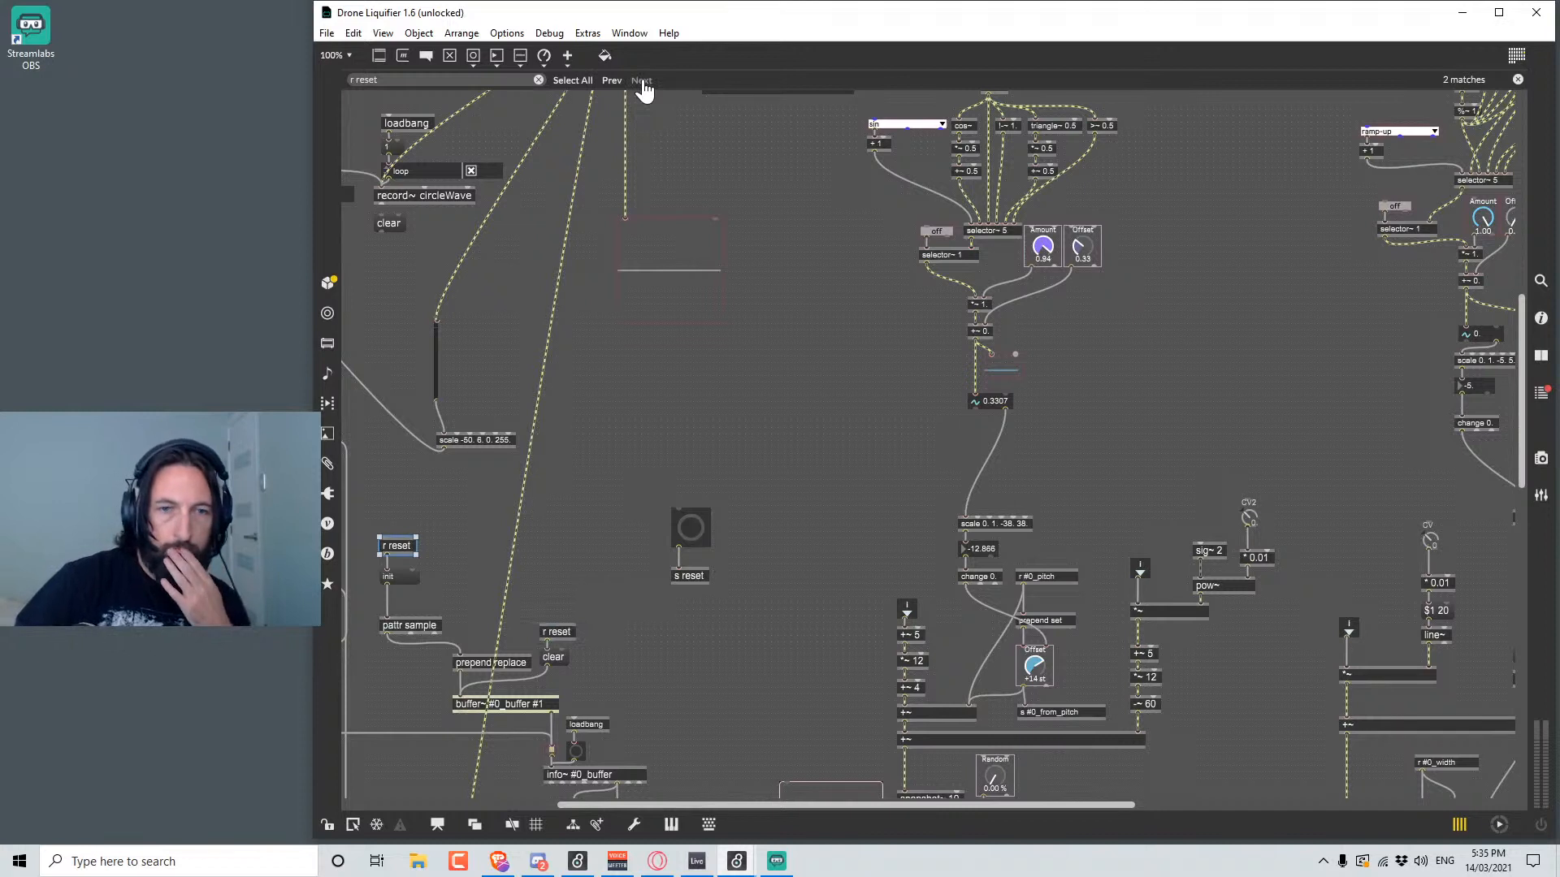
scroll(673, 432, down, 1)
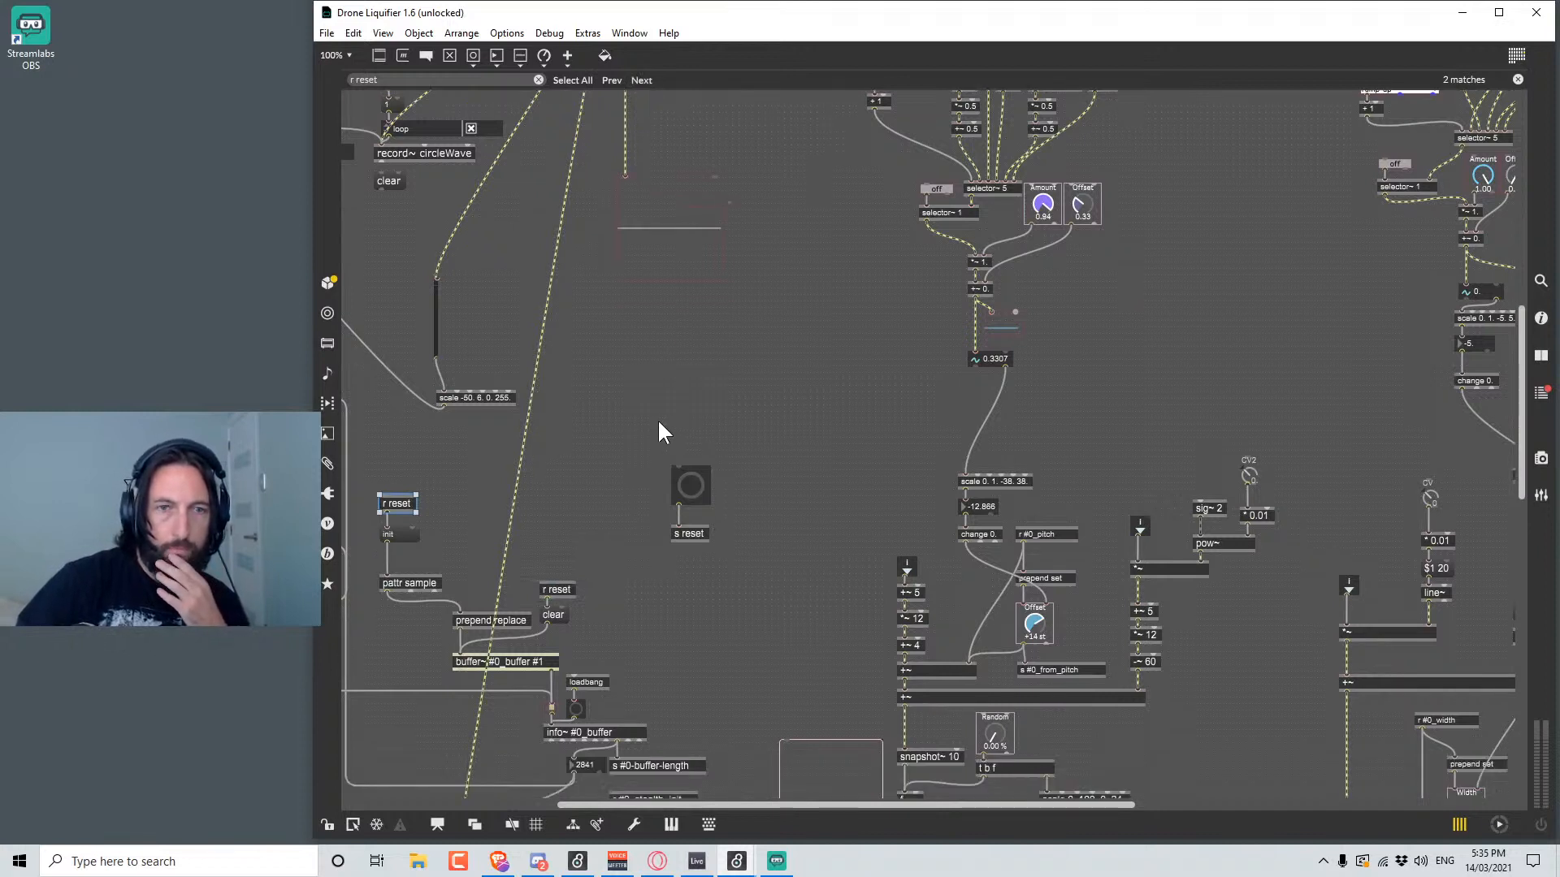
scroll(635, 427, down, 1)
Check the locked presentation layout of the device, and return to the unlocked patching view.
key(ctrl+alt+e)
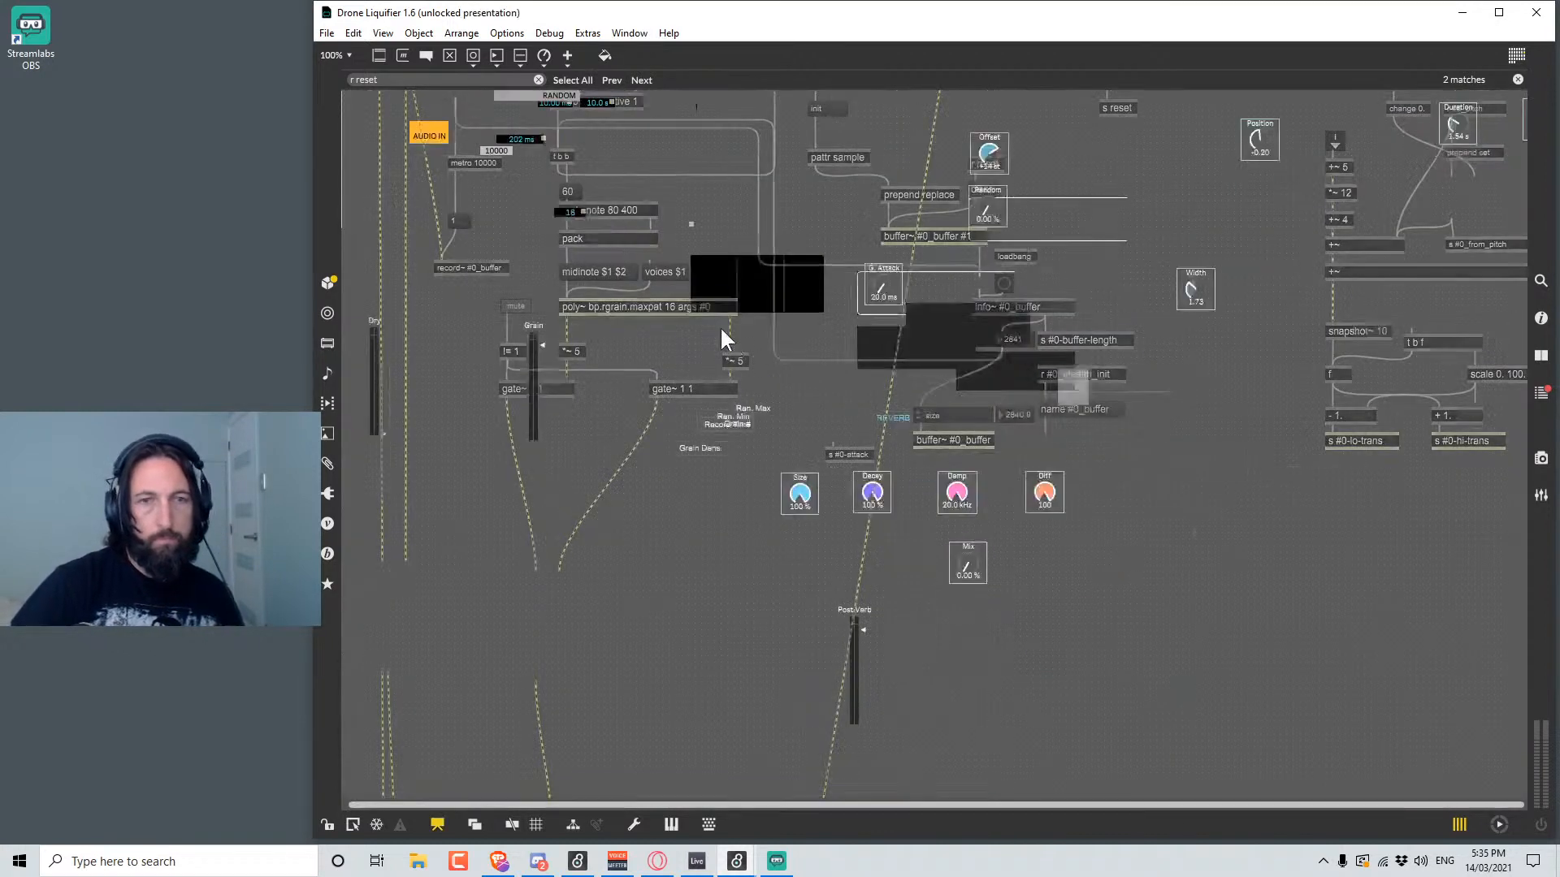
key(ctrl+e)
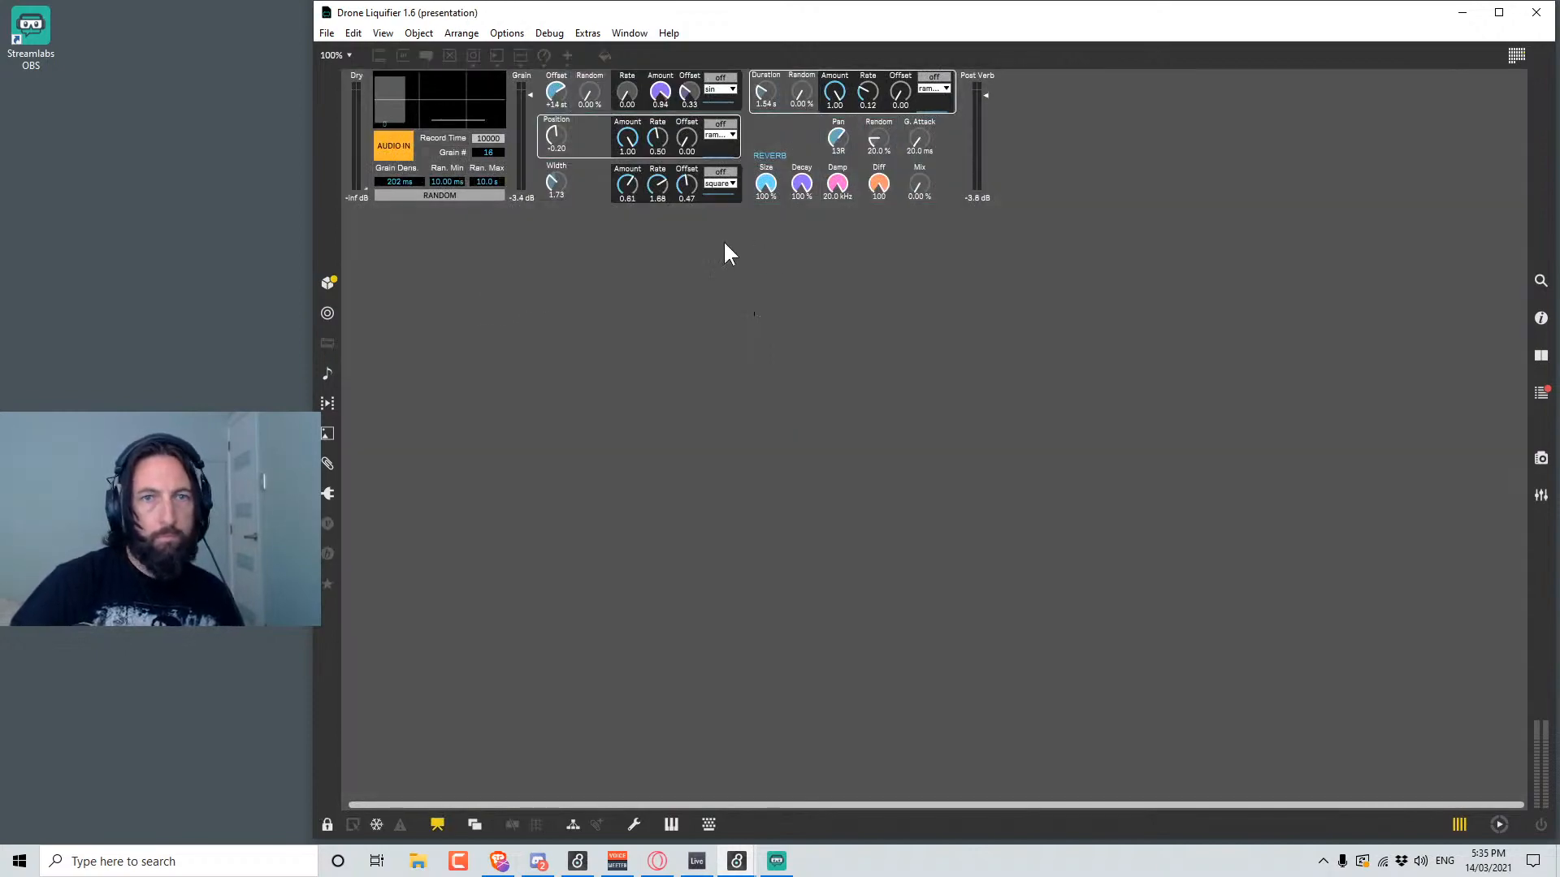
key(ctrl+e)
key(ctrl+alt+e)
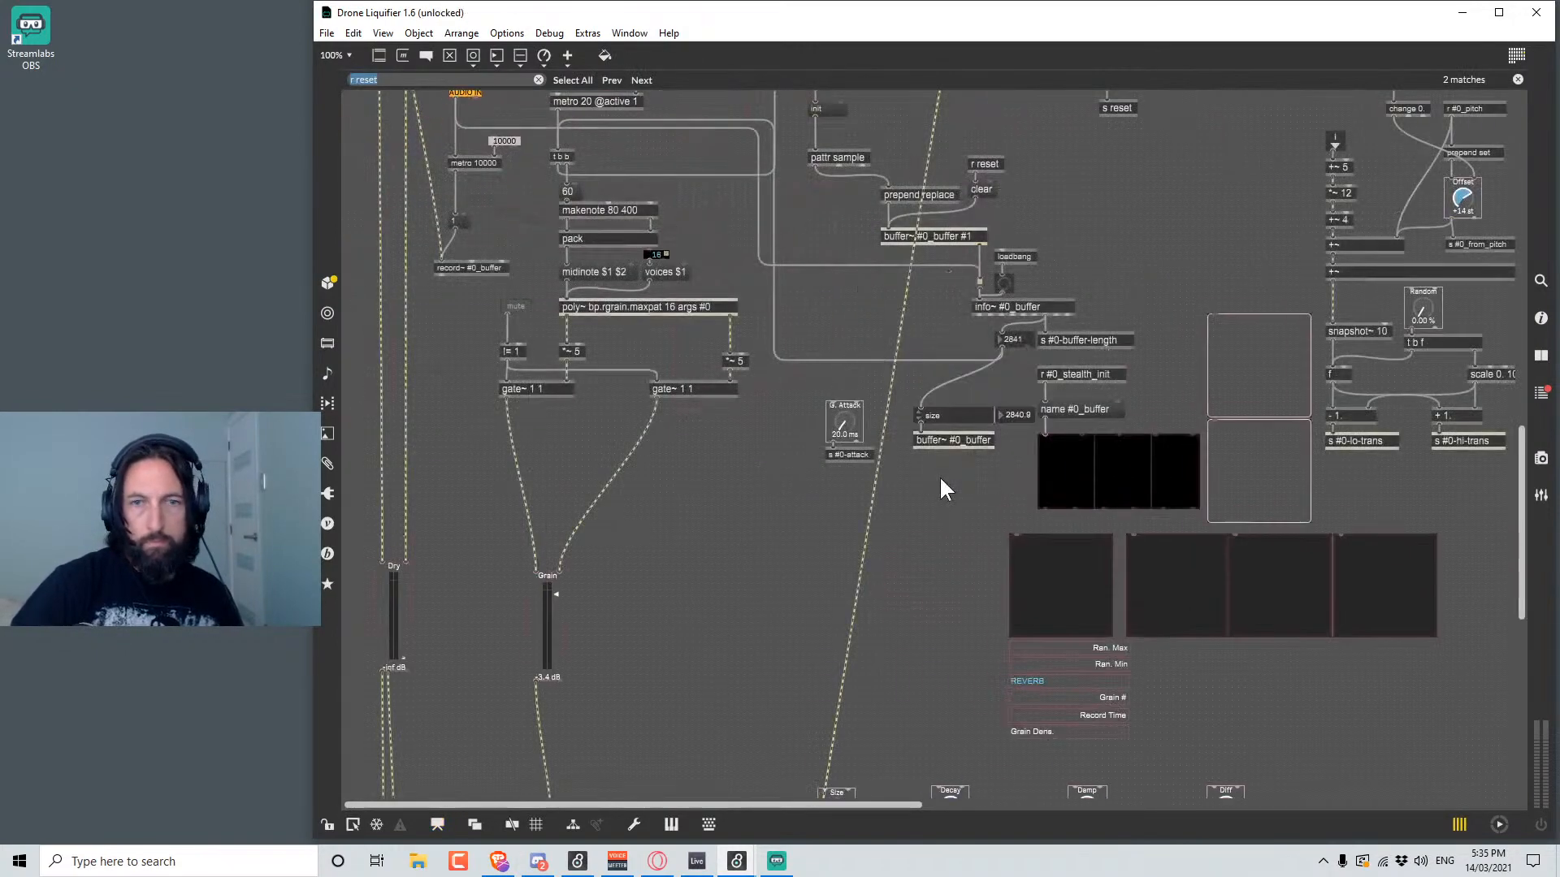
Add a live.text object in the empty space above the round button that feeds s reset.
scroll(940, 482, right, 7)
scroll(940, 482, up, 11)
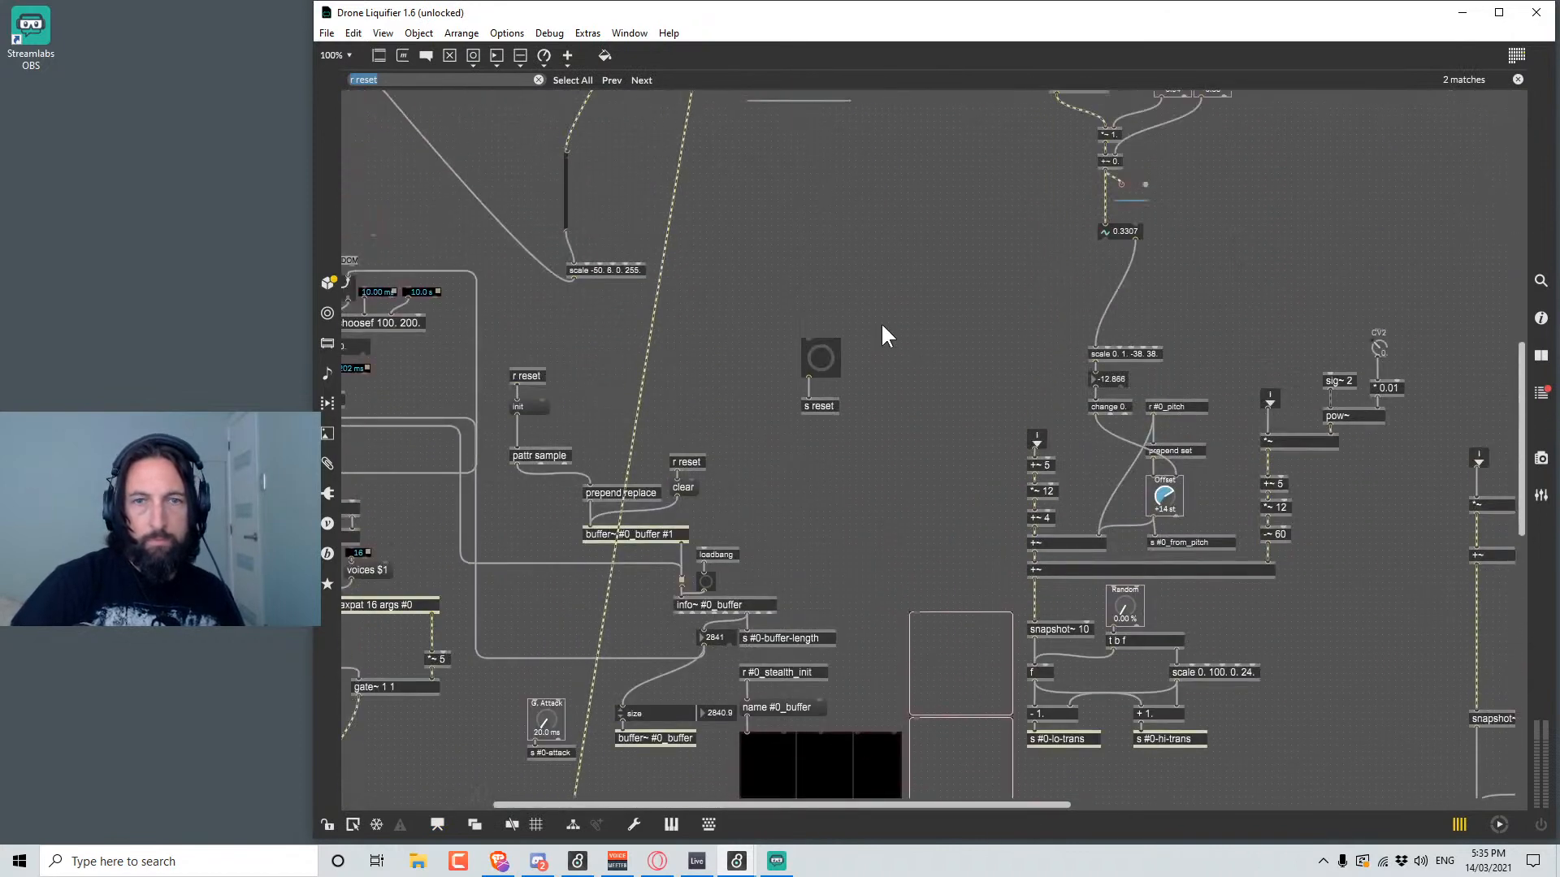
text(nlive.text)
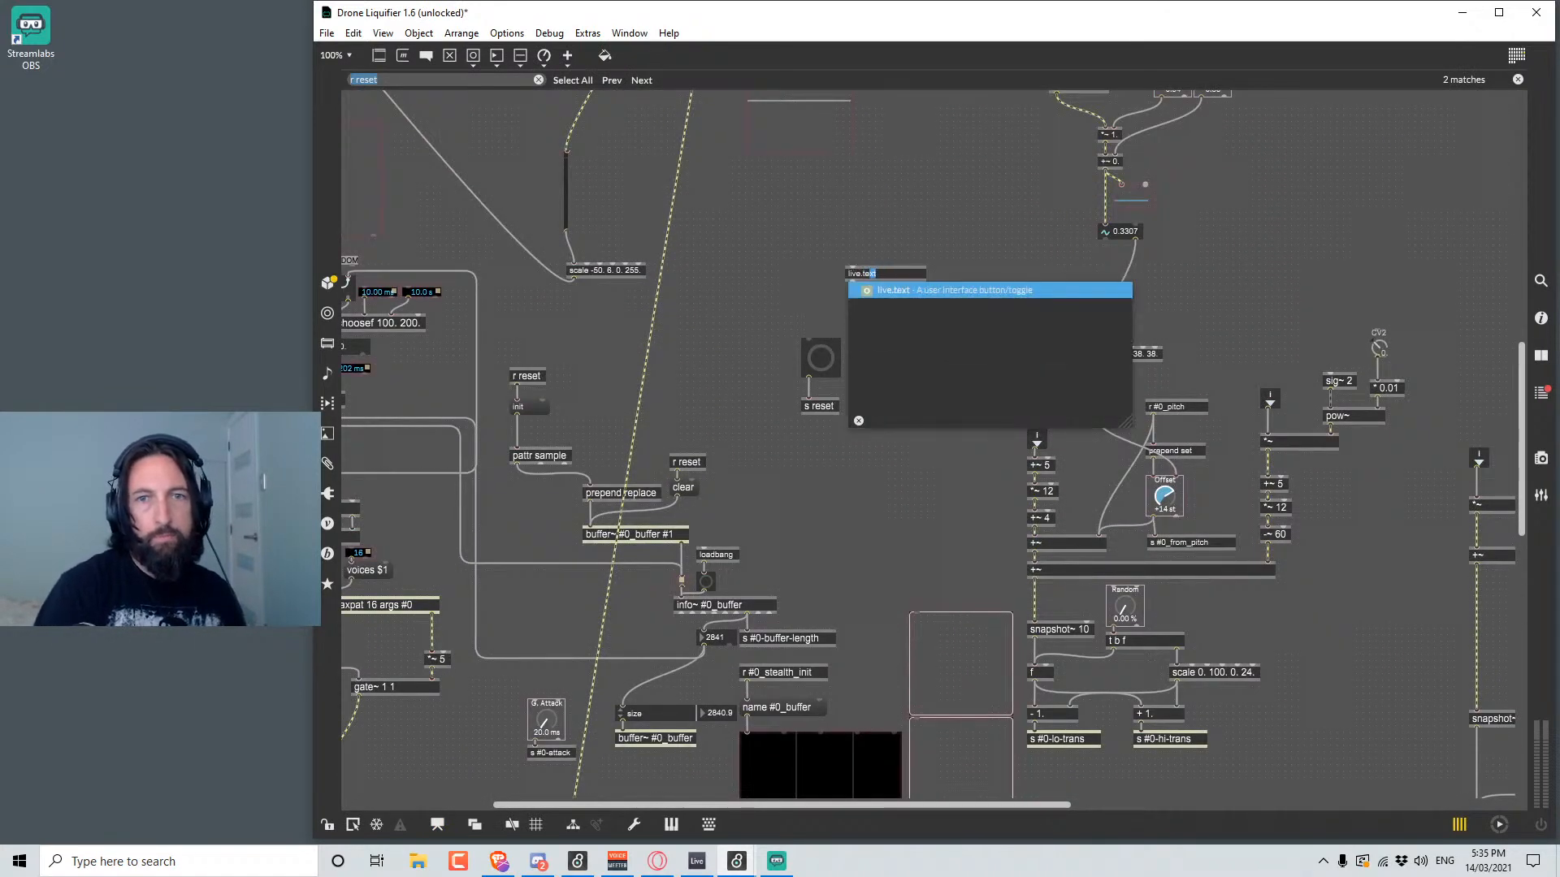
key(Return)
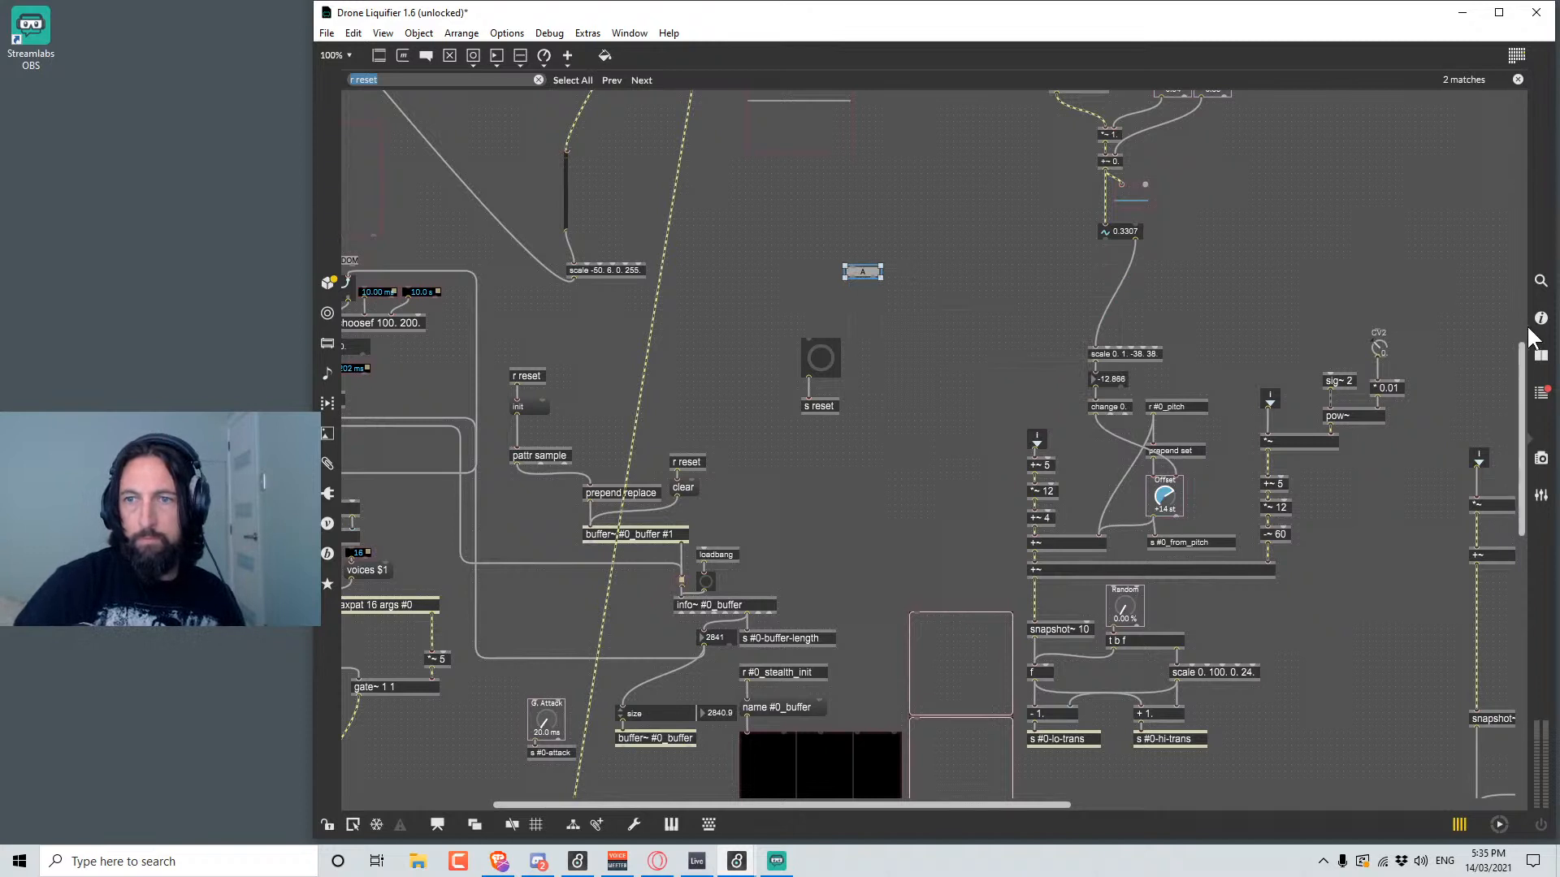
Change the live.text object's mode to Button and set its Text Off Label to "Reset".
click(1540, 317)
scroll(1433, 675, down, 10)
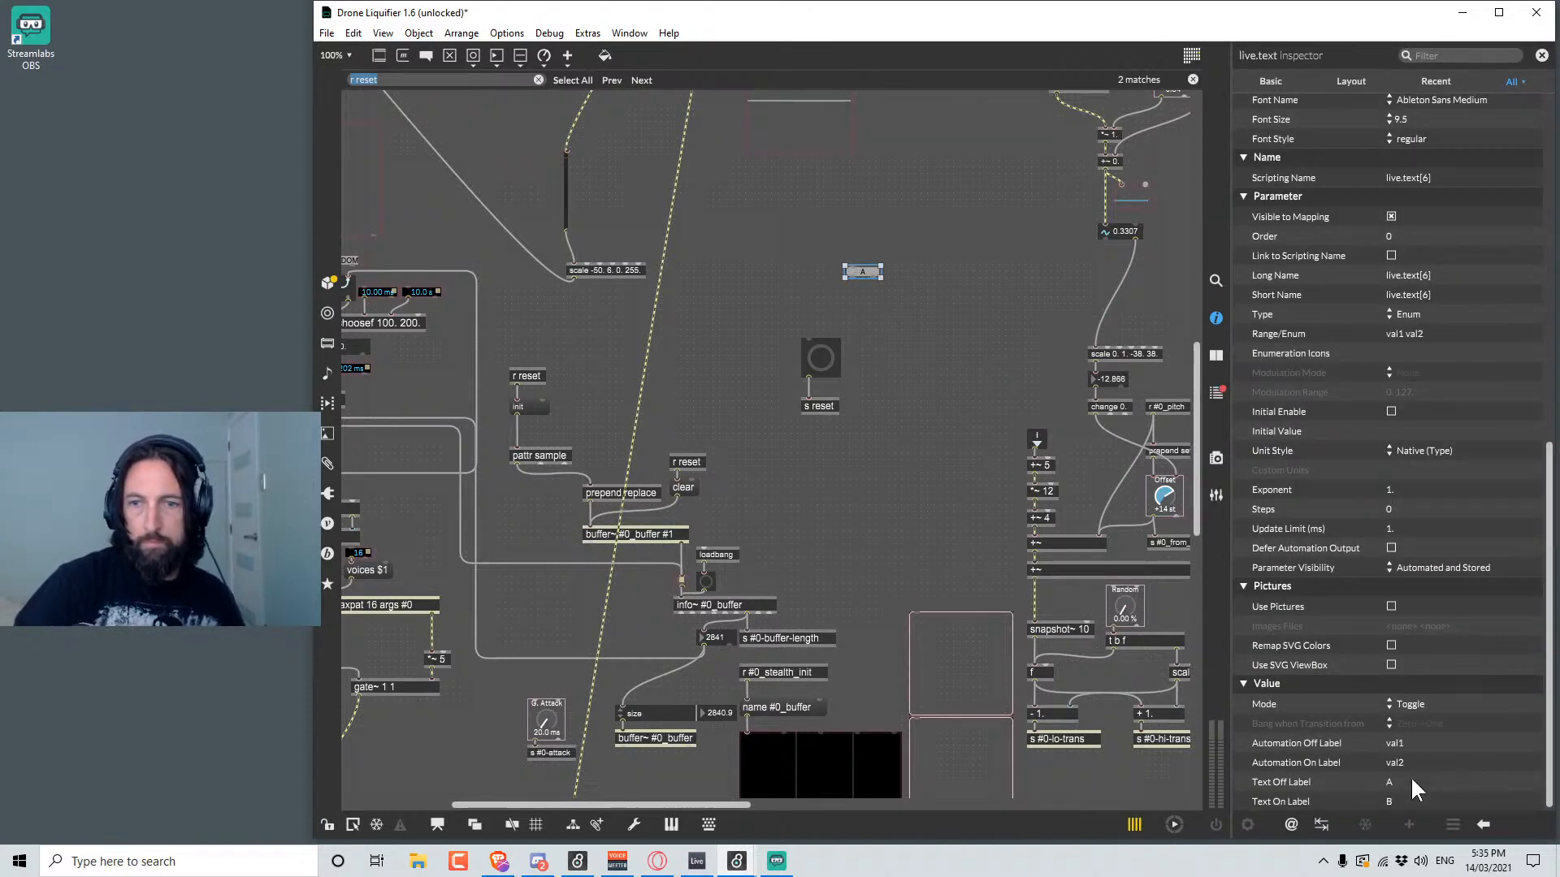
click(1410, 780)
click(1415, 689)
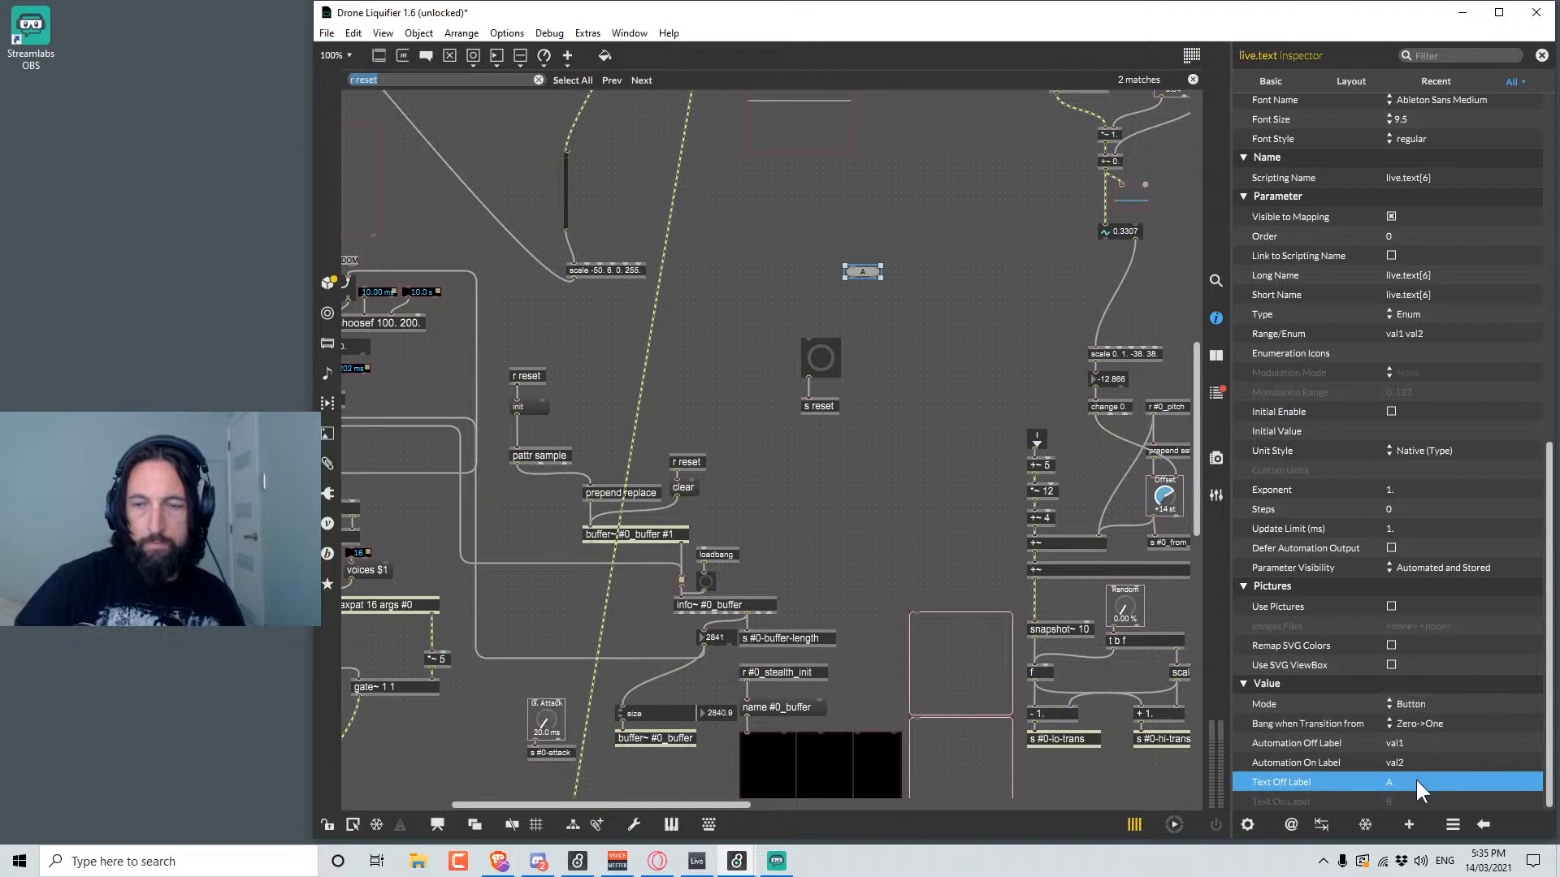
click(1415, 778)
text(Reset)
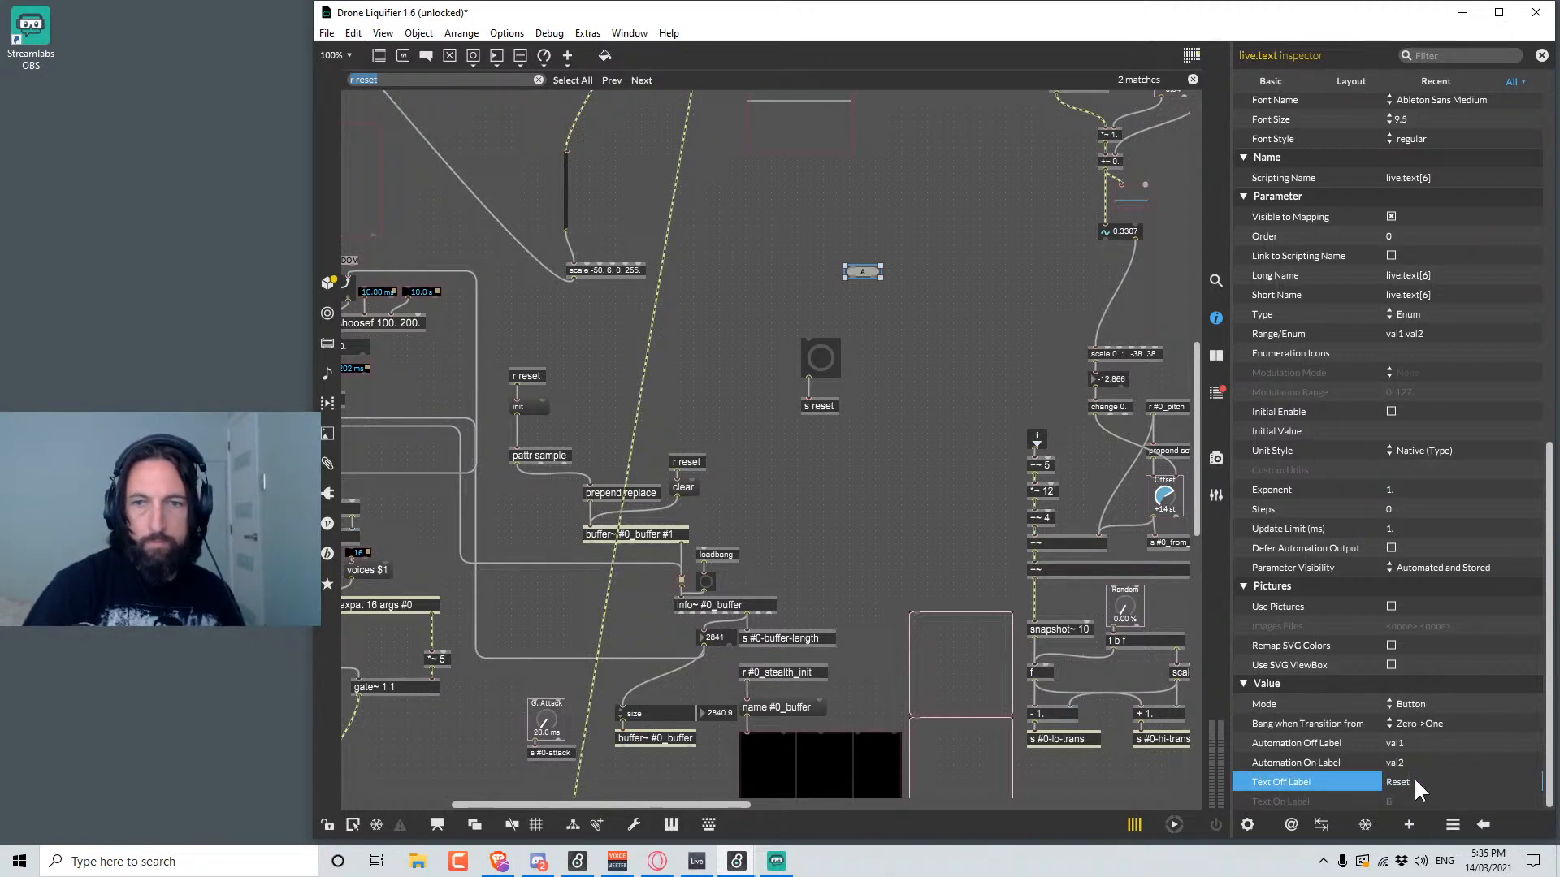
key(Return)
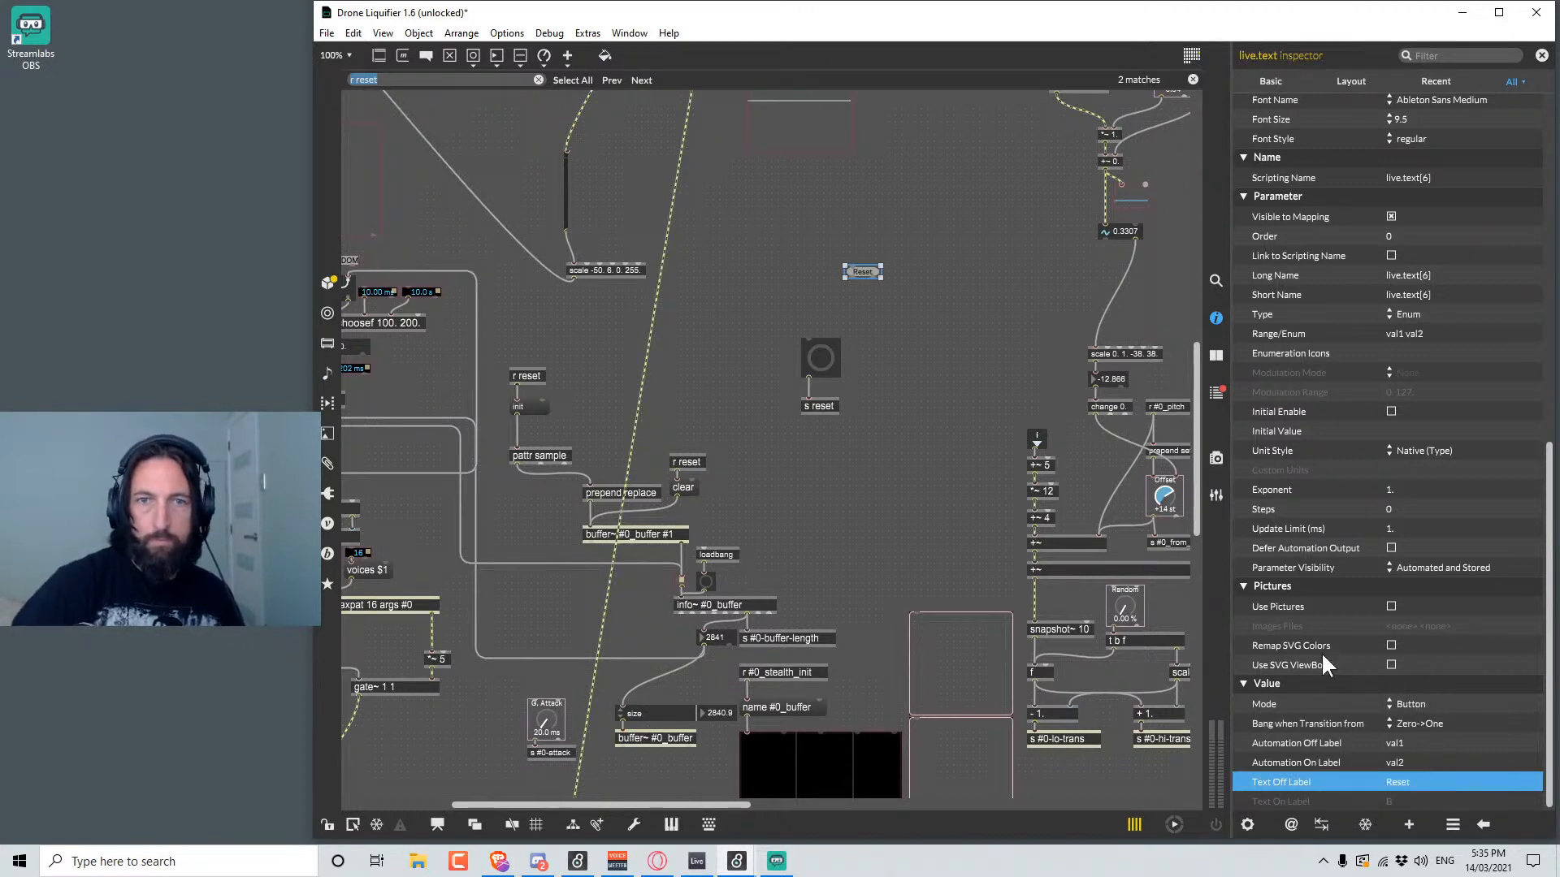
Connect the Reset live.text object to the button feeding s reset, and add it to the presentation.
drag(850, 277, 818, 348)
right_click(859, 271)
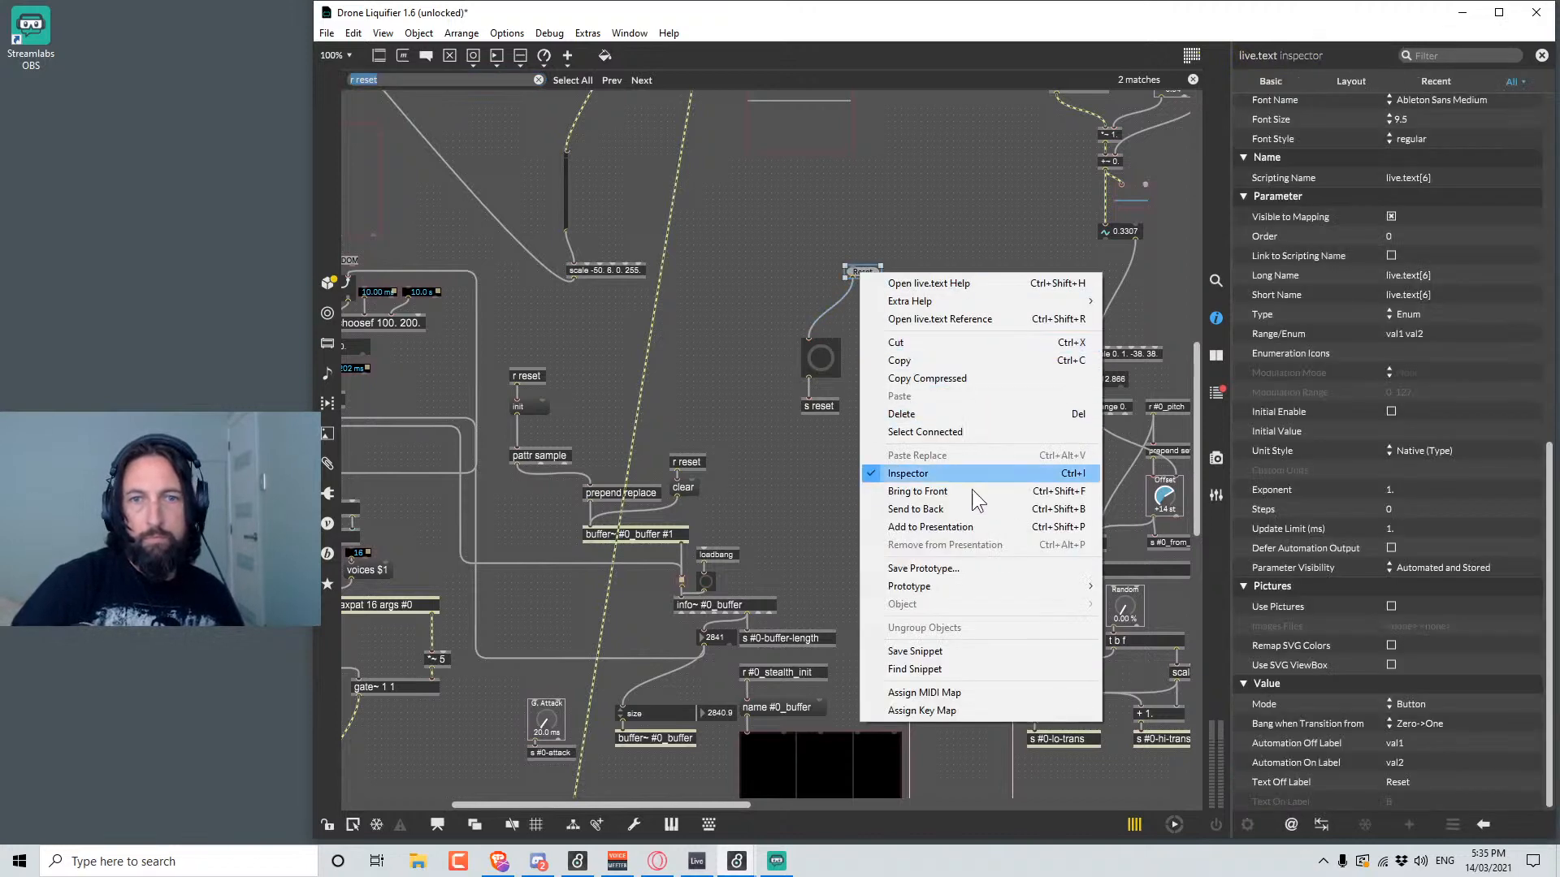
click(953, 527)
In presentation mode, place the Reset button just above the REVERB label.
key(ctrl+alt+e)
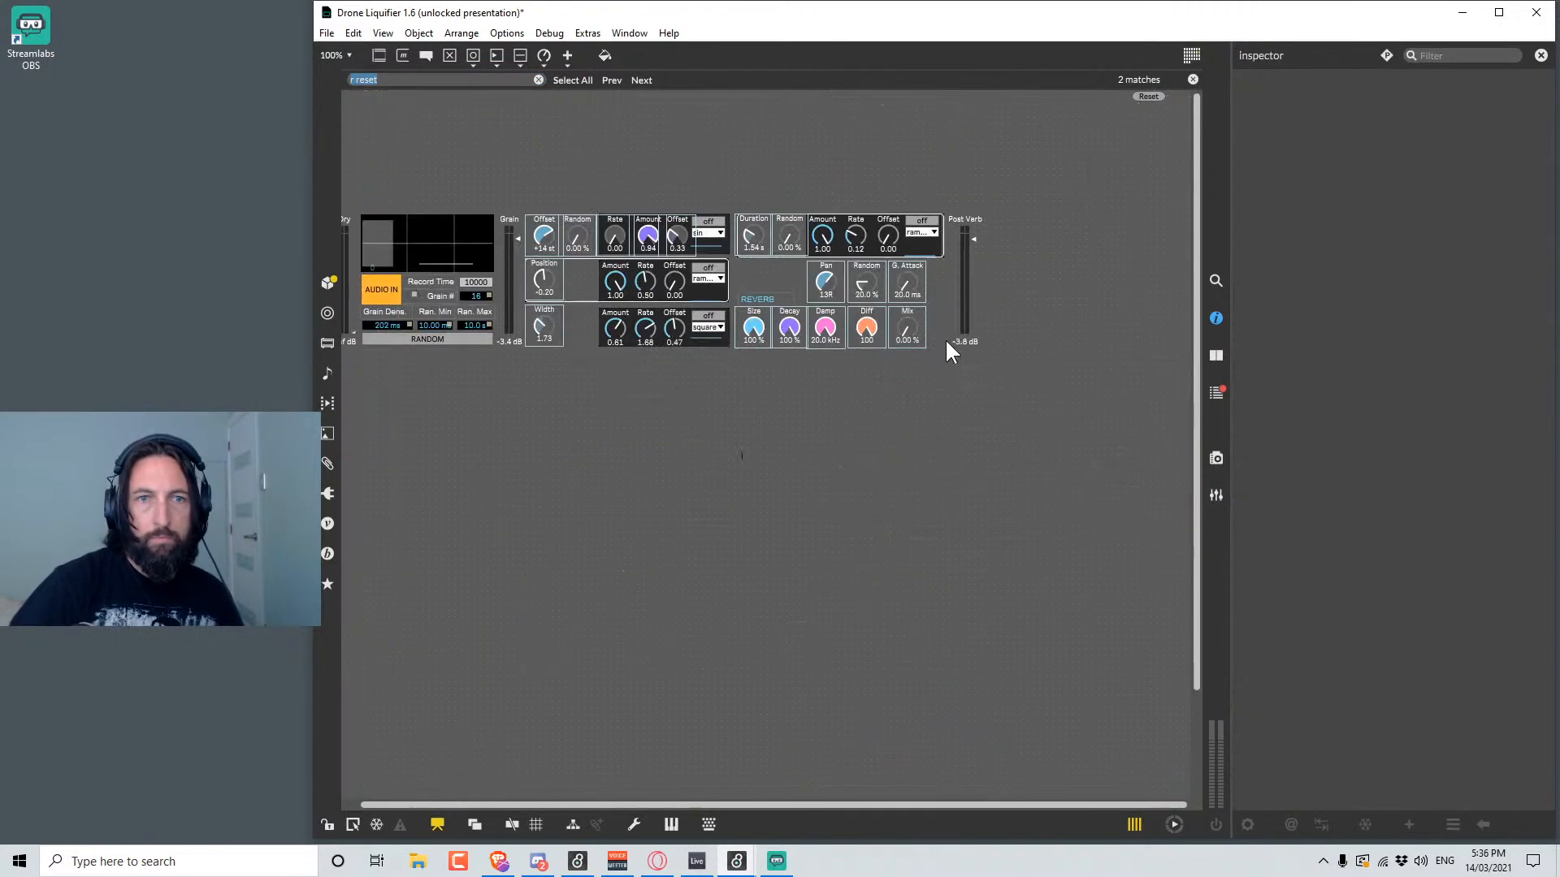
drag(1150, 97, 766, 274)
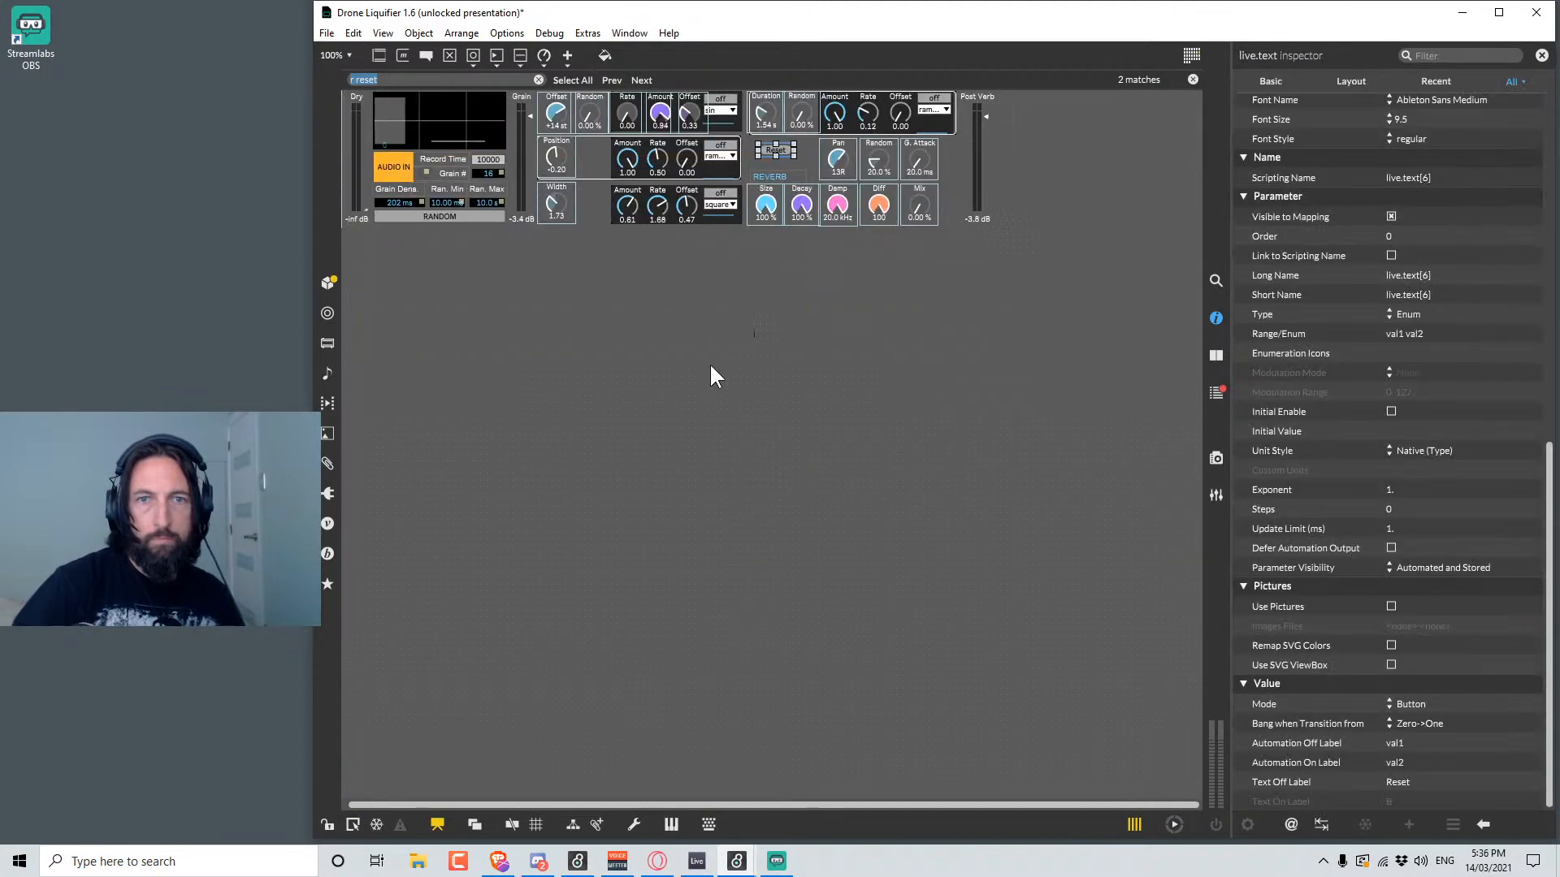
click(787, 434)
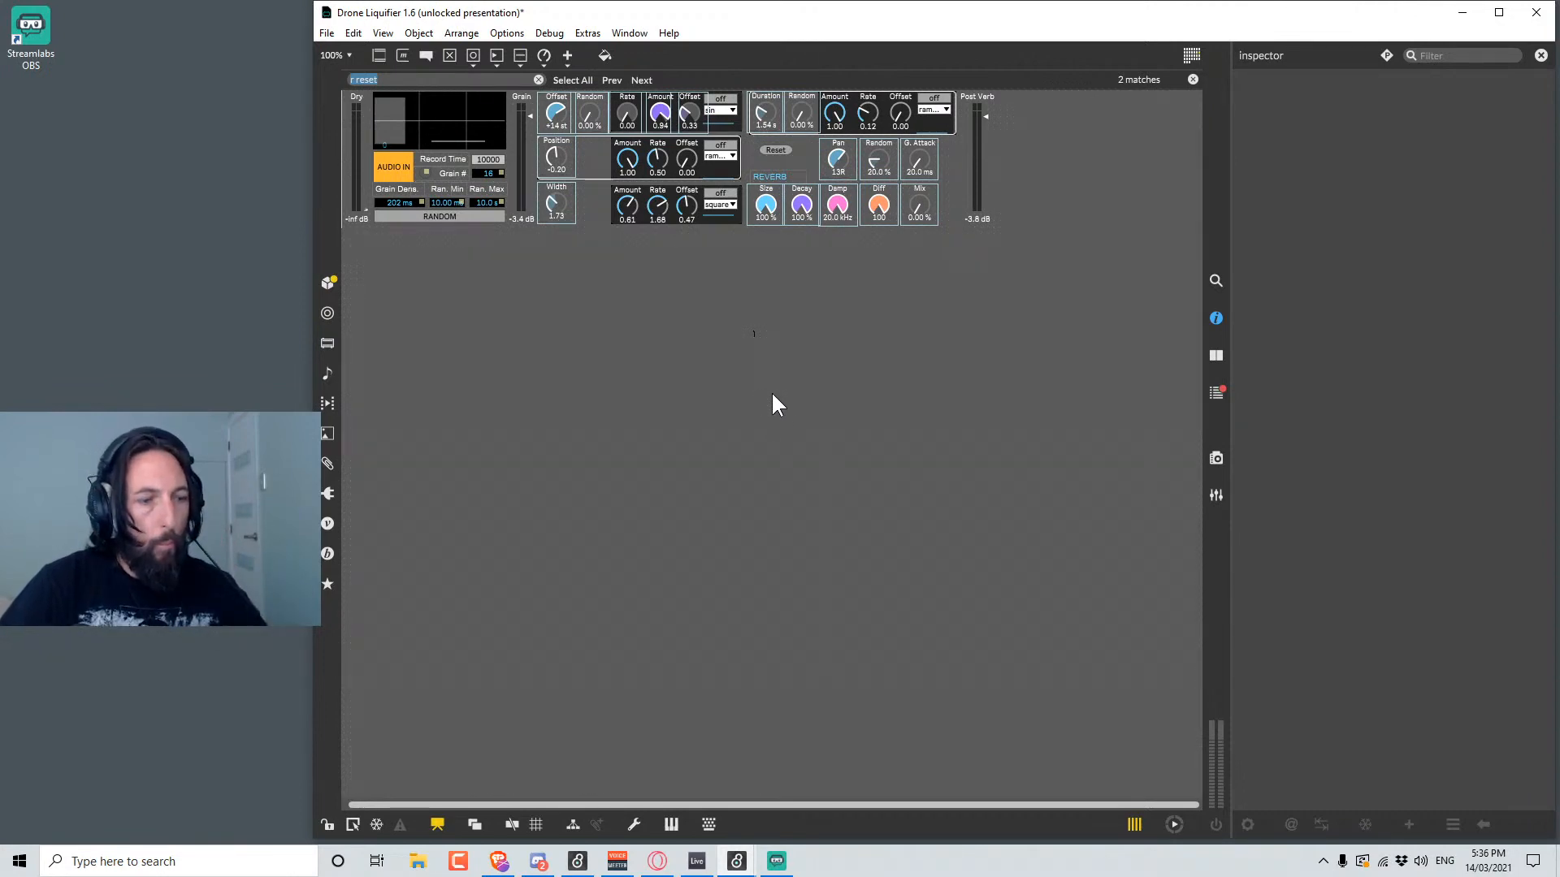
Select the transparent lcd object below the device controls and locate it in the patching view.
click(790, 381)
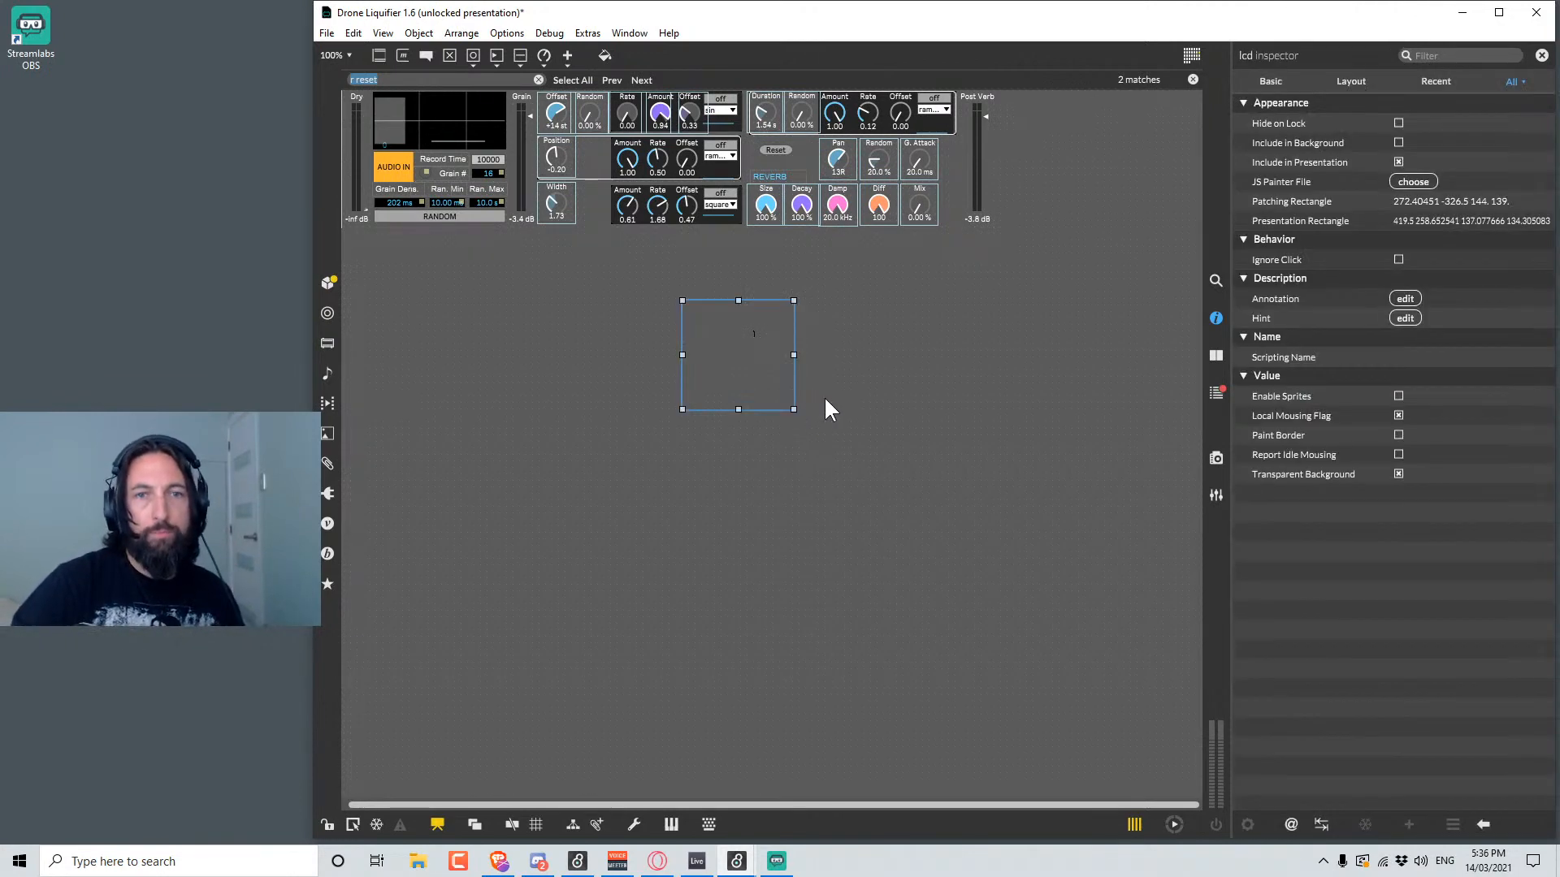
click(863, 377)
click(711, 350)
key(ctrl+alt+e)
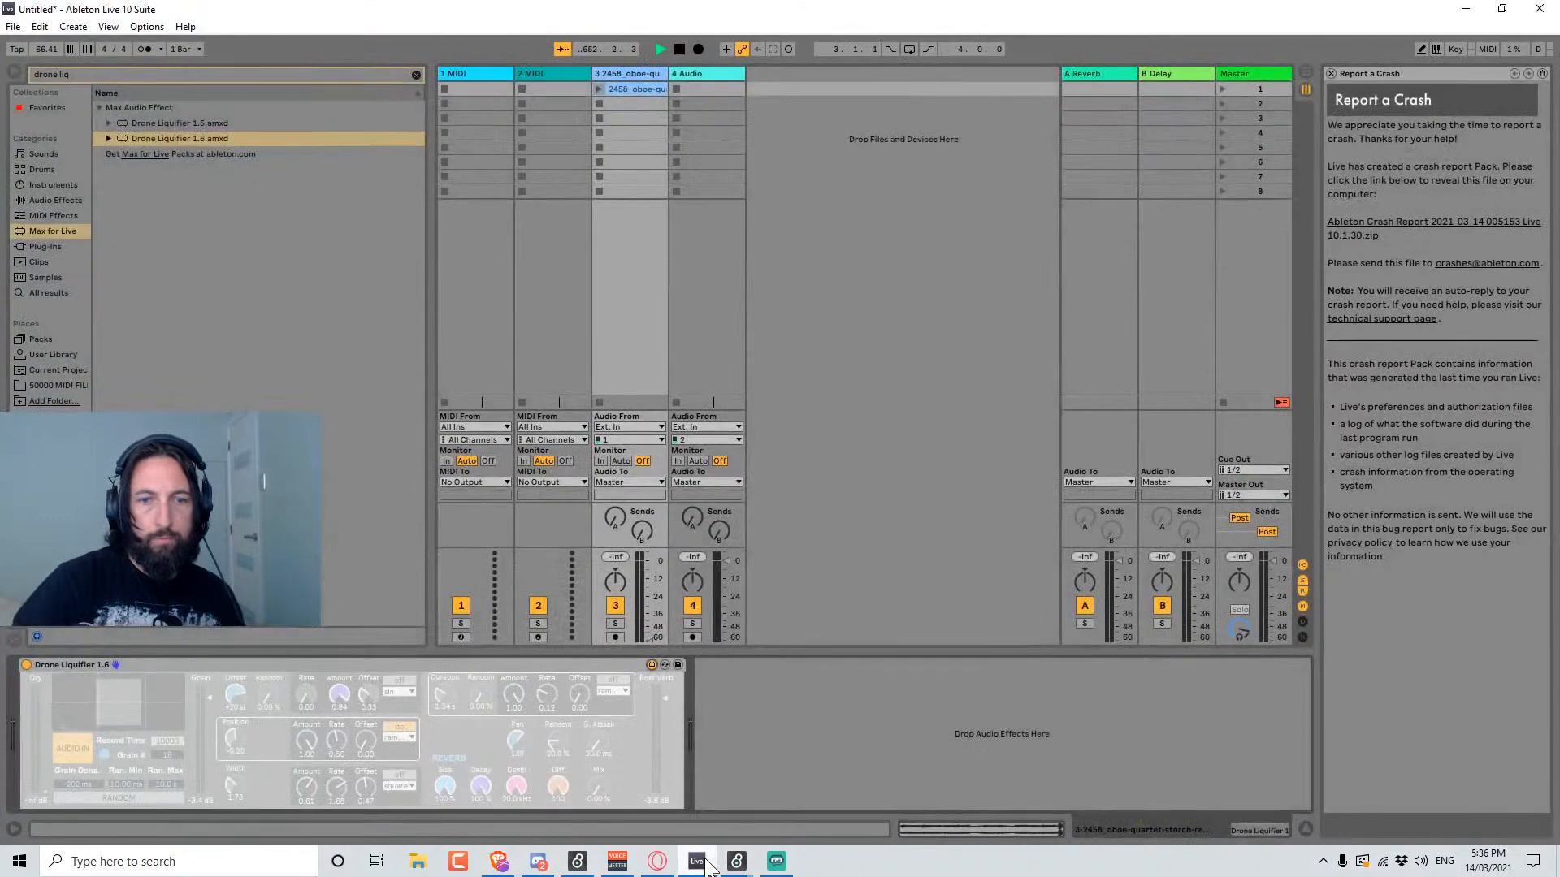
Switch to Ableton Live, close the crash report pane, and launch the oboe quartet clip on track 3.
click(703, 863)
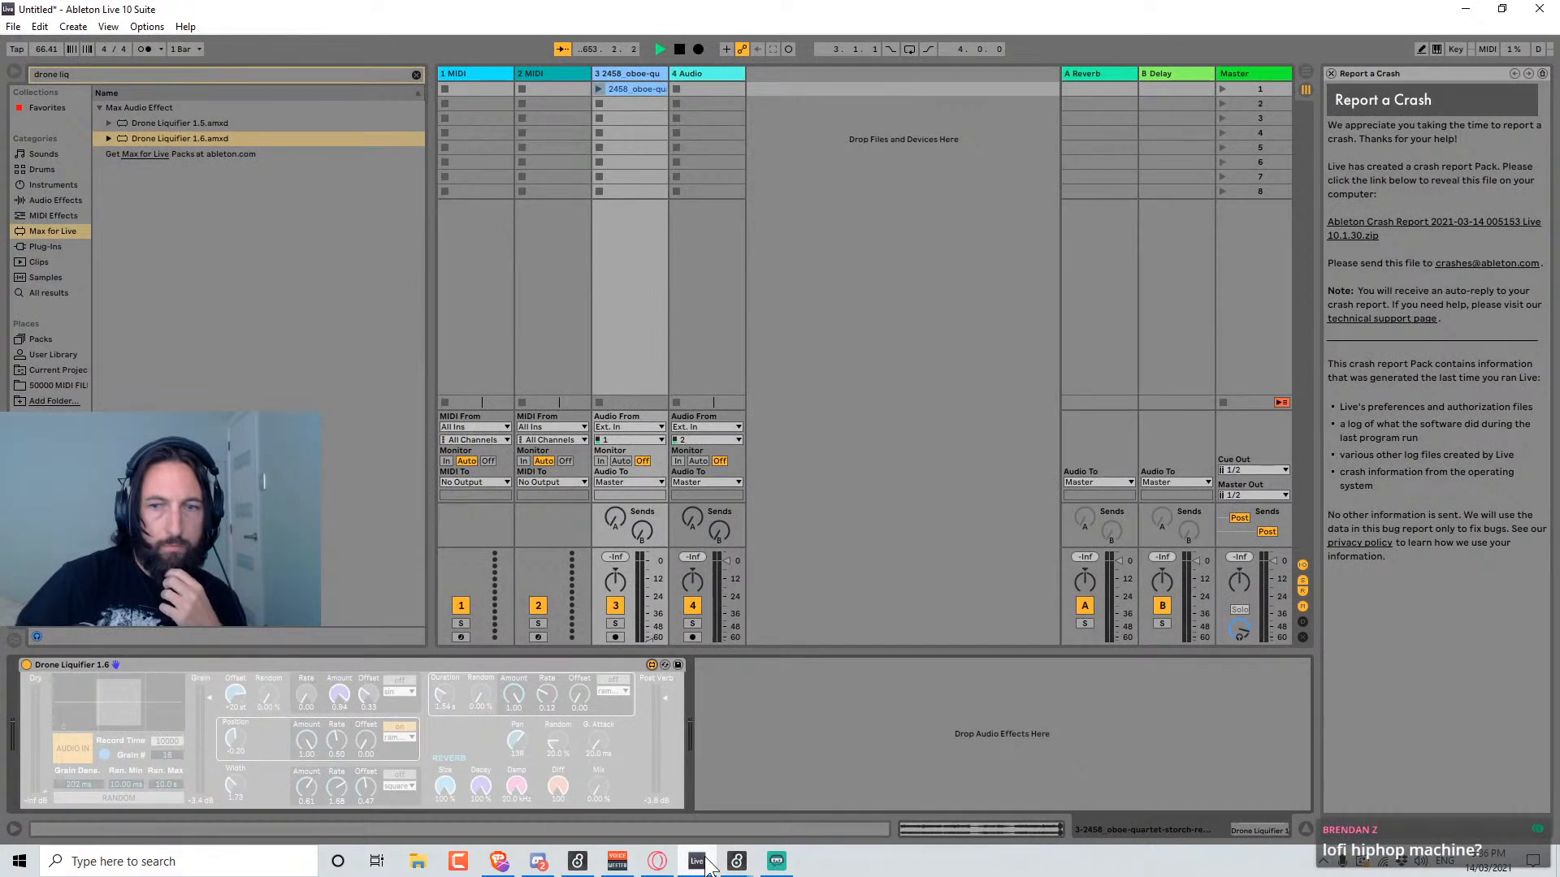
click(1322, 862)
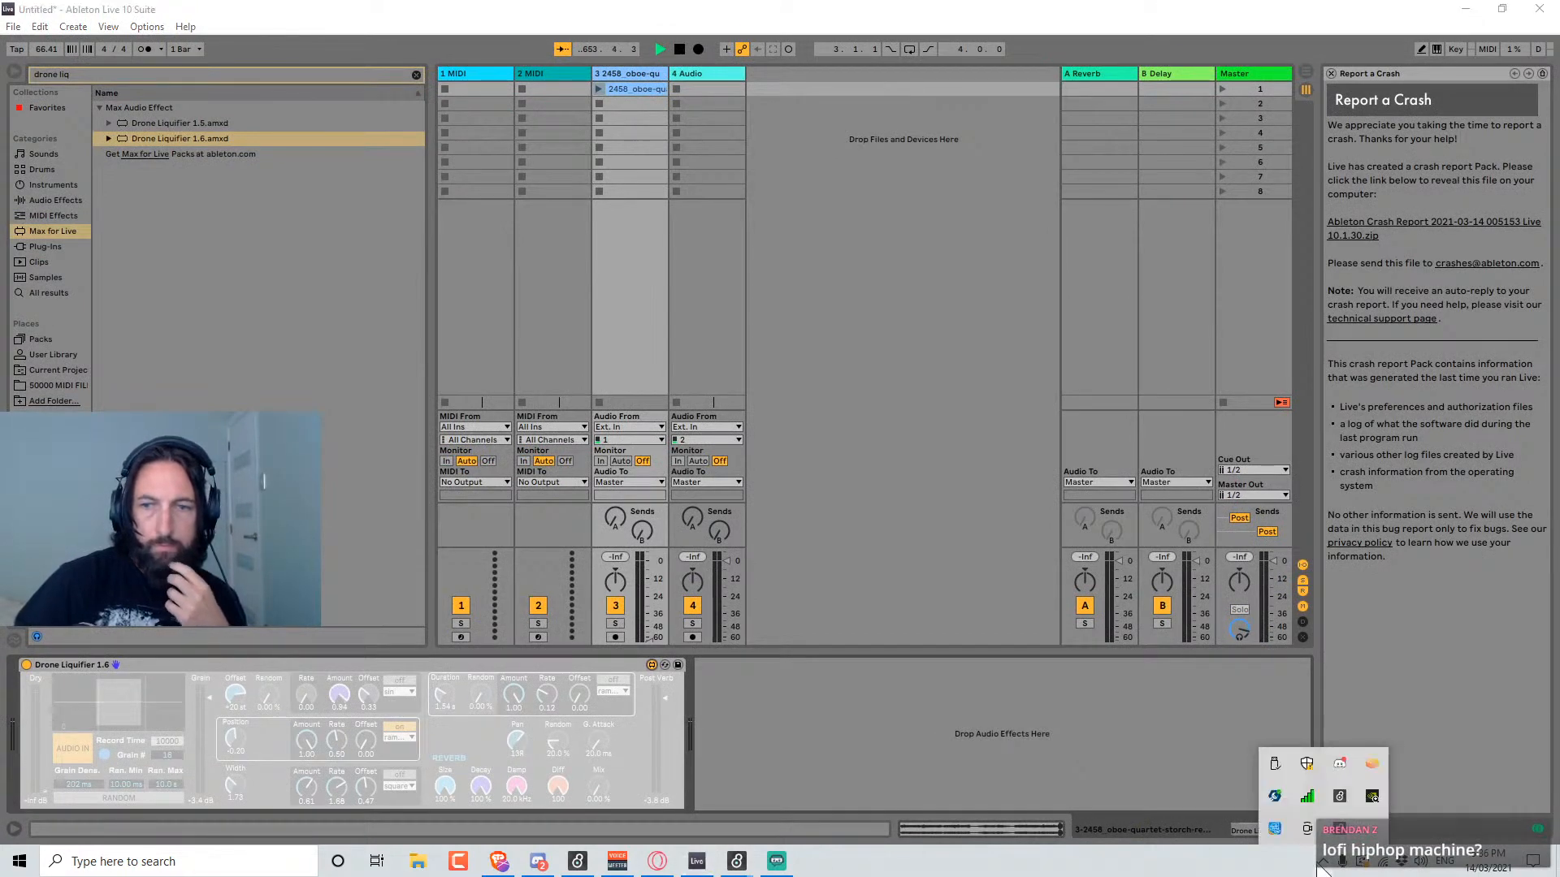
click(1318, 864)
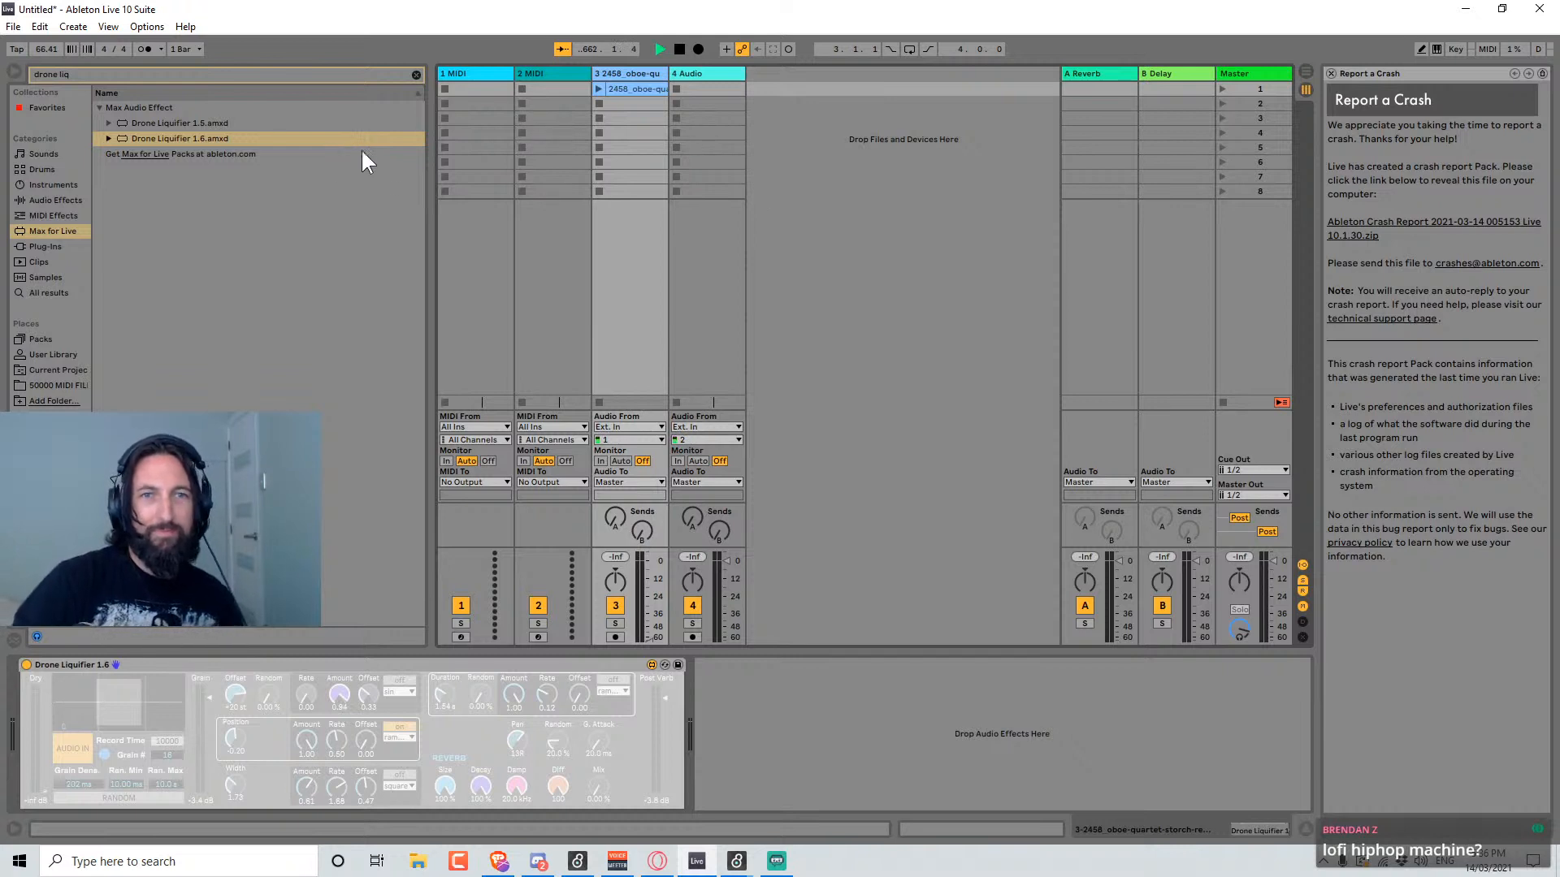
click(1330, 74)
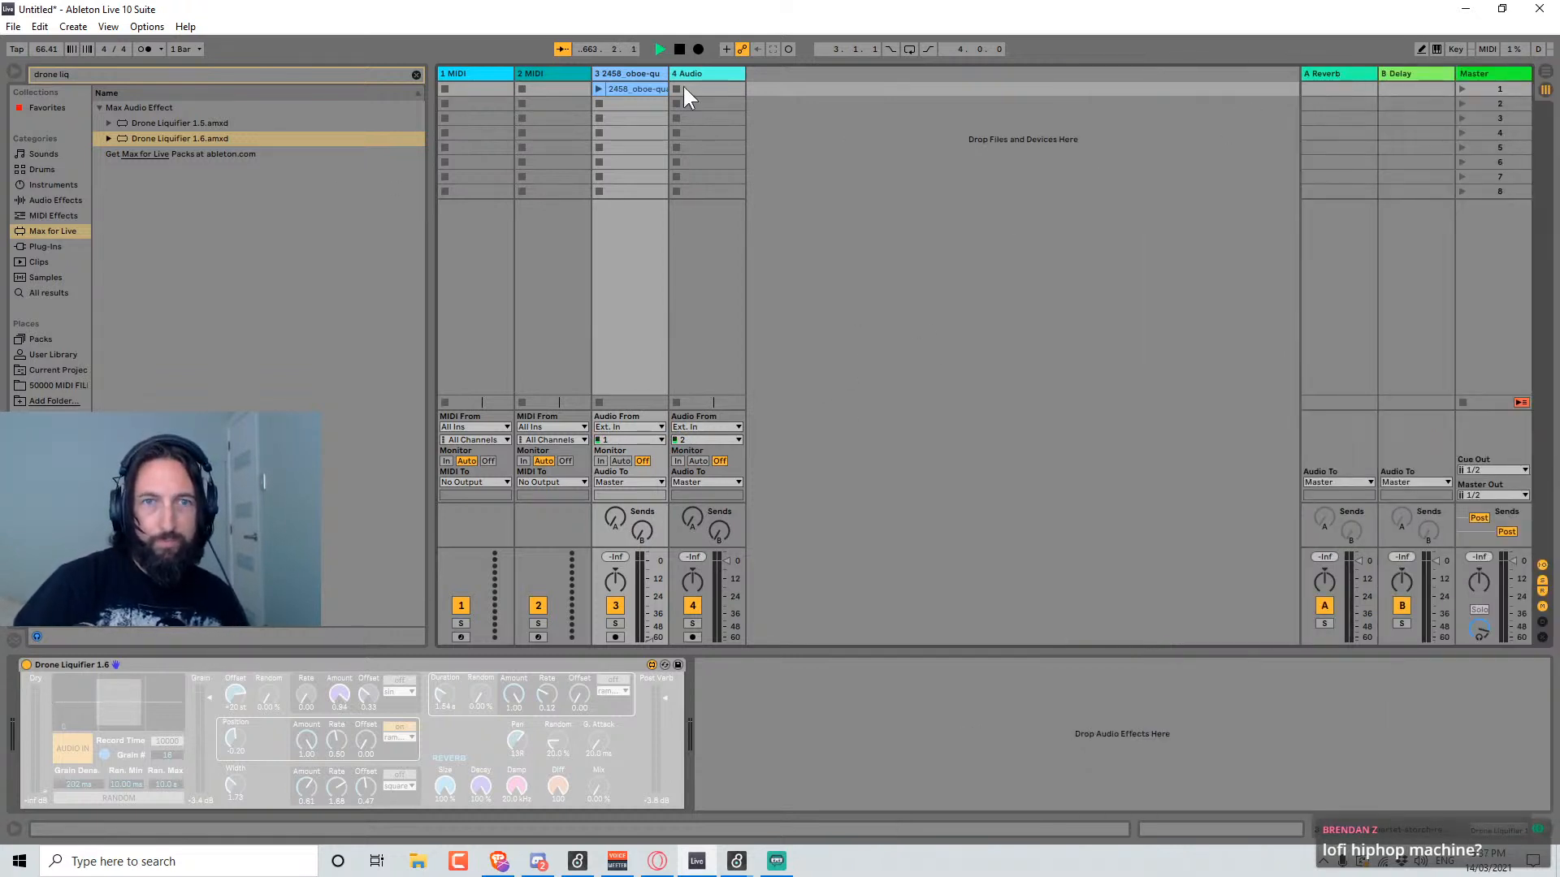
click(598, 89)
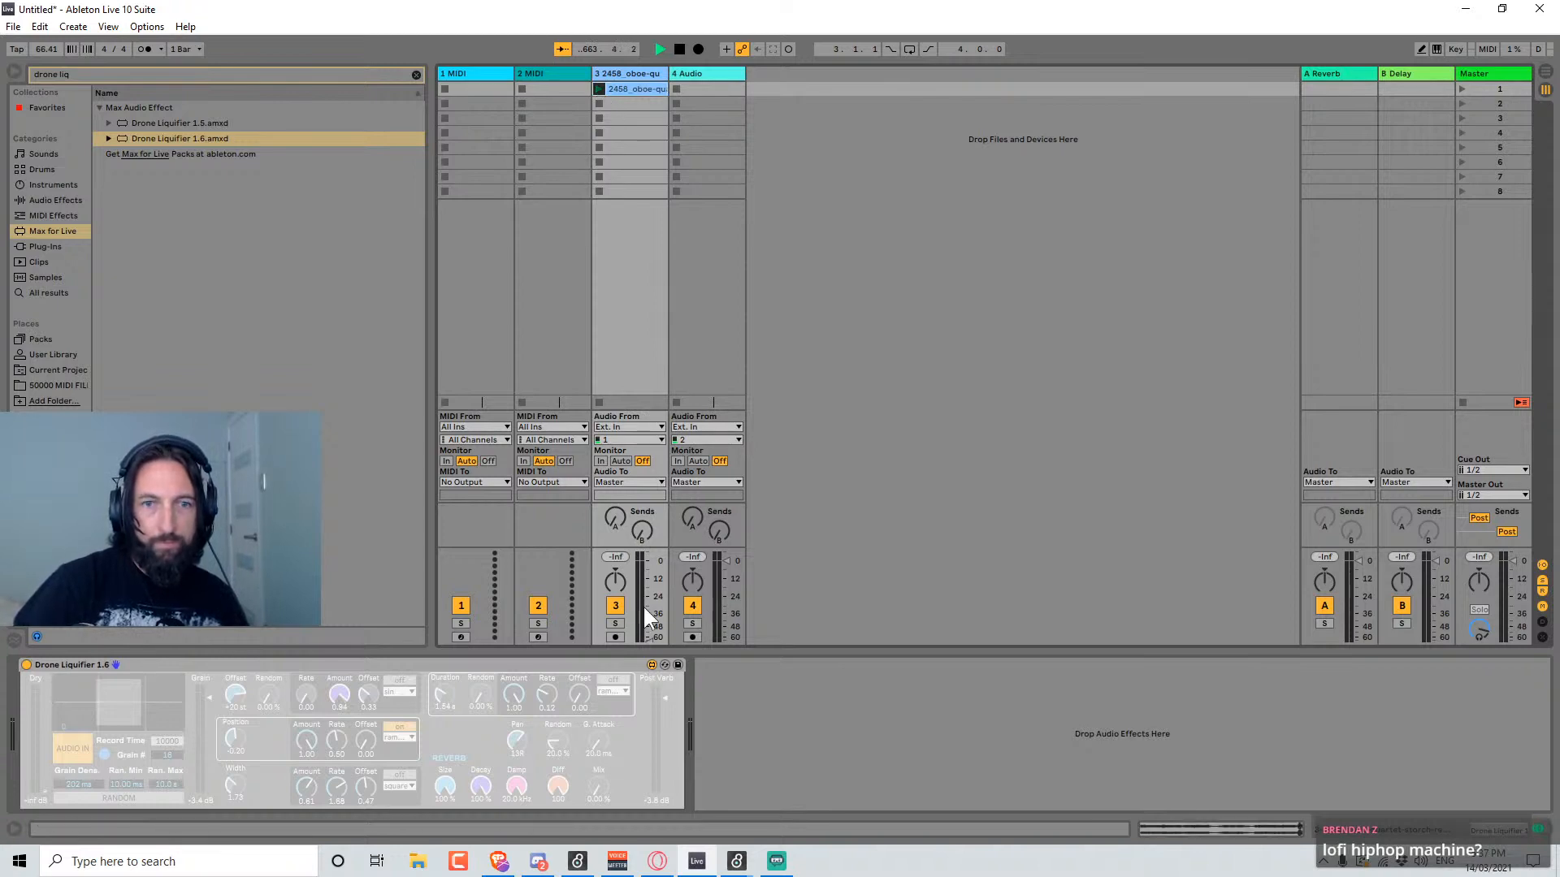
Switch back to the Max patch editor and examine the circleWave drawing section and scope display while the clip plays.
mouse_move(737, 861)
click(782, 793)
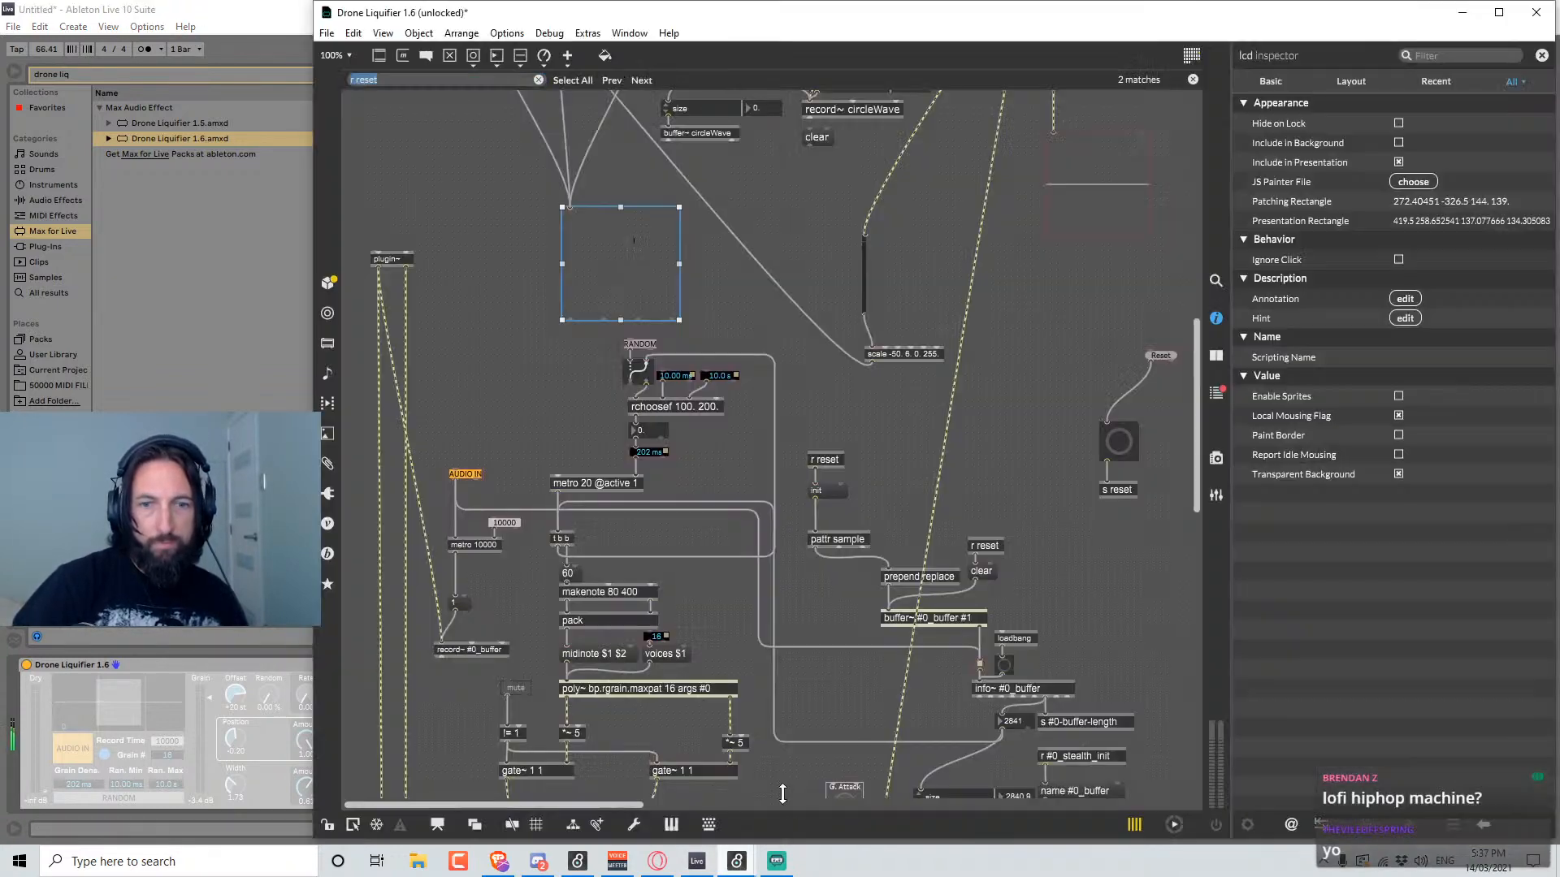
key(ctrl+f)
scroll(926, 373, up, 10)
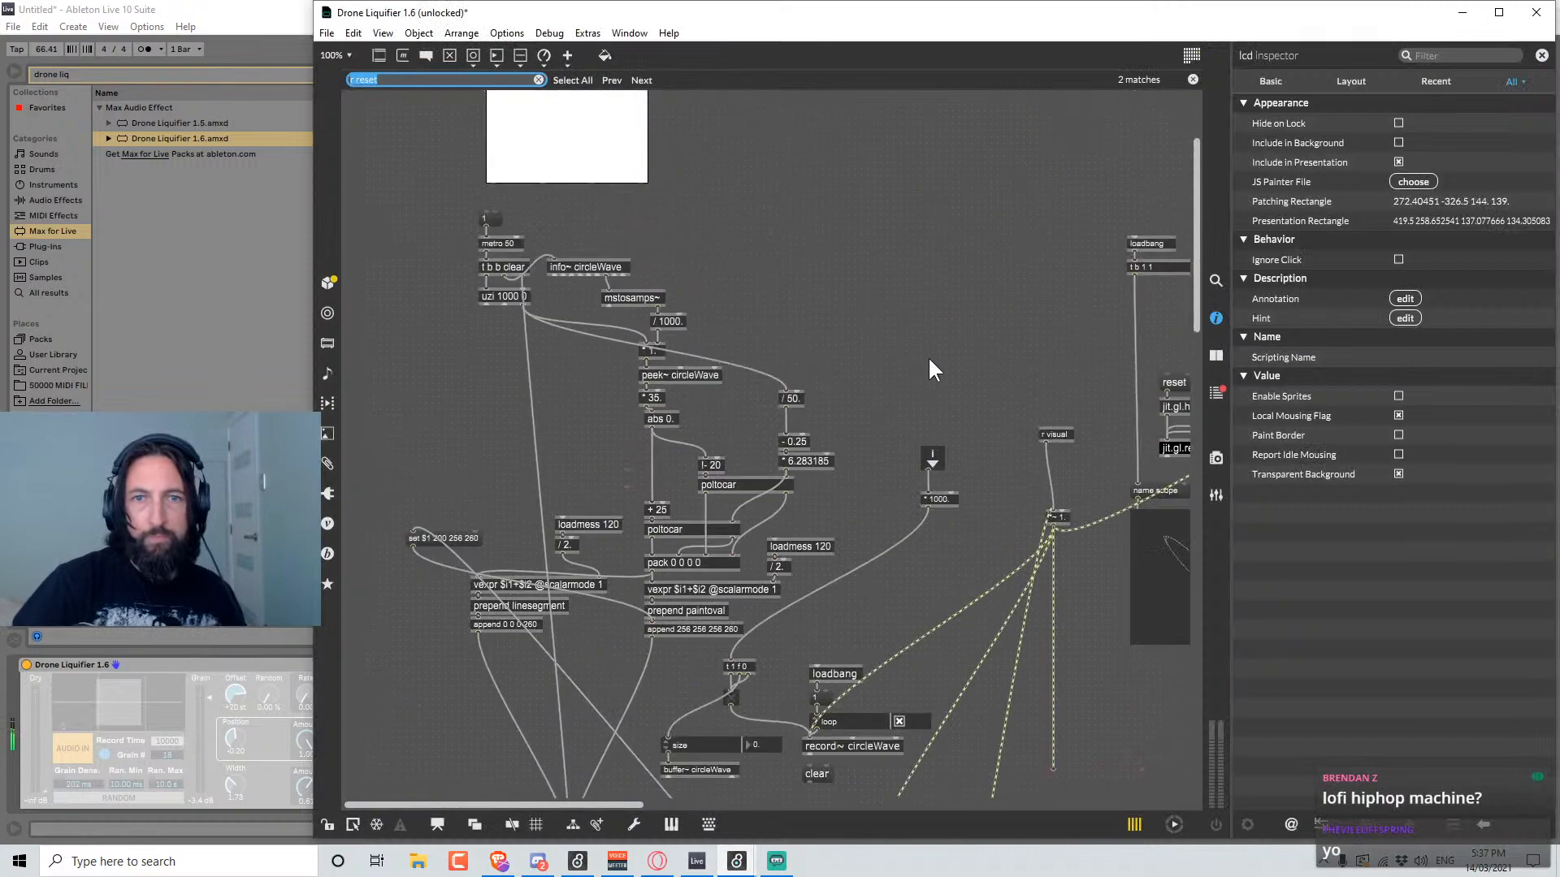
scroll(929, 361, right, 10)
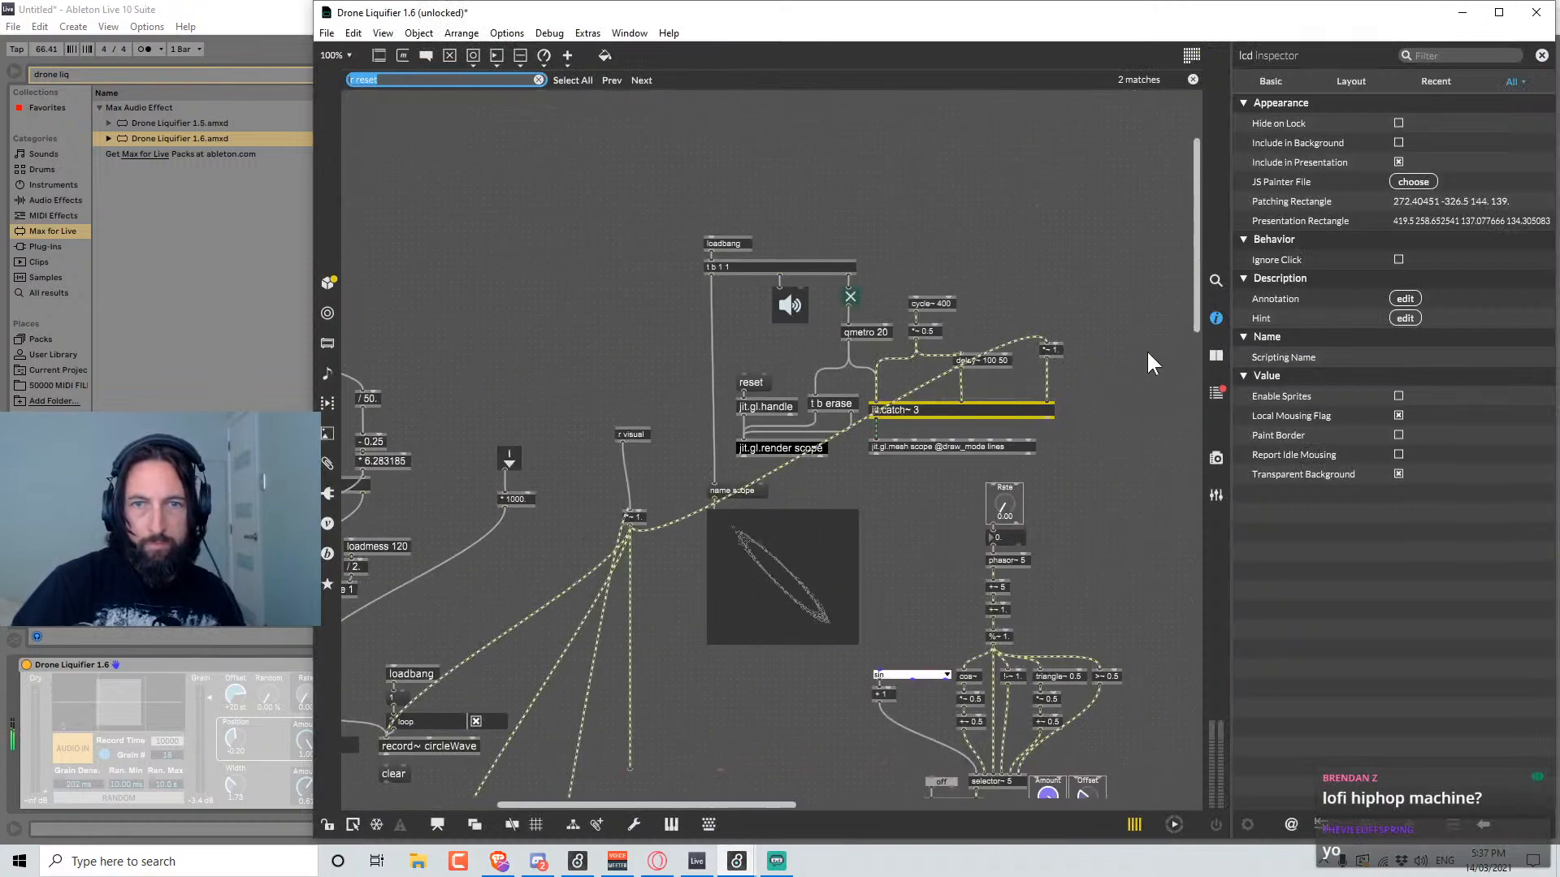
scroll(802, 502, down, 3)
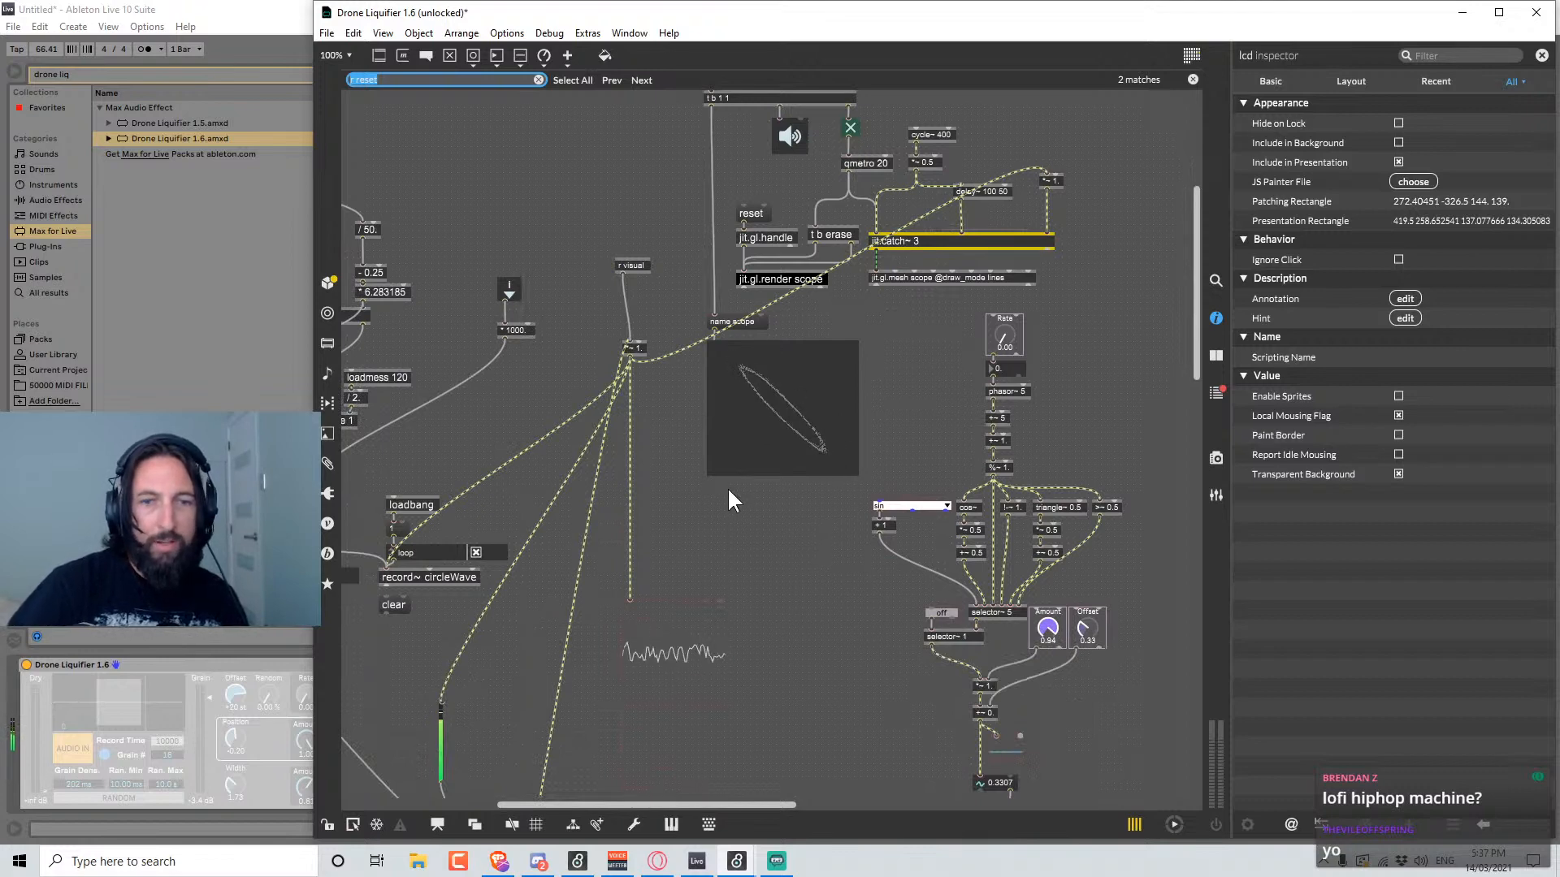
Close the inspector and examine the patch's Reset section, pitch, position and width controls, and waveform and panel area.
scroll(805, 532, down, 5)
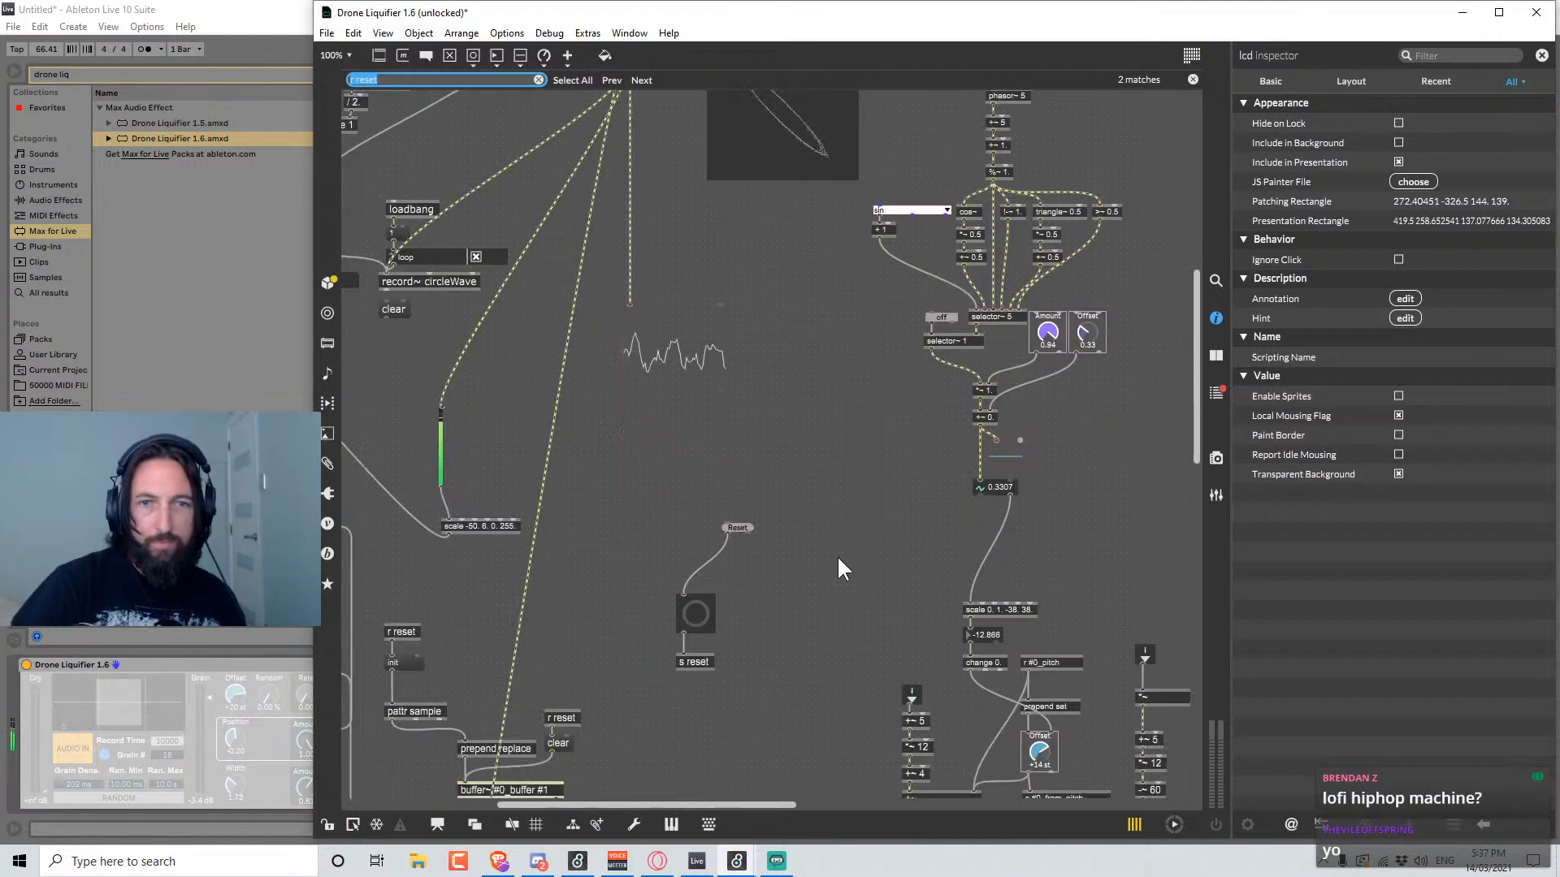
scroll(835, 549, down, 2)
scroll(833, 543, up, 3)
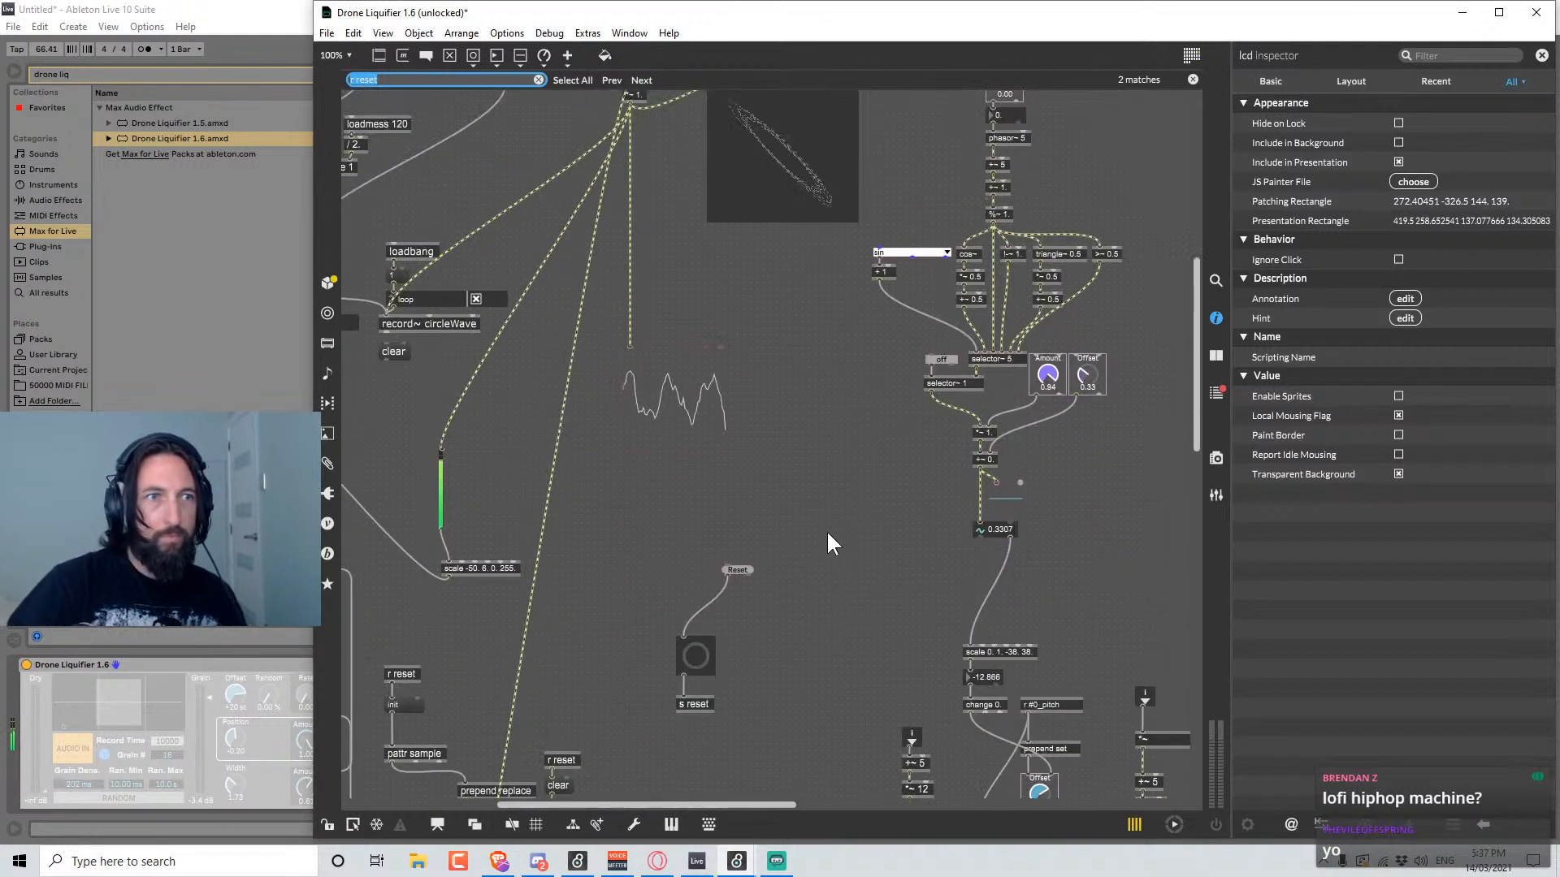
scroll(832, 520, right, 3)
scroll(840, 484, right, 2)
scroll(840, 484, down, 4)
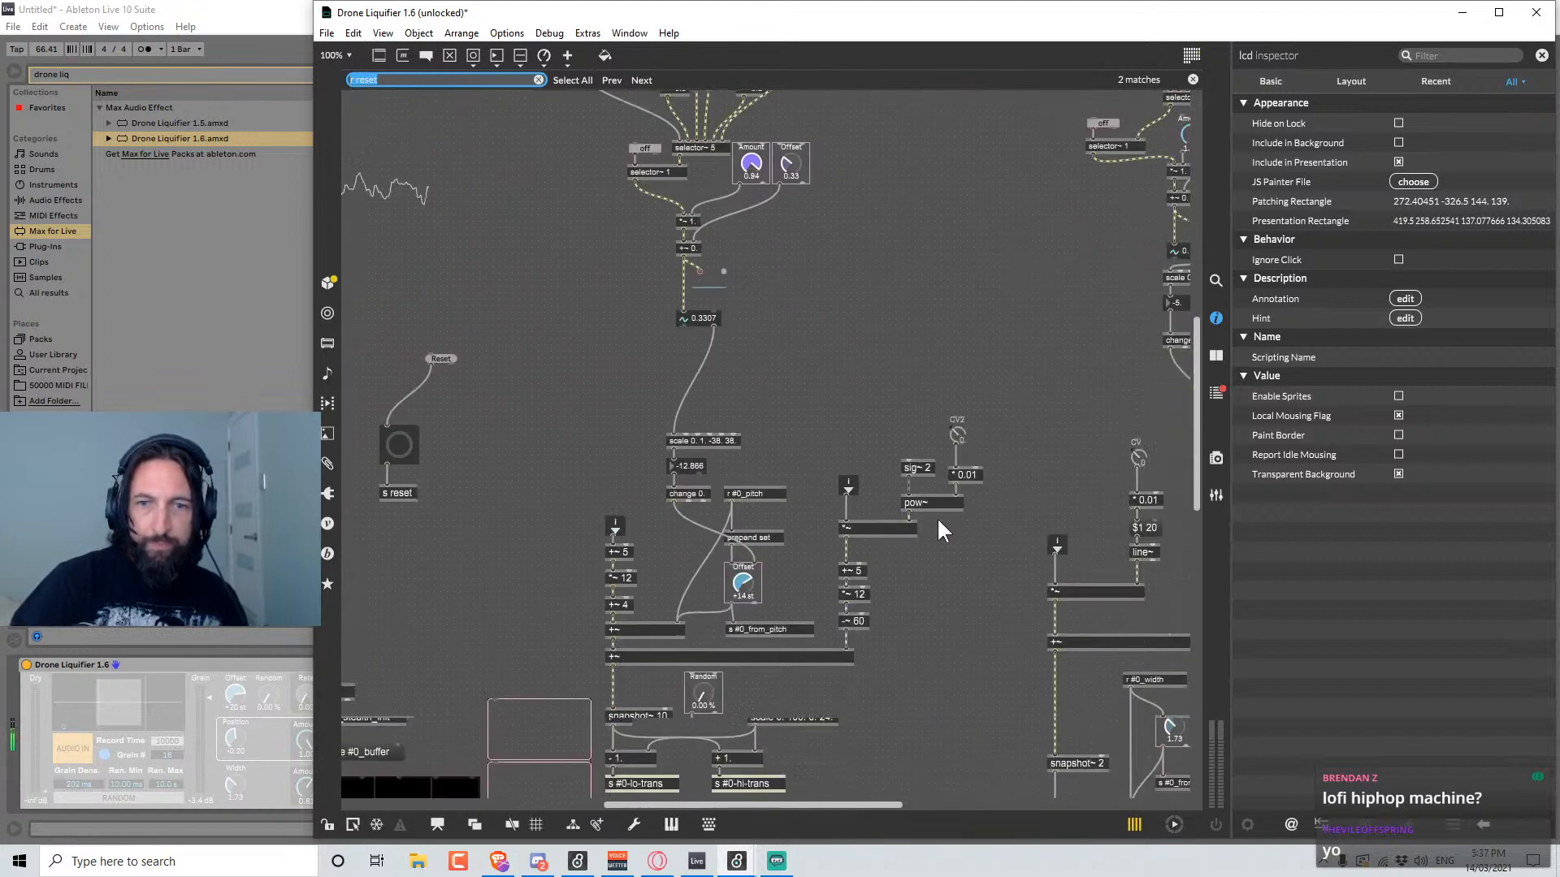
scroll(1072, 415, down, 2)
click(1216, 319)
scroll(1145, 367, down, 2)
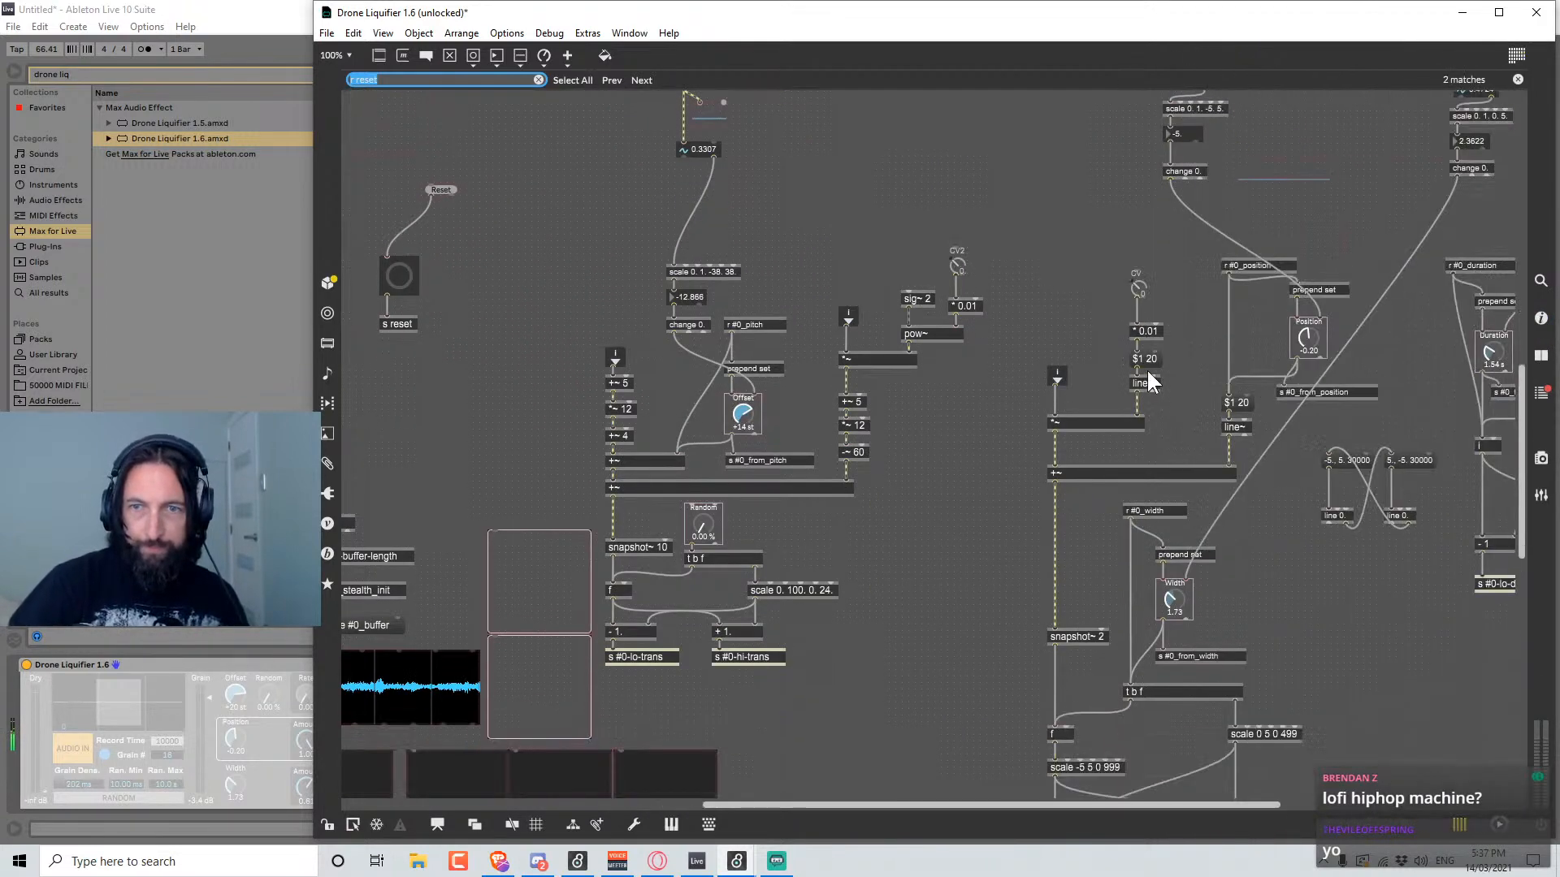
scroll(975, 464, down, 6)
scroll(869, 524, left, 6)
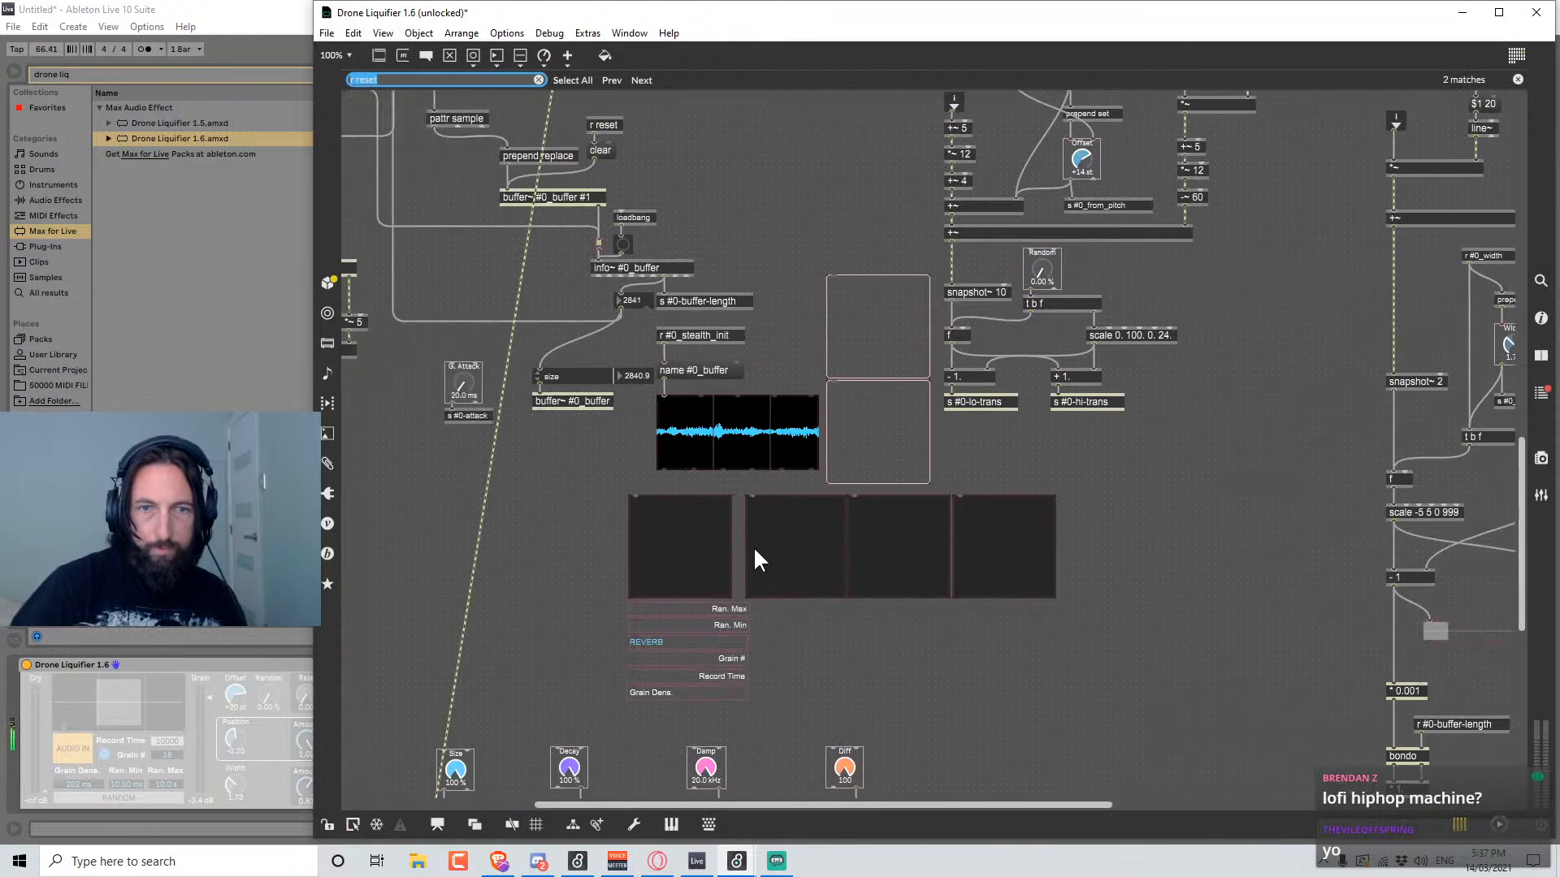
click(713, 546)
Connect the channel 1 scaled signal outlet of the lowest live.gain~ in the output section to the s visual object.
scroll(795, 669, down, 7)
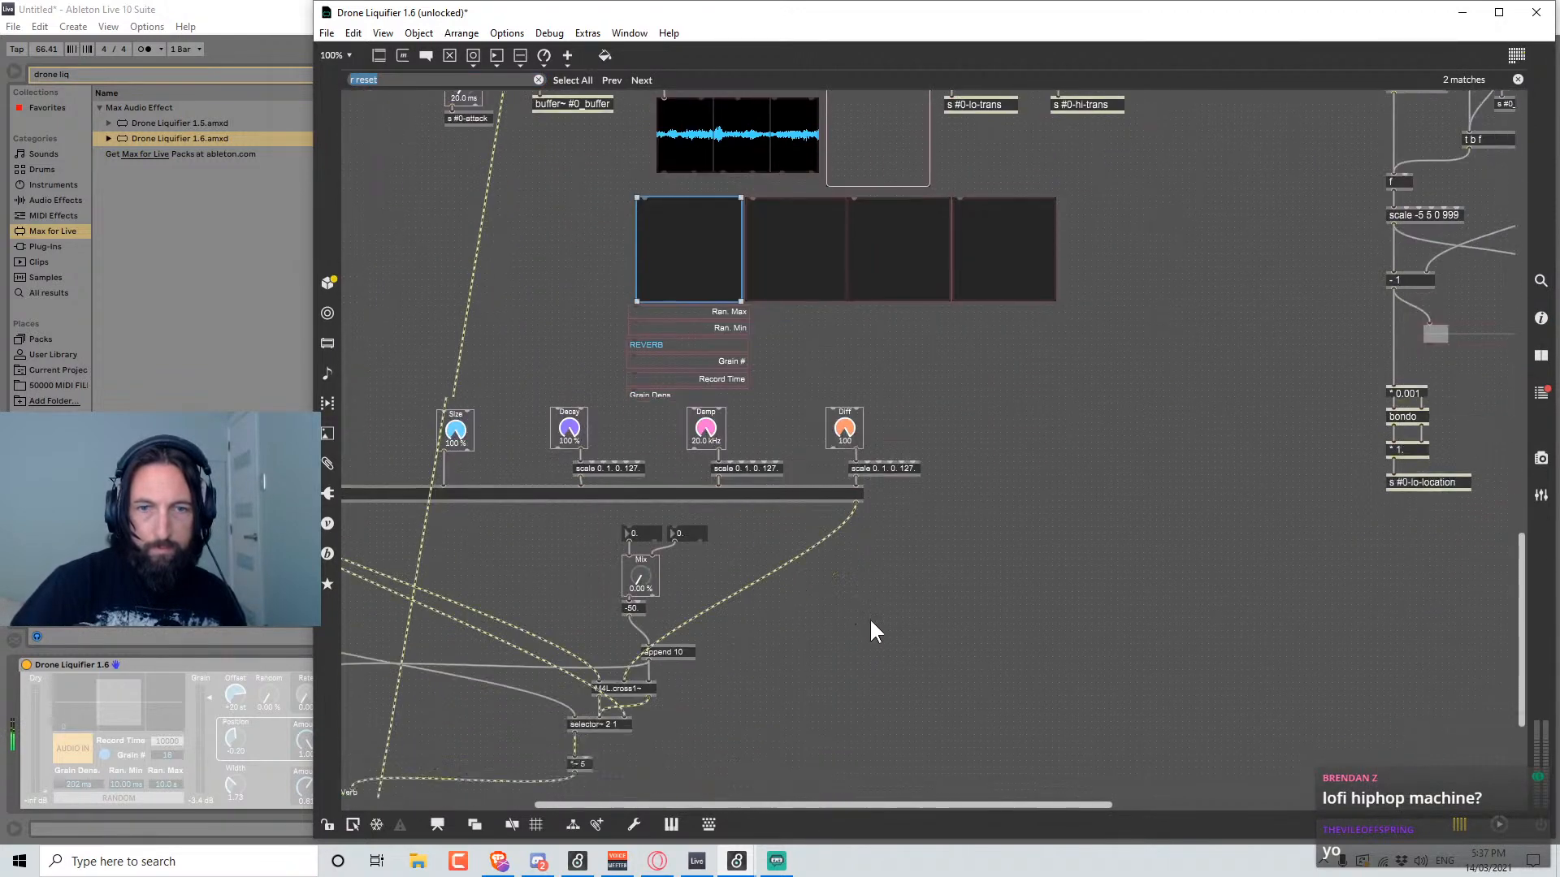
scroll(866, 611, down, 2)
scroll(861, 610, left, 7)
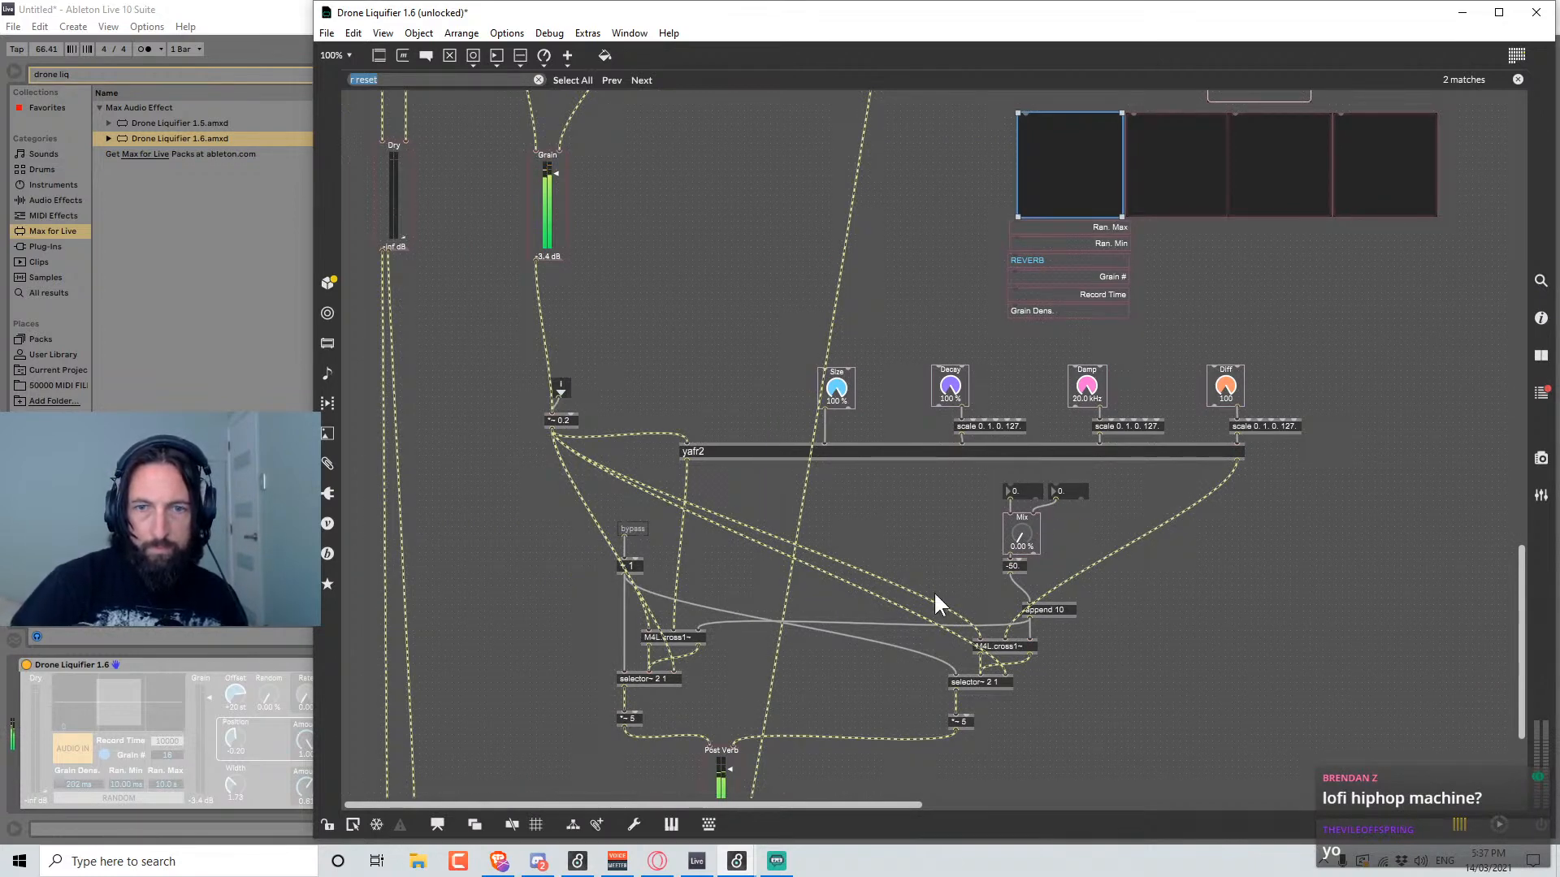
scroll(926, 609, down, 3)
scroll(946, 630, down, 2)
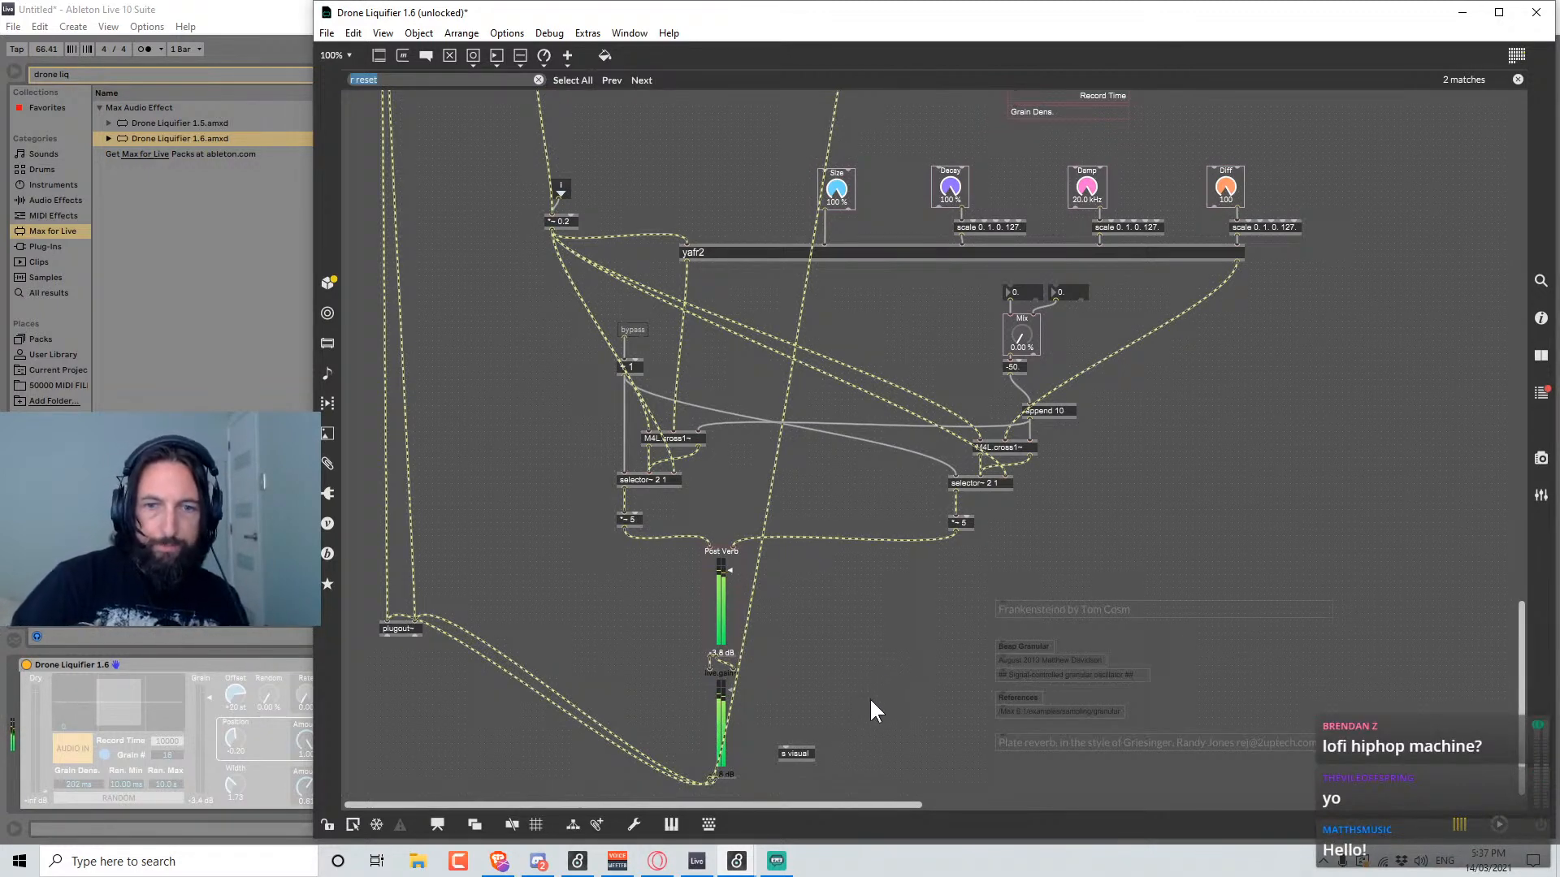
click(742, 643)
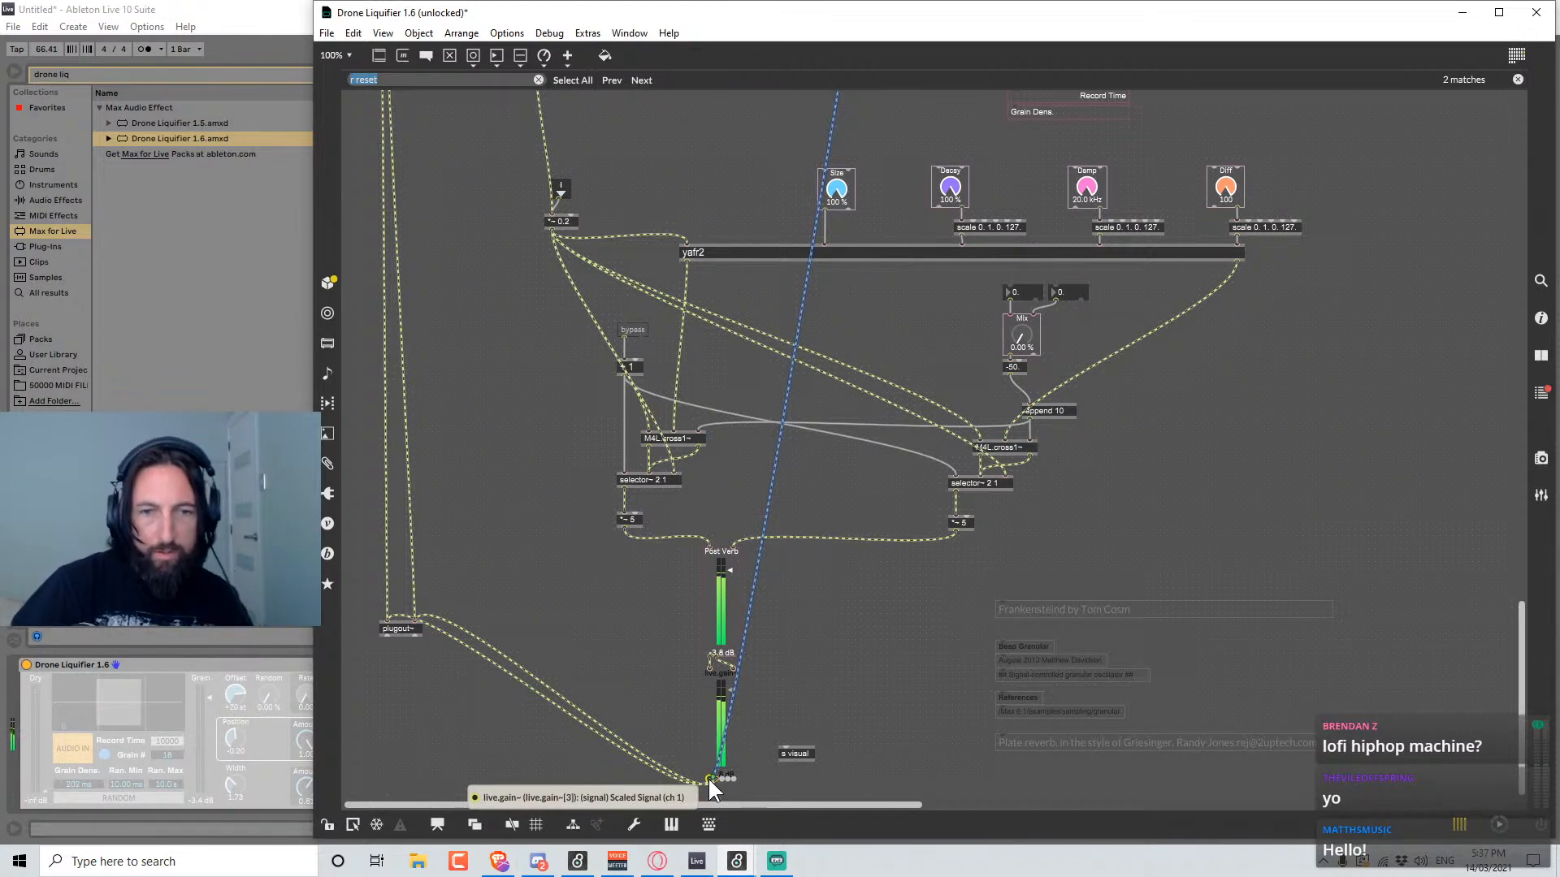
drag(709, 777, 781, 744)
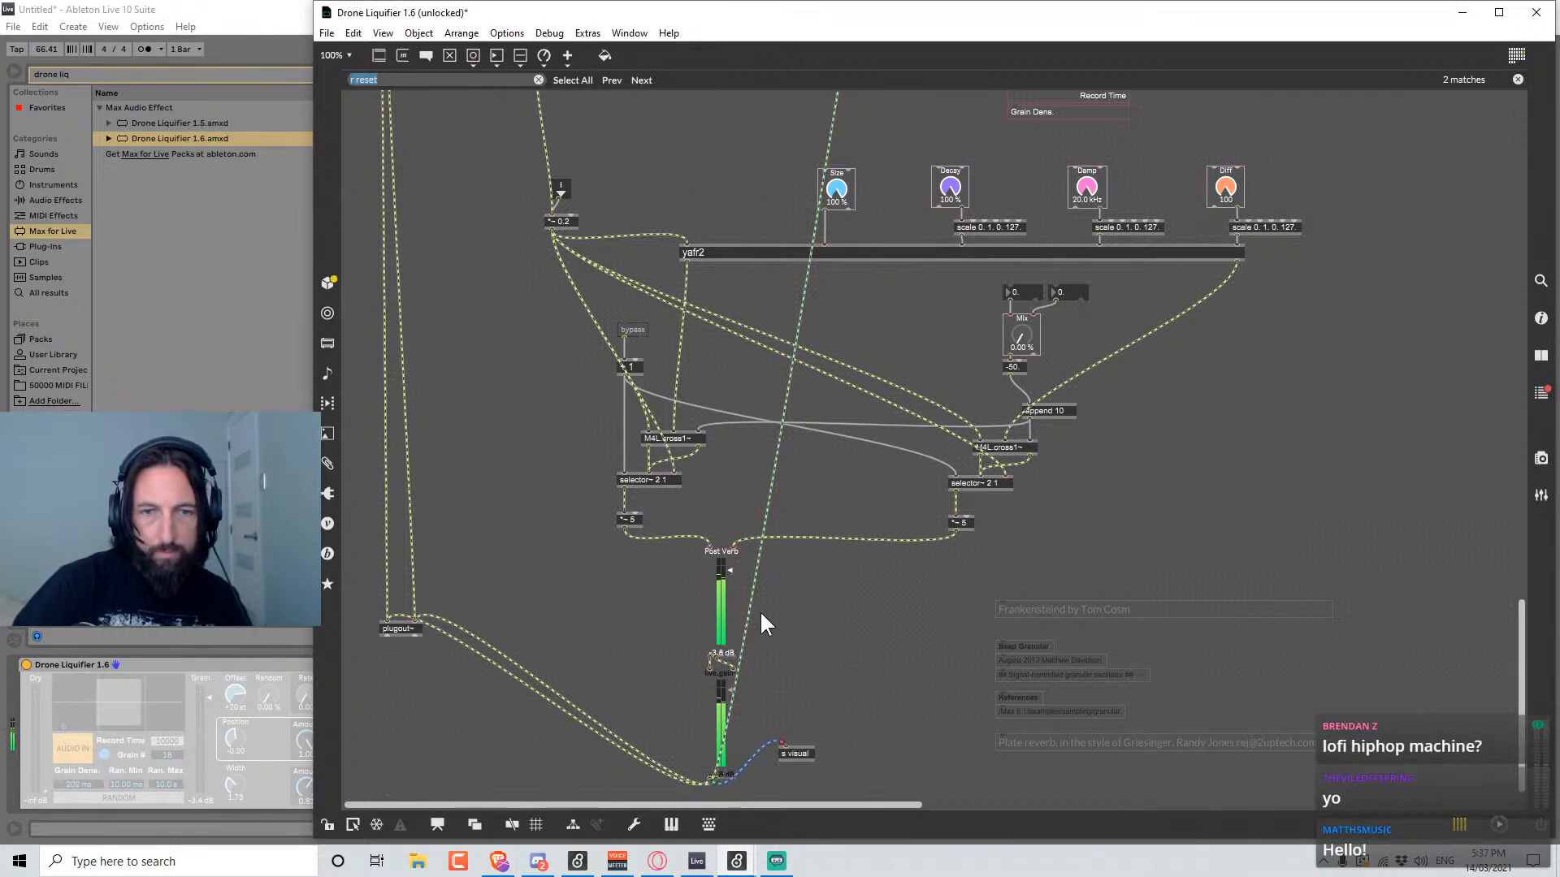
Delete the long direct patch cord running from the output gain to the *~ 1. object below r visual.
scroll(1007, 597, up, 5)
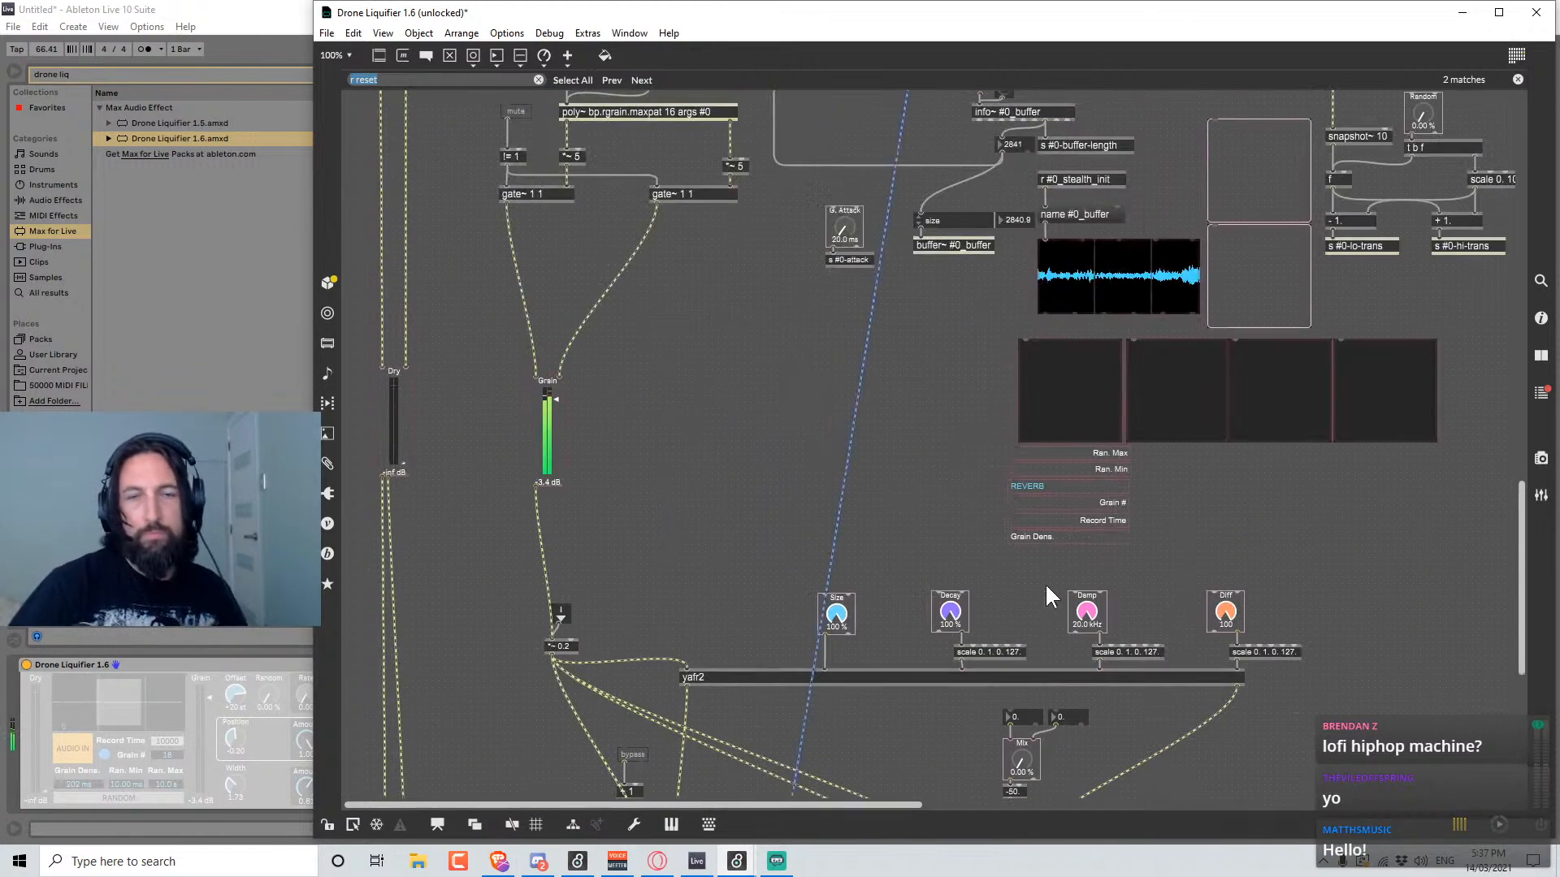
scroll(1047, 583, up, 10)
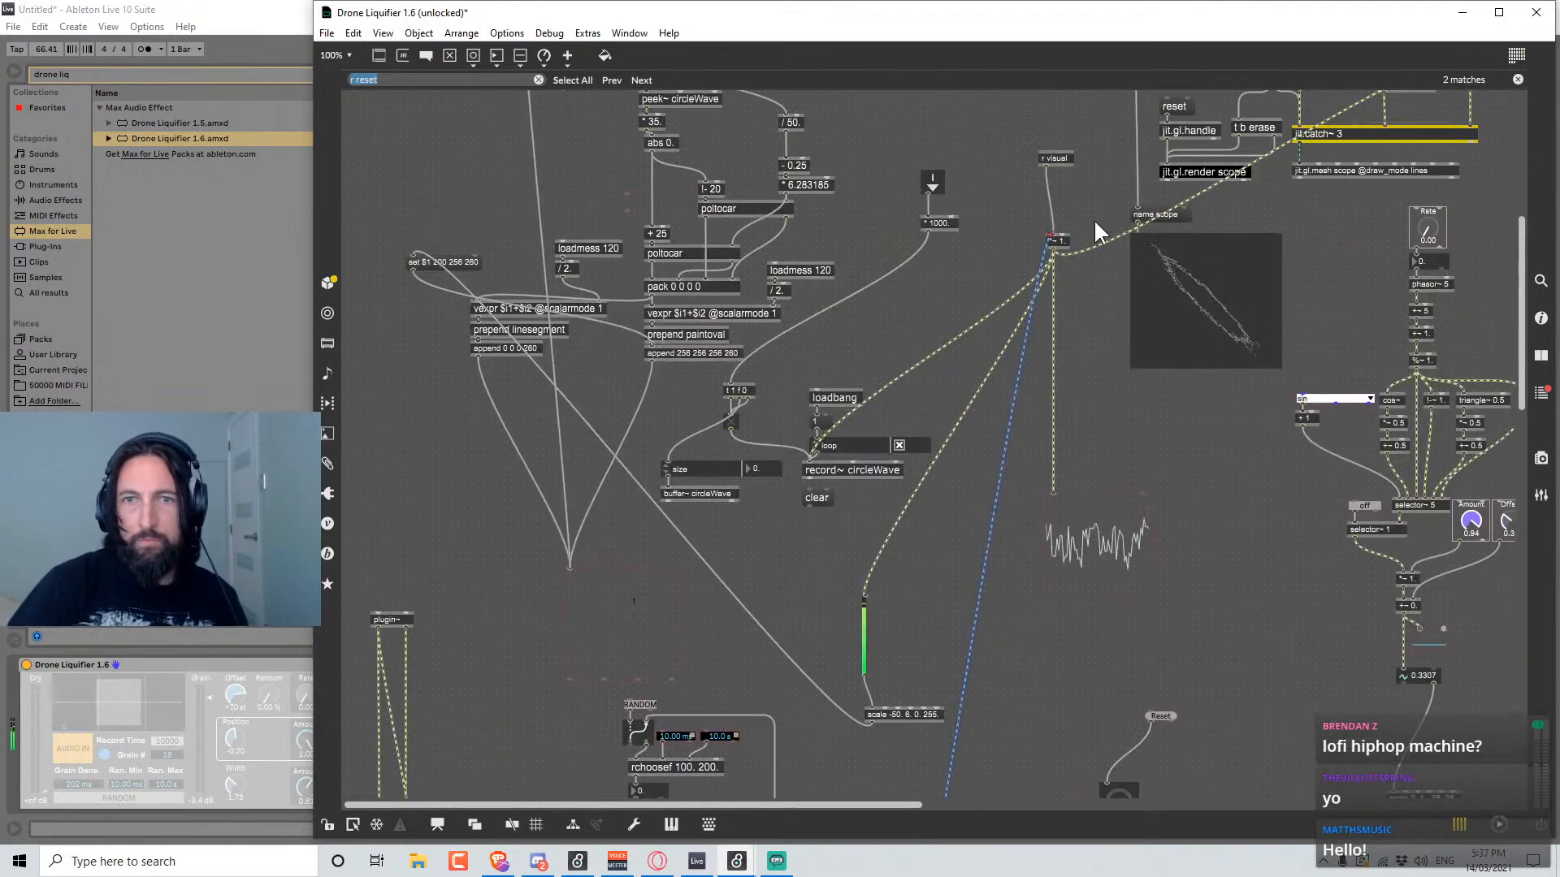
key(Delete)
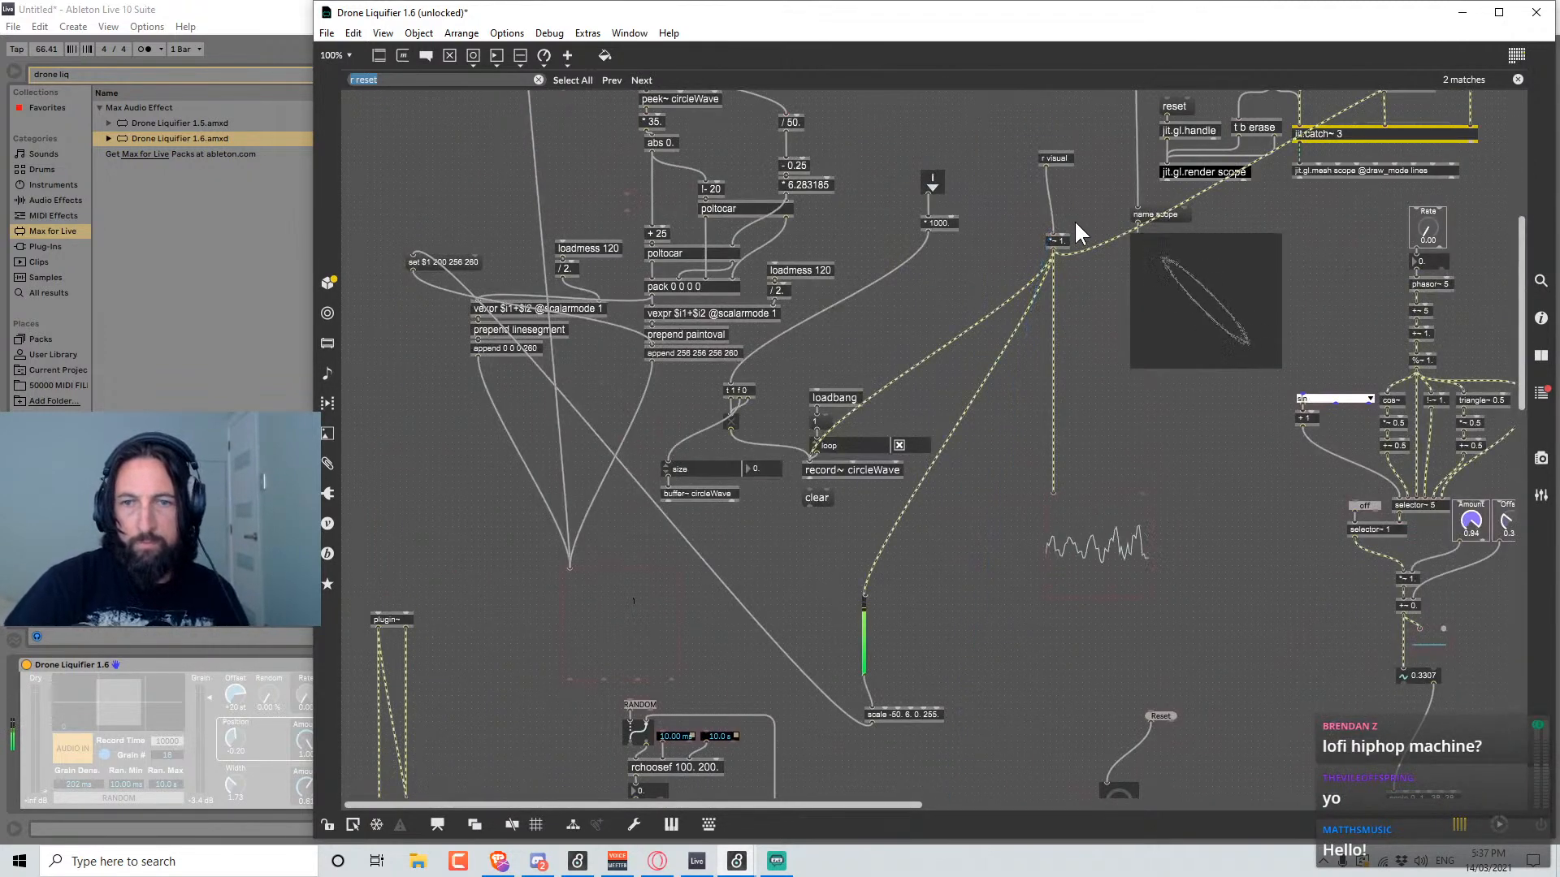
Move the duration section's Random dial and the Pan dial slightly down, closer to the objects they feed.
click(1138, 497)
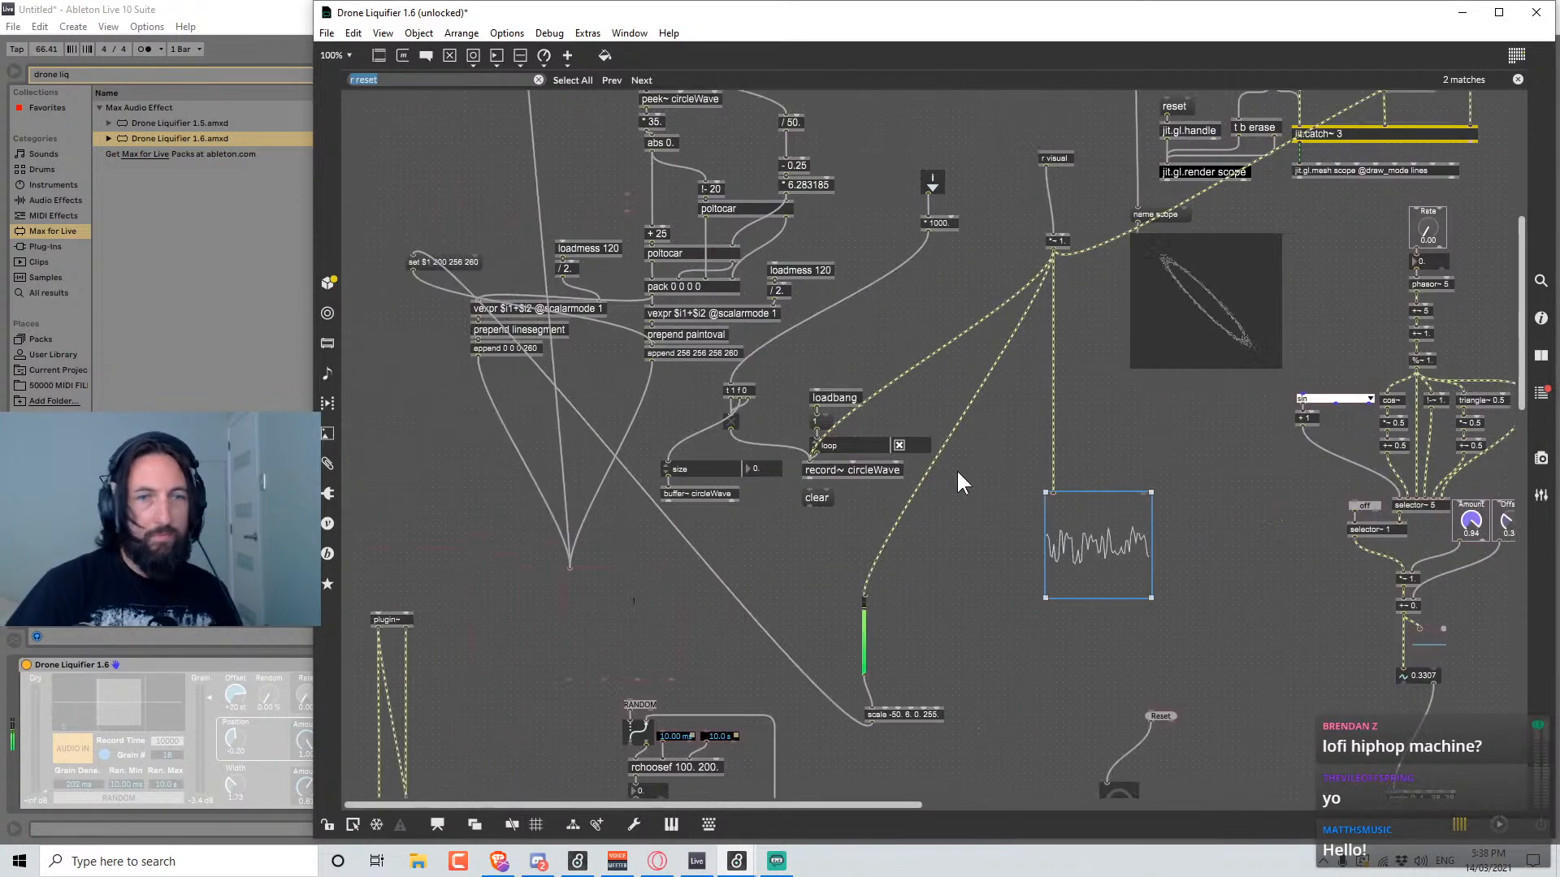
scroll(951, 481, down, 5)
scroll(1011, 486, down, 5)
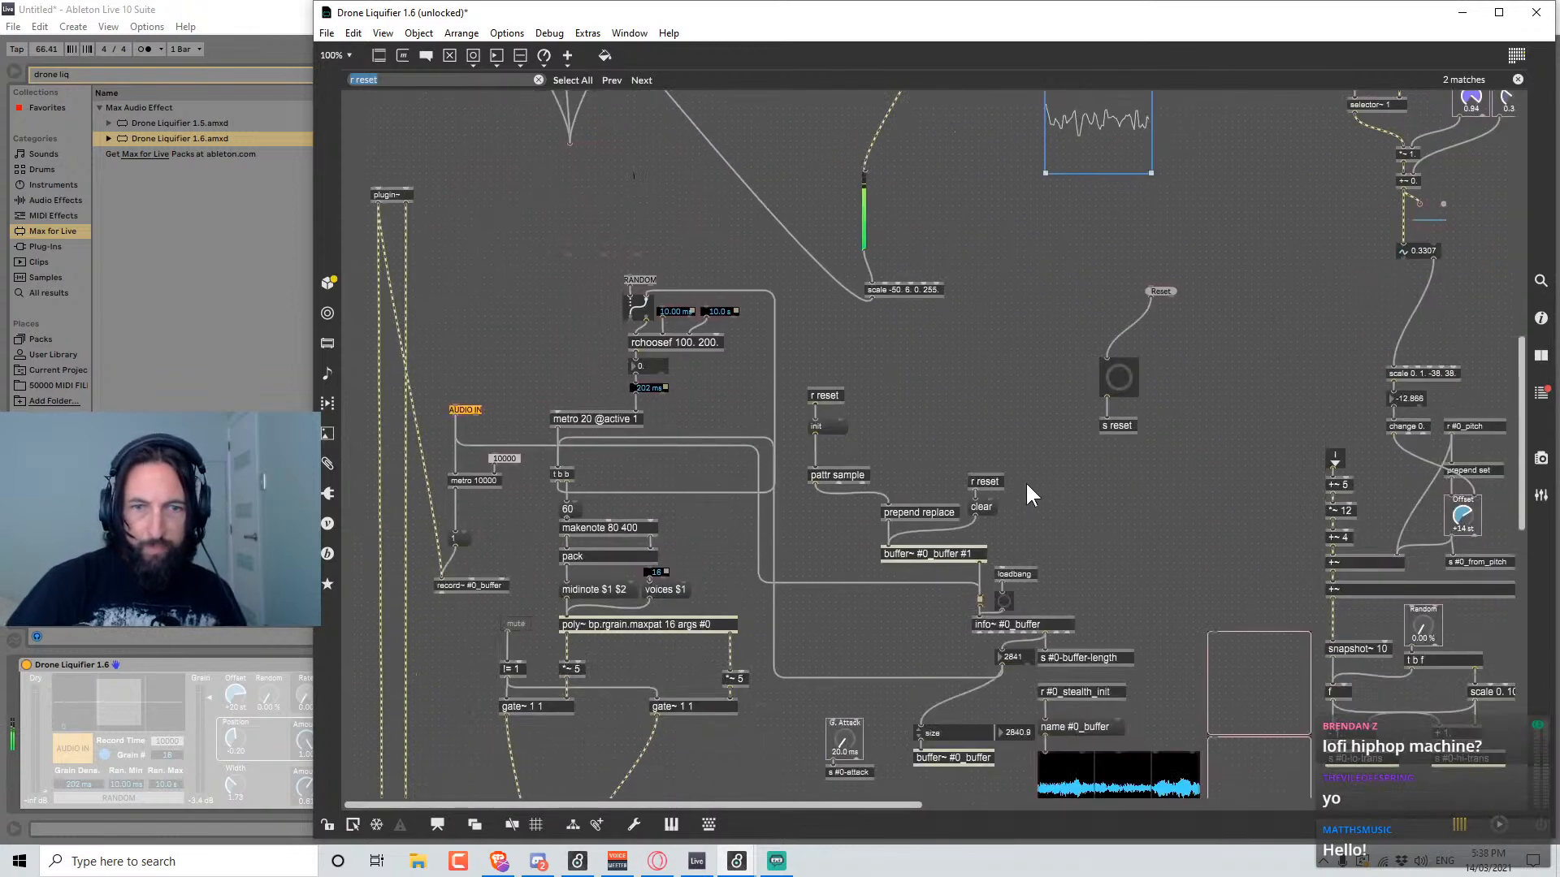
scroll(1025, 479, right, 5)
scroll(1108, 475, right, 5)
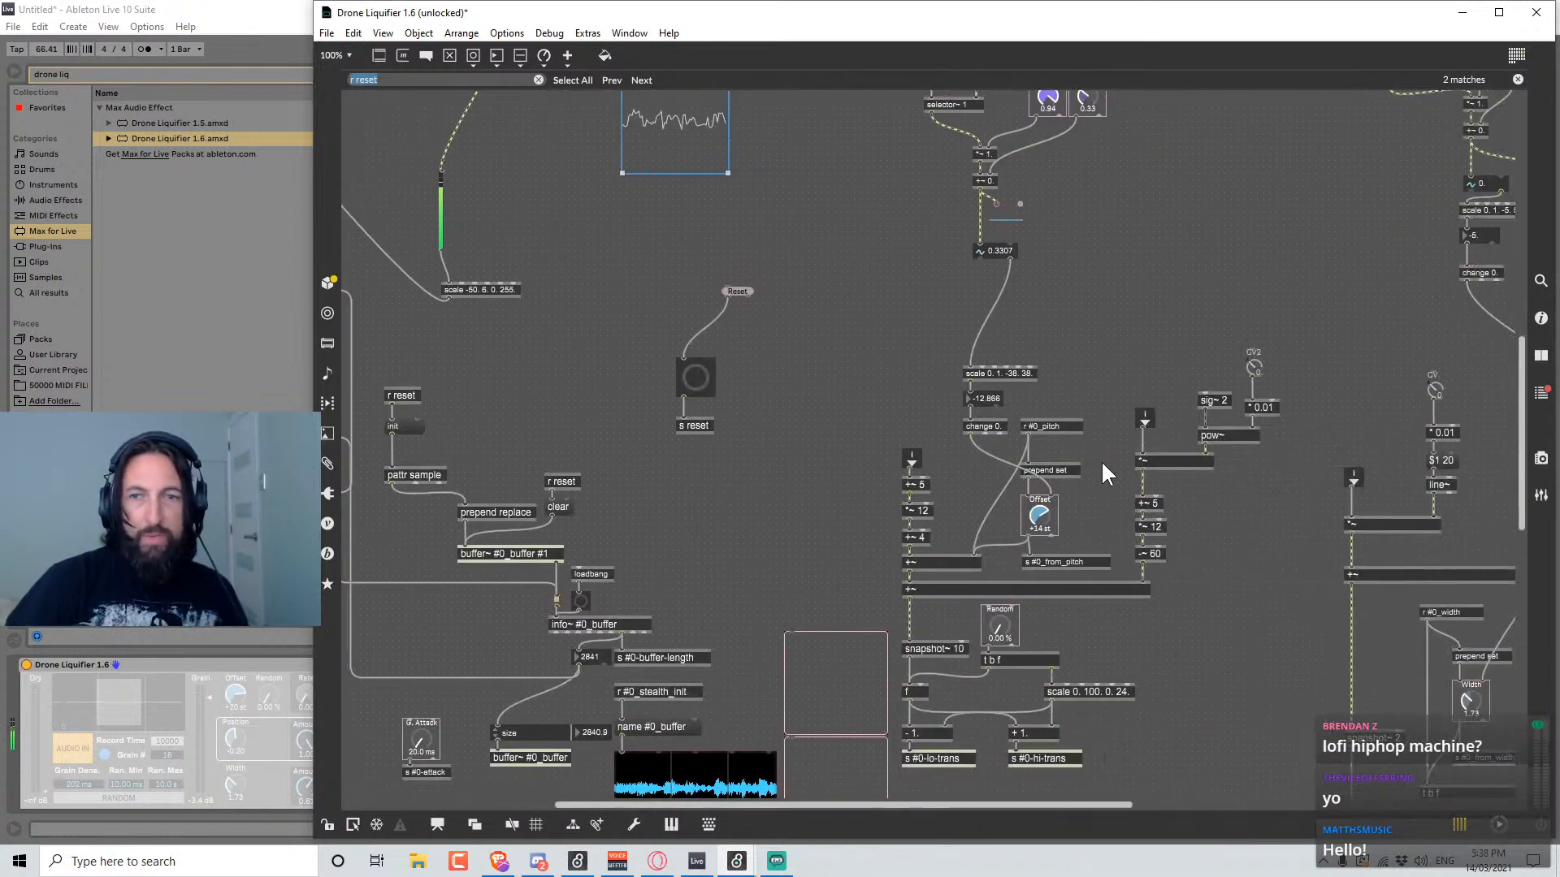
scroll(1112, 463, right, 3)
scroll(1146, 394, right, 3)
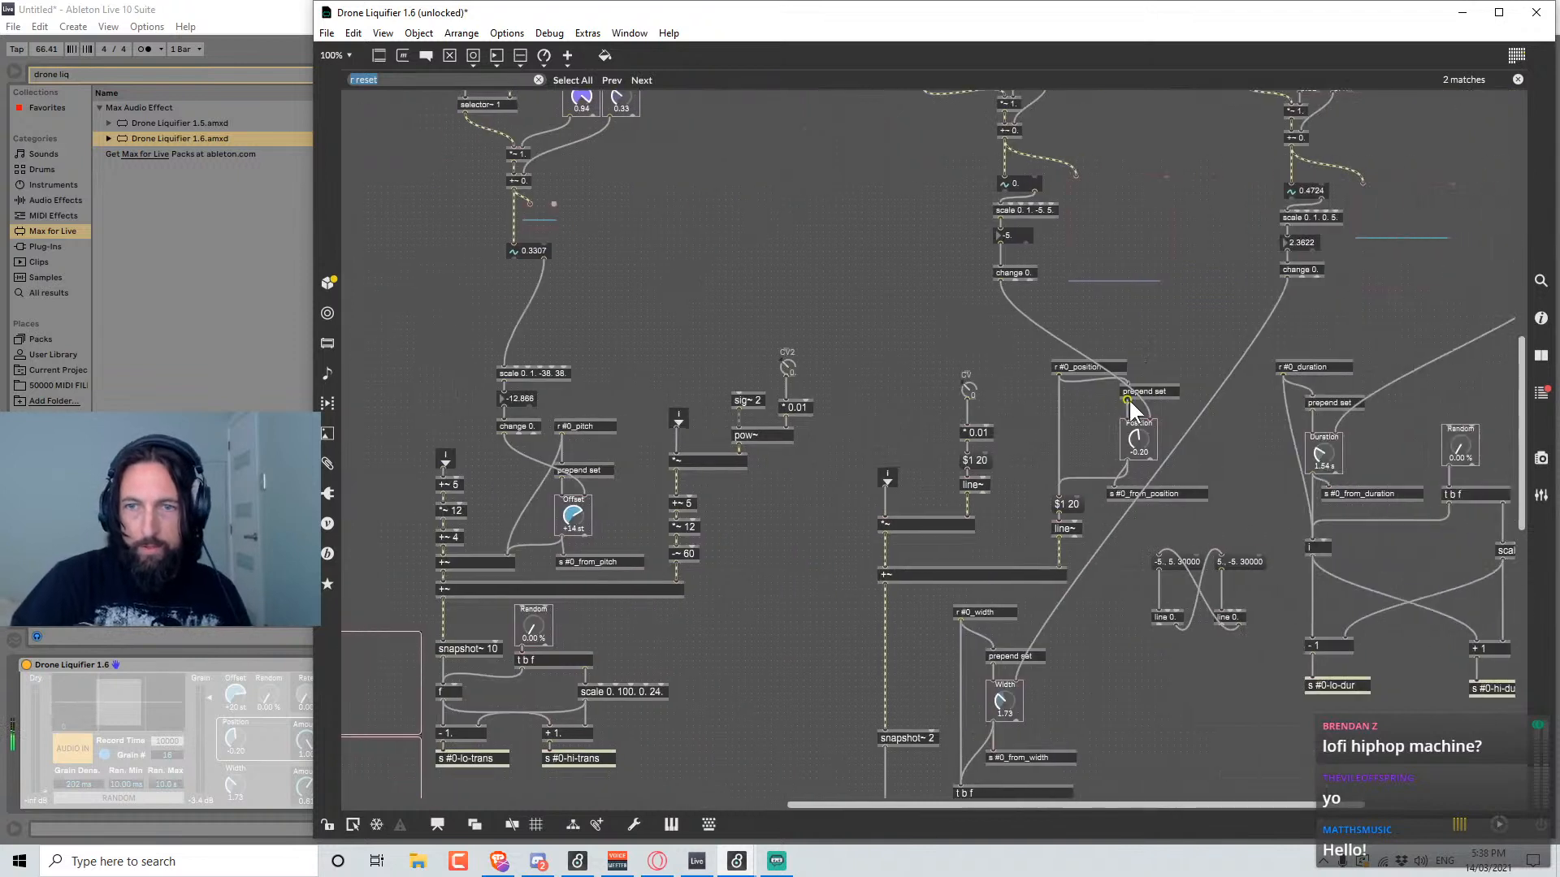
scroll(1128, 398, right, 4)
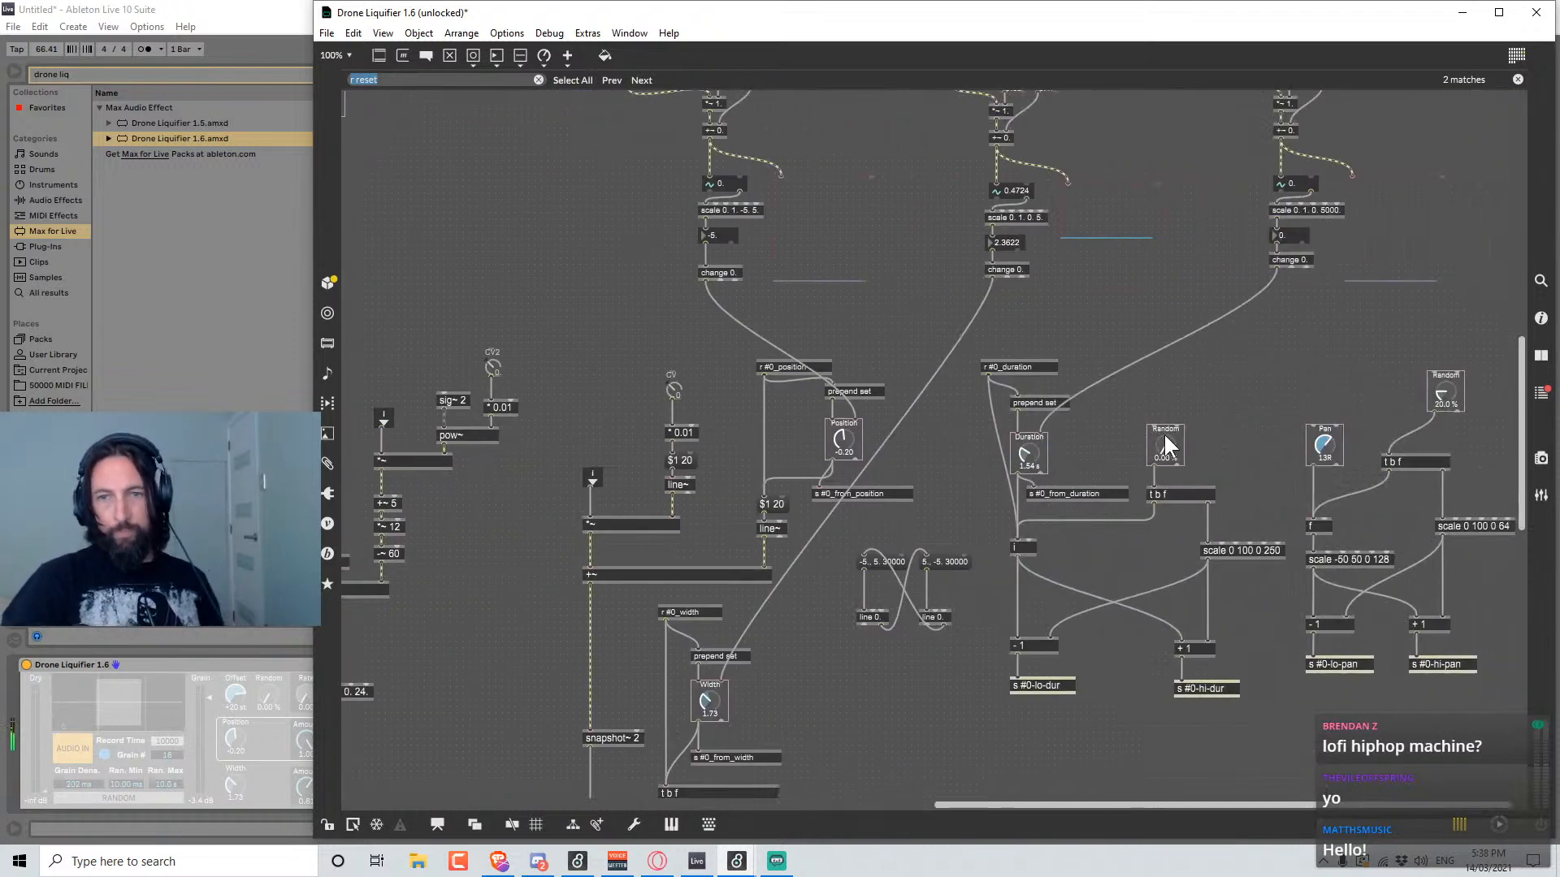
drag(1165, 437, 1165, 452)
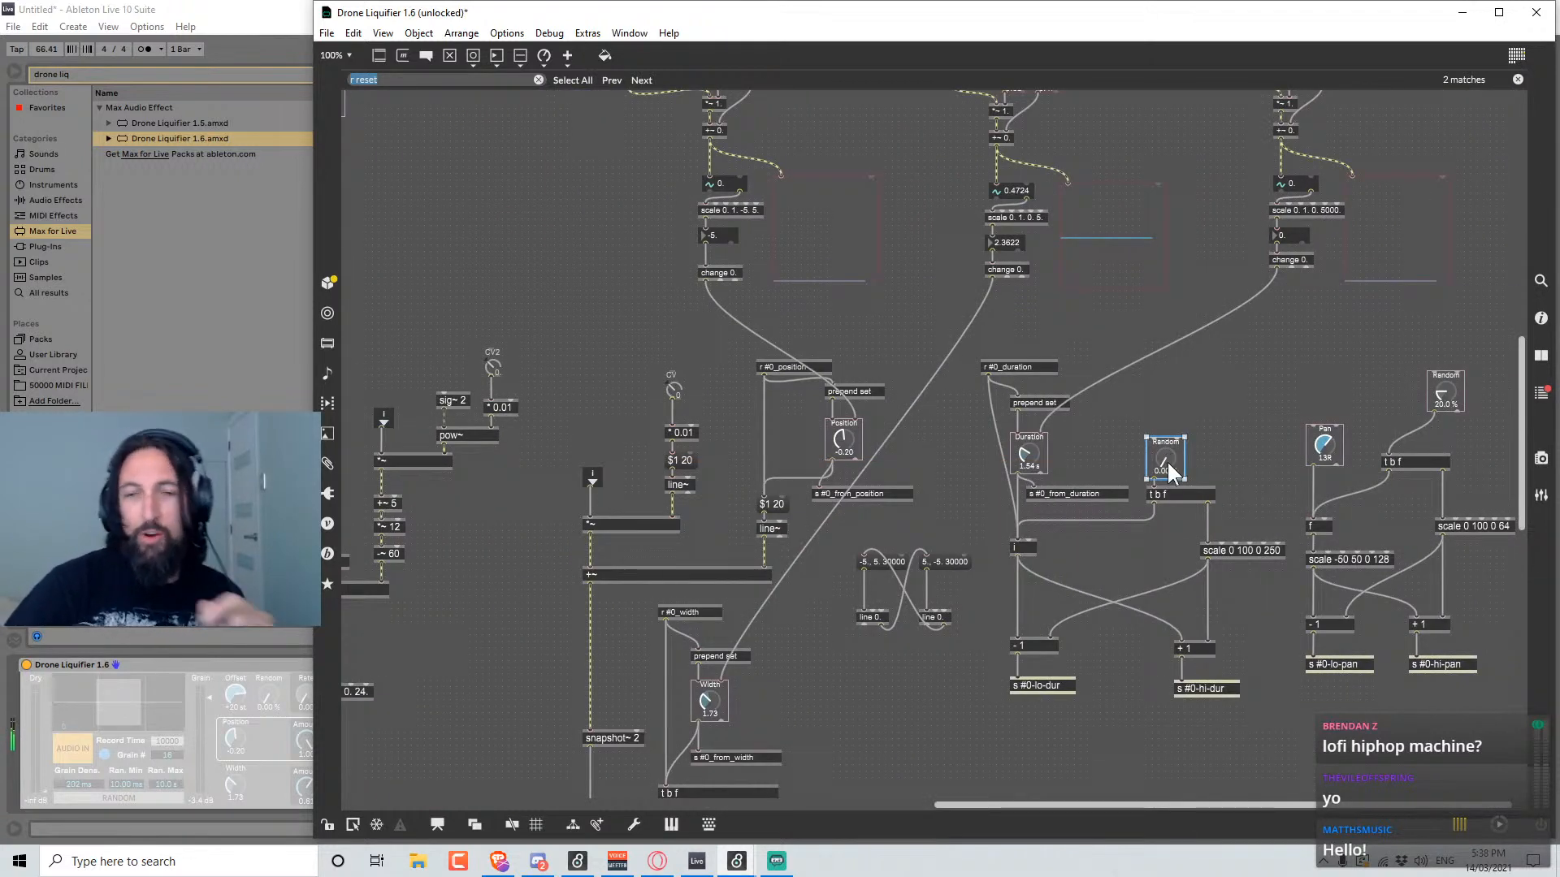
drag(1330, 443, 1333, 476)
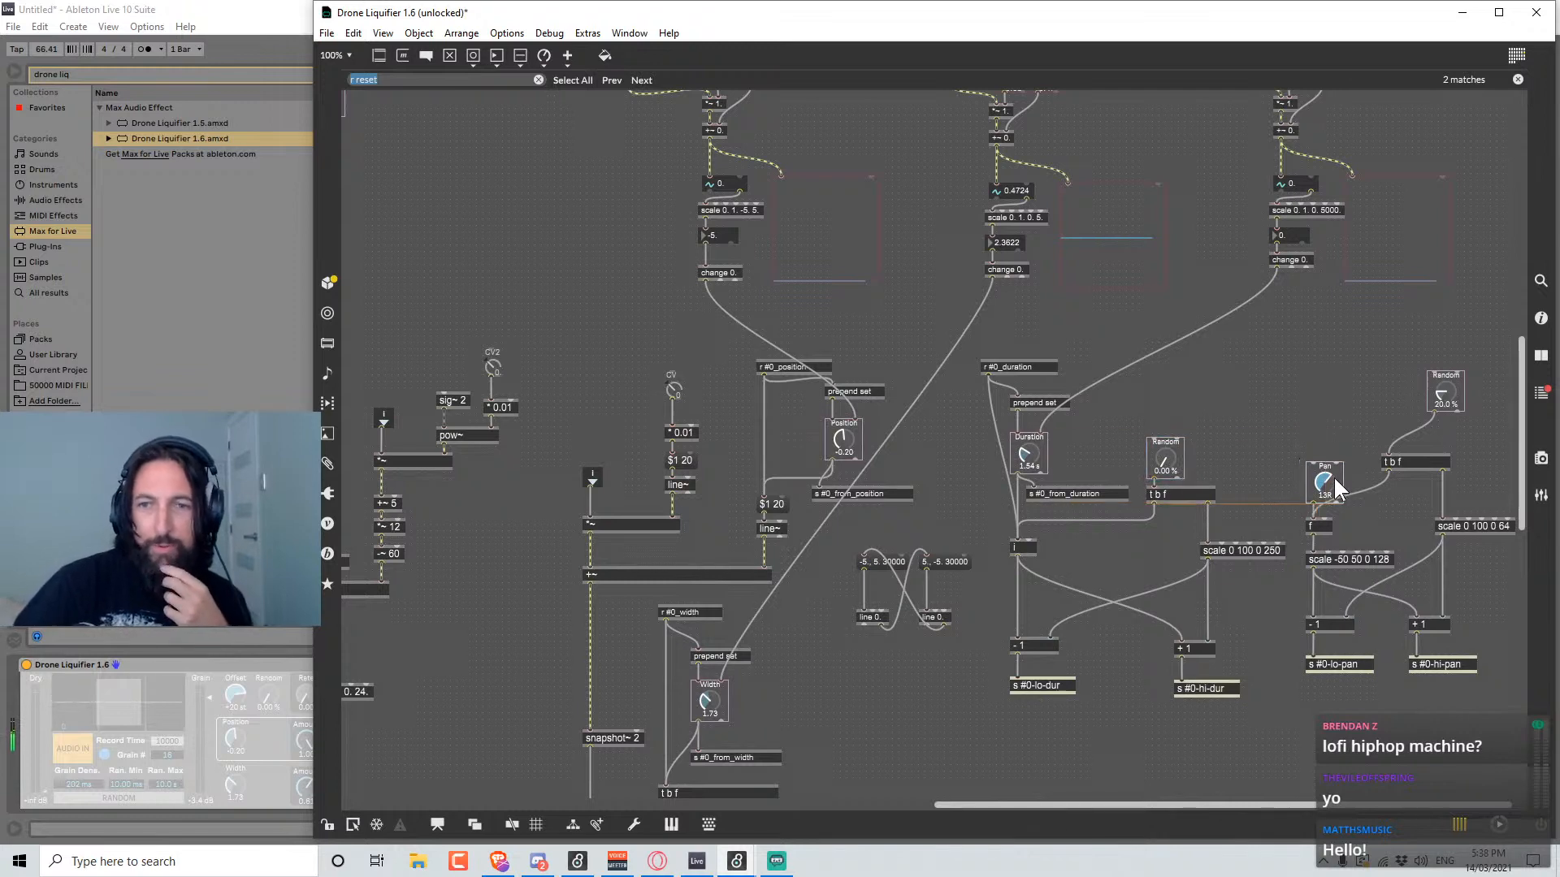
Select the modulation LFO sections, finishing with the pitch one, and check where its controls sit in presentation mode.
scroll(1007, 413, up, 5)
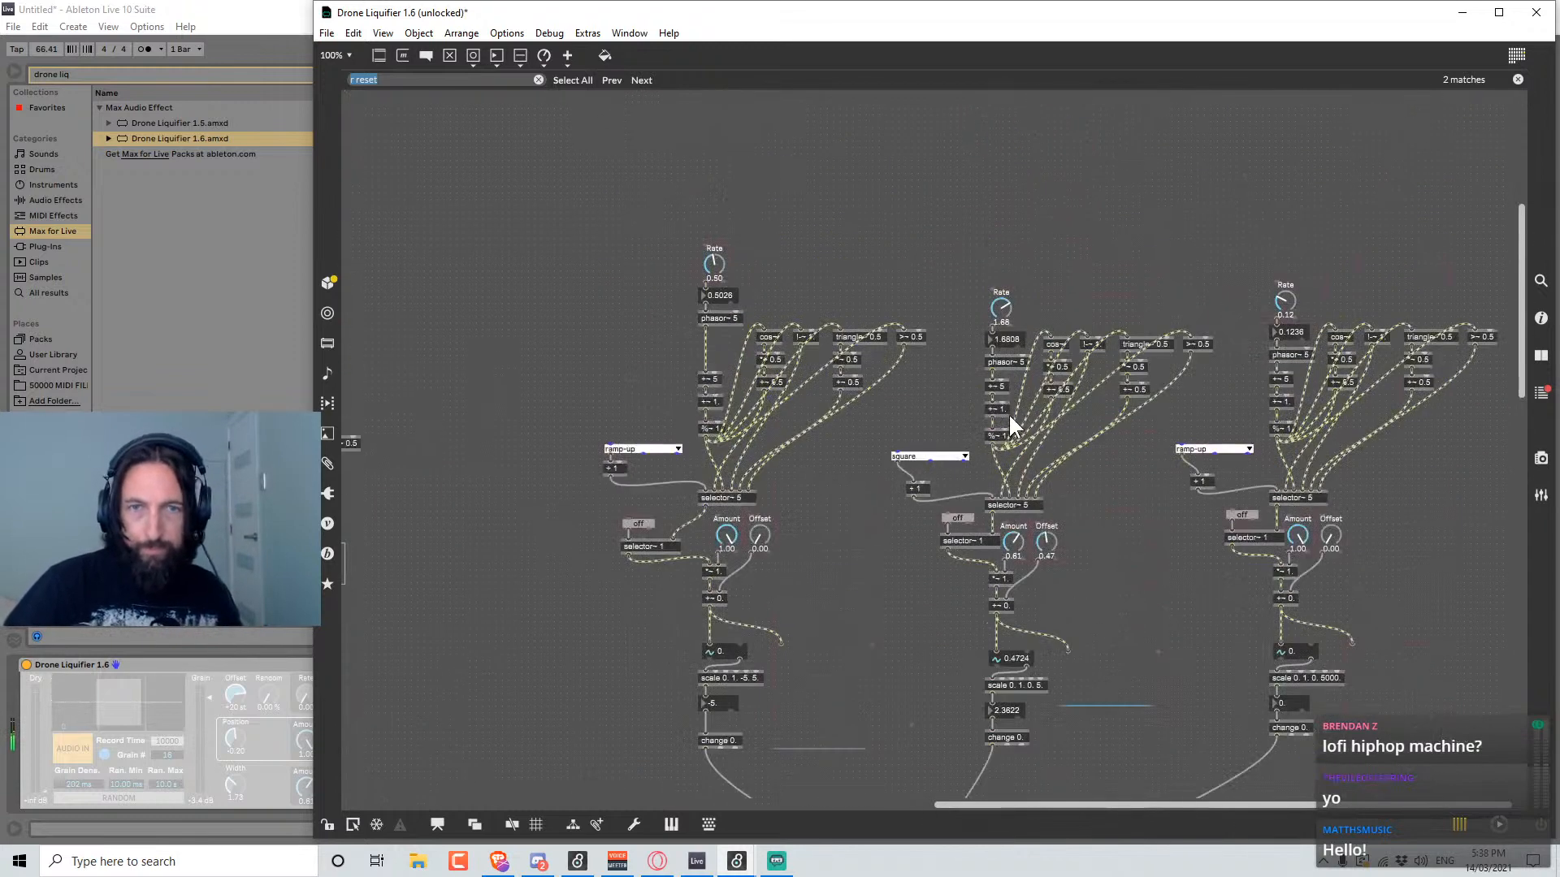
drag(594, 235, 1455, 647)
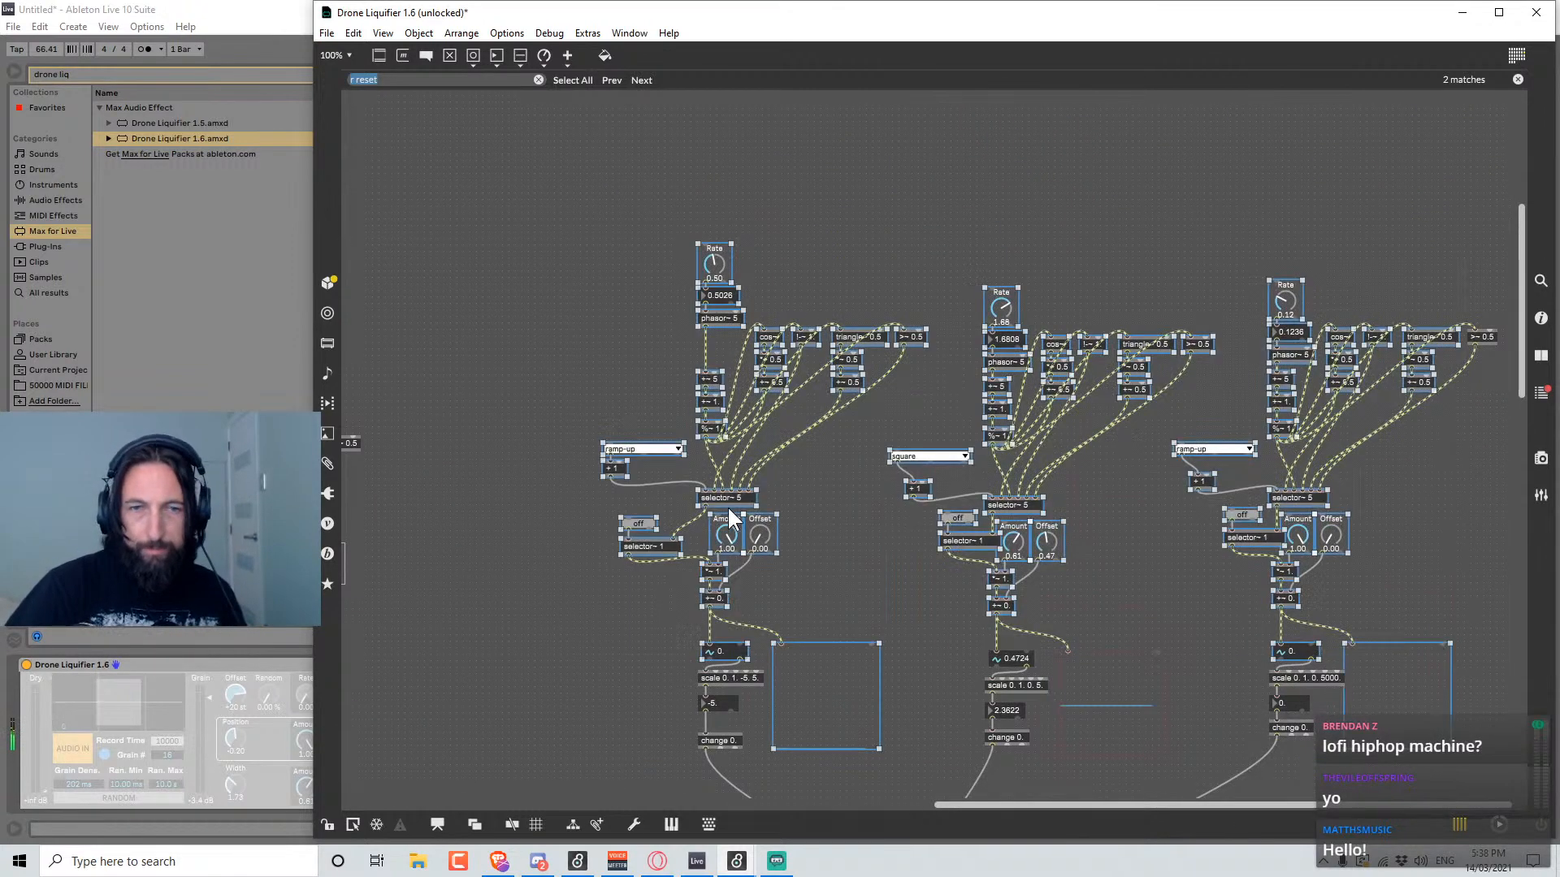
scroll(727, 504, left, 5)
drag(802, 605, 490, 253)
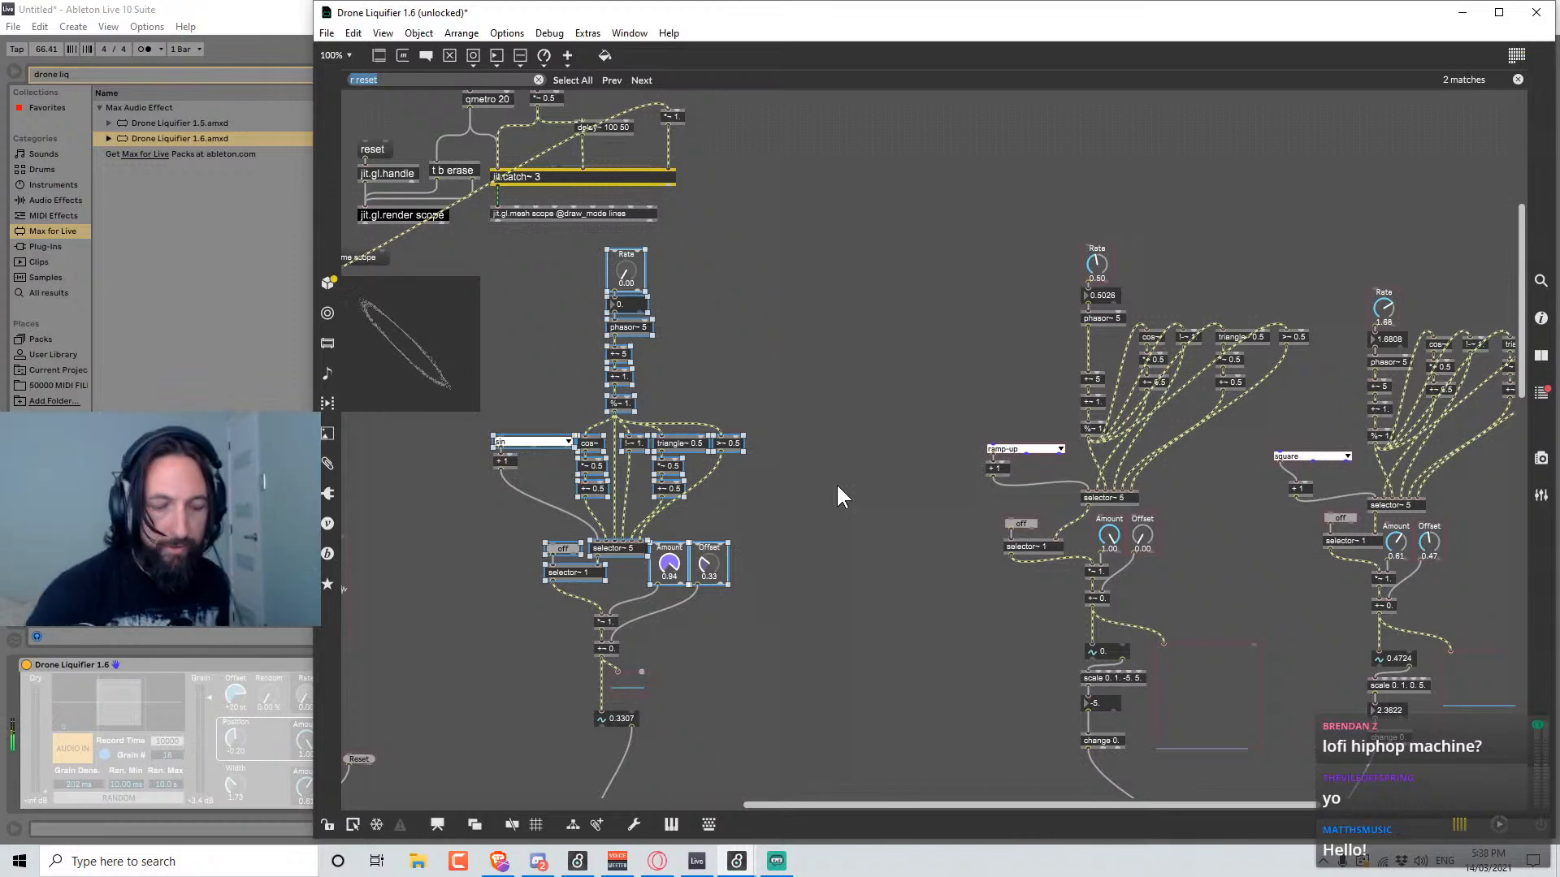
key(ctrl+alt+e)
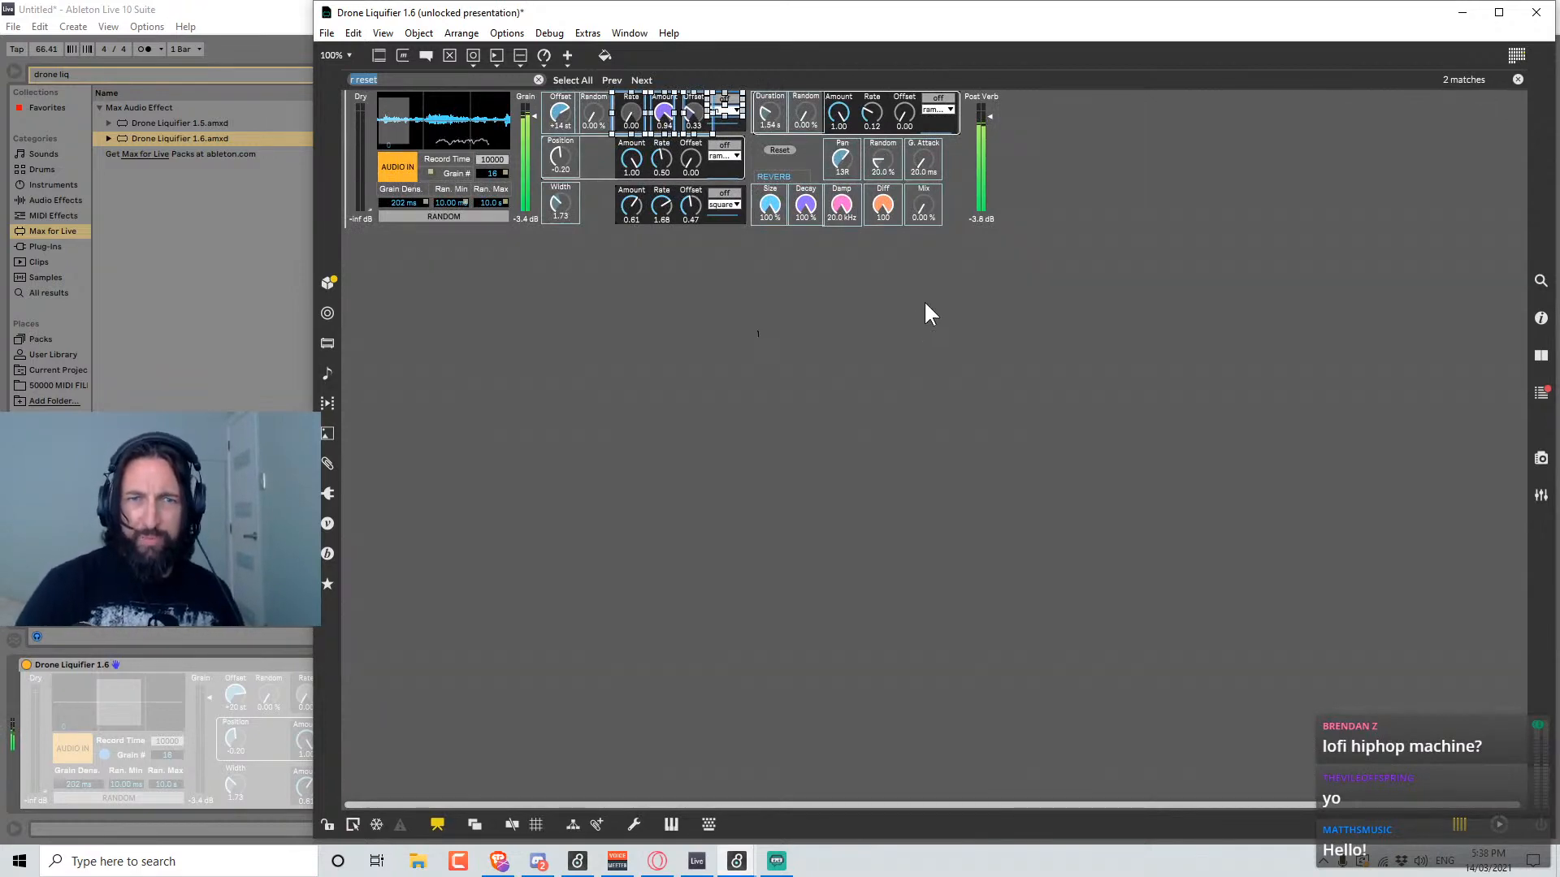
key(ctrl+alt+e)
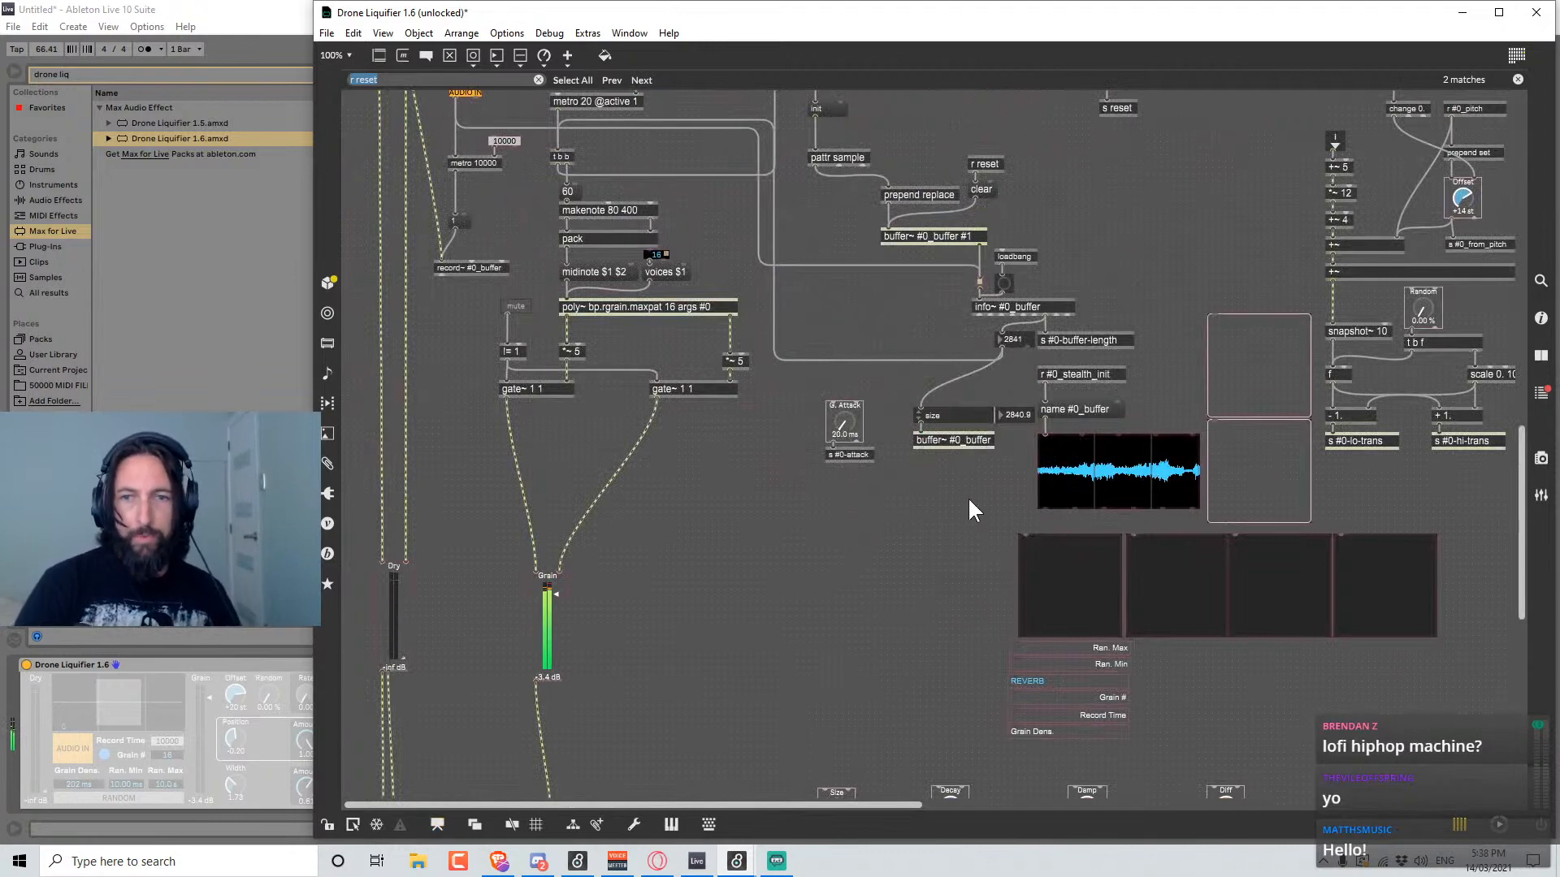
Select the Ran. Max number box in presentation mode and open its inspector in the patching view.
scroll(958, 540, down, 2)
scroll(731, 561, down, 2)
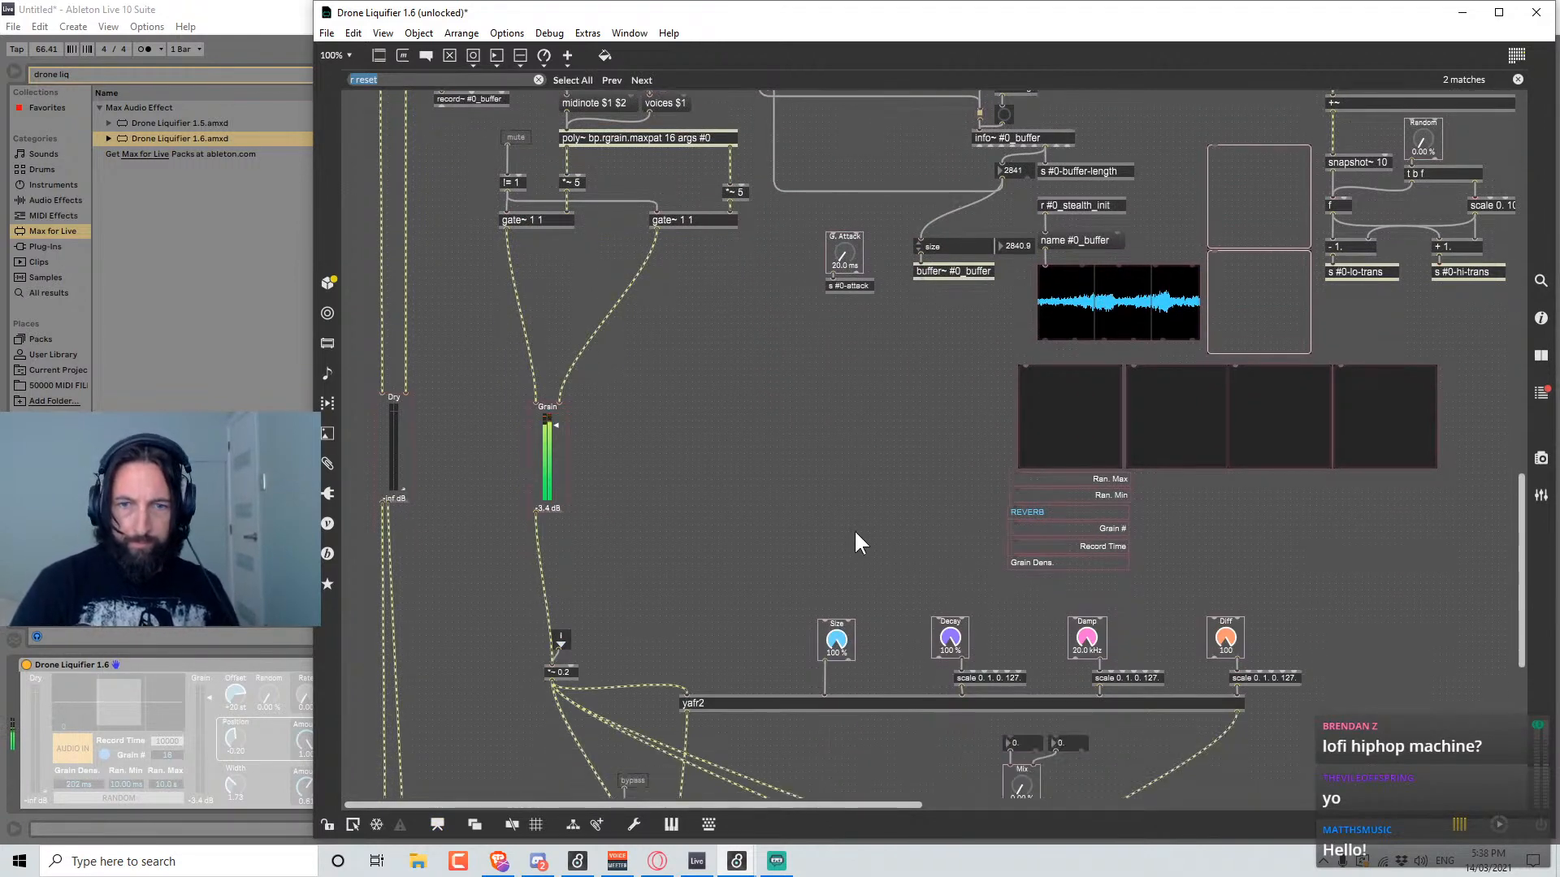
scroll(855, 523, up, 4)
key(ctrl+alt+e)
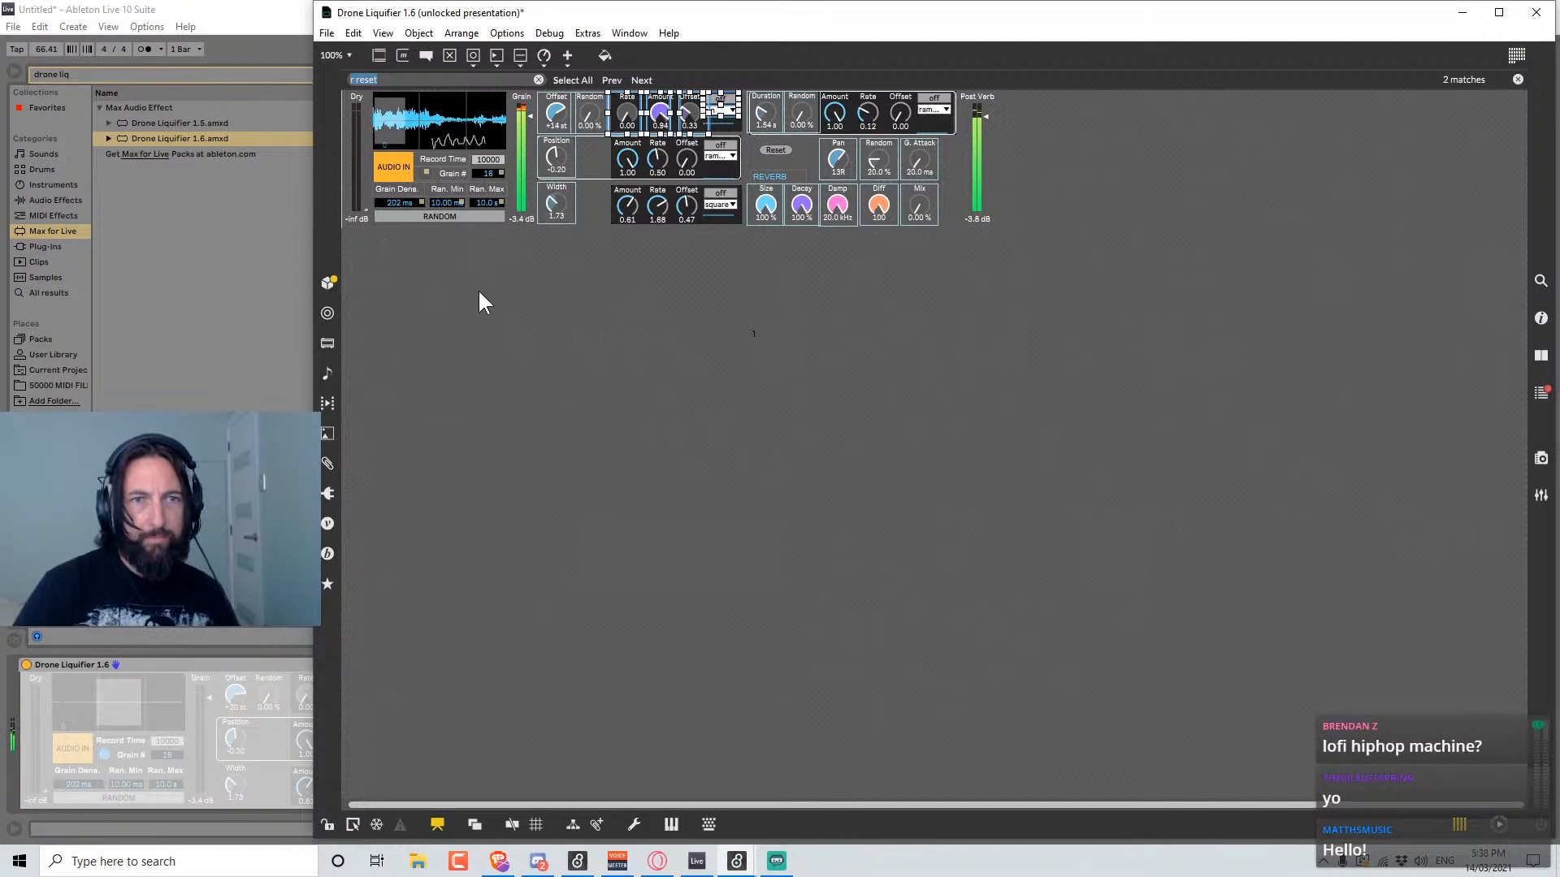
click(487, 202)
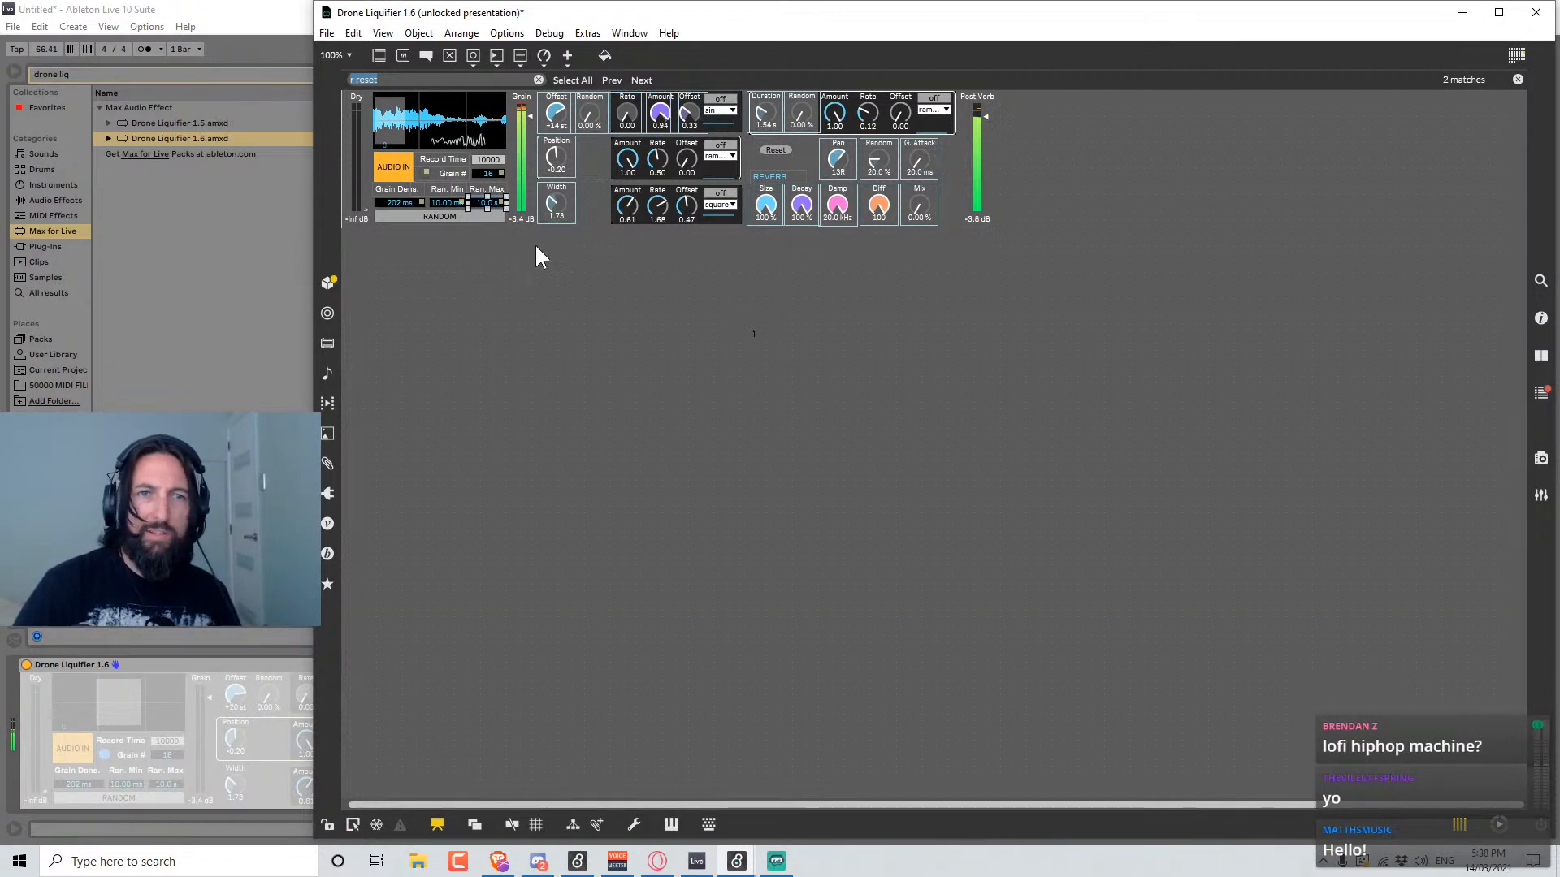
key(ctrl+alt+e)
scroll(943, 499, up, 5)
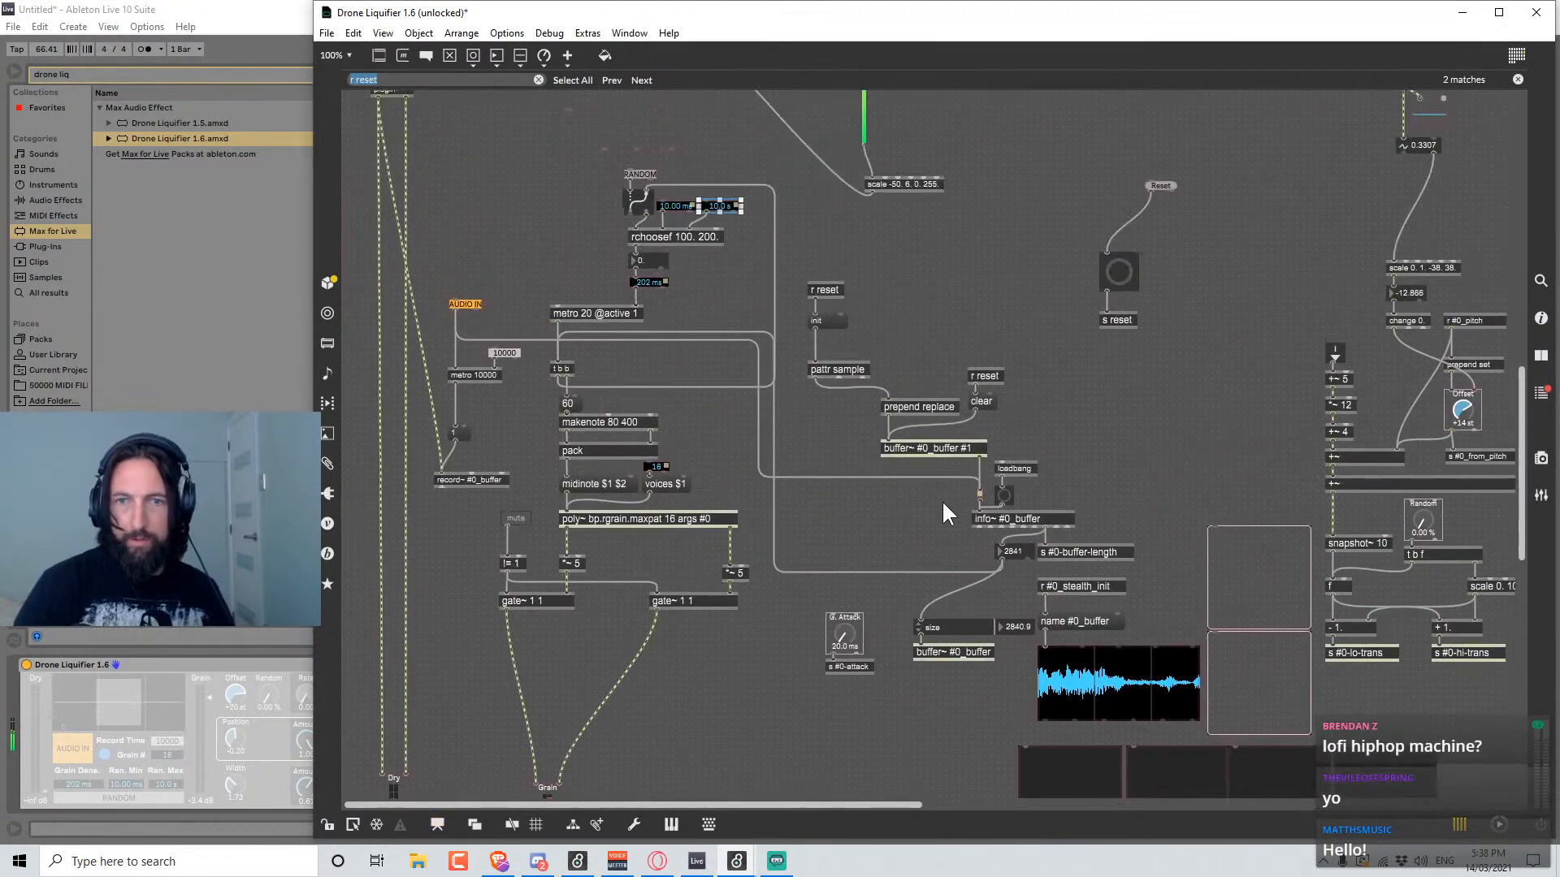
scroll(942, 500, down, 6)
scroll(942, 499, up, 3)
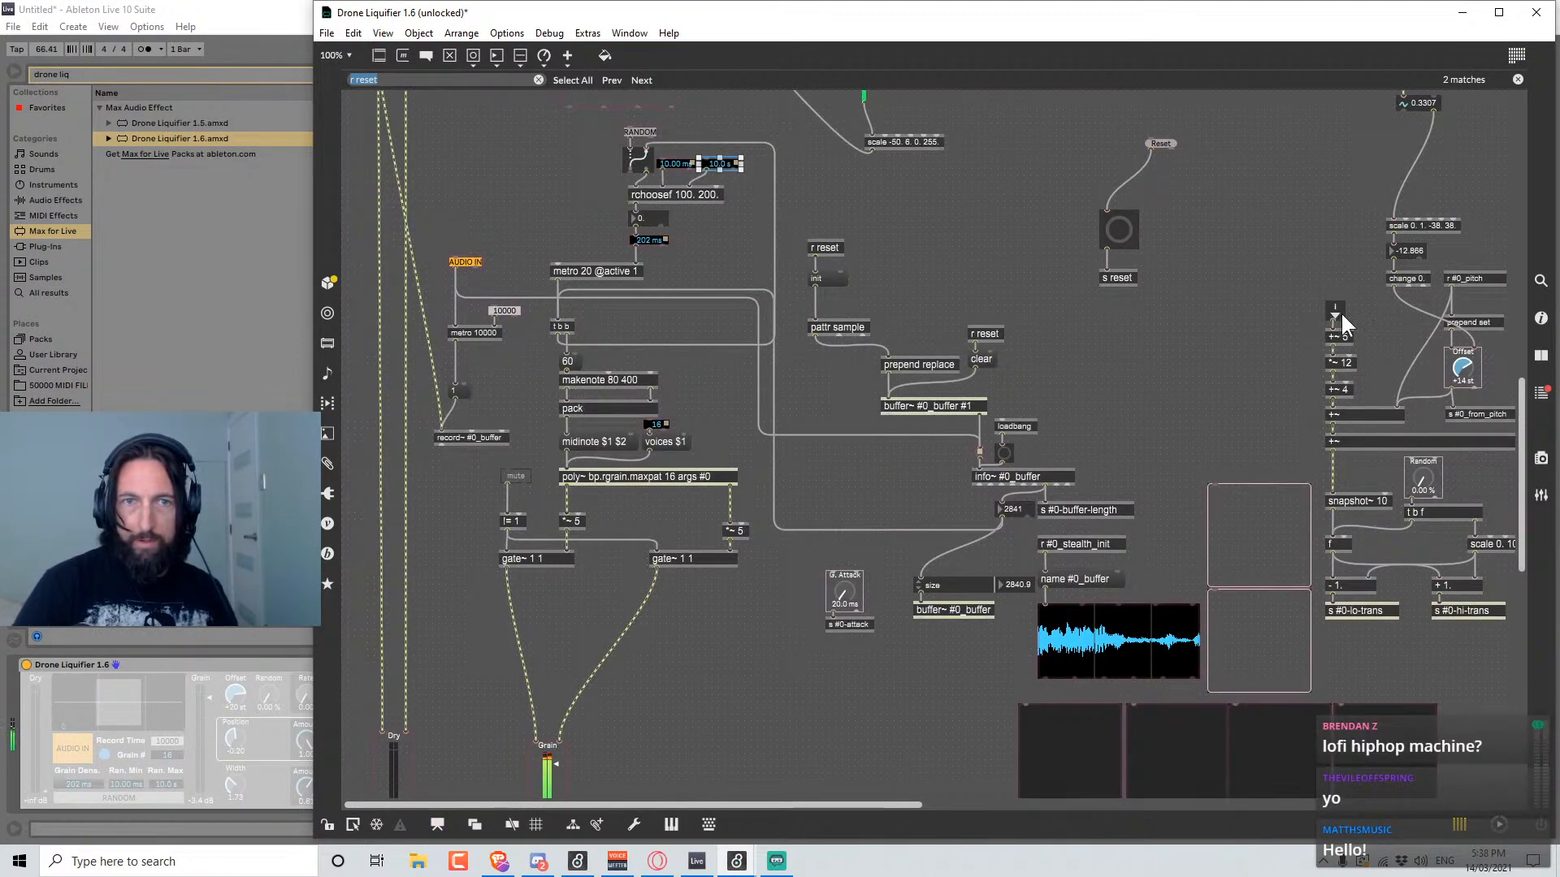
click(1541, 318)
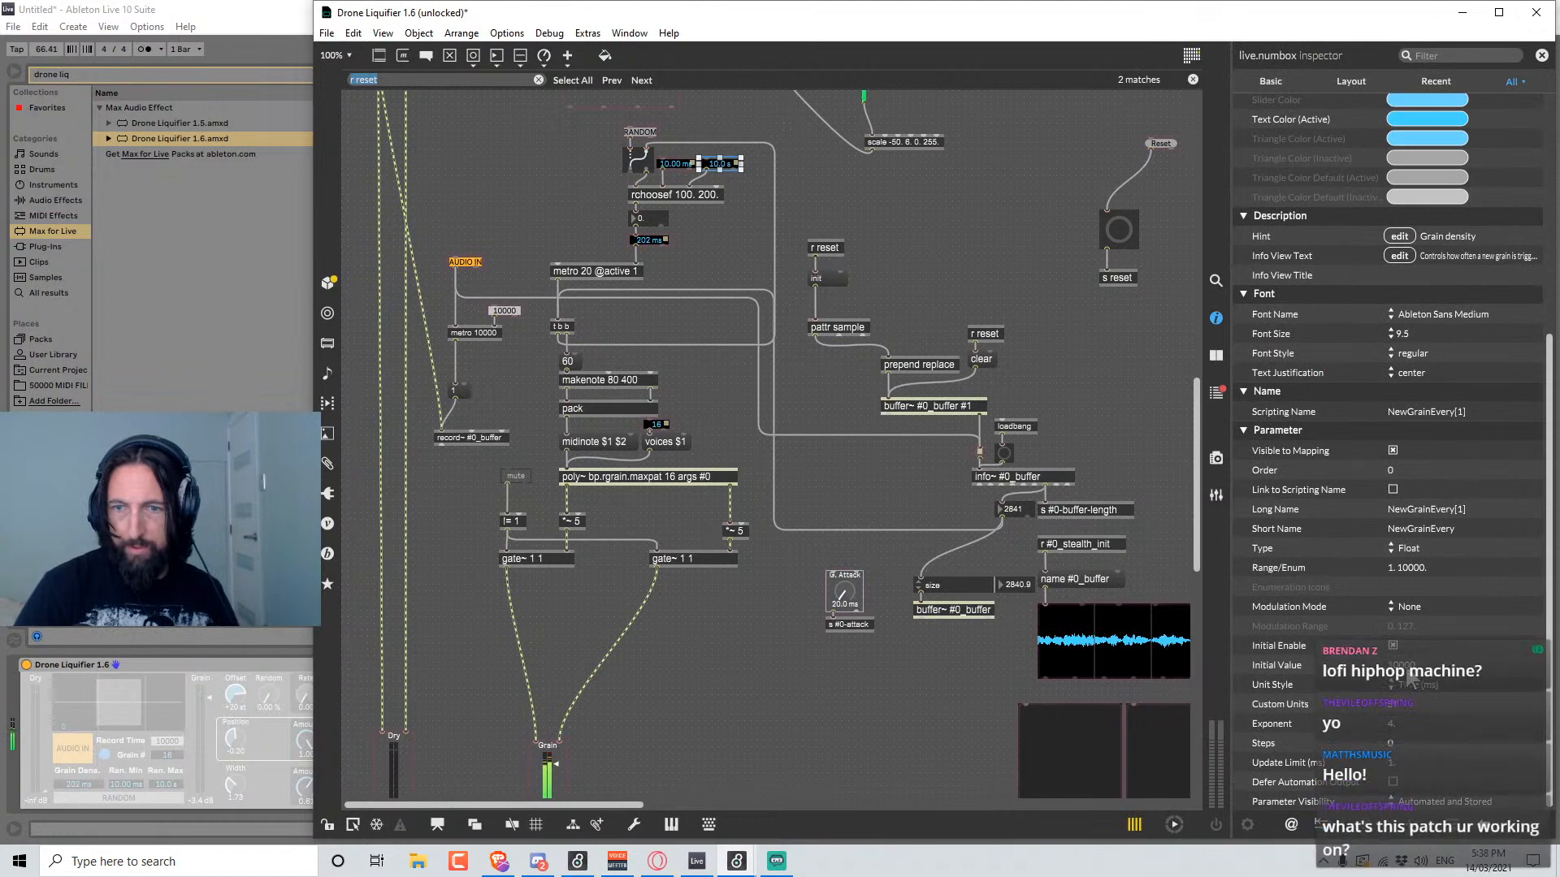
Replace the Ran. Max number box's initial value in its parameter settings.
click(1404, 665)
double_click(1418, 666)
drag(1418, 666, 1349, 672)
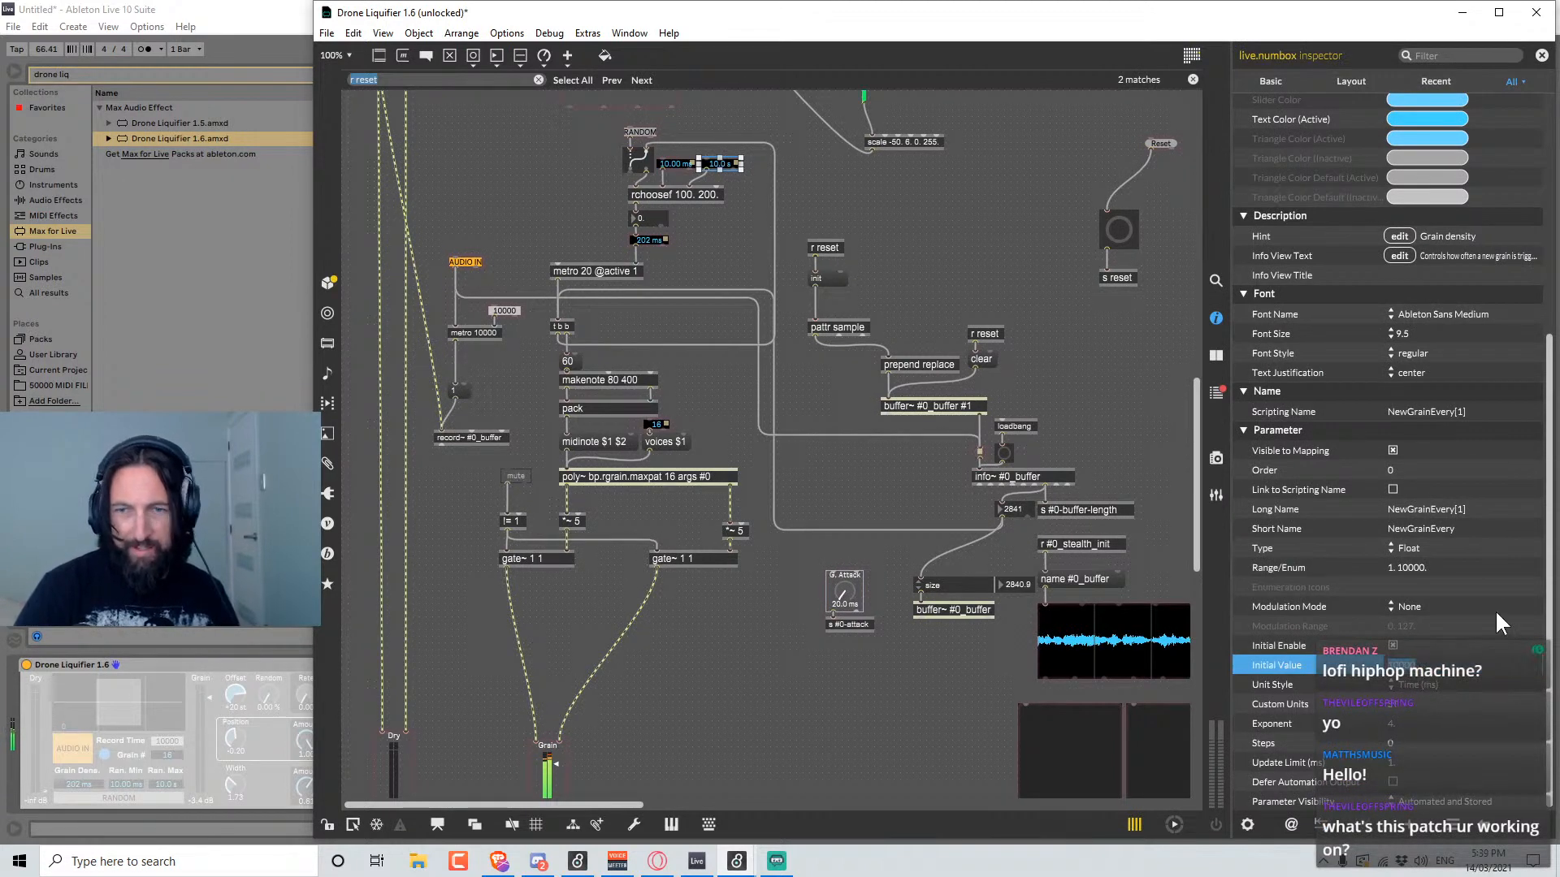
text(1)
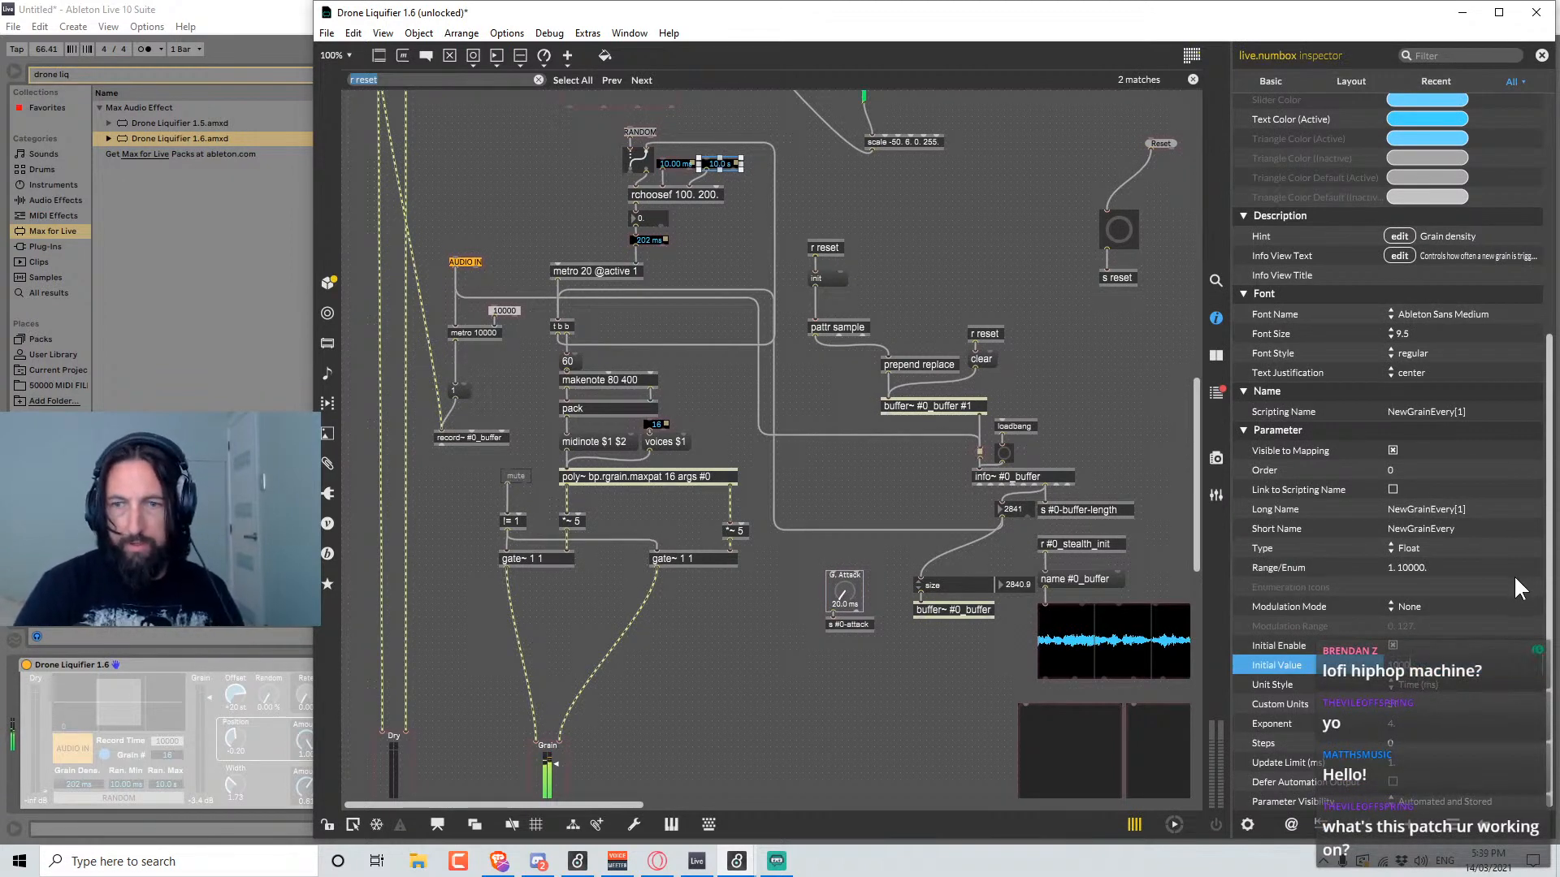
Set the Ran. Max number box's parameter range to 1. 1000.
double_click(1413, 567)
click(1410, 567)
key(BackSpace)
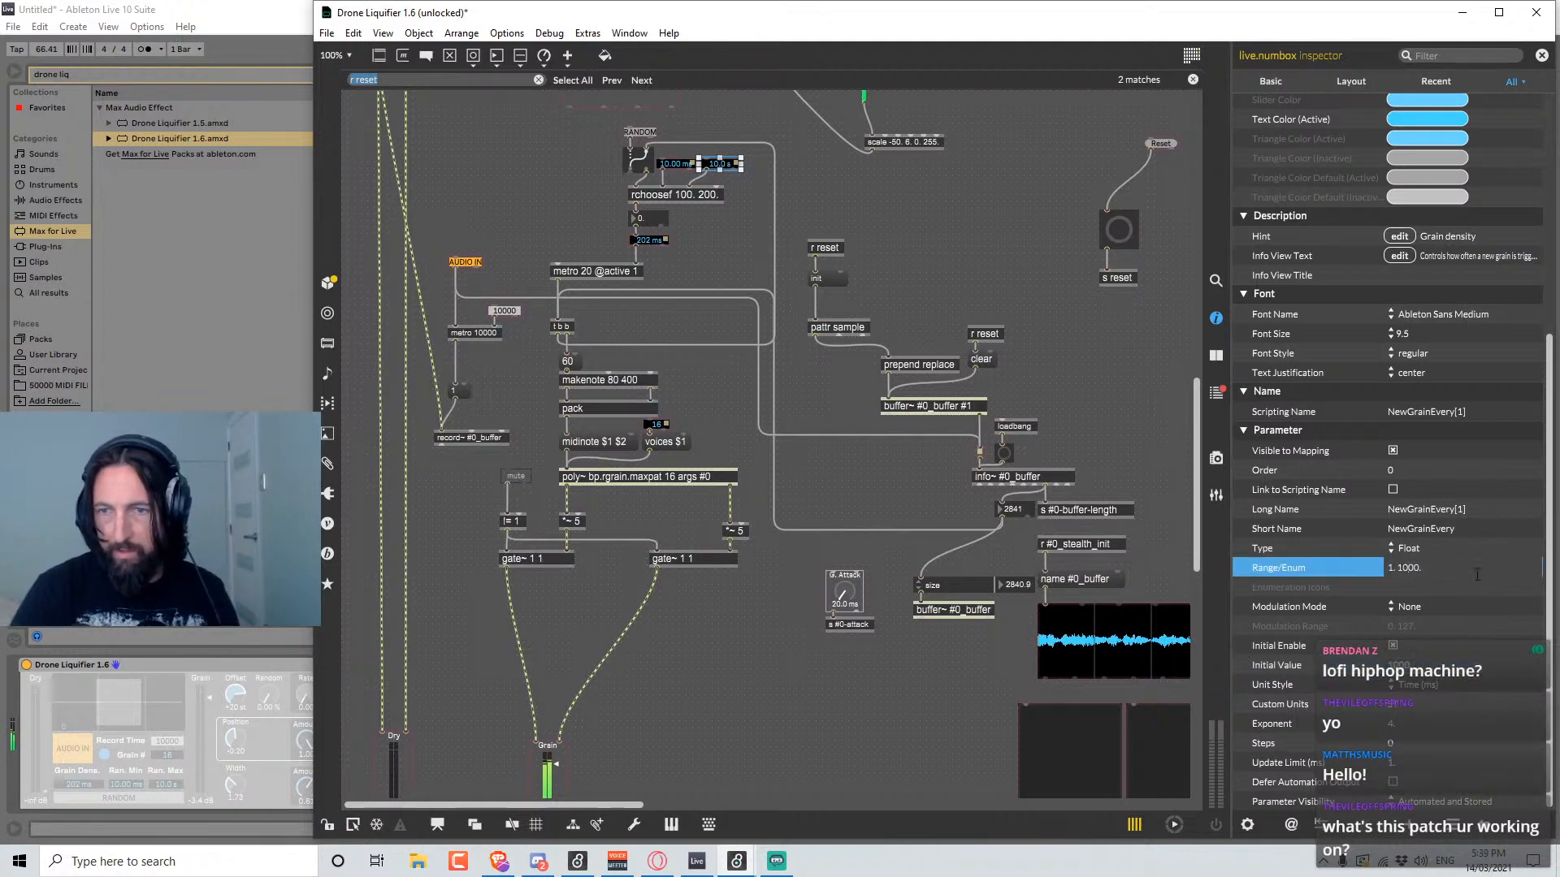
key(Return)
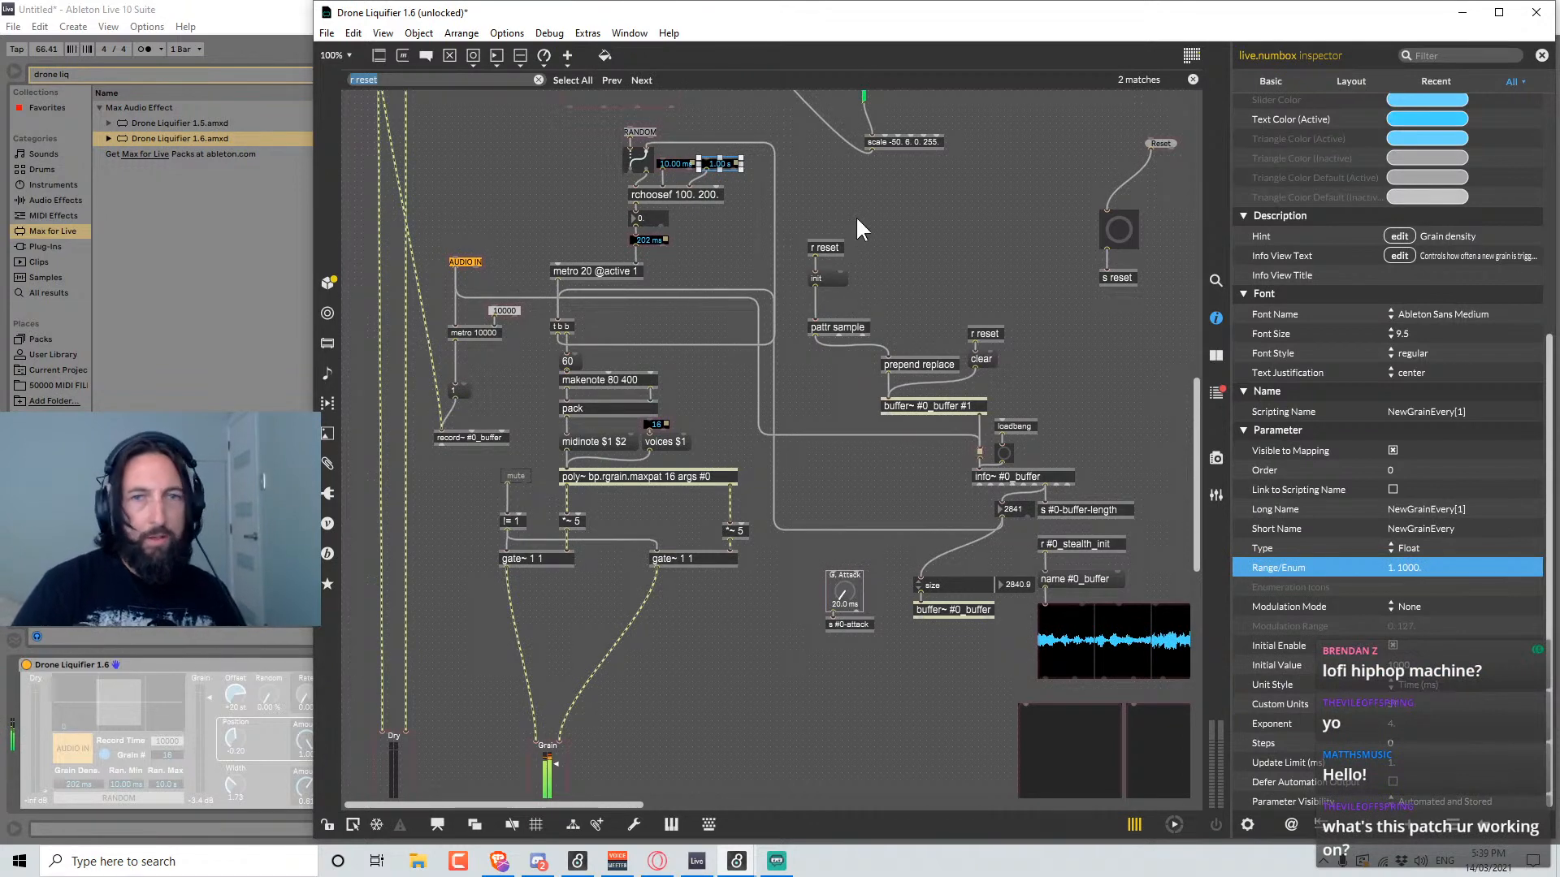
Return the patch to presentation mode with nothing selected and lock it.
click(948, 211)
key(ctrl+alt+e)
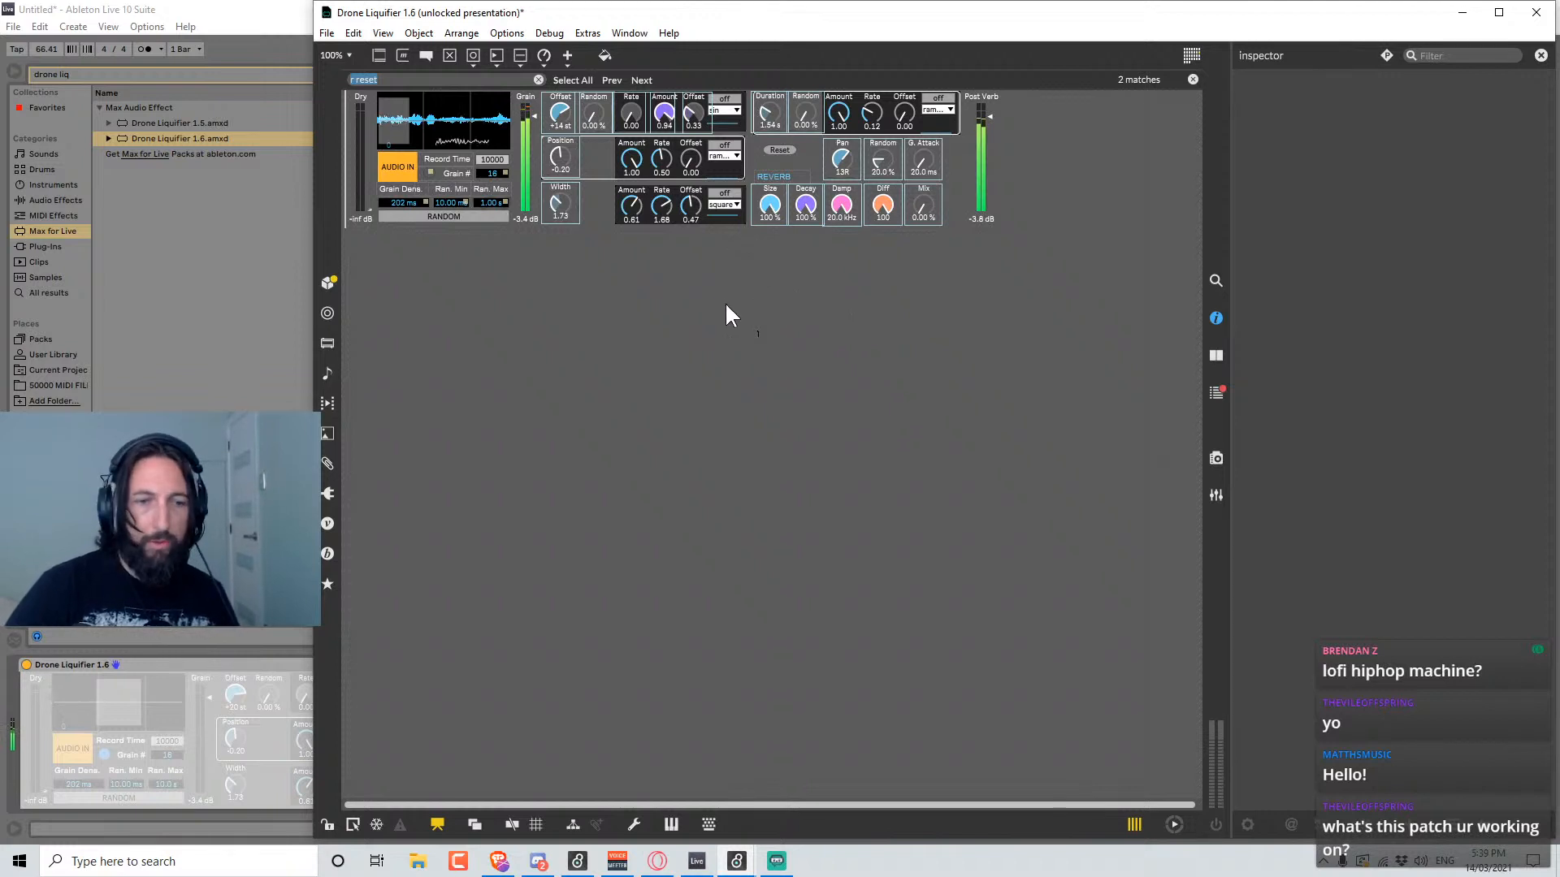
click(733, 342)
click(881, 370)
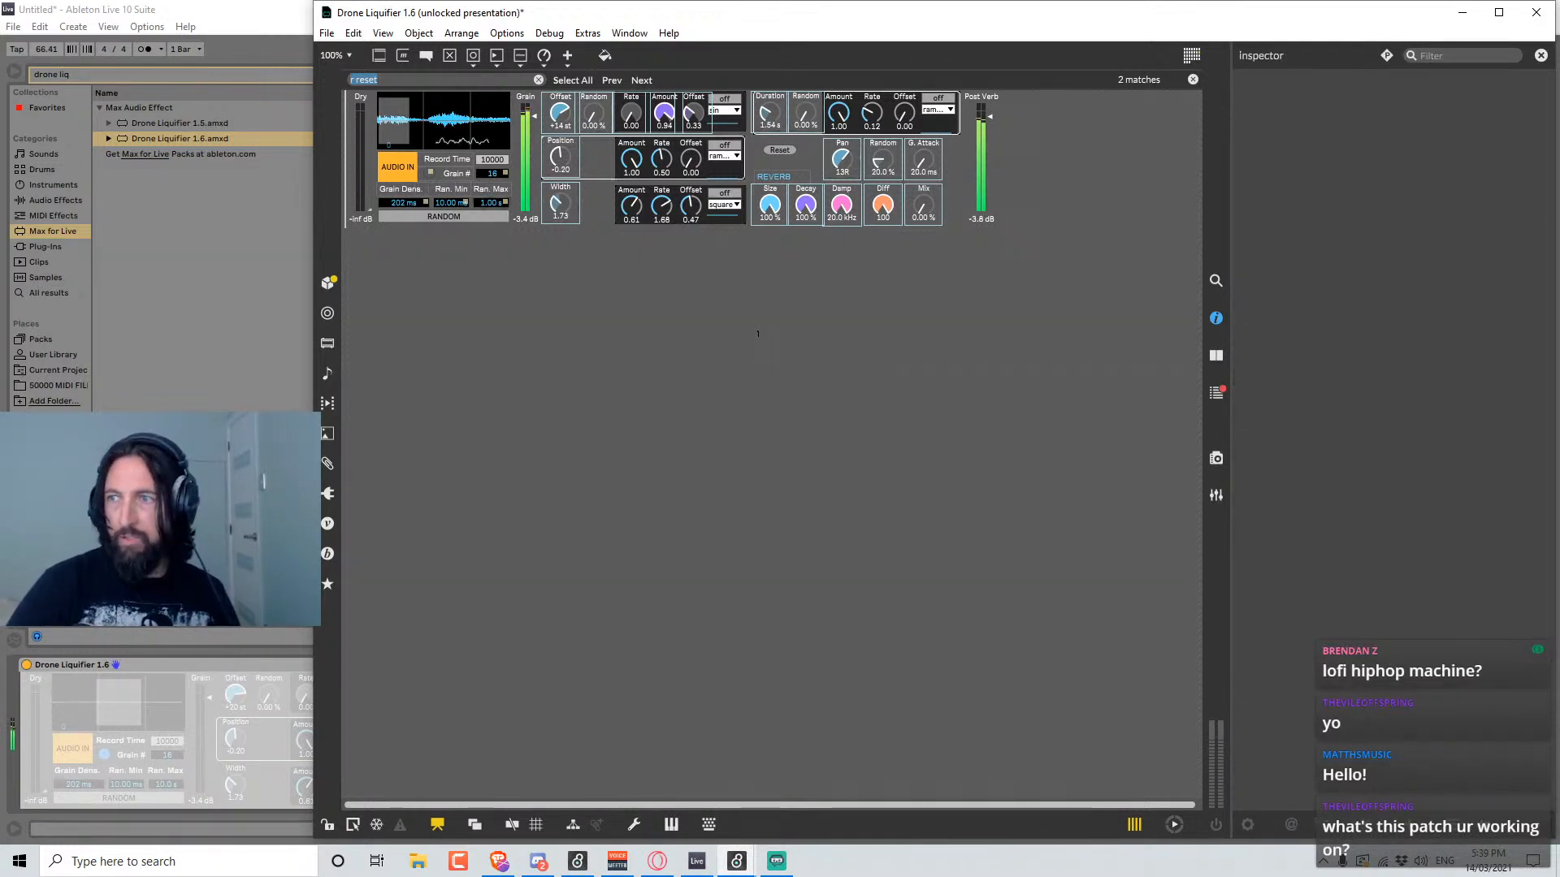
key(alt+Tab)
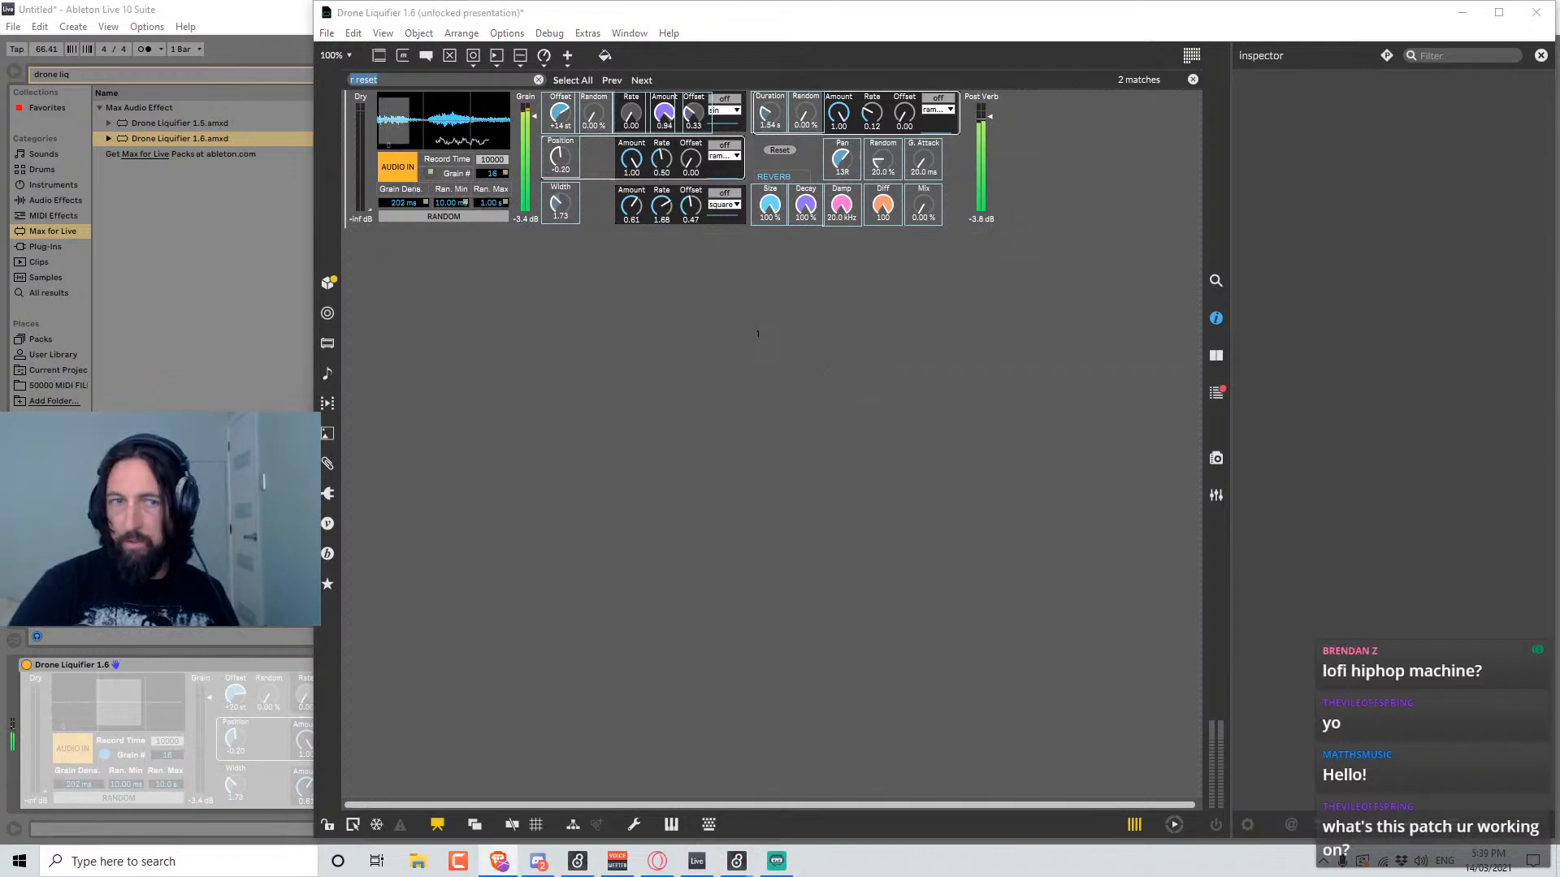
click(632, 366)
key(ctrl+e)
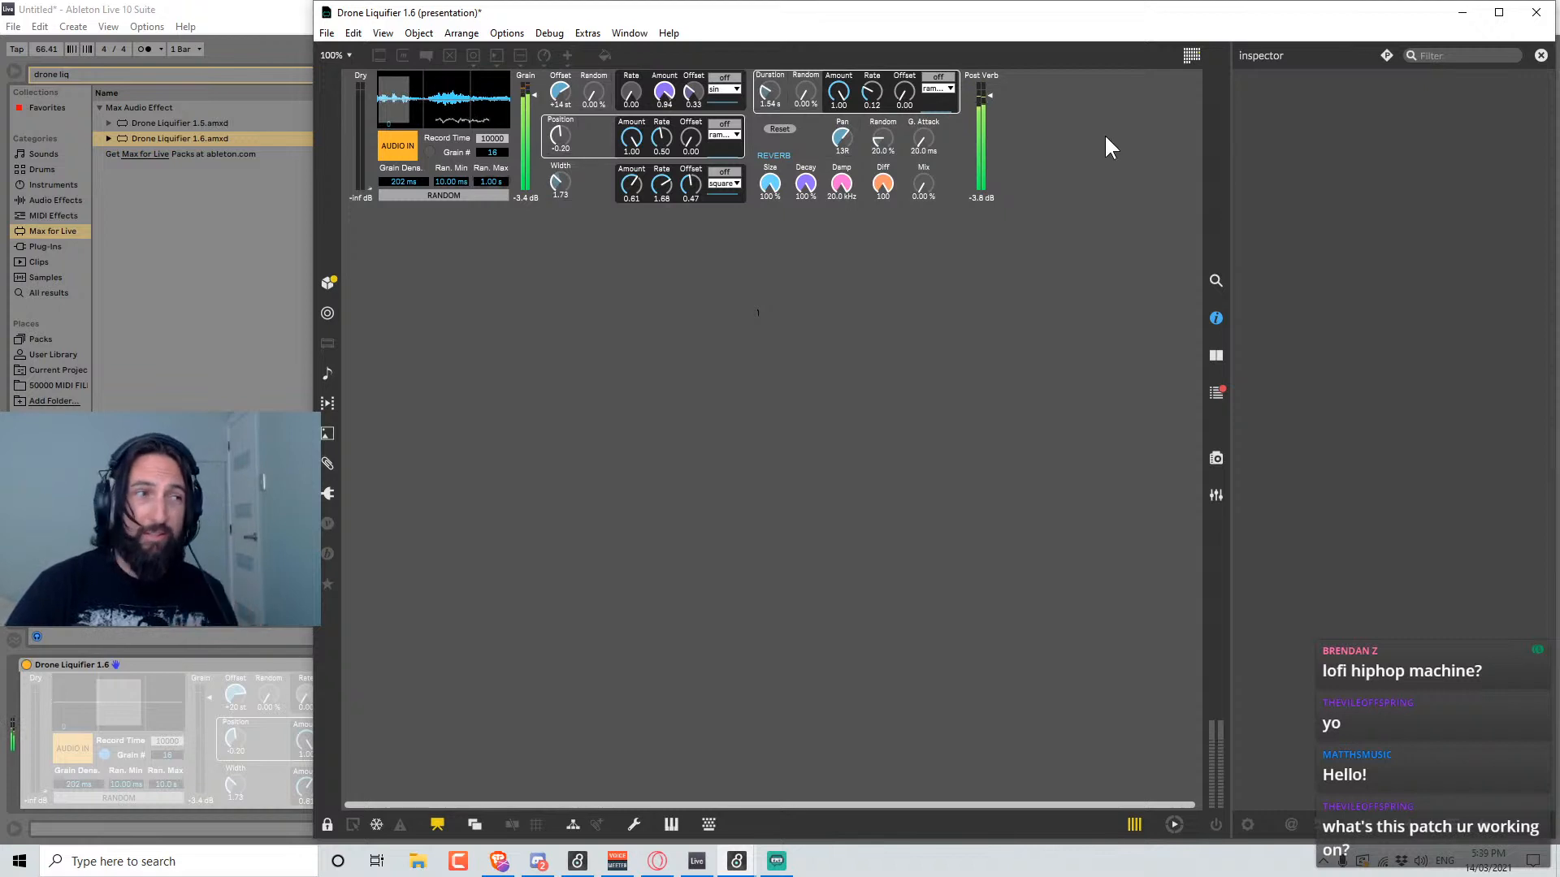
Save the Drone Liquifier 1.6 device and close its Max editor to go back to Ableton Live.
click(192, 15)
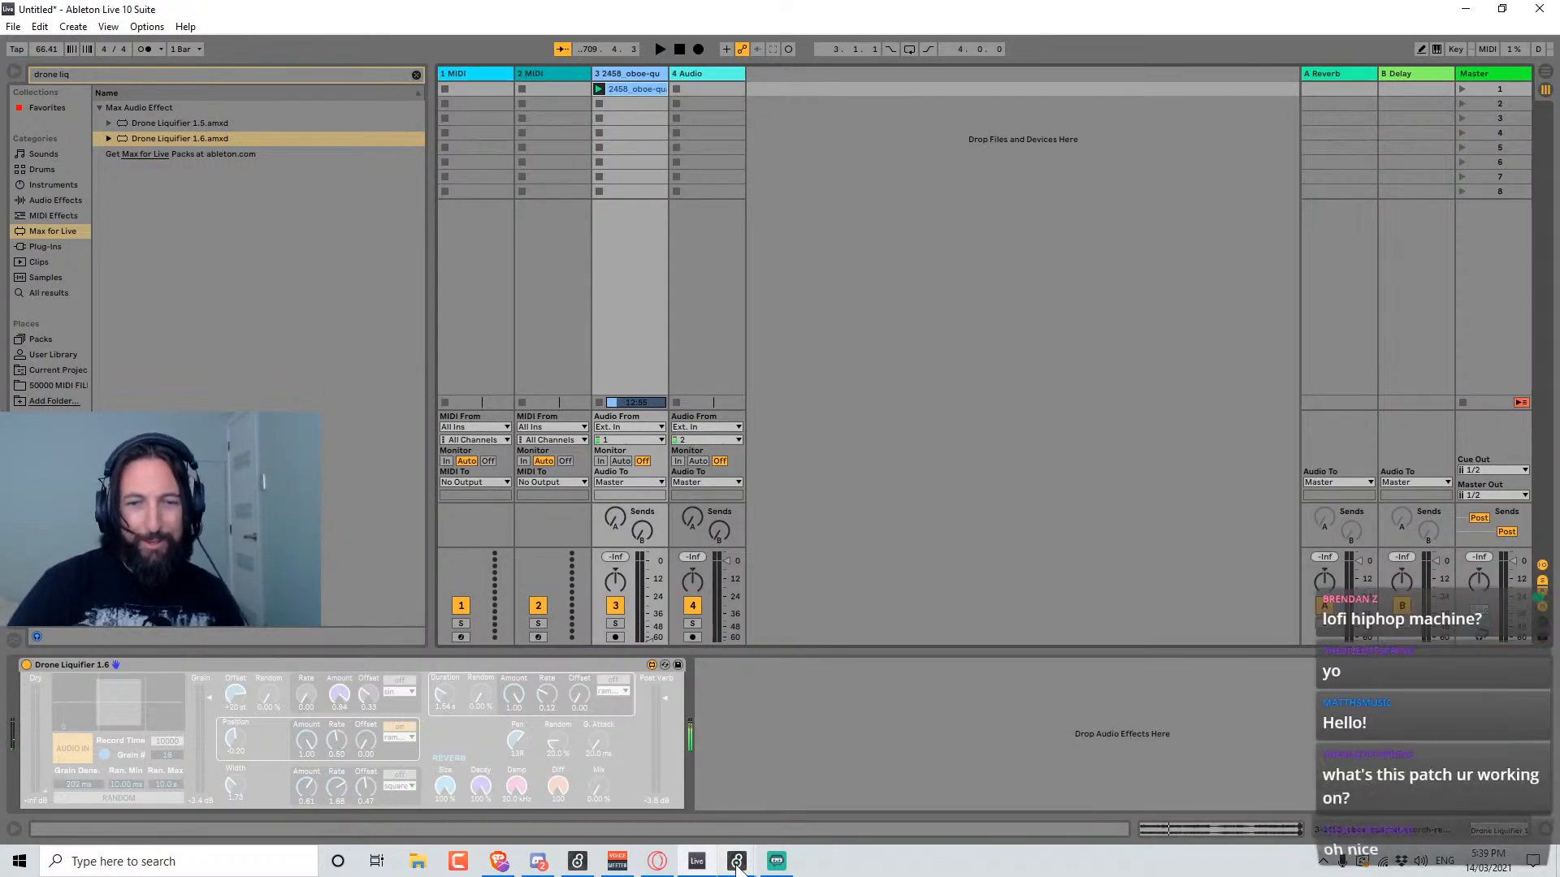
click(775, 808)
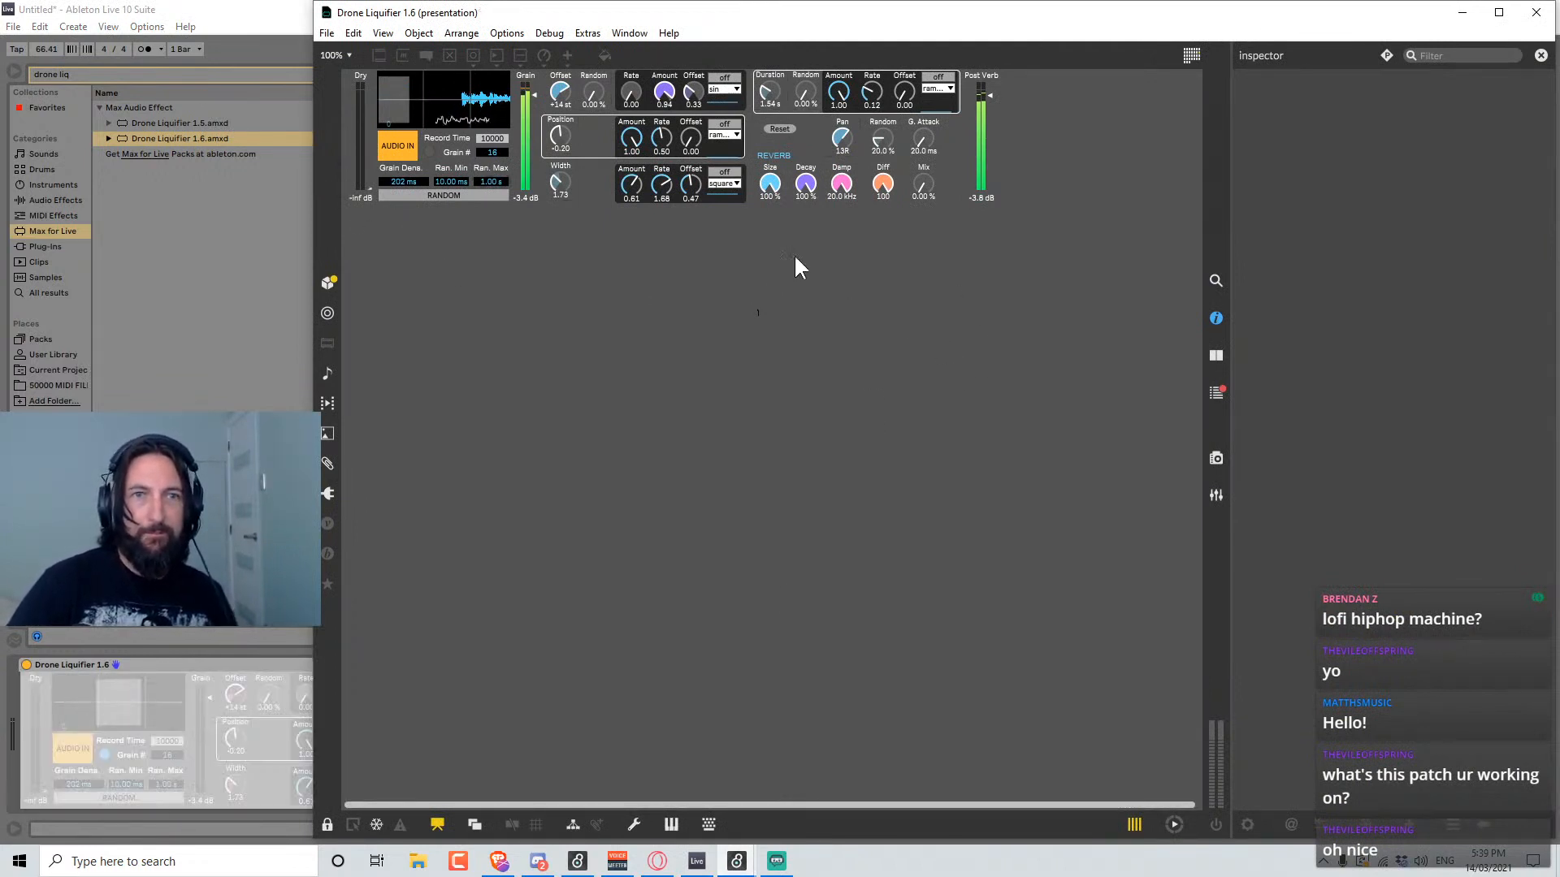
click(1535, 12)
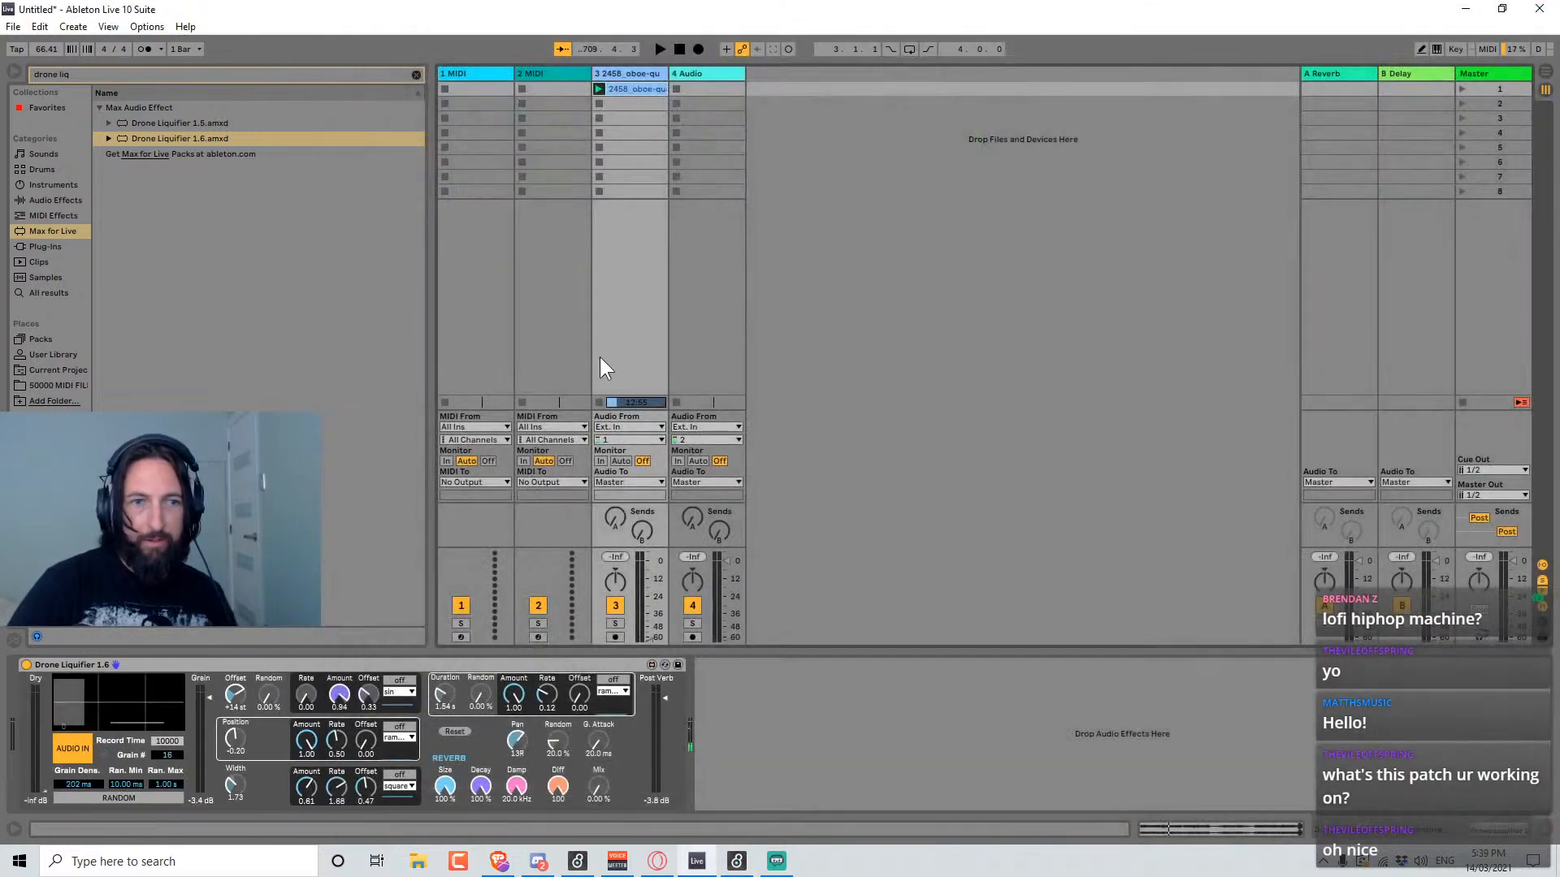
Bypass the Drone Liquifier device on the oboe track and start playback to hear the dry sound.
click(74, 666)
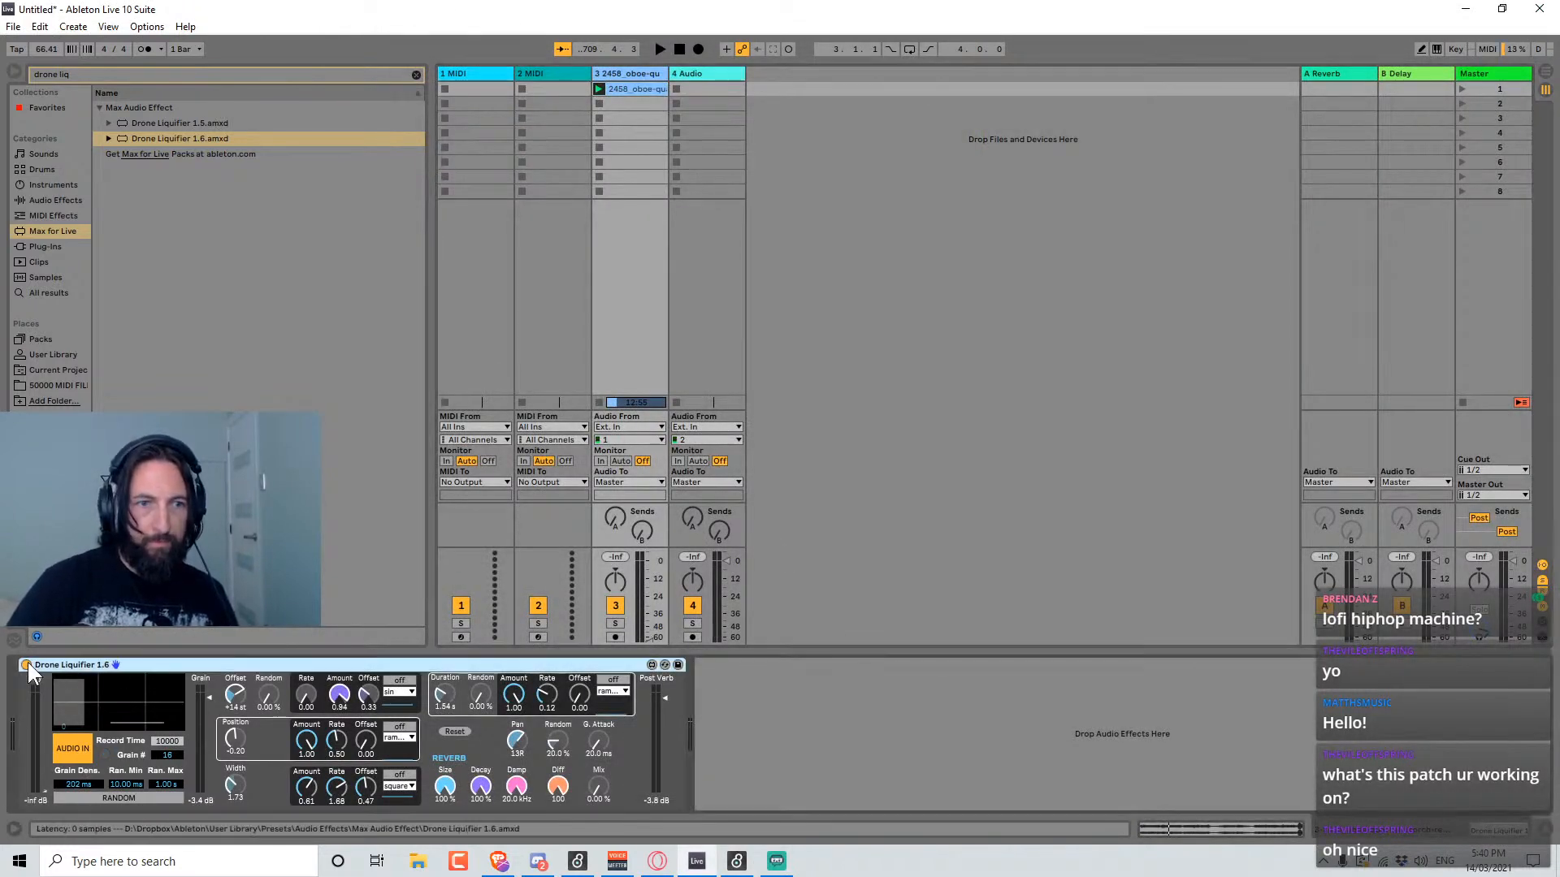
click(27, 665)
key(space)
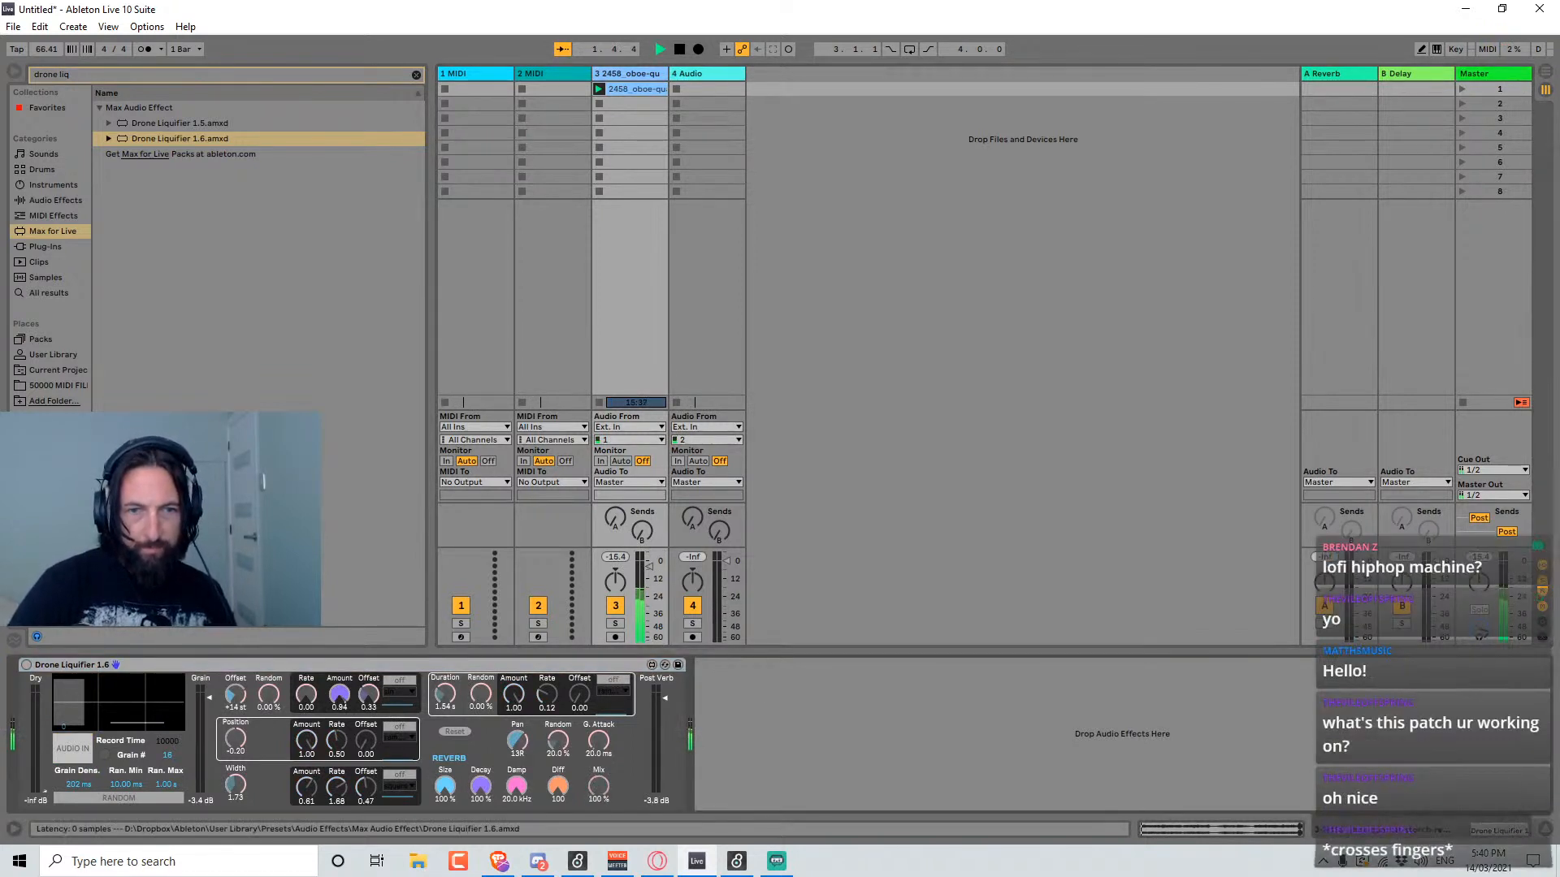
Set the reverb Diff to 42, re-enable the device and raise the reverb Mix fully.
click(556, 794)
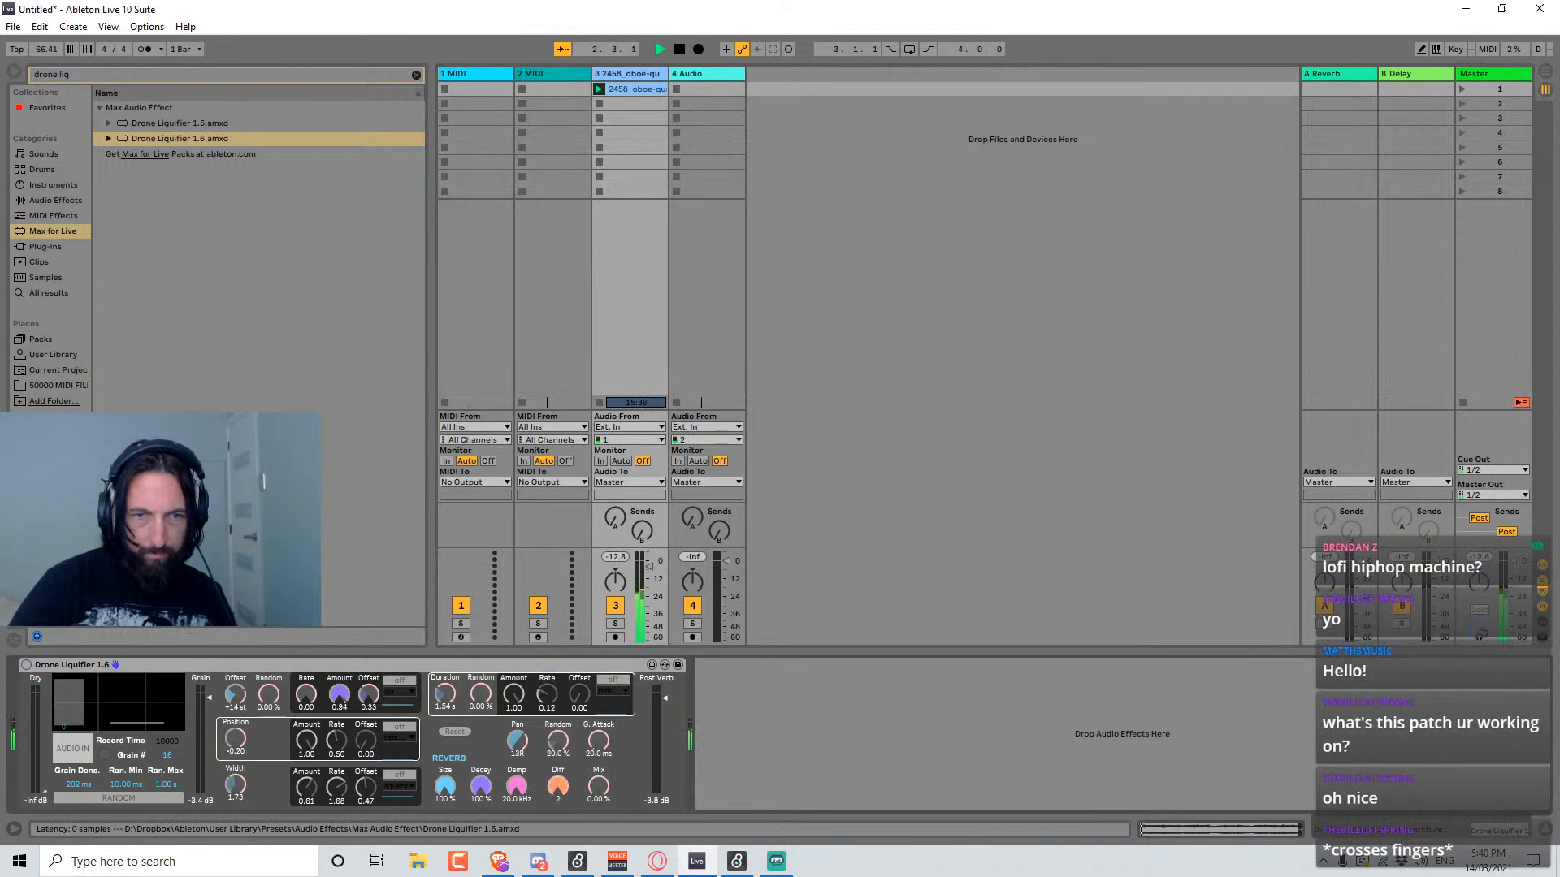
drag(556, 795, 561, 804)
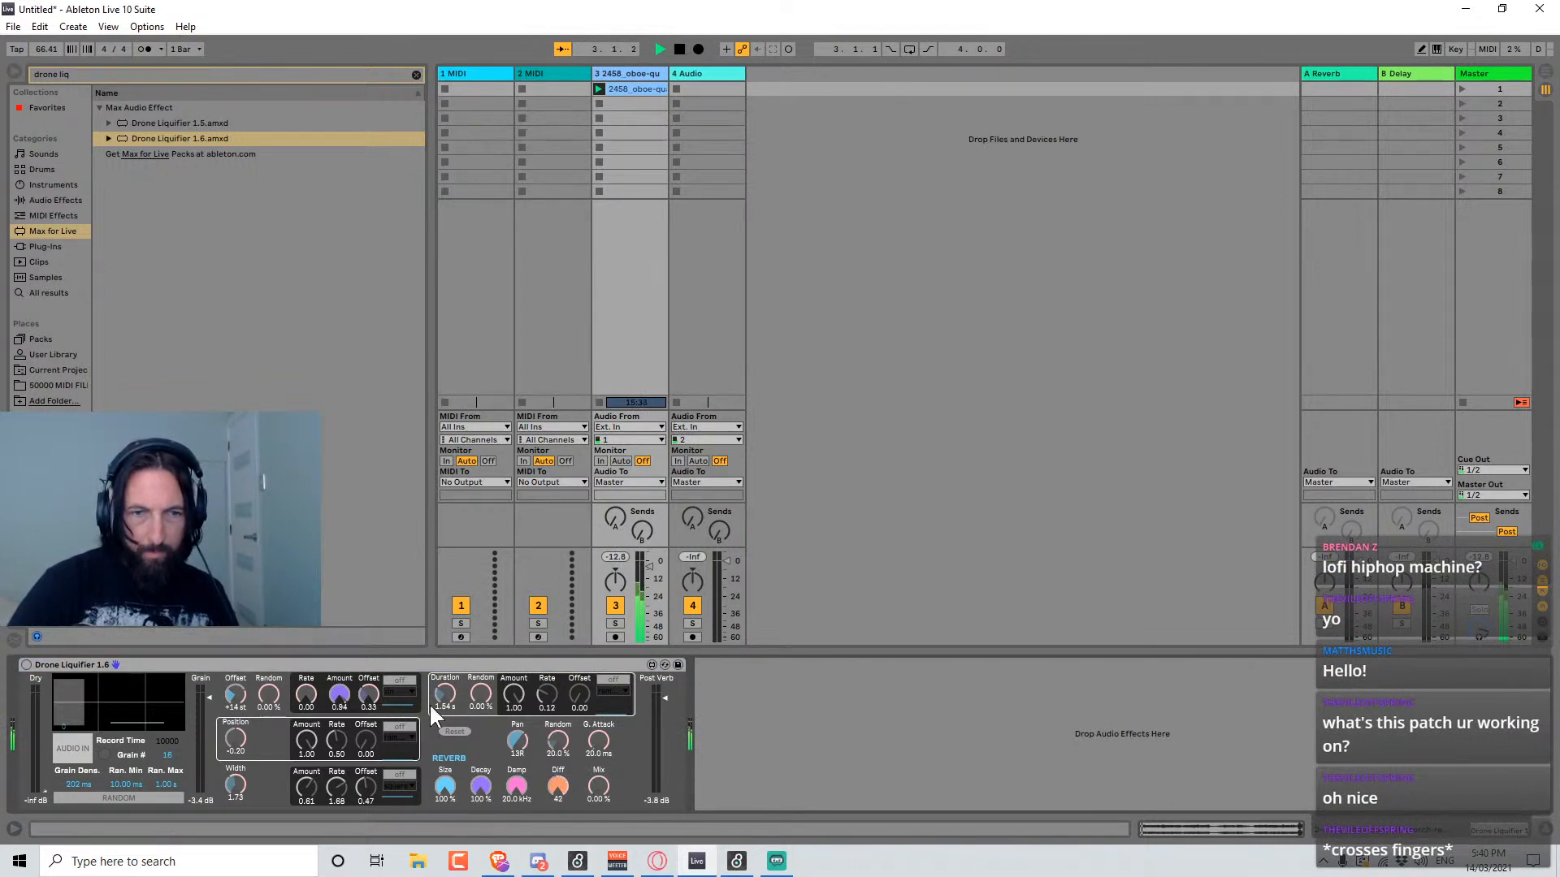
click(27, 664)
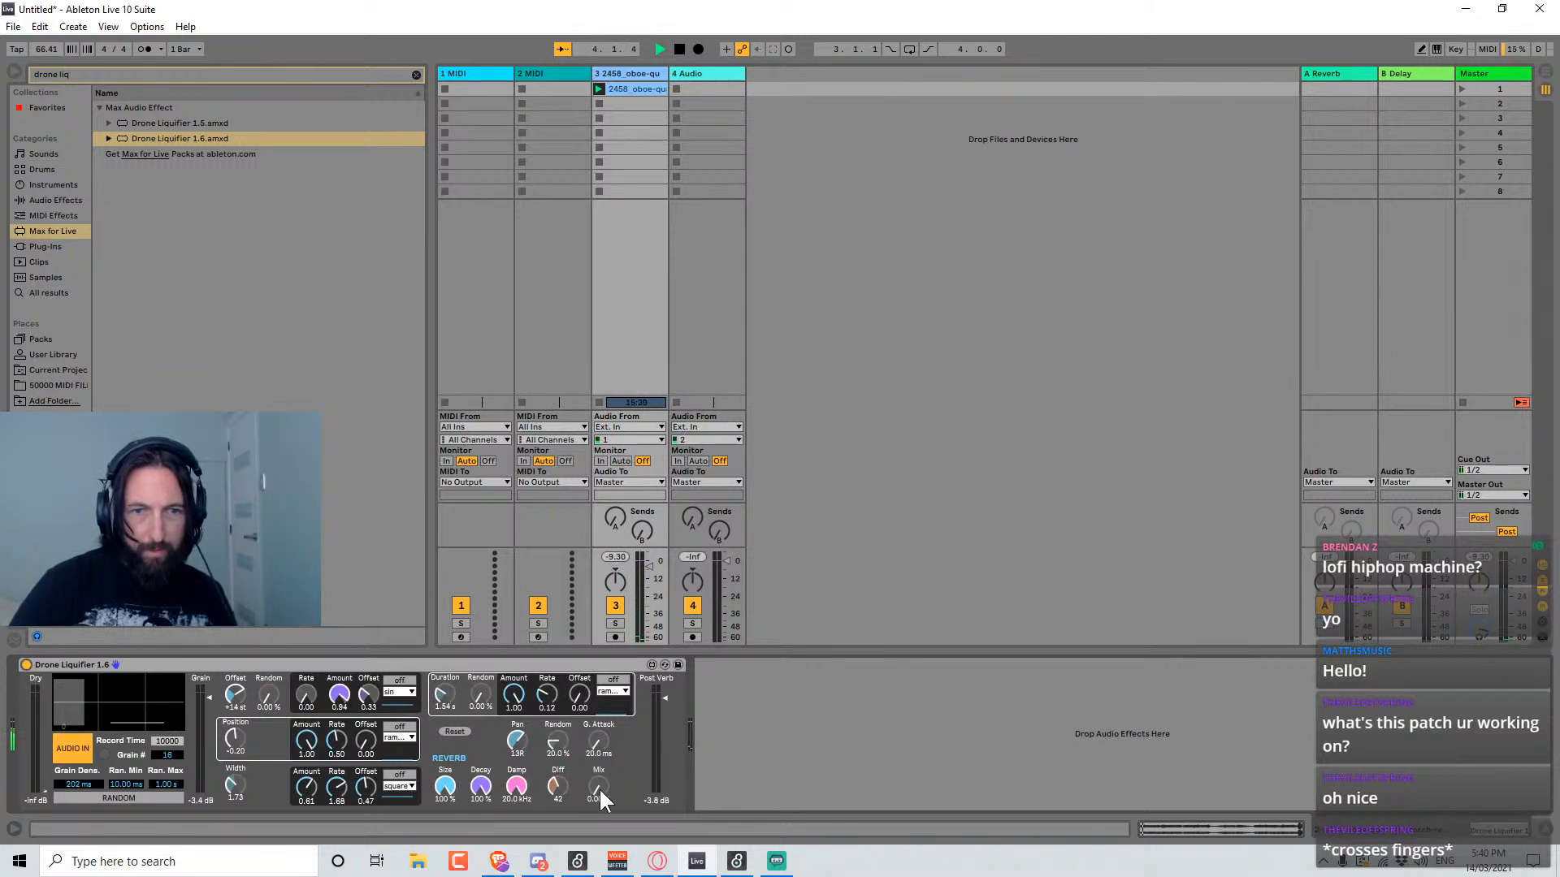
drag(598, 792, 598, 711)
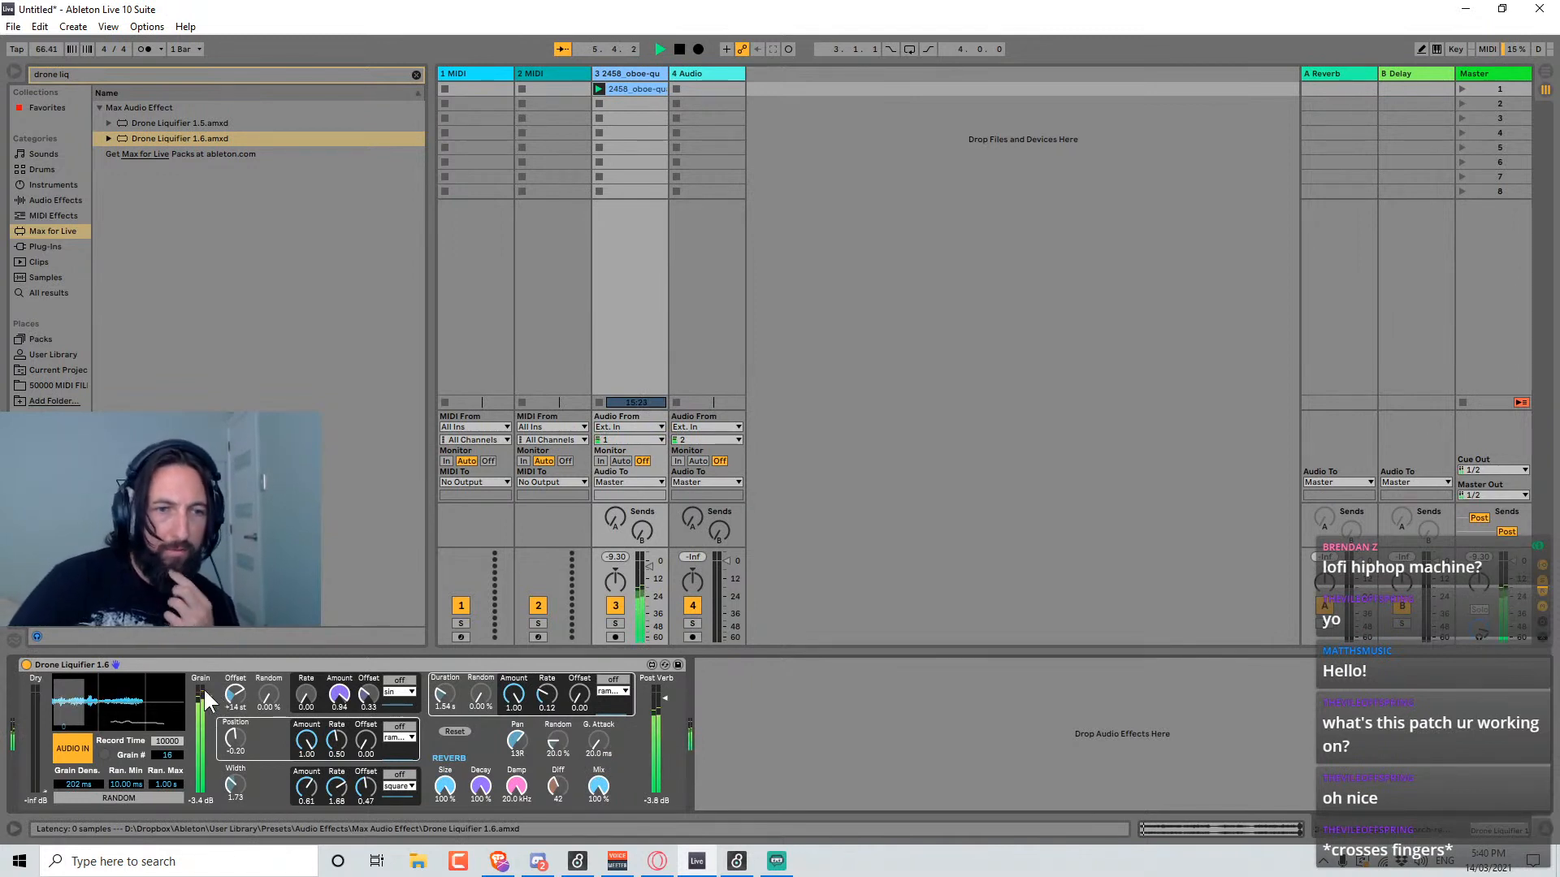
Reset the pitch Offset to 0 st, enable the position LFO at rate 0.15, and compare the sound against bypass.
double_click(234, 693)
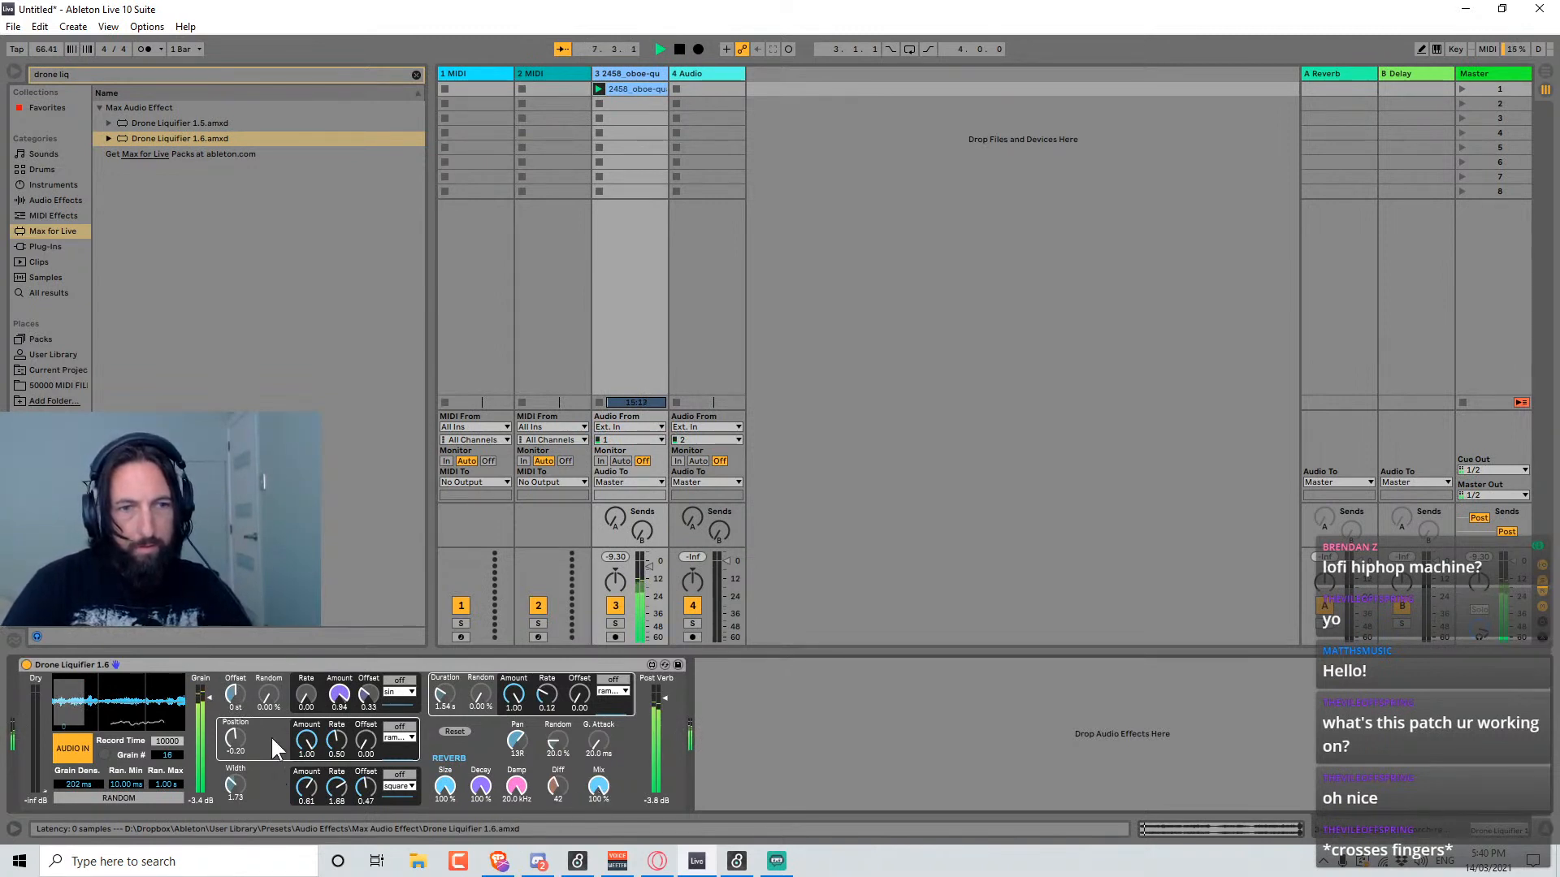
click(400, 728)
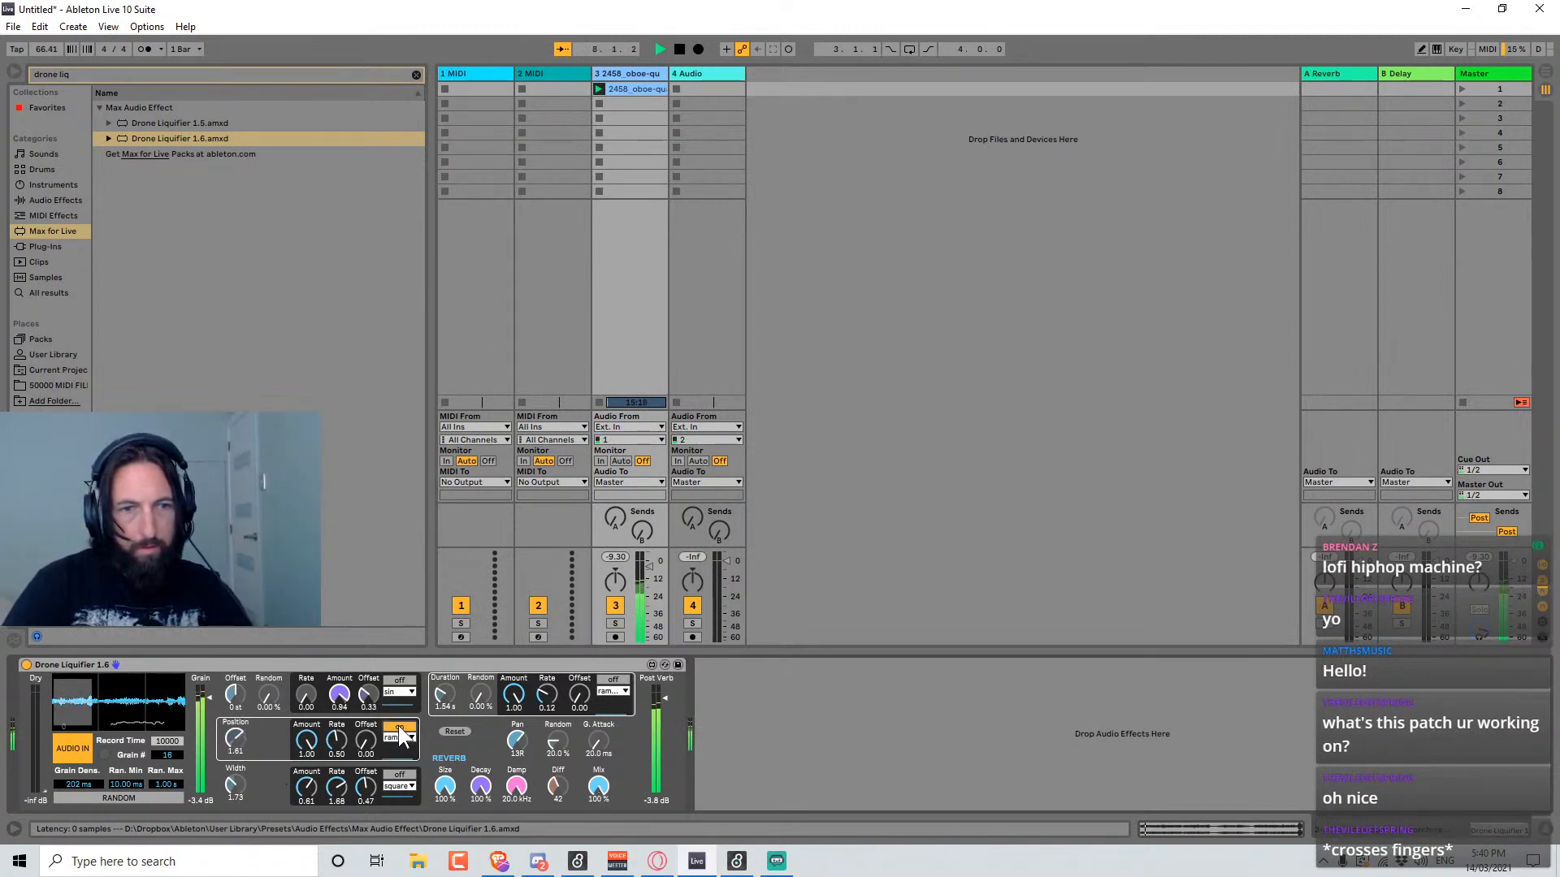
drag(338, 741, 341, 776)
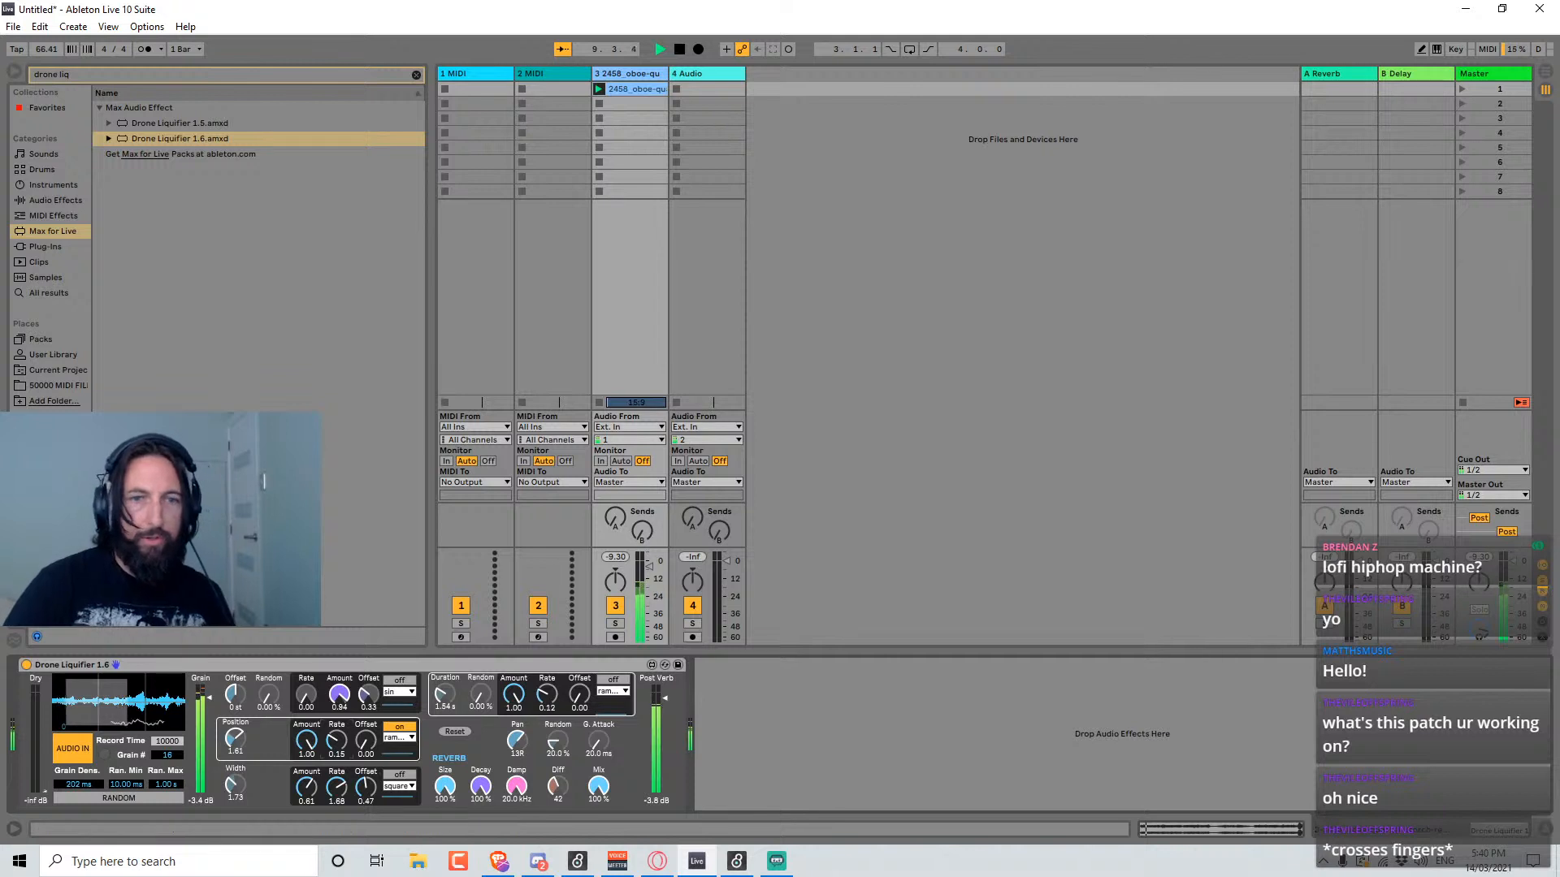
click(25, 664)
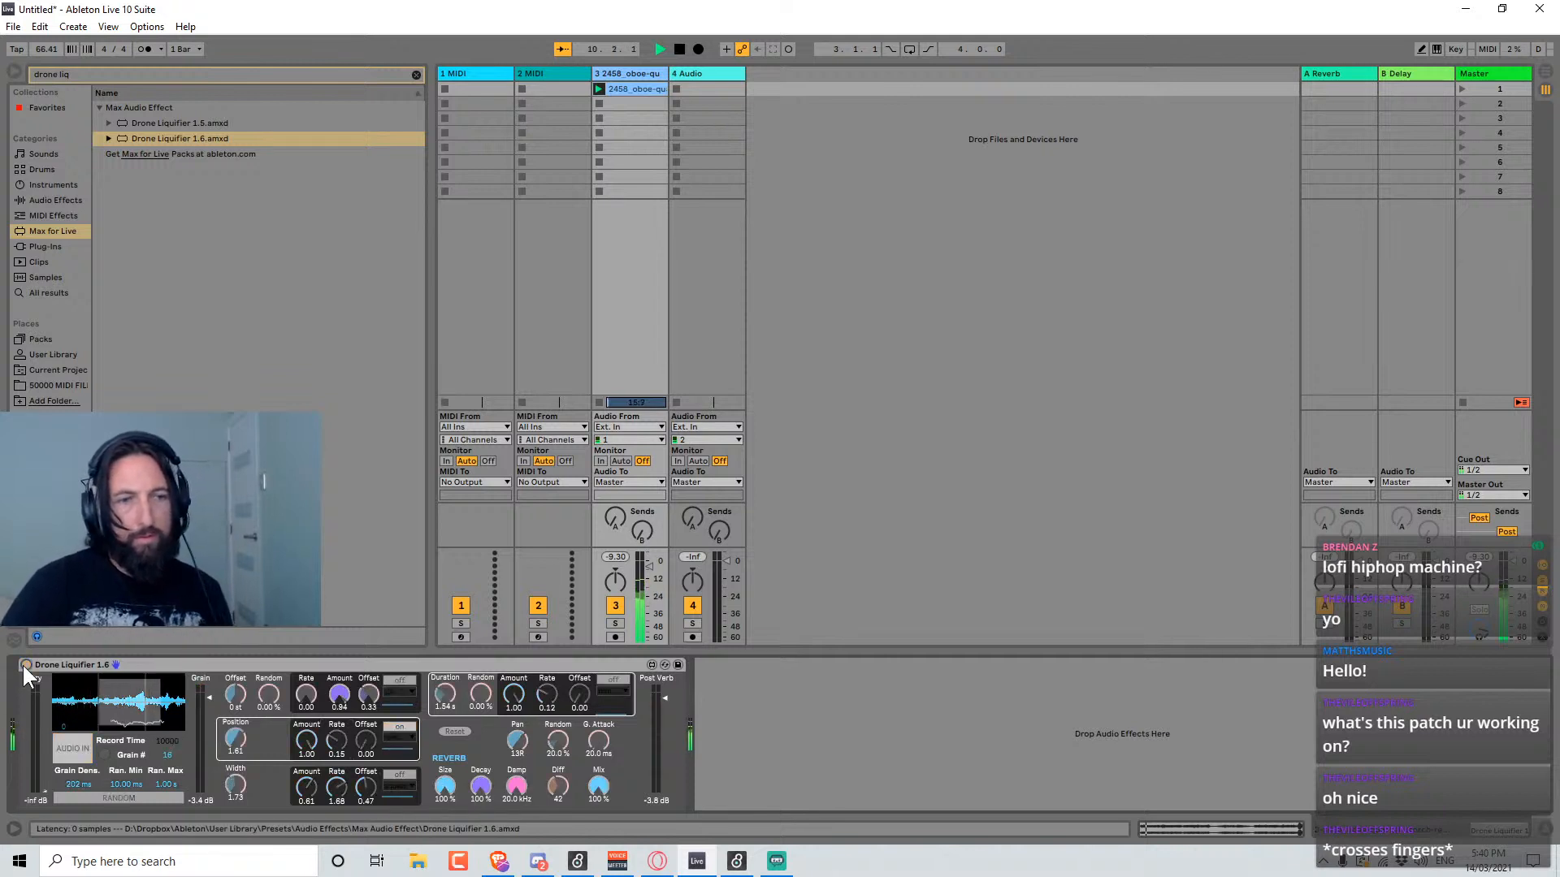
click(25, 664)
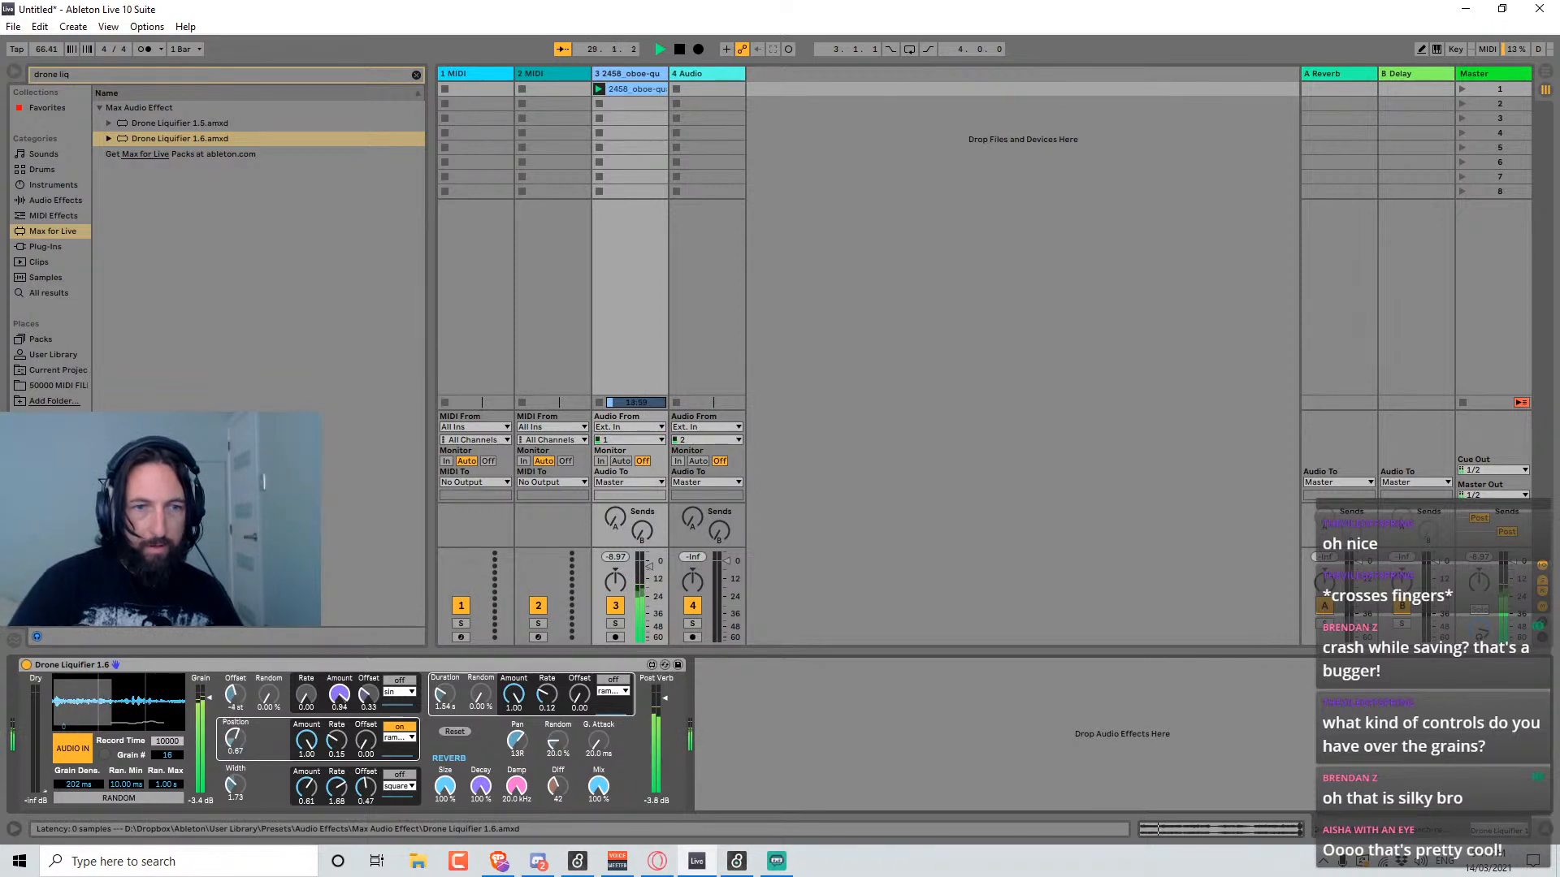
Enable the pitch LFO with a ramp waveform at rate 2.60 and bring the reverb Mix down to 0 %.
click(399, 680)
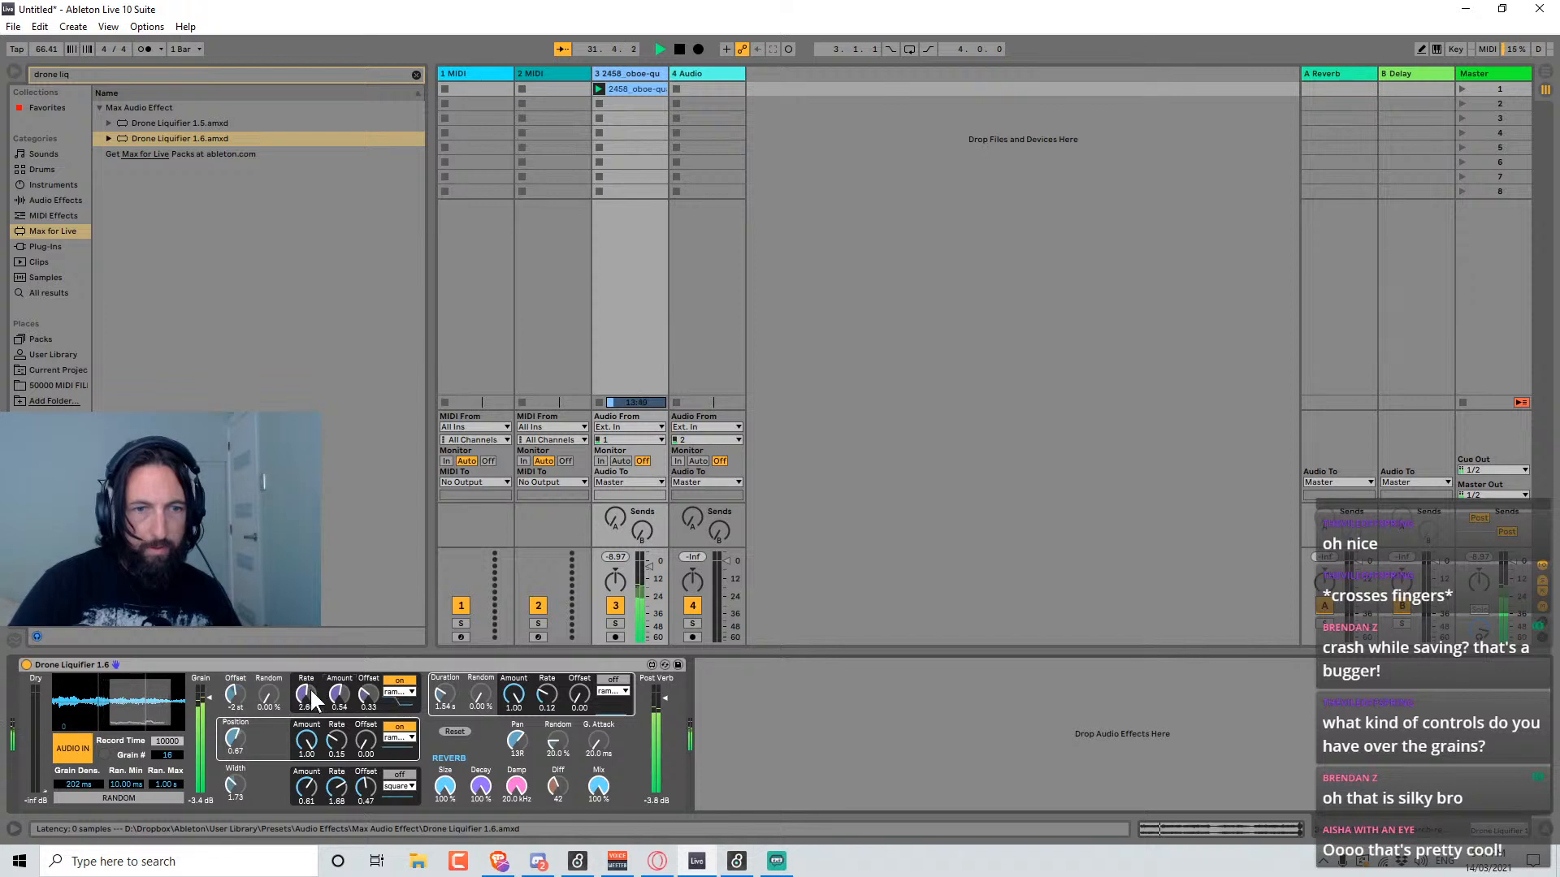
drag(599, 786, 603, 853)
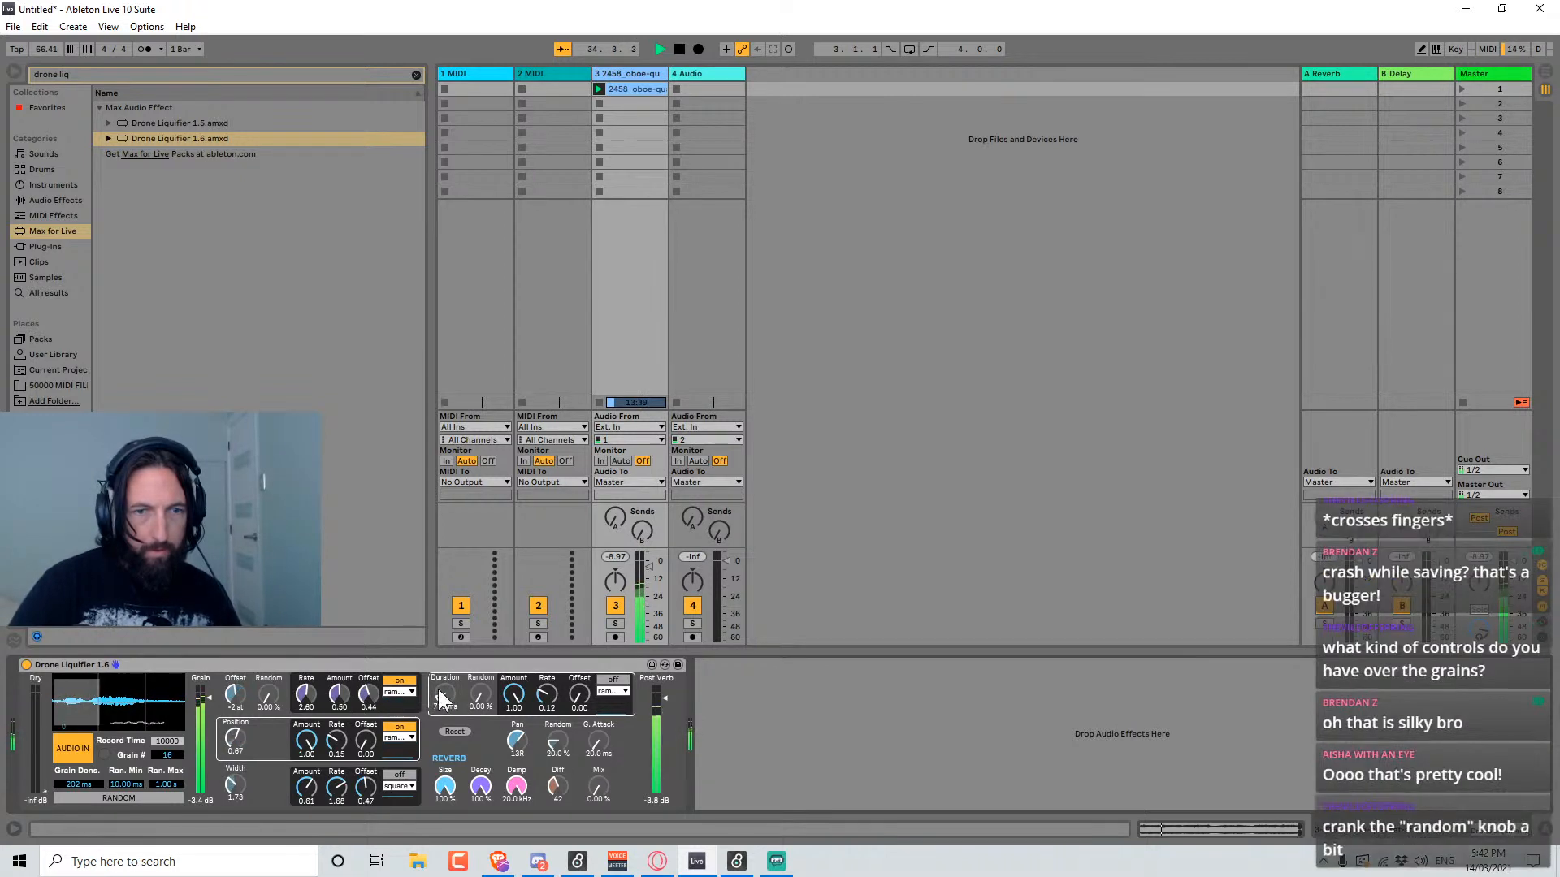
Enable random grain density, set the grain Duration to 1.80 s, and audition the reverb Mix at full before removing it.
click(150, 798)
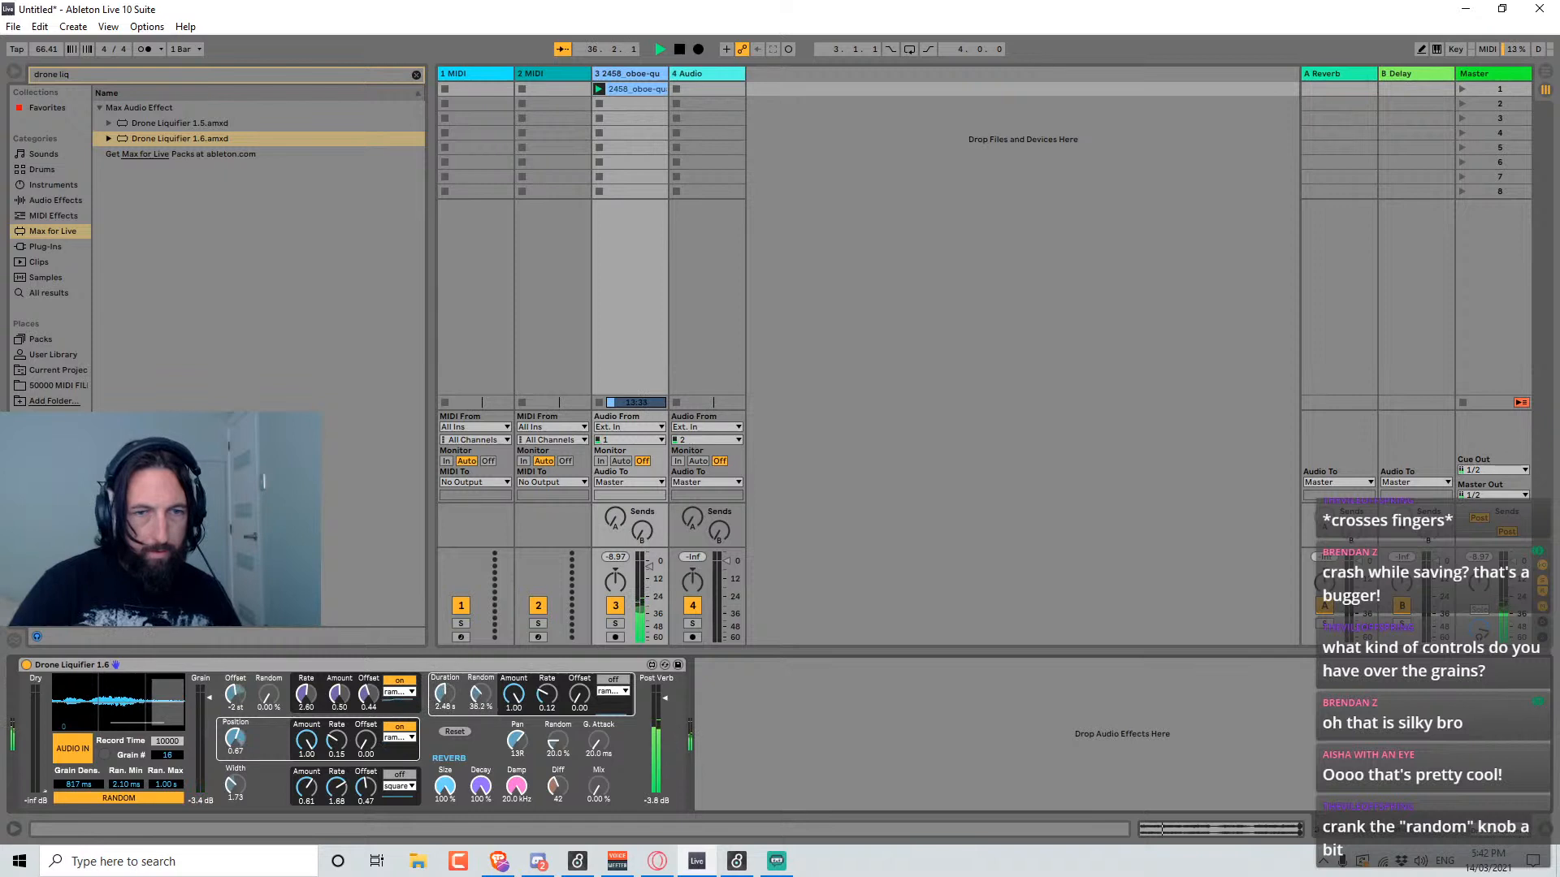
drag(444, 694, 444, 717)
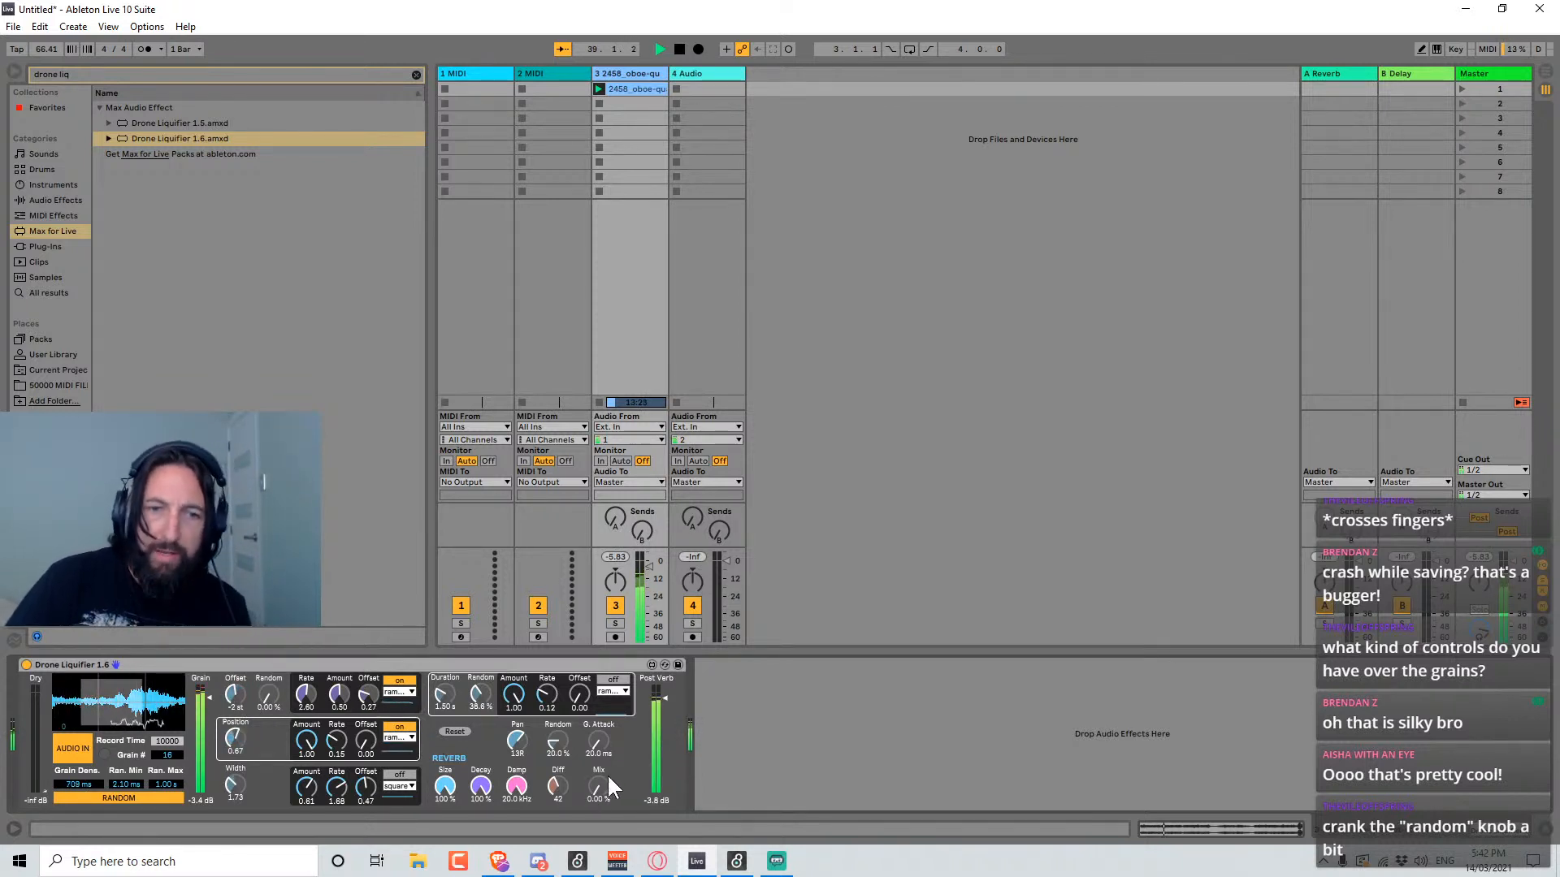
drag(603, 788, 603, 706)
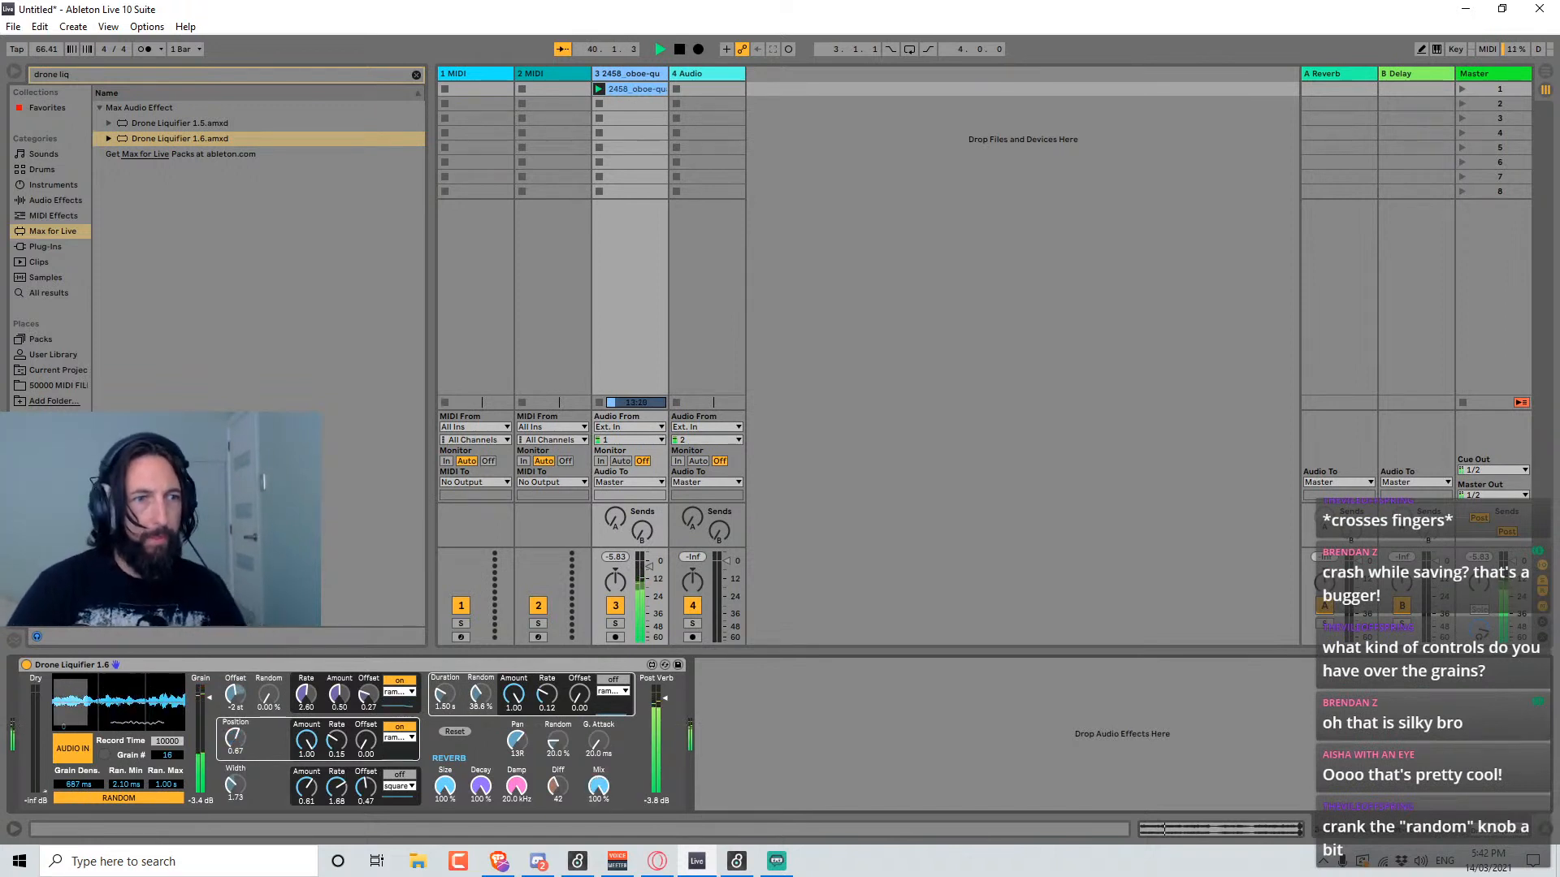
drag(603, 707, 603, 788)
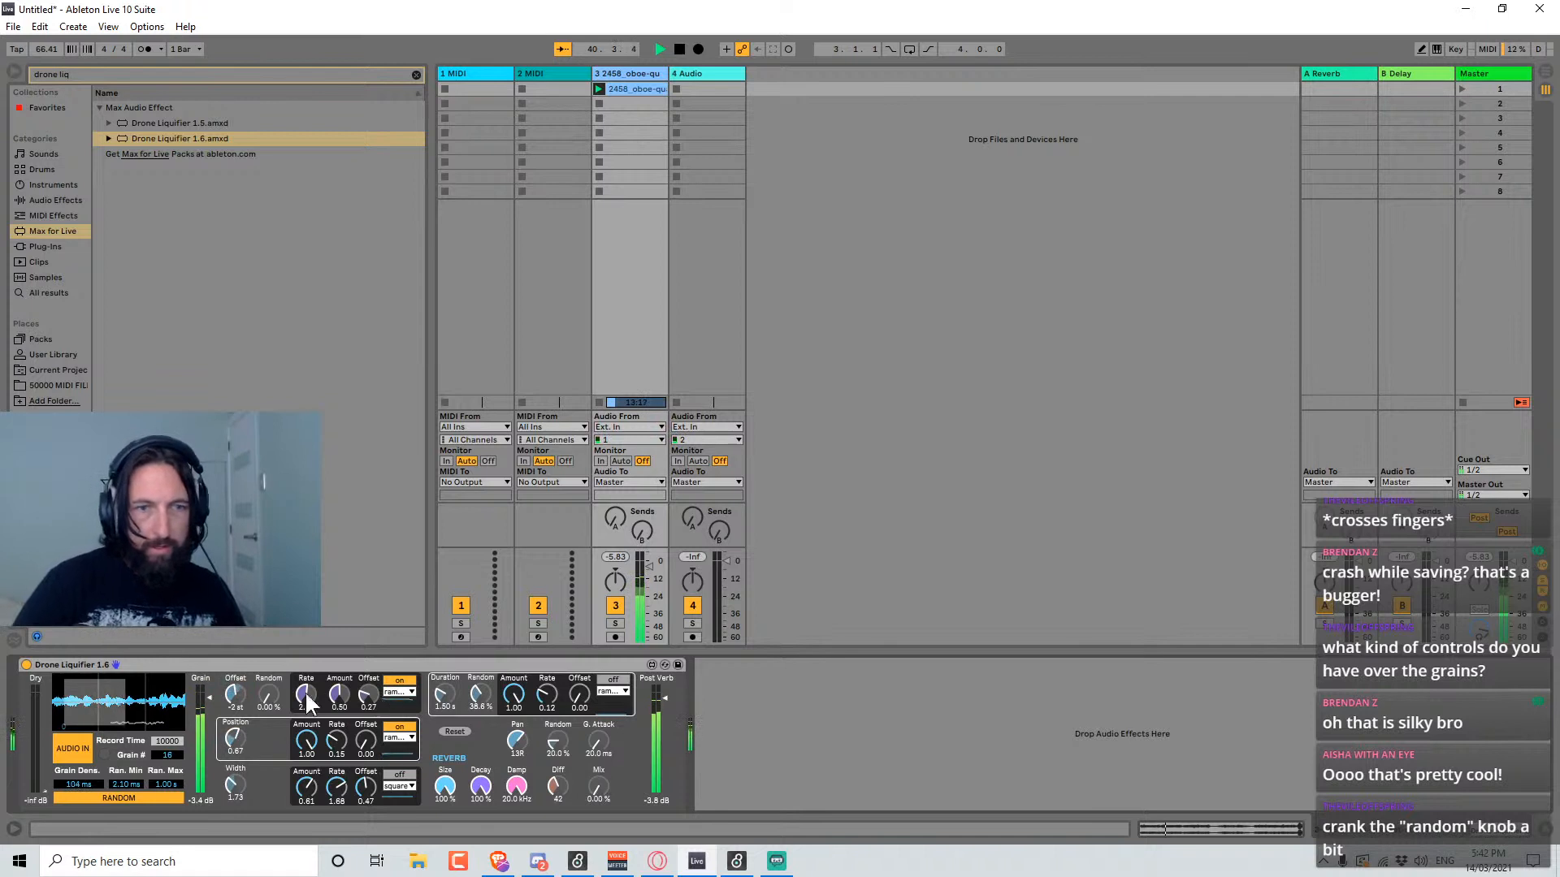
Turn off the pitch and position LFOs and raise the pitch Random amount to 100 %.
click(399, 681)
click(399, 726)
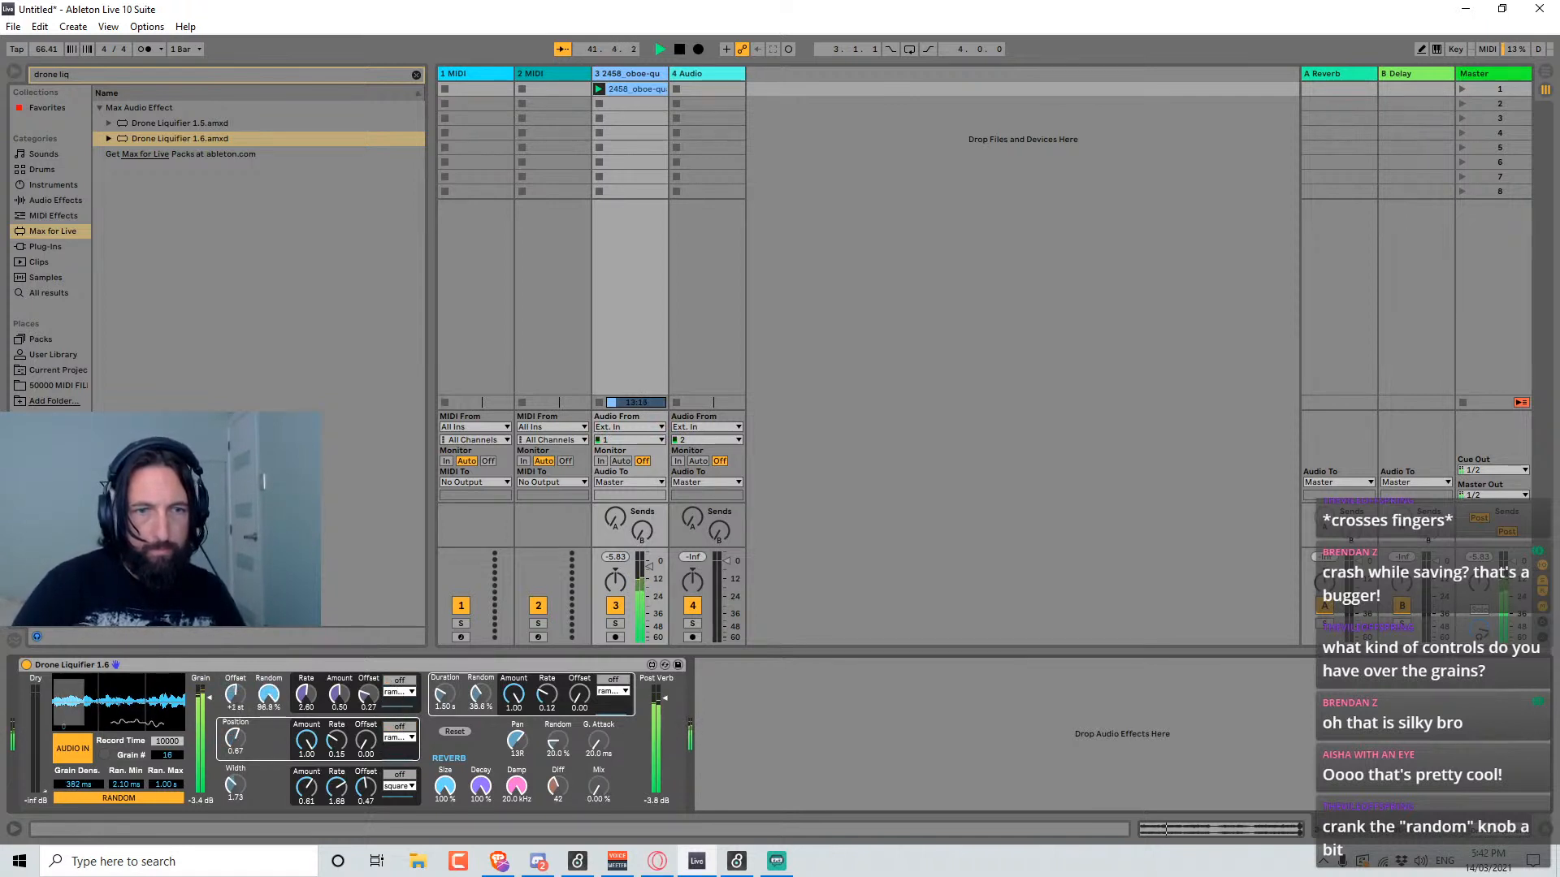
drag(269, 695, 269, 687)
Disable random density, set the grain density to 21.0 ms, and set the Duration to 1.18 s with 85.0 % Random.
mouse_move(451, 695)
mouse_down()
mouse_move(451, 679)
mouse_move(434, 707)
mouse_up()
click(81, 798)
drag(79, 785, 79, 821)
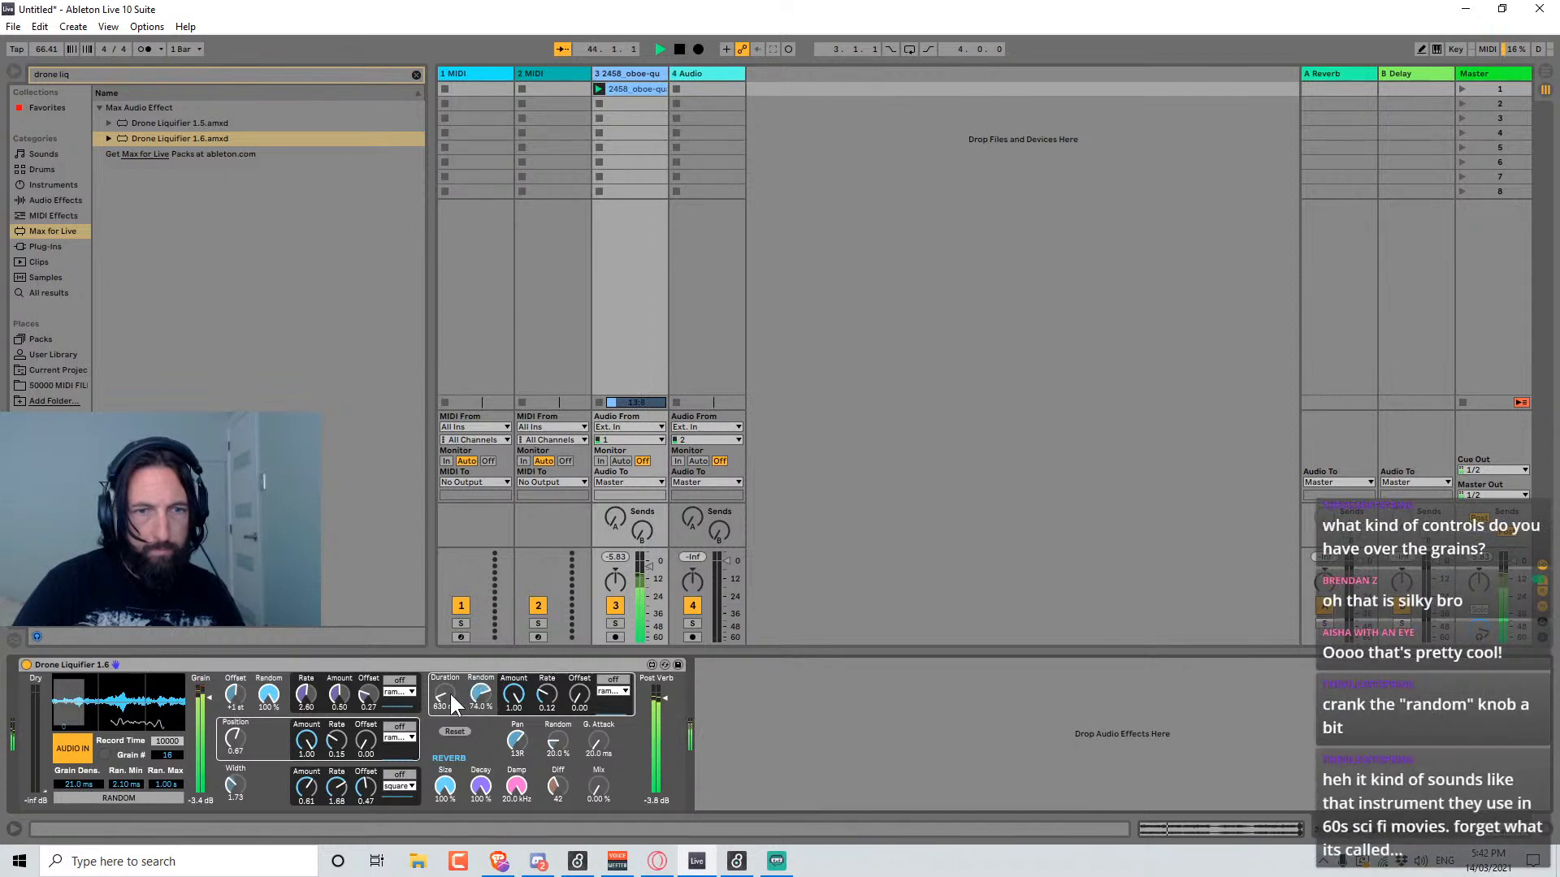
drag(481, 695, 481, 687)
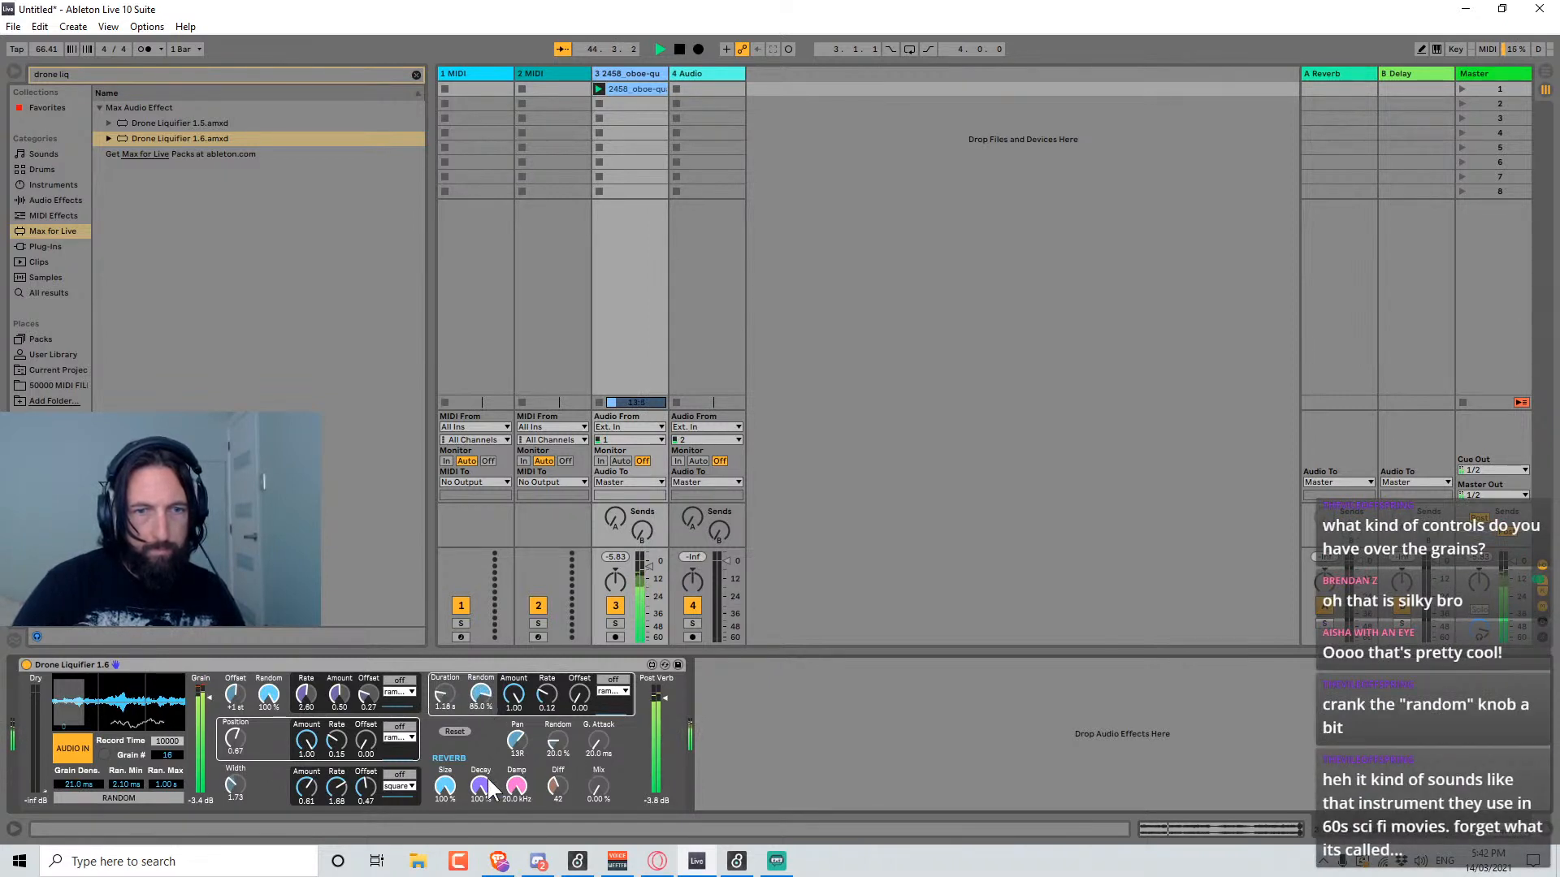
Lower the reverb Size and Decay to about 21 % each and raise the number of grains to 50.
drag(476, 789, 446, 843)
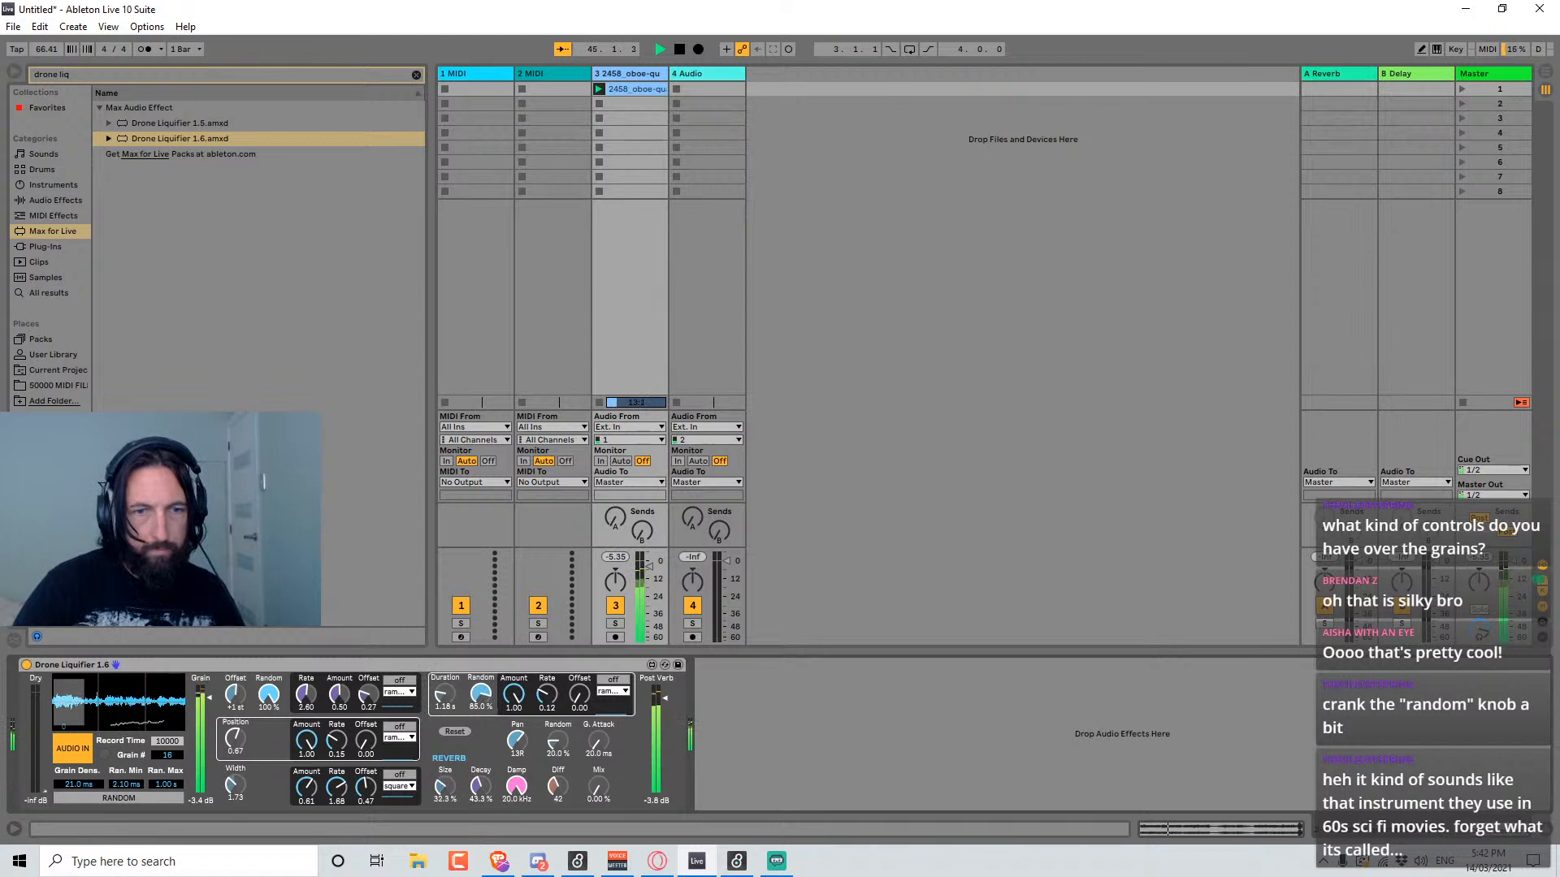
drag(491, 783, 491, 801)
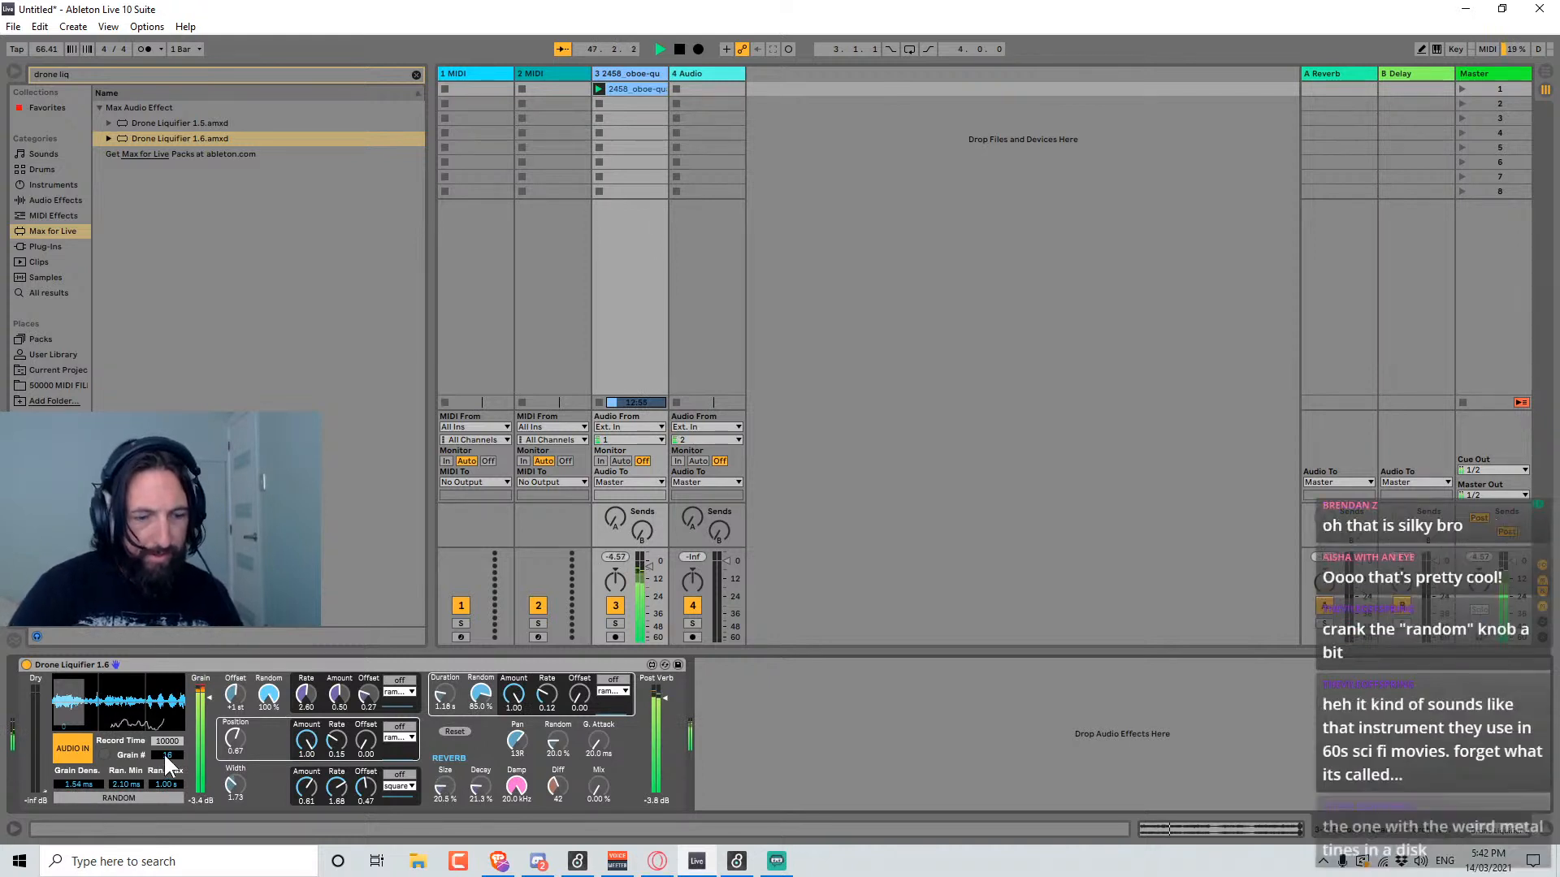
drag(166, 757, 166, 729)
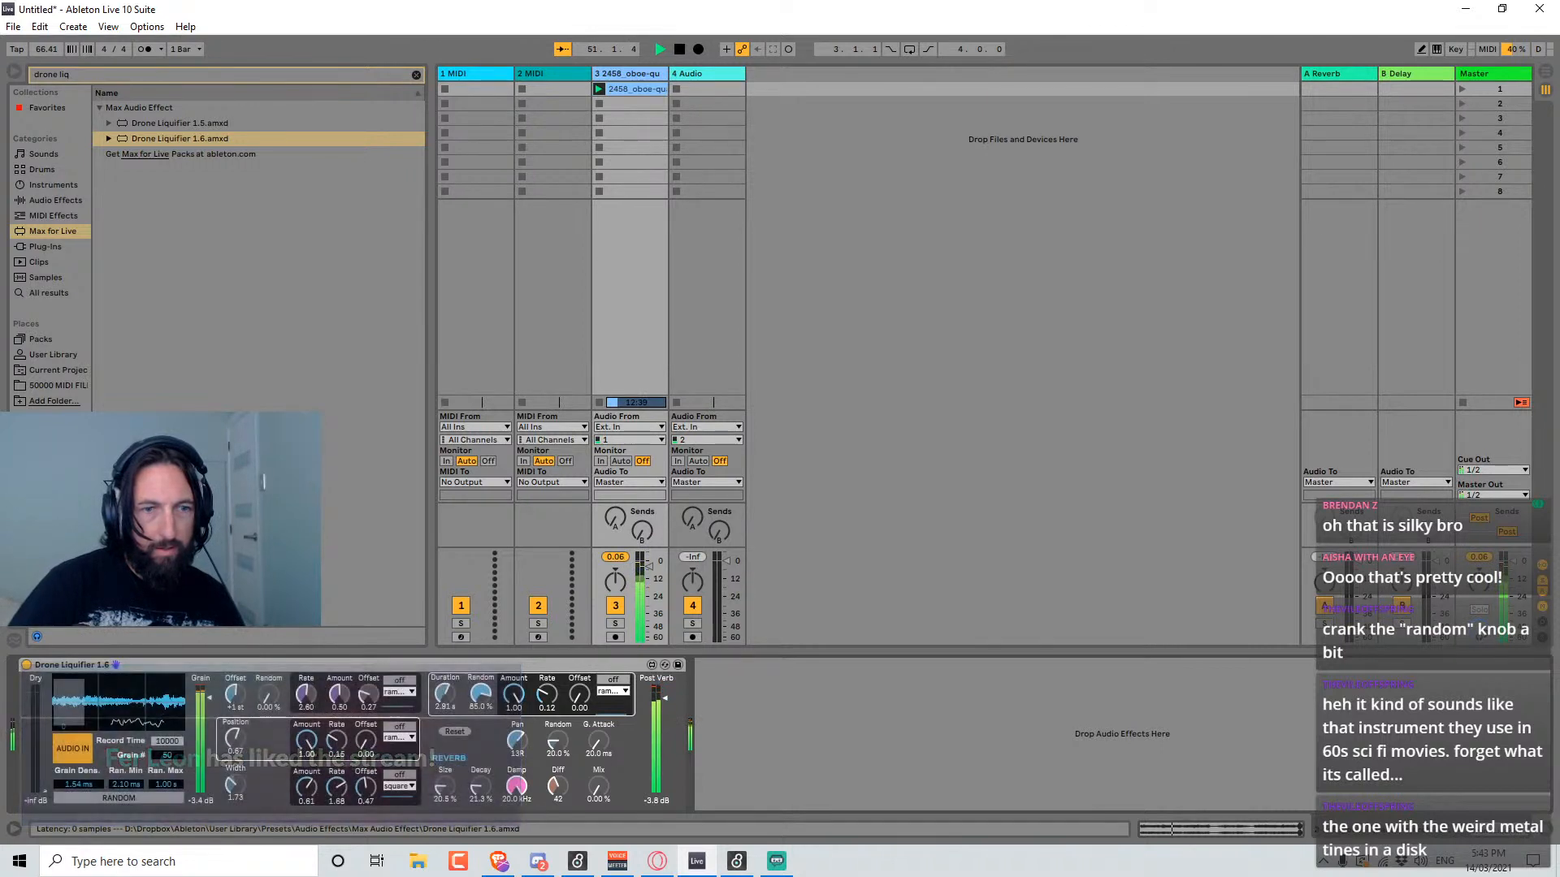
Enable the pitch LFO and switch its waveform to square.
click(398, 680)
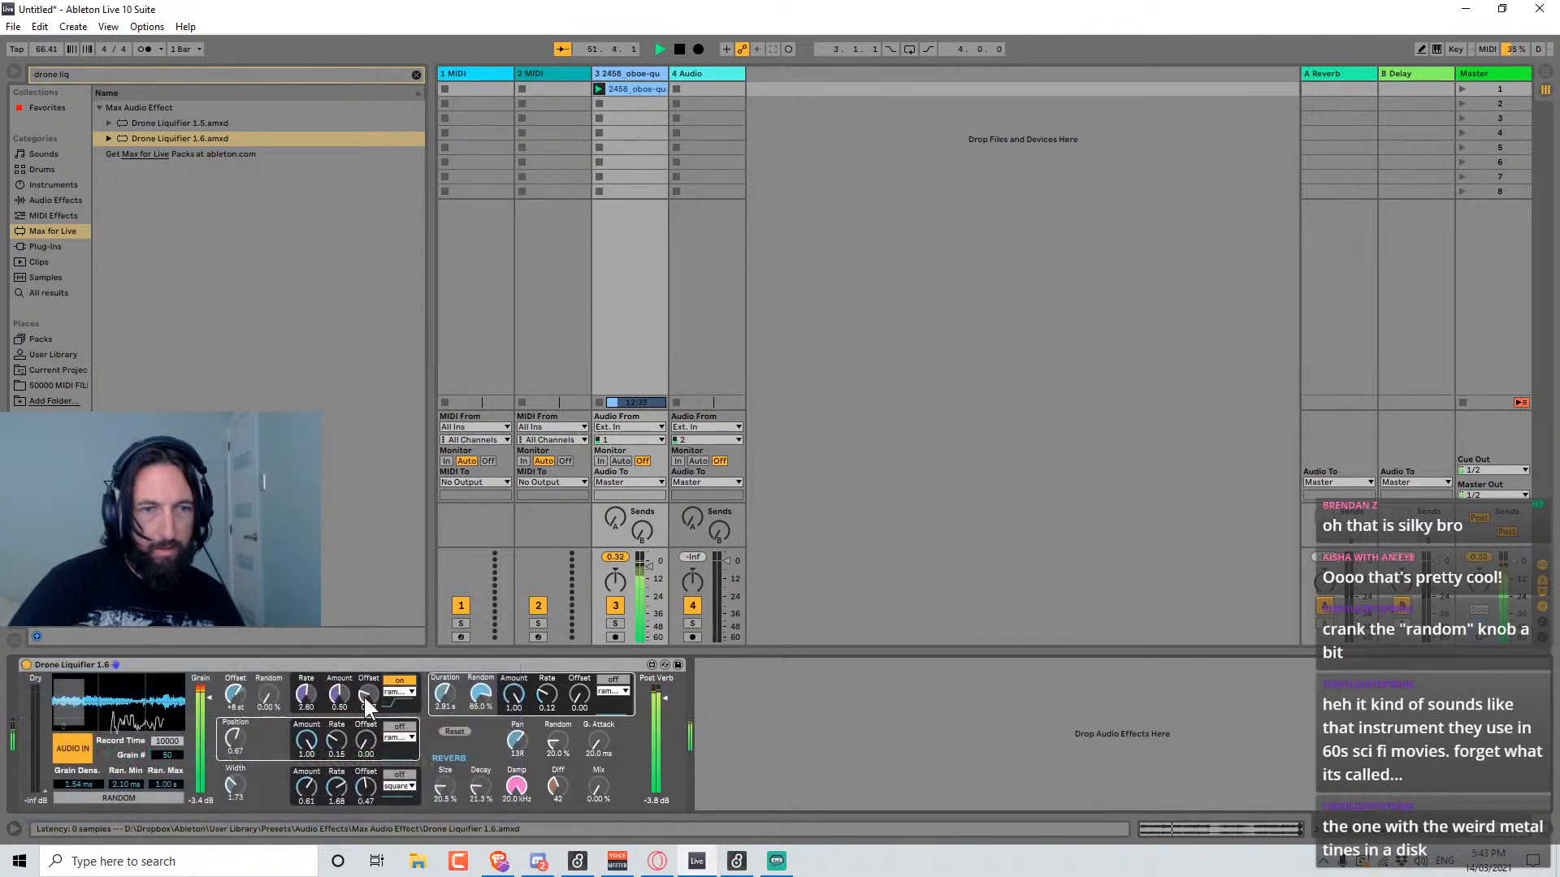
click(399, 692)
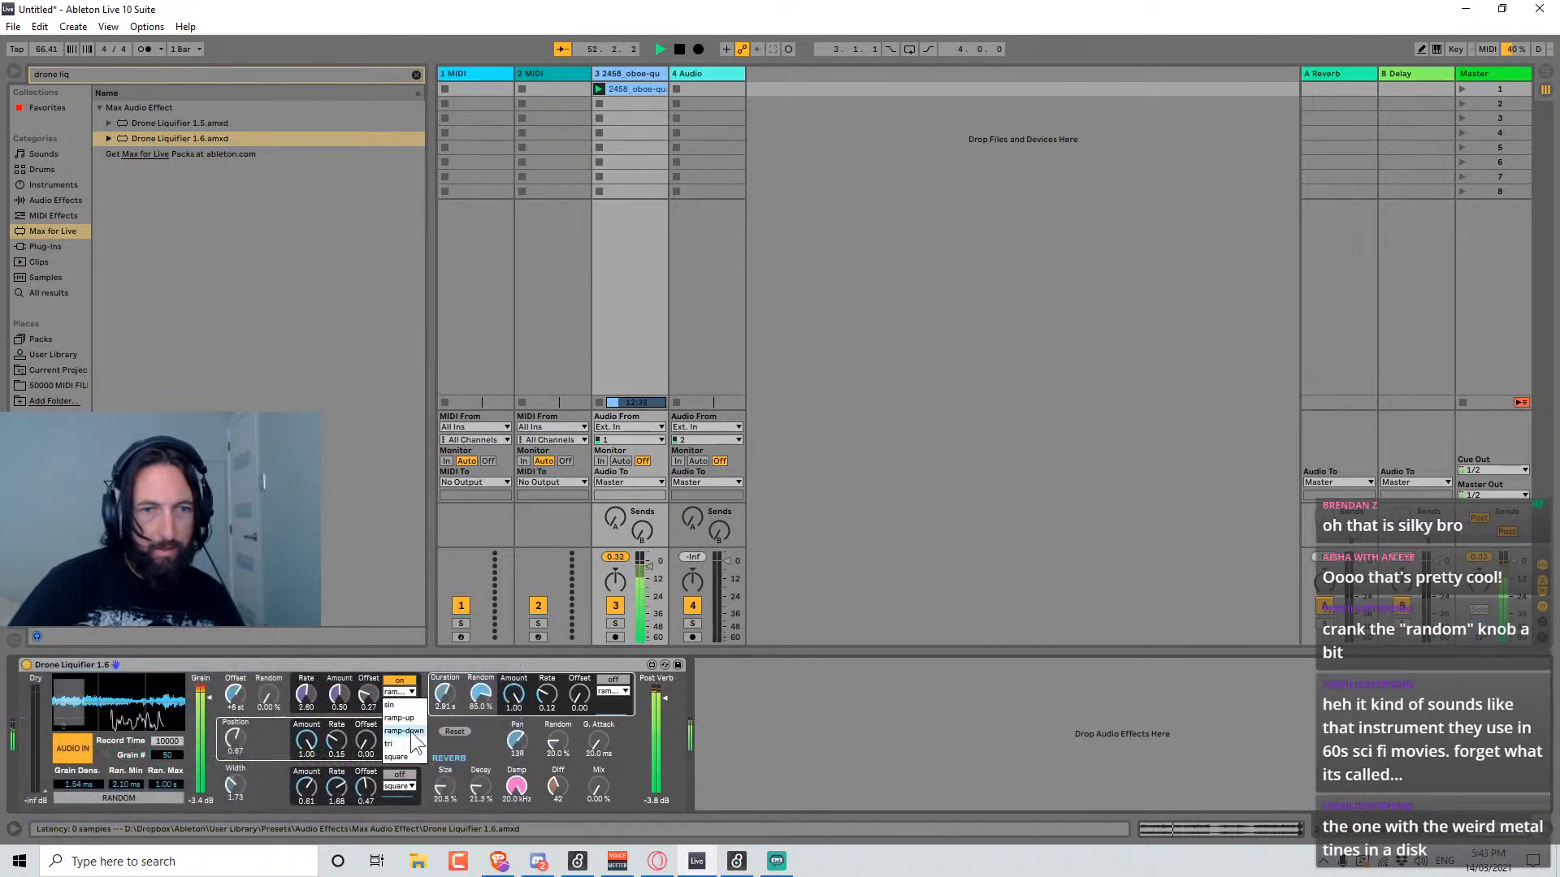
click(401, 753)
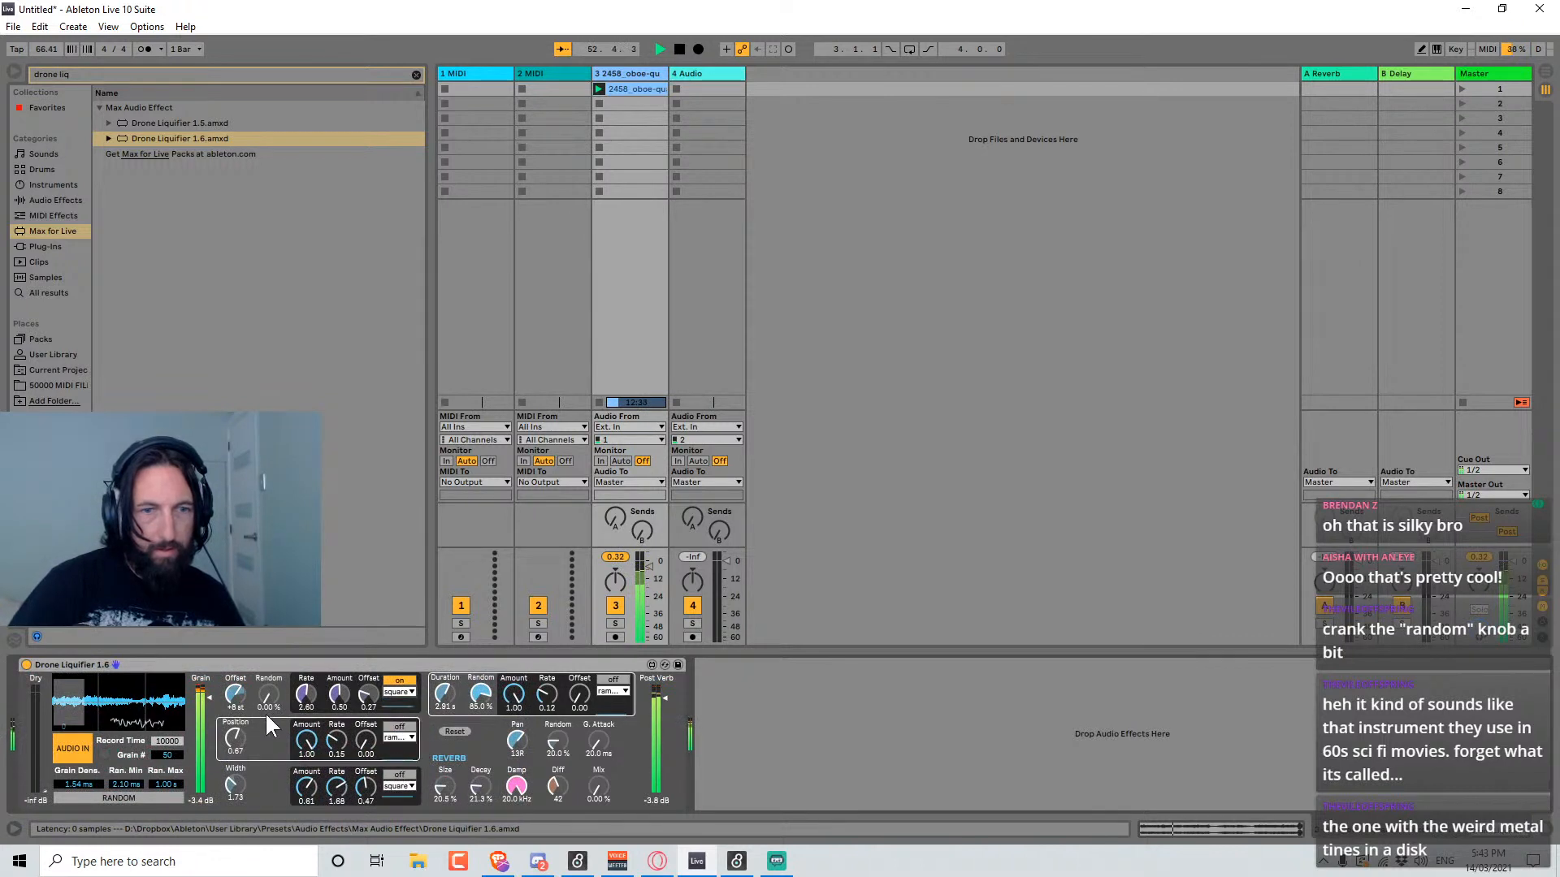
Set the pitch Offset to -12 st and raise the reverb Size to 90.8 % and Decay to 52.0 %.
drag(231, 698, 235, 735)
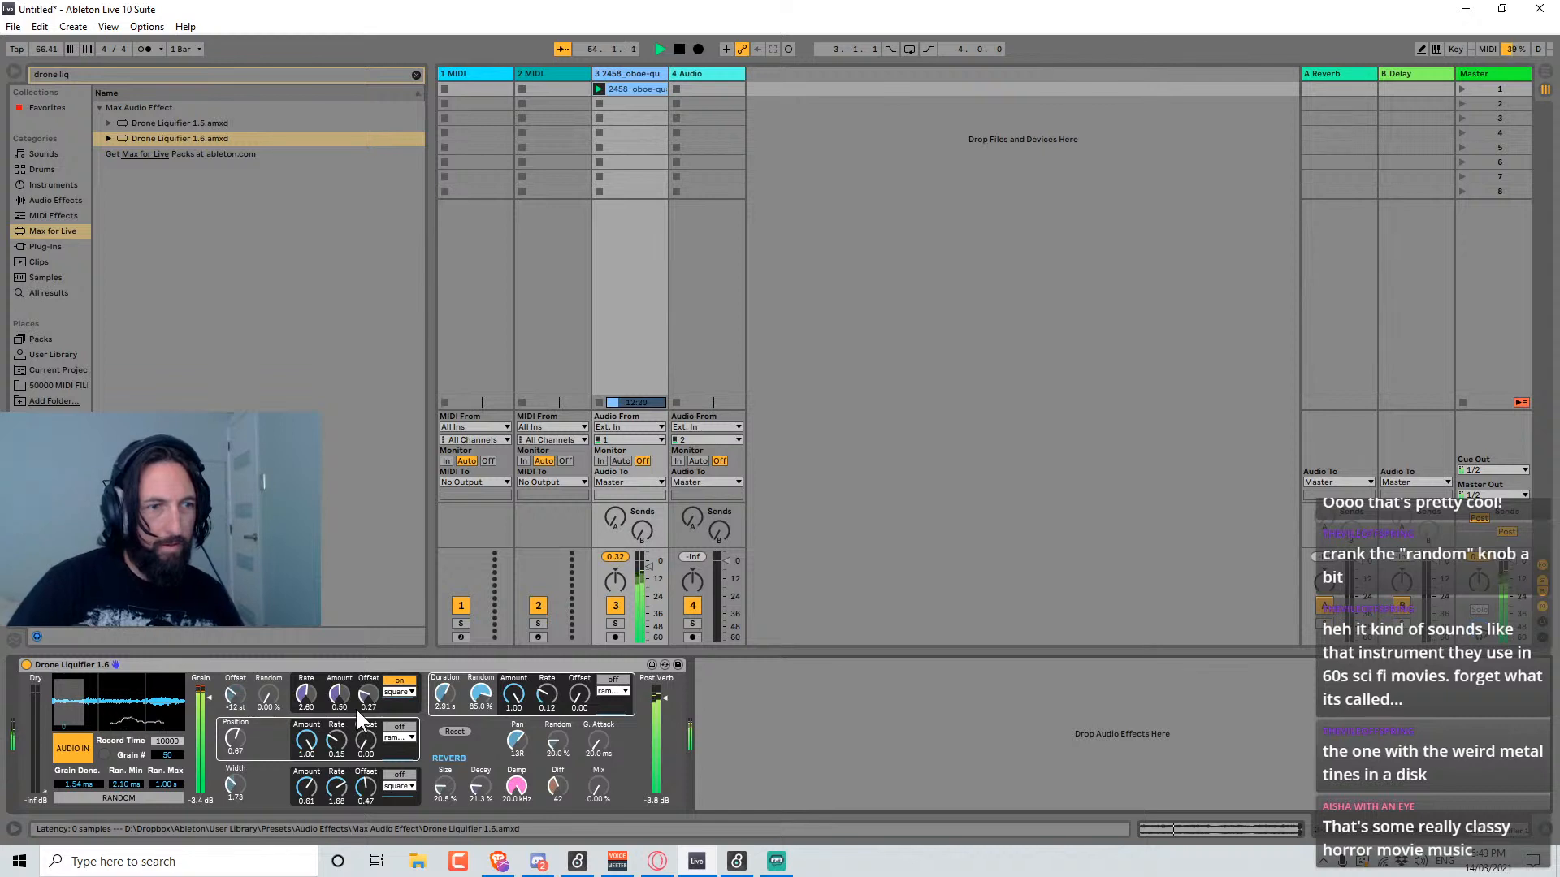
drag(481, 789, 445, 747)
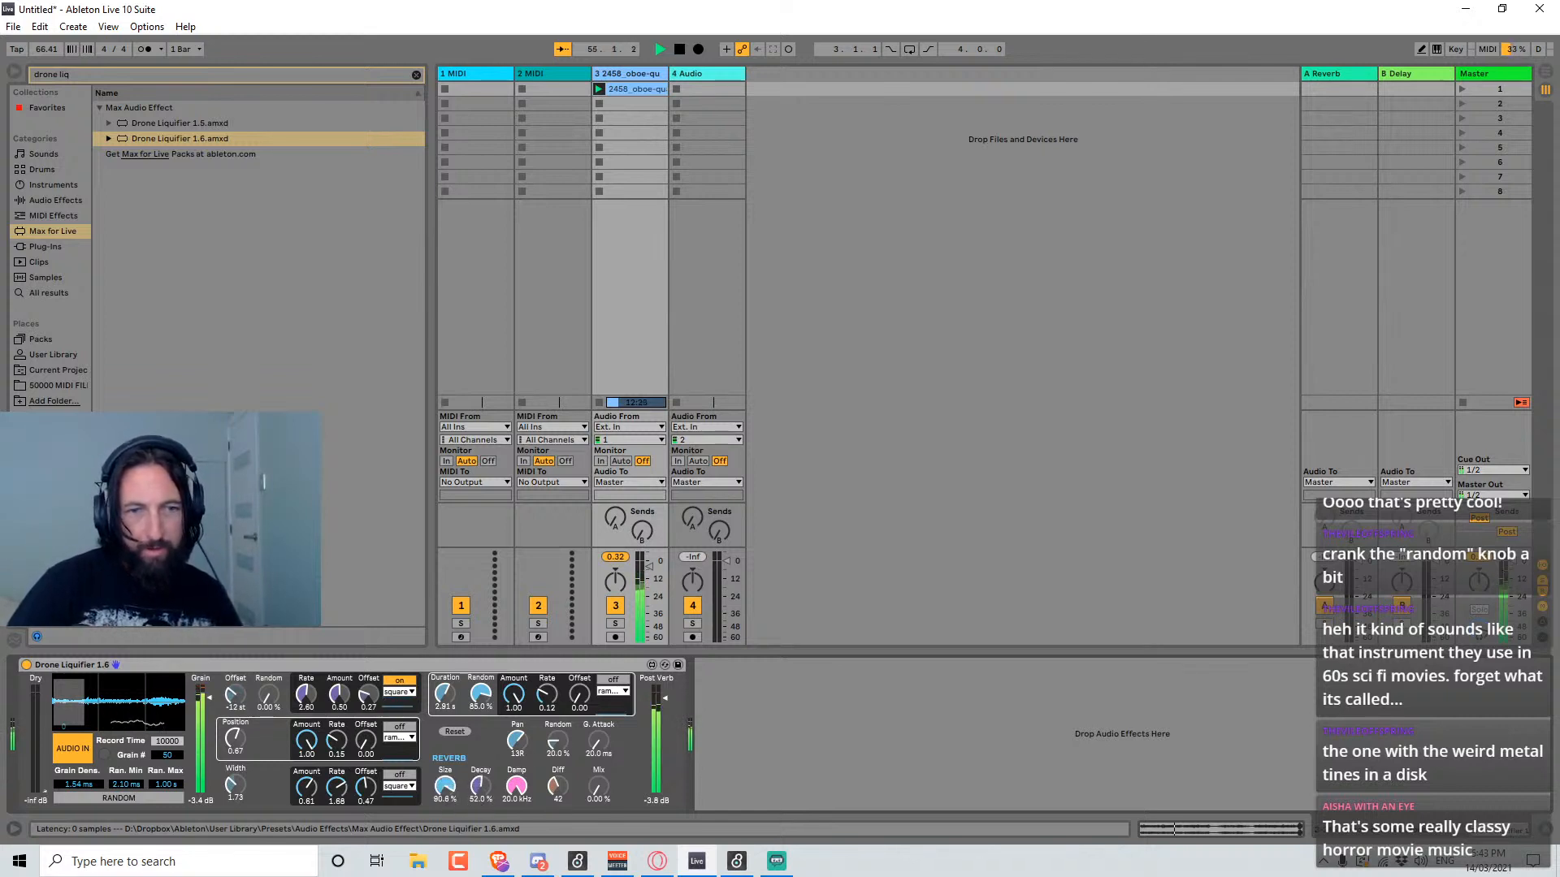
Audition the reverb at 100 % Decay and Mix, switch off the pitch LFO, and return the reverb Mix to 0.00 %.
drag(585, 797, 572, 744)
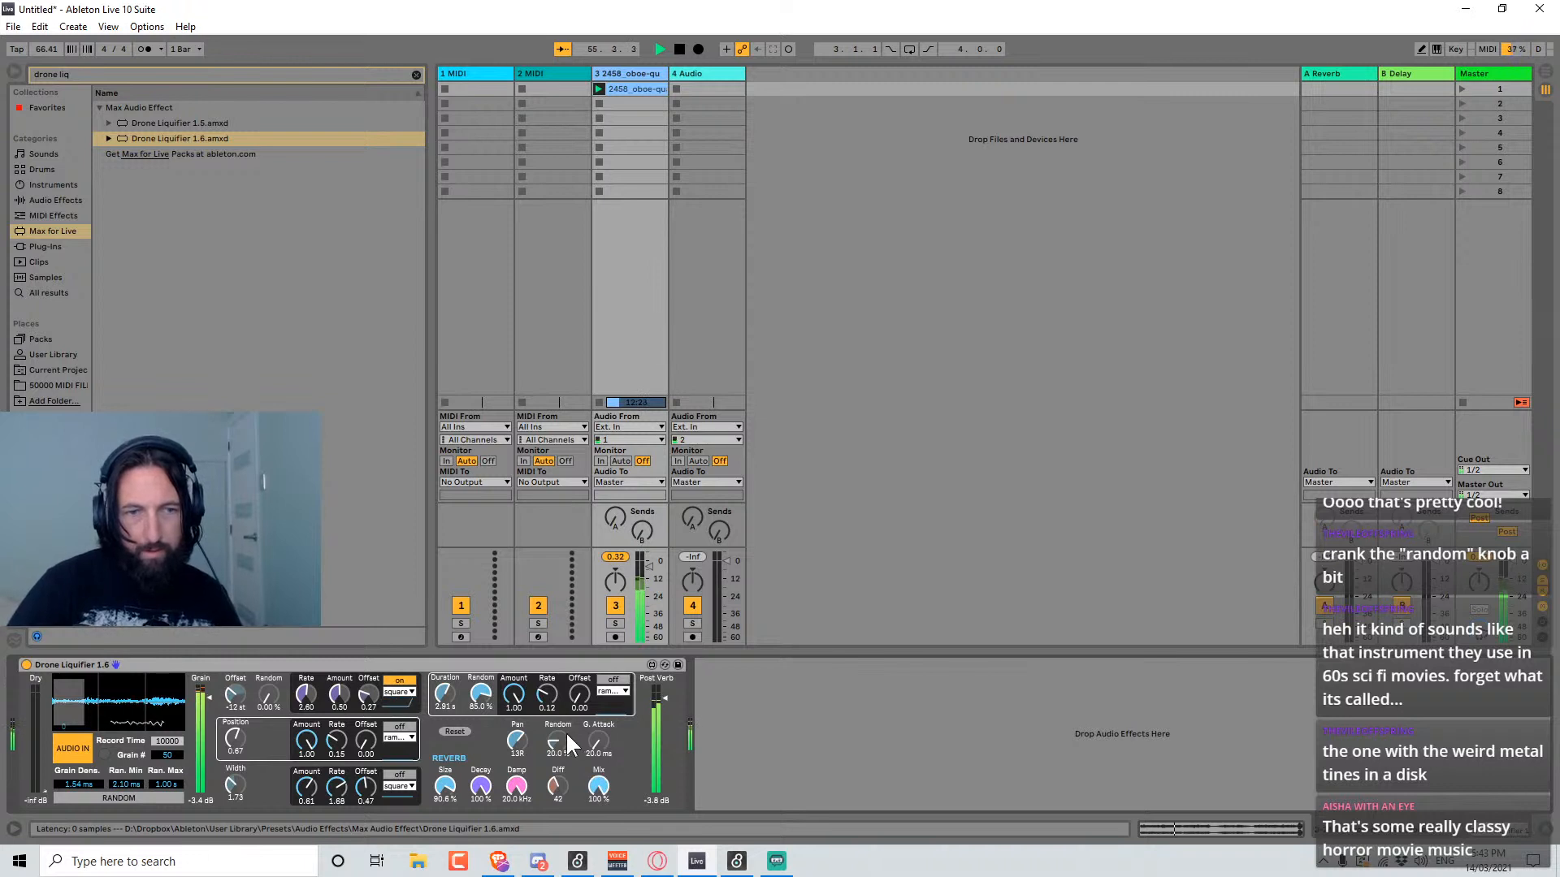
click(394, 683)
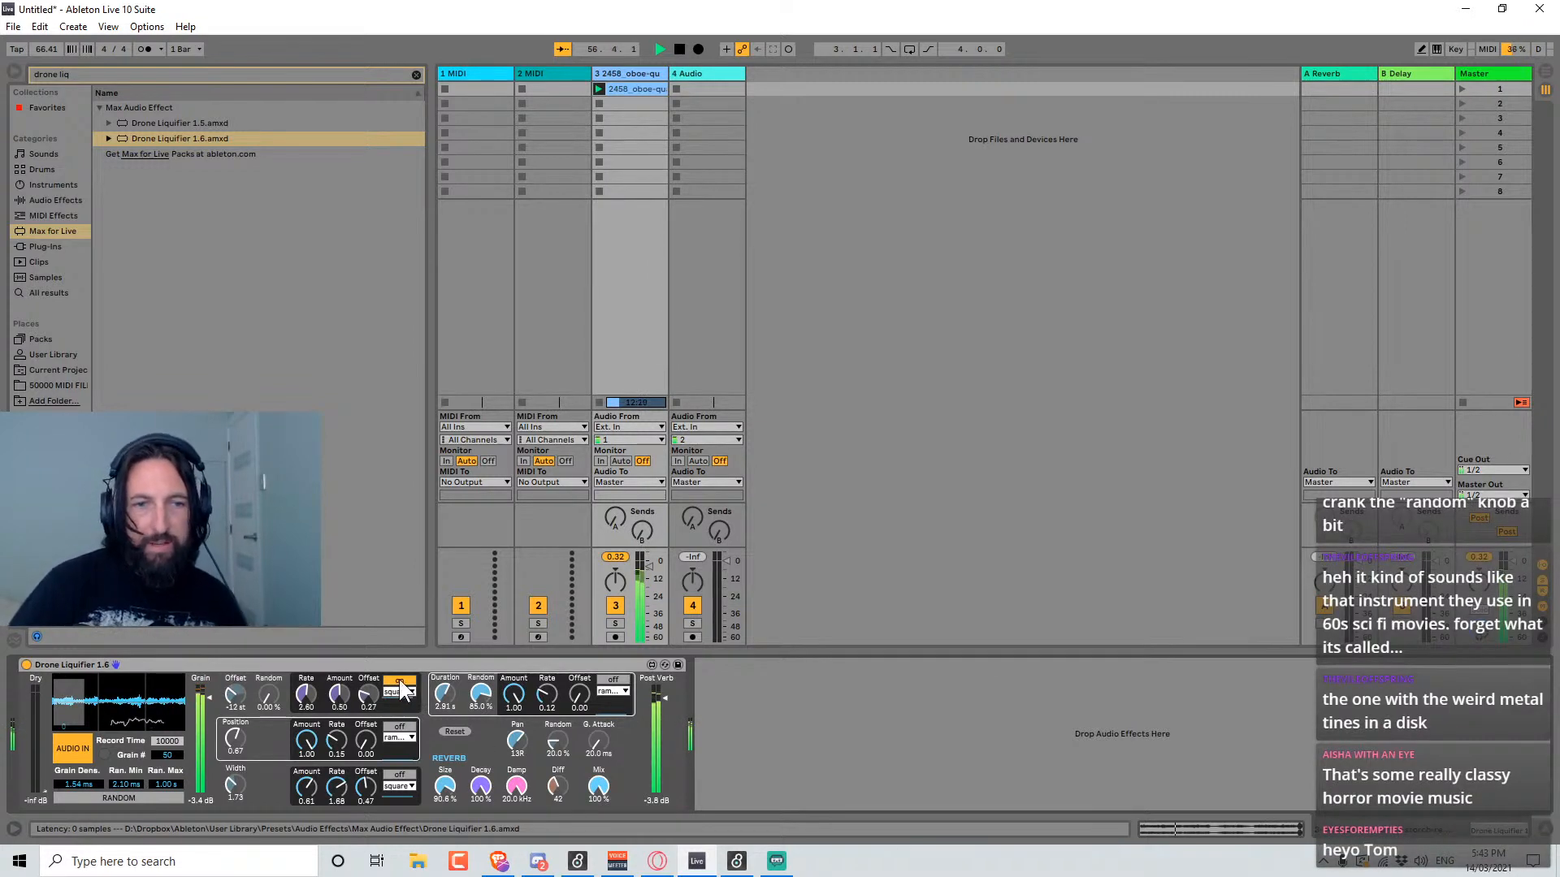
click(782, 714)
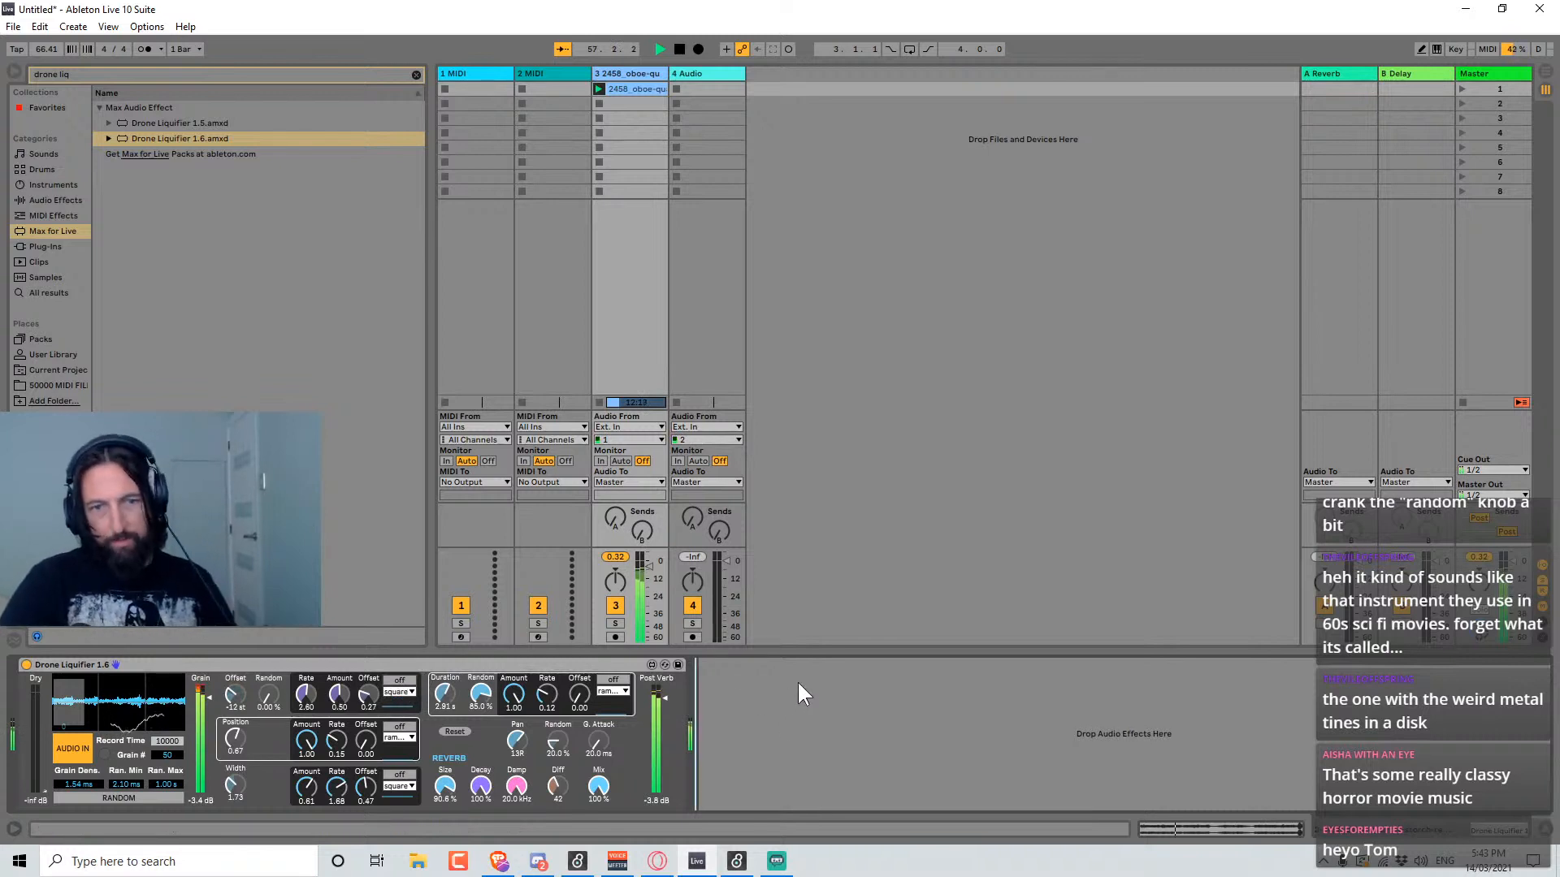
drag(598, 785, 787, 780)
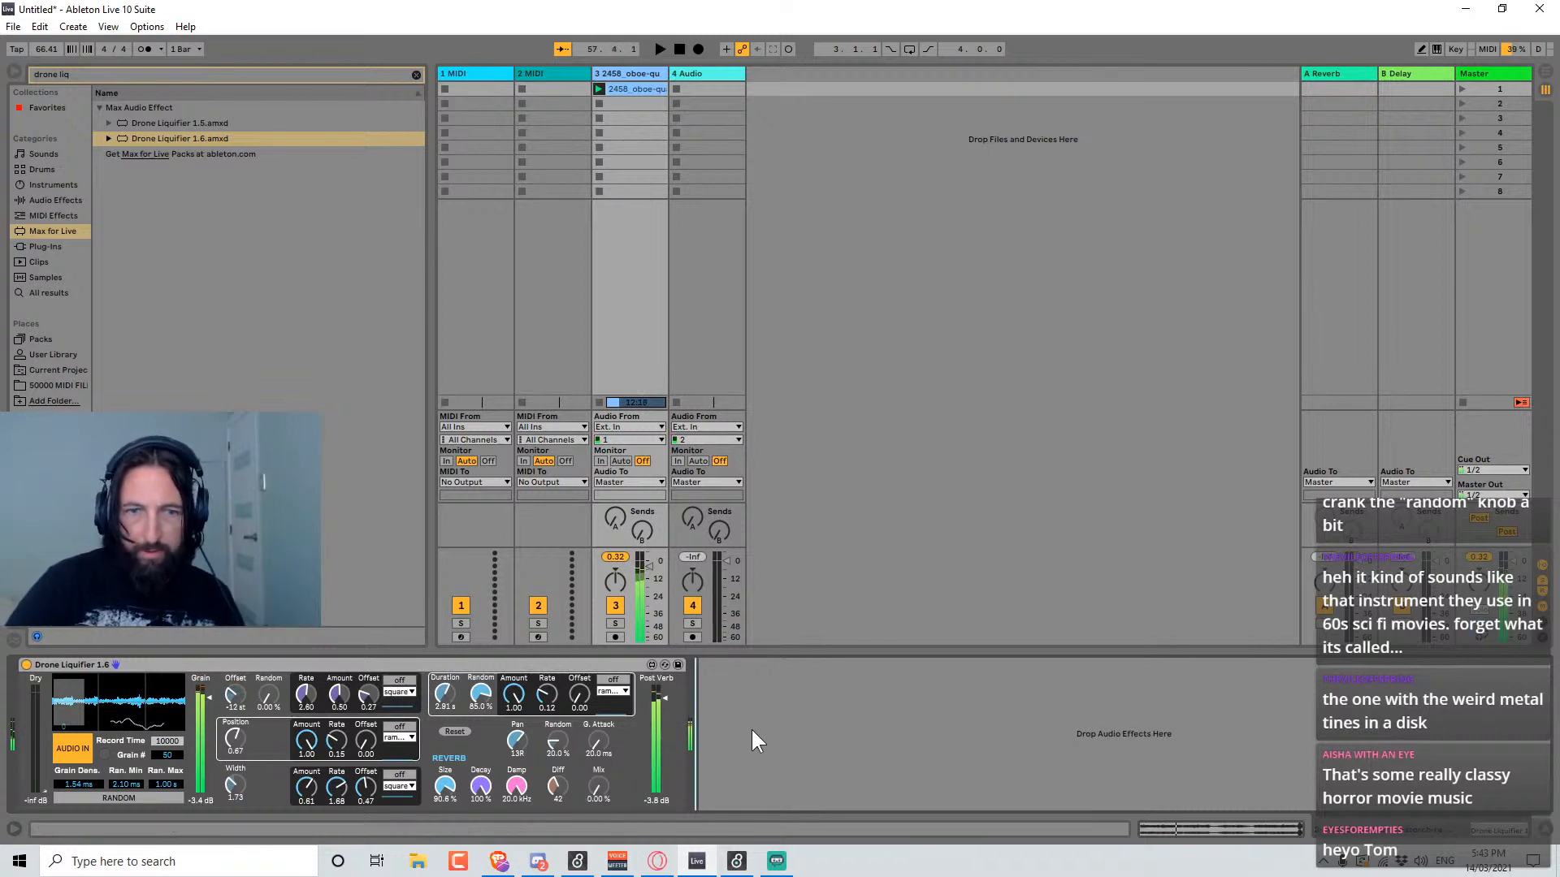
Open Drone Liquifier 1.6 in the Max editor, widen its window, and show the pitch LFO section in patching view.
click(651, 666)
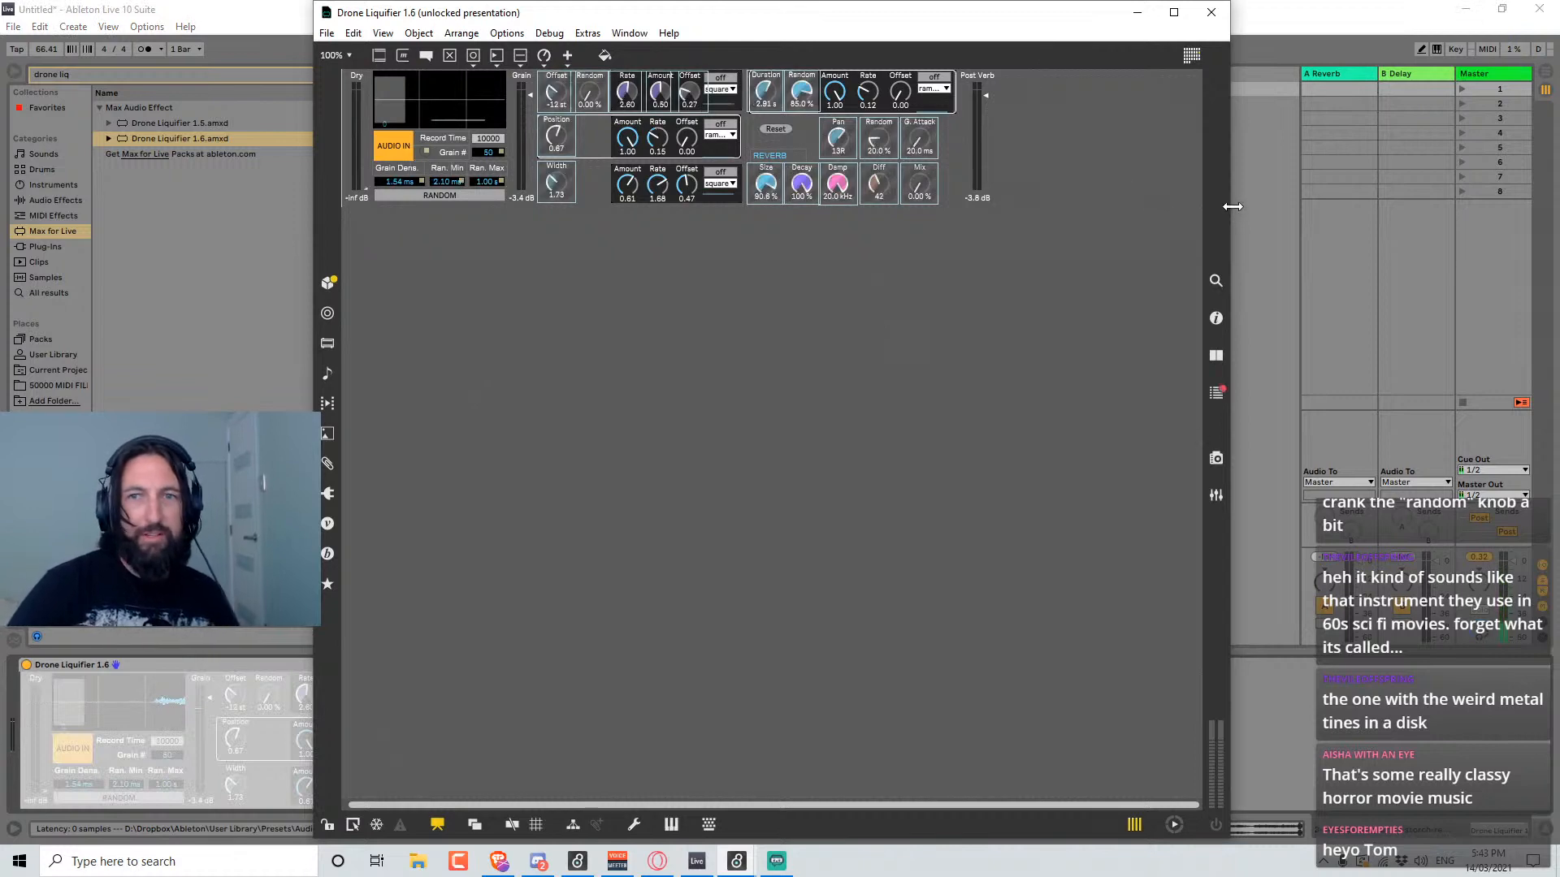
drag(1230, 230, 1553, 258)
key(ctrl+alt+e)
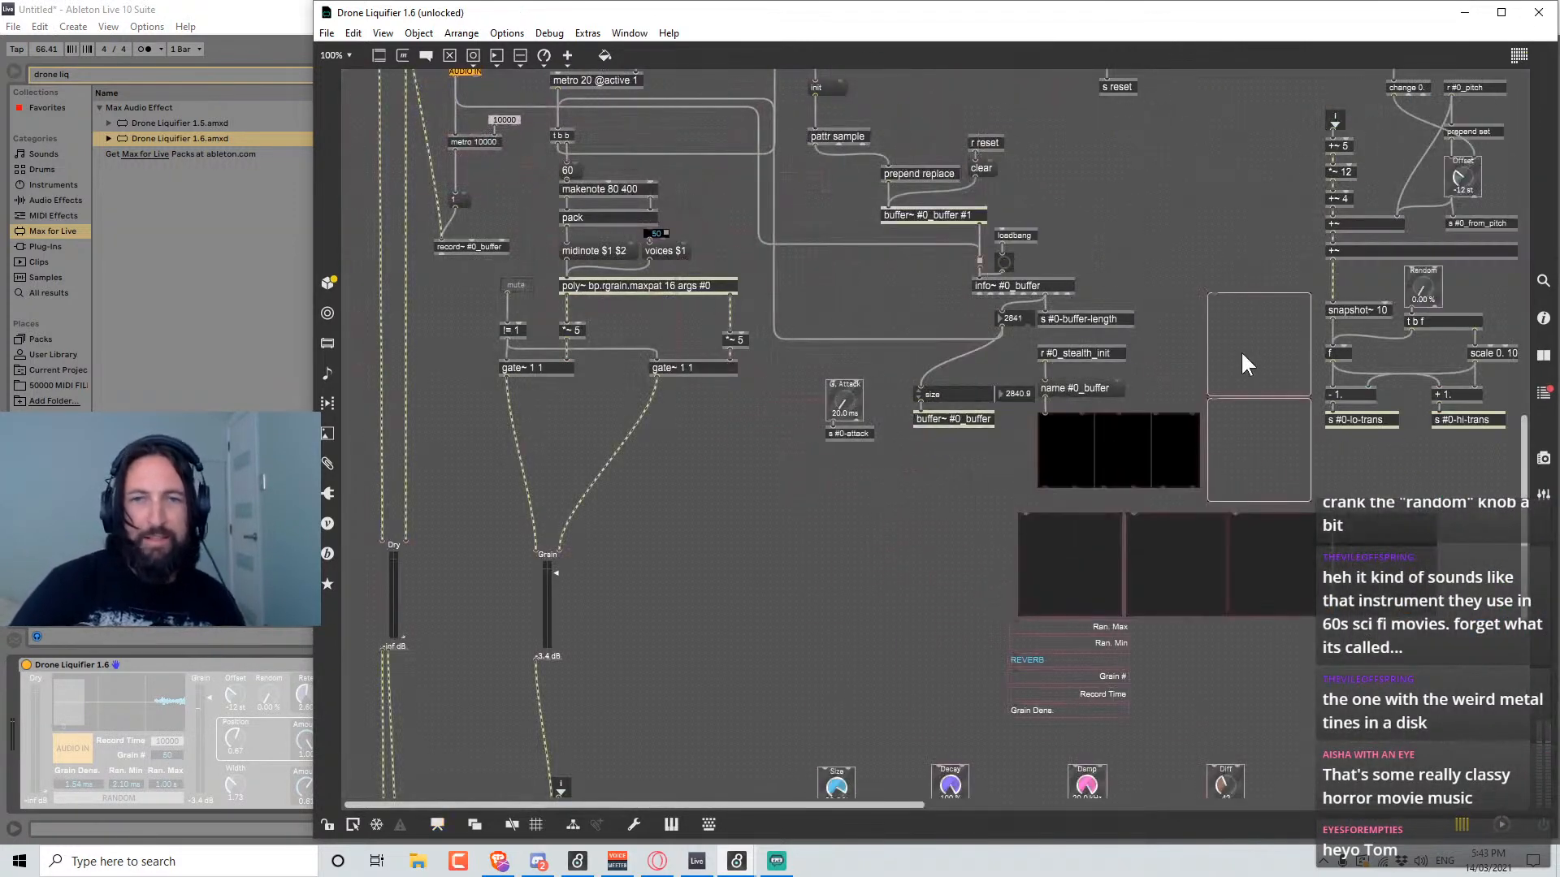
scroll(1215, 320, down, 5)
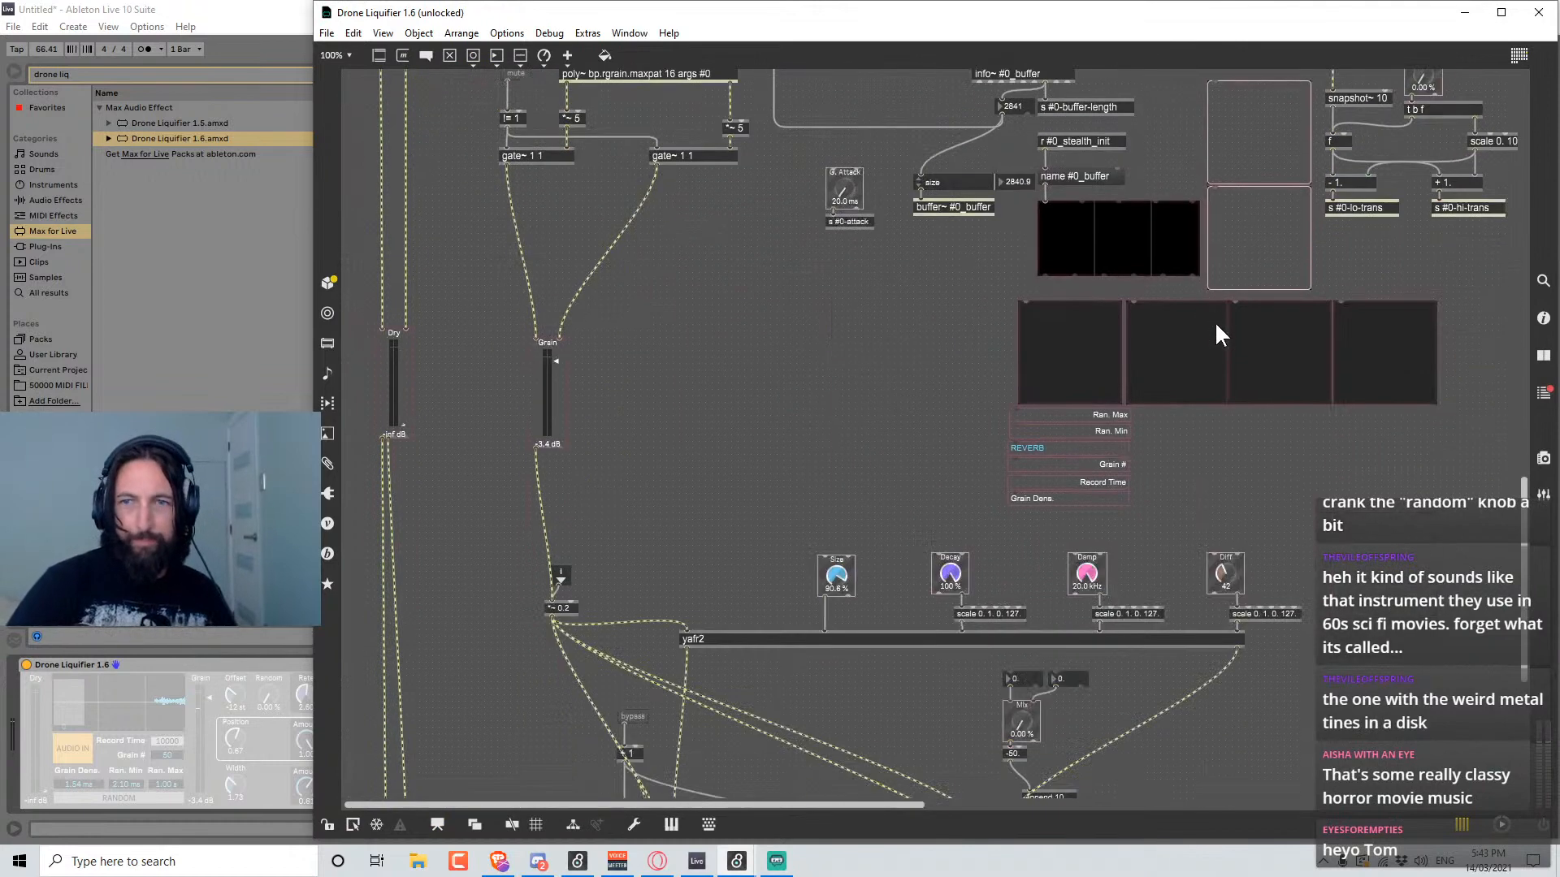
scroll(1215, 320, up, 12)
scroll(1225, 309, up, 7)
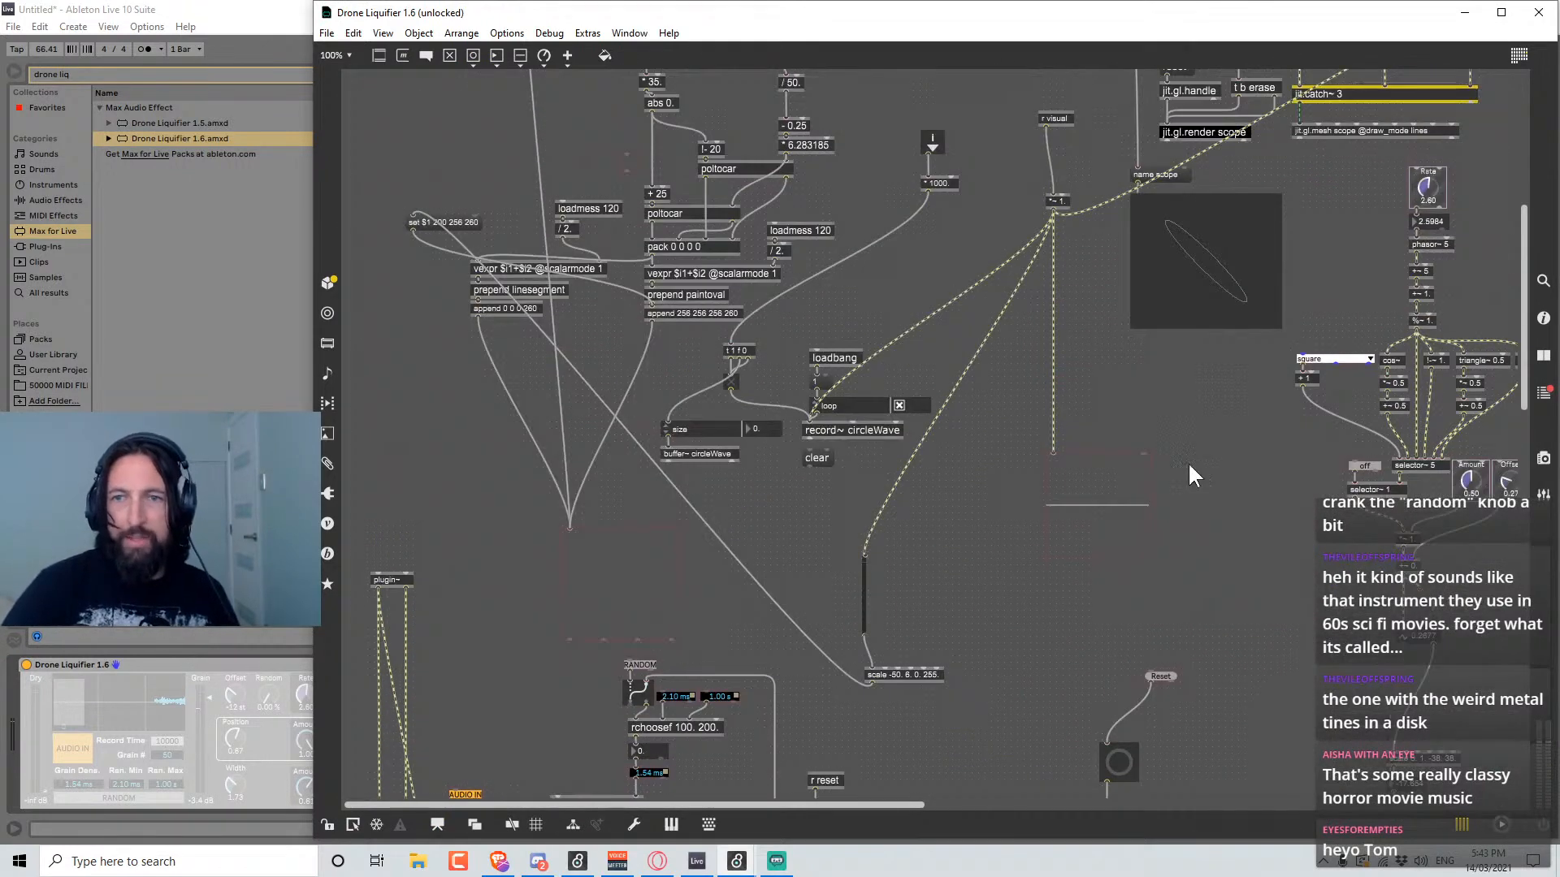
scroll(1188, 459, right, 15)
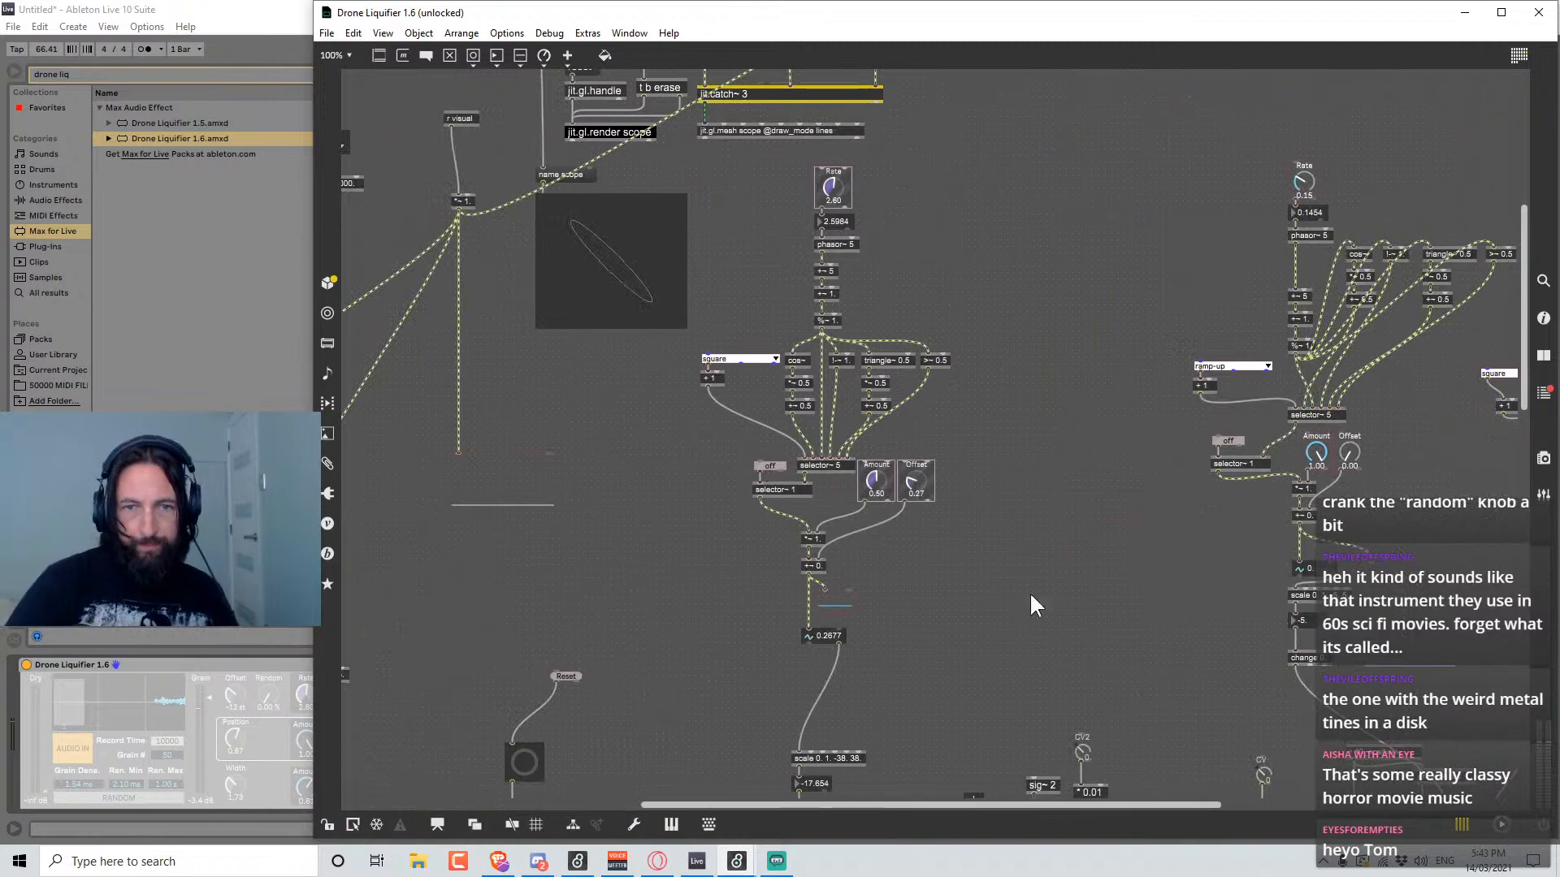
Copy the pitch LFO objects, from the Rate dial down to the signal number box, into a new maximized patcher and centre them on the canvas.
drag(1033, 652, 764, 167)
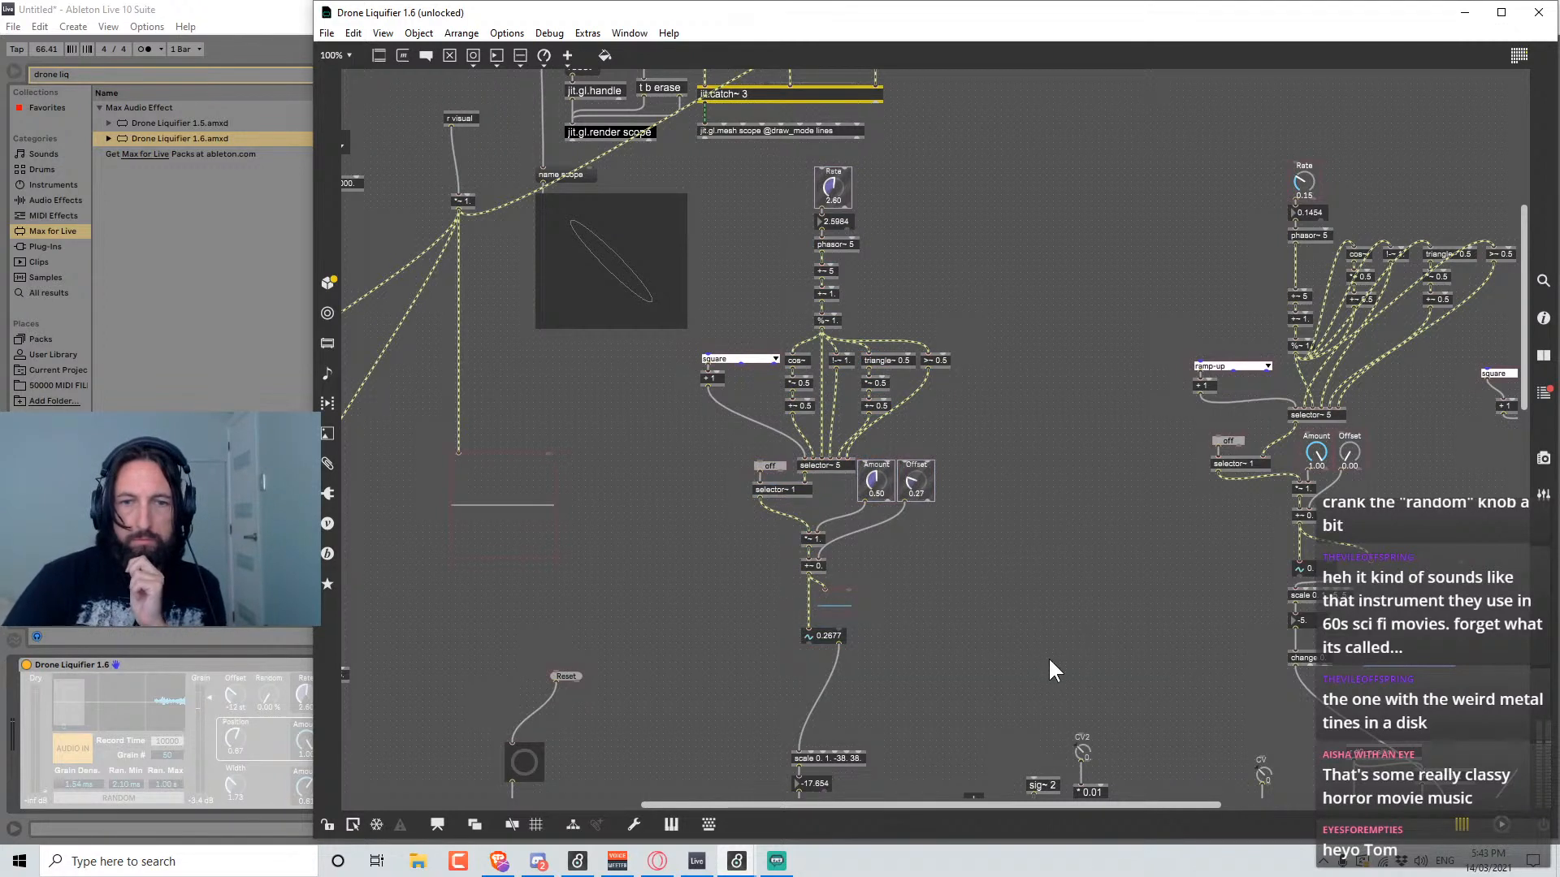
drag(1075, 673, 712, 157)
key(ctrl+n)
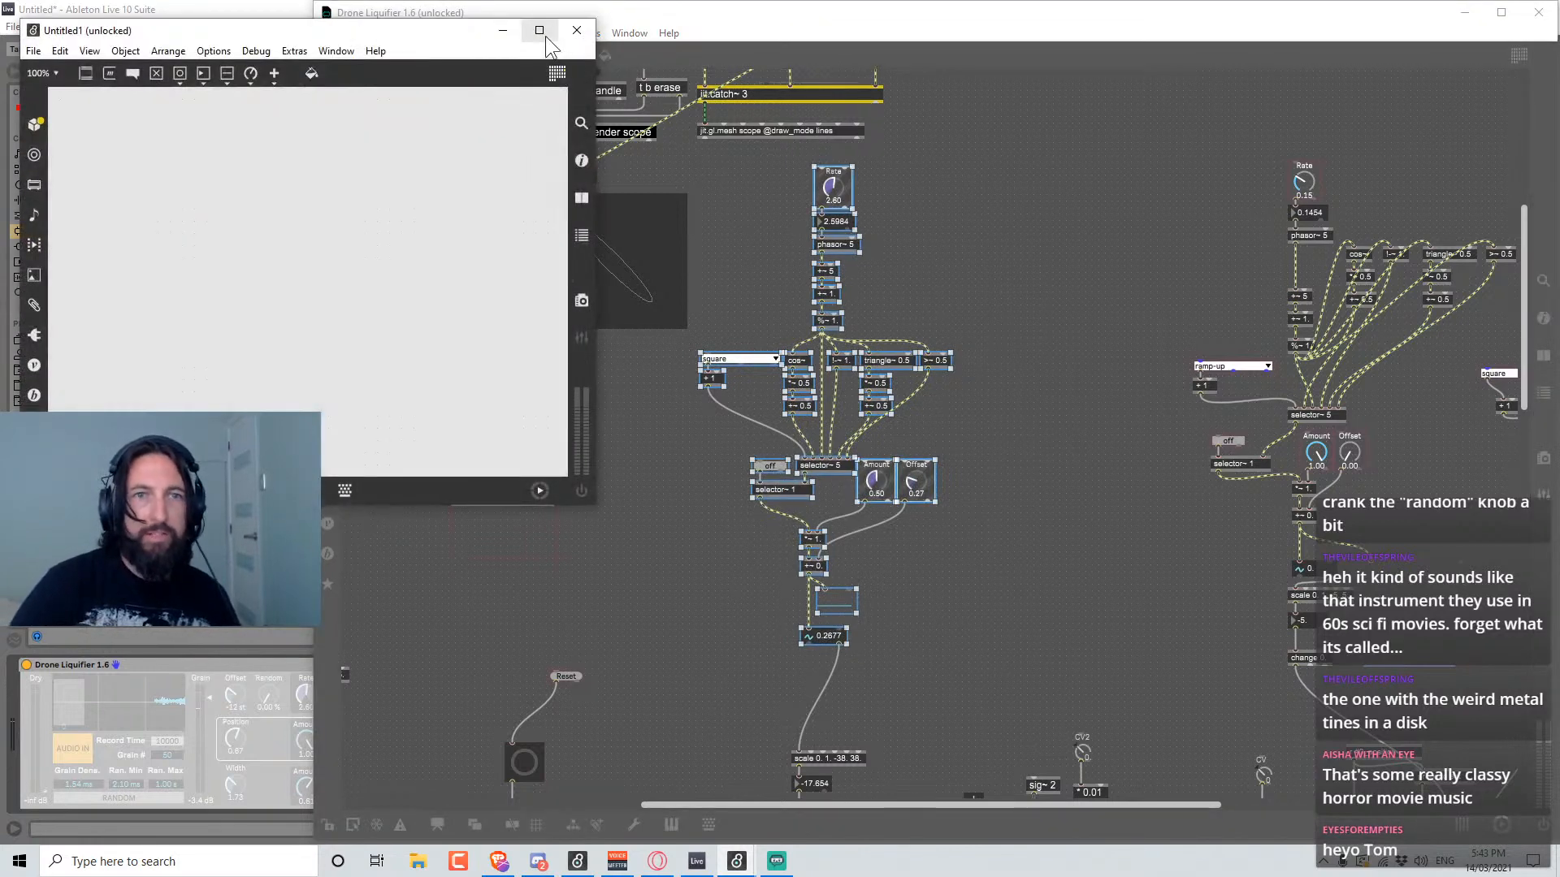
click(544, 35)
key(ctrl+v)
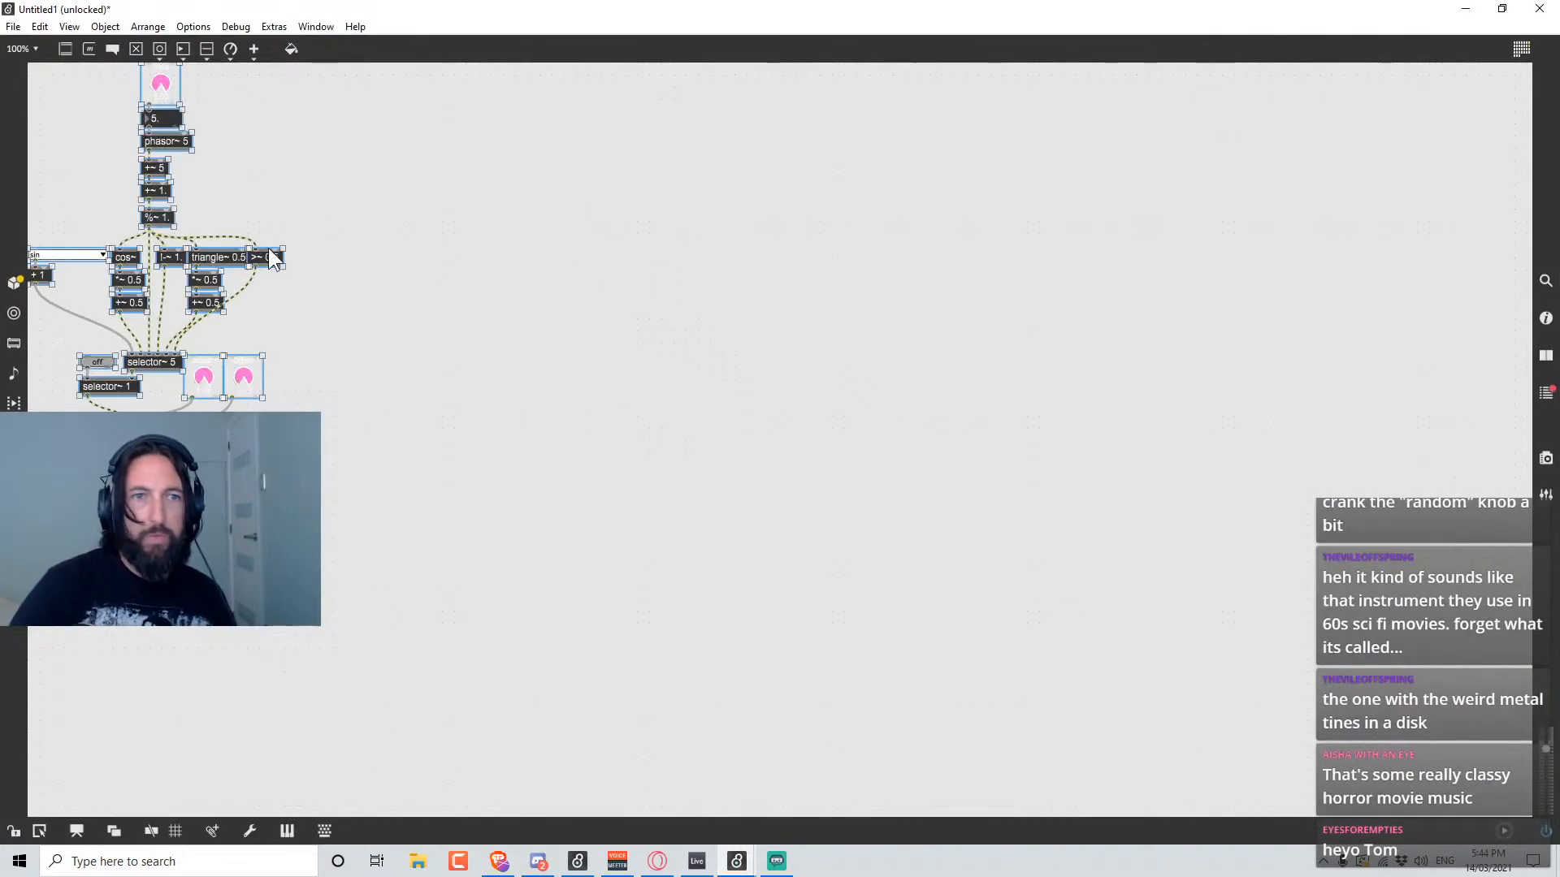
drag(211, 372, 905, 399)
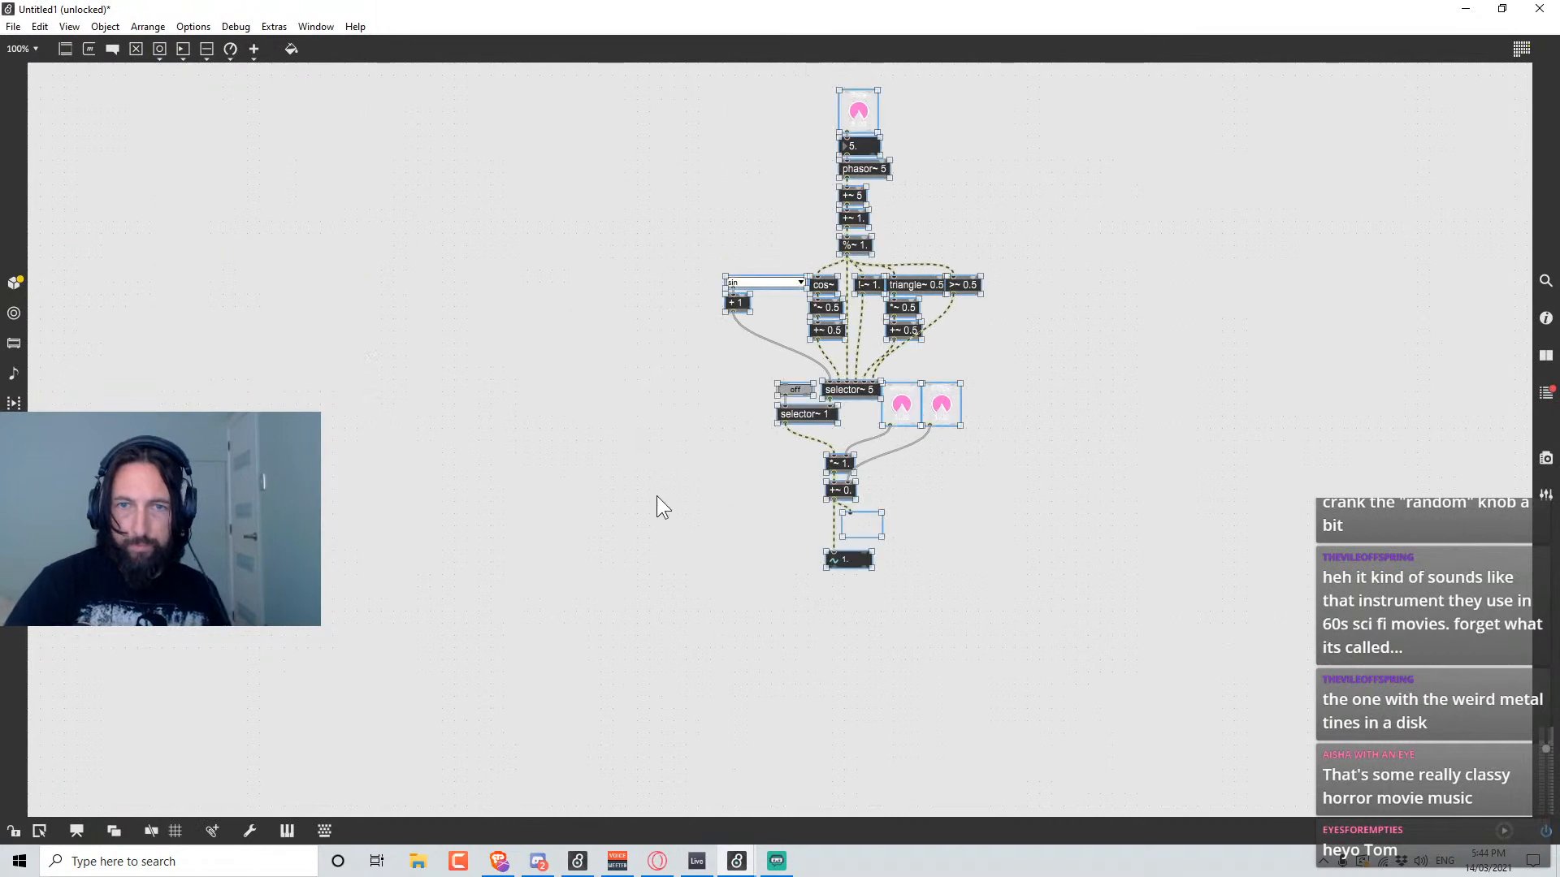
click(657, 495)
Set both the locked and unlocked patcher background colours of the new patcher to the dark grey palette swatch.
right_click(588, 452)
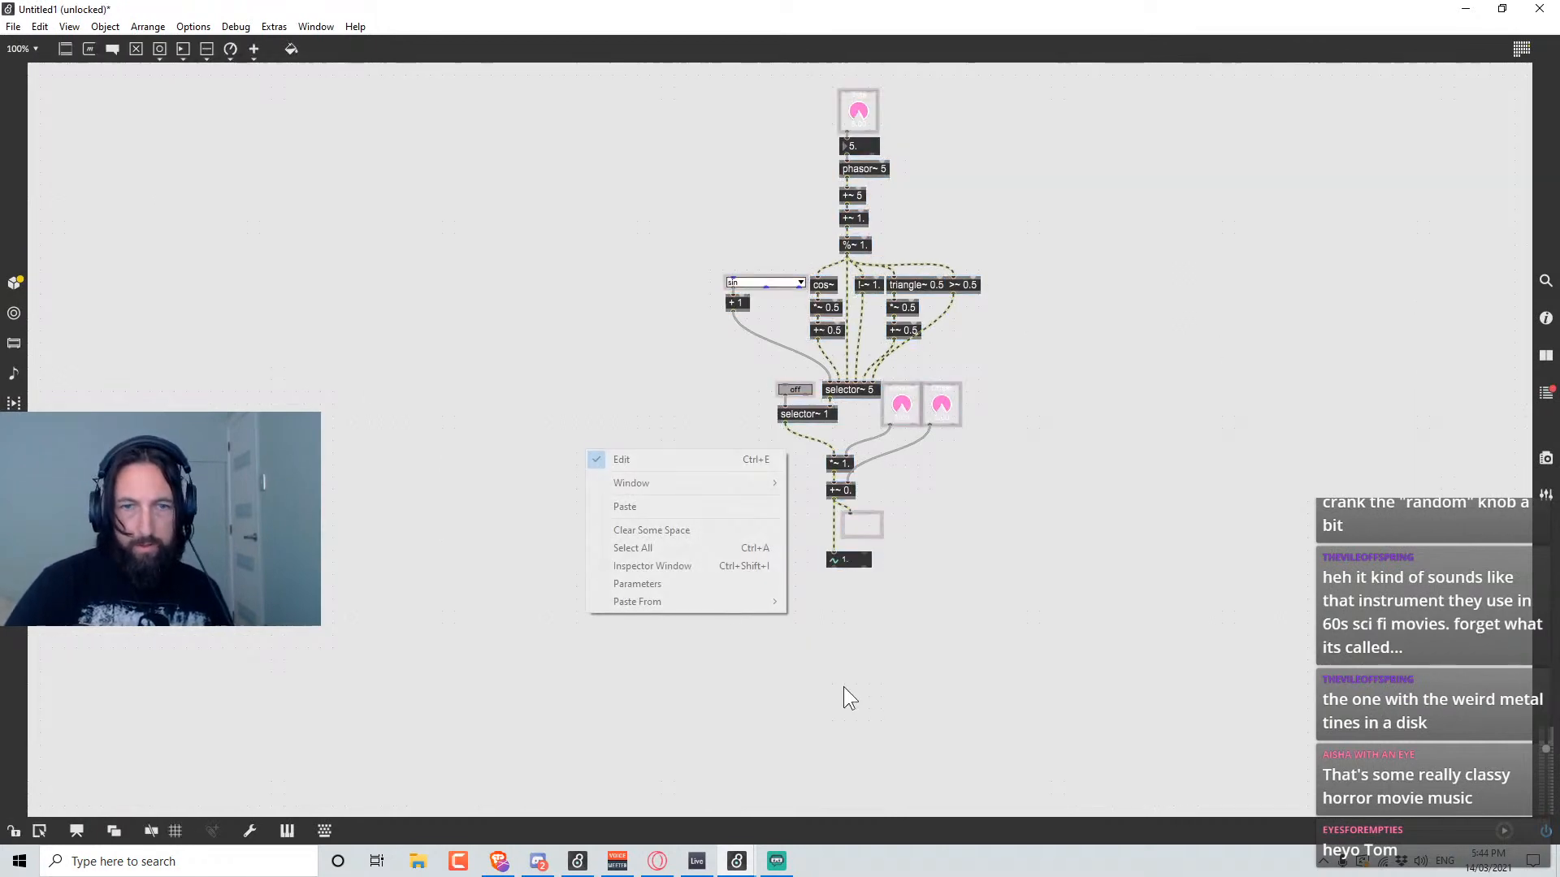
click(707, 566)
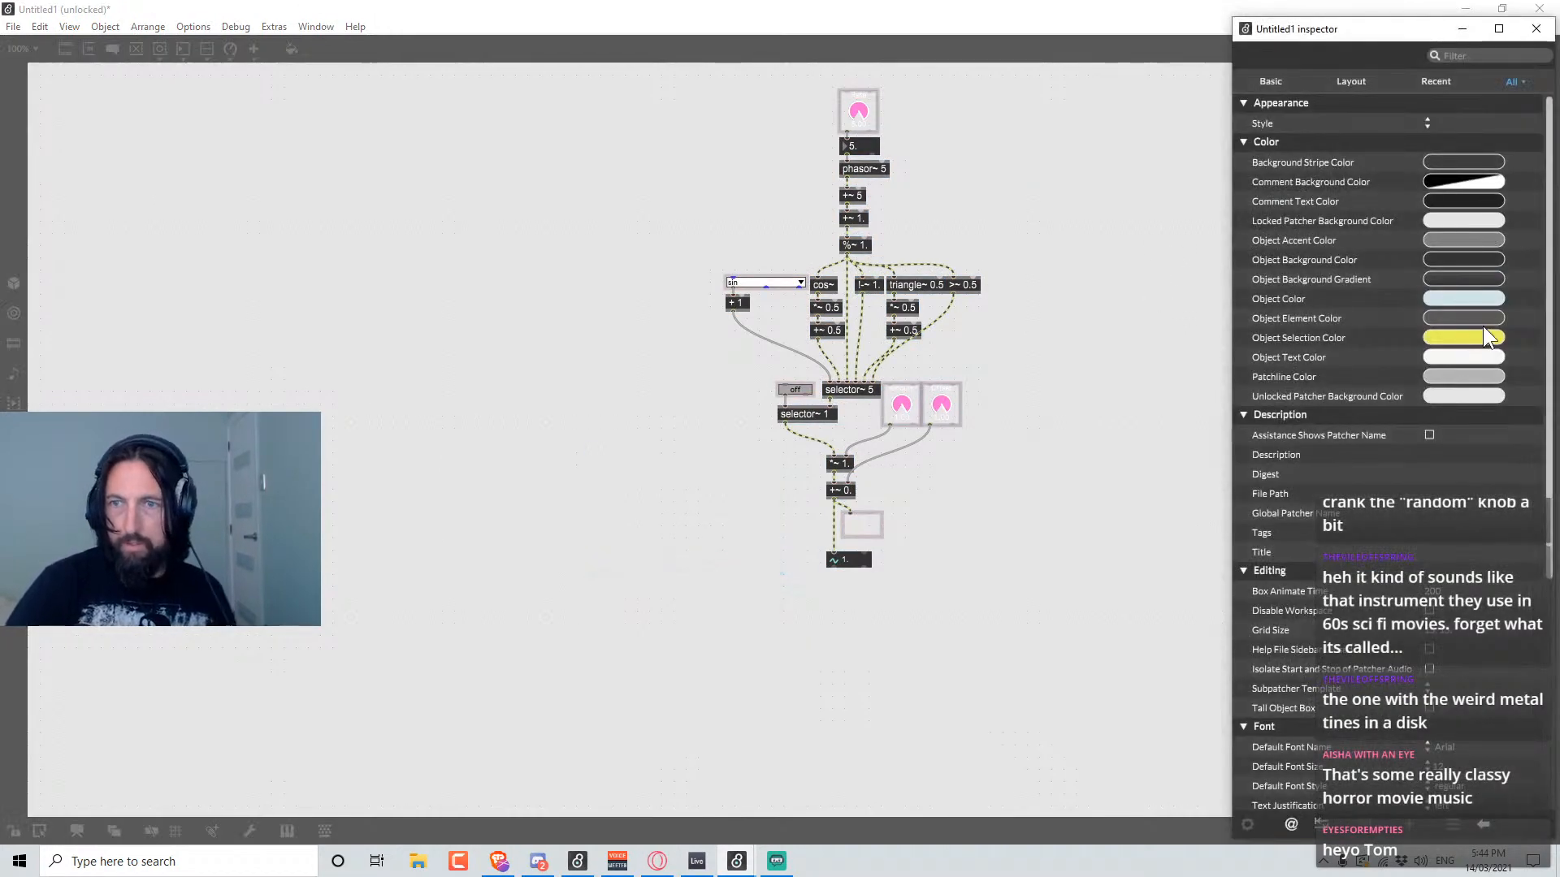
click(1455, 217)
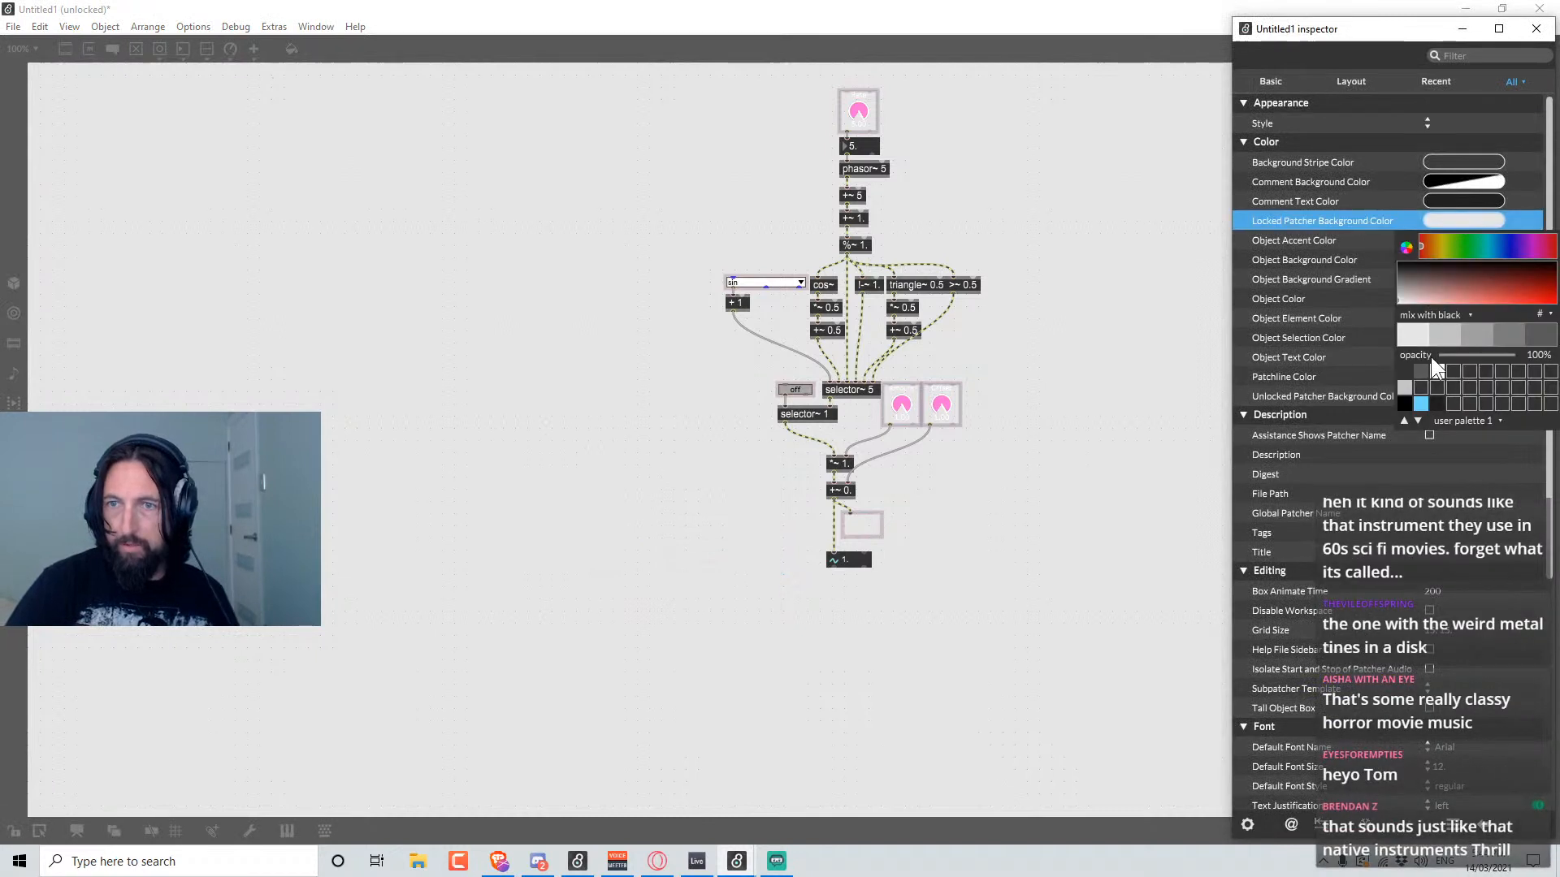
click(1425, 369)
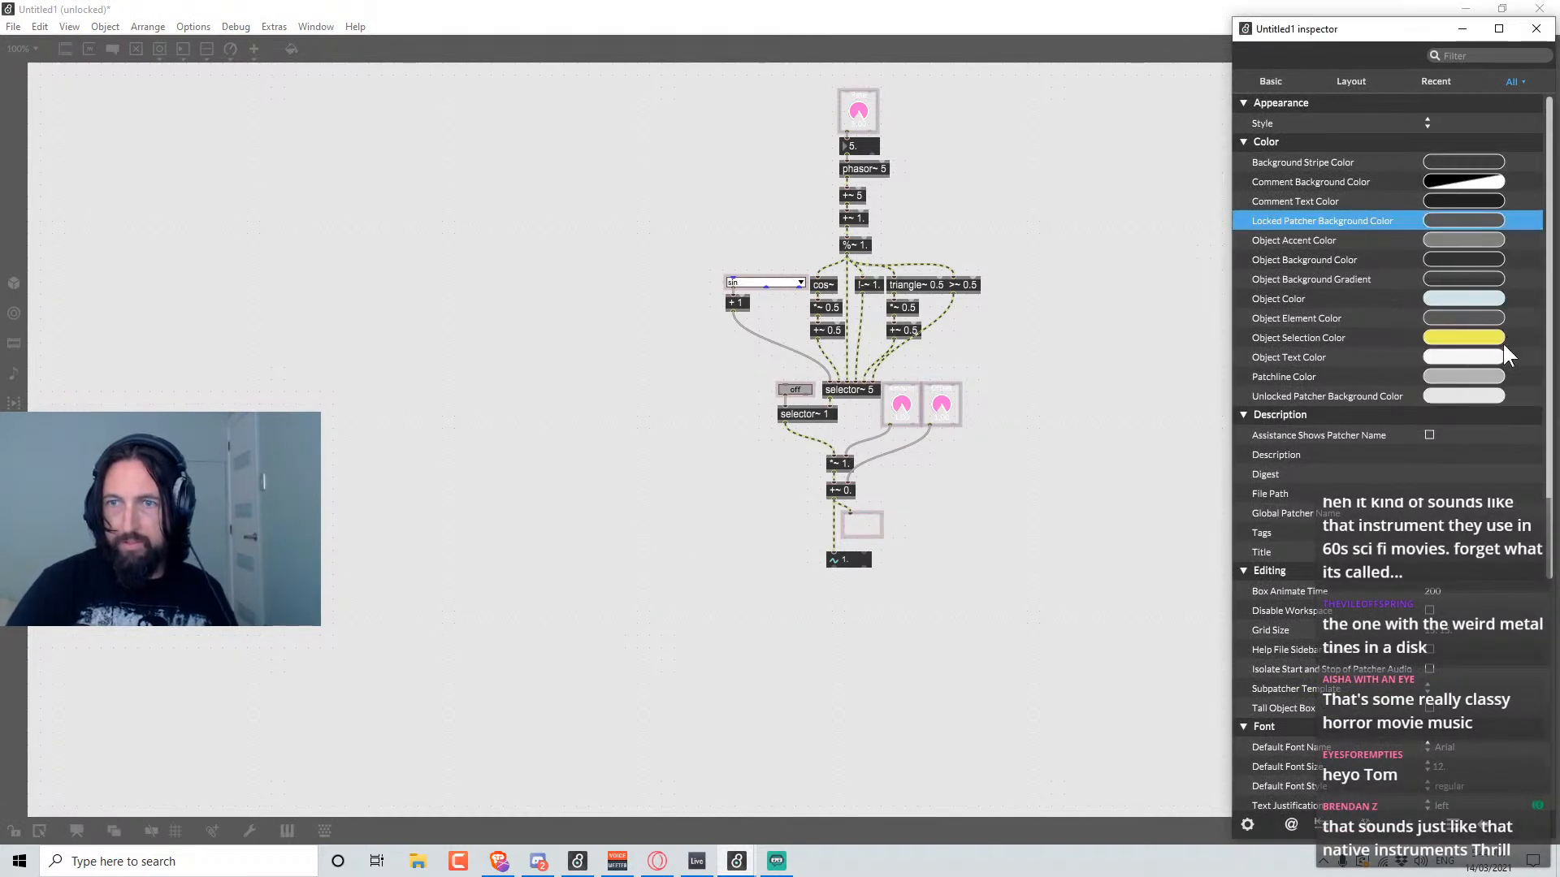
click(1466, 397)
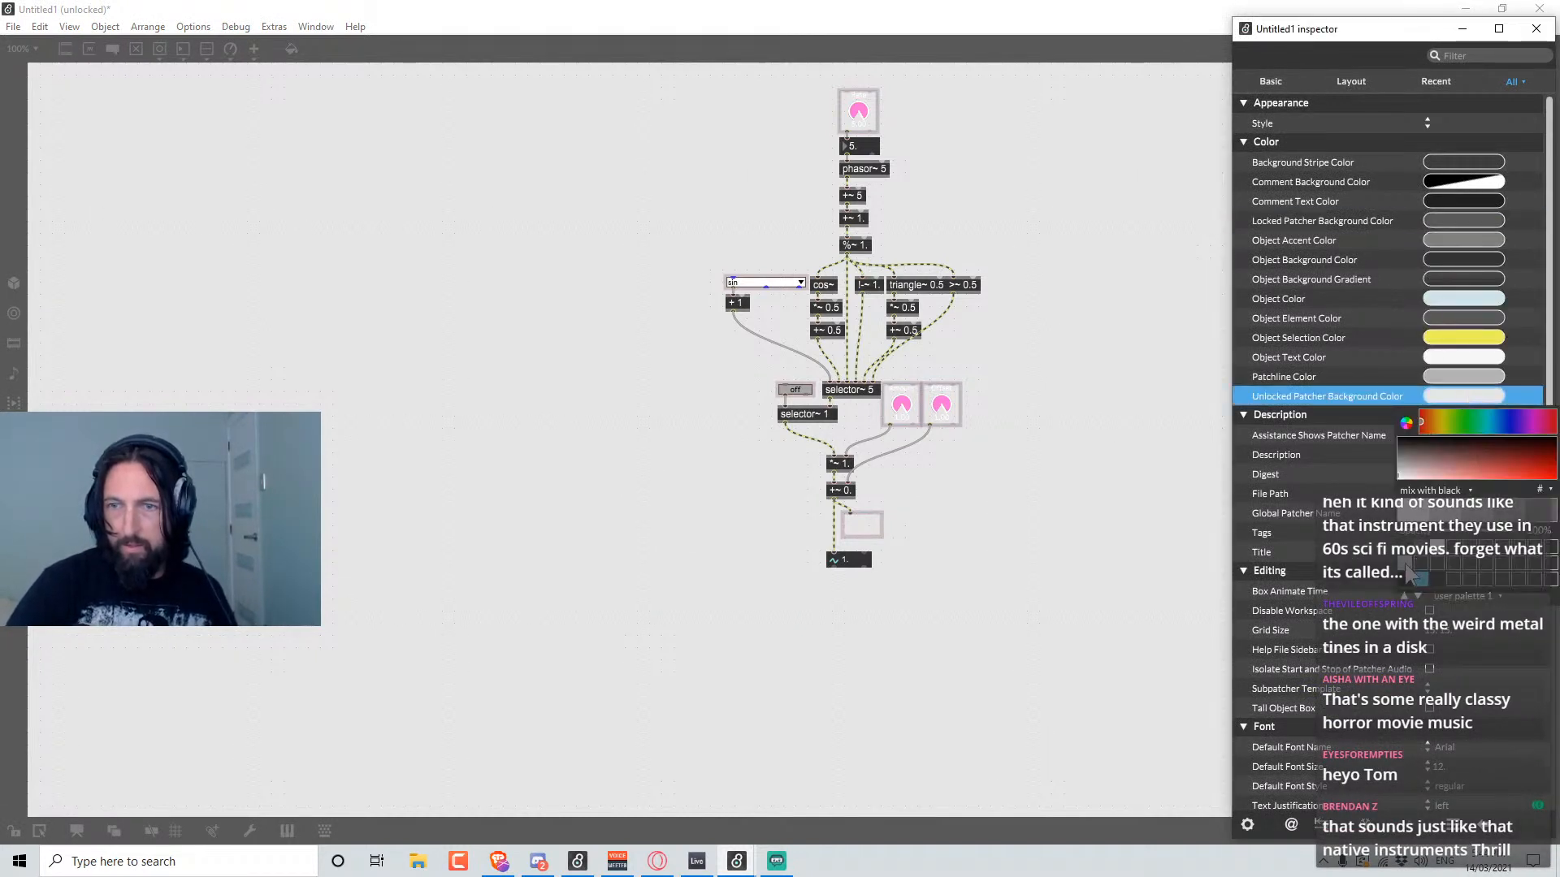
click(1405, 563)
click(1422, 561)
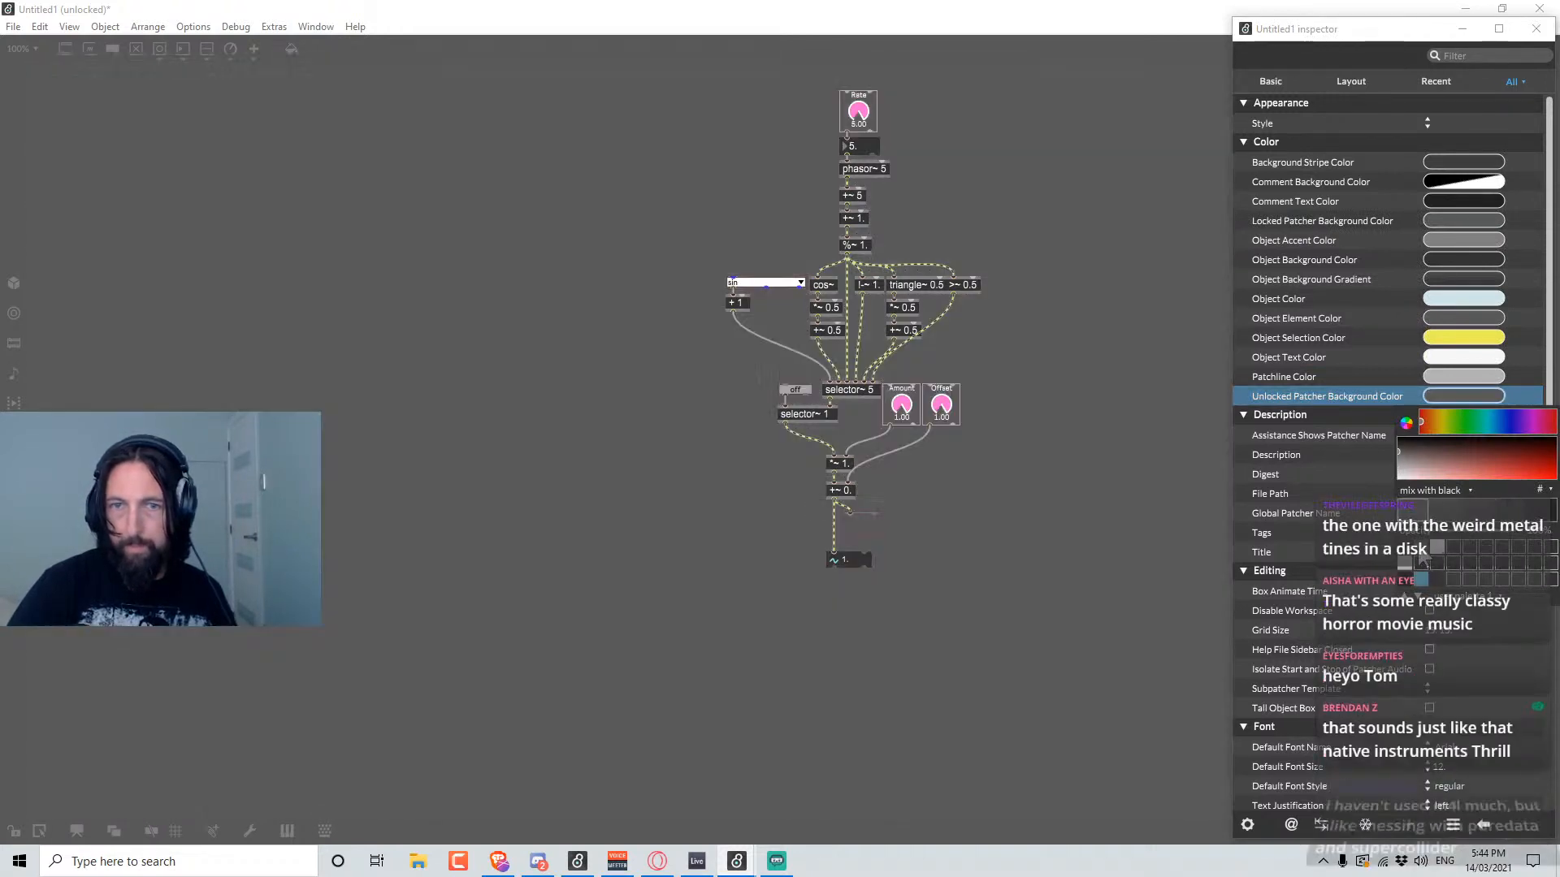
click(1144, 372)
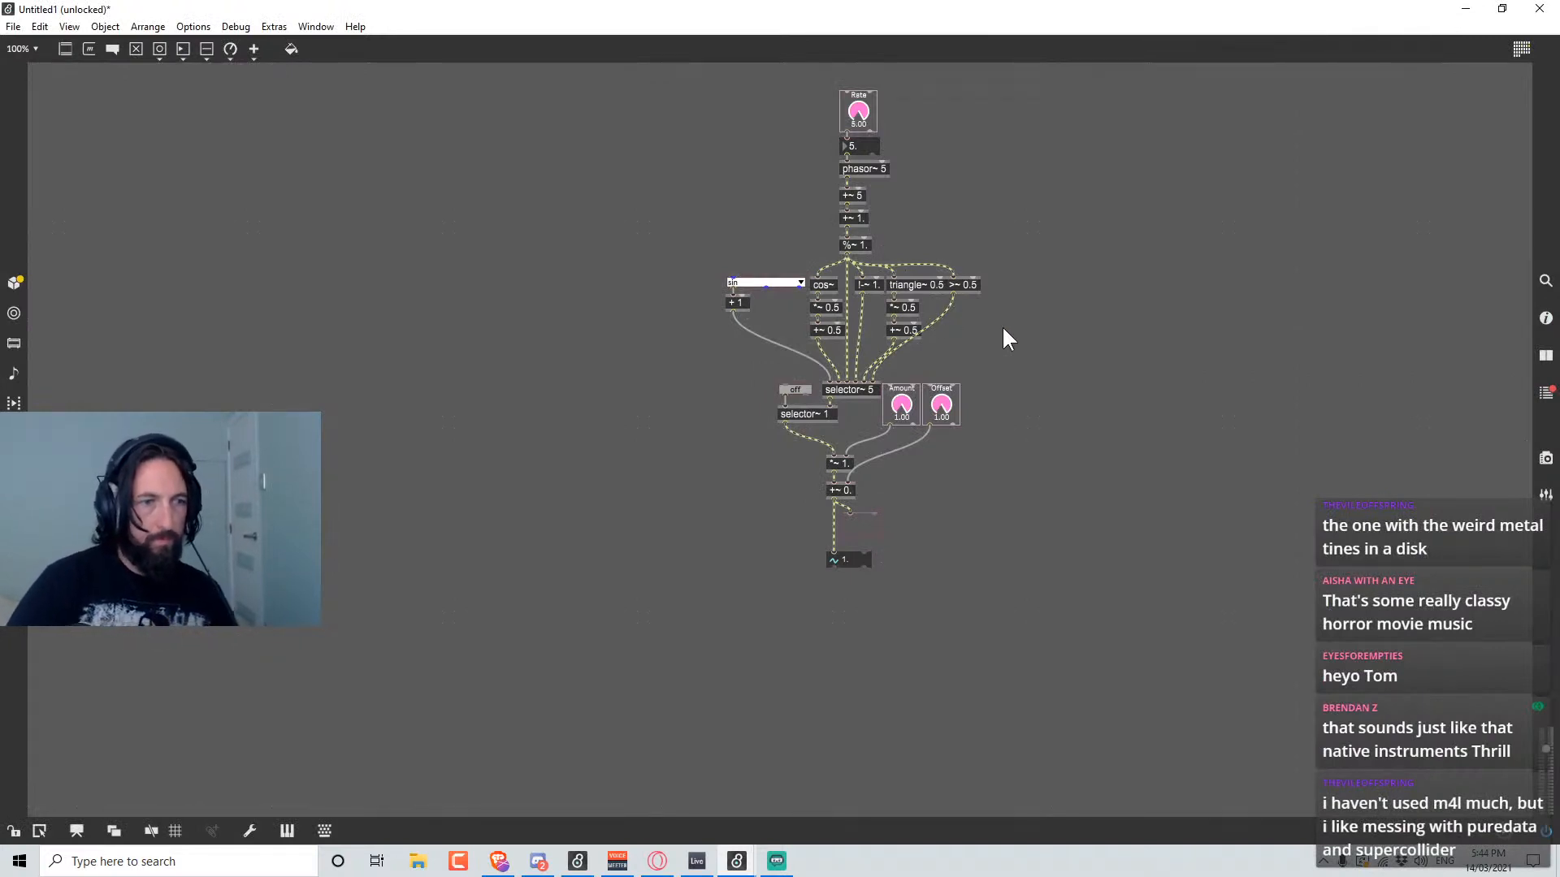
Preview the new patcher in locked mode and in its presentation layout.
key(ctrl+e)
key(ctrl+e)
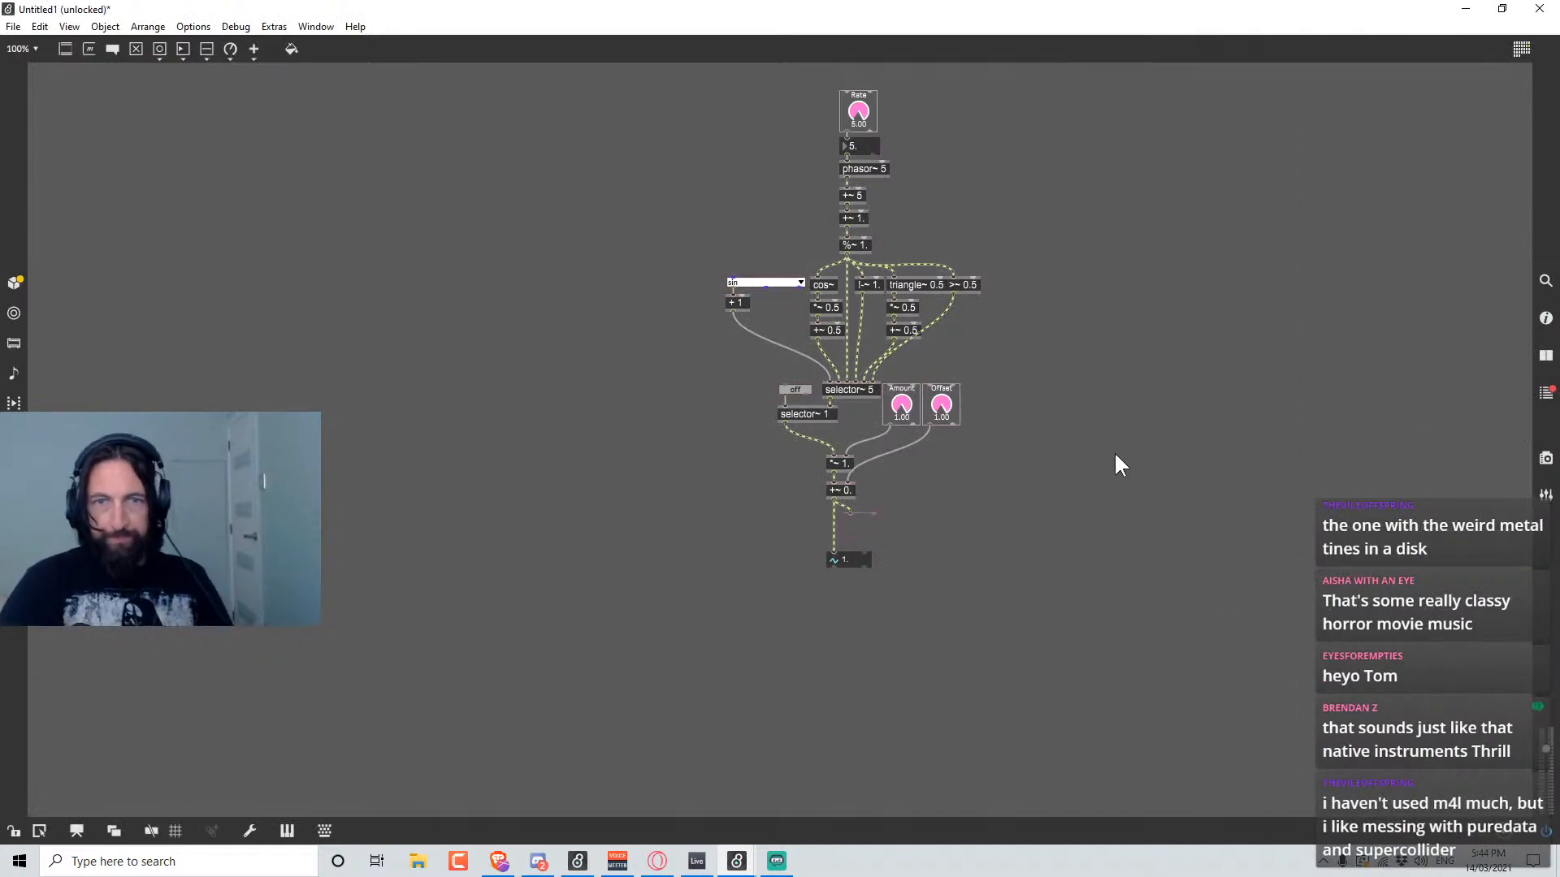
key(ctrl+alt+e)
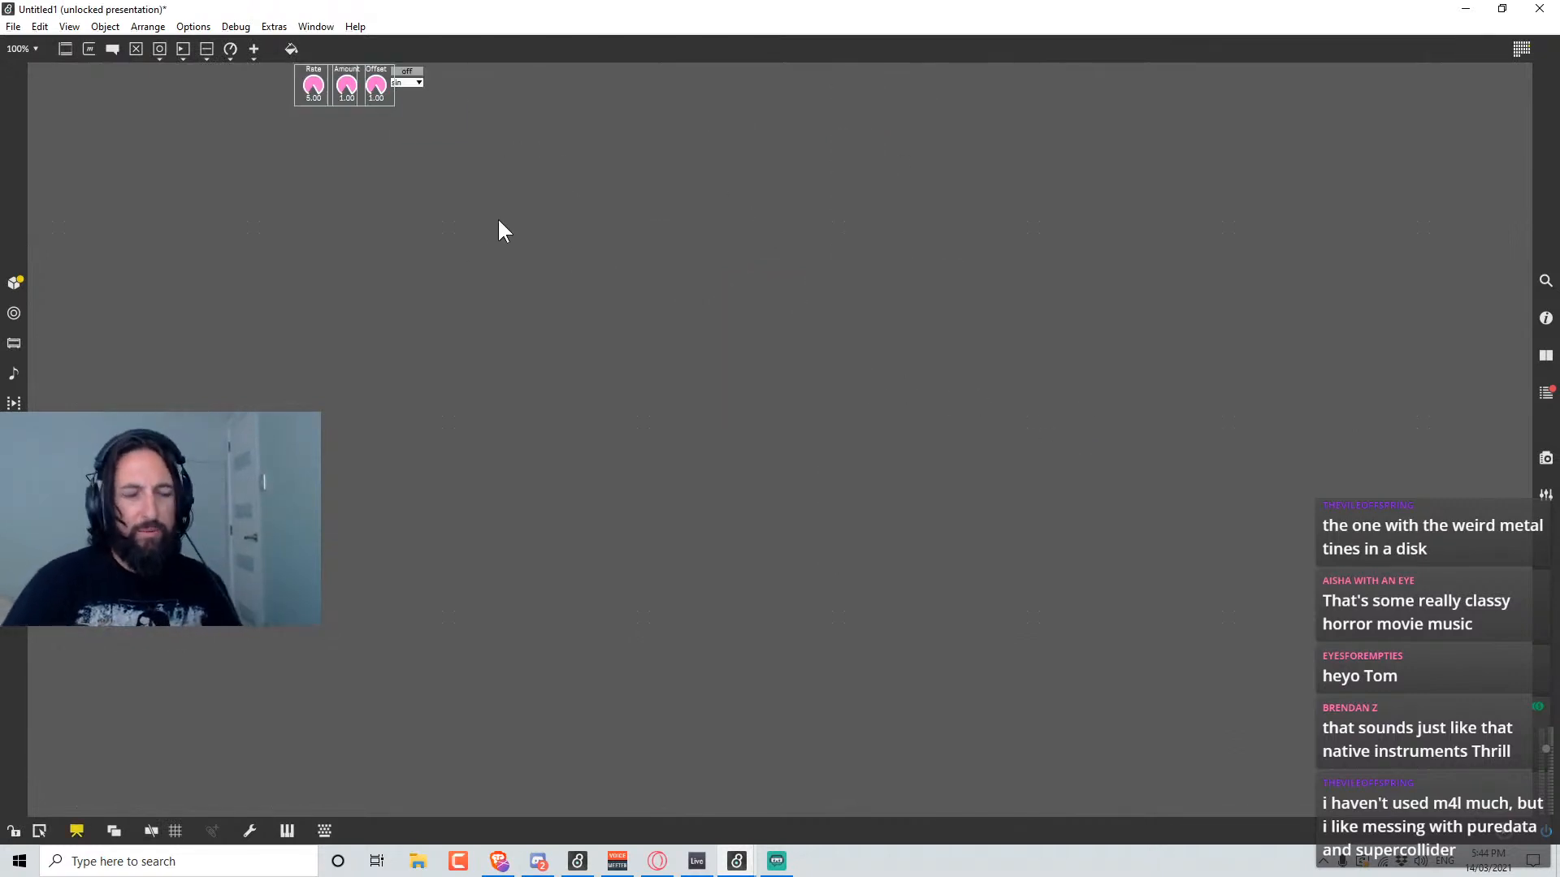
key(ctrl+alt+e)
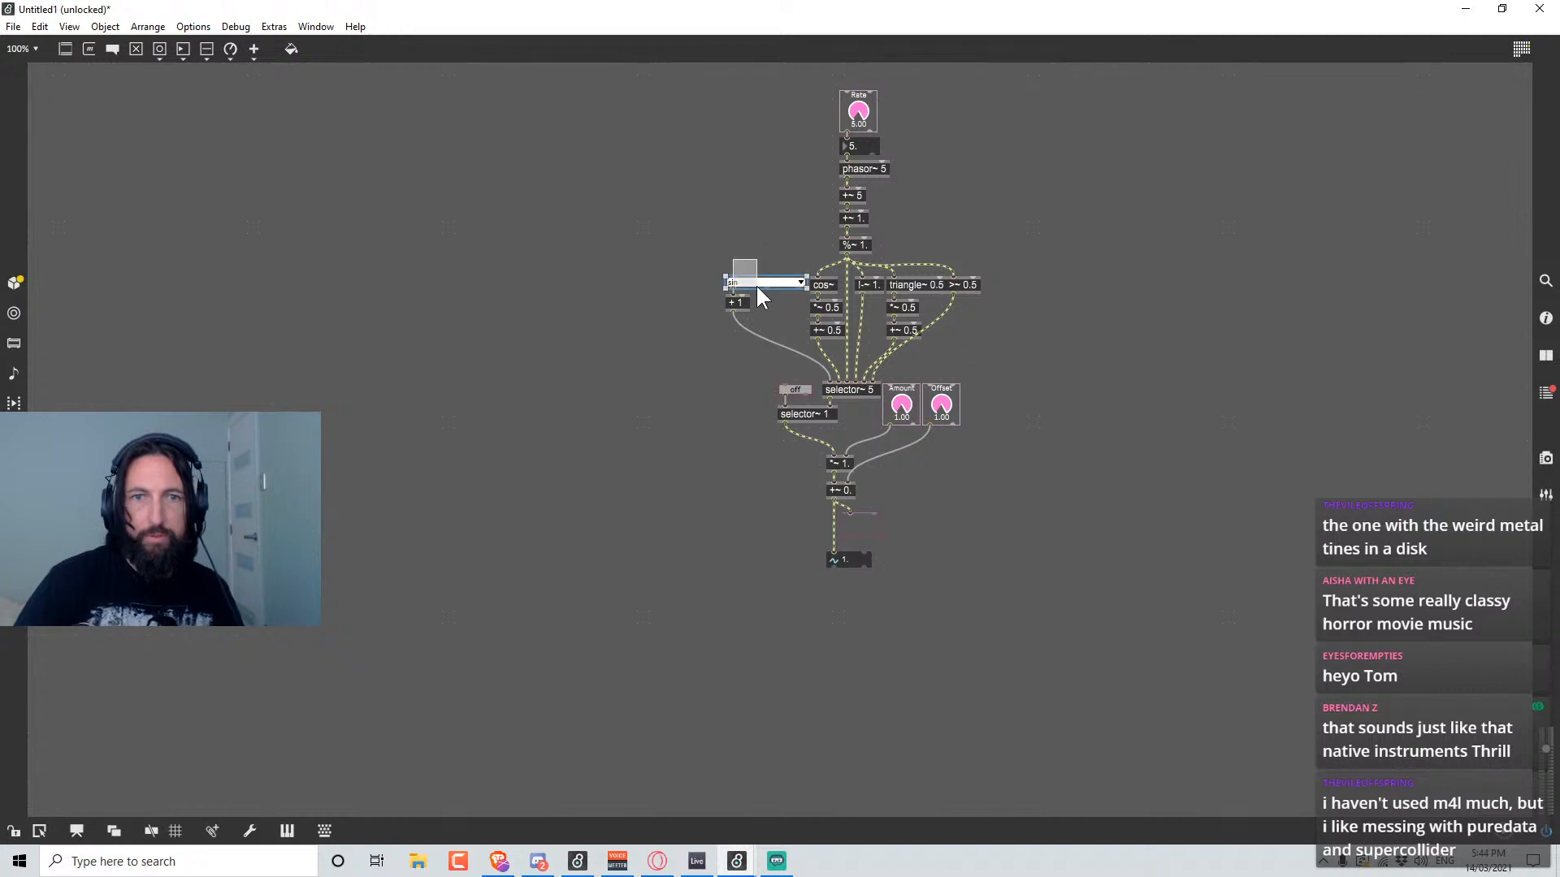
Show the inspector and add a live.tab object in the empty area beside the waveform menu.
click(1546, 318)
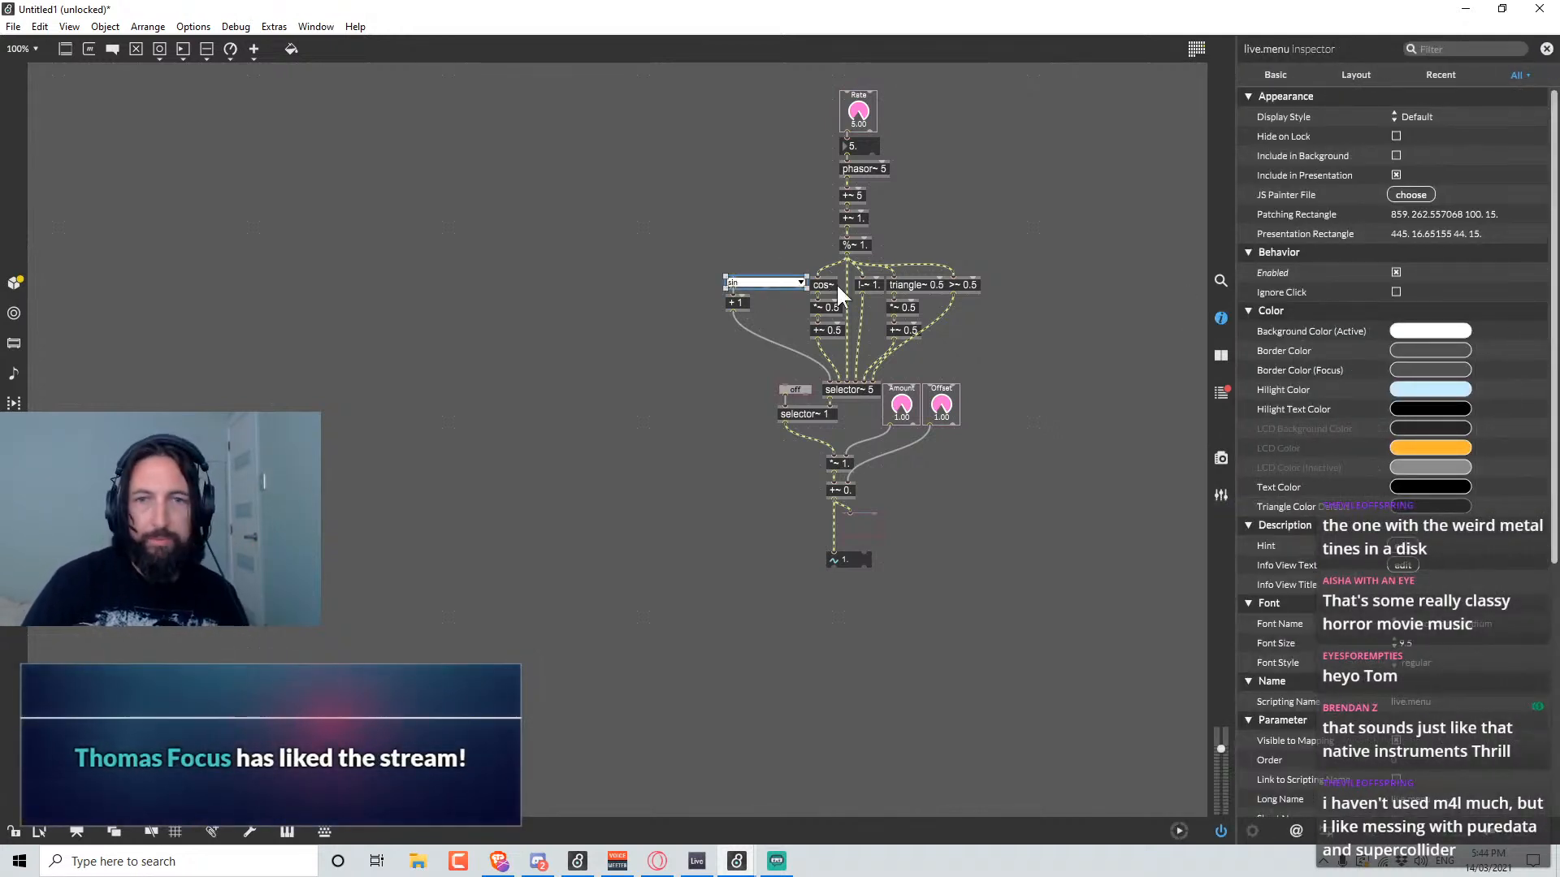
click(576, 246)
text(nlive.tab)
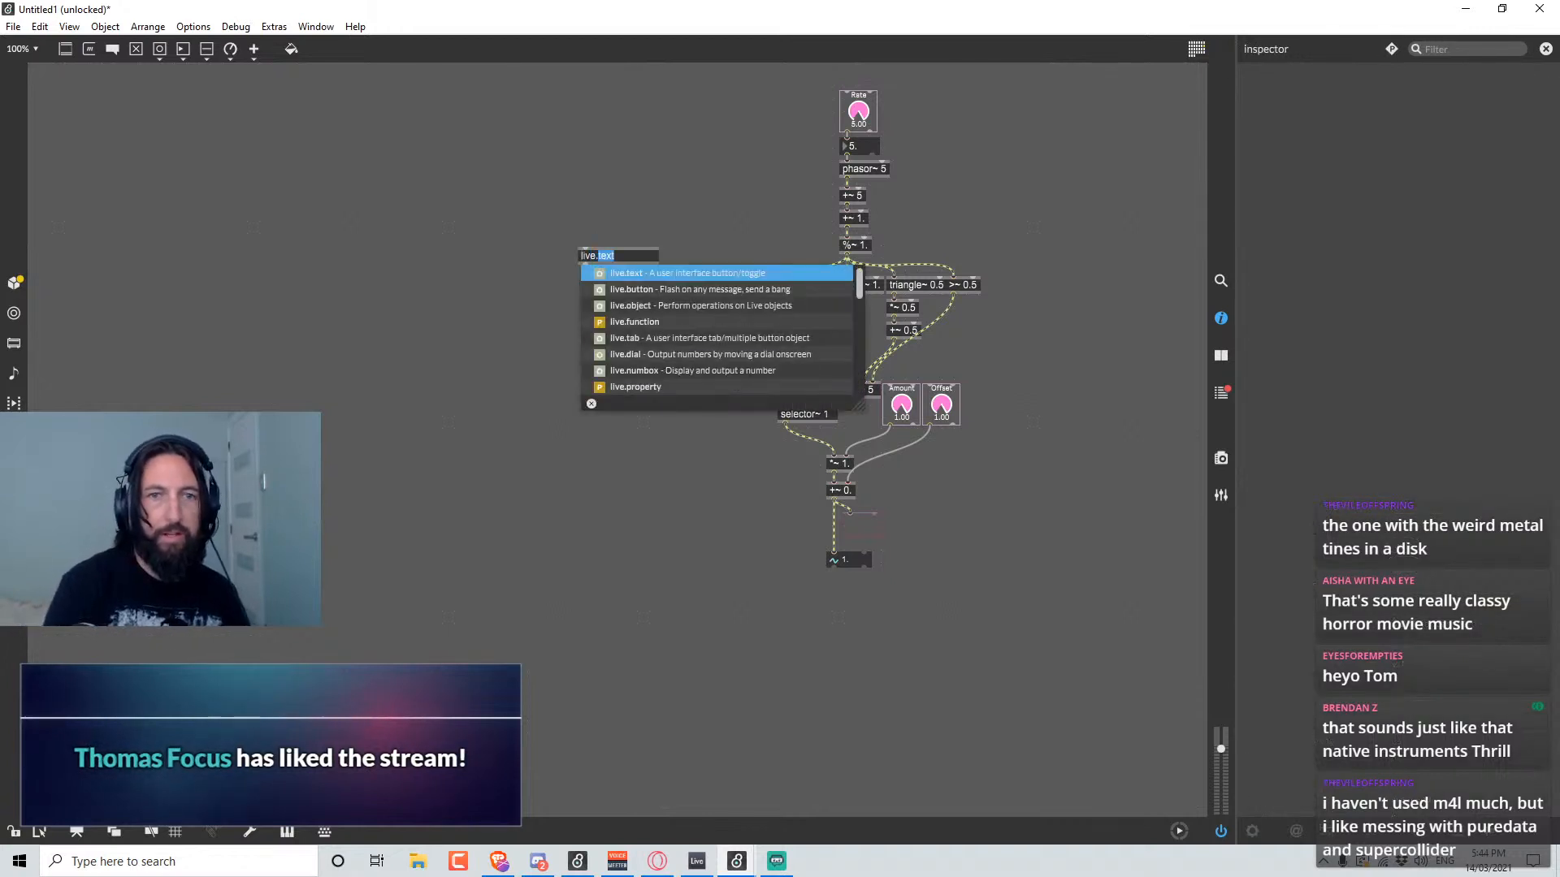
key(Return)
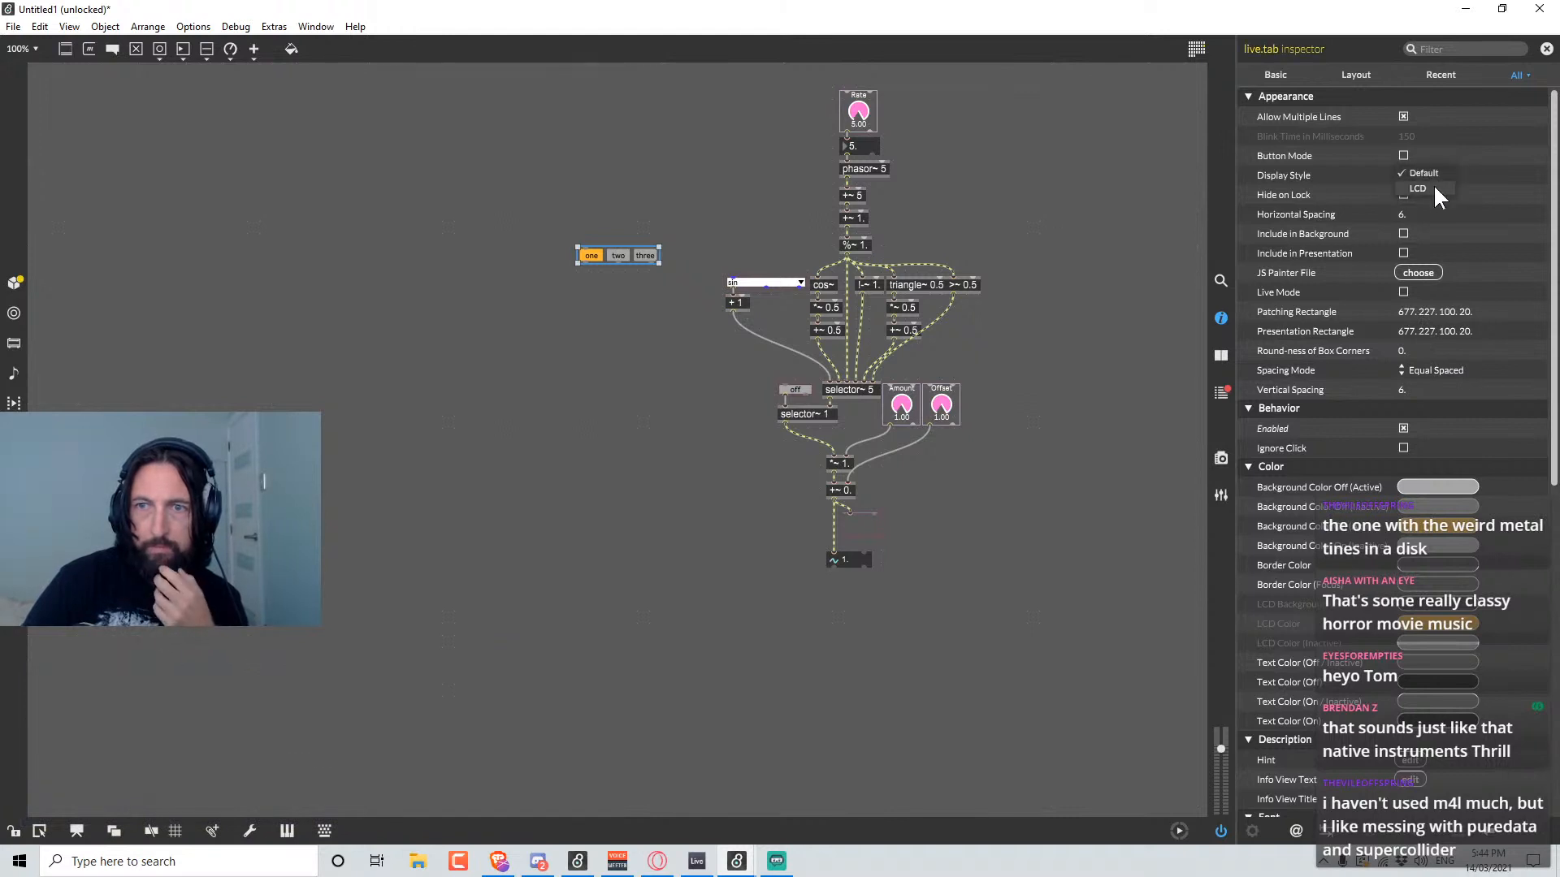
Examine the live.tab object's display style, button mode and colour settings in the inspector.
click(1418, 188)
click(1423, 158)
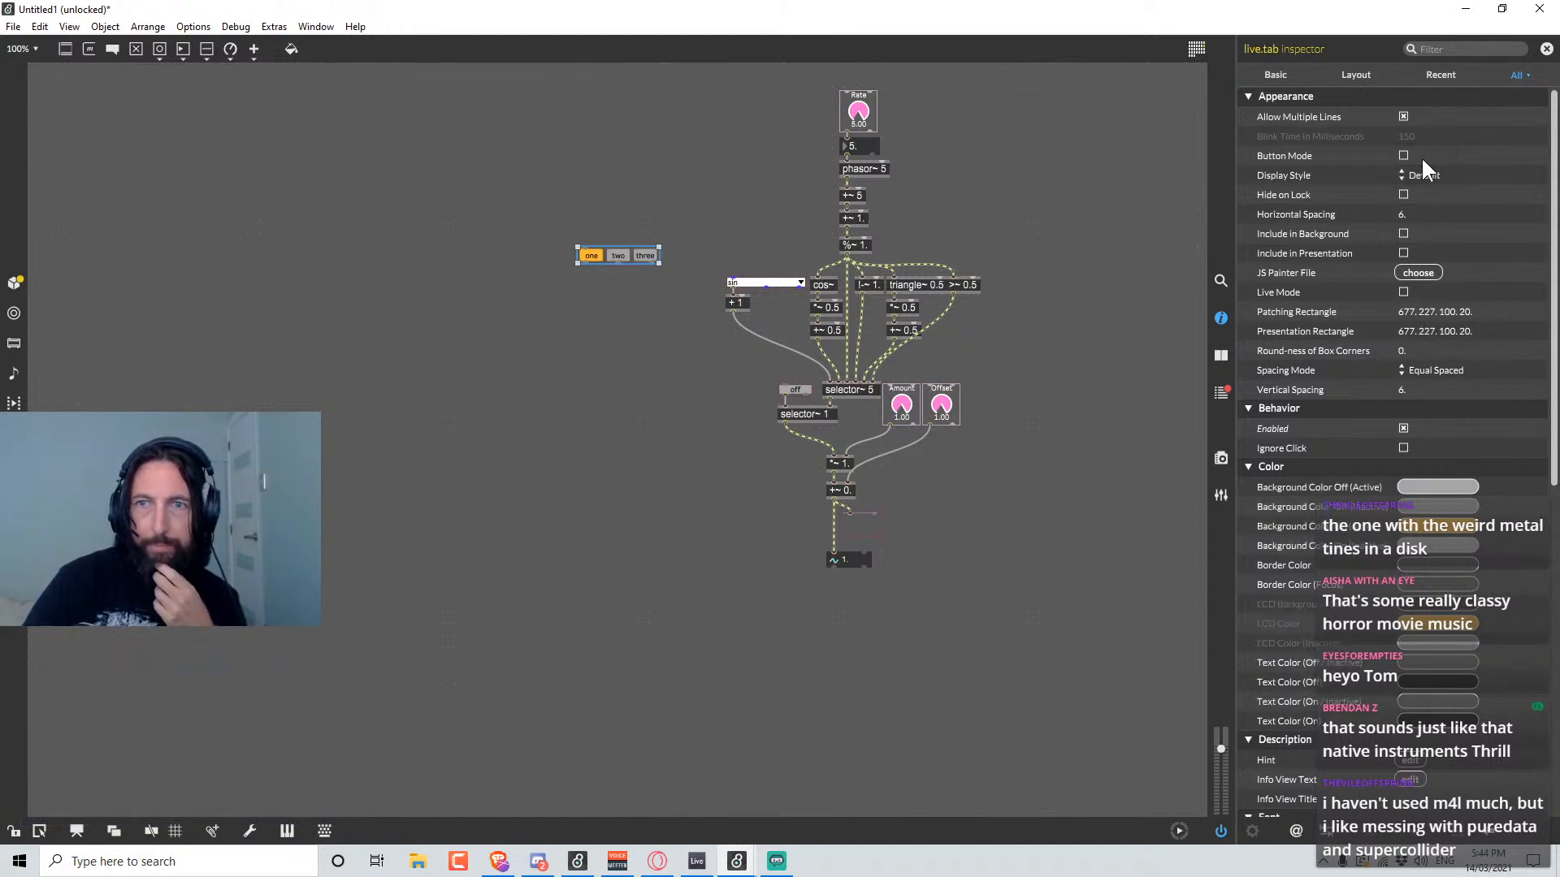
scroll(1418, 483, down, 5)
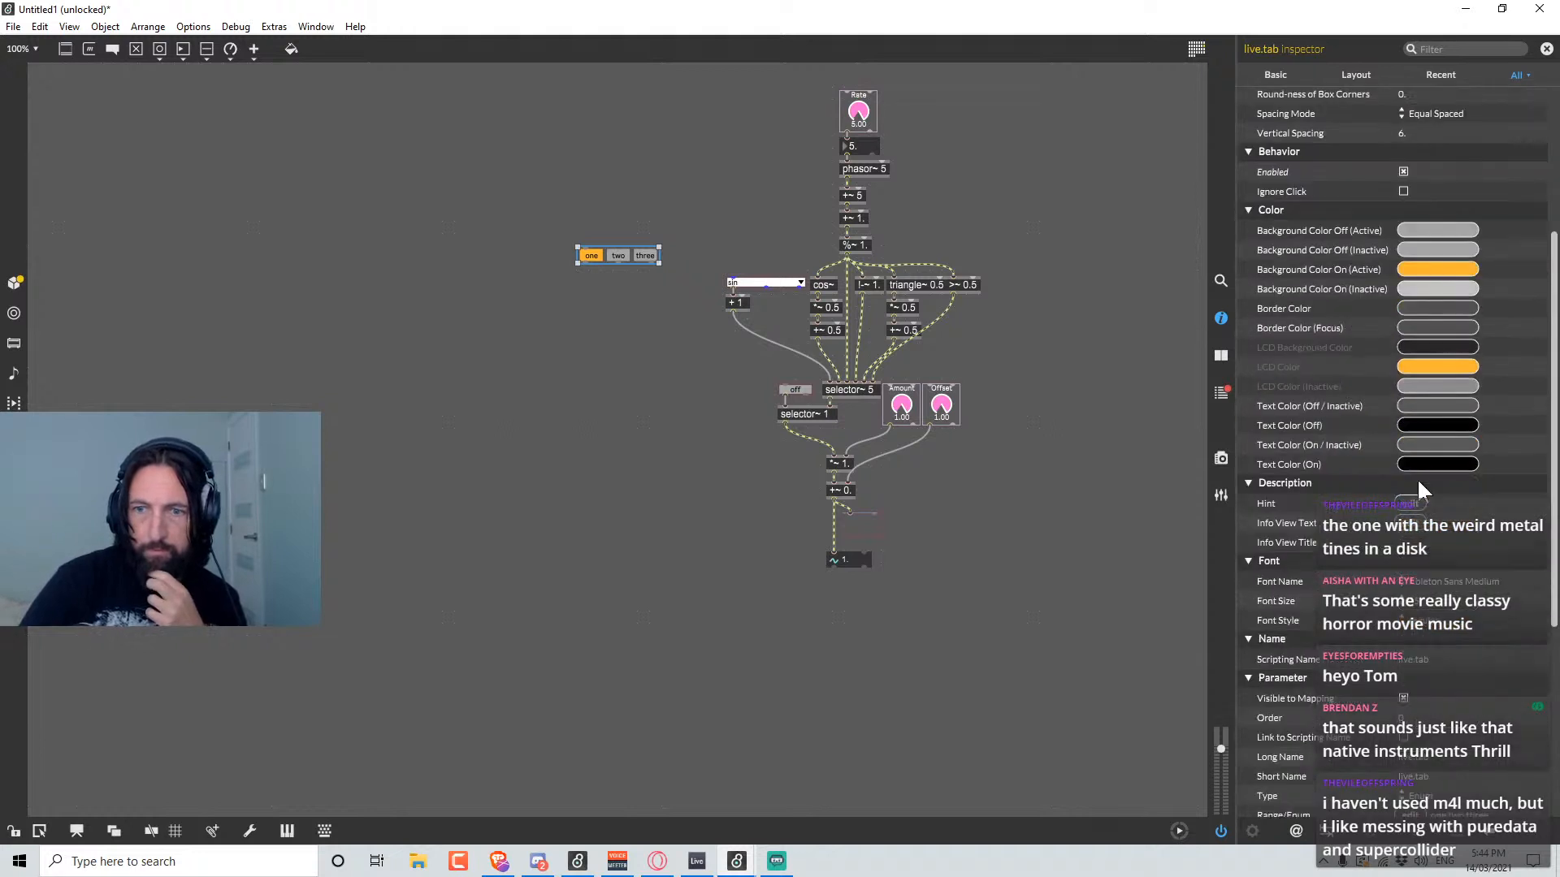
scroll(1421, 486, up, 5)
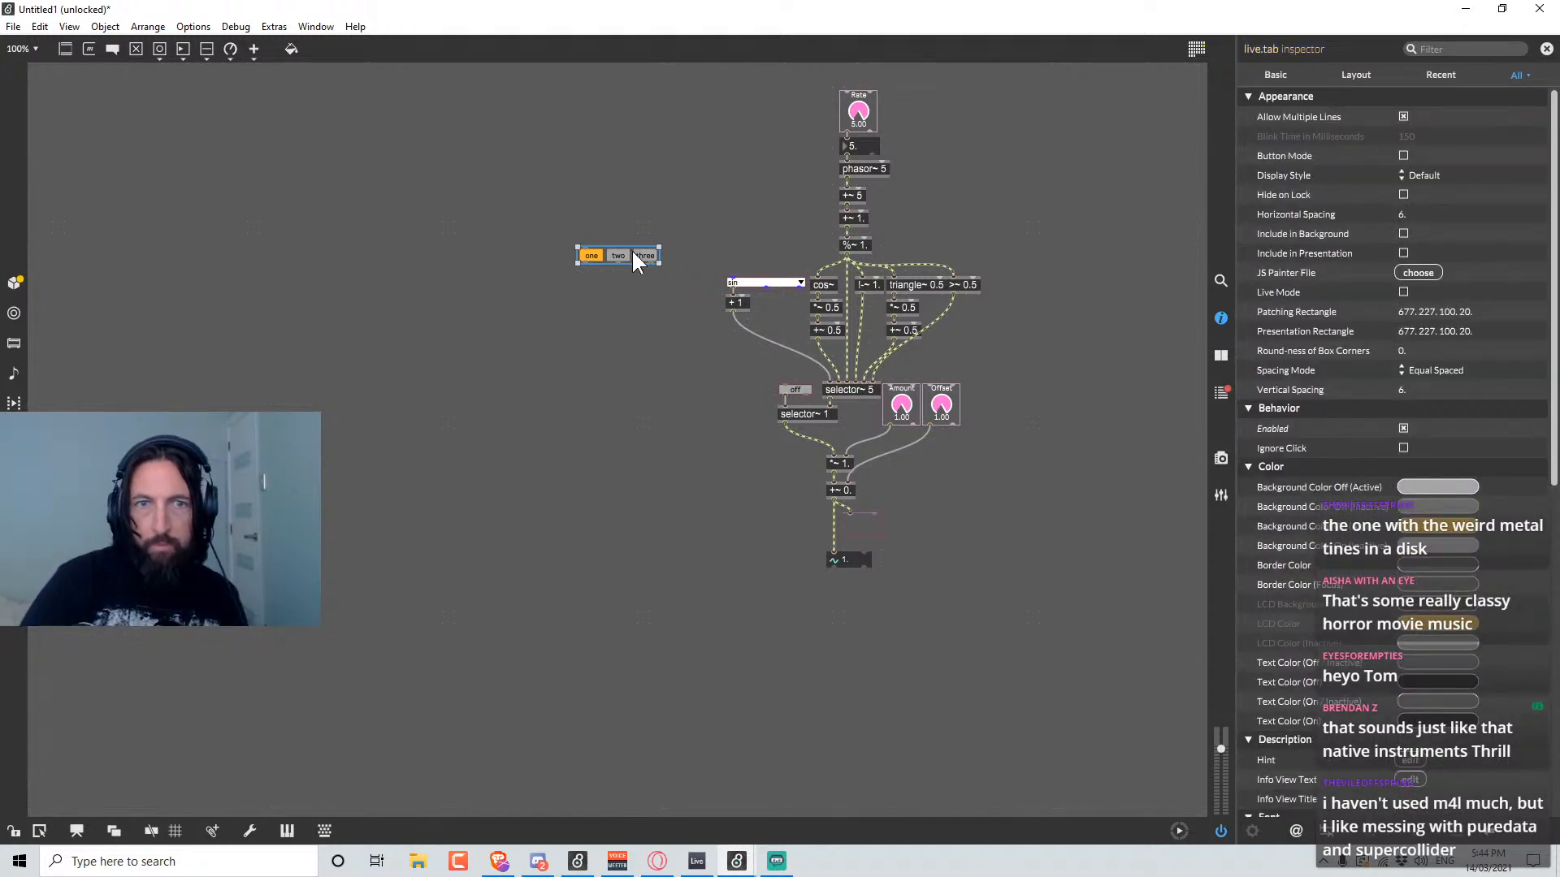
Check the waveform menu's entries and set the live.tab's Range/Enum to "sin up down tri sqr".
click(784, 283)
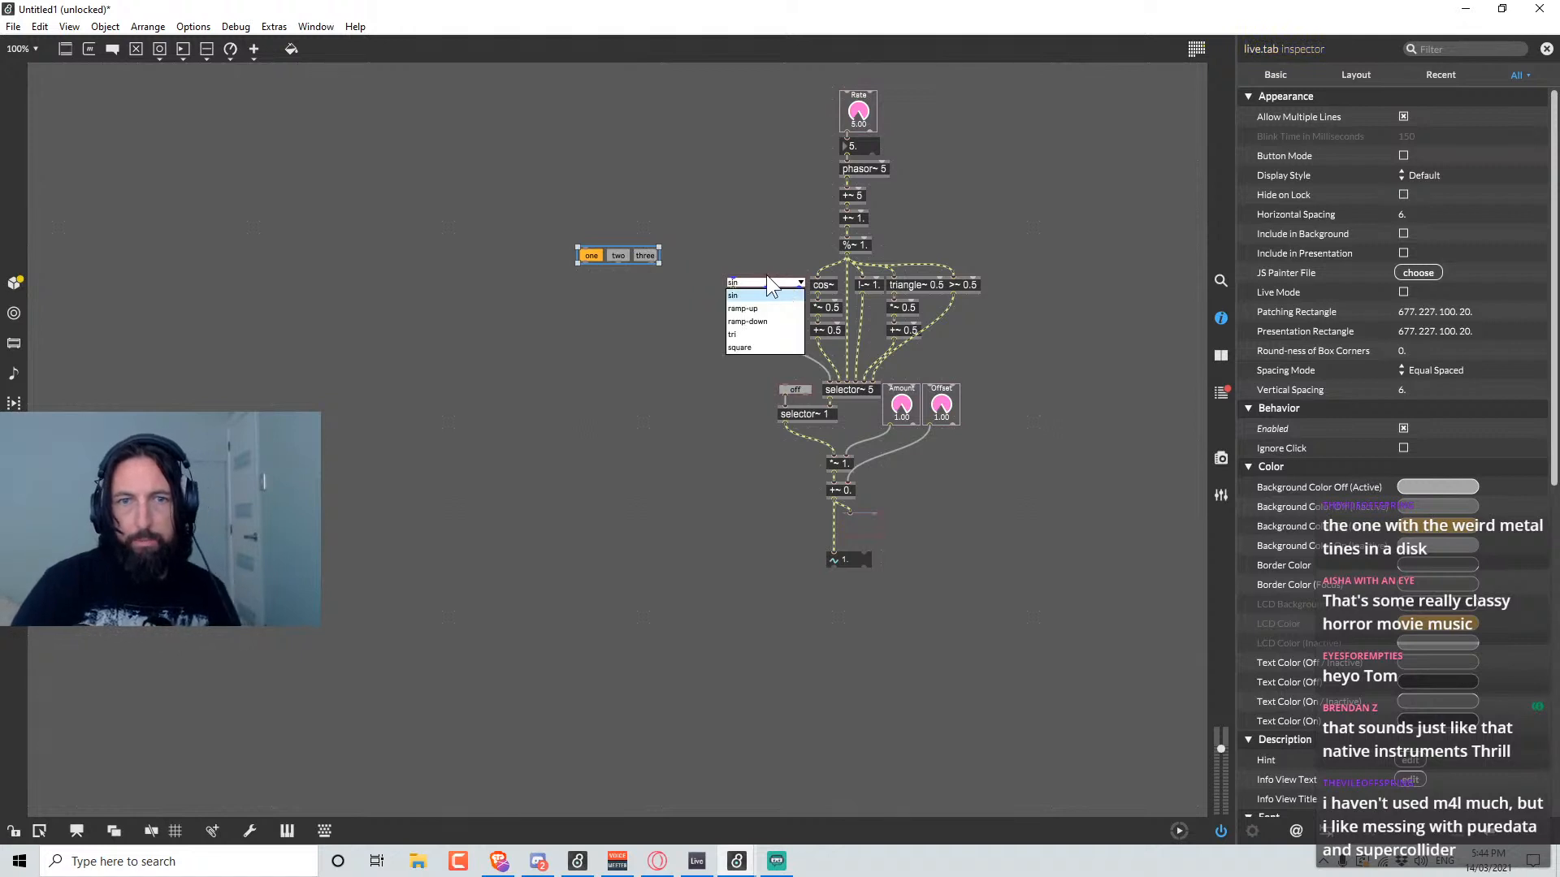
click(660, 398)
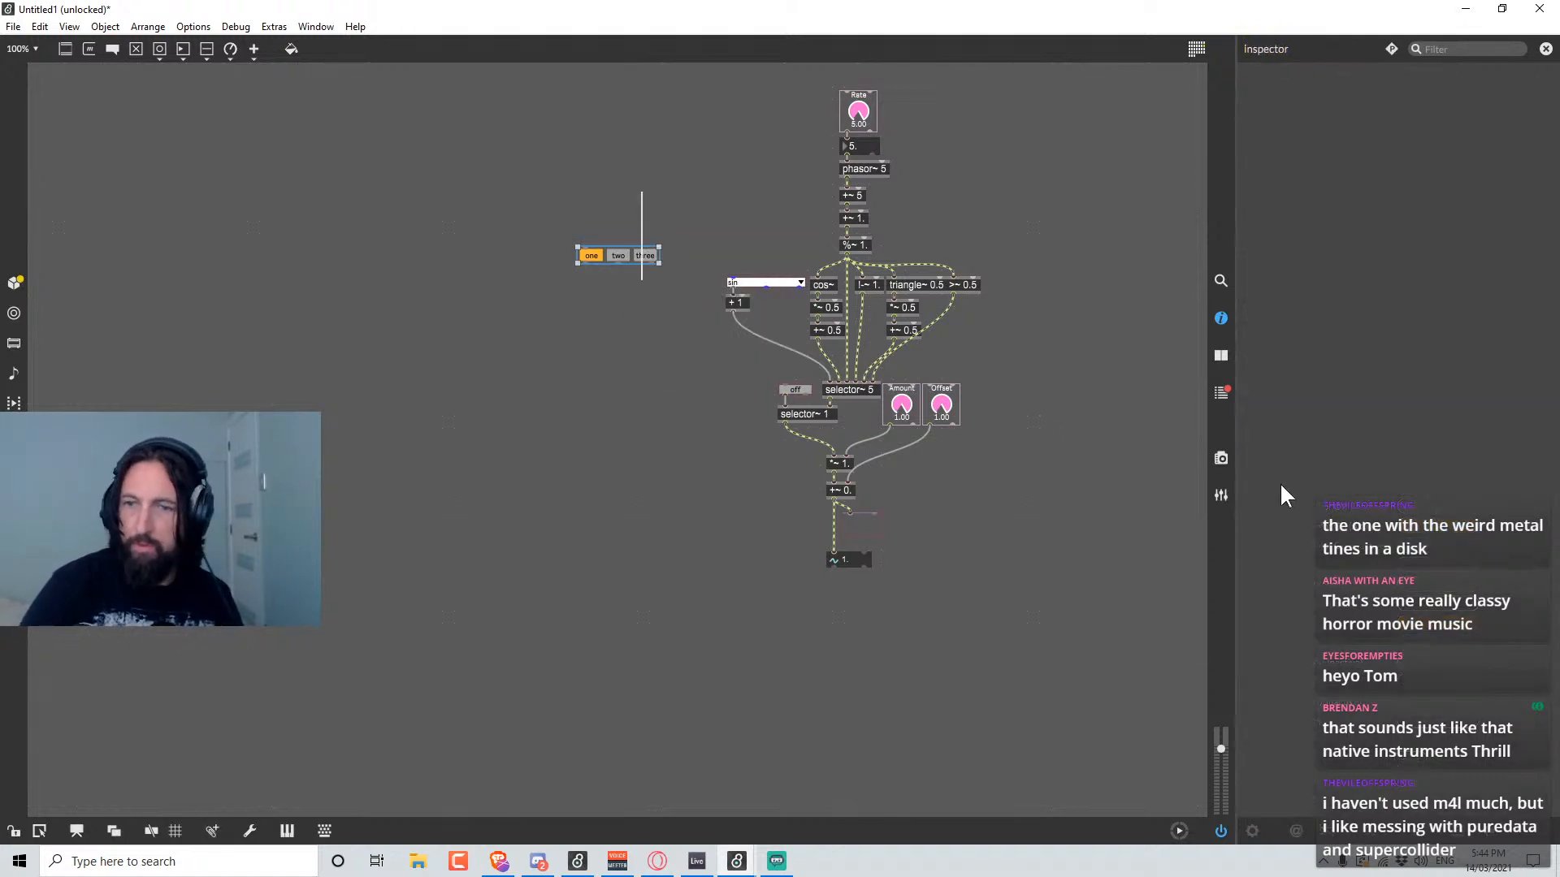
scroll(1428, 651, down, 5)
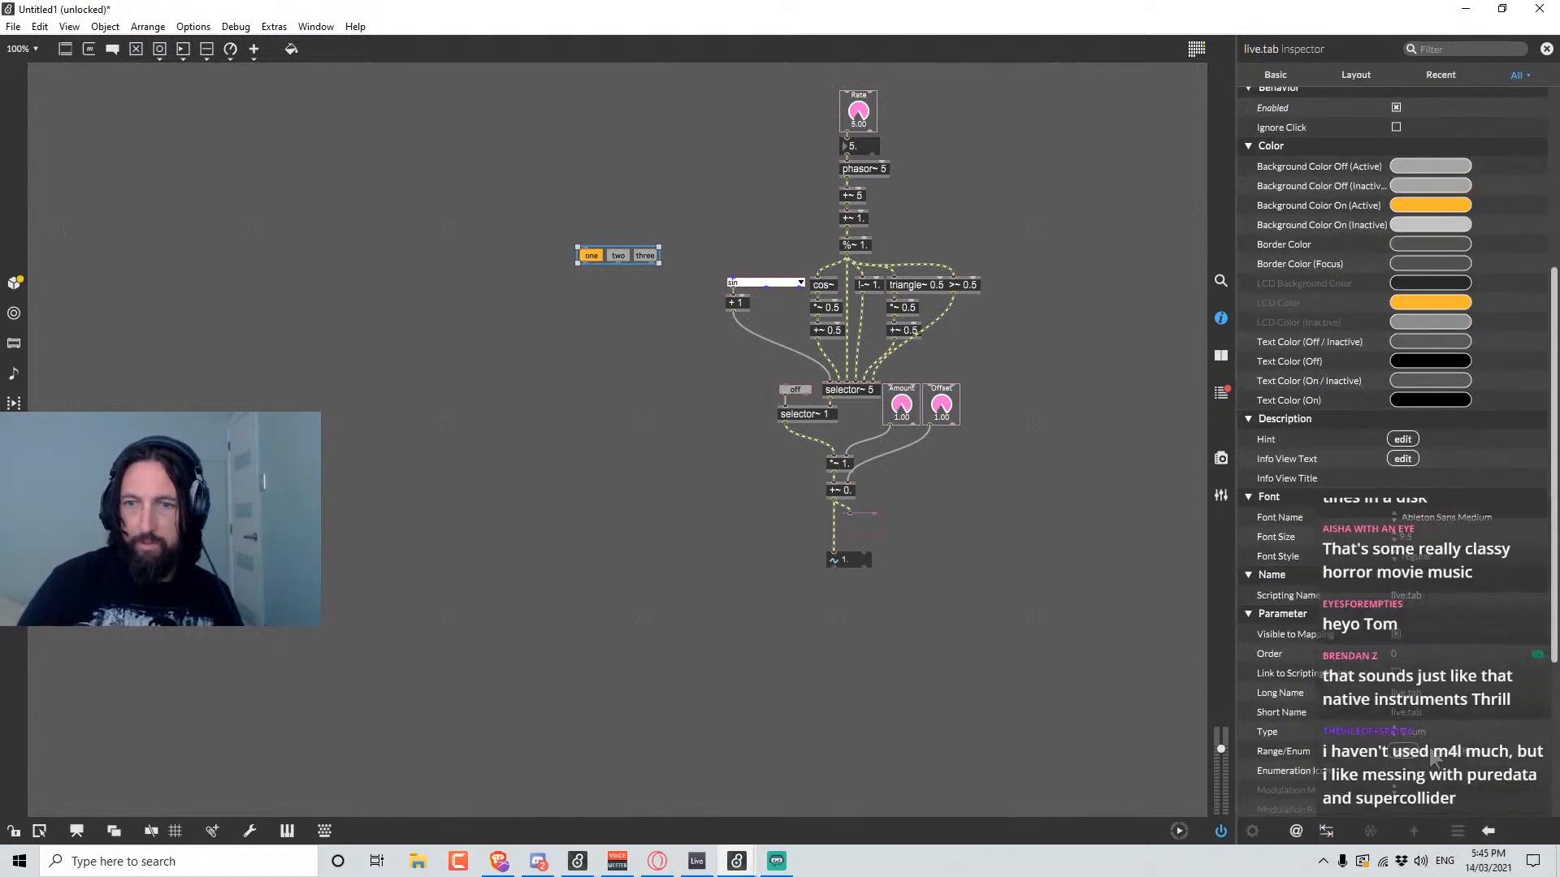
click(1411, 754)
drag(1330, 160, 1126, 139)
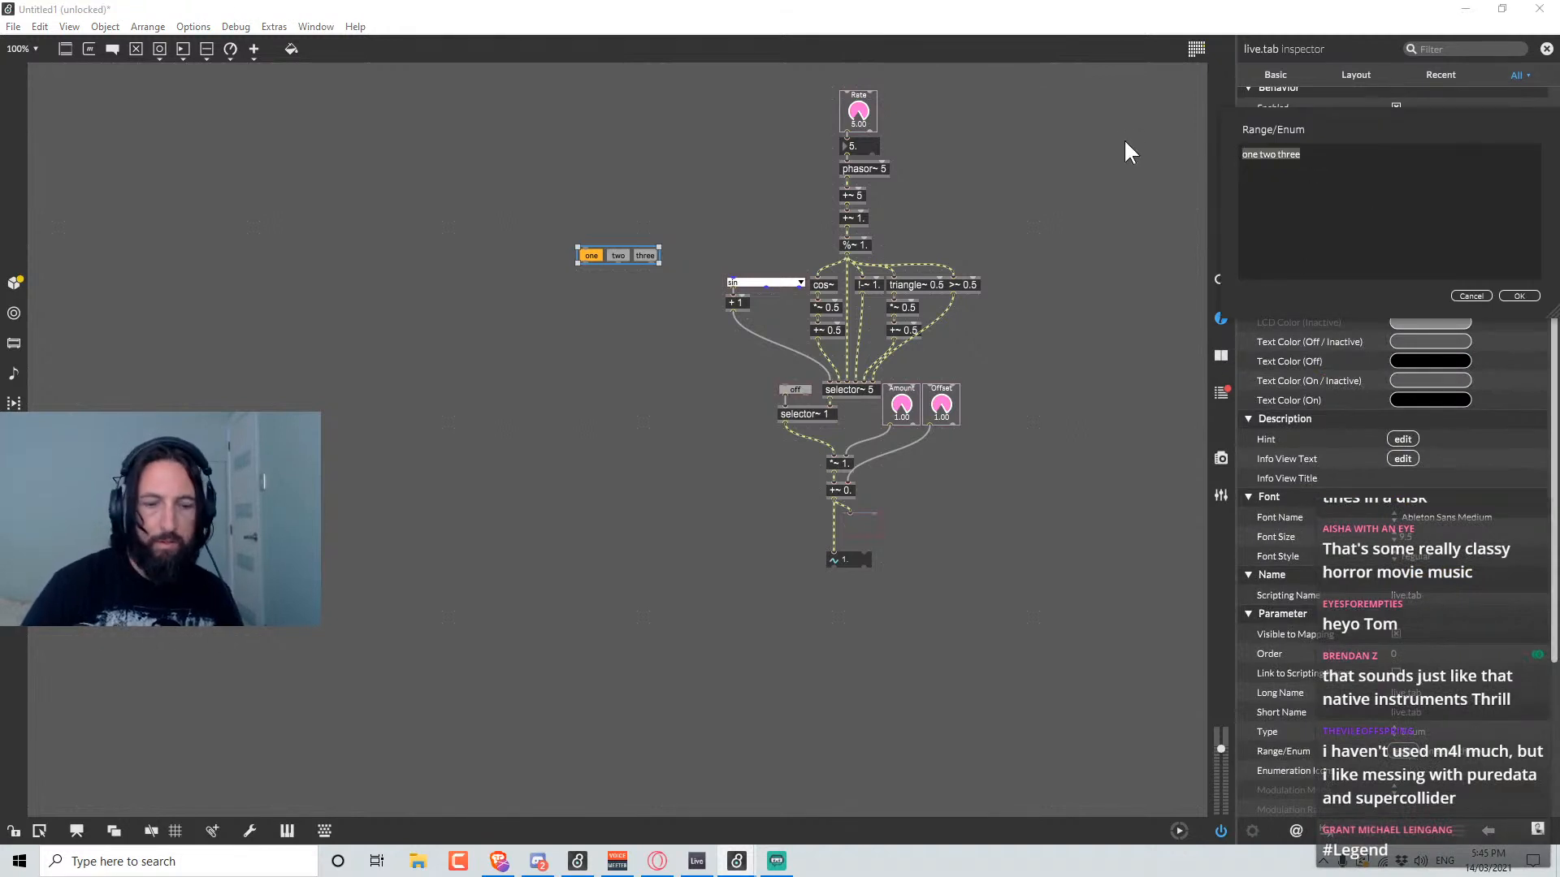
text(sin)
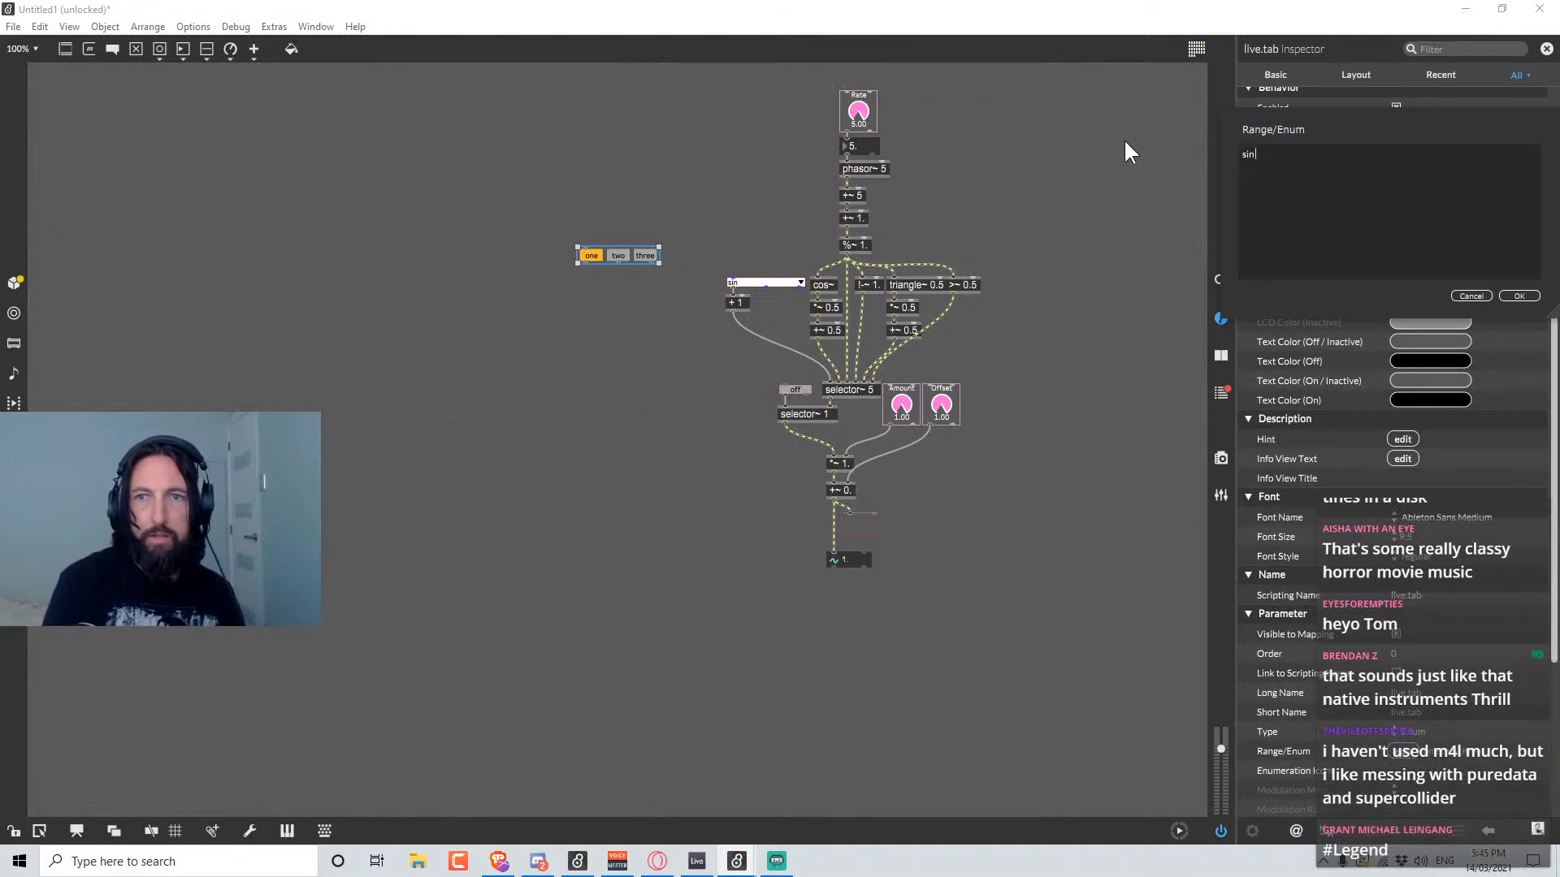
text( up down tri sqr)
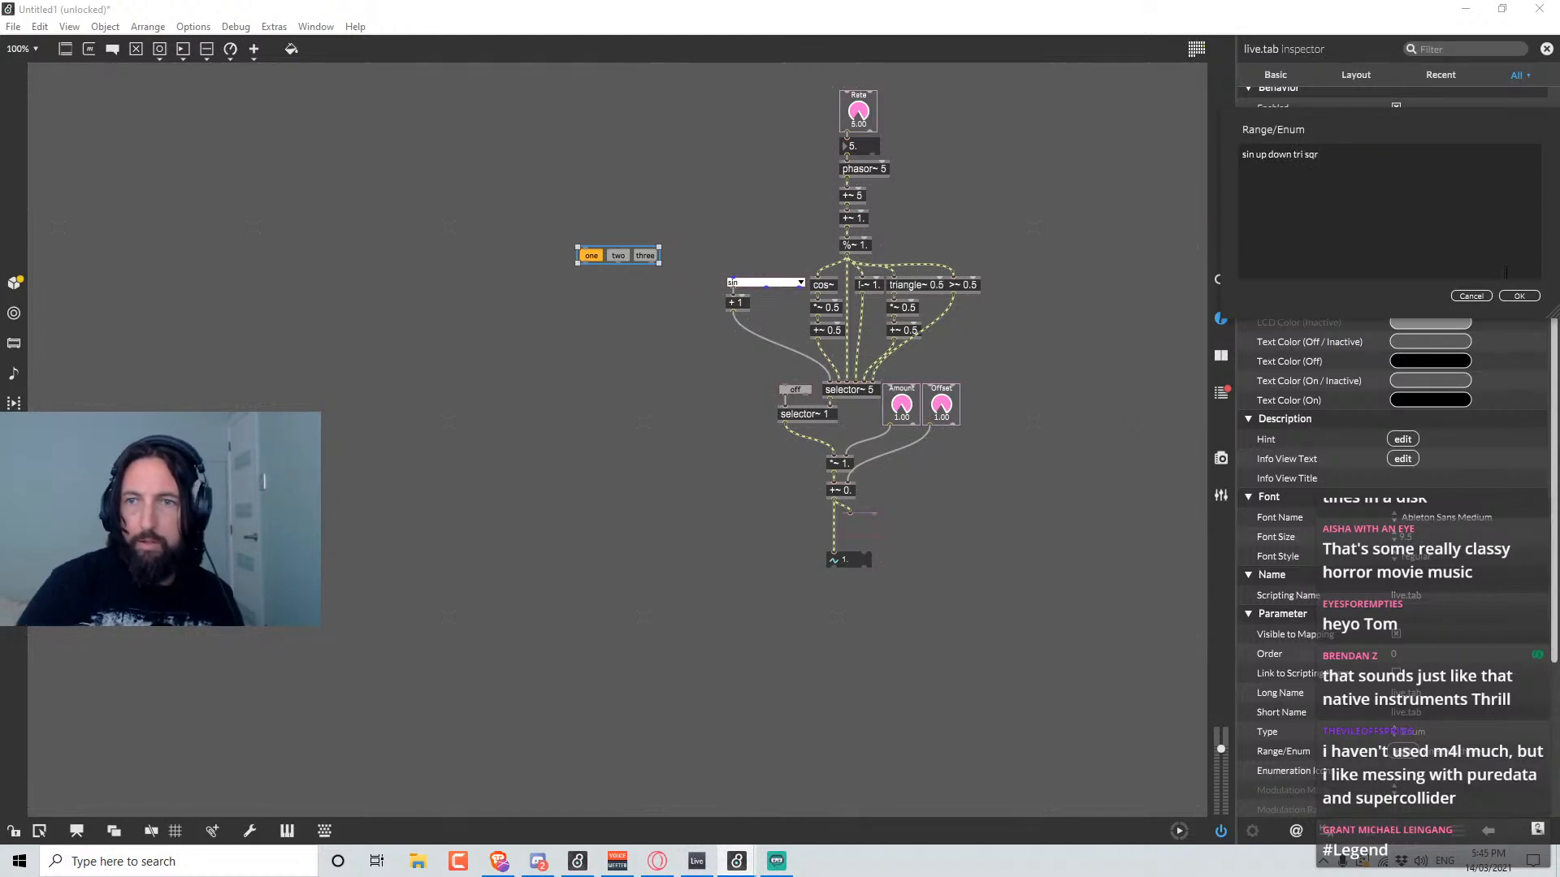
click(1518, 296)
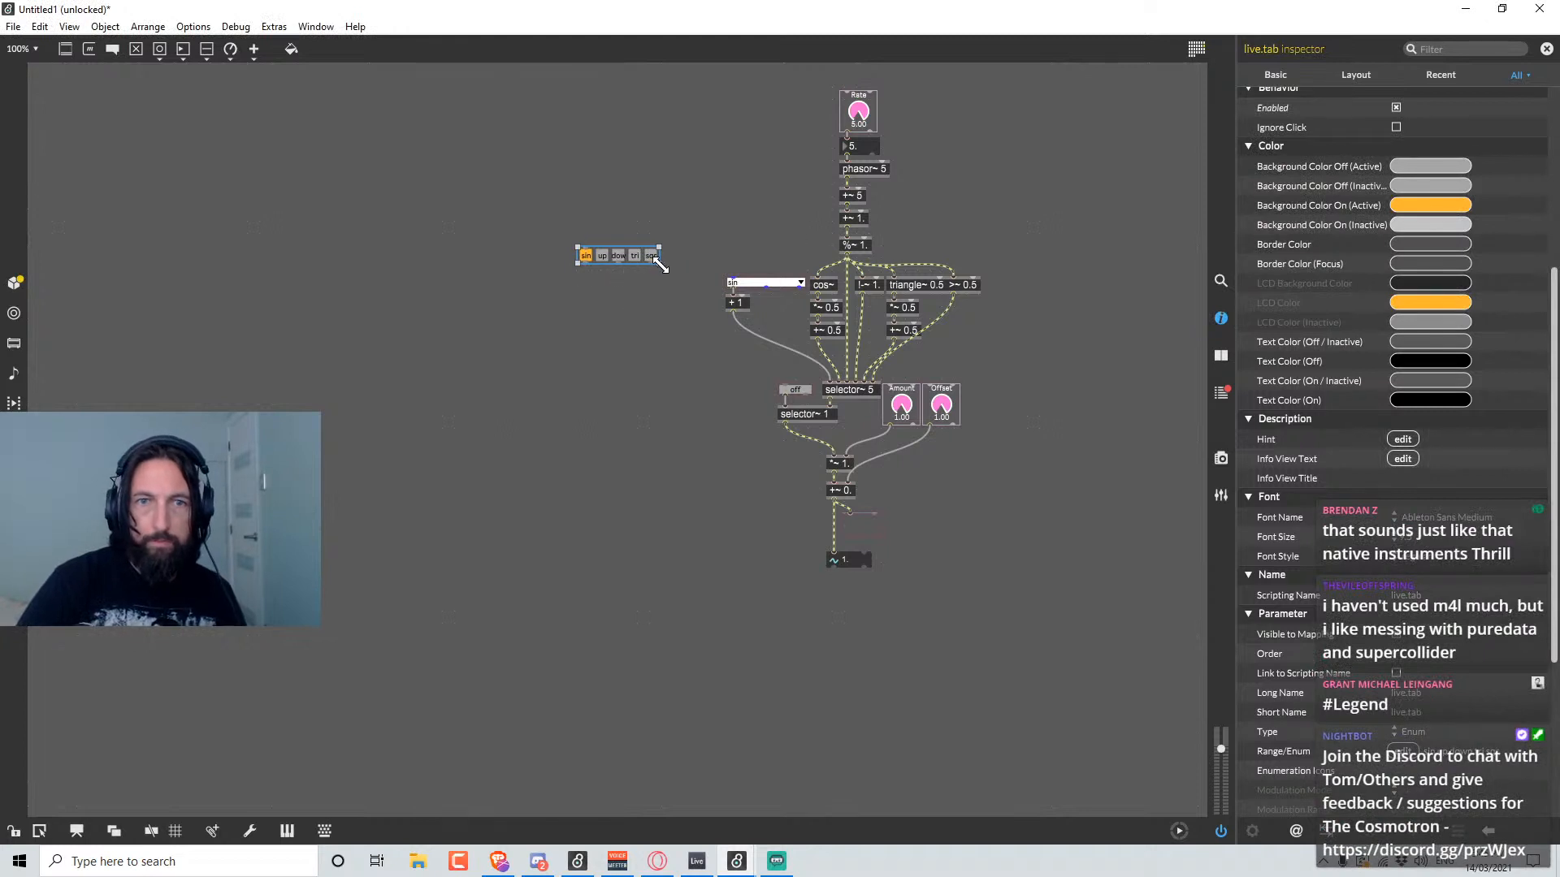
Reshape the live.tab into a two-column block of buttons above the waveform menu and connect its output to the menu.
drag(657, 258, 639, 290)
drag(636, 264, 733, 278)
Lock the patcher and test the up, sin, down, tri and sqr tabs against the waveform menu.
key(ctrl+e)
click(749, 193)
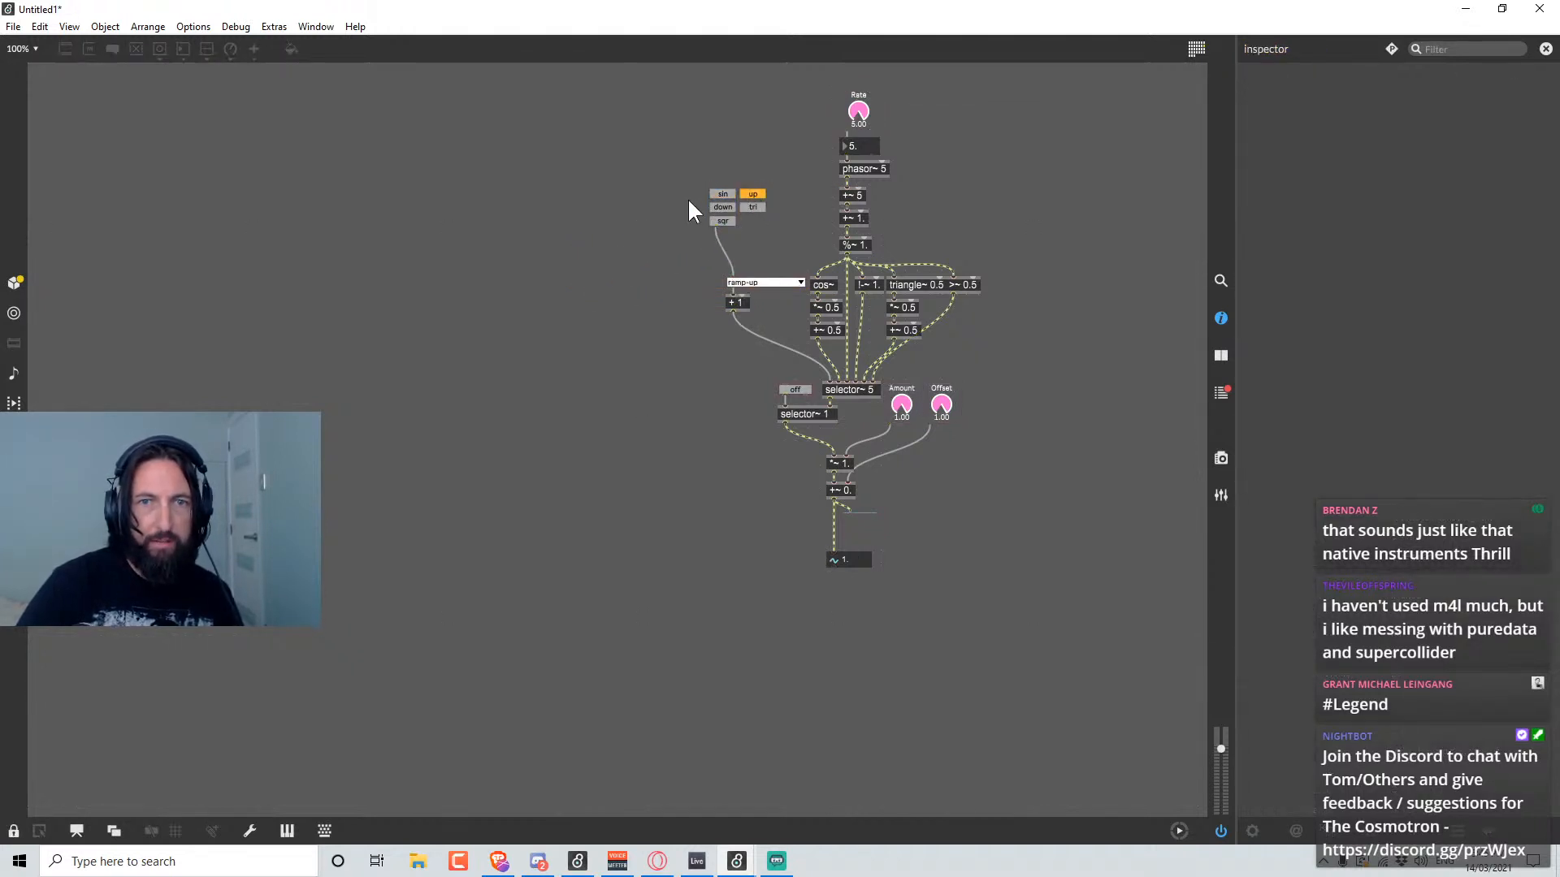
click(722, 195)
click(723, 207)
click(753, 208)
click(723, 221)
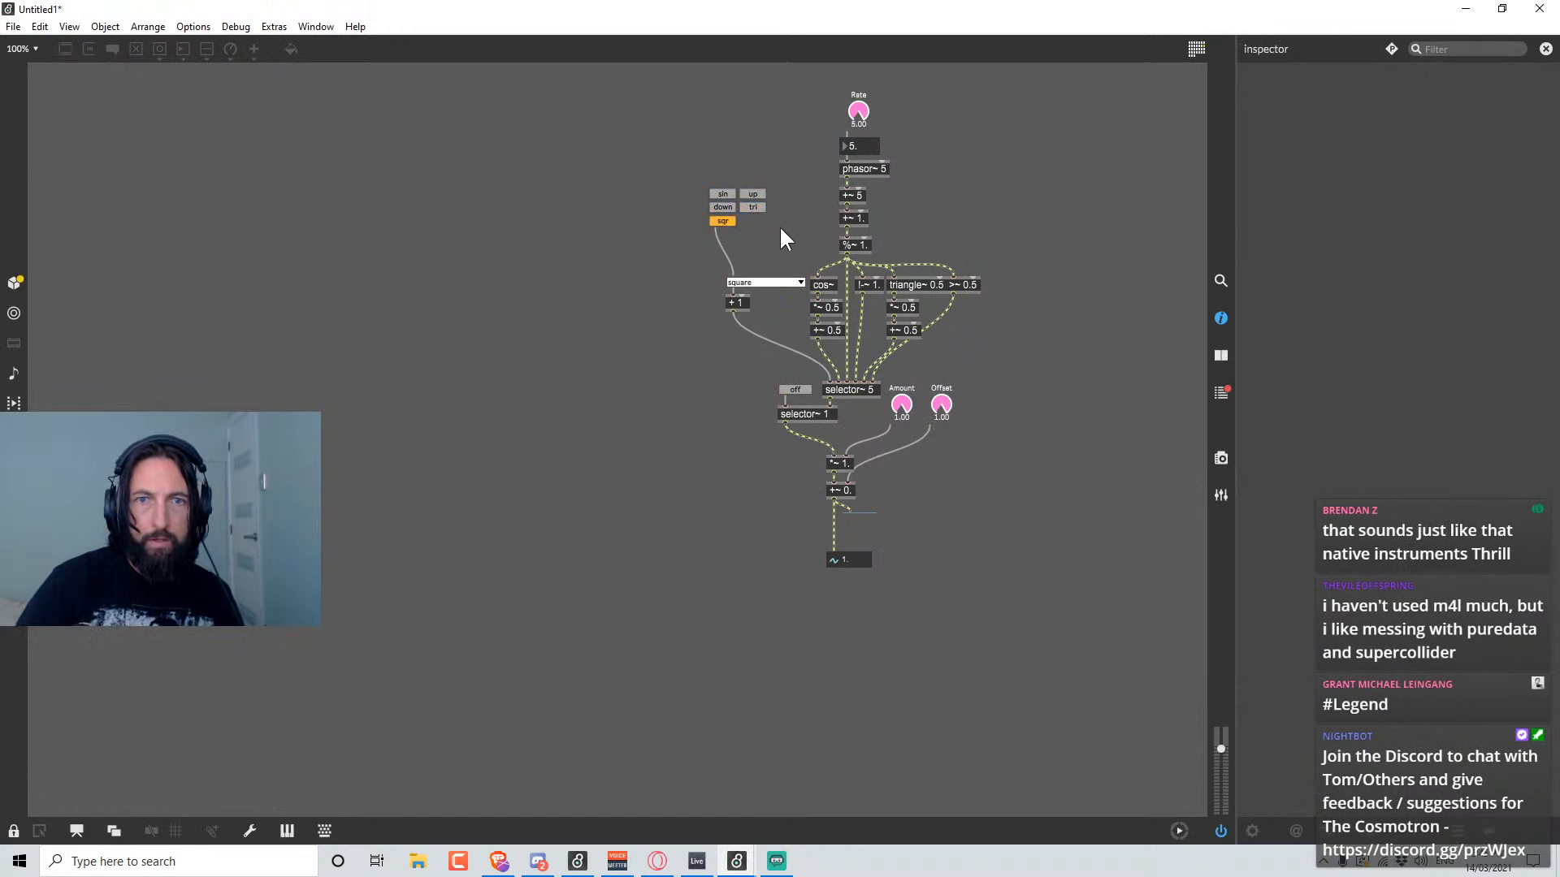
Unlock the patcher, delete the waveform menu and put the live.tab in its place, feeding the + 1 object.
key(ctrl+e)
key(Delete)
drag(716, 228, 748, 271)
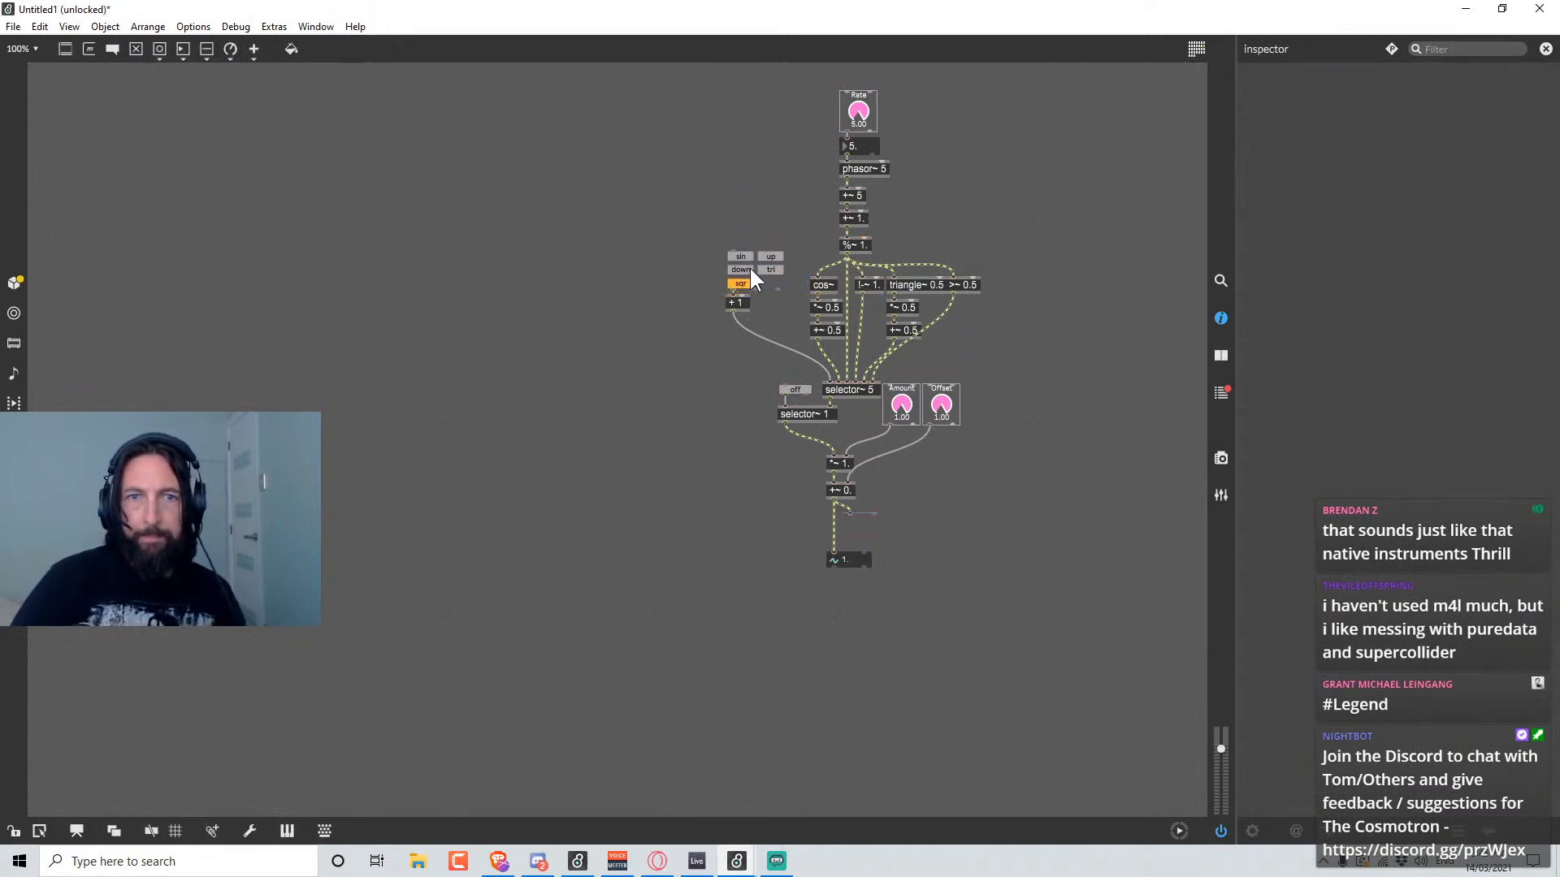
key(ctrl+z)
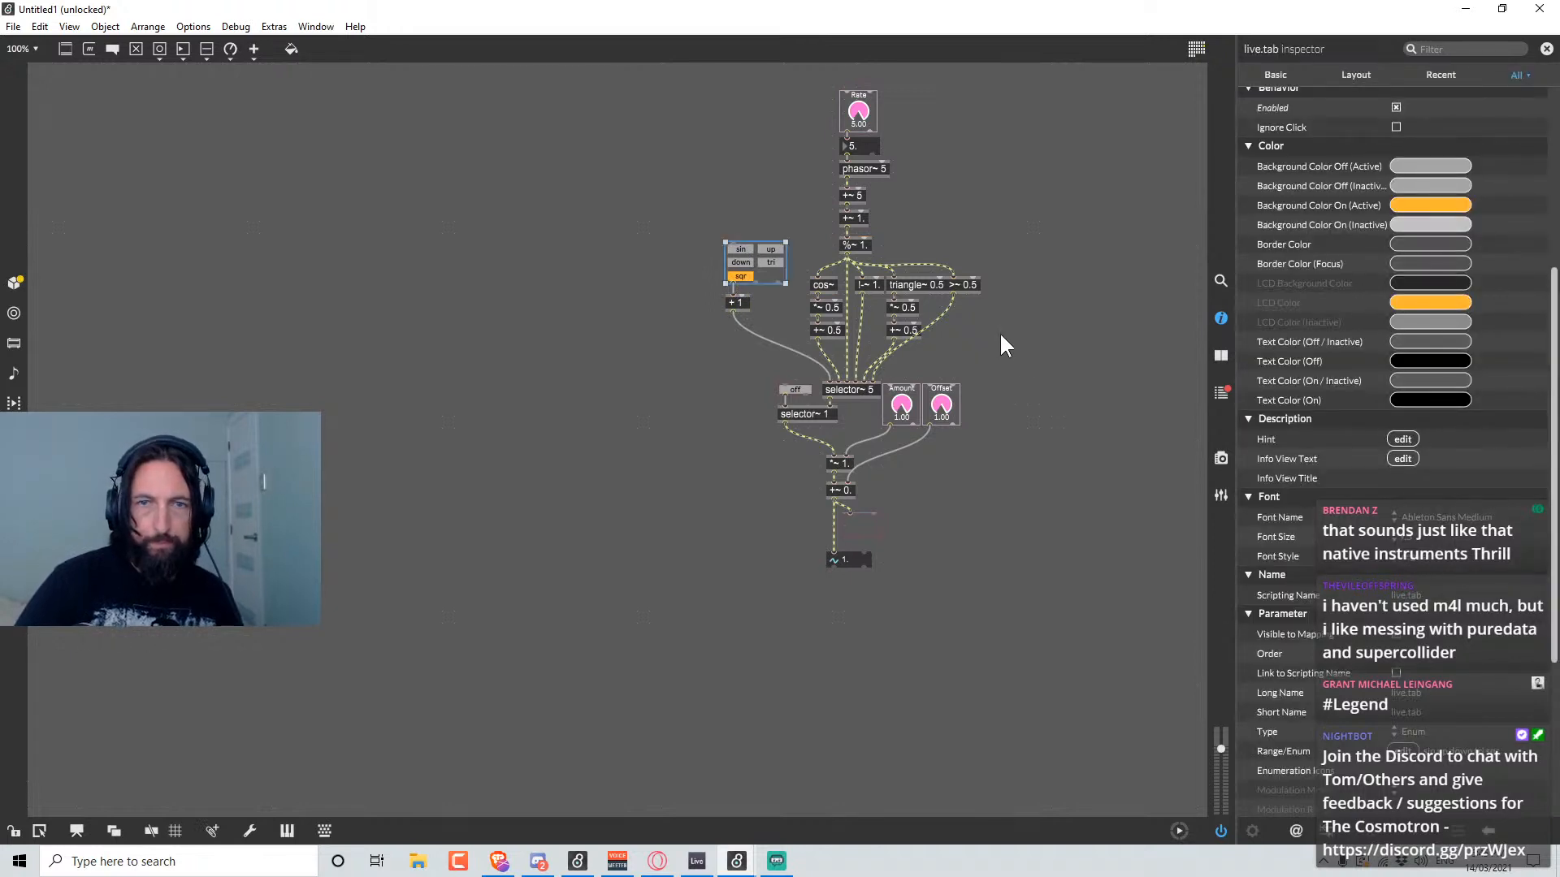
Delete the leftover display object below the +~ 0. object and move the signal number box up into its place.
key(ctrl+alt+e)
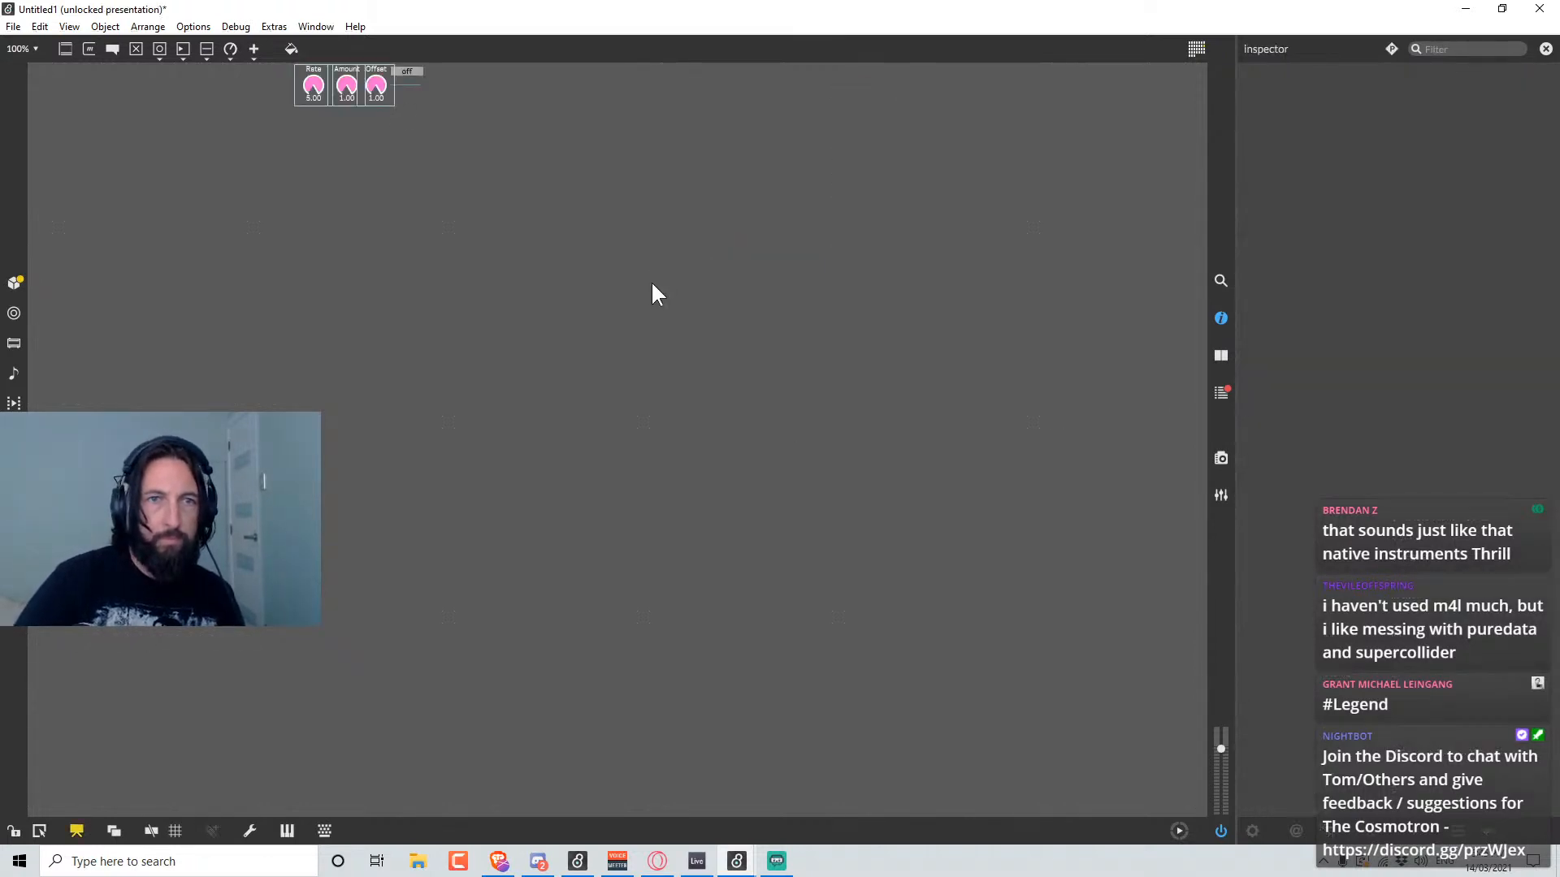
key(ctrl+alt+e)
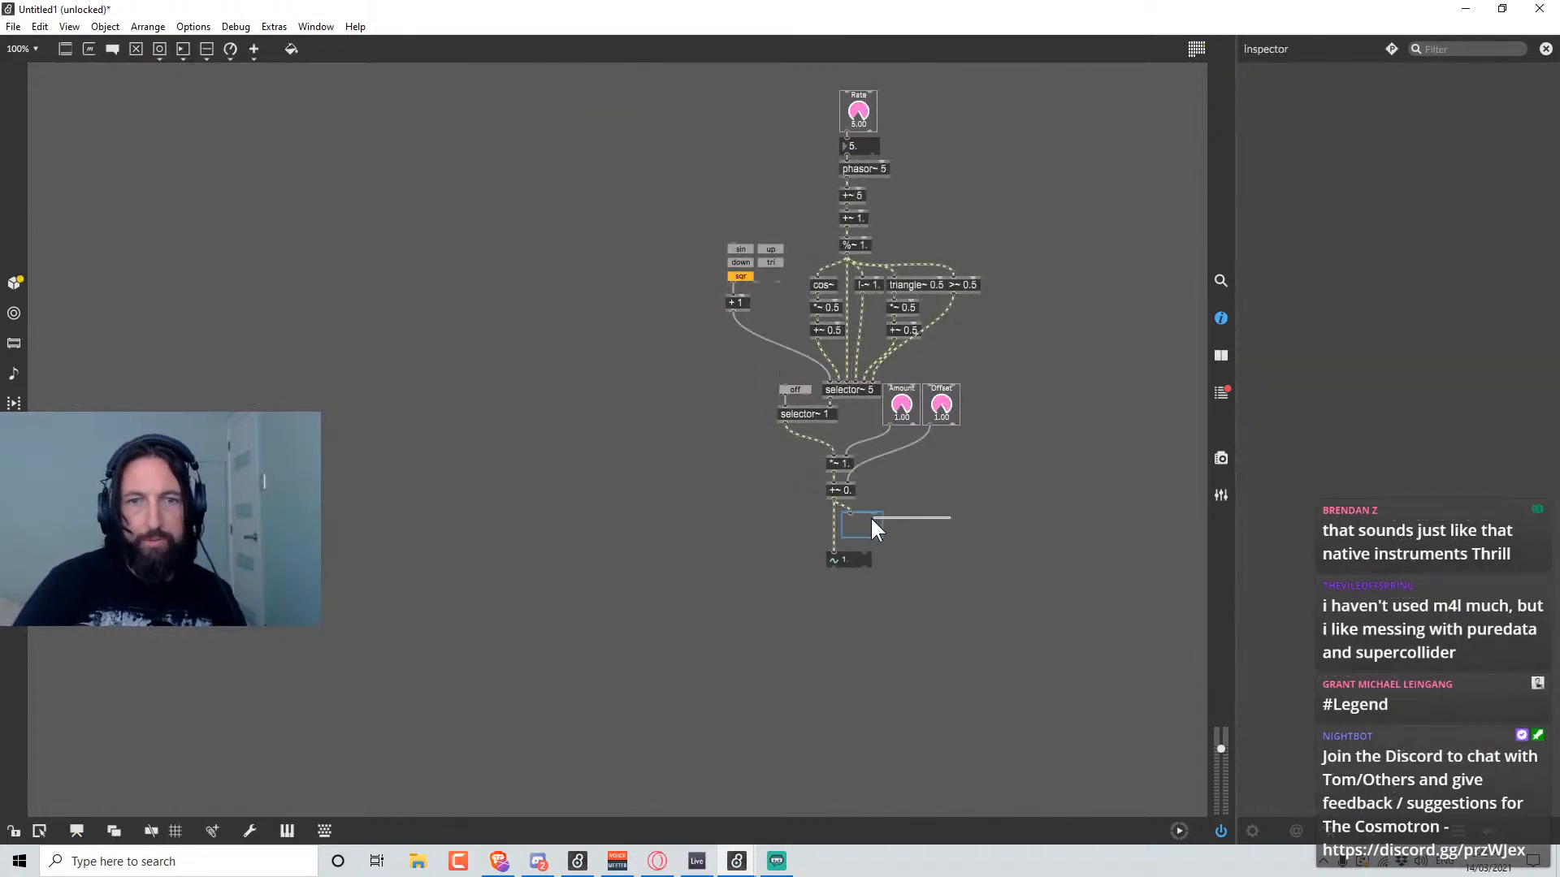
drag(871, 518, 881, 519)
key(Delete)
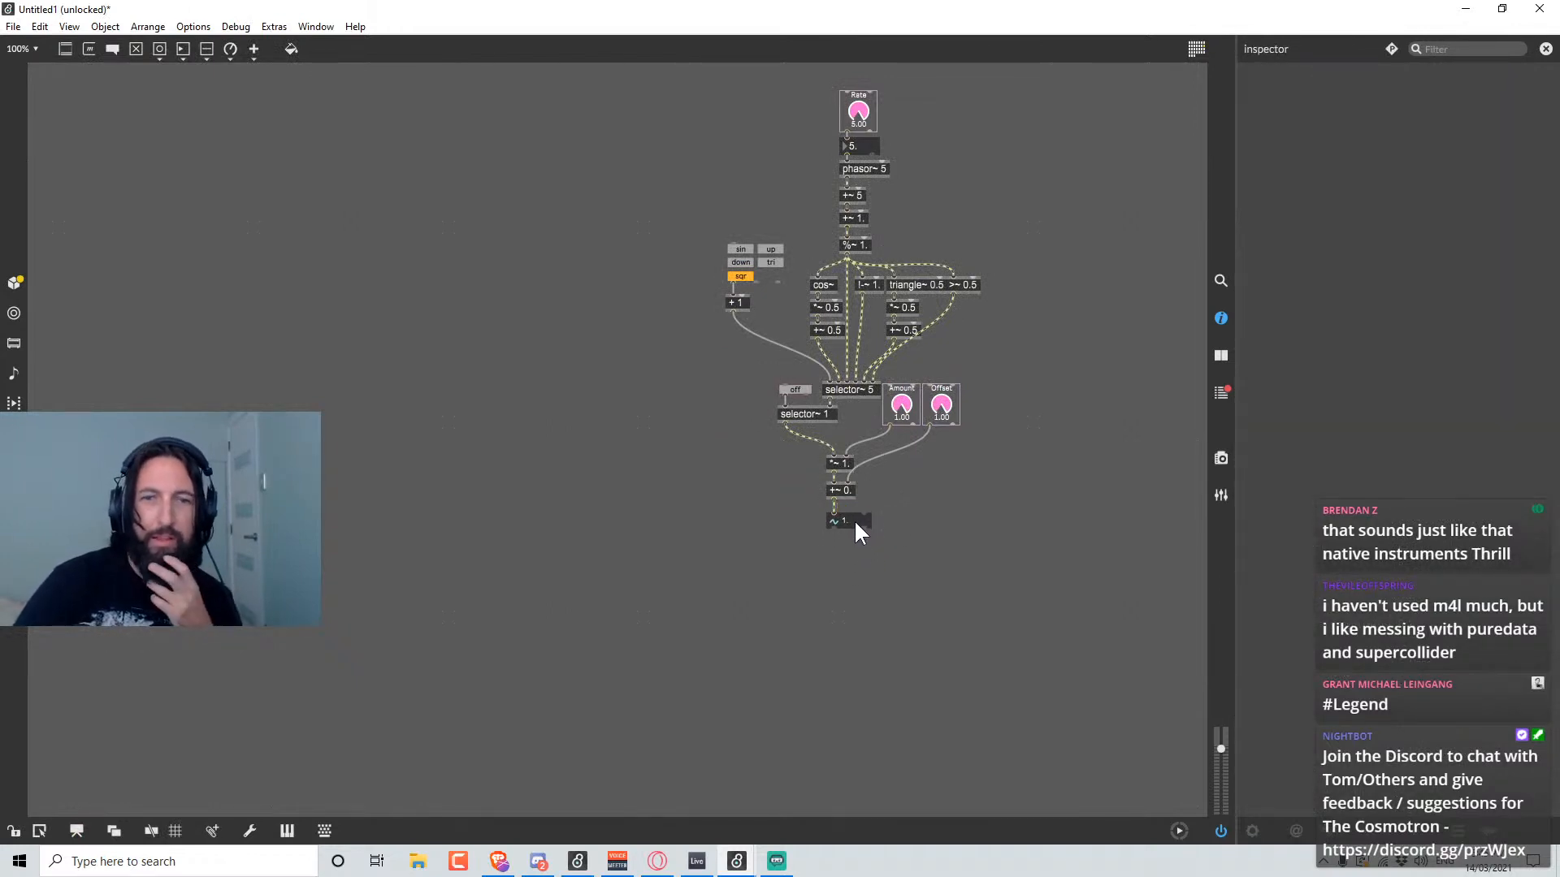
click(855, 519)
Add an outlet object and connect it directly beneath the second outlet of the signal number box.
click(861, 582)
text(n)
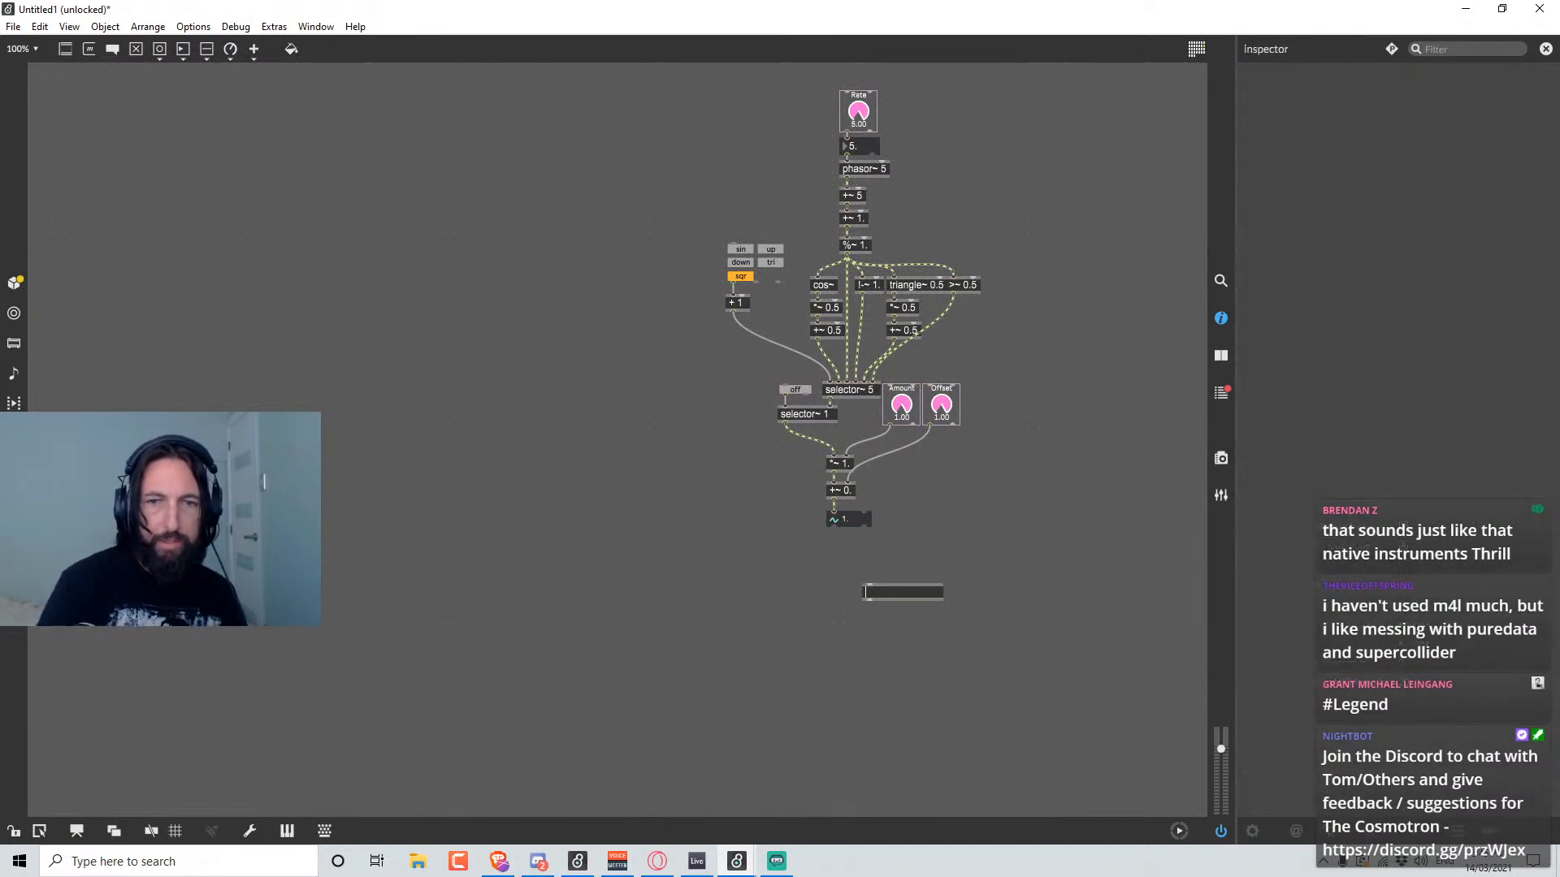
text(outlet)
key(Return)
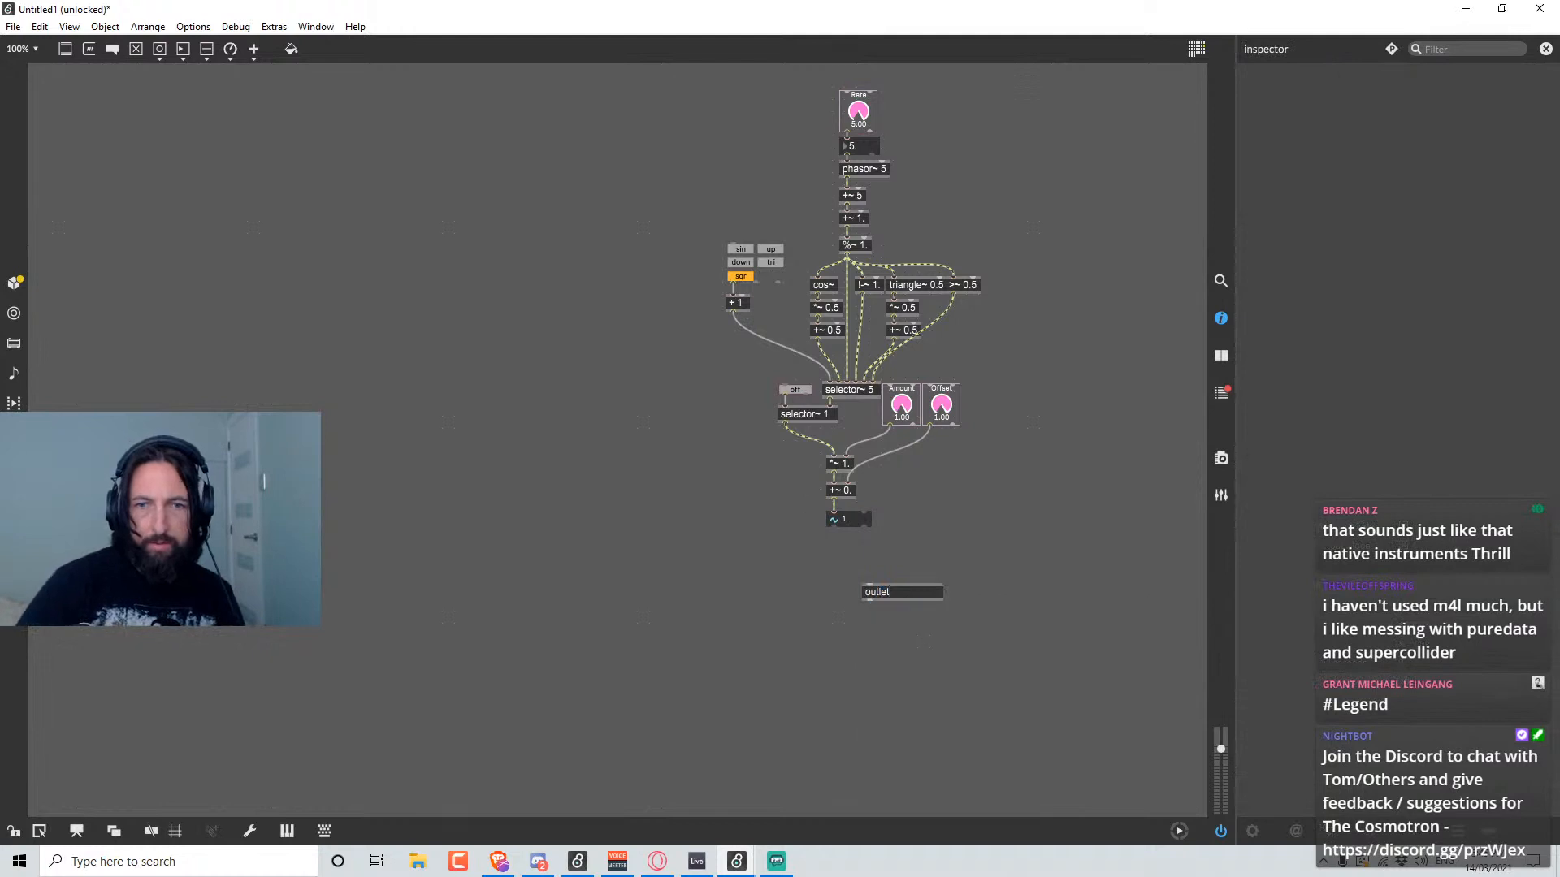
drag(863, 527, 872, 582)
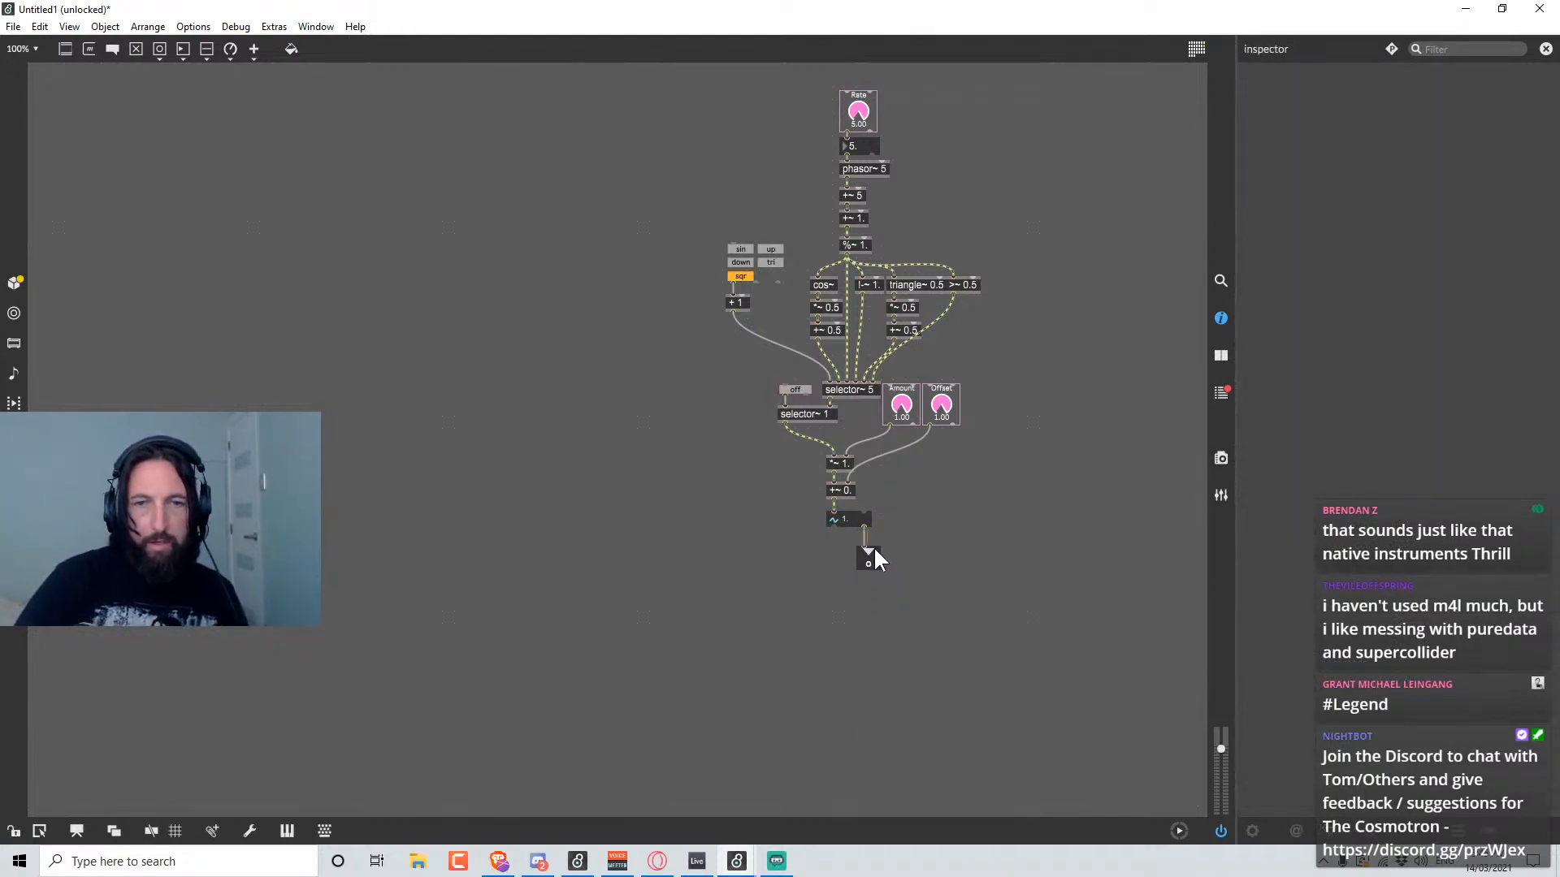
click(875, 551)
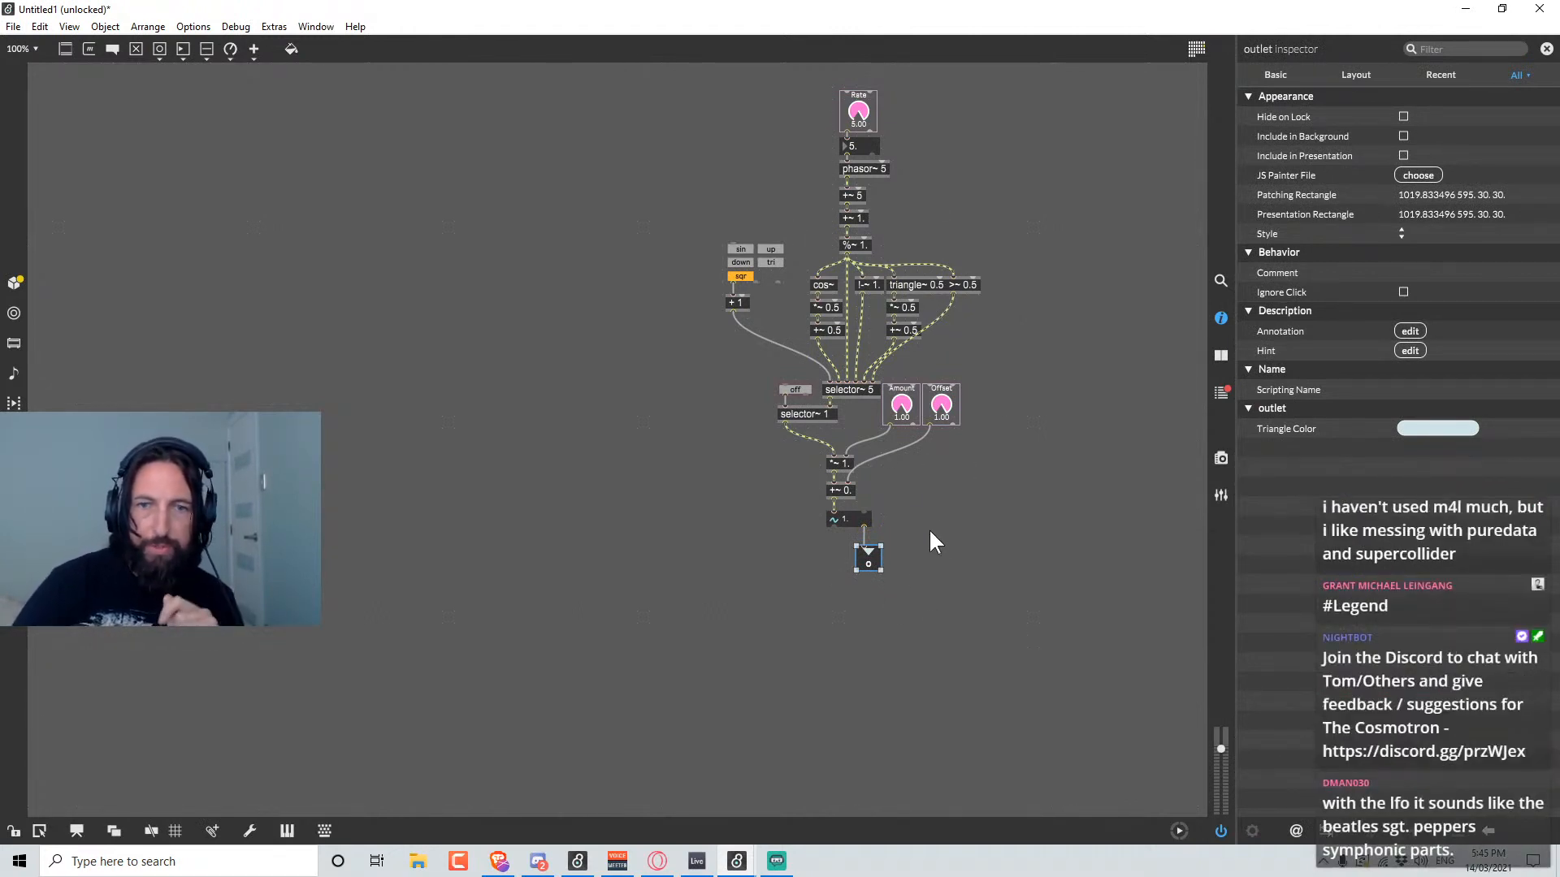
click(843, 524)
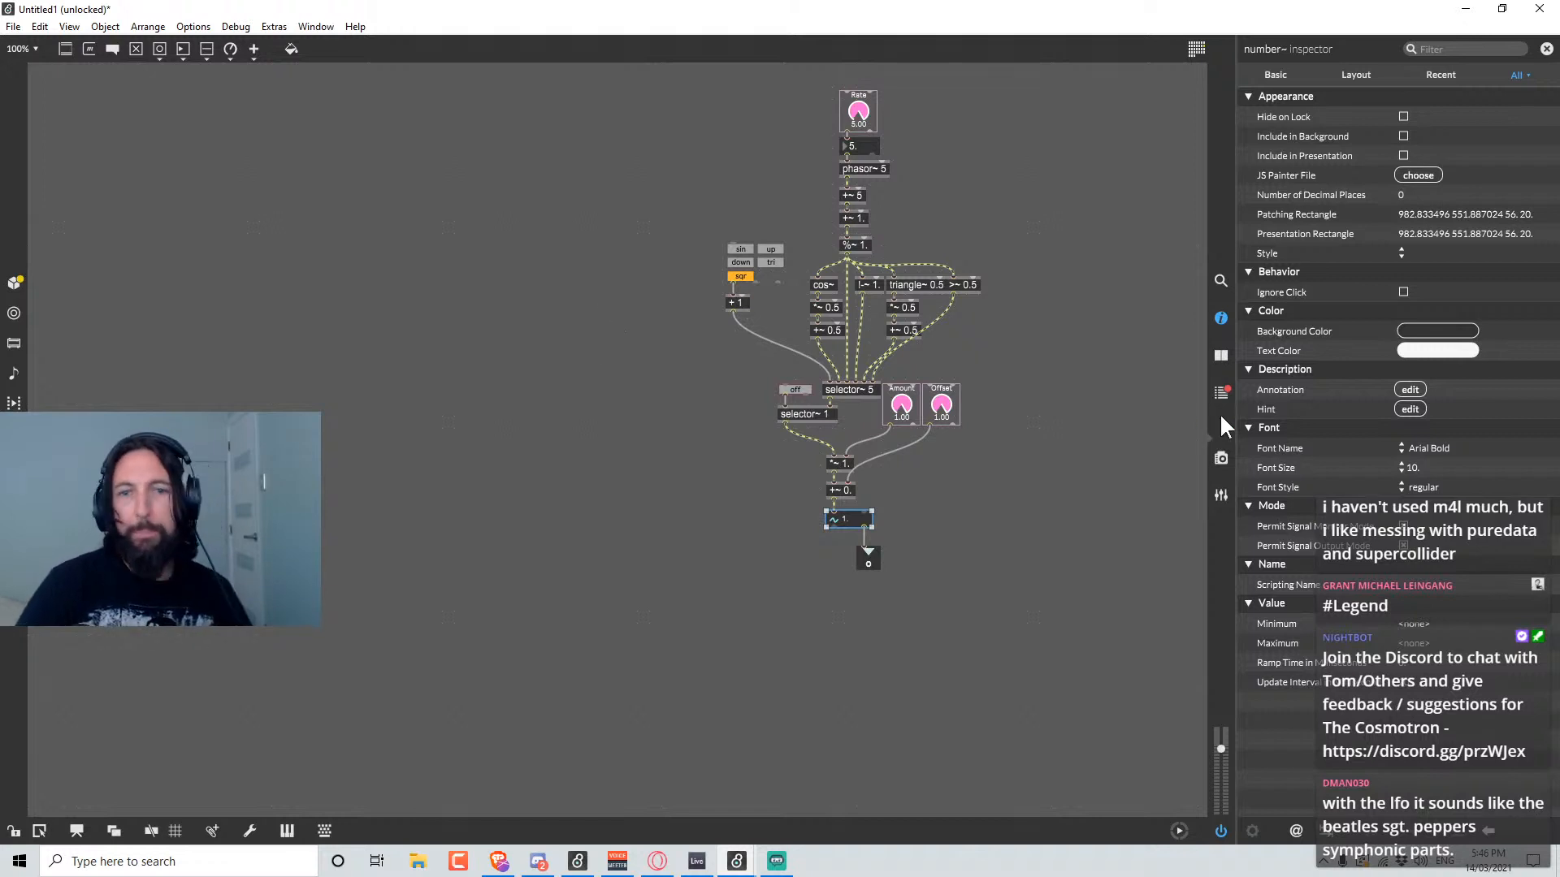
Switch to the presentation layout and move the Rate dial into its upper-left corner.
click(674, 147)
key(ctrl+alt+e)
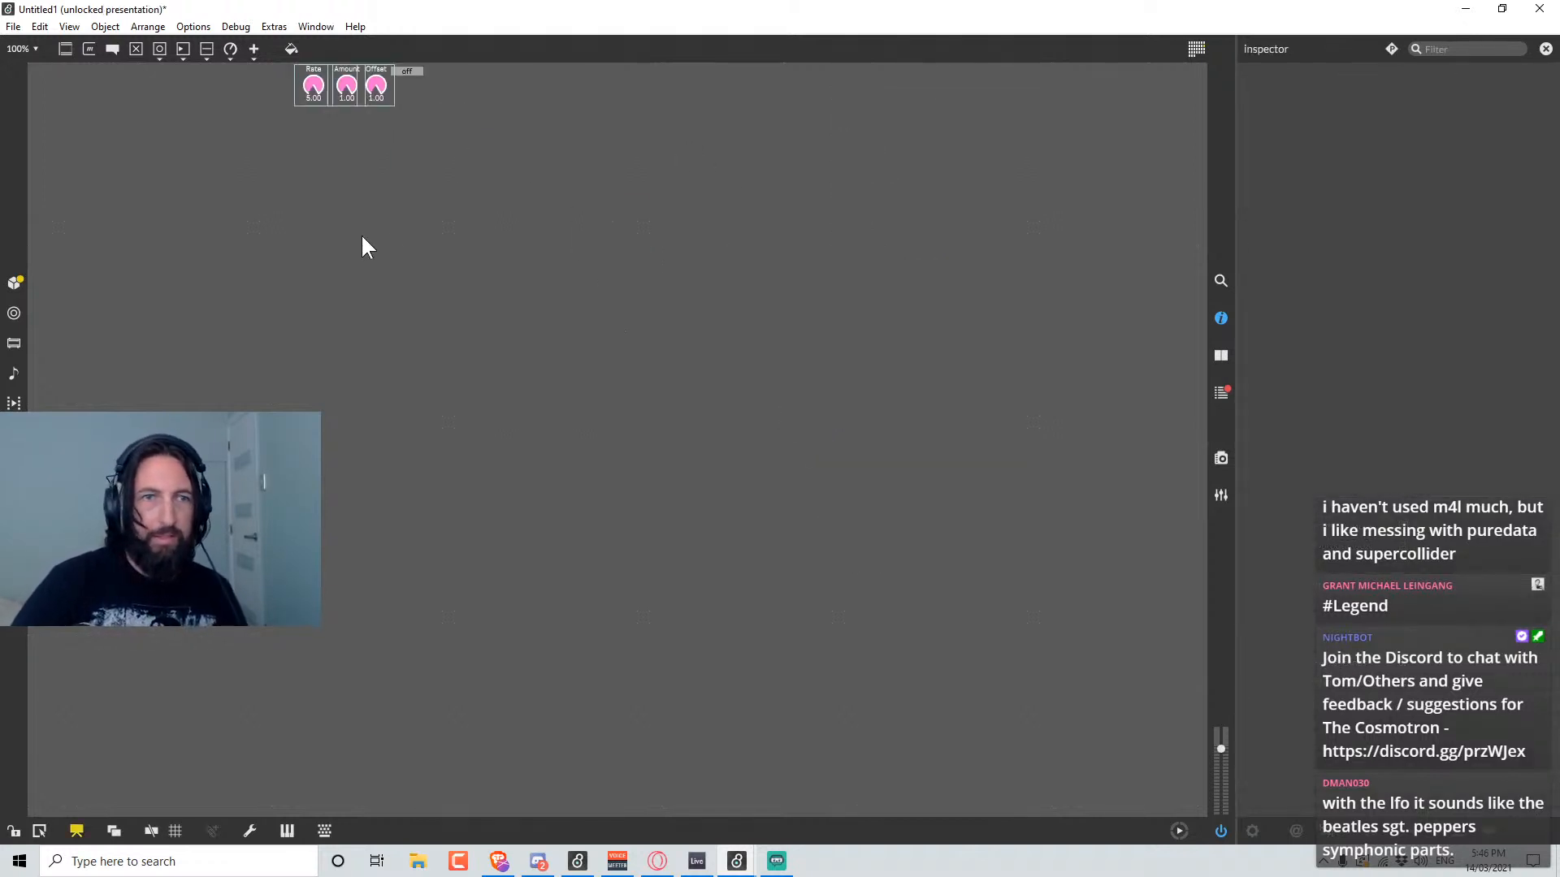
drag(319, 94, 166, 91)
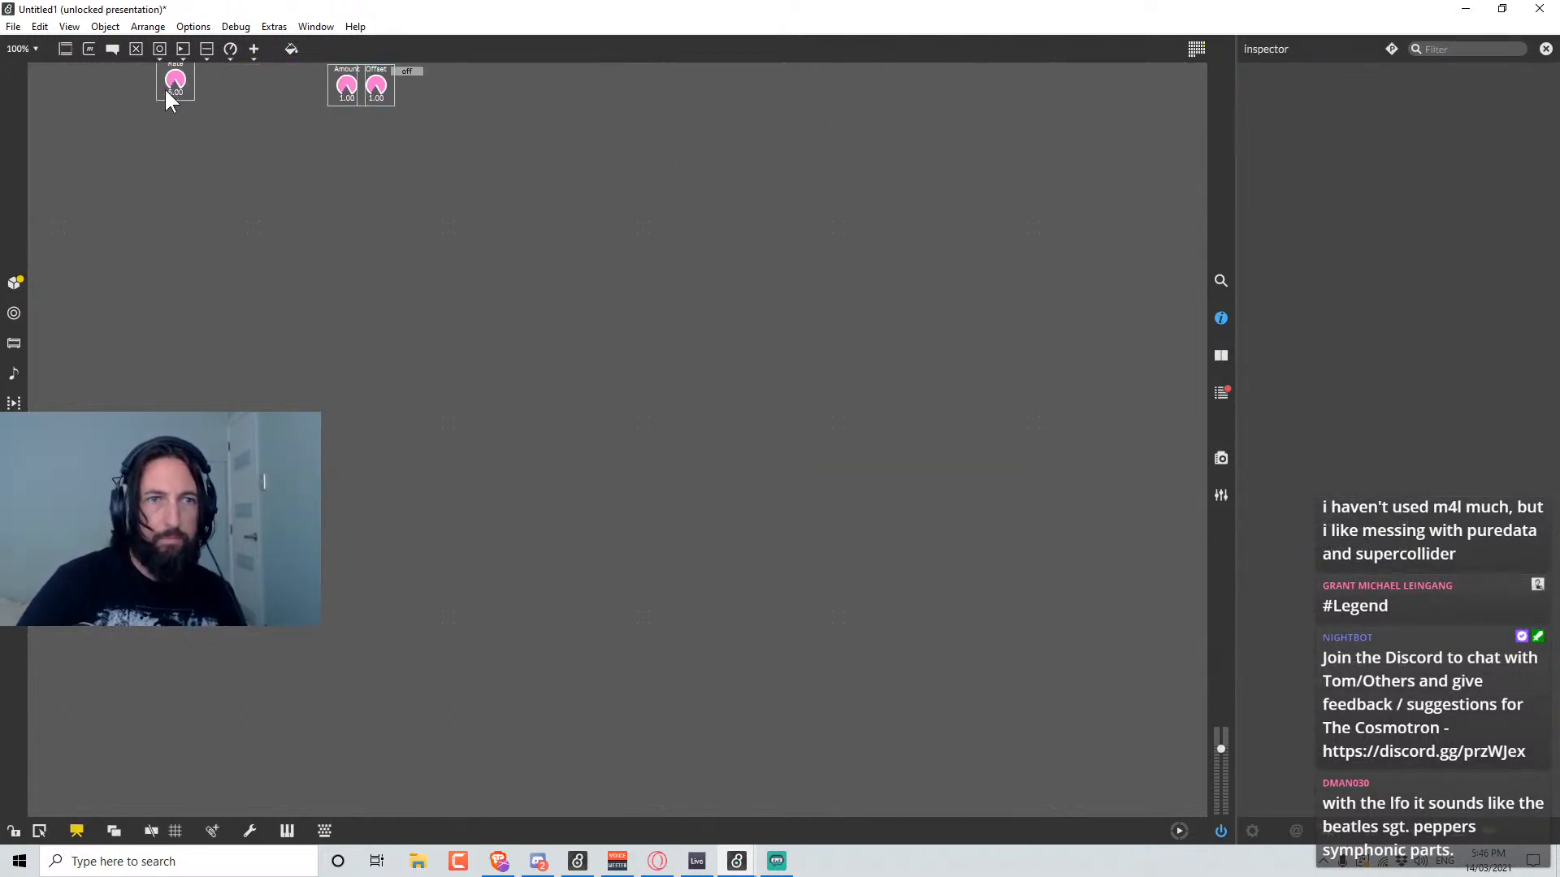
drag(57, 101, 48, 96)
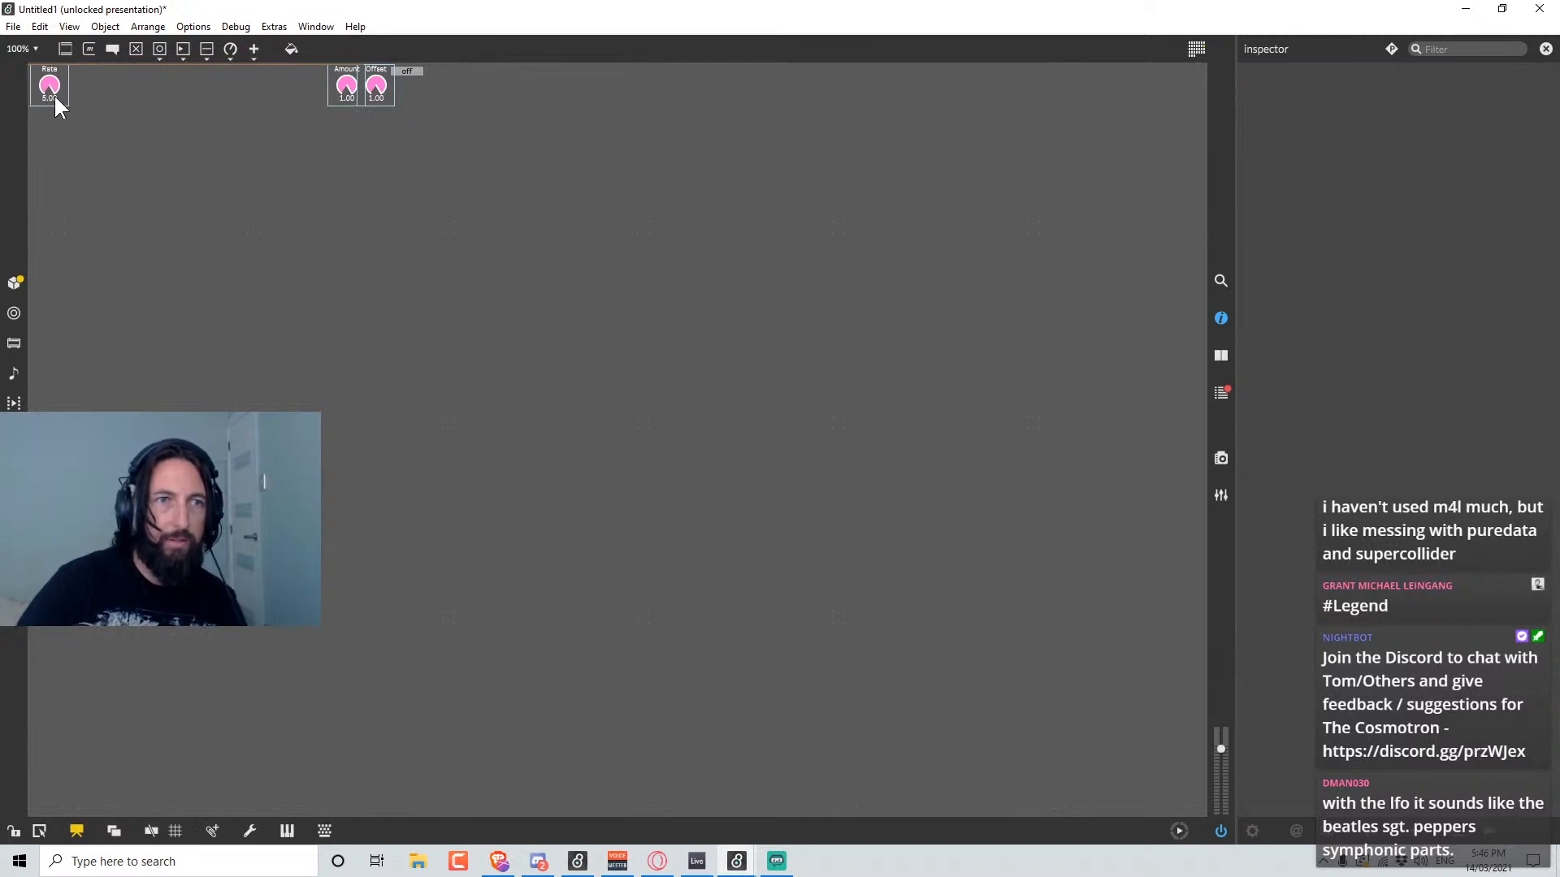
click(54, 95)
key(Up)
key(Up)
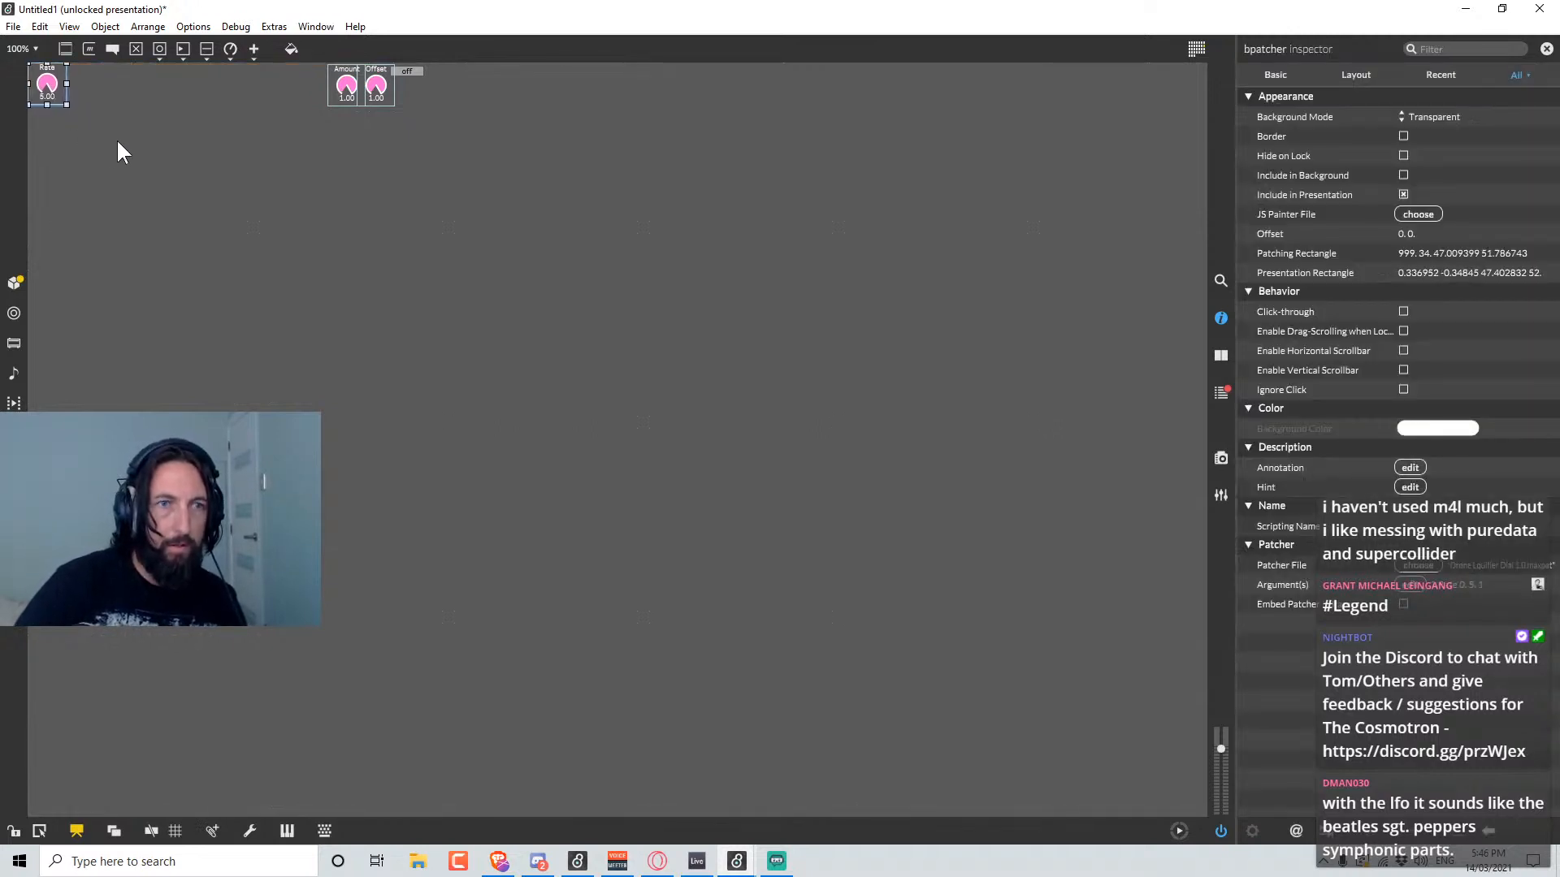
Line up the Amount and Offset dials directly beside the Rate dial in the presentation layout.
drag(341, 87, 79, 75)
click(216, 106)
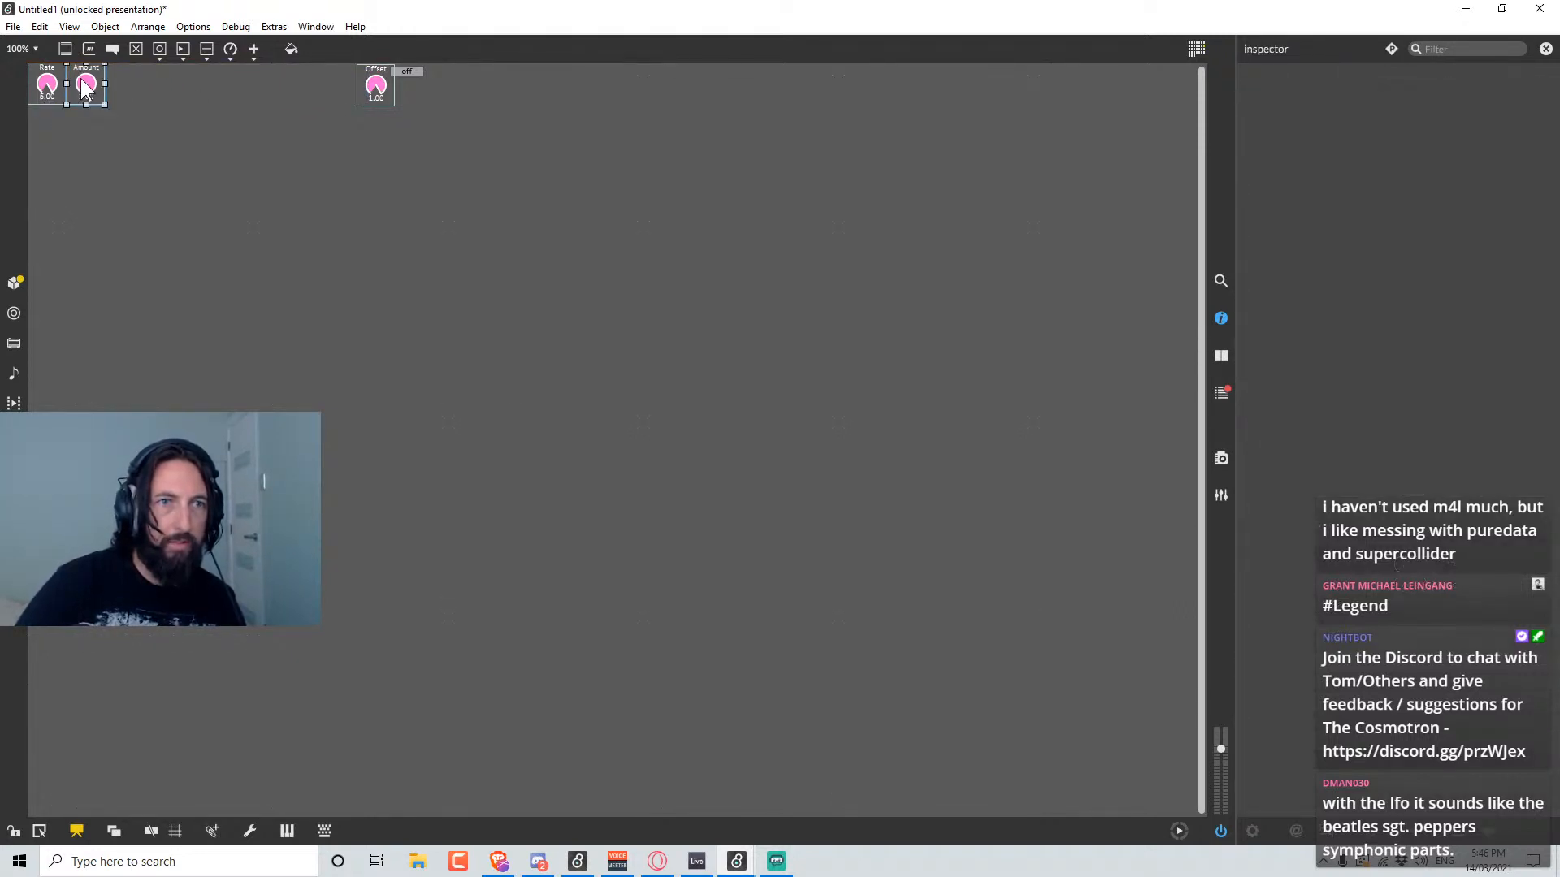
click(82, 80)
key(Left)
click(236, 96)
drag(376, 94, 122, 93)
click(202, 147)
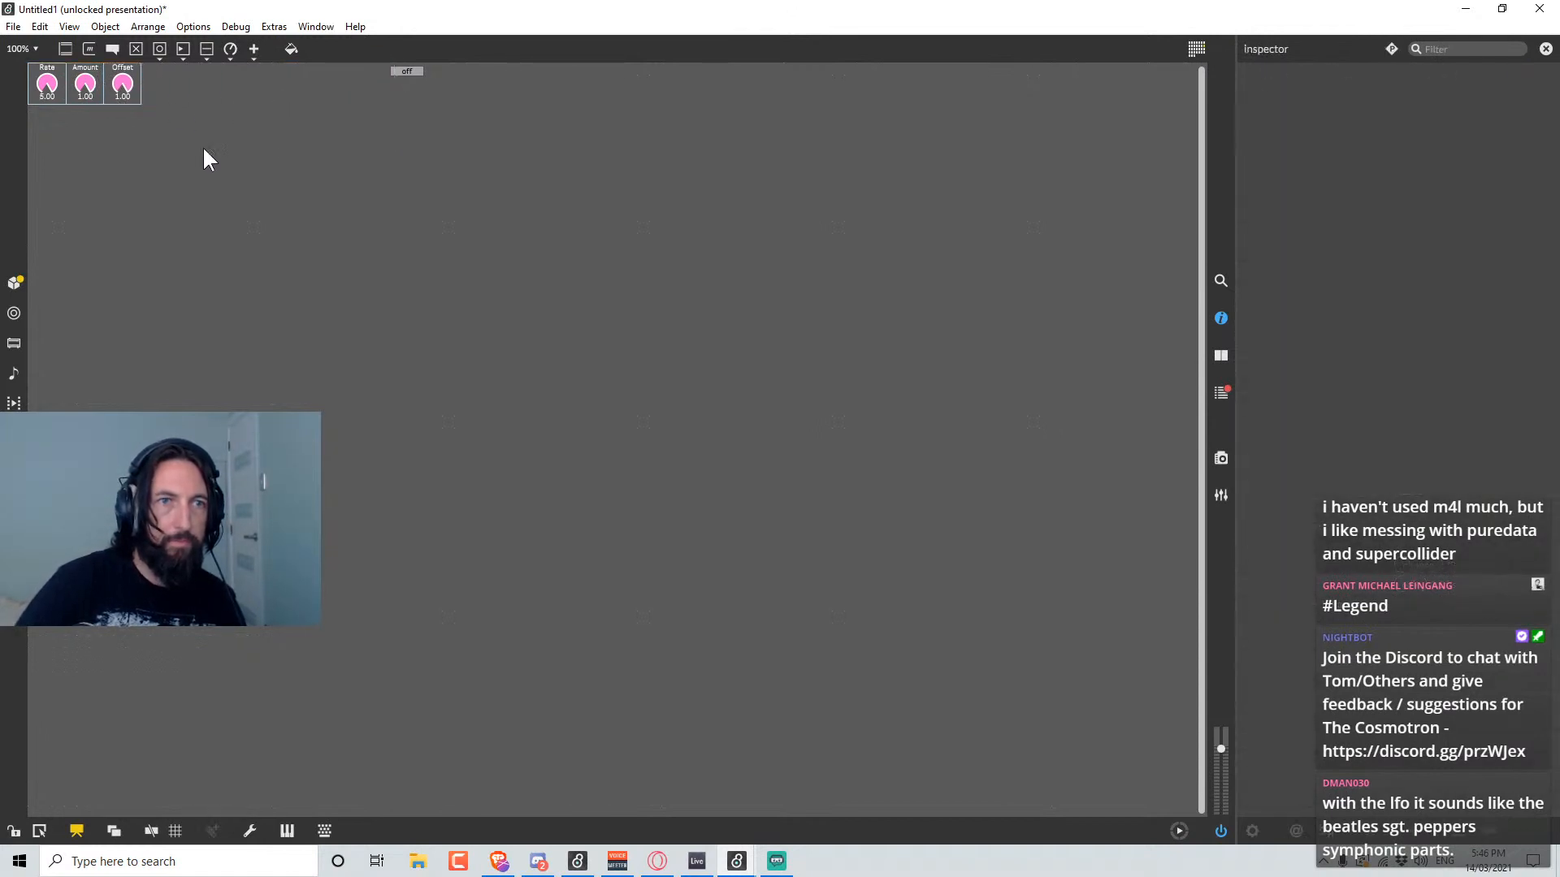
Add the live.tab waveform selector to the presentation and place it right beside the Offset dial.
key(ctrl+alt+e)
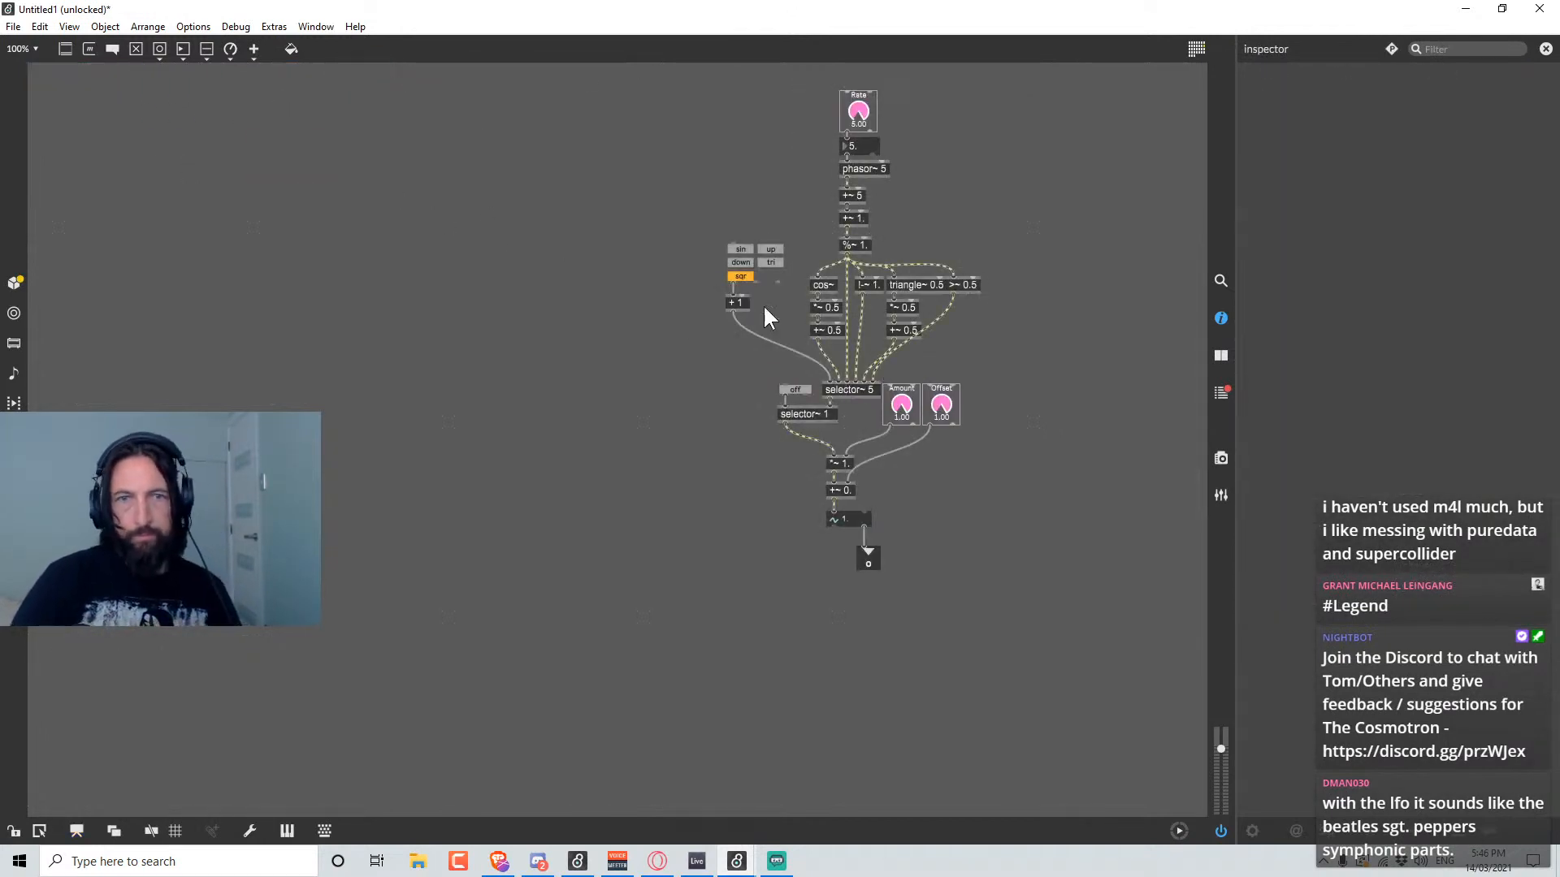
right_click(753, 256)
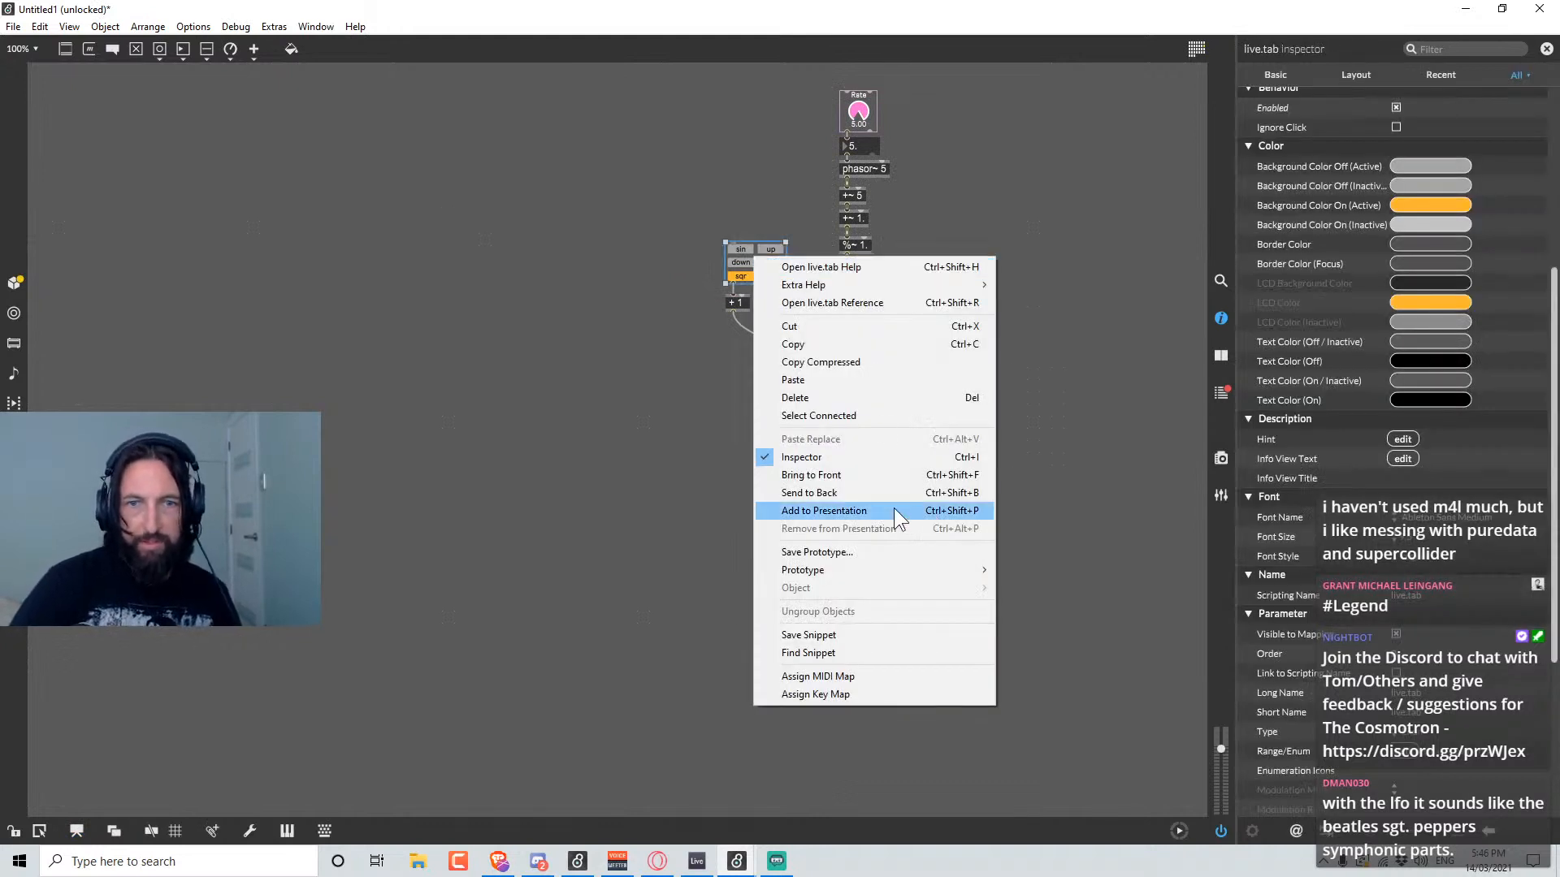
click(897, 513)
key(ctrl+alt+e)
drag(752, 261, 186, 104)
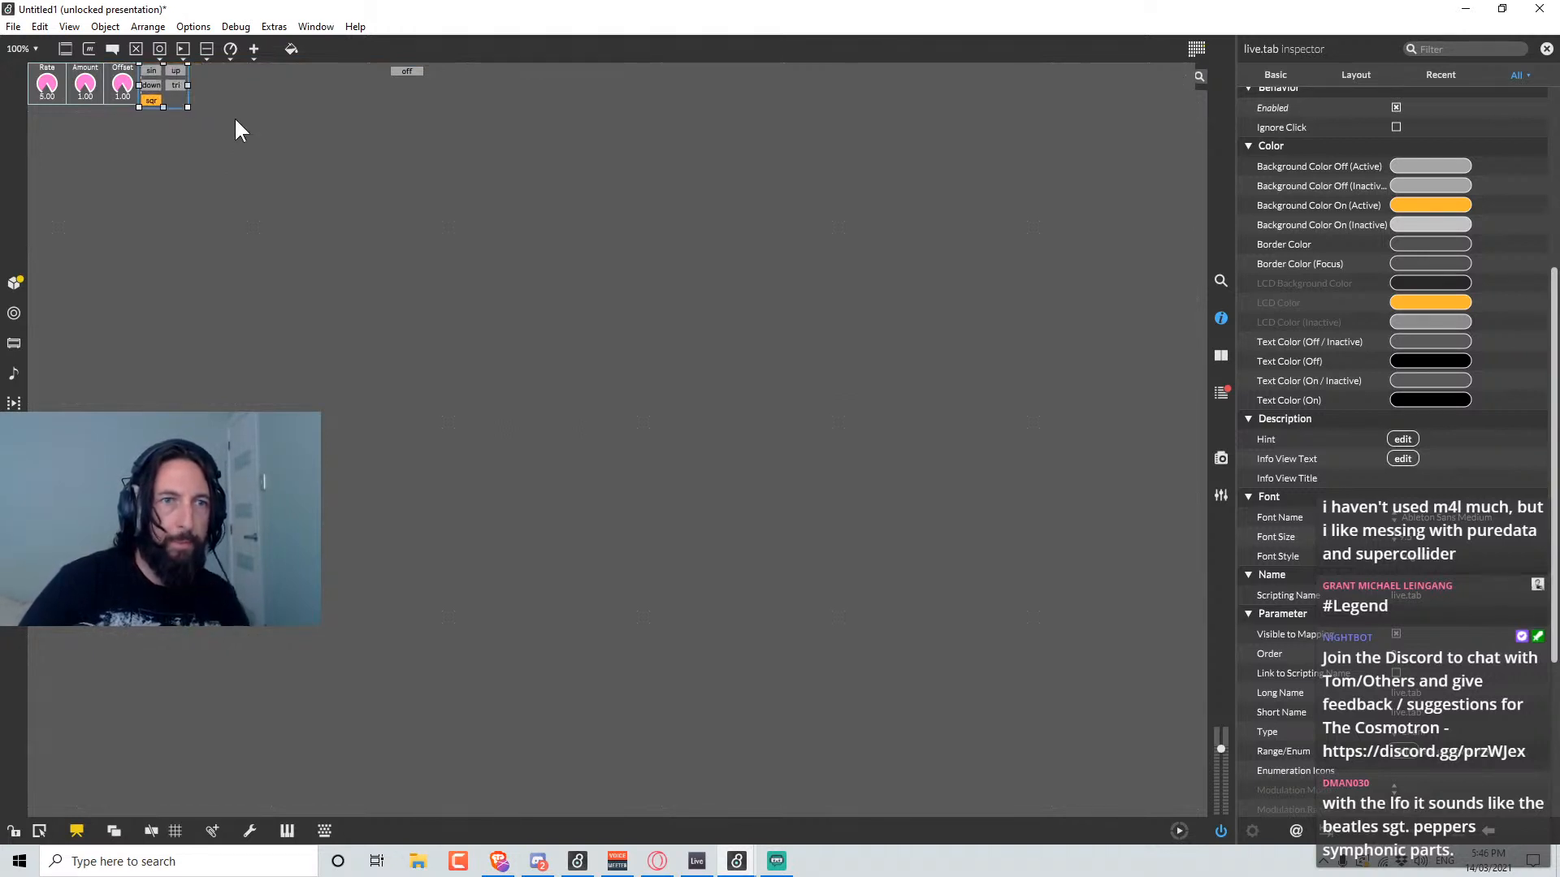
Move the off toggle into the free space below the tri tab in the presentation layout.
click(236, 118)
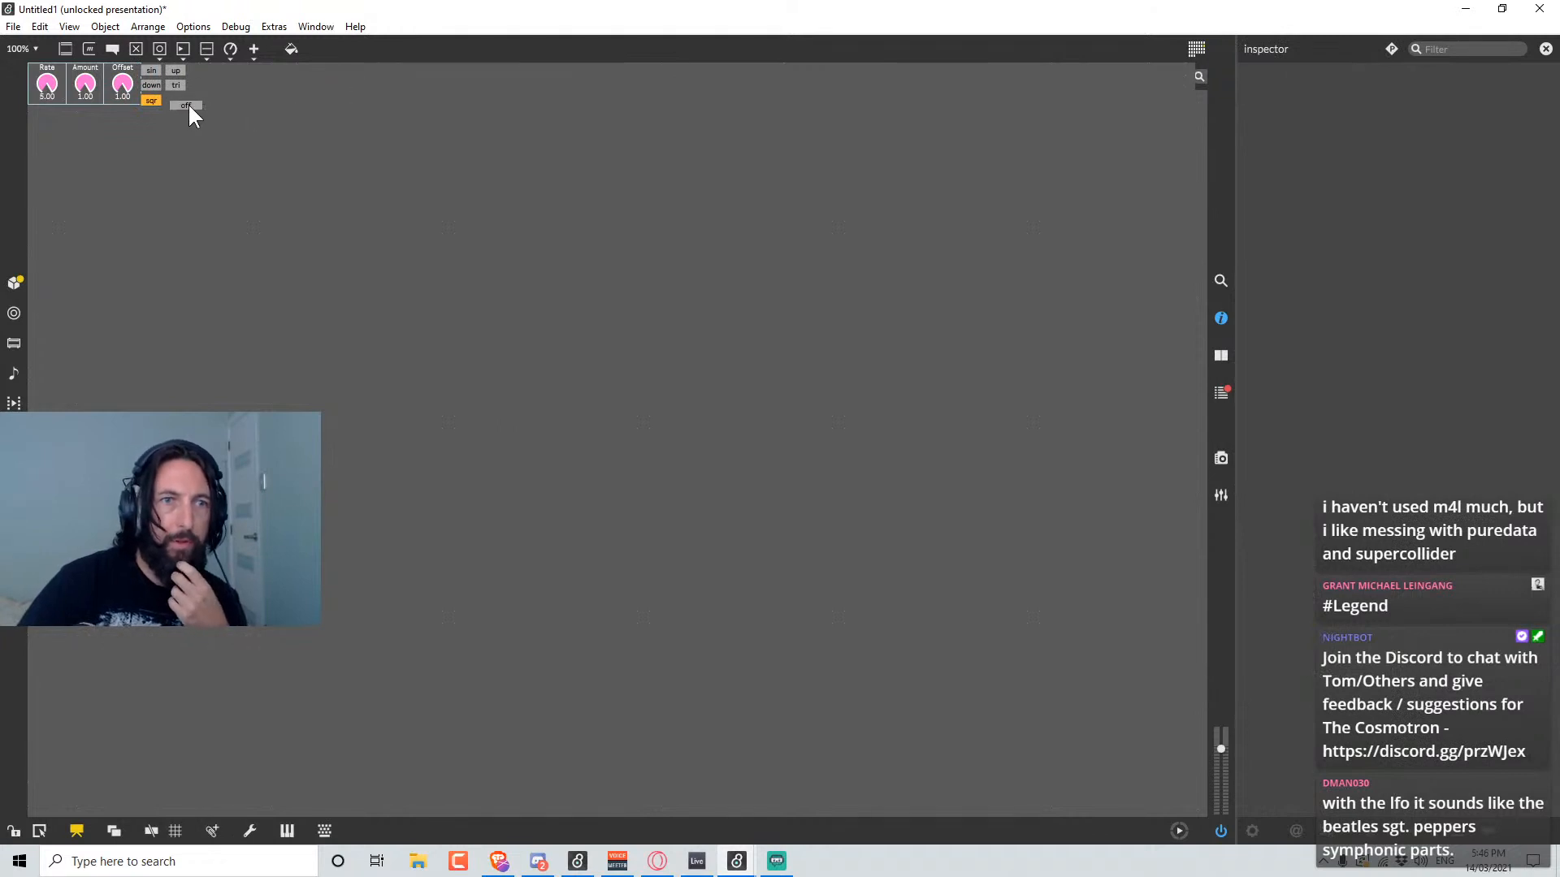
click(186, 101)
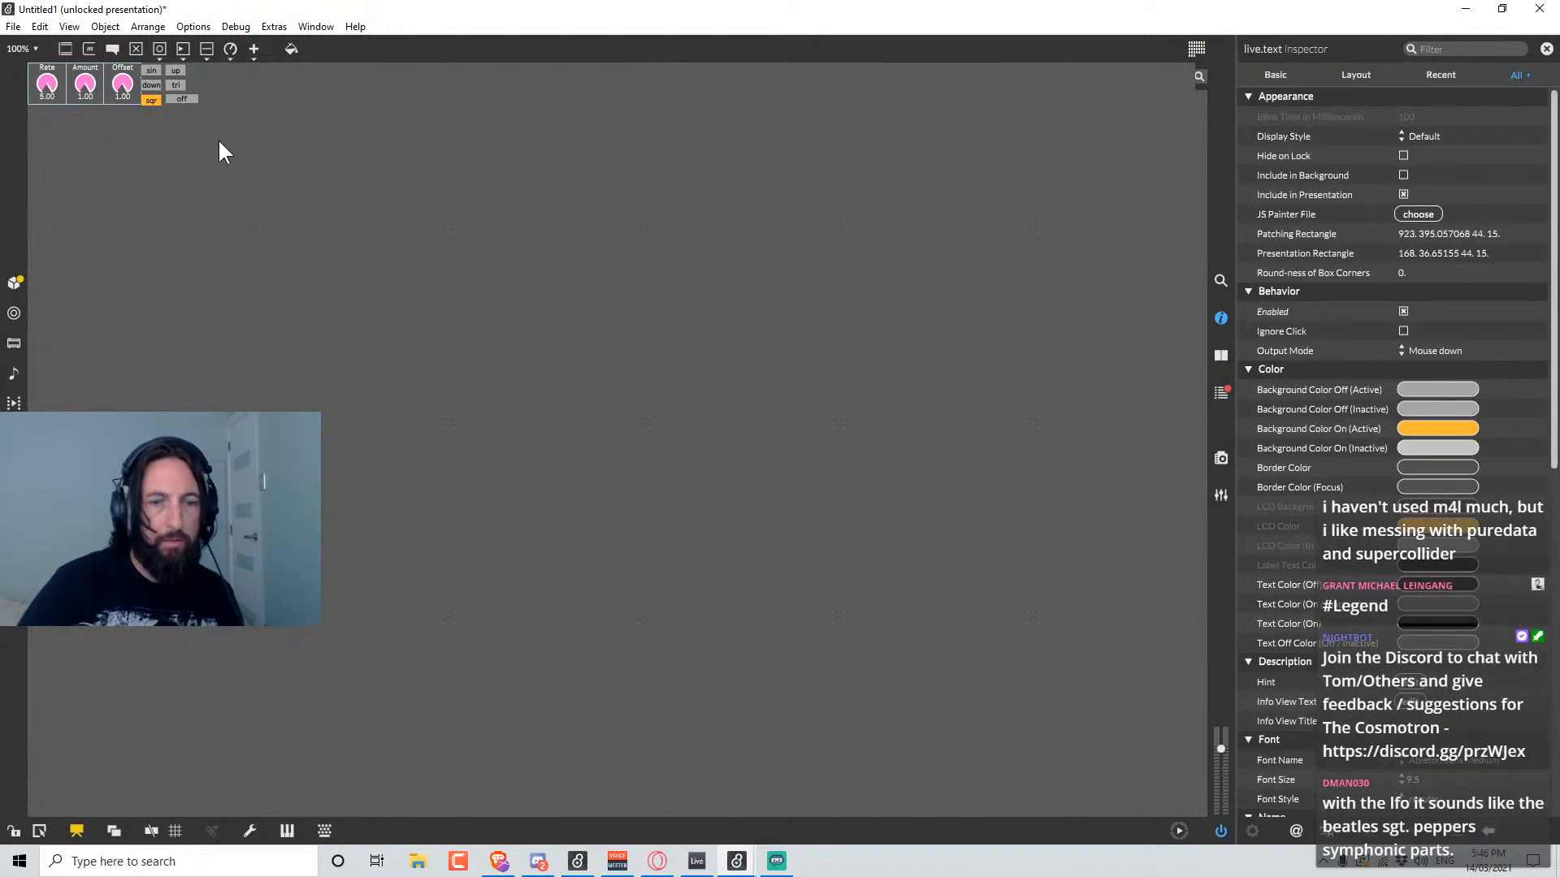
click(218, 140)
Examine the presentation layout at 200% zoom and compare it with the Drone Liquifier 1.6 device in Ableton Live.
key(ctrl+equal)
key(ctrl+equal)
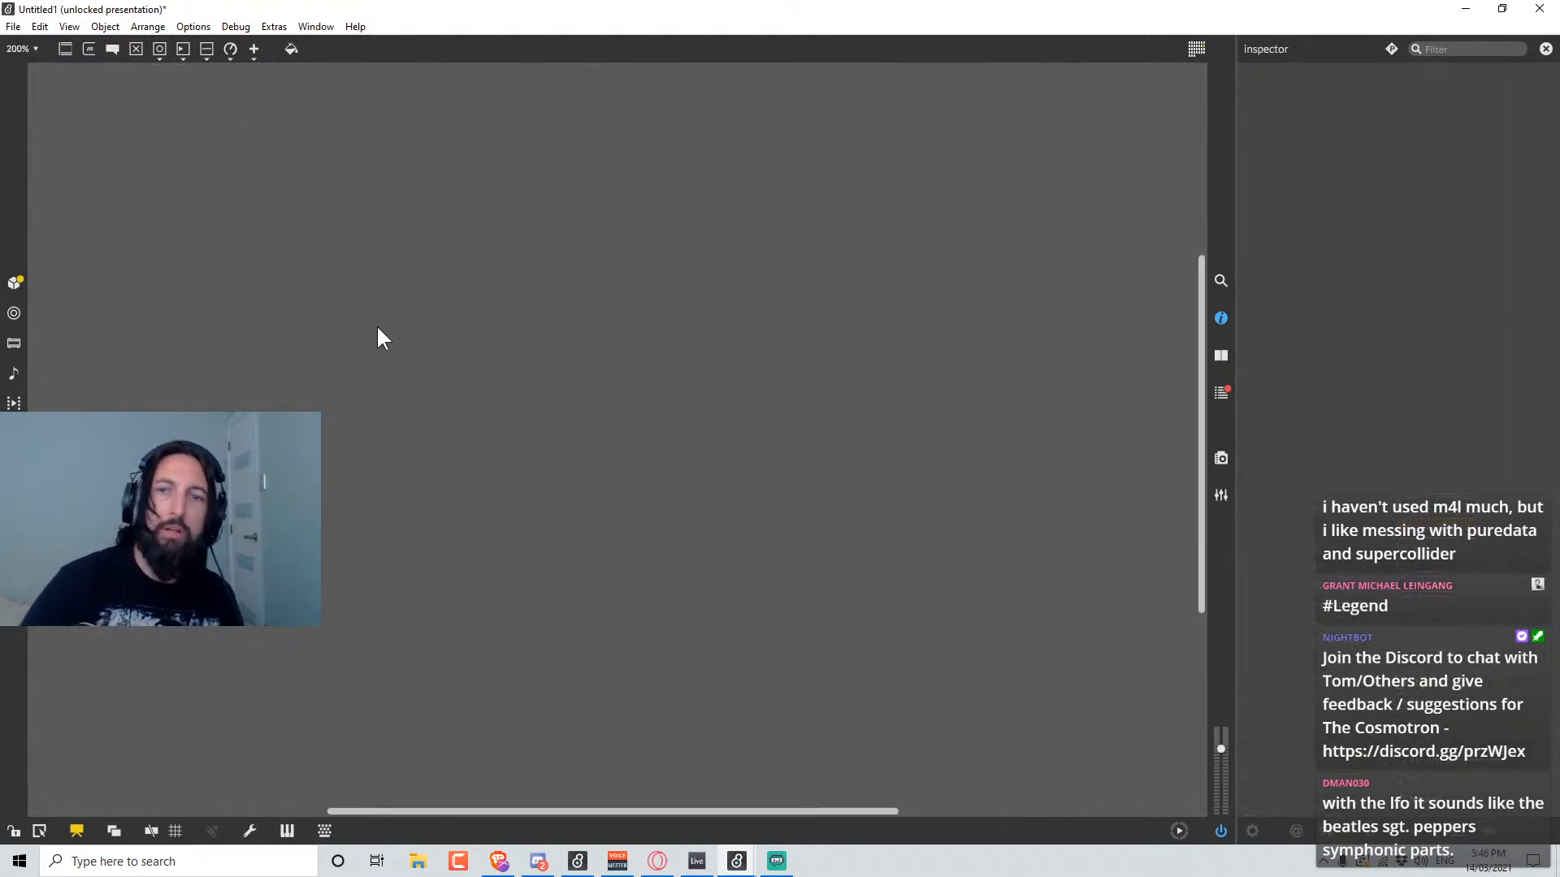
scroll(381, 338, up, 5)
scroll(439, 336, left, 5)
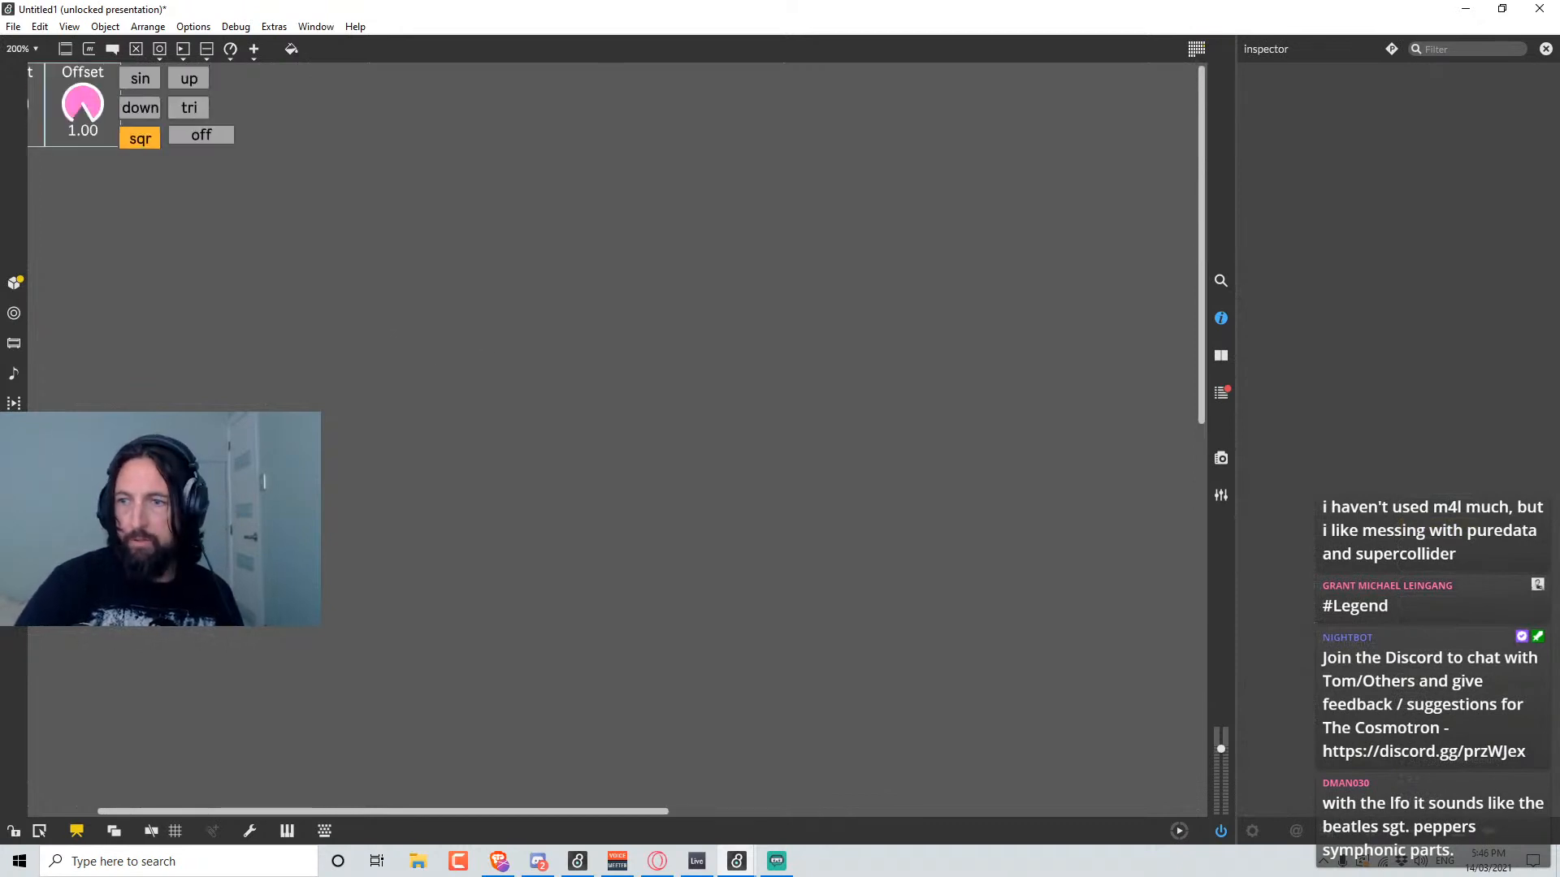
click(696, 861)
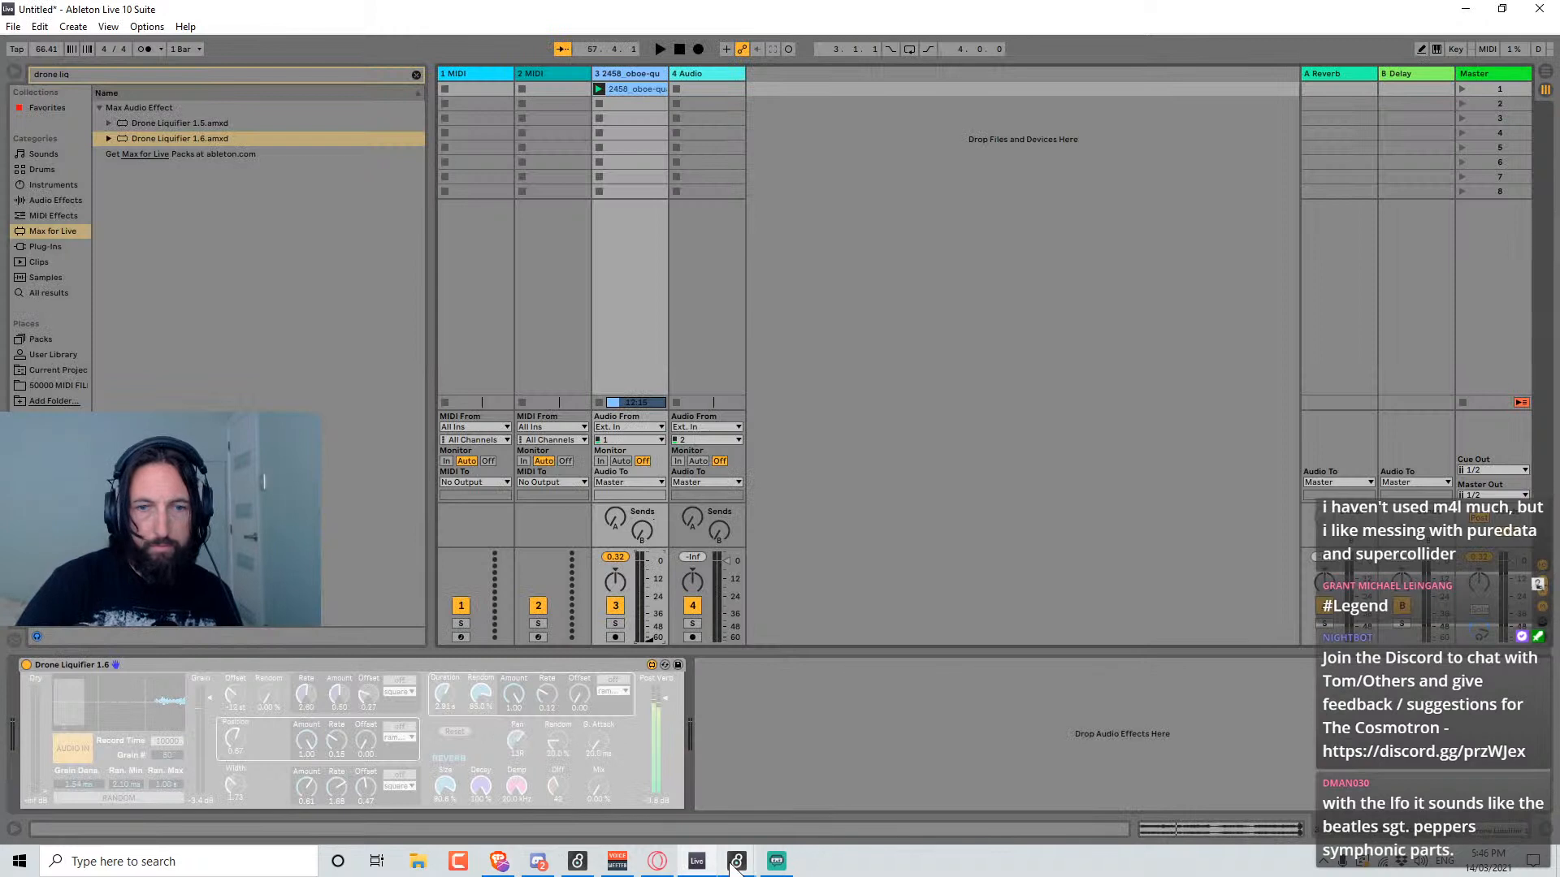
mouse_move(737, 861)
click(752, 799)
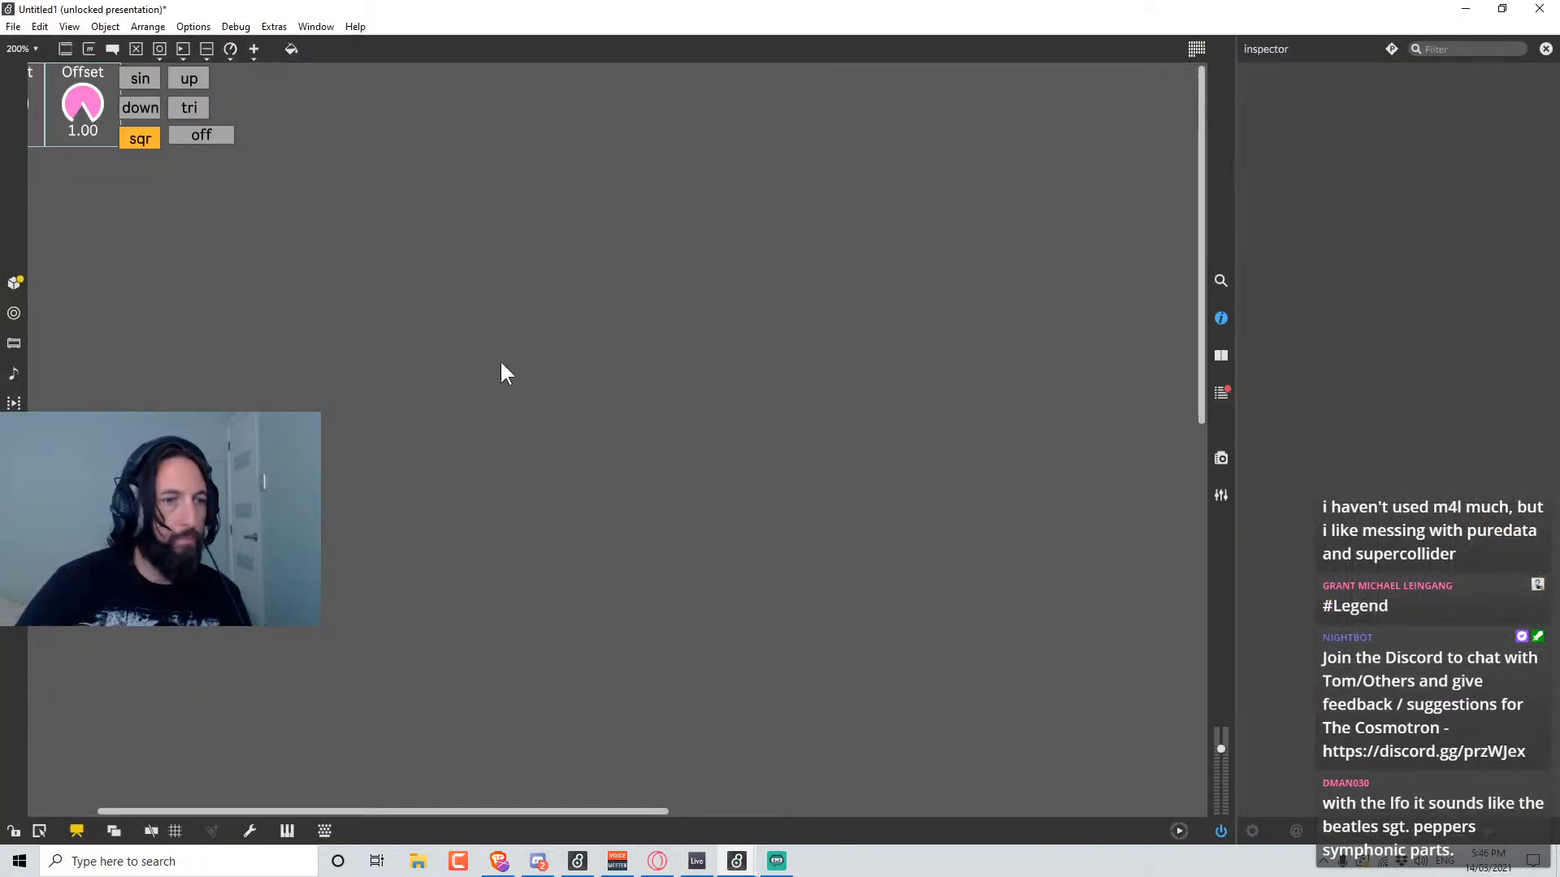
scroll(235, 234, left, 3)
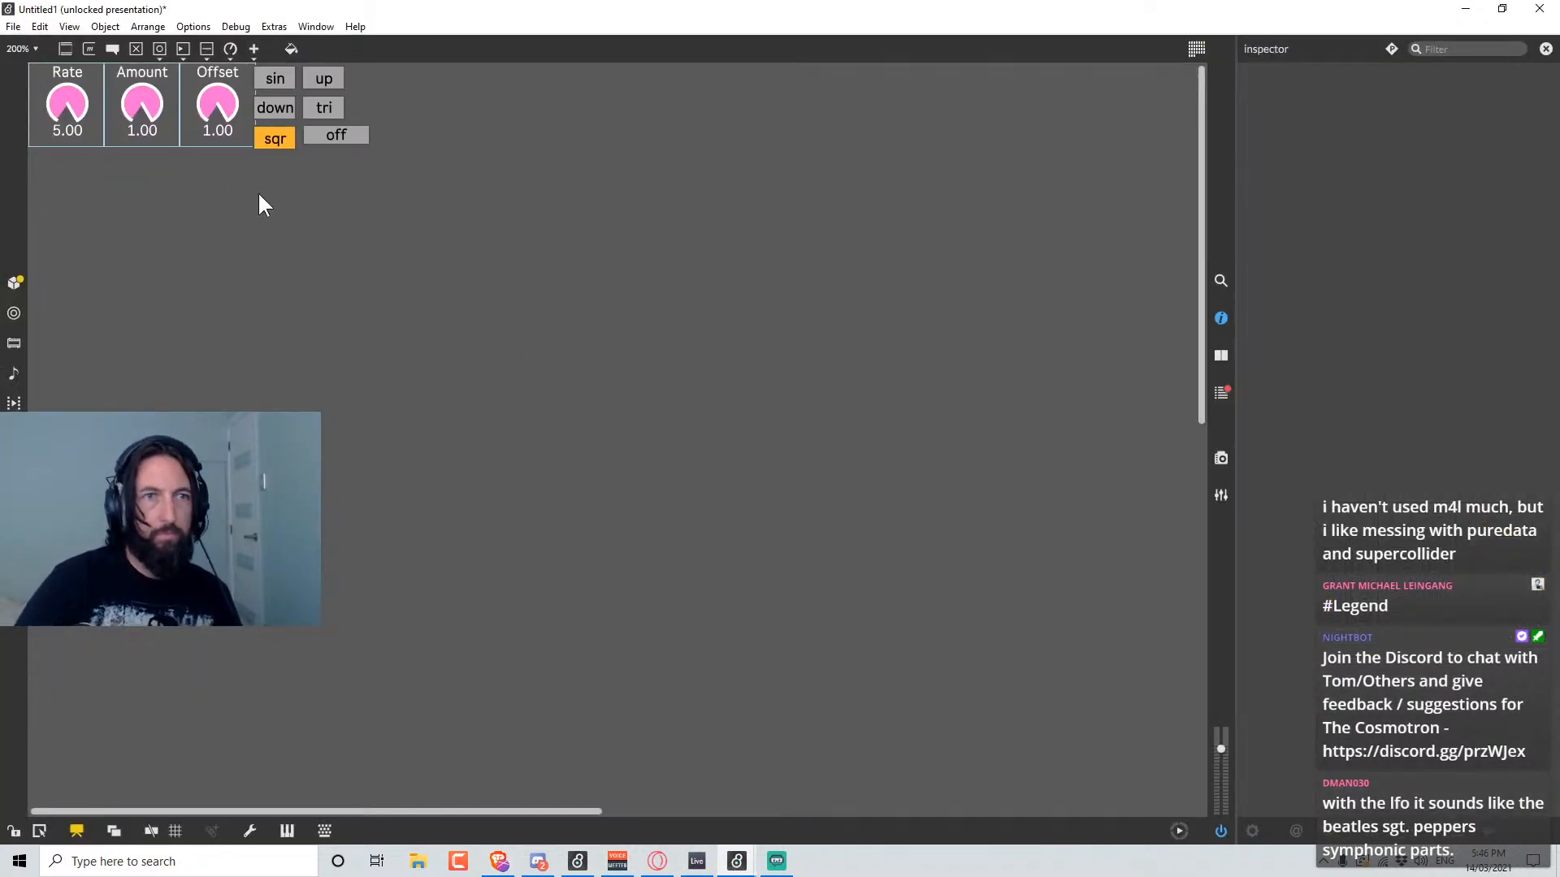
Shift the waveform selector slightly away from the Offset dial and adjust its vertical position against the dials.
click(295, 81)
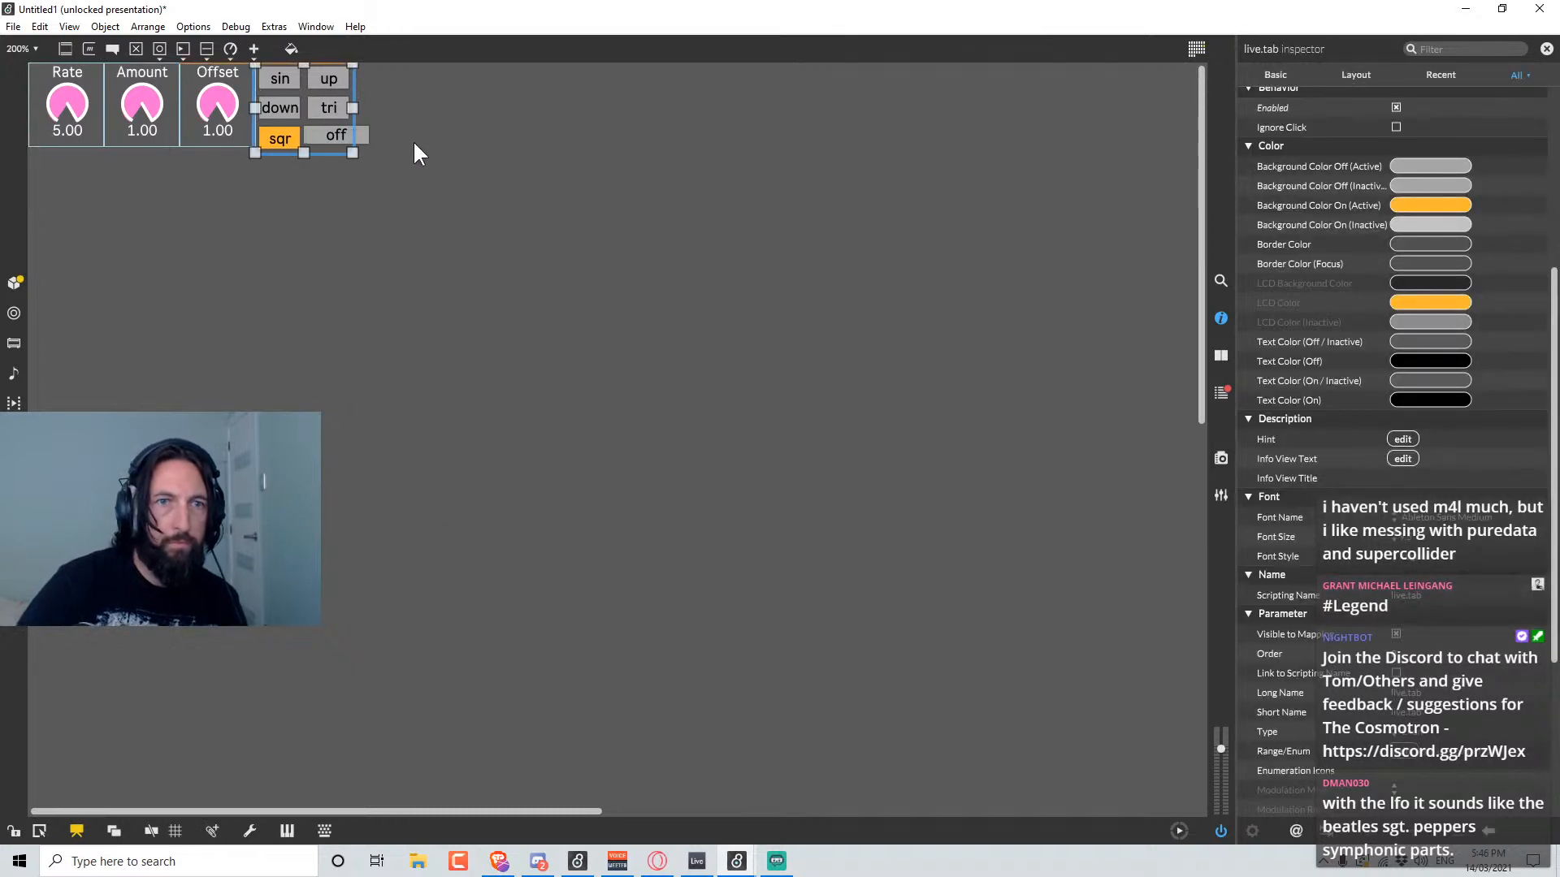
click(412, 141)
click(285, 95)
key(Up)
key(Up)
key(Up)
click(323, 231)
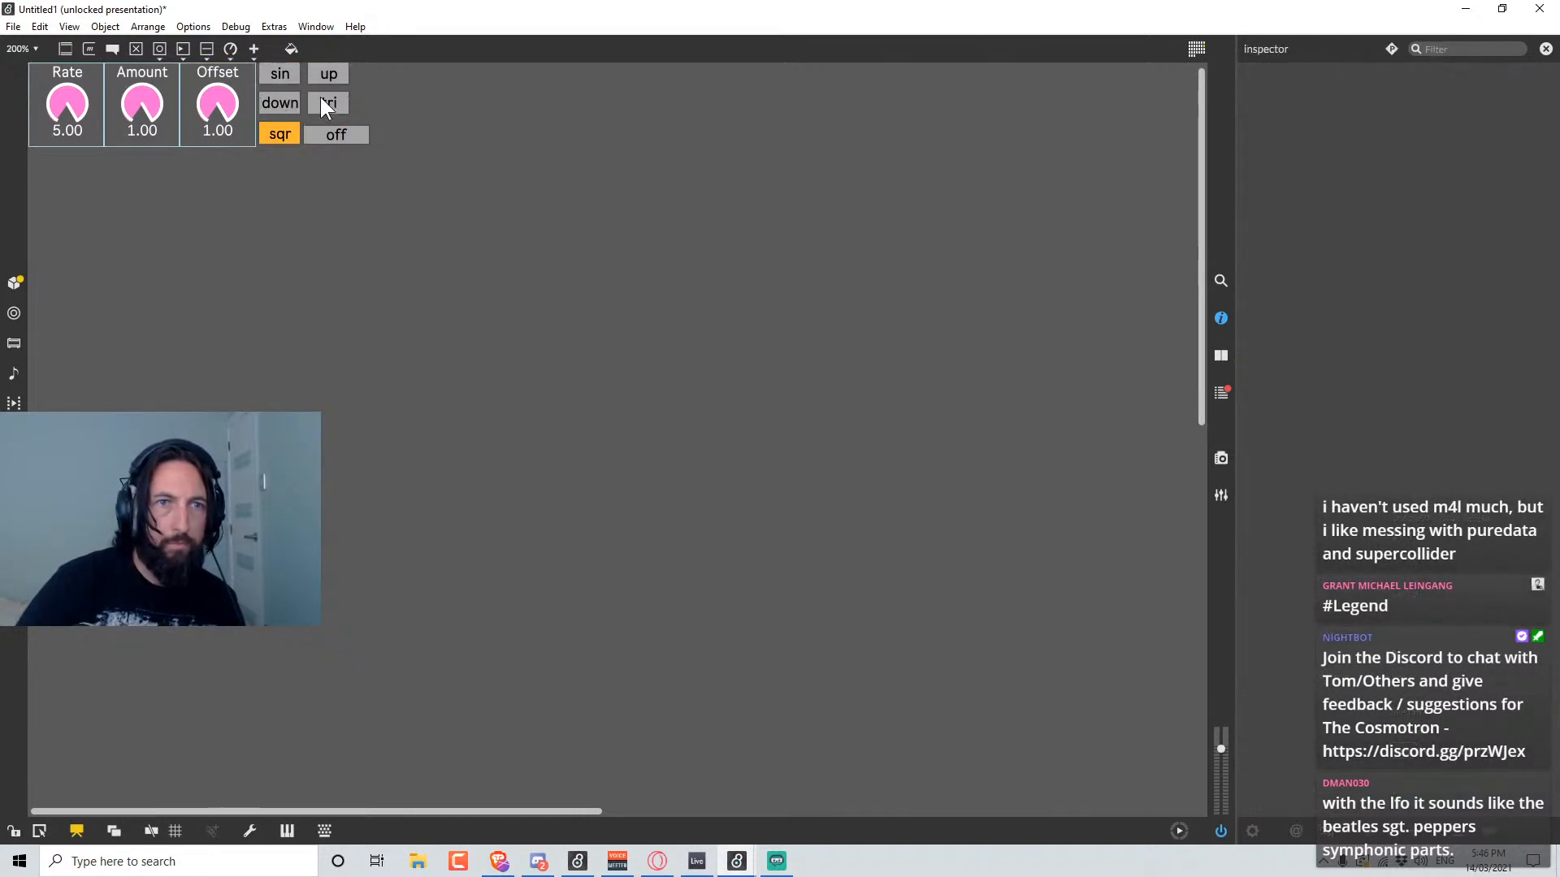
click(299, 85)
key(Down)
key(Down)
key(Down)
key(Down)
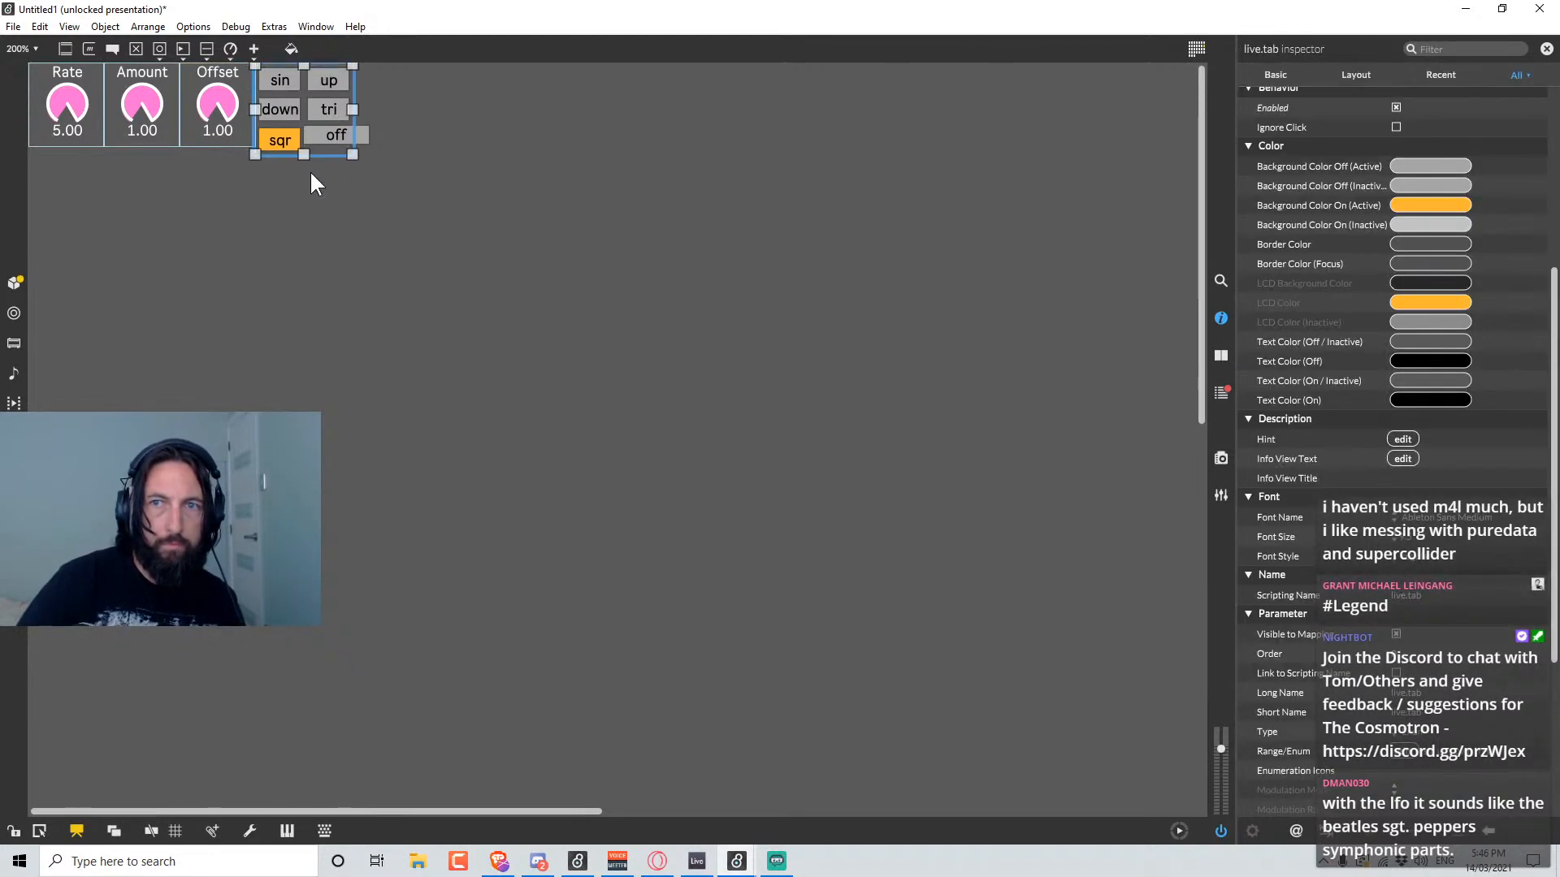
Nudge the three dials down three pixels, followed by the waveform selector and the off toggle by the same amount.
drag(205, 172, 85, 104)
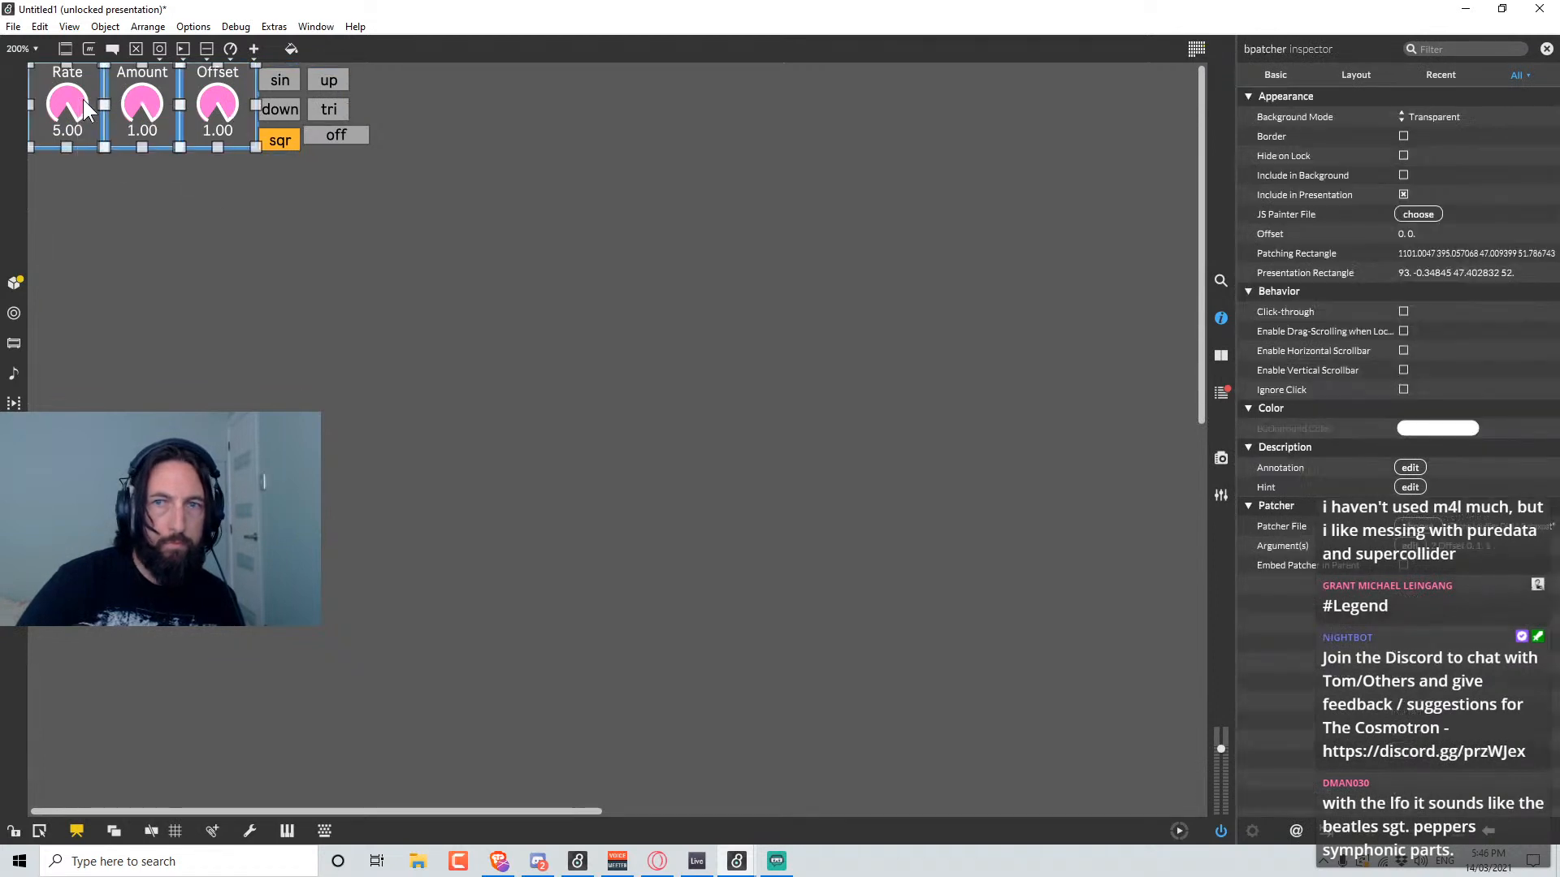
key(Down)
key(Down)
key(Down)
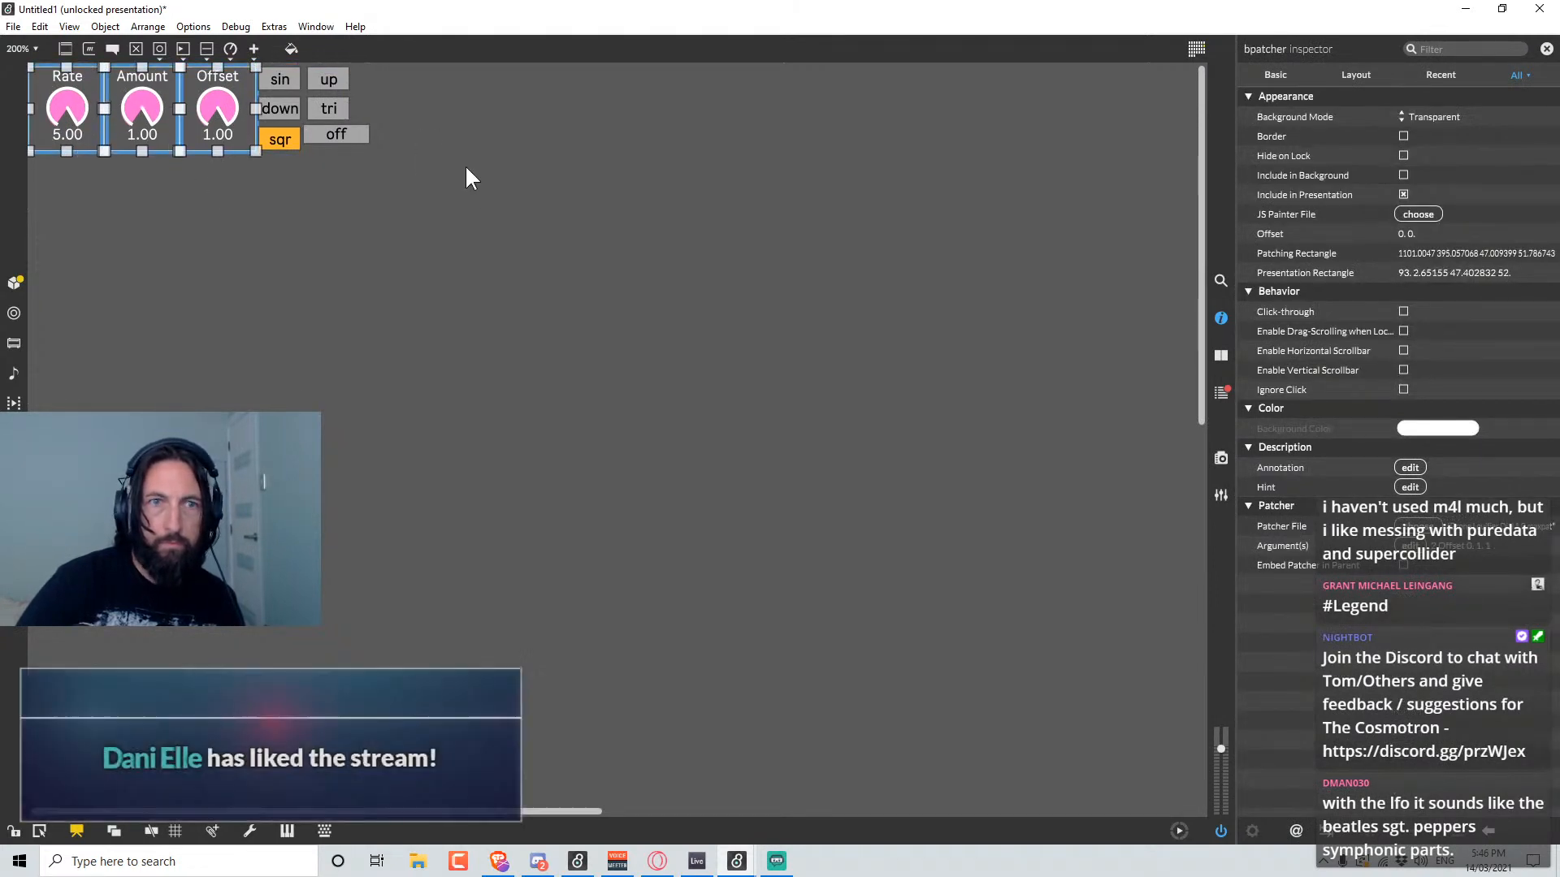
drag(453, 192, 294, 85)
key(Down)
key(Down)
key(Down)
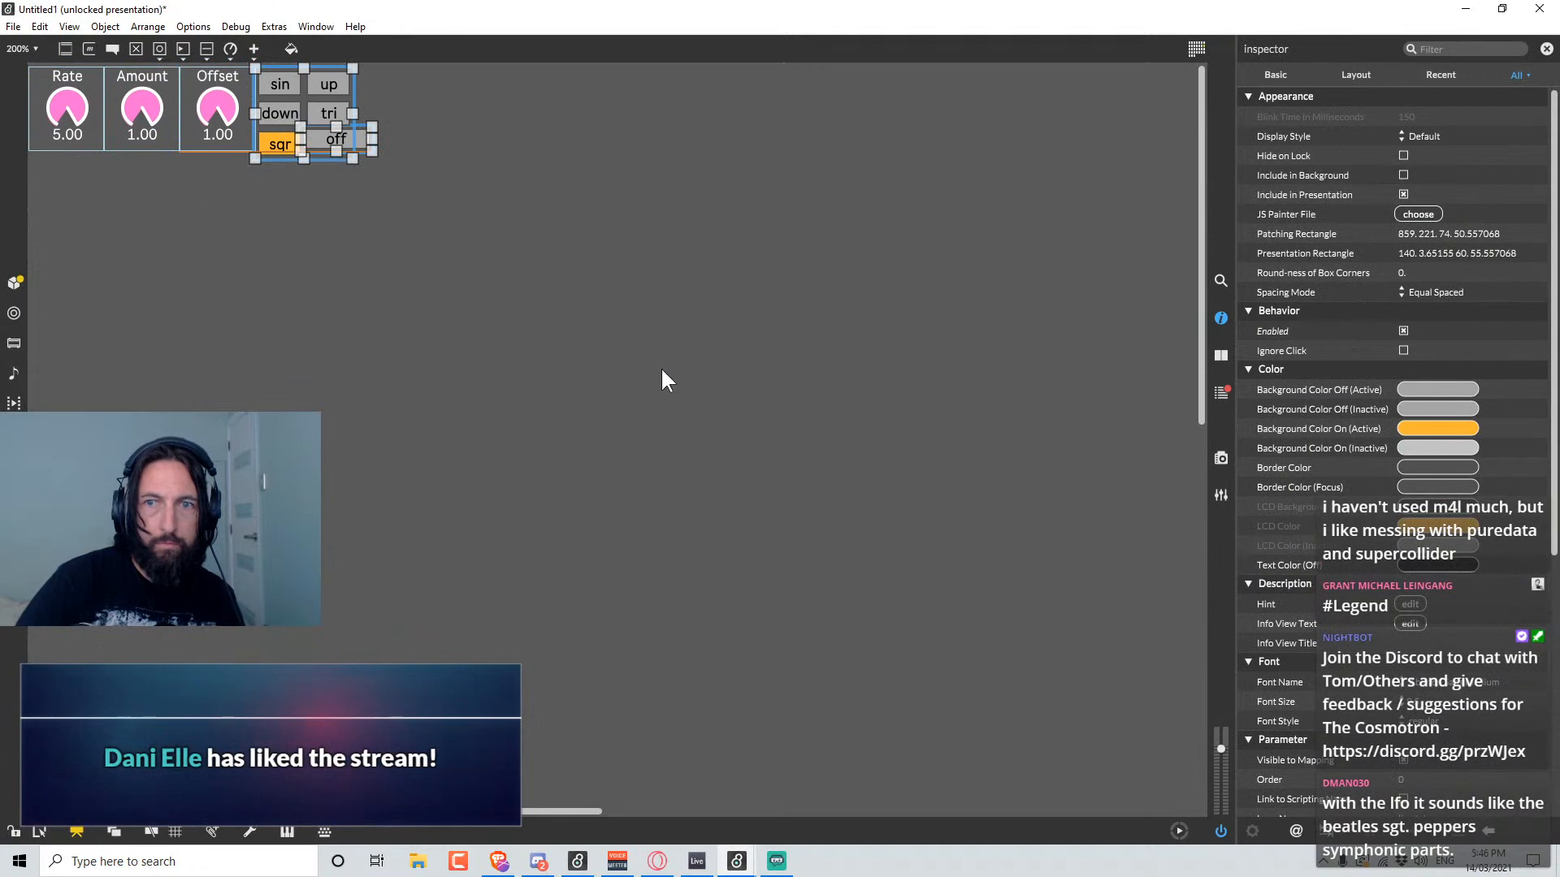
click(524, 315)
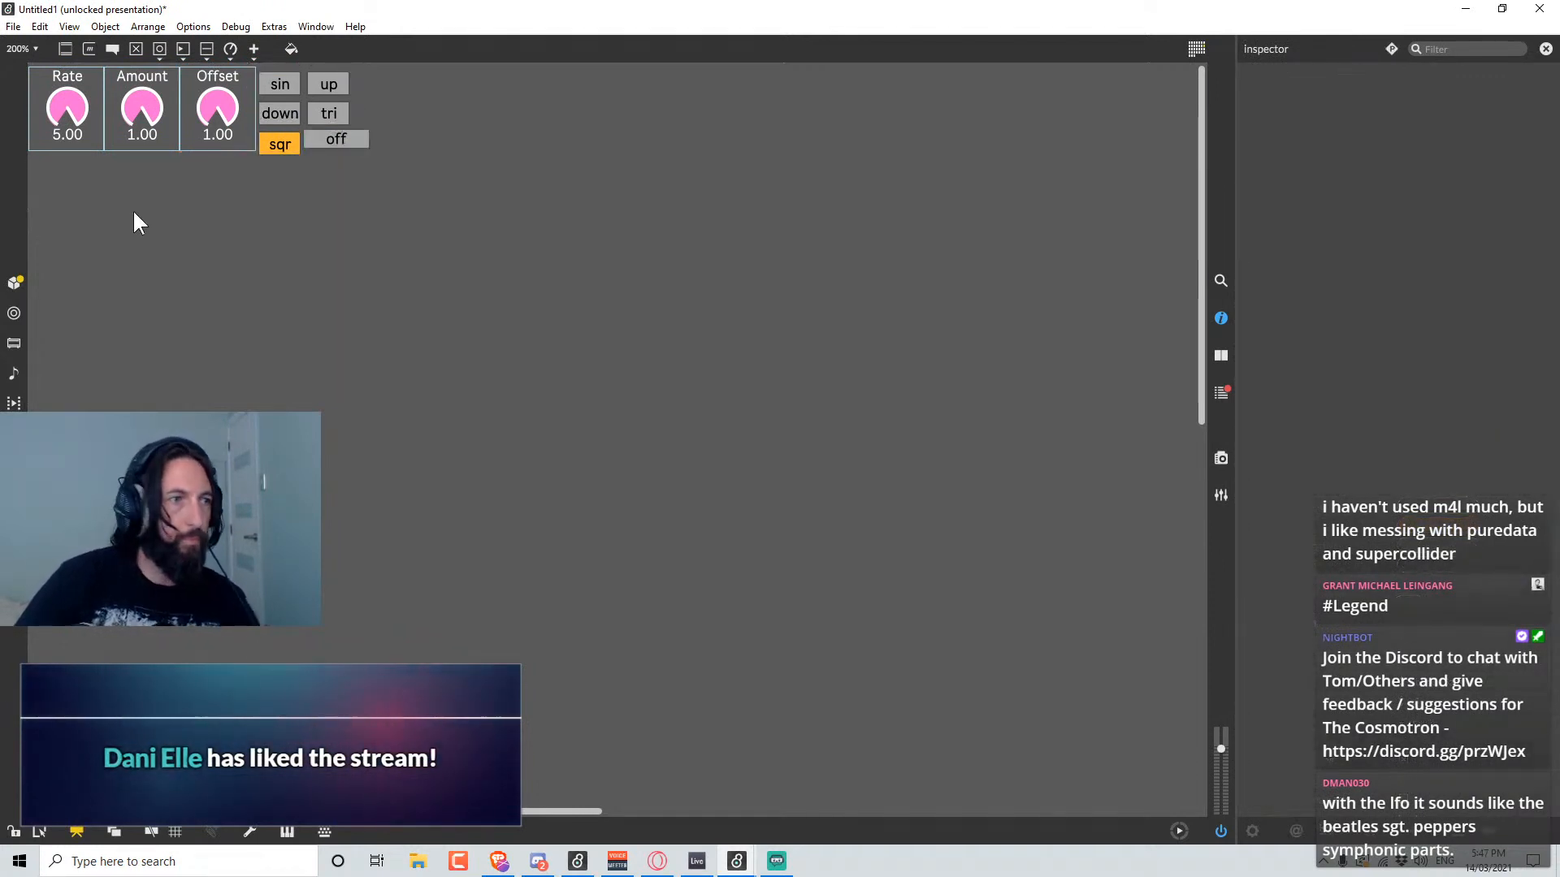
Nudge the Rate, Amount and Offset dials up three pixels and the waveform selector up five pixels.
click(71, 104)
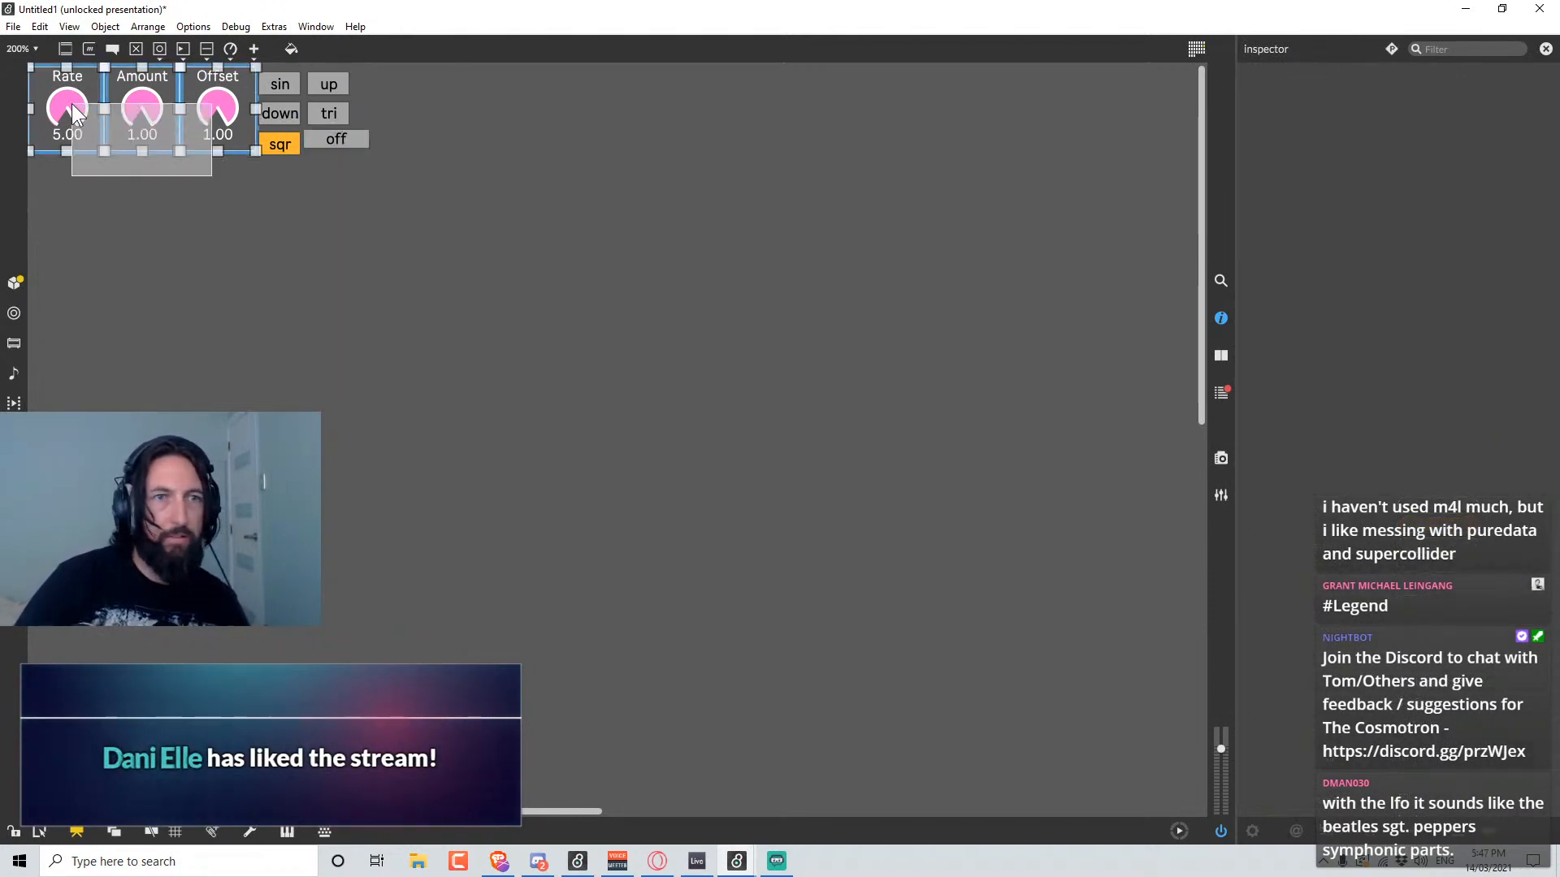
key(Up)
key(Up)
key(Up)
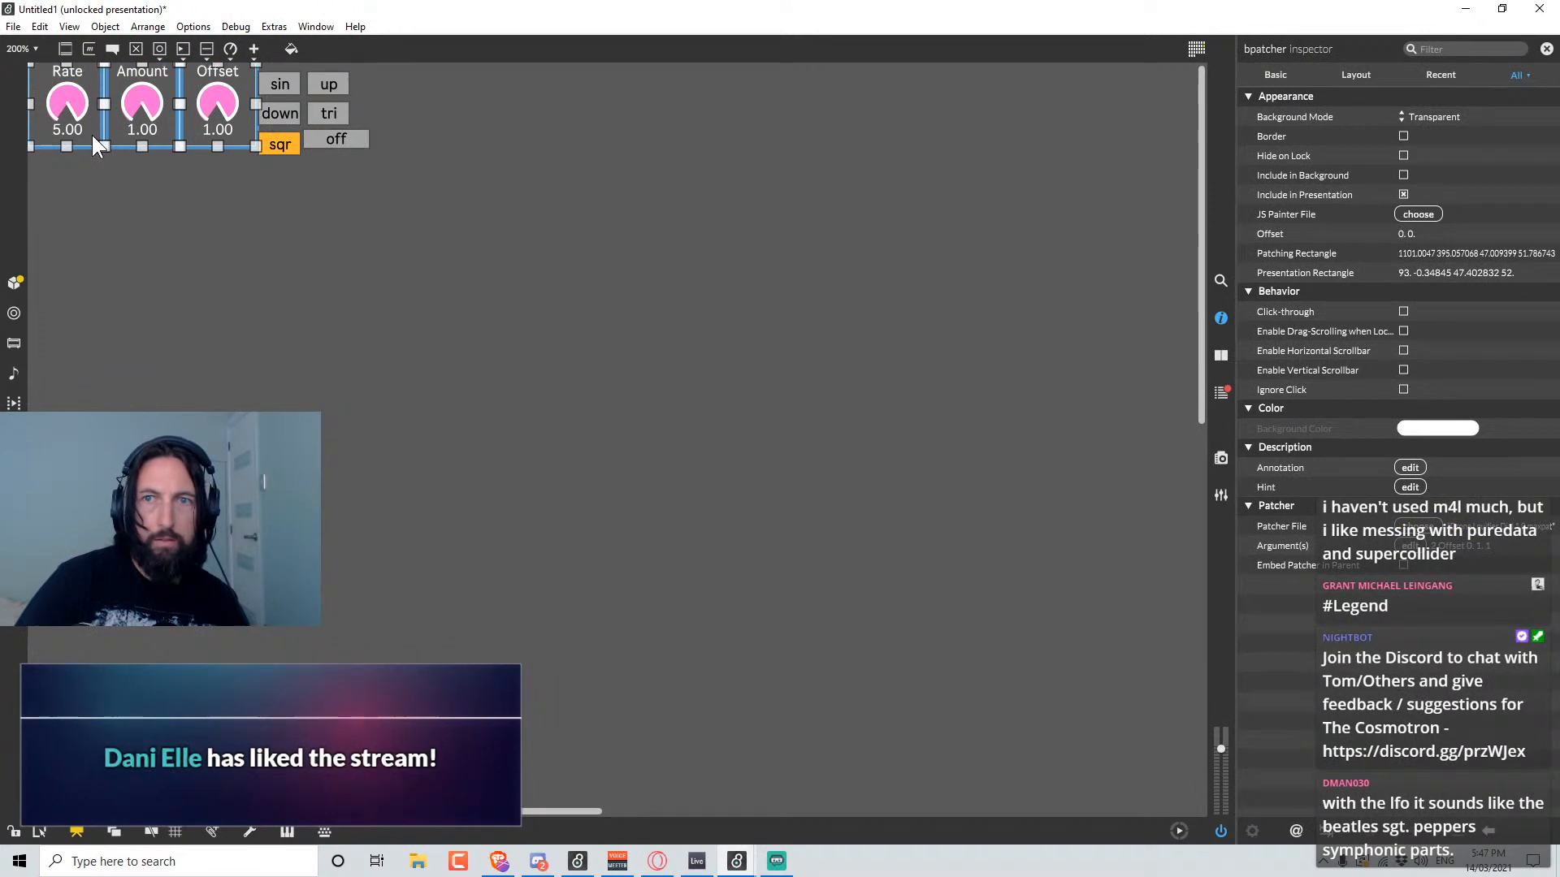
click(272, 77)
key(Up)
key(Up)
key(Up)
key(Up)
key(Up)
click(392, 216)
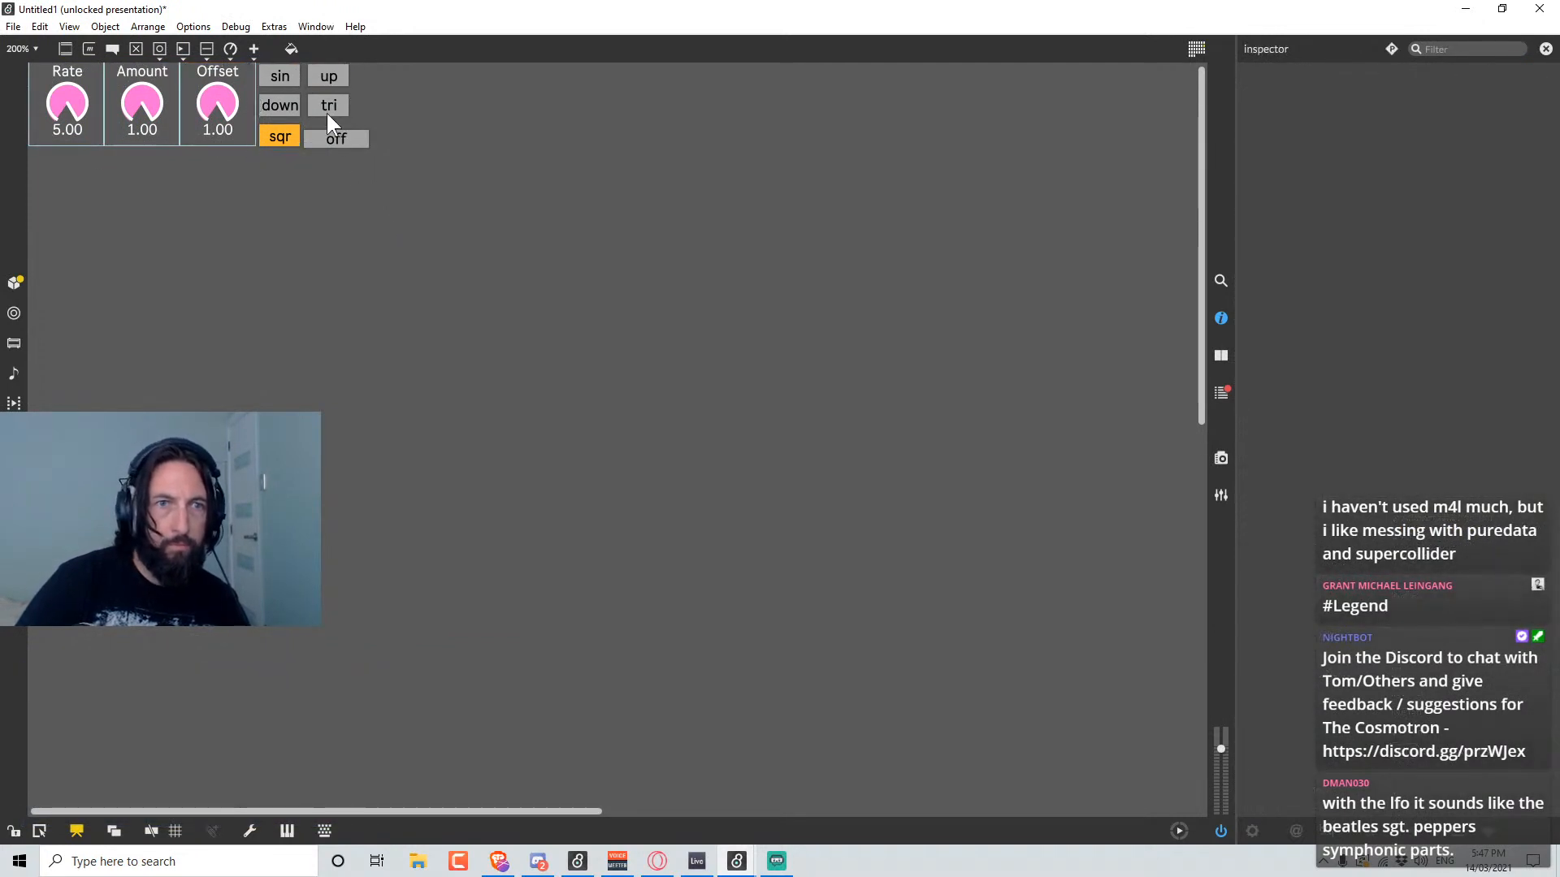
Resize the off toggle to 29 by 18 and align it below the tri tab, level with the sqr tab.
click(290, 135)
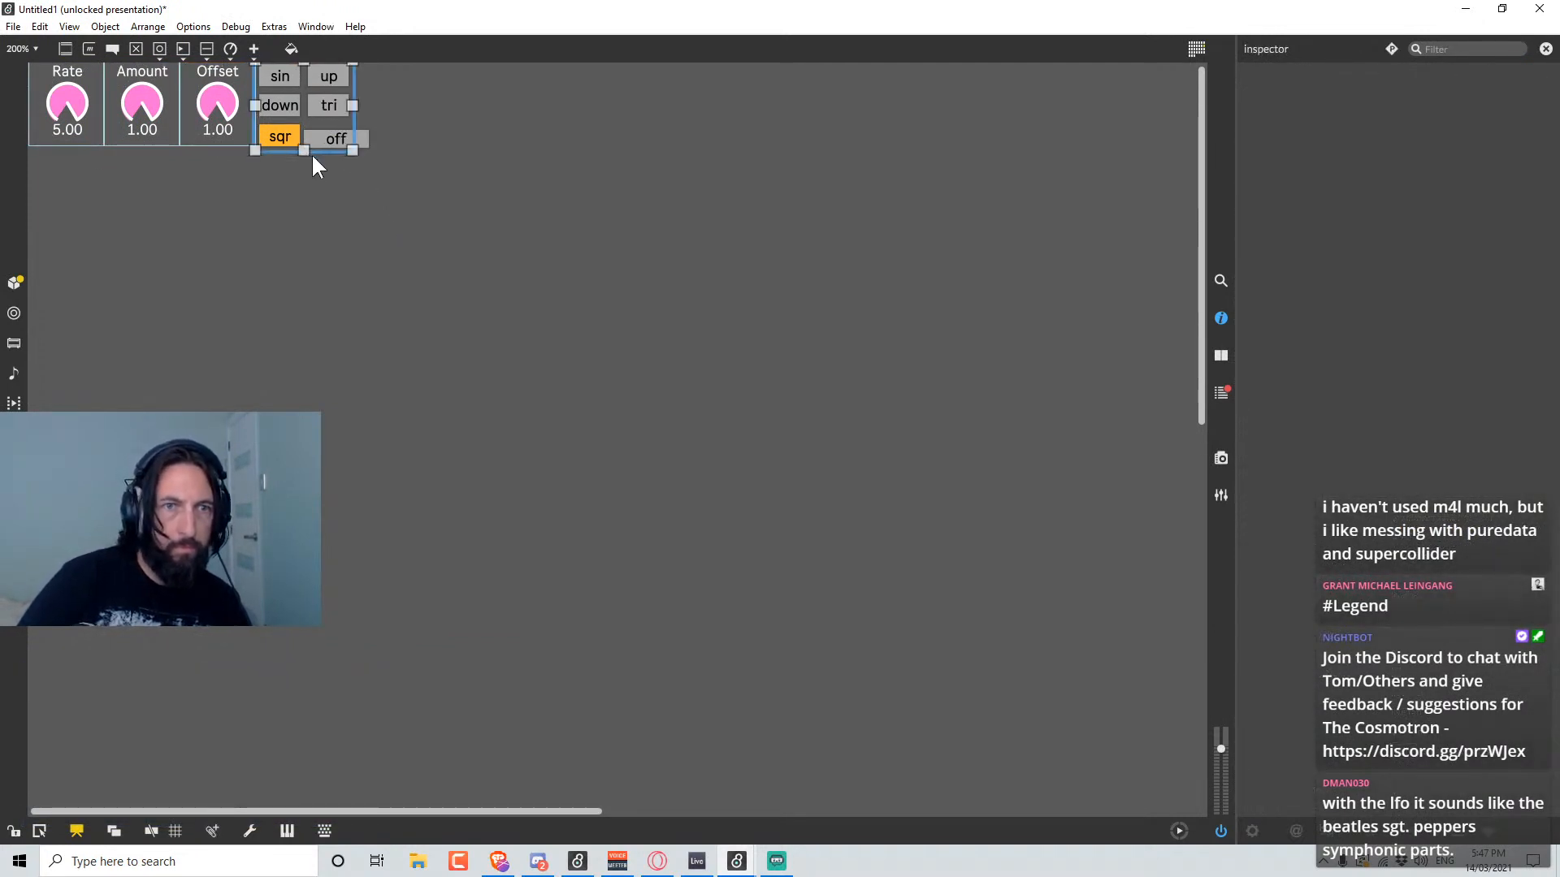
click(412, 142)
mouse_move(325, 133)
mouse_down()
mouse_move(363, 139)
mouse_move(329, 153)
mouse_move(328, 121)
mouse_up()
key(ctrl+z)
click(529, 108)
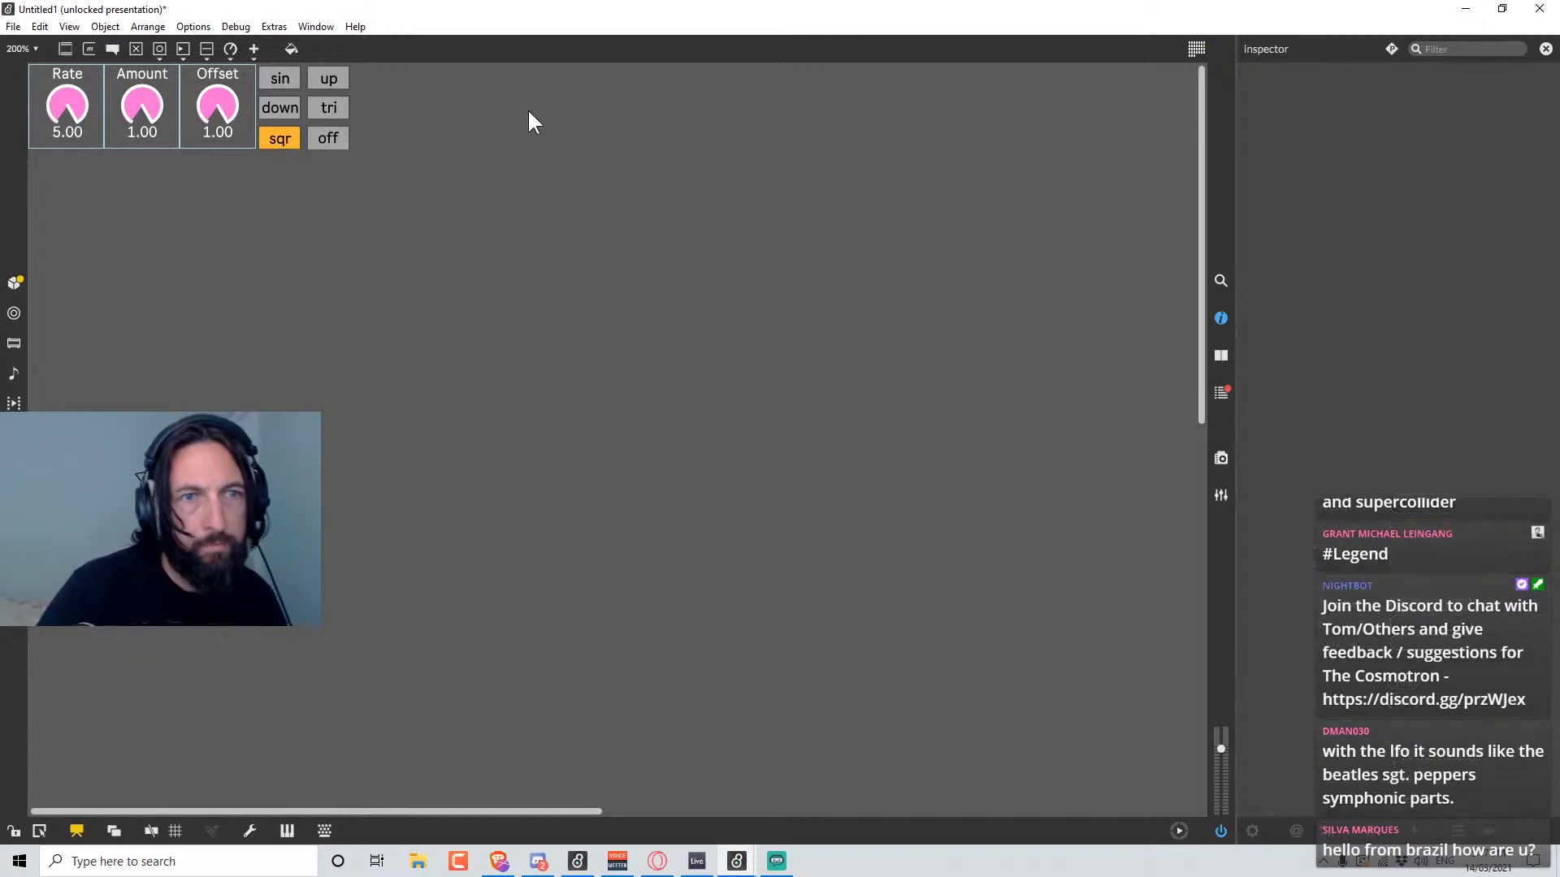
Try to select the off toggle overlapped by the waveform selector in the enlarged presentation layout.
click(341, 139)
key(ctrl+equal)
key(ctrl+equal)
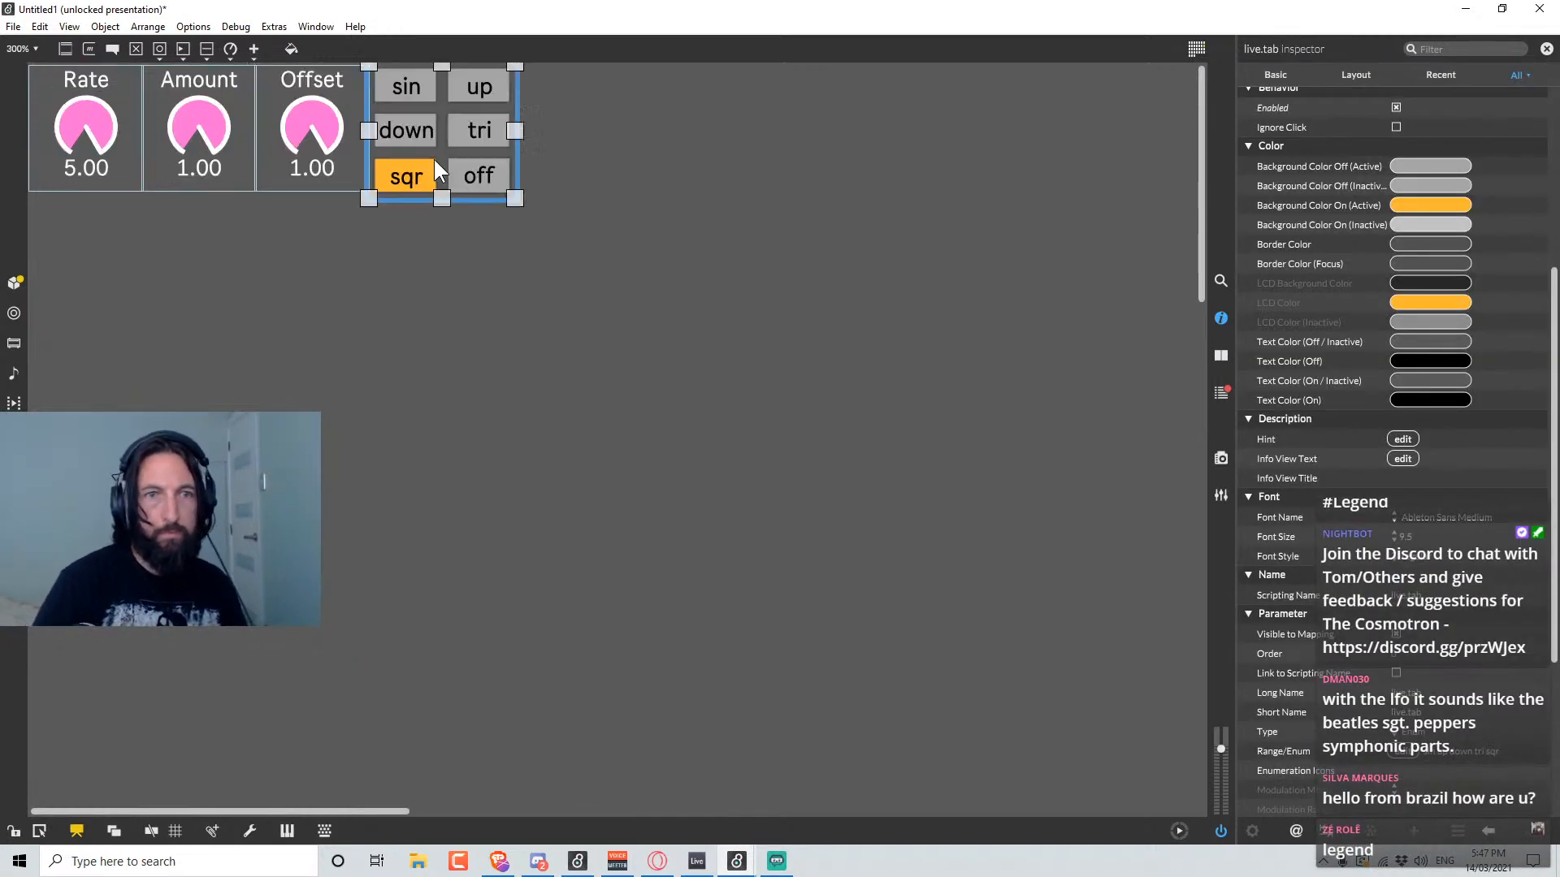
click(893, 182)
click(651, 212)
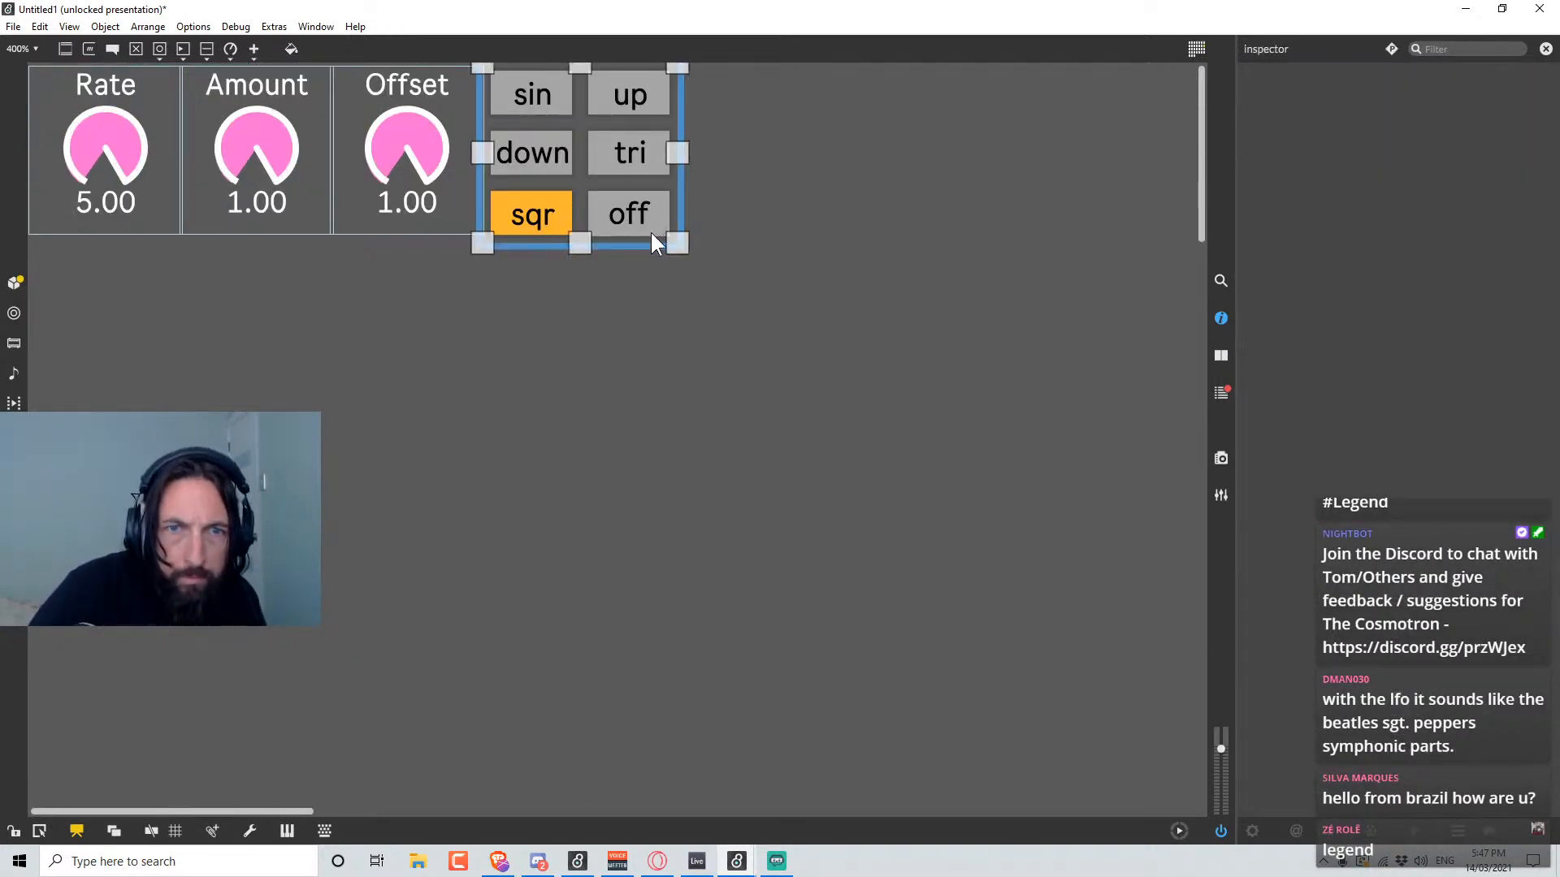
click(724, 226)
click(649, 218)
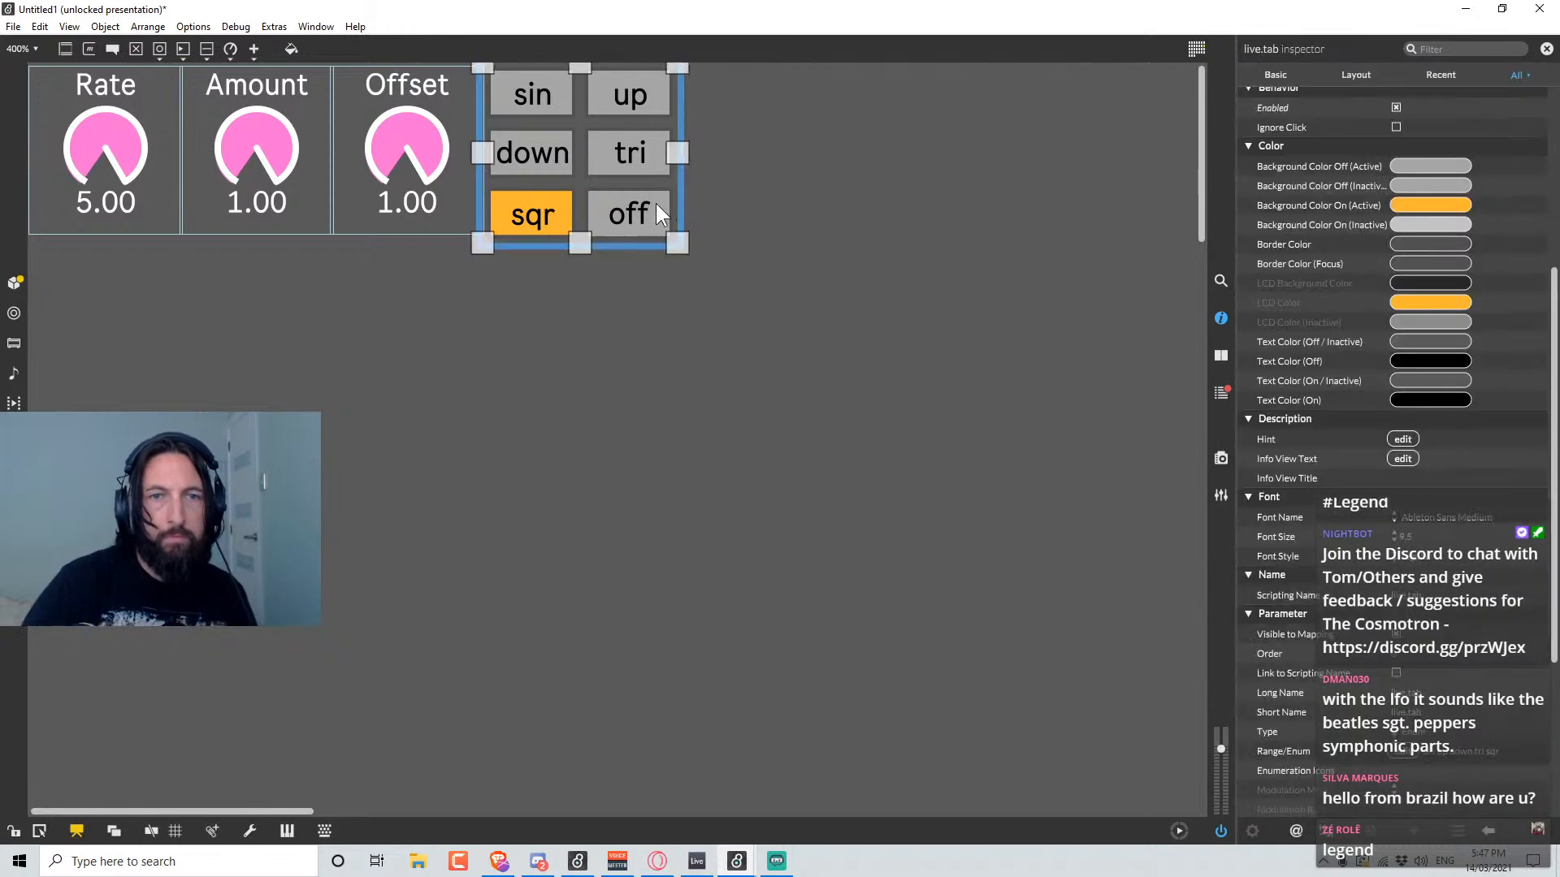
alt+click(645, 228)
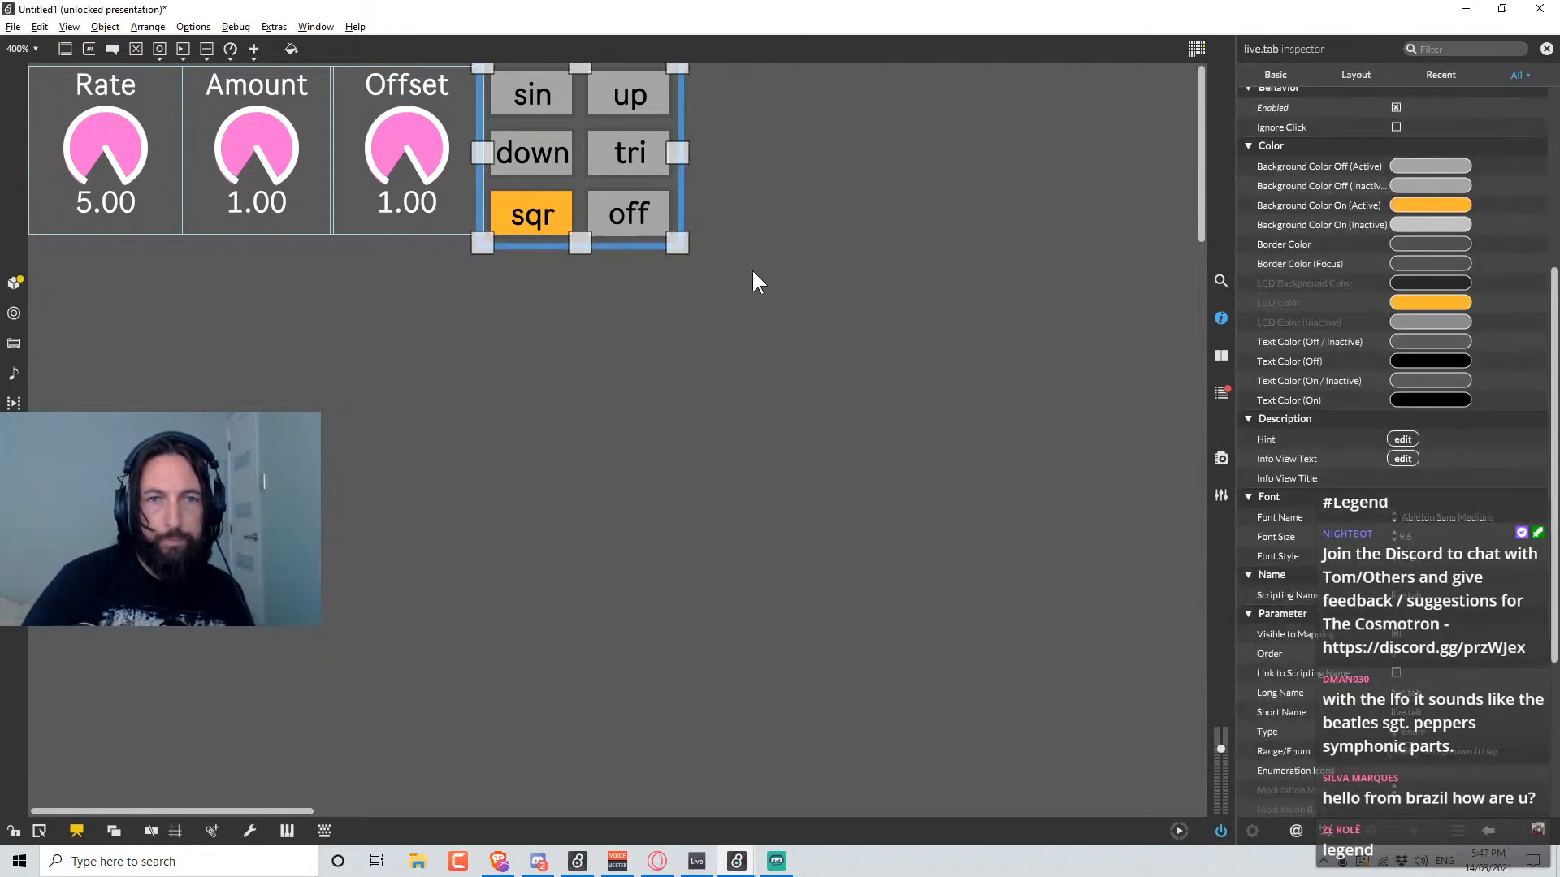
click(903, 286)
Select the off toggle in the patching view and reduce its height to 17.5 in the presentation layout.
click(903, 21)
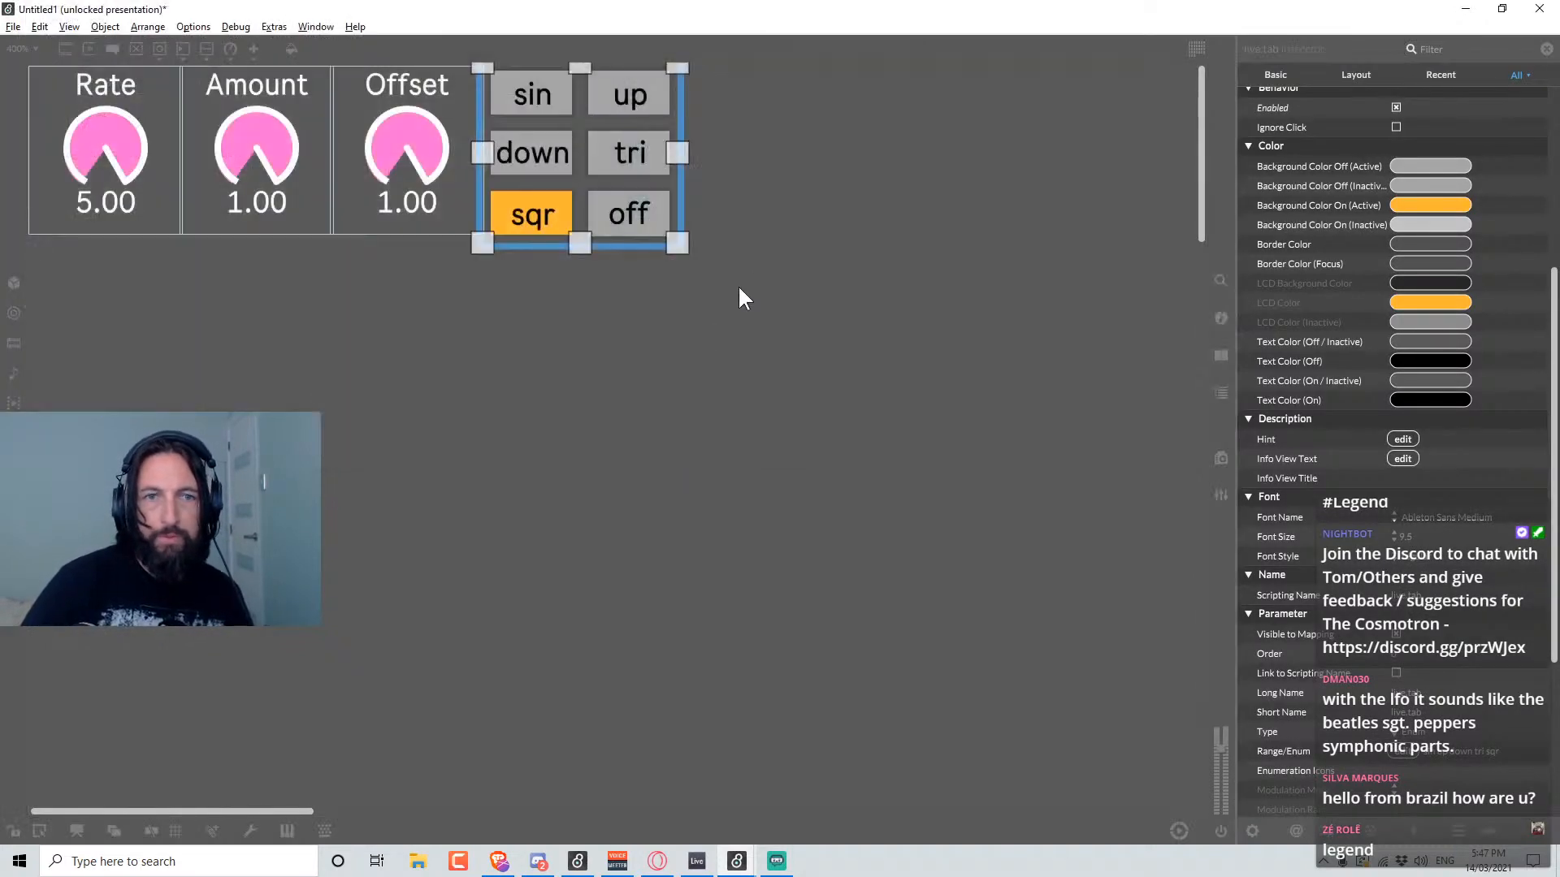
click(707, 324)
scroll(883, 495, right, 10)
scroll(874, 560, left, 10)
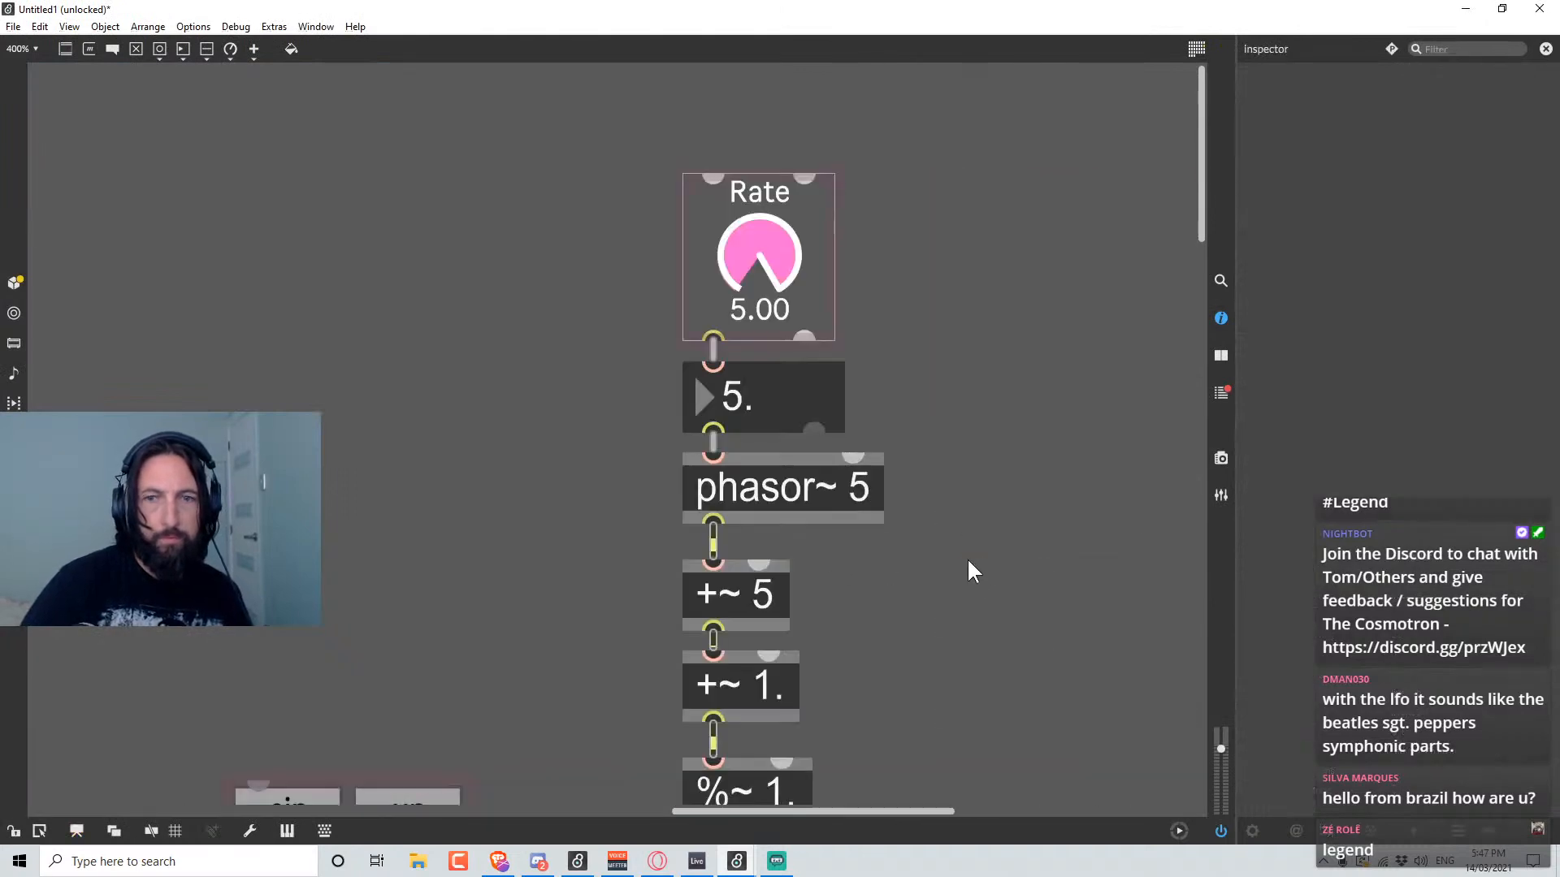
scroll(967, 567, down, 15)
click(523, 528)
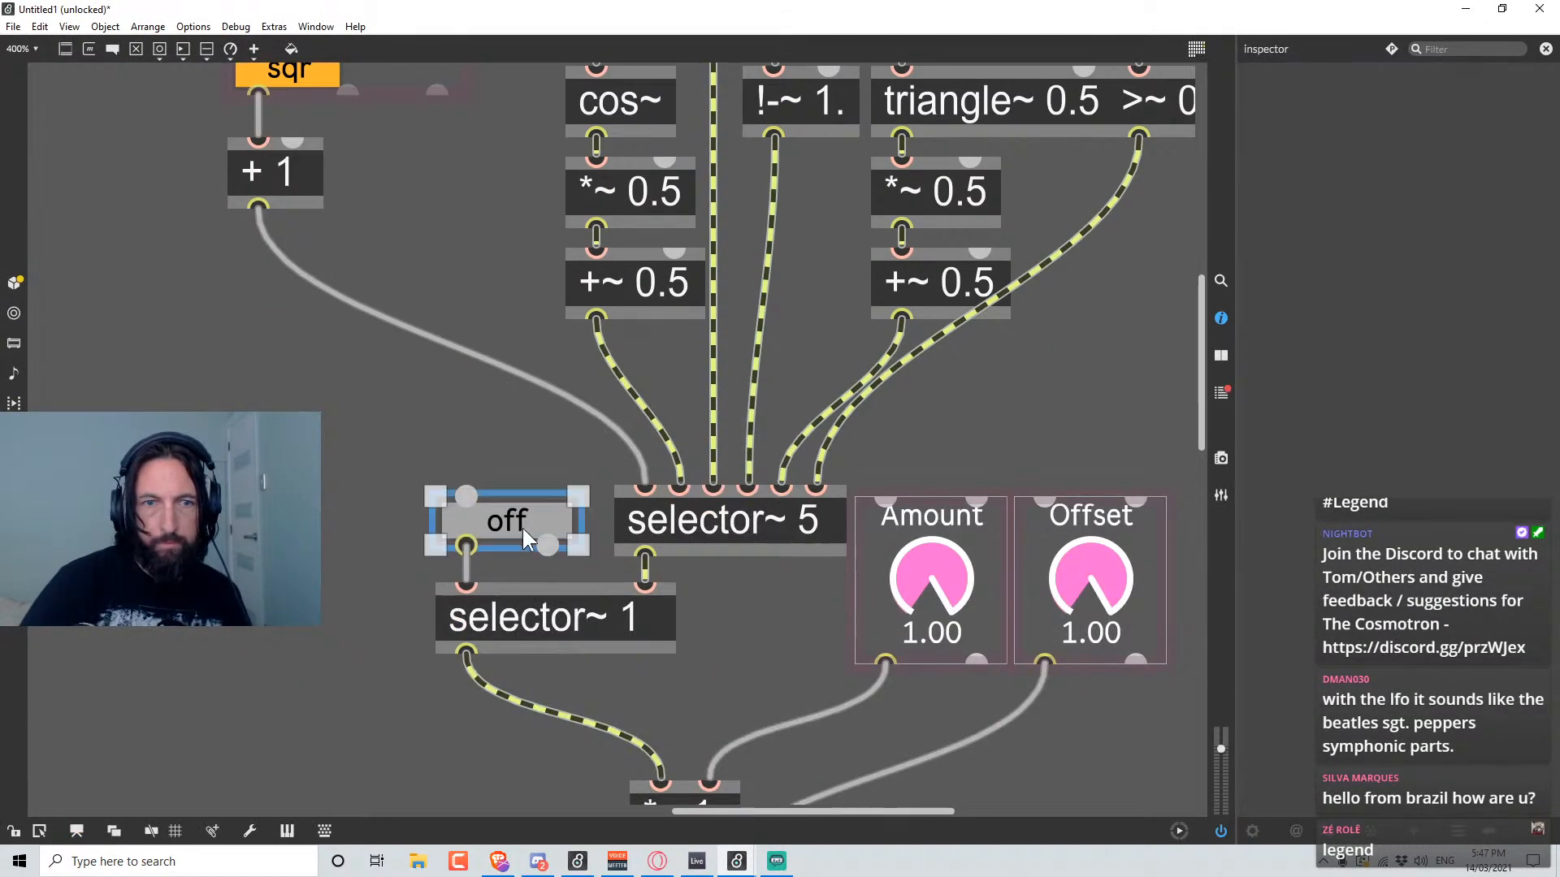
key(ctrl+alt+e)
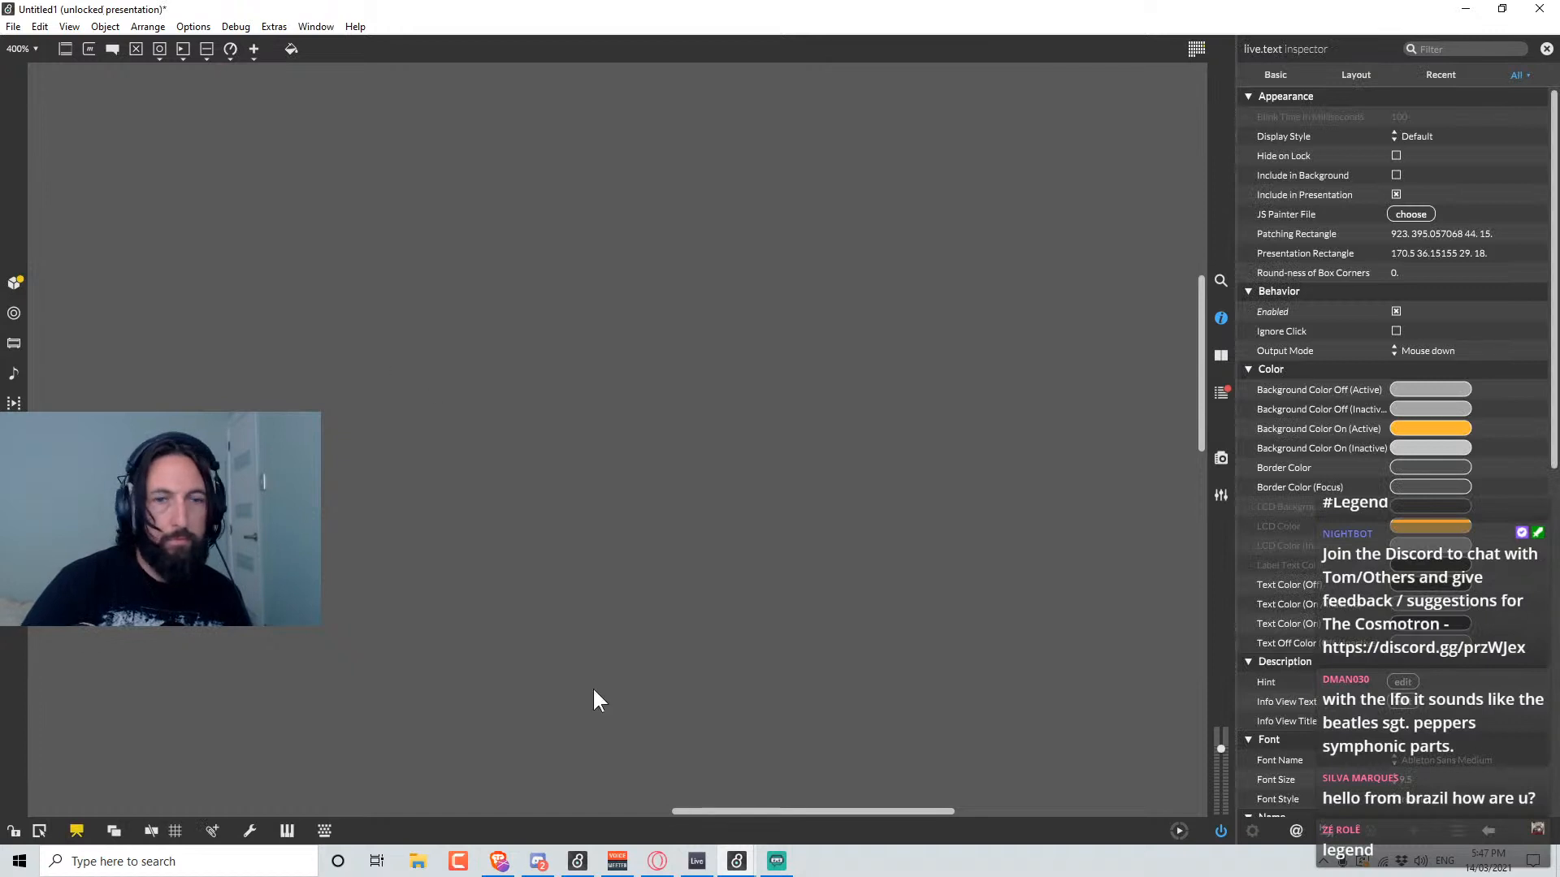
drag(708, 810, 363, 811)
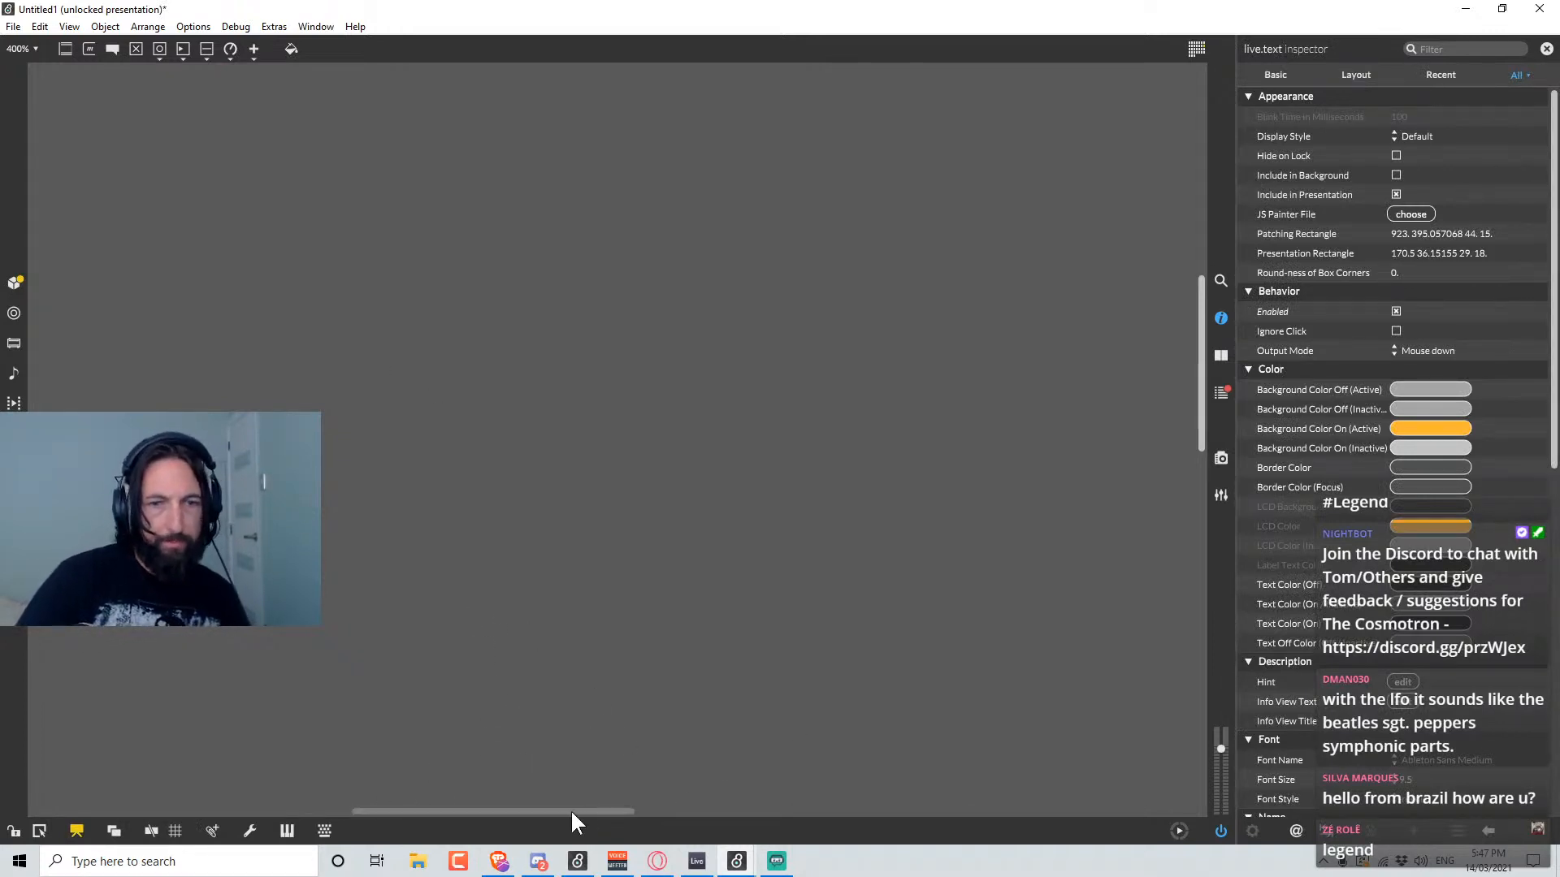
drag(570, 809, 254, 822)
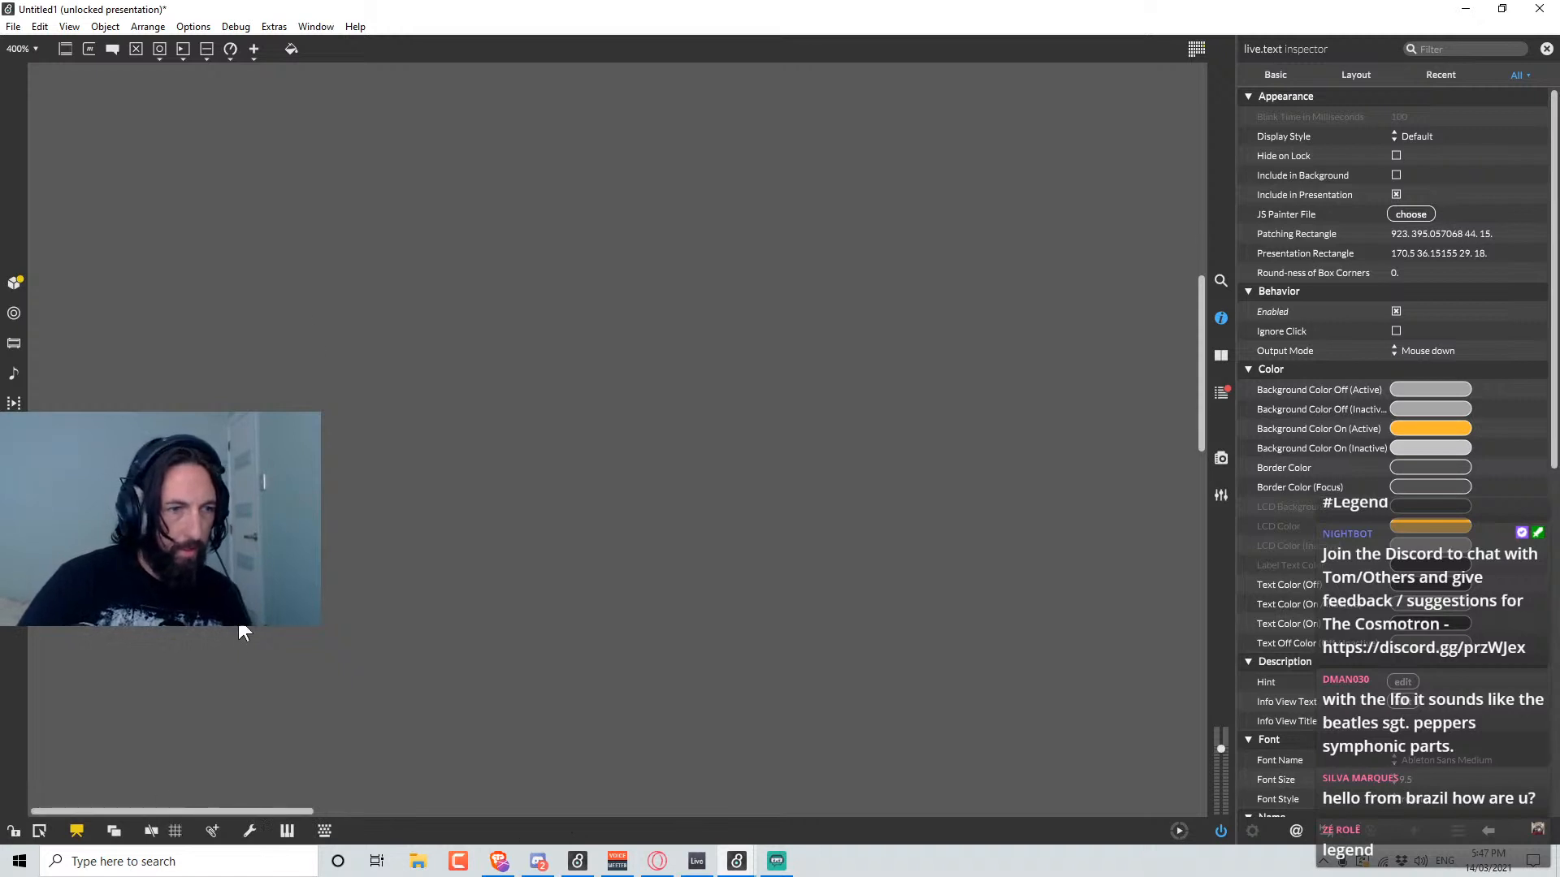
scroll(245, 626, up, 10)
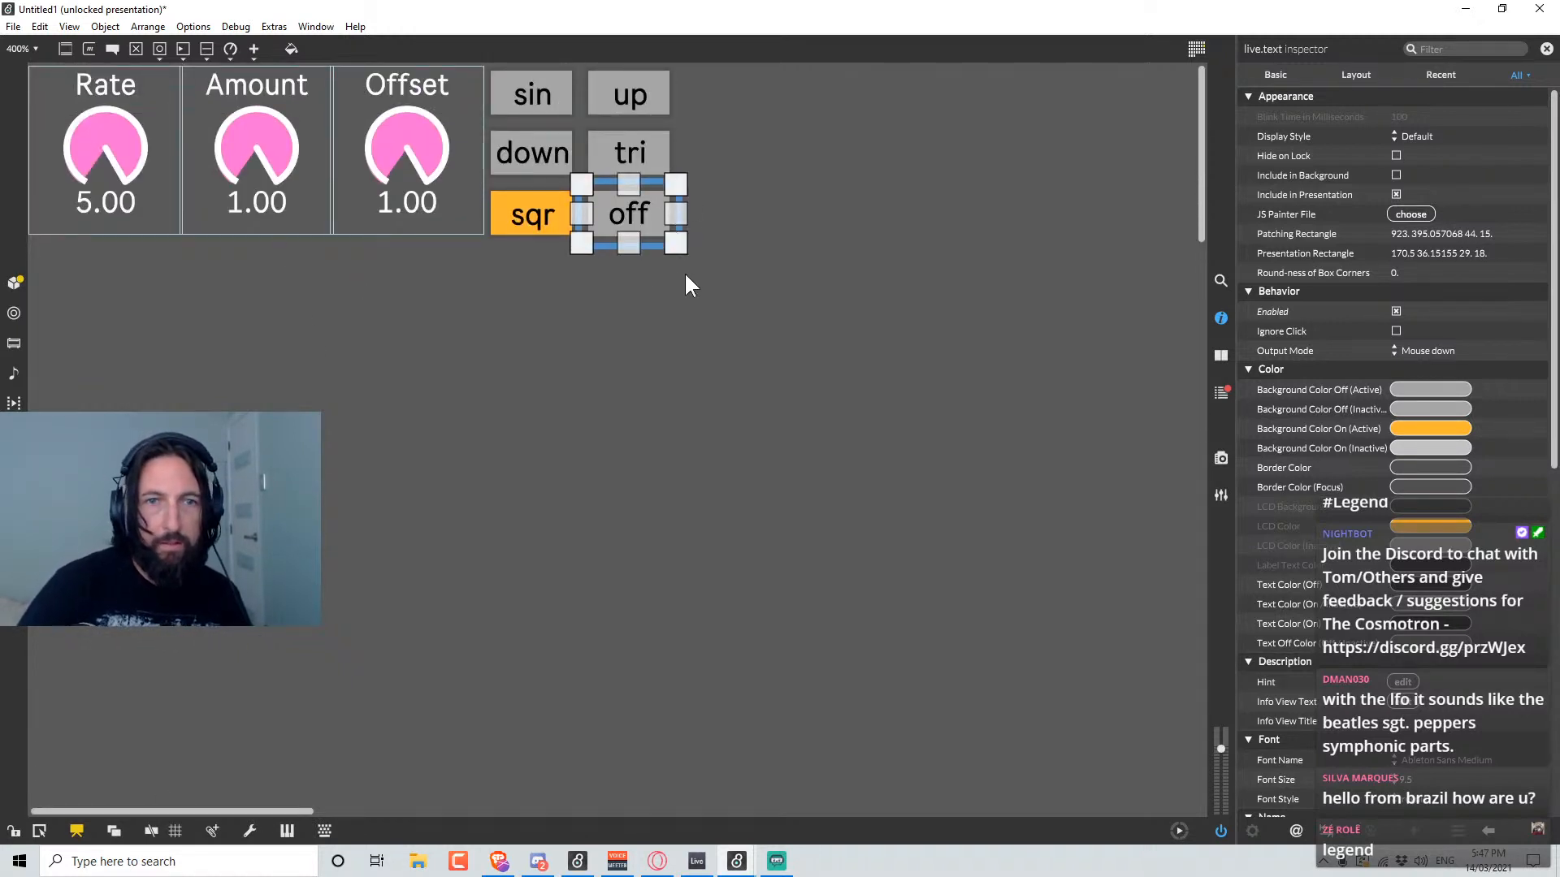
mouse_move(628, 244)
mouse_down()
mouse_move(629, 262)
mouse_move(634, 241)
mouse_up()
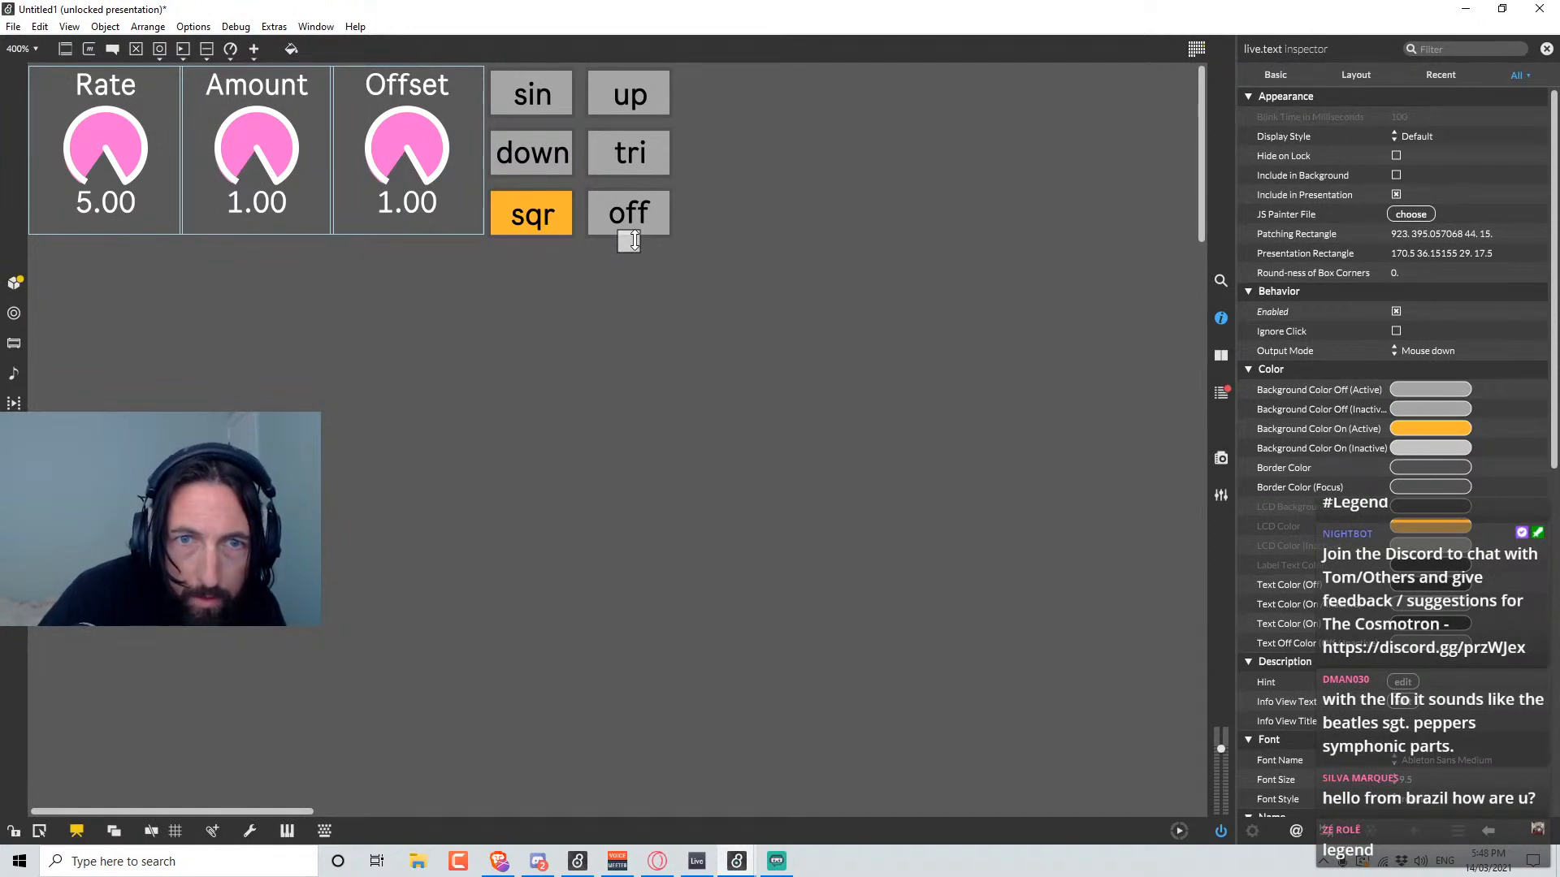
Select only the off toggle and set its Background Color Off (Active) to light blue.
click(675, 222)
drag(696, 219, 651, 235)
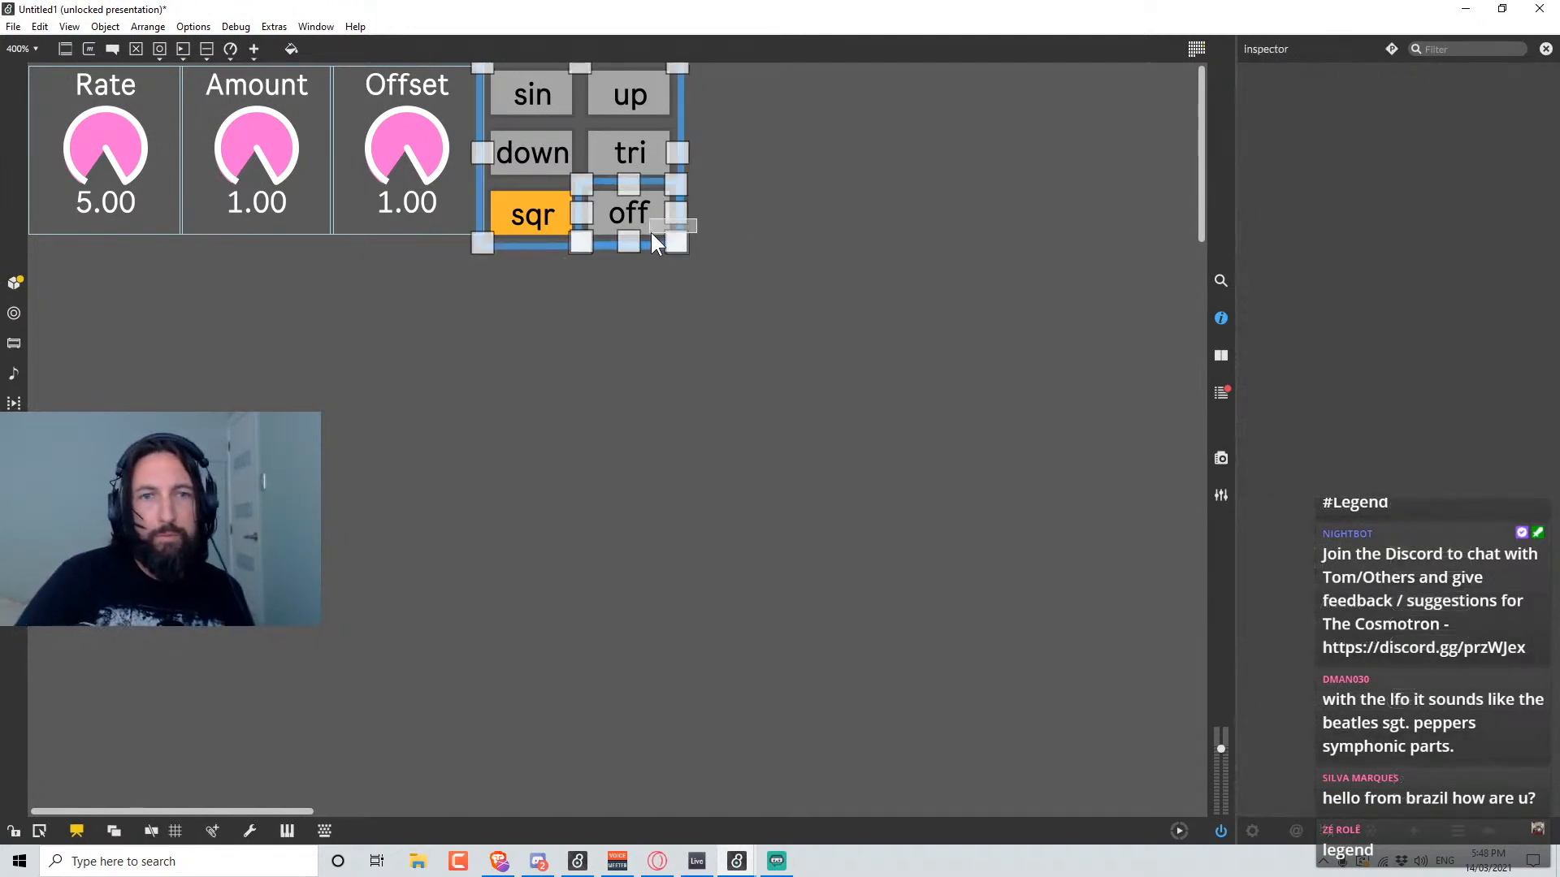
click(676, 238)
click(666, 224)
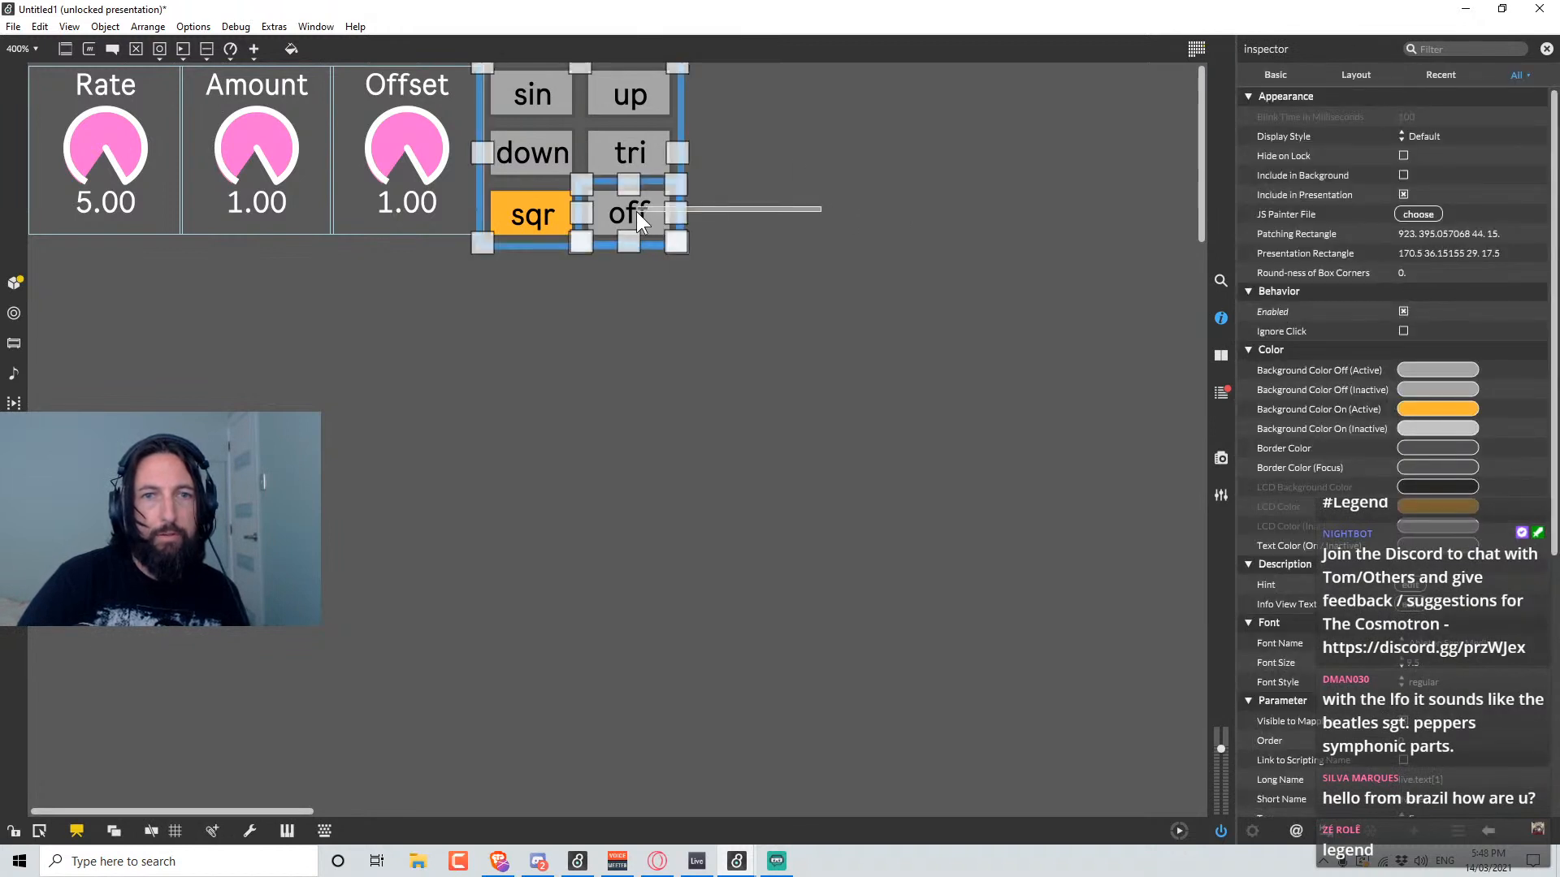
click(808, 208)
drag(805, 197, 635, 213)
shift+click(593, 110)
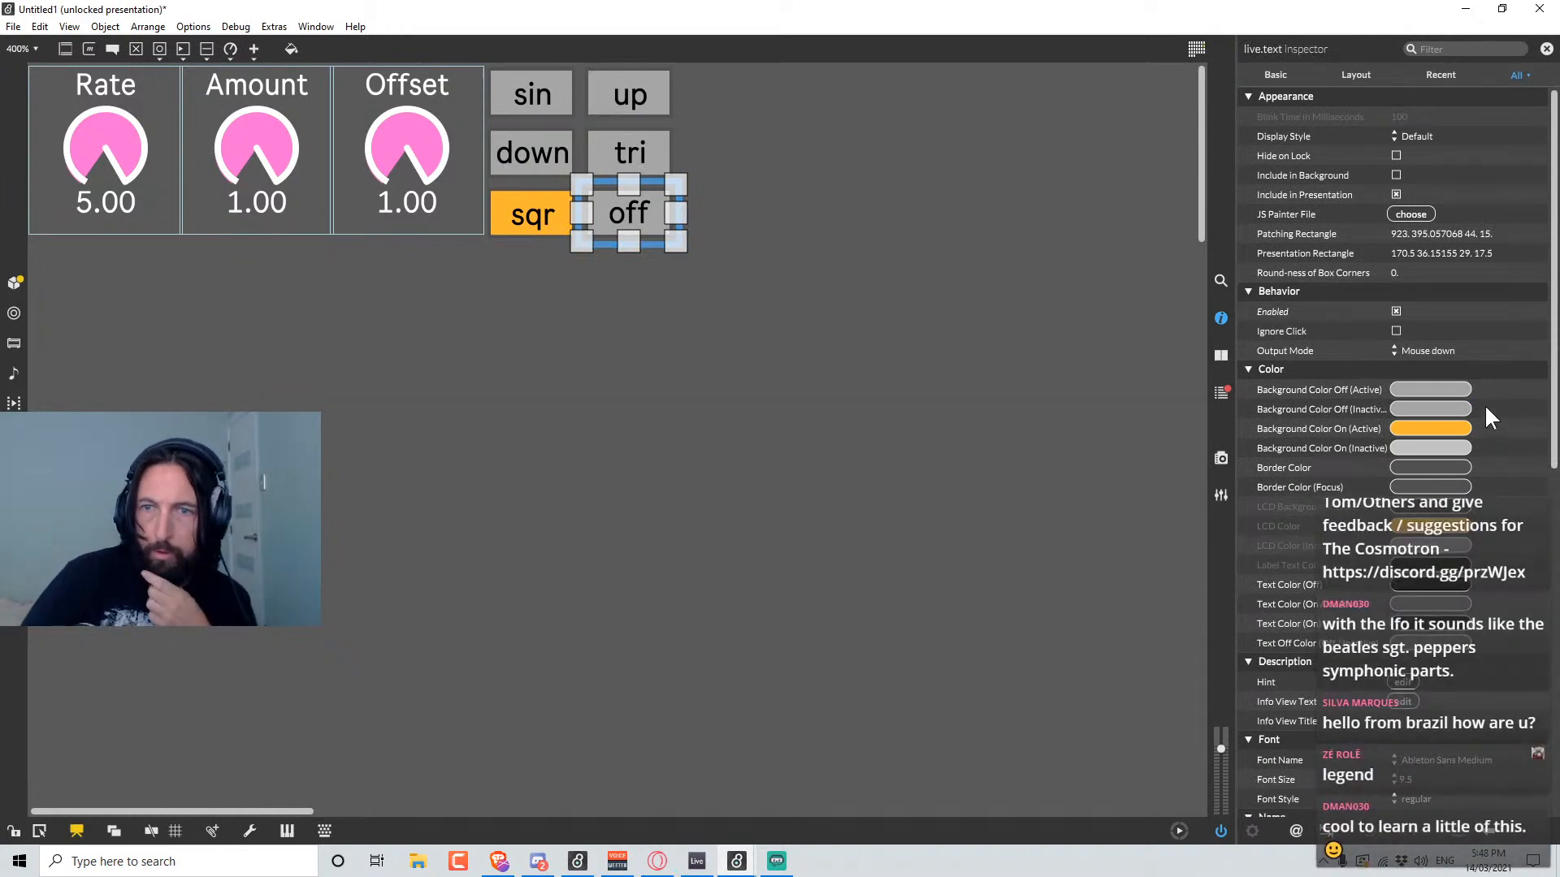
click(1404, 383)
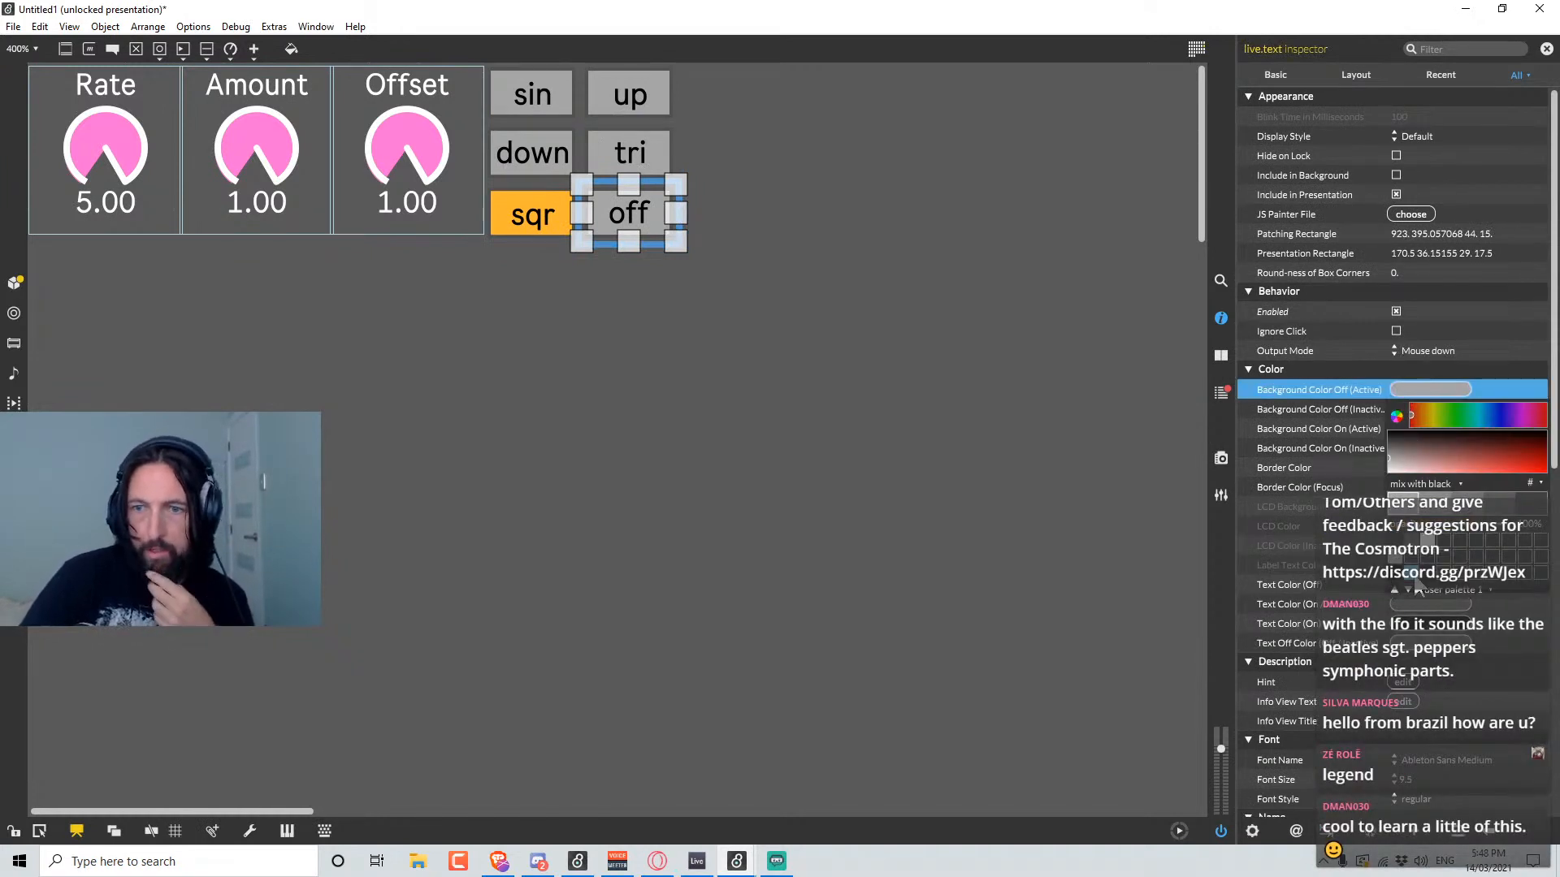
click(1415, 578)
key(ctrl+e)
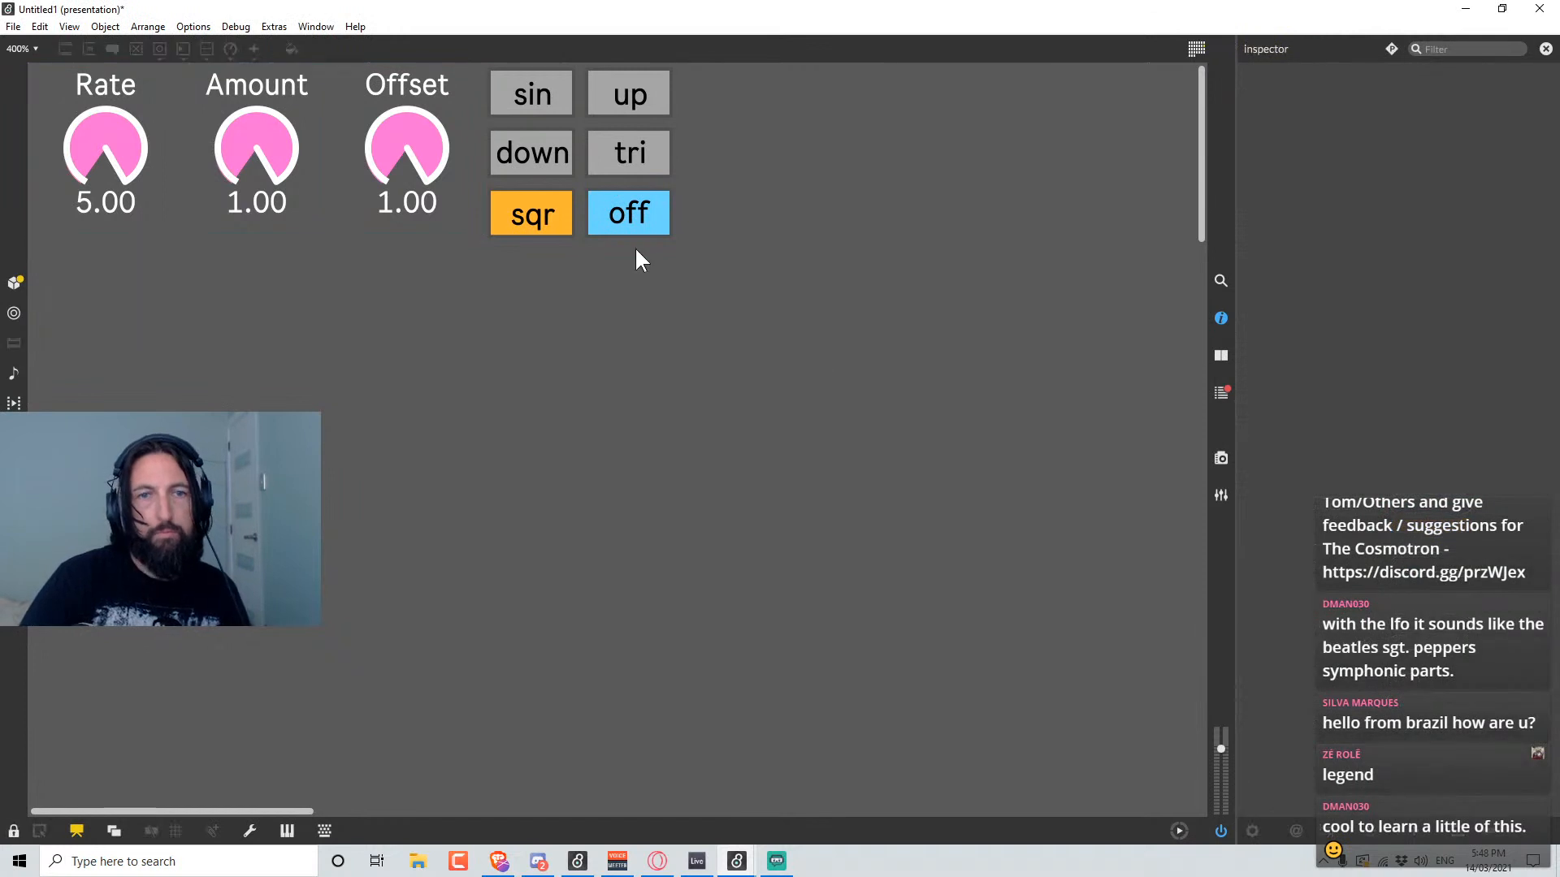
Test the waveform selector in the locked presentation by choosing the down and tri waveforms.
key(ctrl+e)
click(527, 178)
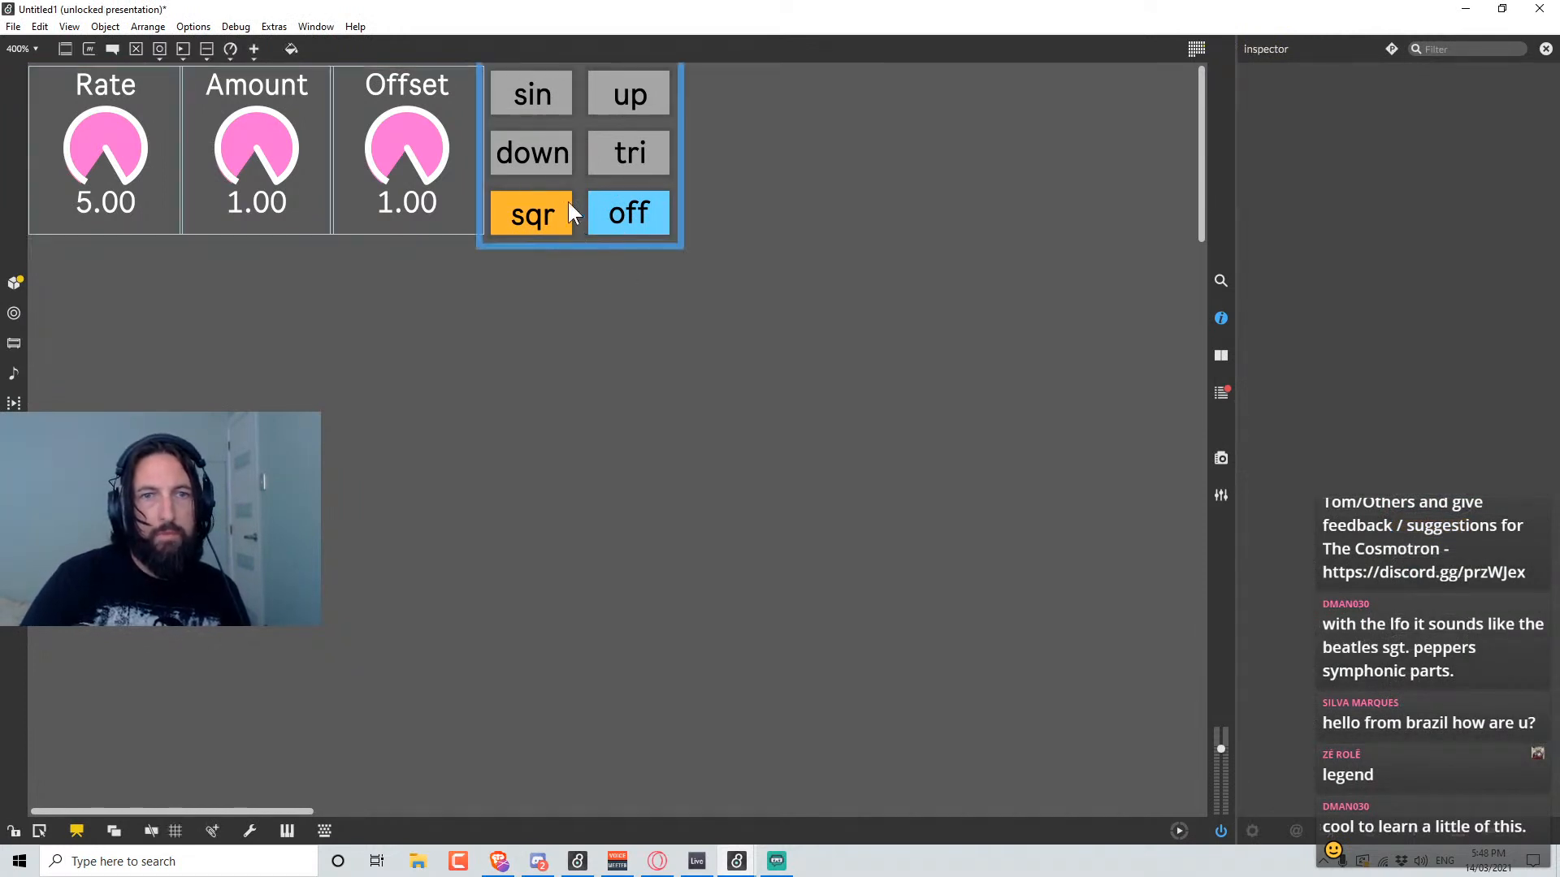
key(ctrl+e)
click(547, 156)
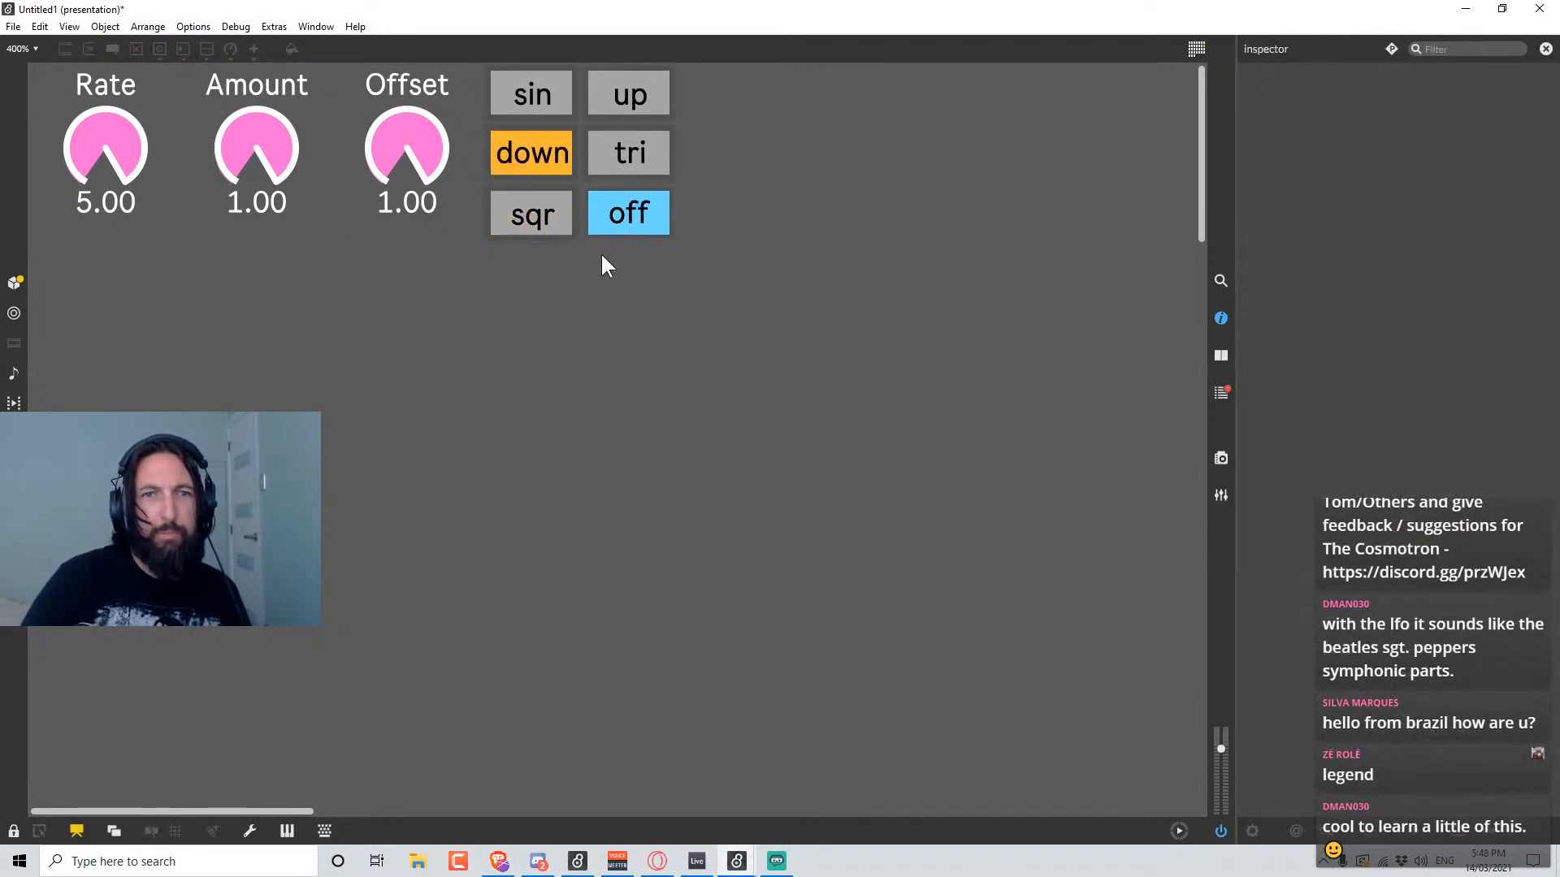
click(593, 167)
Send the waveform selector to the back, behind the off toggle.
key(ctrl+e)
right_click(598, 122)
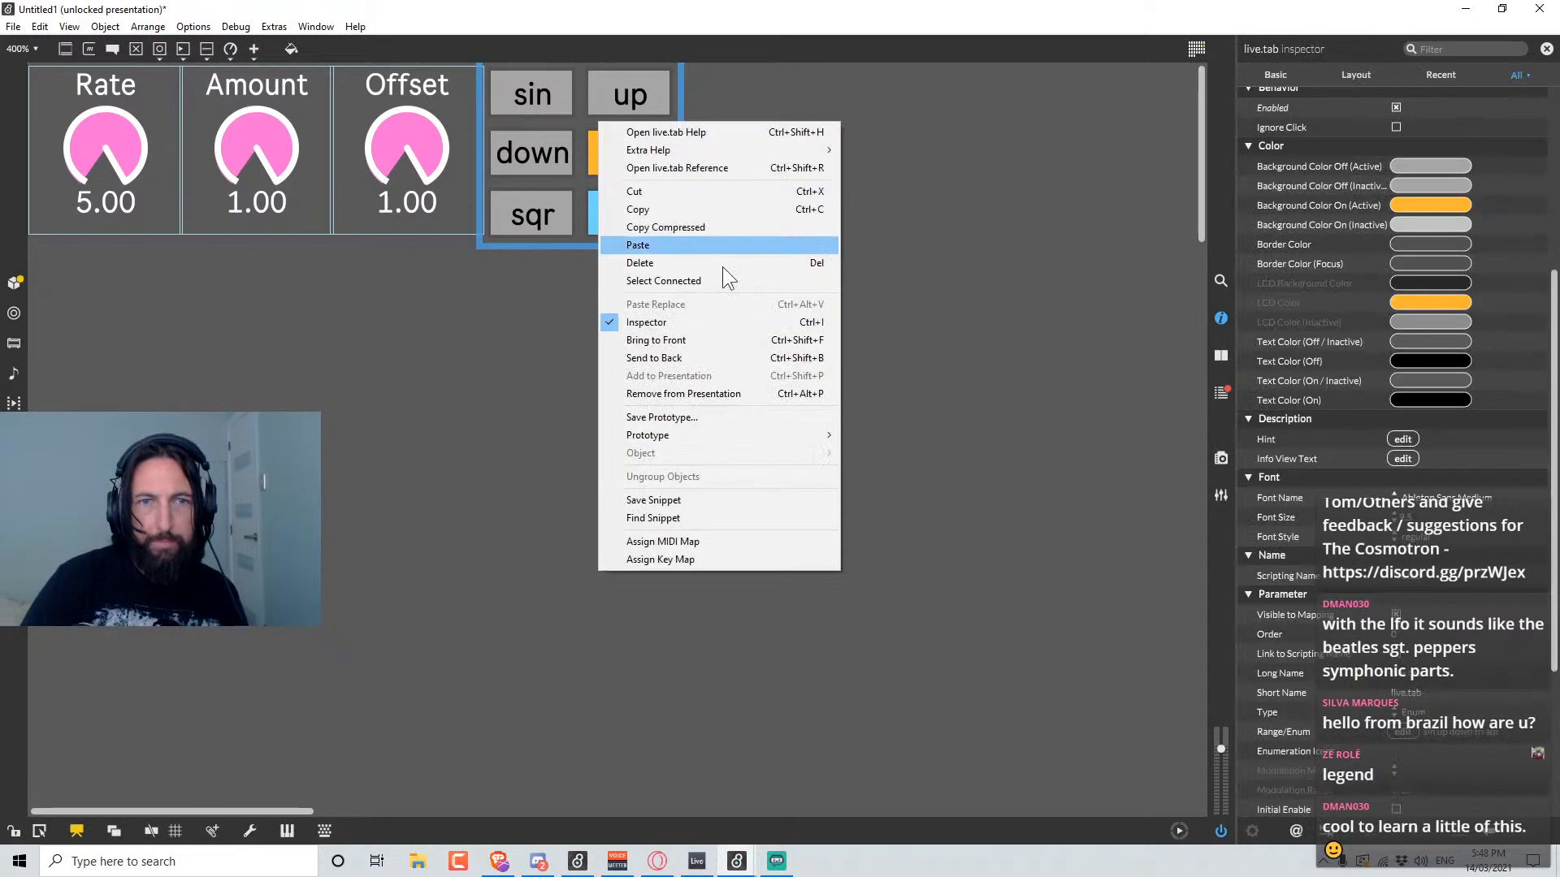
click(699, 358)
click(775, 307)
Test the locked presentation by choosing down, tri and sqr and operating the off toggle, and unlock the patcher again.
key(ctrl+e)
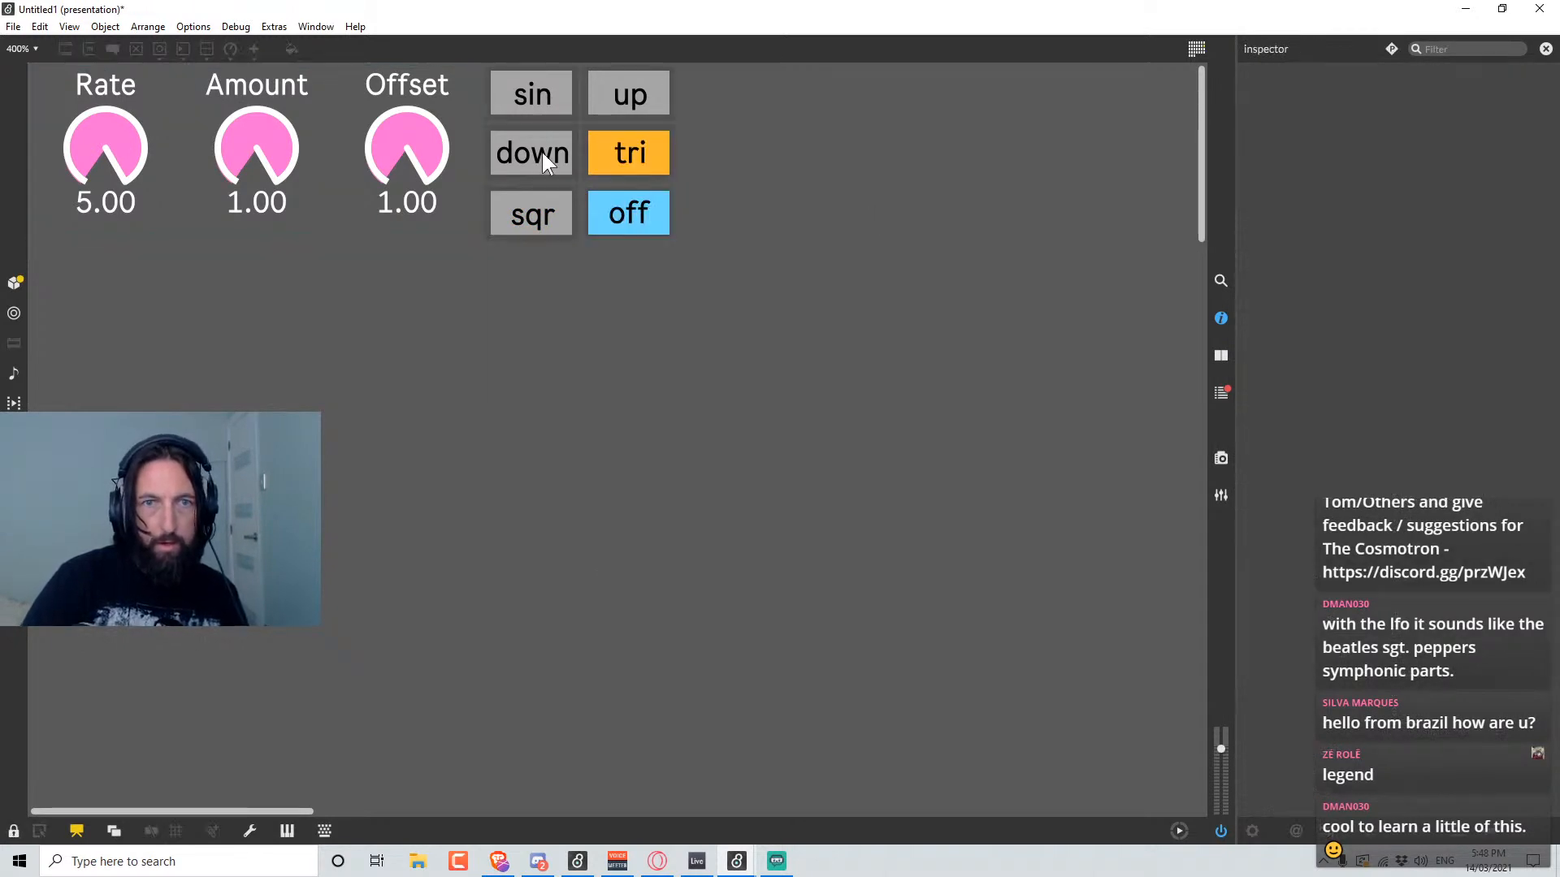
click(543, 152)
click(633, 163)
click(549, 218)
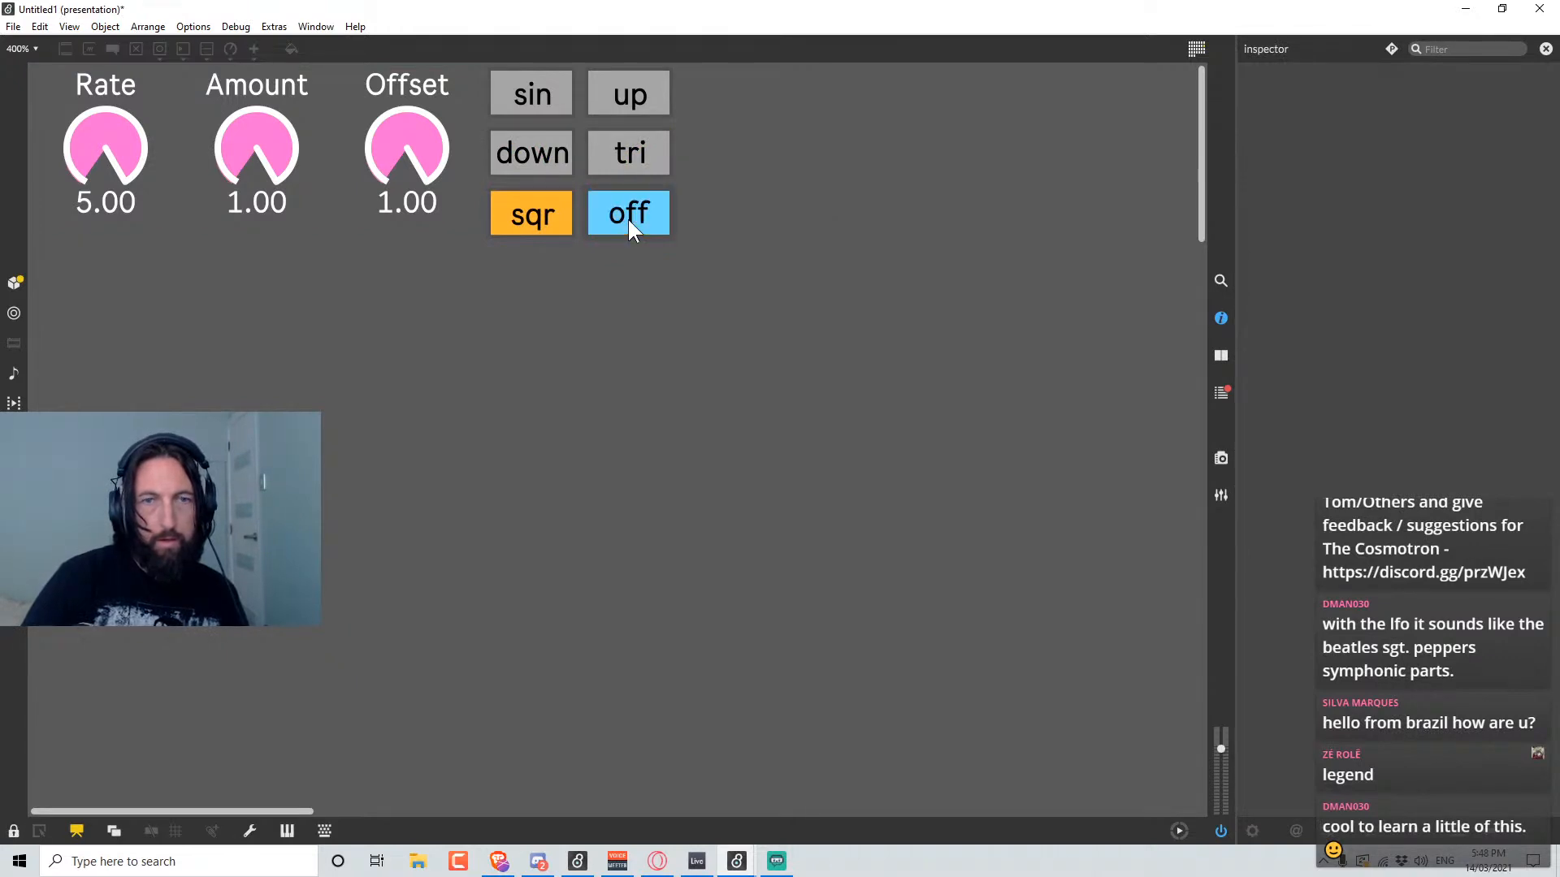
click(627, 220)
key(ctrl+e)
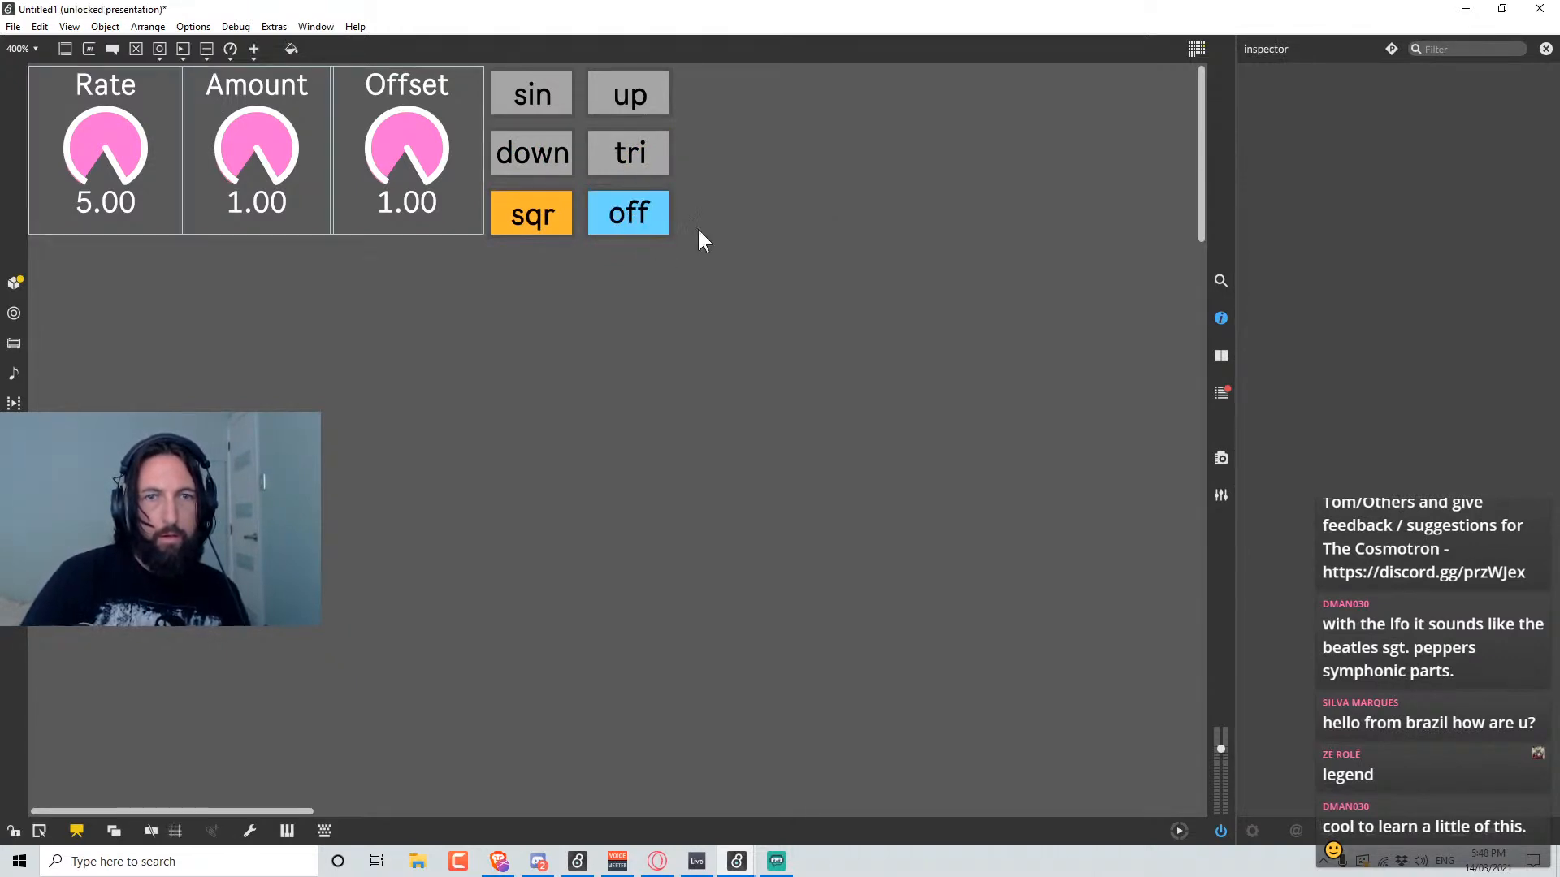
Set the off toggle's Background Color On (Active) to light blue and its Background Color Off (Active) to white.
click(557, 153)
drag(861, 161, 662, 203)
shift+click(602, 125)
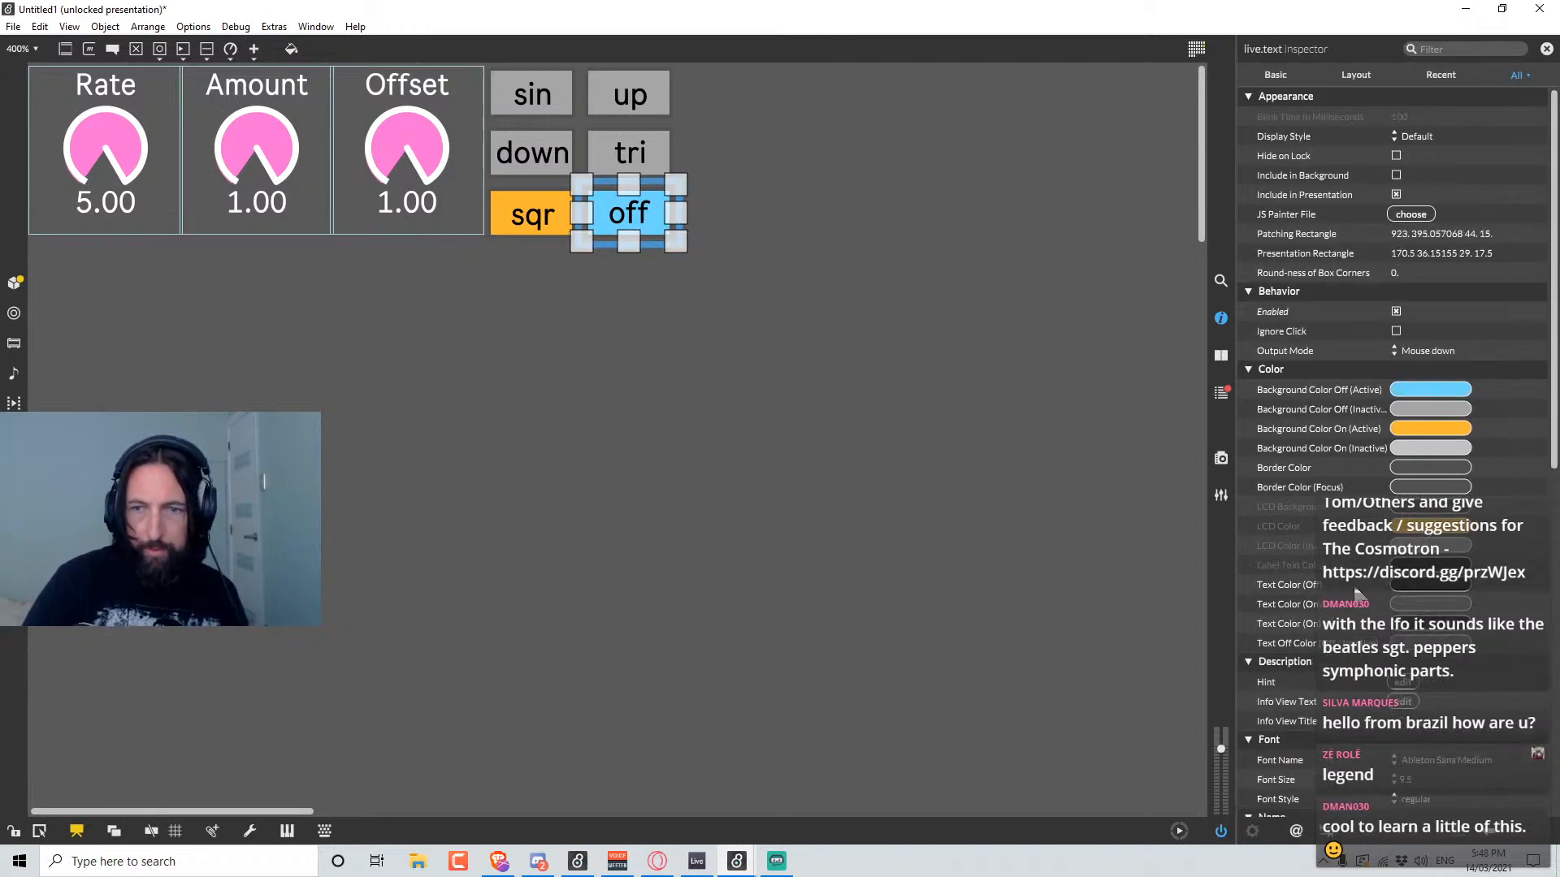
click(1430, 429)
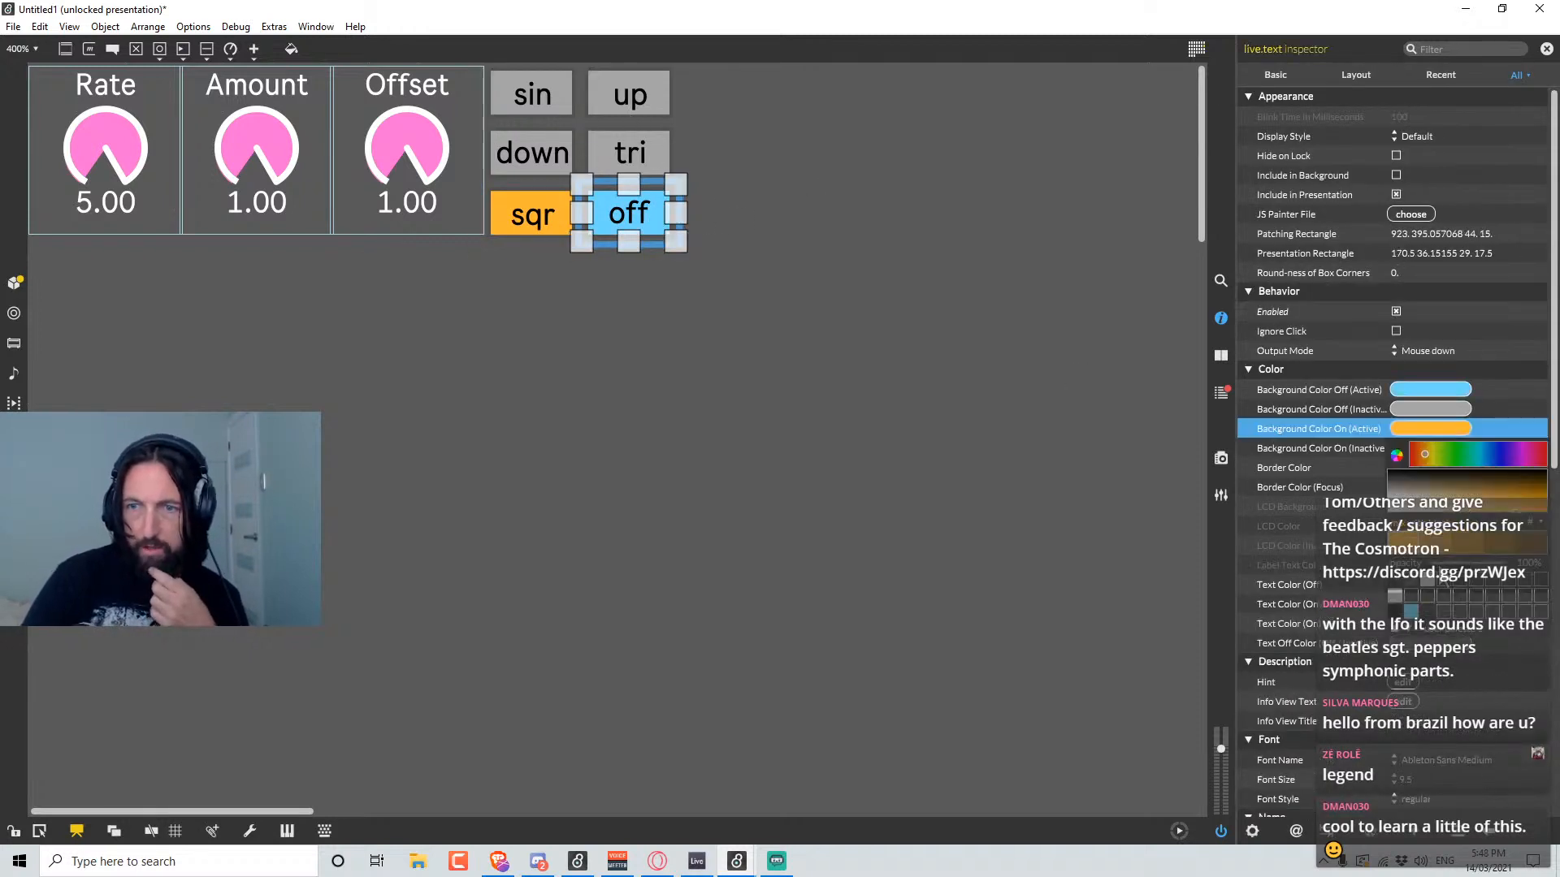
click(1411, 614)
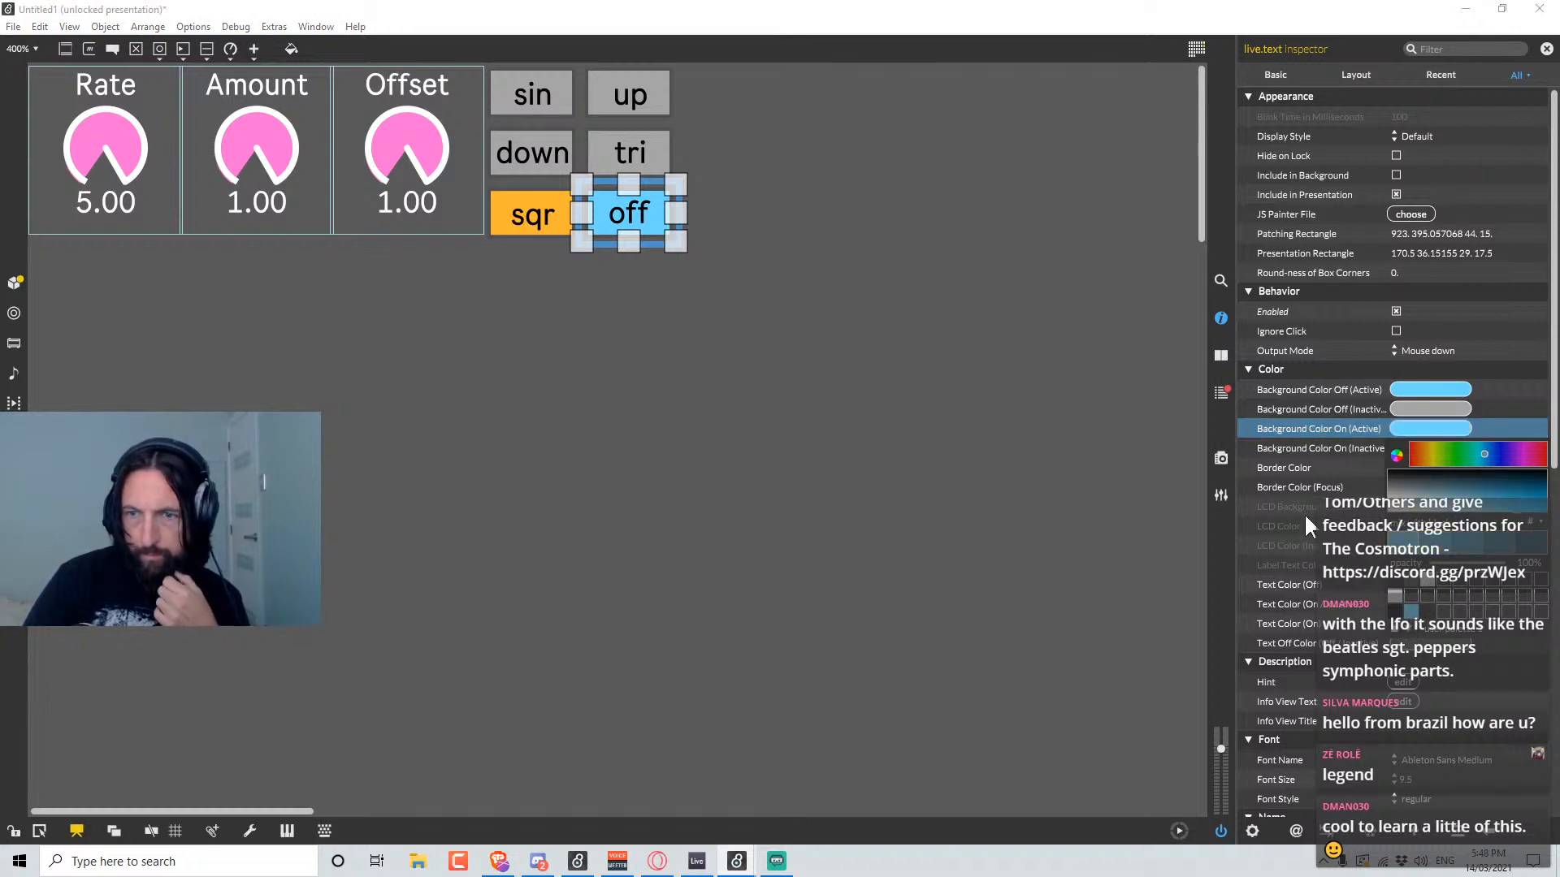
click(1305, 515)
click(1404, 390)
click(1426, 540)
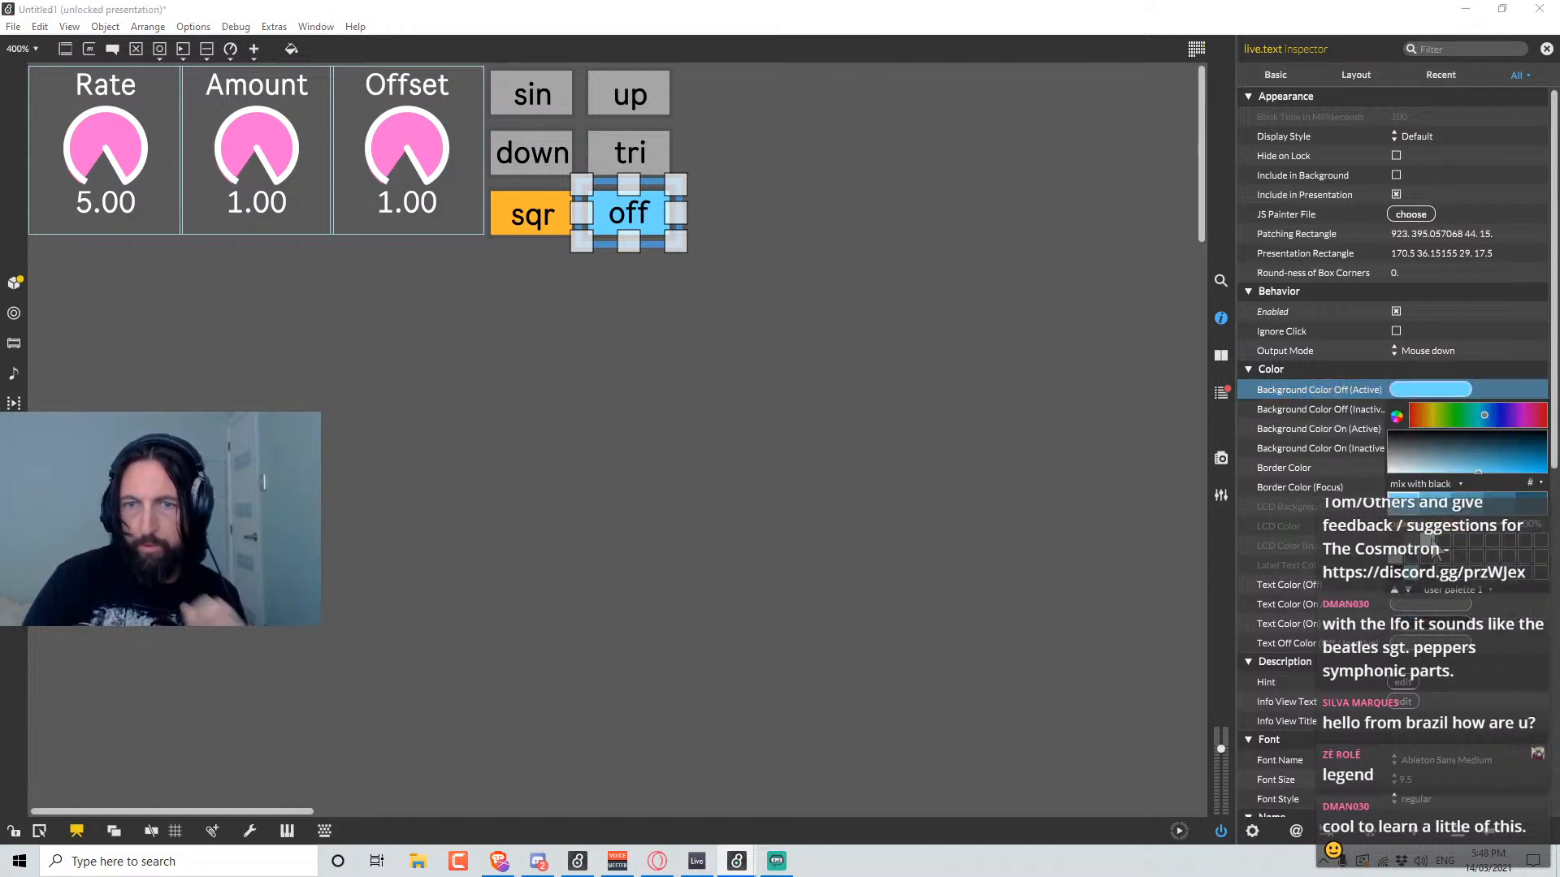
Test the locked presentation by switching the off toggle on and off and choosing up and sqr, and unlock the patcher again.
click(820, 317)
key(ctrl+e)
click(632, 216)
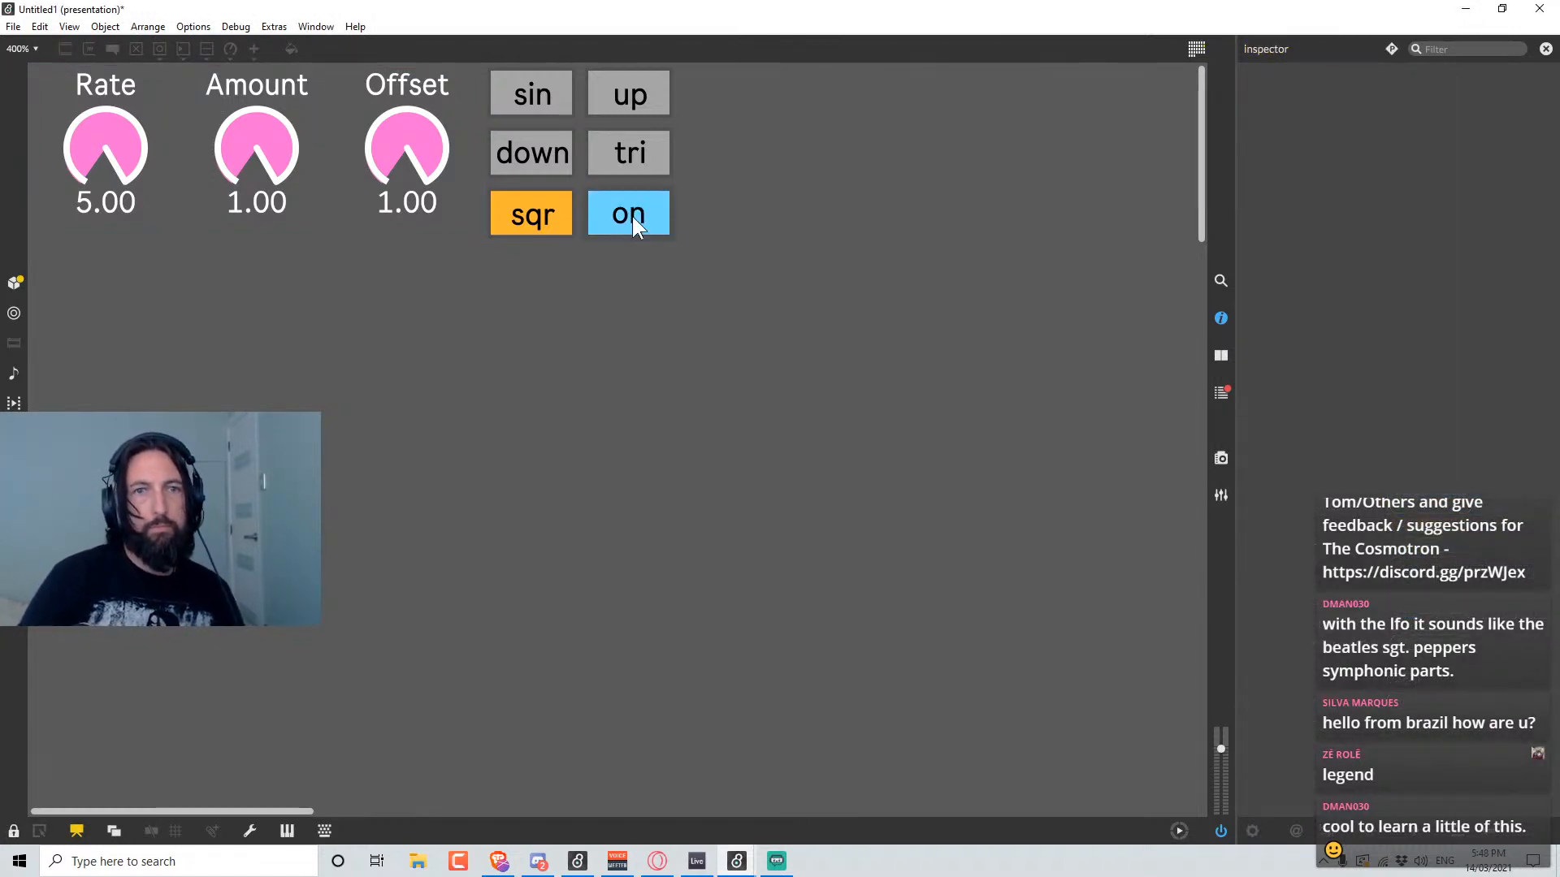
click(645, 217)
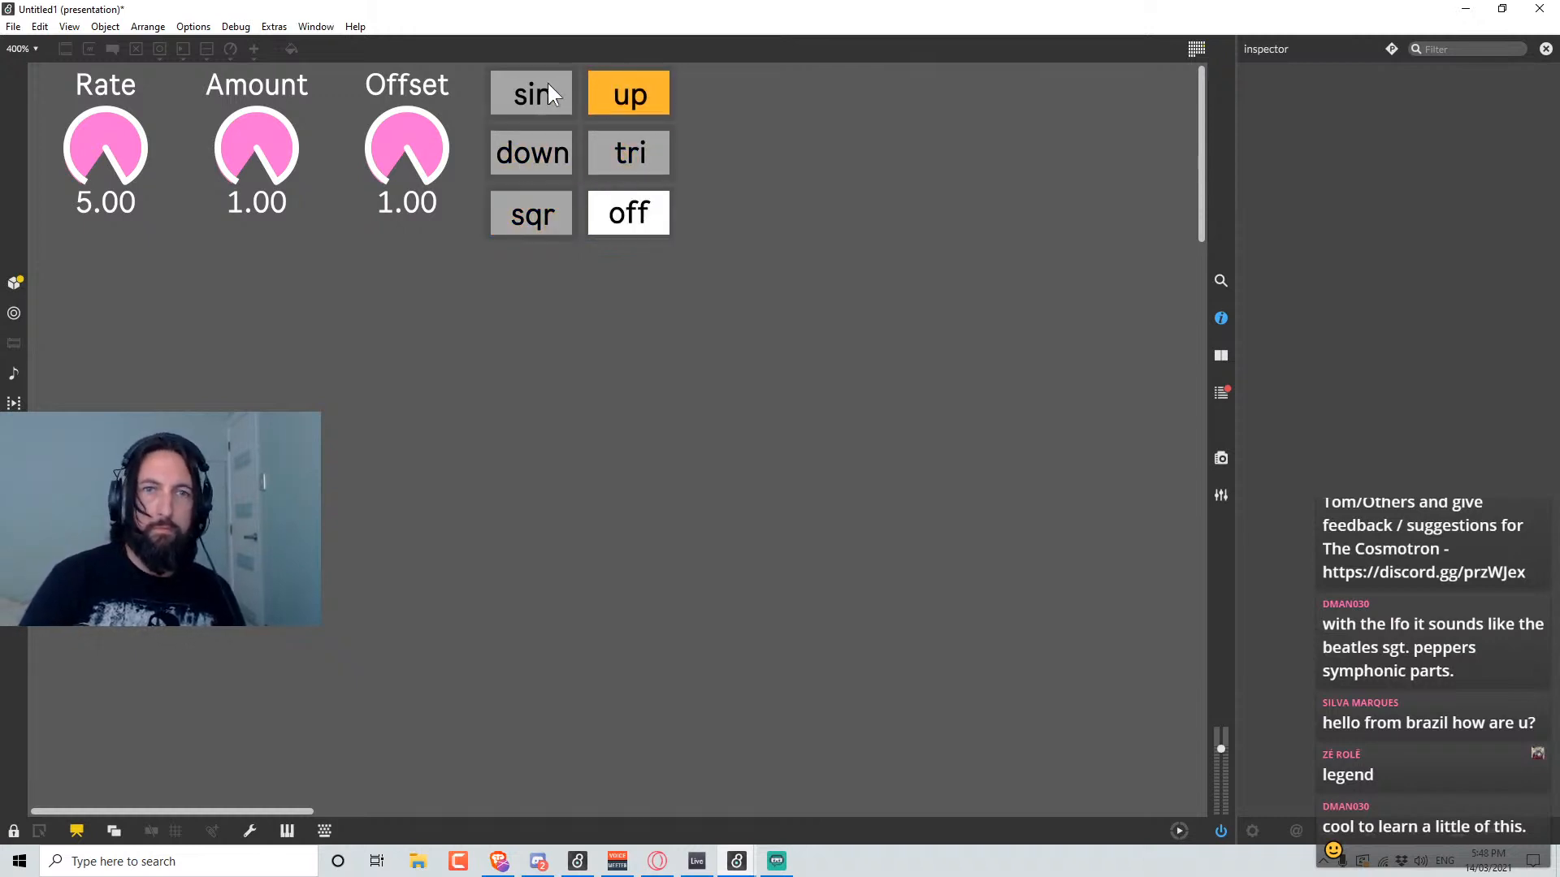
click(536, 217)
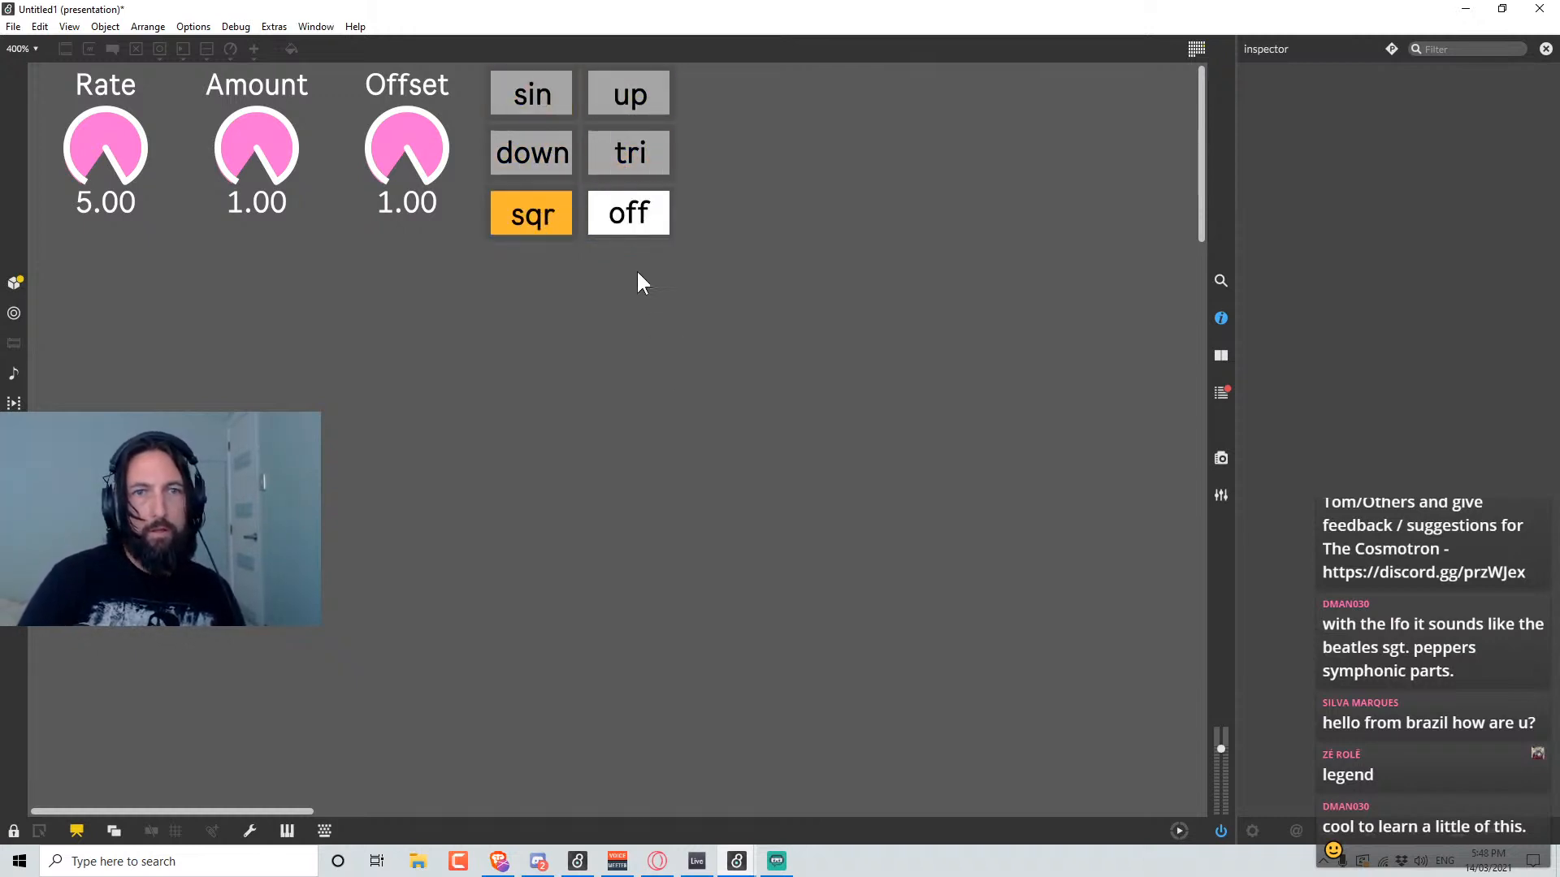
key(ctrl+e)
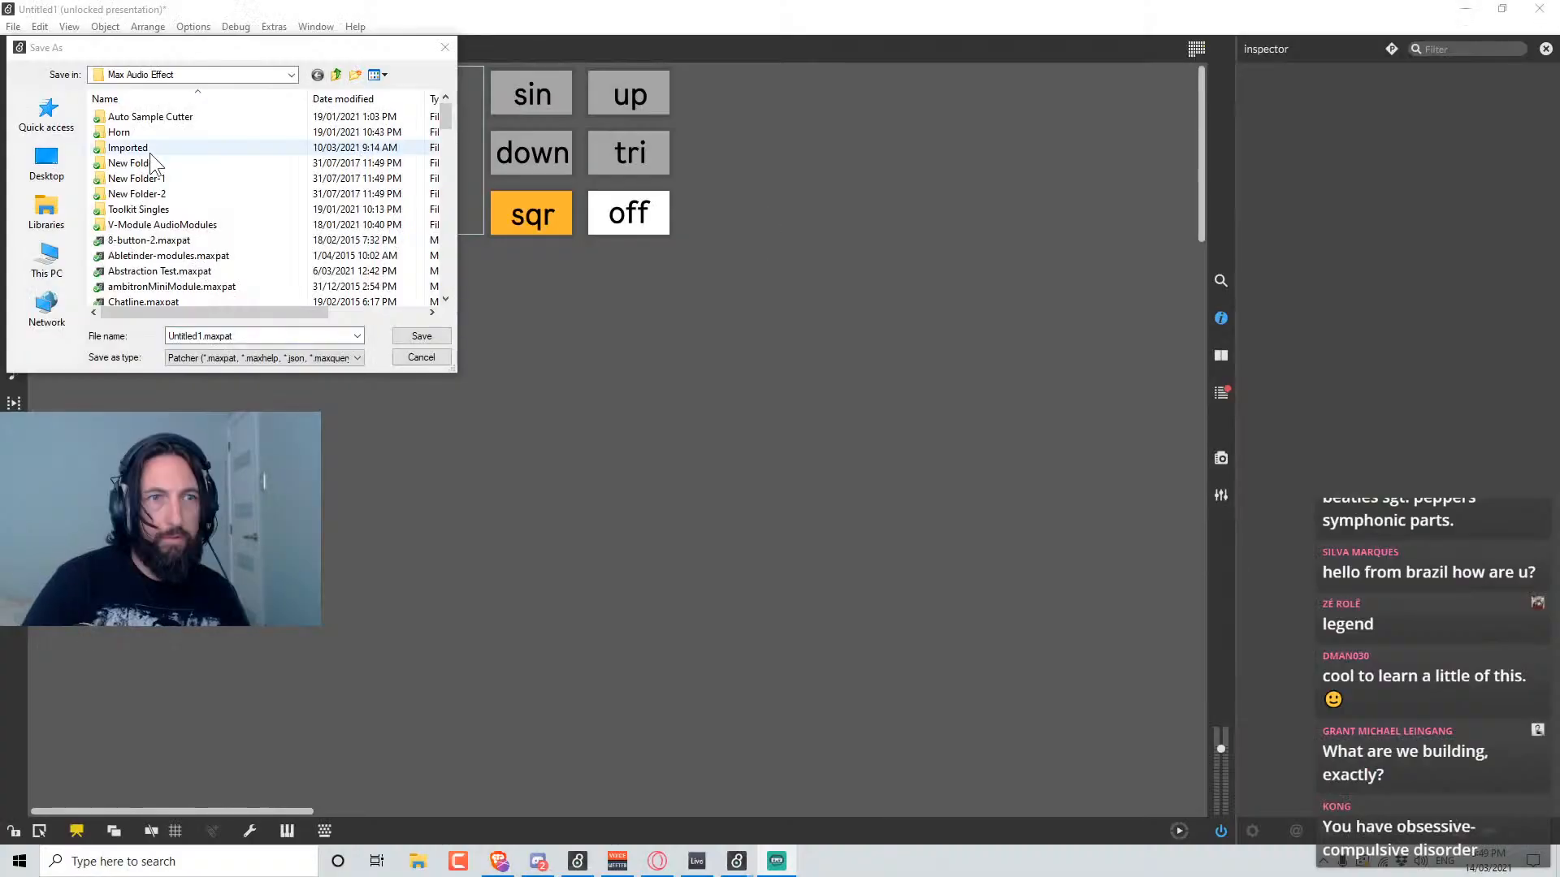
Save the patcher as Drone Liquifier LFO 1.0.maxpat in the Max Audio Effect folder.
double_click(192, 336)
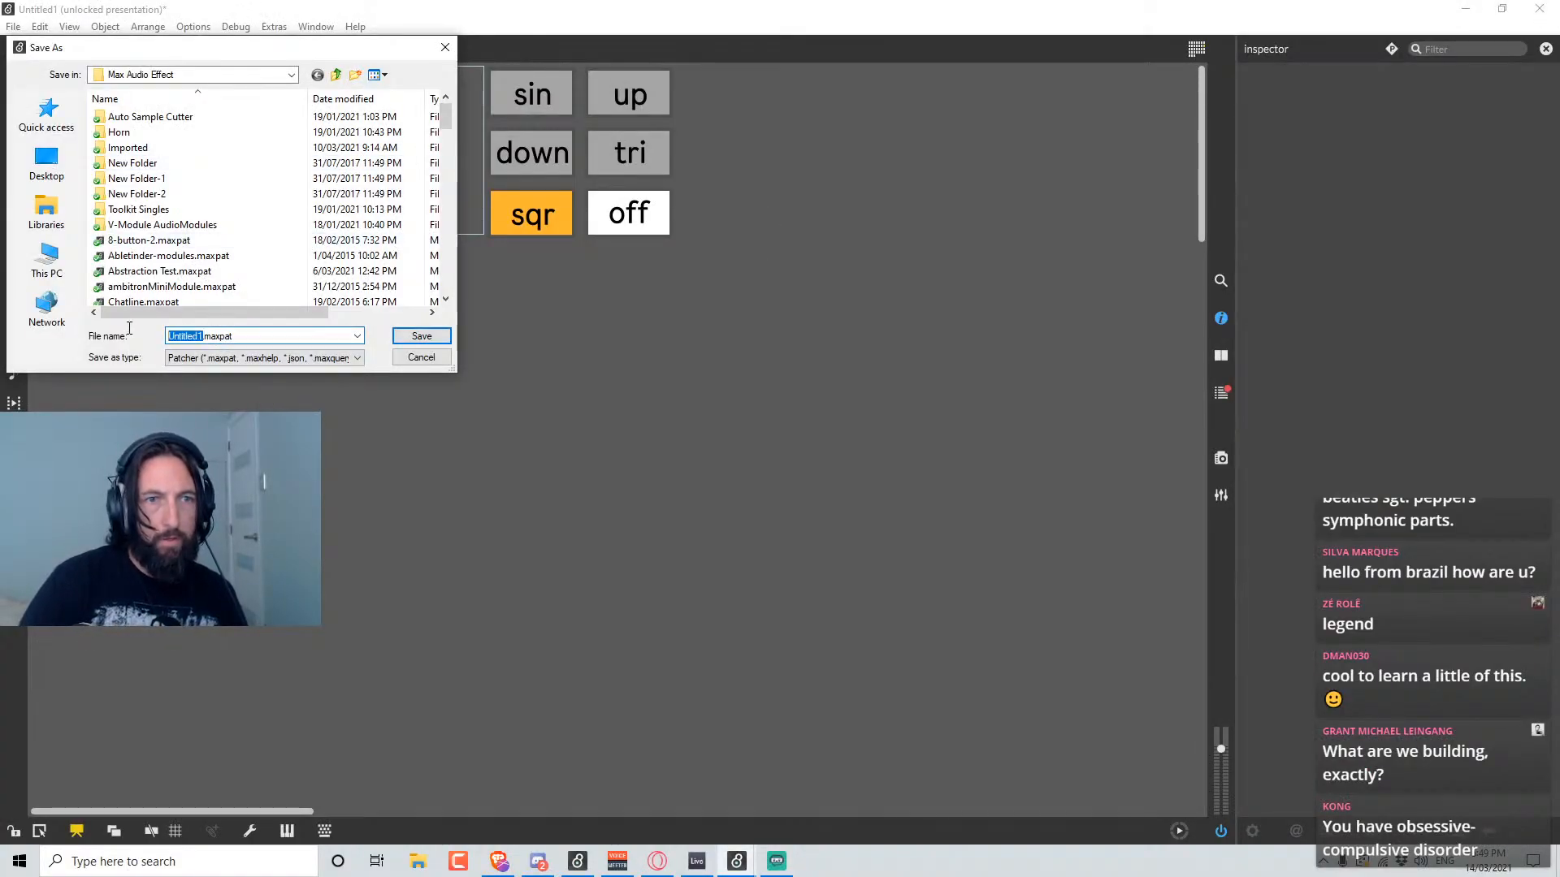
text(Drone)
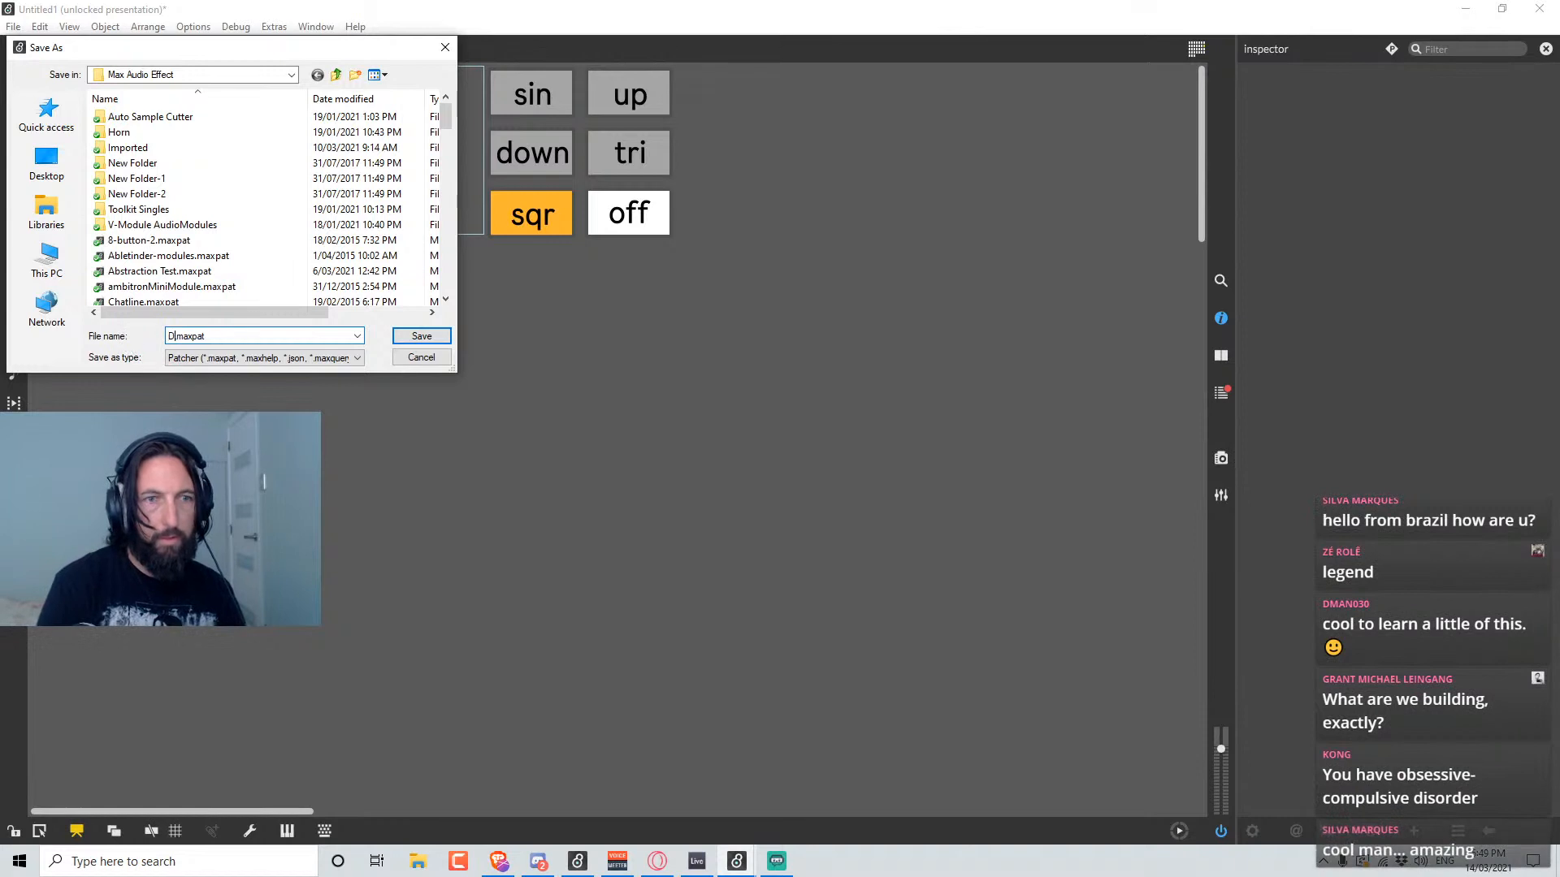
text( Lqui)
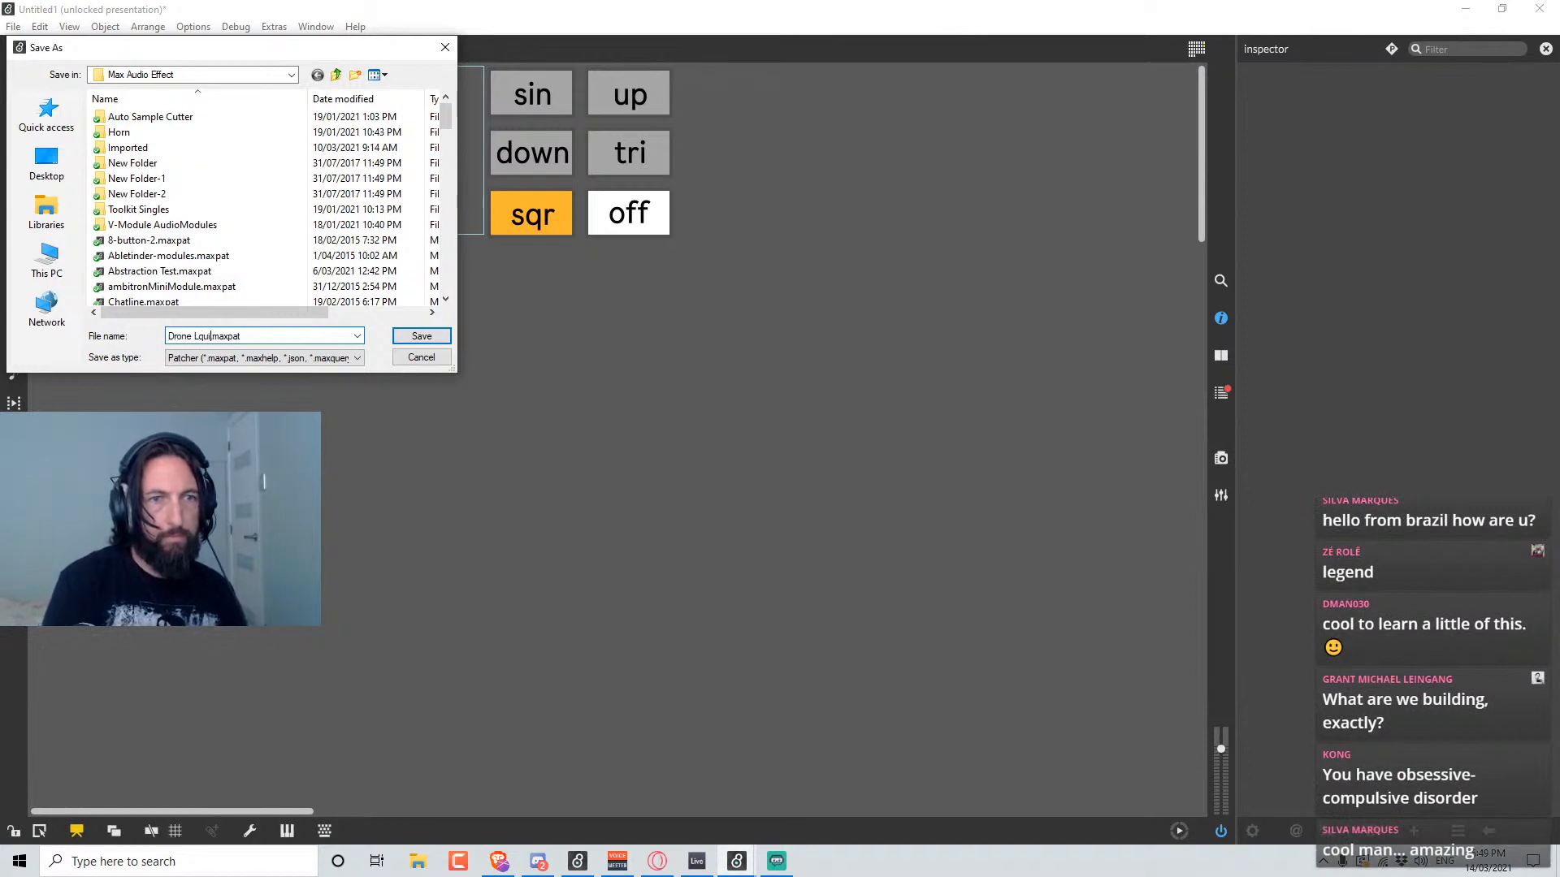
text(Liquifier )
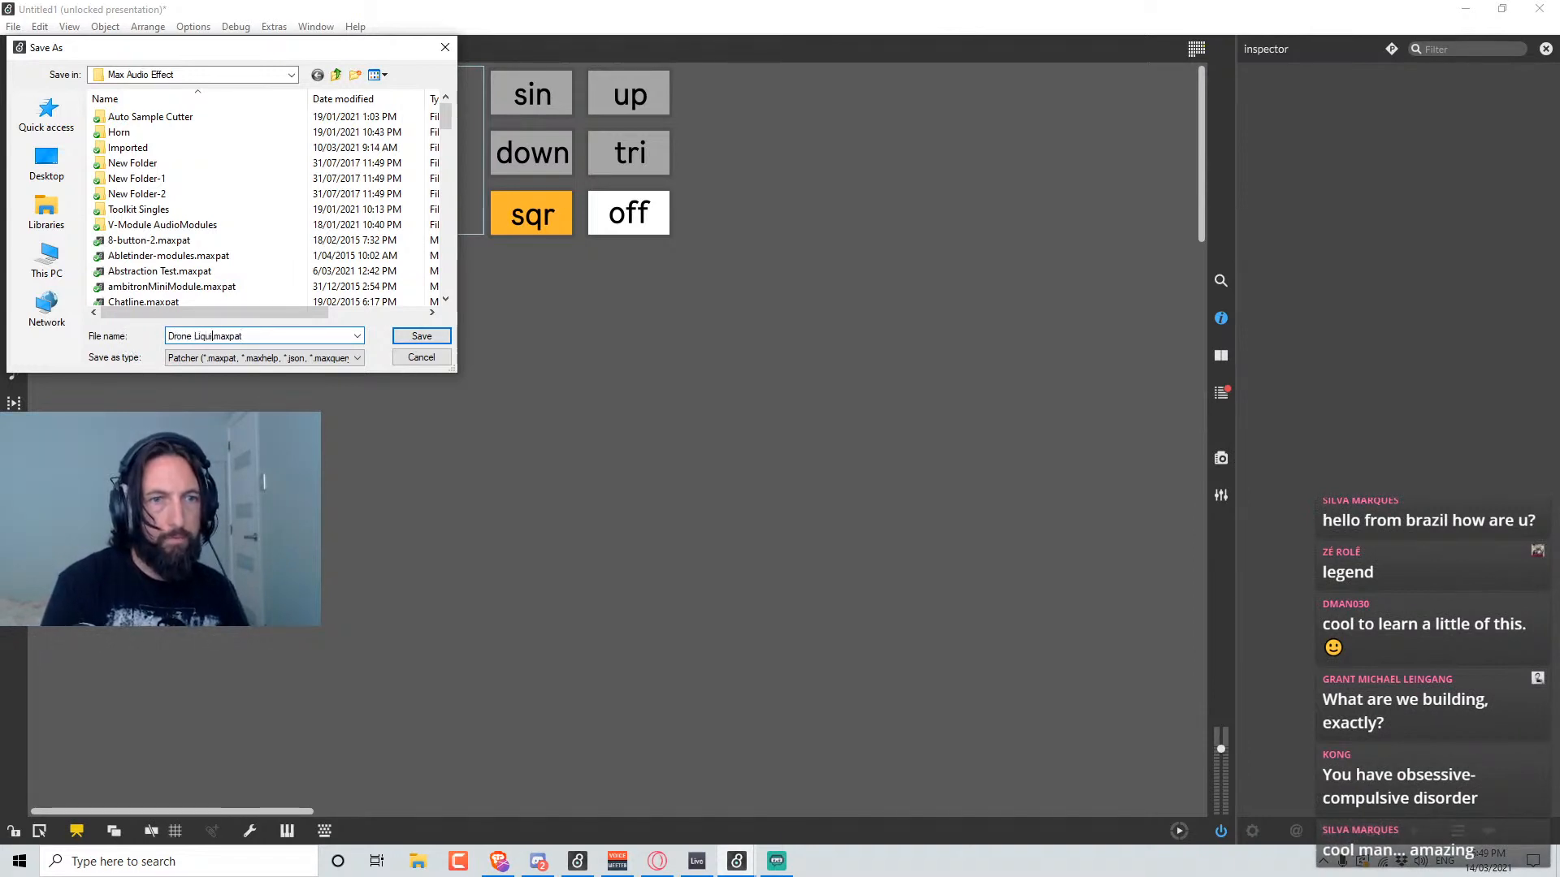
text(LFO 1.0)
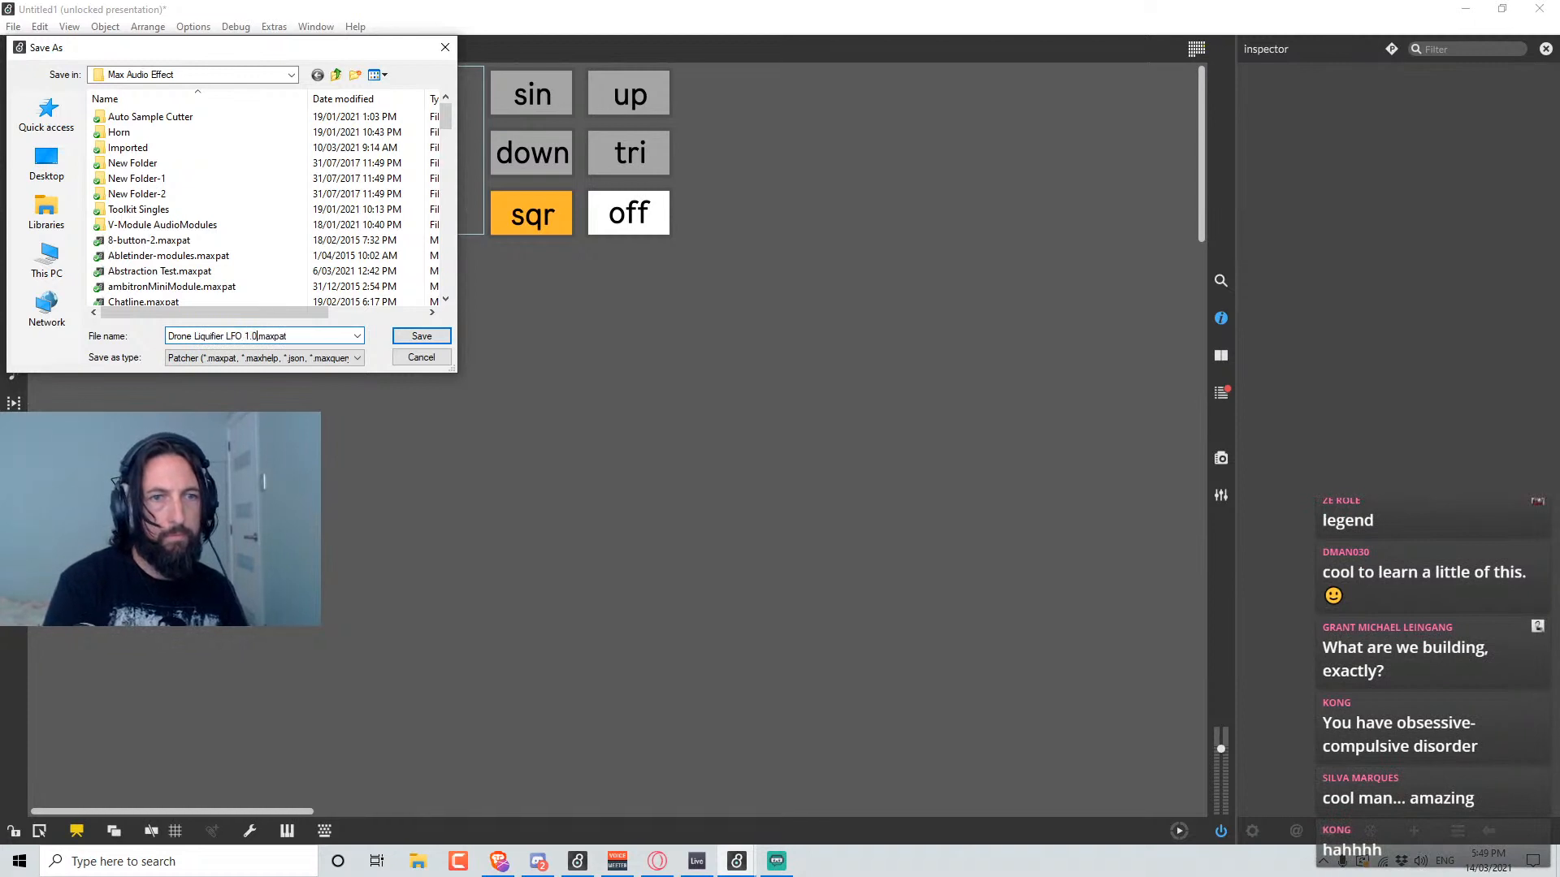
key(Return)
Enable Open in Presentation for the LFO patcher, save it and close its window.
right_click(985, 270)
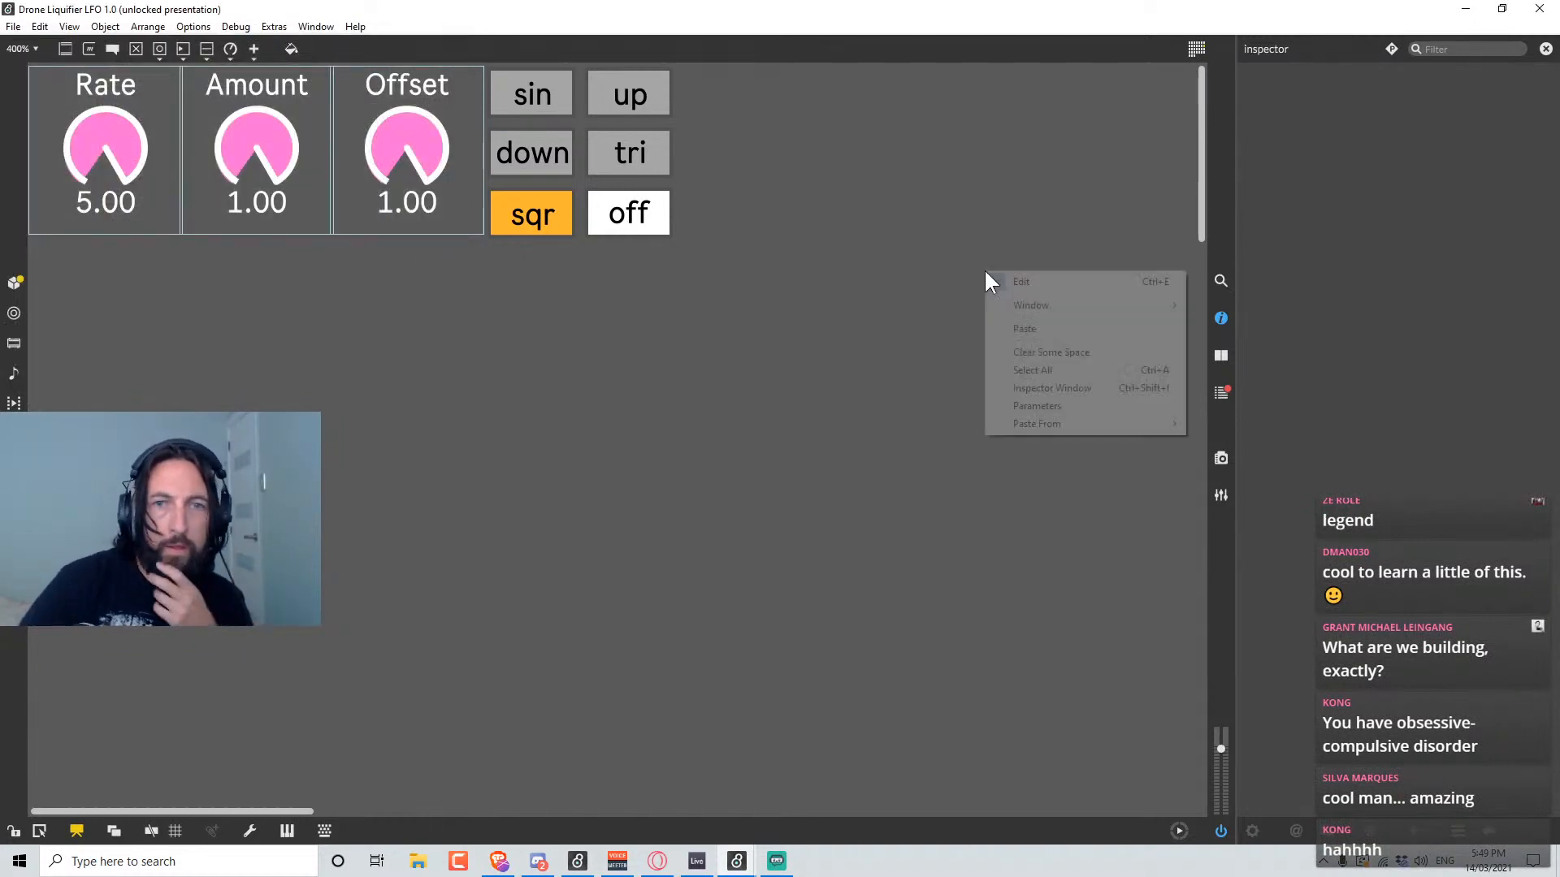
click(1094, 387)
scroll(1389, 407, down, 5)
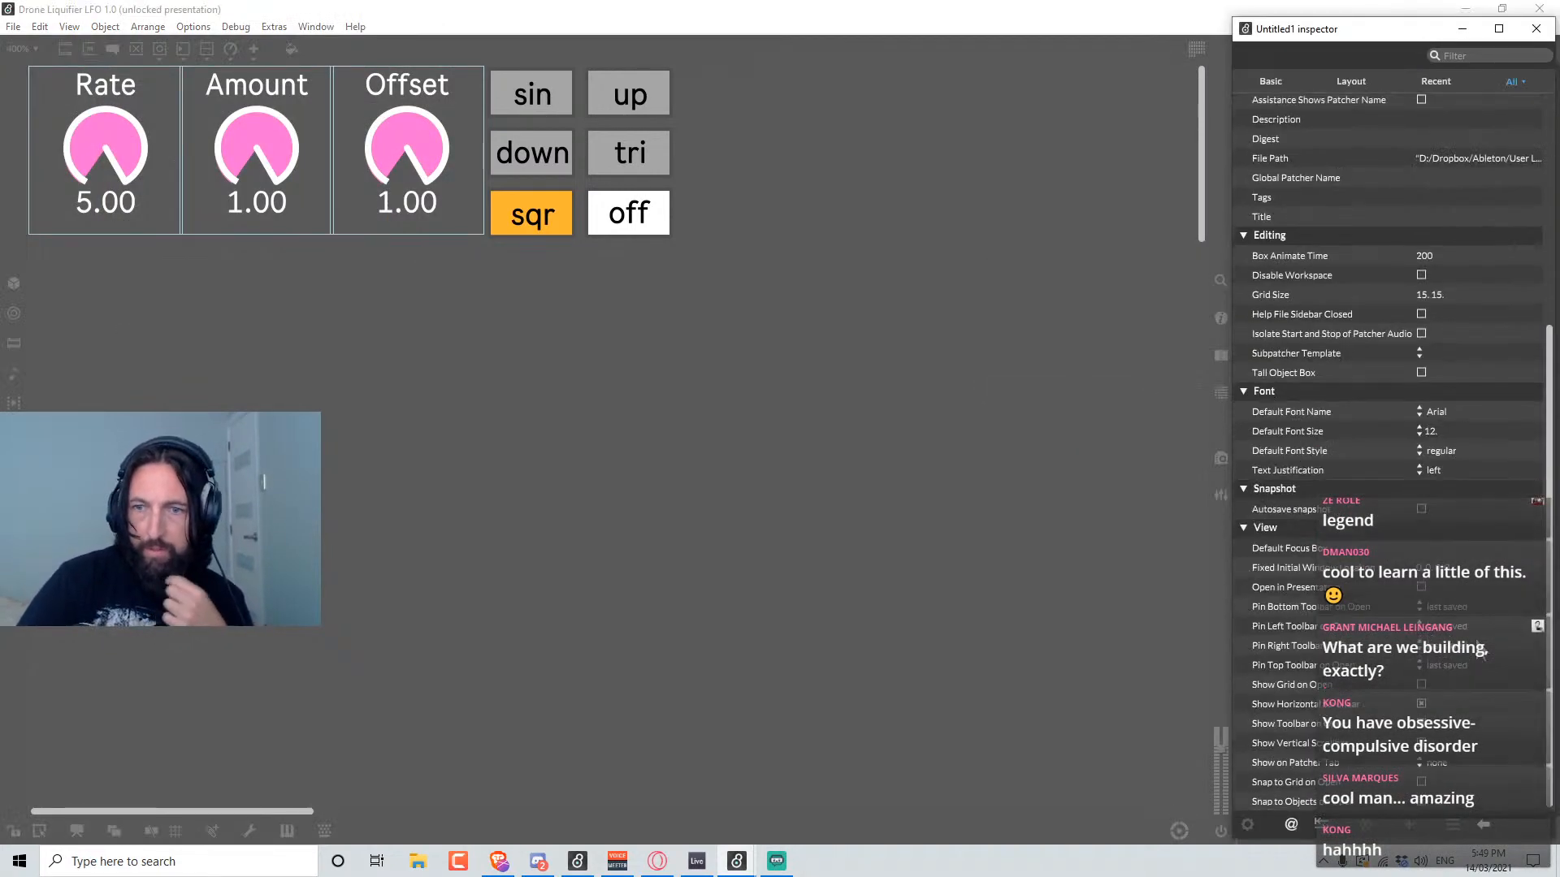
click(1424, 589)
click(1135, 461)
key(ctrl+s)
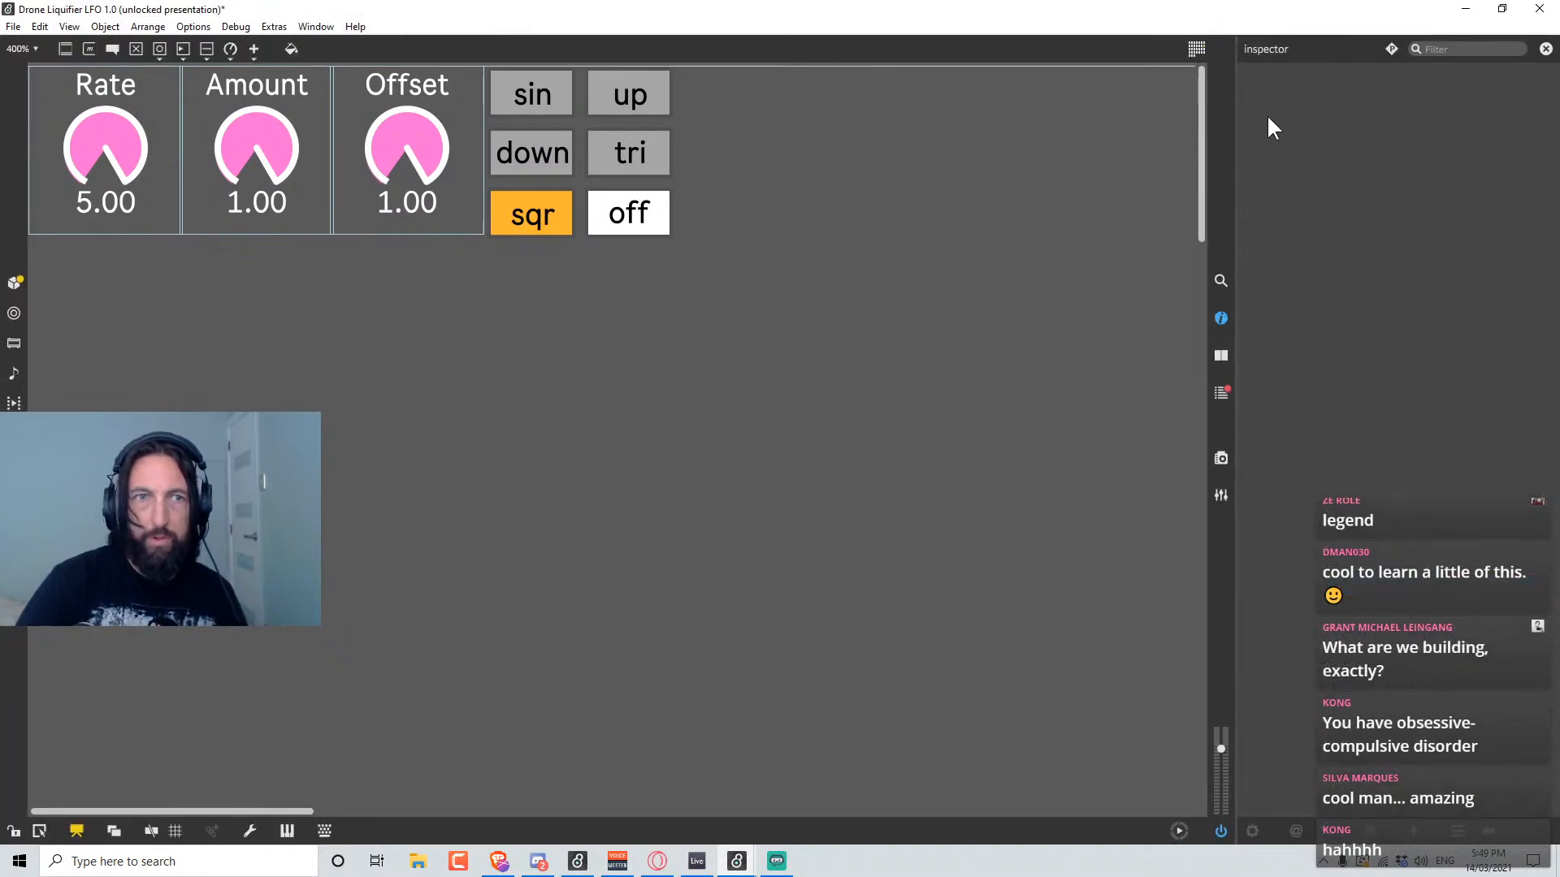
click(1538, 9)
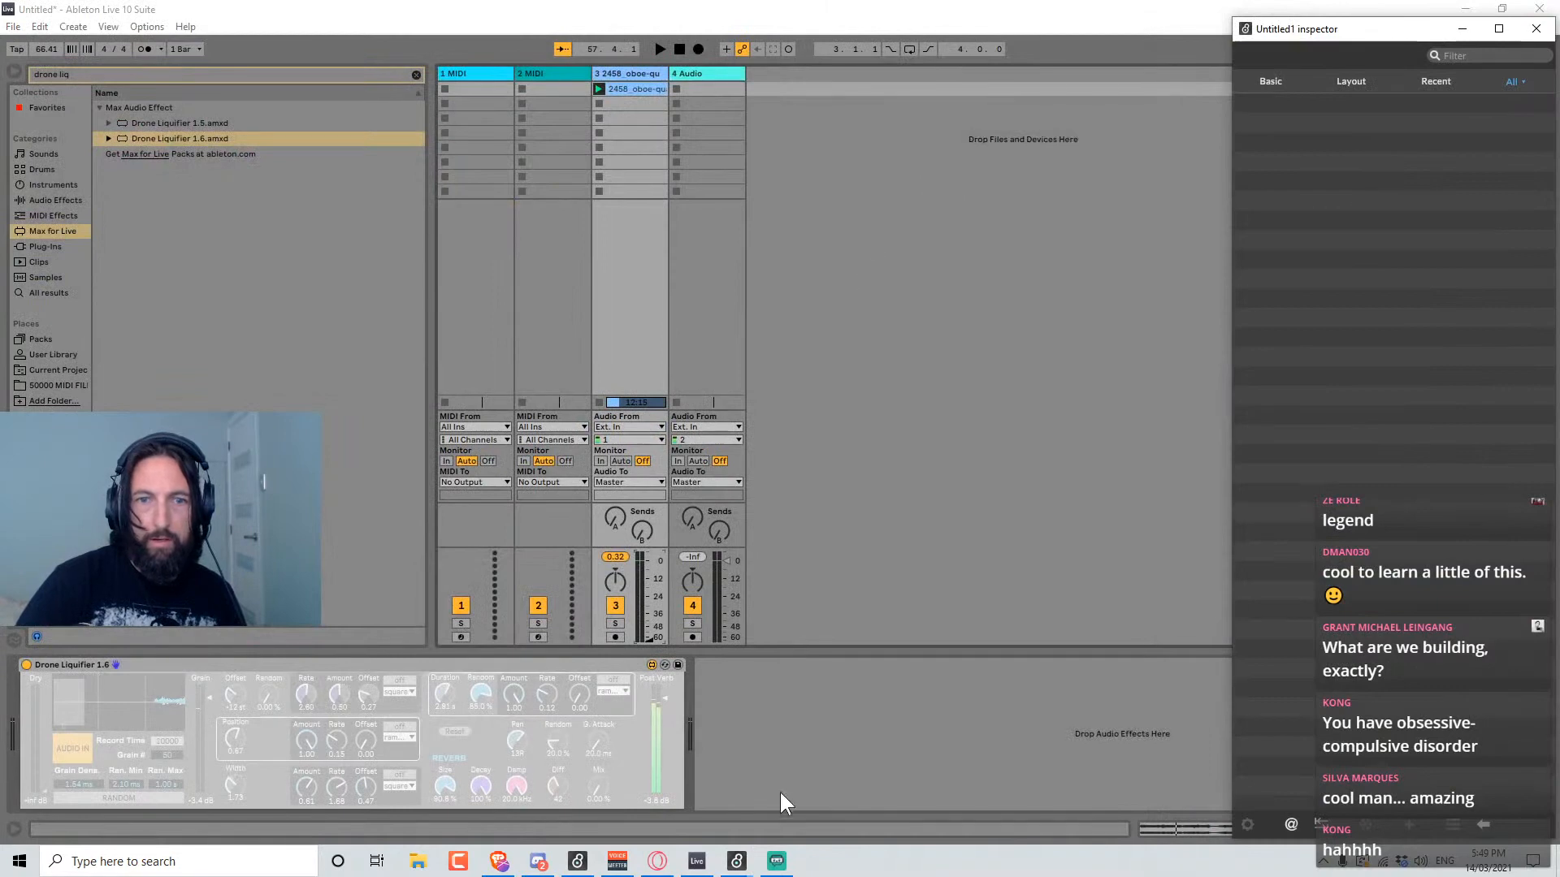
Switch to the Drone Liquifier 1.6 patcher and add a bpatcher object in the empty space beside the old pitch LFO.
mouse_move(736, 863)
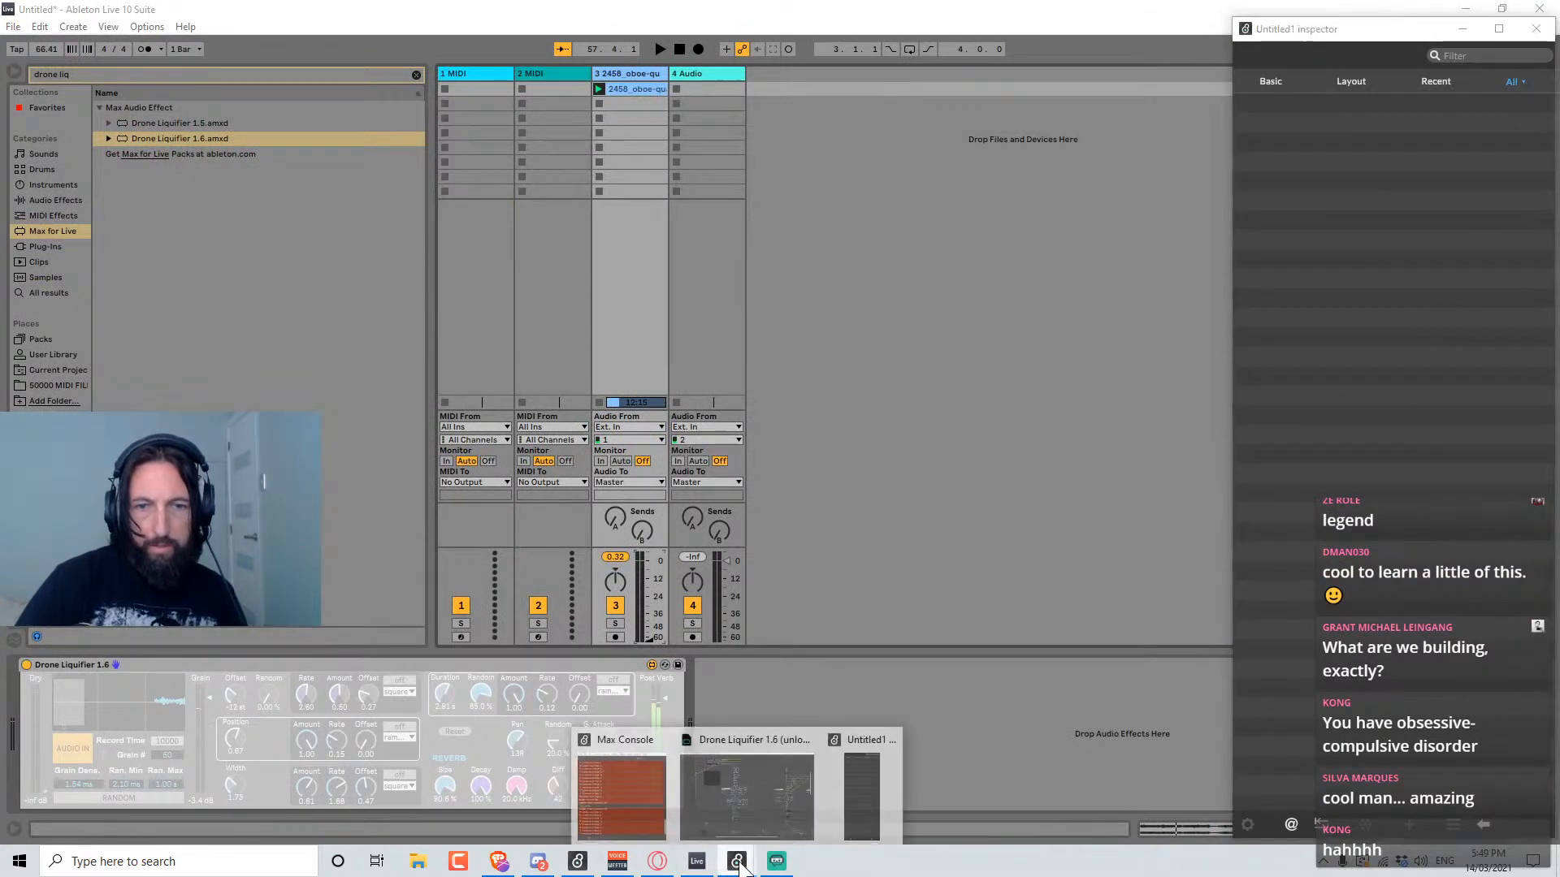
click(763, 796)
click(1022, 270)
text(n)
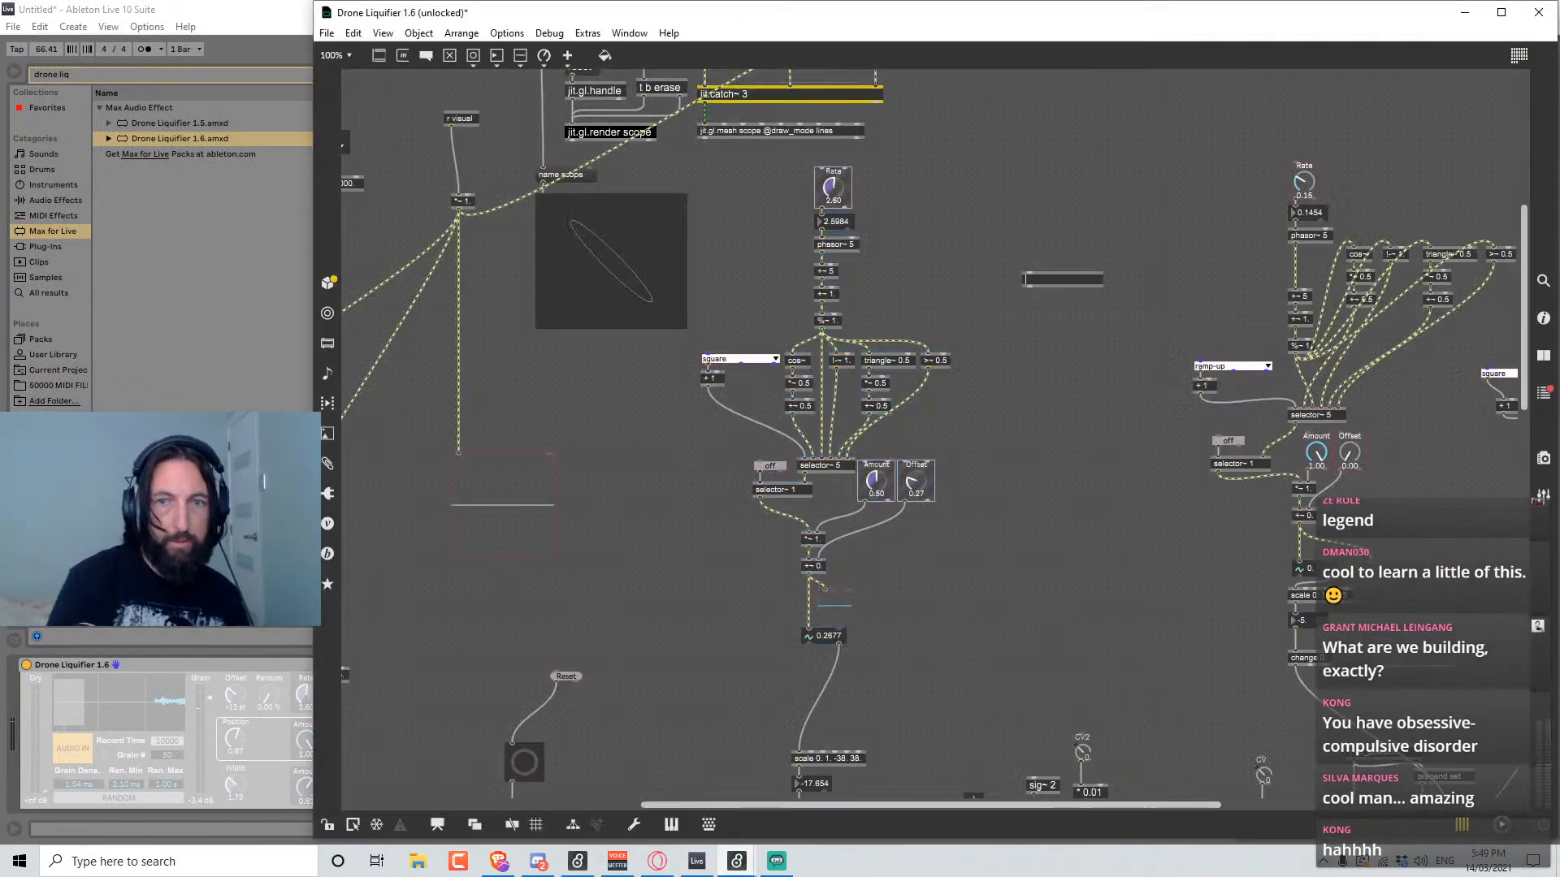
text(bpatcher)
key(Return)
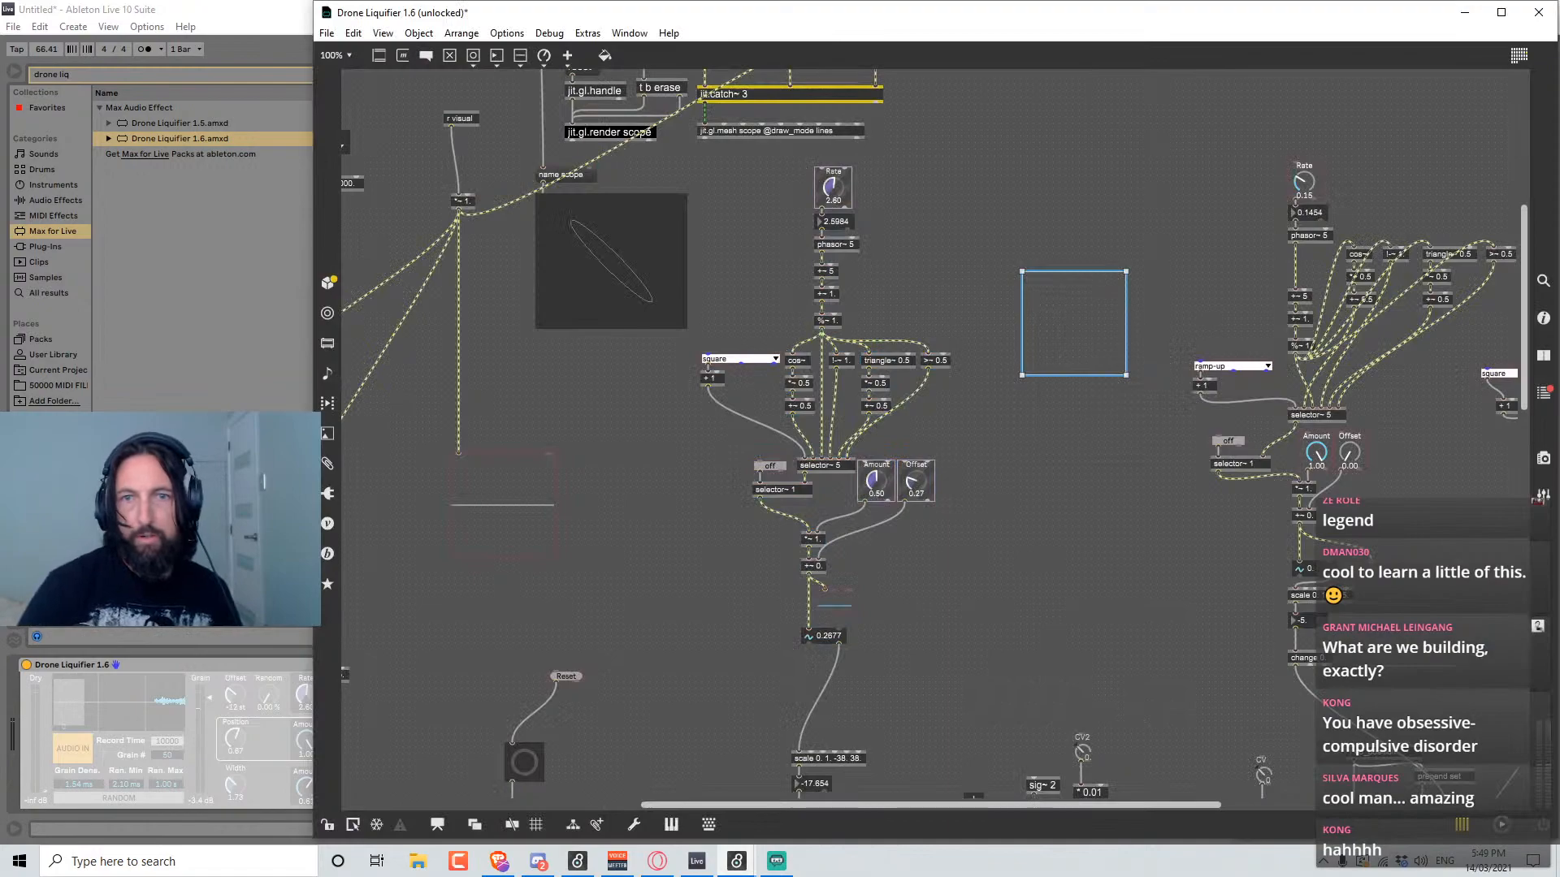
Load Drone Liquifier LFO 1.0.maxpat as the bpatcher's Patcher File, sorting the files by date modified to find it.
click(1543, 318)
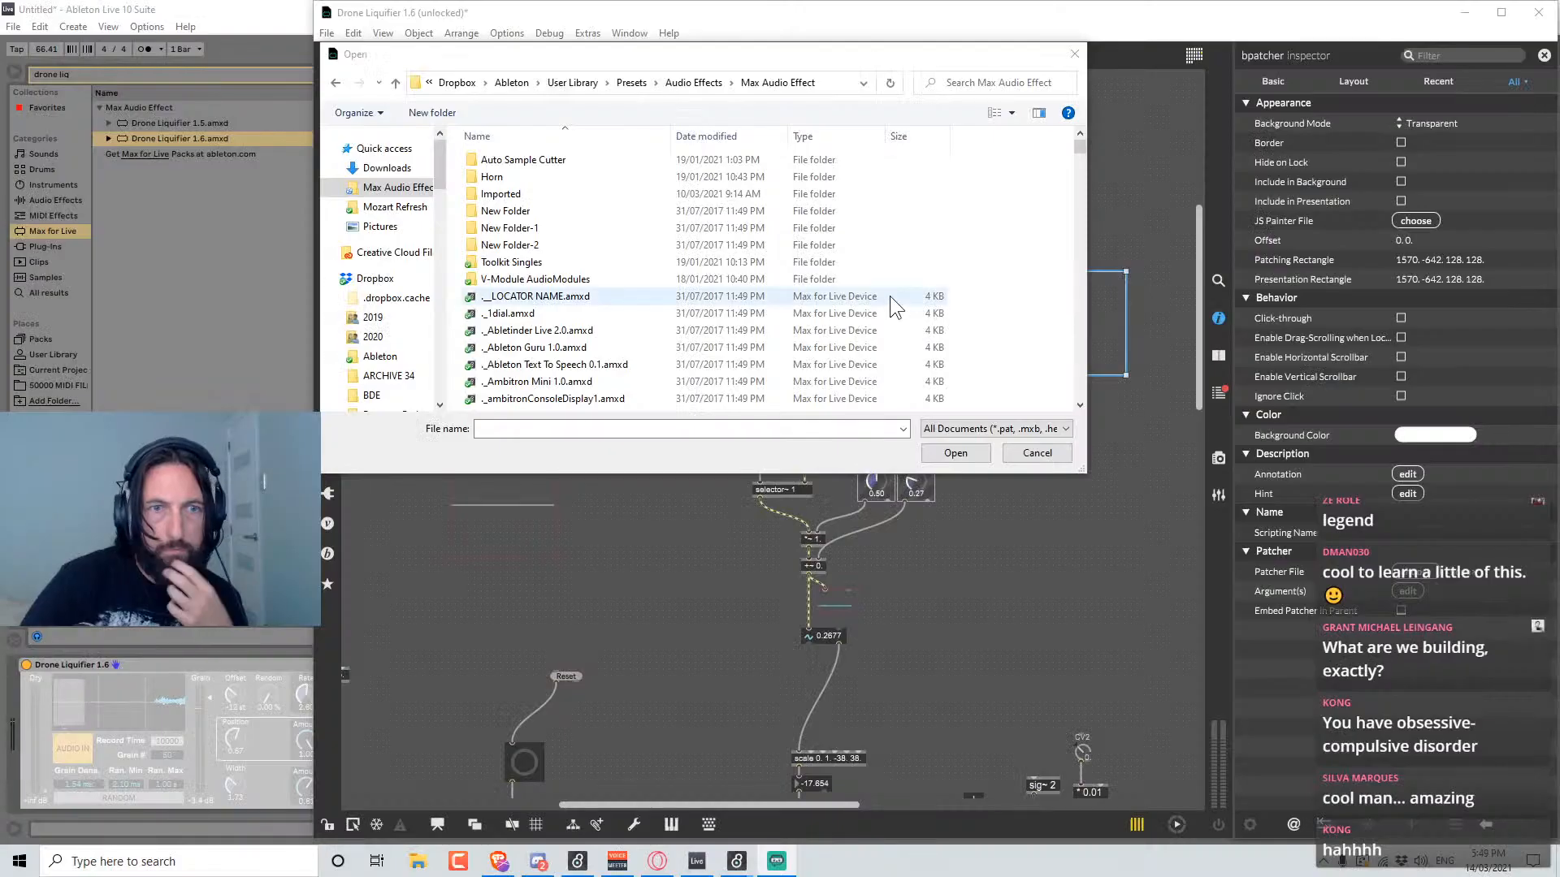
scroll(886, 295, down, 1)
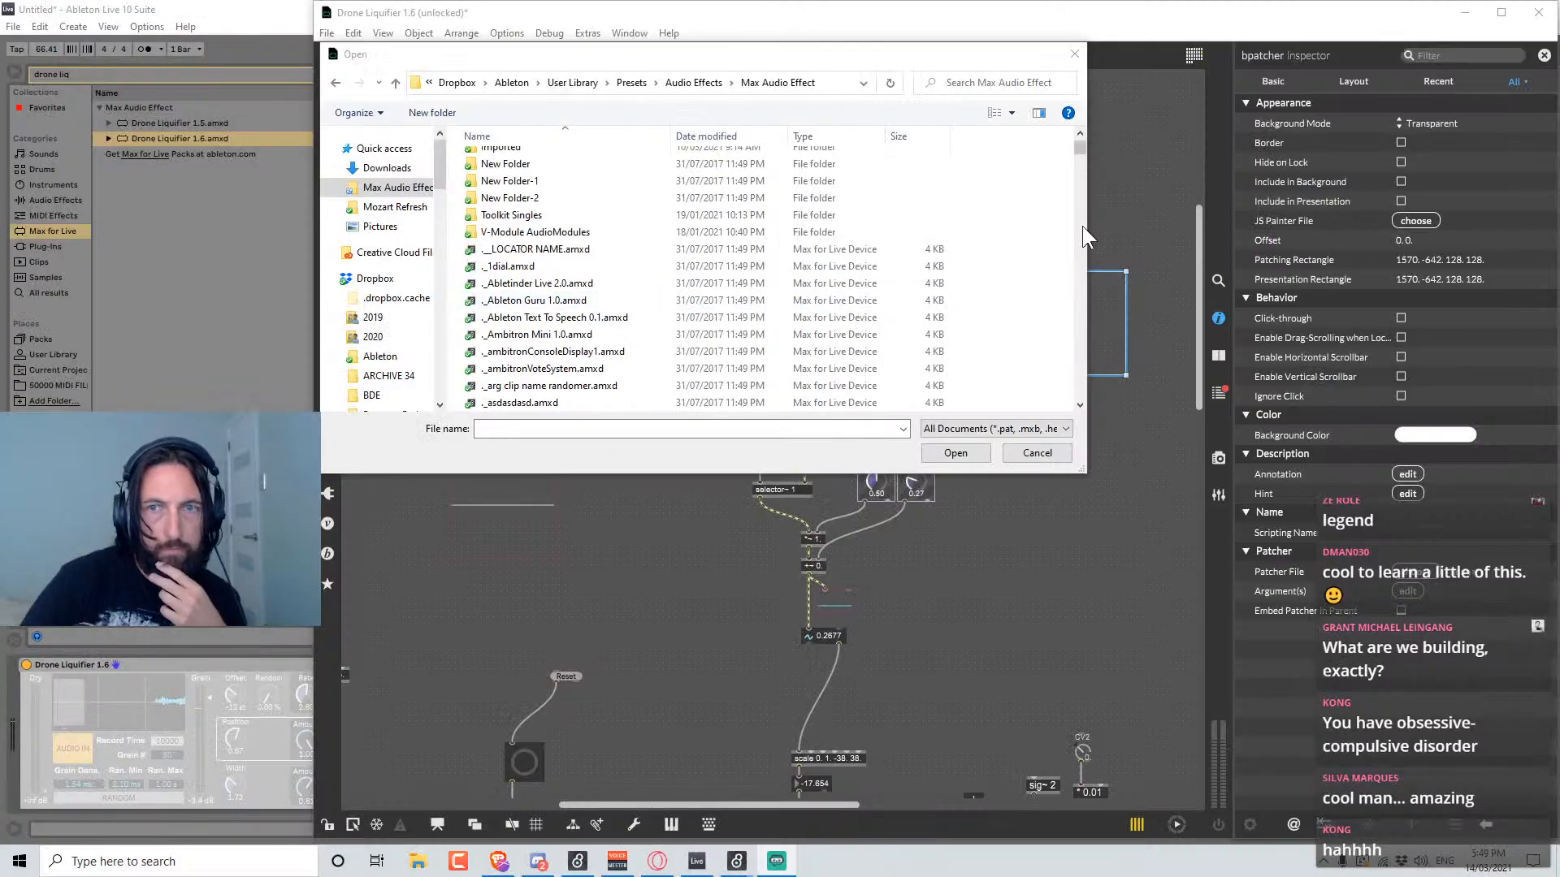
scroll(968, 324, down, 10)
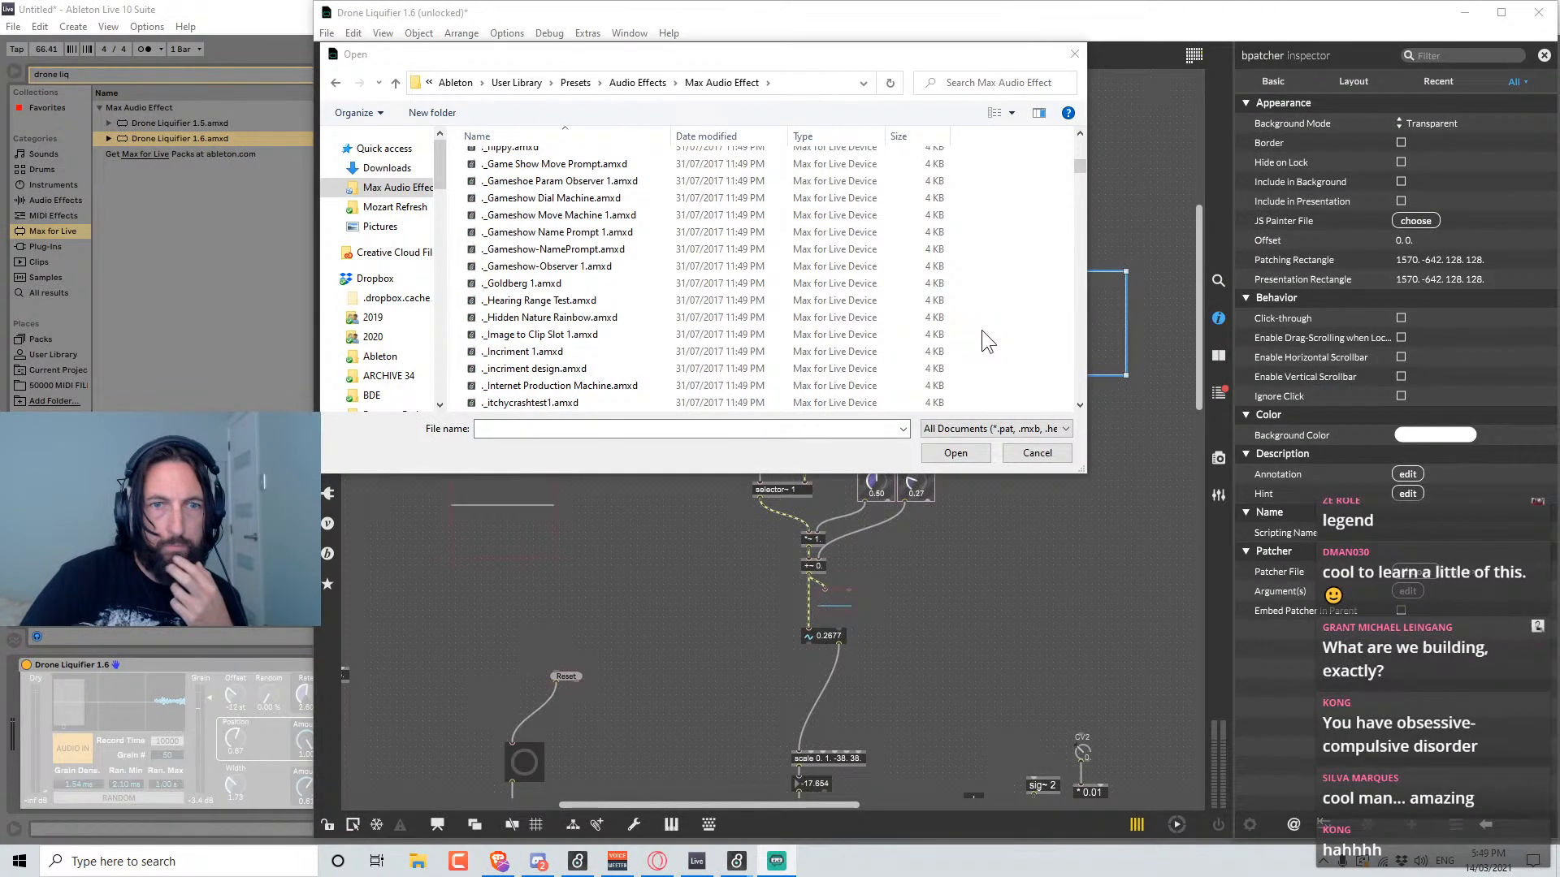
drag(1080, 167, 1076, 227)
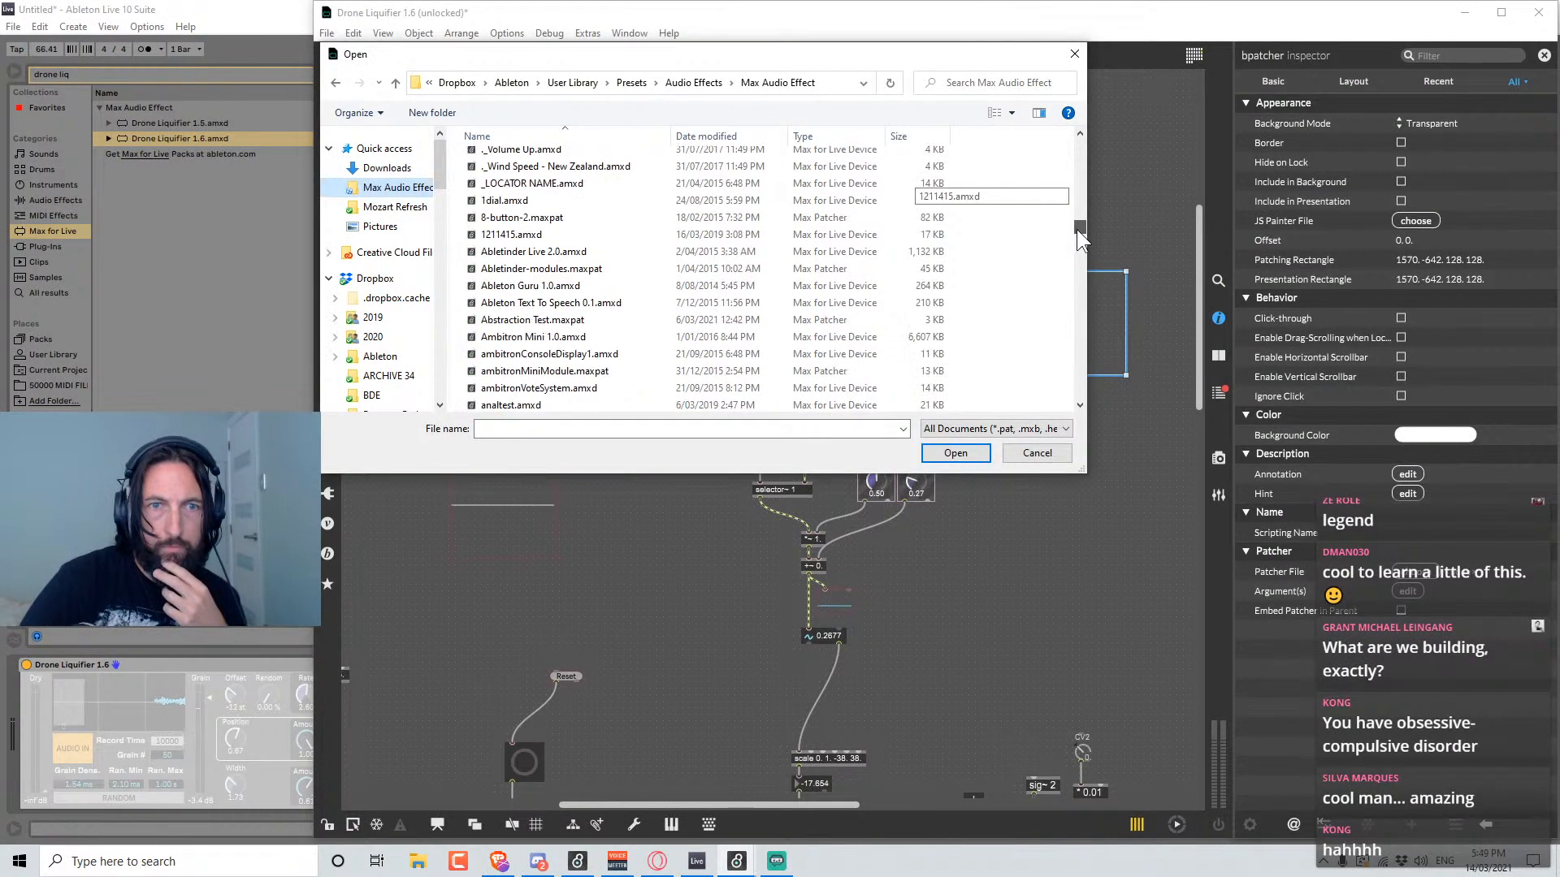
click(706, 136)
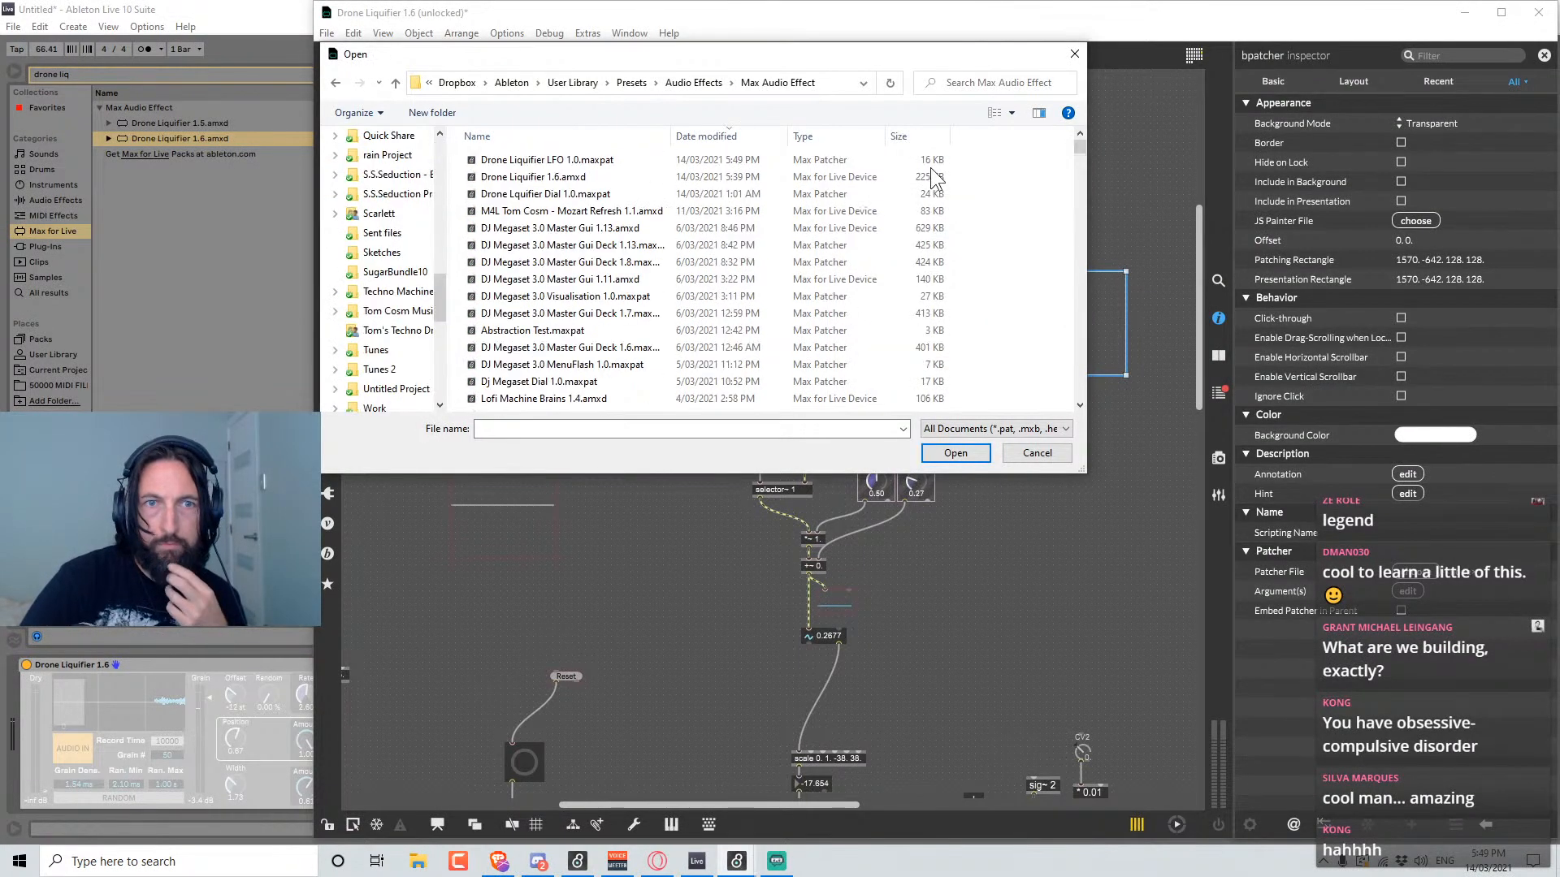
double_click(713, 177)
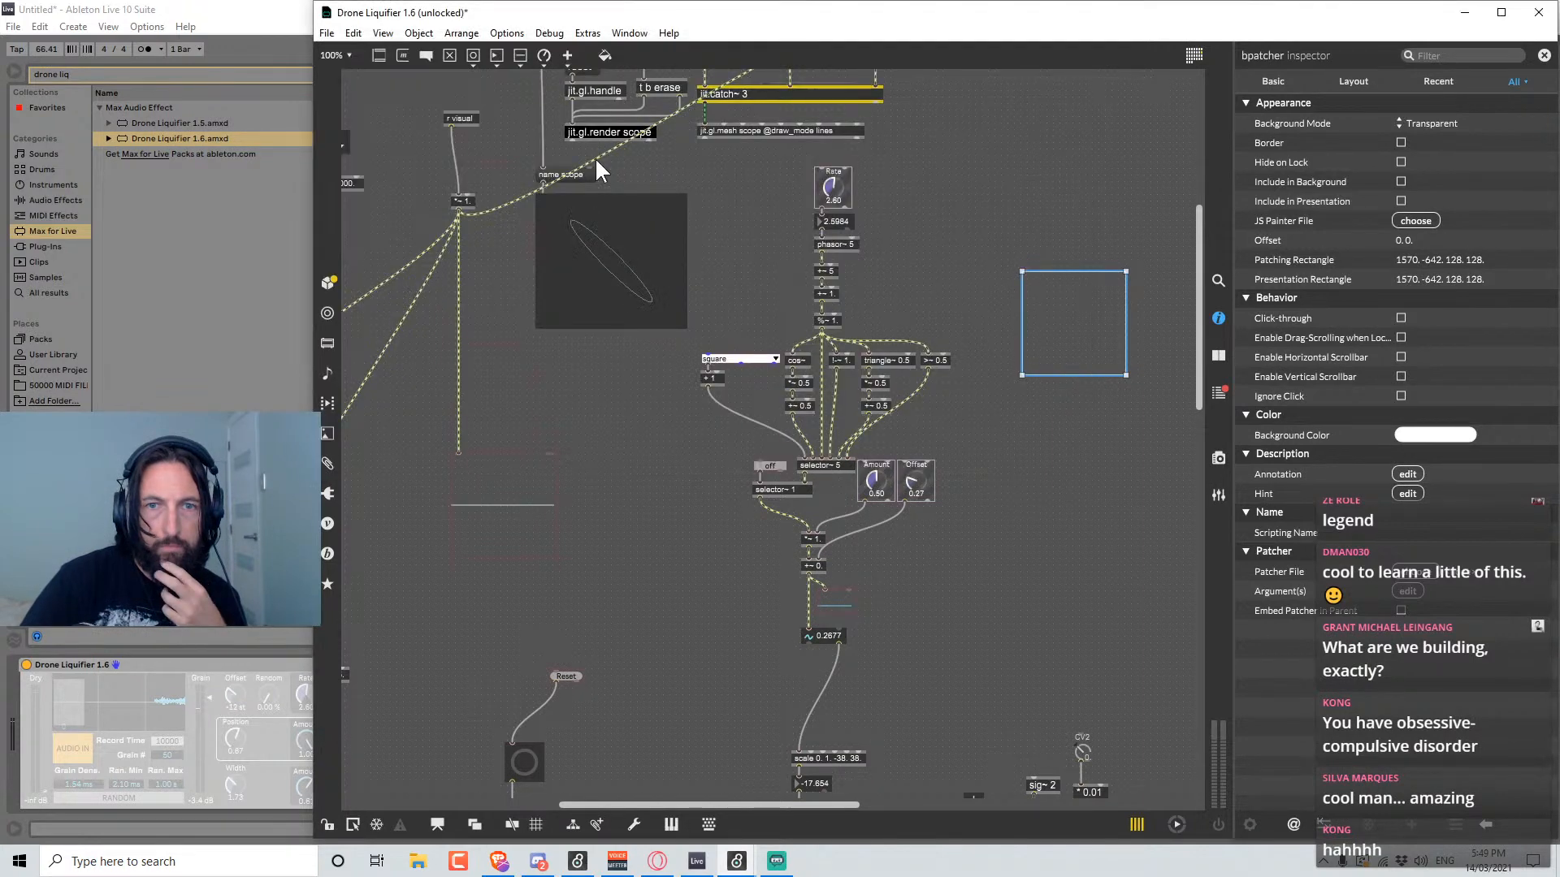
Resize the bpatcher to 236 by 67 around its controls and connect its outlet to a new number box below it.
drag(1074, 331, 1159, 317)
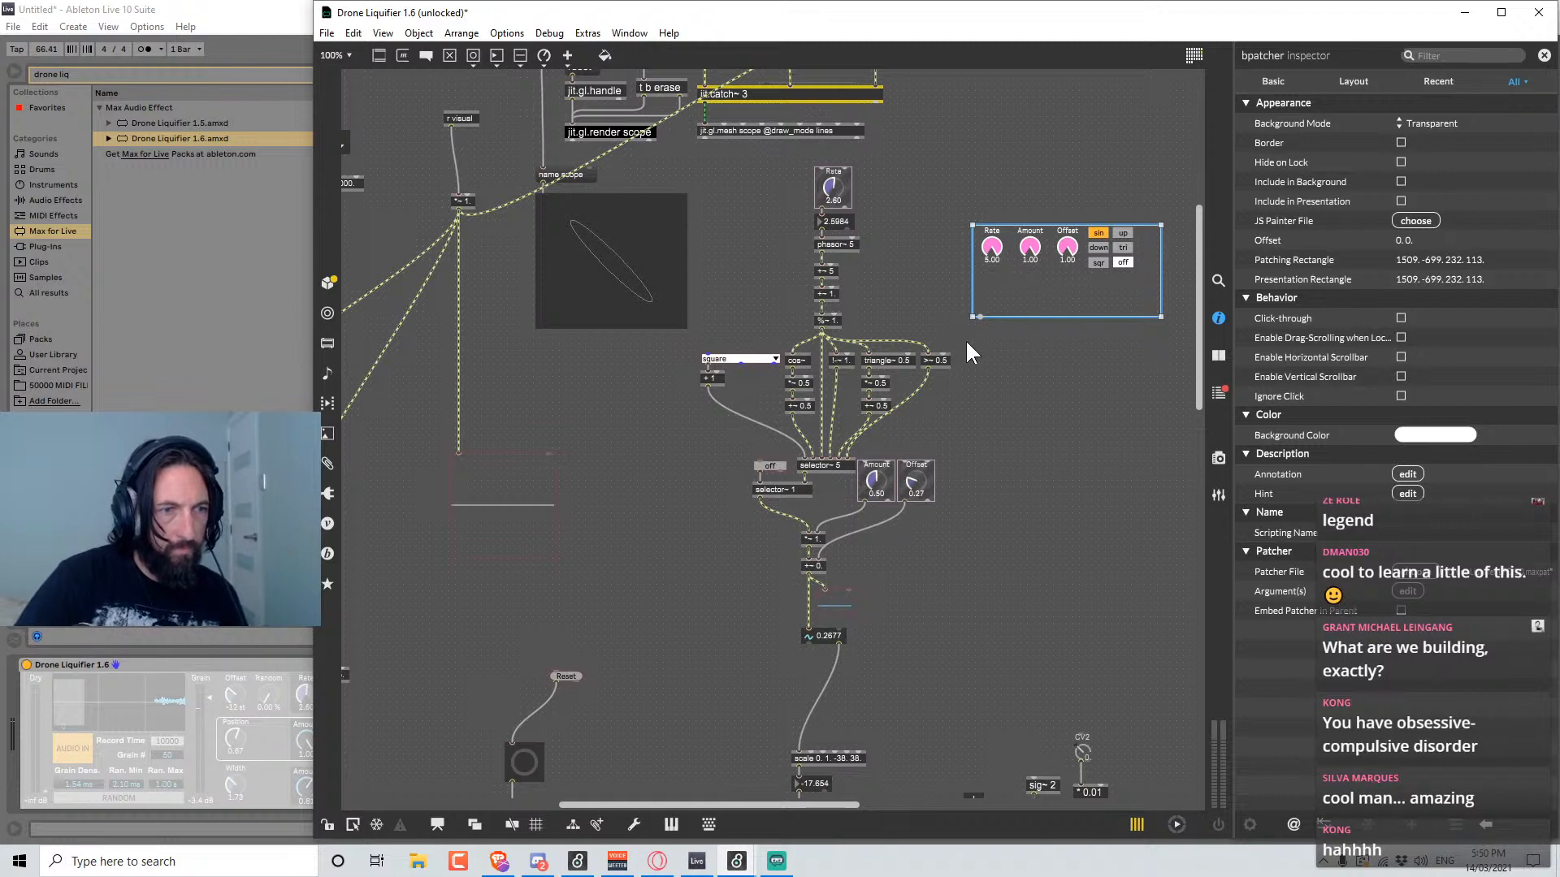
scroll(966, 328, right, 5)
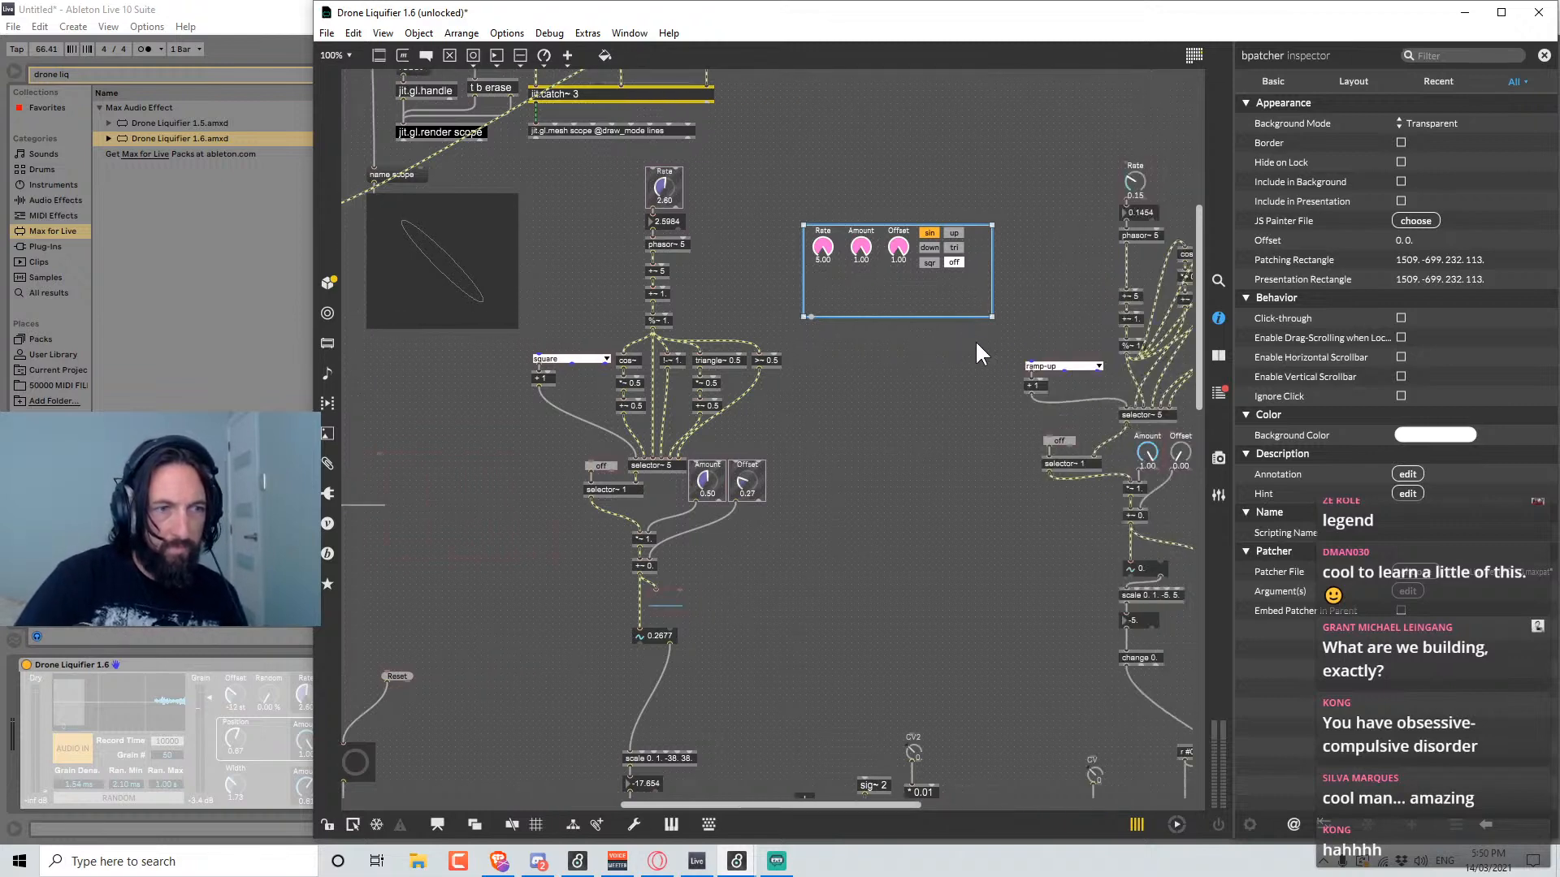
drag(994, 315, 996, 279)
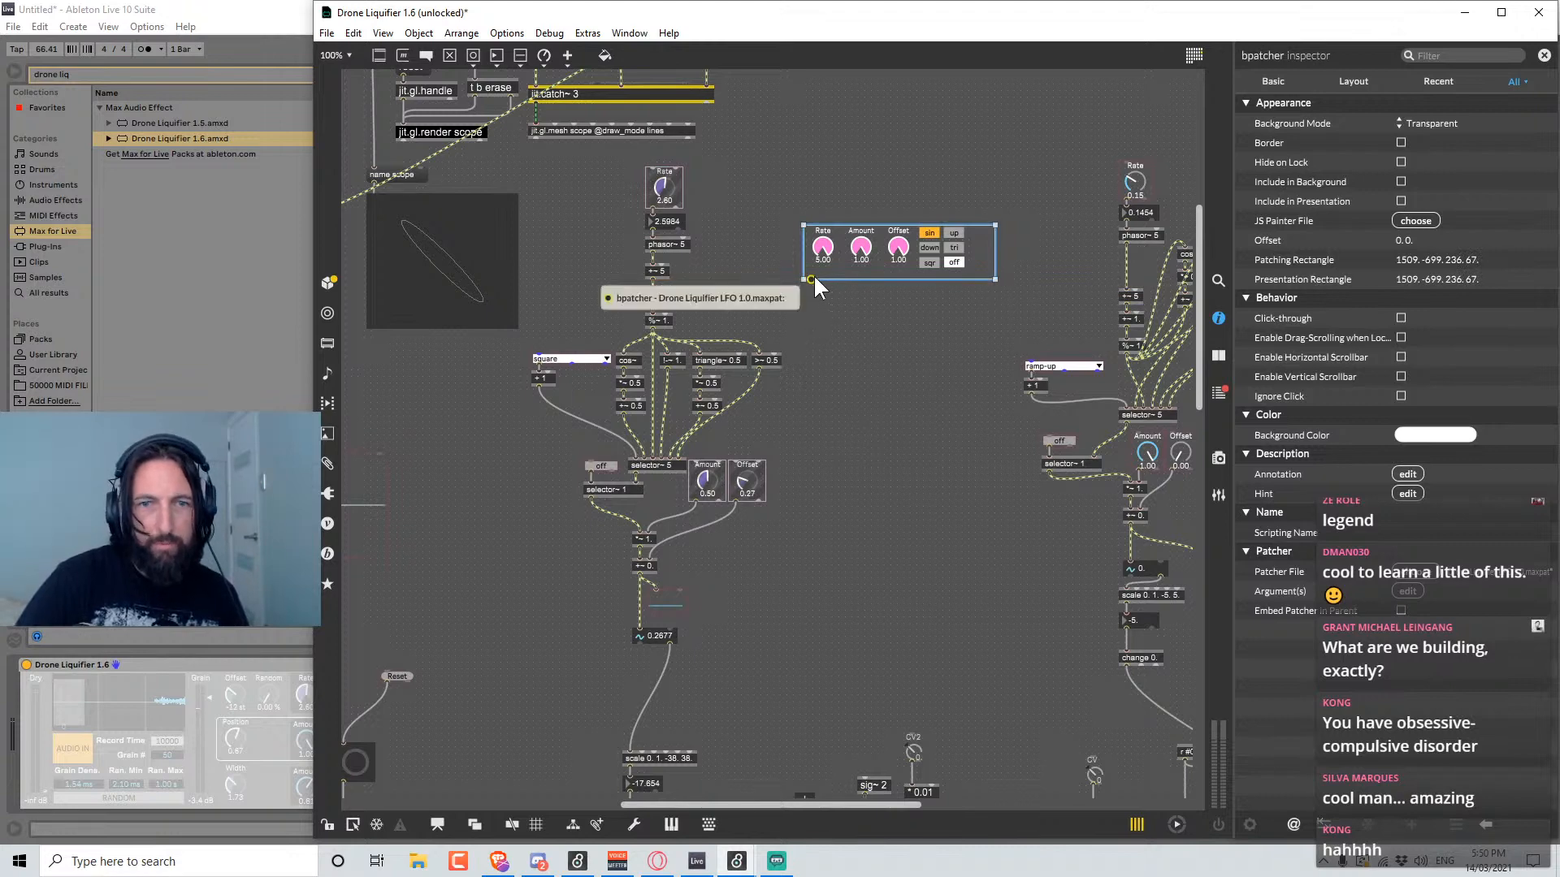
click(851, 429)
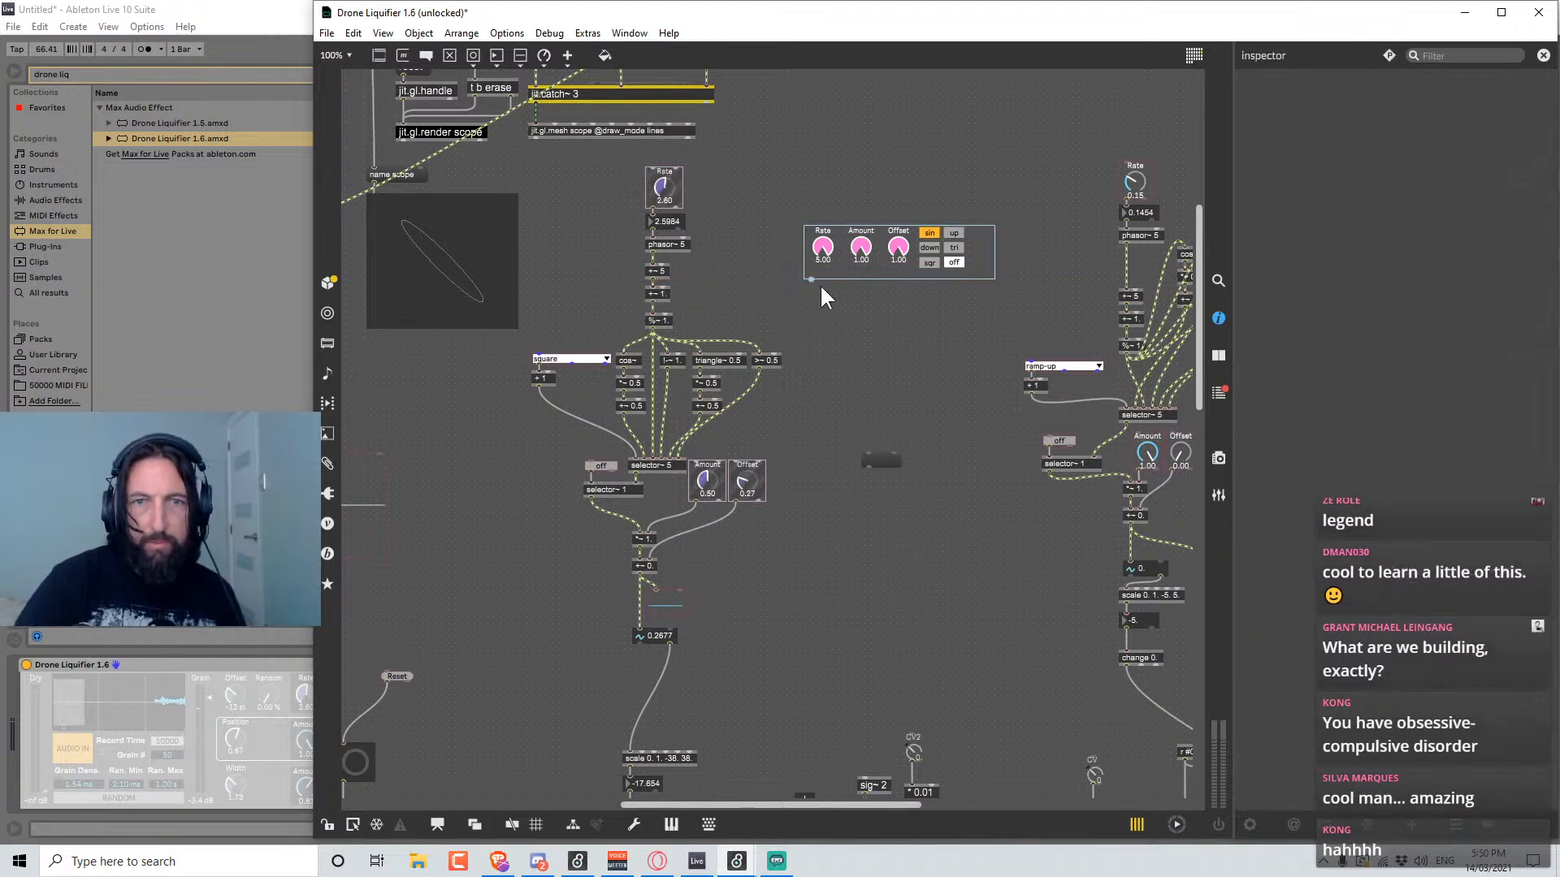
drag(842, 324, 893, 453)
Test the embedded LFO in the locked patcher with Rate 2.48, Amount 0.39, Offset 0.48, the toggle on and the sin waveform.
key(ctrl+e)
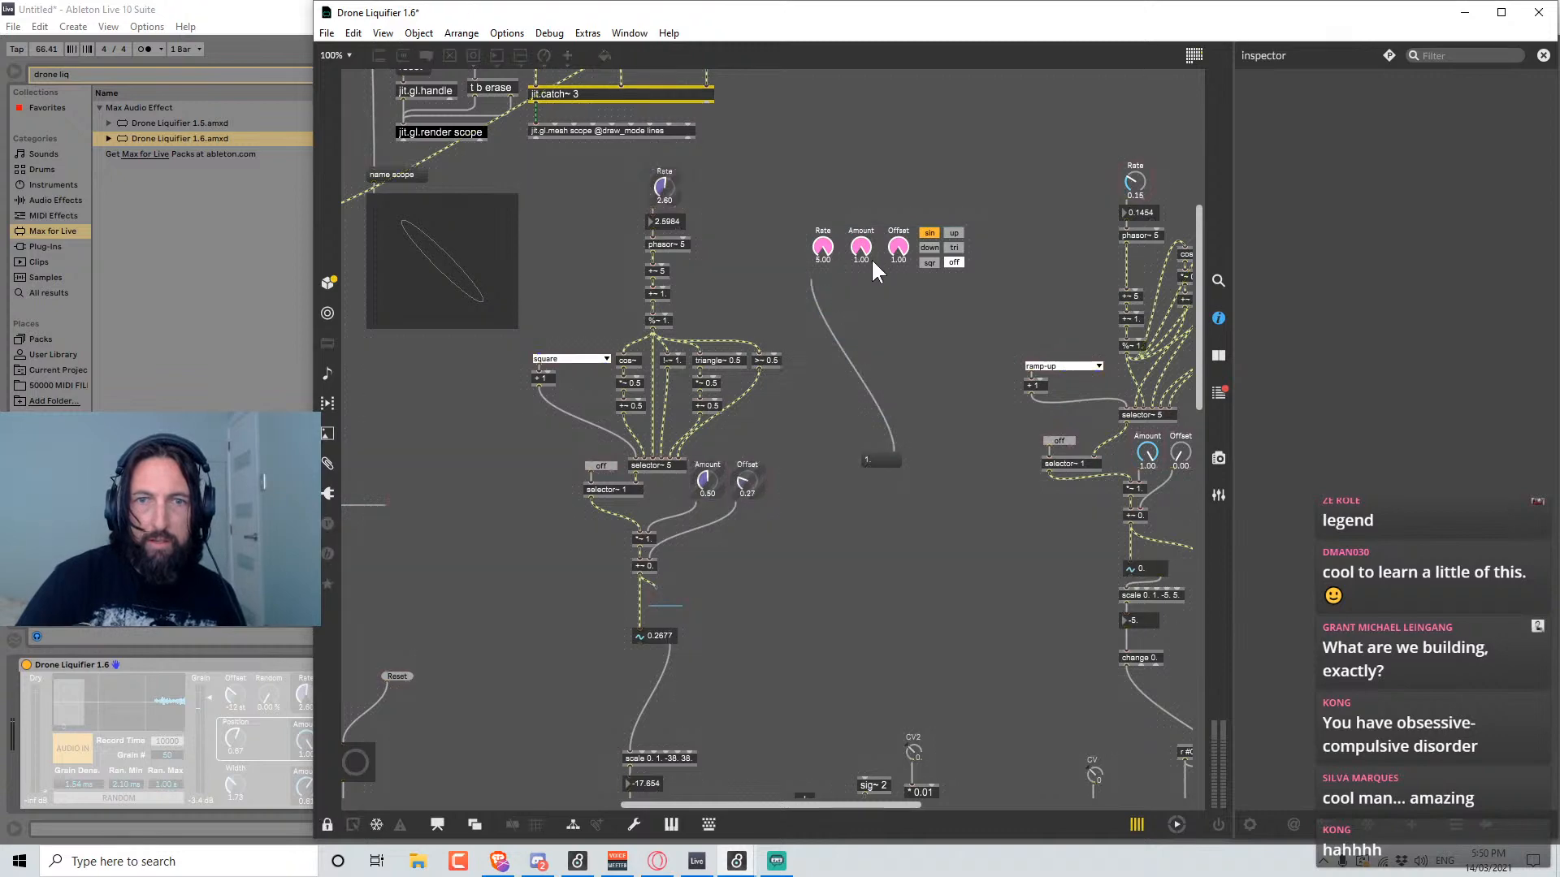
drag(860, 246, 829, 292)
click(954, 261)
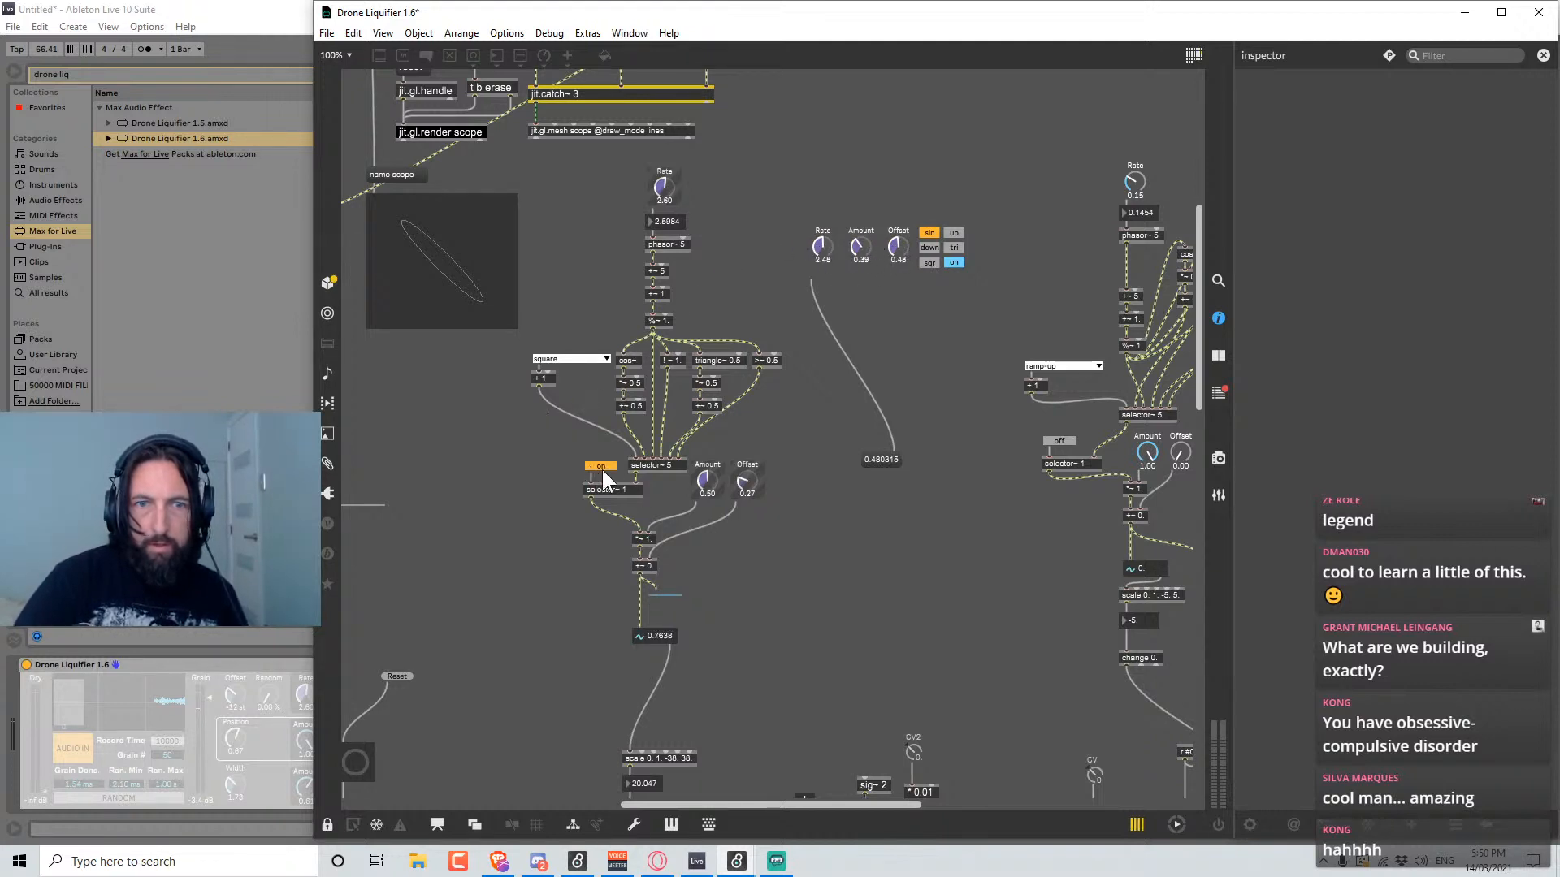
click(928, 231)
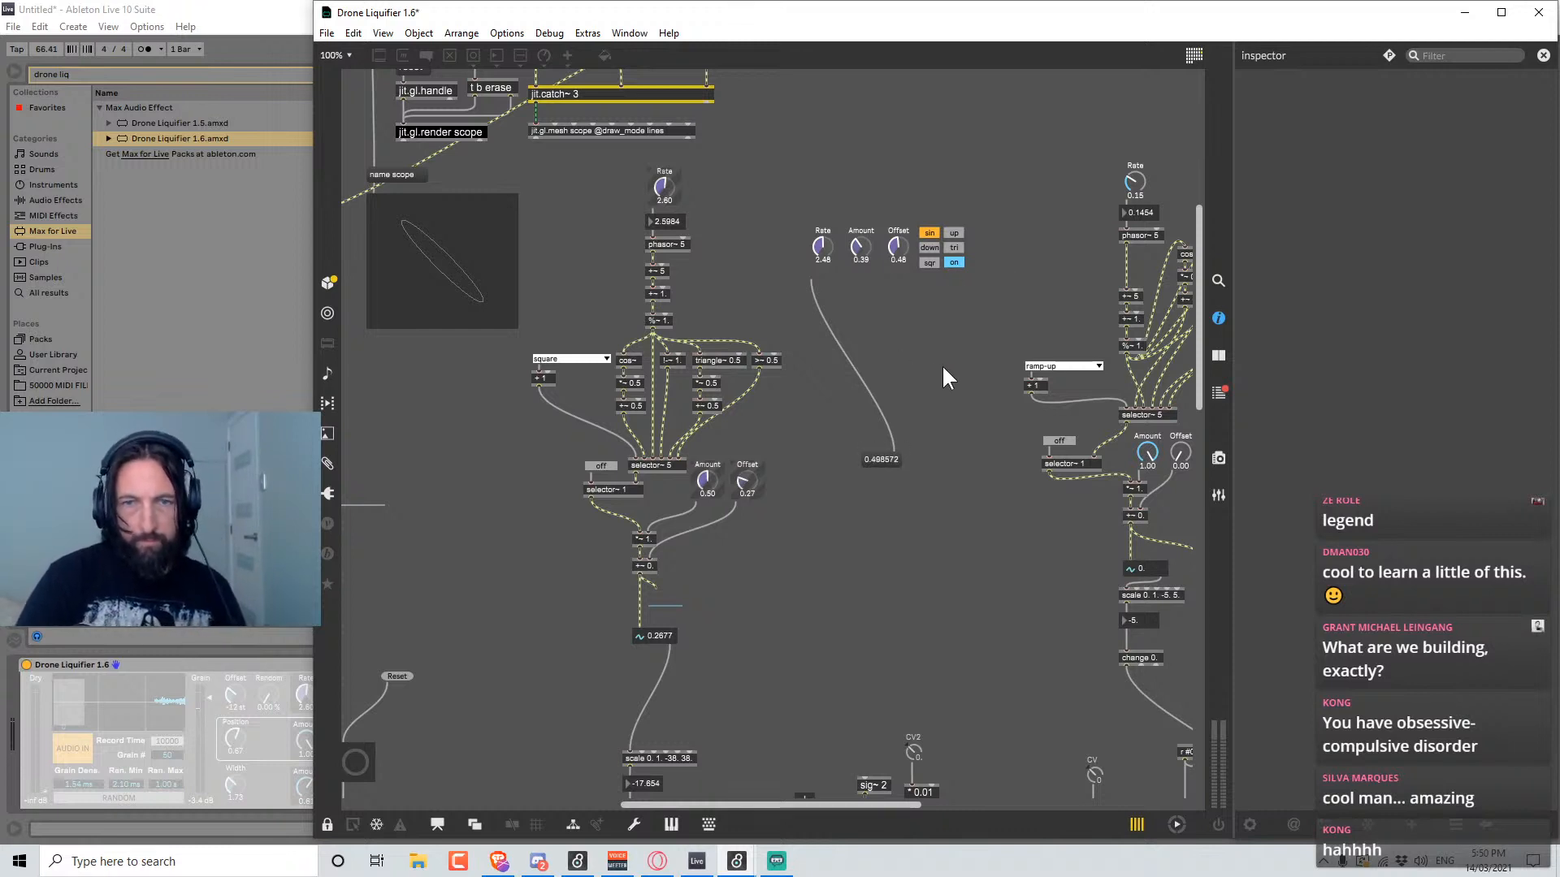
Unlock the patcher and delete the old pitch LFO, its leftover signal number box and the test number box under the bpatcher.
key(ctrl+e)
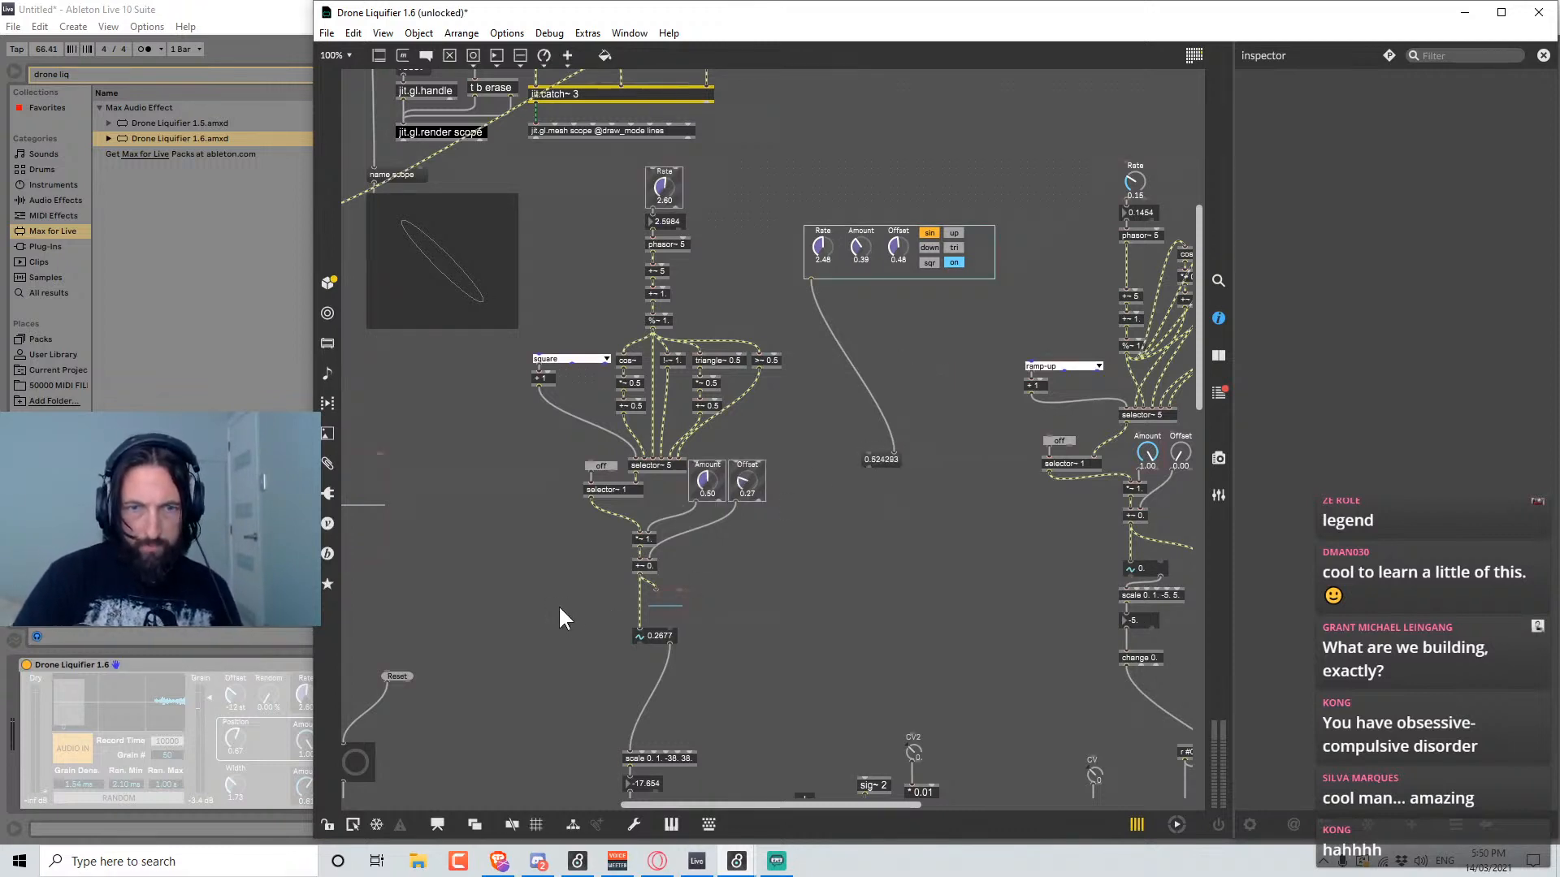
drag(559, 608, 752, 182)
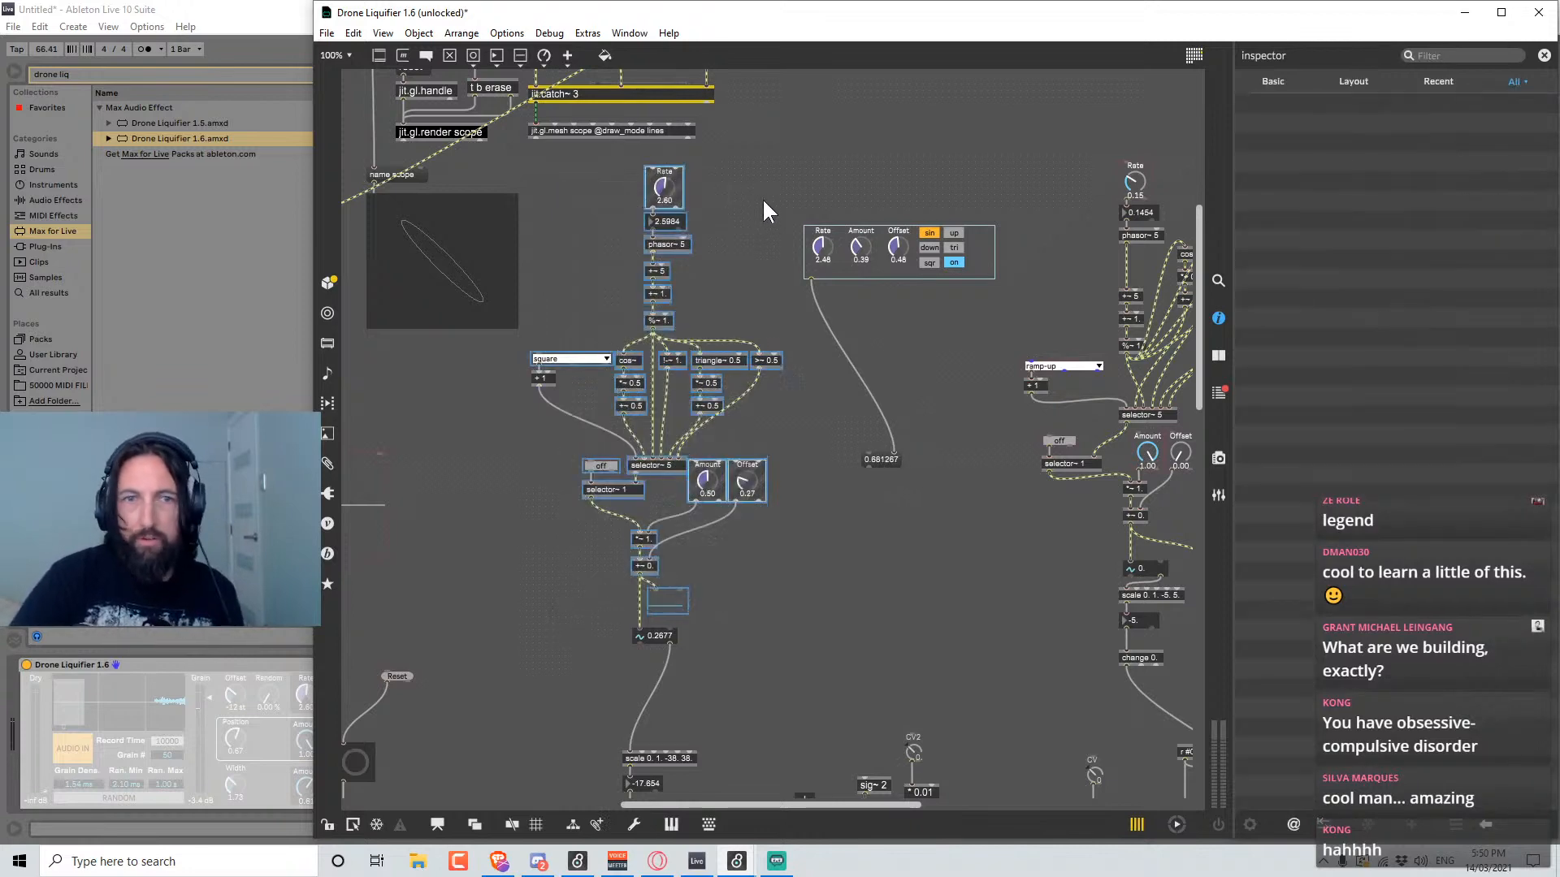
key(Delete)
key(Delete)
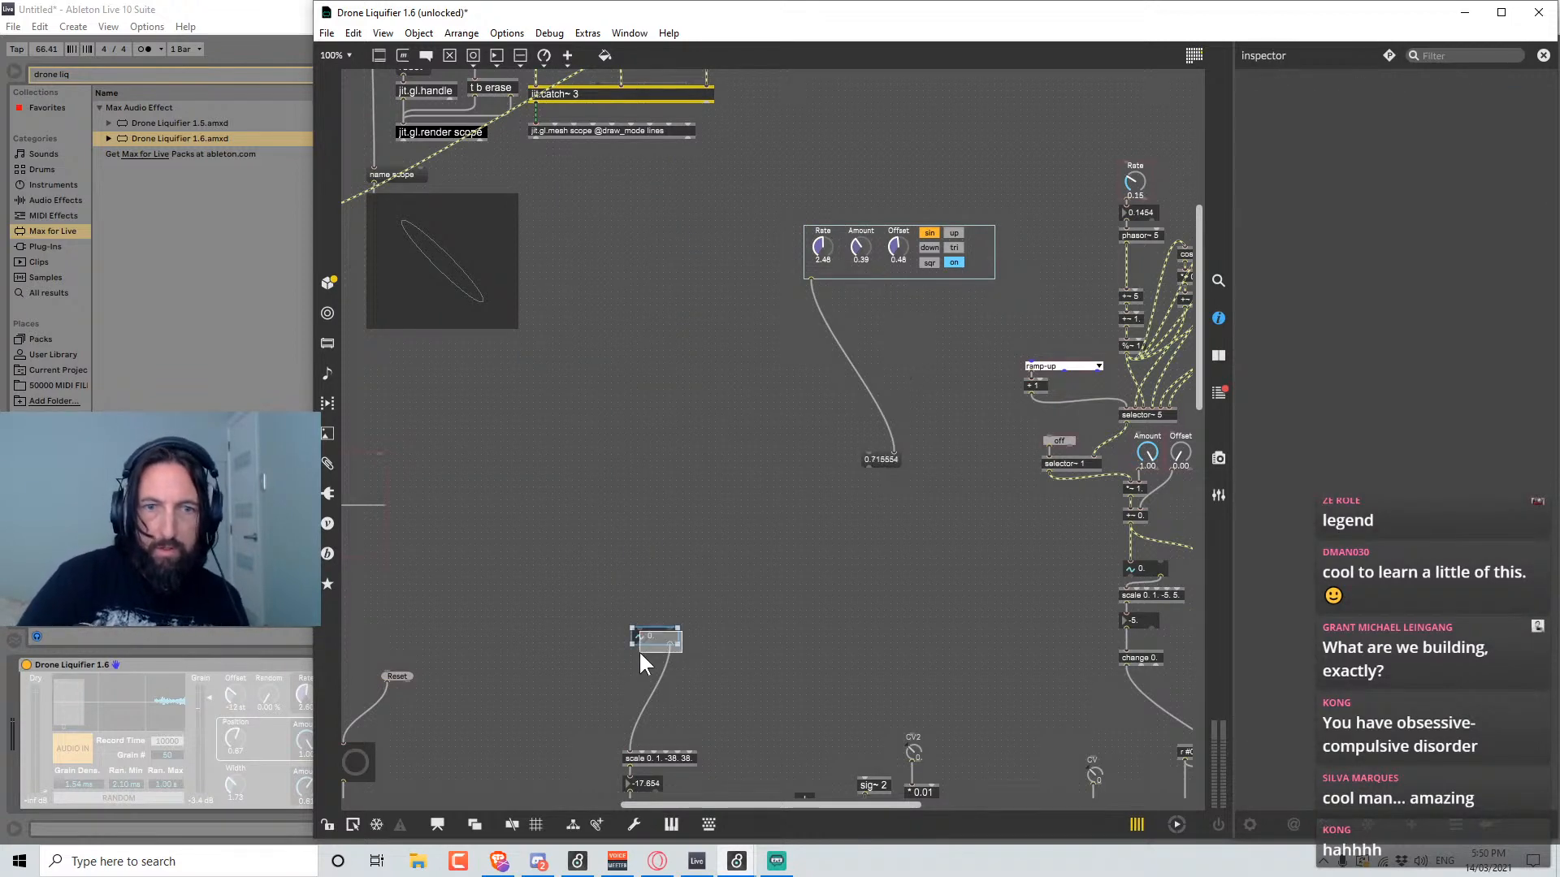
click(638, 650)
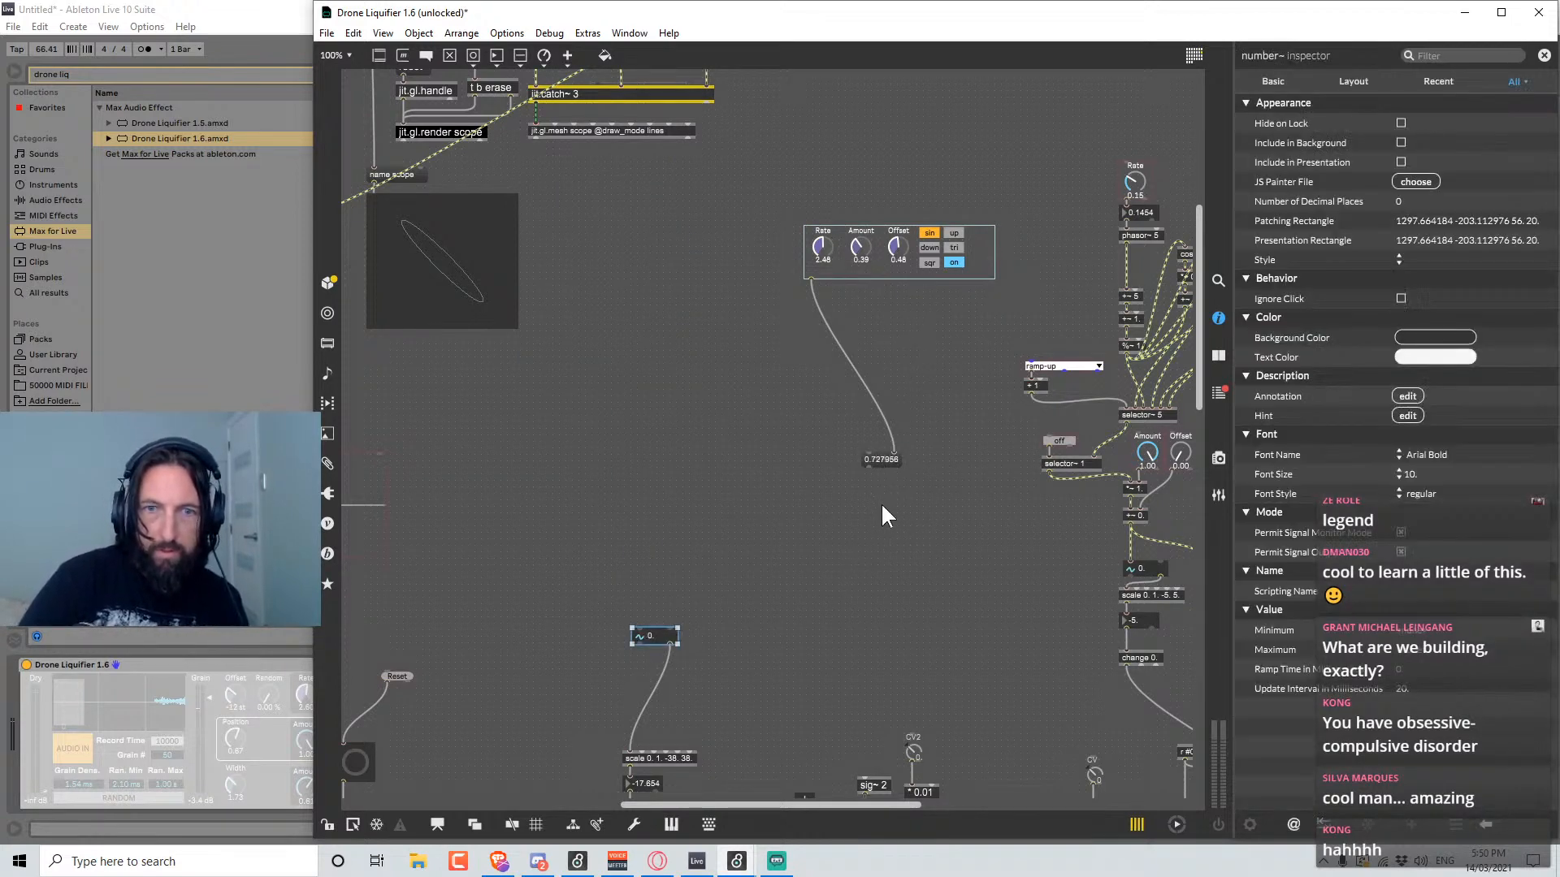
key(Delete)
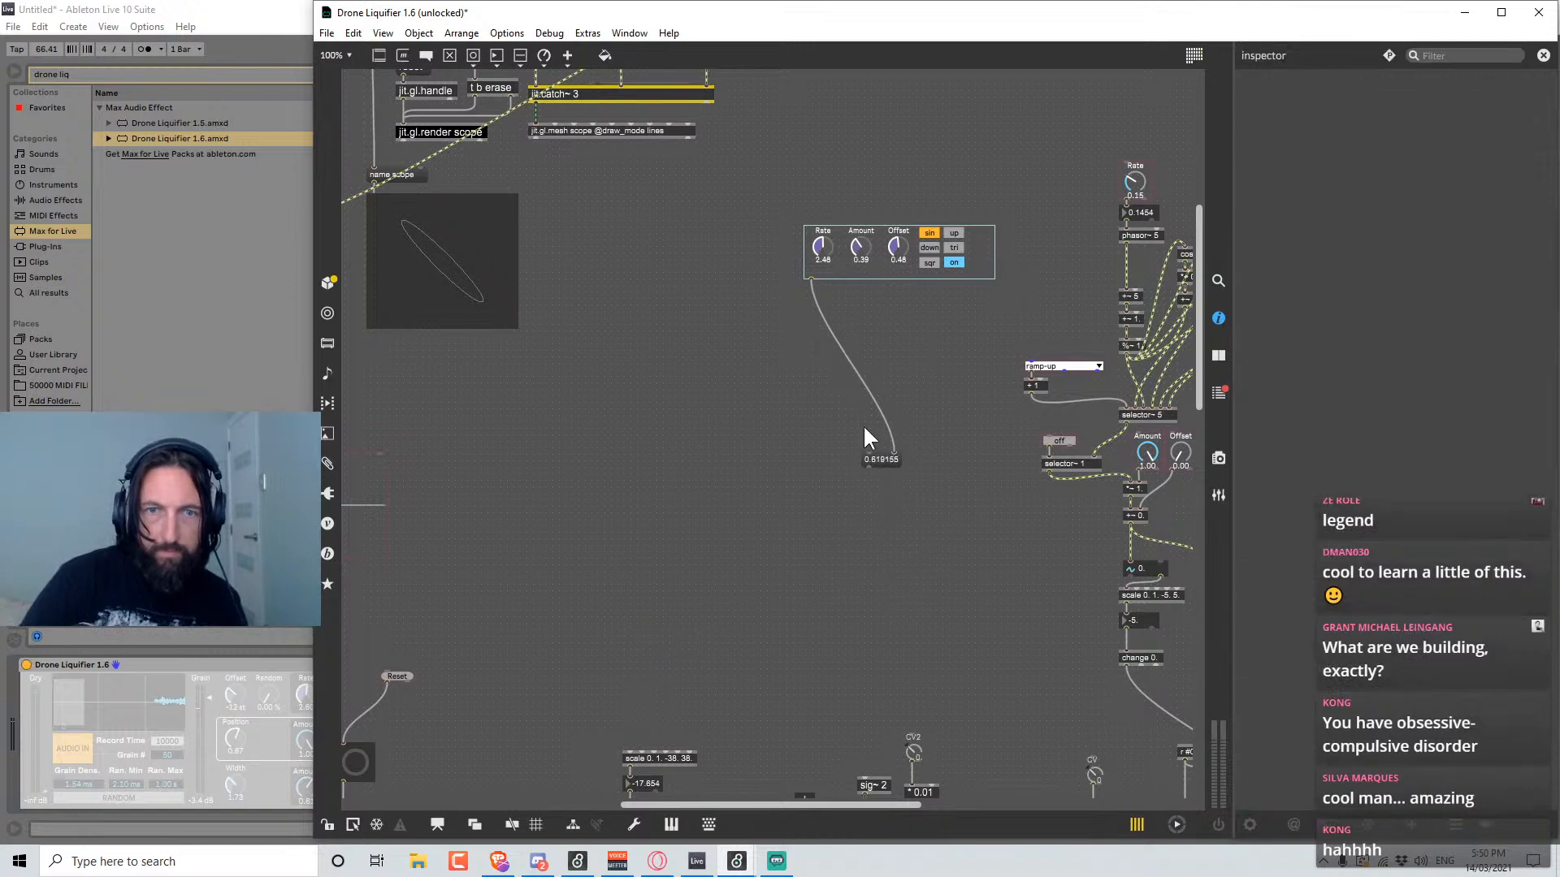
click(886, 460)
key(Delete)
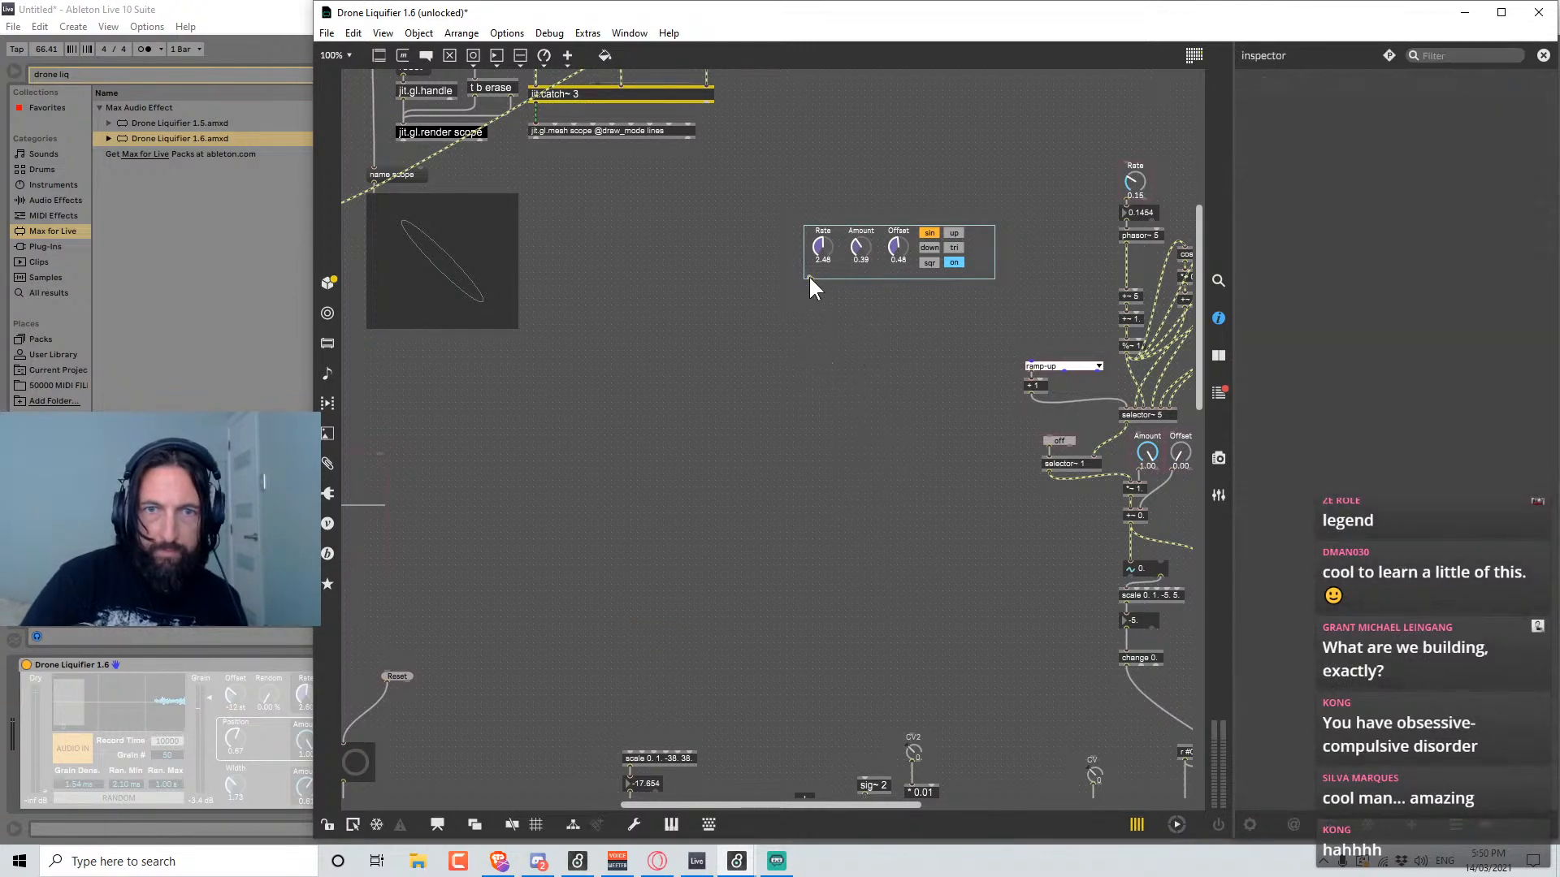
Connect the LFO bpatcher to scale 0. 1. -38. 38., place it directly above that object, and set its Rate to 0.87 in the locked patcher.
drag(809, 278, 635, 734)
drag(871, 256, 689, 699)
scroll(776, 551, down, 10)
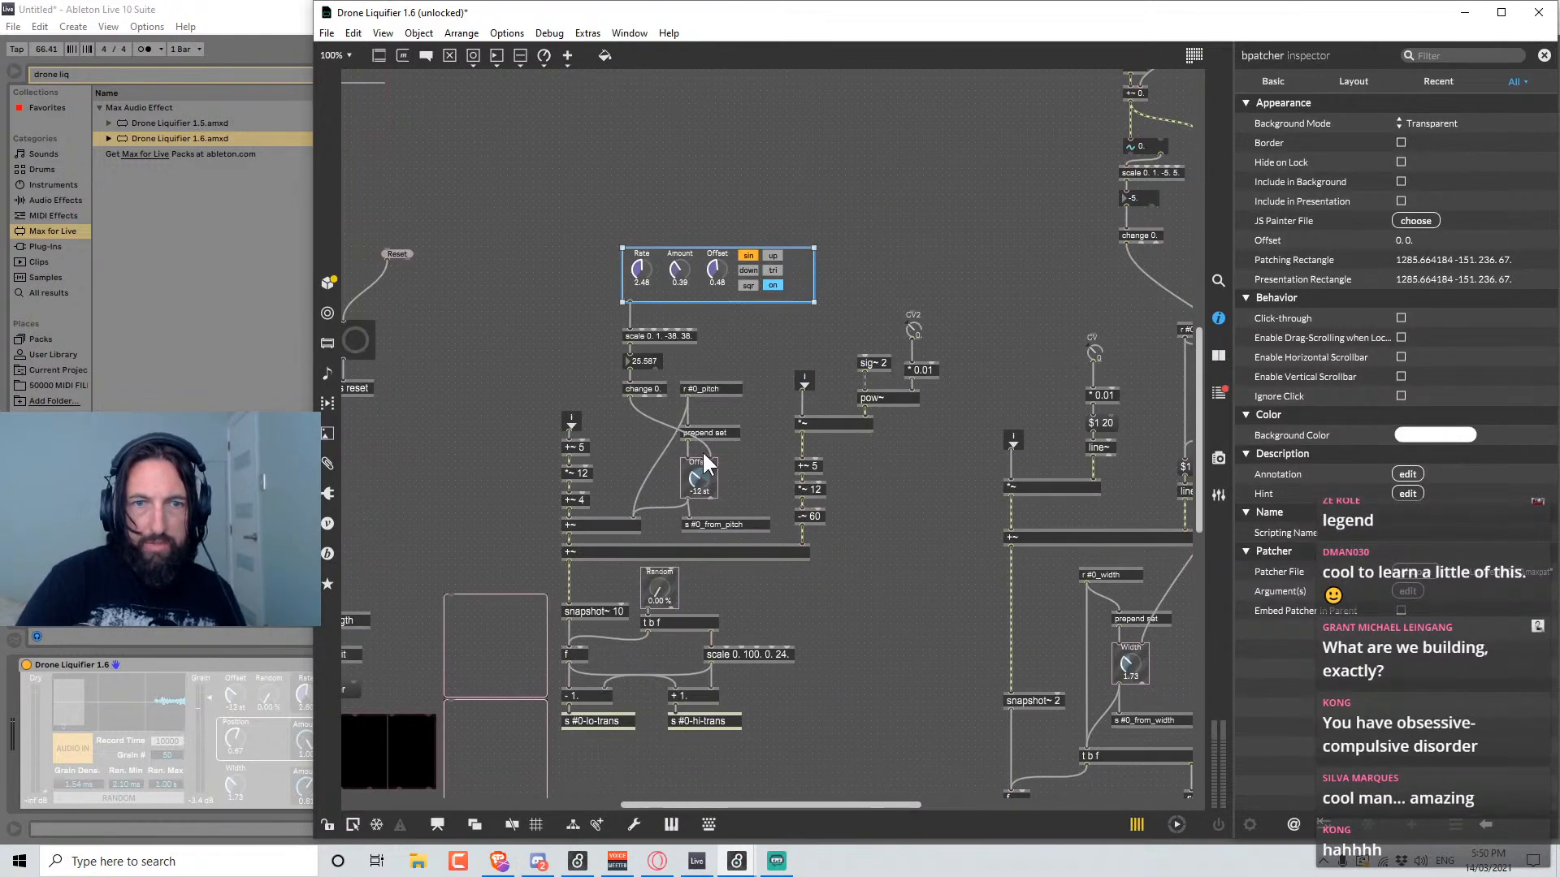
key(ctrl+e)
drag(642, 277, 642, 253)
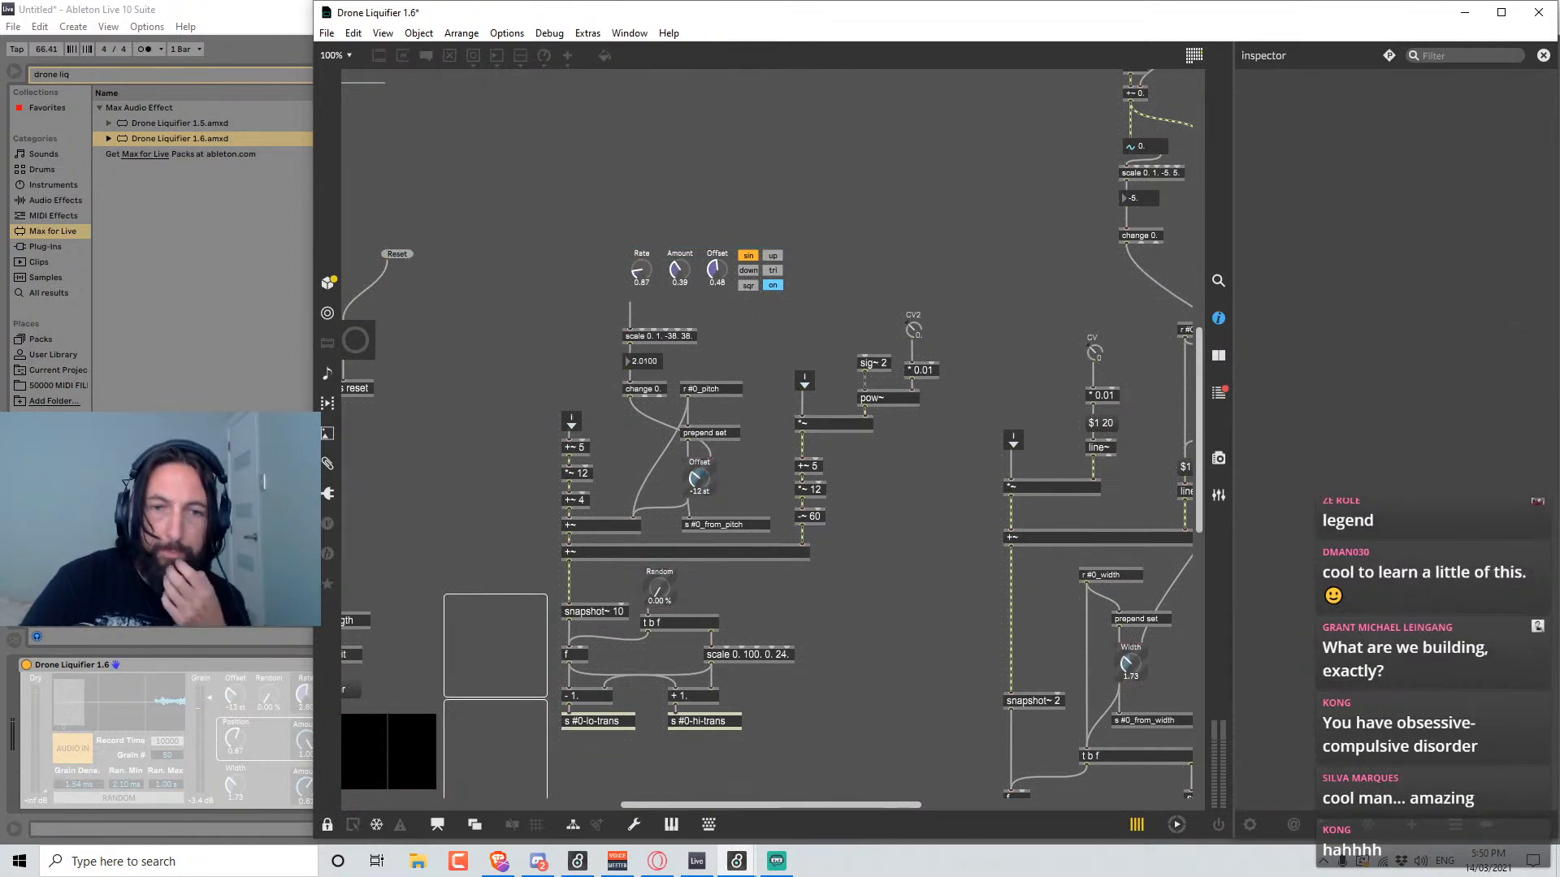
drag(642, 278, 641, 297)
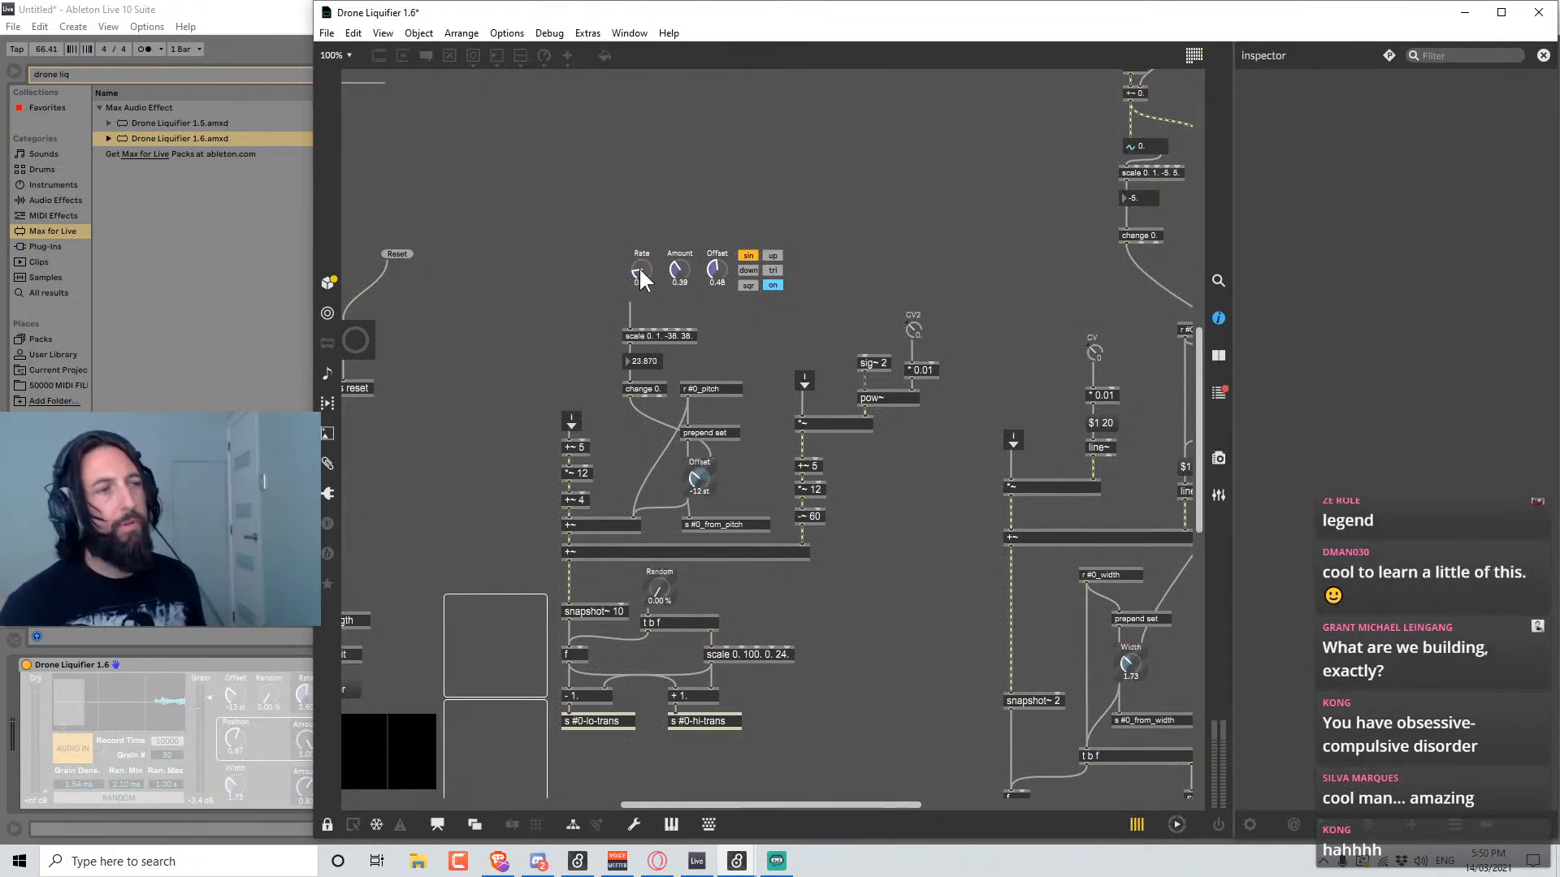
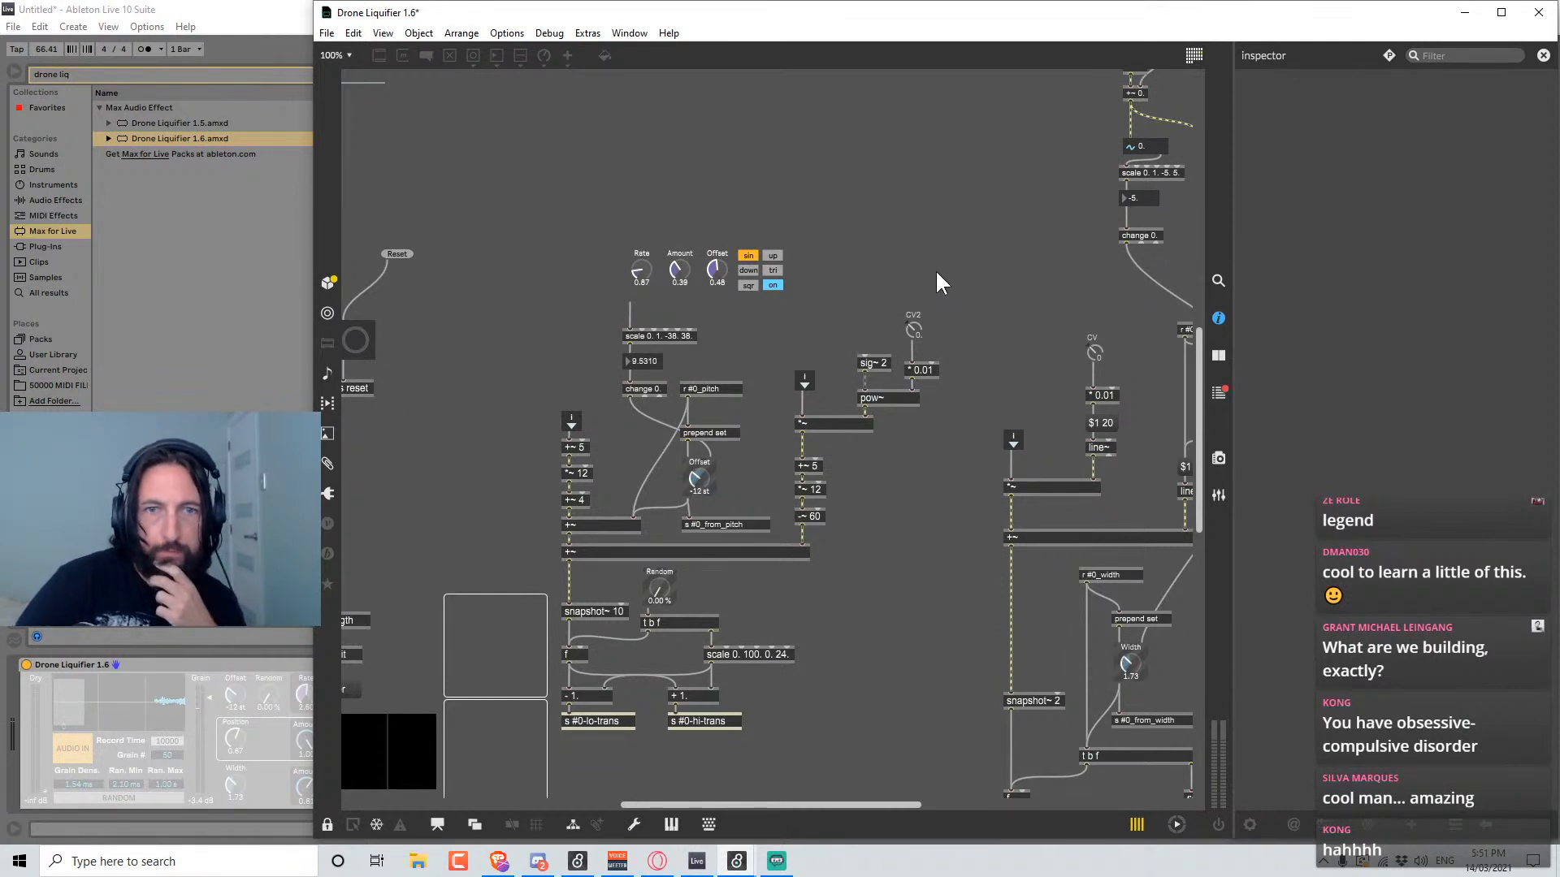
Unlock the patcher and delete the old ramp-up position LFO, including its signal number box and waveform display, keeping scale 0. 1. -5. 5.
key(ctrl+e)
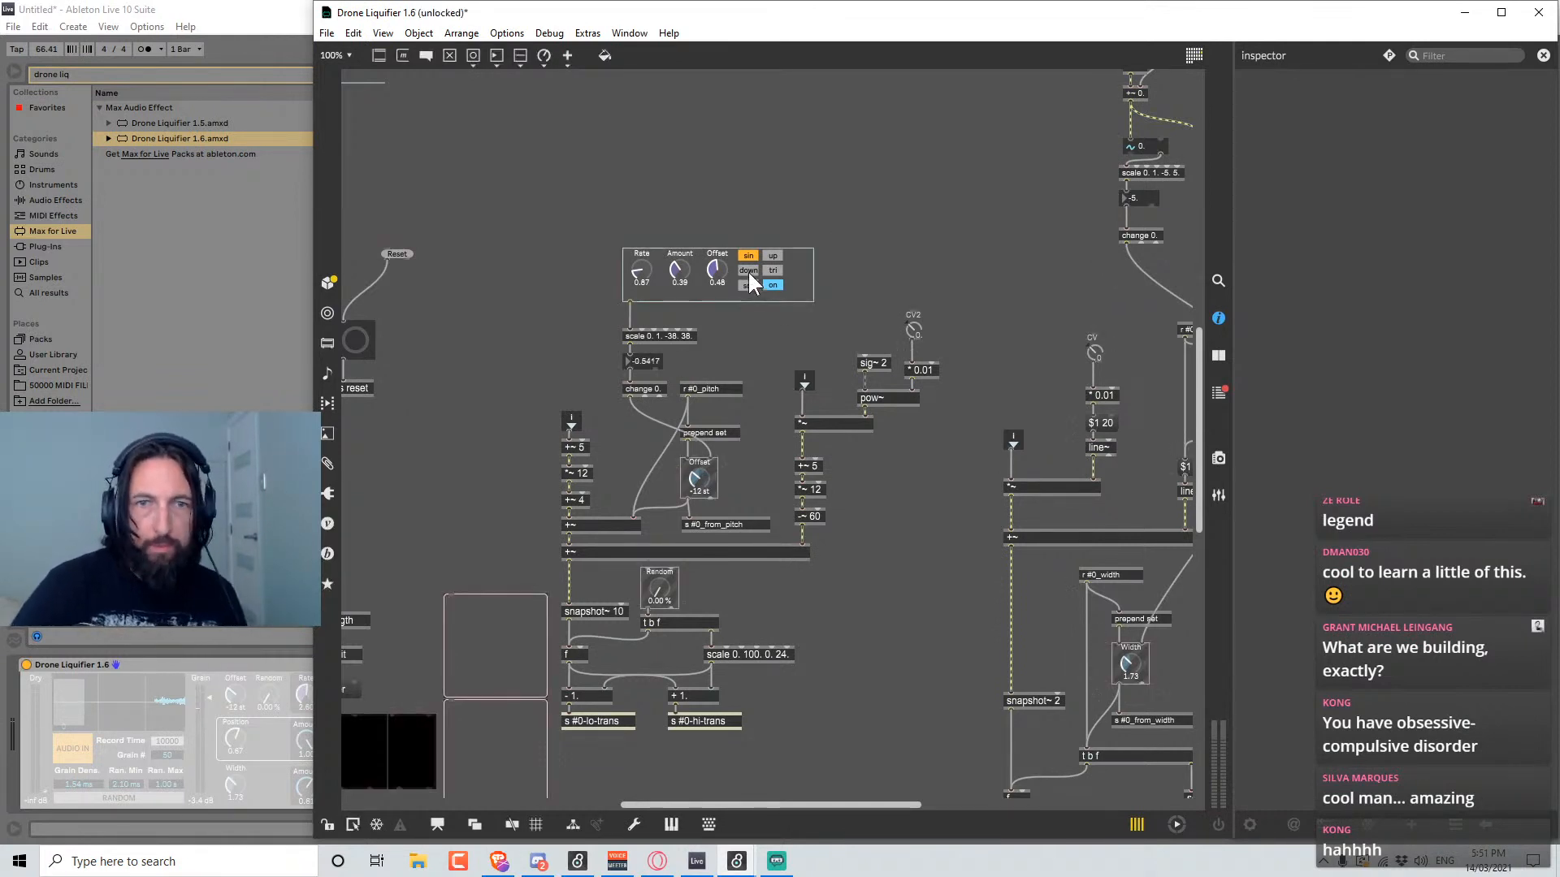
scroll(850, 259, right, 3)
scroll(850, 258, up, 2)
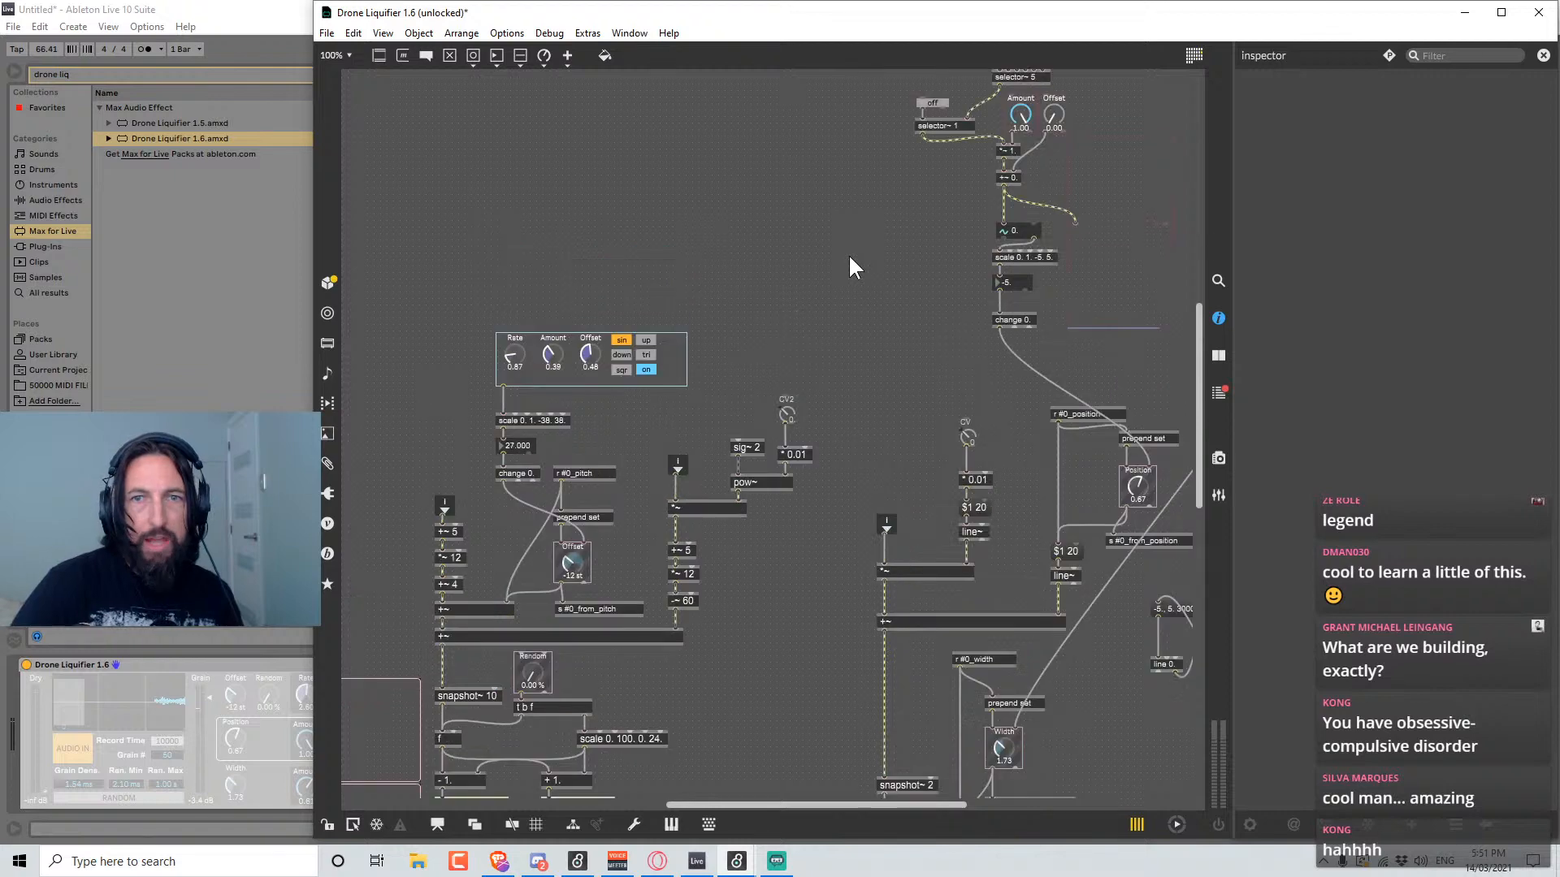
scroll(809, 294, right, 3)
scroll(1057, 270, up, 4)
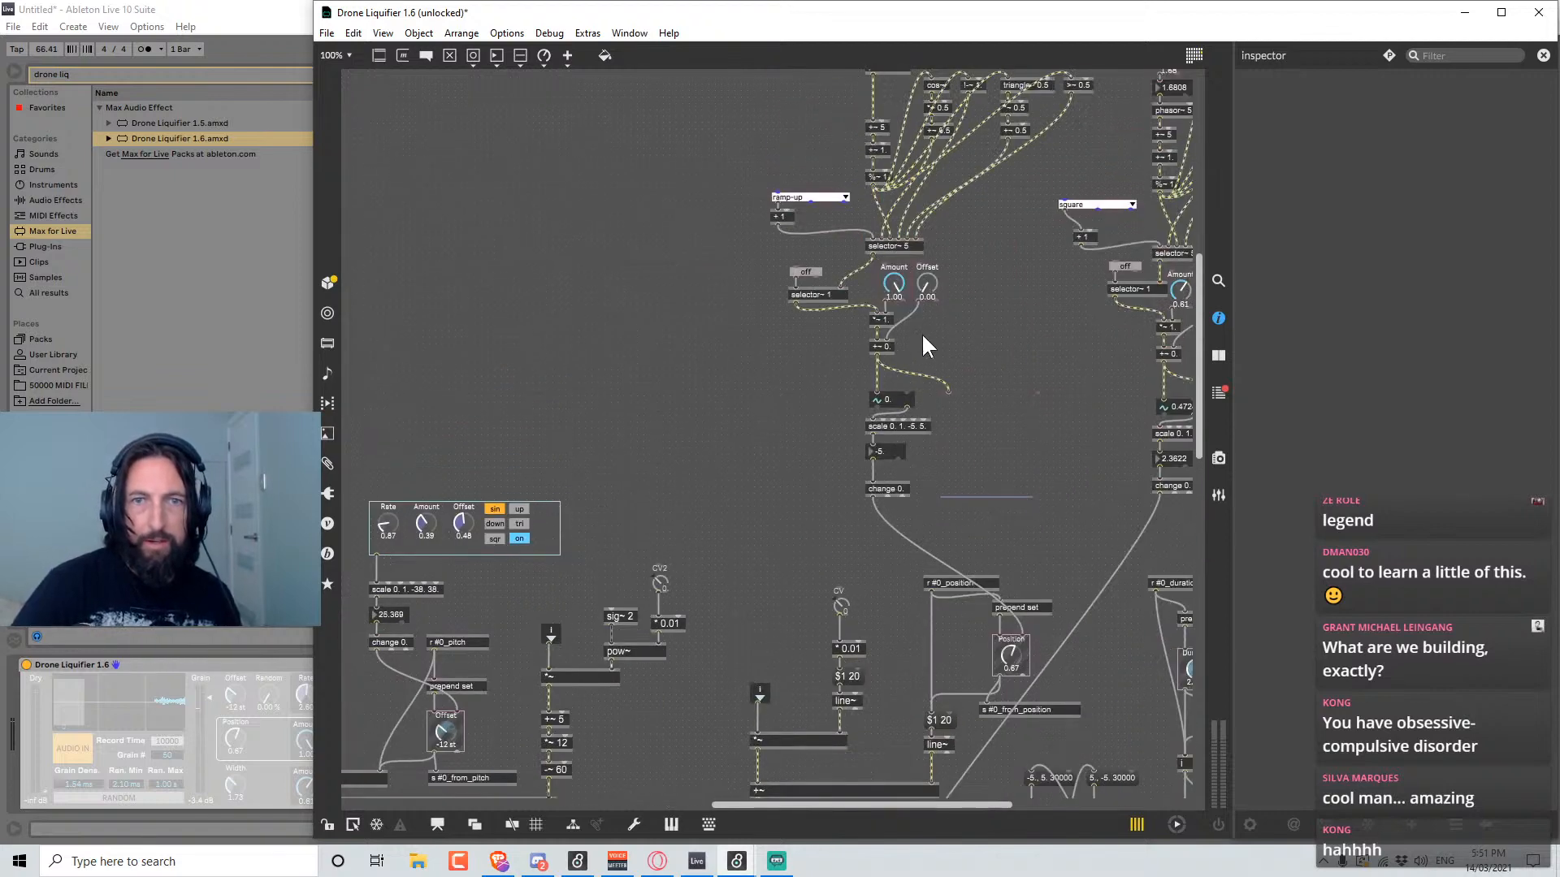
scroll(771, 507, up, 4)
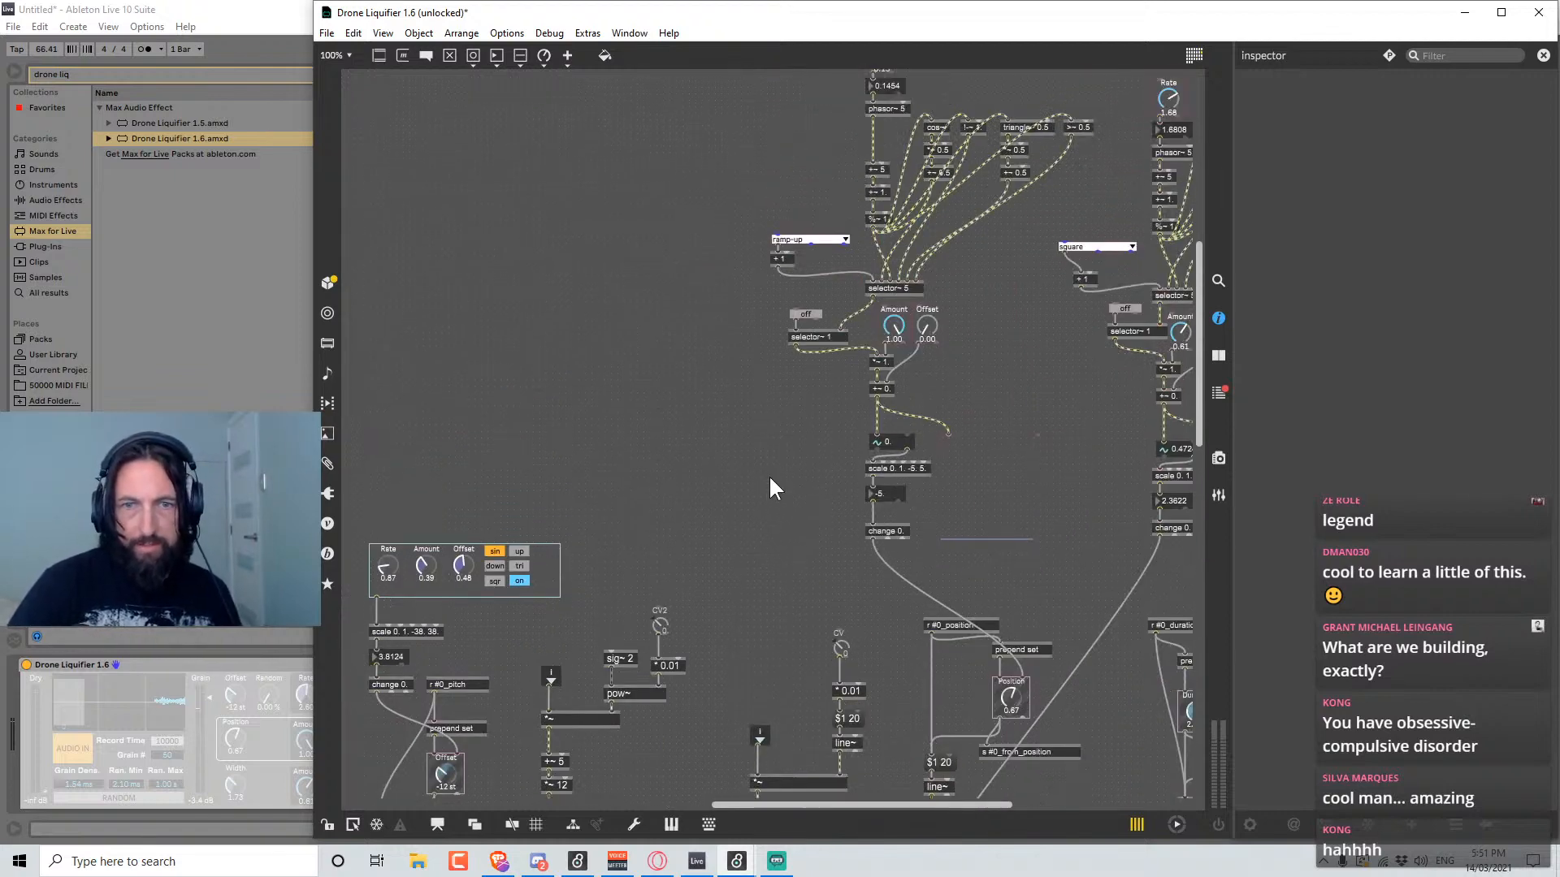
drag(804, 564, 1004, 576)
key(Delete)
drag(736, 129, 1035, 539)
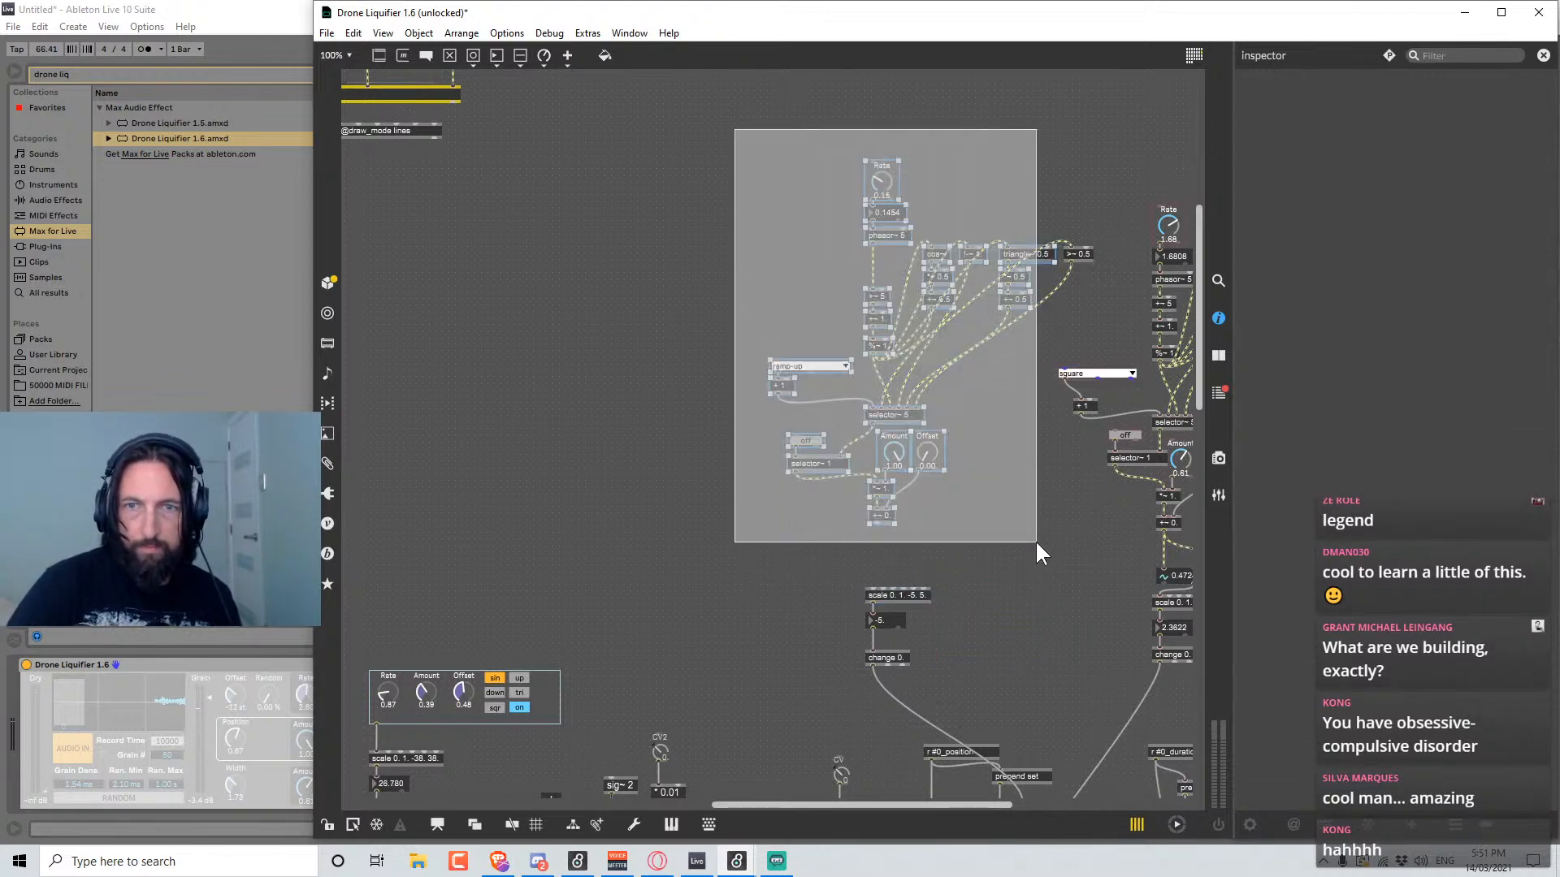
key(Delete)
Copy the LFO bpatcher to just above scale 0. 1. -5. 5. and connect its outlet to that object.
click(499, 685)
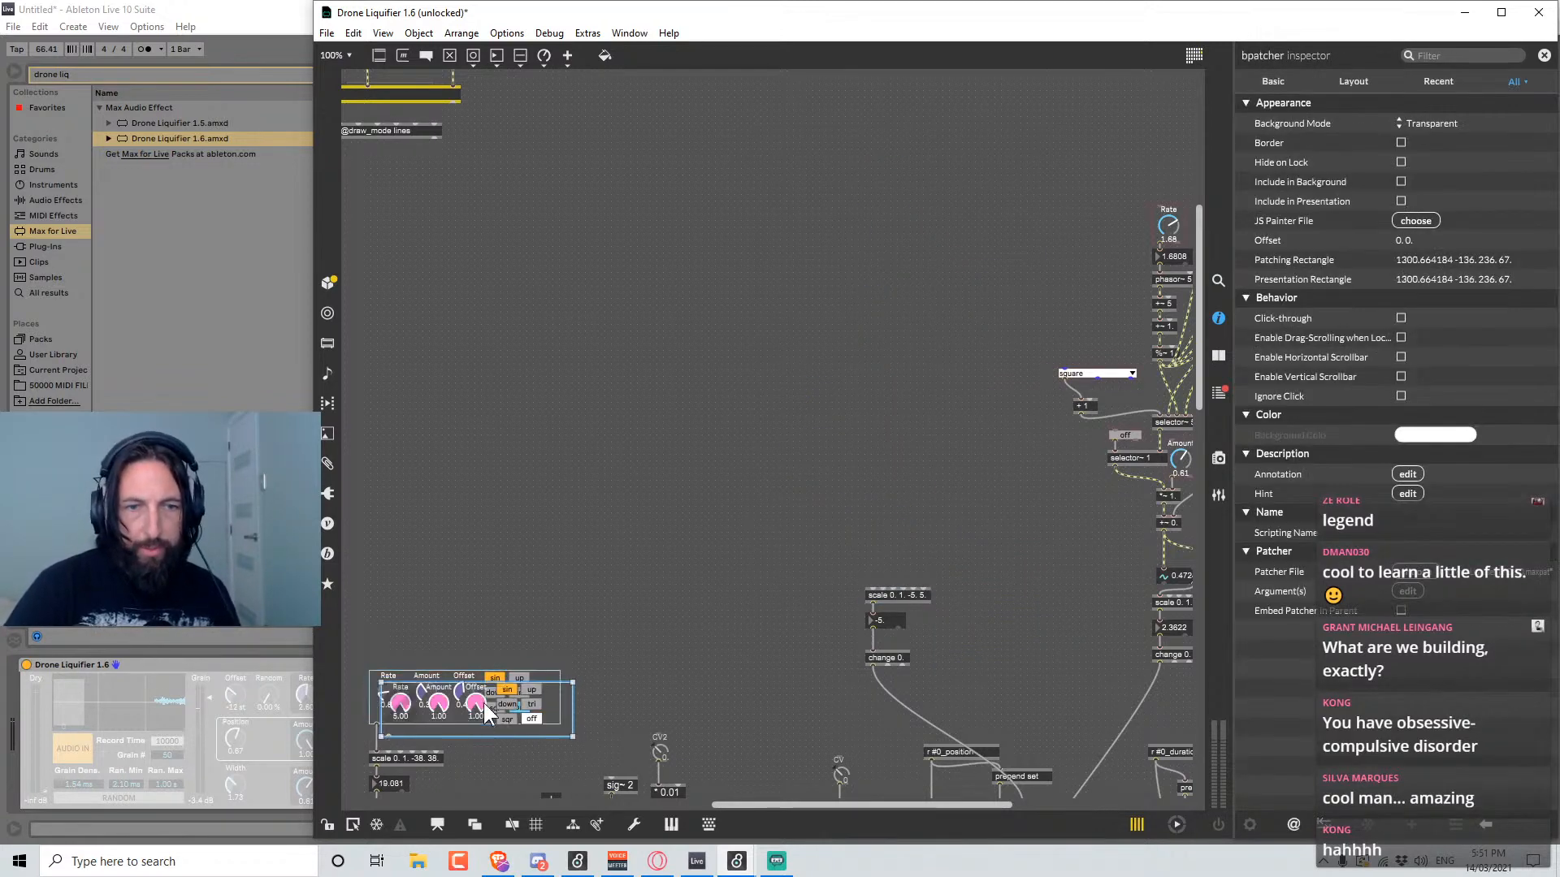
drag(499, 684, 973, 543)
drag(867, 554, 874, 587)
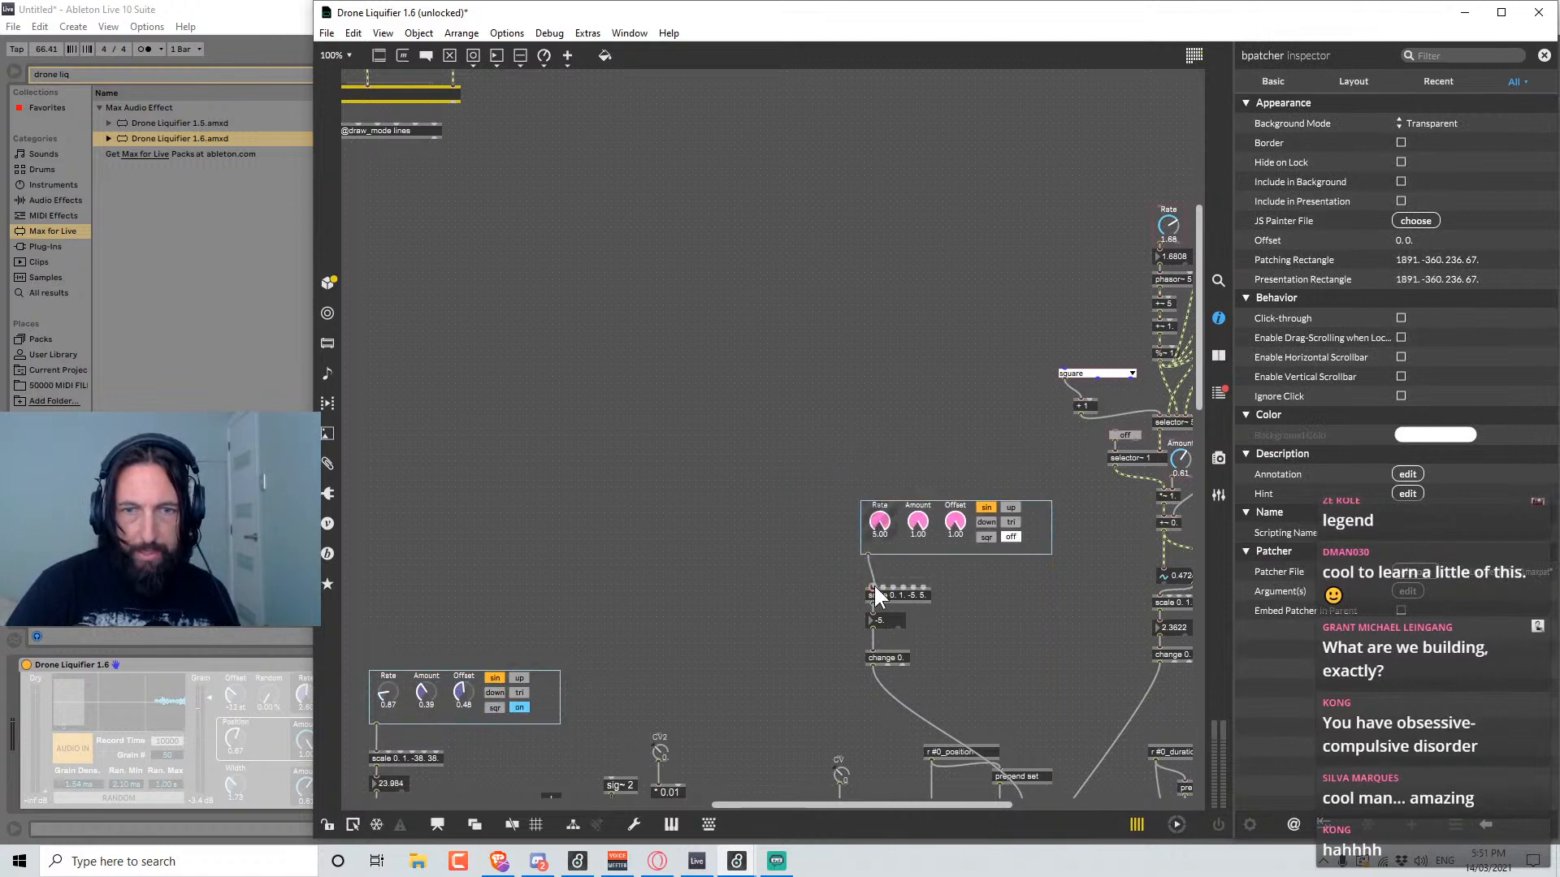
drag(918, 515, 919, 539)
click(830, 521)
click(903, 533)
Replace the old square-wave LFO above scale 0. 1. 0. 5. with a duplicate LFO bpatcher connected to that object.
scroll(917, 491, right, 5)
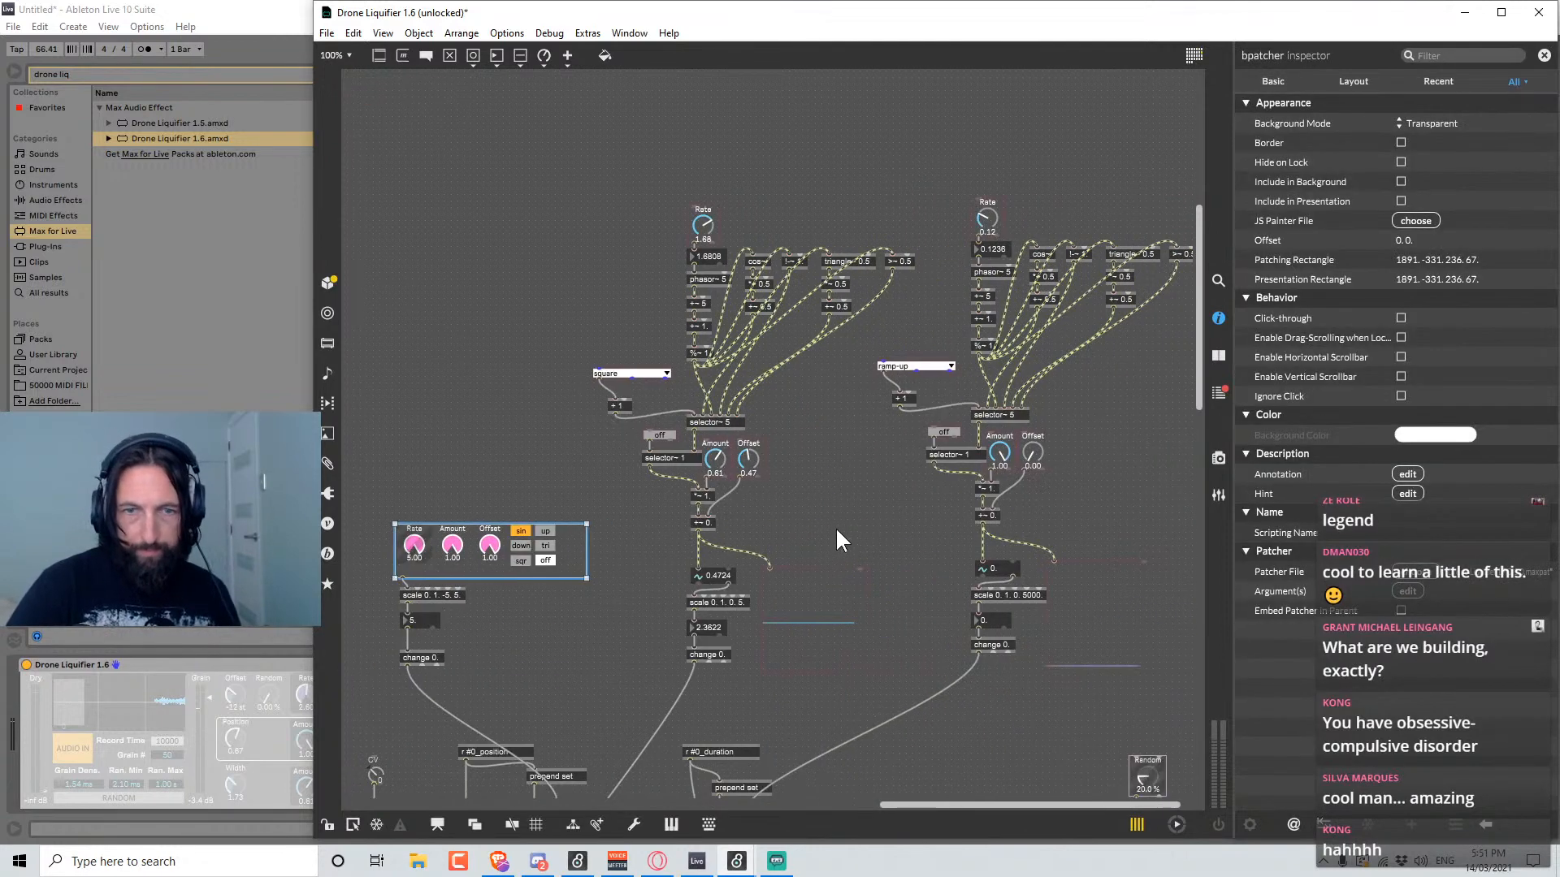
drag(609, 156, 859, 578)
key(Delete)
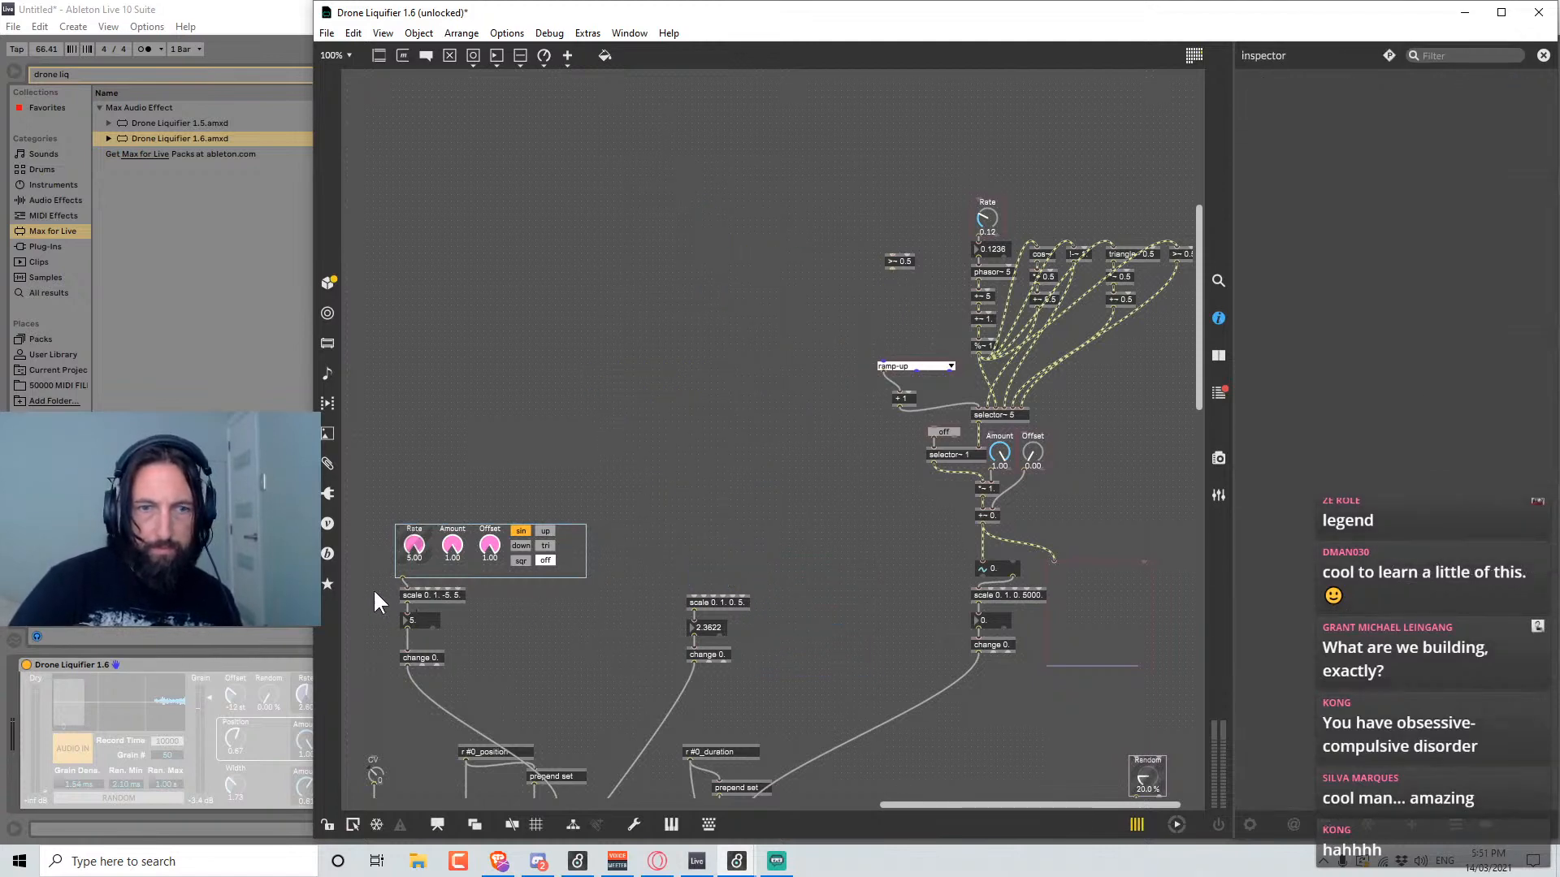
click(480, 555)
key(ctrl+d)
drag(554, 573, 797, 529)
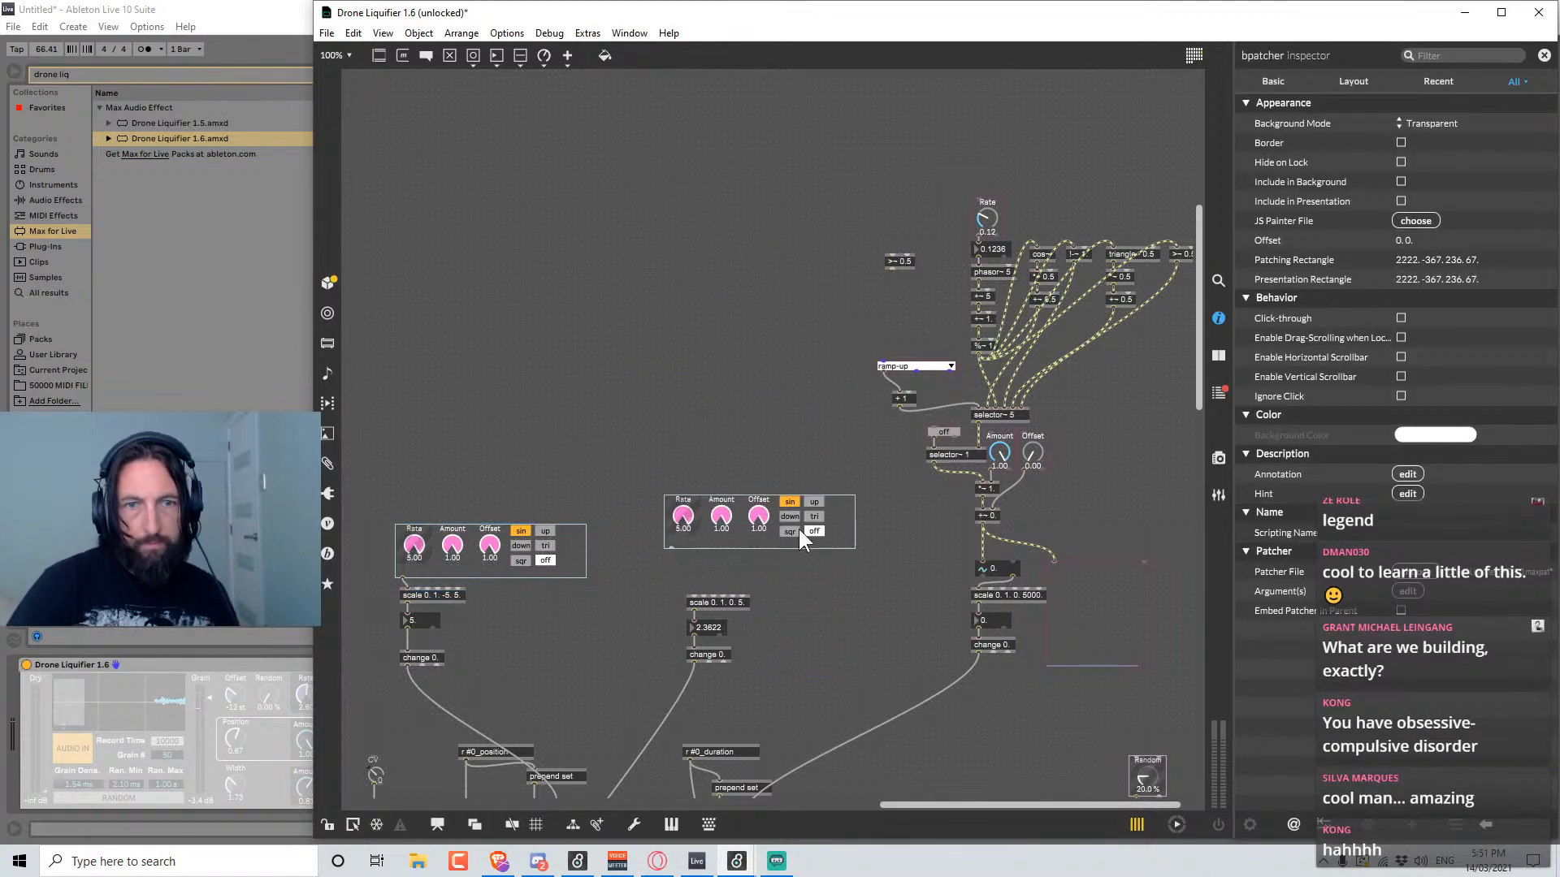
click(675, 560)
Delete the last old LFO above scale 0. 1. 0. 5000. and the two stray >=~ 0.5 objects.
scroll(894, 532, right, 1)
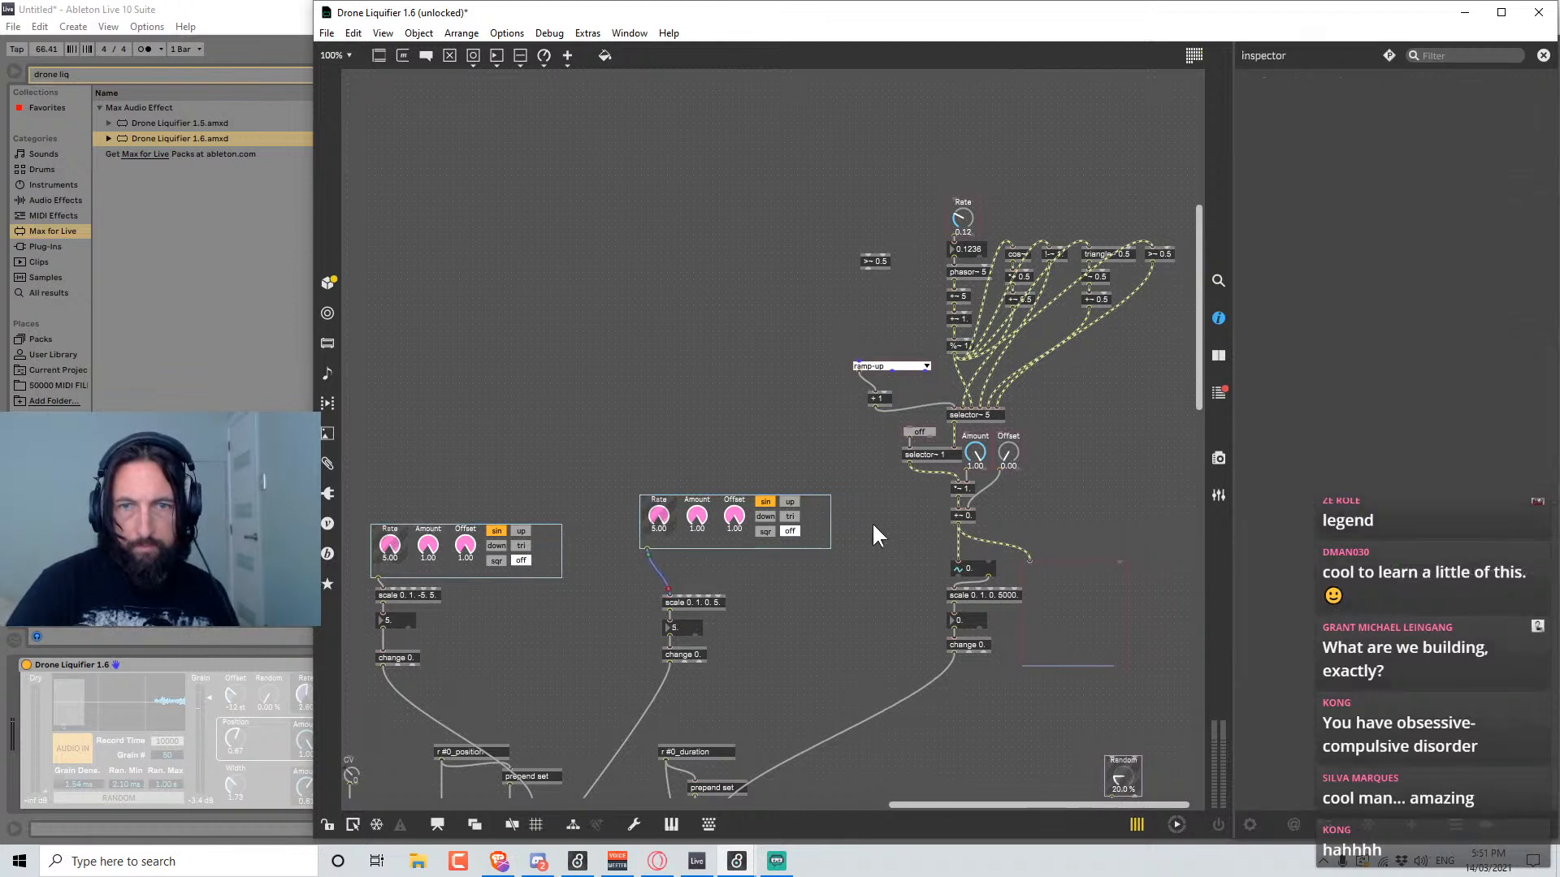
drag(1102, 113, 1139, 99)
key(Delete)
drag(860, 230, 919, 285)
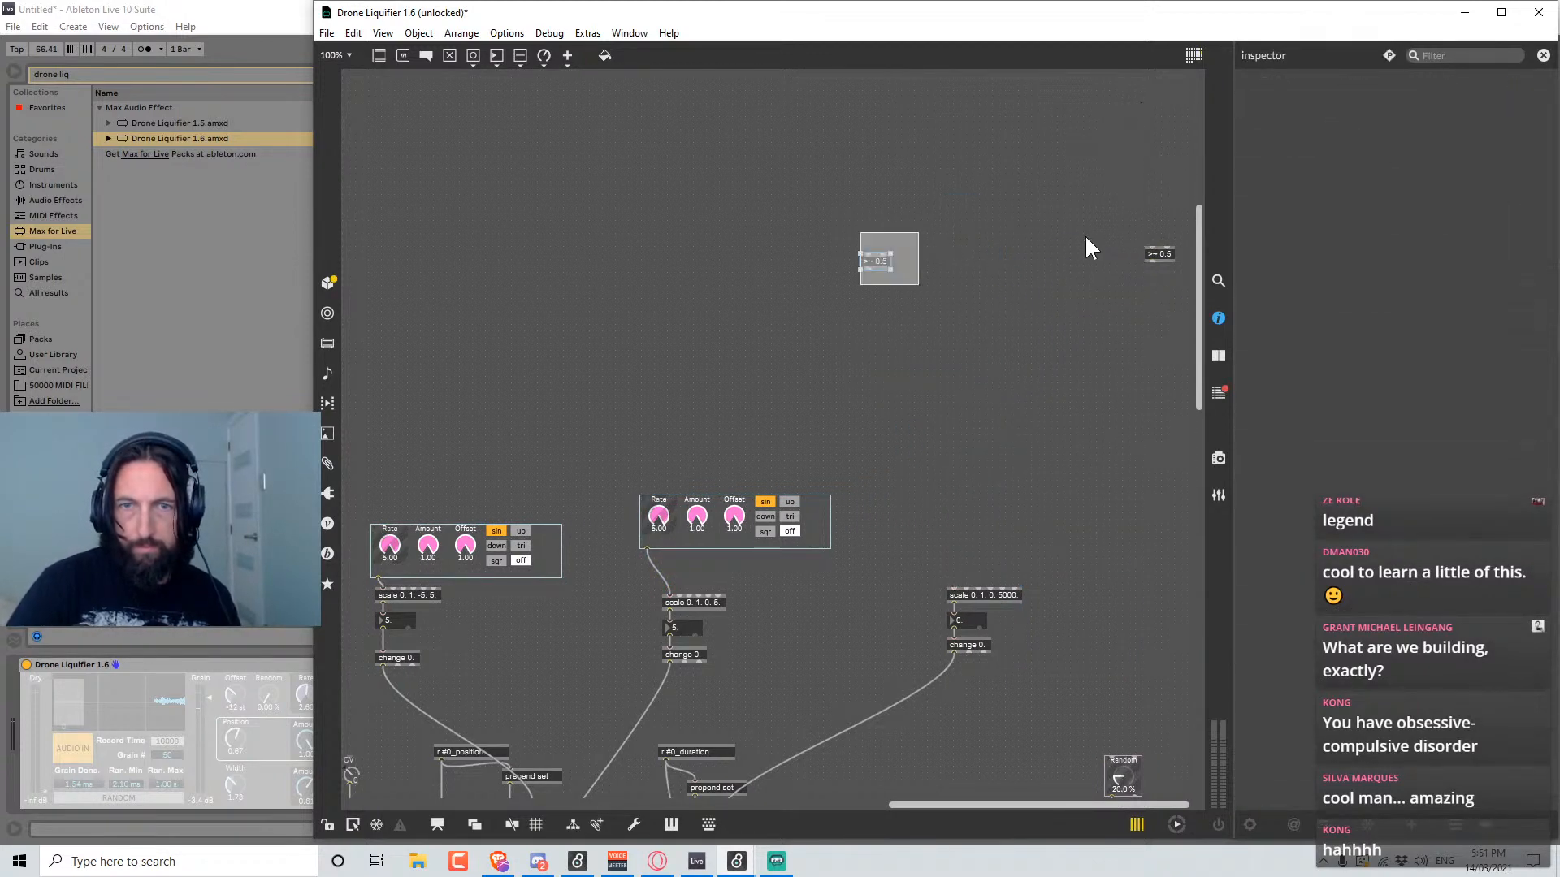
key(Delete)
drag(1096, 212, 1174, 290)
key(Delete)
Copy the LFO bpatcher to the scale 0. 1. 0. 5000. chain and connect it.
click(793, 532)
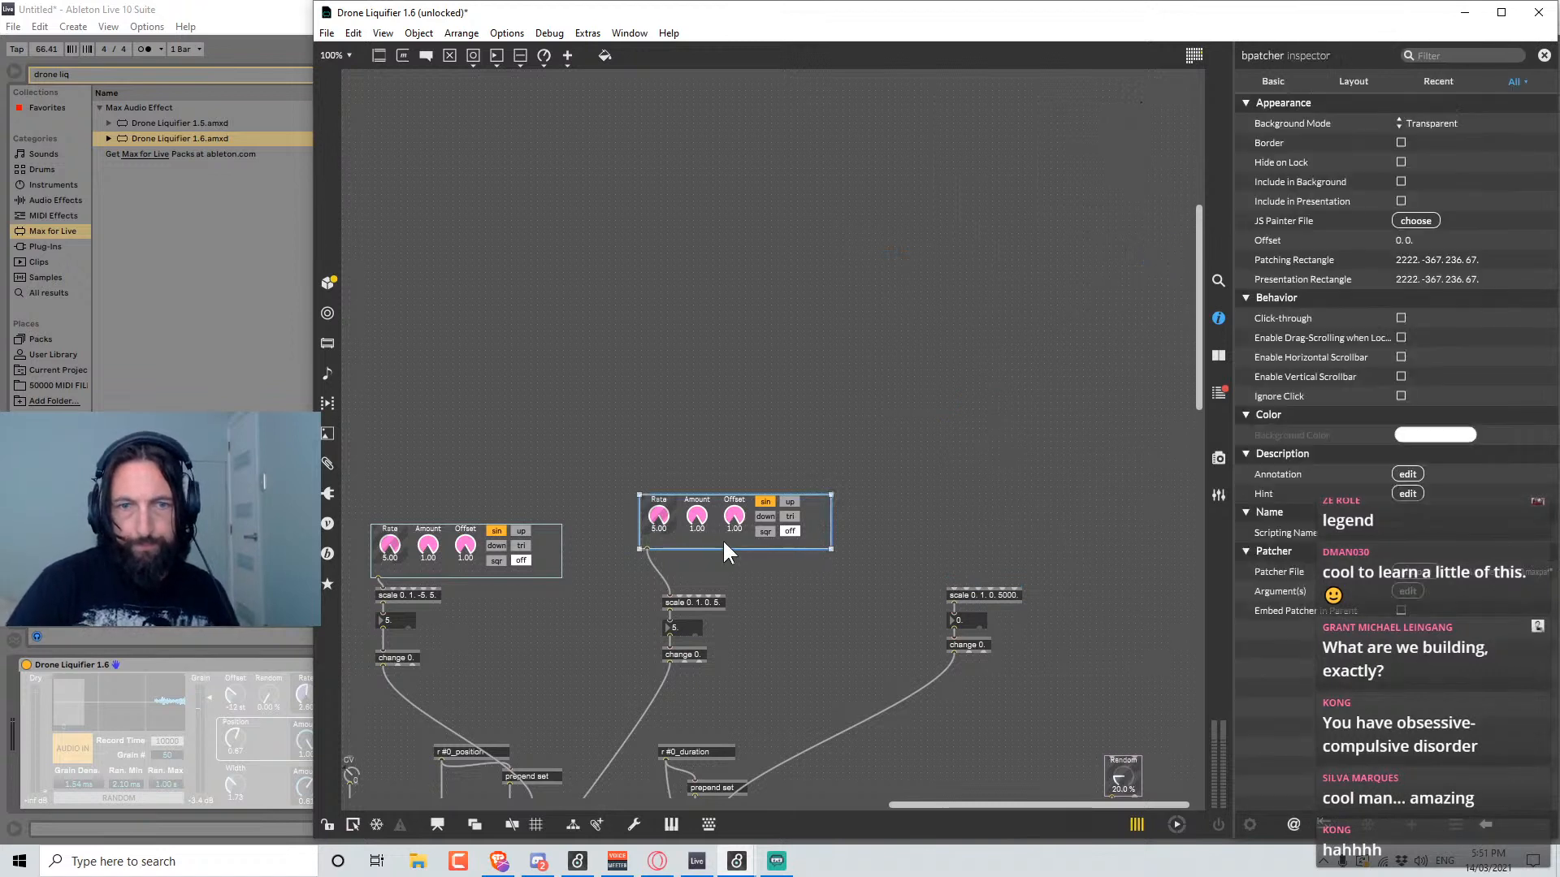
drag(723, 539, 952, 592)
click(988, 476)
Add the pitch LFO bpatcher to the presentation and switch the patcher to presentation mode.
scroll(905, 569, left, 5)
scroll(906, 569, up, 1)
scroll(827, 592, left, 10)
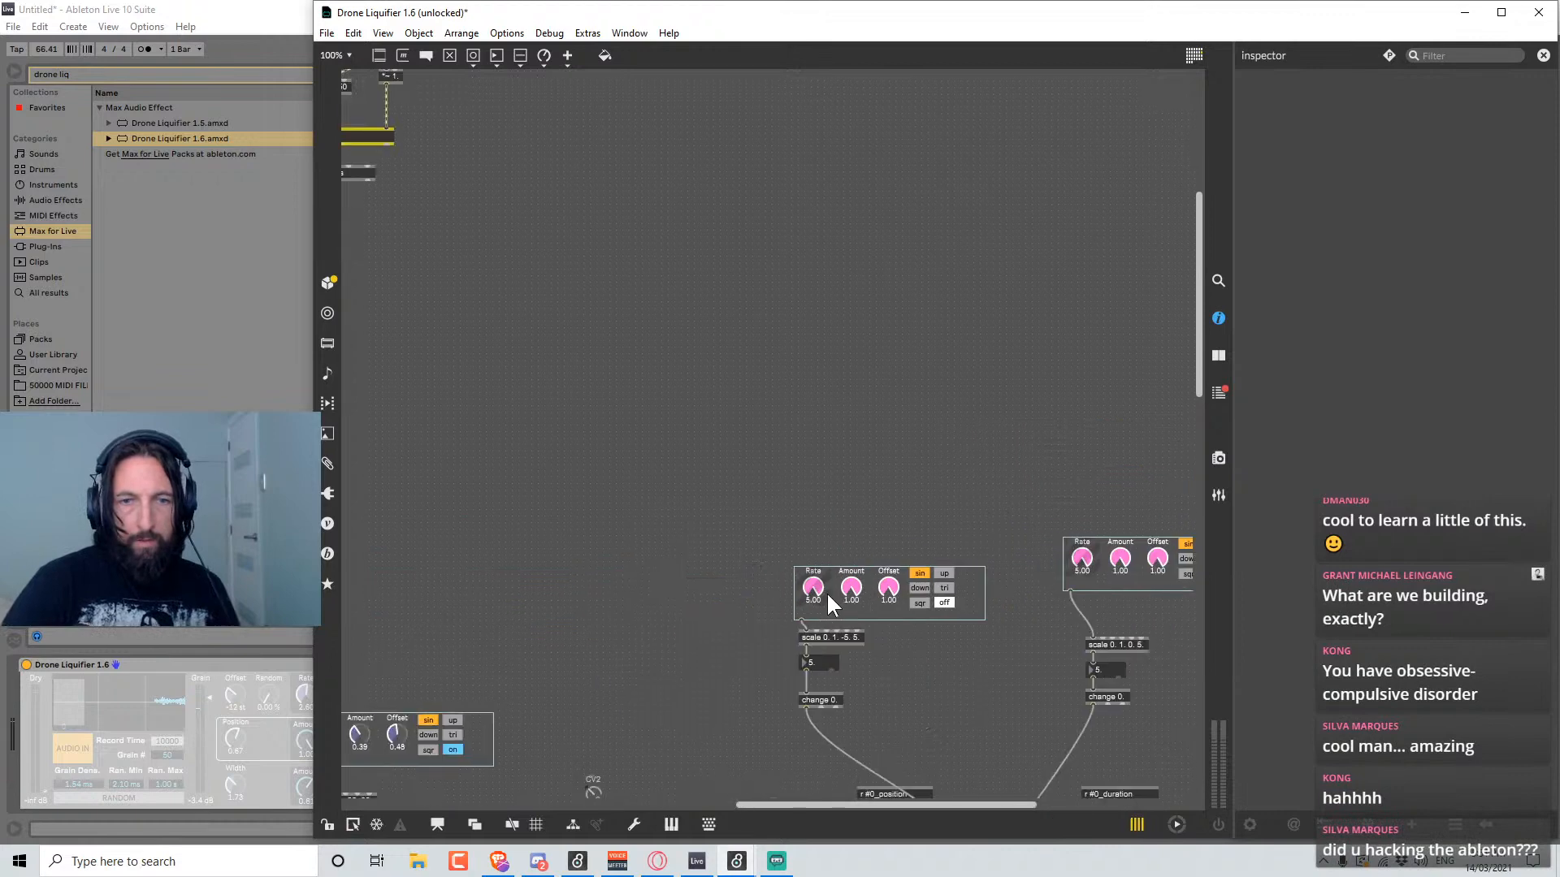
scroll(817, 593, down, 7)
right_click(643, 452)
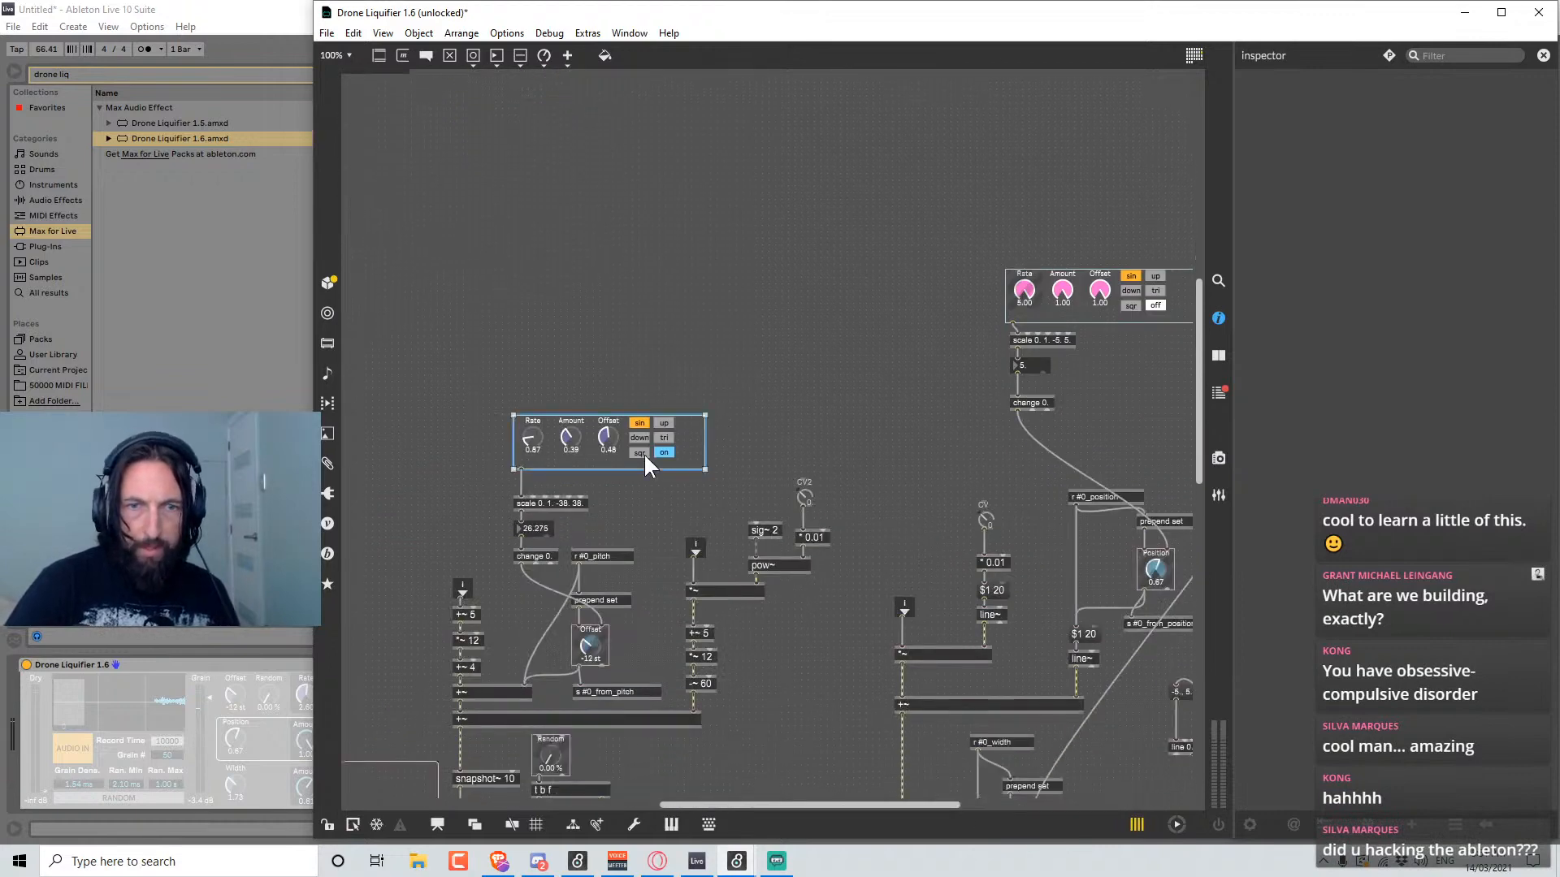
click(754, 260)
key(ctrl+alt+e)
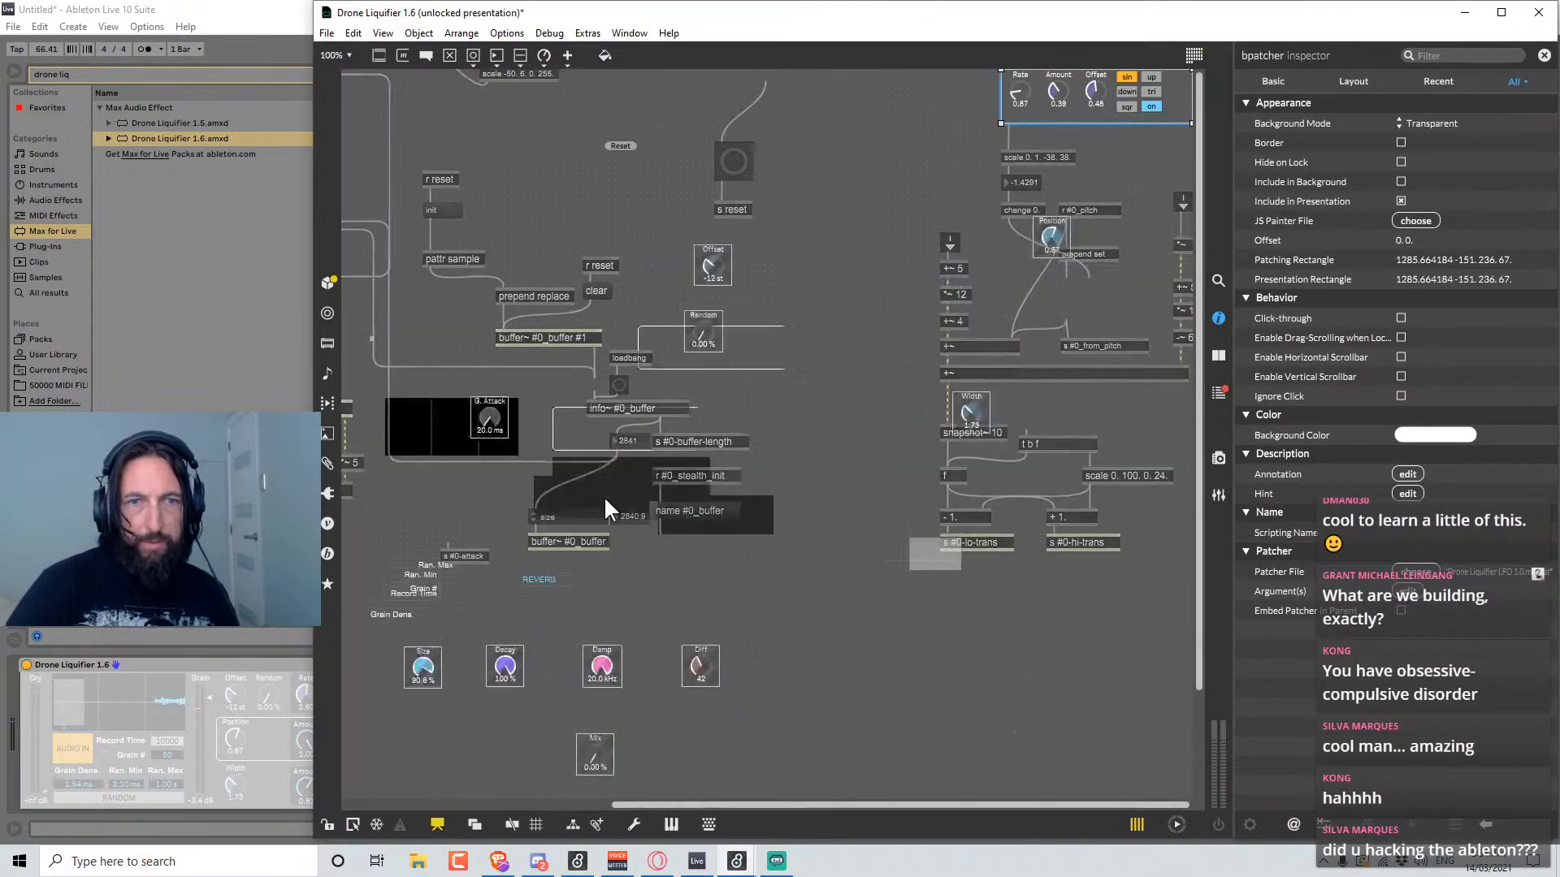
Move the pitch LFO bpatcher beside the pitch Offset and Random dials in the presentation and reduce its height to 54.
scroll(895, 330, left, 2)
scroll(918, 308, left, 4)
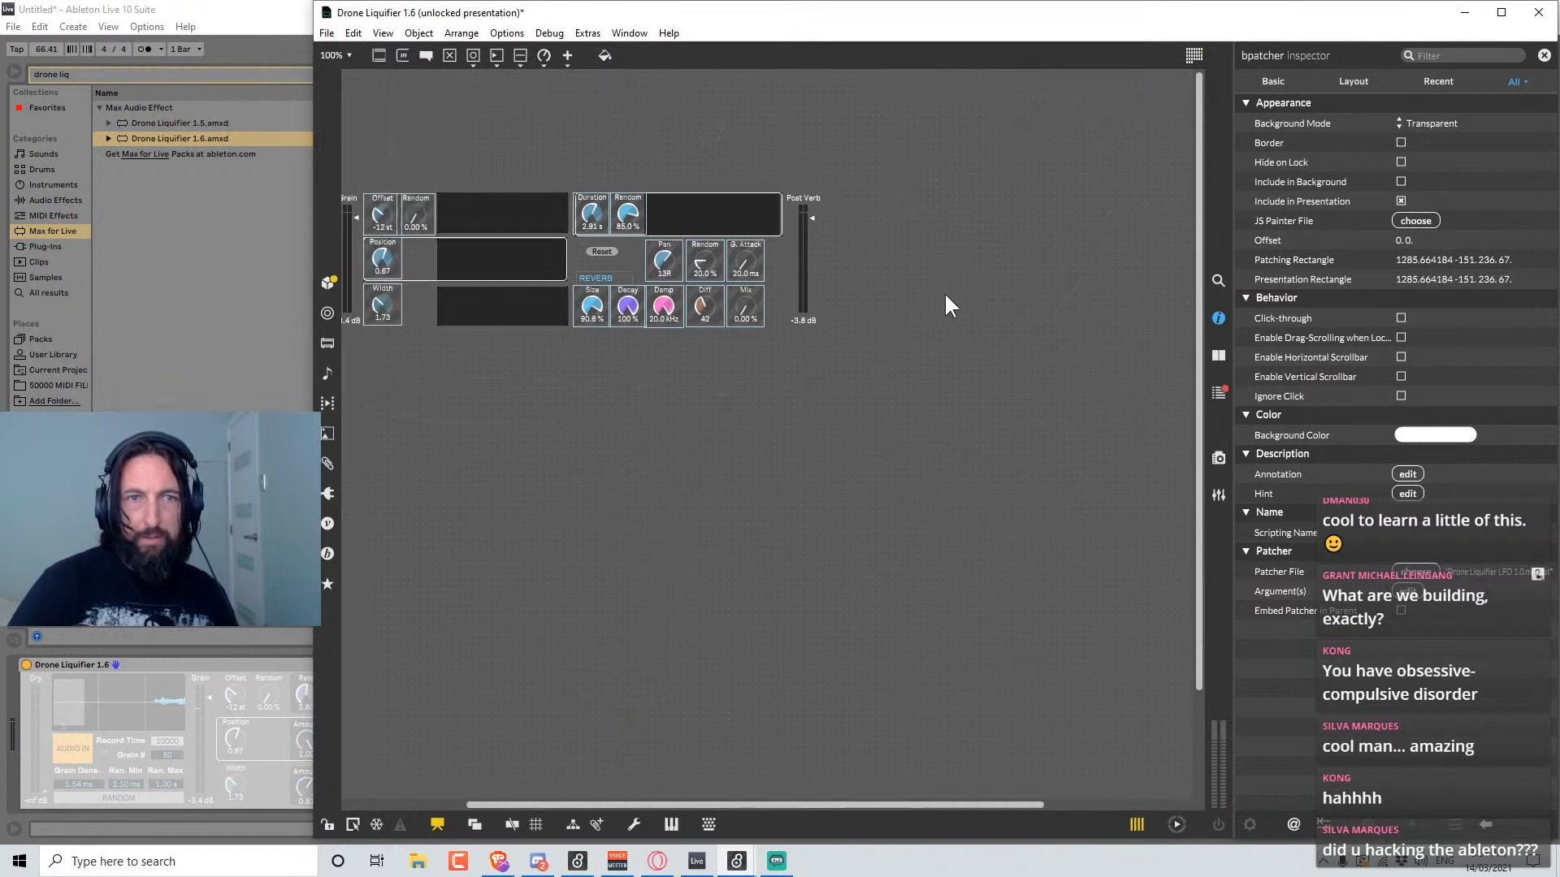
scroll(975, 284, right, 3)
drag(1108, 114, 601, 470)
scroll(421, 496, left, 5)
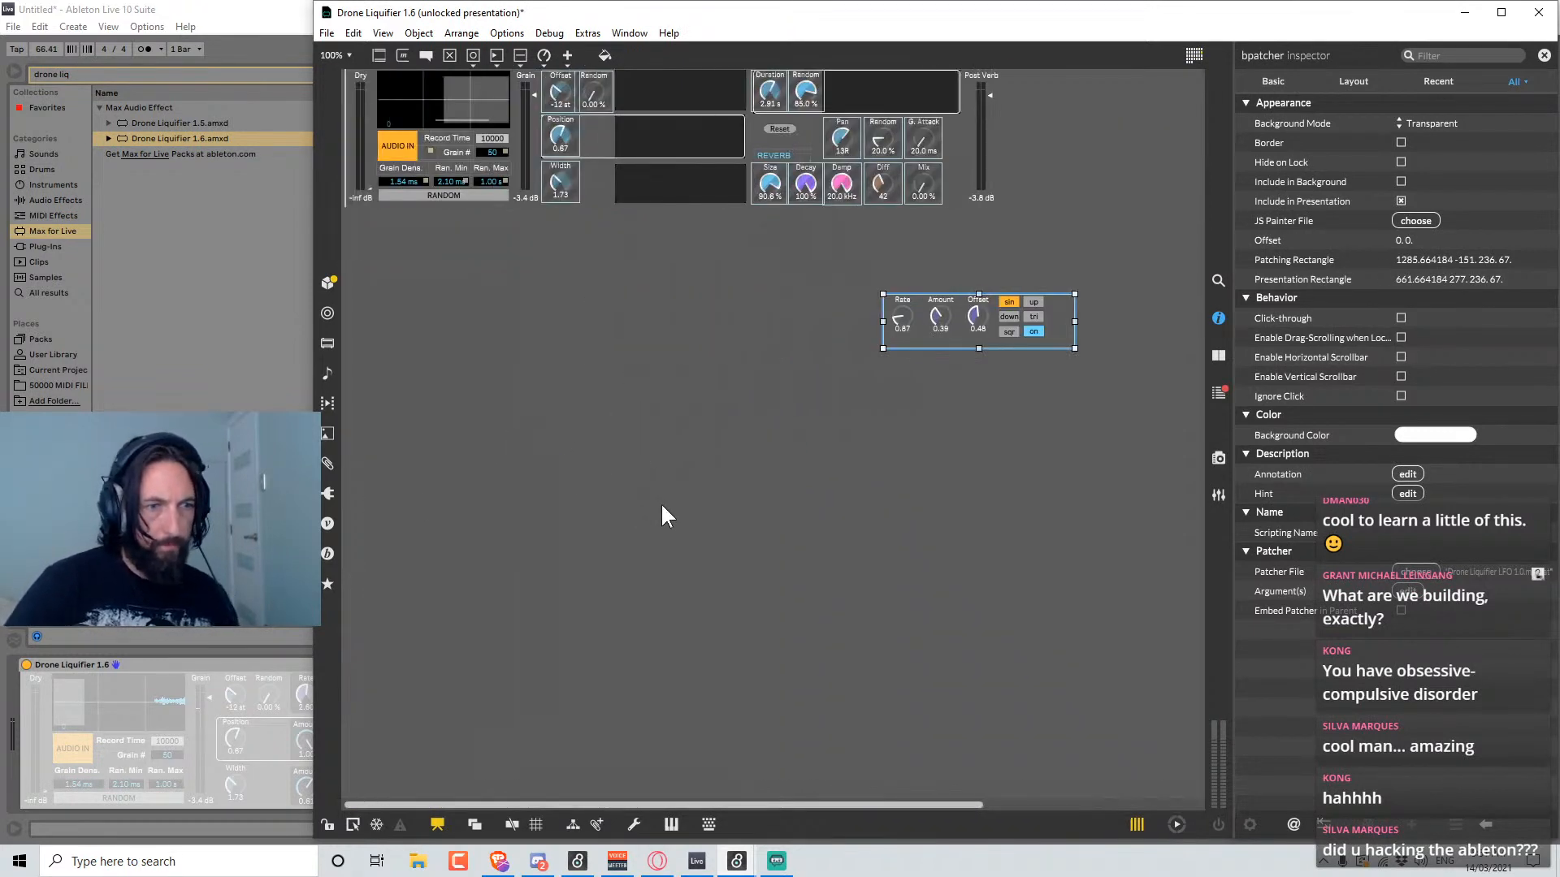
drag(1025, 330, 710, 114)
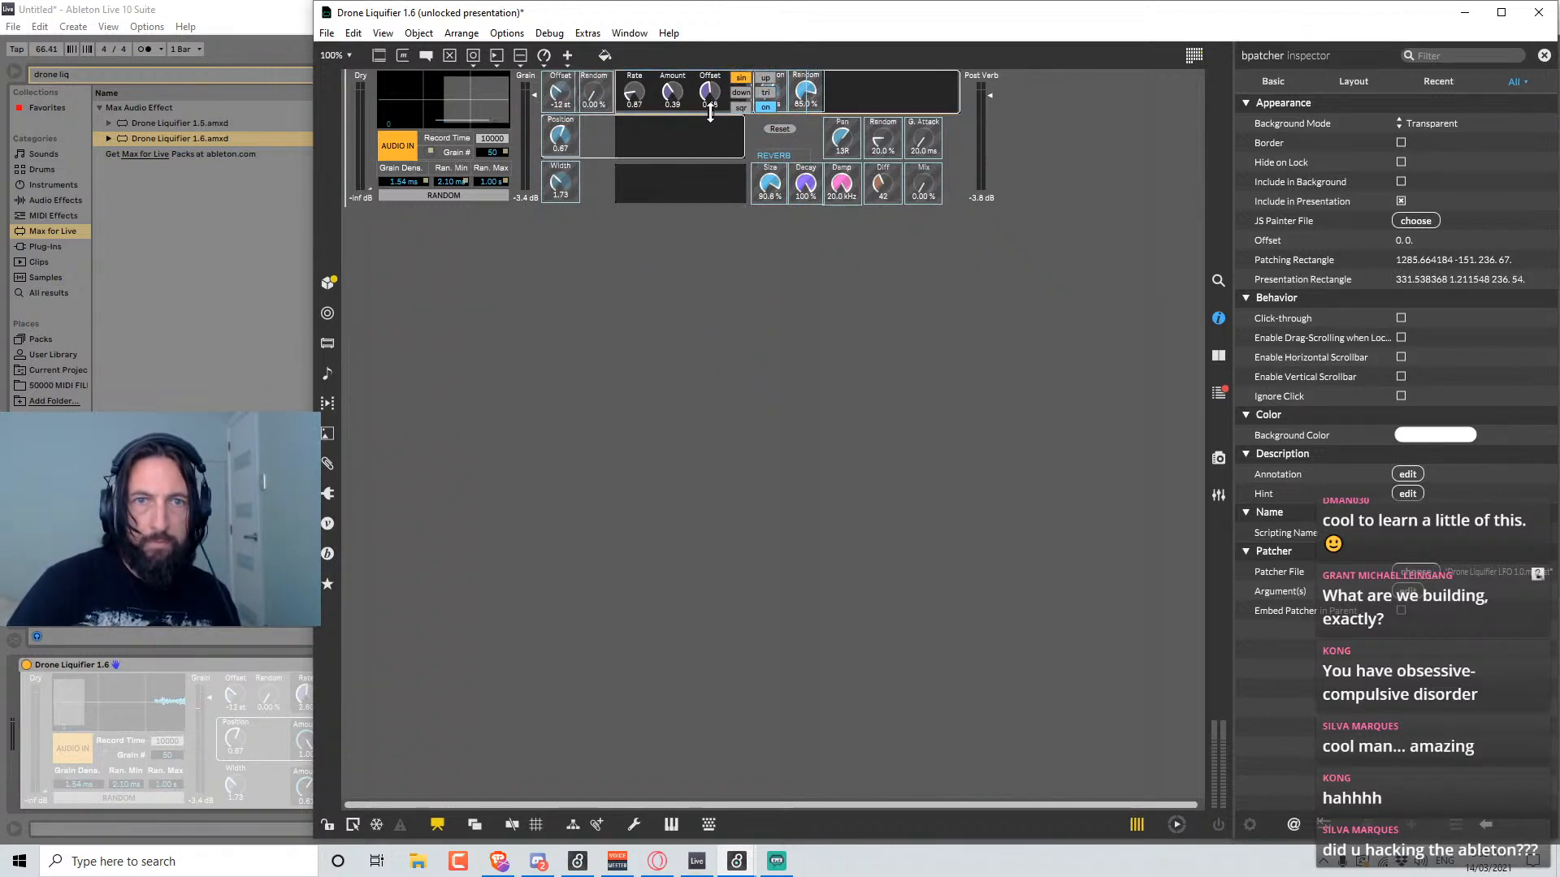
Shift the Duration, Pan, Reverb and Post Verb controls sideways to make room, and narrow the pitch LFO bpatcher to a width of 201.
drag(1072, 241, 747, 70)
mouse_move(882, 92)
mouse_down()
mouse_move(920, 92)
mouse_move(908, 86)
mouse_up()
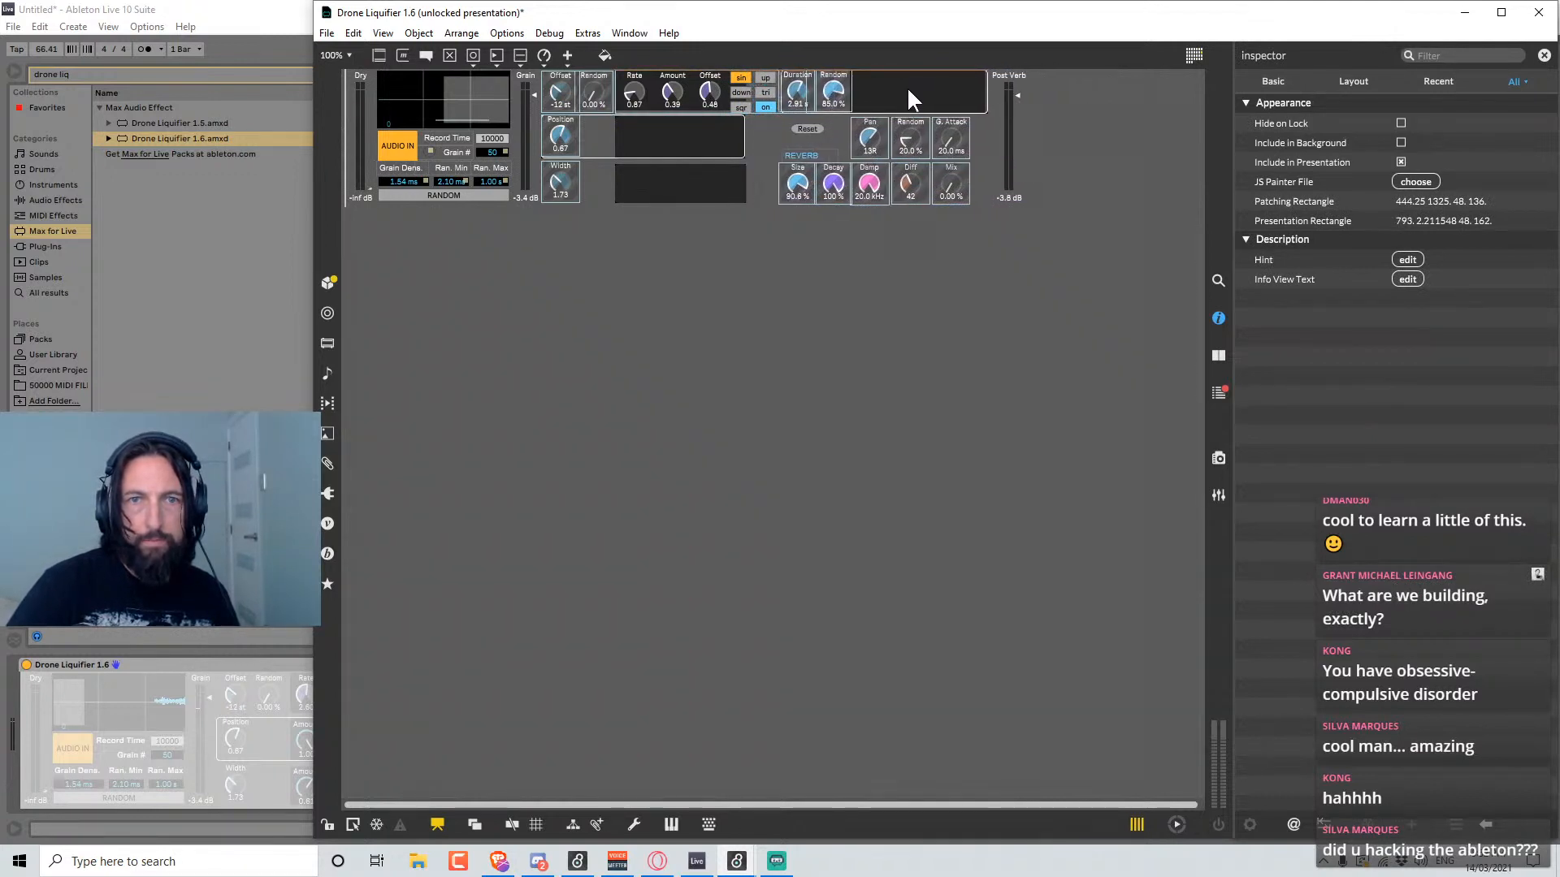
click(821, 390)
click(760, 89)
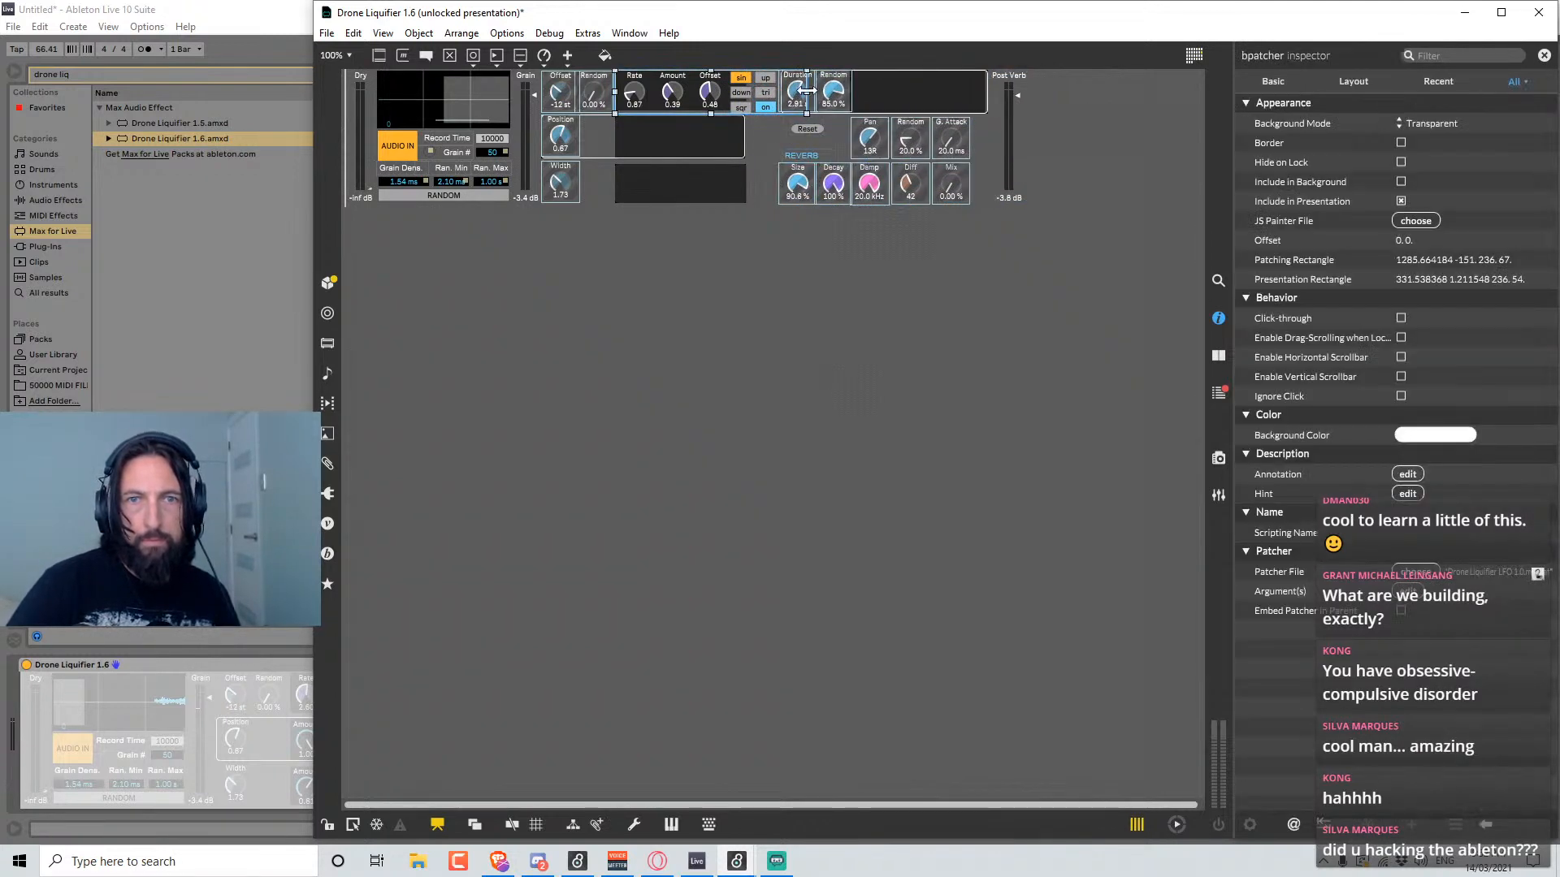
drag(807, 91, 778, 91)
click(708, 295)
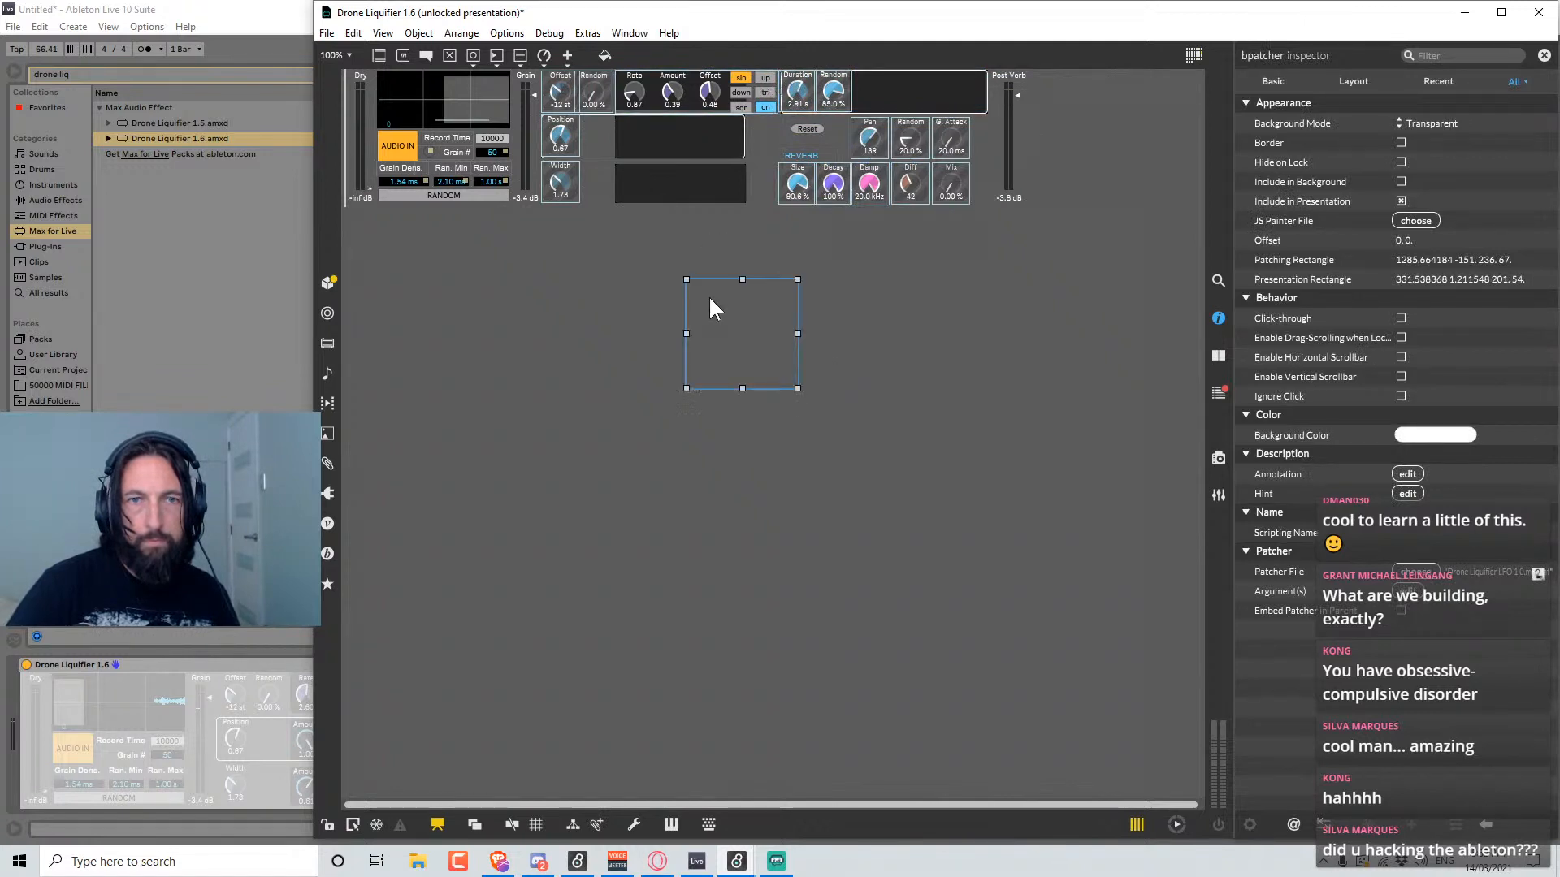
click(892, 299)
Check the presentation layout in the locked patcher and switch to the Ableton Live set.
key(ctrl+e)
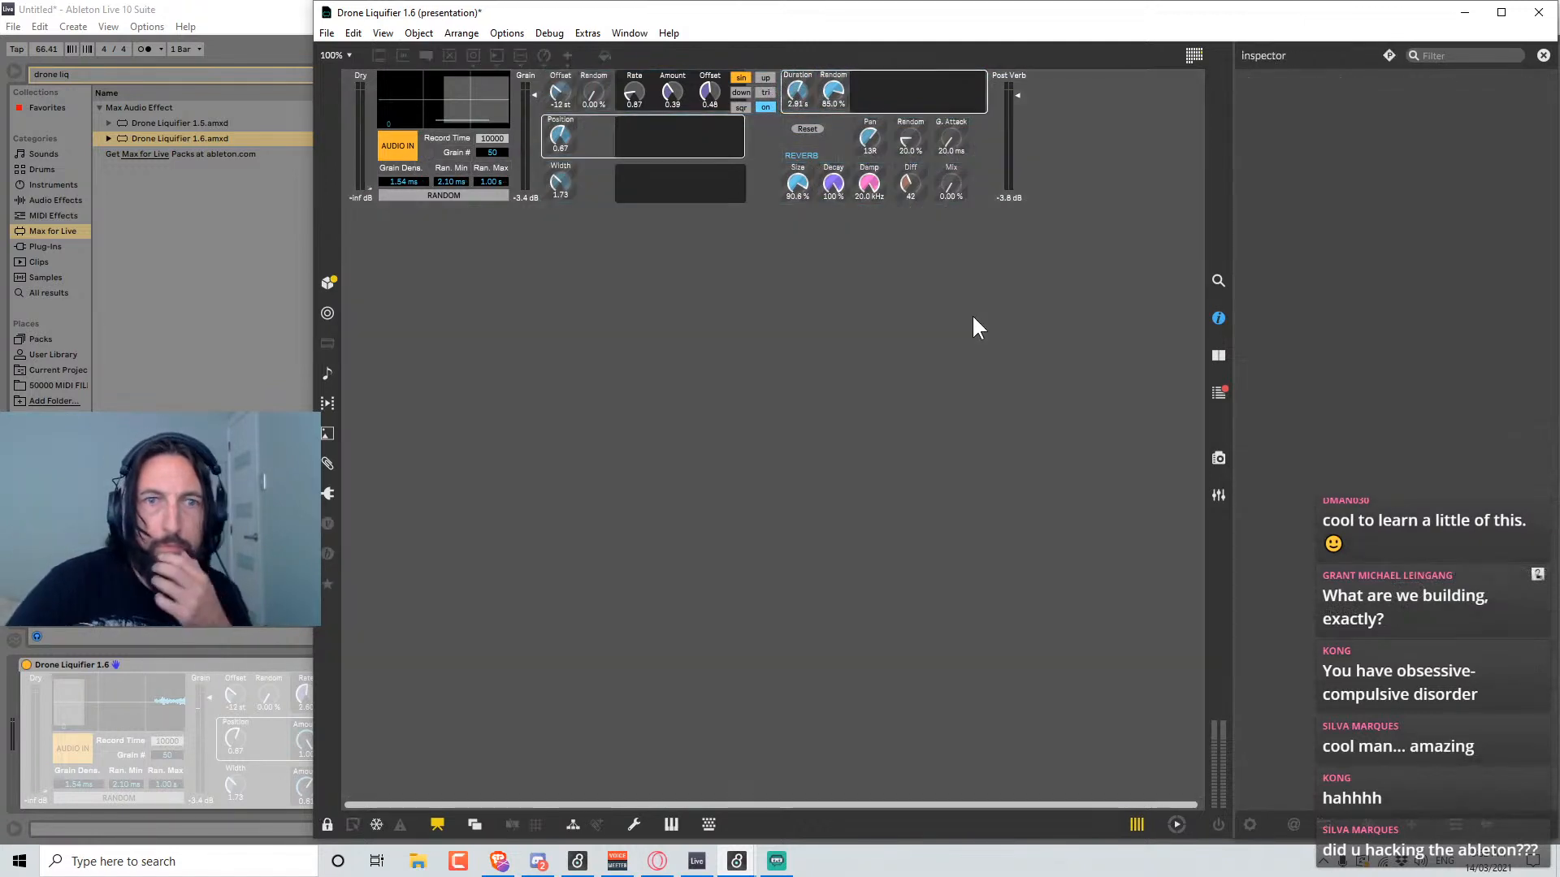
key(ctrl+e)
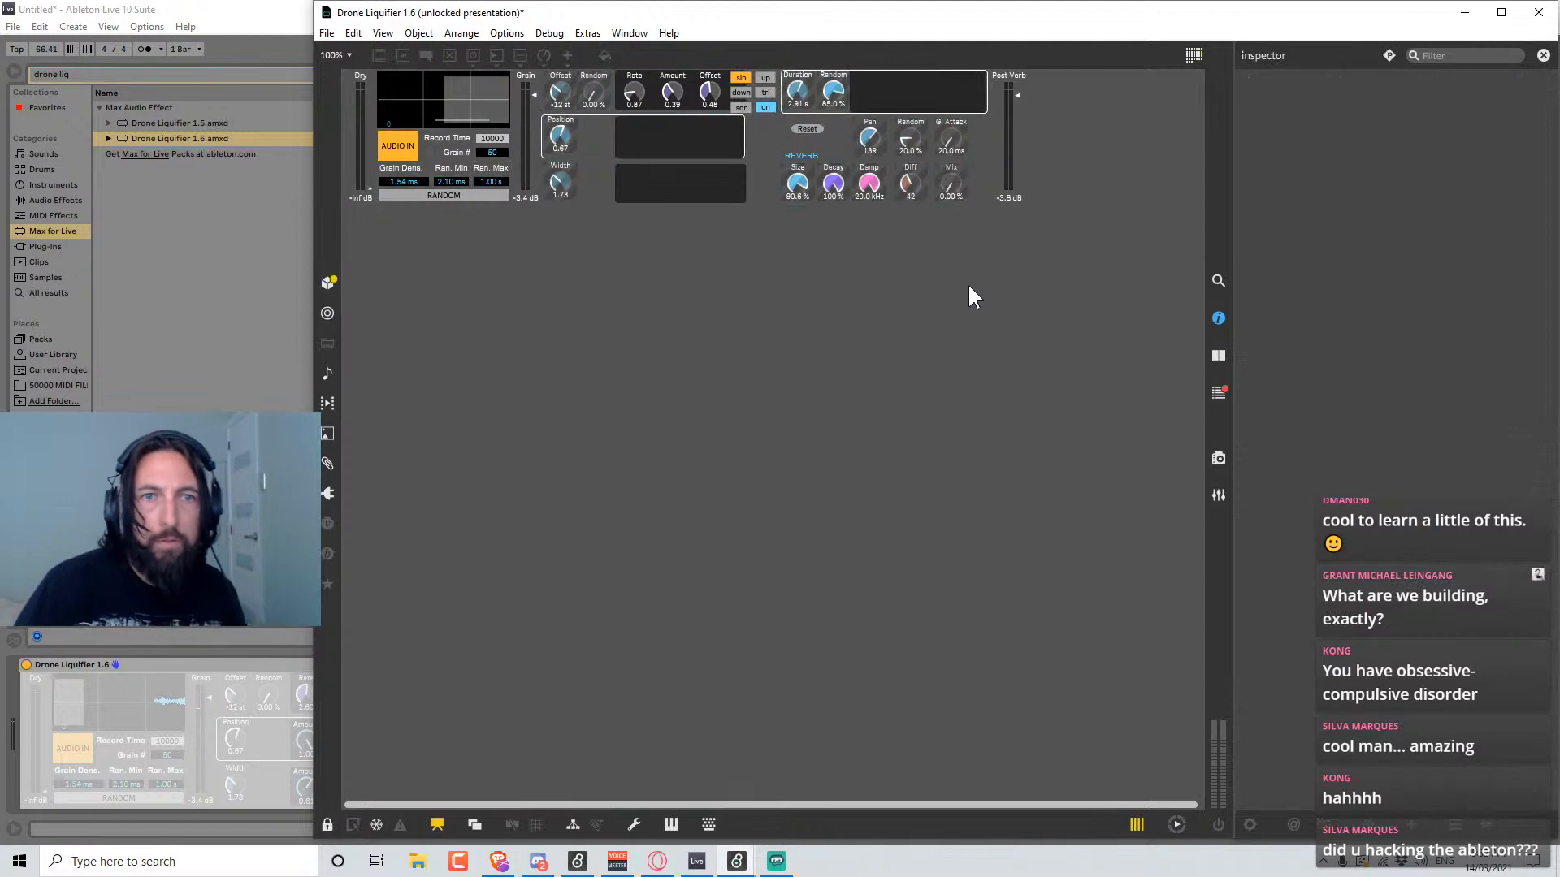
click(675, 94)
click(894, 313)
click(277, 447)
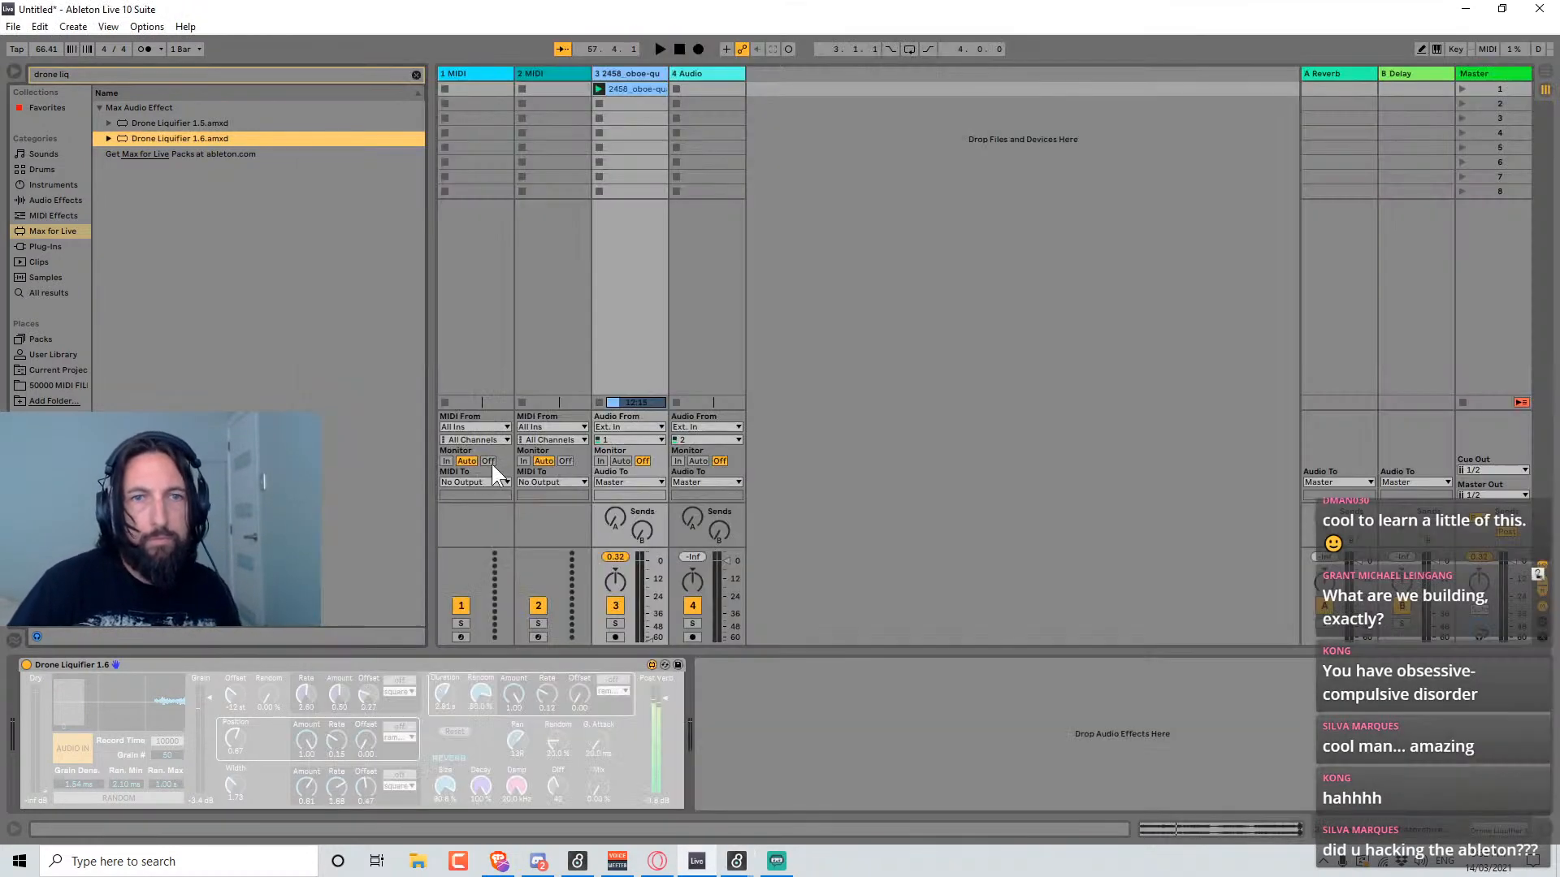
Return to the Max patcher, delete the four dark borderless panels below the black displays in patching view, and switch to presentation mode.
mouse_move(736, 866)
click(860, 780)
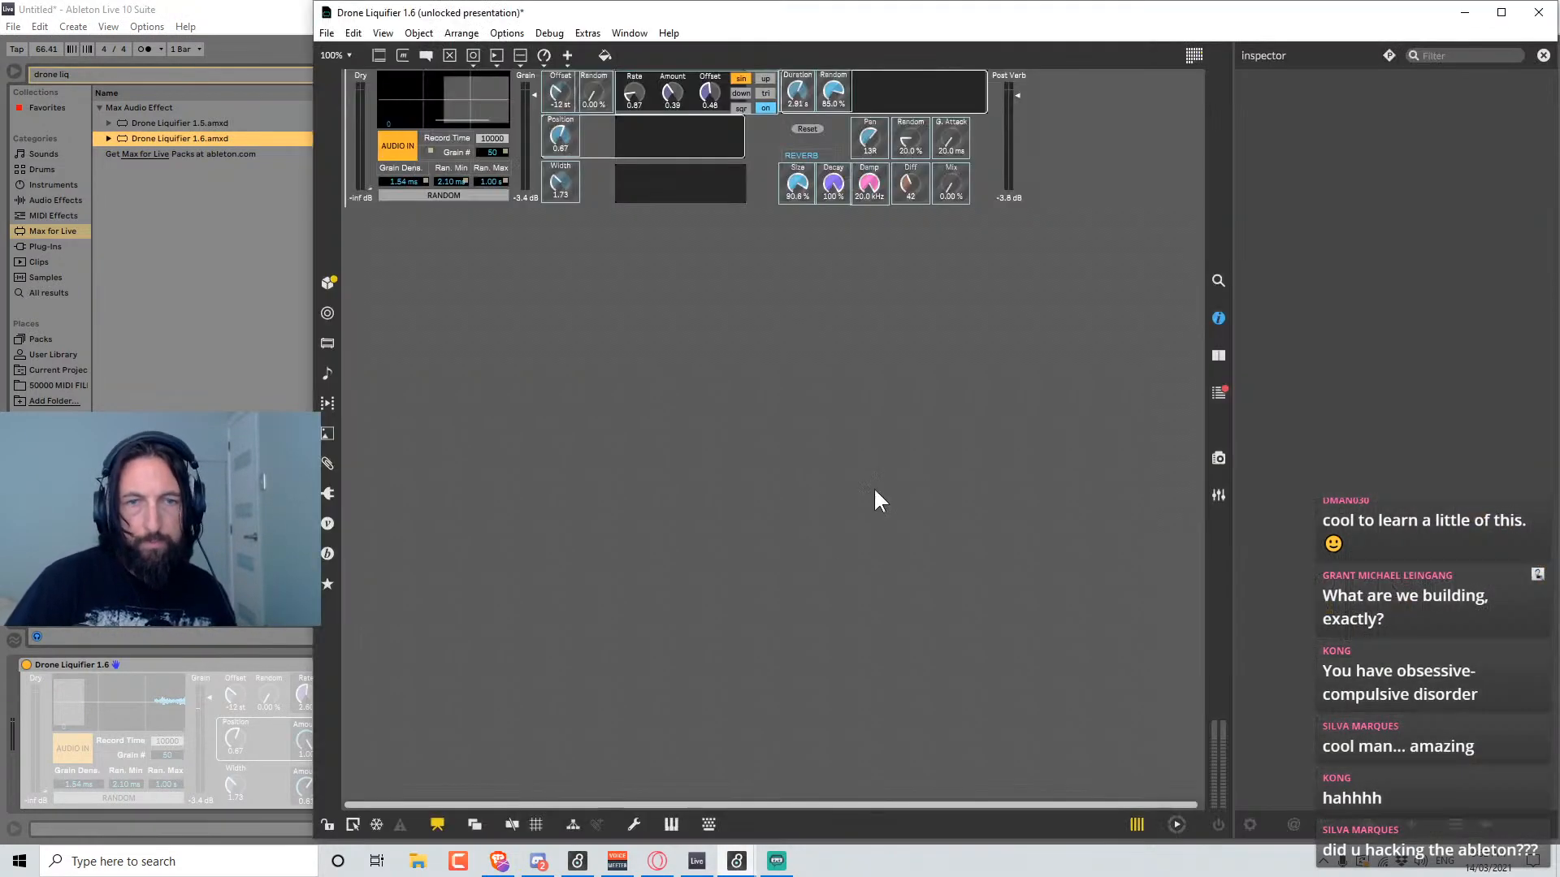
key(ctrl+e)
key(ctrl+e)
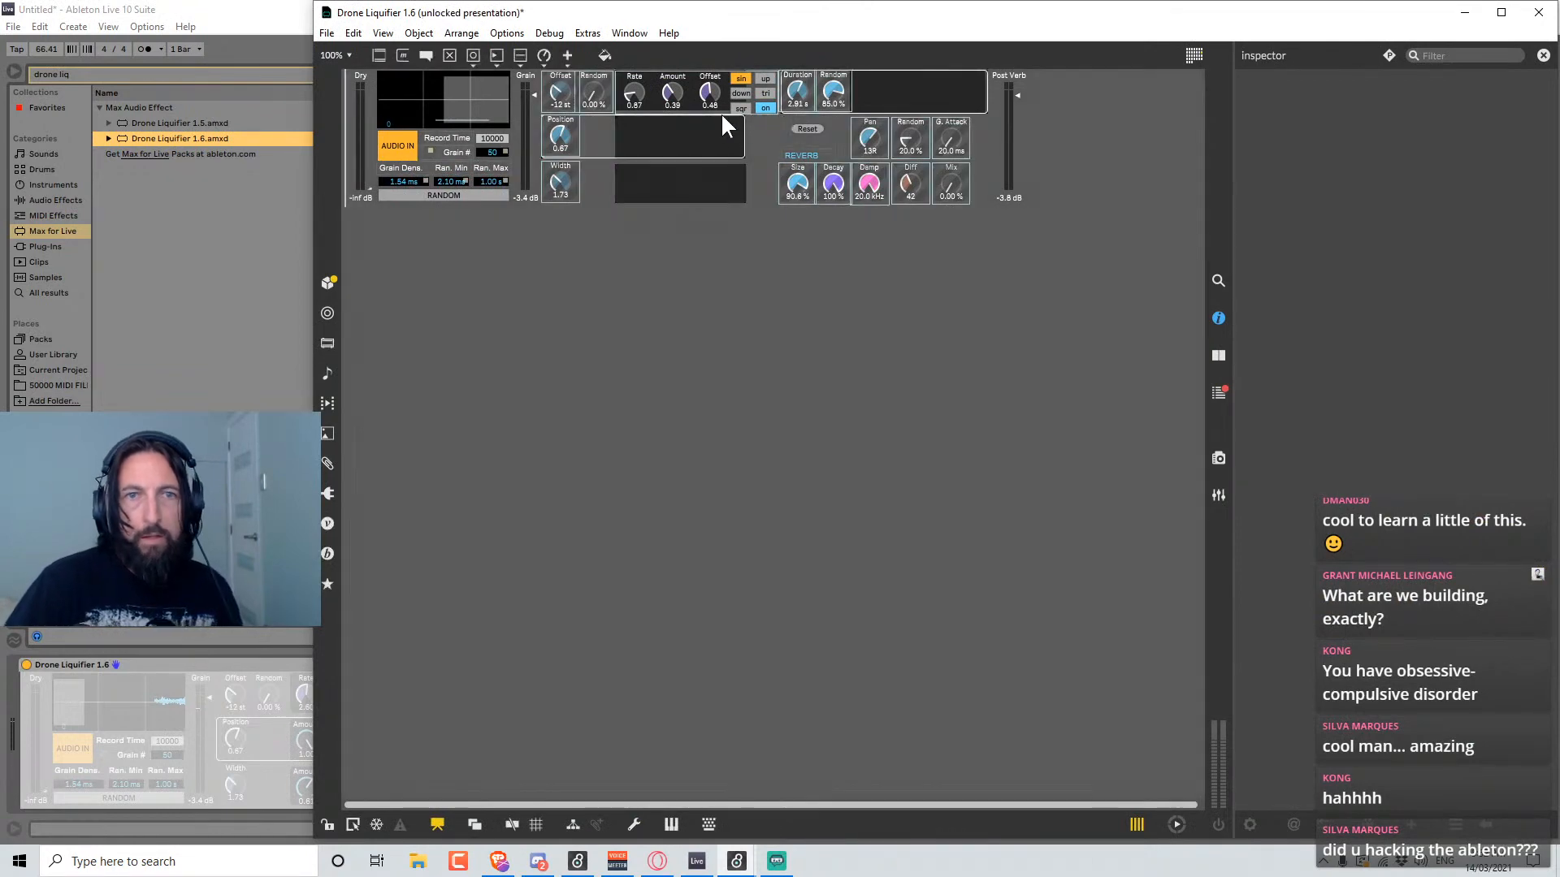
key(ctrl+alt+e)
scroll(881, 358, down, 3)
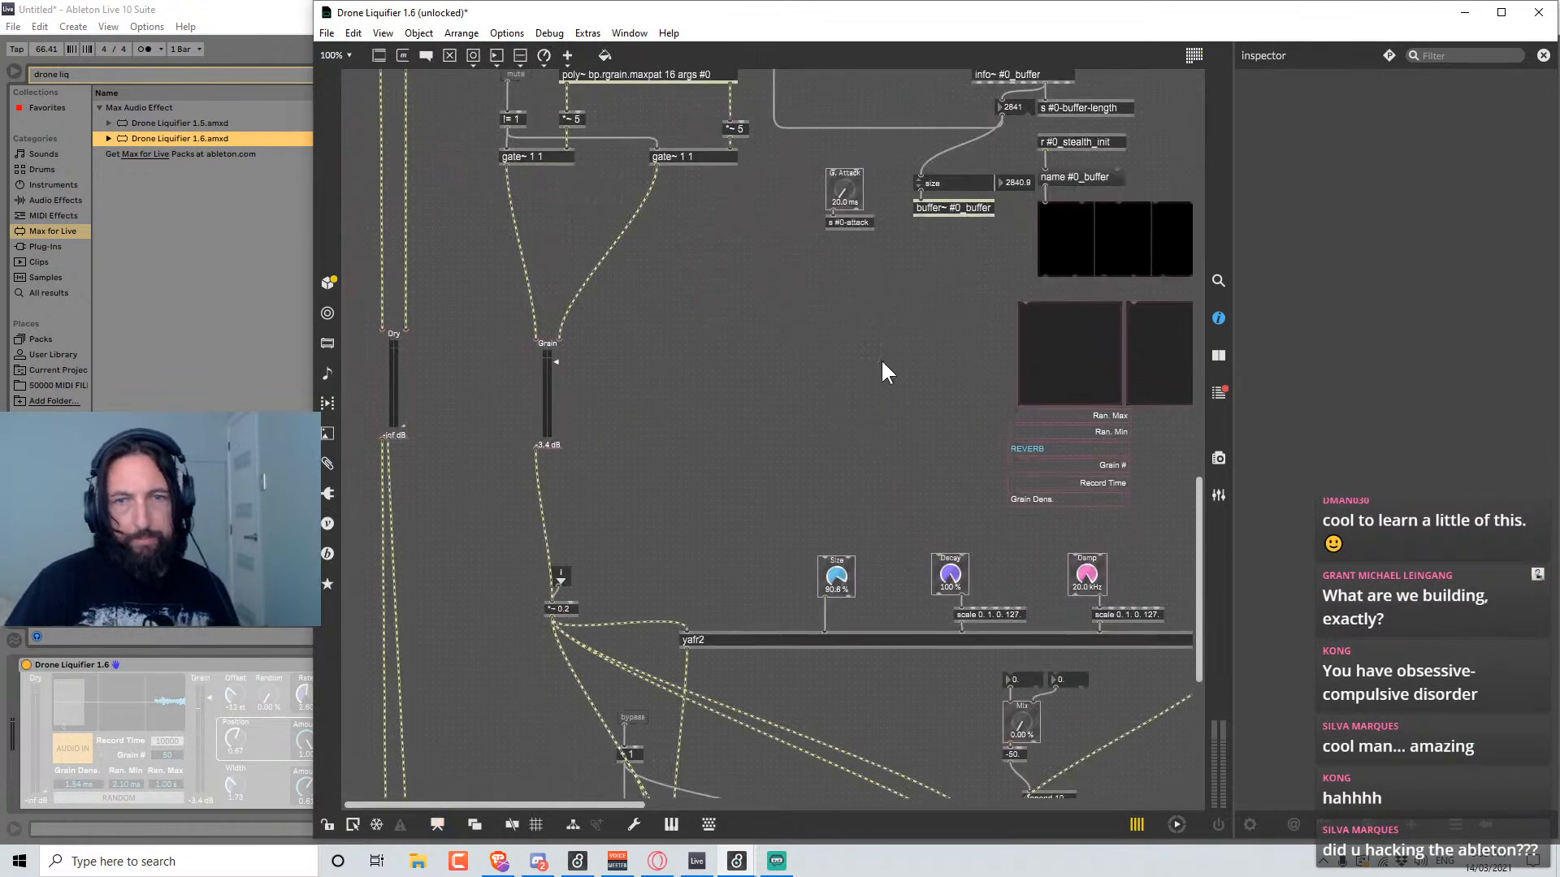
scroll(944, 364, right, 3)
drag(593, 376, 950, 337)
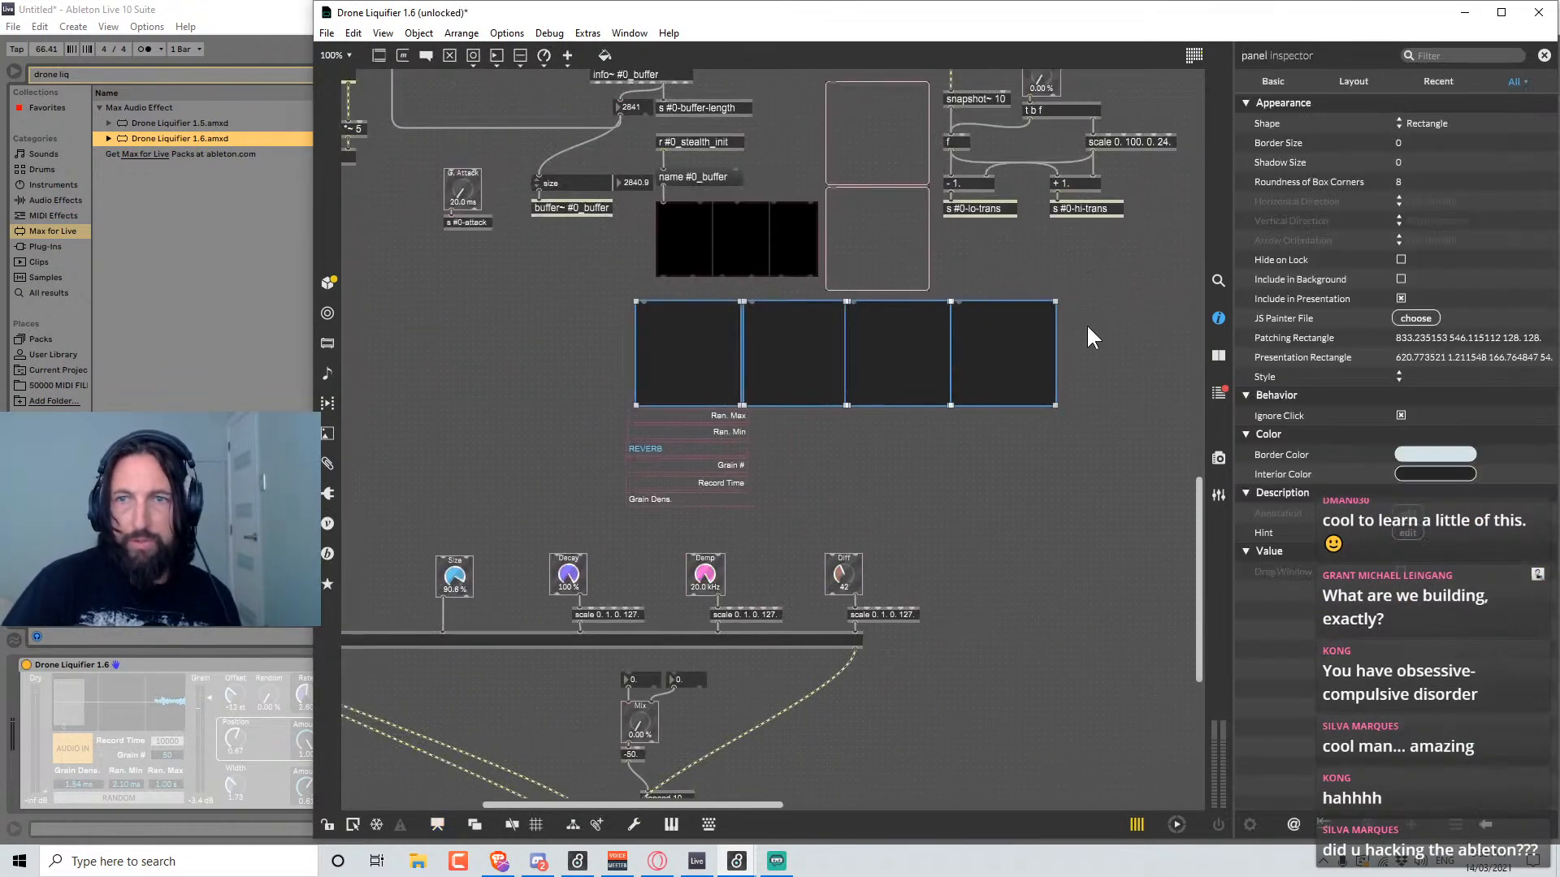
click(1090, 325)
key(ctrl+alt+e)
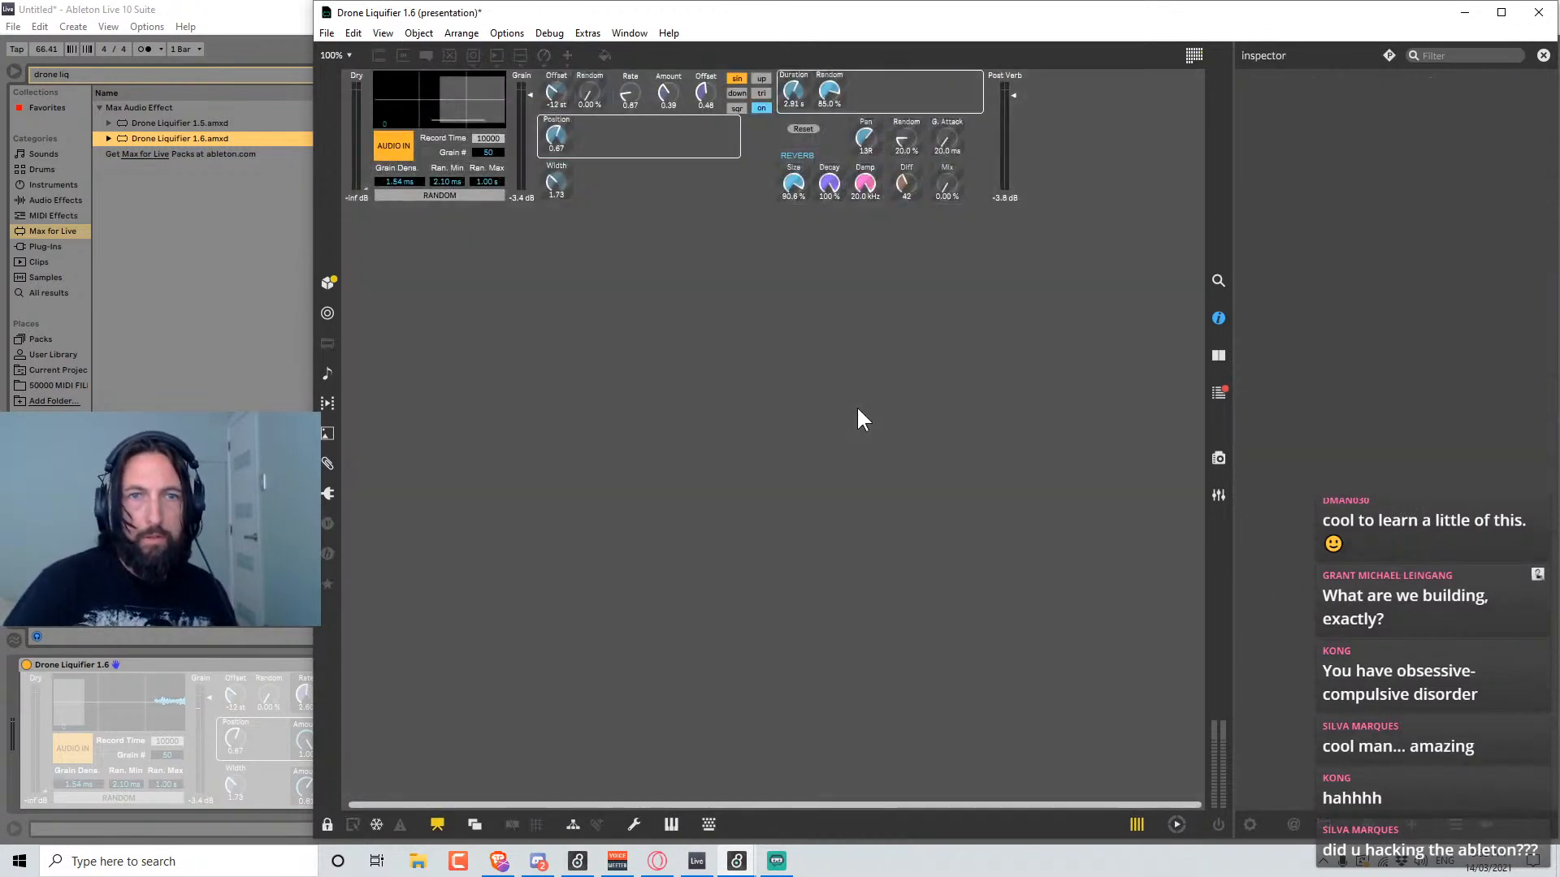
Delete the outline panels around the Position and Duration rows in the presentation.
drag(1086, 302, 636, 76)
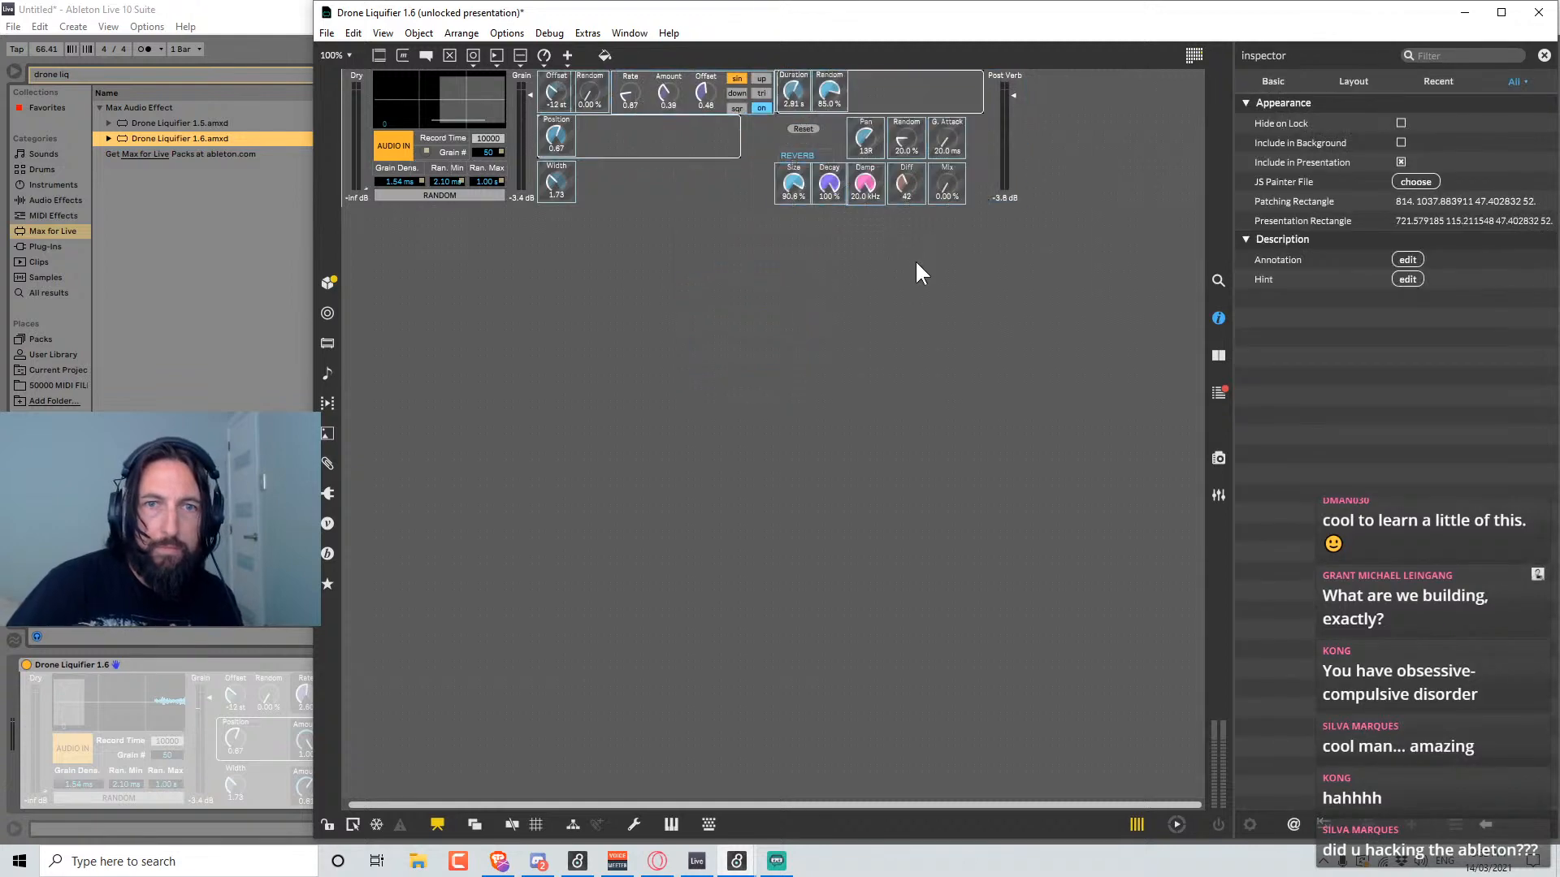
click(692, 152)
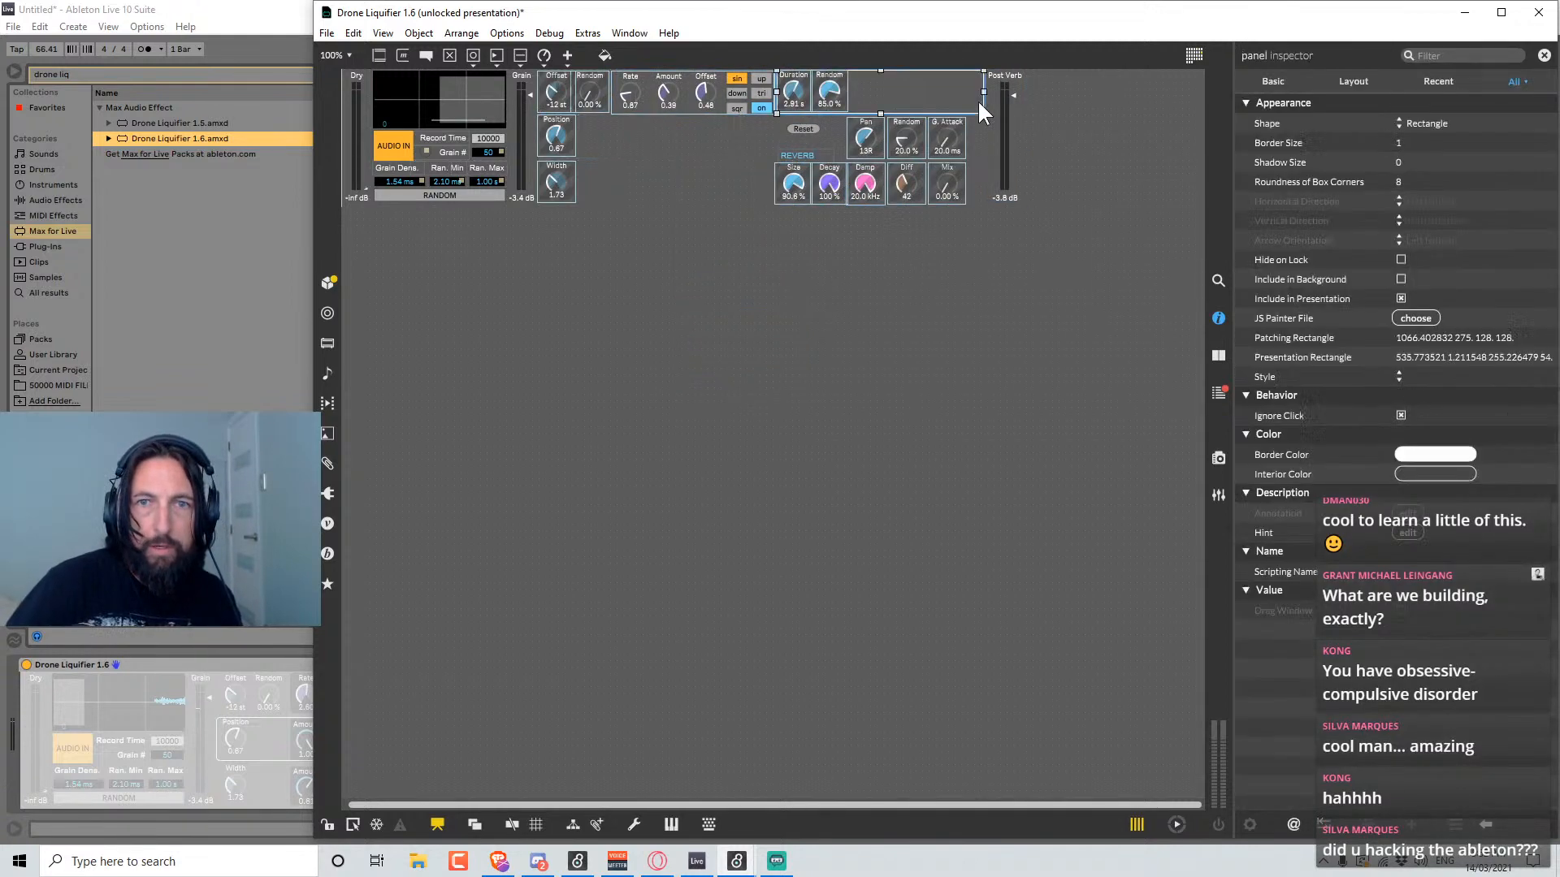
drag(1017, 290, 715, 75)
click(1074, 183)
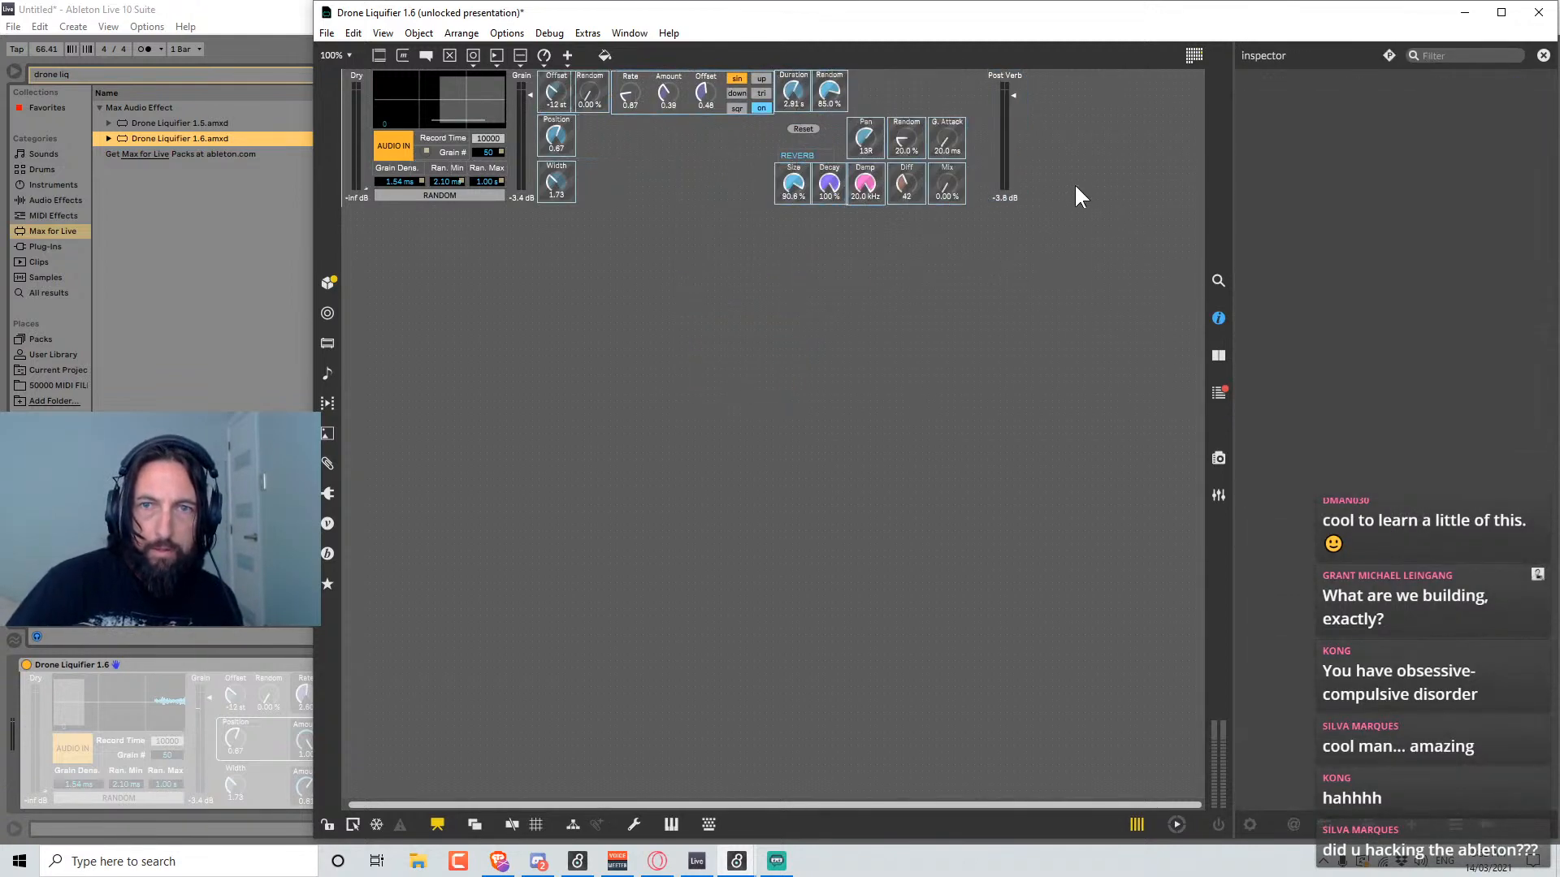
Move the Duration, Pan, Reverb and Post Verb controls further aside, nudge the pitch Random dial, and fit the pitch LFO bpatcher against it.
drag(1100, 210, 710, 89)
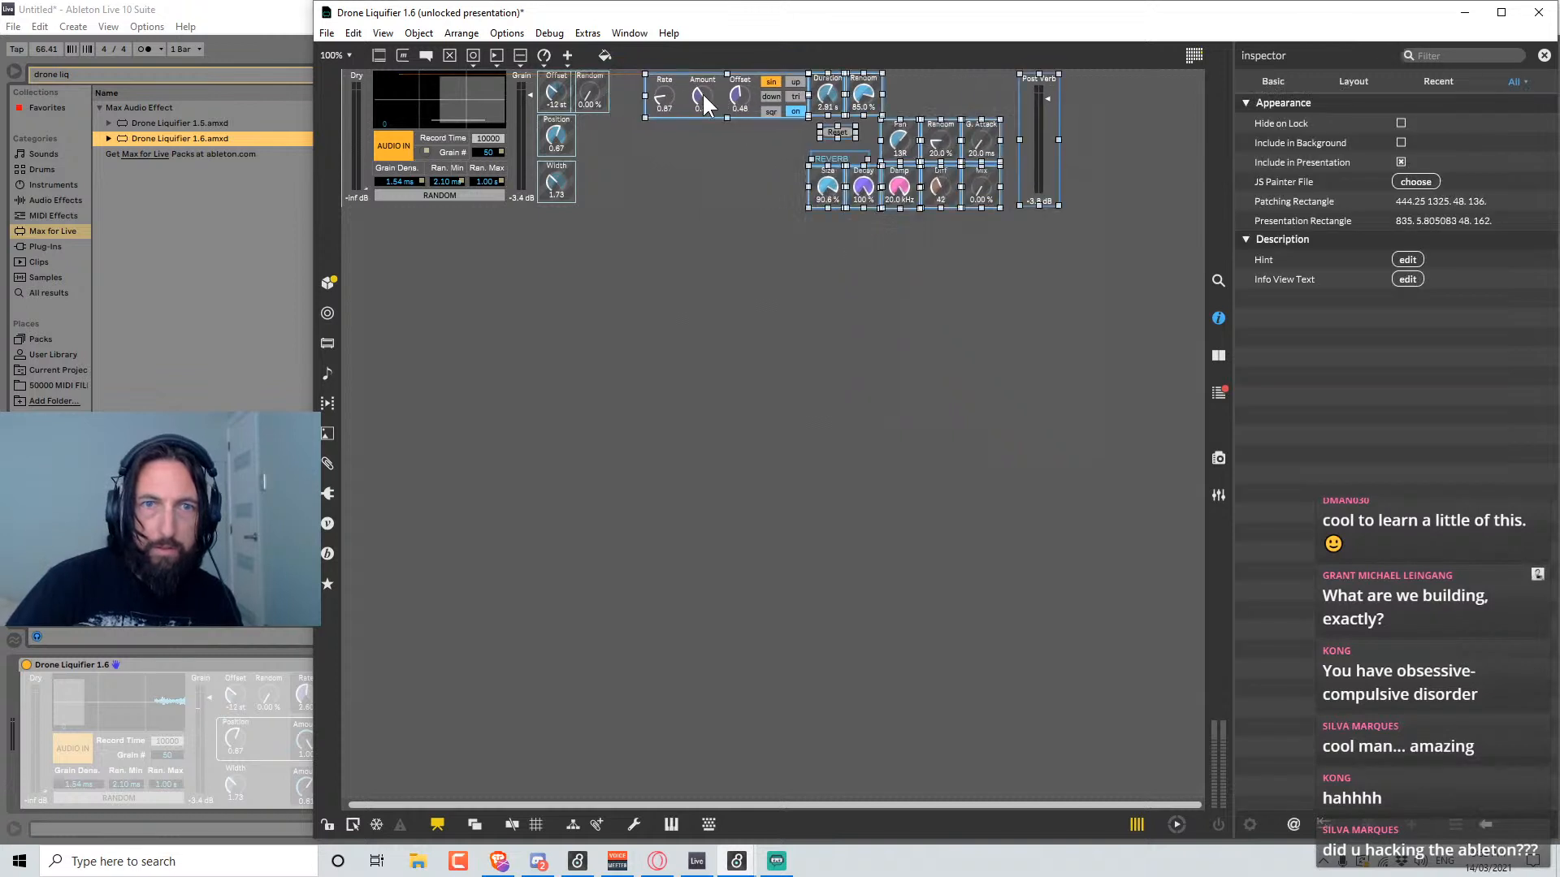
click(592, 91)
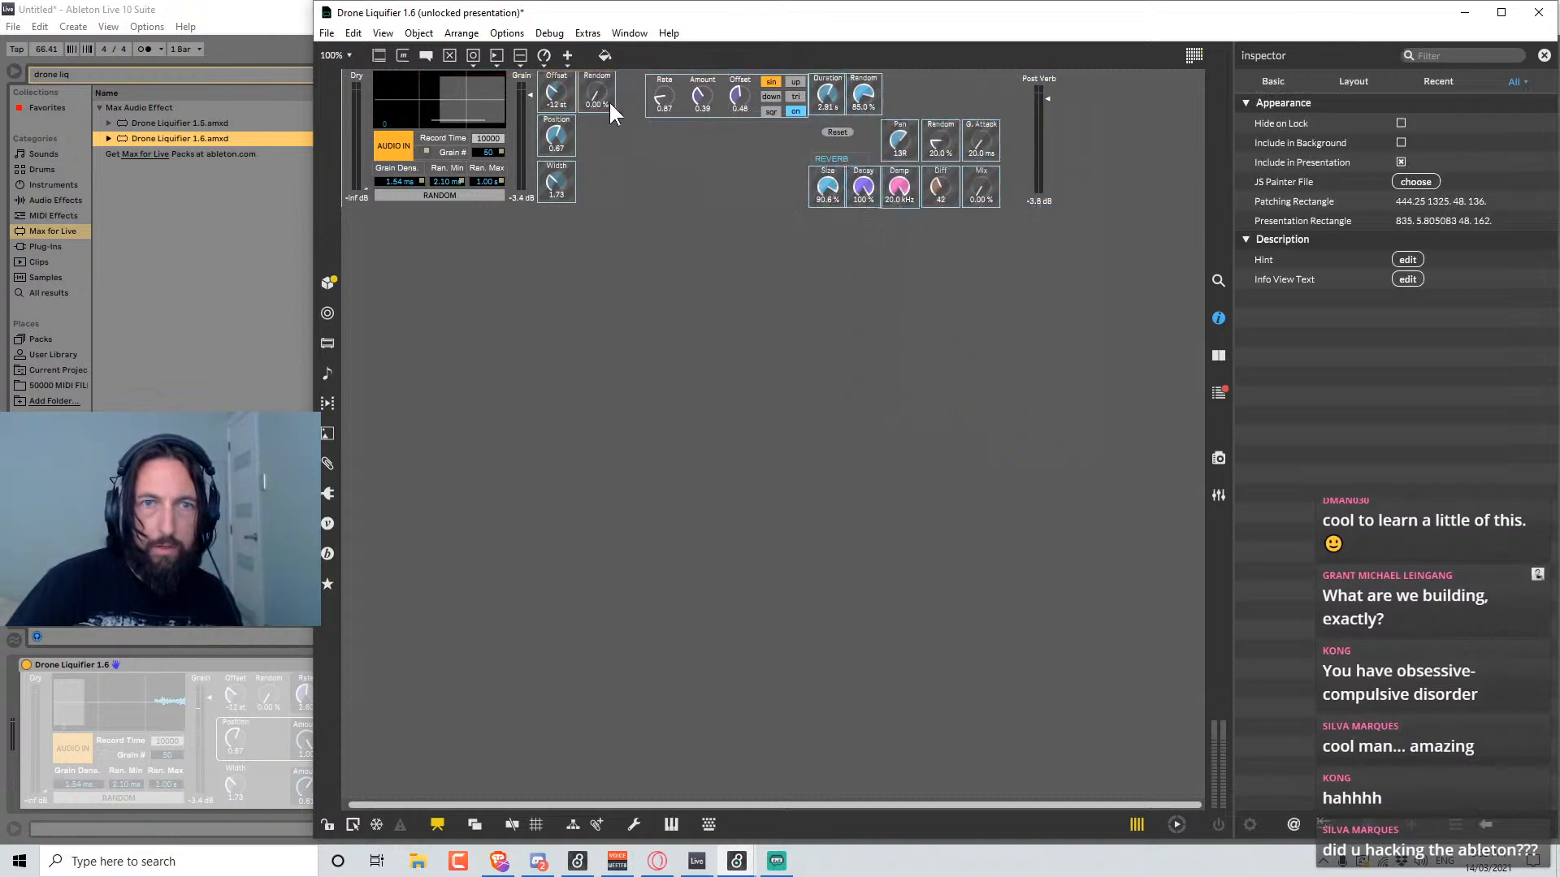
click(677, 185)
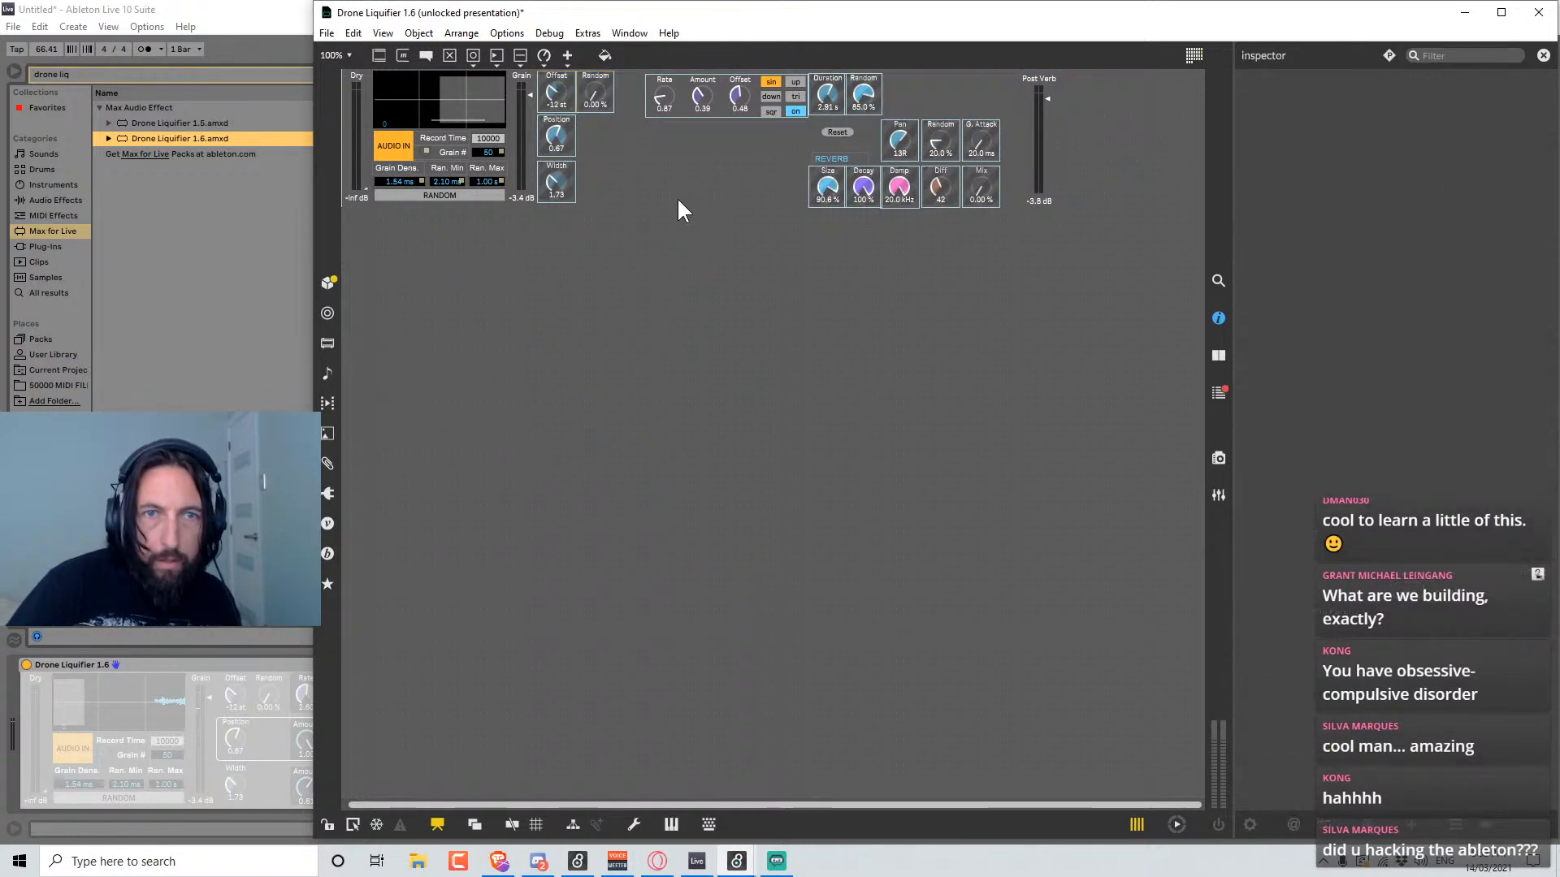
drag(697, 113, 668, 110)
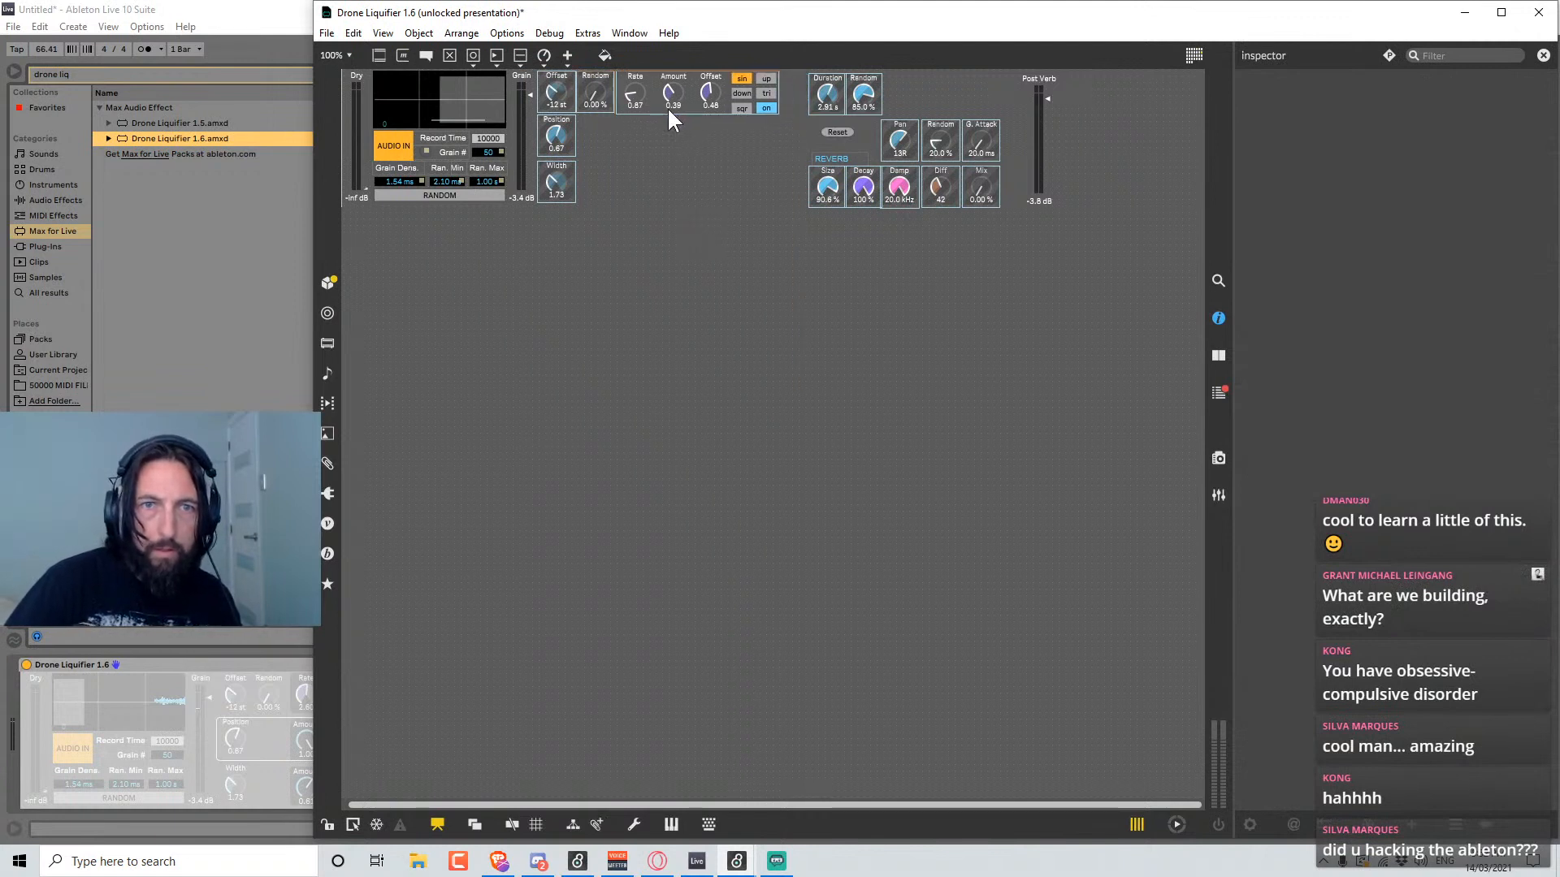
click(666, 106)
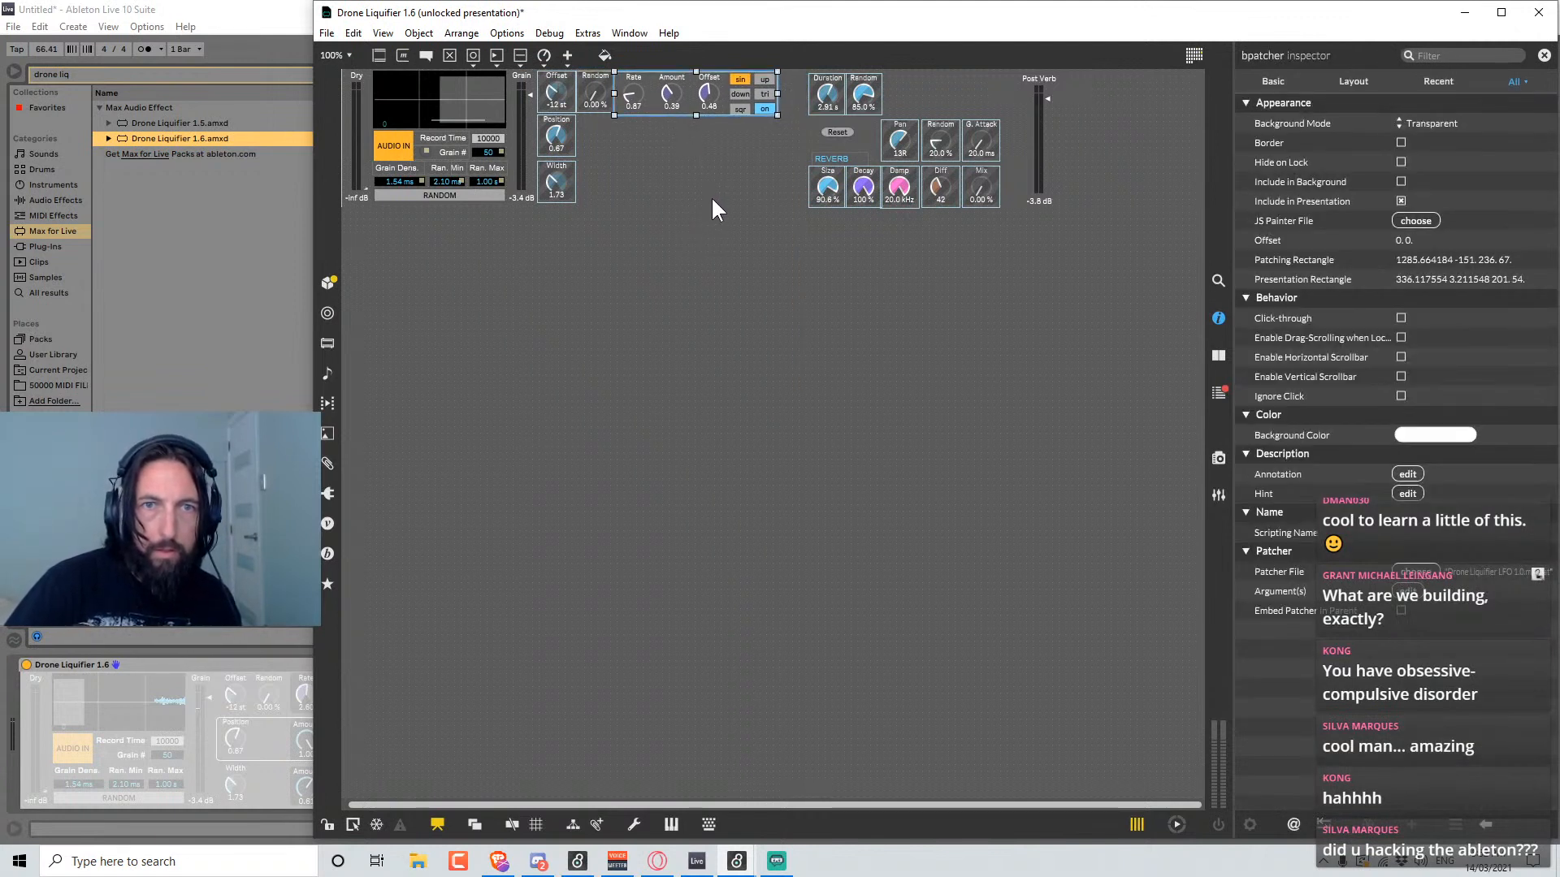
key(Up)
click(731, 281)
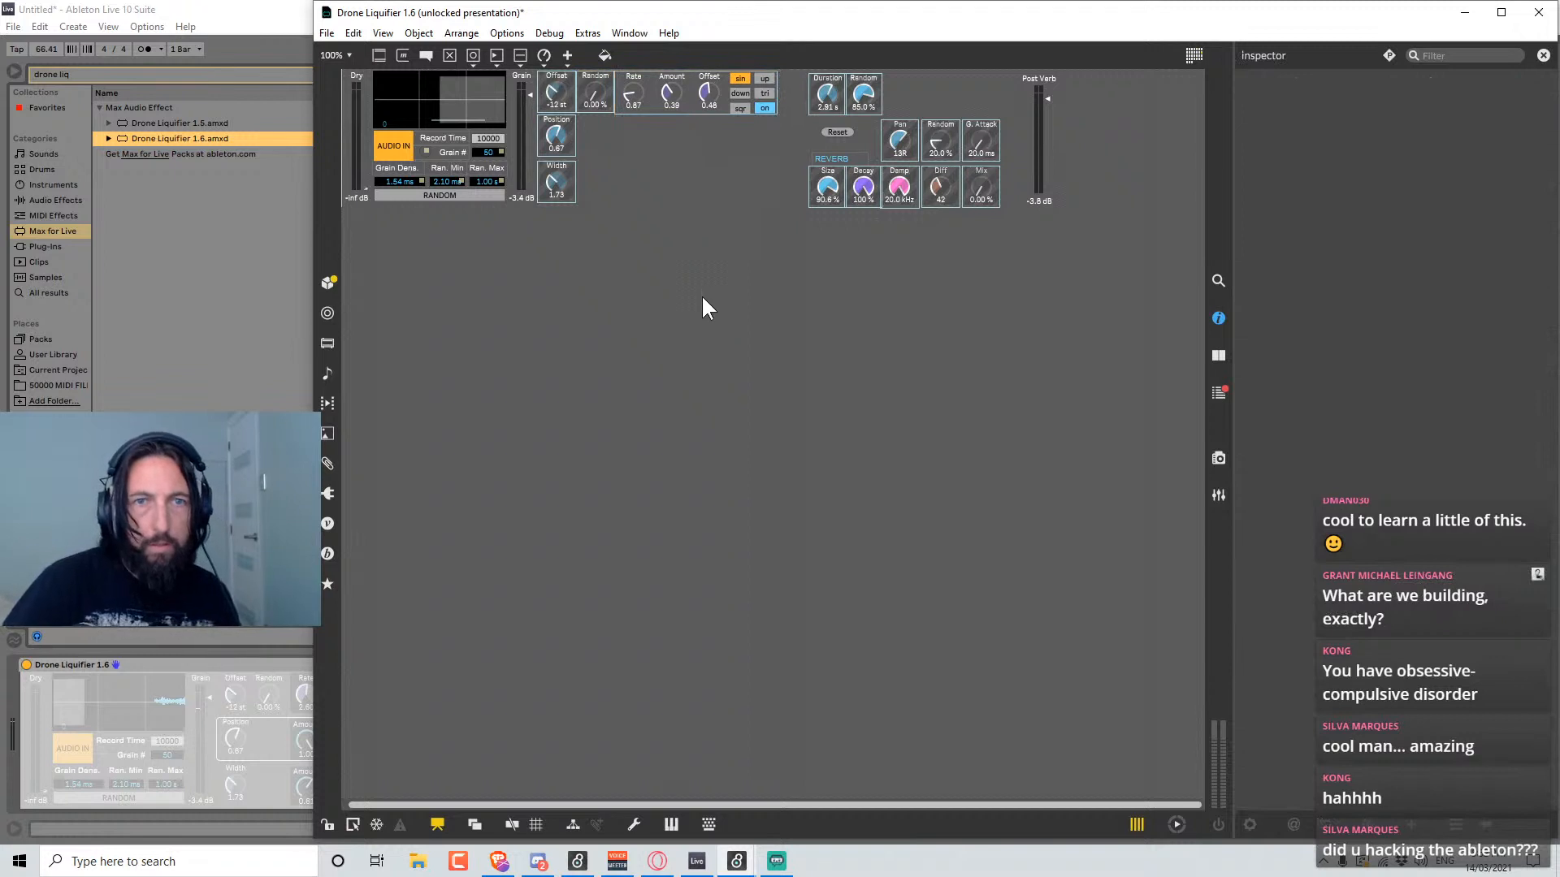
Lock the patcher and try the pitch LFO with Rate at 1.87 and Amount at 0.55.
key(ctrl+e)
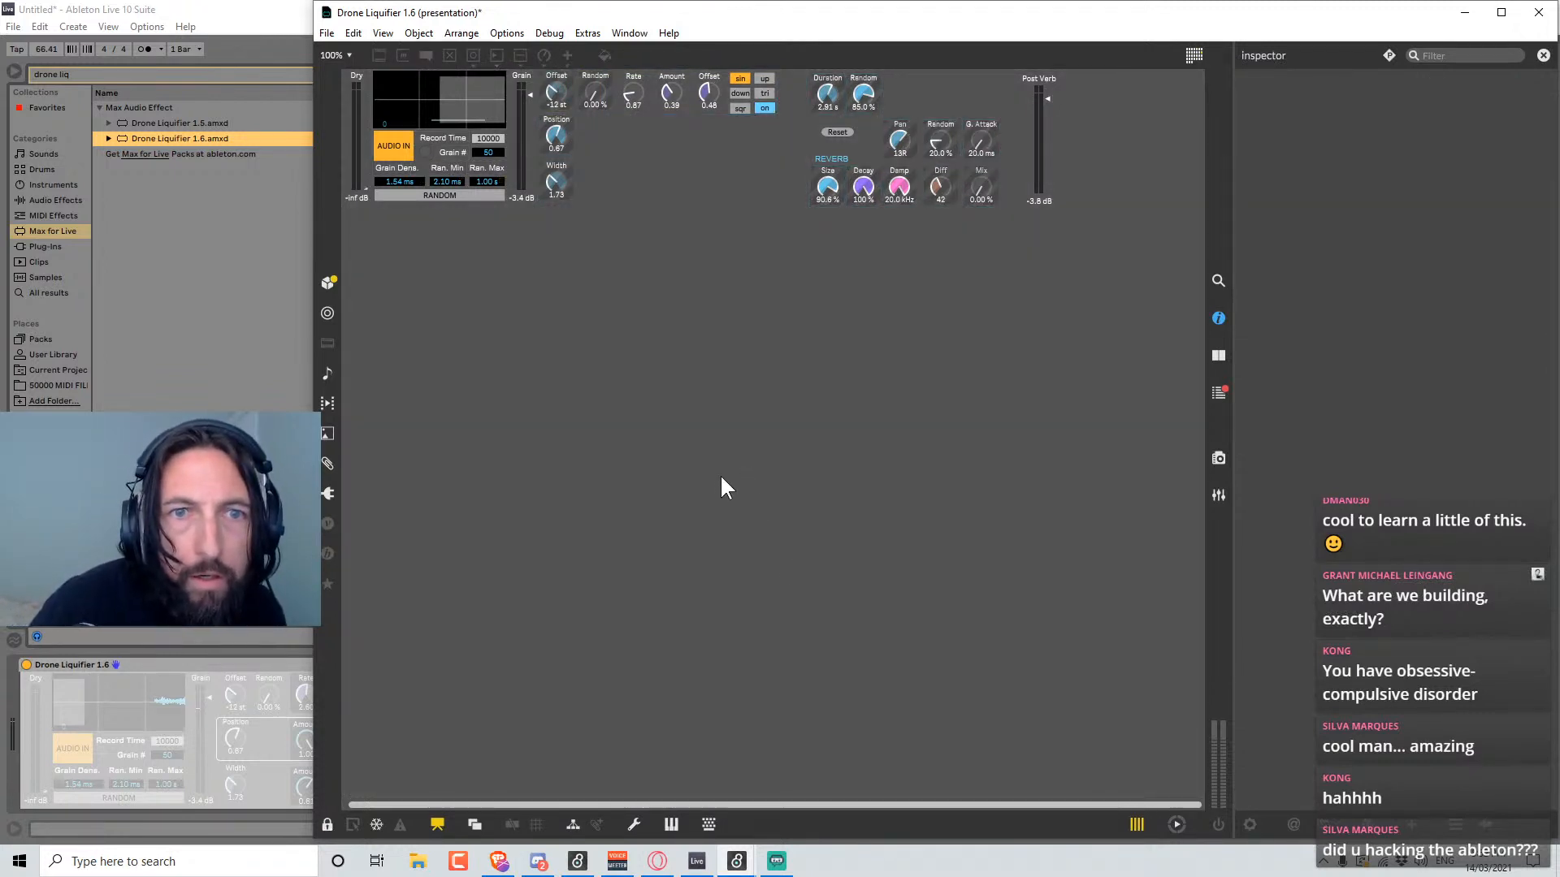
key(ctrl+e)
click(666, 114)
key(ctrl+e)
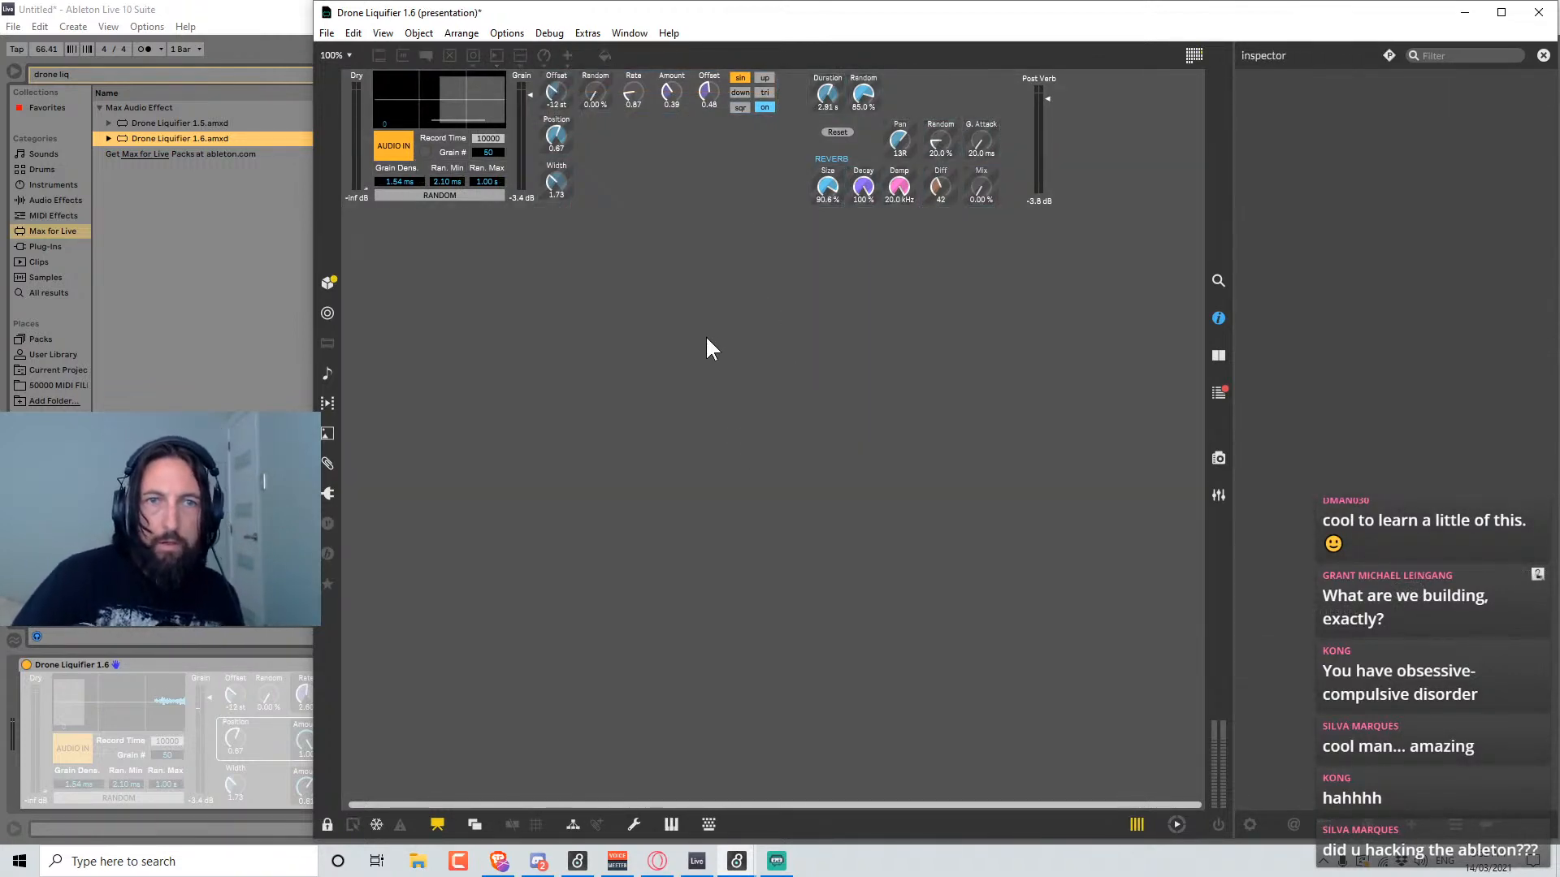
drag(670, 95, 632, 39)
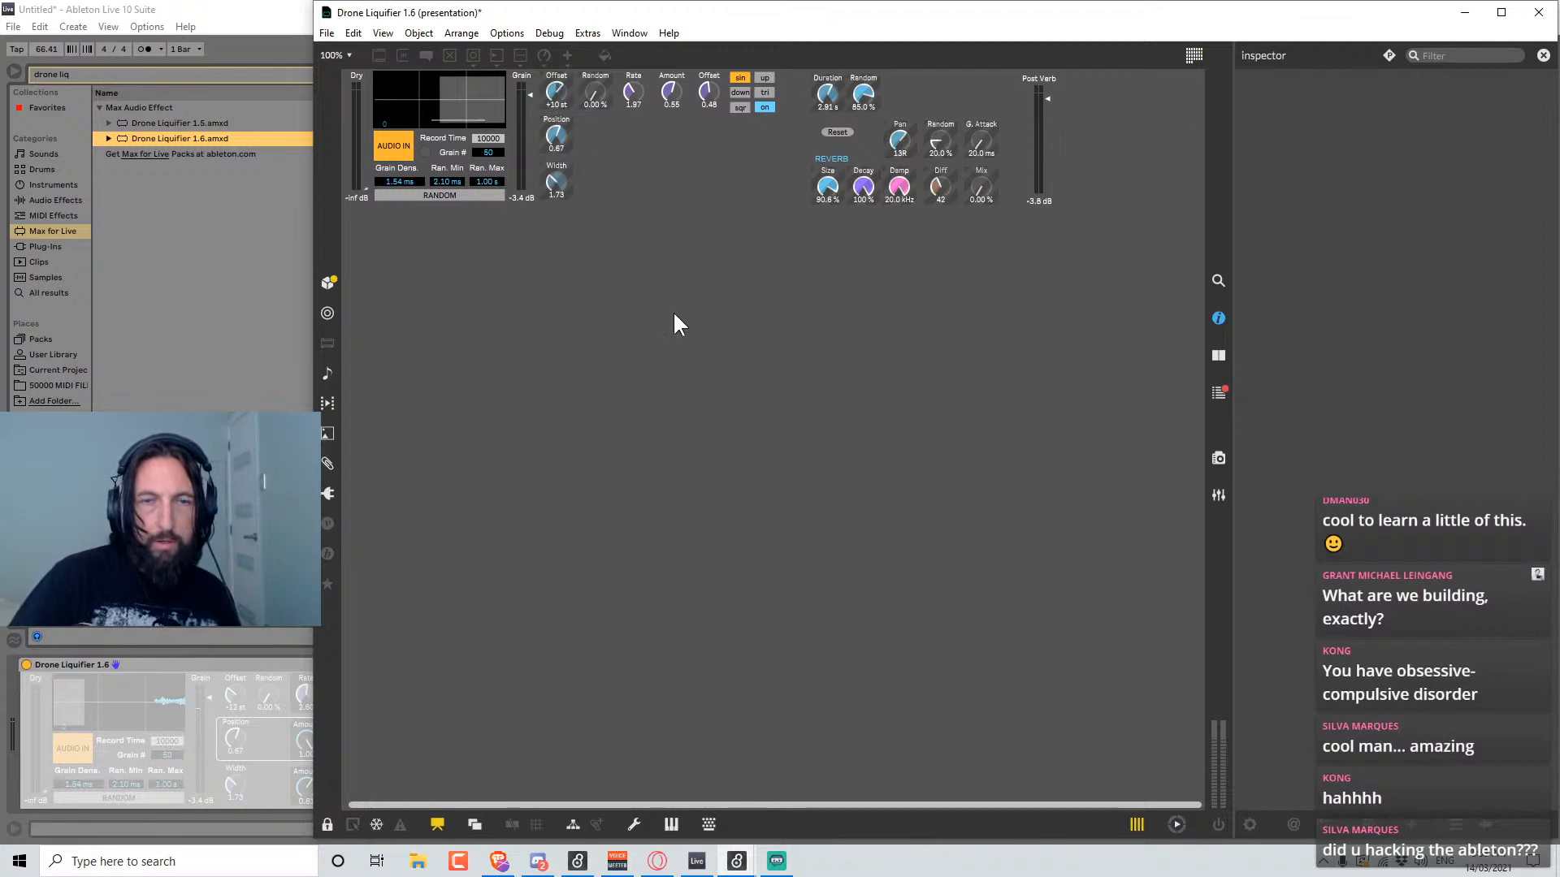
Add the position LFO bpatcher to the presentation and show the unlocked patcher in presentation mode.
key(ctrl+alt+e)
key(ctrl+e)
scroll(824, 423, right, 15)
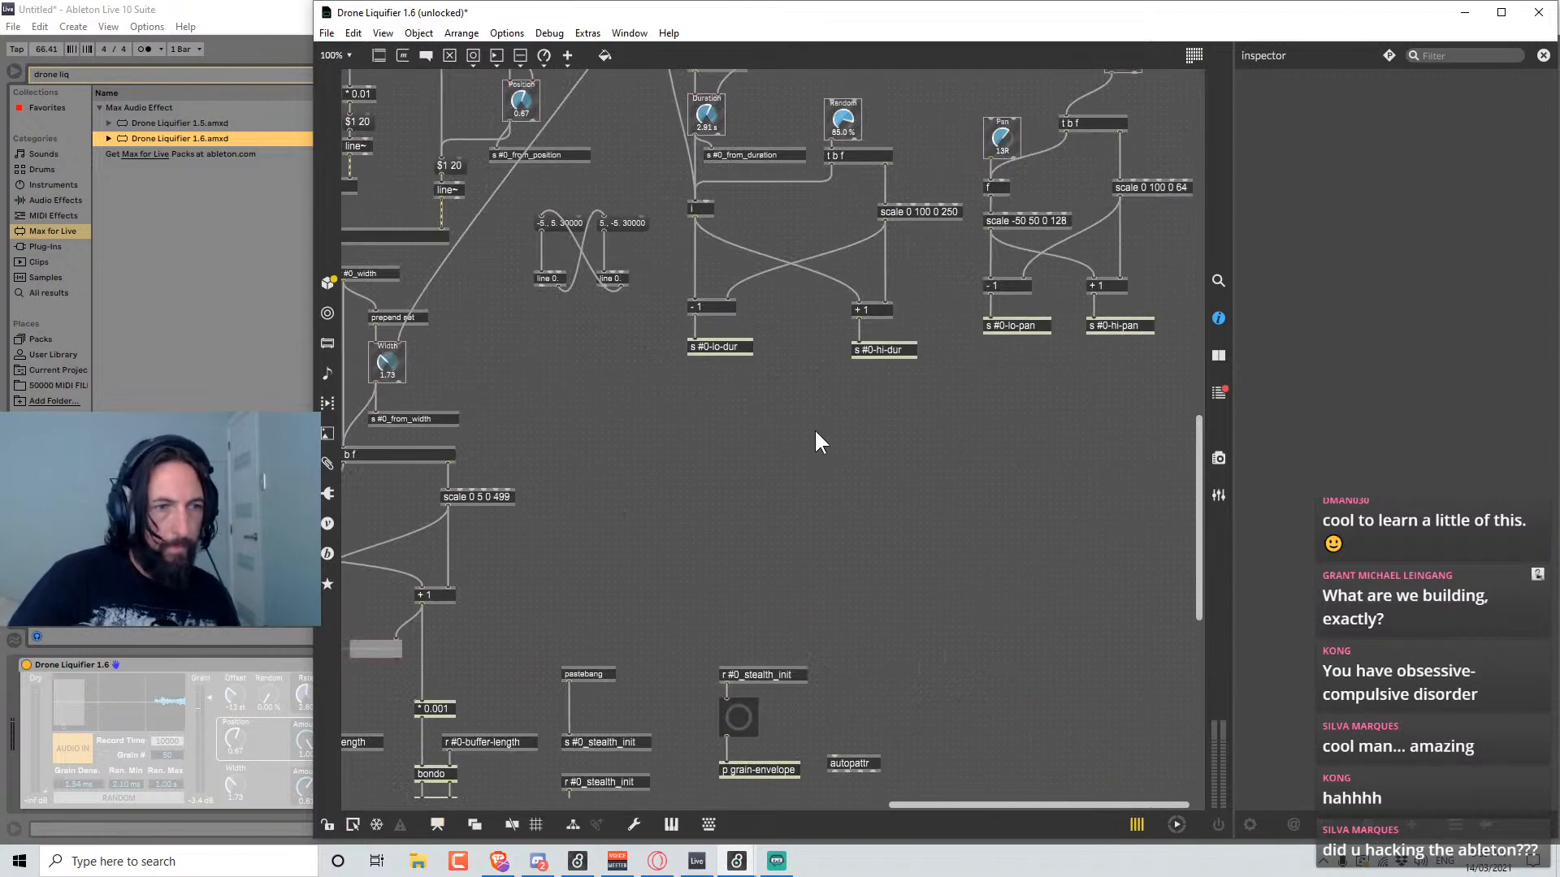
scroll(891, 528, up, 10)
scroll(891, 528, left, 6)
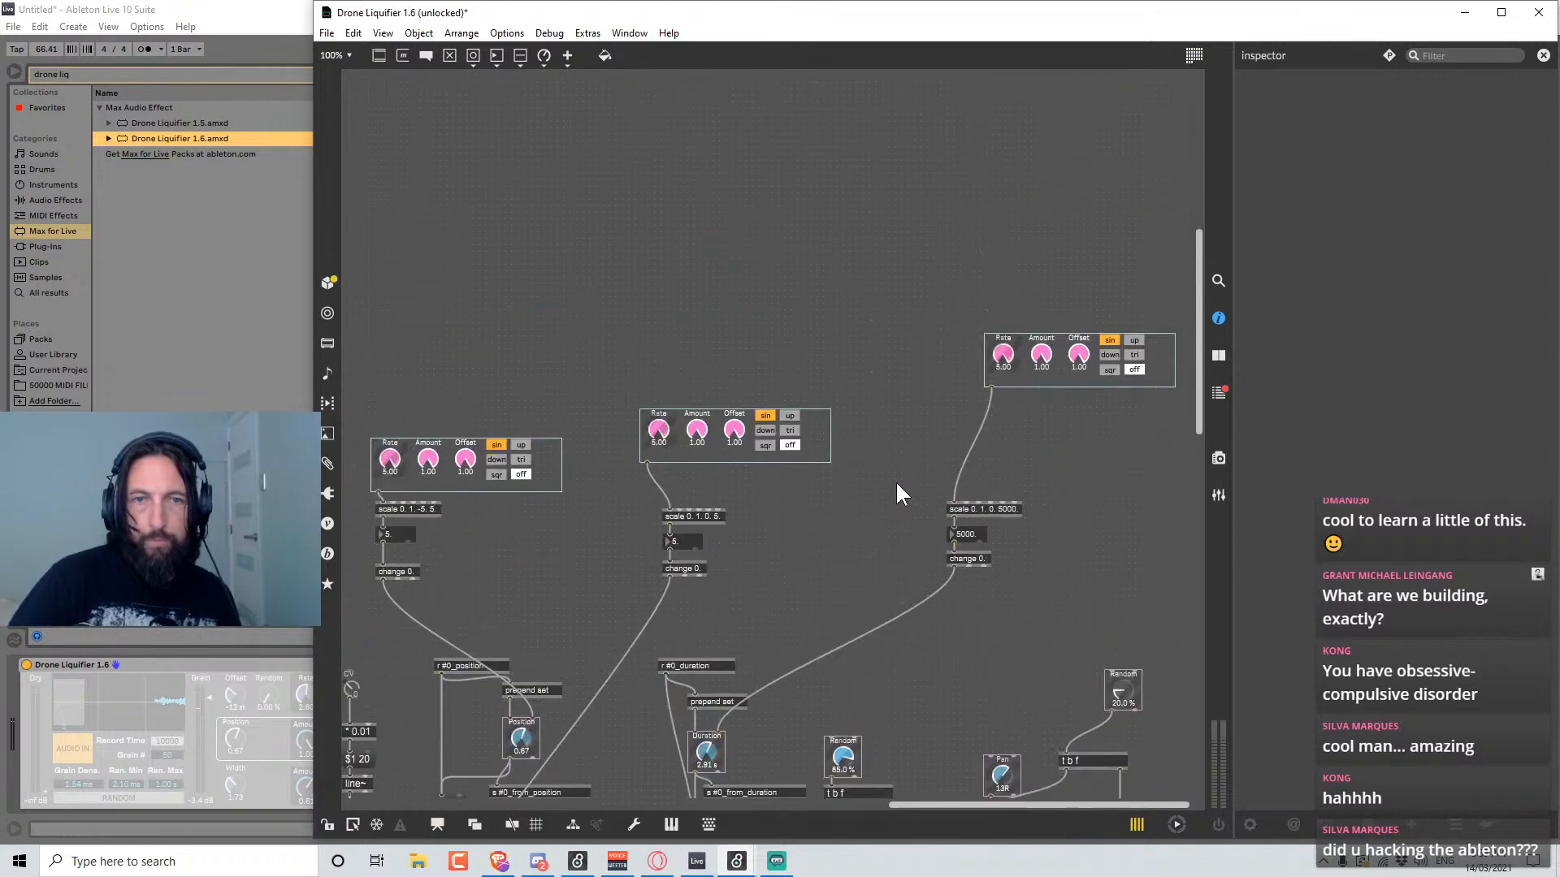
click(927, 476)
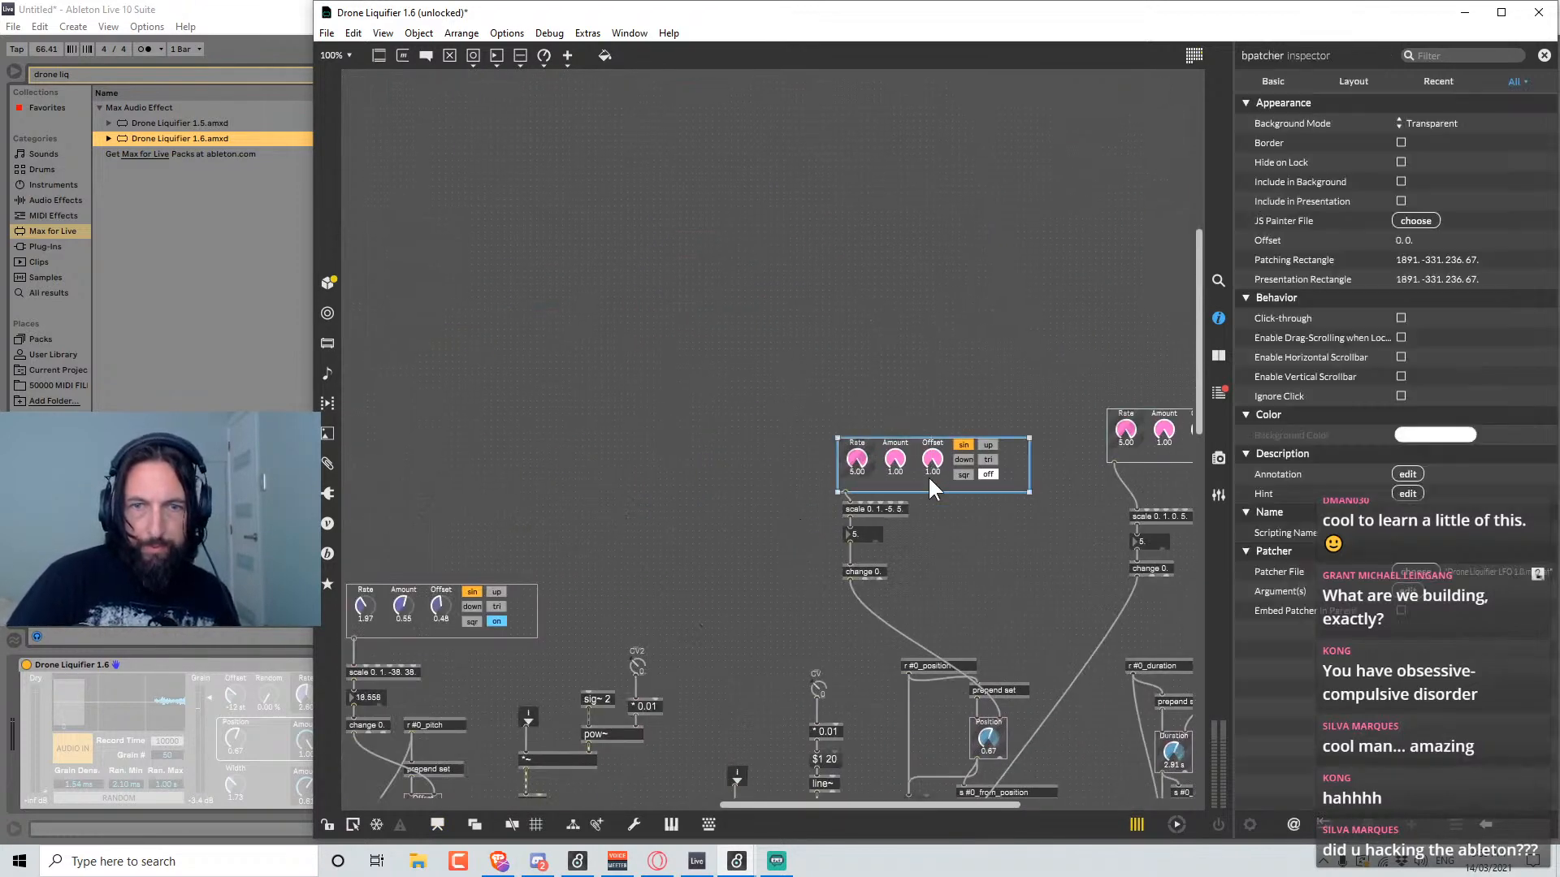
right_click(909, 462)
click(978, 269)
key(ctrl+alt+e)
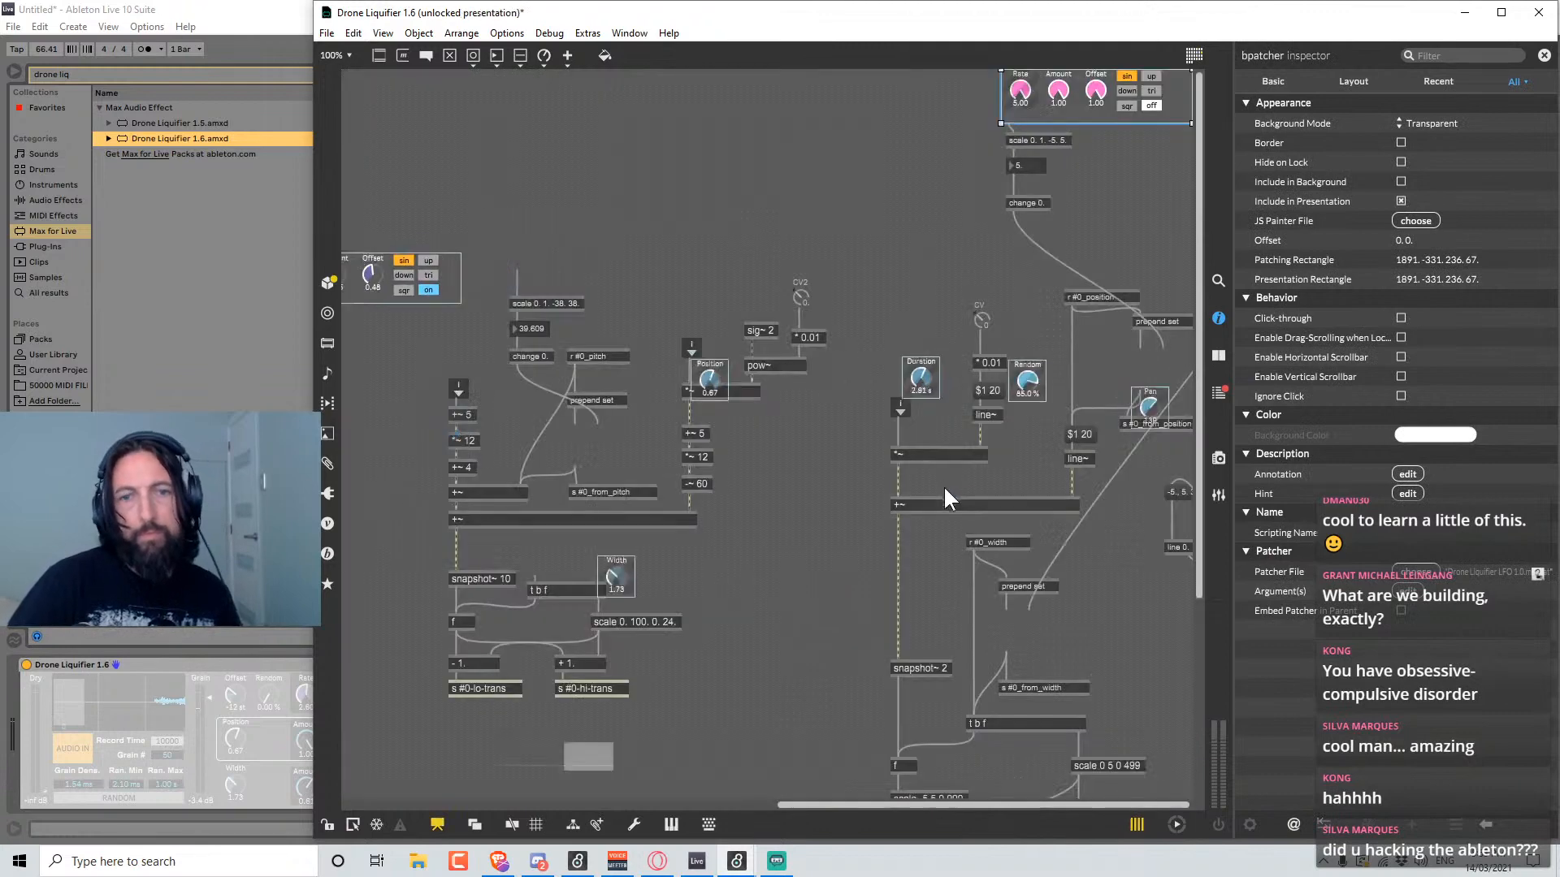
Place the position LFO bpatcher directly below the pitch LFO and reduce it to 201 wide by 52 high.
drag(1069, 88, 686, 400)
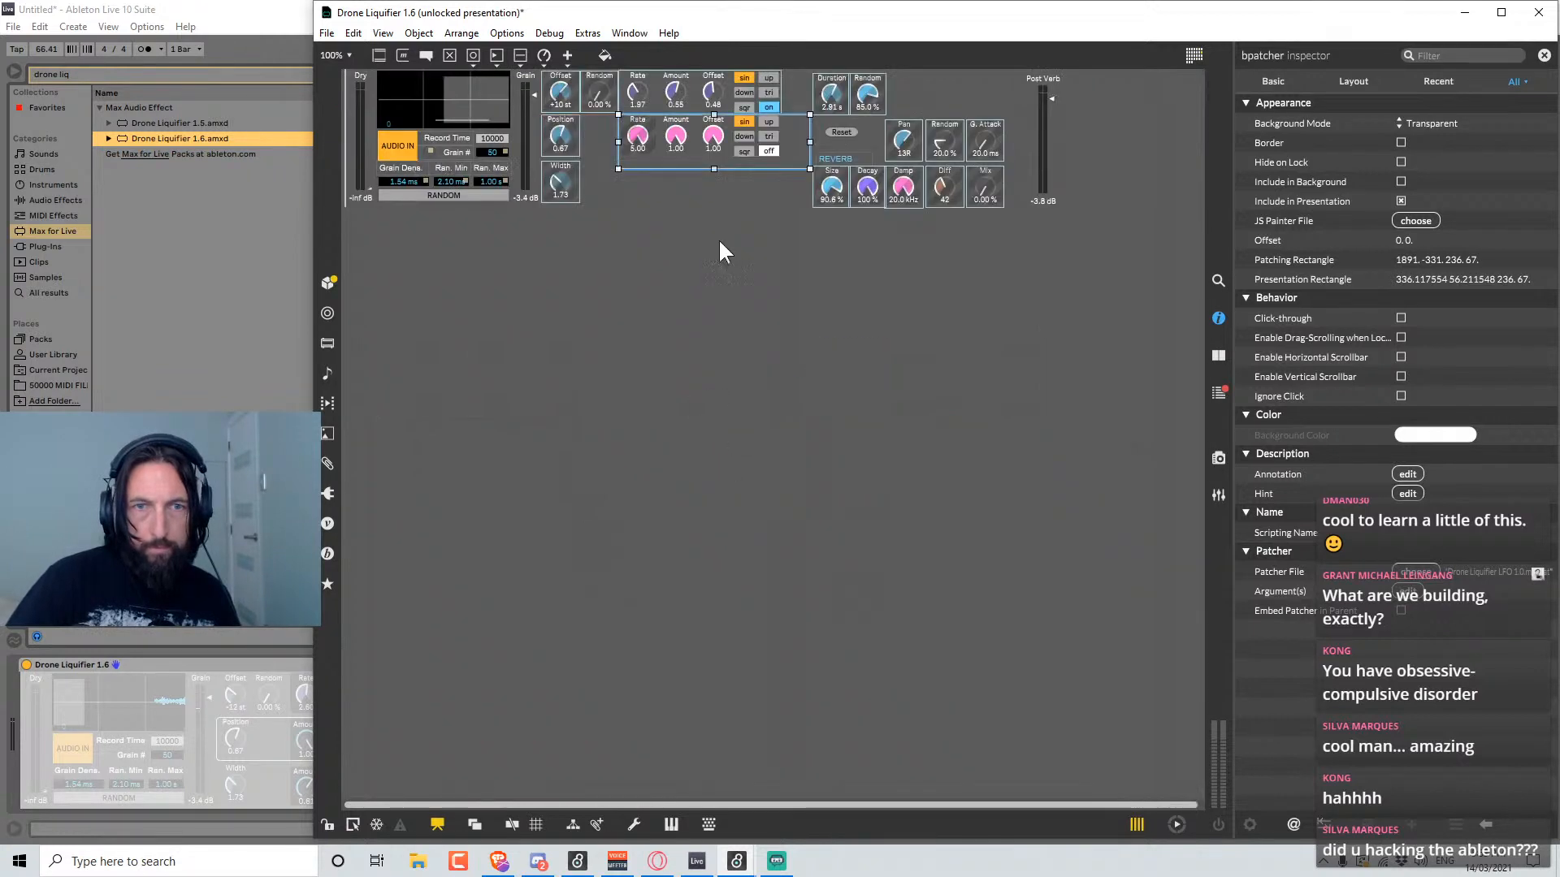
drag(716, 171, 710, 158)
click(677, 210)
key(ctrl+e)
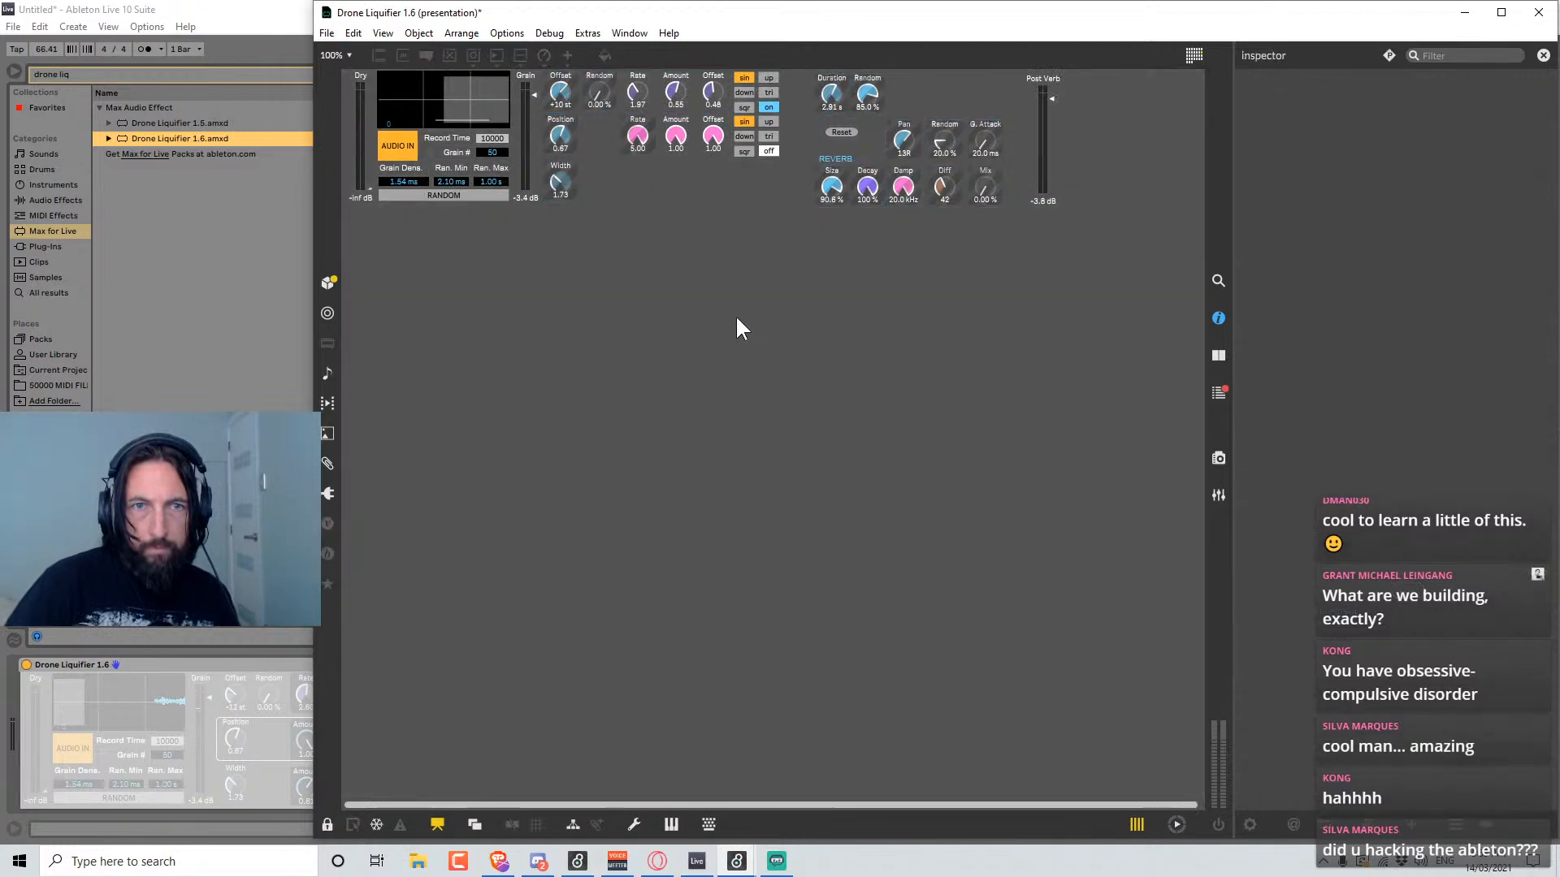
key(ctrl+e)
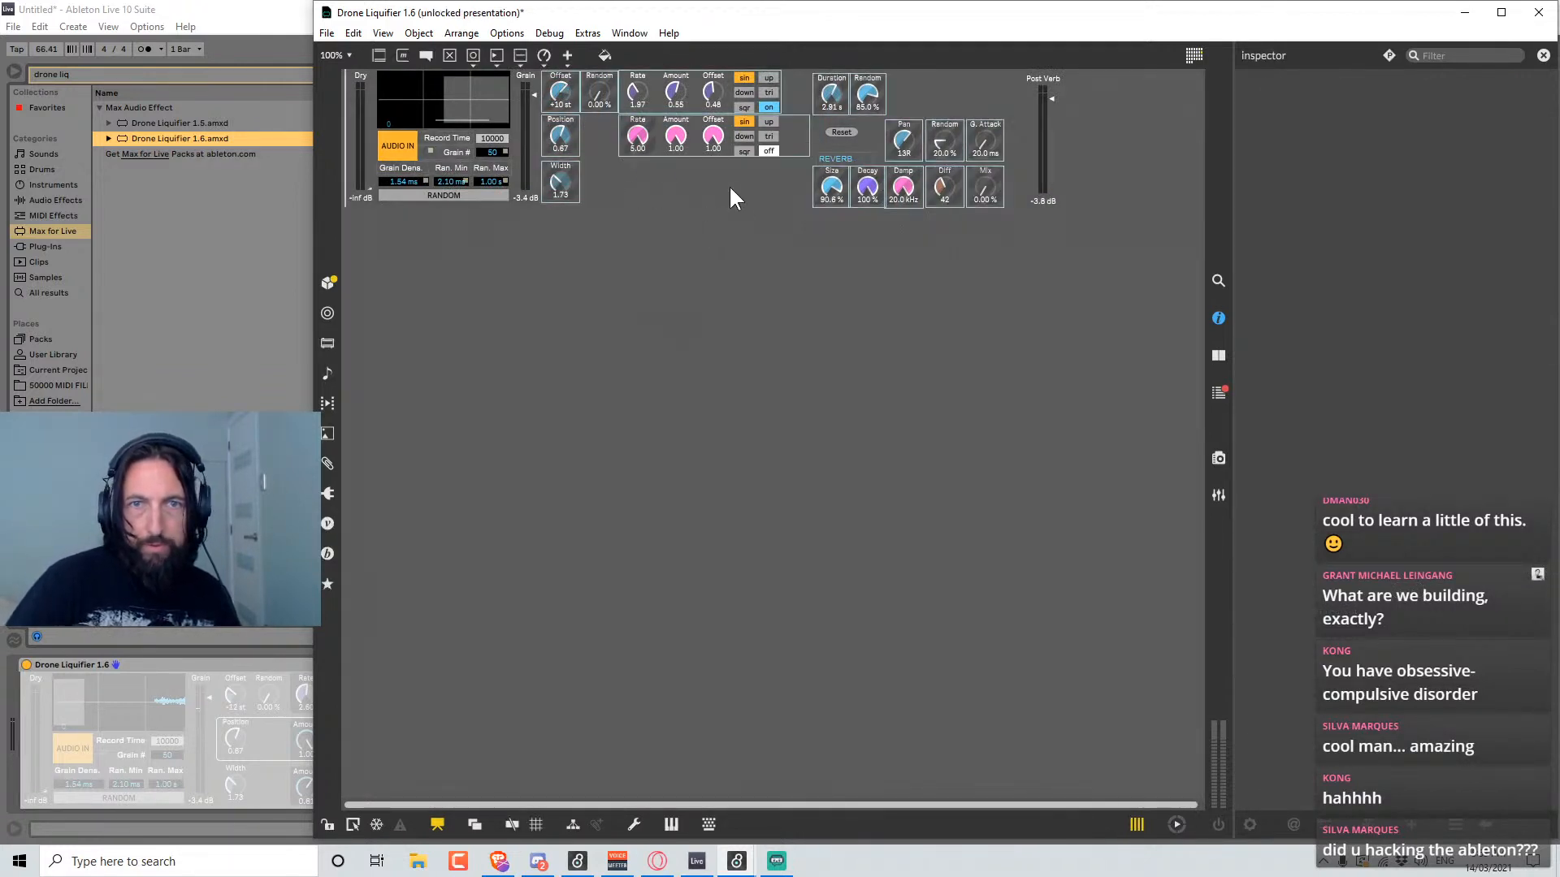
click(807, 131)
click(786, 164)
click(805, 130)
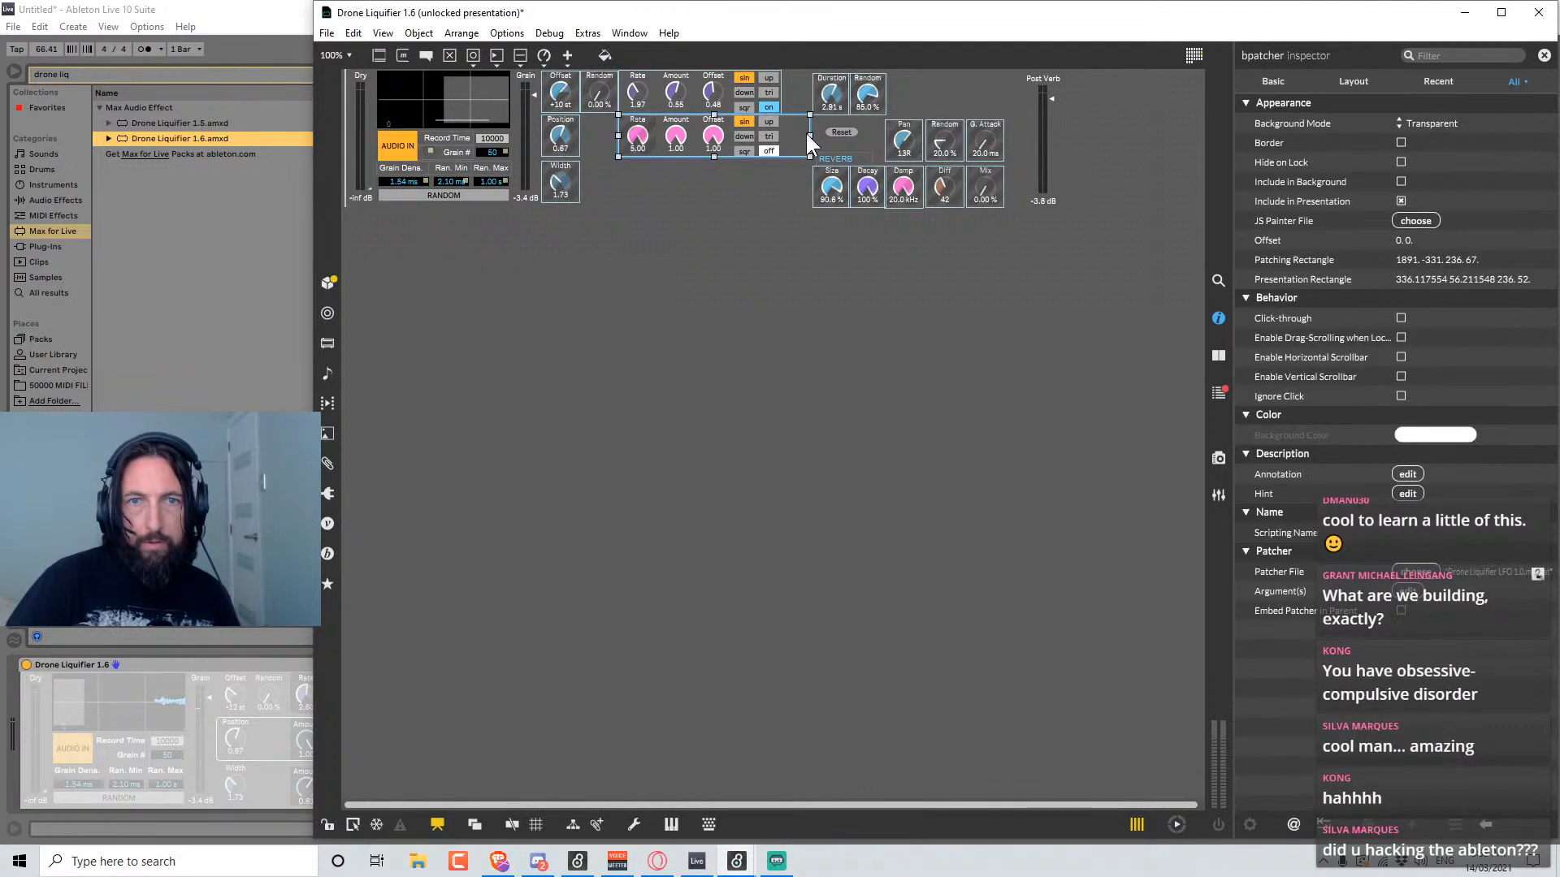
drag(809, 134, 781, 134)
click(752, 232)
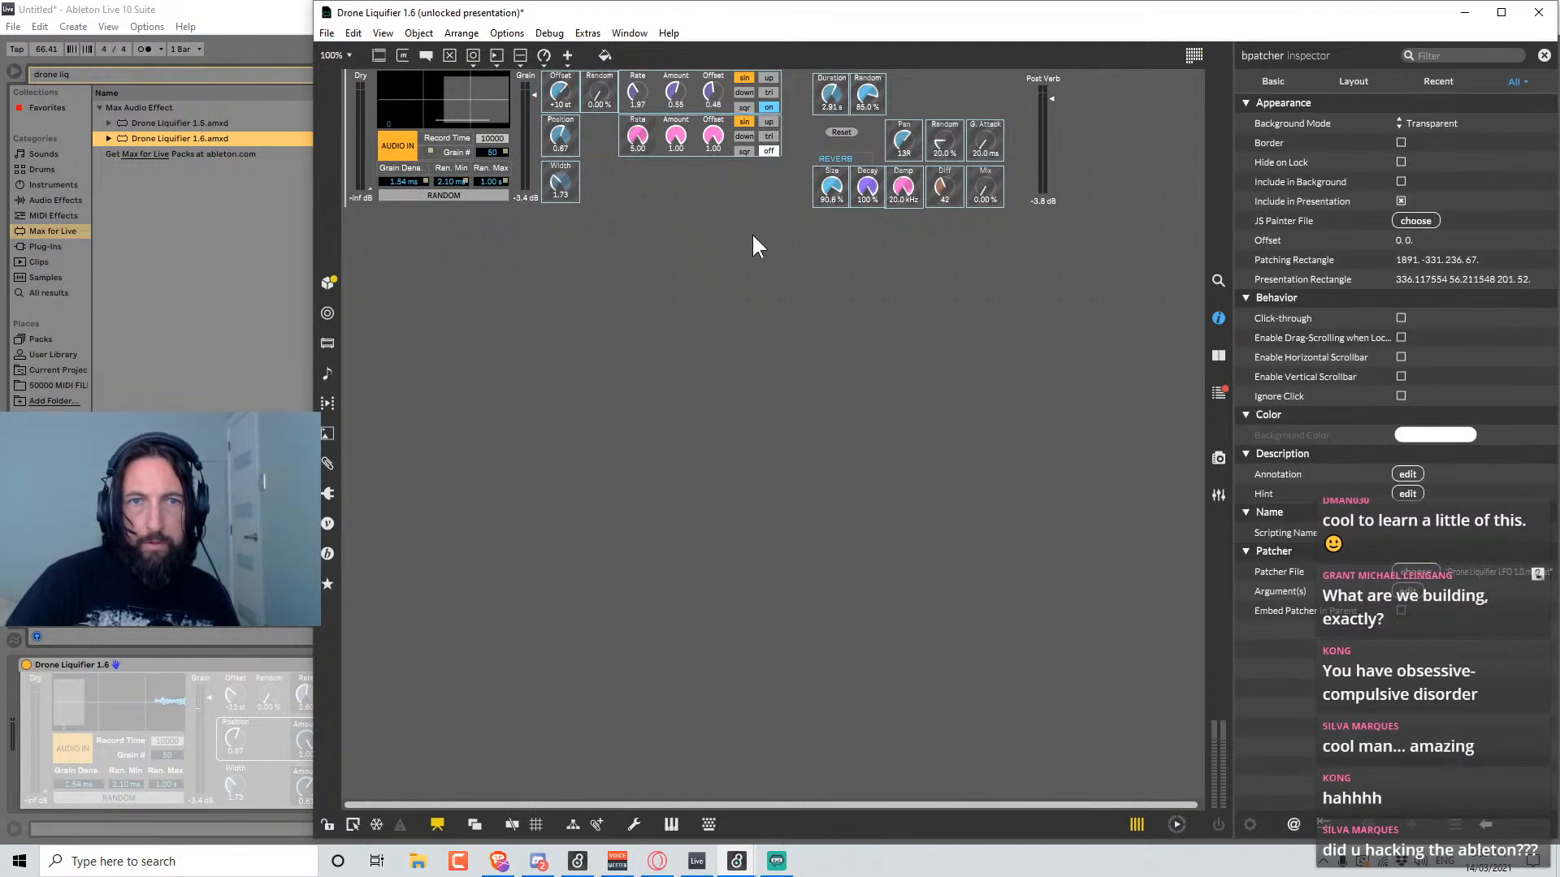
Lock the patcher, turn on the position LFO with Rate 2.20, Amount 0.50 and Offset 0.38, and set the pitch LFO waveform to sqr.
key(ctrl+e)
click(772, 152)
drag(639, 138, 674, 114)
click(744, 109)
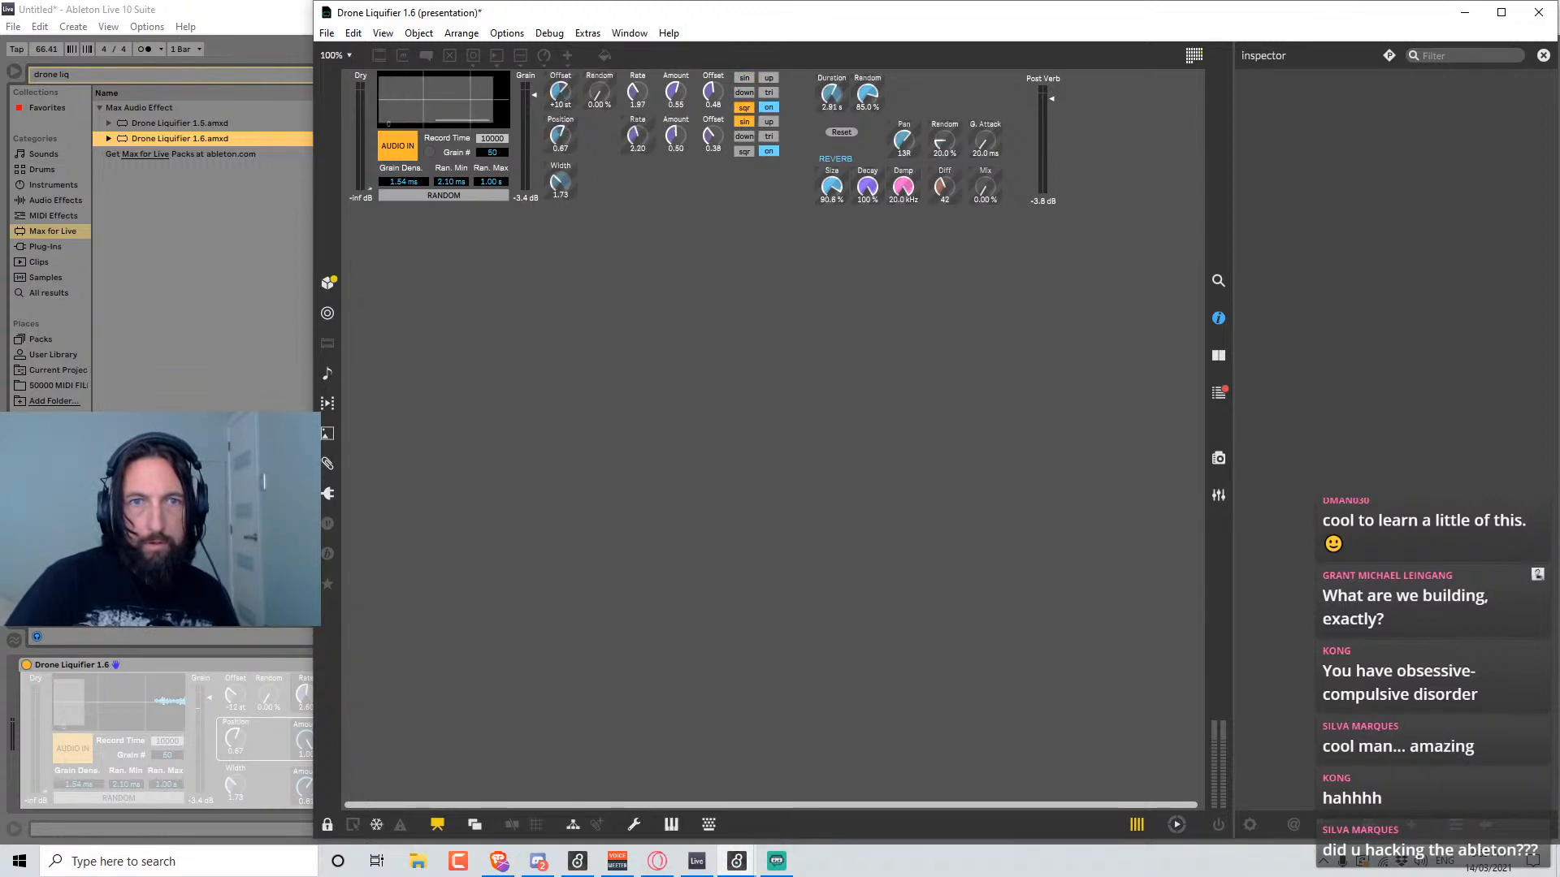
Add the width LFO bpatcher to the presentation from the patching view and switch to presentation mode.
key(ctrl+alt+e)
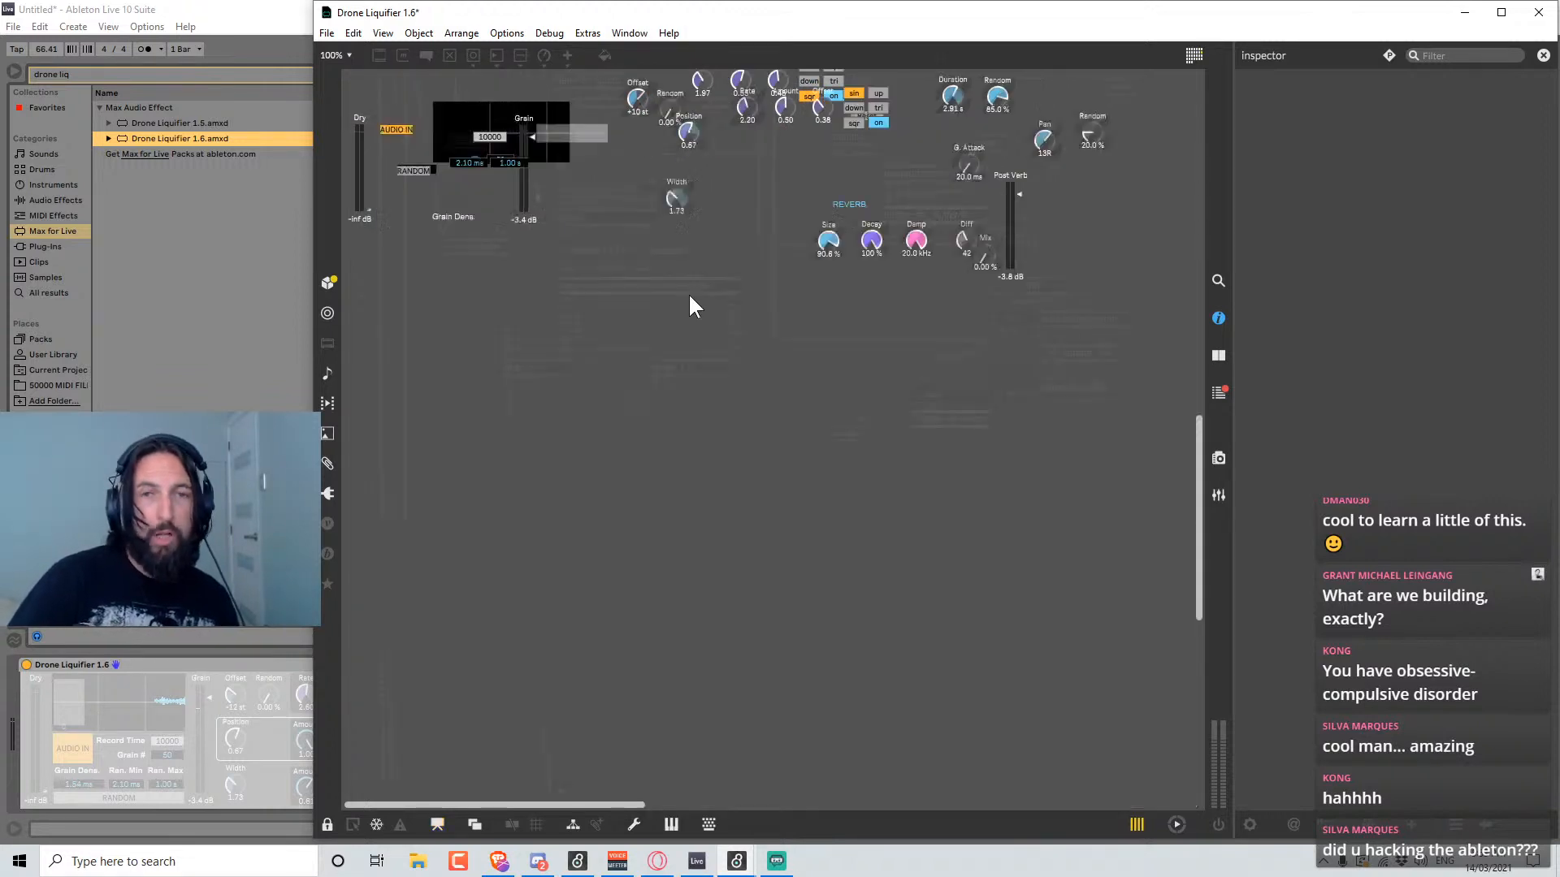
scroll(827, 539, right, 6)
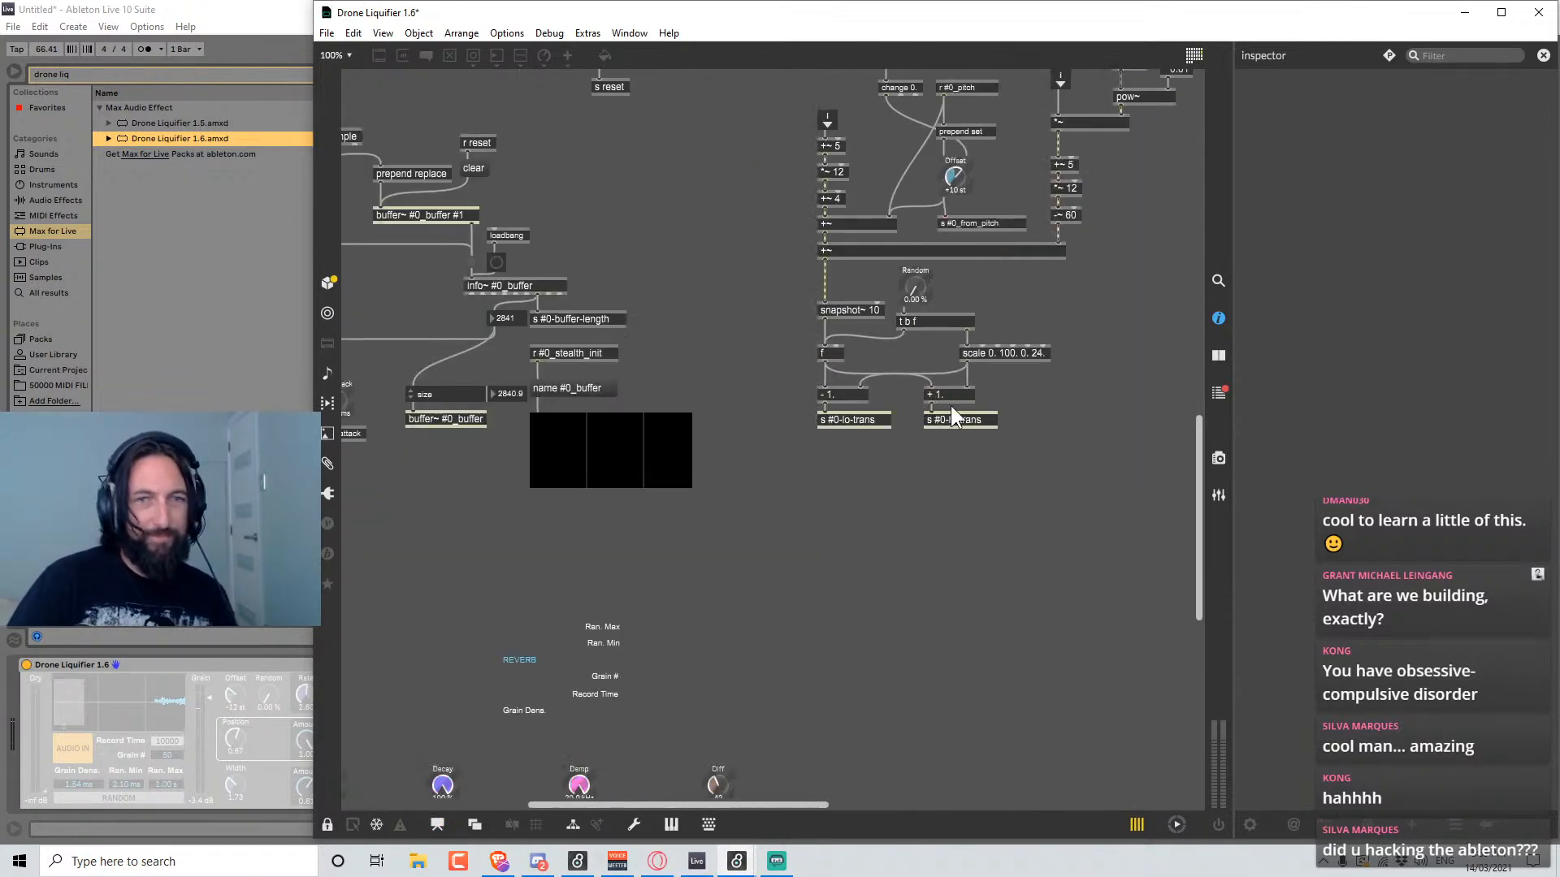
scroll(953, 403, right, 6)
scroll(949, 398, up, 3)
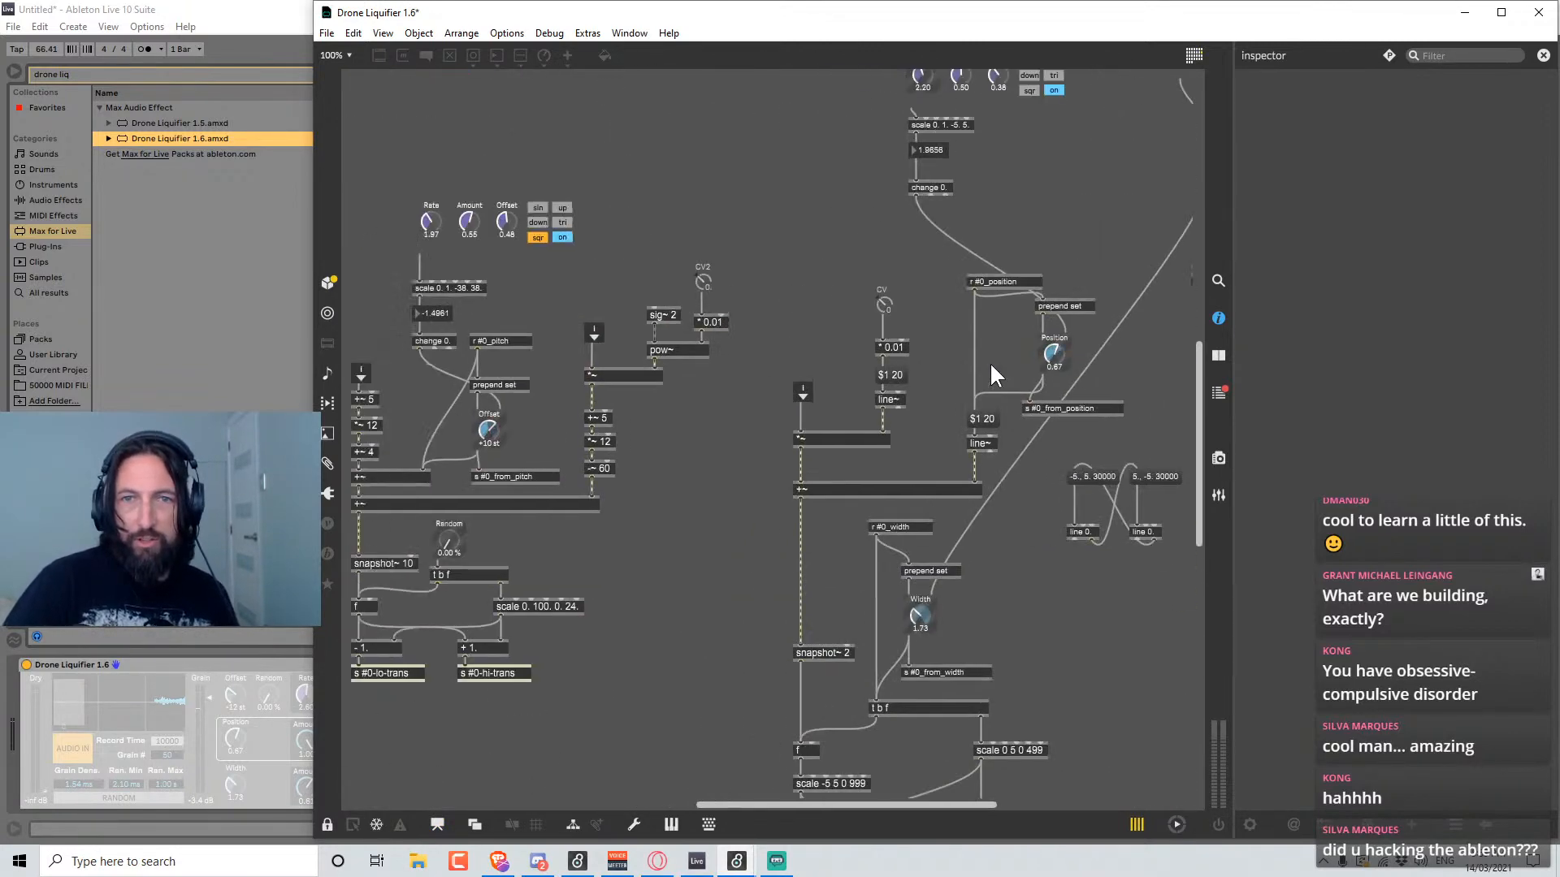
scroll(995, 365, right, 3)
scroll(994, 365, up, 3)
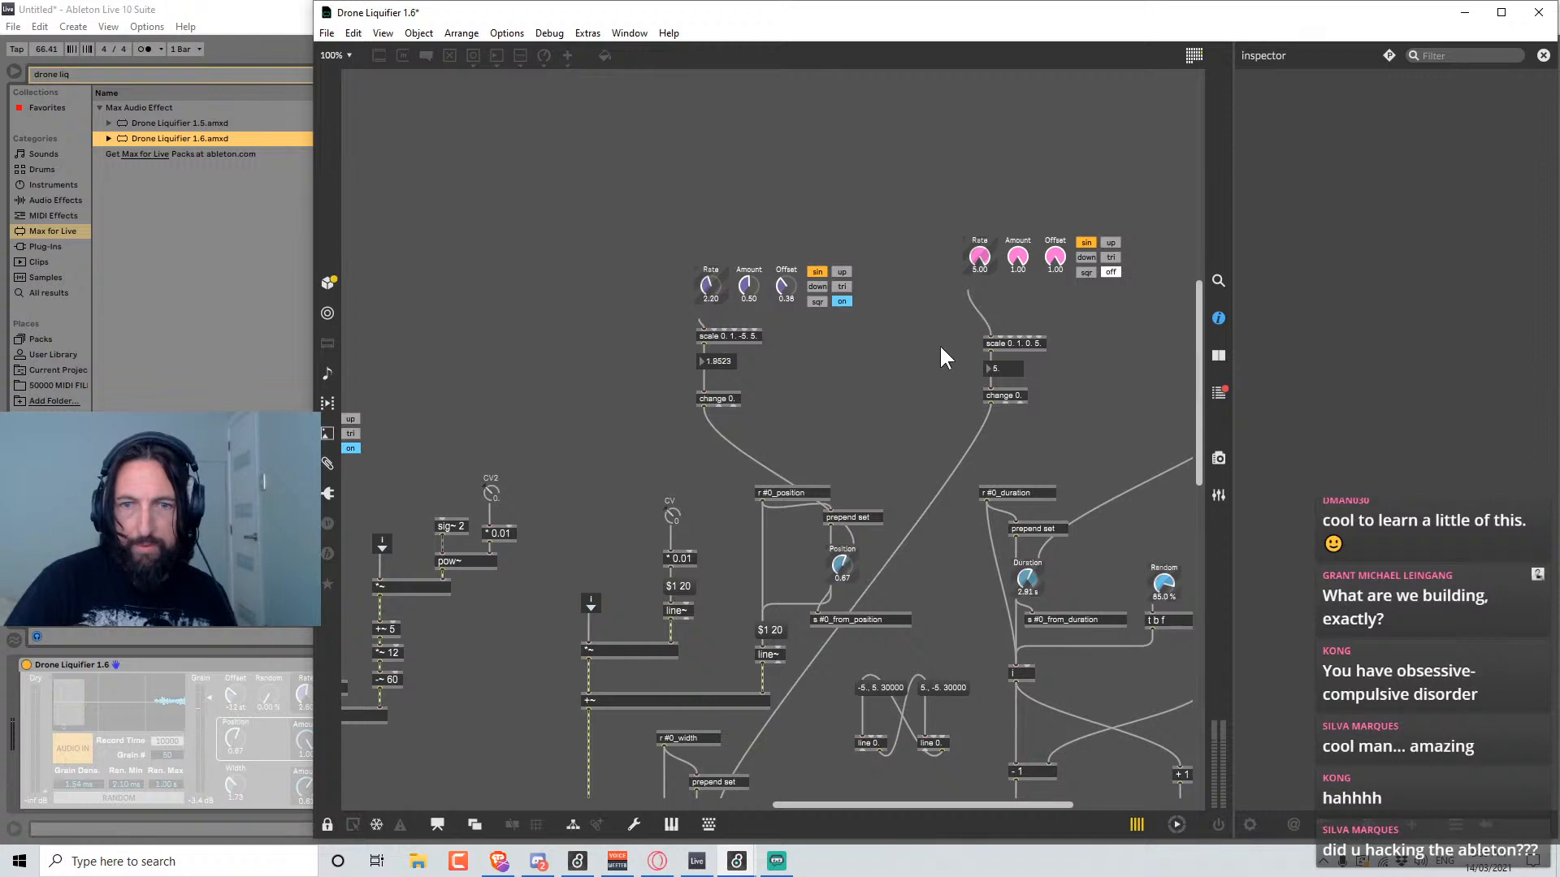
key(ctrl+e)
right_click(1056, 261)
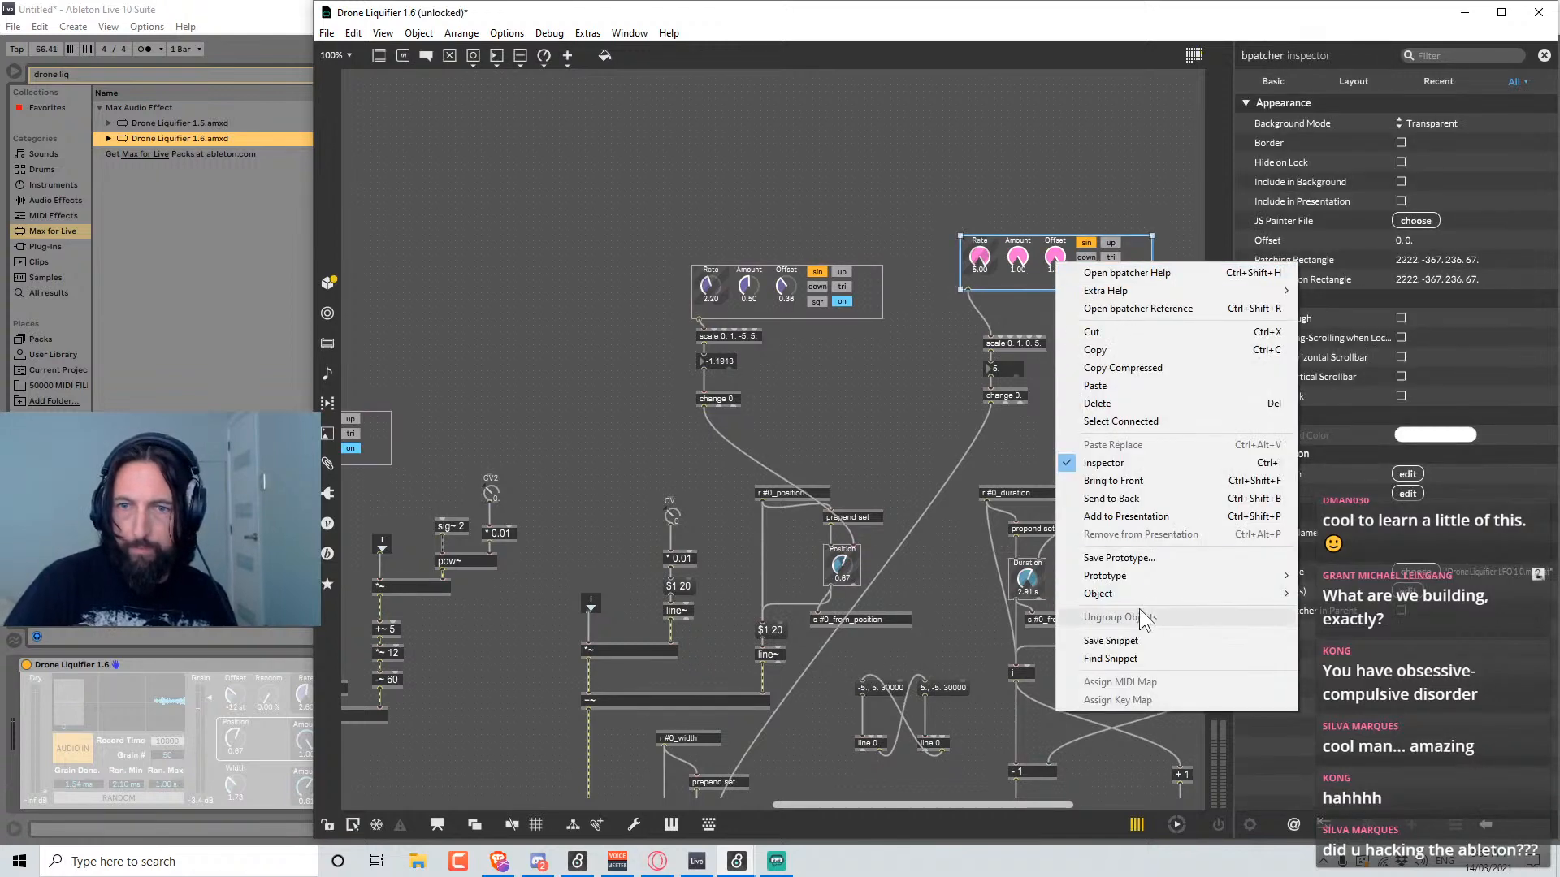
click(1126, 516)
key(ctrl+alt+e)
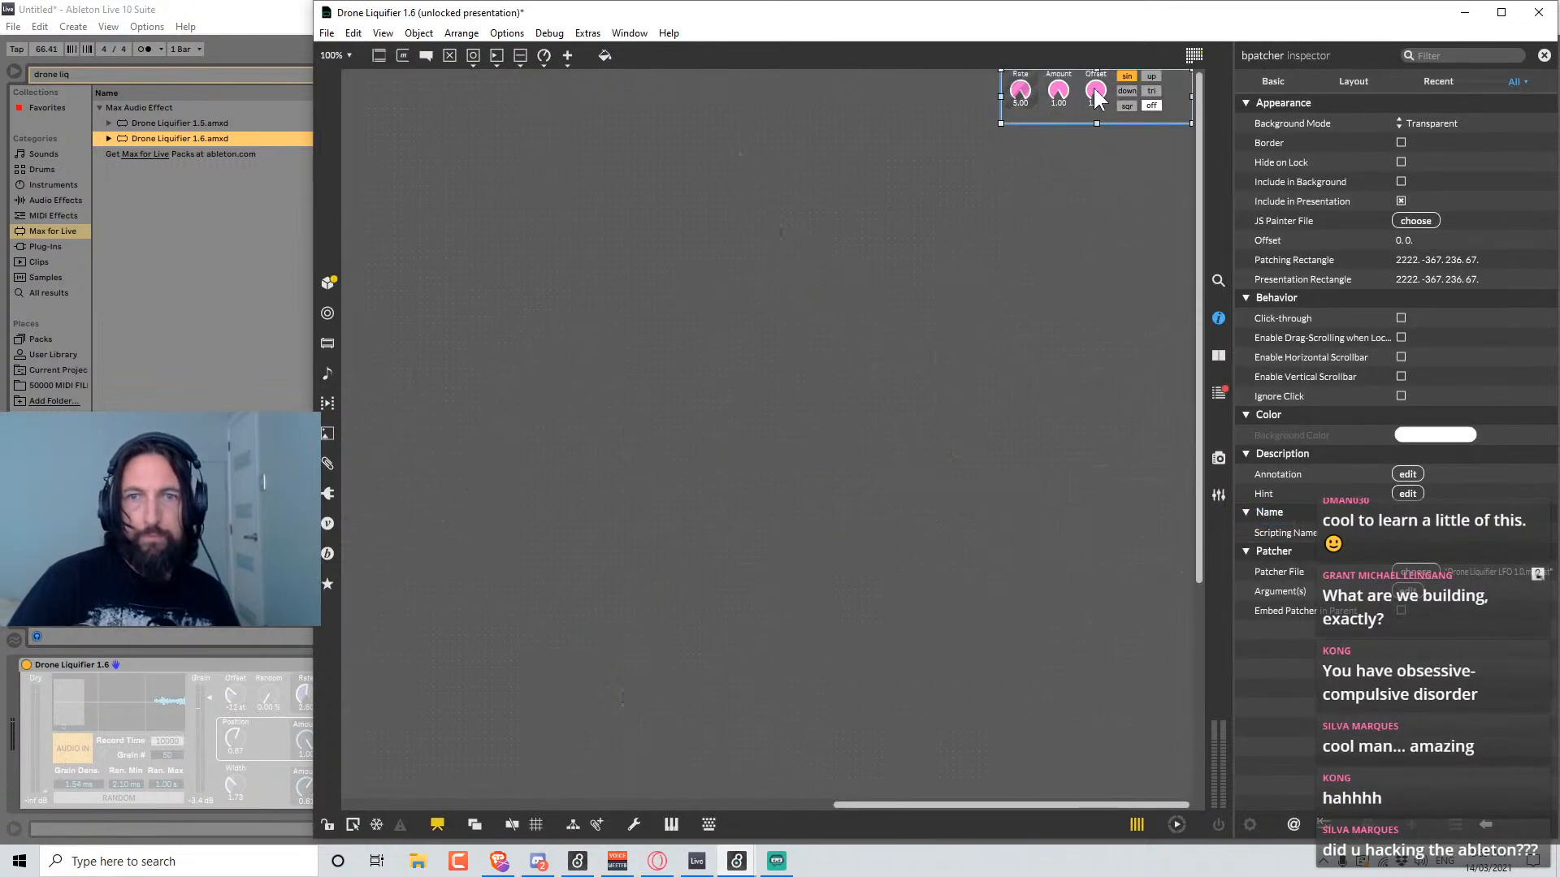
Place the width LFO bpatcher directly below the position LFO and reduce it to 201 wide by 52 high.
drag(1094, 97, 712, 477)
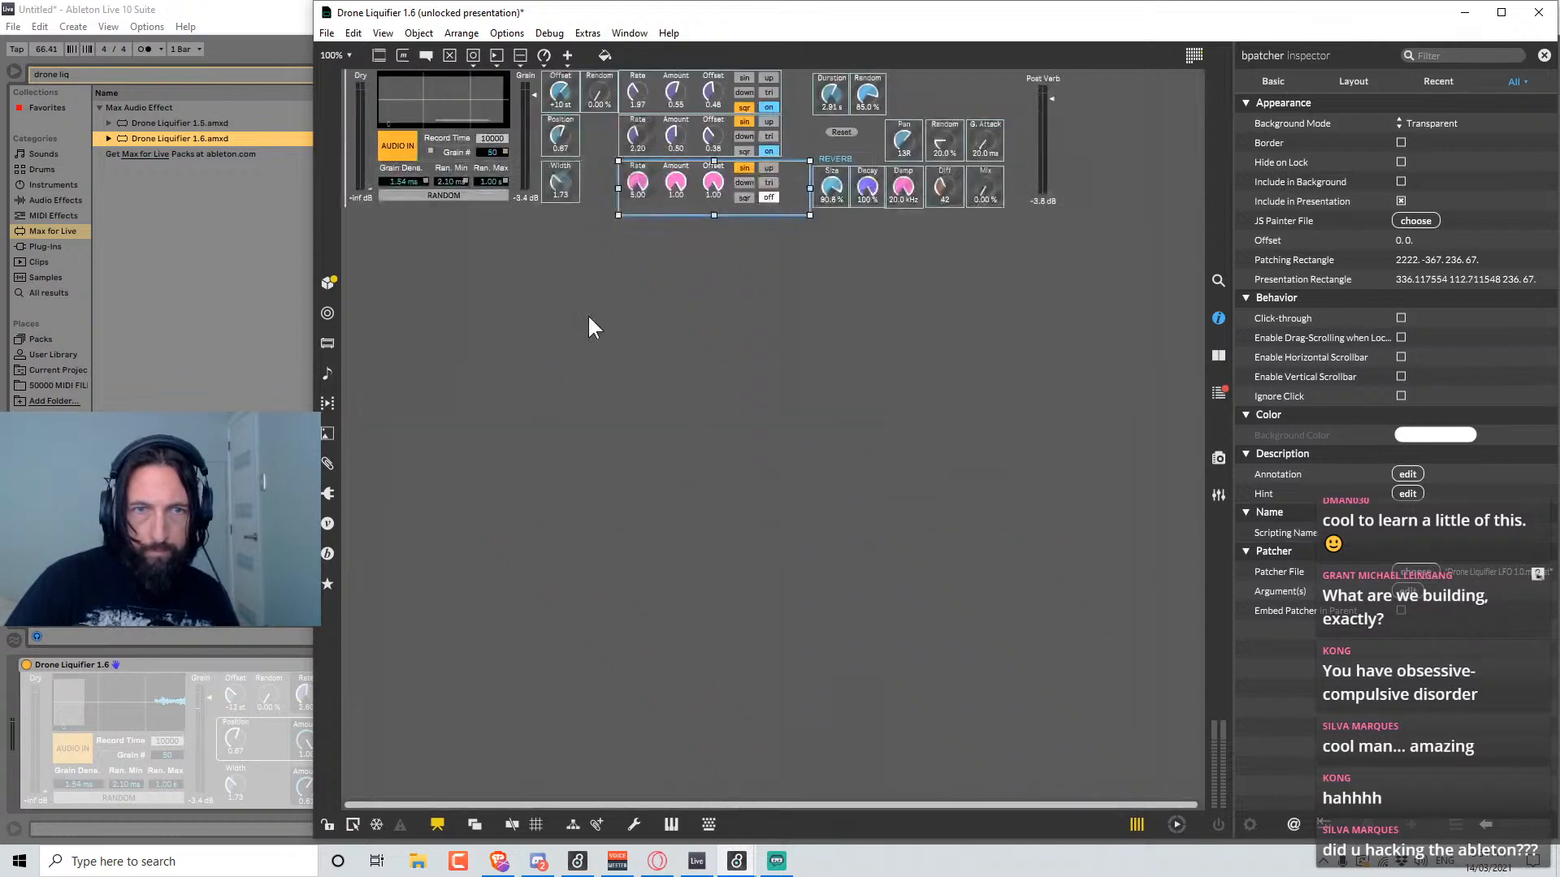
click(567, 133)
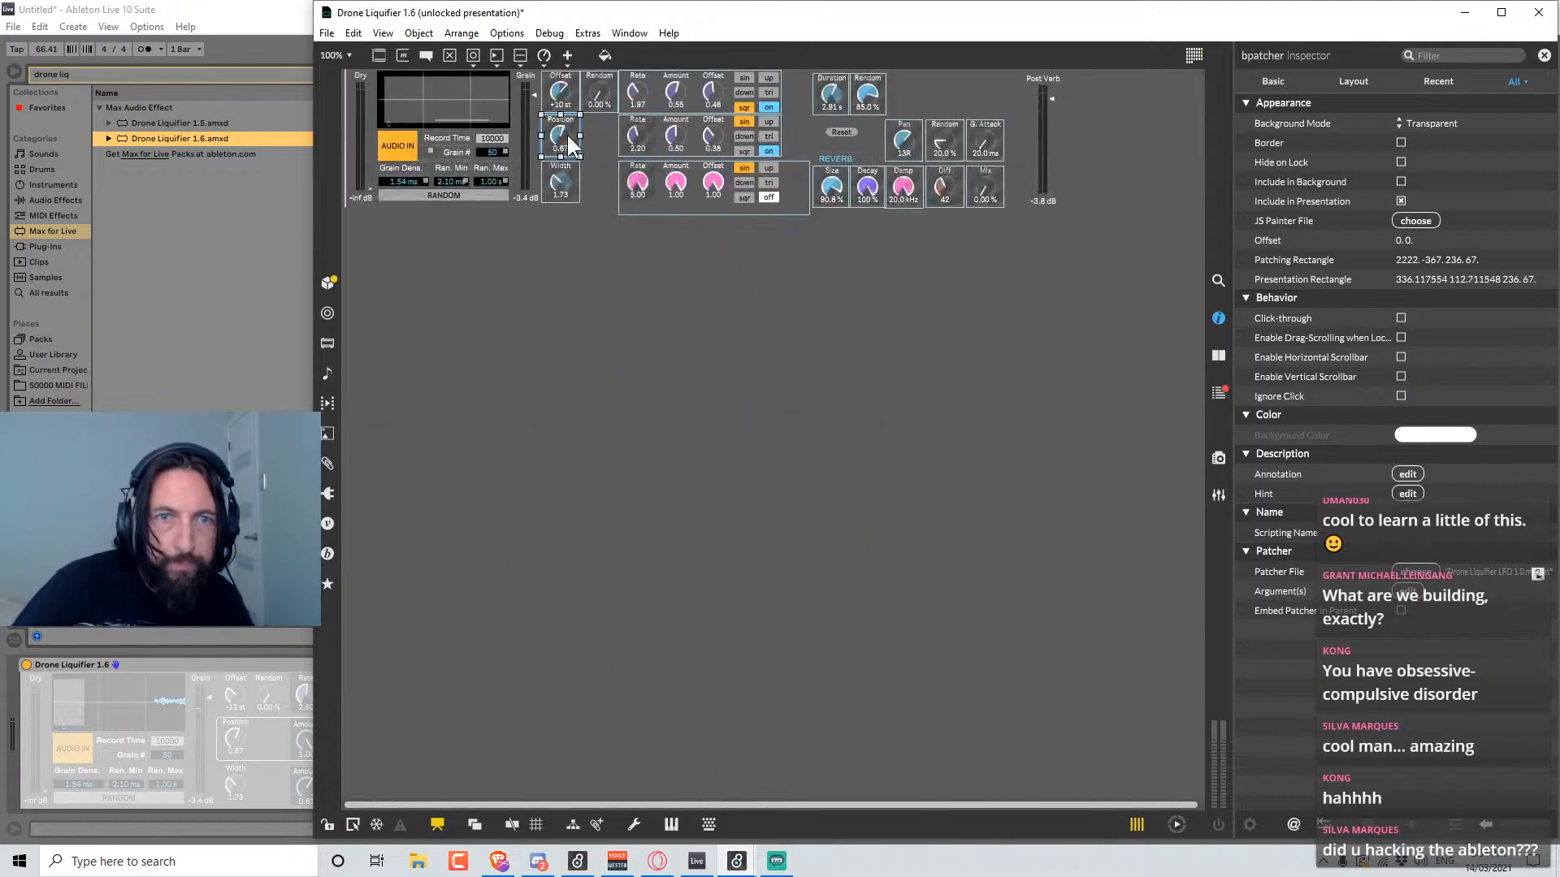
click(619, 284)
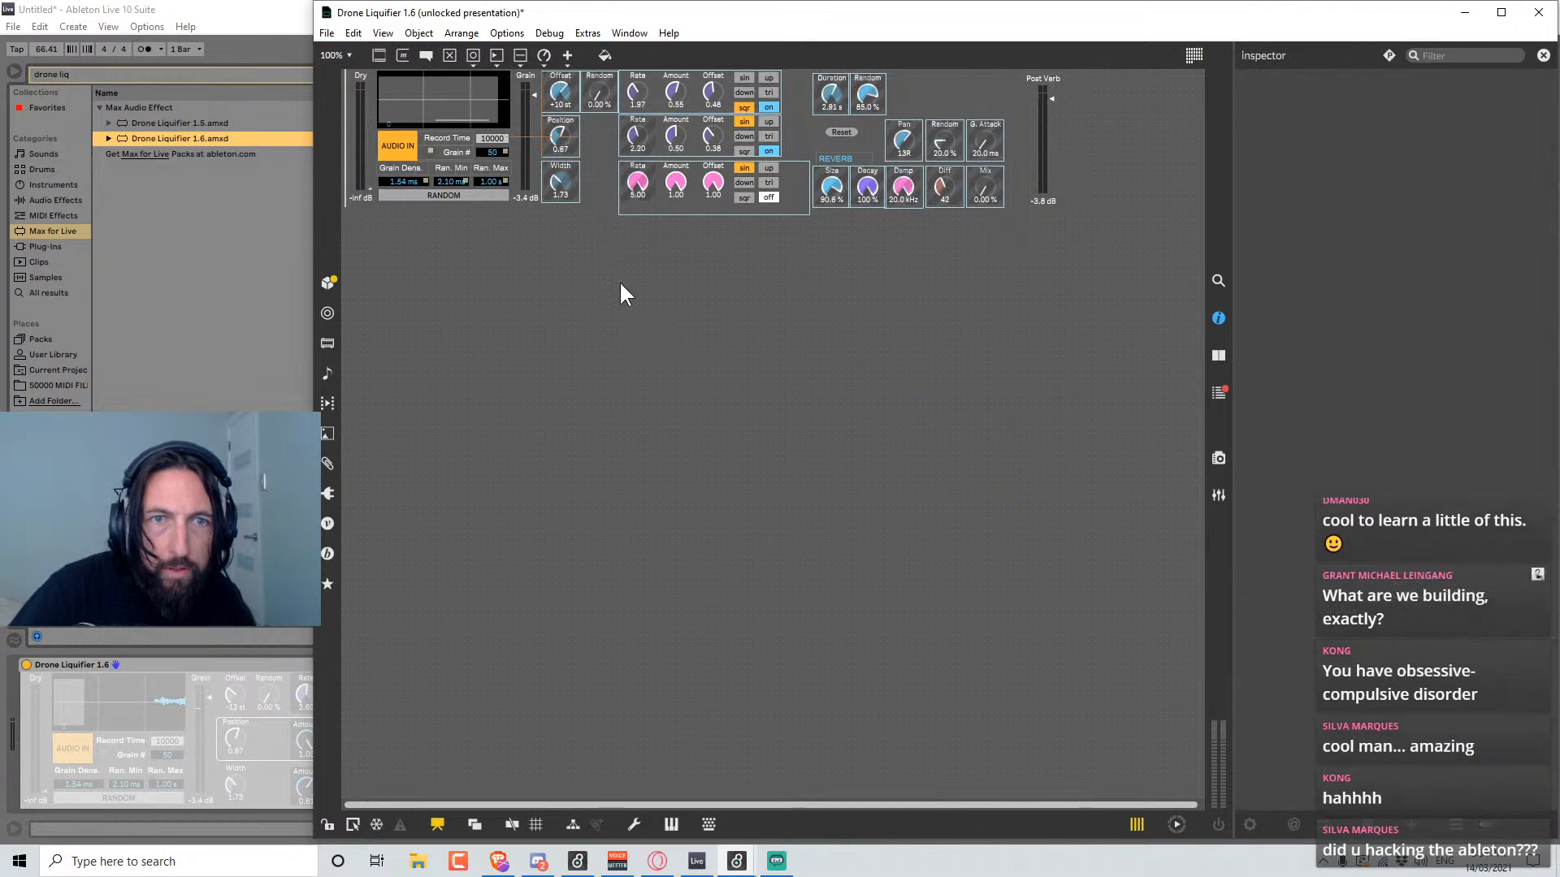
click(573, 189)
click(607, 285)
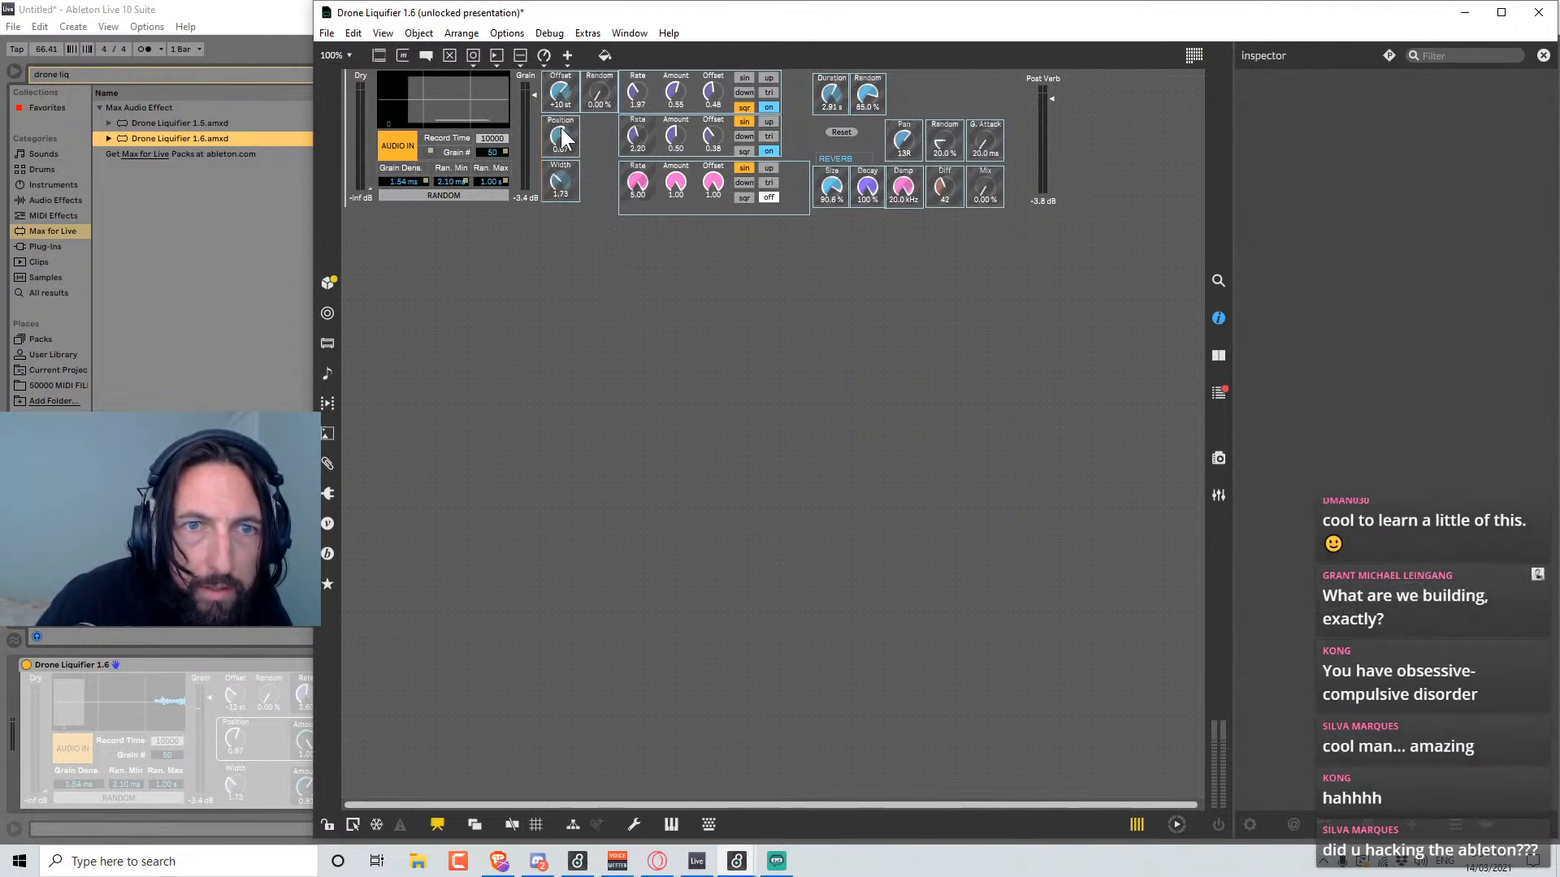
drag(656, 123, 654, 121)
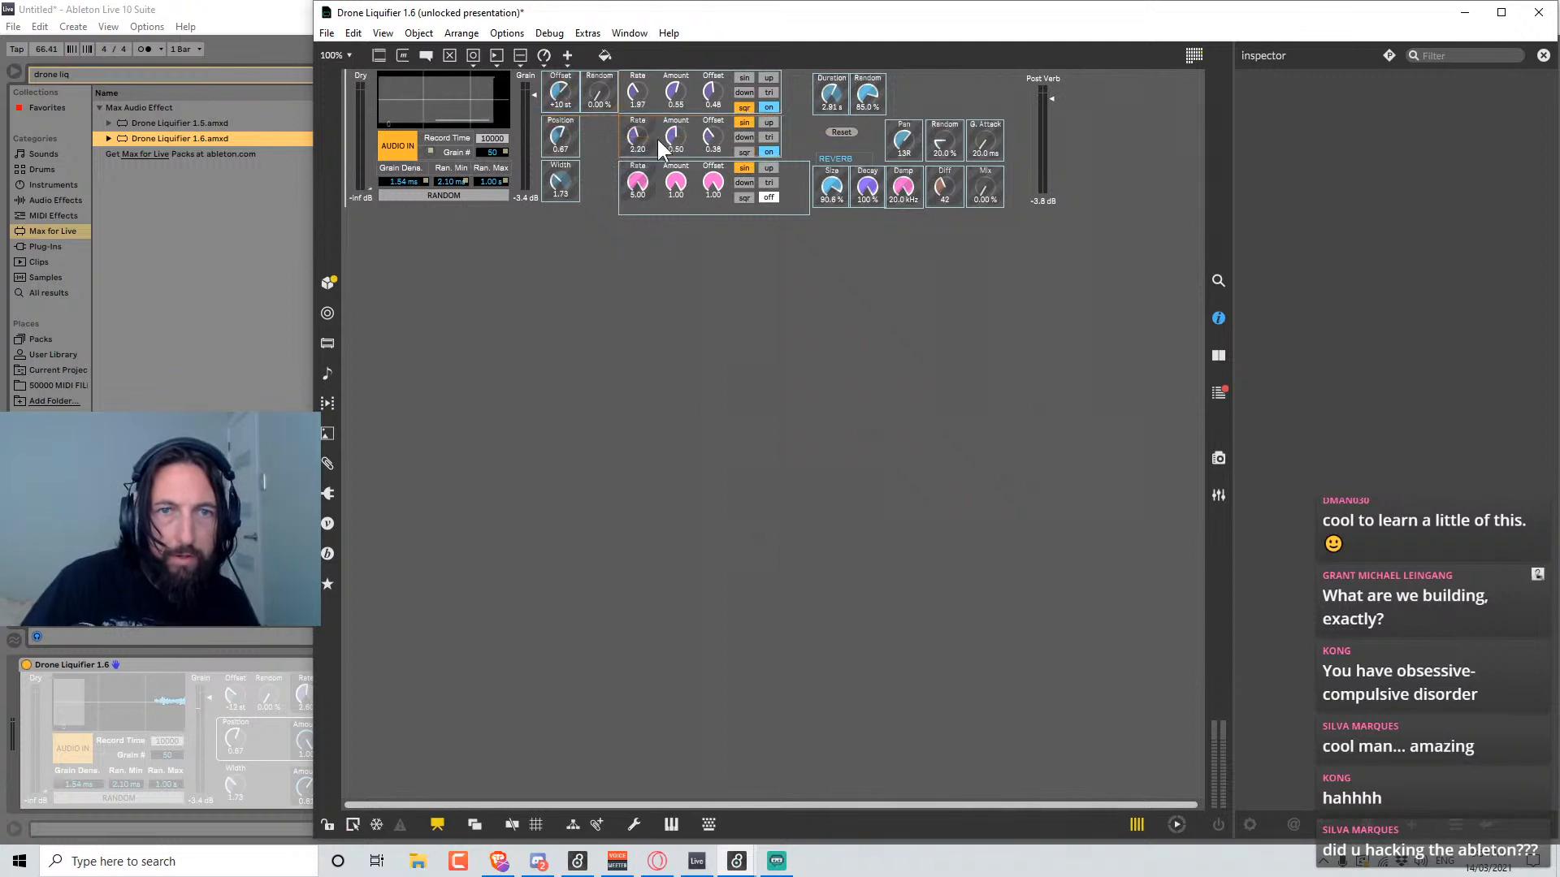
click(655, 166)
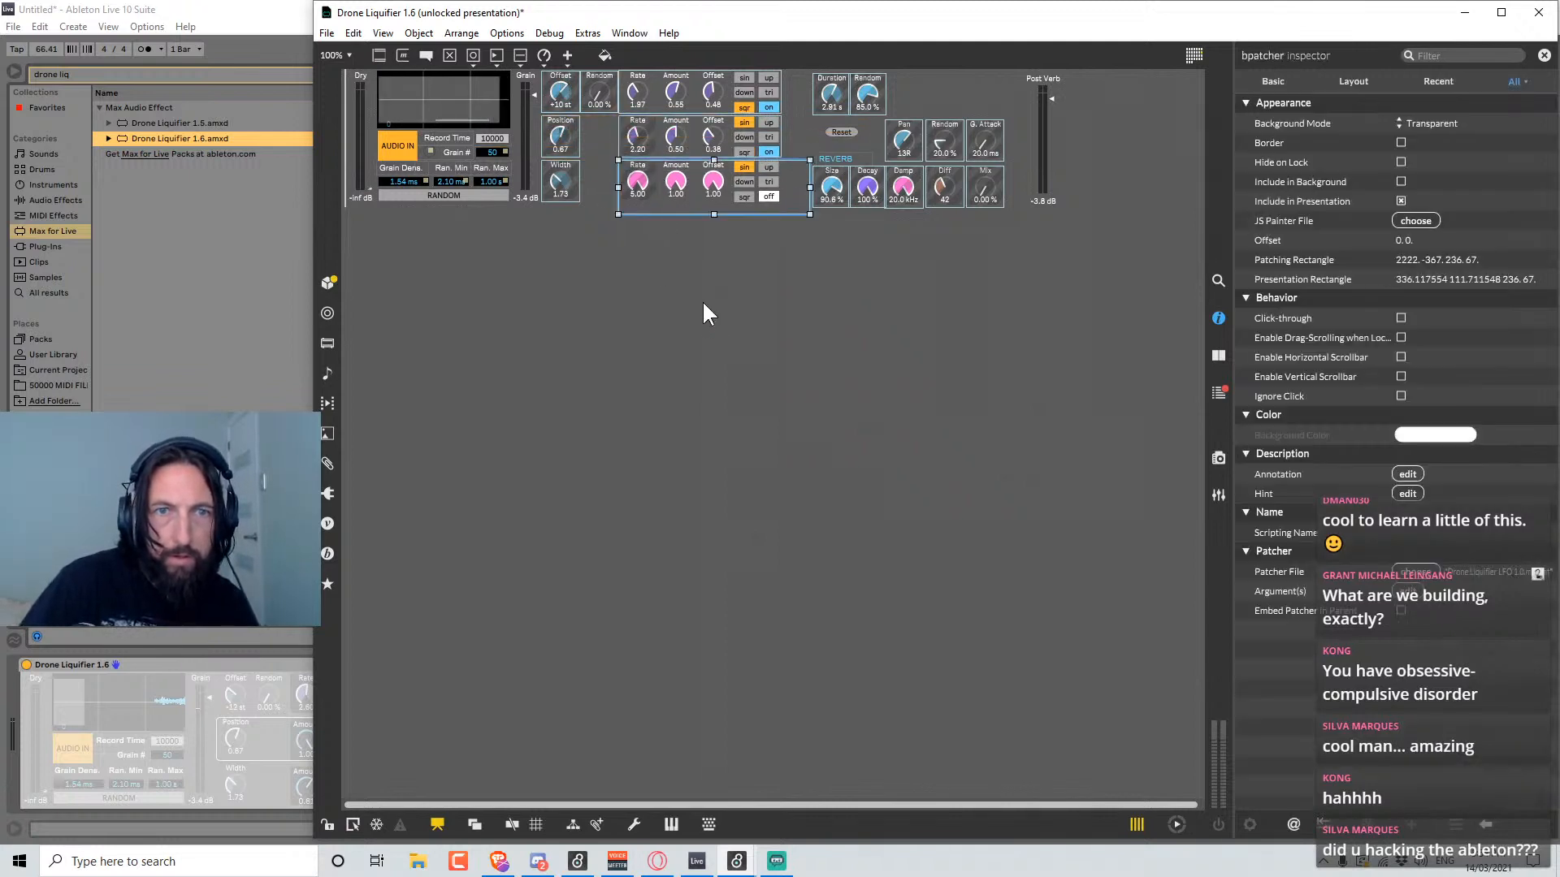
drag(809, 187, 692, 201)
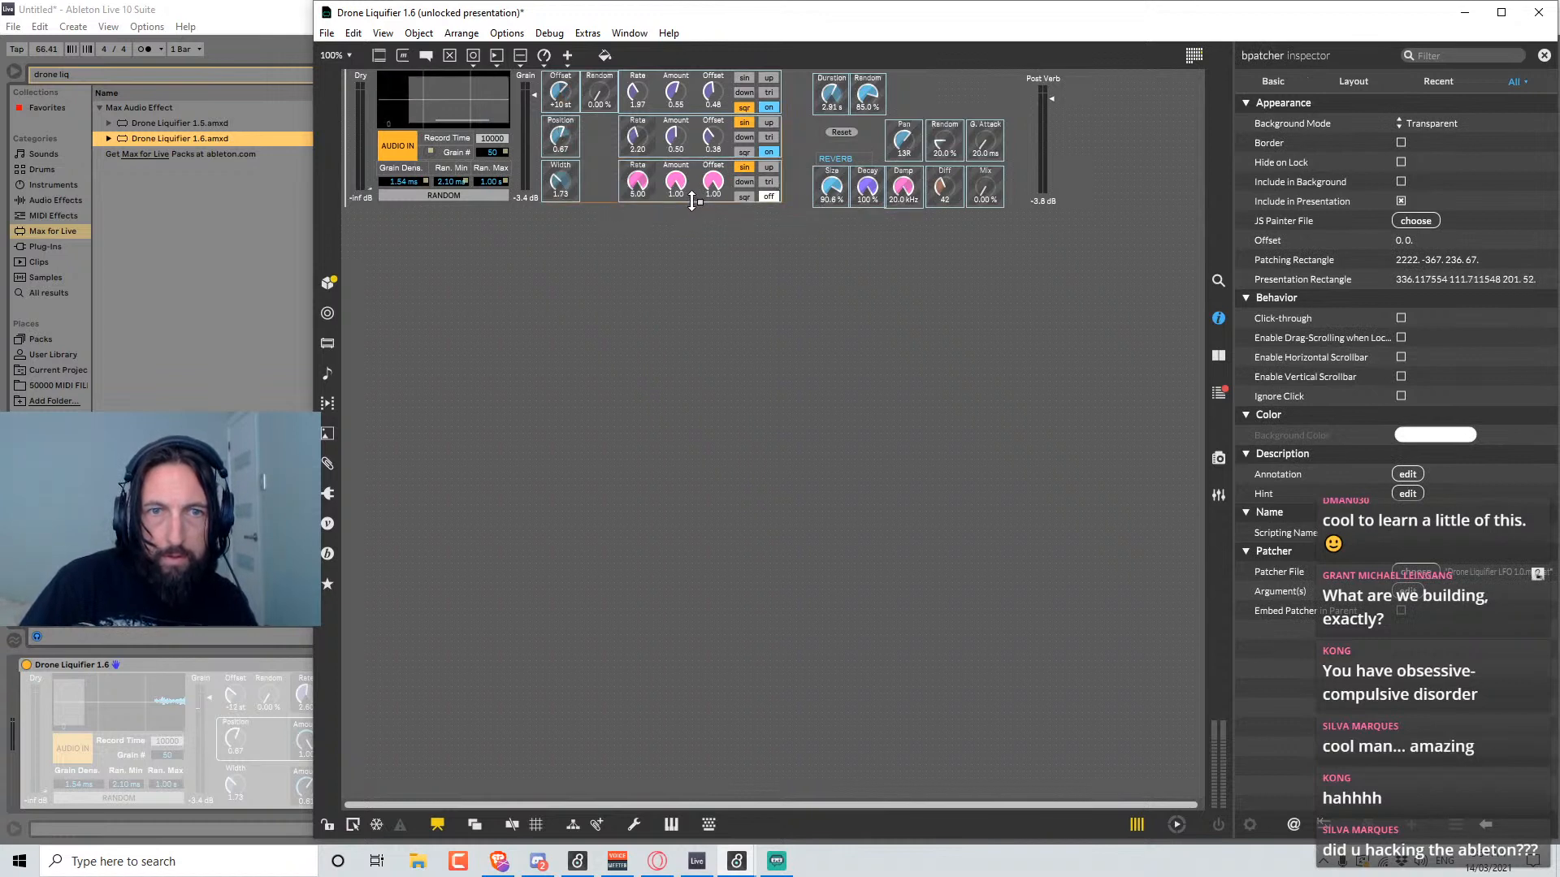
Move the Duration dial flush against the pitch LFO and set its Random dial directly beside it.
drag(833, 92, 805, 93)
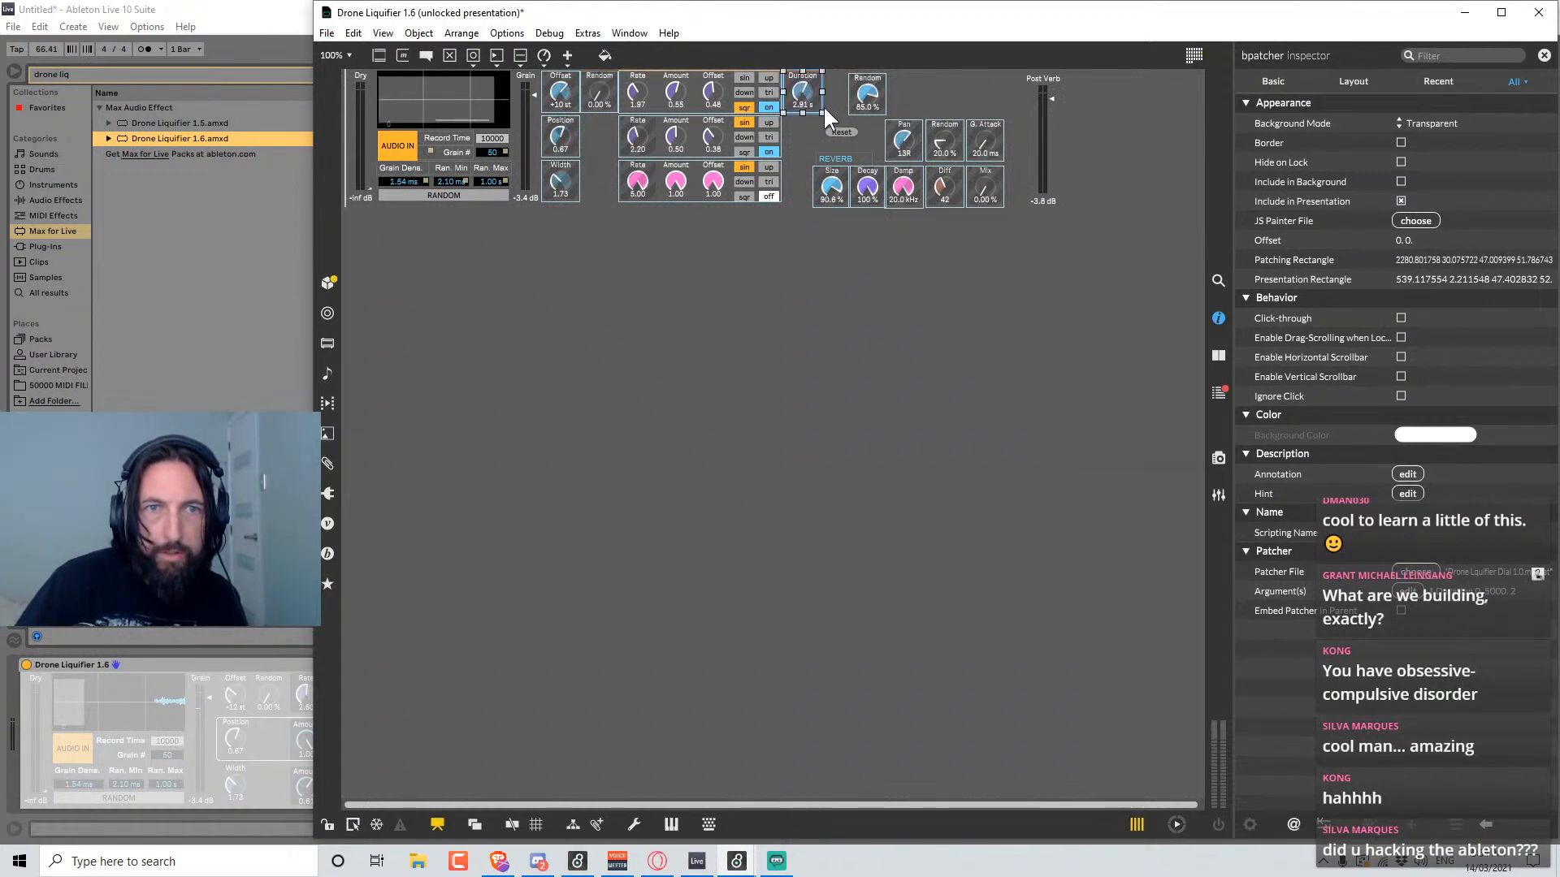
key(Left)
key(Left)
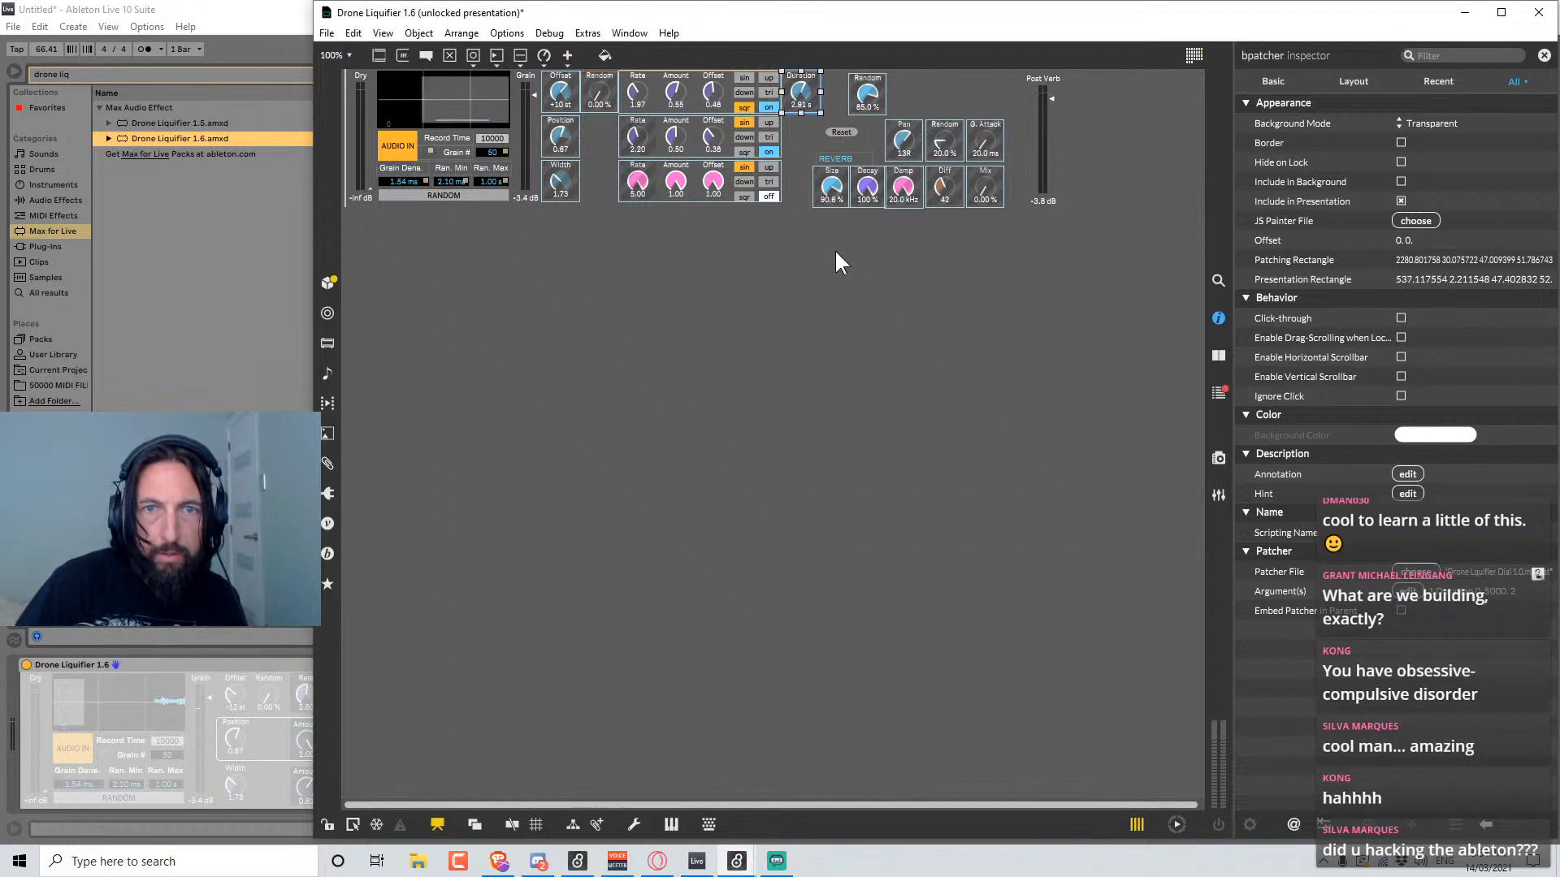
click(790, 278)
click(806, 84)
drag(862, 86, 835, 82)
click(874, 274)
click(845, 100)
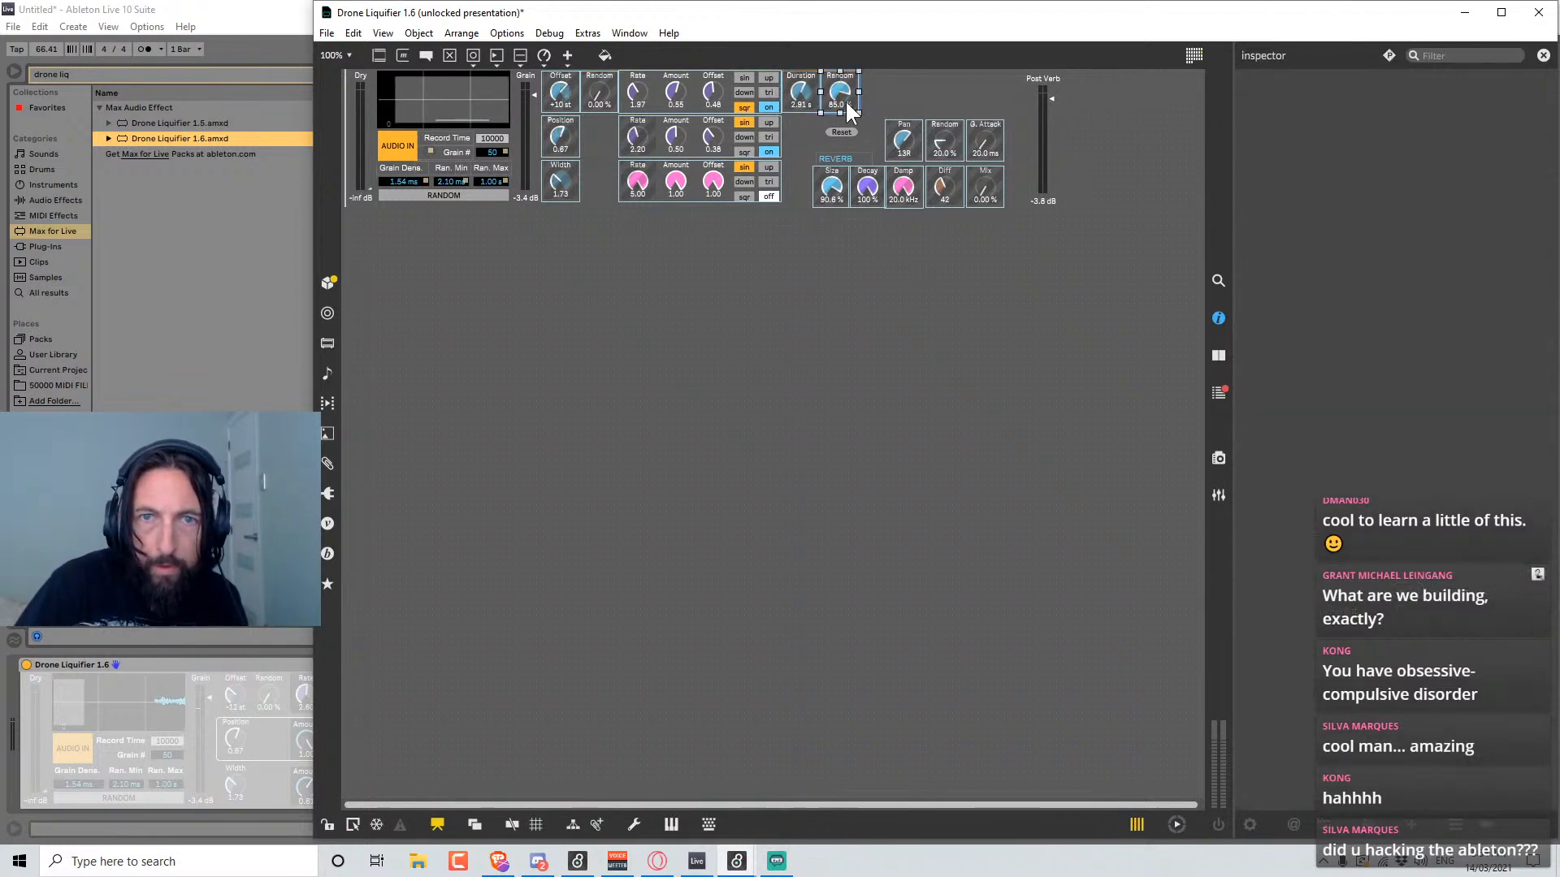
click(919, 272)
Add the duration LFO bpatcher to the presentation from the patching view and return to presentation mode.
key(ctrl+alt+e)
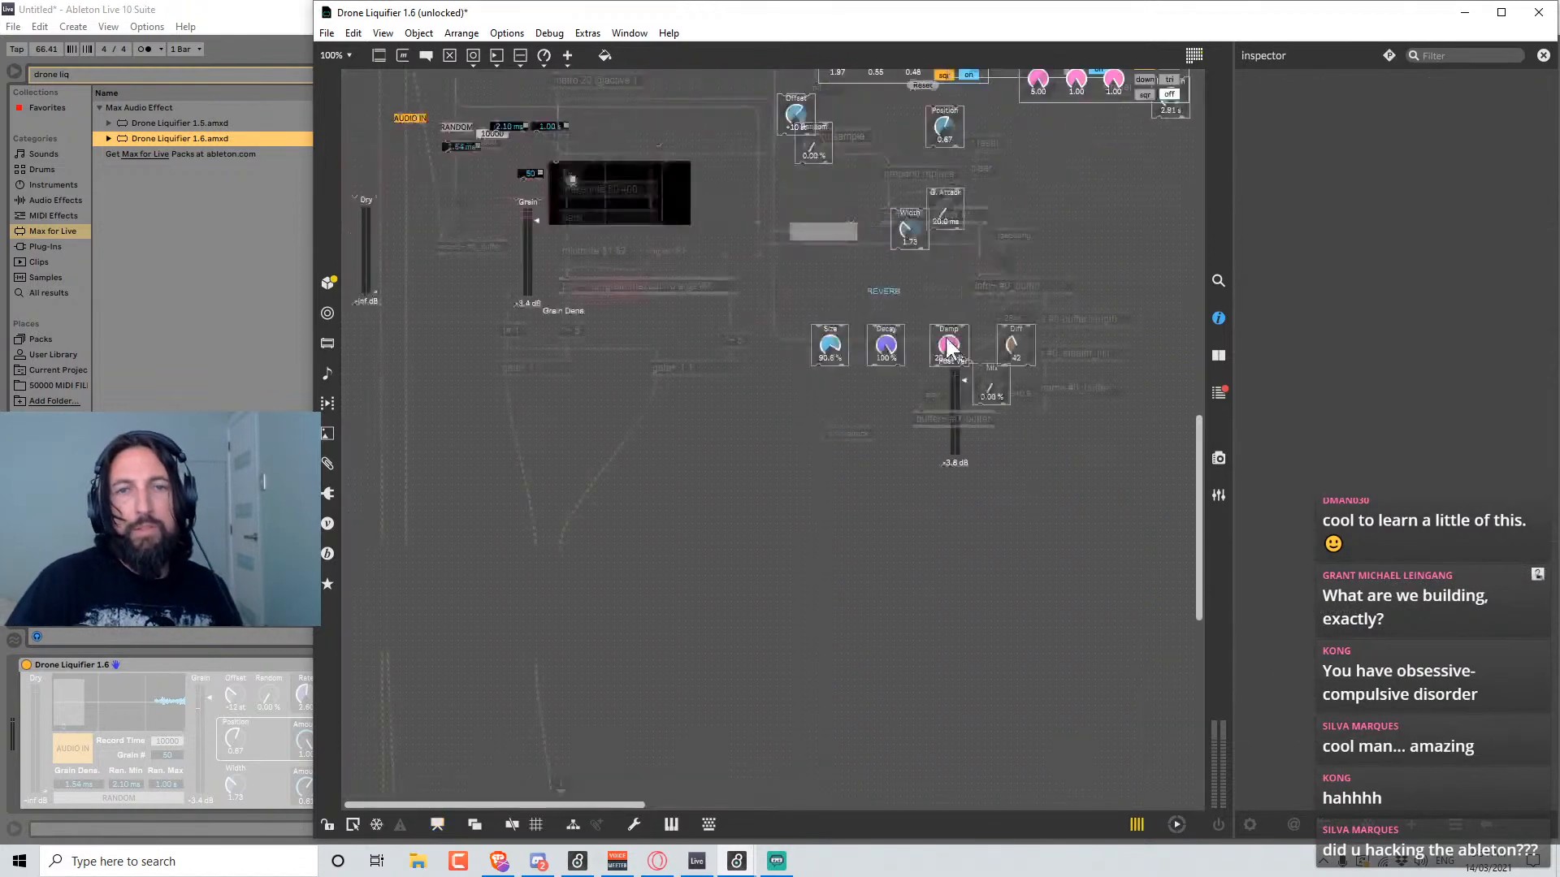
scroll(1012, 346, right, 15)
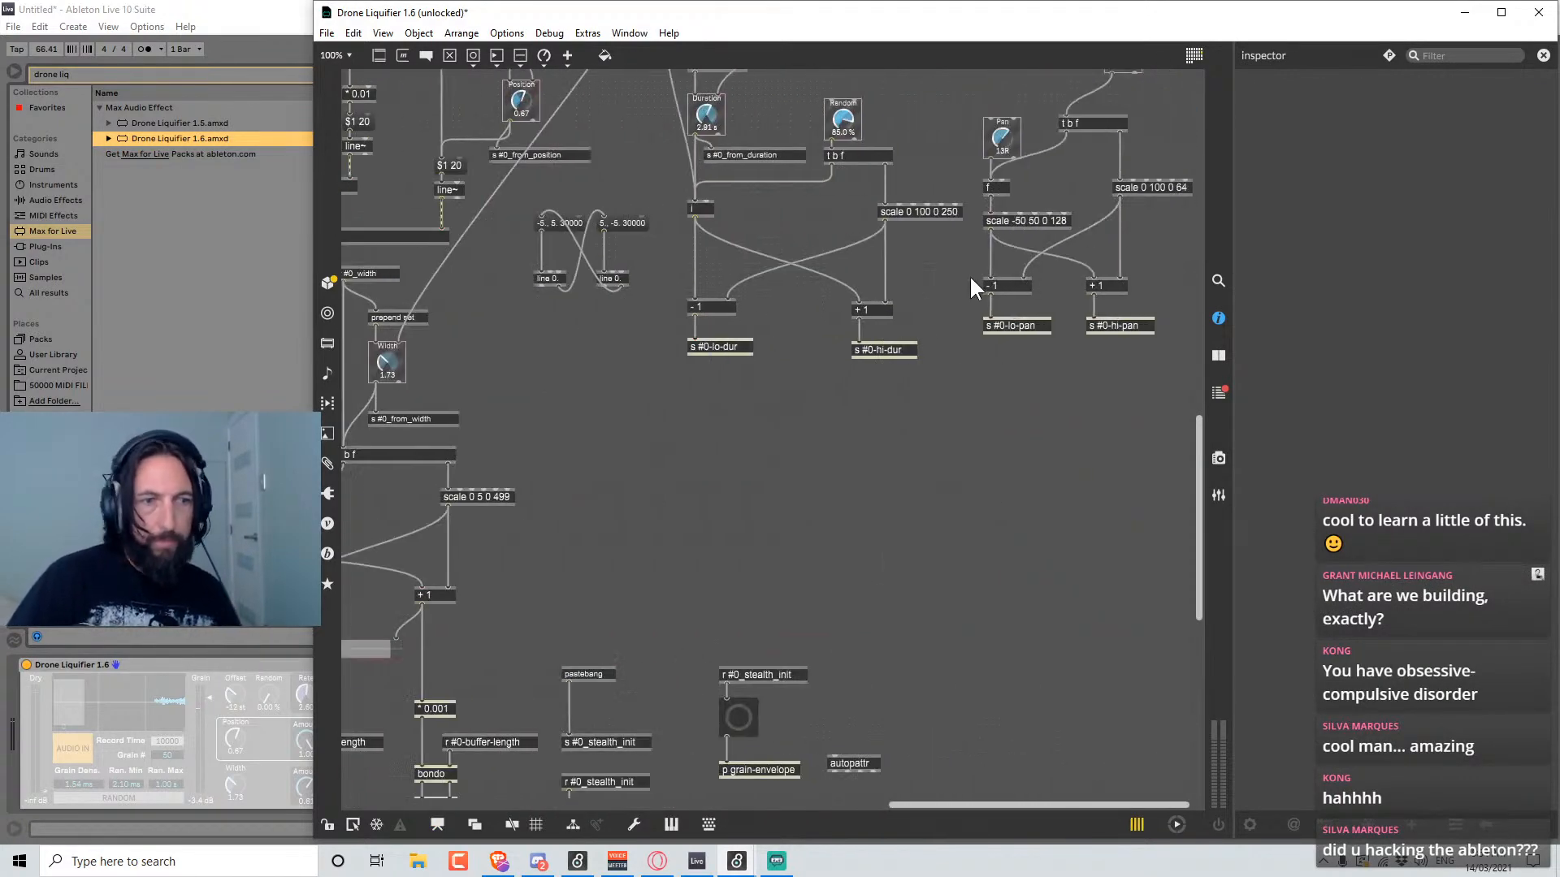
scroll(1021, 374, up, 10)
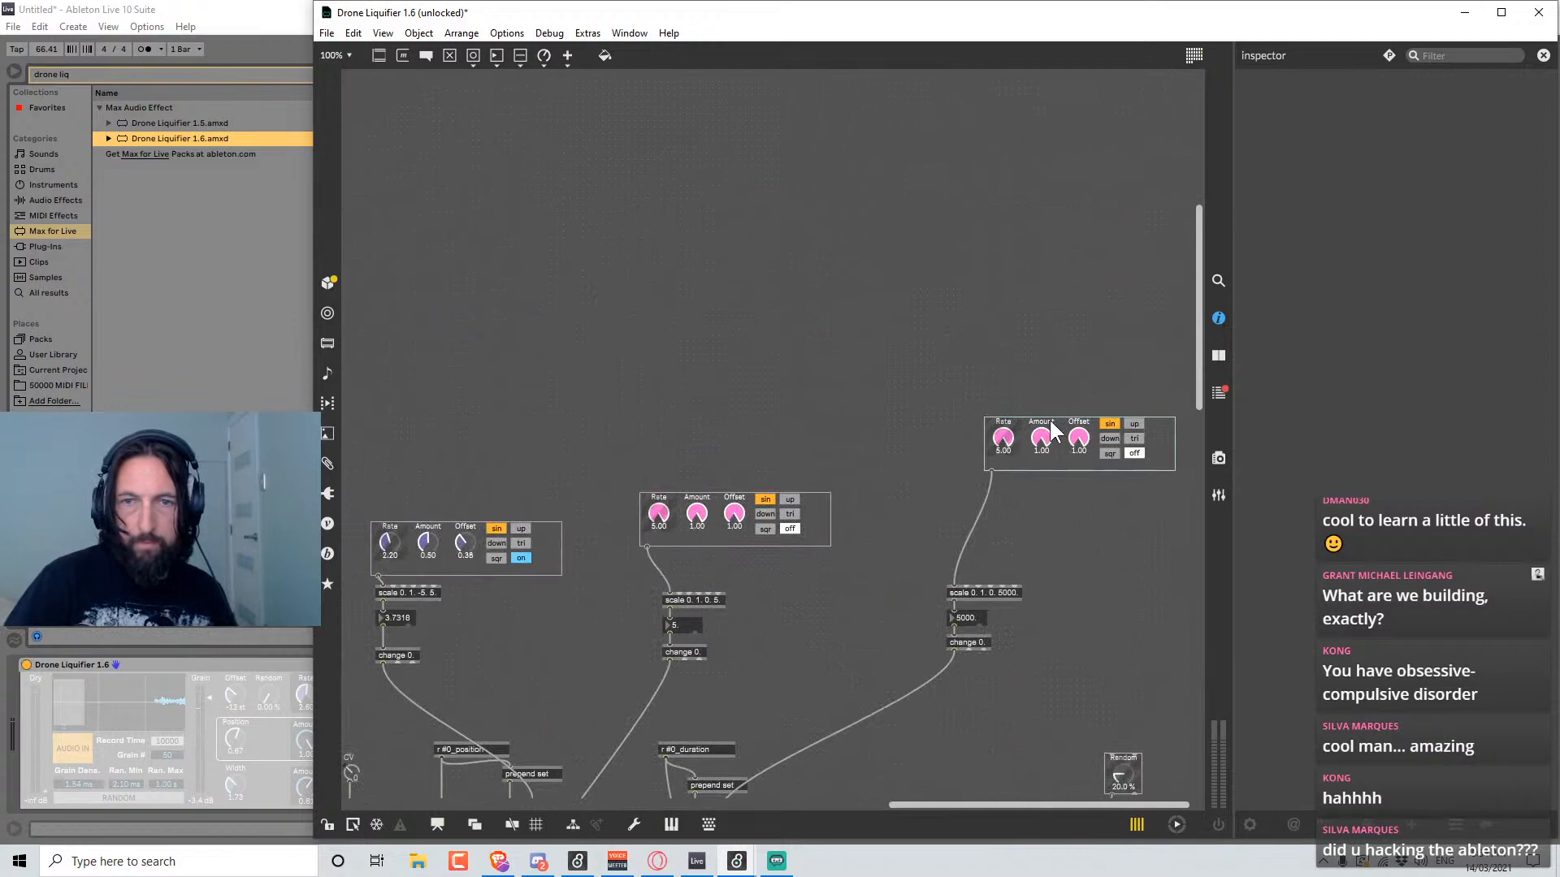
right_click(1053, 431)
click(1142, 650)
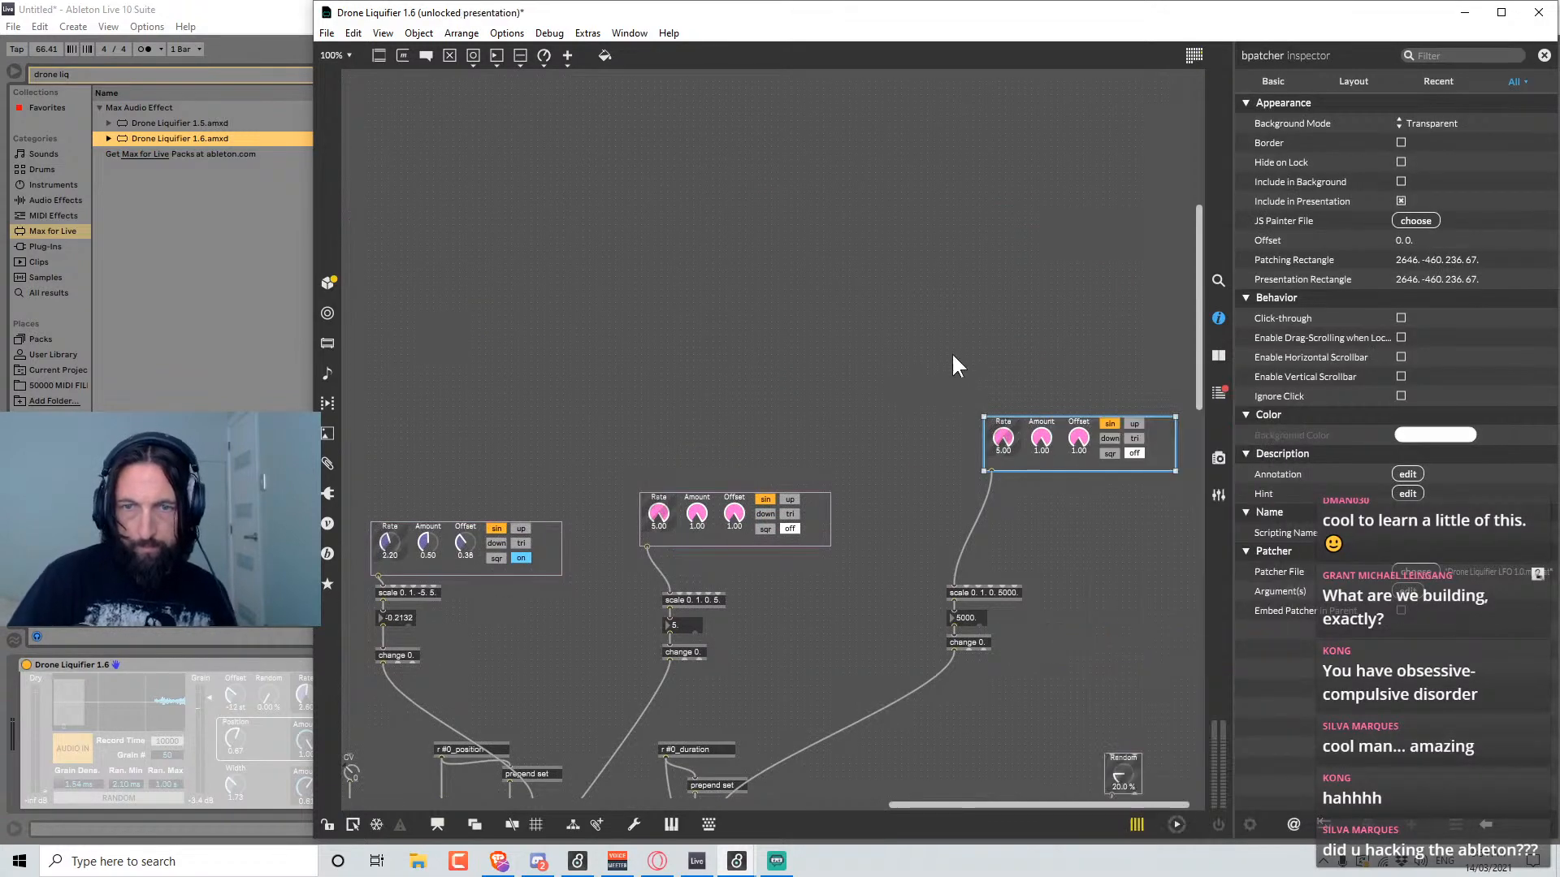
key(ctrl+alt+e)
Place the duration LFO bpatcher beside the duration Random dial in the upper row and nudge the Duration dial and LFO leftward to close the gaps.
drag(1060, 102, 915, 477)
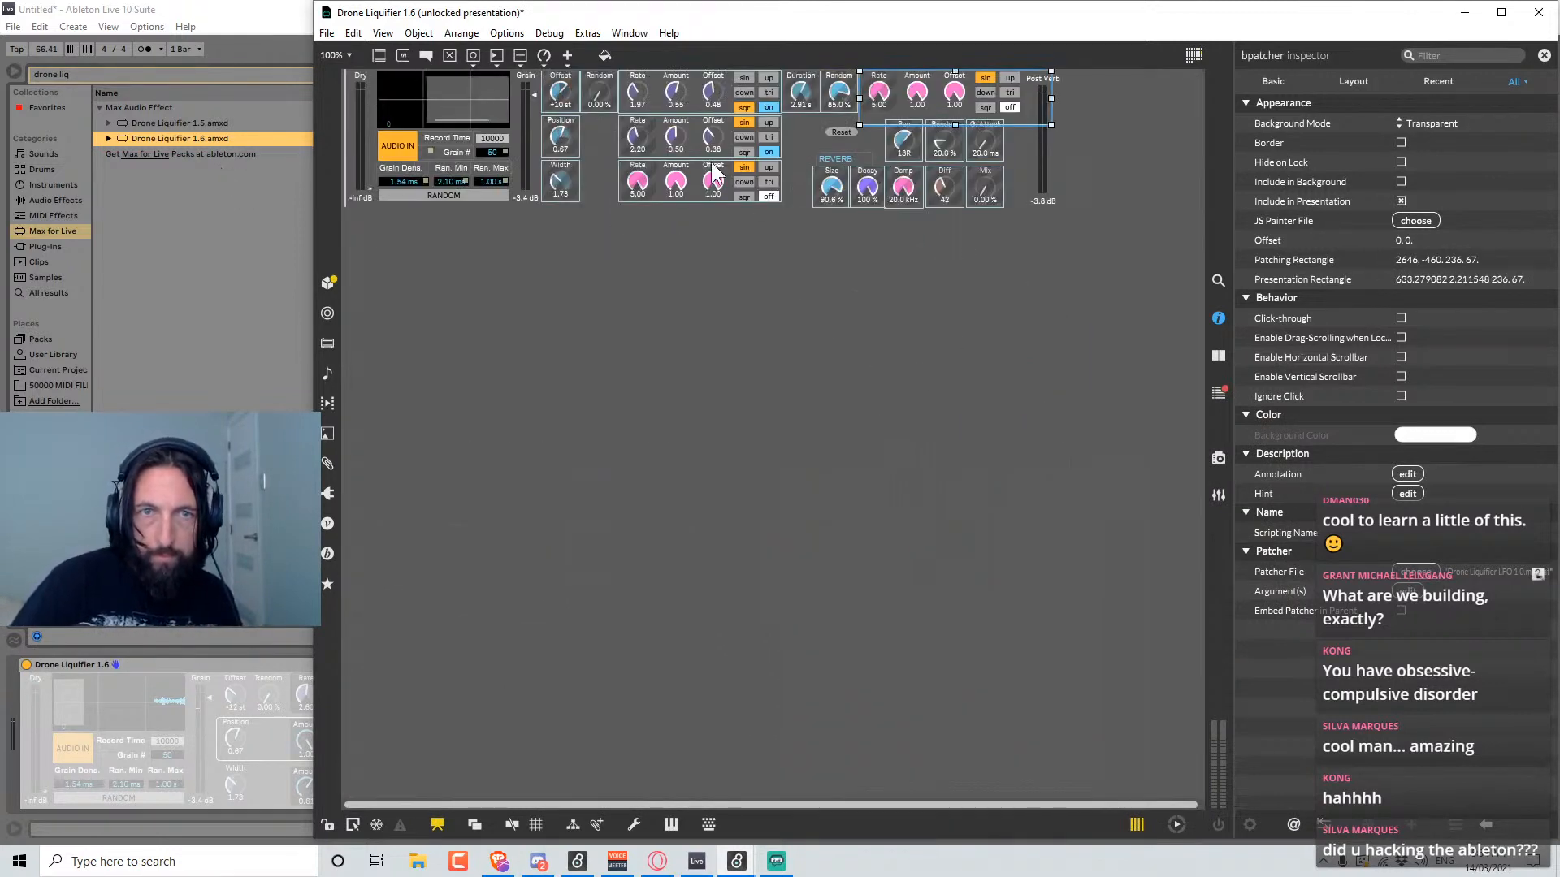
click(663, 90)
click(700, 280)
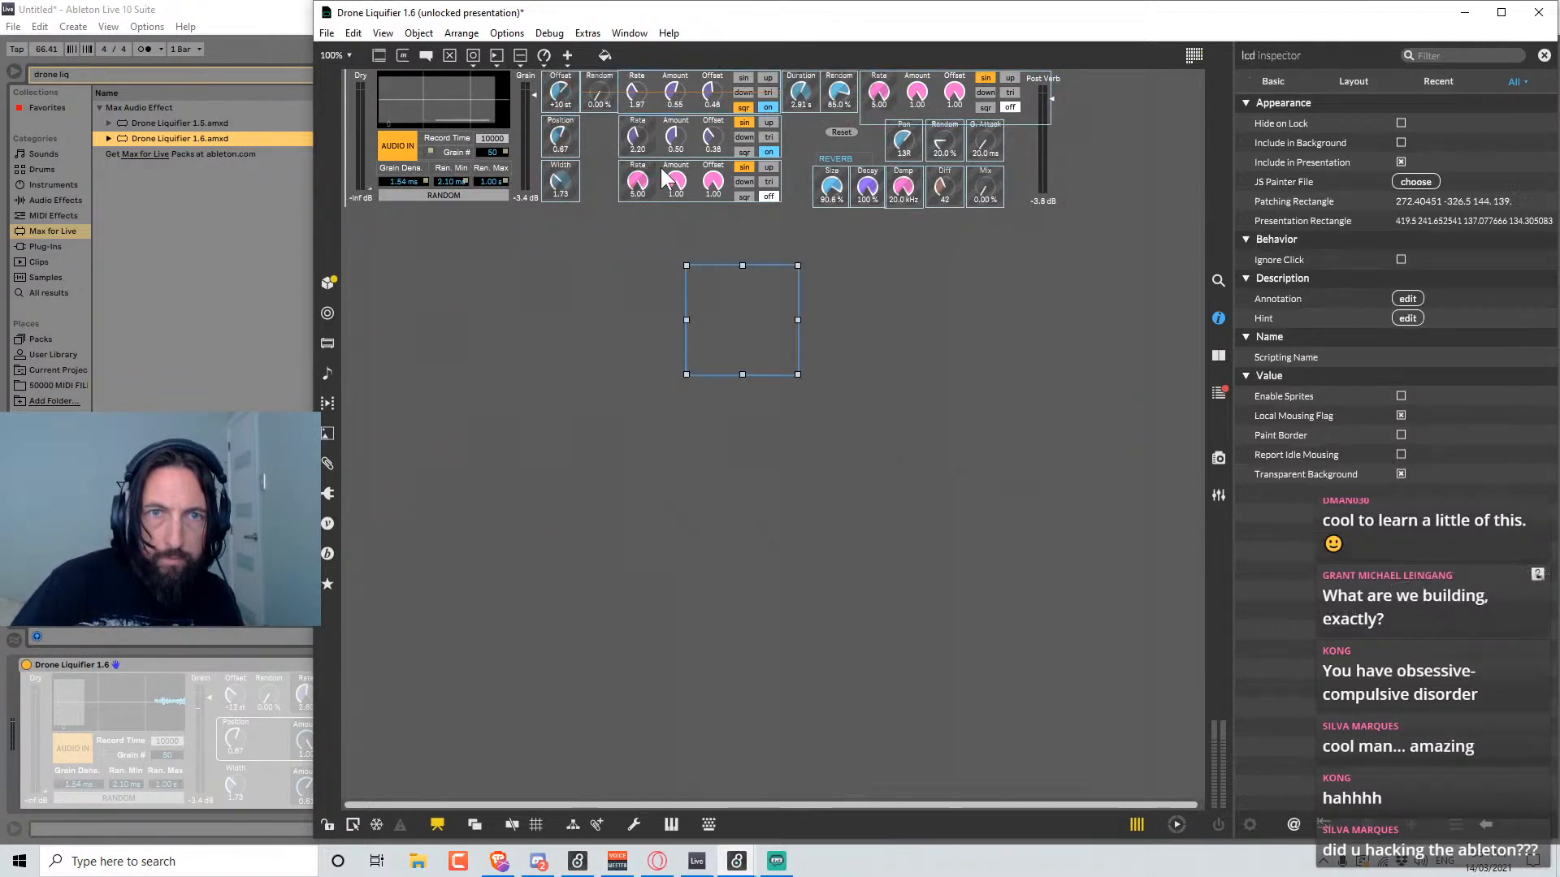
click(787, 91)
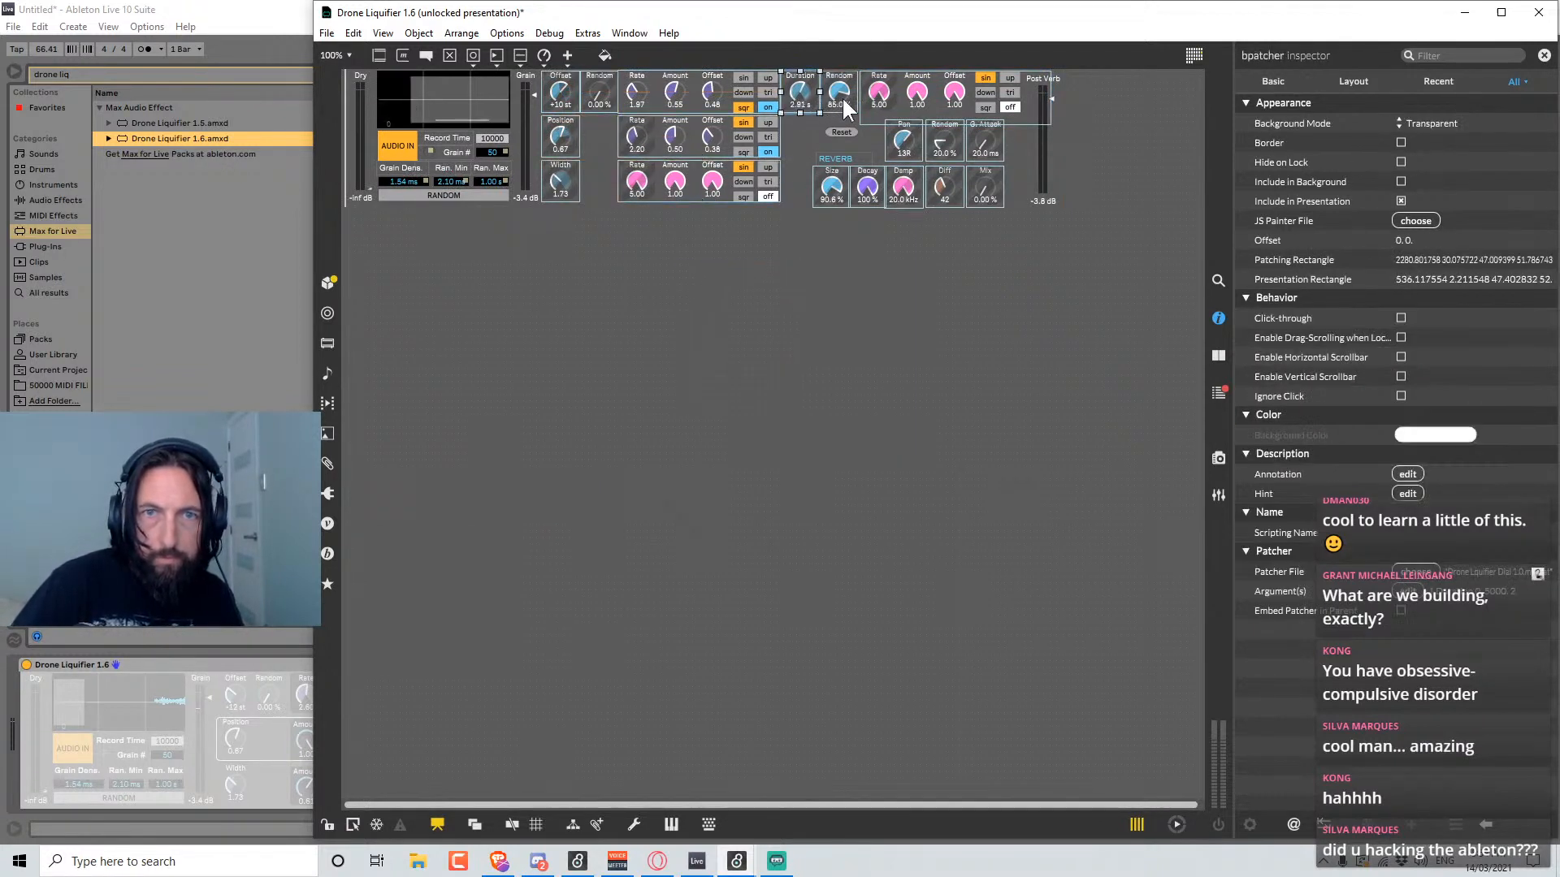
key(Left)
click(898, 114)
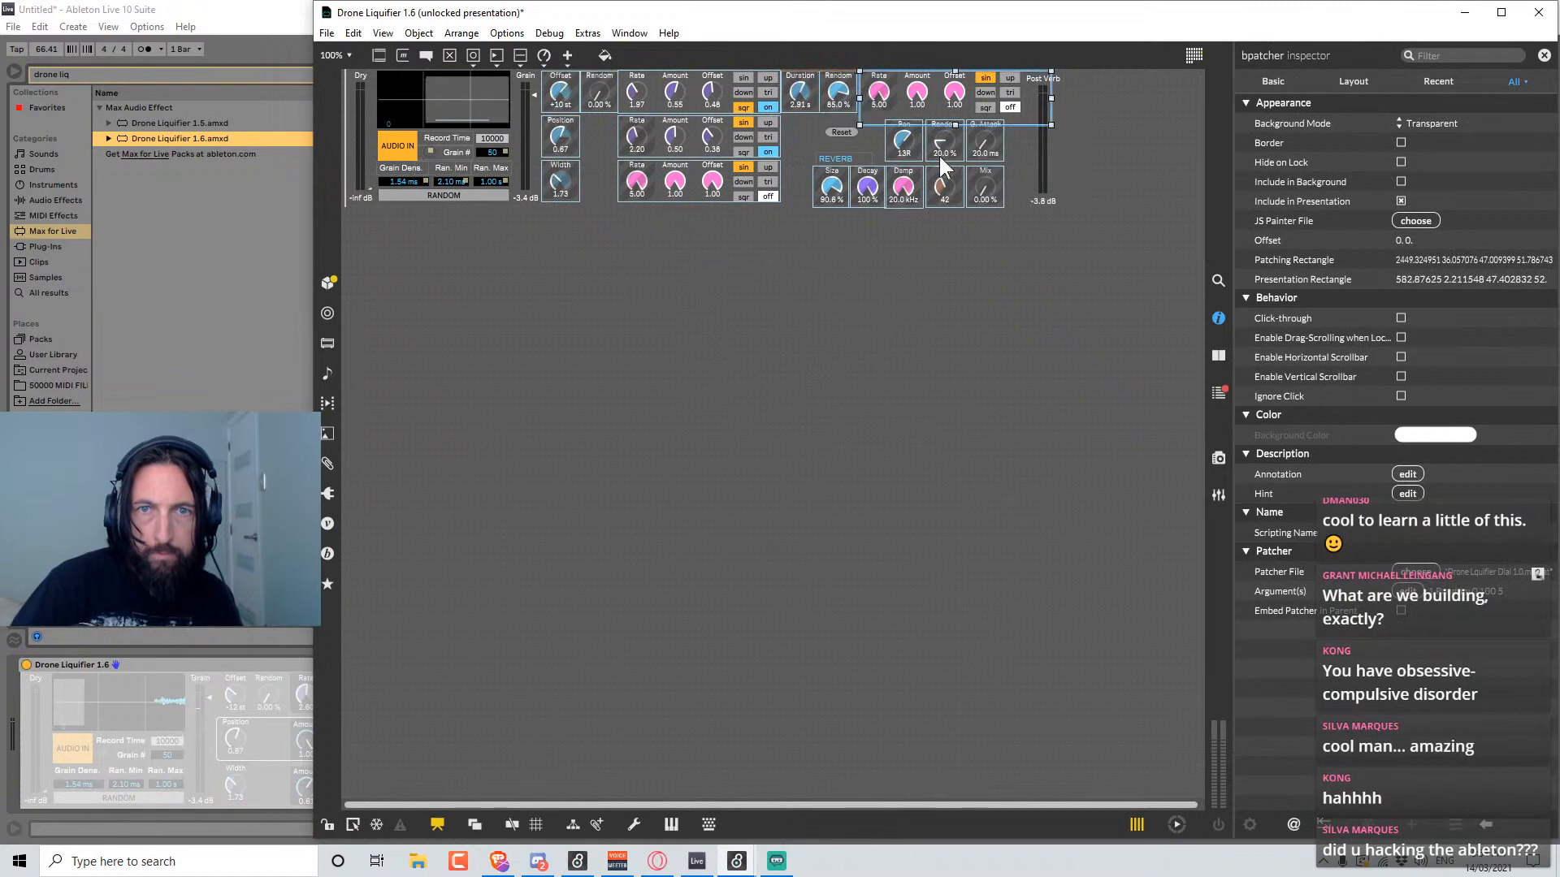
key(Left)
key(Left)
key(Left)
click(1018, 333)
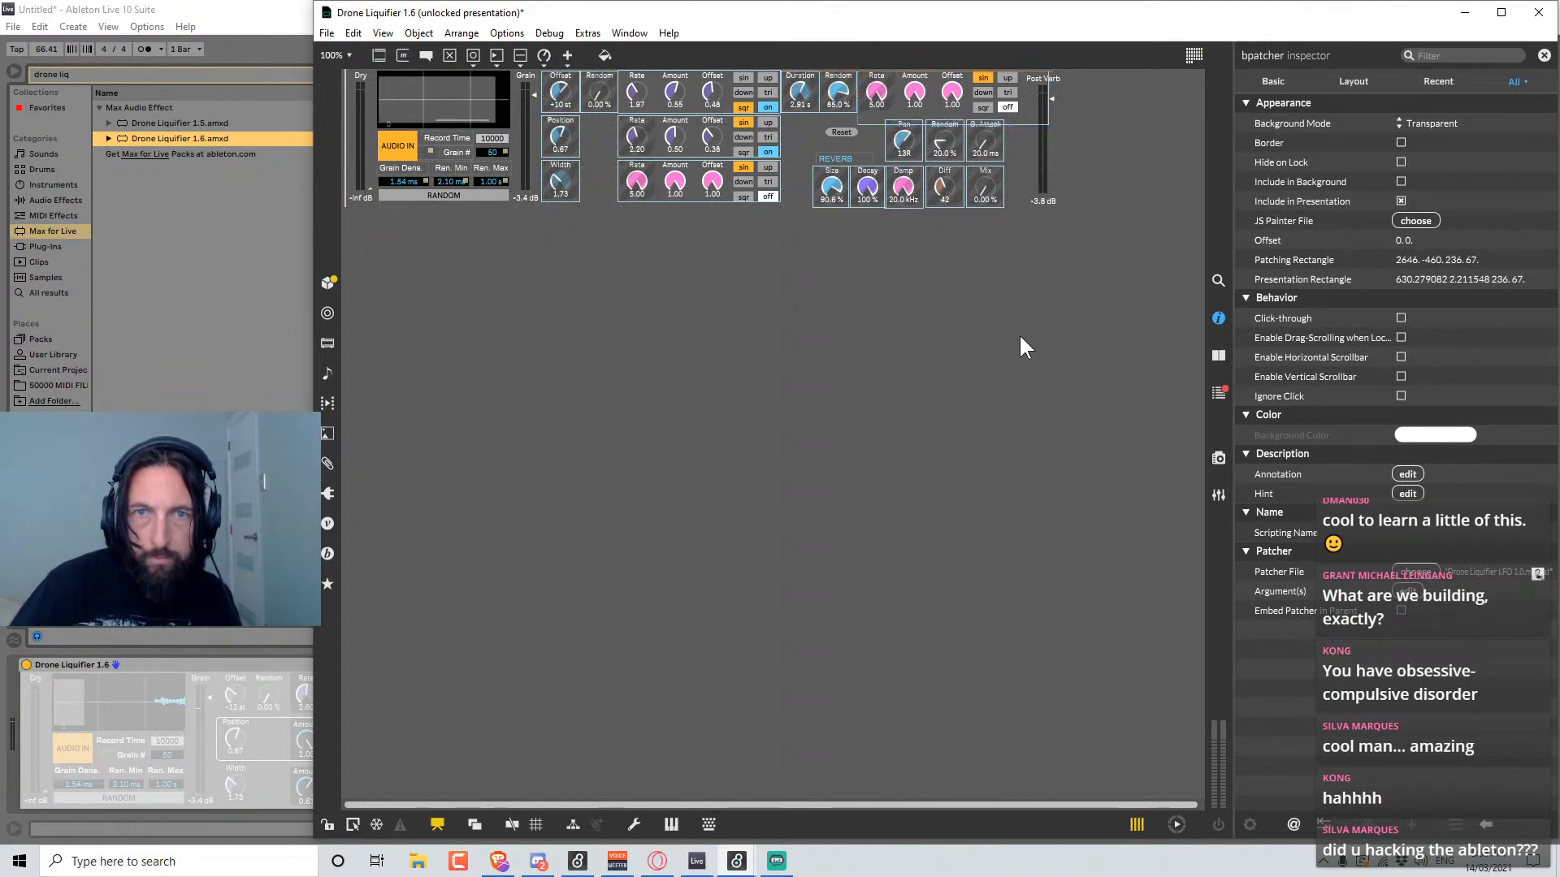
click(929, 99)
key(Up)
click(1004, 231)
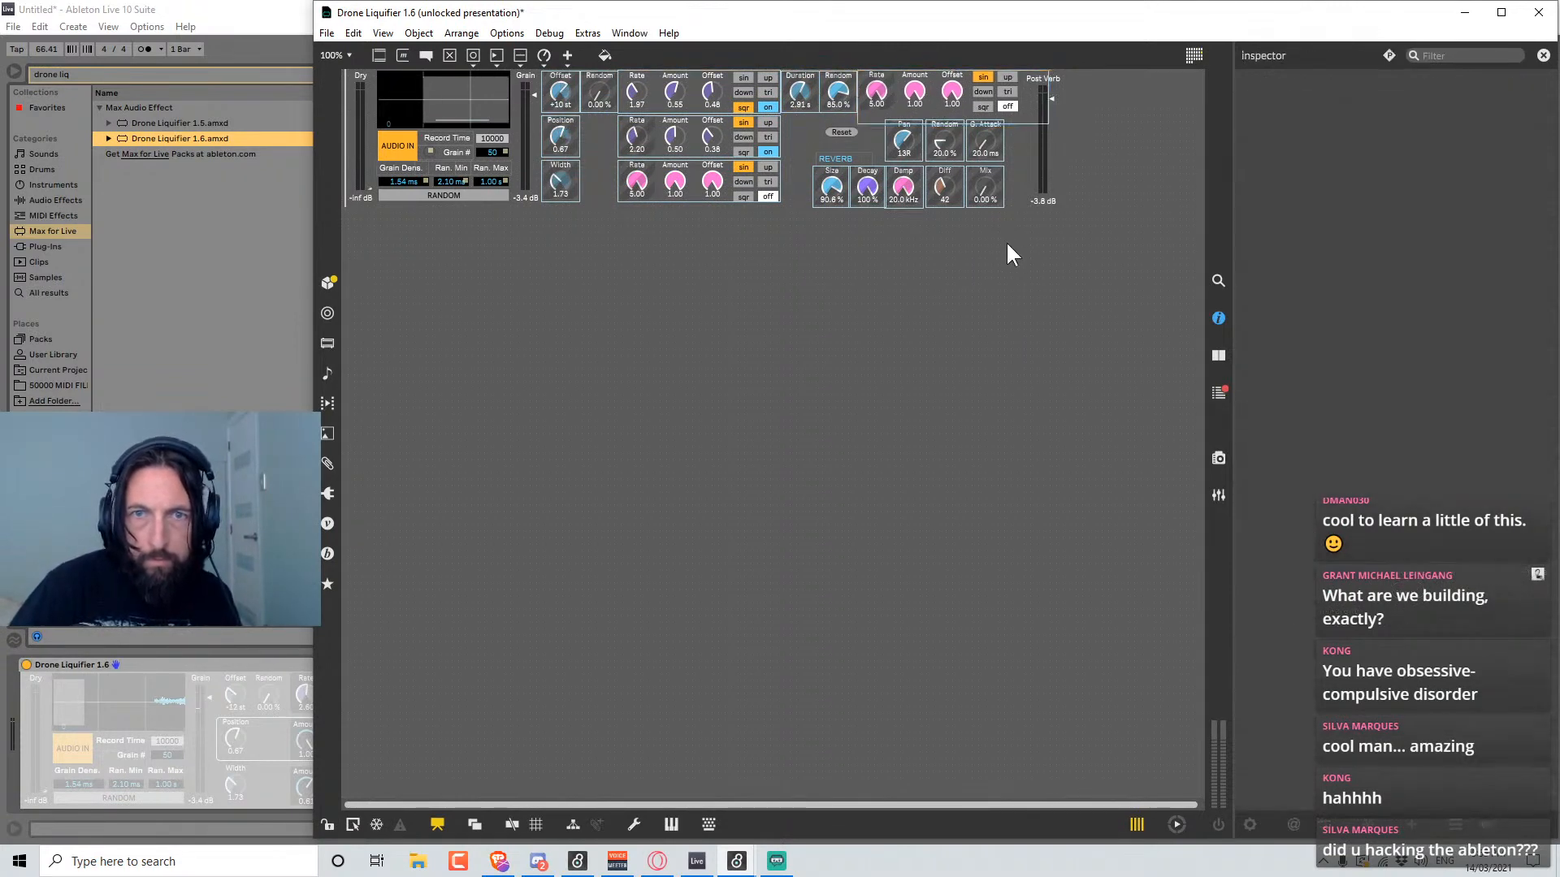
Nudge the duration LFO one more pixel toward the Random dial and reduce it to 201 wide by 52 high.
click(915, 96)
click(965, 333)
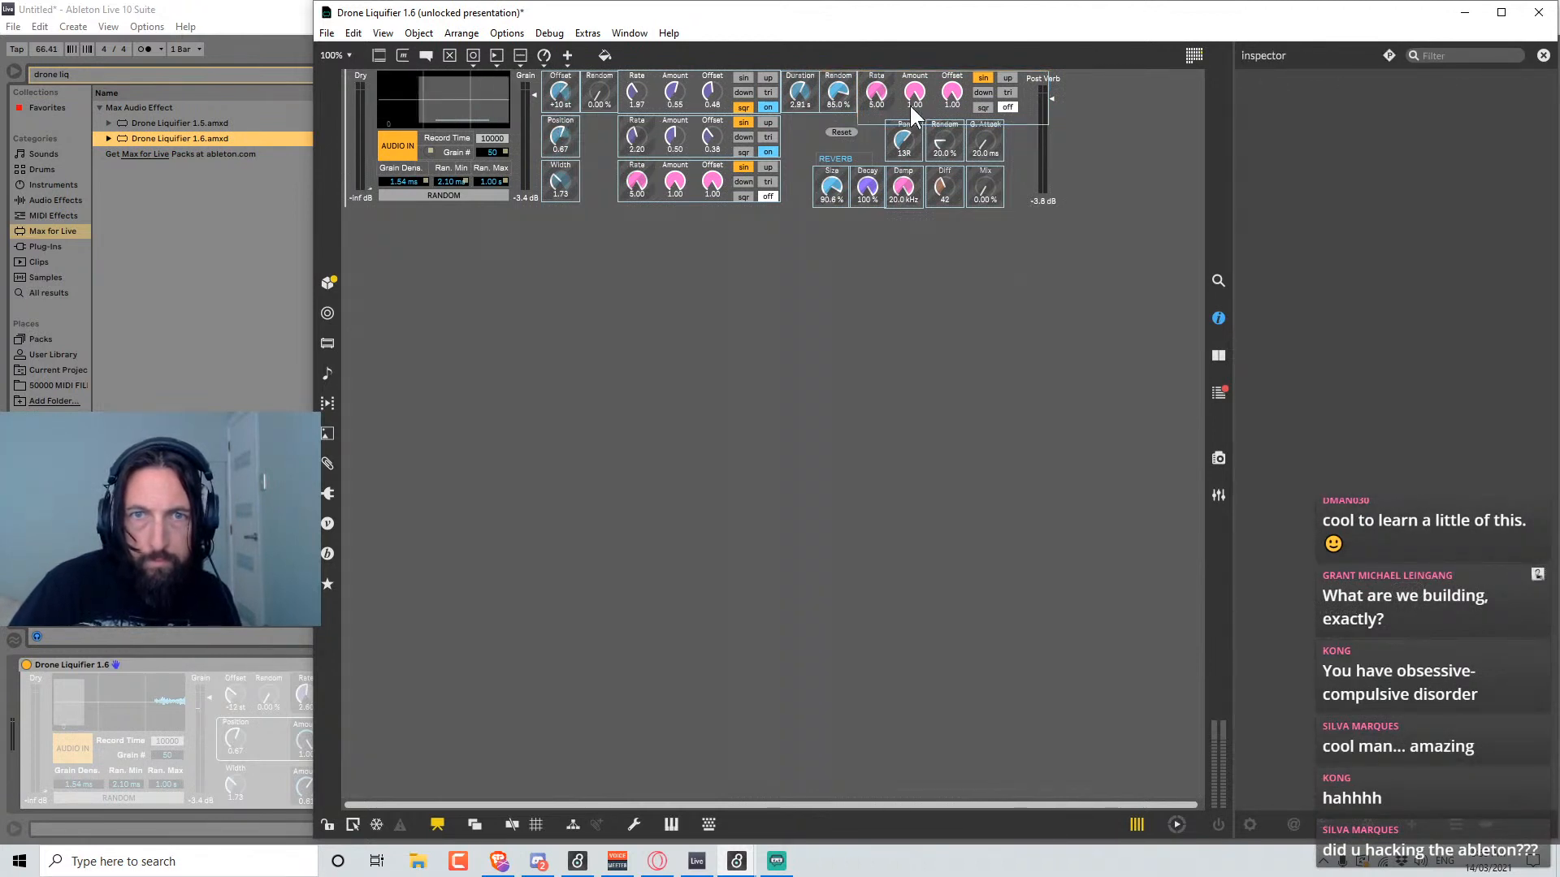
click(910, 106)
click(1043, 431)
click(920, 100)
key(Left)
click(917, 336)
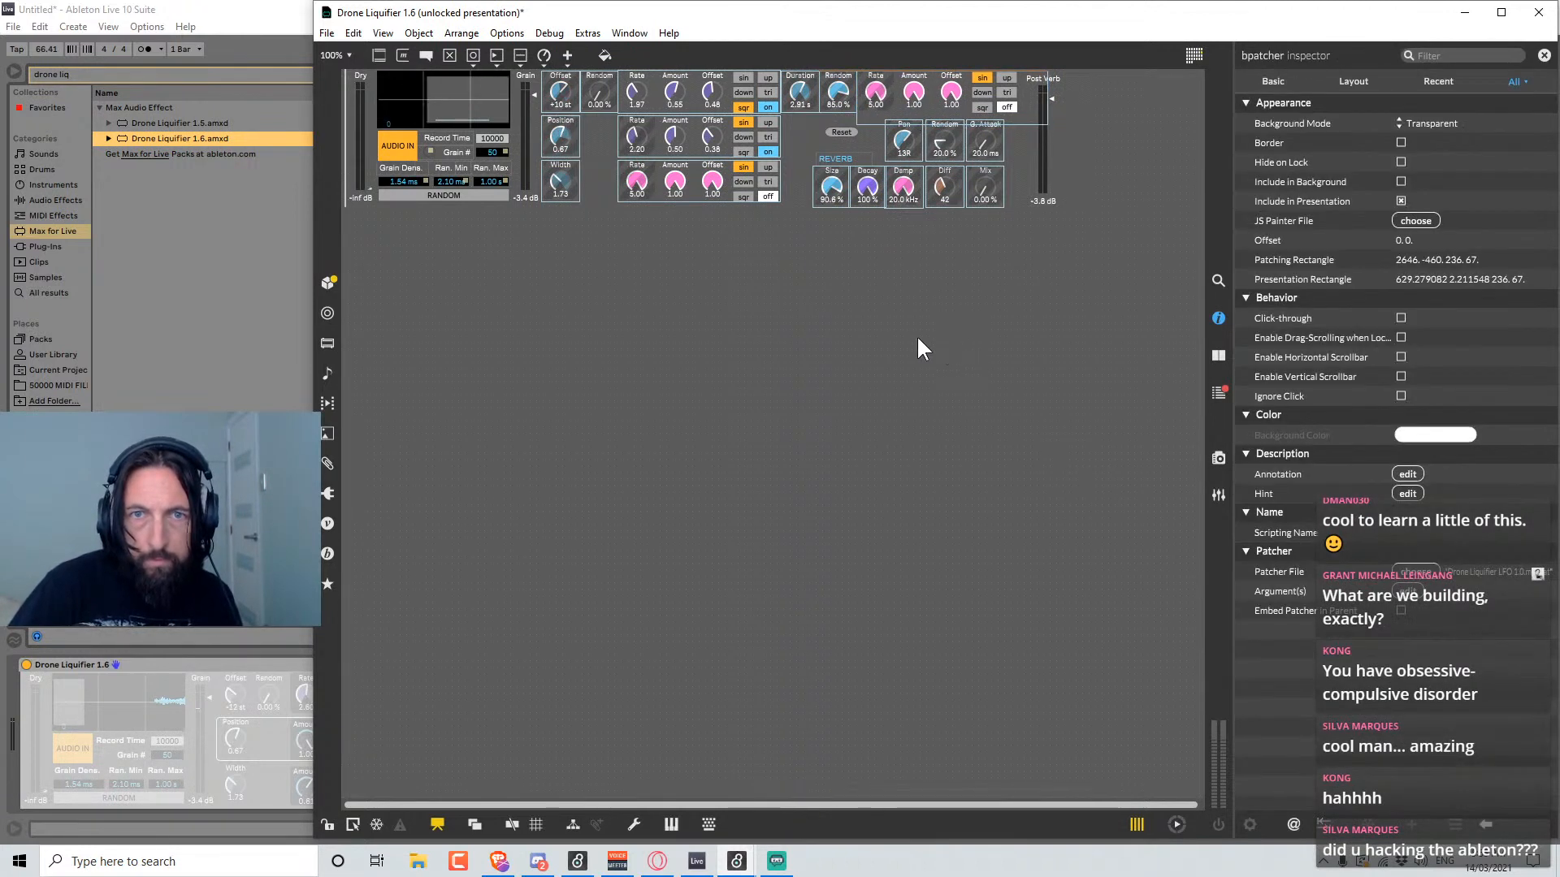
click(965, 120)
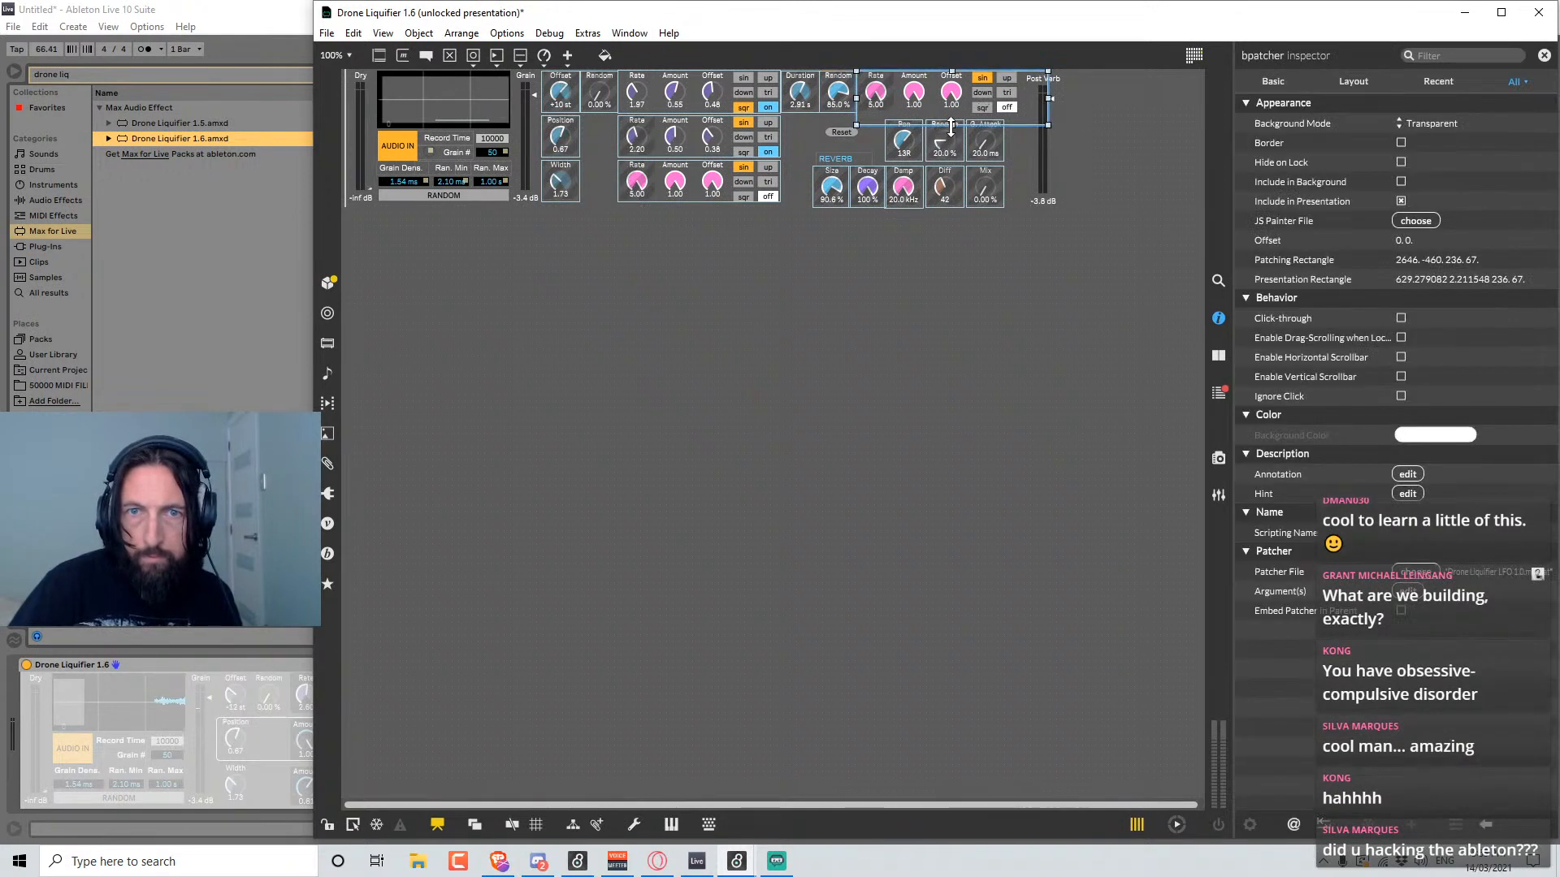
drag(950, 126, 950, 112)
drag(1046, 91, 1019, 95)
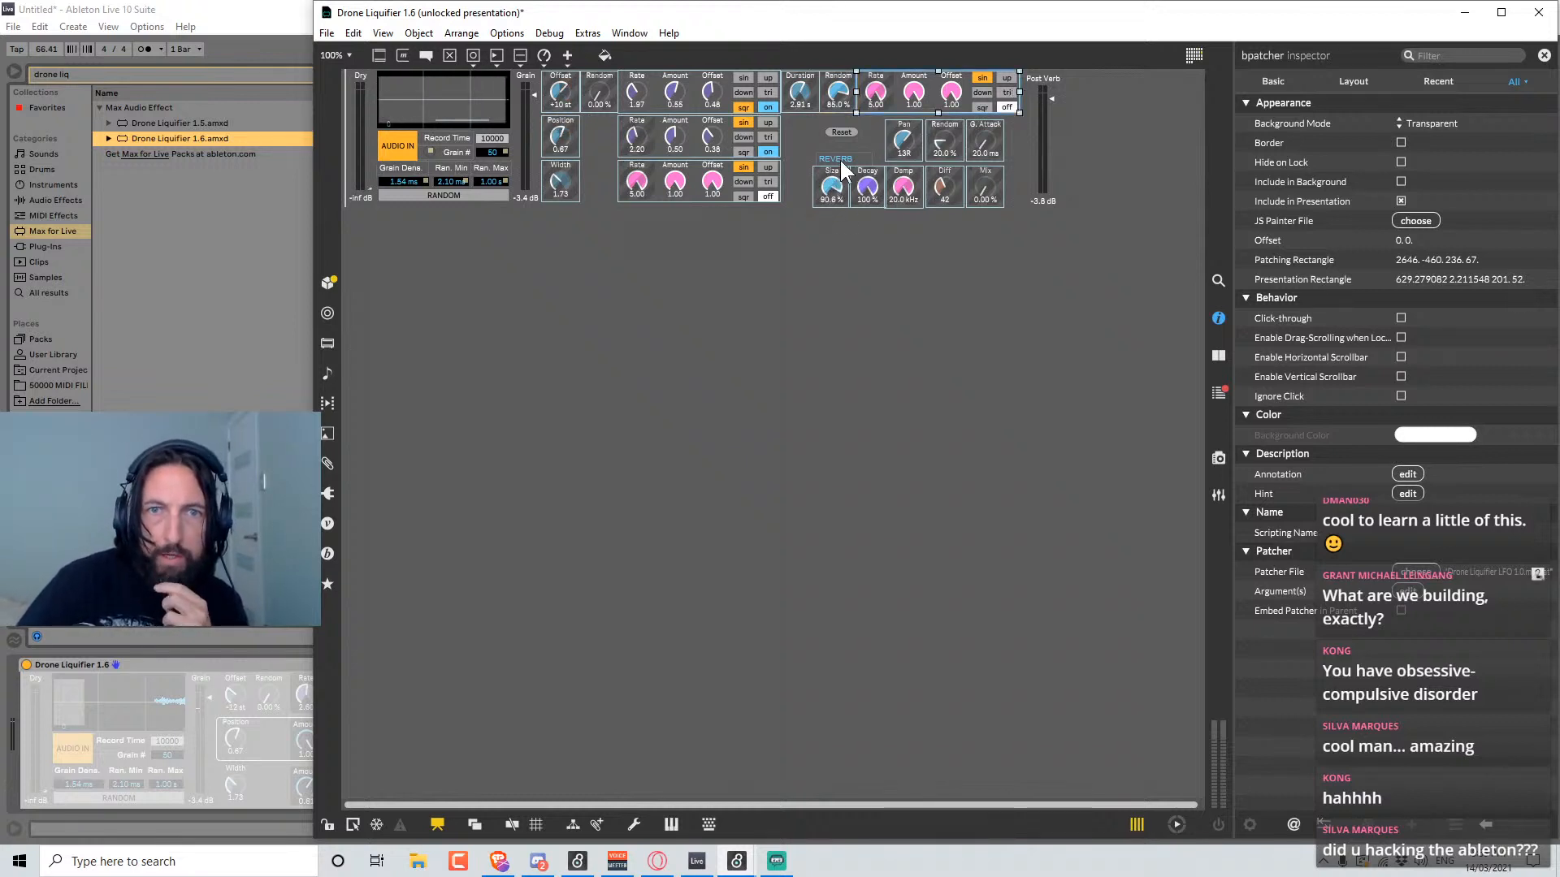
Move the REVERB label out of the row, line up Size, Decay and Damp beside the width LFO, and set Diff aside below.
drag(840, 158, 836, 312)
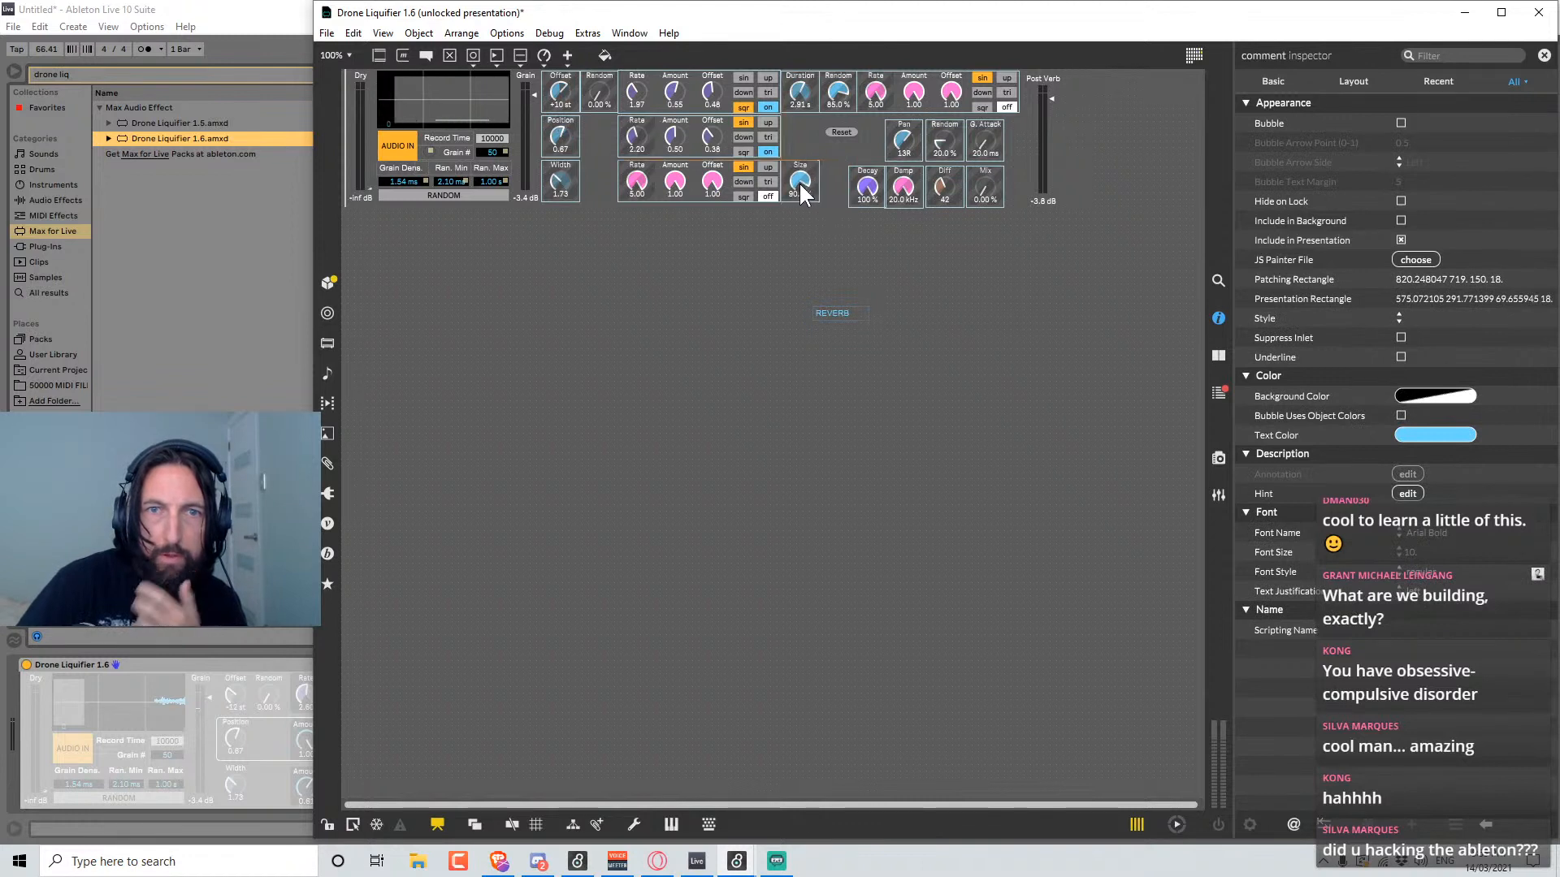
mouse_move(866, 192)
mouse_down()
mouse_move(833, 181)
mouse_move(878, 193)
mouse_up()
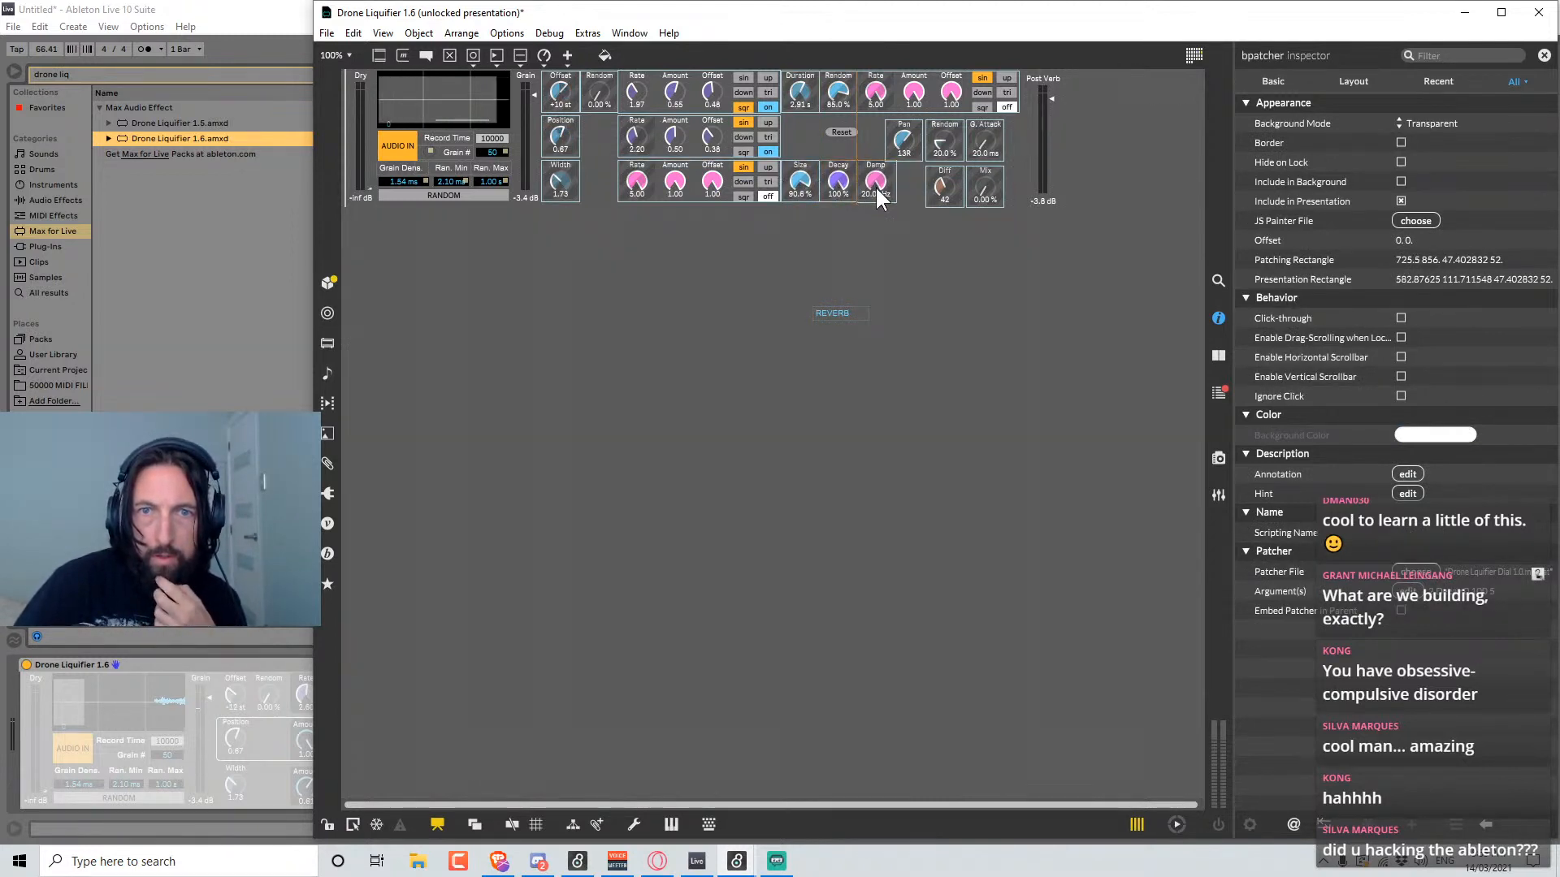
click(911, 231)
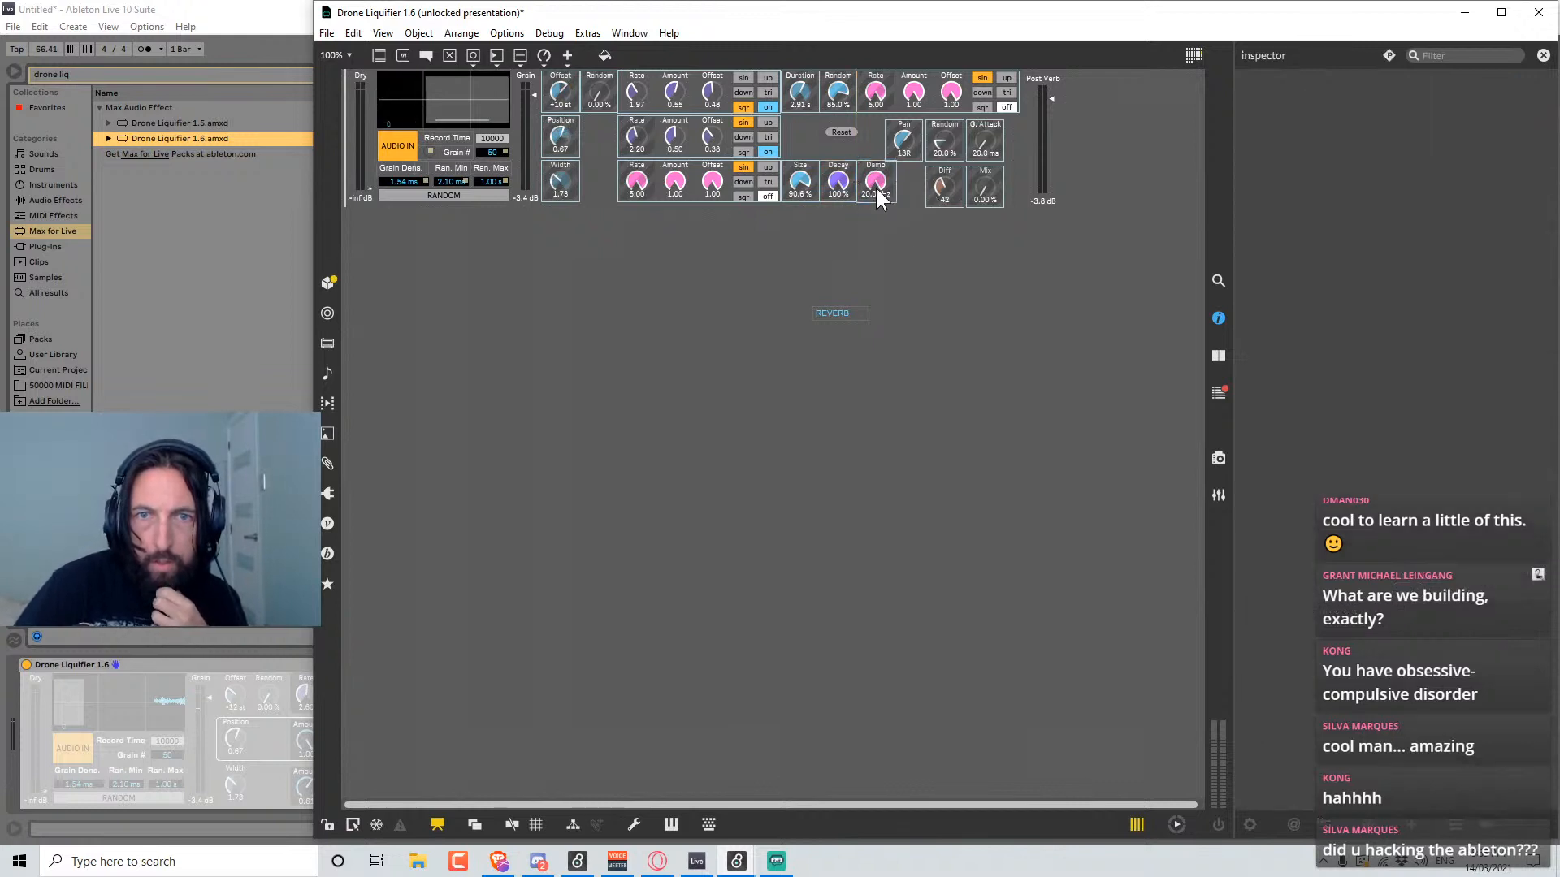
click(876, 197)
click(916, 240)
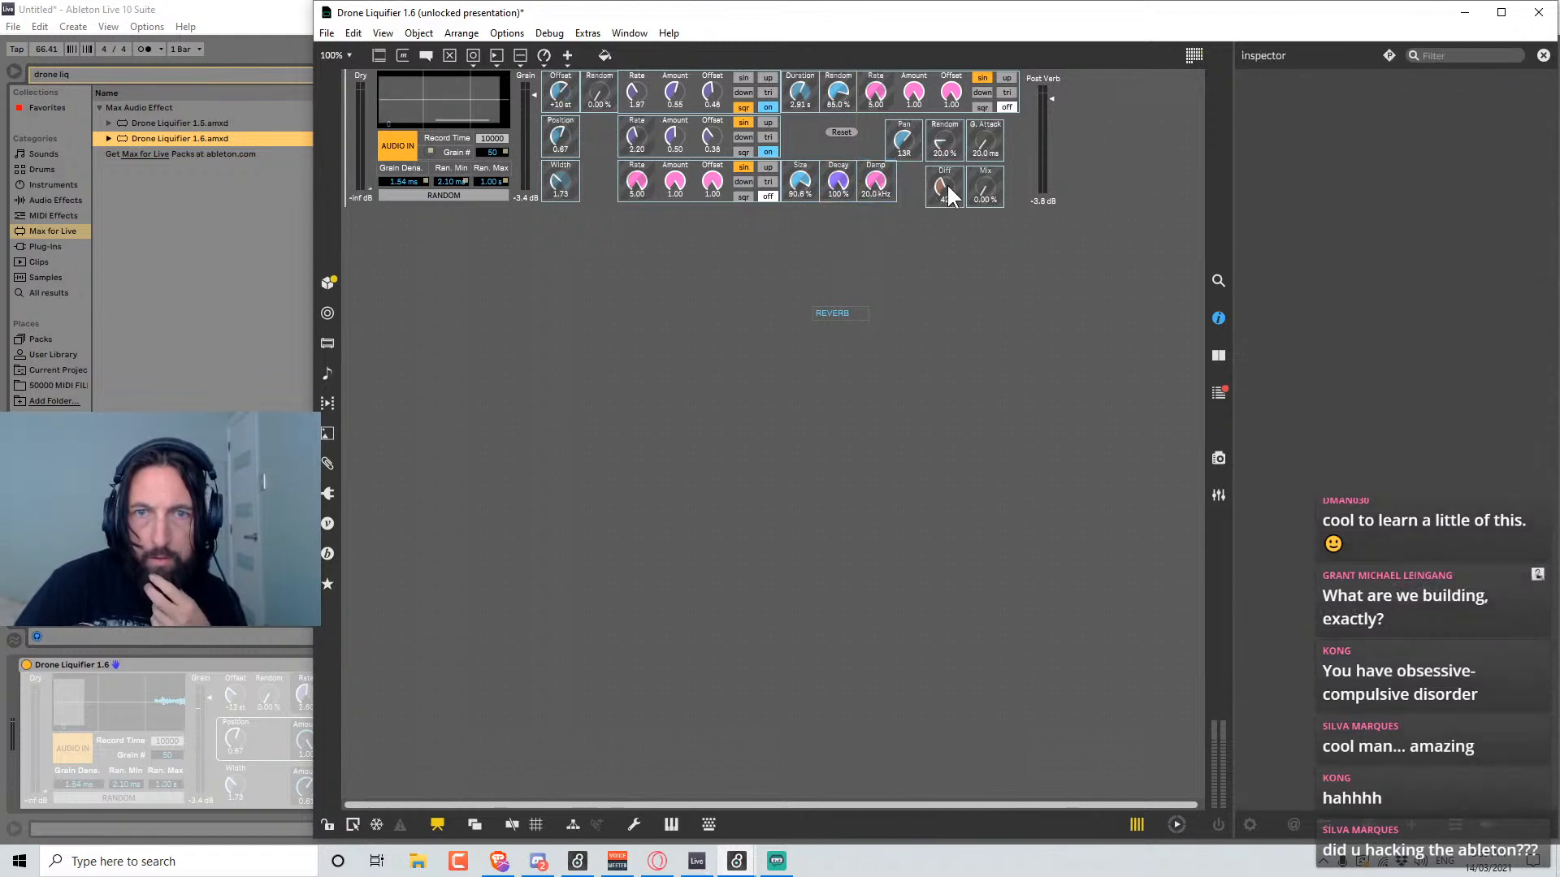
drag(933, 236, 939, 256)
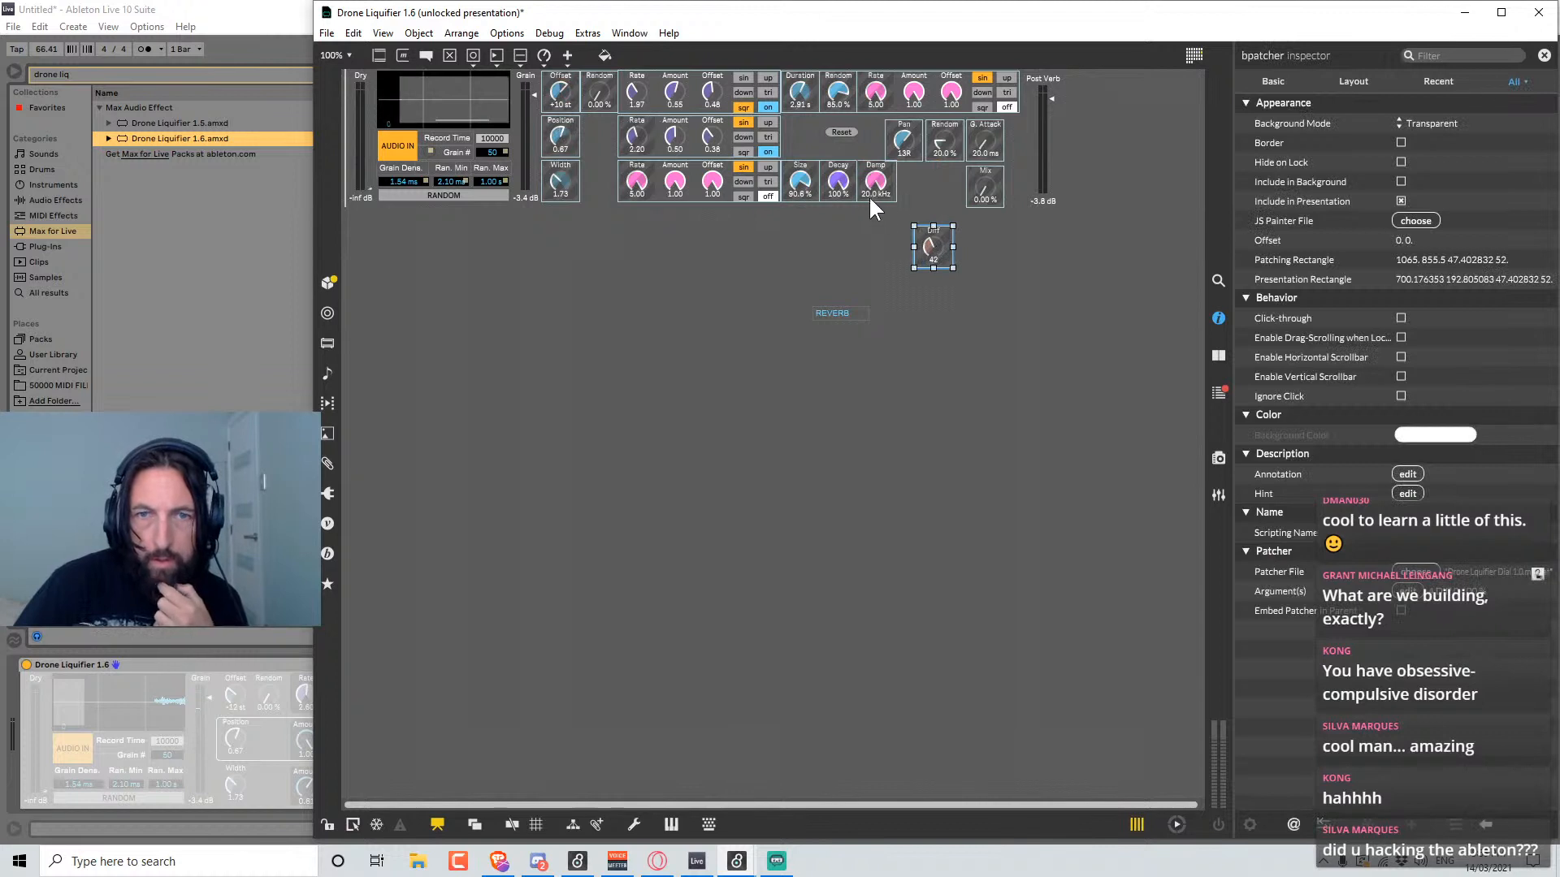
Stack the Size, Decay and Damp dials in a column below the Width dial and match Damp to 47.4 wide by 52 high.
drag(869, 179, 826, 241)
drag(801, 189, 562, 233)
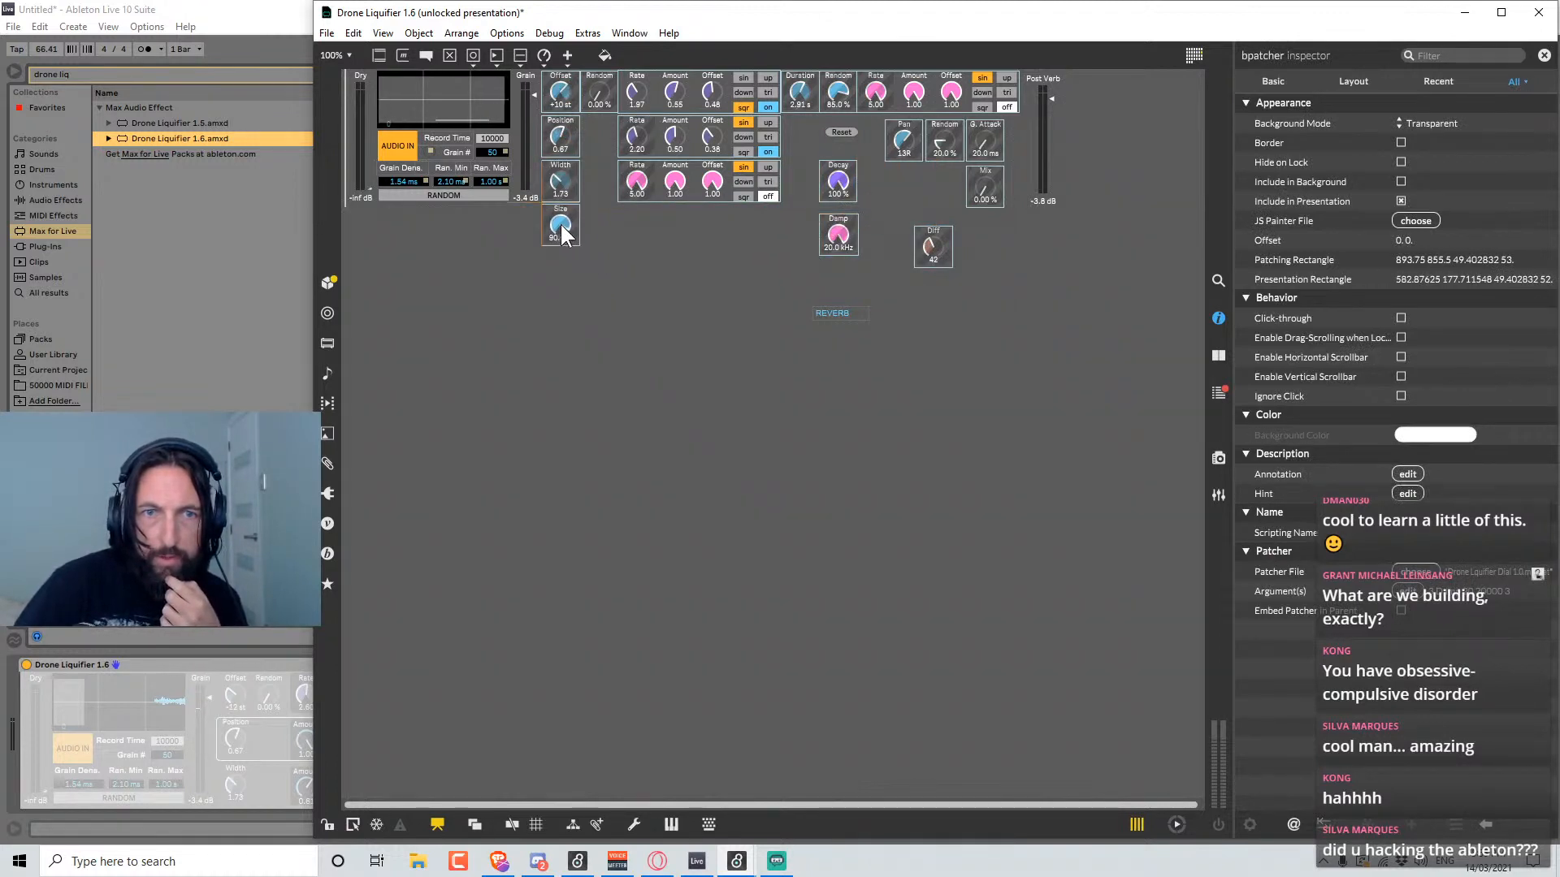
drag(849, 173, 582, 262)
drag(837, 234, 557, 313)
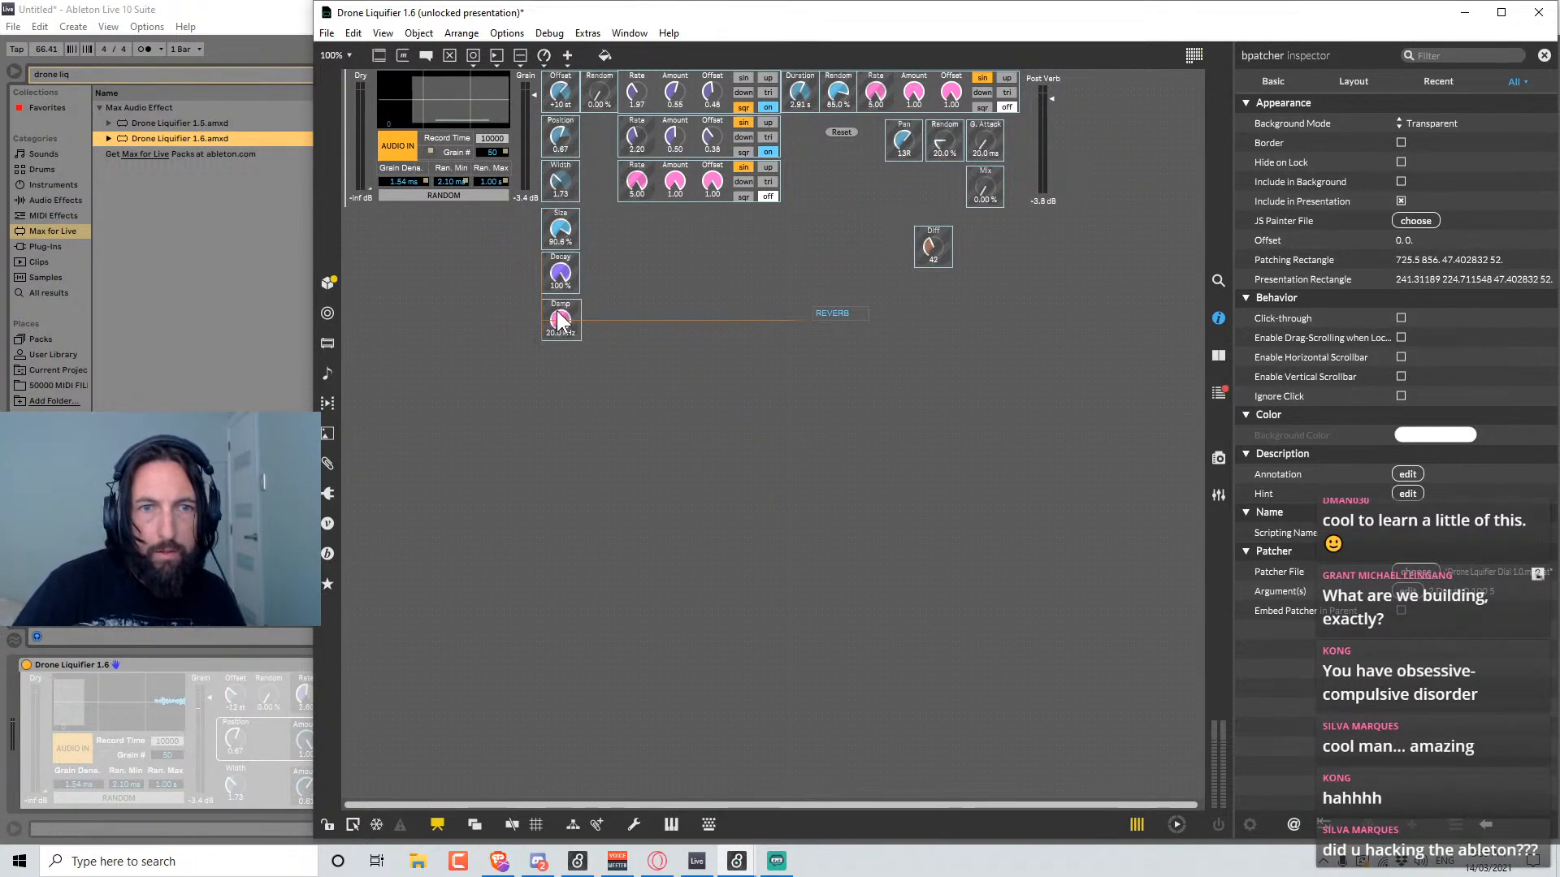
click(581, 318)
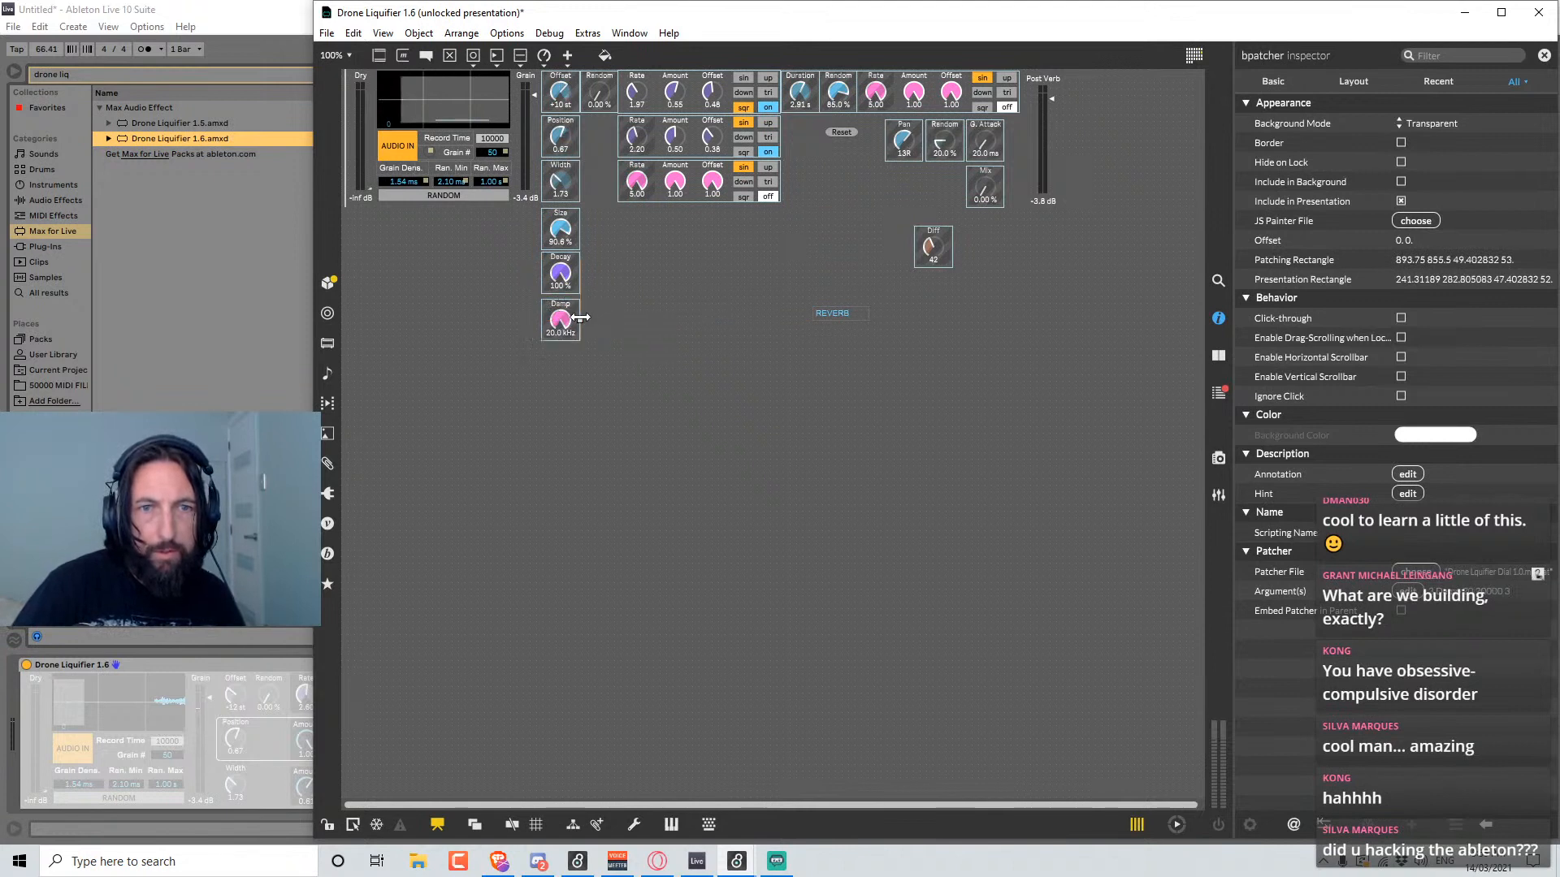
Line up the Size, Decay, Damp and Diff dials side by side in the row directly after the width LFO.
drag(569, 237, 592, 237)
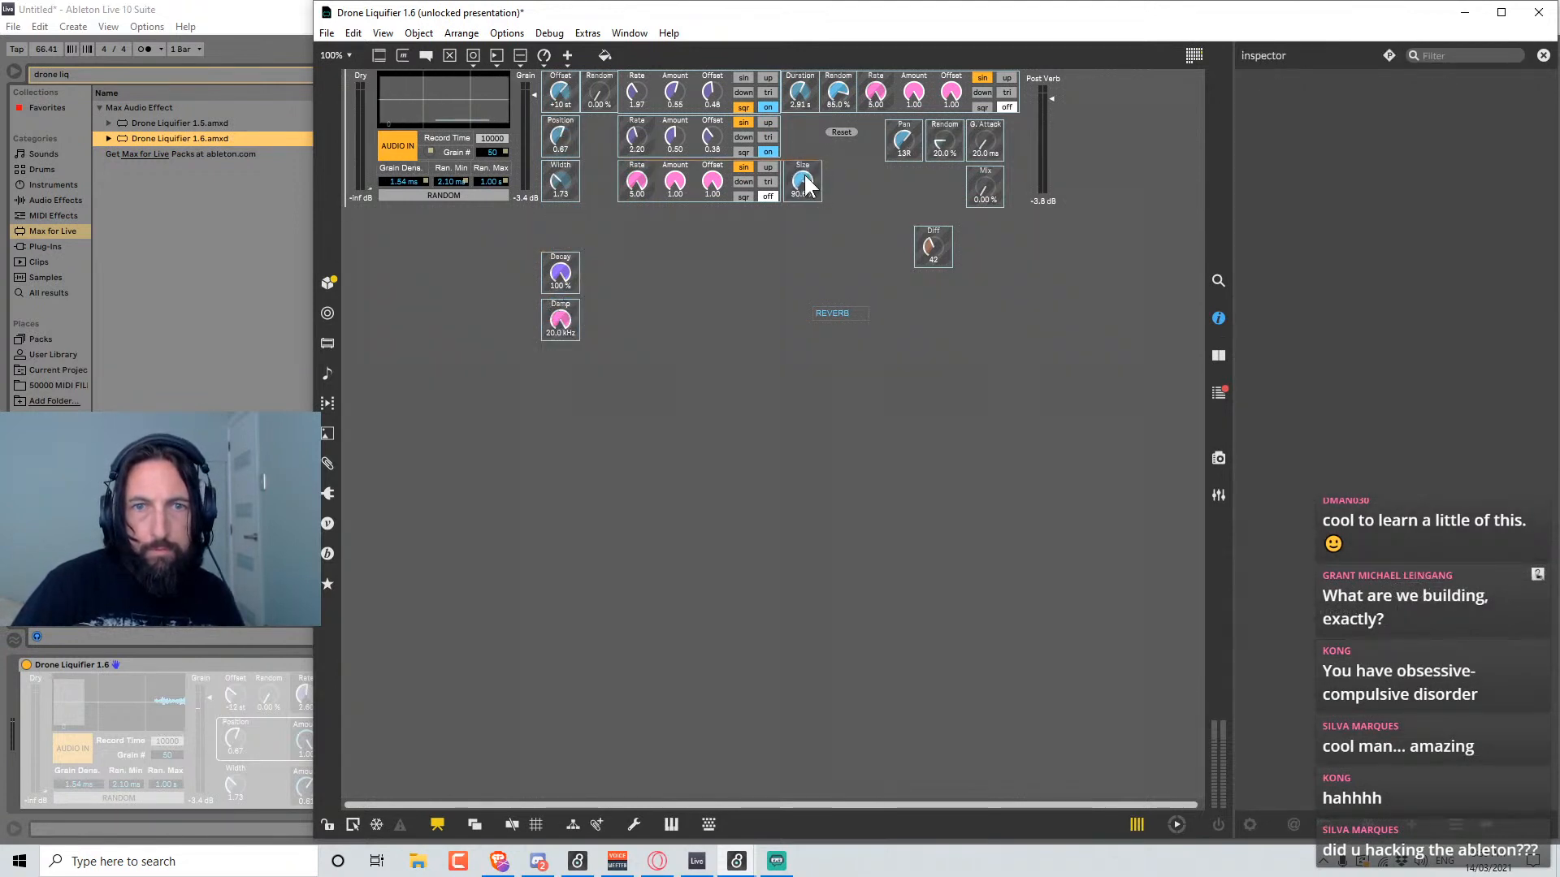
drag(805, 180, 802, 174)
drag(574, 268, 841, 177)
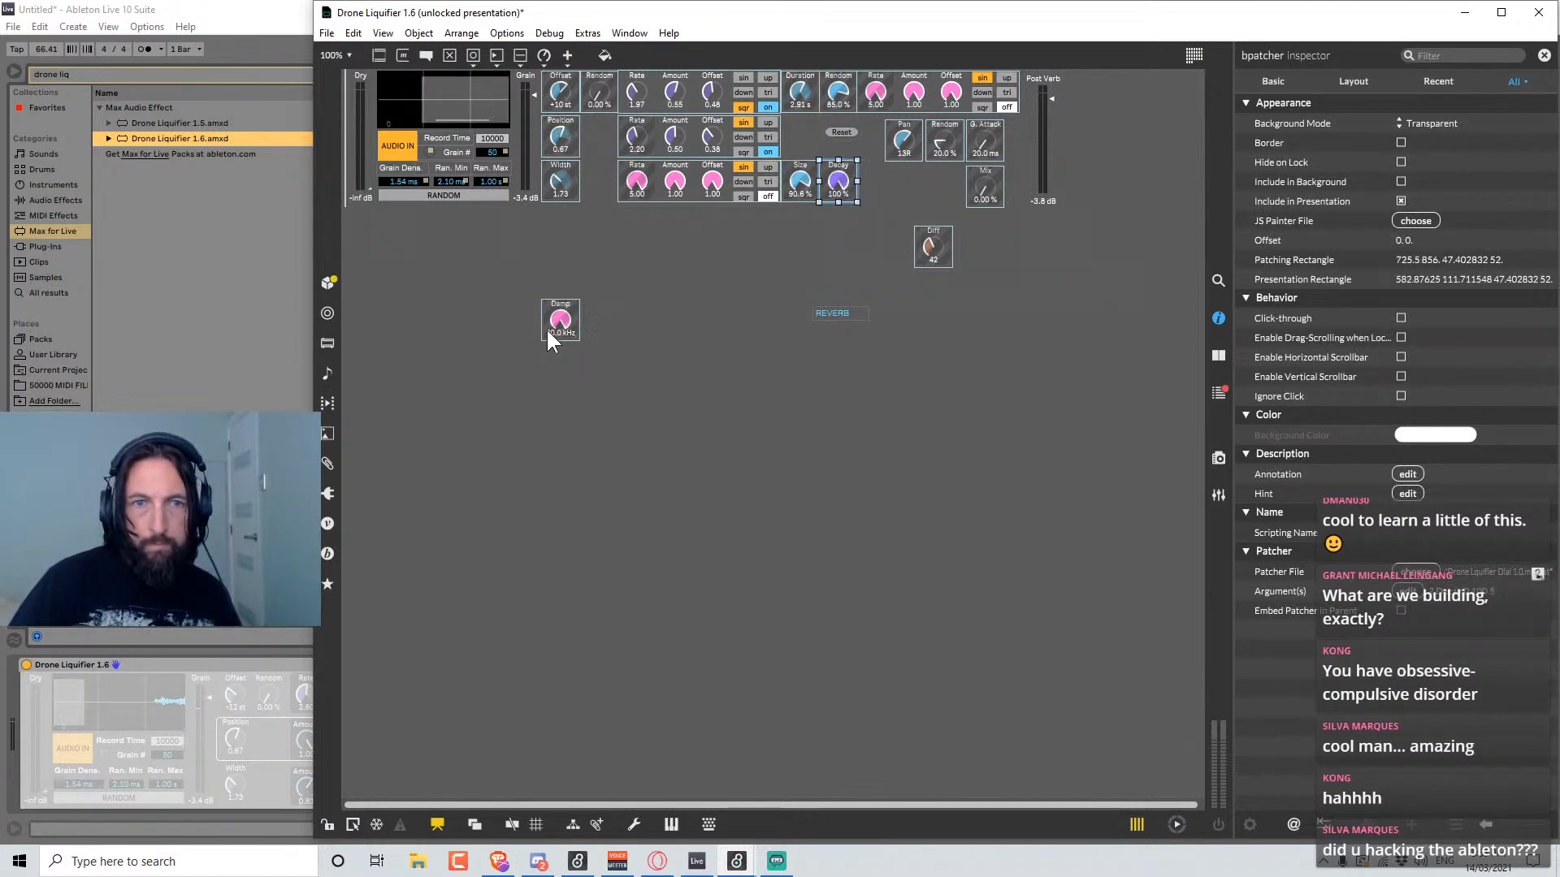
drag(546, 329, 915, 182)
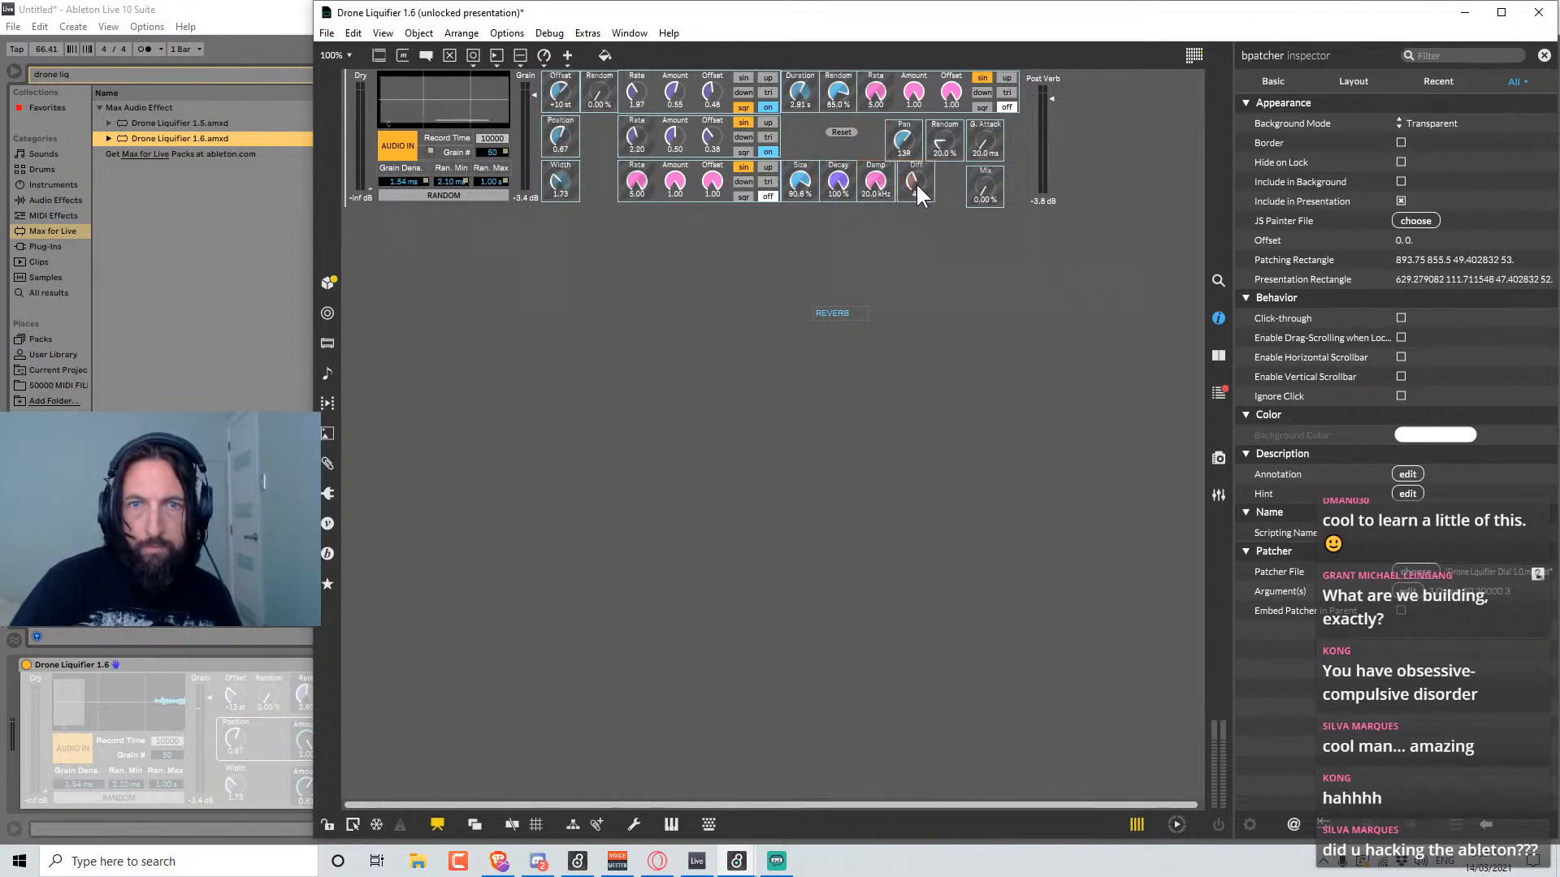
Nudge the Diff dial left so it sits right beside the Damp dial in the reverb row.
click(921, 256)
click(920, 180)
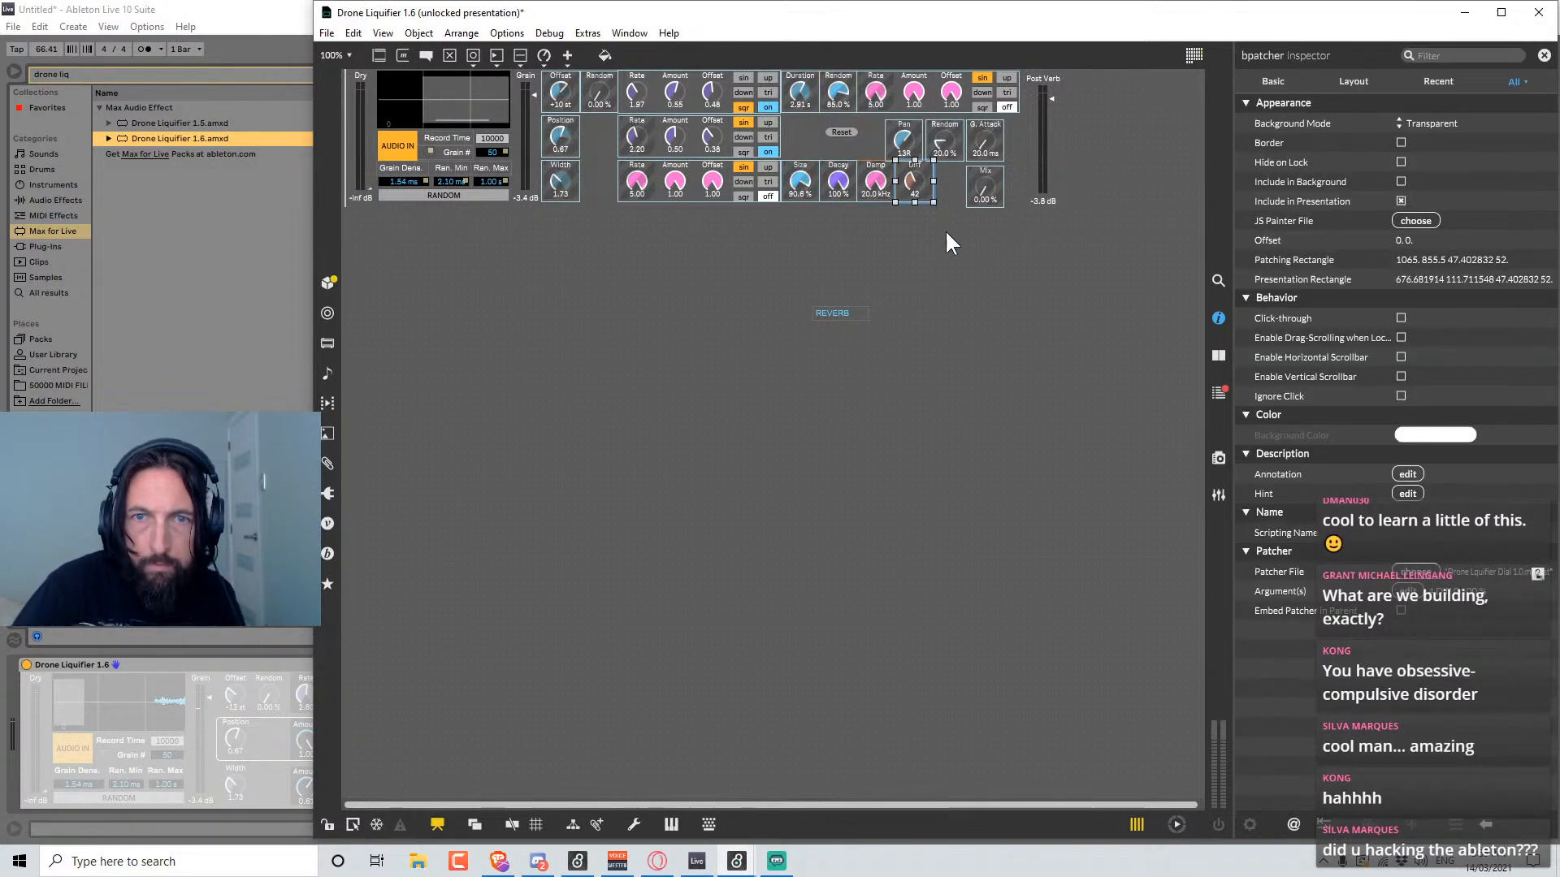
key(Left)
key(Left)
click(947, 237)
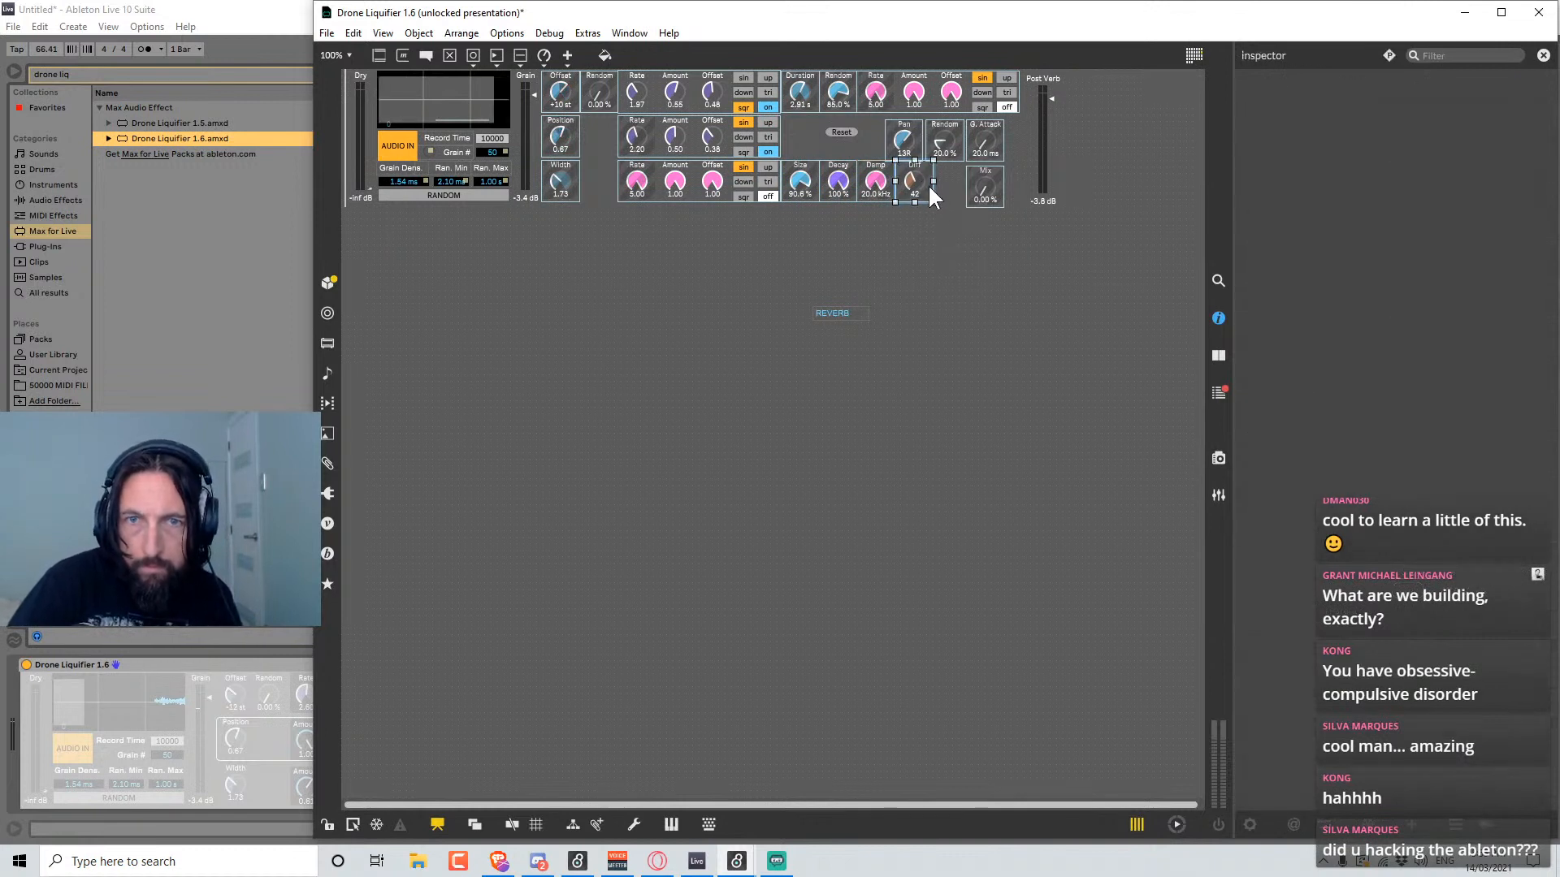
click(927, 184)
click(943, 239)
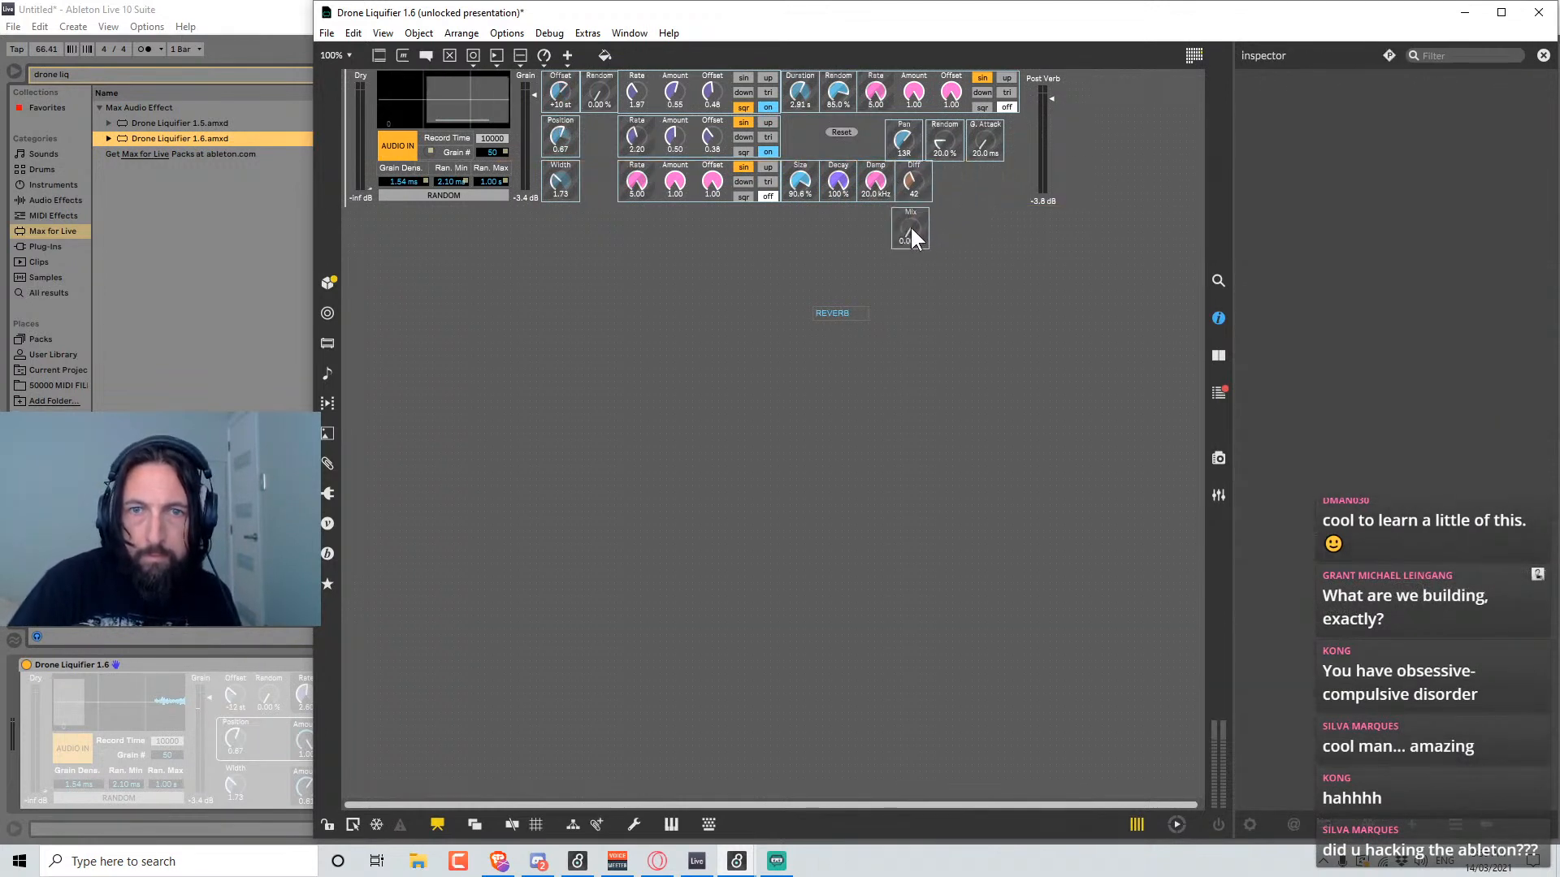
Place the Mix dial directly after Diff, and move the Pan, Random and G. Attack dials into the empty area below.
drag(911, 226, 903, 138)
drag(908, 142, 889, 412)
click(966, 194)
click(1030, 253)
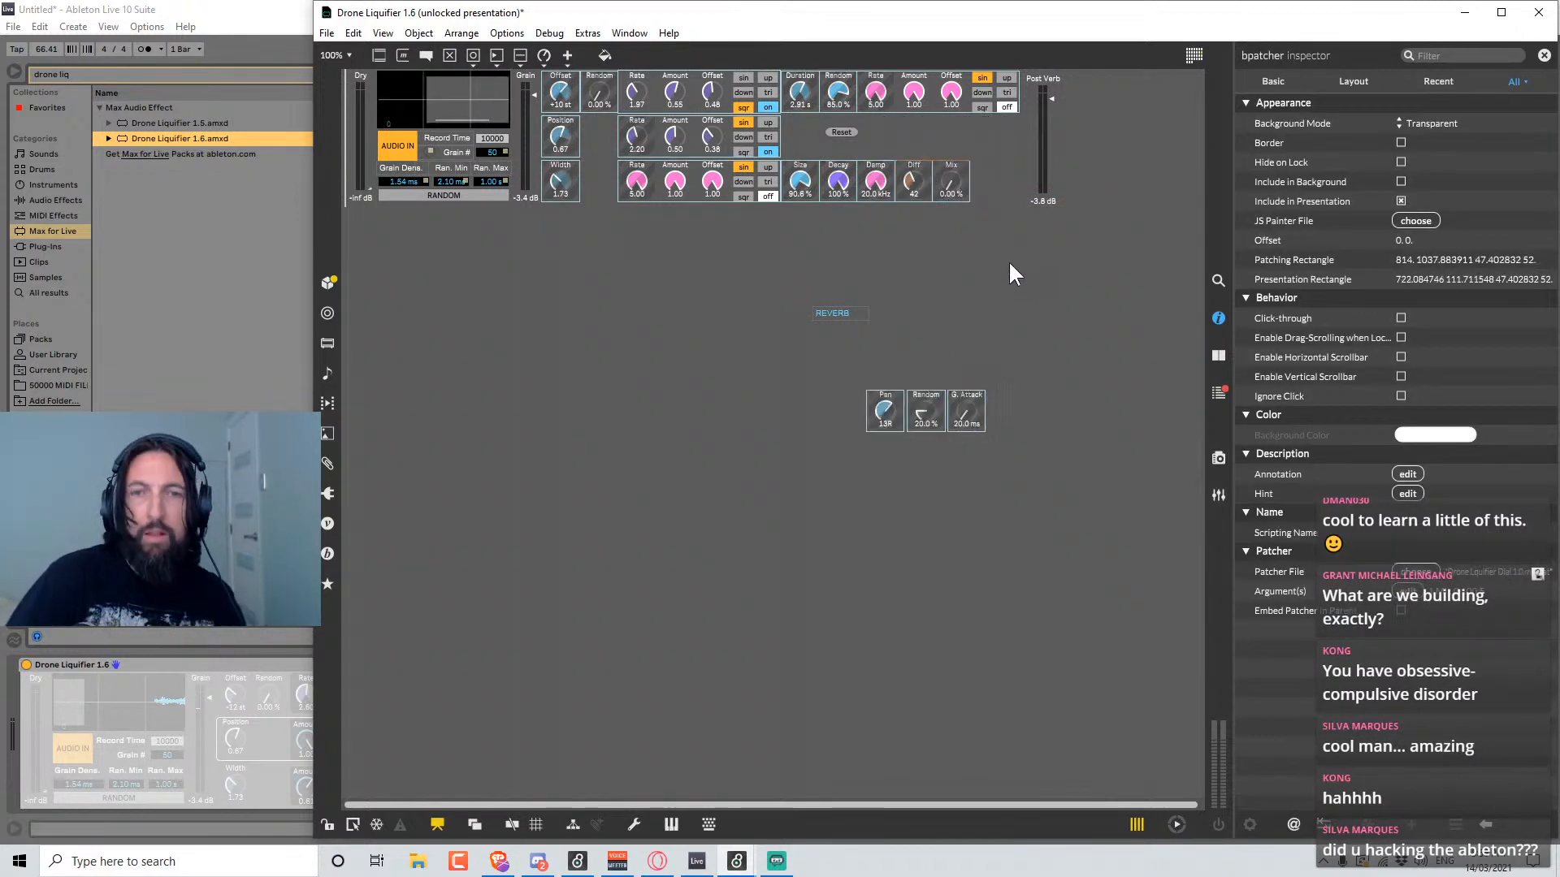
click(969, 179)
click(998, 291)
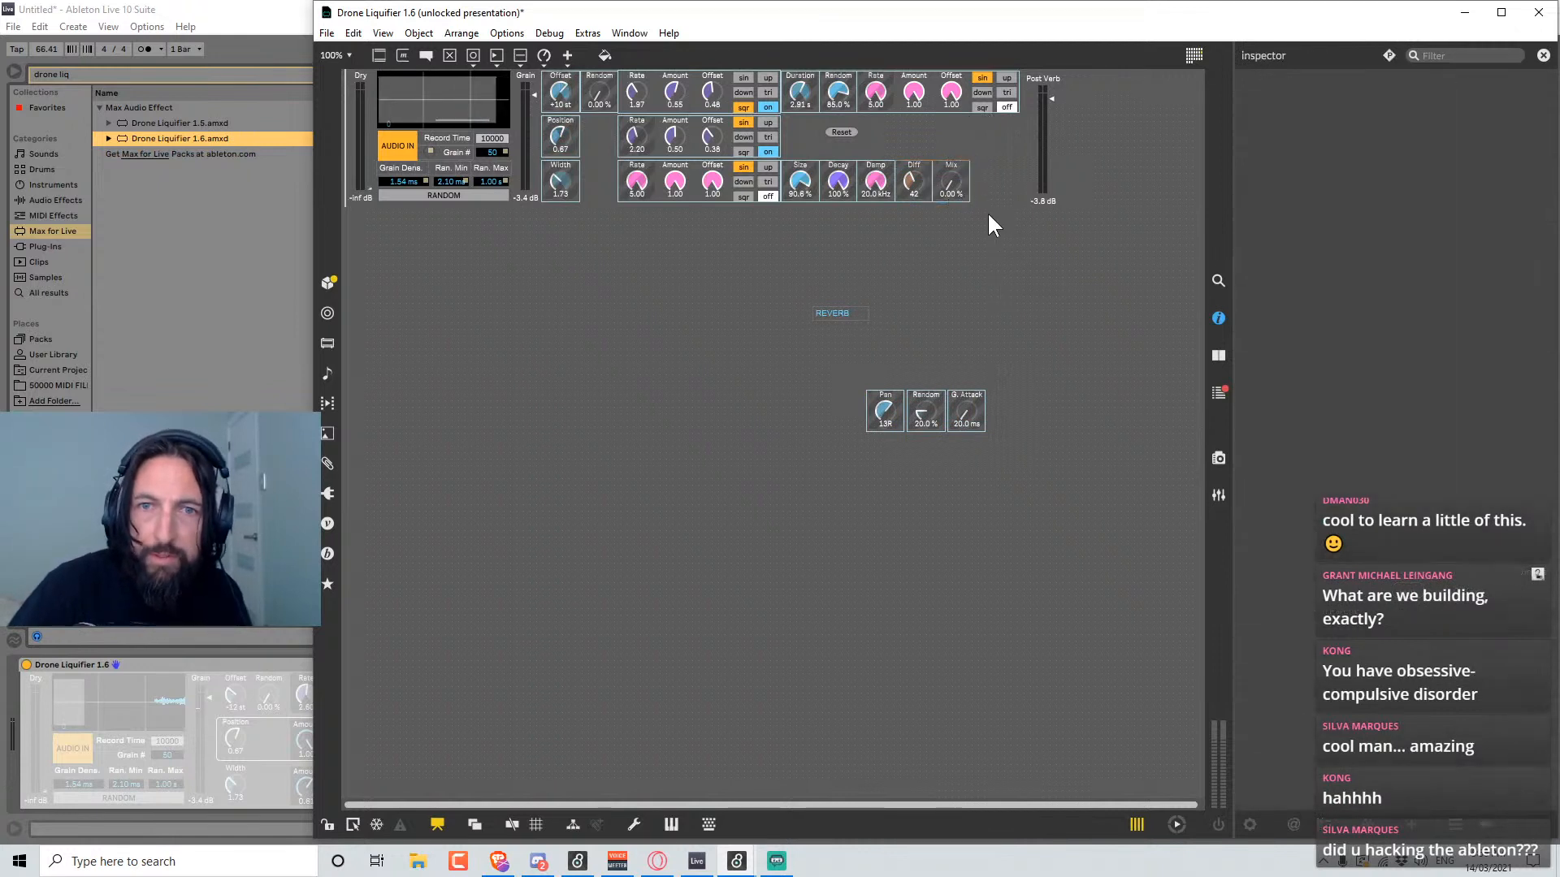
Move the Reset button out of the middle dial row into the empty area below.
click(848, 135)
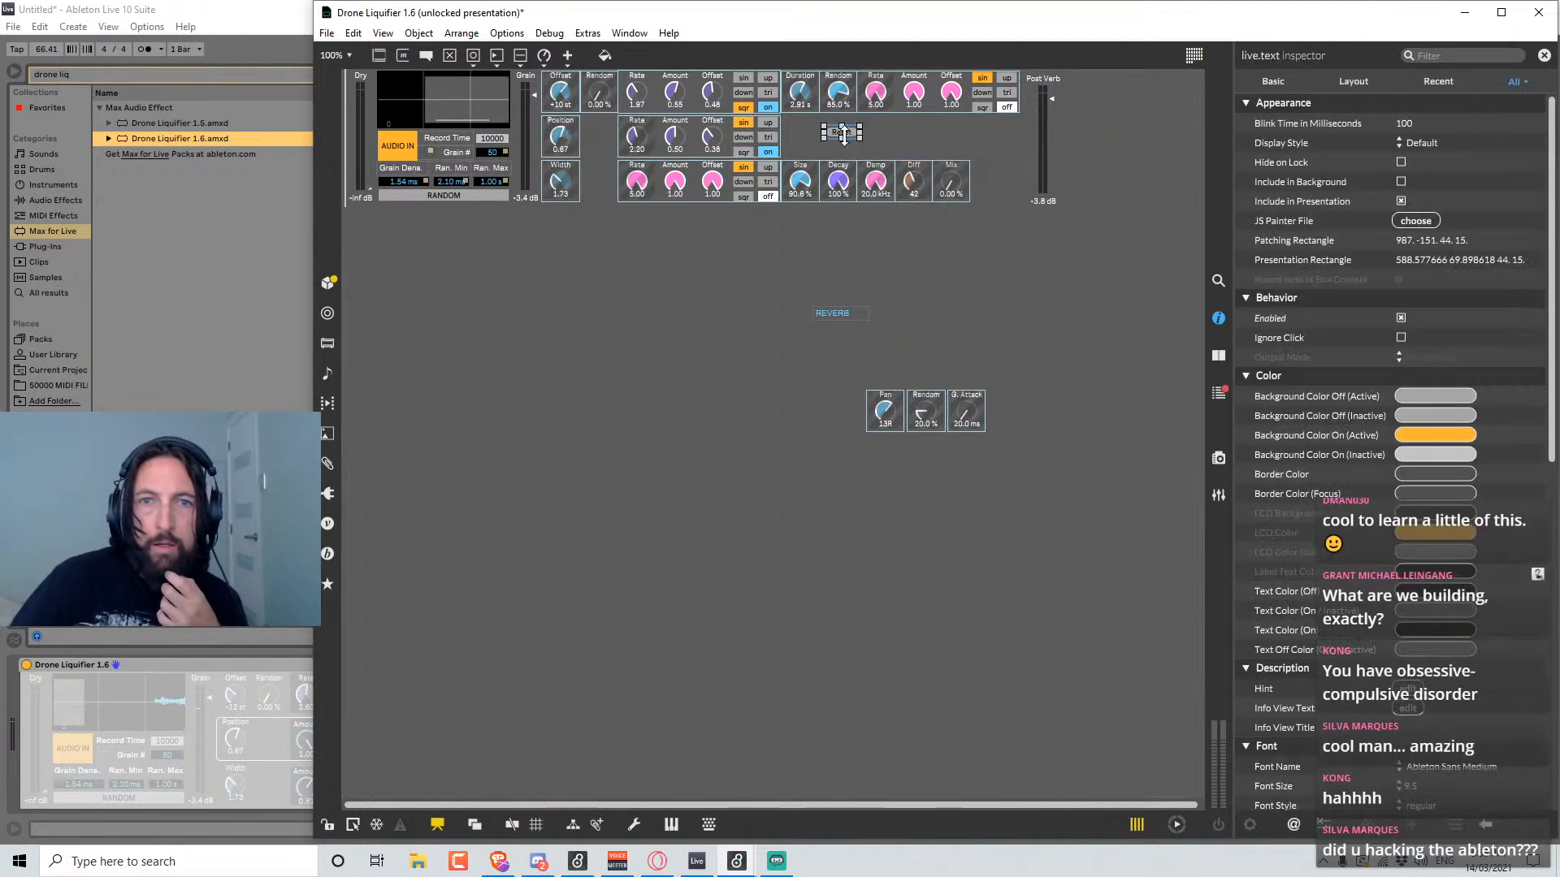
drag(845, 138, 682, 318)
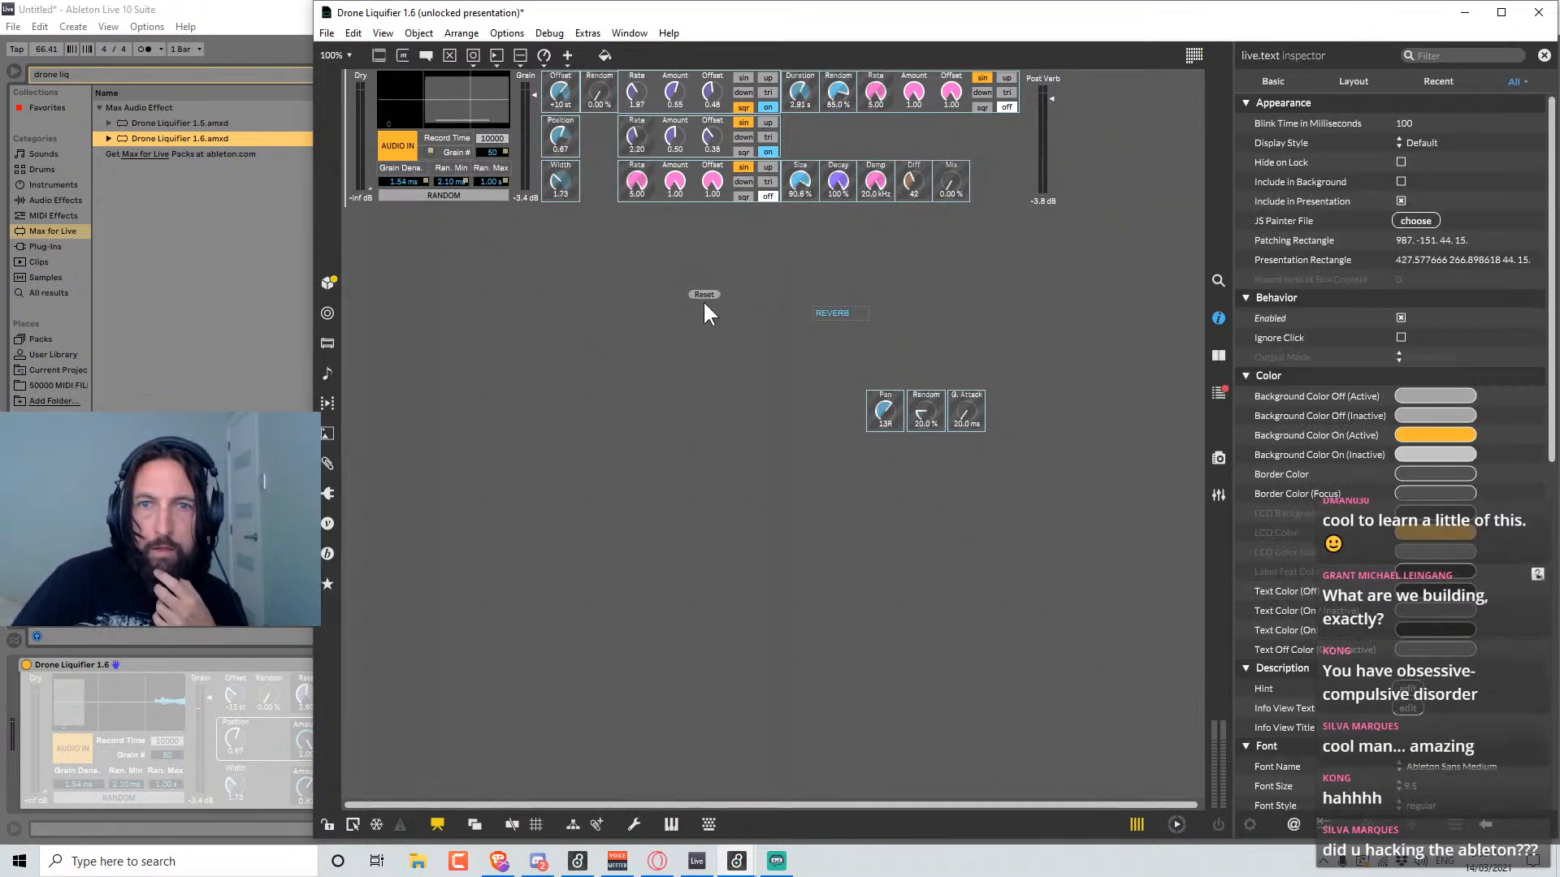
click(1060, 275)
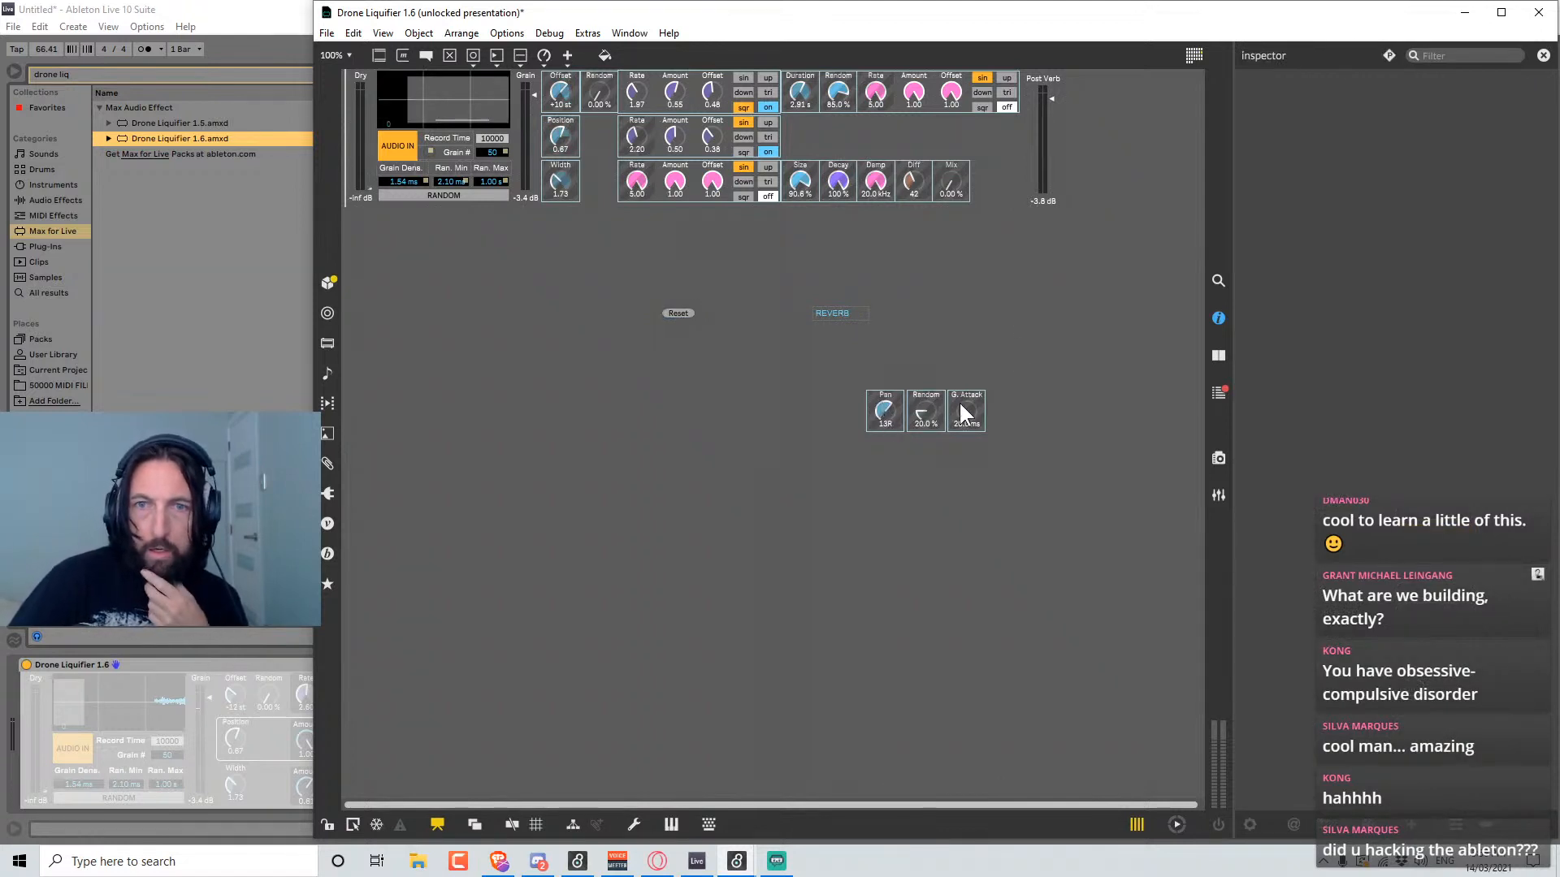
Place the G. Attack dial just past Mix in the reverb row and the REVERB label directly above the Size dial.
drag(973, 416, 1008, 184)
click(1014, 276)
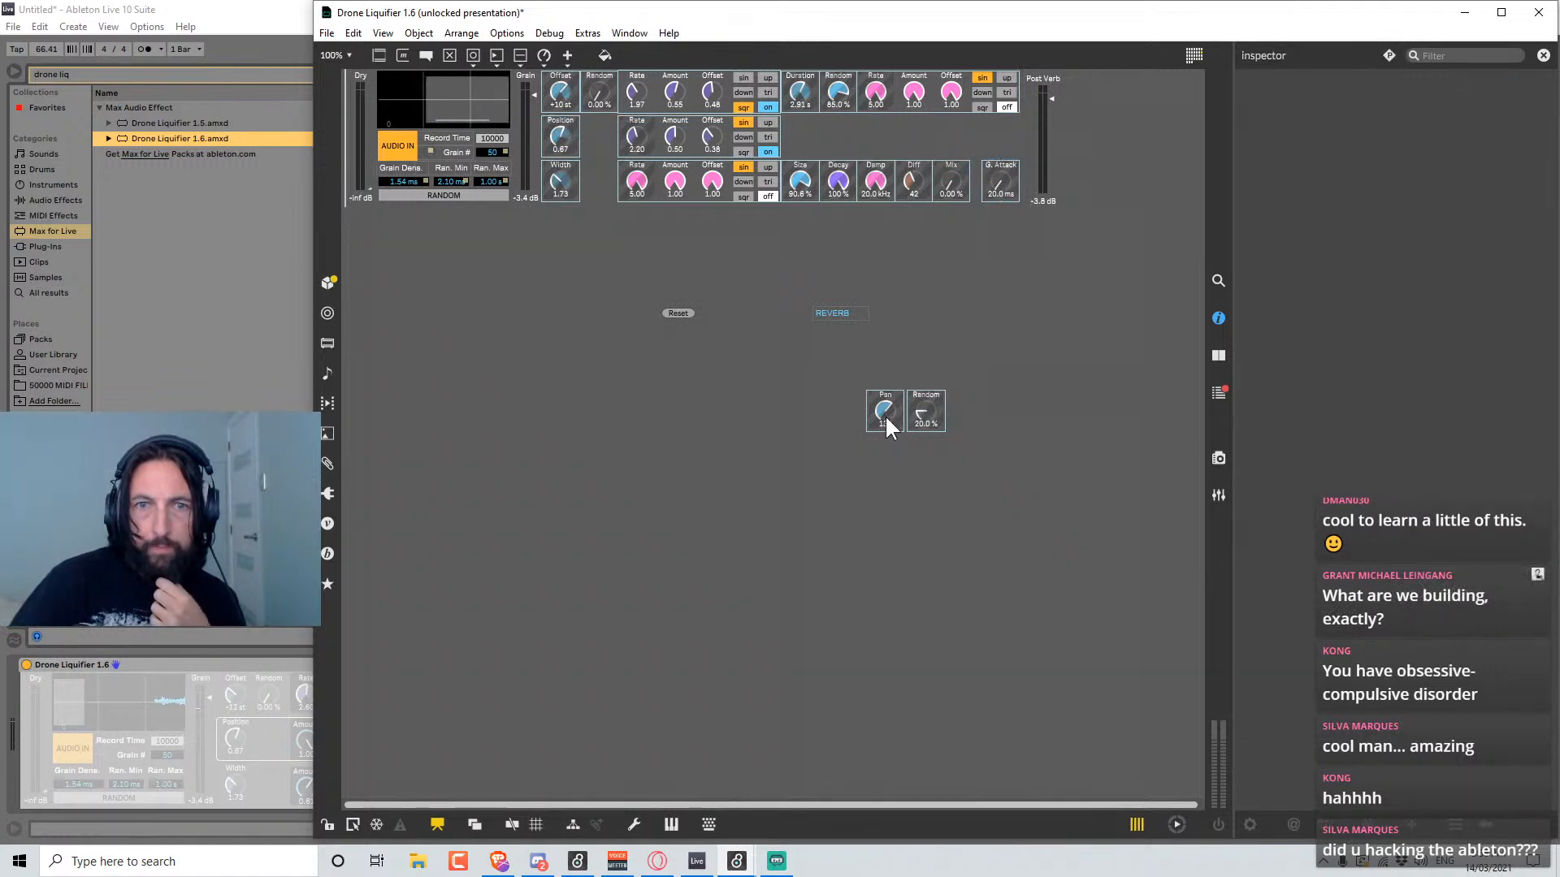
drag(817, 138, 807, 144)
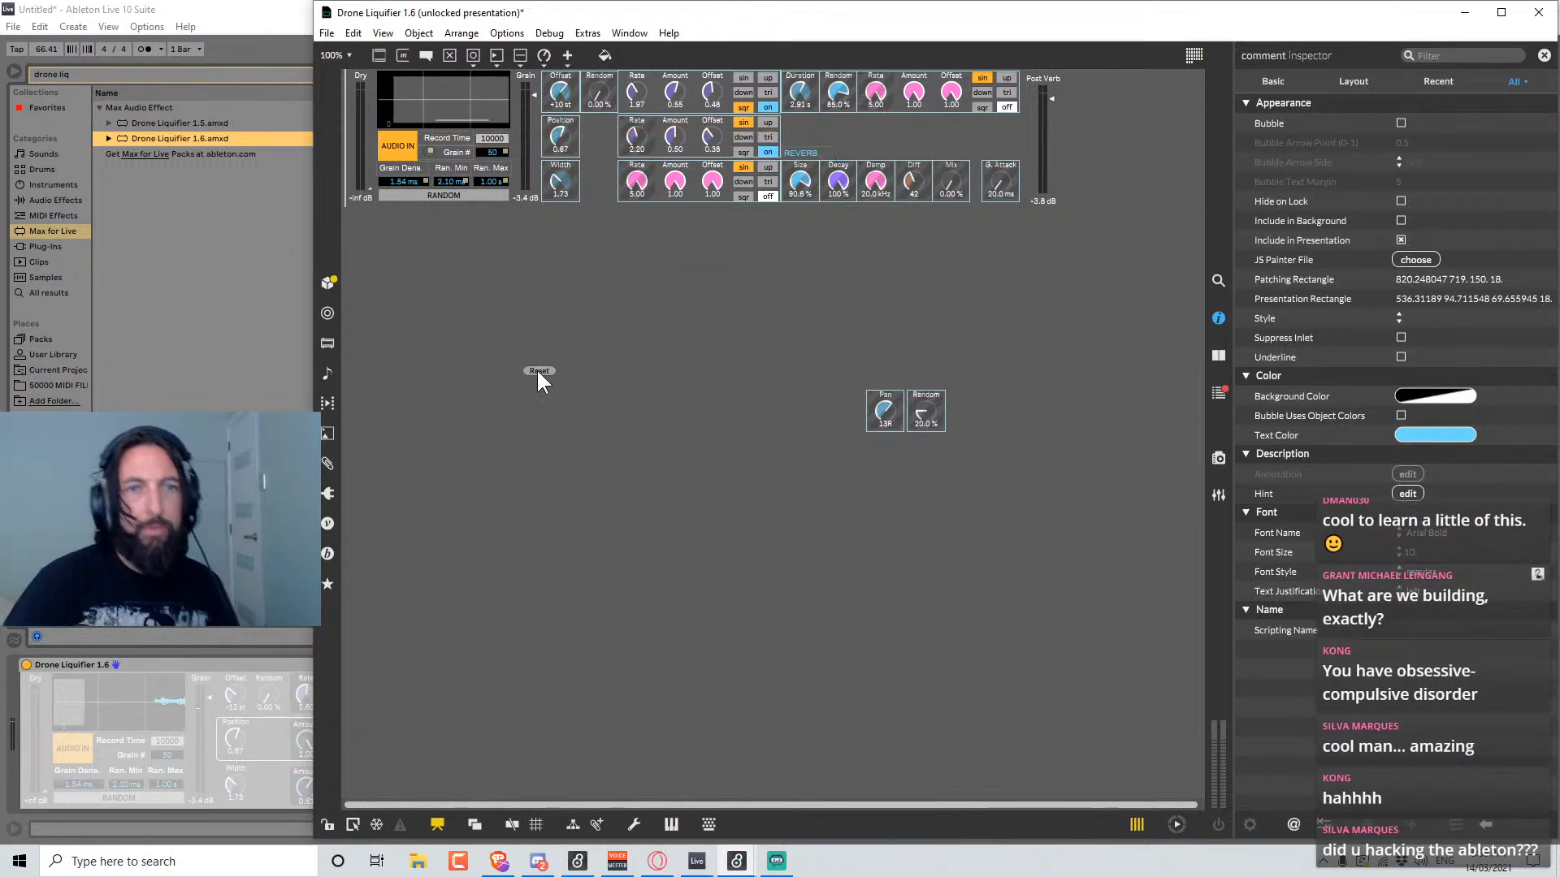
Move the Pan and Random dials into the middle row, directly above the Diff and Mix dials.
click(538, 372)
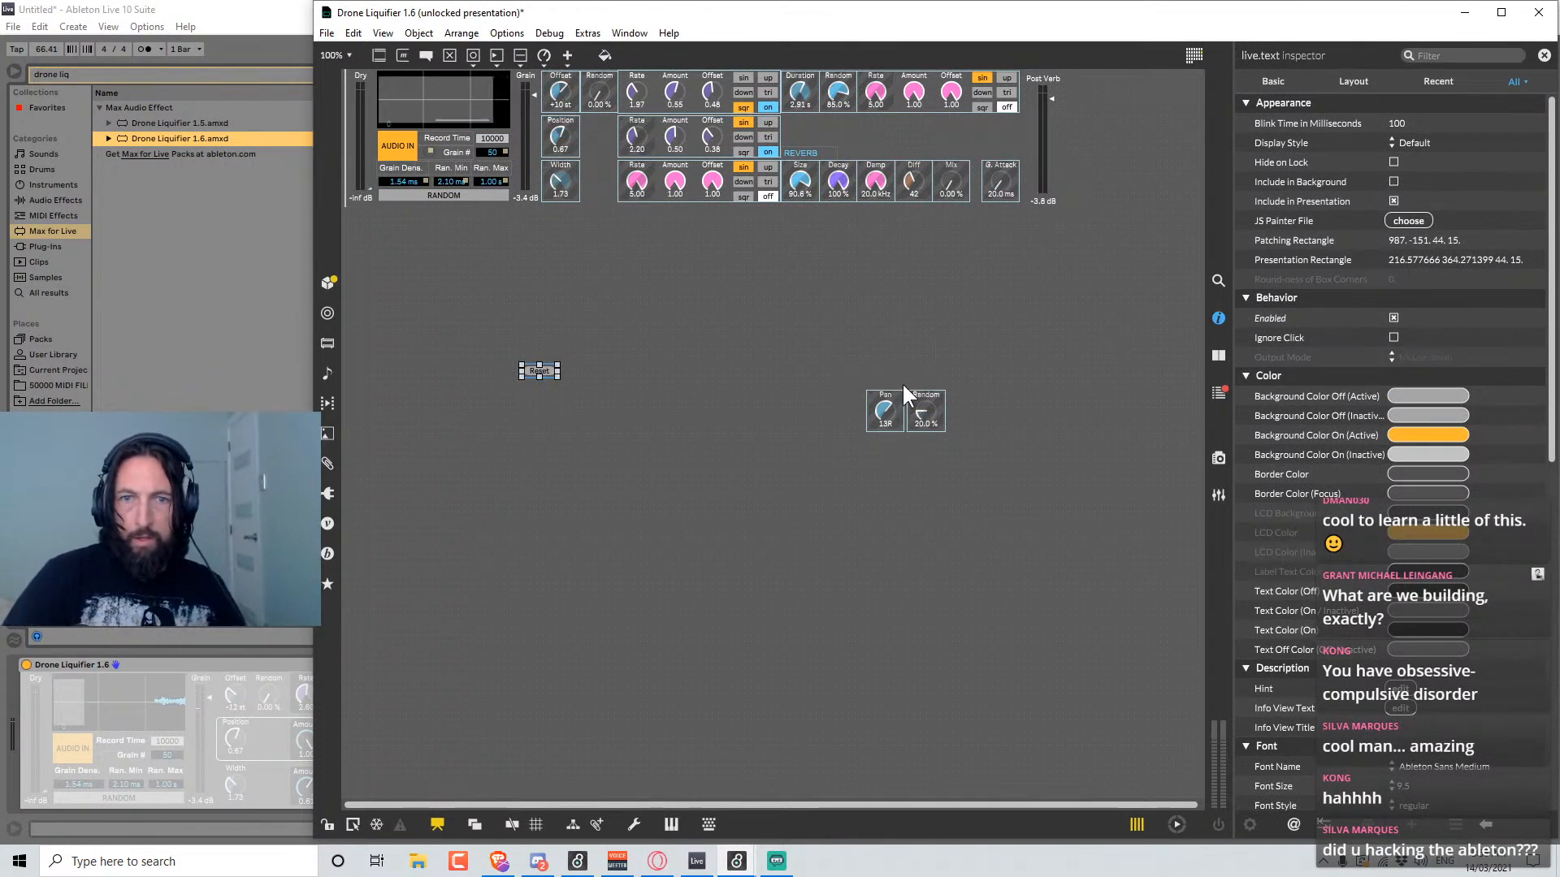
drag(885, 406, 939, 128)
click(971, 137)
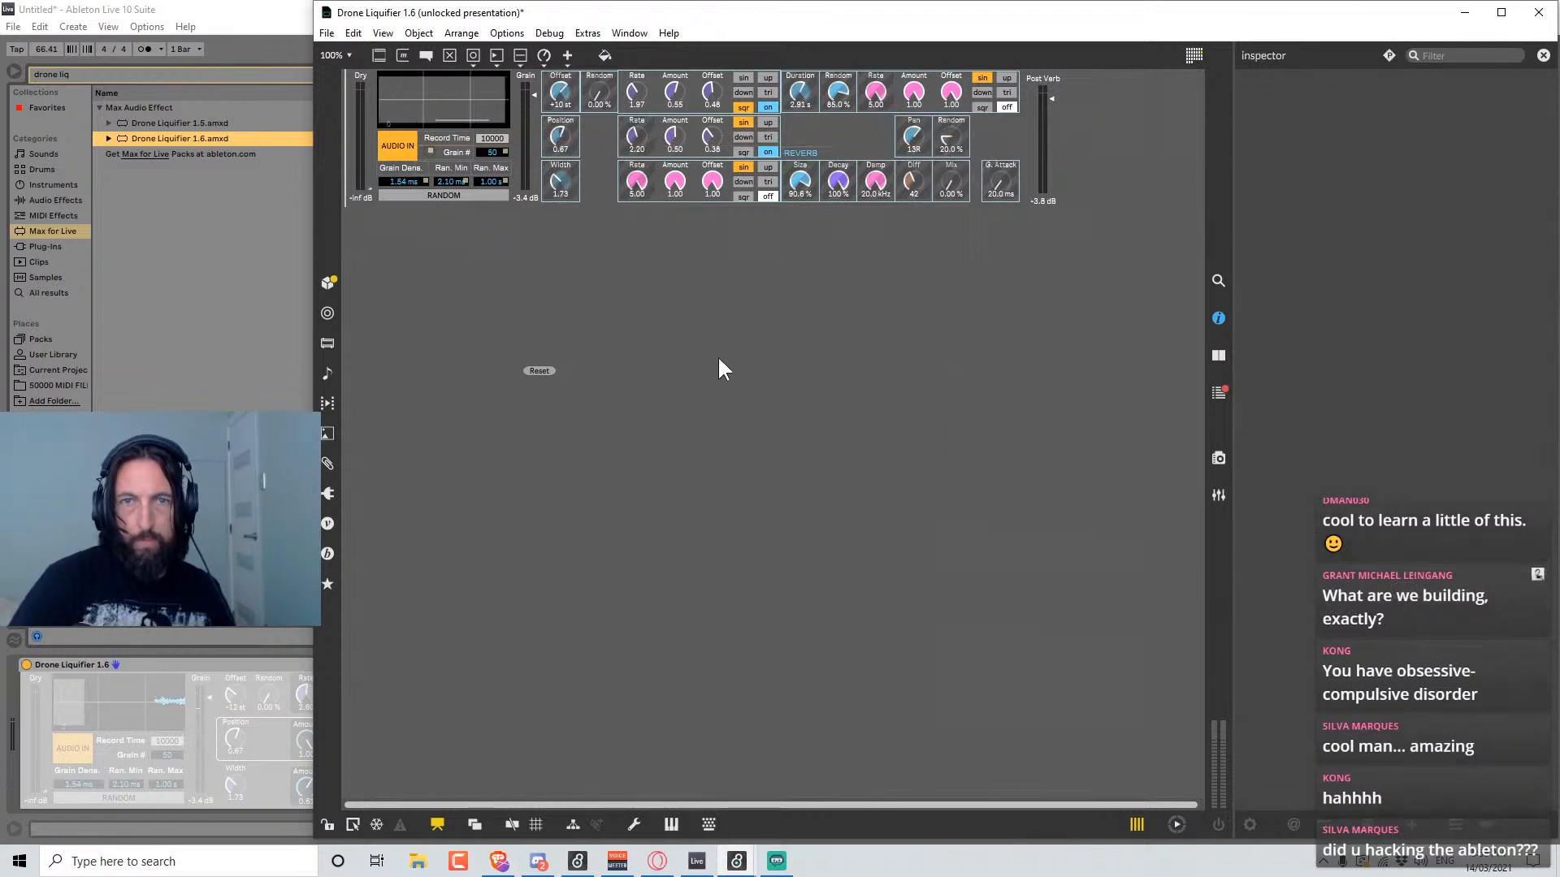
Lock the patch and switch on the Duration row's LFO with a sine shape, rate 2.58, amount 0.45 and offset 0.00.
click(989, 75)
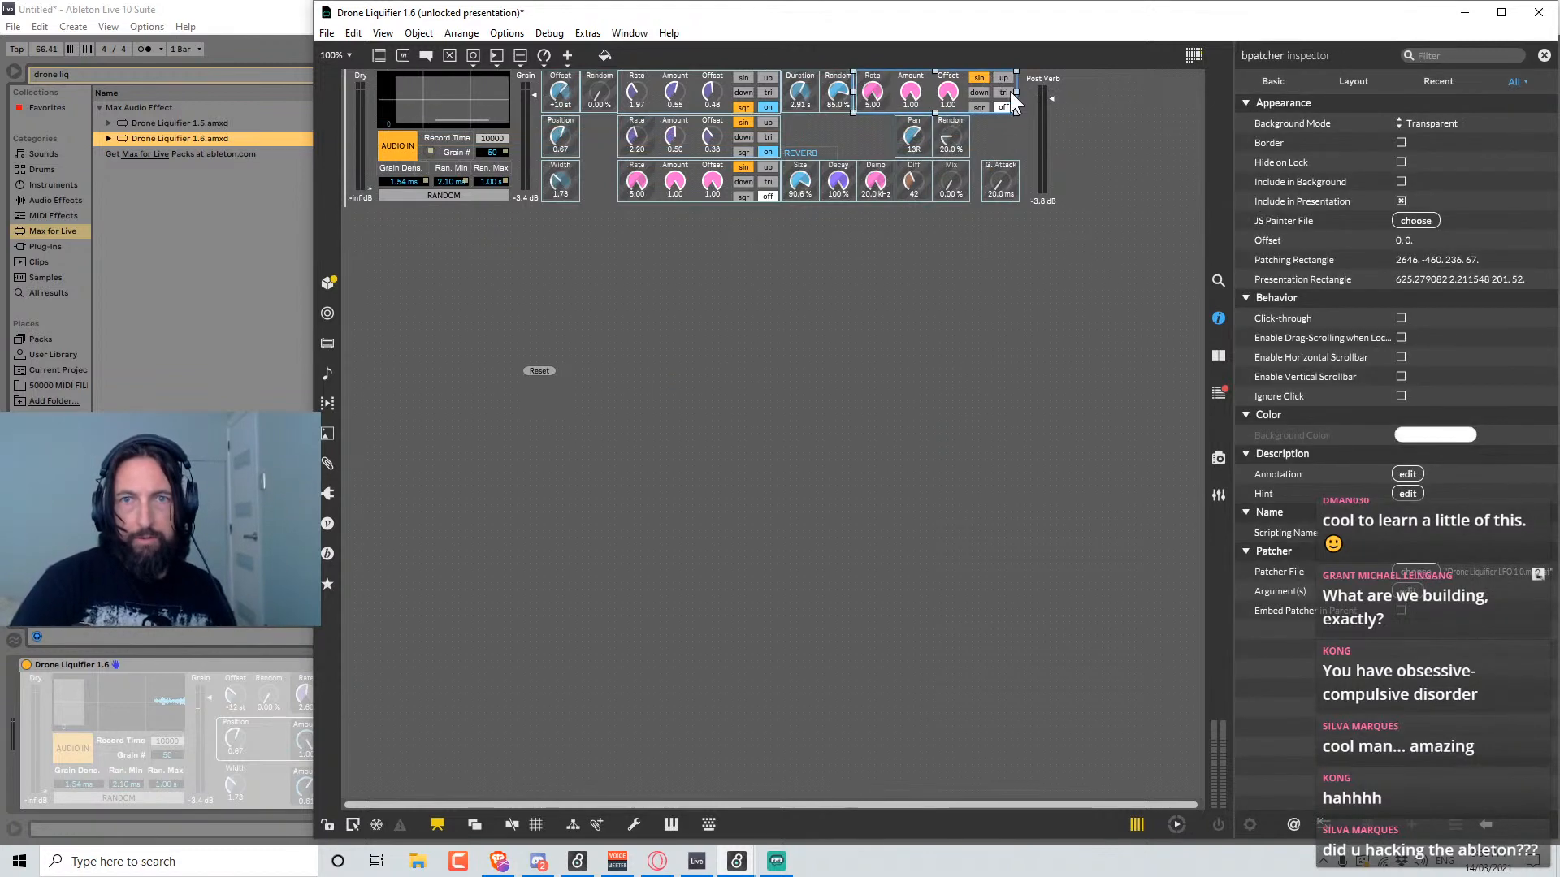
key(ctrl+e)
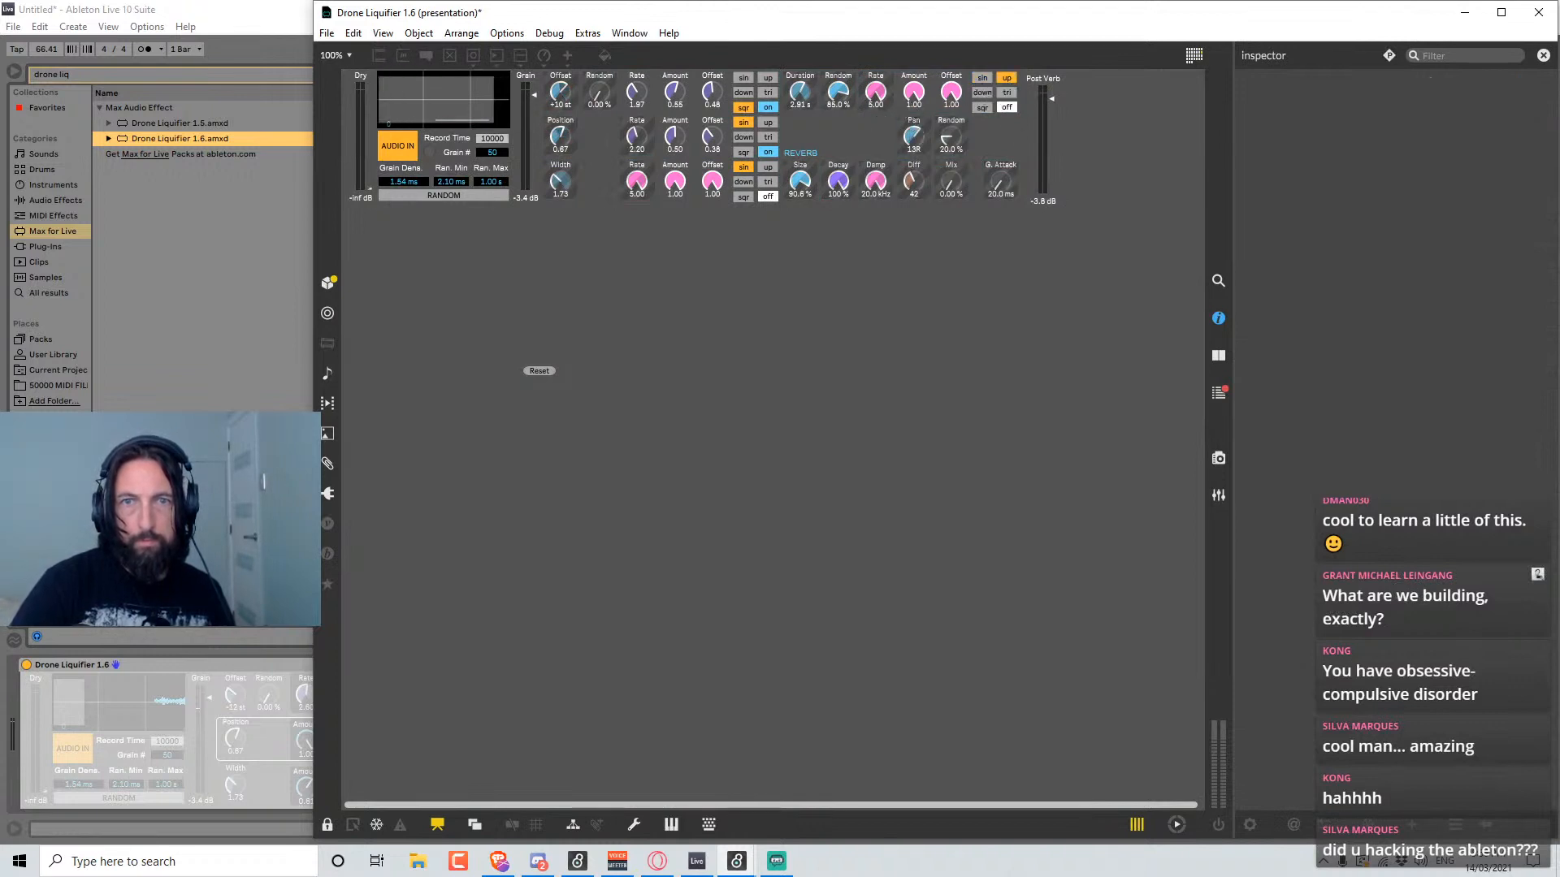
click(1004, 106)
drag(878, 94, 949, 134)
click(983, 76)
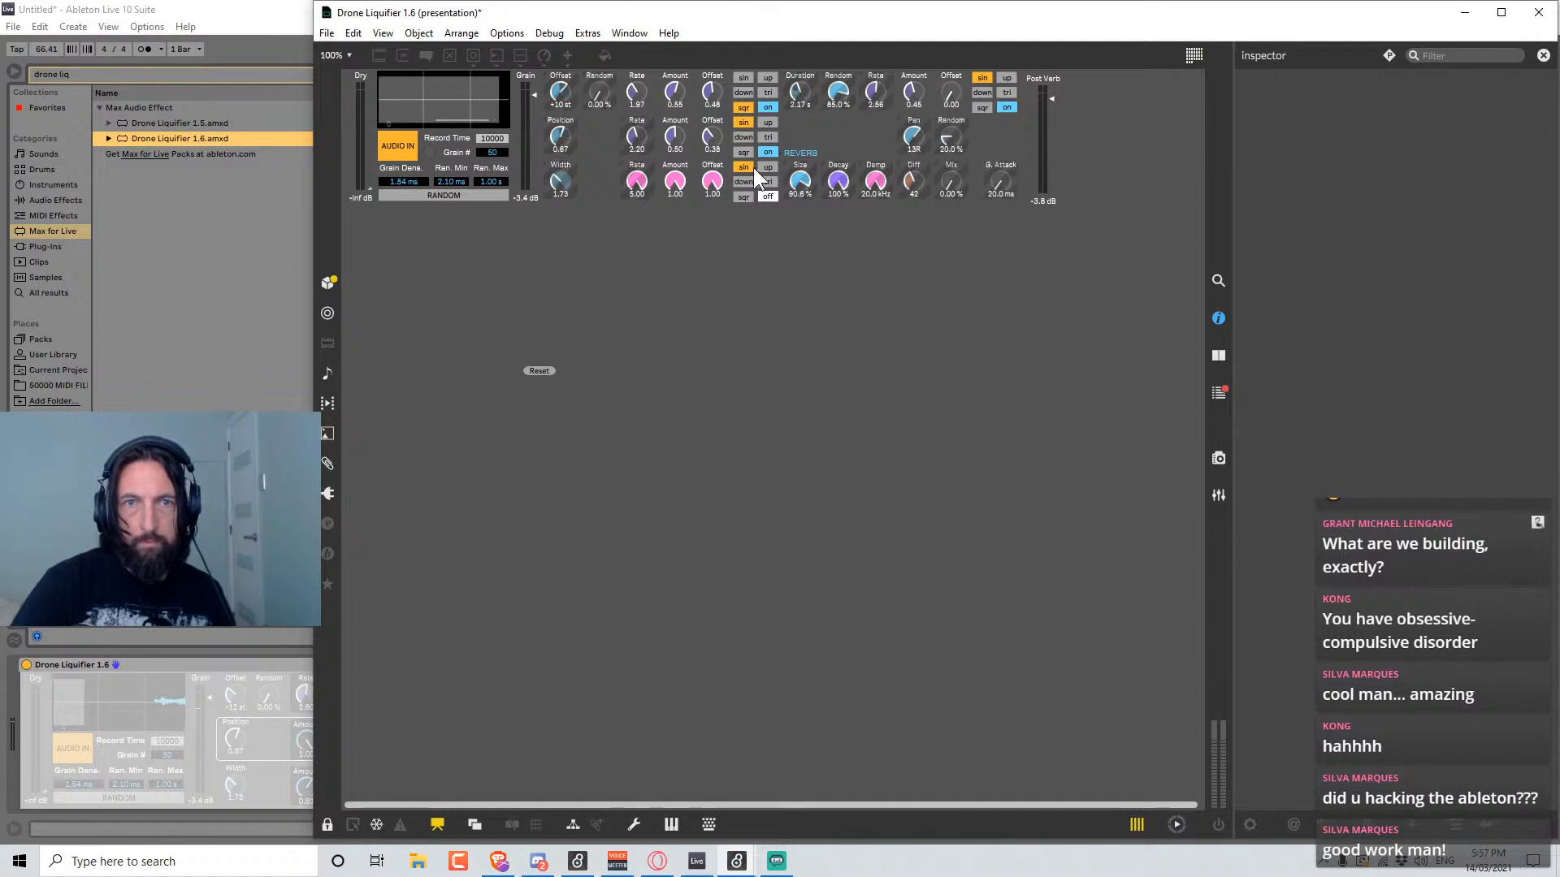
Switch on the Width row's LFO and set its rate to 2.28, amount to 0.71 and offset to 0.00.
click(768, 197)
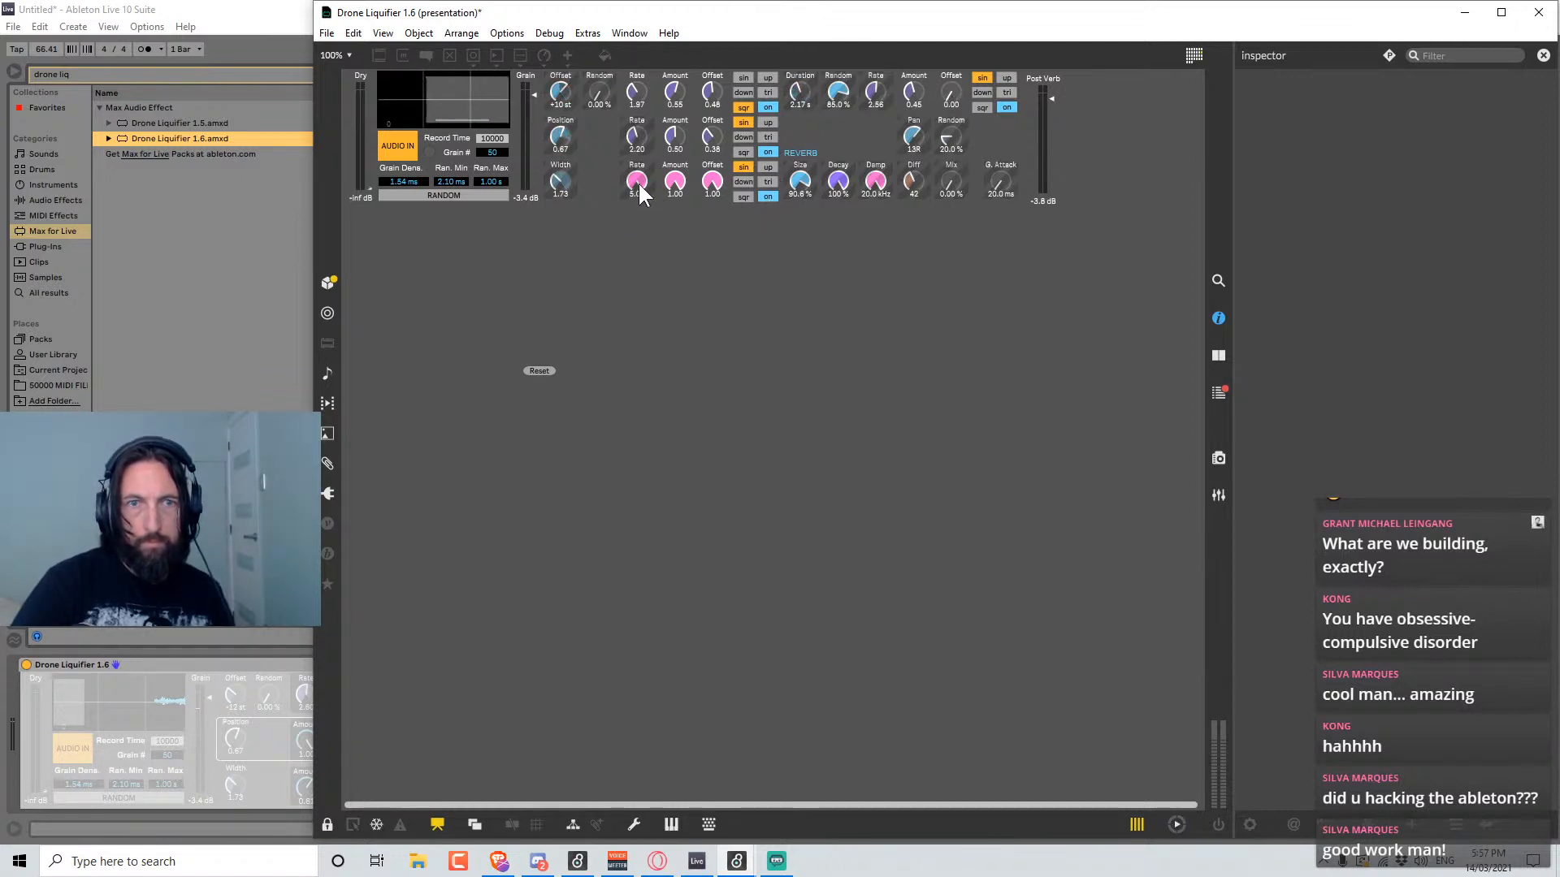
drag(637, 182, 713, 221)
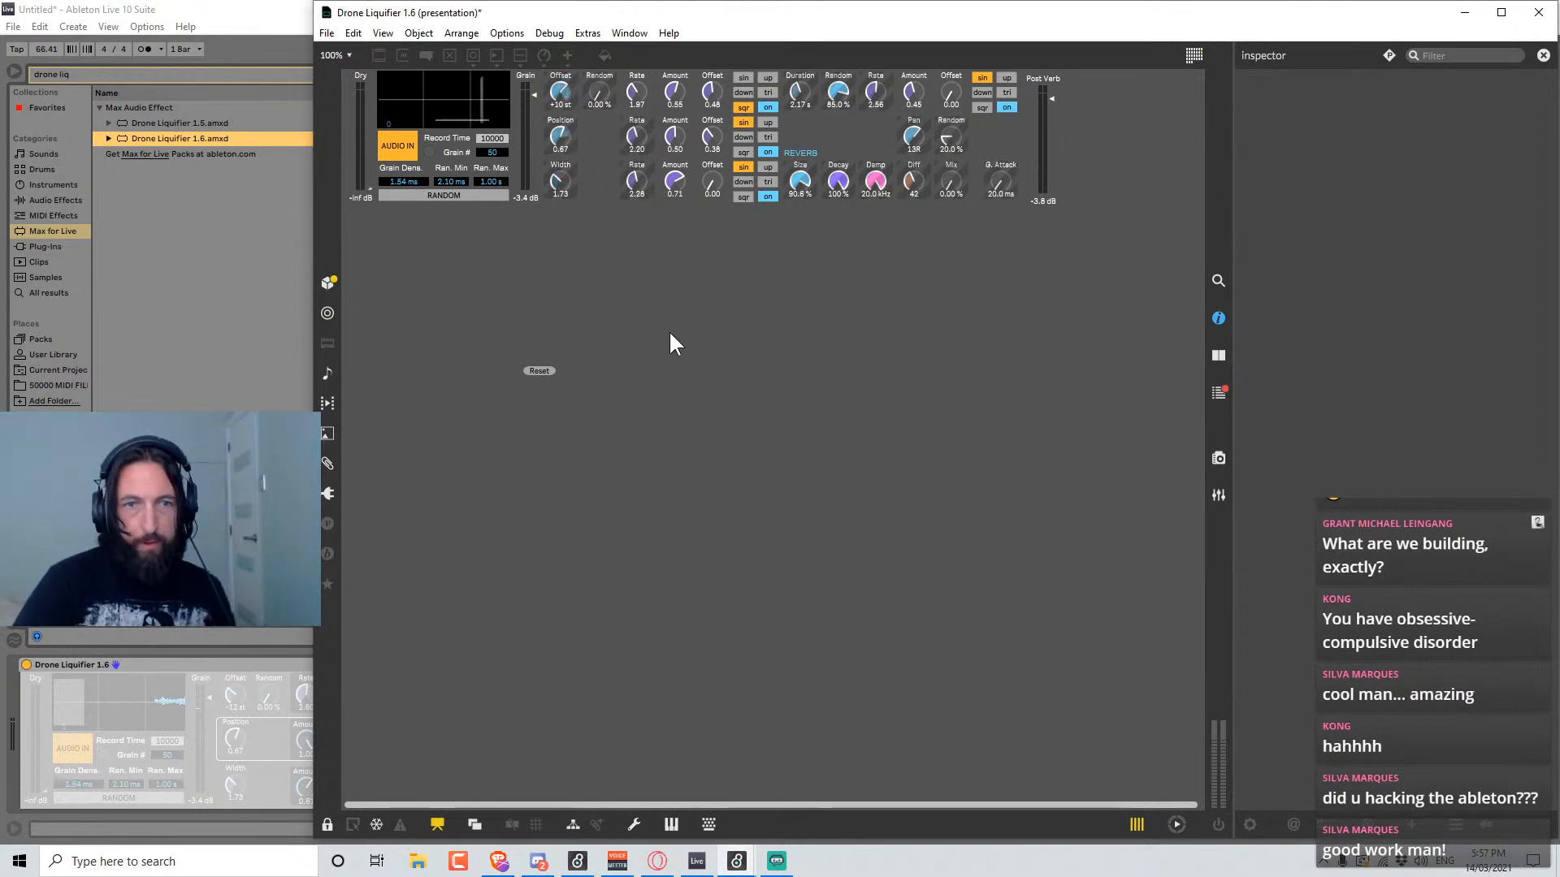
Unlock the patch, shrink the AUDIO IN button to a height of 20 and place the Reset button directly beneath it.
key(ctrl+e)
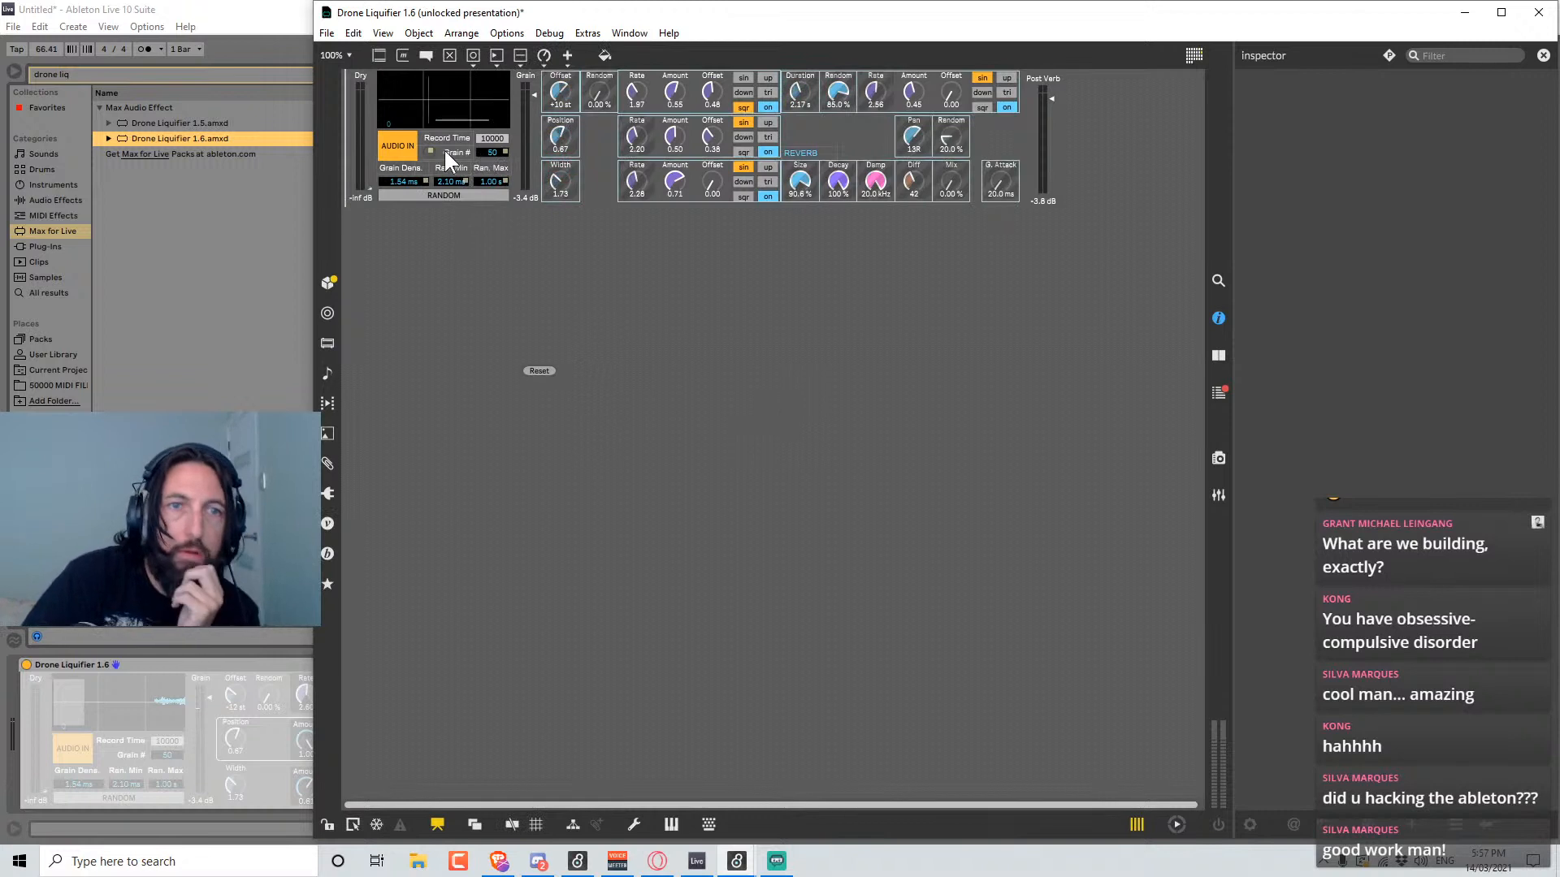
click(403, 159)
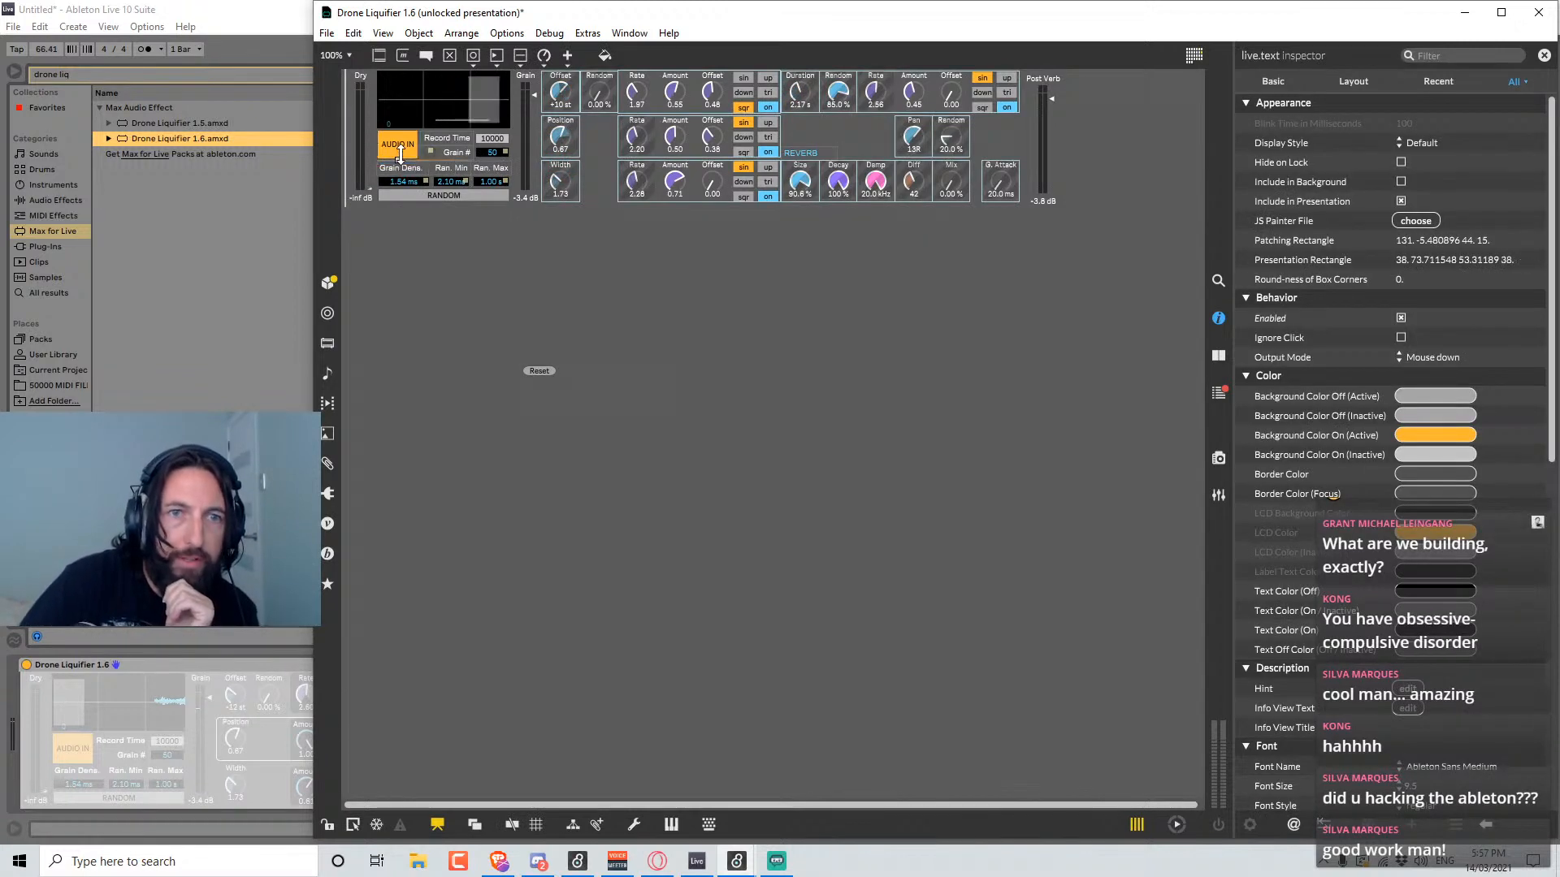
drag(398, 160, 398, 144)
drag(533, 369, 387, 153)
click(396, 135)
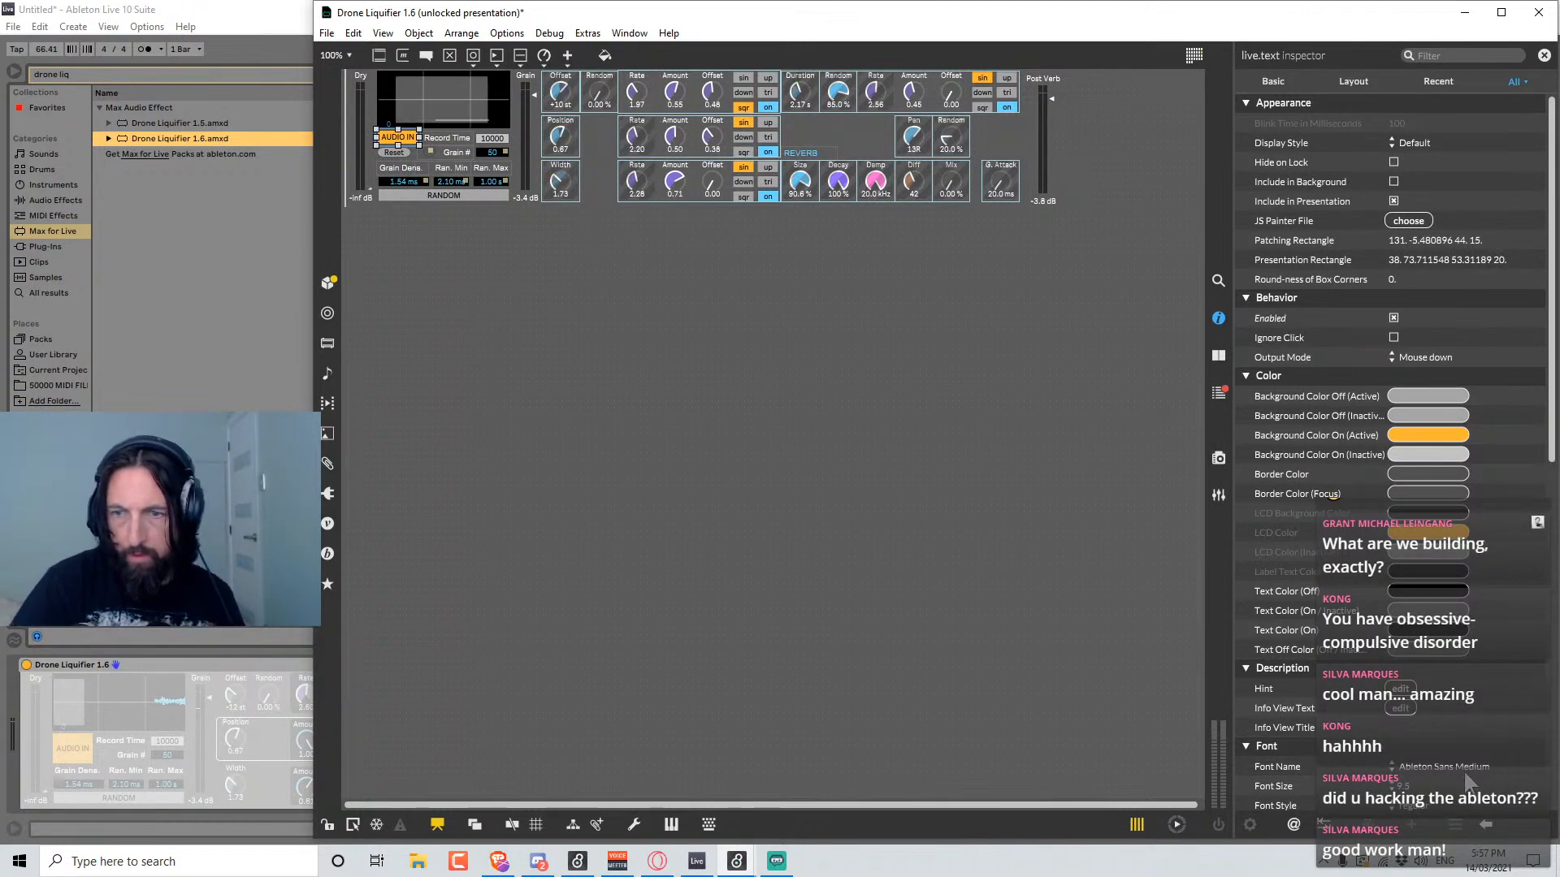
Resize the Reset button under AUDIO IN to 49 by 17, then lock the patch to check it.
click(392, 151)
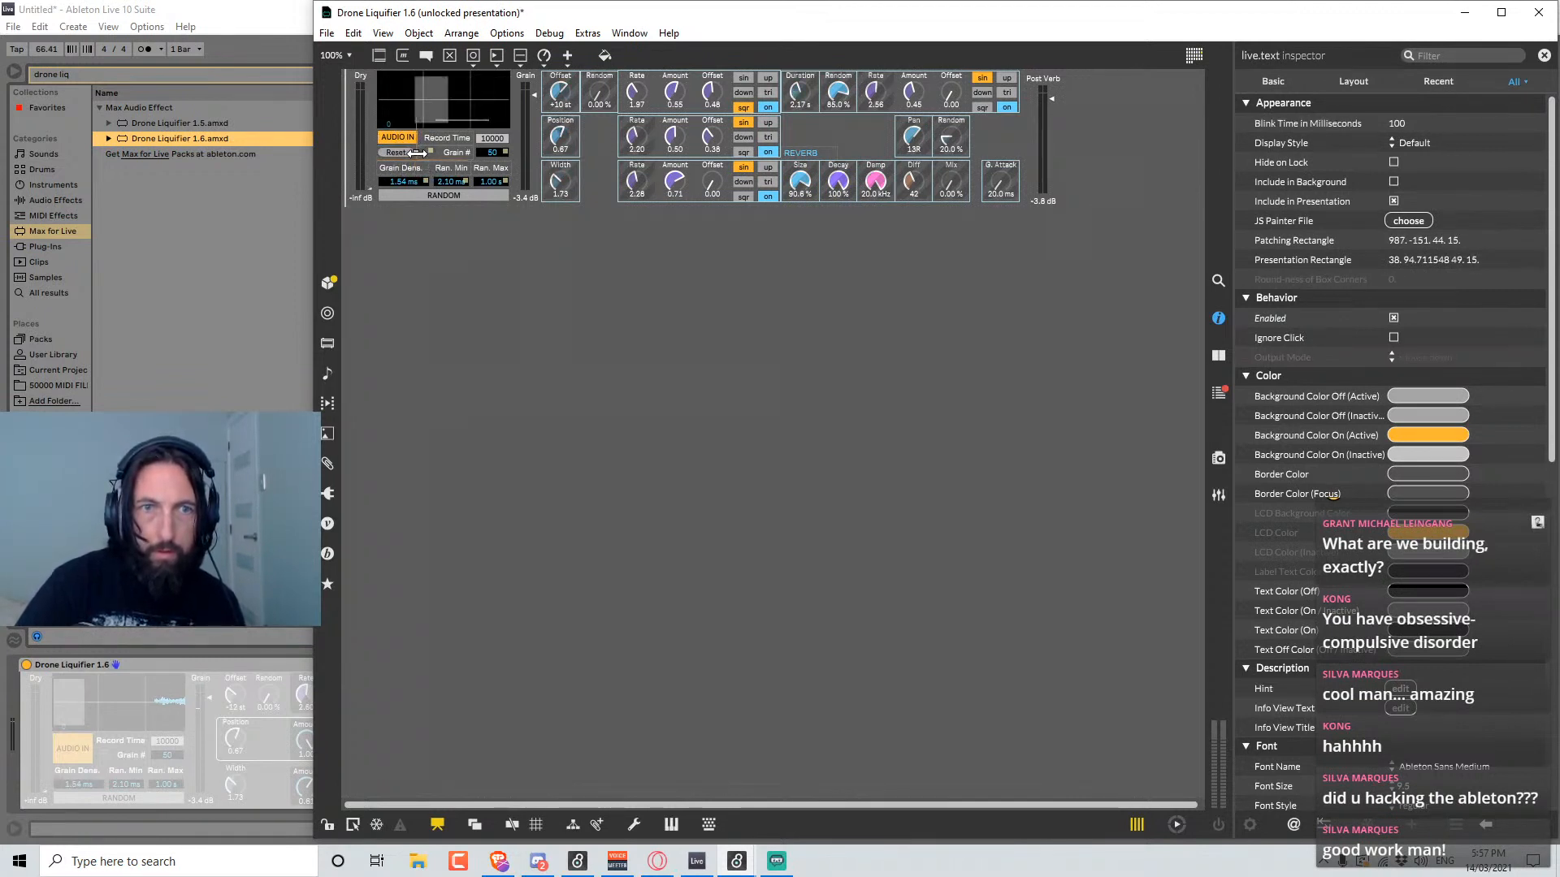
click(404, 203)
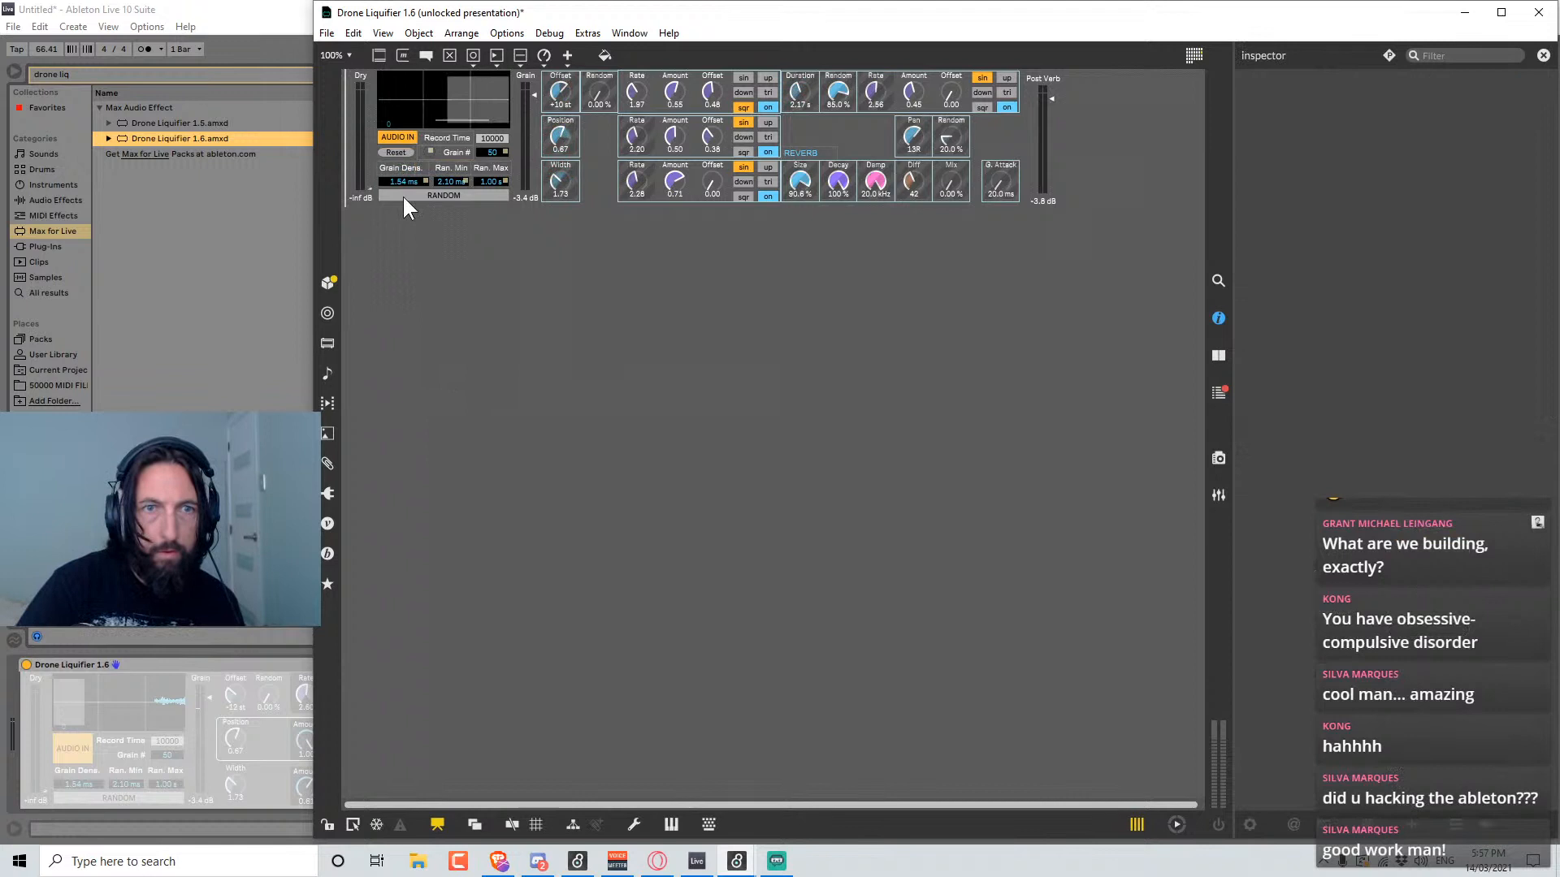
click(398, 154)
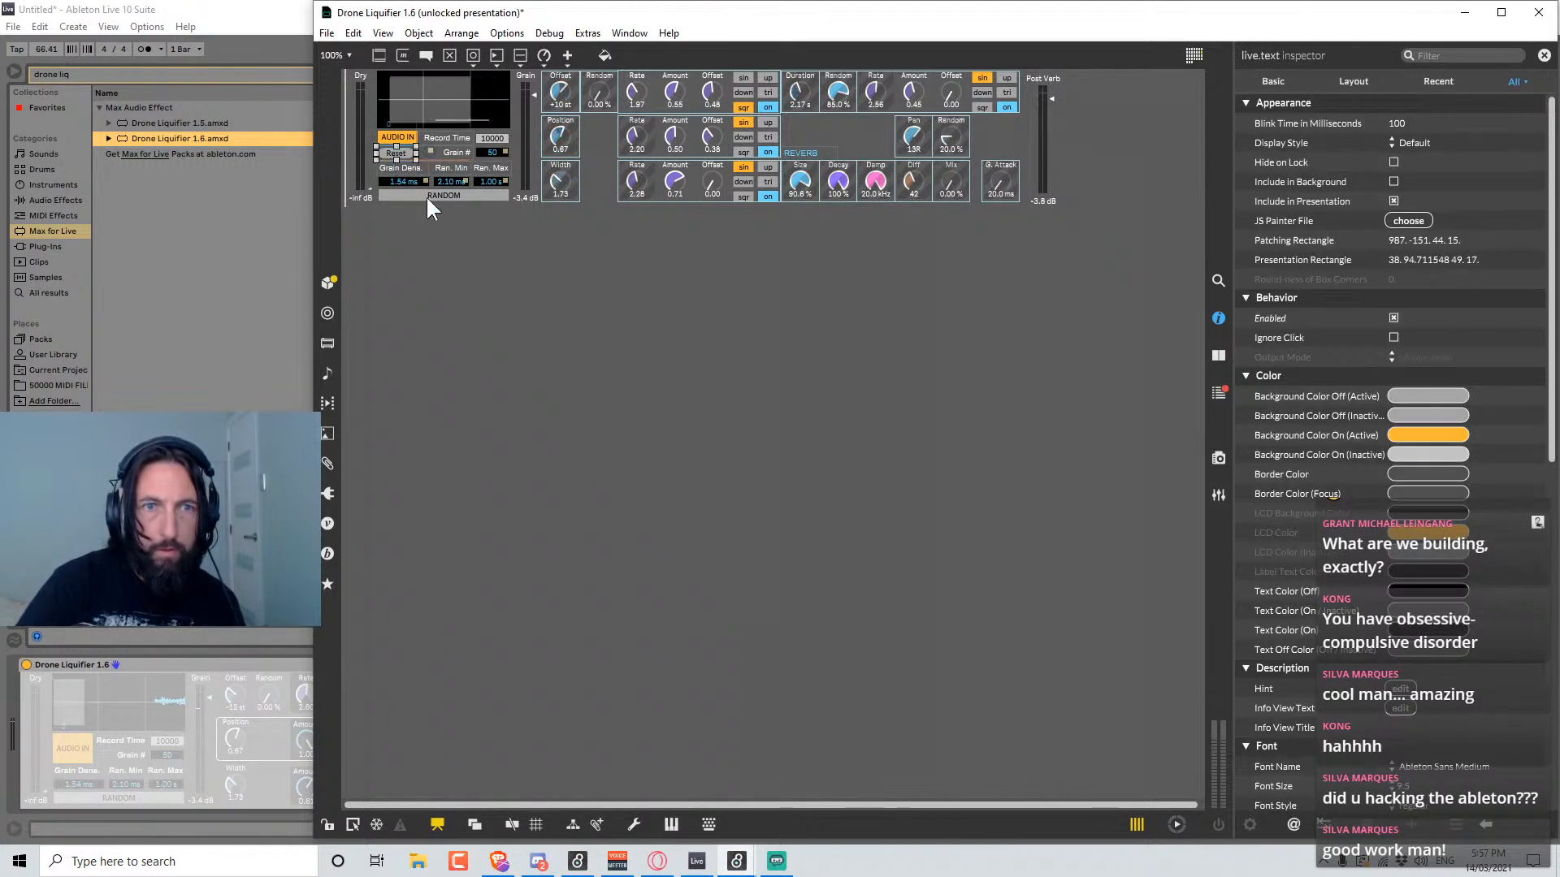
click(443, 224)
key(ctrl+e)
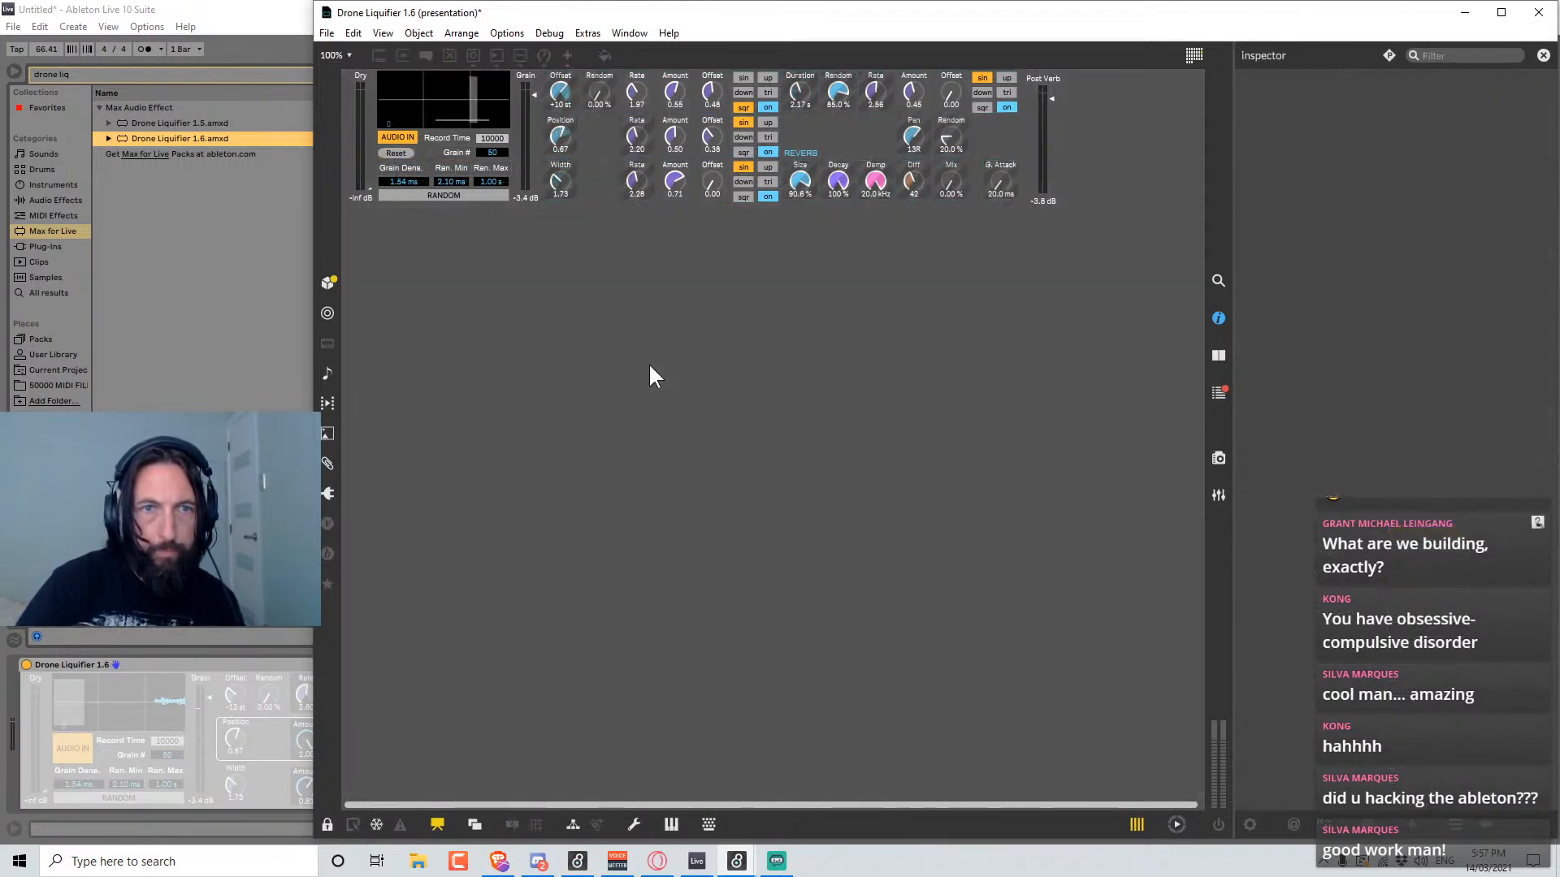
Widen the Reset button to 53 to match the AUDIO IN button, and lock the patch again.
key(ctrl+e)
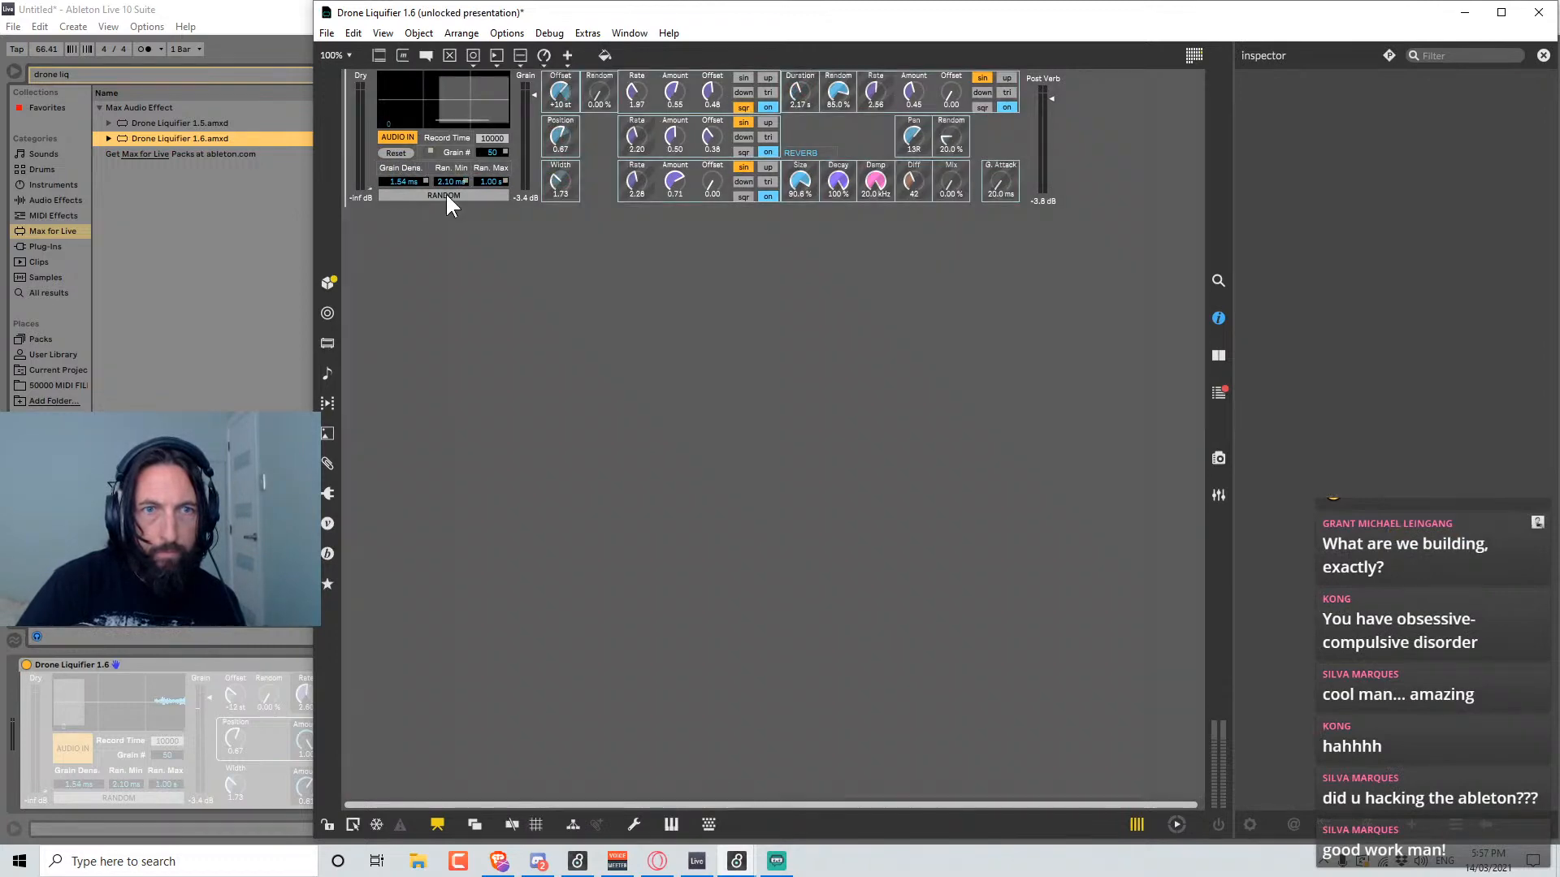
click(398, 153)
click(424, 280)
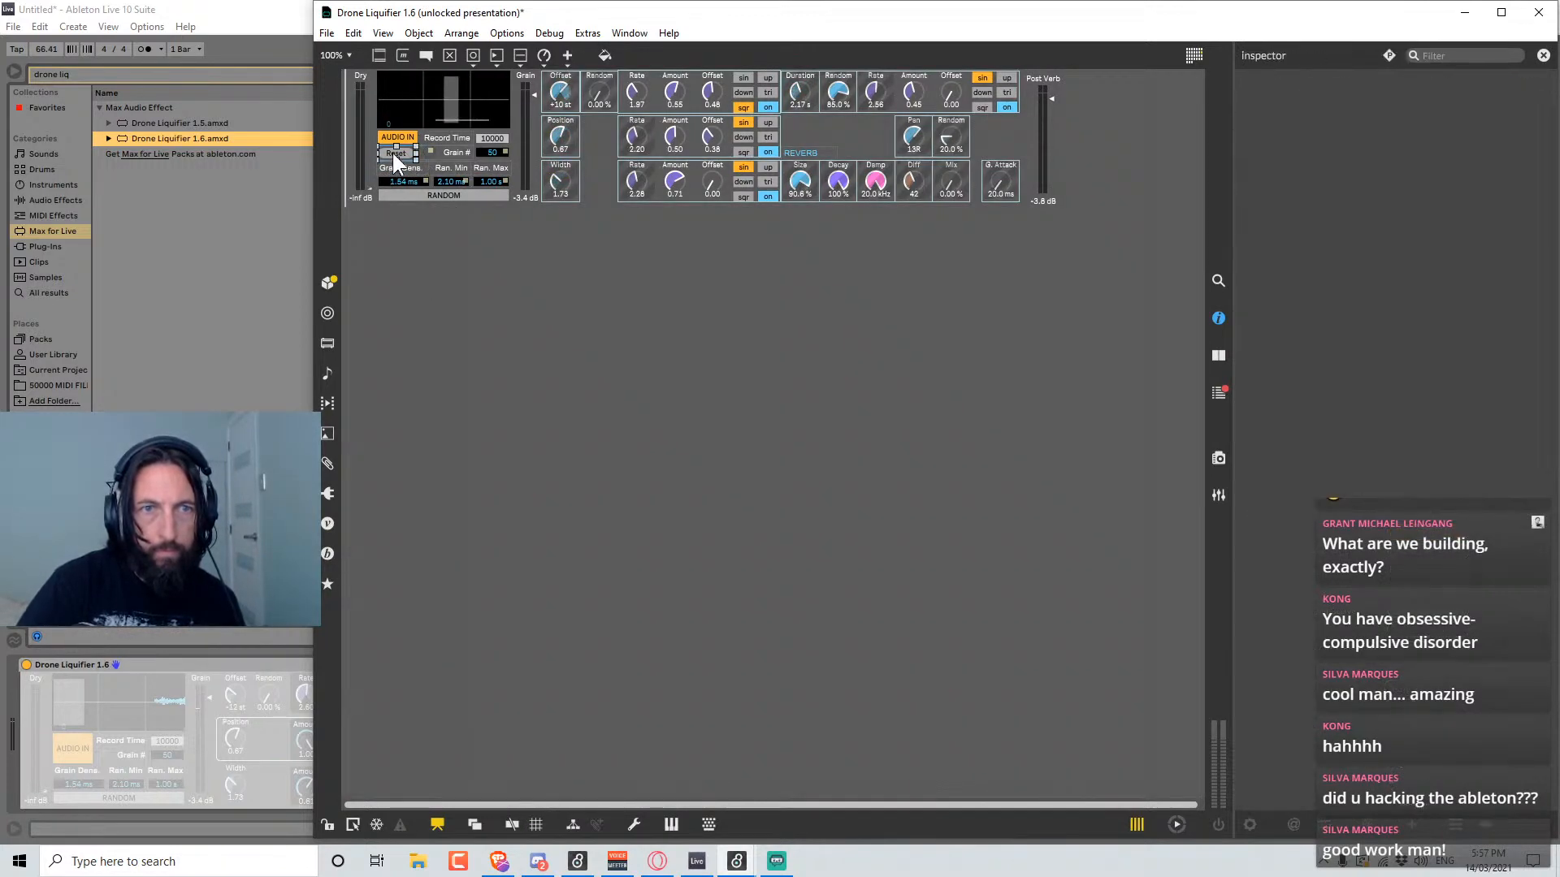
drag(418, 151, 421, 152)
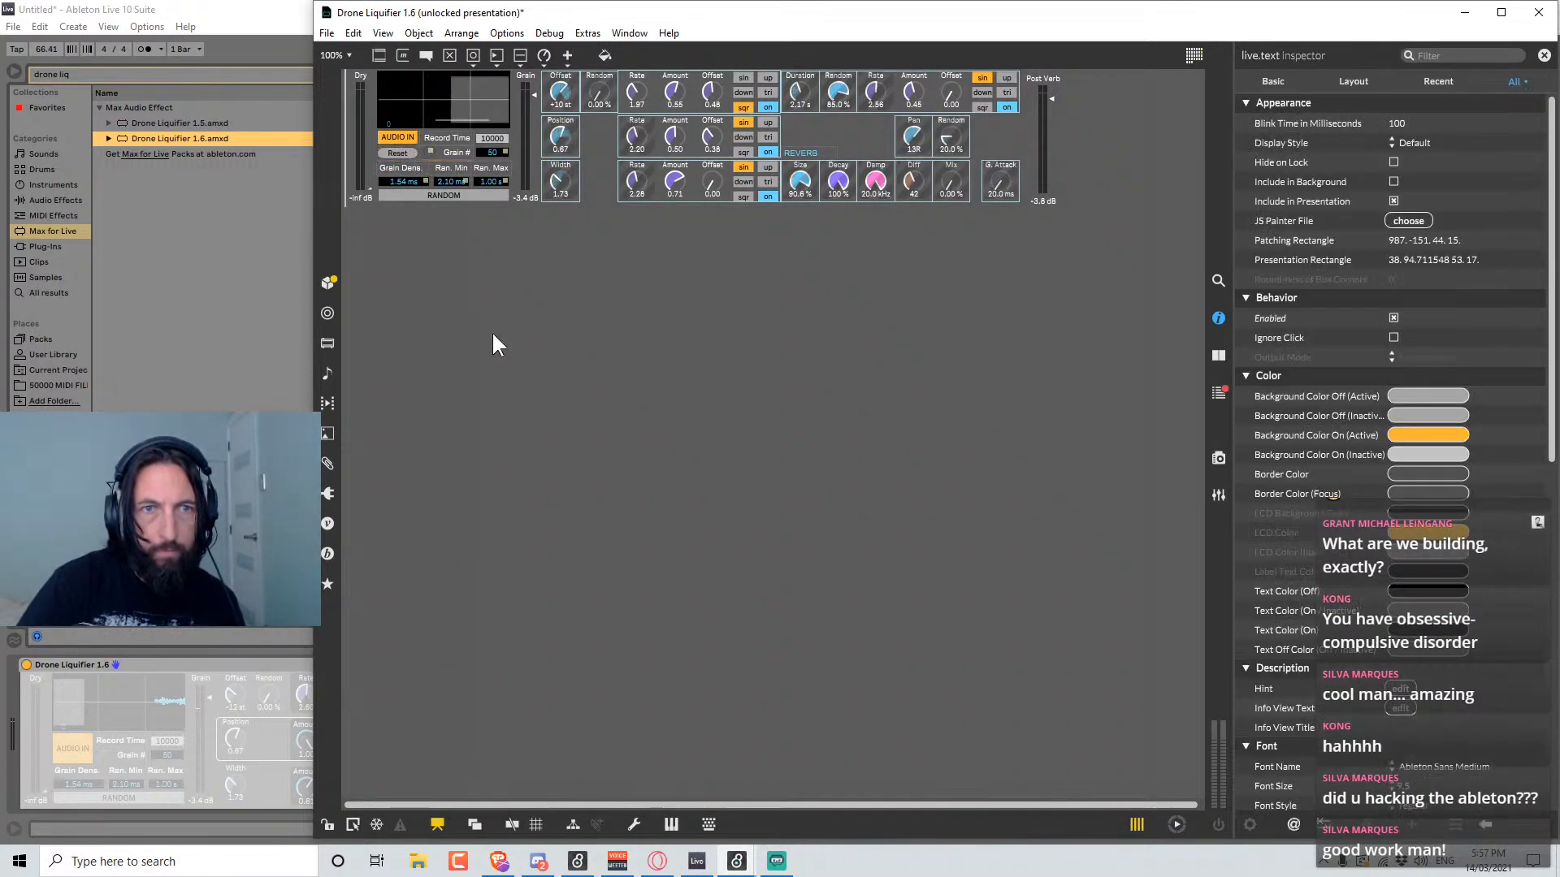
click(498, 333)
key(ctrl+e)
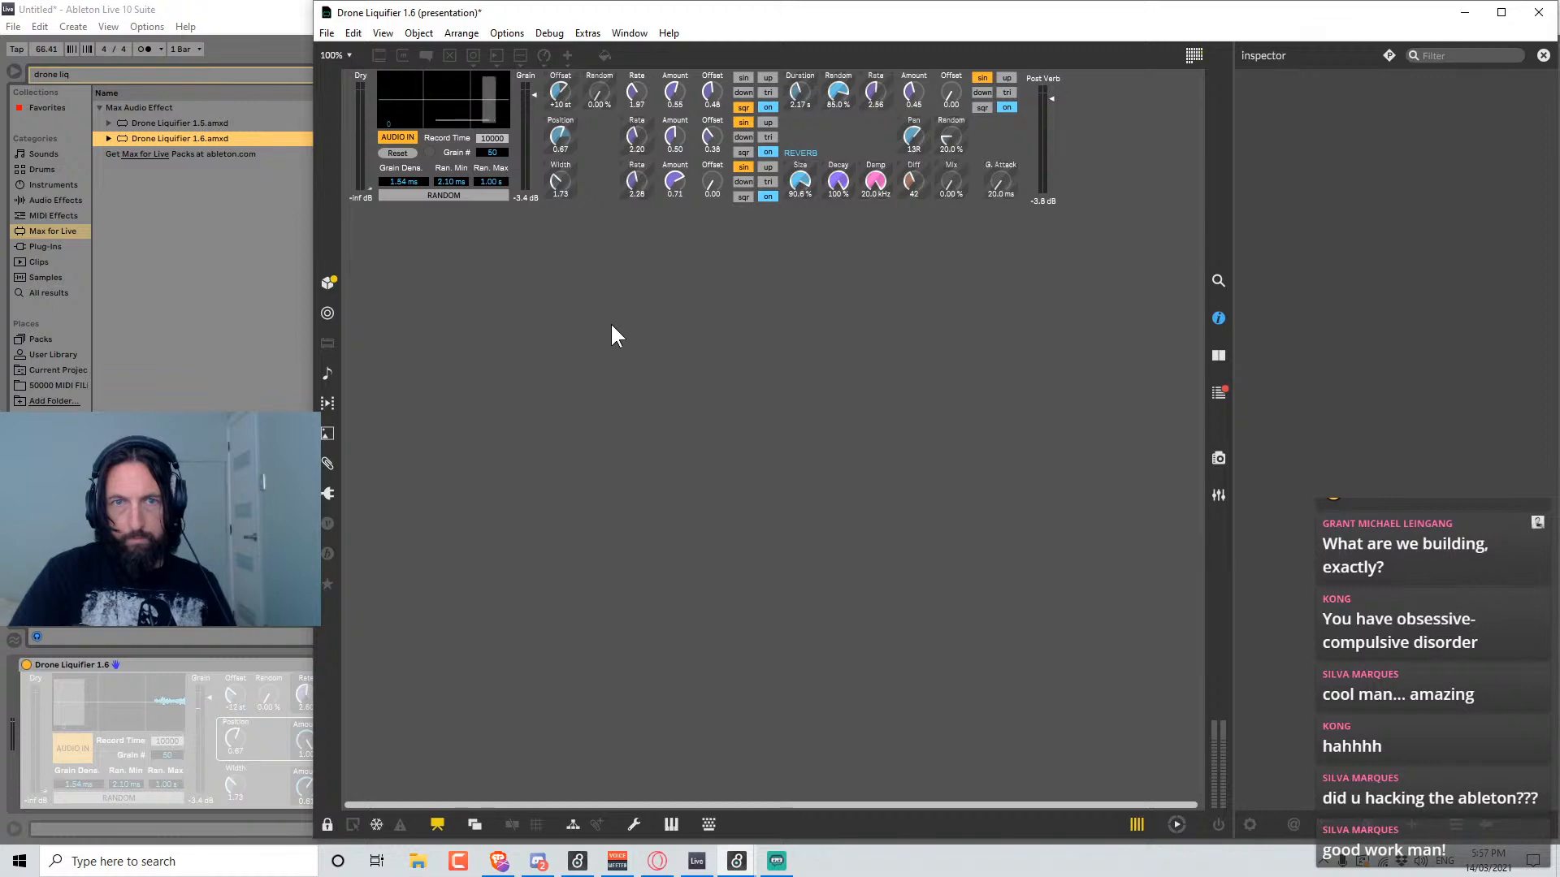
Open the Width LFO's original Drone Liquifier LFO 1.0 patcher and unlock it for editing.
key(ctrl+e)
right_click(725, 187)
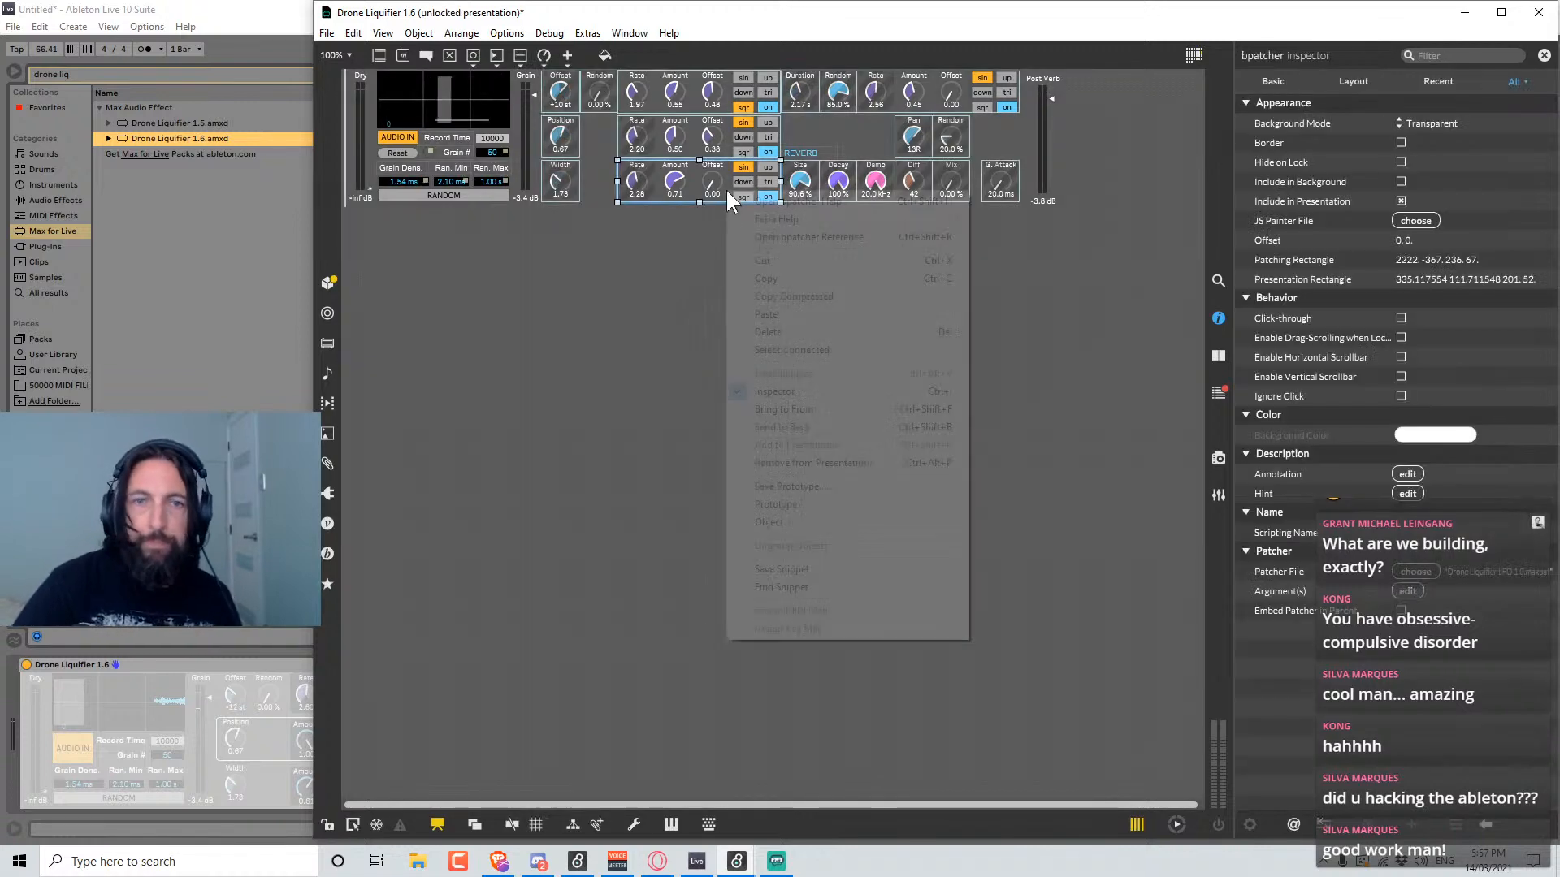
mouse_move(895, 521)
click(1021, 522)
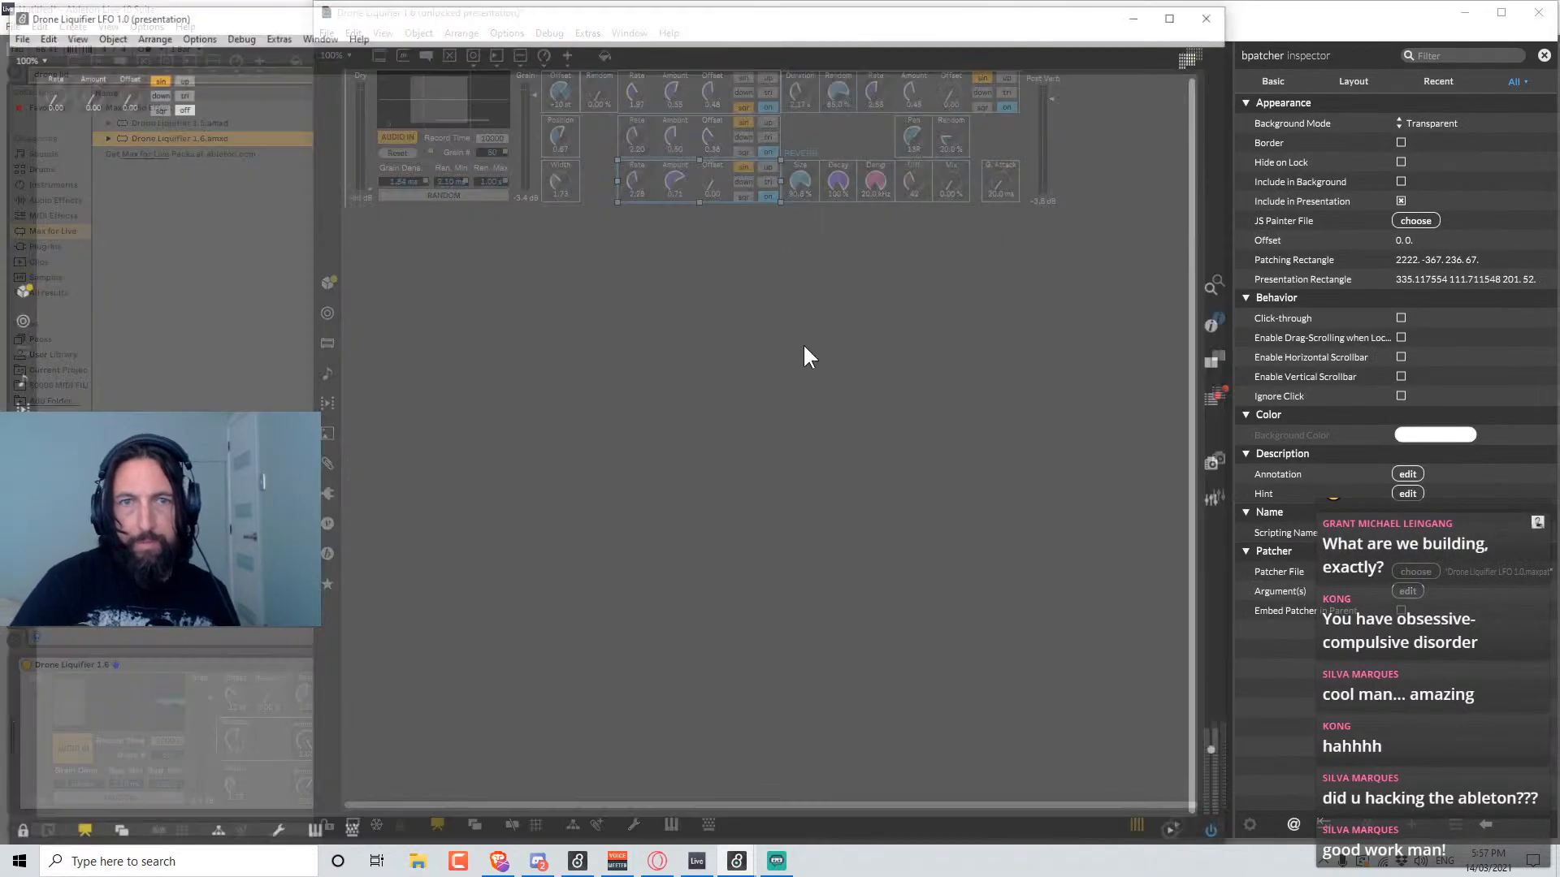
key(ctrl+e)
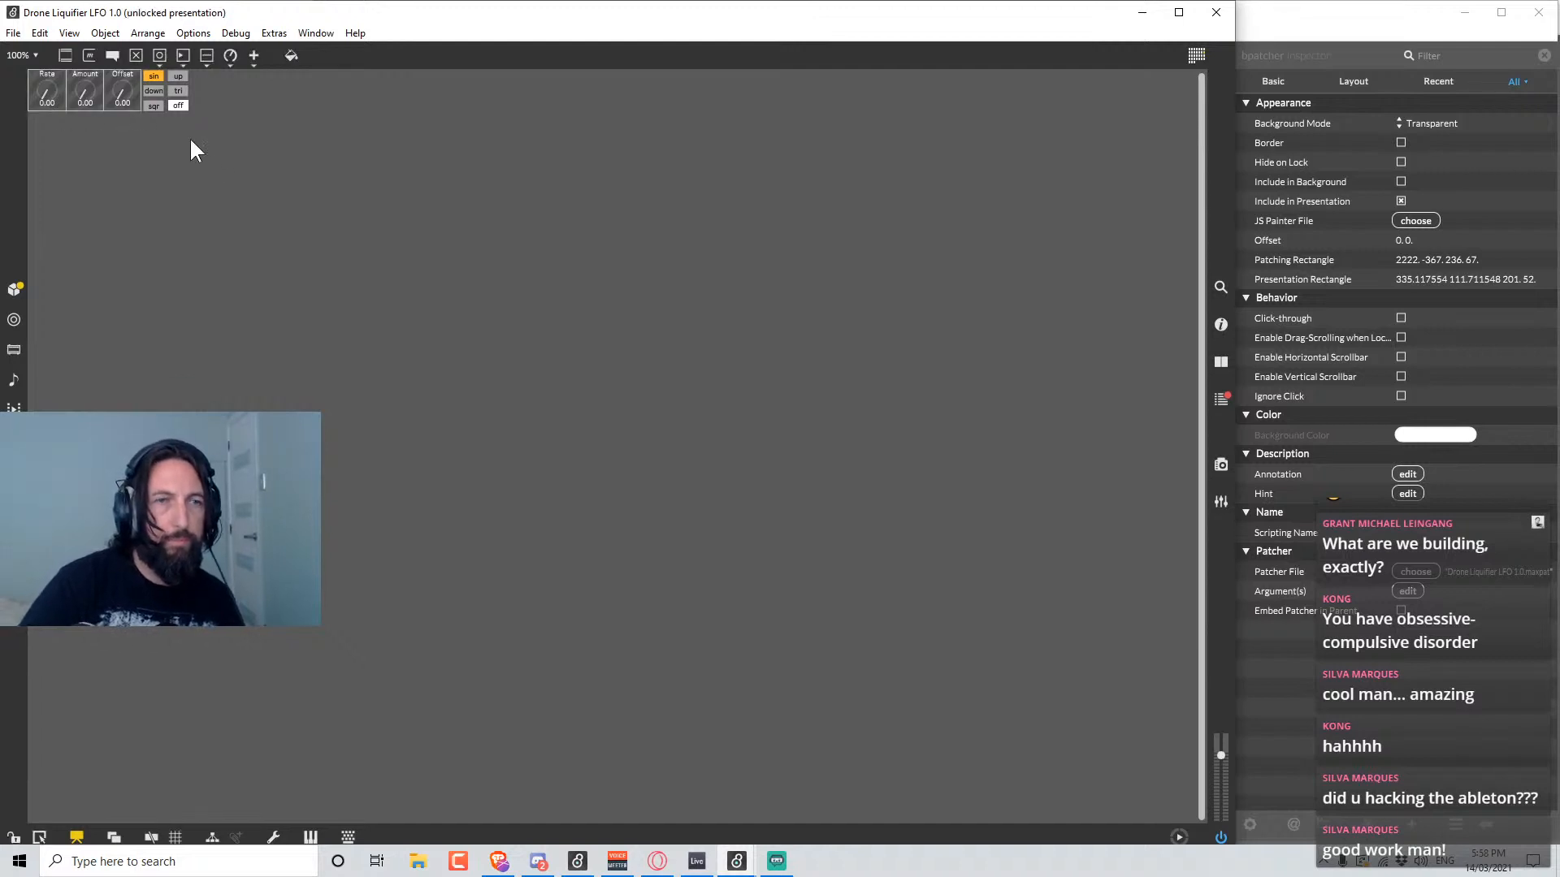
Move the down, tri, sqr and off buttons up slightly to tighten their spacing, lining off up with sqr.
click(162, 91)
drag(165, 111, 165, 107)
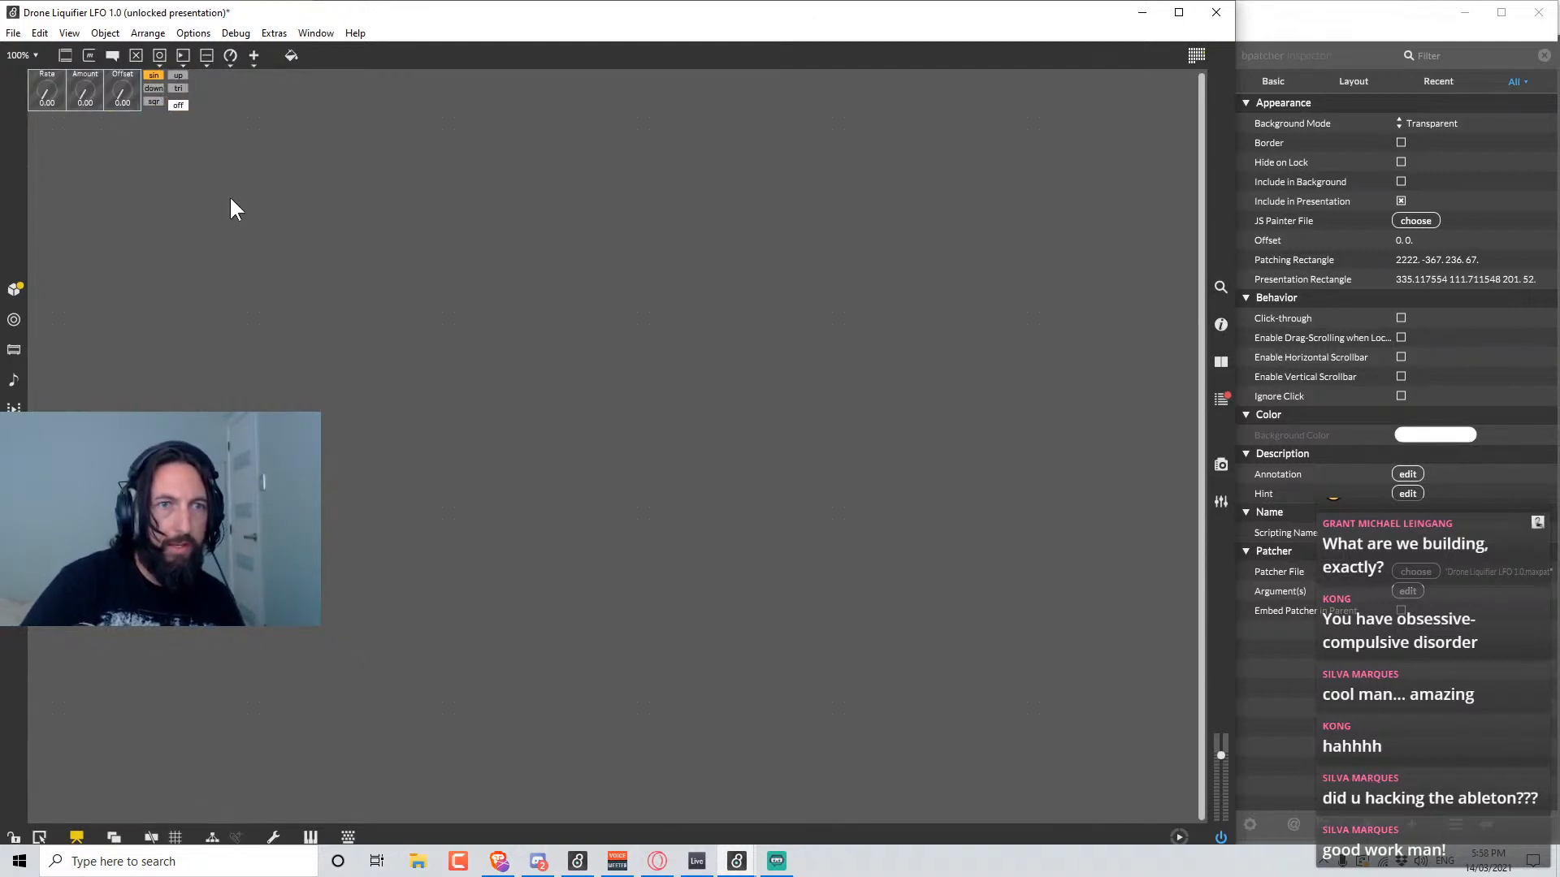
scroll(141, 140, up, 5)
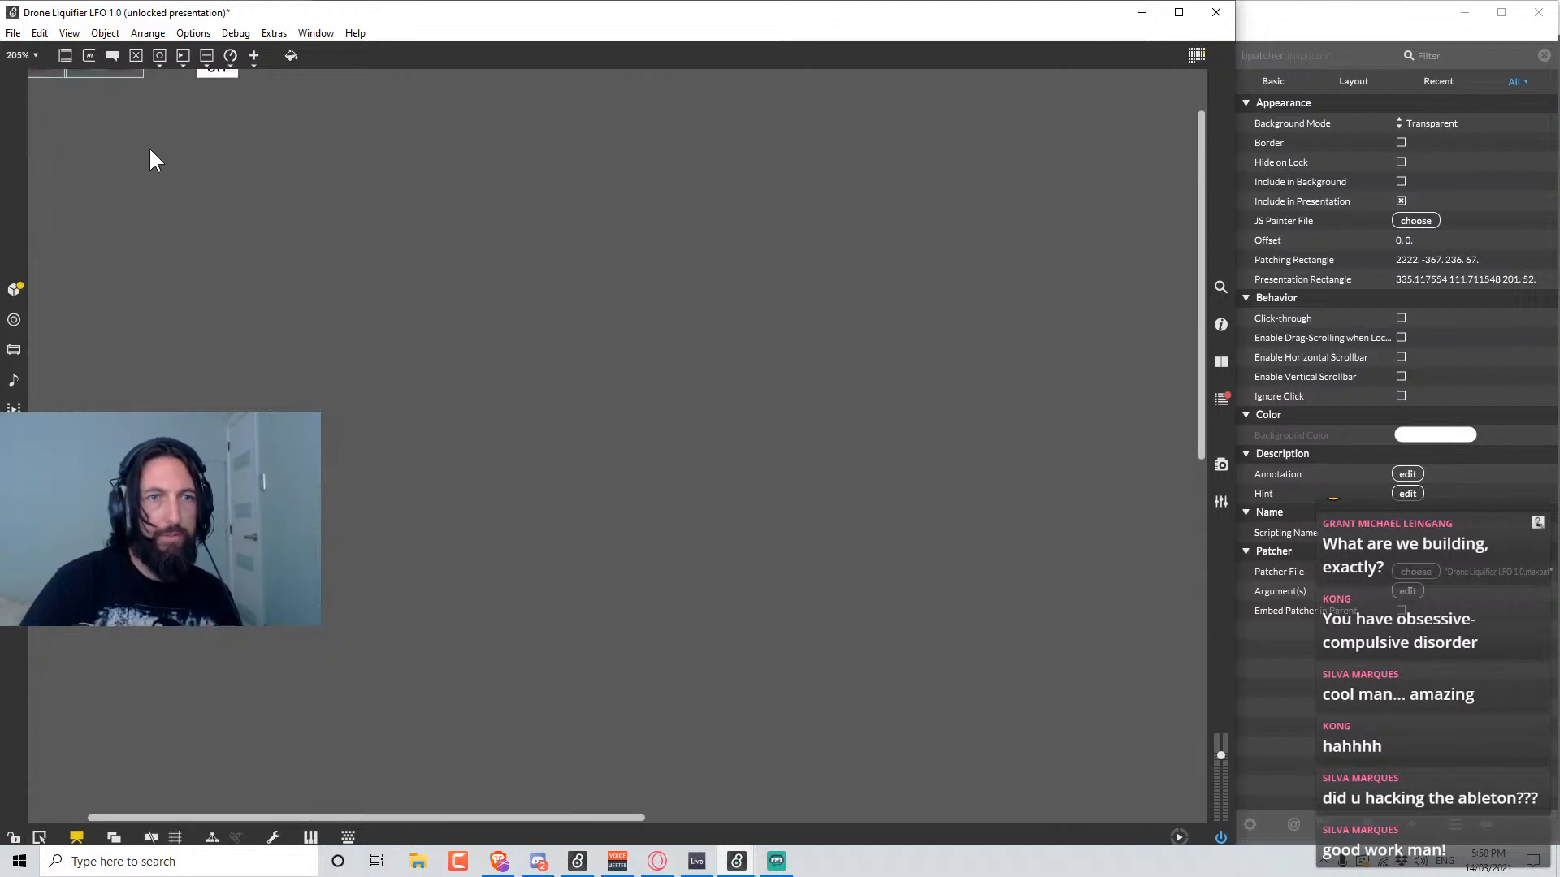
drag(231, 169, 231, 159)
click(282, 239)
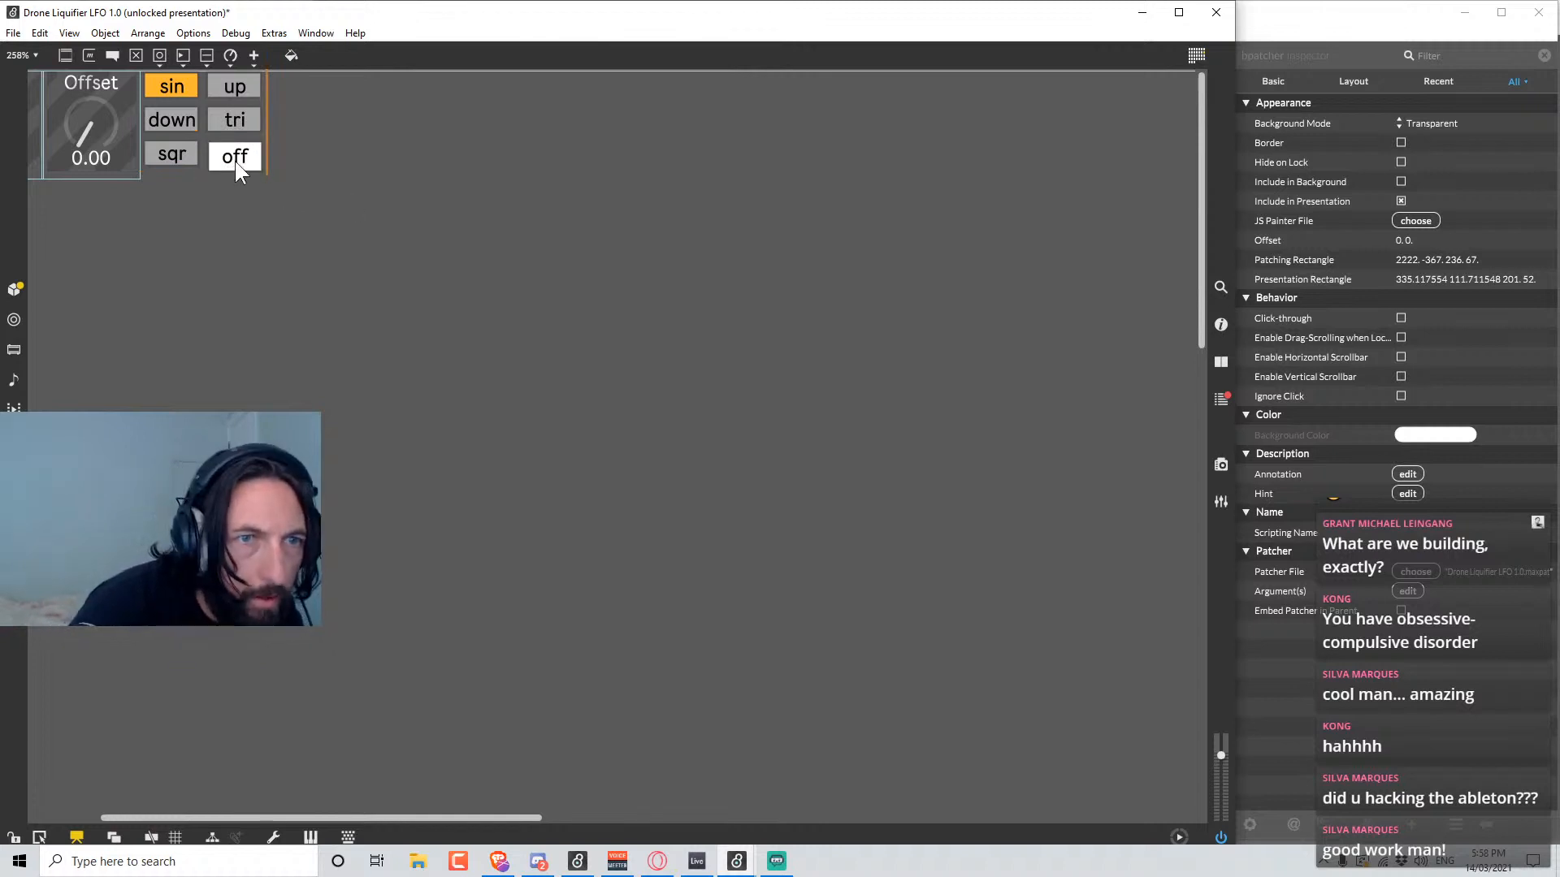
drag(234, 176, 234, 171)
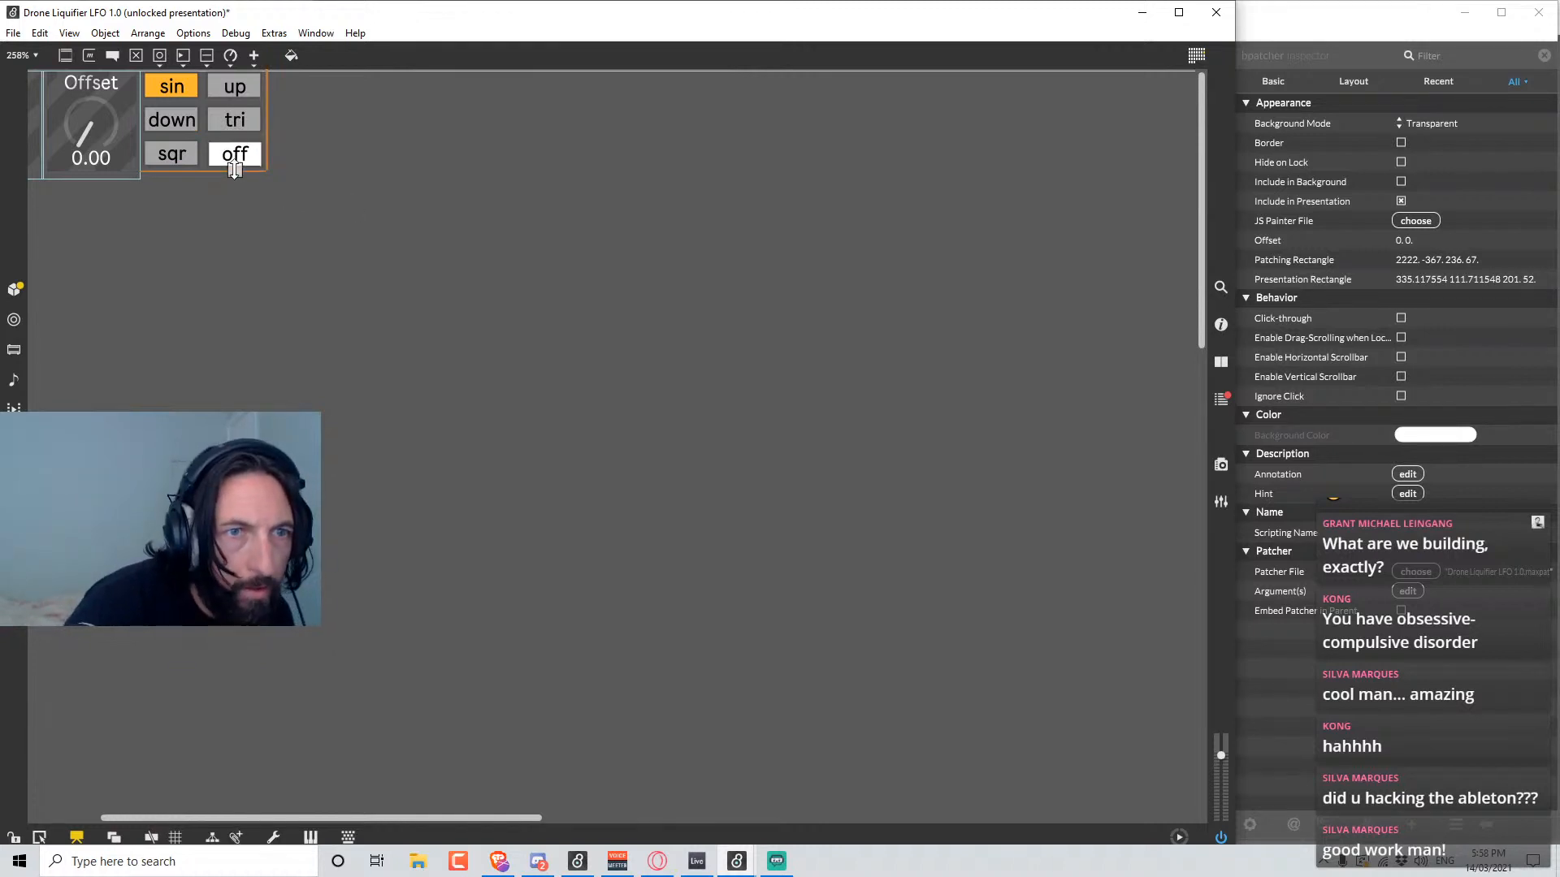
Fine-tune the off button's height in line with sqr, close the LFO patcher and lock the device patch to check.
drag(234, 169, 234, 168)
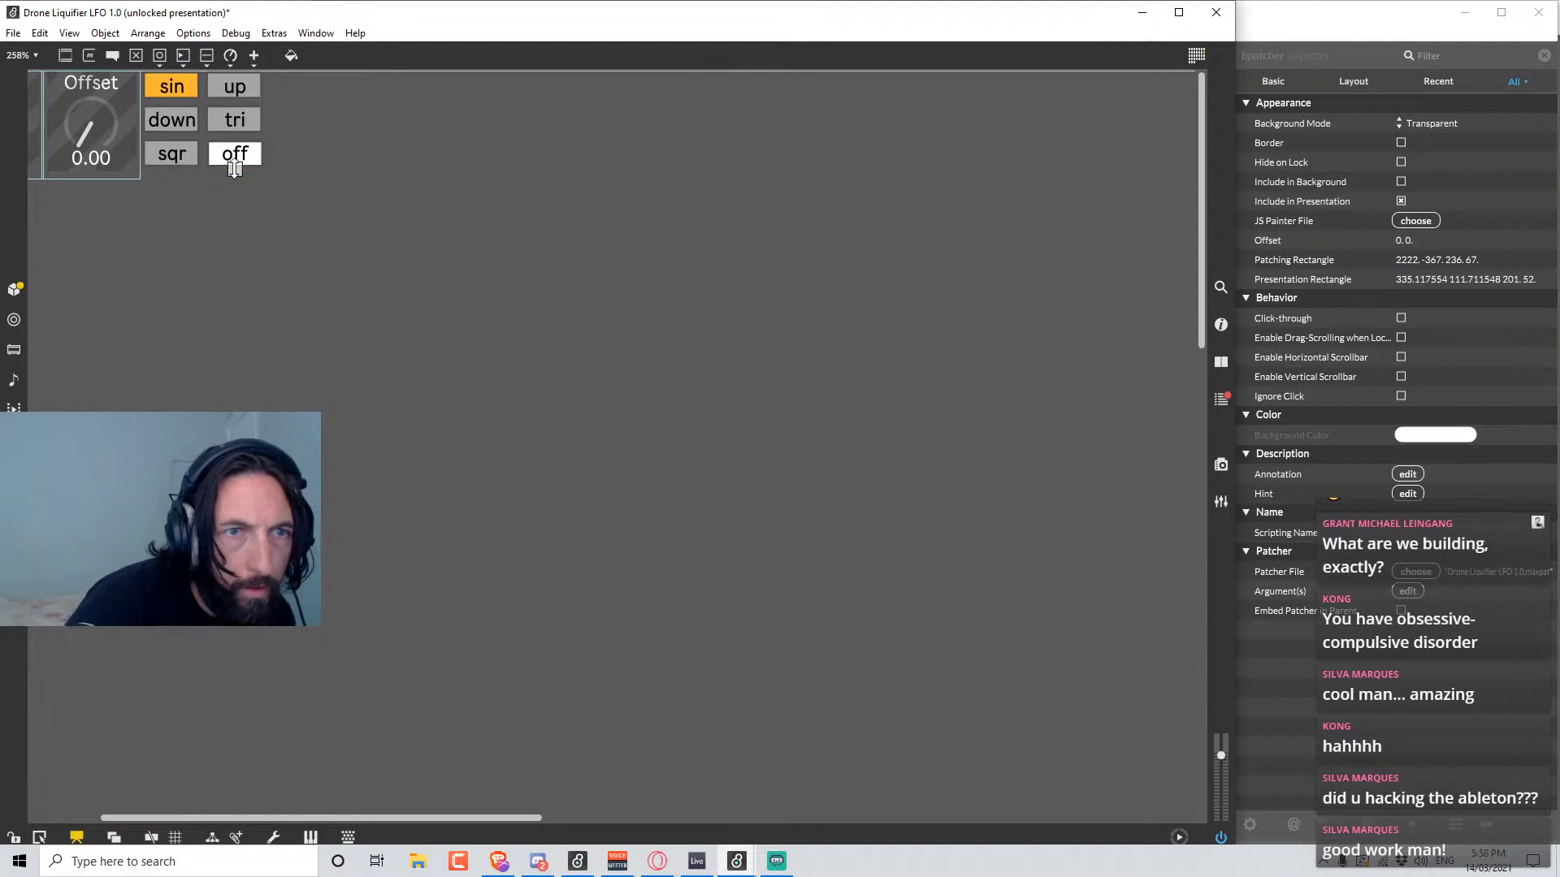
click(234, 169)
click(240, 140)
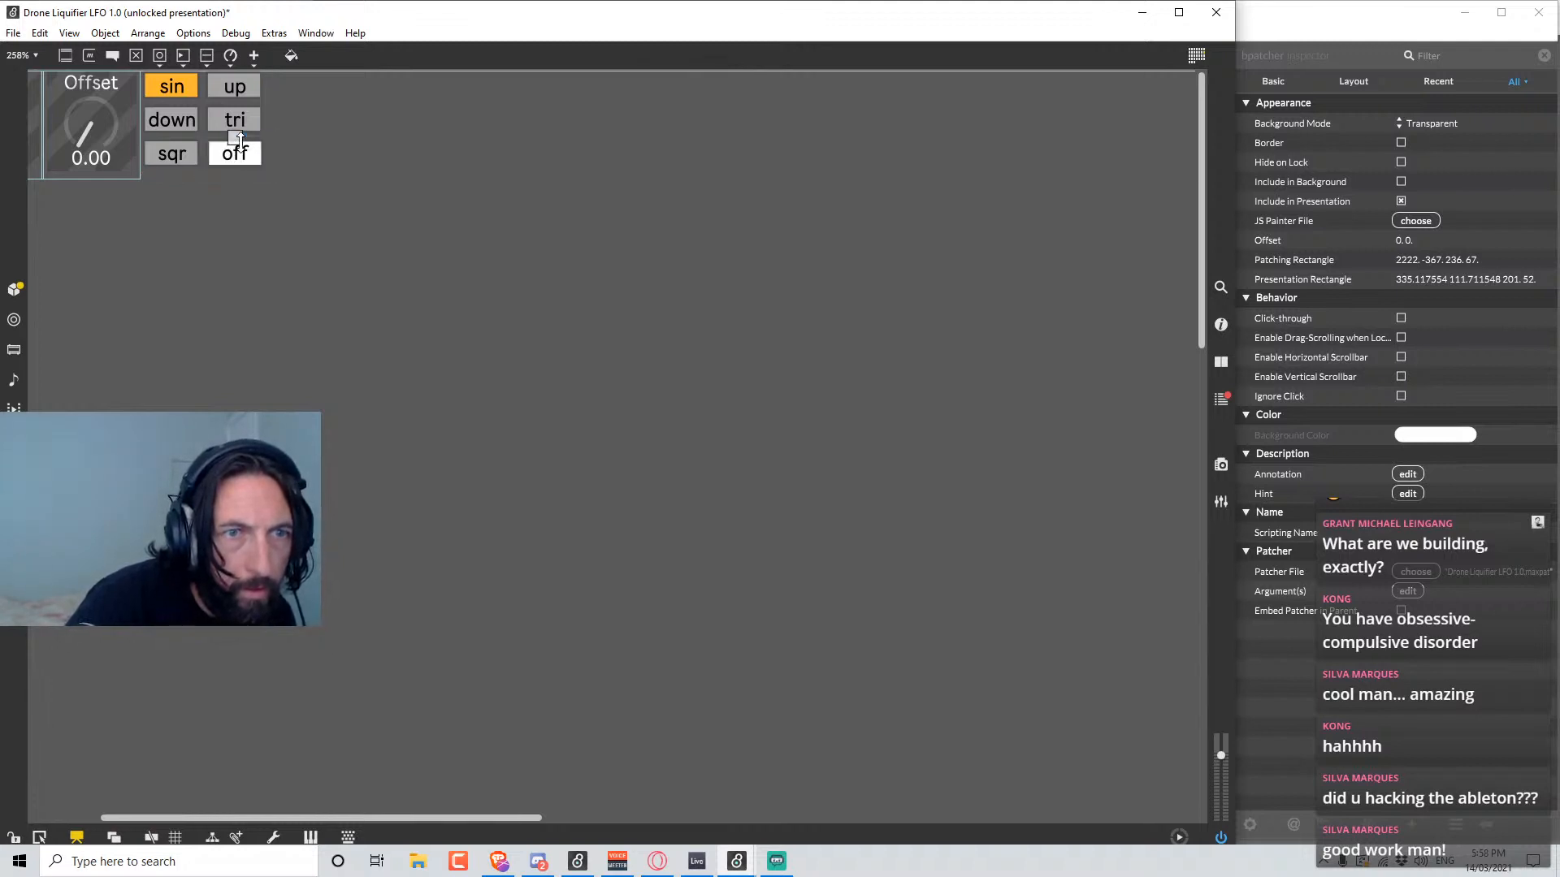
click(636, 158)
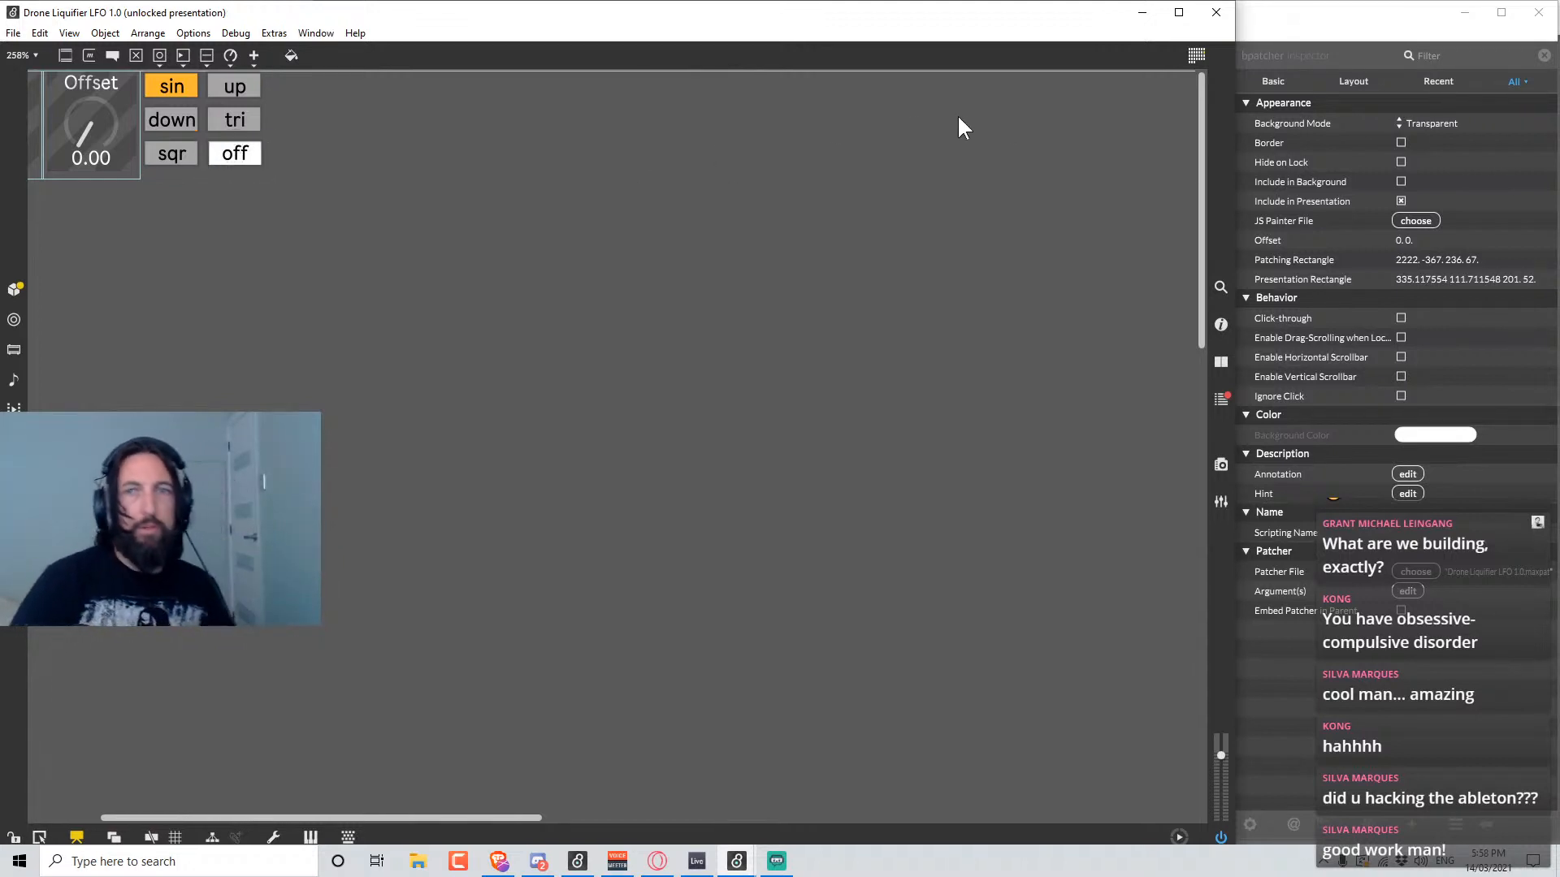
click(1213, 13)
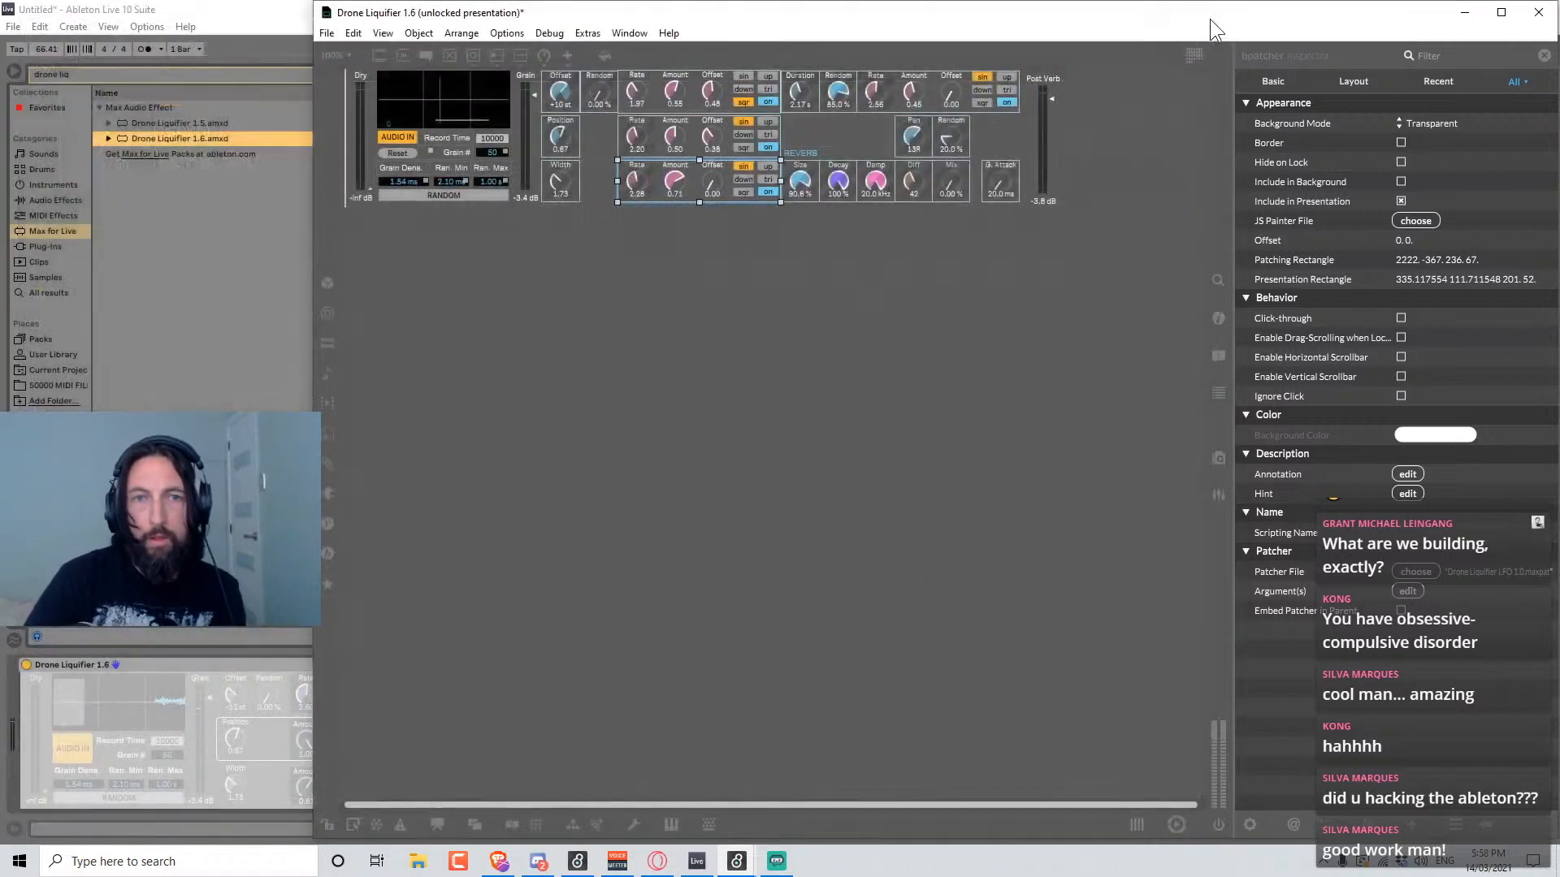
key(ctrl+e)
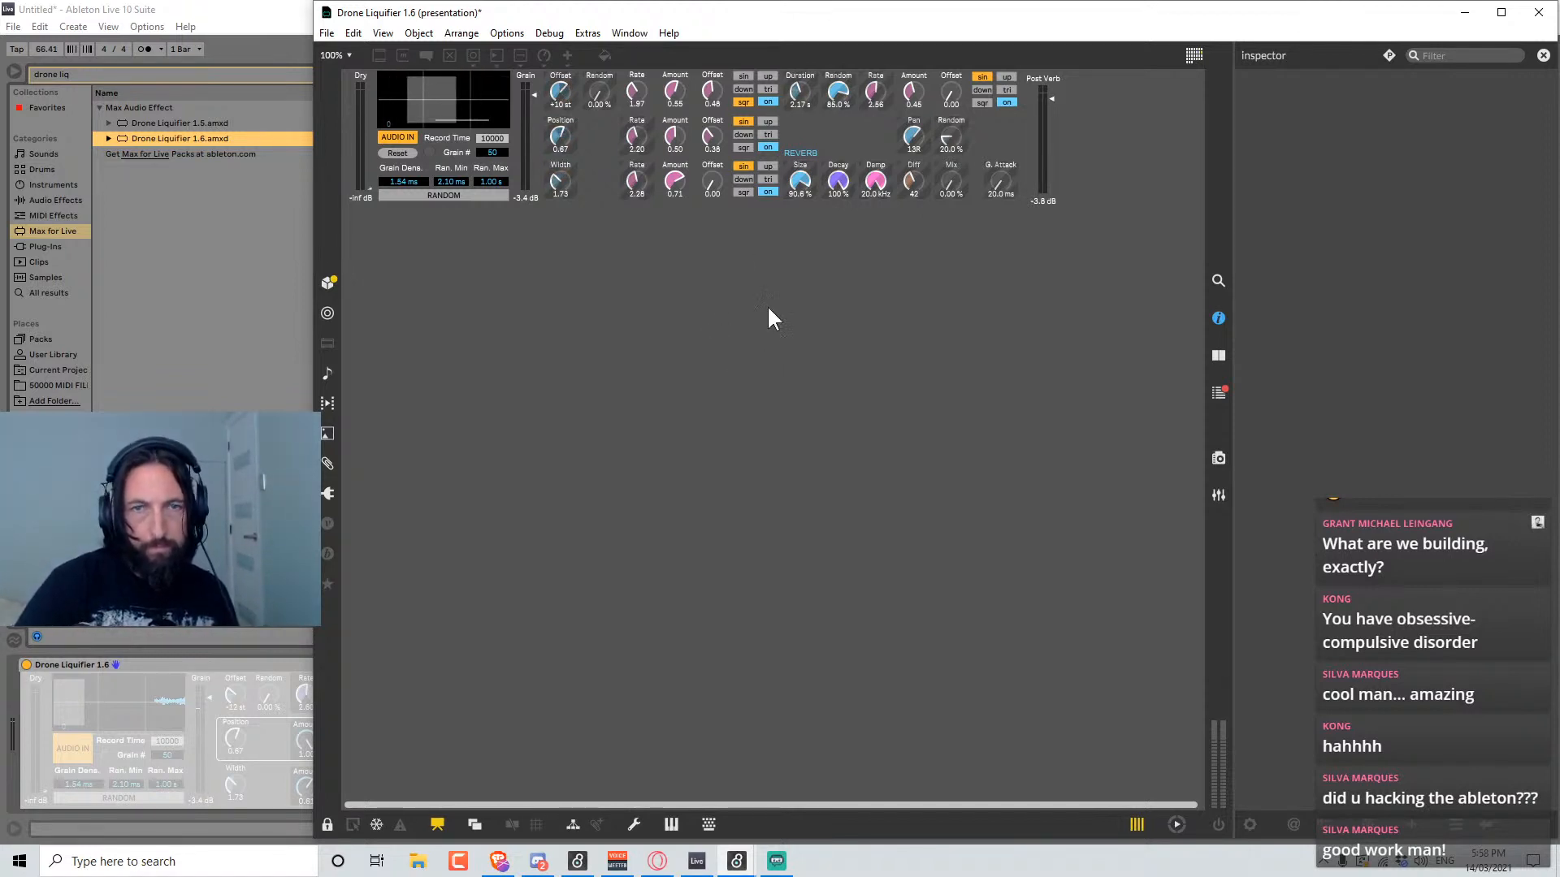
Open the Position LFO's original Drone Liquifier LFO 1.0 patcher from the unlocked device patch and unlock it for editing.
key(ctrl+e)
right_click(715, 156)
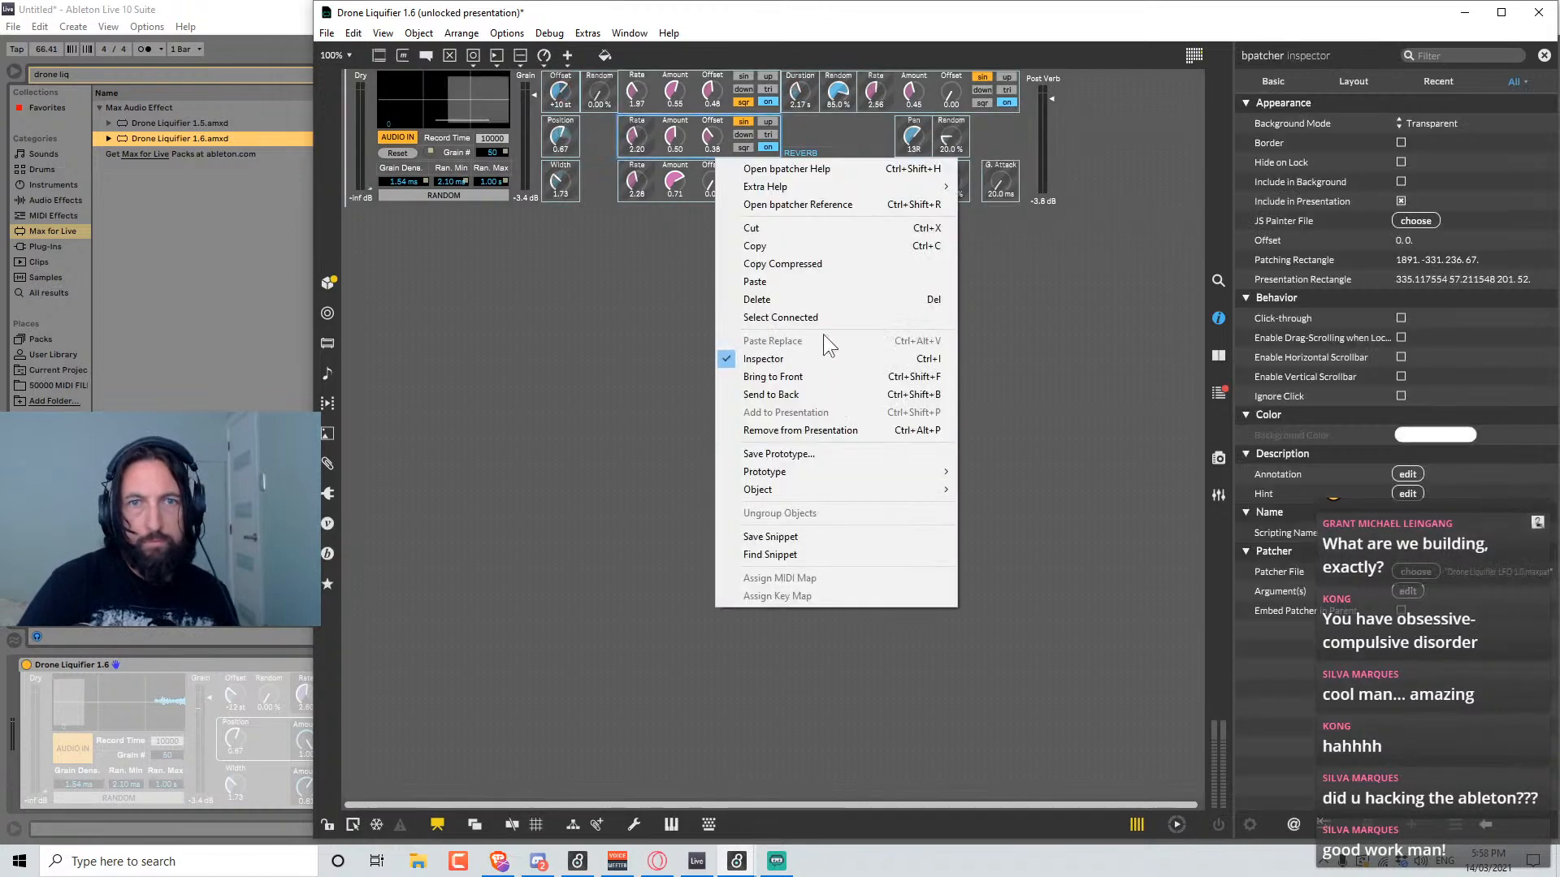
mouse_move(817, 489)
click(1060, 489)
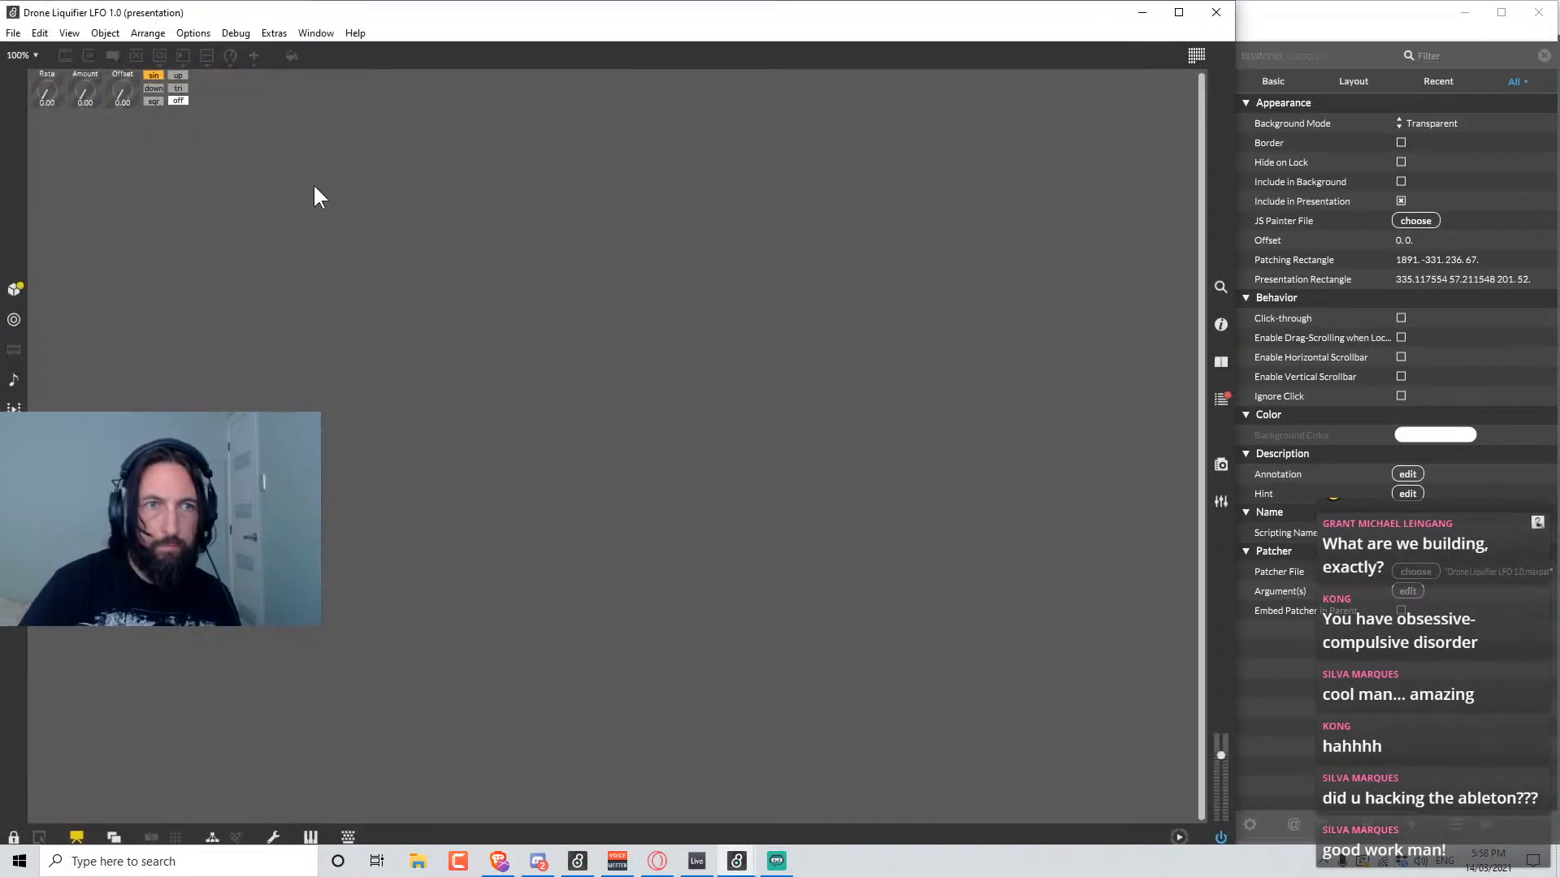
key(ctrl+e)
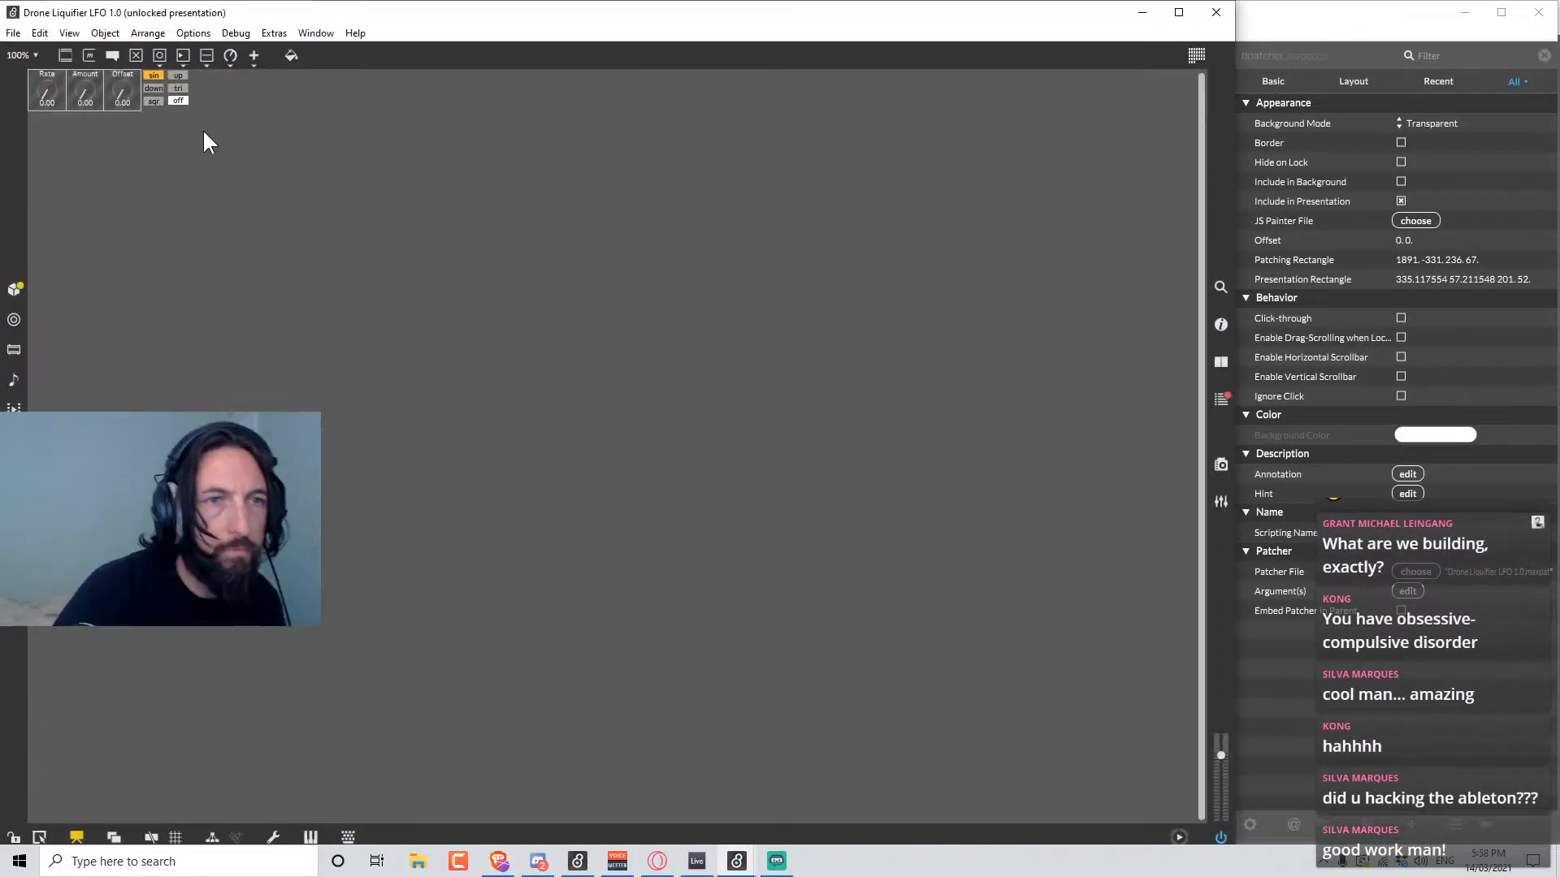
scroll(189, 123, up, 5)
scroll(189, 124, up, 5)
scroll(277, 207, up, 3)
scroll(294, 252, left, 6)
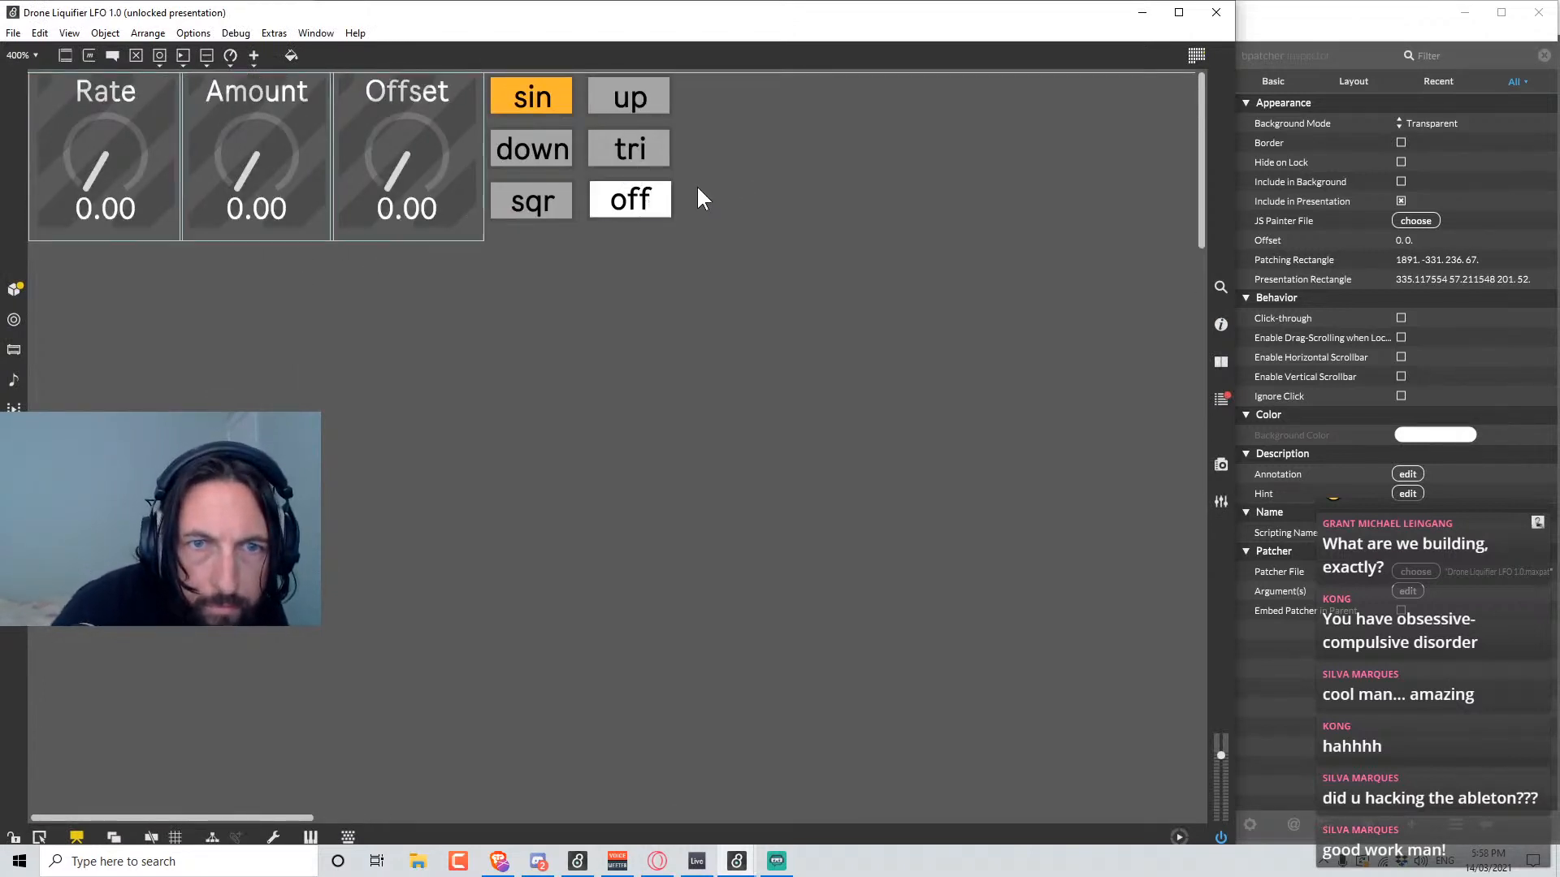
Adjust the off button's vertical position and size so it lines up with sqr and up/tri, then lock the LFO patcher.
click(662, 197)
key(Down)
click(795, 195)
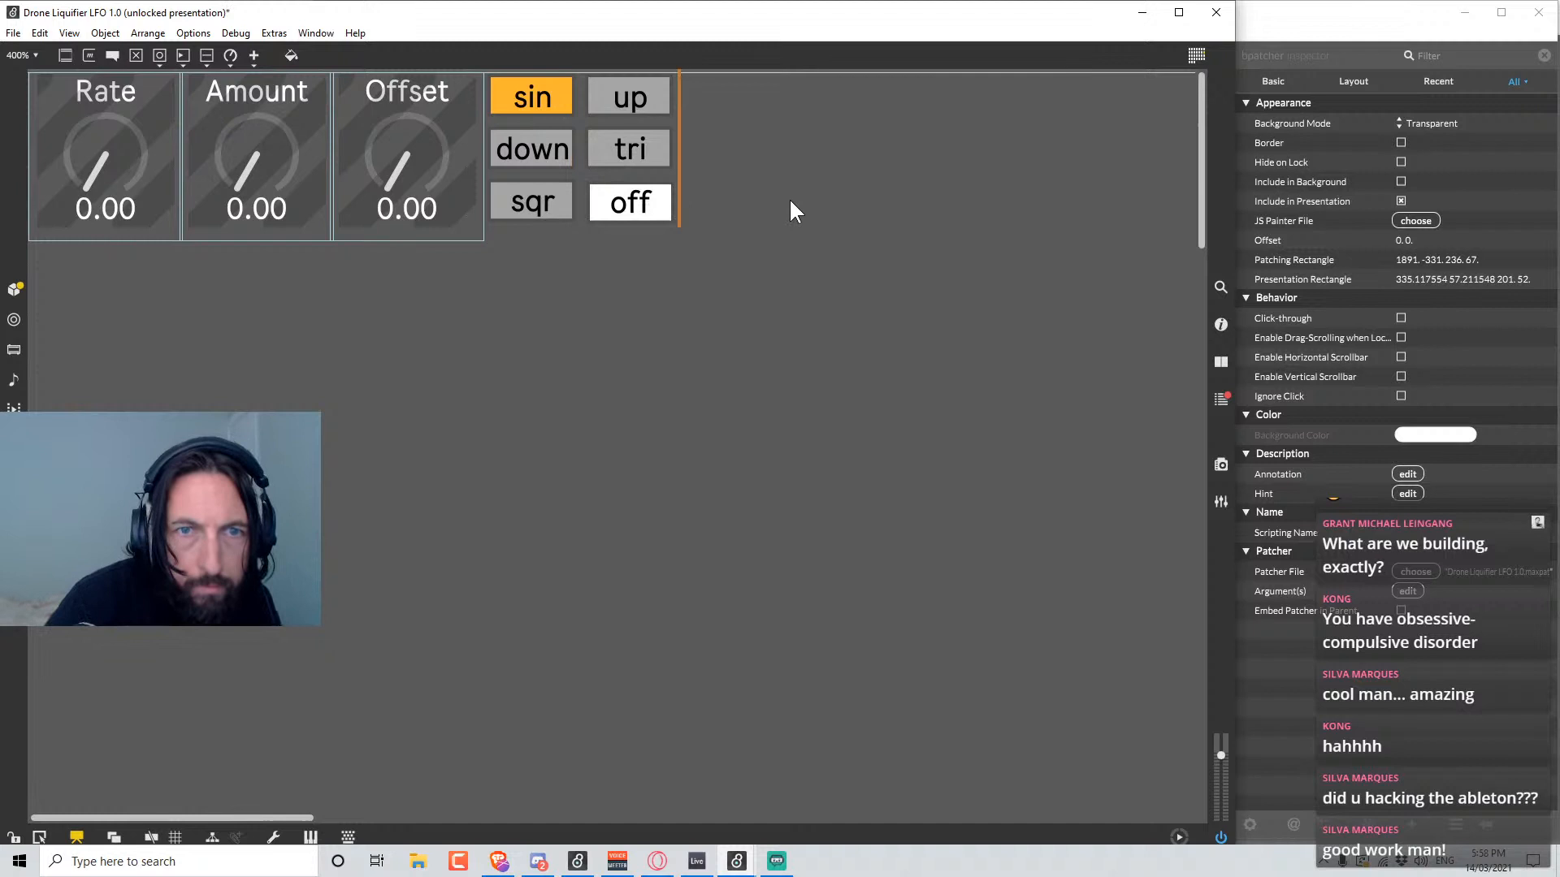
click(670, 198)
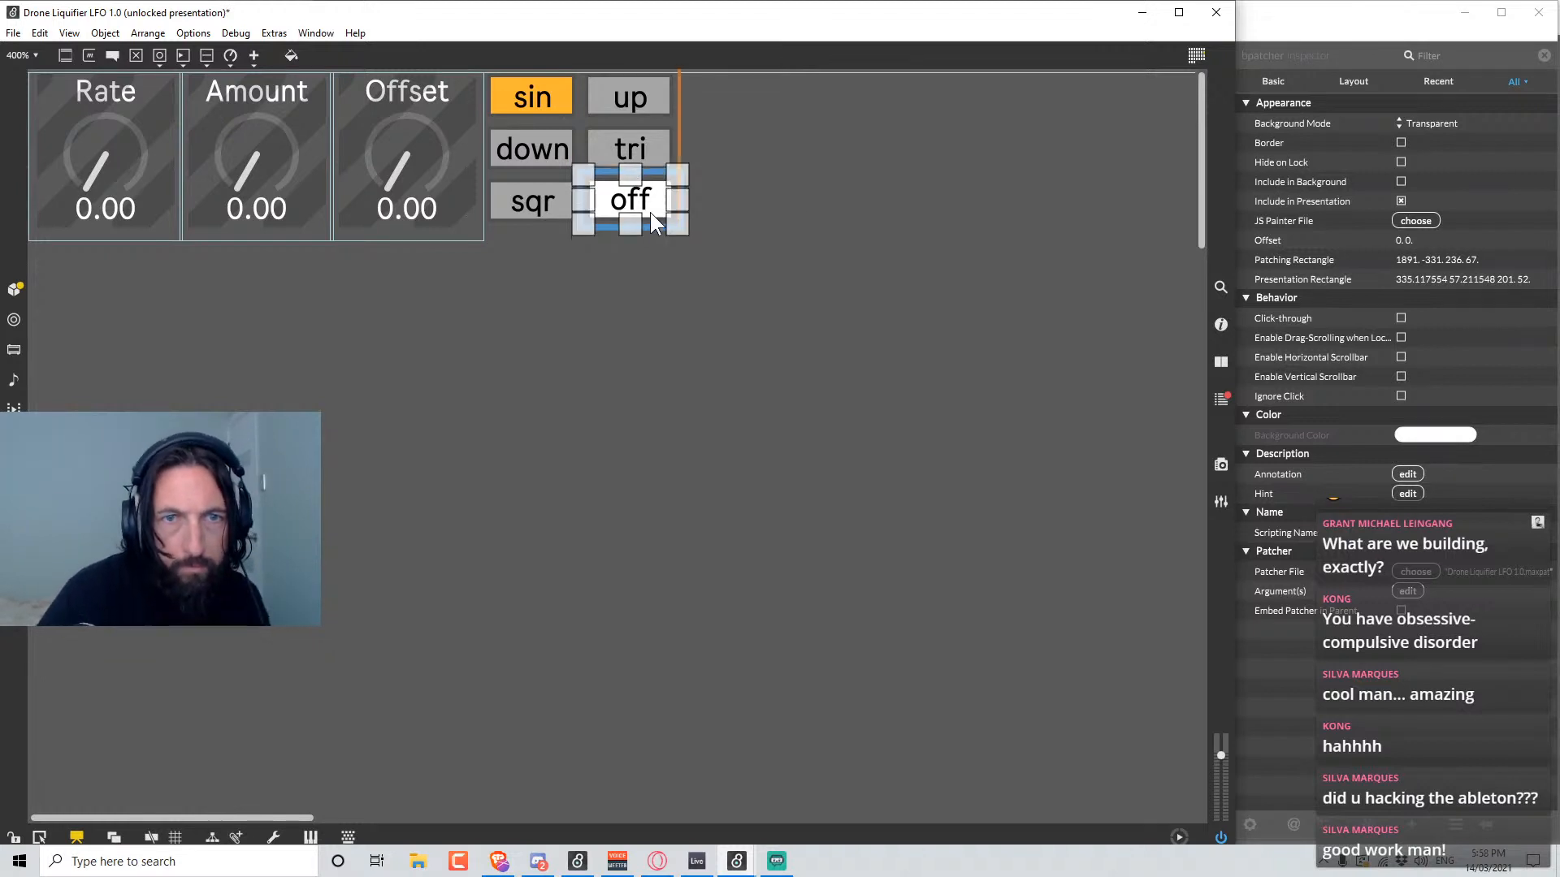
drag(628, 180, 631, 179)
click(794, 245)
click(664, 205)
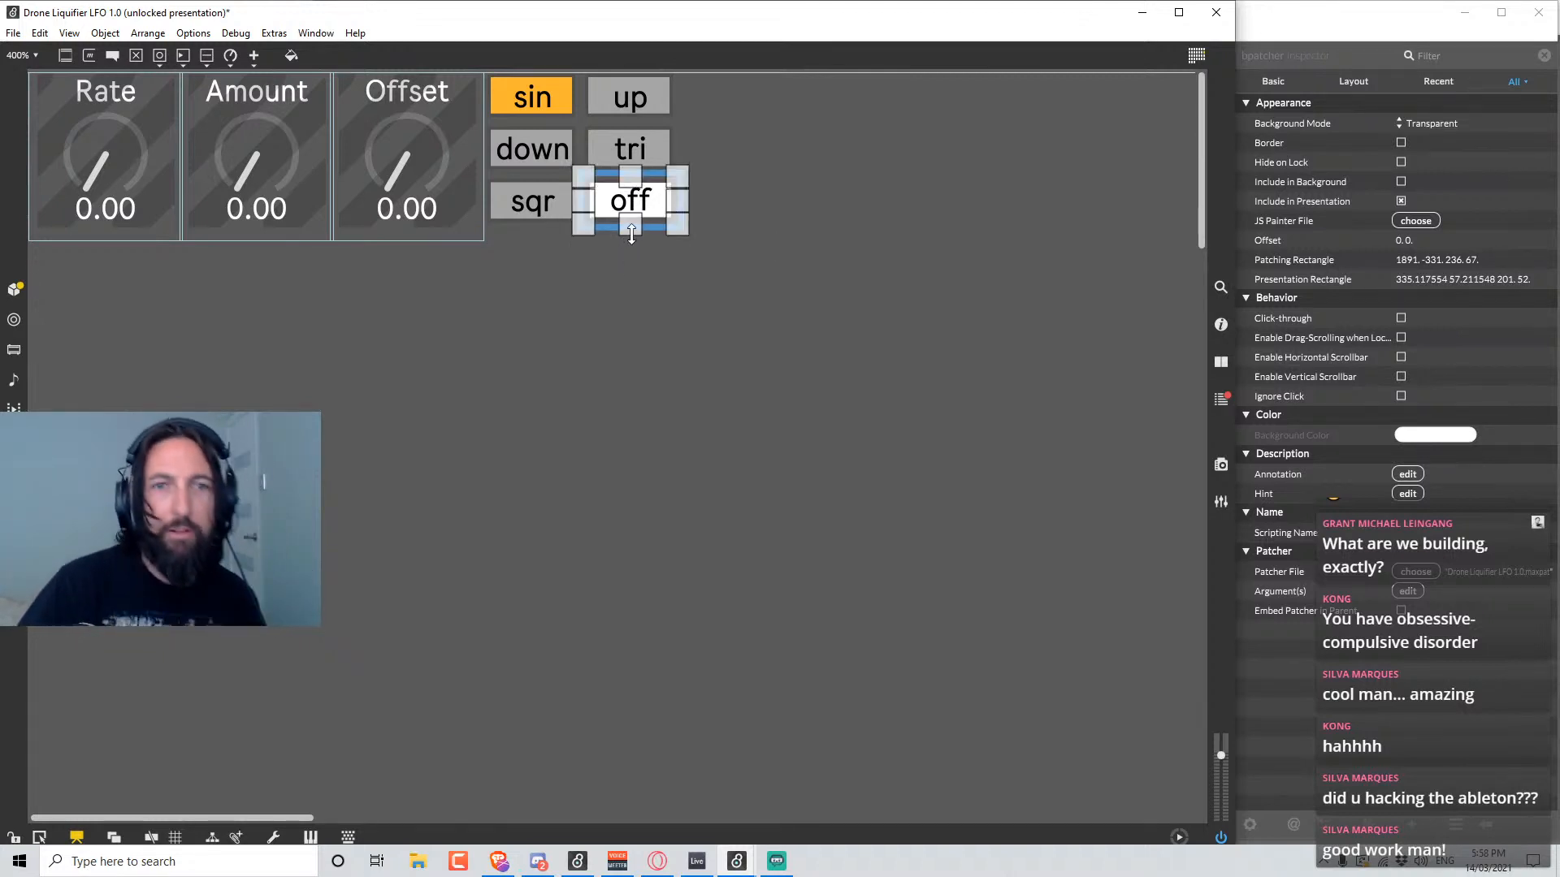
drag(631, 234, 681, 205)
click(752, 264)
click(643, 208)
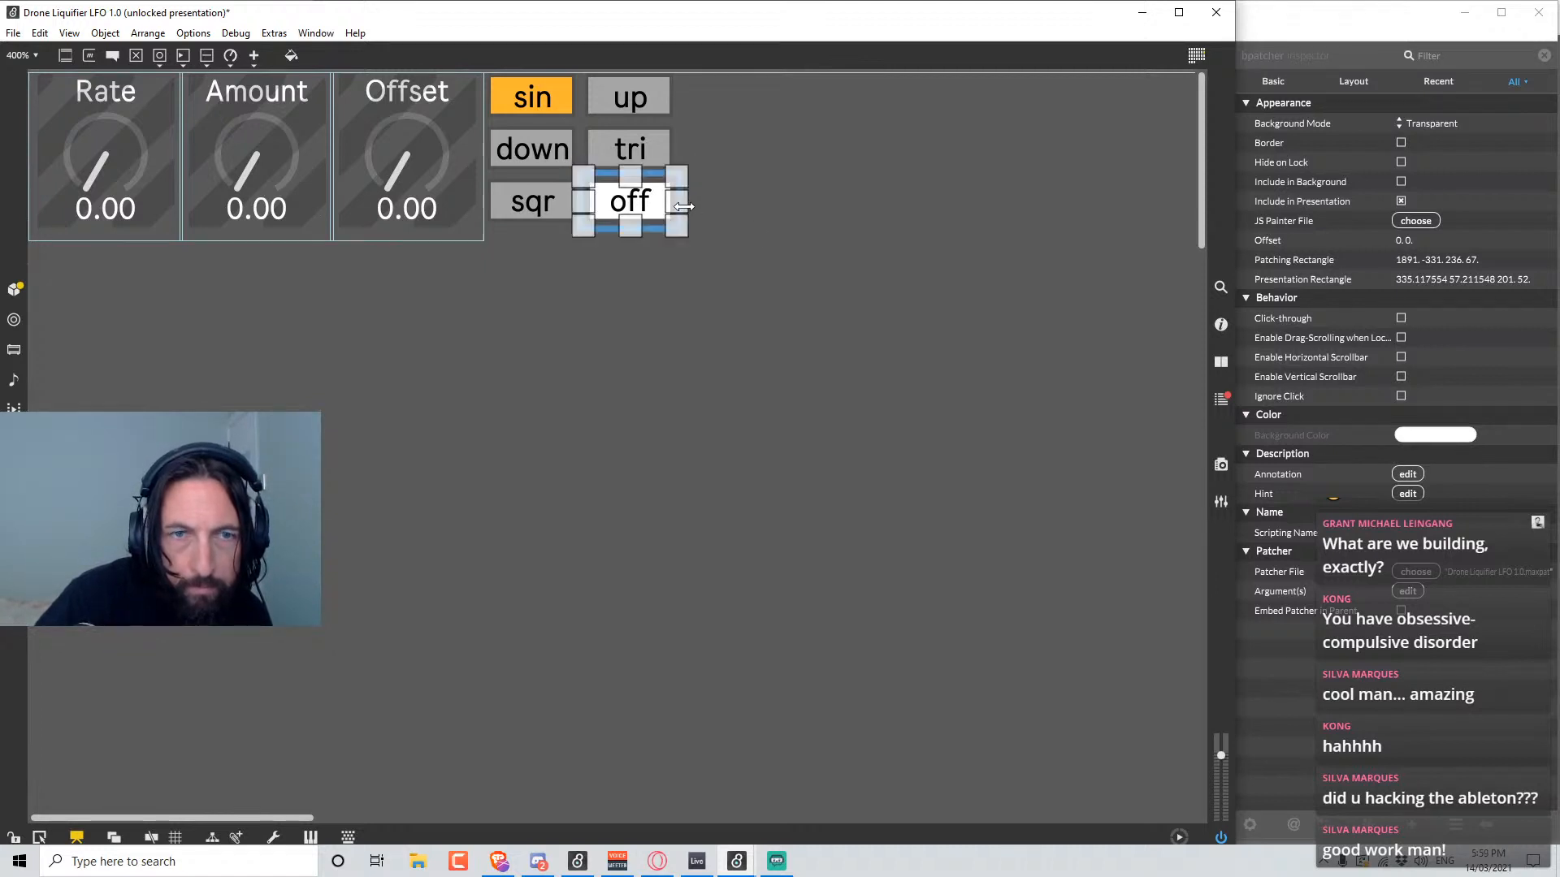
click(744, 235)
key(ctrl+e)
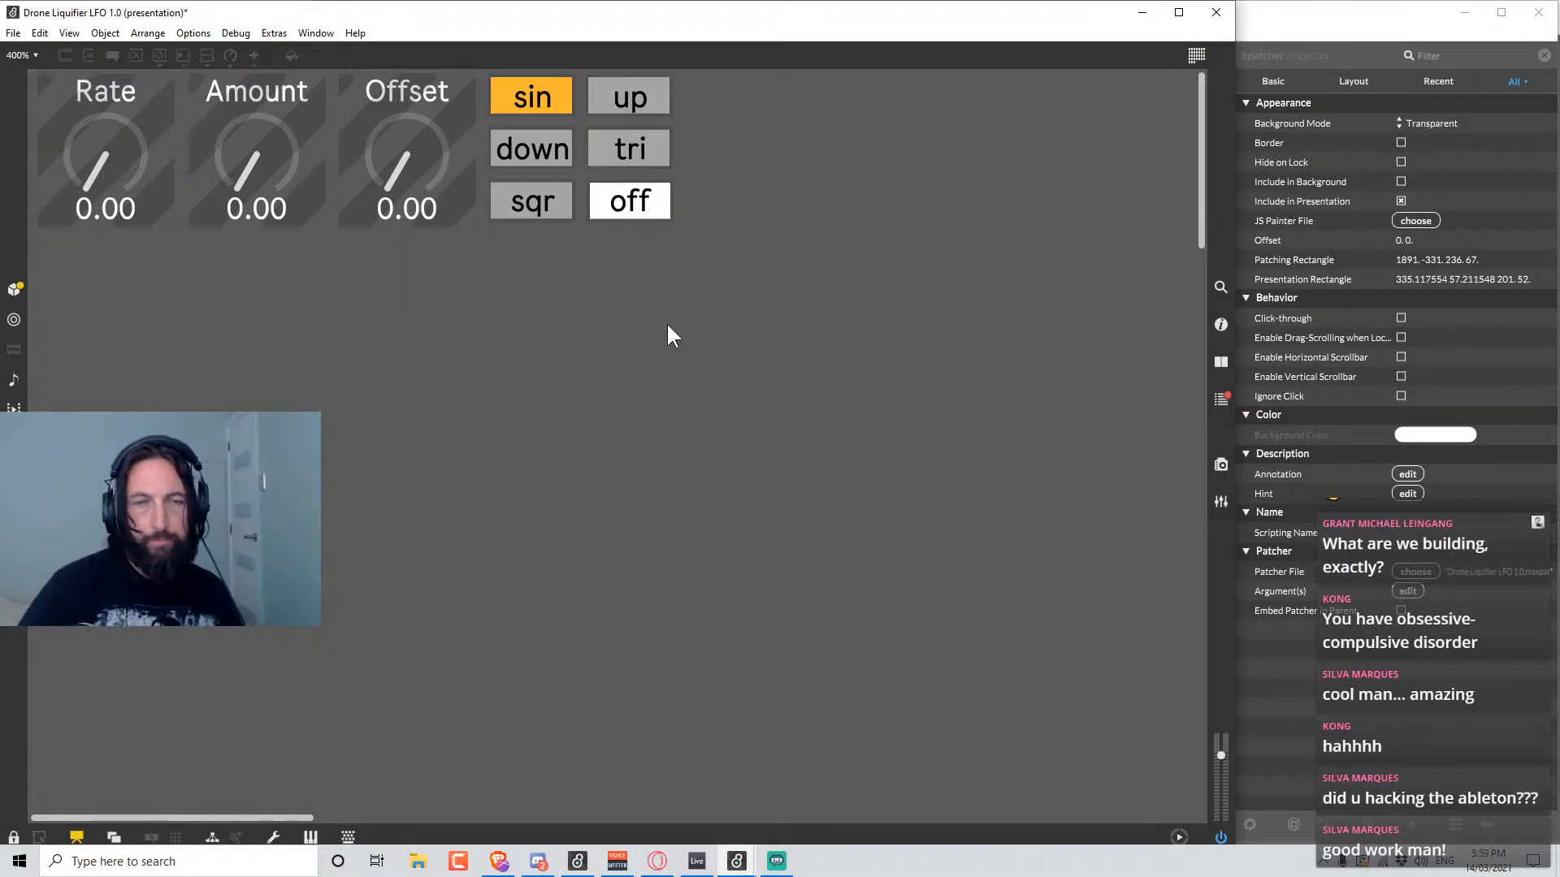
Save and close the LFO patcher, and lock the device patch to check the updated button spacing.
key(ctrl+minus)
key(ctrl+minus)
key(ctrl+minus)
key(ctrl+minus)
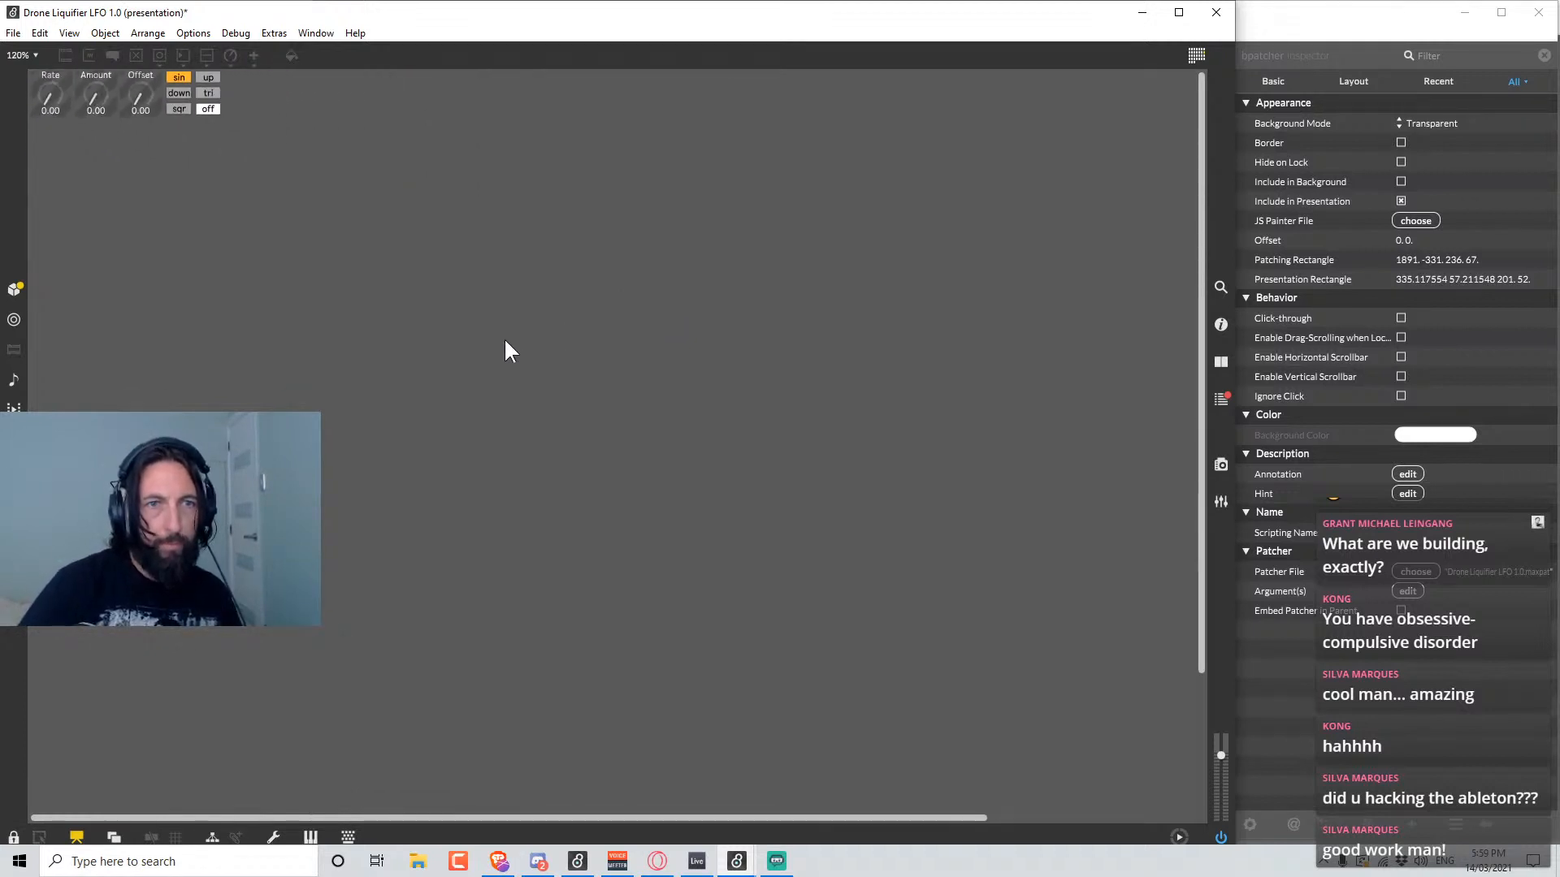
key(ctrl+e)
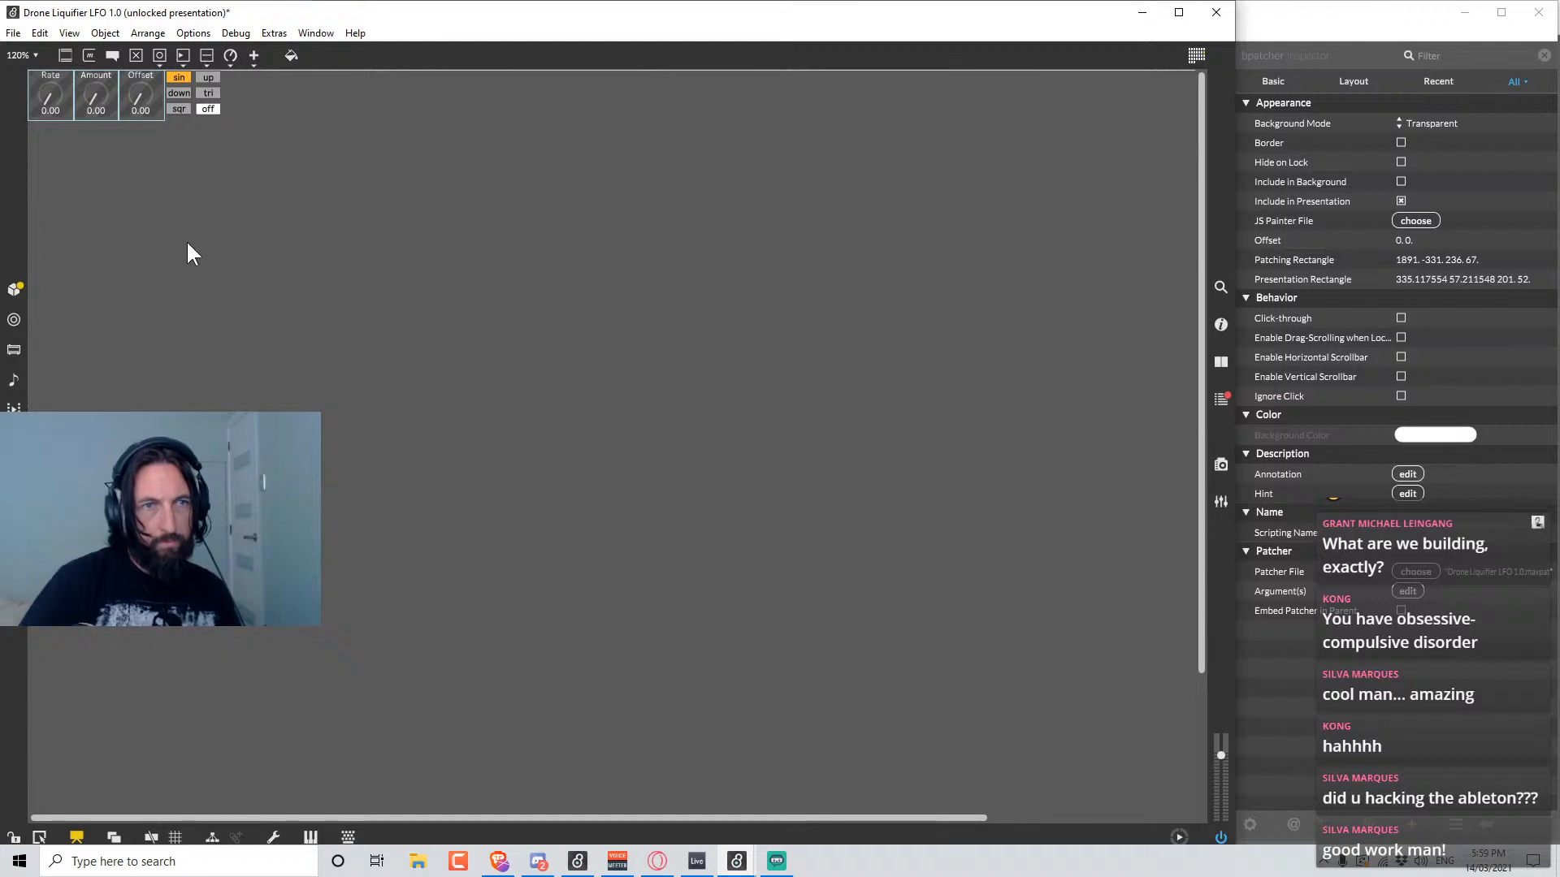
key(ctrl+e)
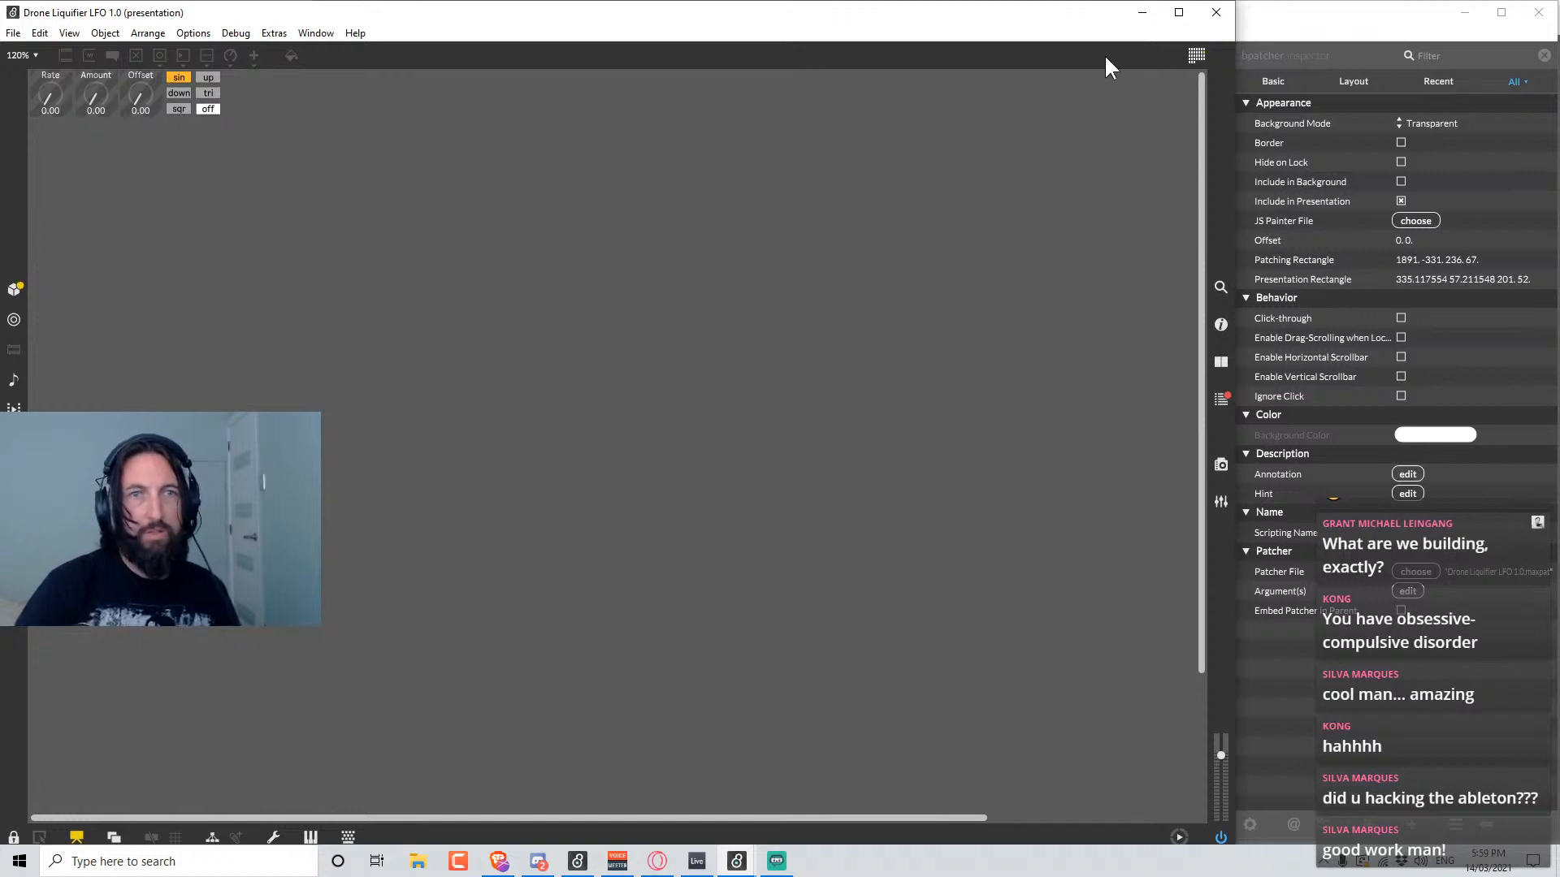
click(1216, 13)
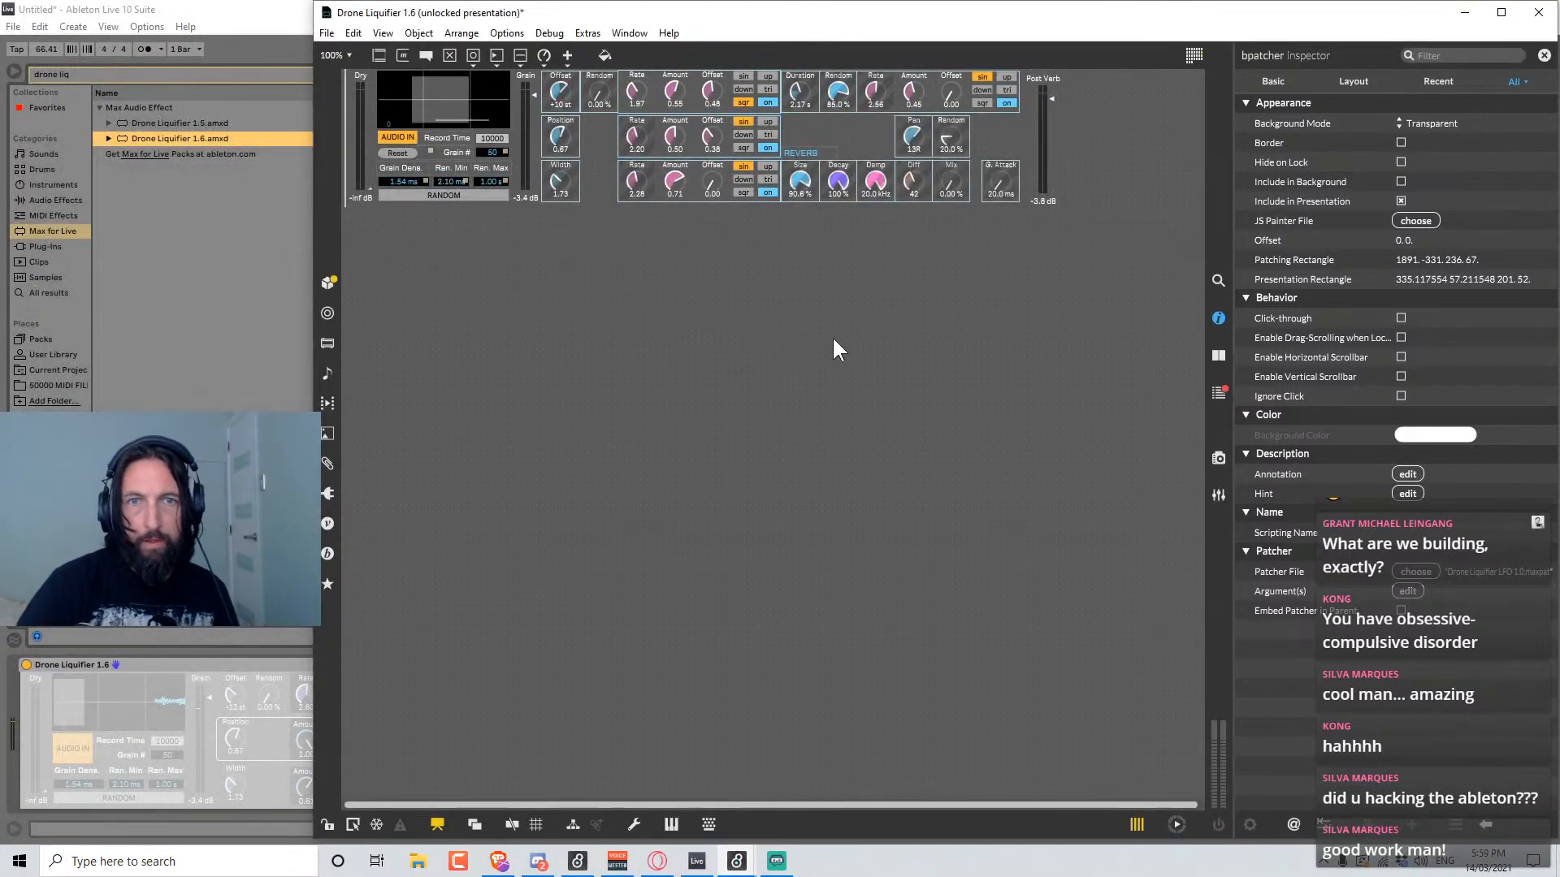
key(ctrl+e)
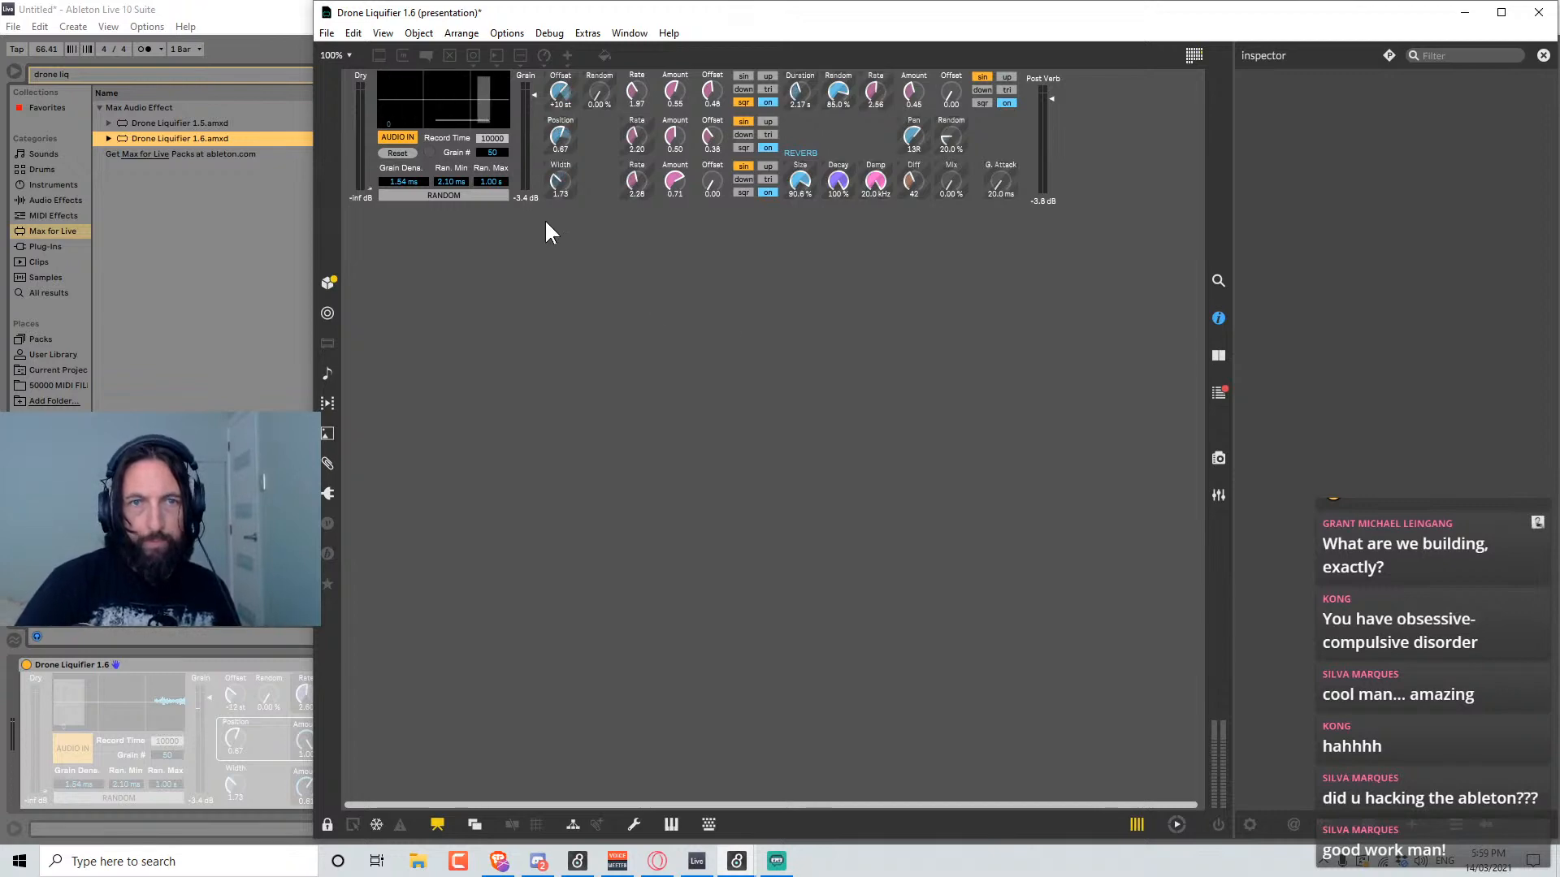
Unlock the device patch, open the top-row pitch LFO's original patcher and unlock it for editing.
key(ctrl+e)
right_click(726, 95)
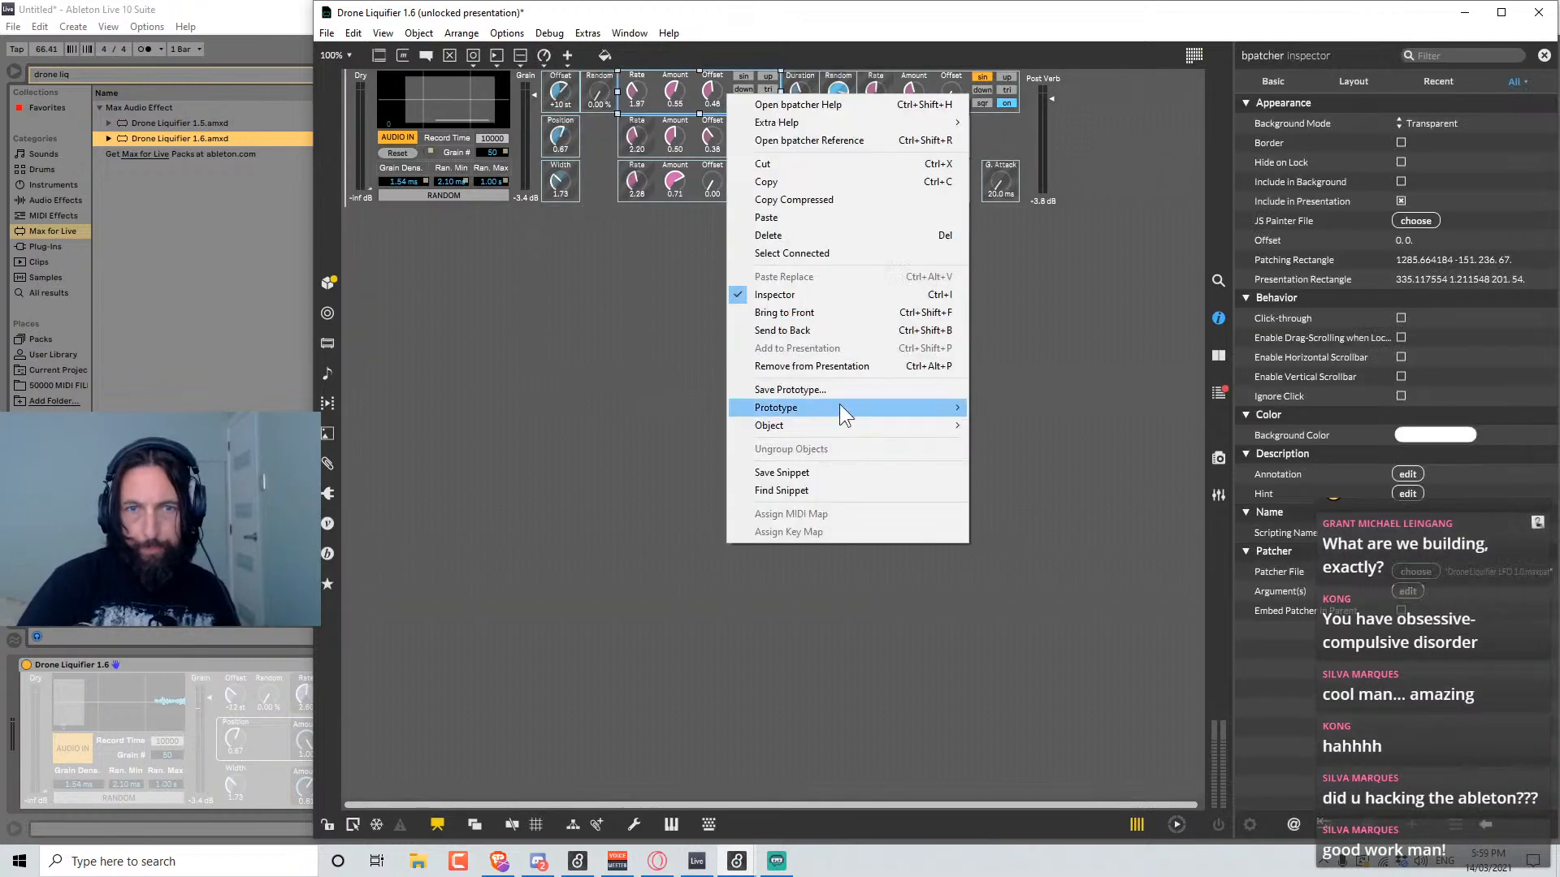
mouse_move(847, 422)
click(1048, 422)
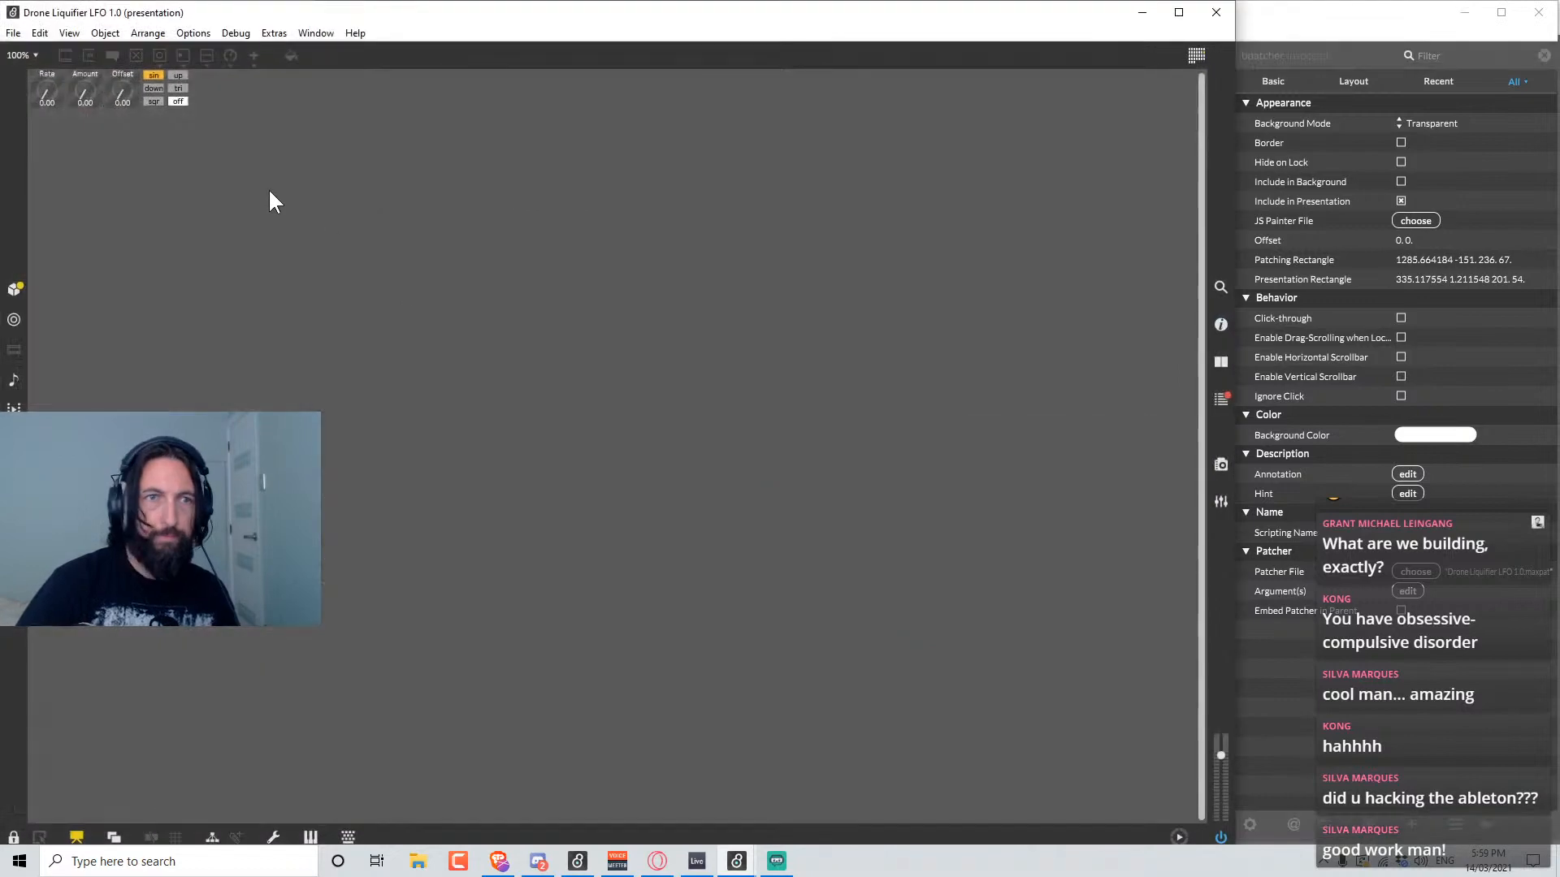
key(ctrl+e)
Move all six waveform and on/off buttons down slightly together, save and close the LFO patcher, and lock the device patch.
drag(244, 128, 155, 71)
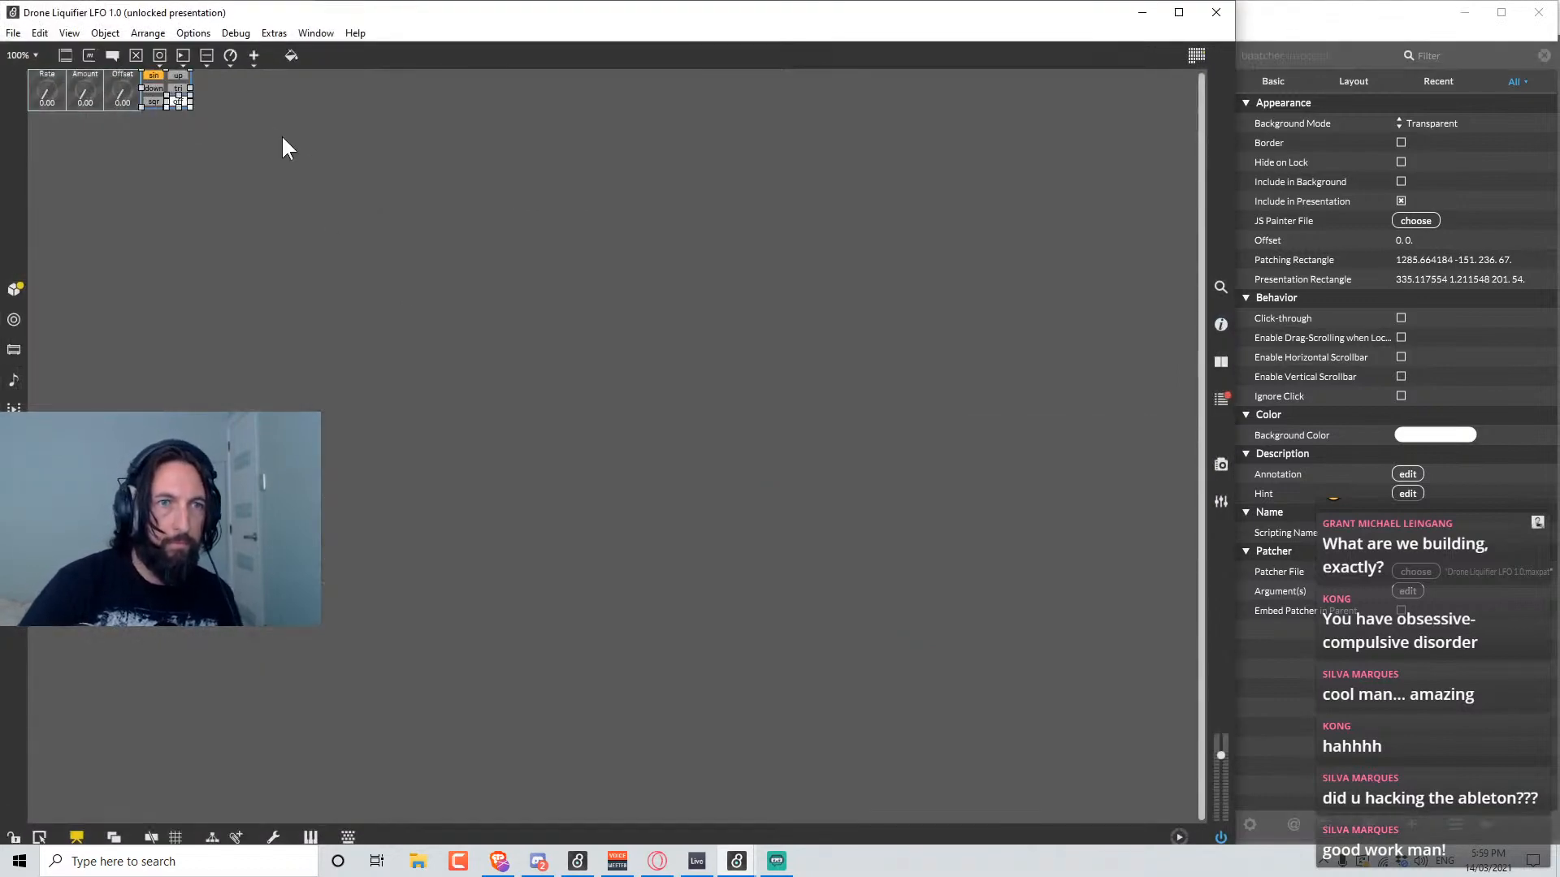
click(327, 163)
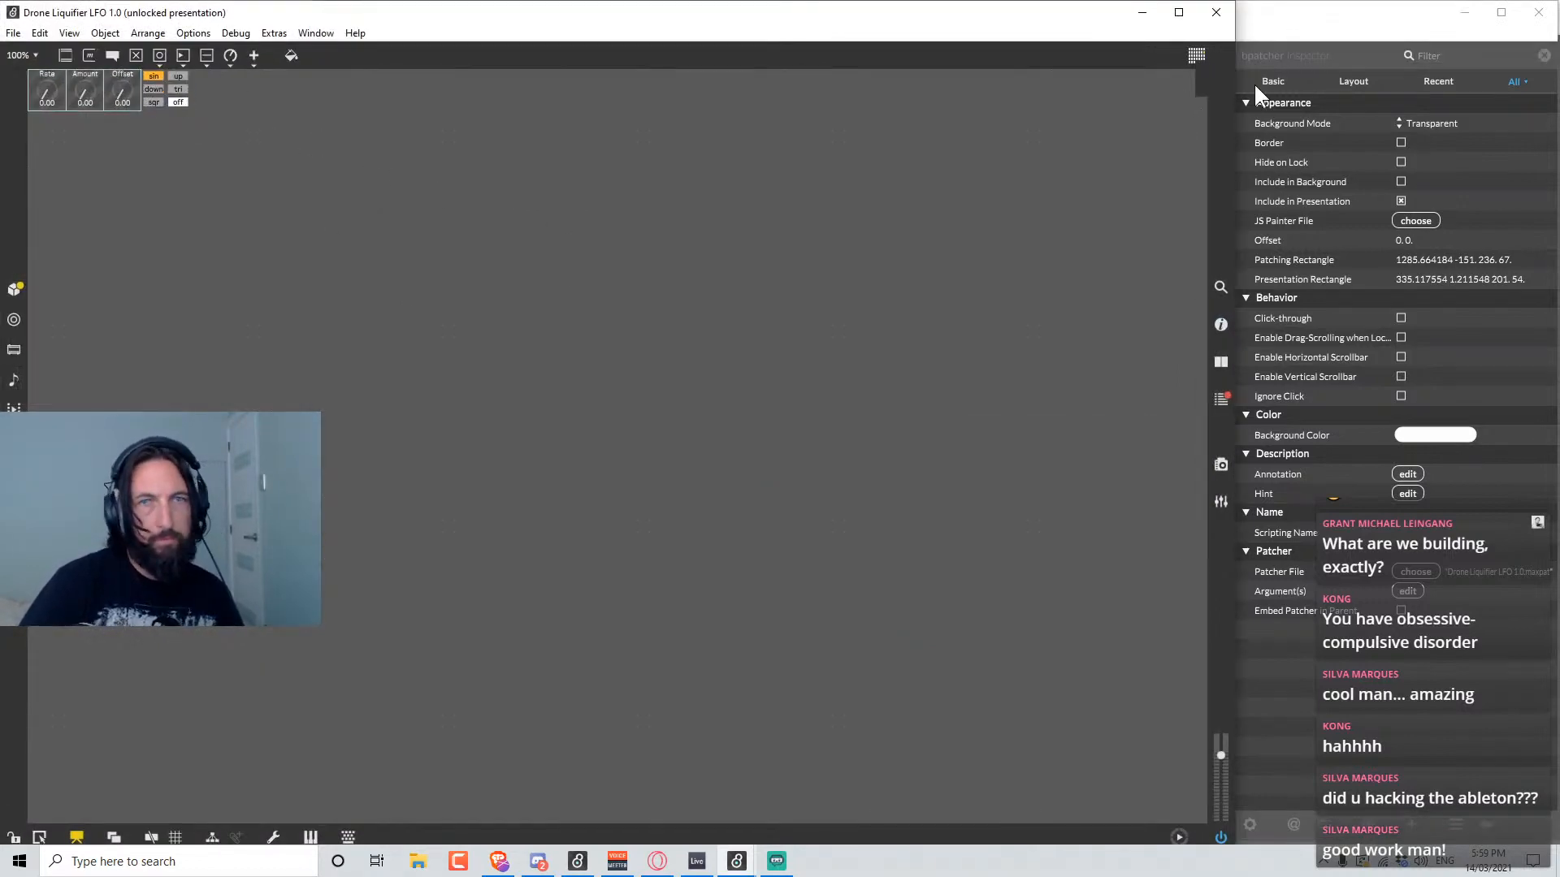
click(1216, 12)
key(ctrl+e)
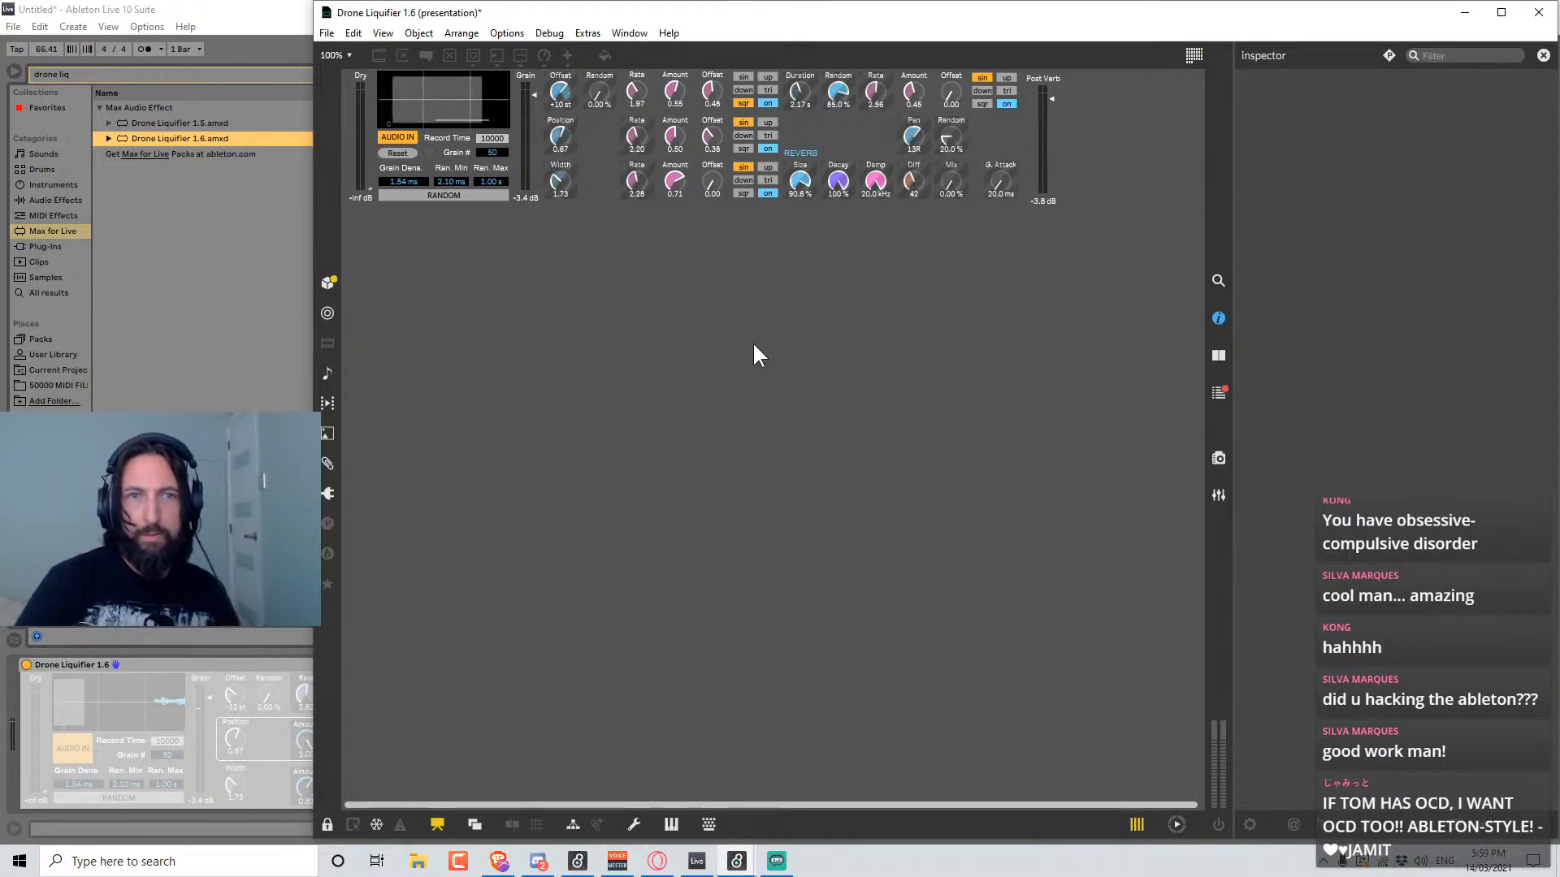
Switch off all four LFOs, then save the Drone Liquifier 1.6 device and close its editor to return to Ableton Live.
click(769, 104)
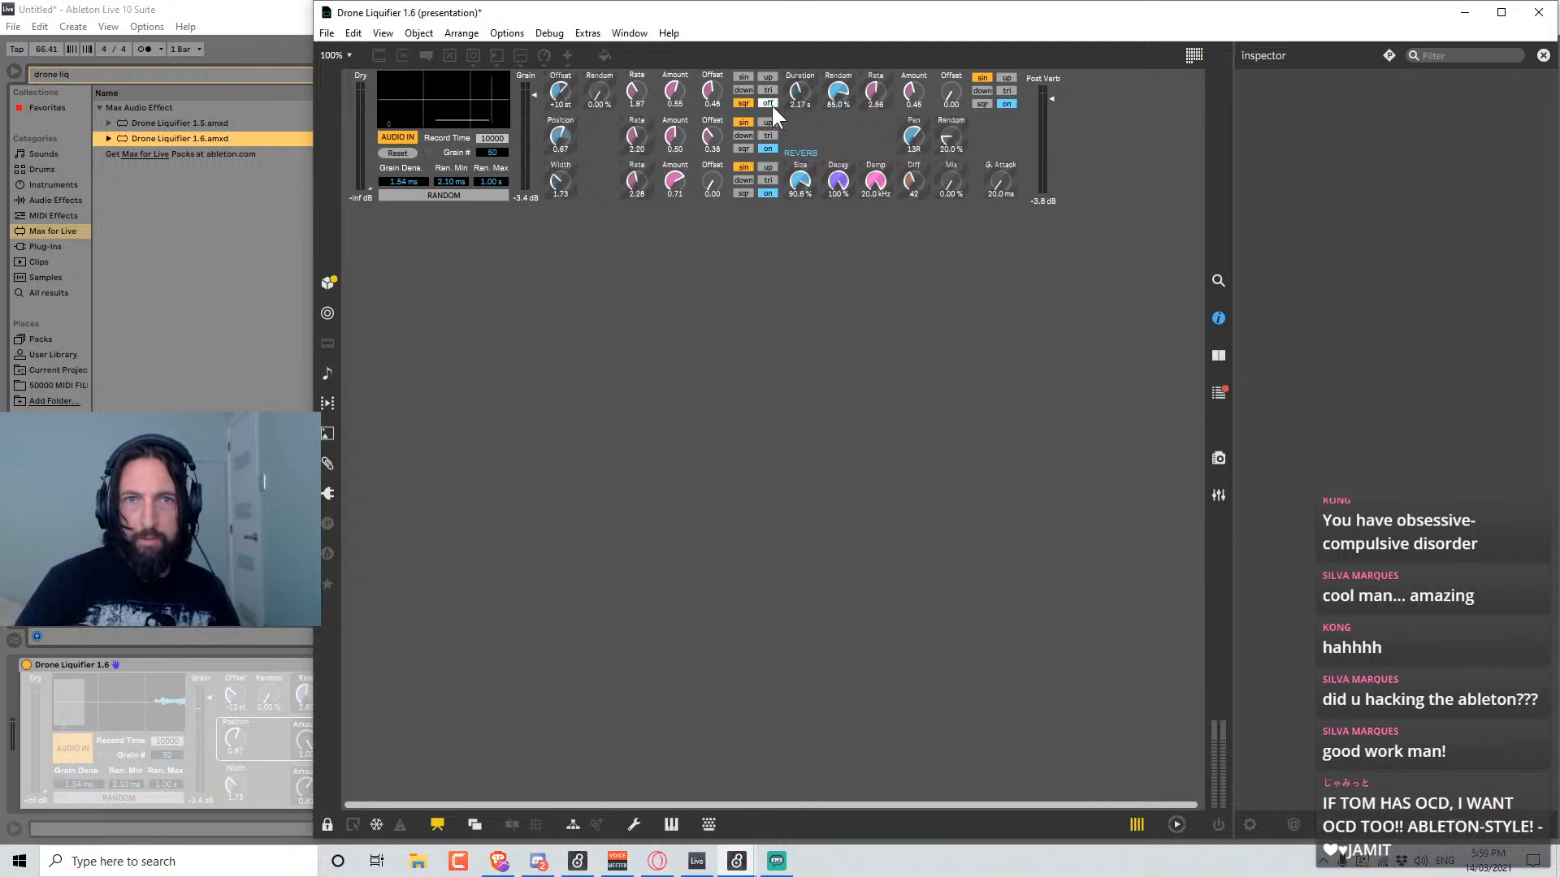
click(768, 149)
click(767, 193)
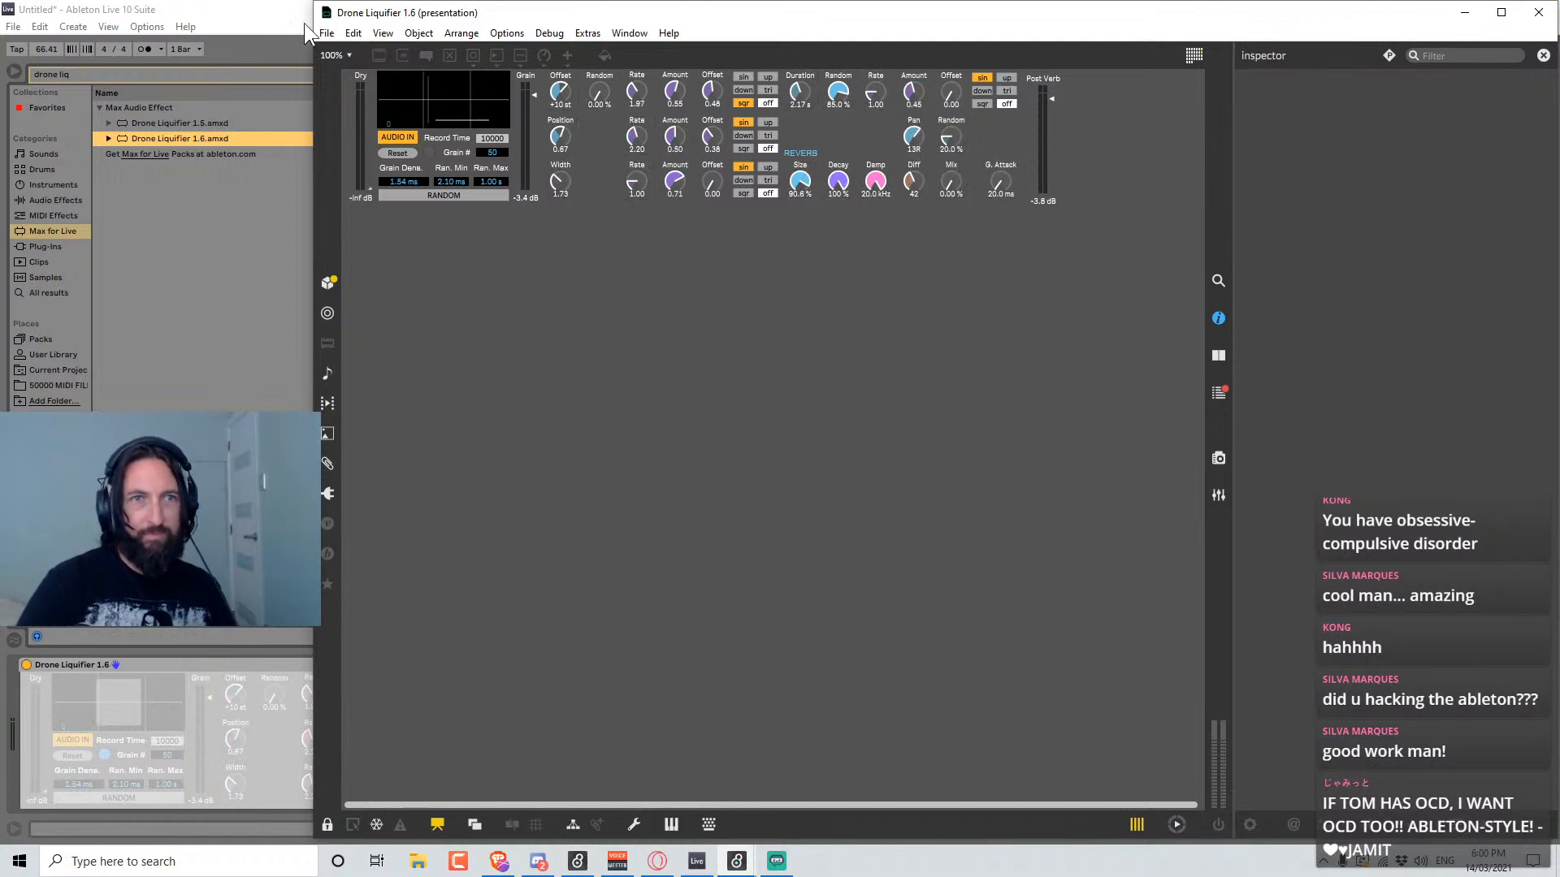
click(1538, 12)
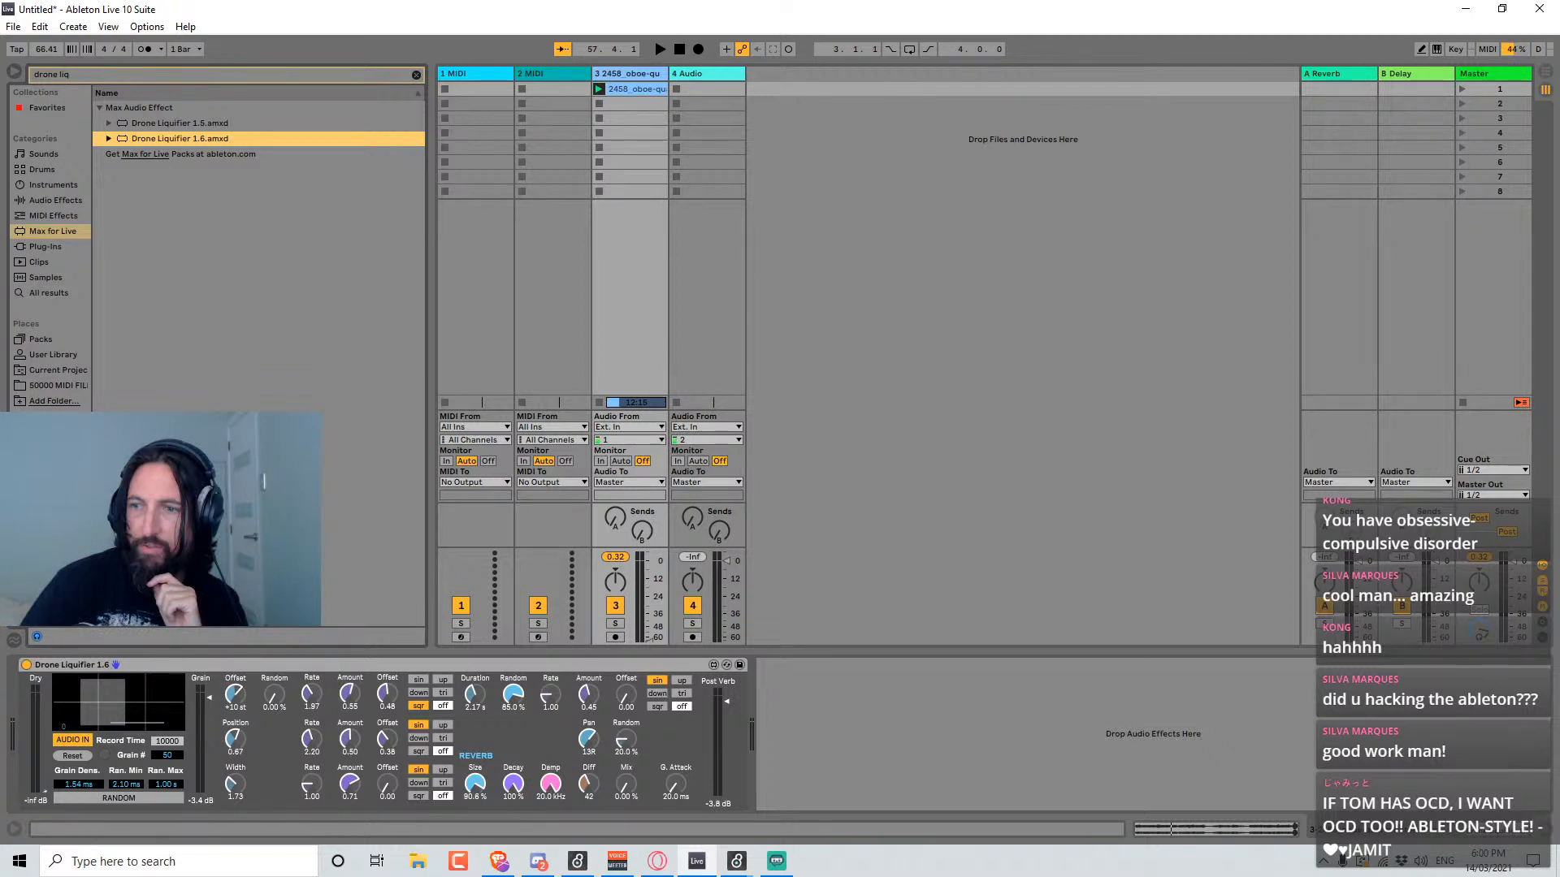
Start playback and, in the oboe clip's sample view, move the start marker to about 7.5 seconds and raise the gain to 10.4 dB.
key(space)
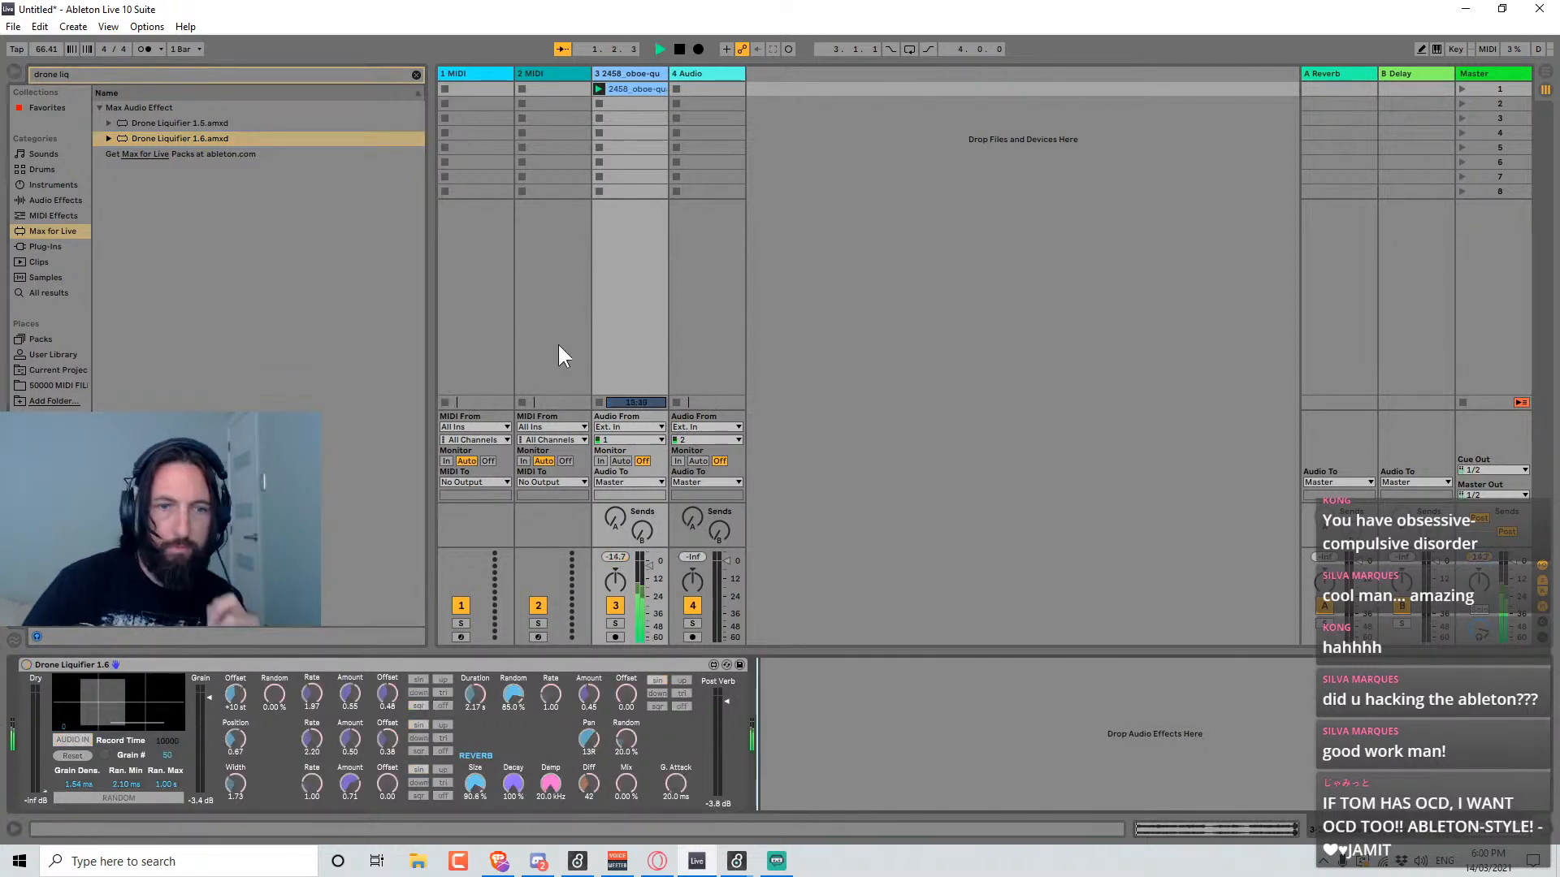
key(shift+Tab)
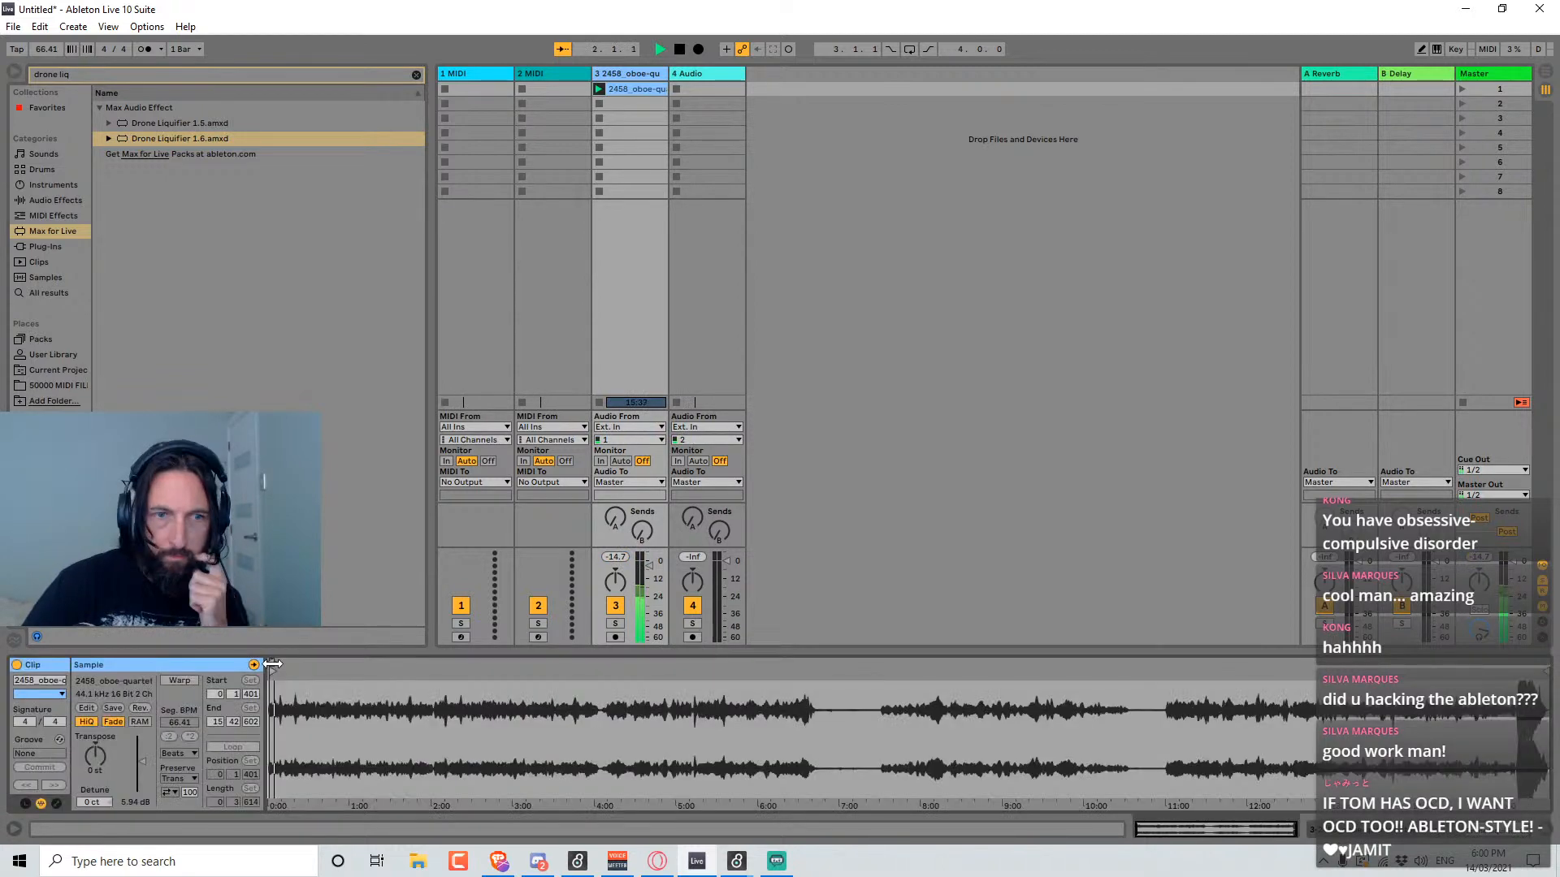
drag(272, 664, 885, 671)
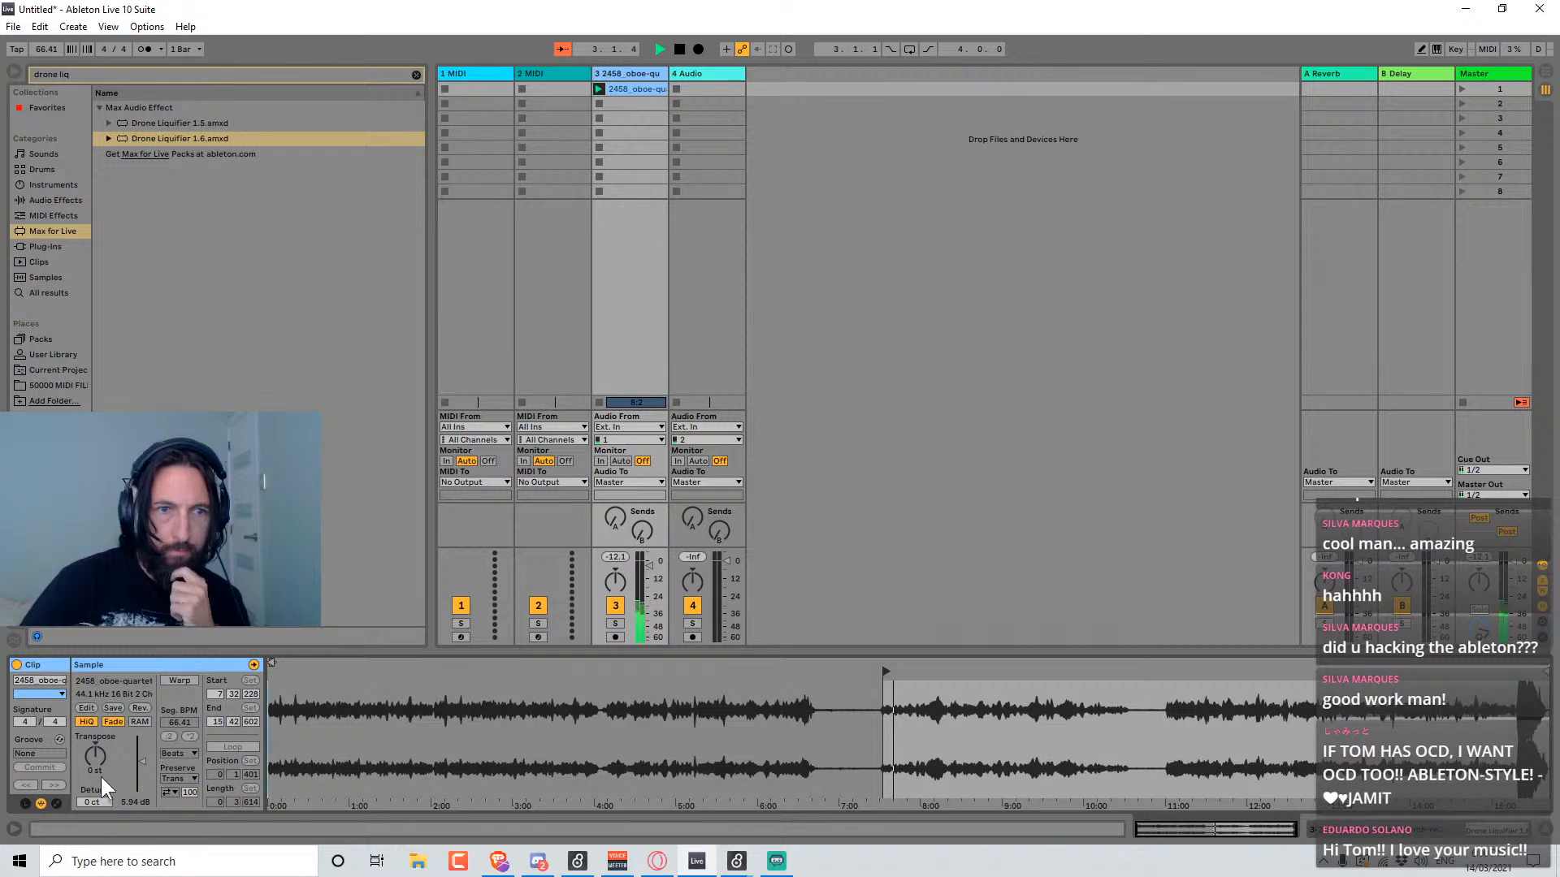
drag(142, 762, 143, 754)
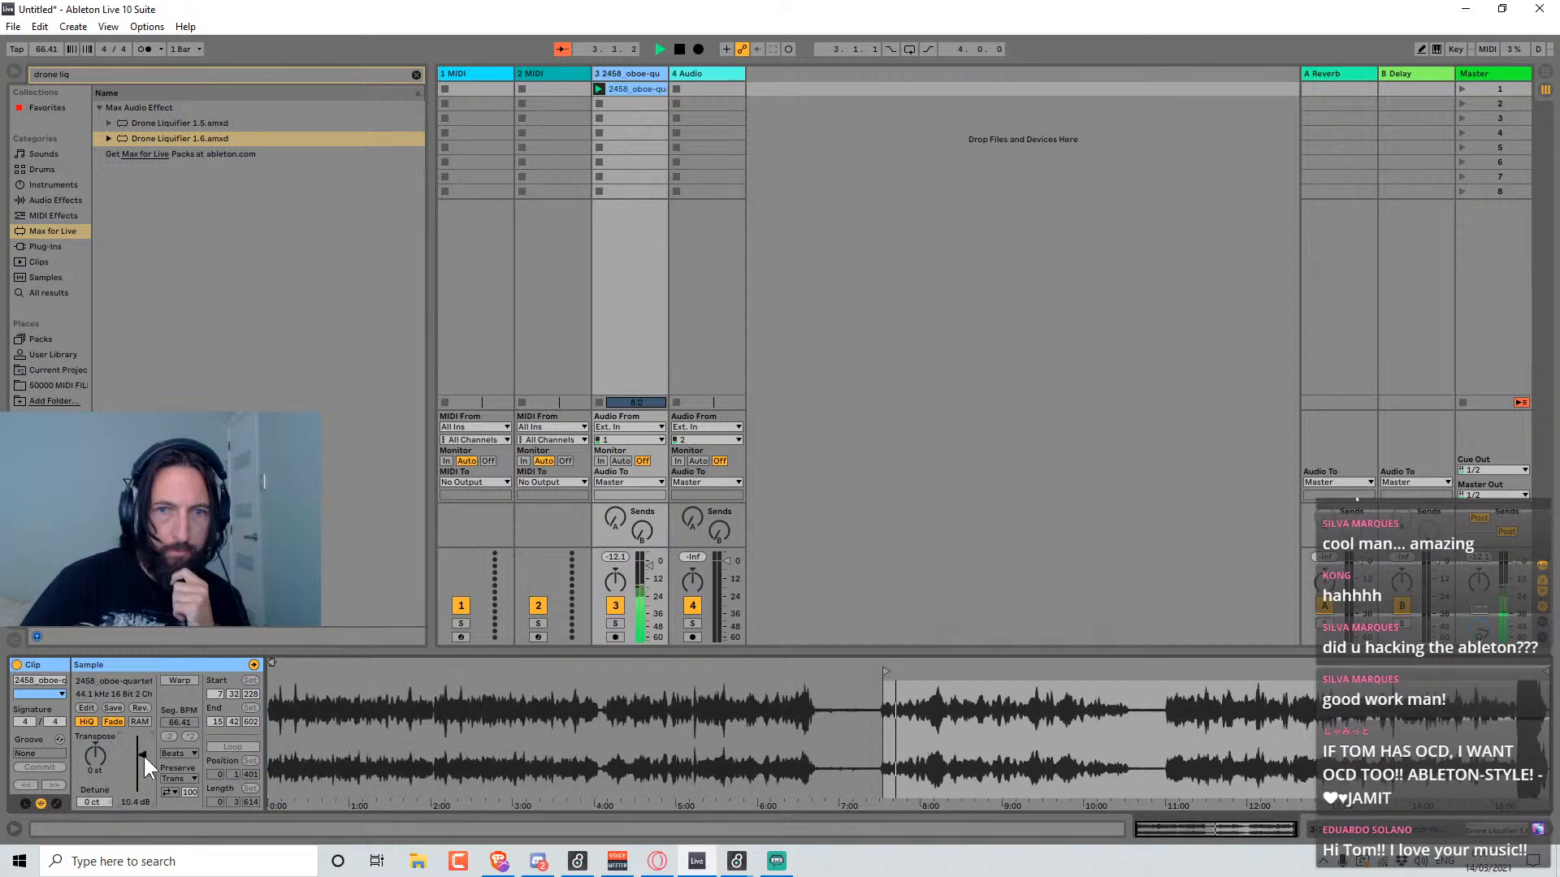
Return to the device view and switch AUDIO IN off and on again to restart recording the clip.
key(shift+Tab)
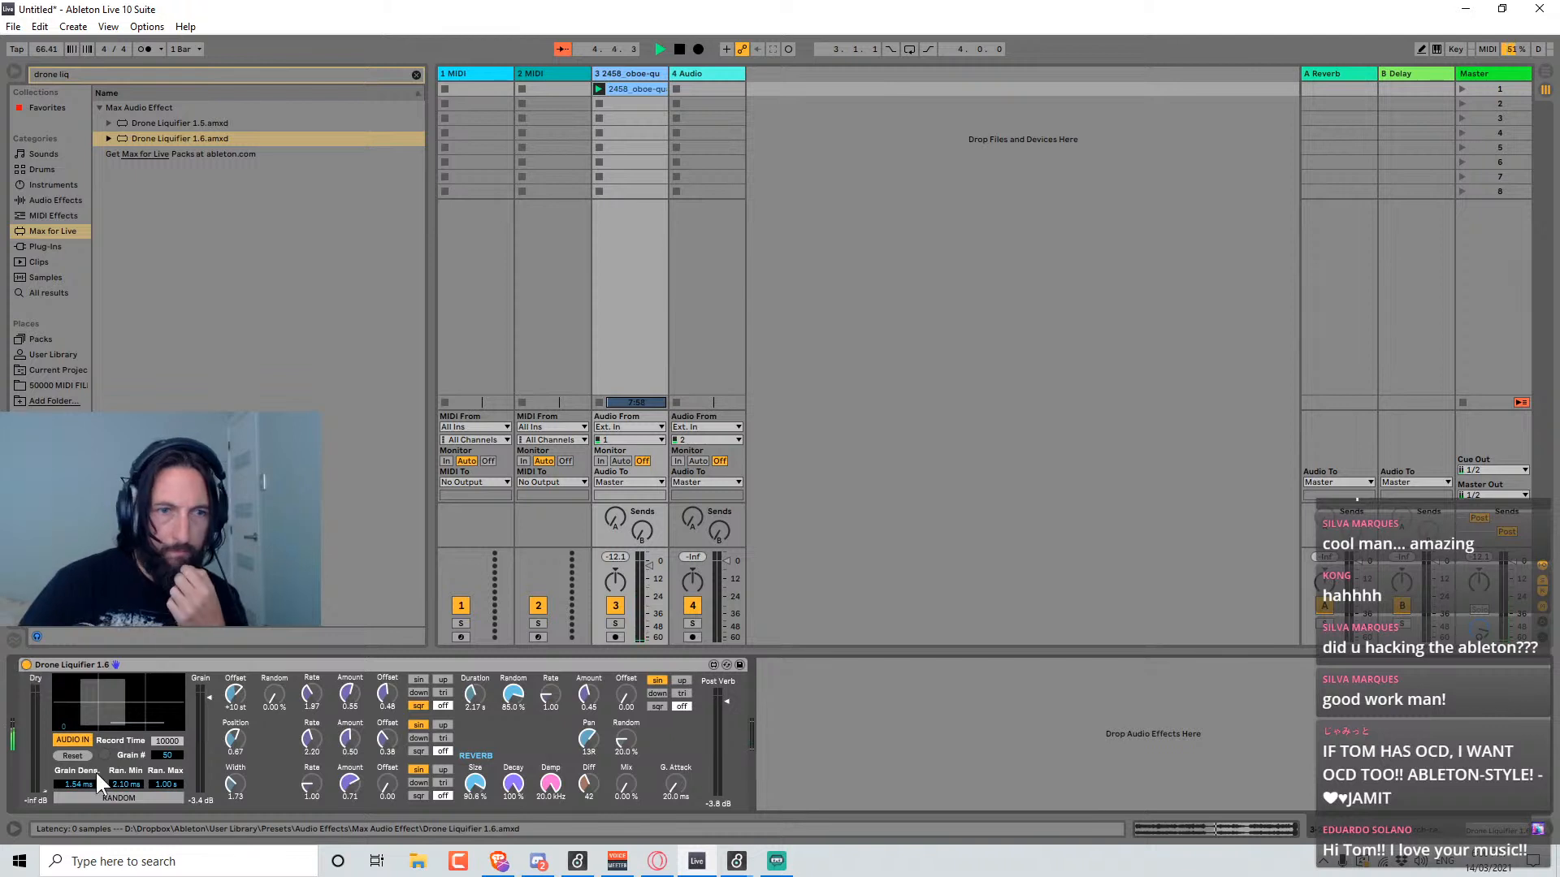
click(73, 739)
click(80, 739)
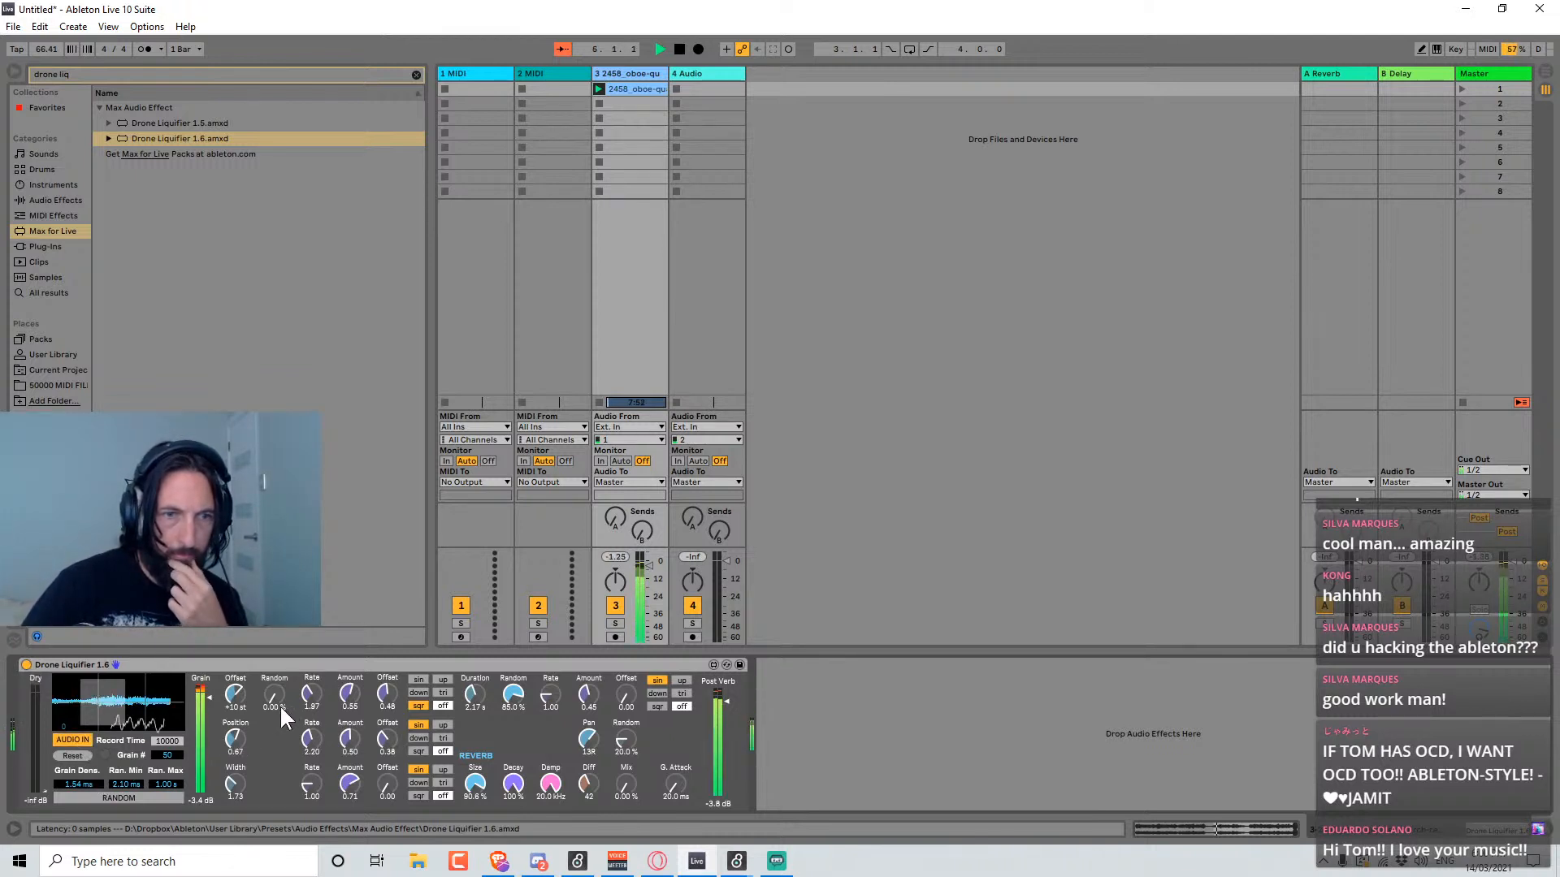
Lower the Grain level to -11 dB and raise the Position dial to 1.38.
drag(207, 699, 207, 710)
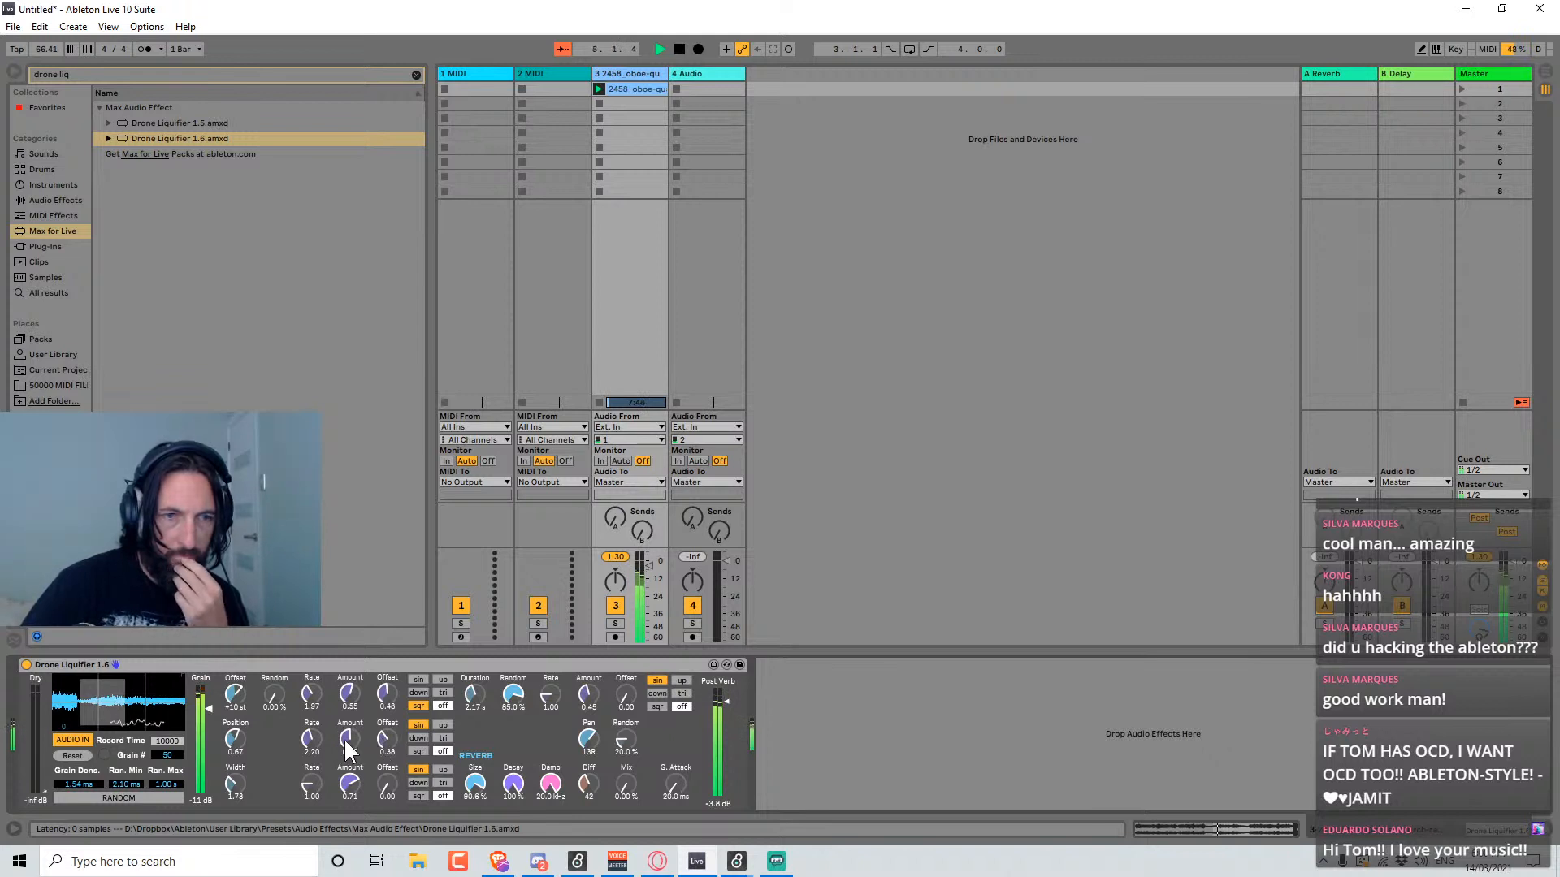
drag(235, 739, 235, 701)
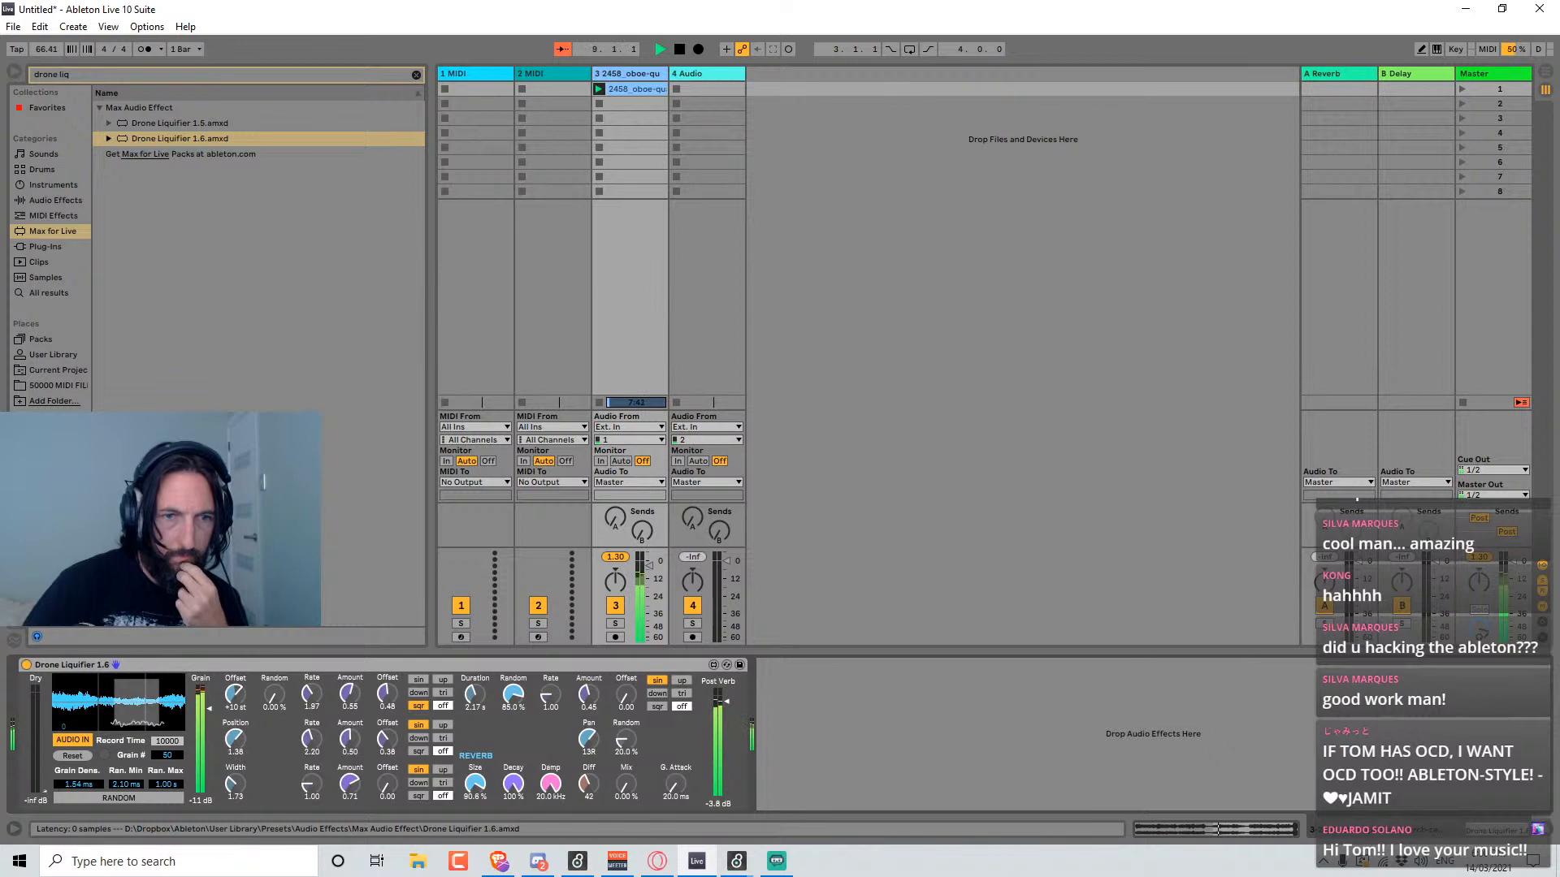
Turn on the Position LFO and lower its Rate to 0.28.
click(443, 751)
drag(311, 739, 311, 768)
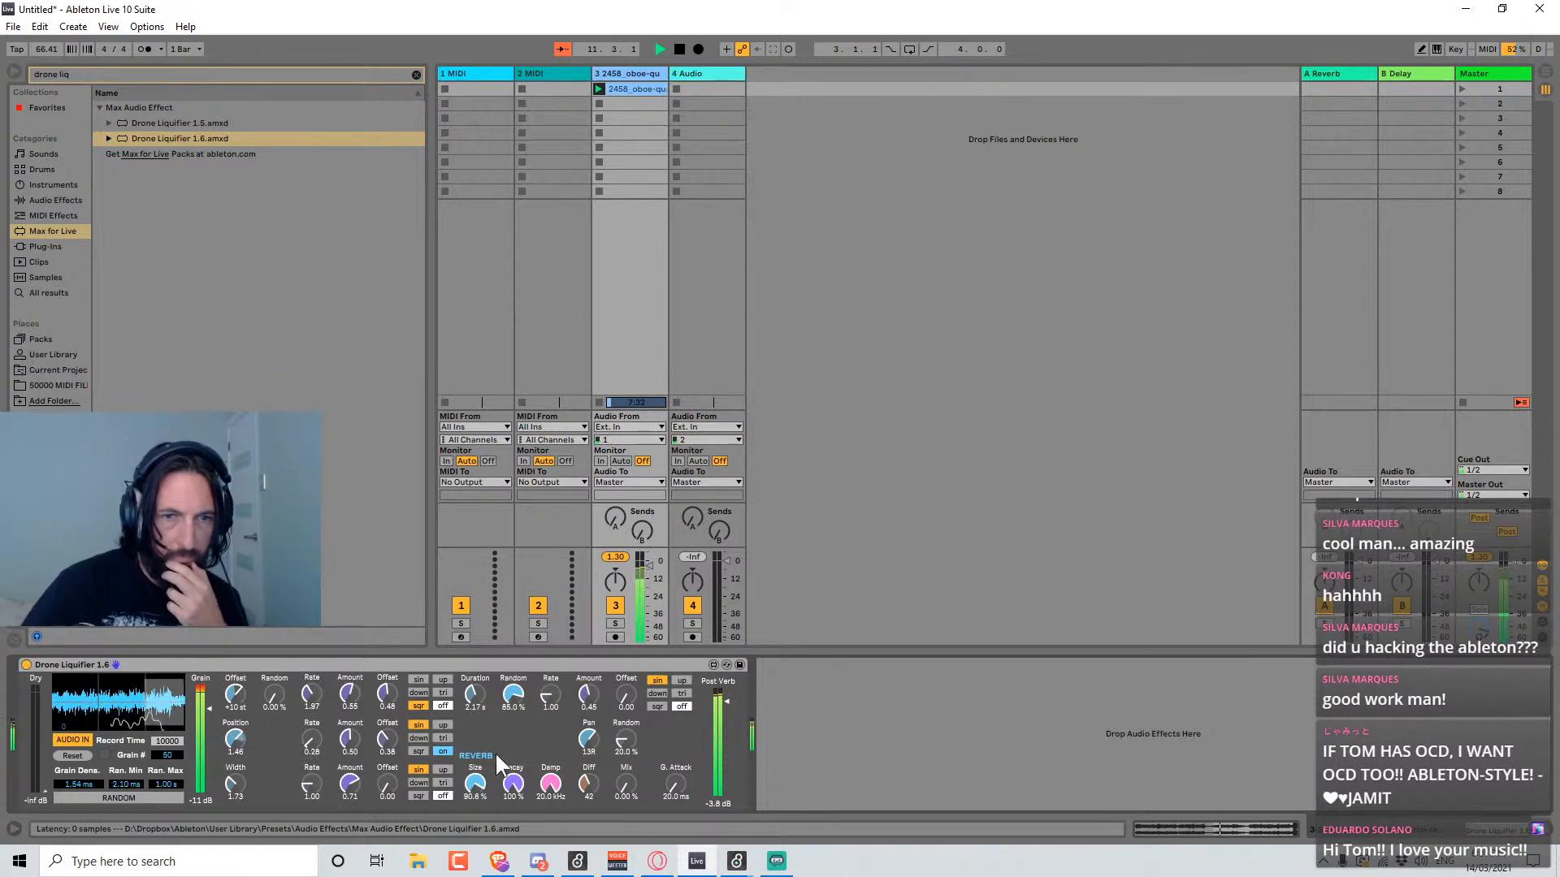
Set the grain Duration to 276 ms with 0 % Random and limit the Grain # to 16.
drag(512, 703, 499, 727)
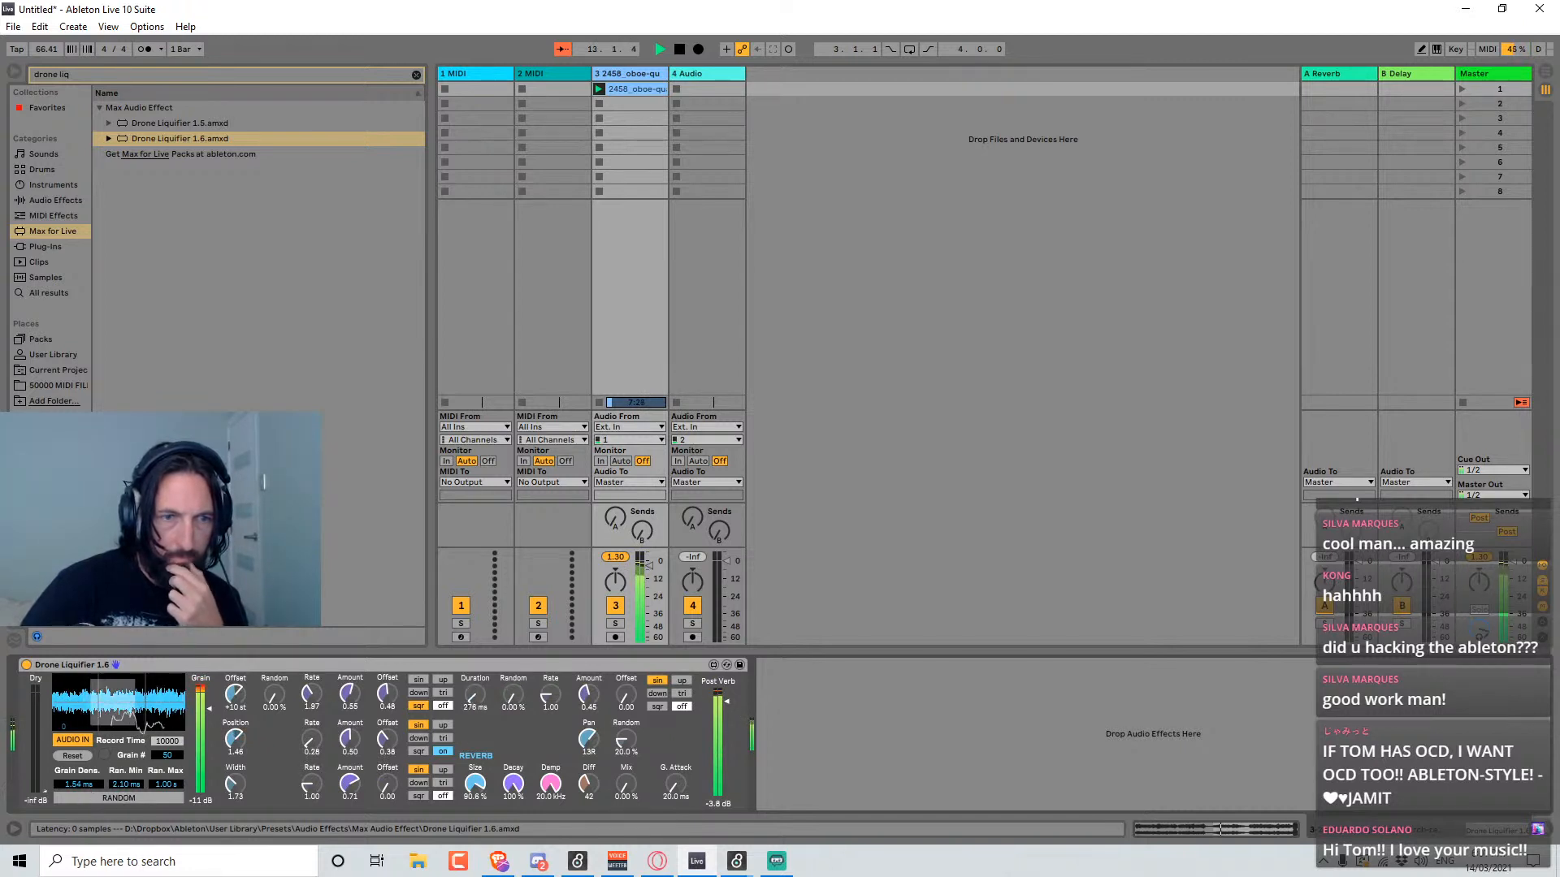
click(167, 755)
text(16)
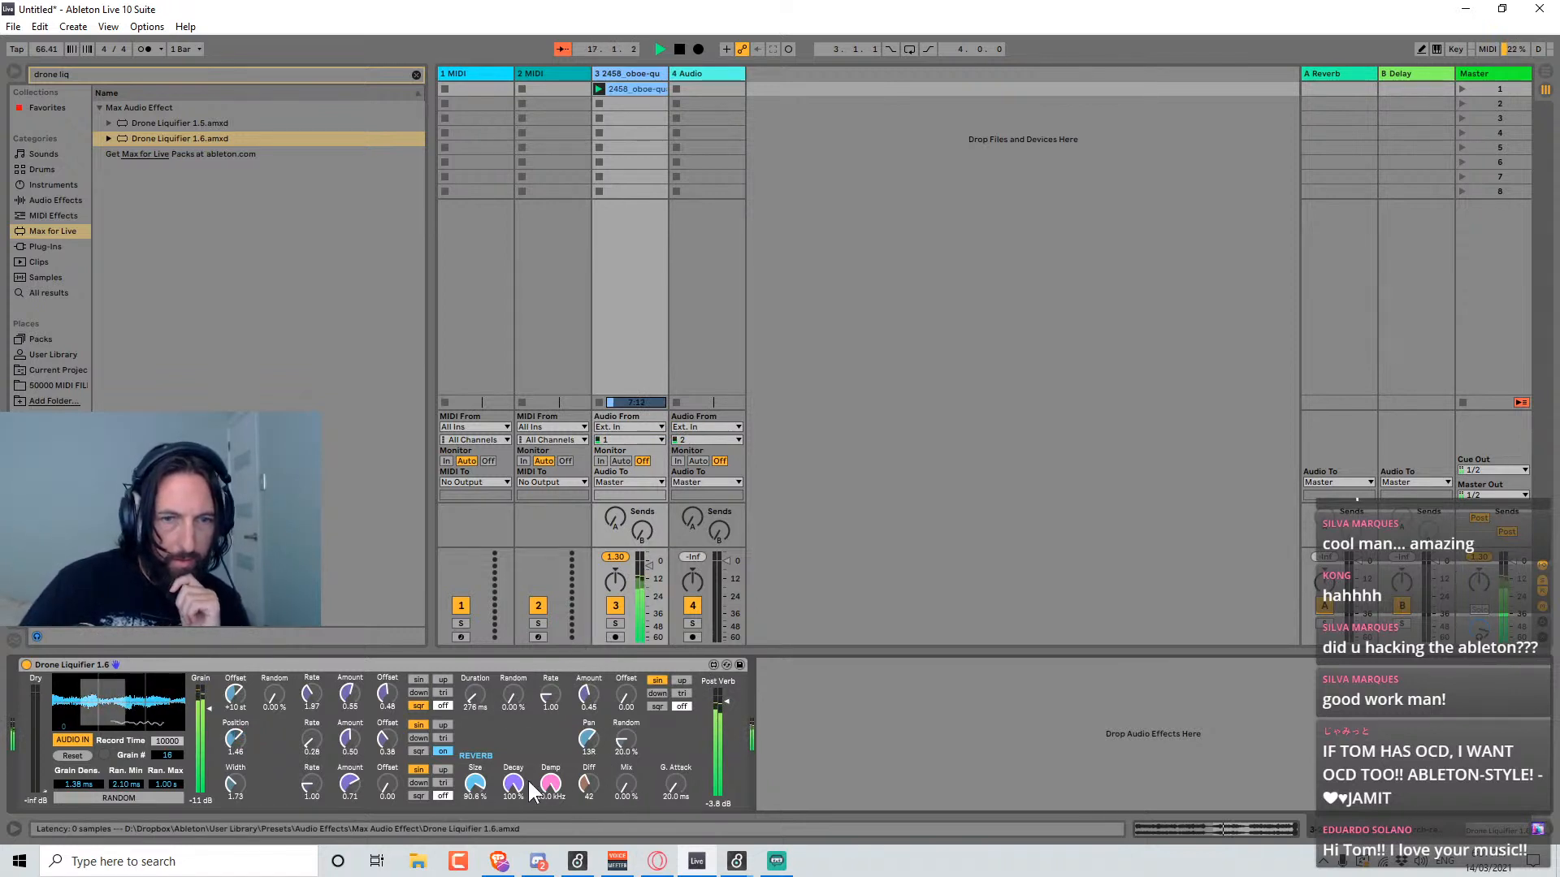
Lower the reverb Size to 30.7 %, the Decay to 29.1 % and the Mix to 0 %.
drag(529, 782, 529, 820)
drag(475, 784, 475, 804)
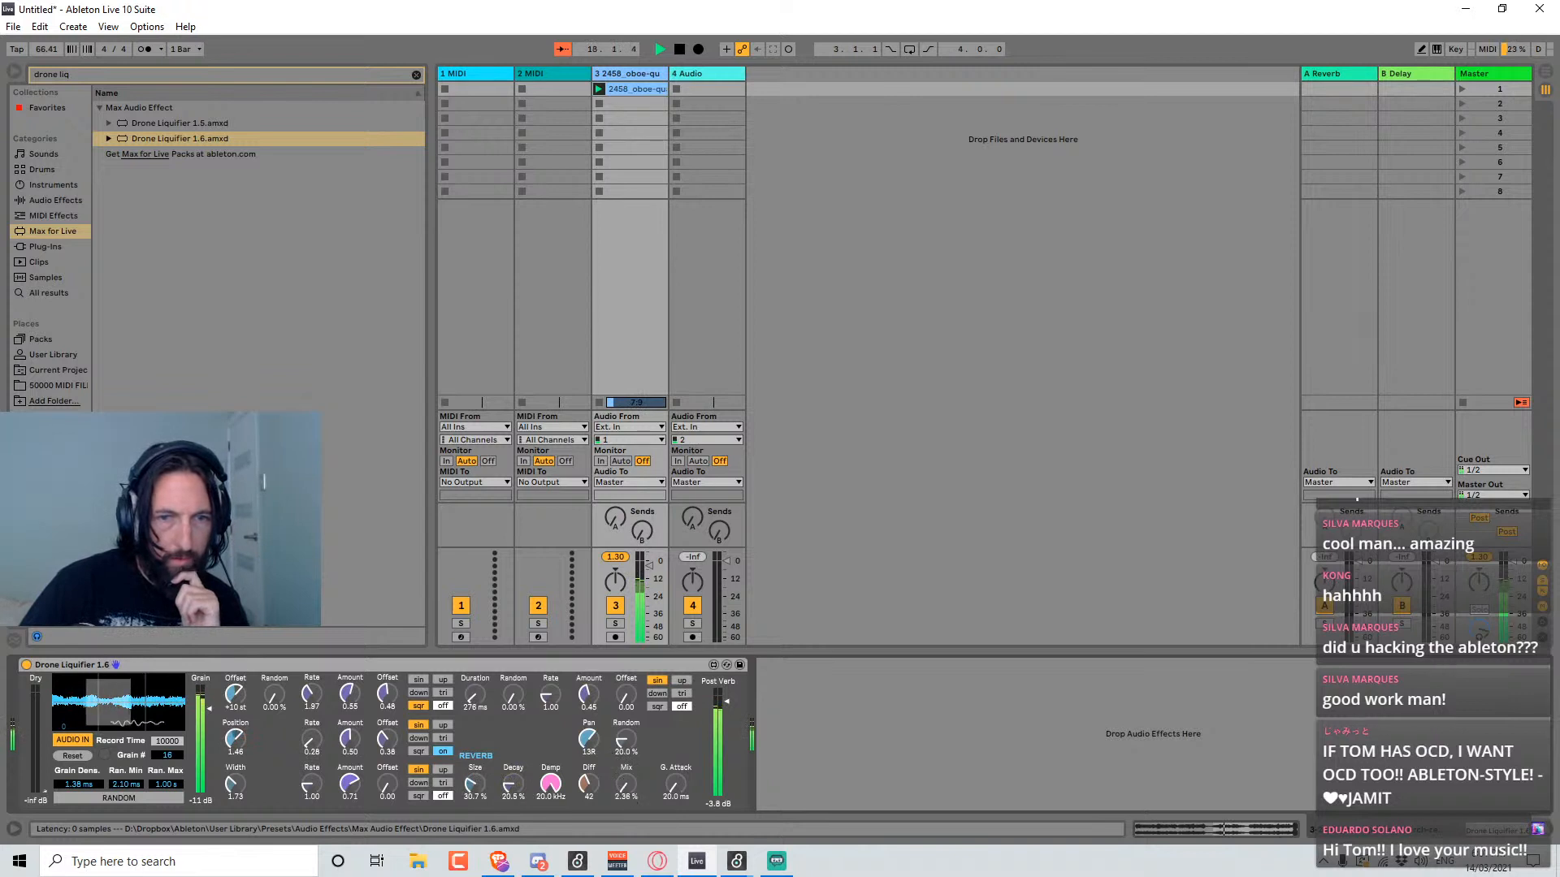
drag(626, 784, 625, 732)
drag(625, 784, 626, 821)
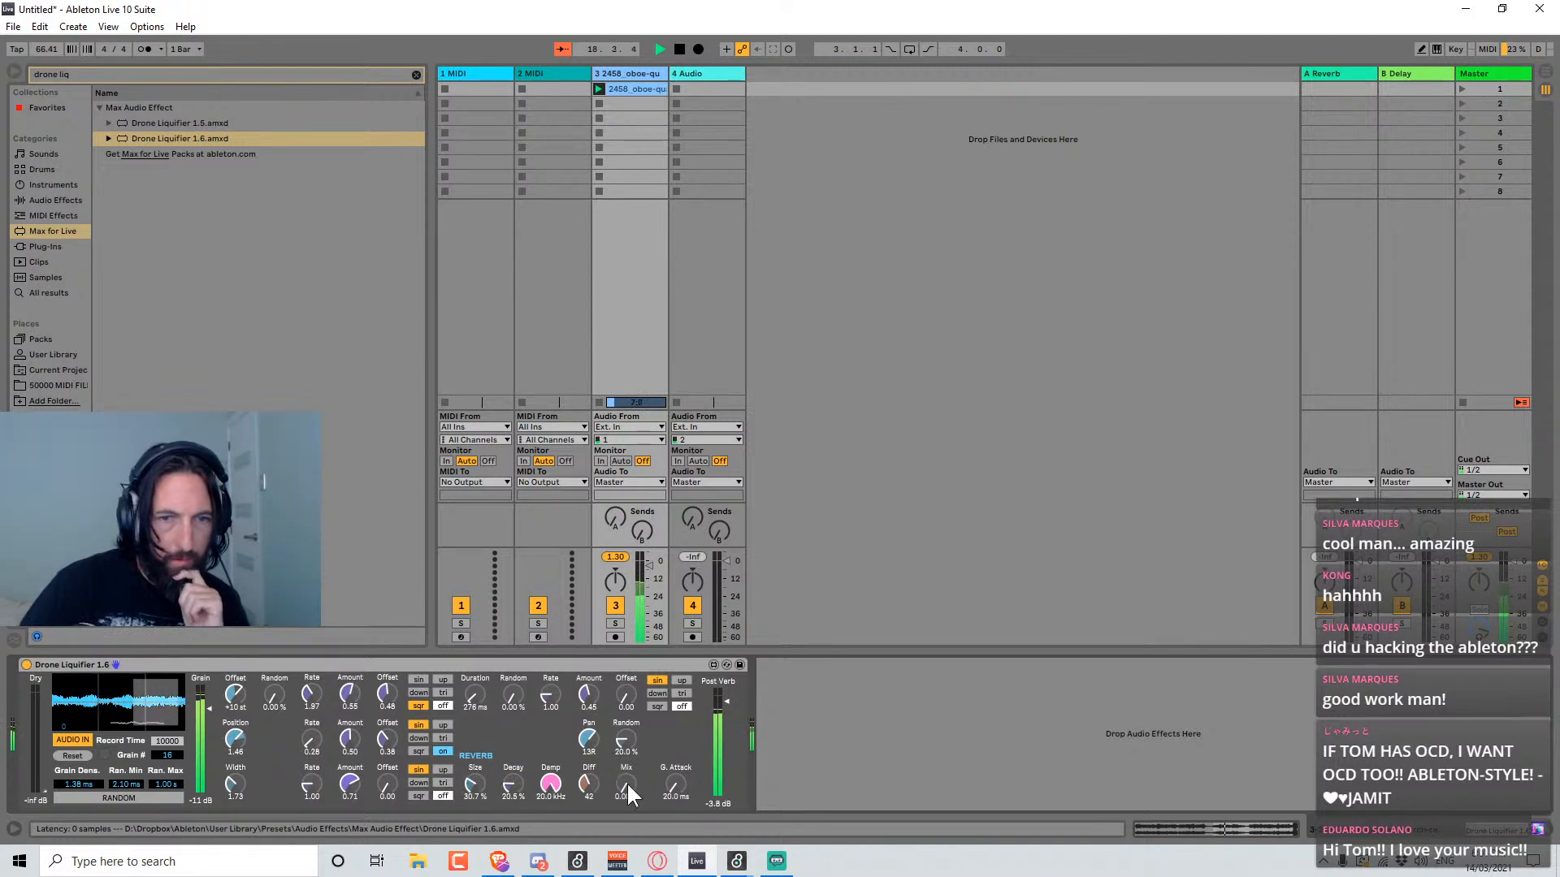
Set the pitch Offset to 0 st and adjust the Width dial to 3.35.
drag(235, 695, 235, 727)
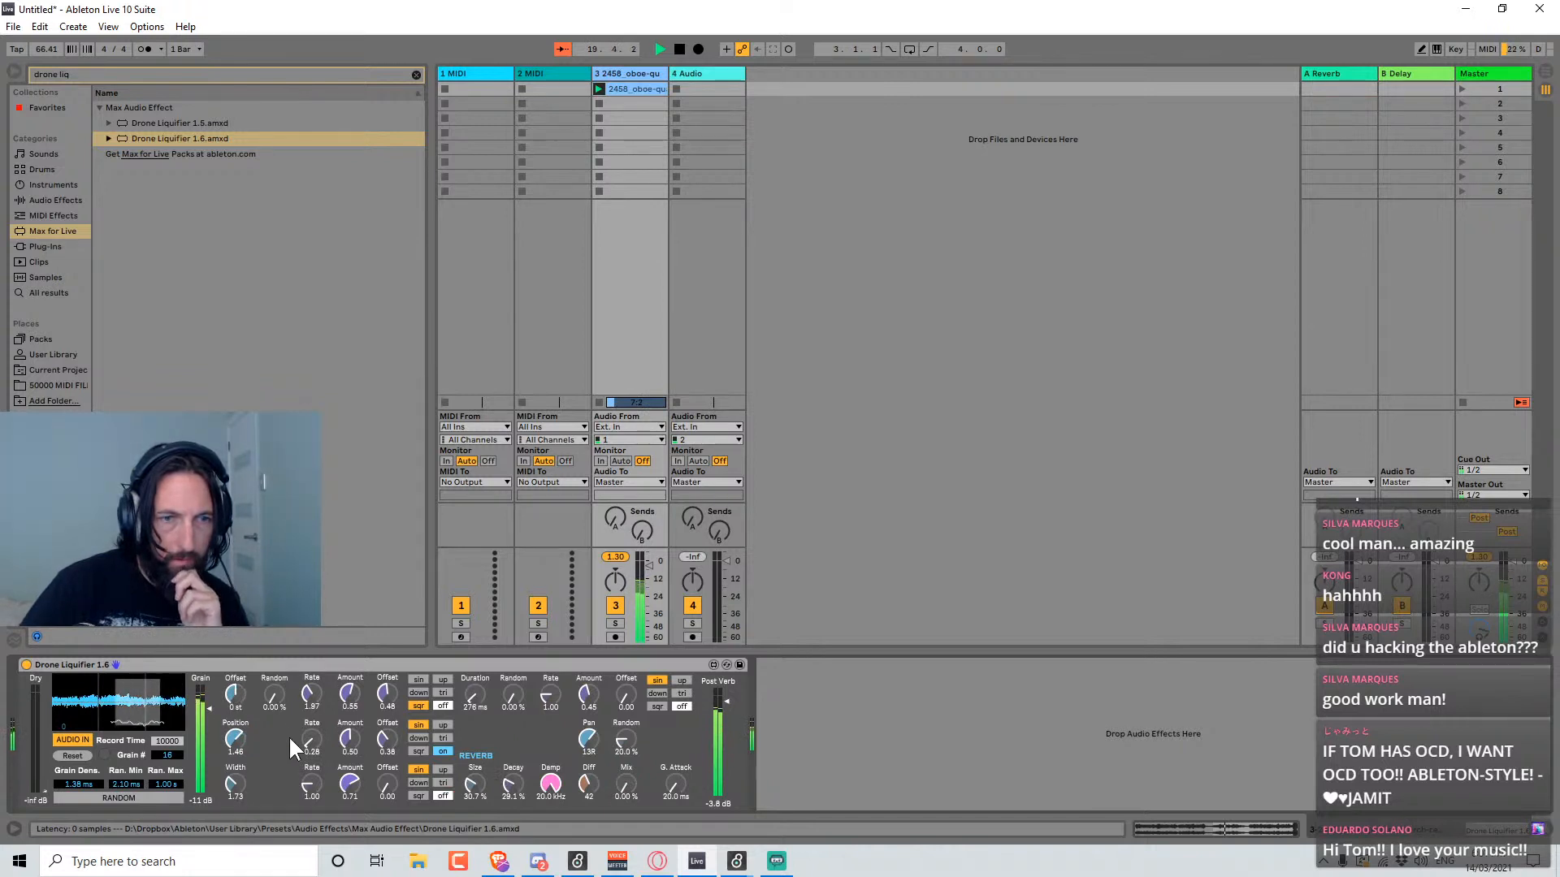
drag(235, 784, 234, 741)
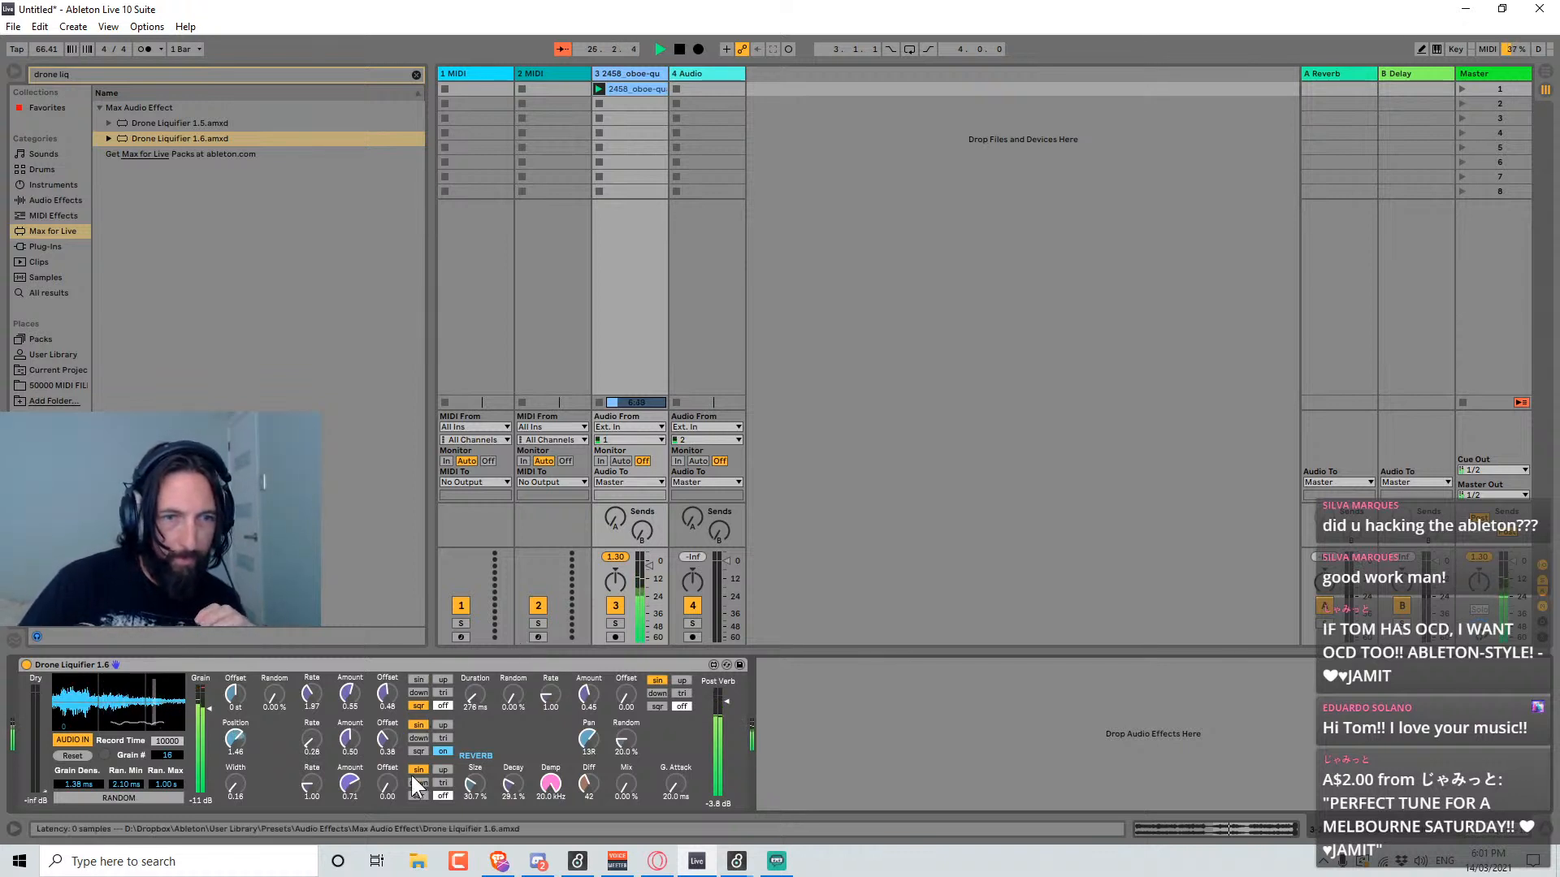
drag(237, 787, 237, 755)
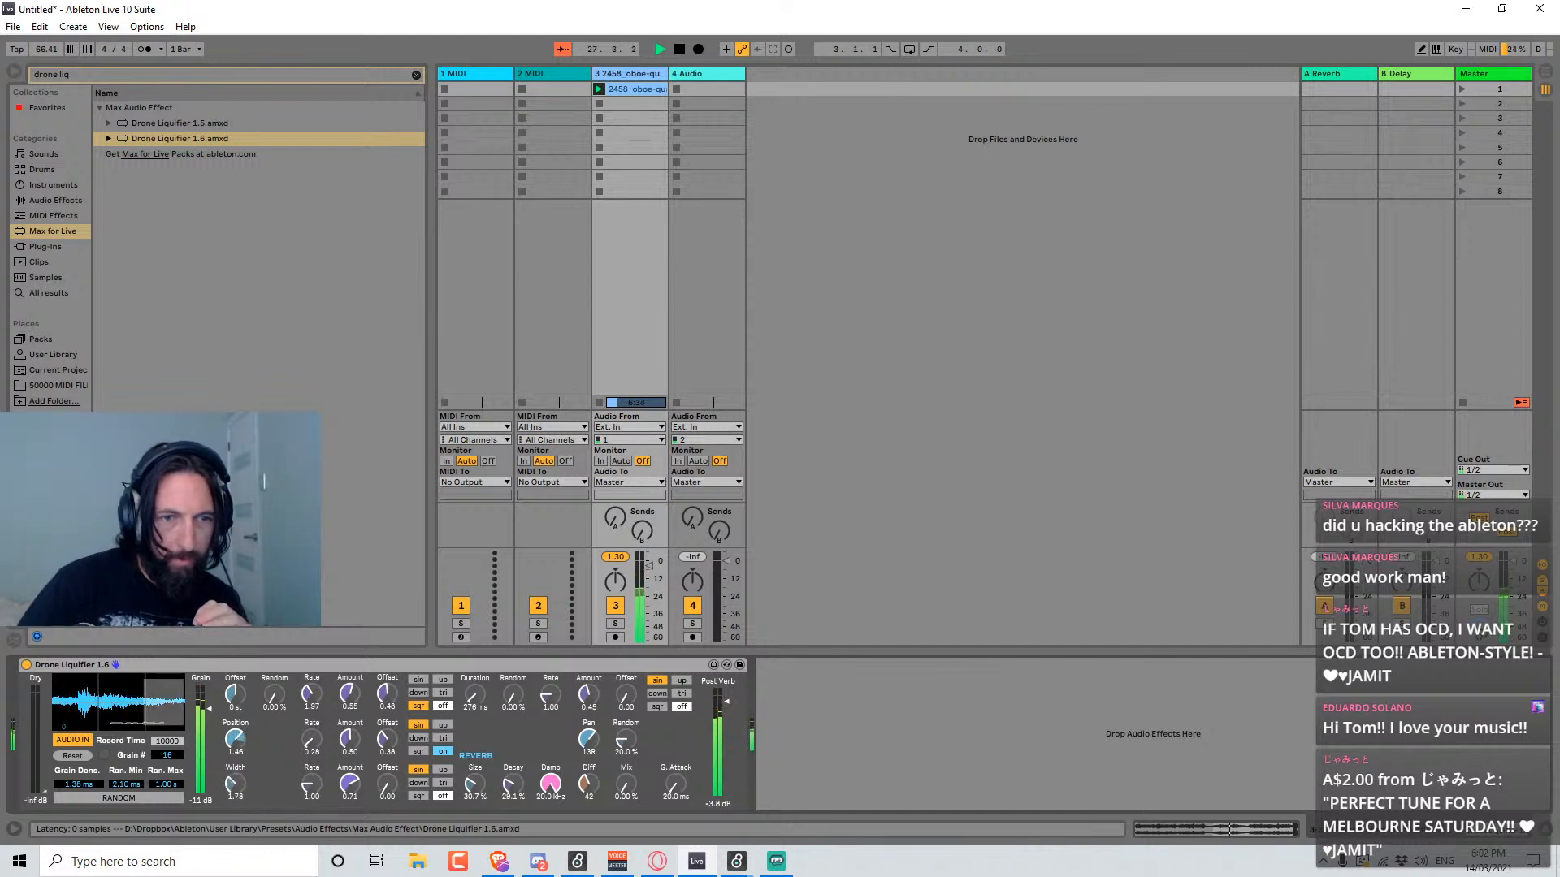
Switch the Width LFO to the up waveform, turn it on and raise its Rate to 1.63.
click(442, 770)
click(444, 796)
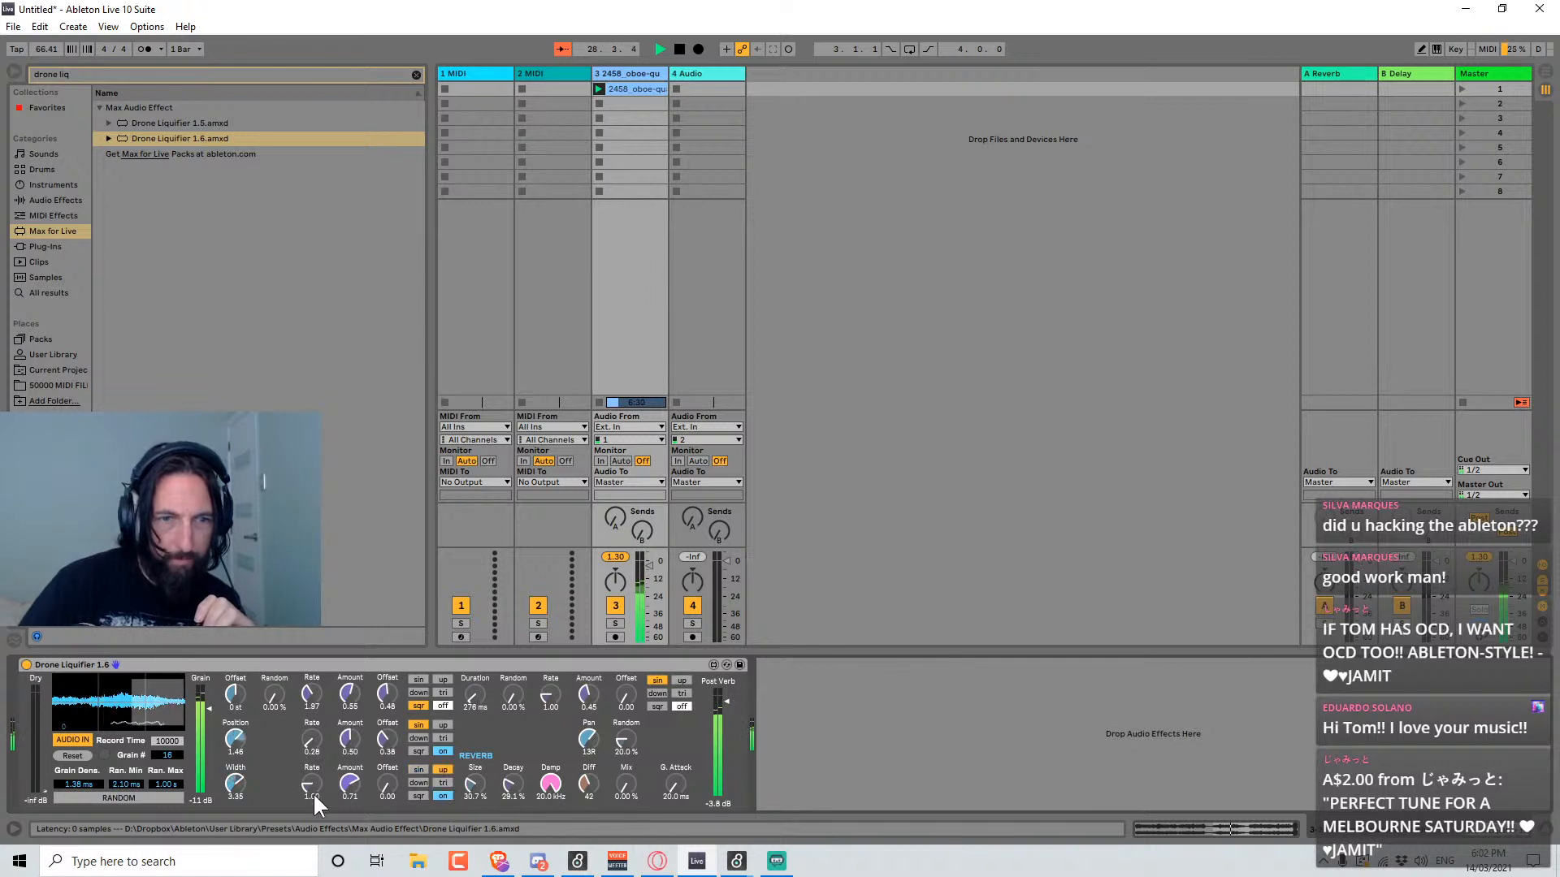
drag(324, 795, 324, 781)
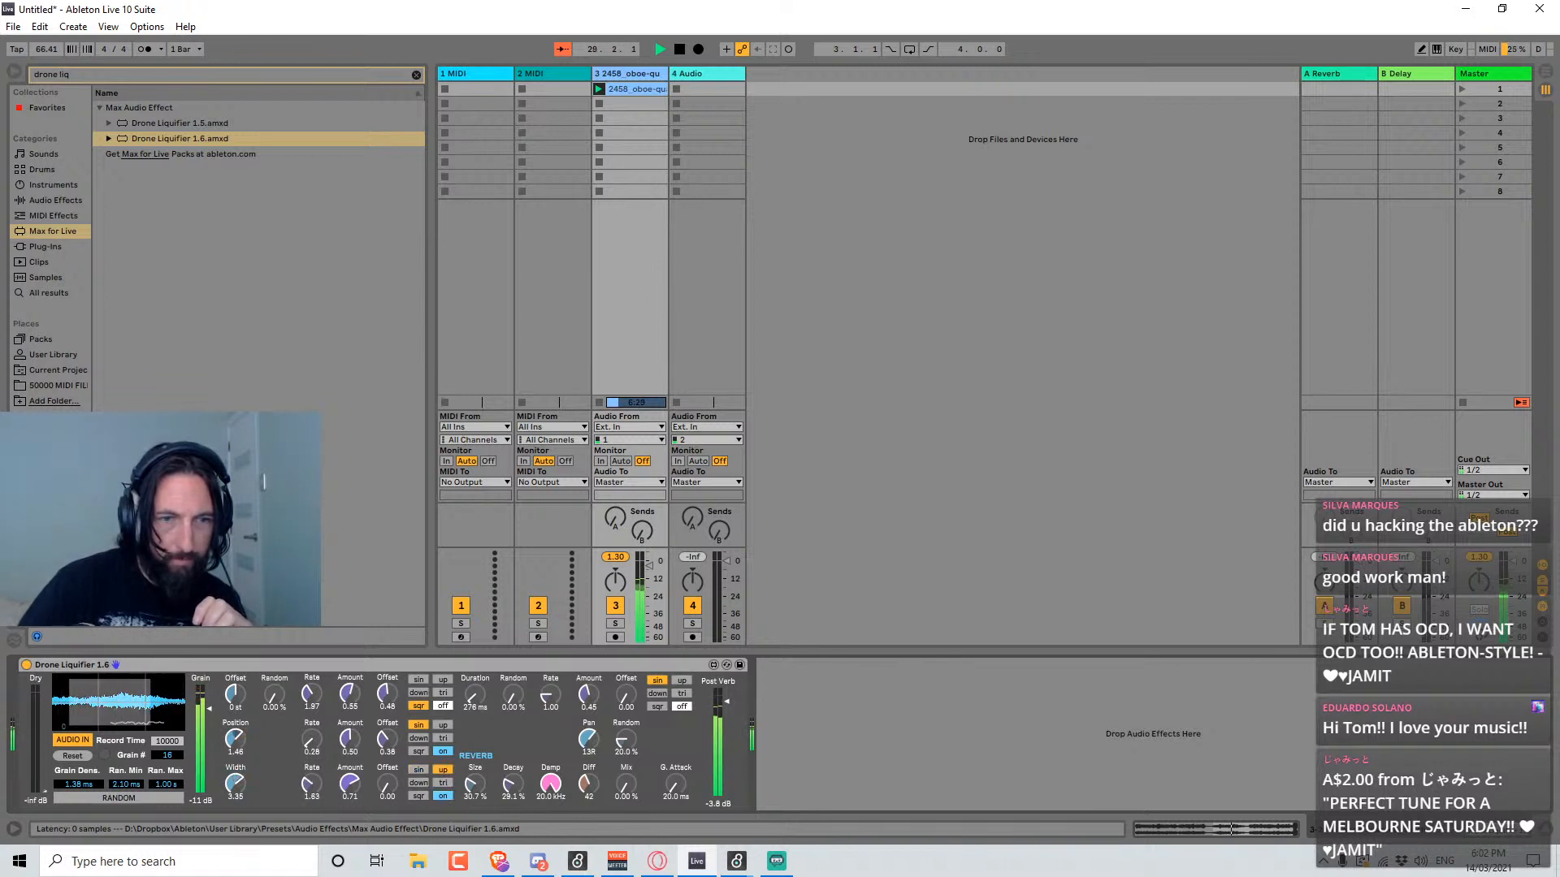
Lower the pitch Offset to -19 st and set the reverb to Size 63.0 %, Decay 79.5 % and Mix 67.7 %.
drag(234, 701, 234, 727)
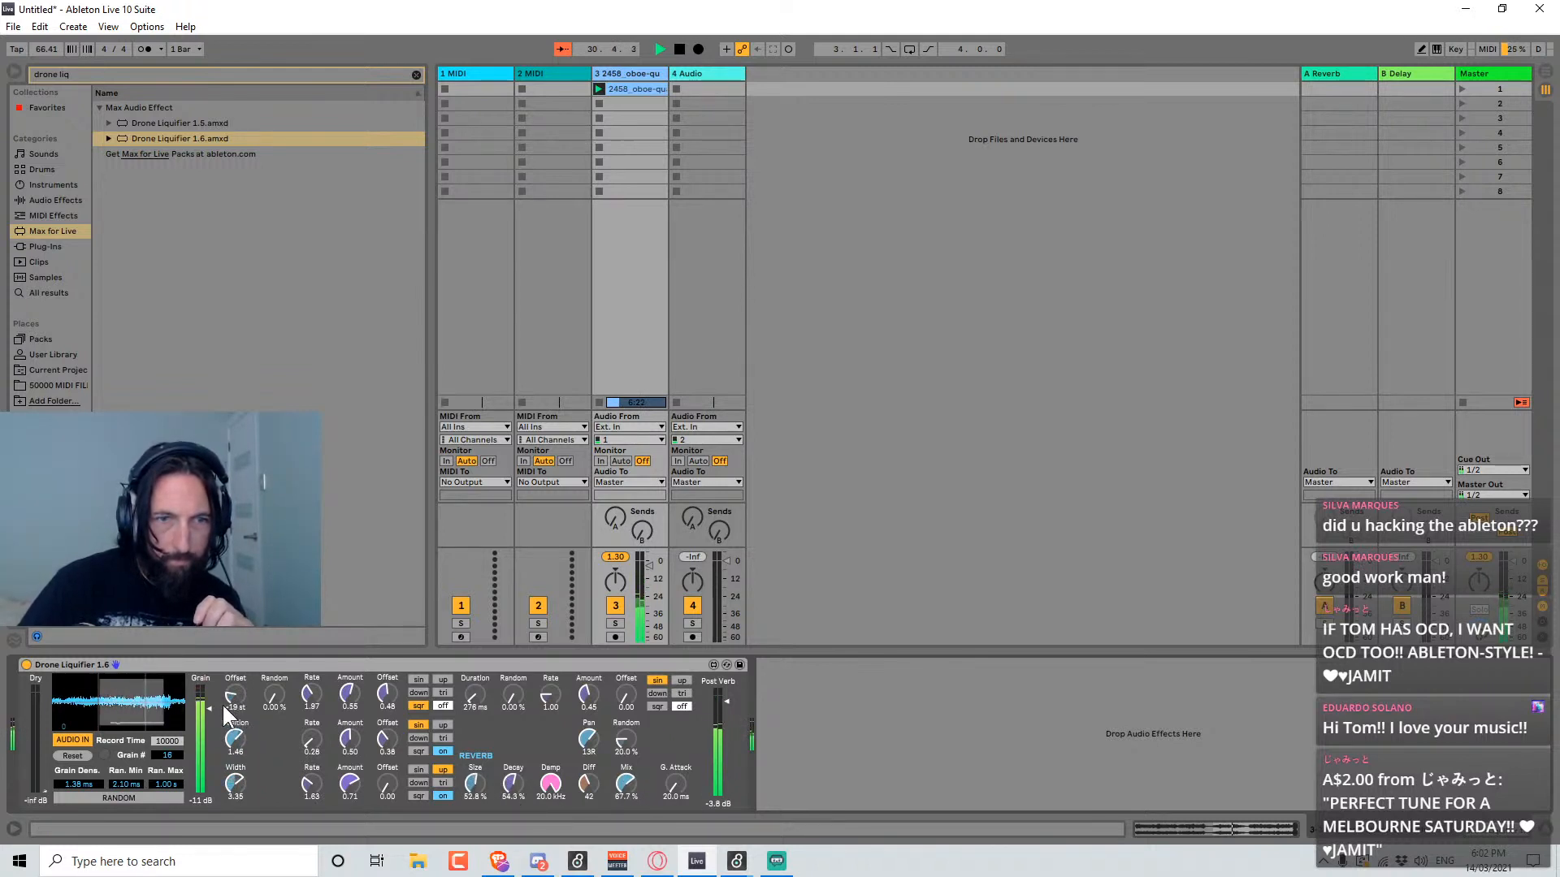
drag(512, 783, 476, 776)
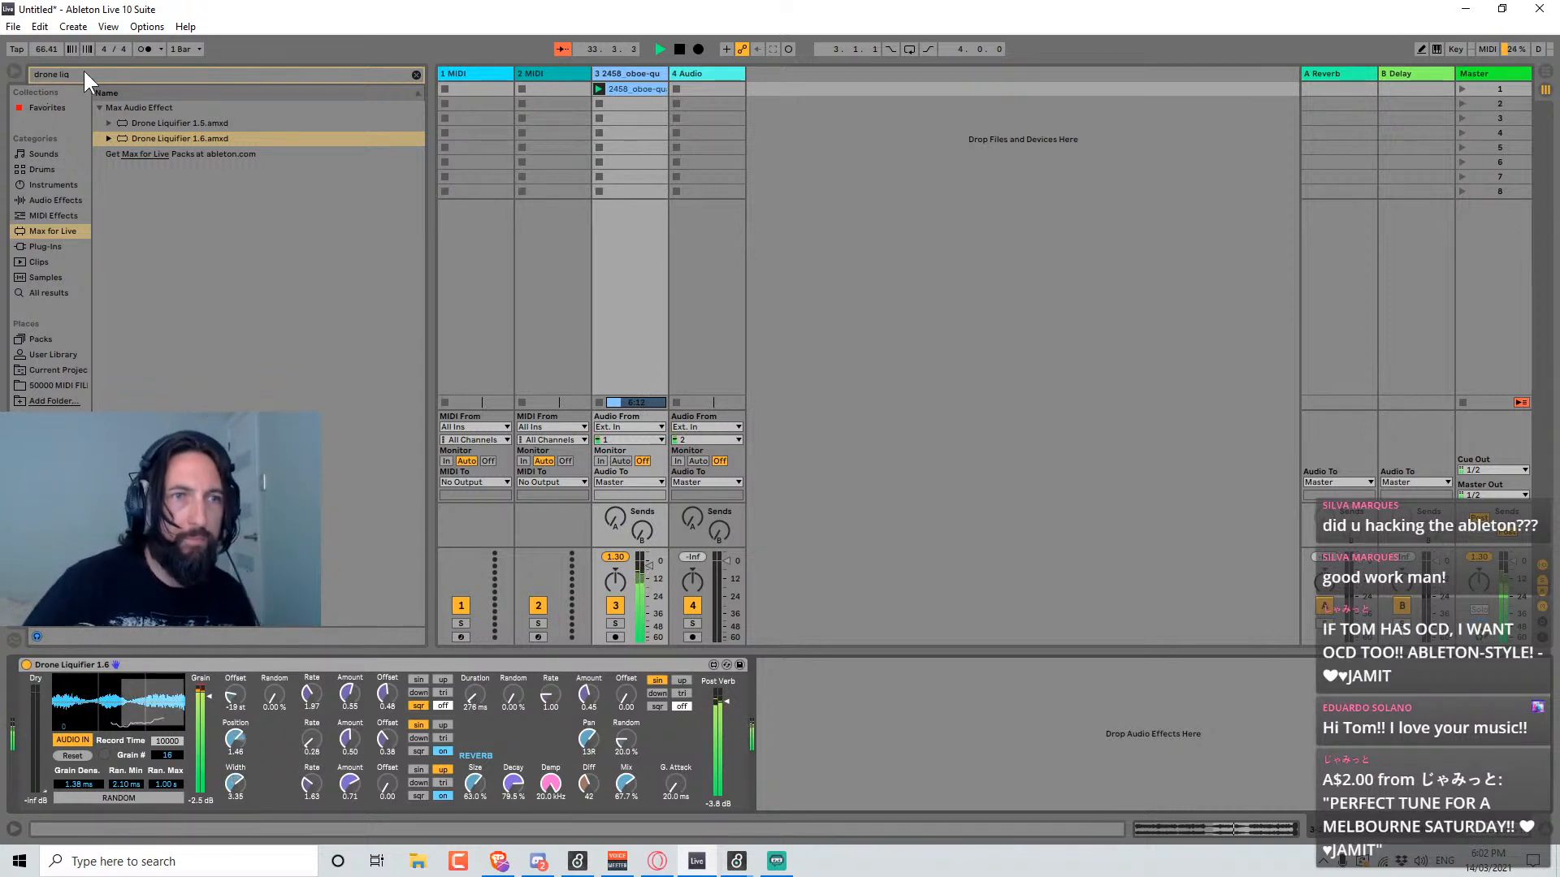
Search the browser for "loop" across all results and stop the playing oboe clip.
drag(115, 74, 8, 73)
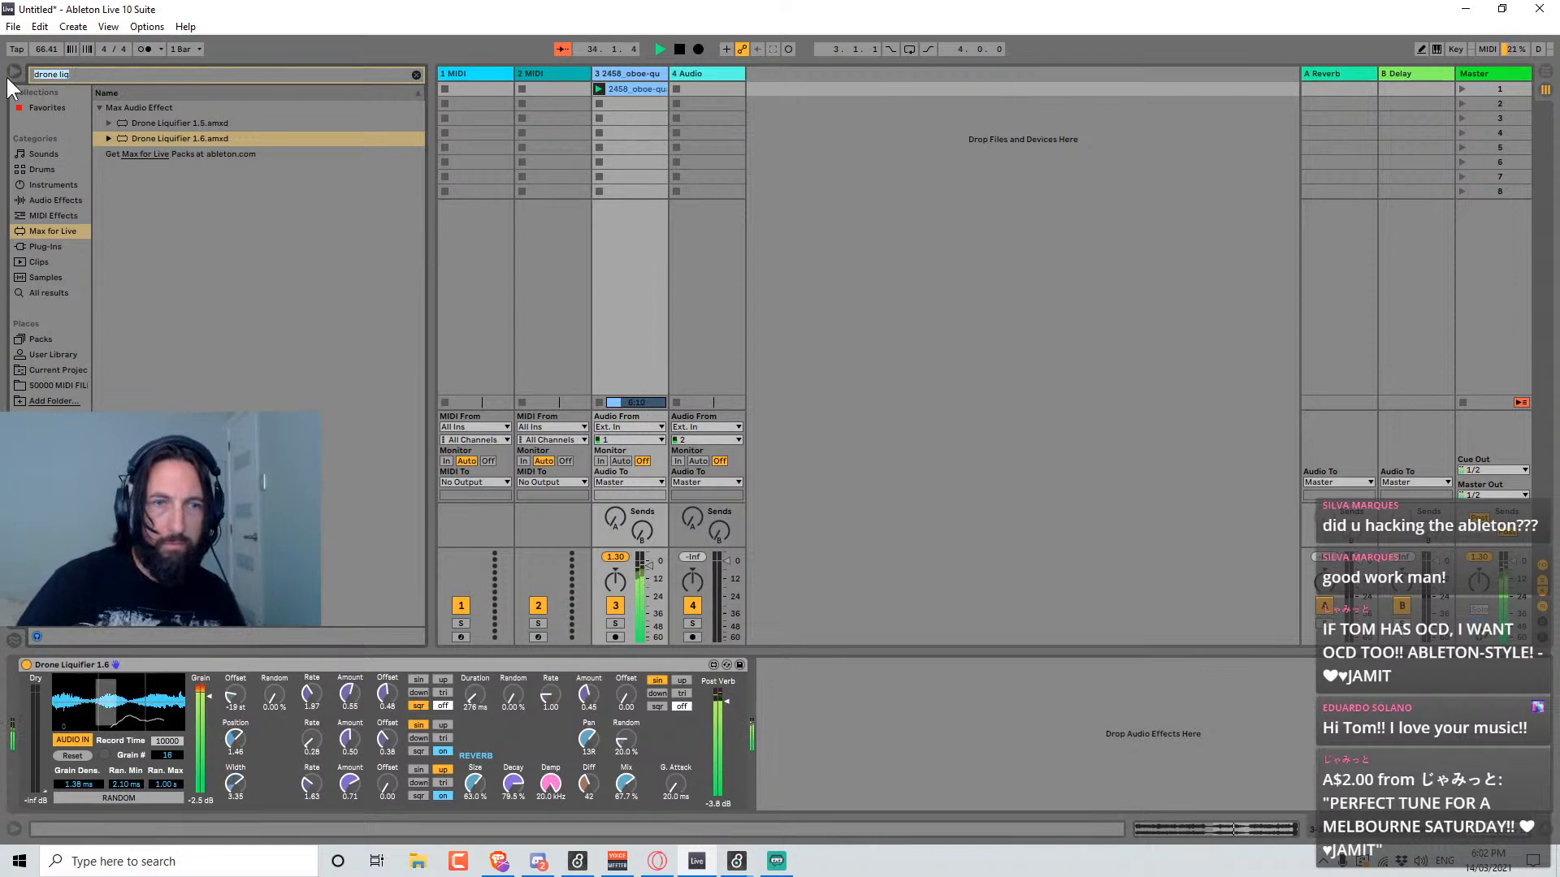
text(loop)
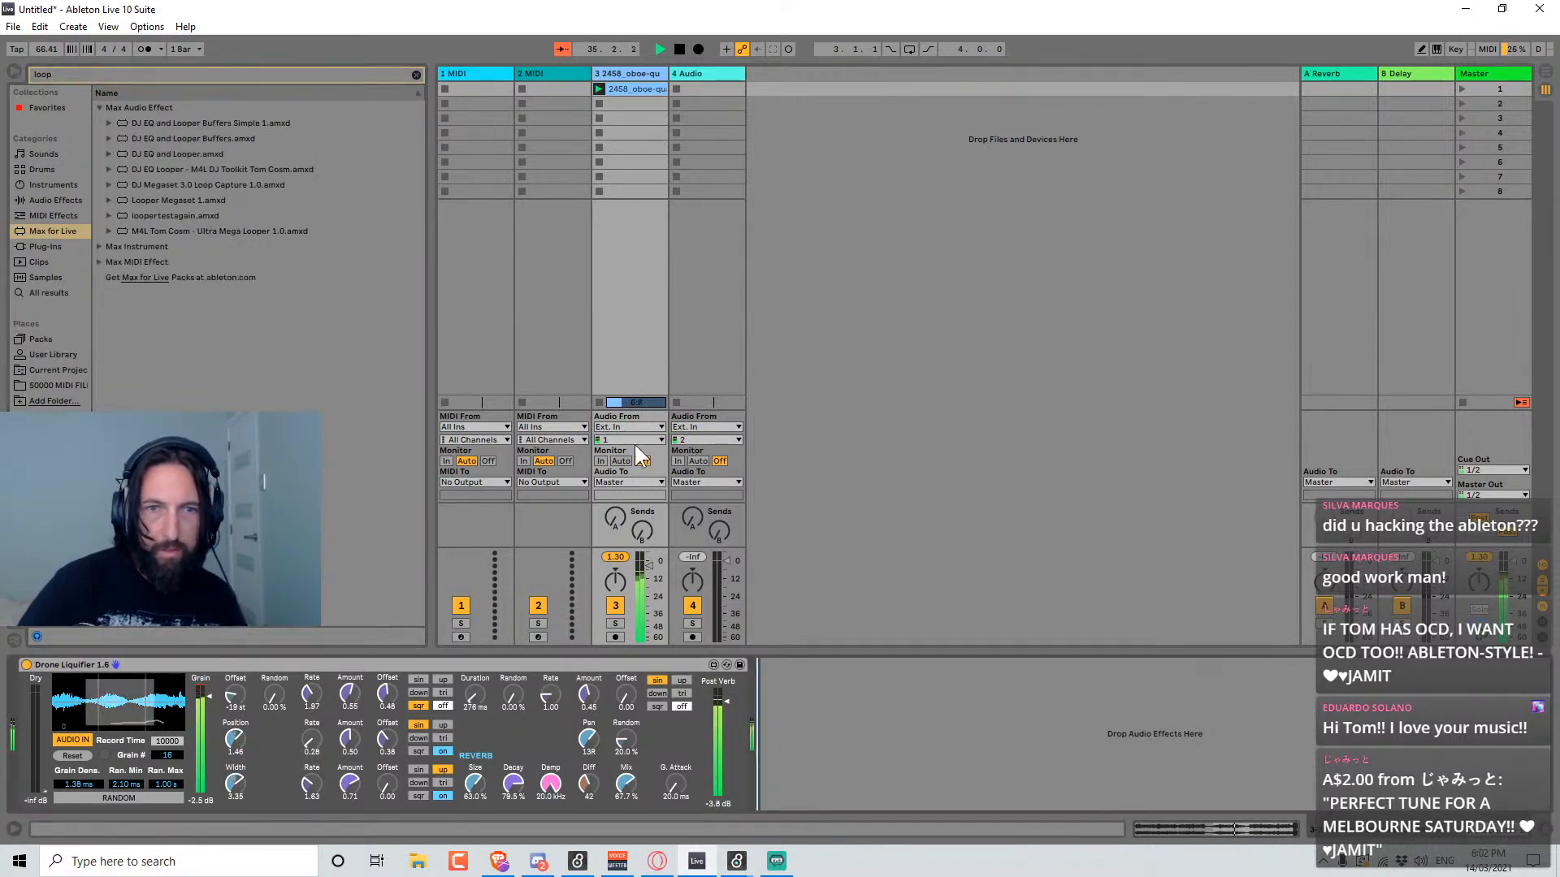
click(598, 403)
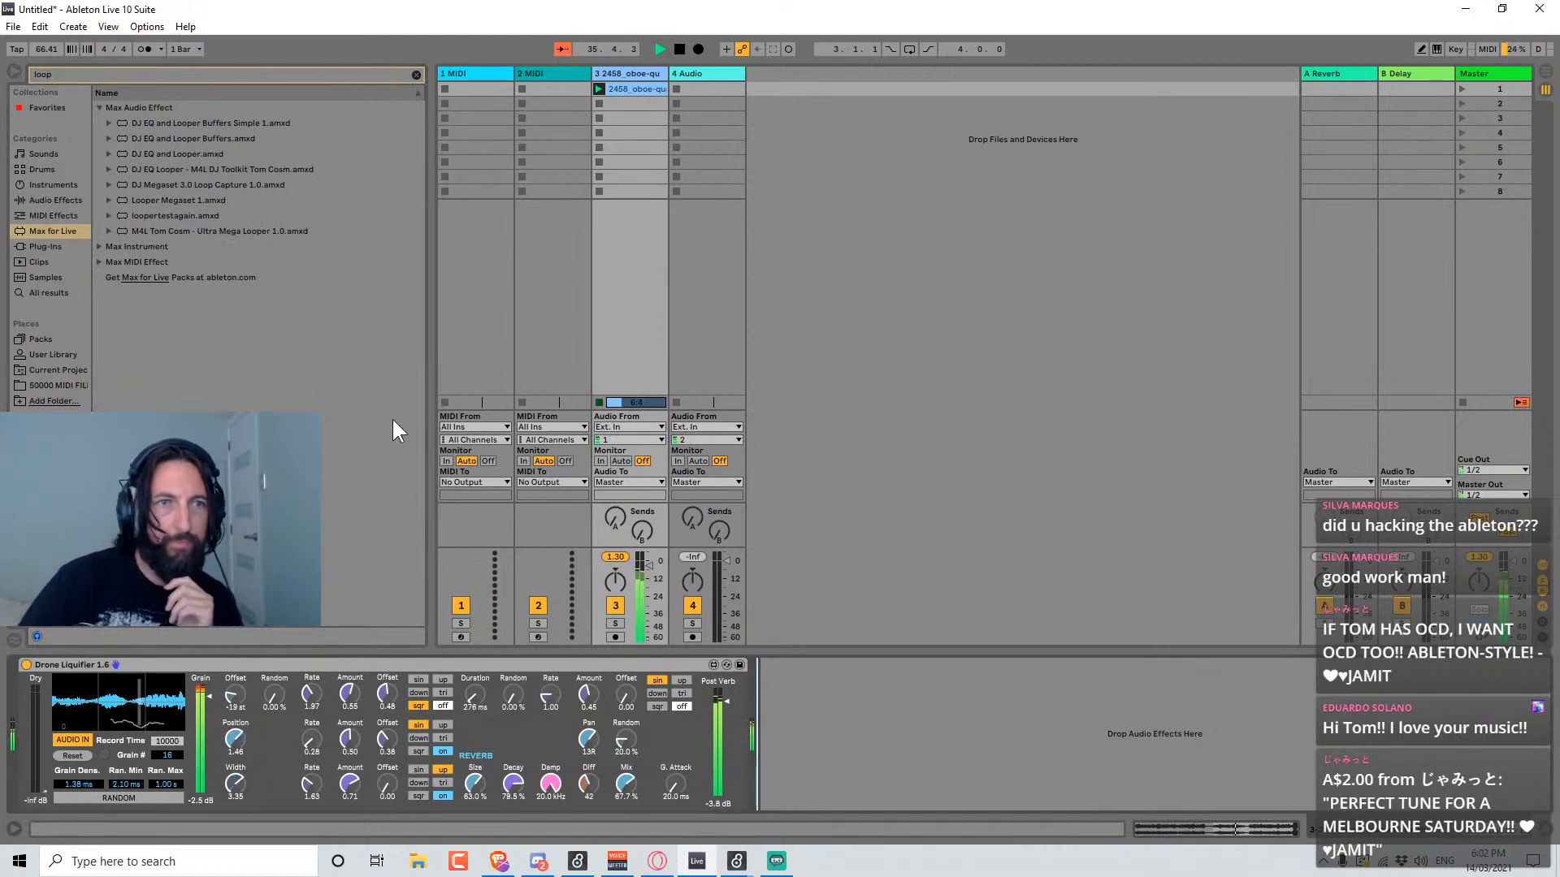
click(43, 291)
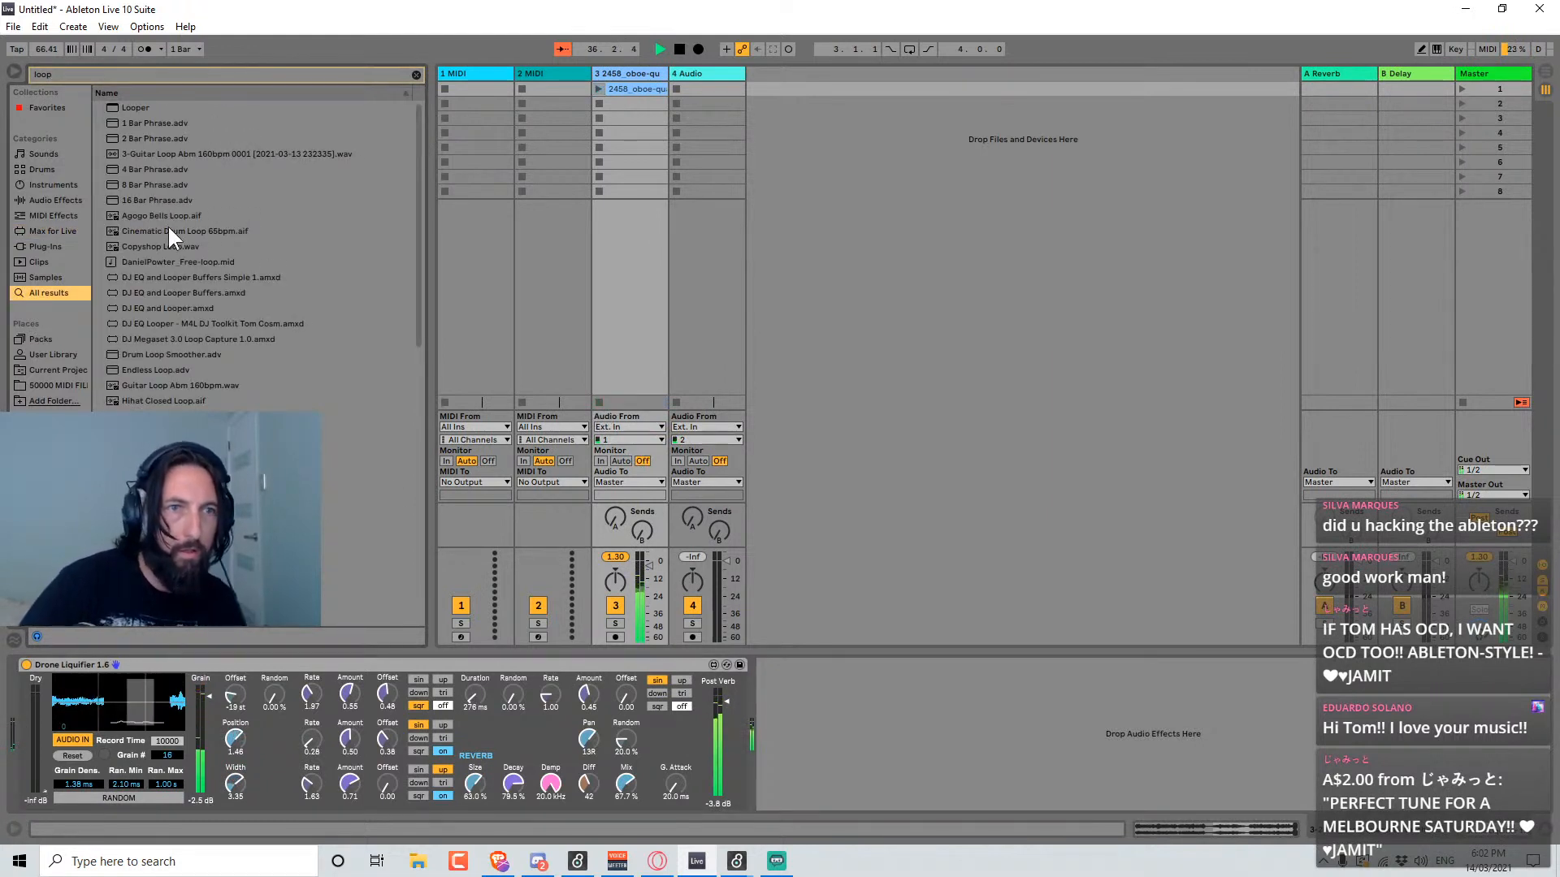
Place Agogo Bells Loop.aif in the oboe track's second clip slot, launch it and reset the device's pitch Offset to 0 st.
click(168, 221)
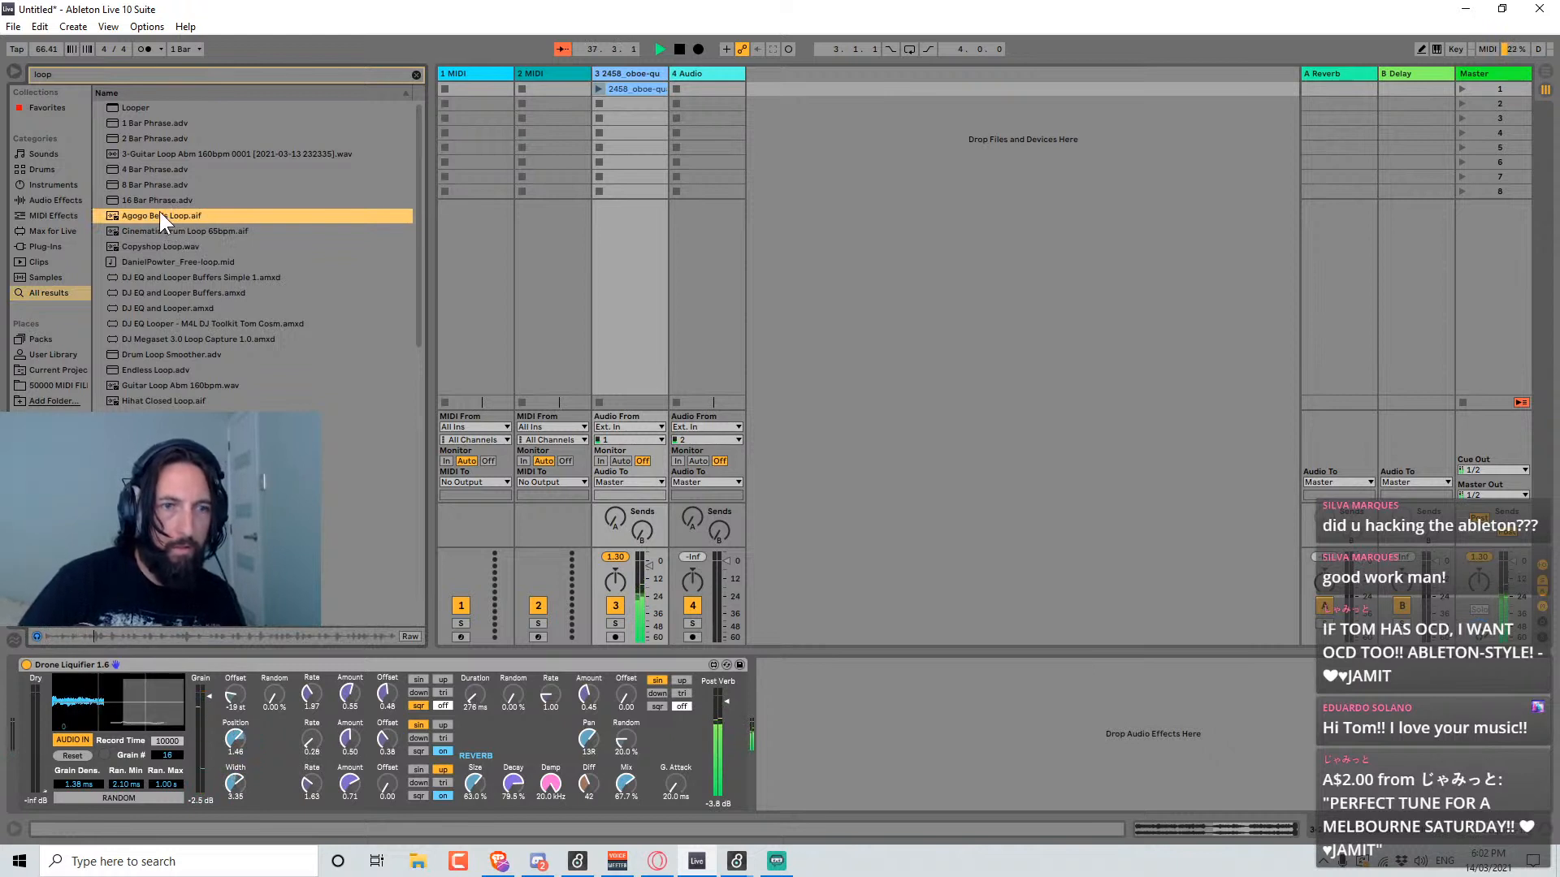
drag(159, 211, 595, 104)
click(598, 102)
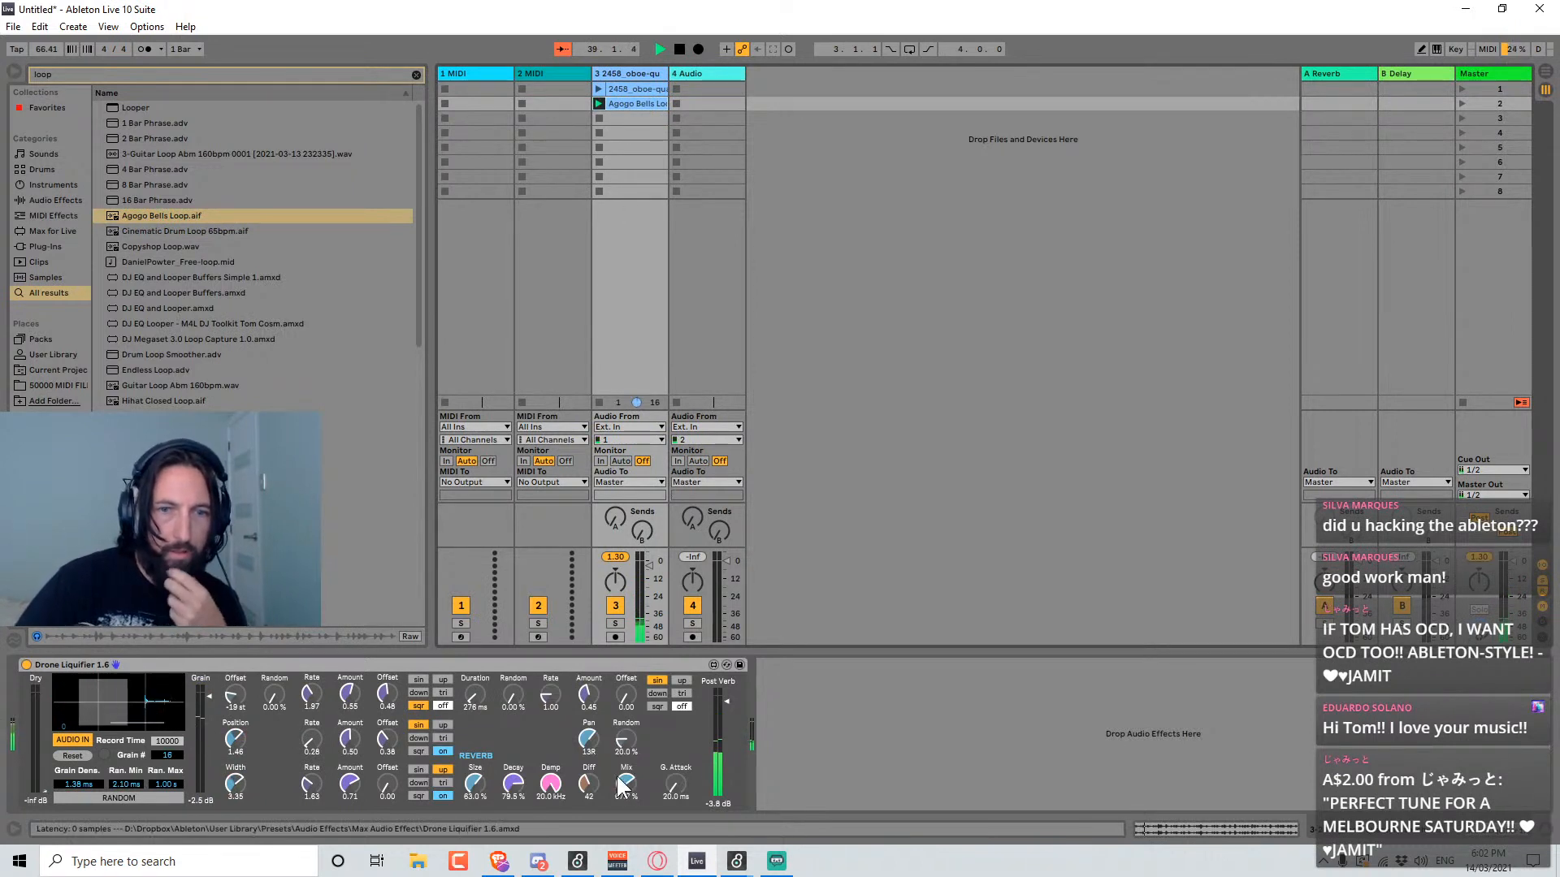
double_click(234, 697)
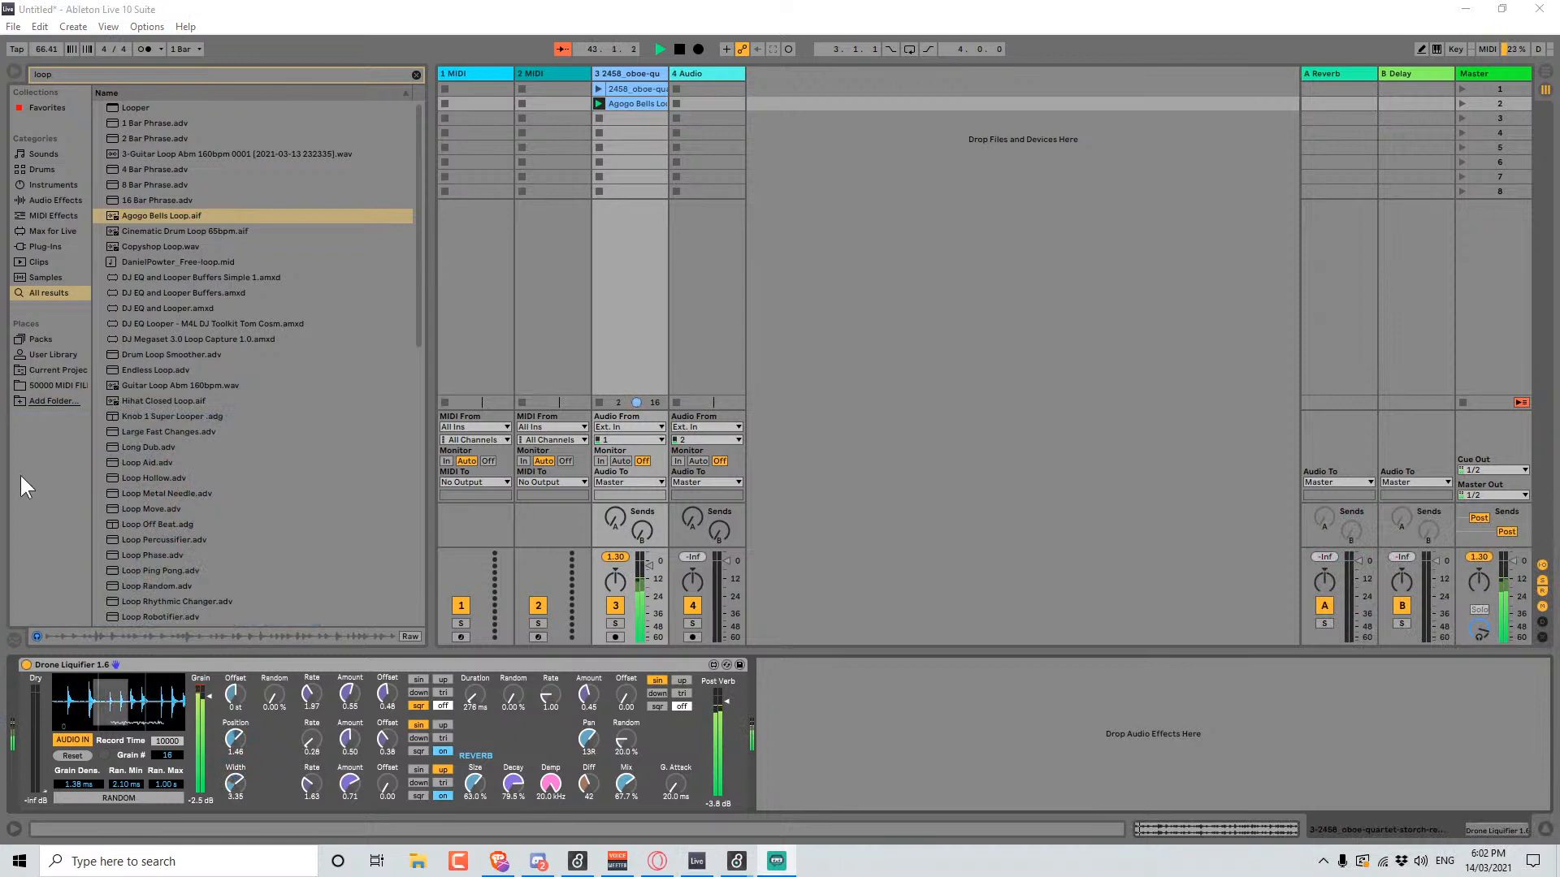
Preview Cinematic Drum Loop 65bpm, Copyshop Loop, Hihat Closed Loop and Roll in Loop among the search results.
click(200, 227)
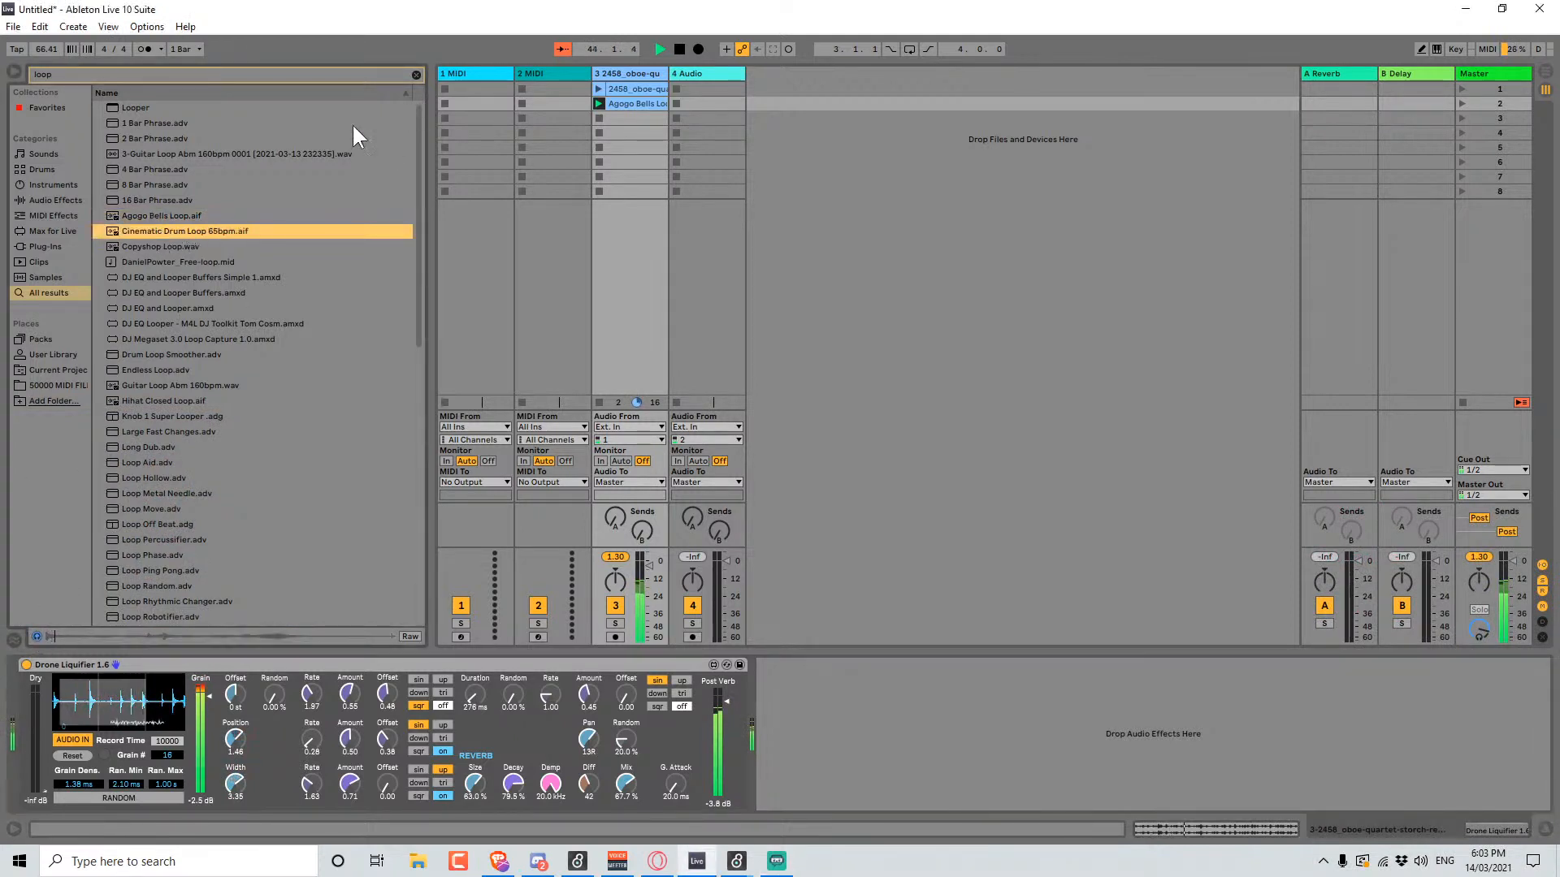
click(167, 250)
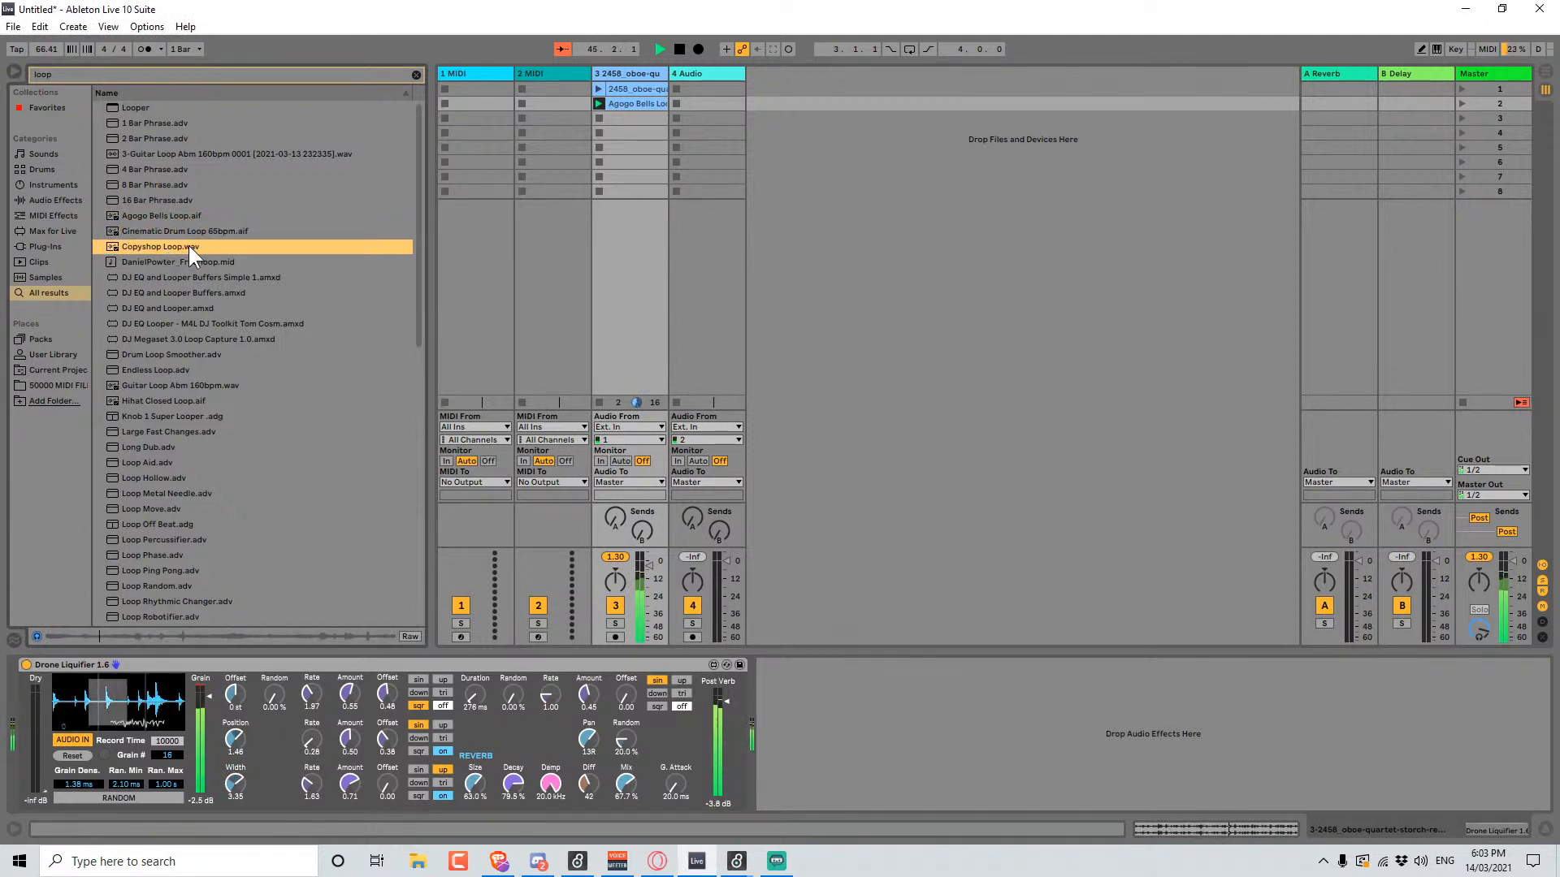
click(161, 401)
scroll(194, 470, down, 7)
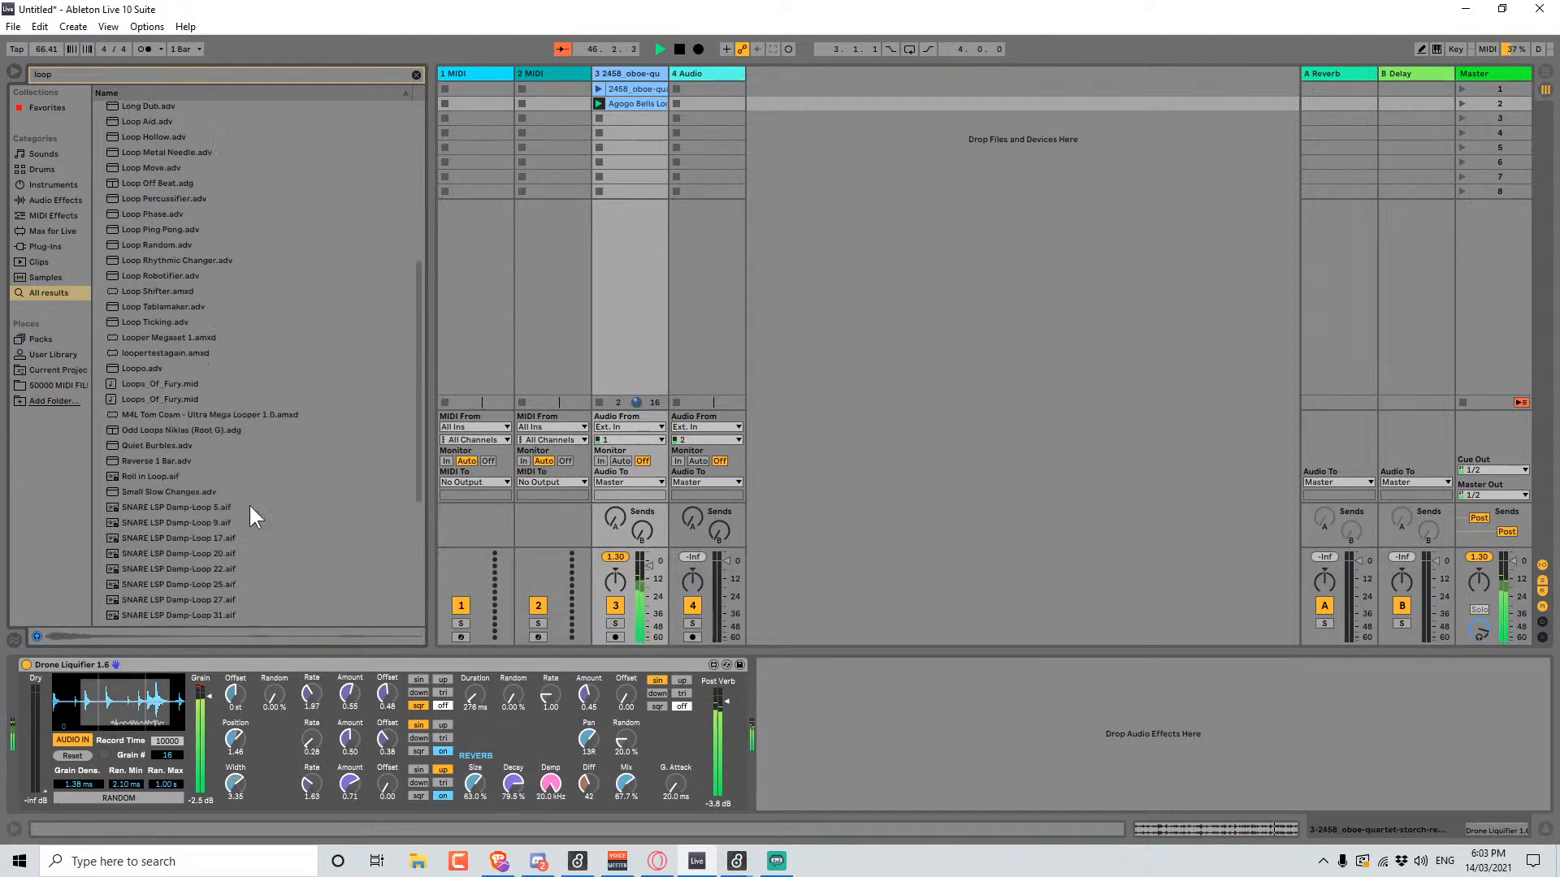
click(148, 478)
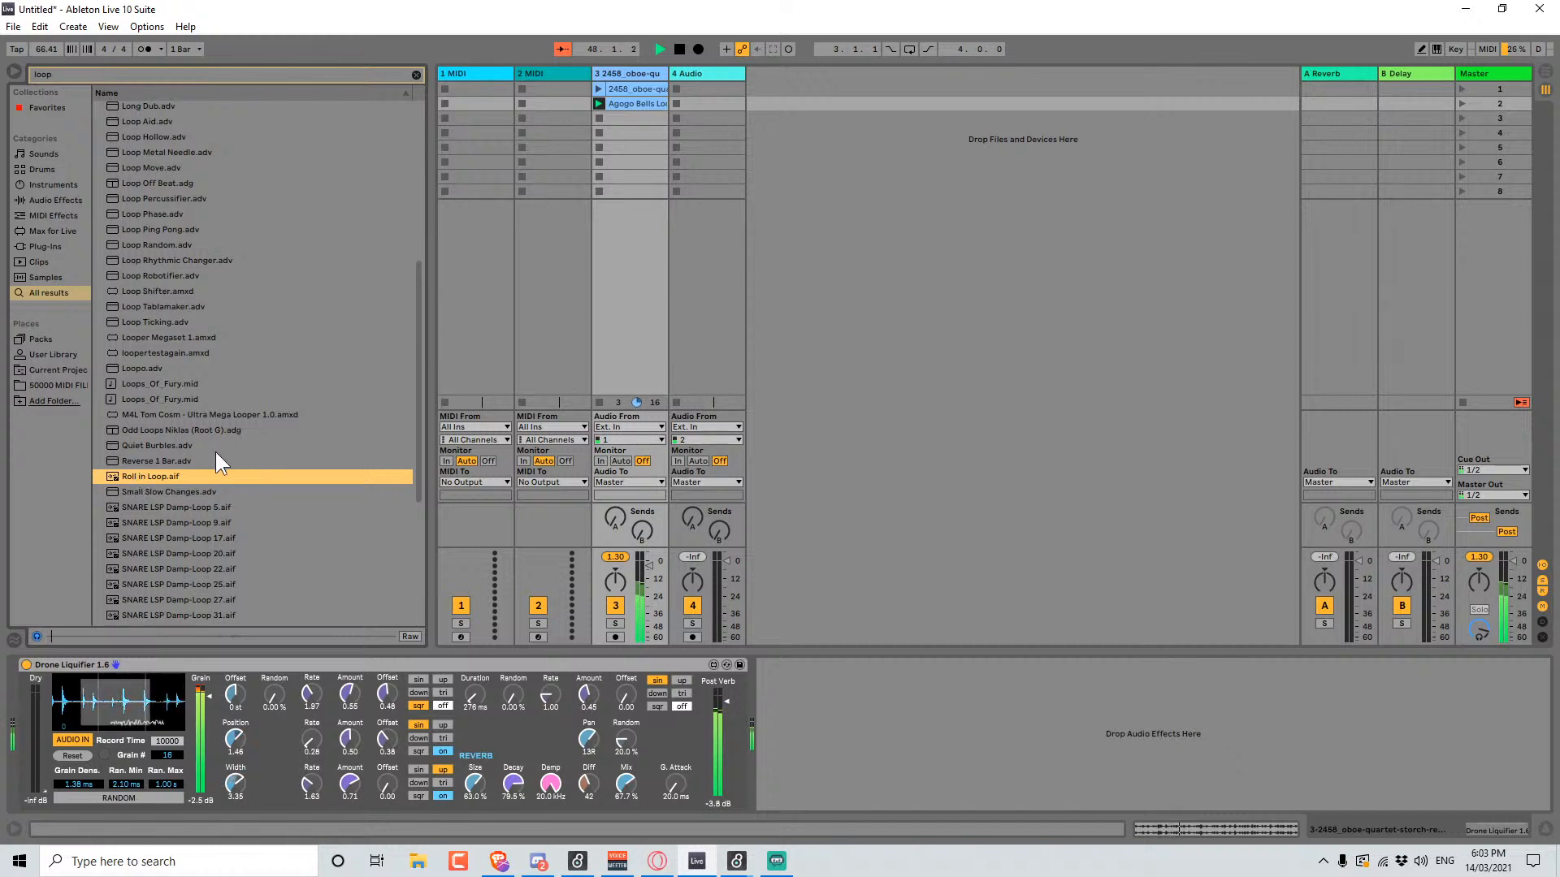
scroll(241, 480, down, 6)
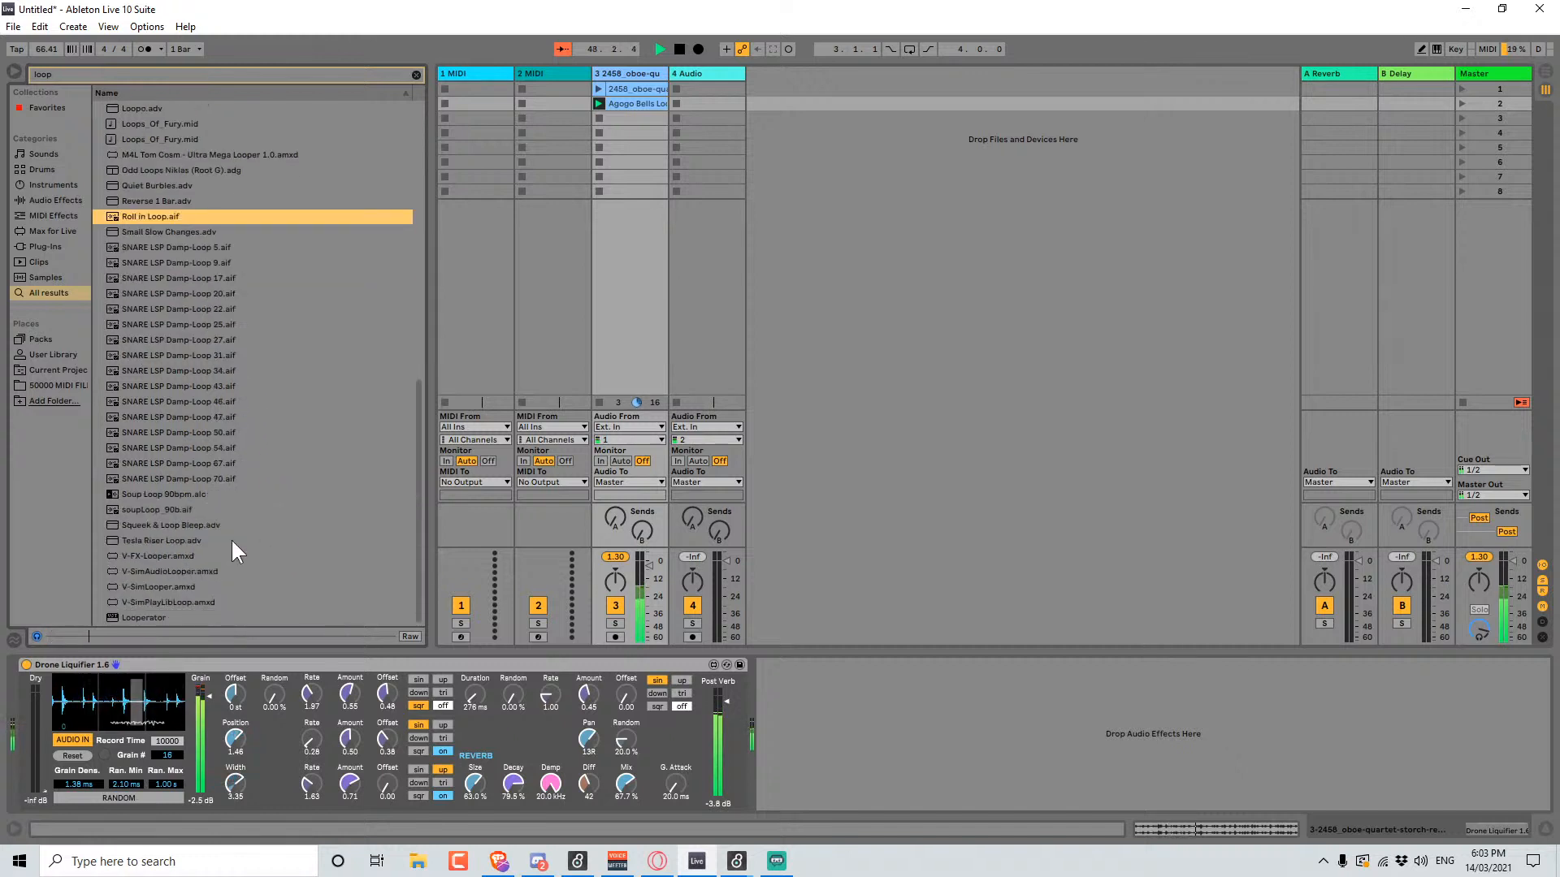
Add soupLoop_90b.aif to the oboe track's third clip slot, launch it and raise the reverb Mix to almost fully wet.
click(176, 508)
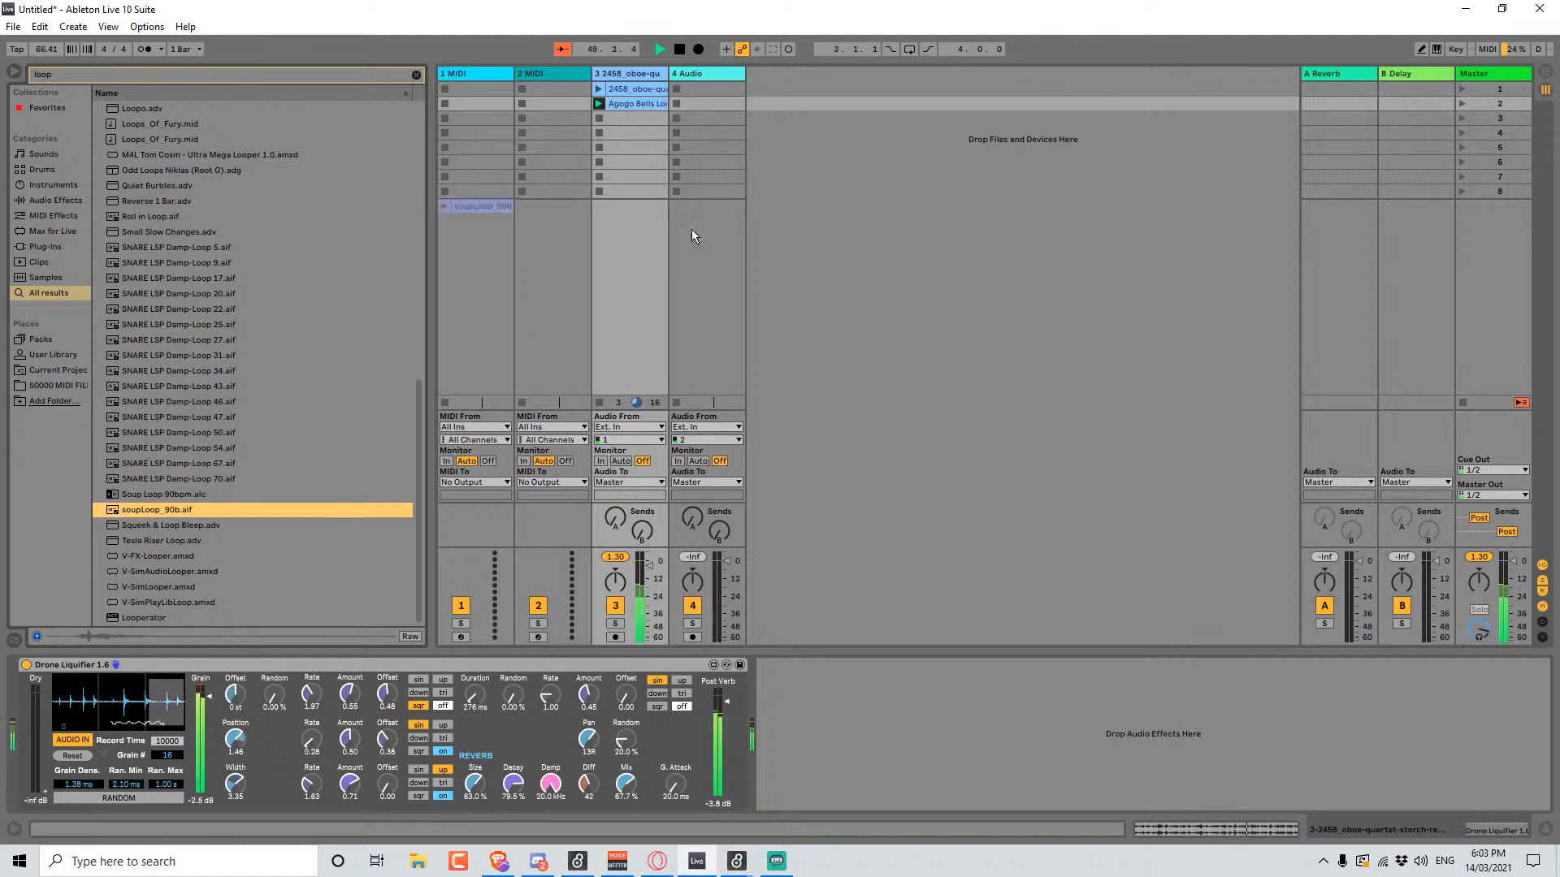
drag(635, 122, 634, 120)
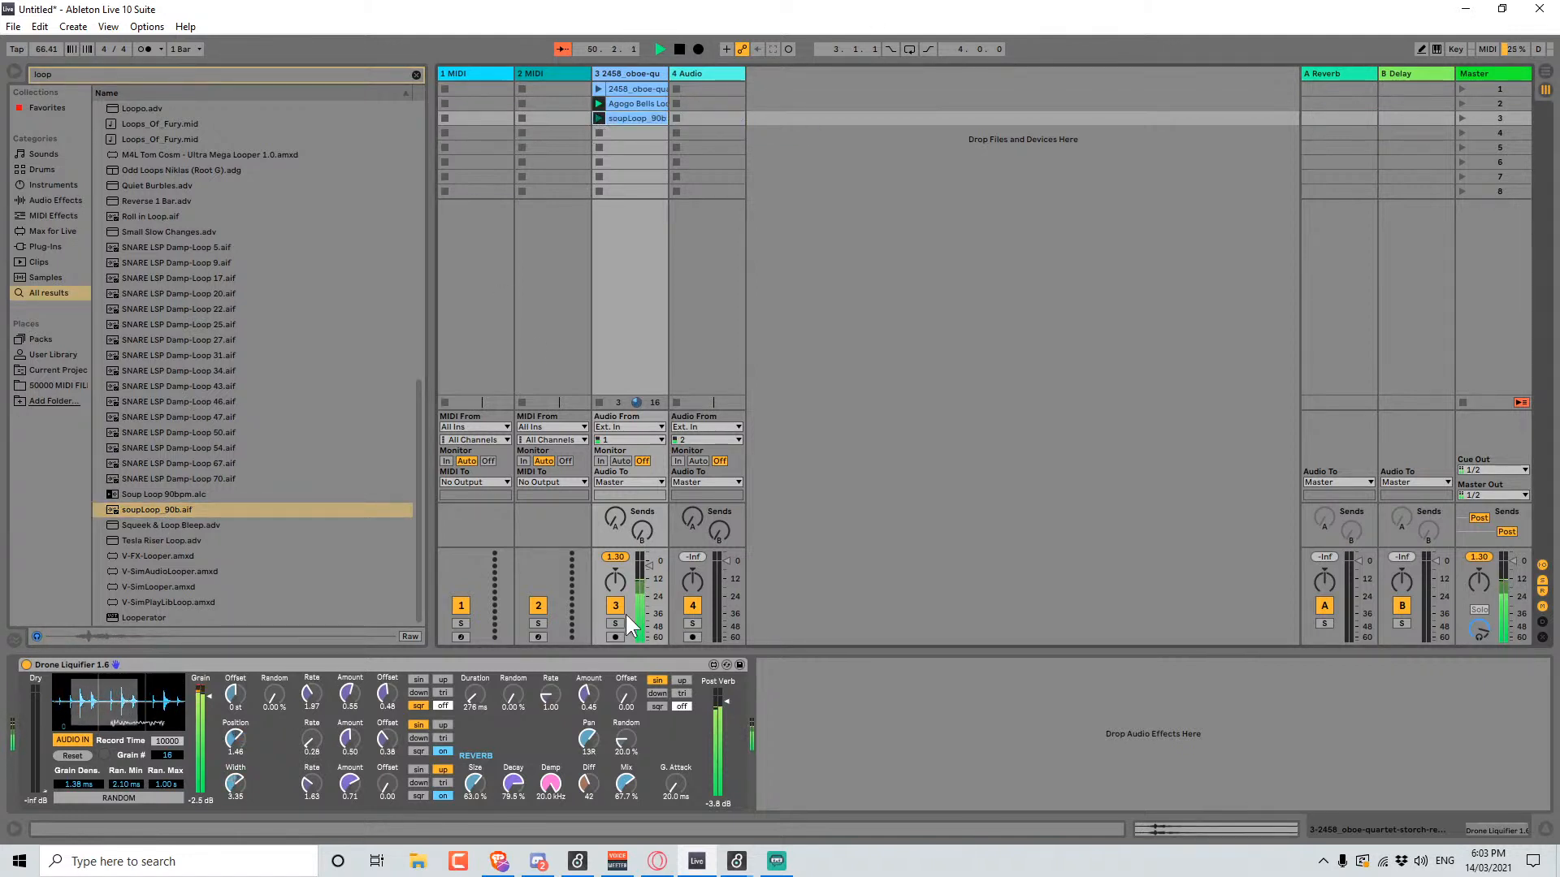
drag(624, 784, 625, 756)
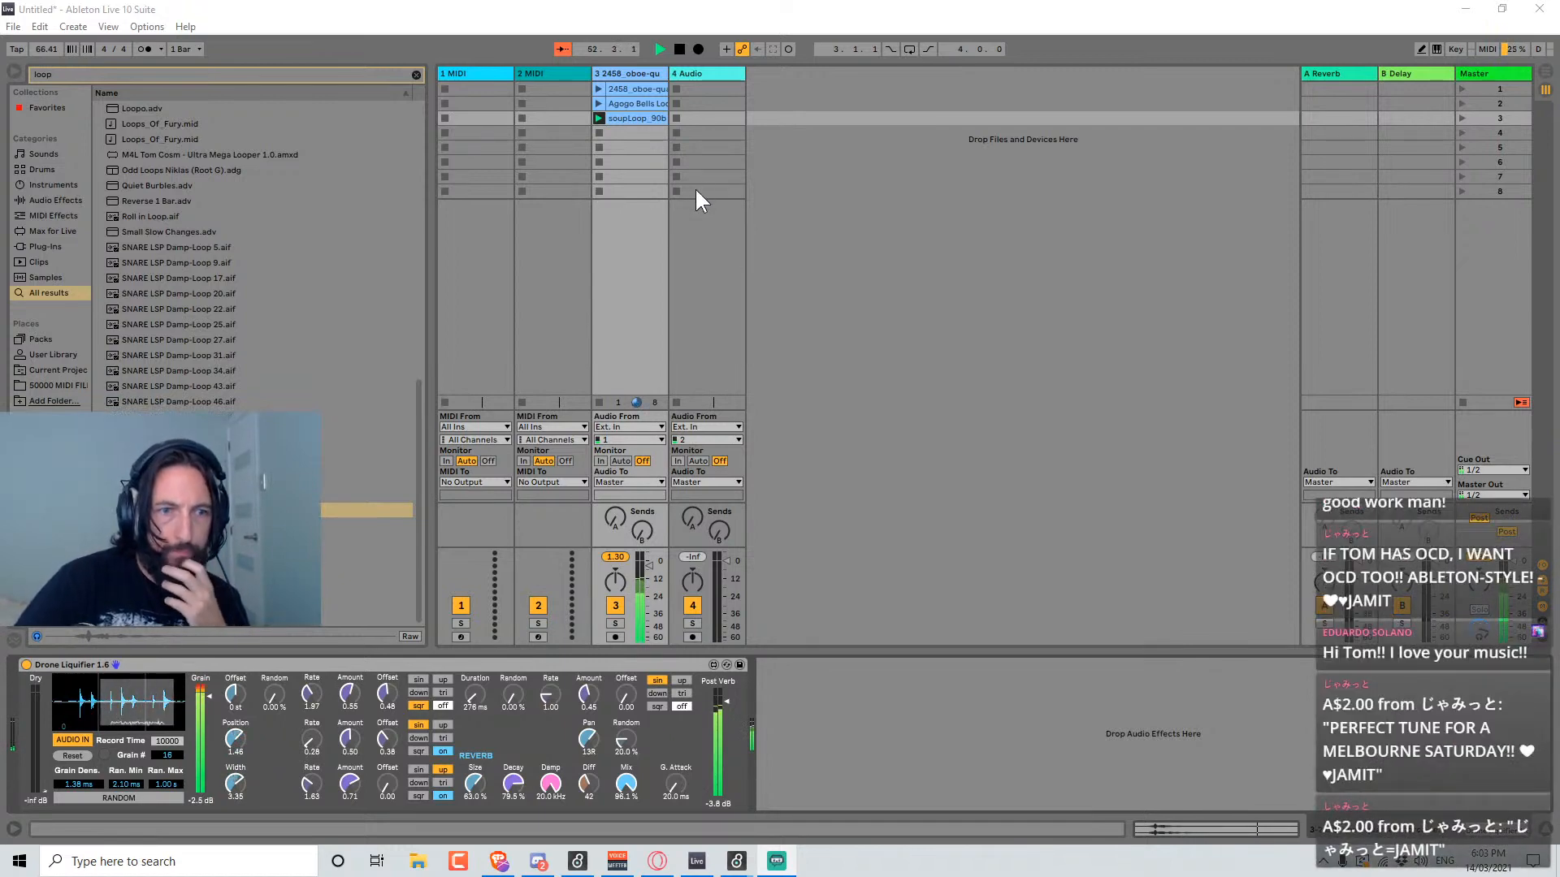
Check the soupLoop_90b clip's sample view, return to the track's device view and lower the Width LFO Rate to 0.53.
click(639, 120)
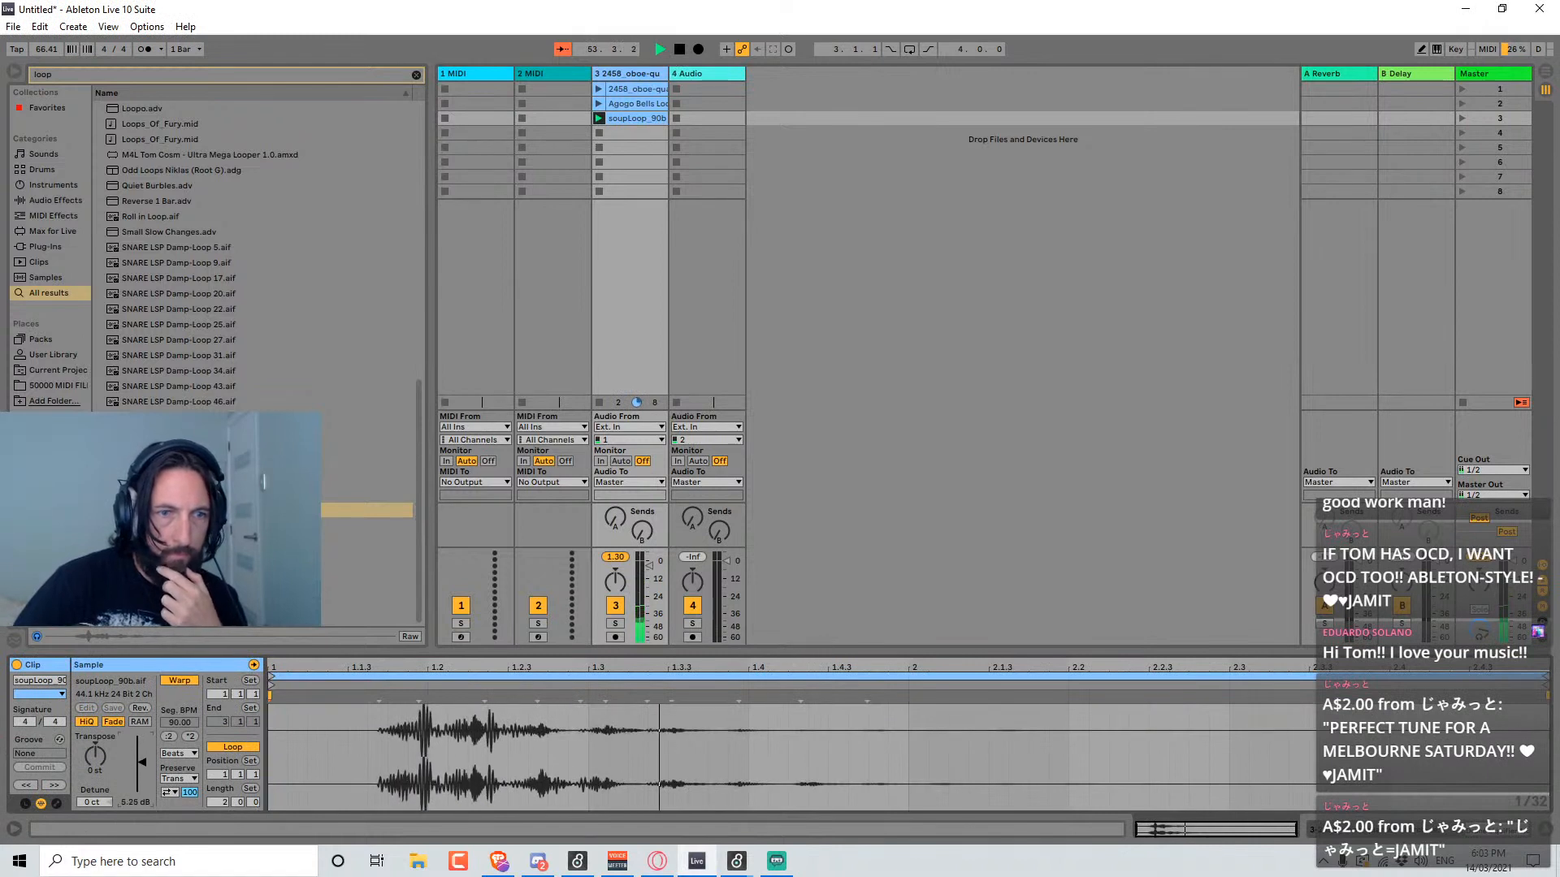
click(641, 70)
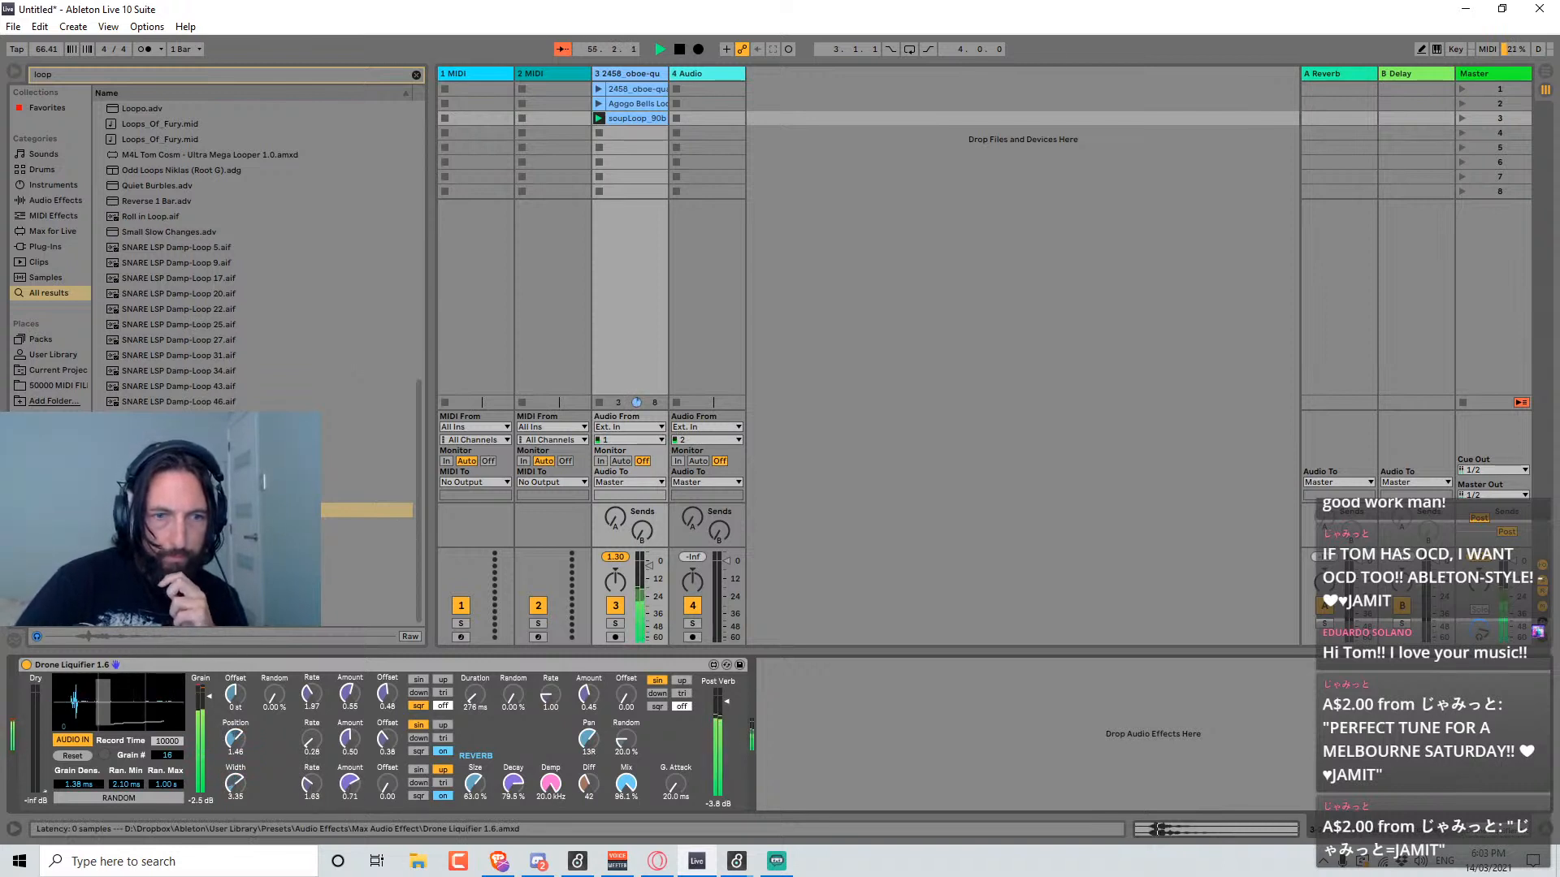
drag(311, 768, 311, 793)
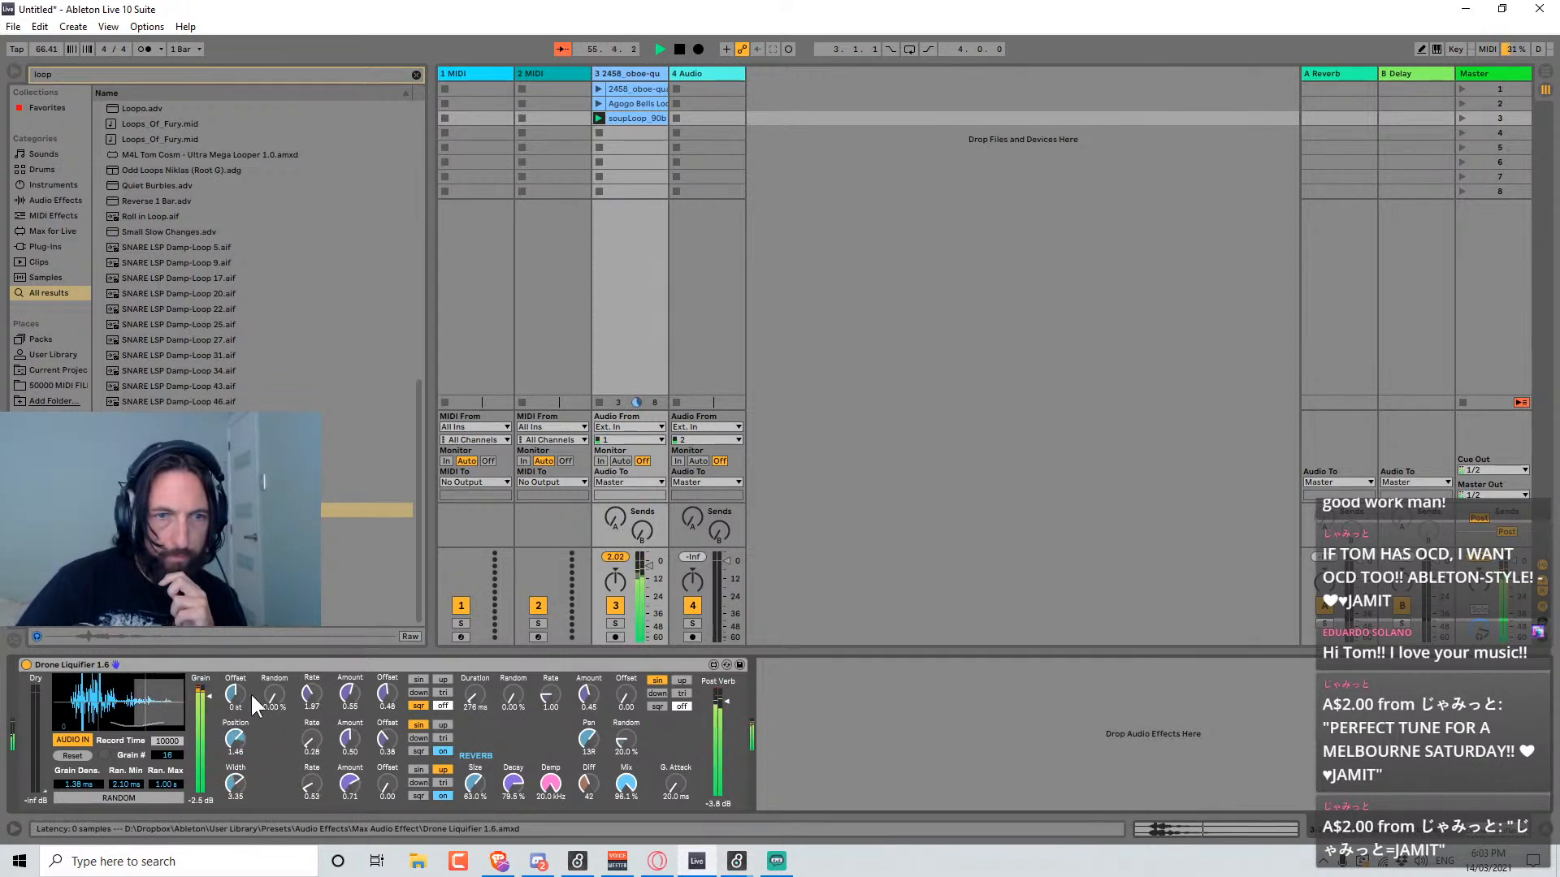
Raise the pitch Offset to +14 st and its Random to 98.4 %, with the reverb Size at 94.5 % and a longer Decay.
drag(237, 694, 237, 674)
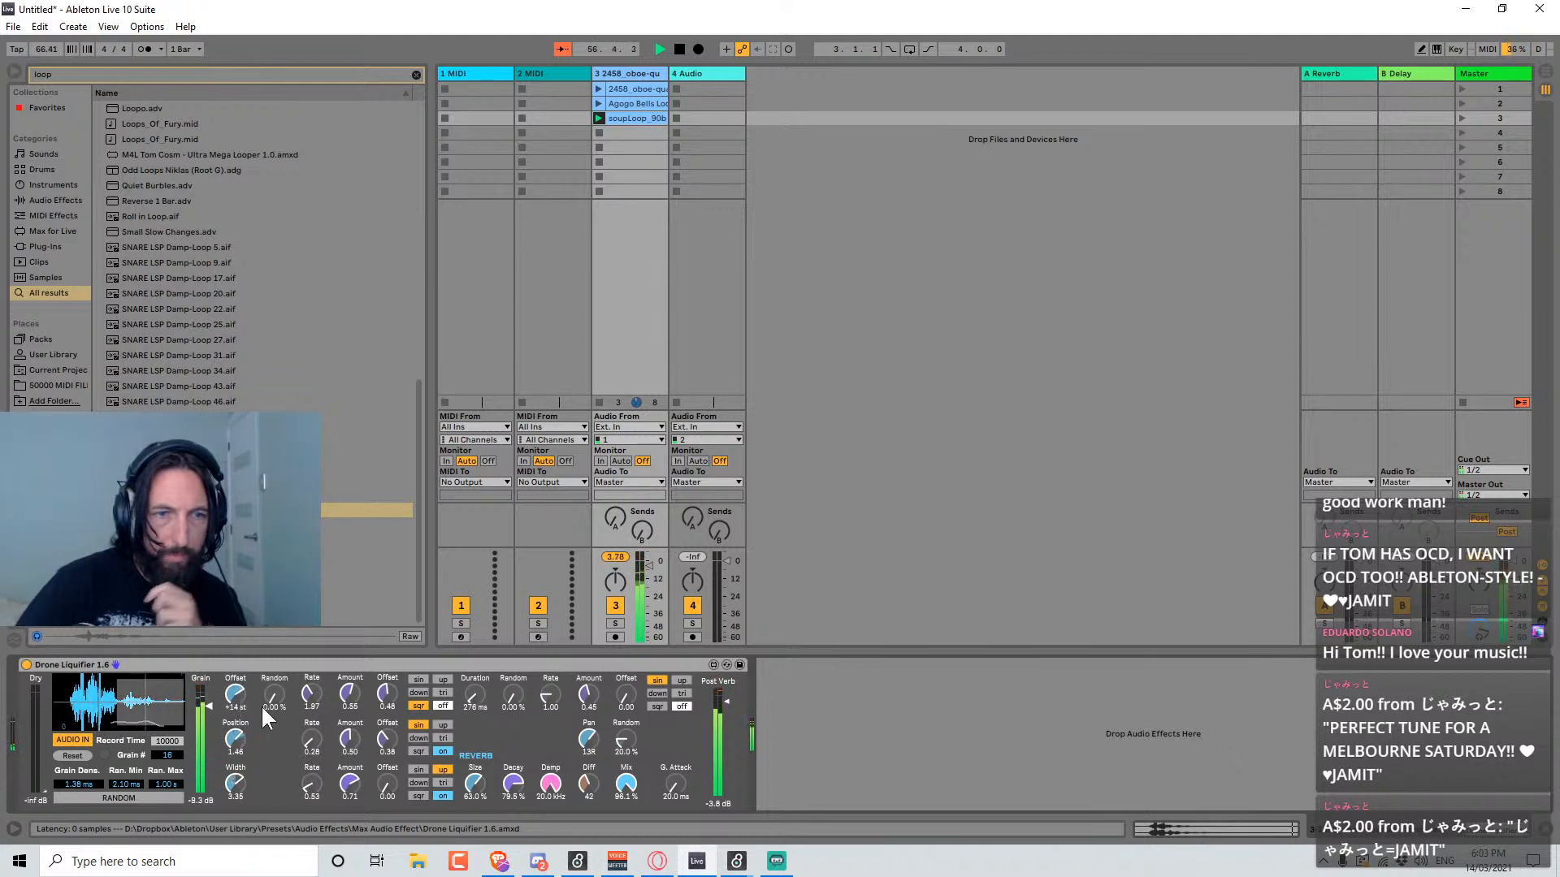
drag(280, 700, 280, 675)
drag(506, 781, 479, 752)
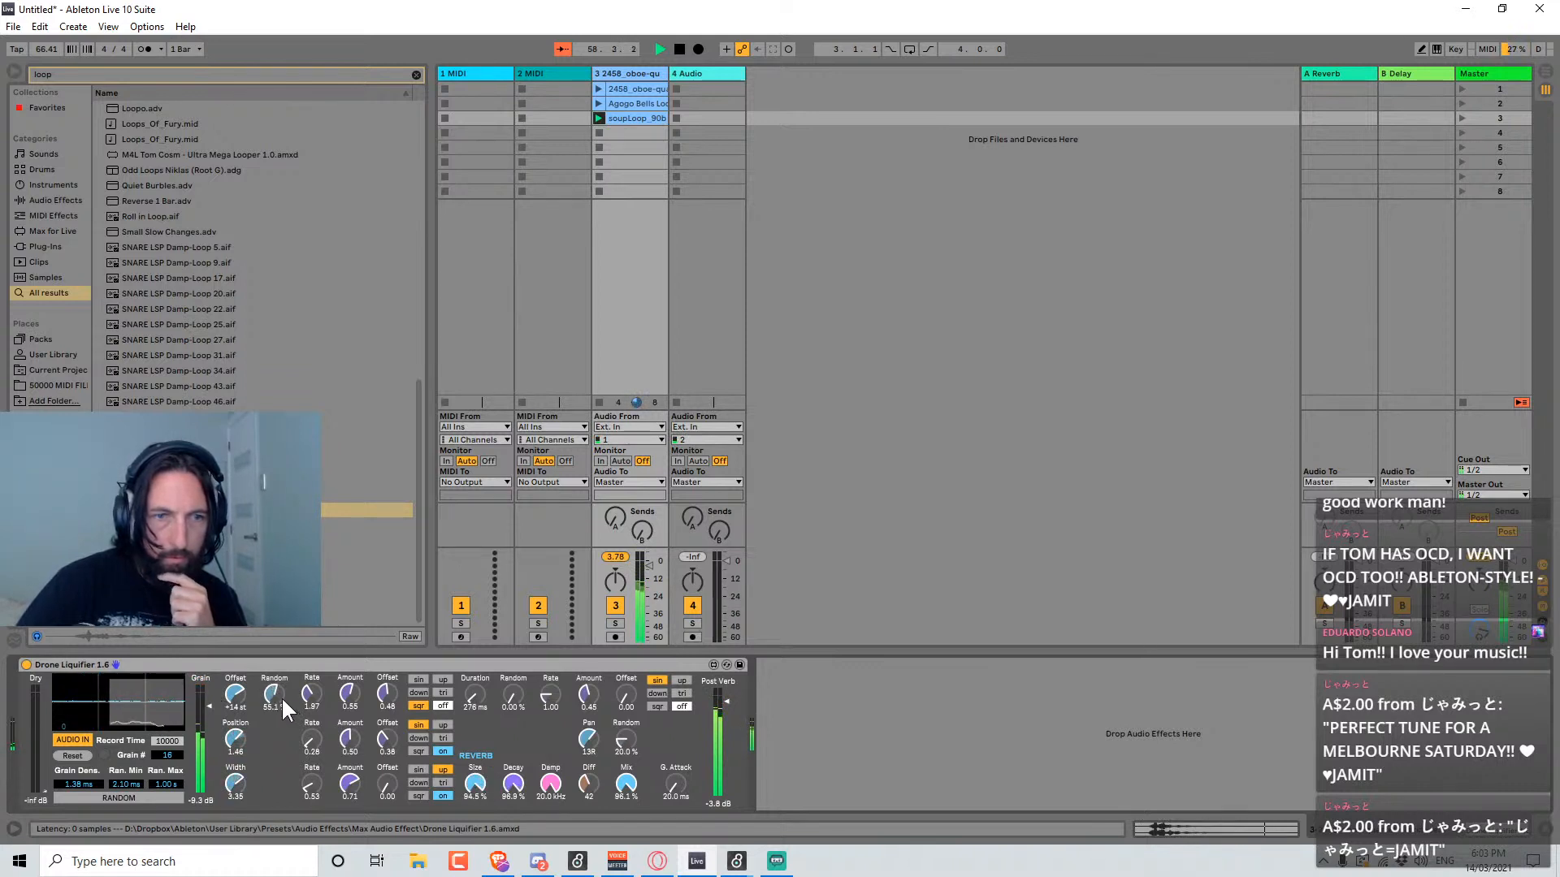
drag(281, 695, 281, 663)
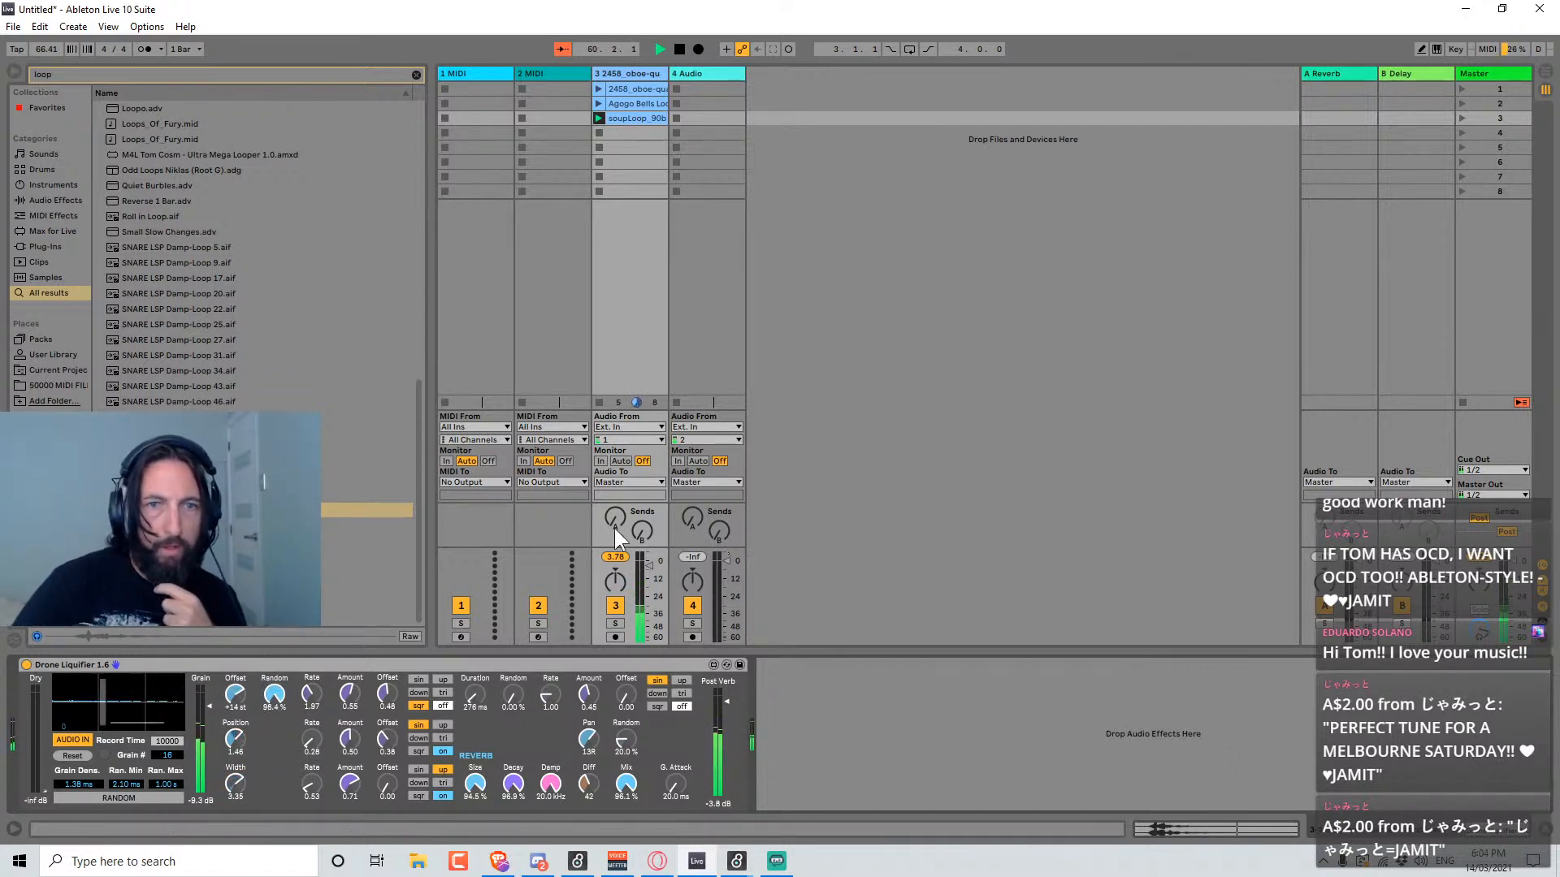
Set the oboe track's input monitoring to In and arm the track for recording.
click(605, 459)
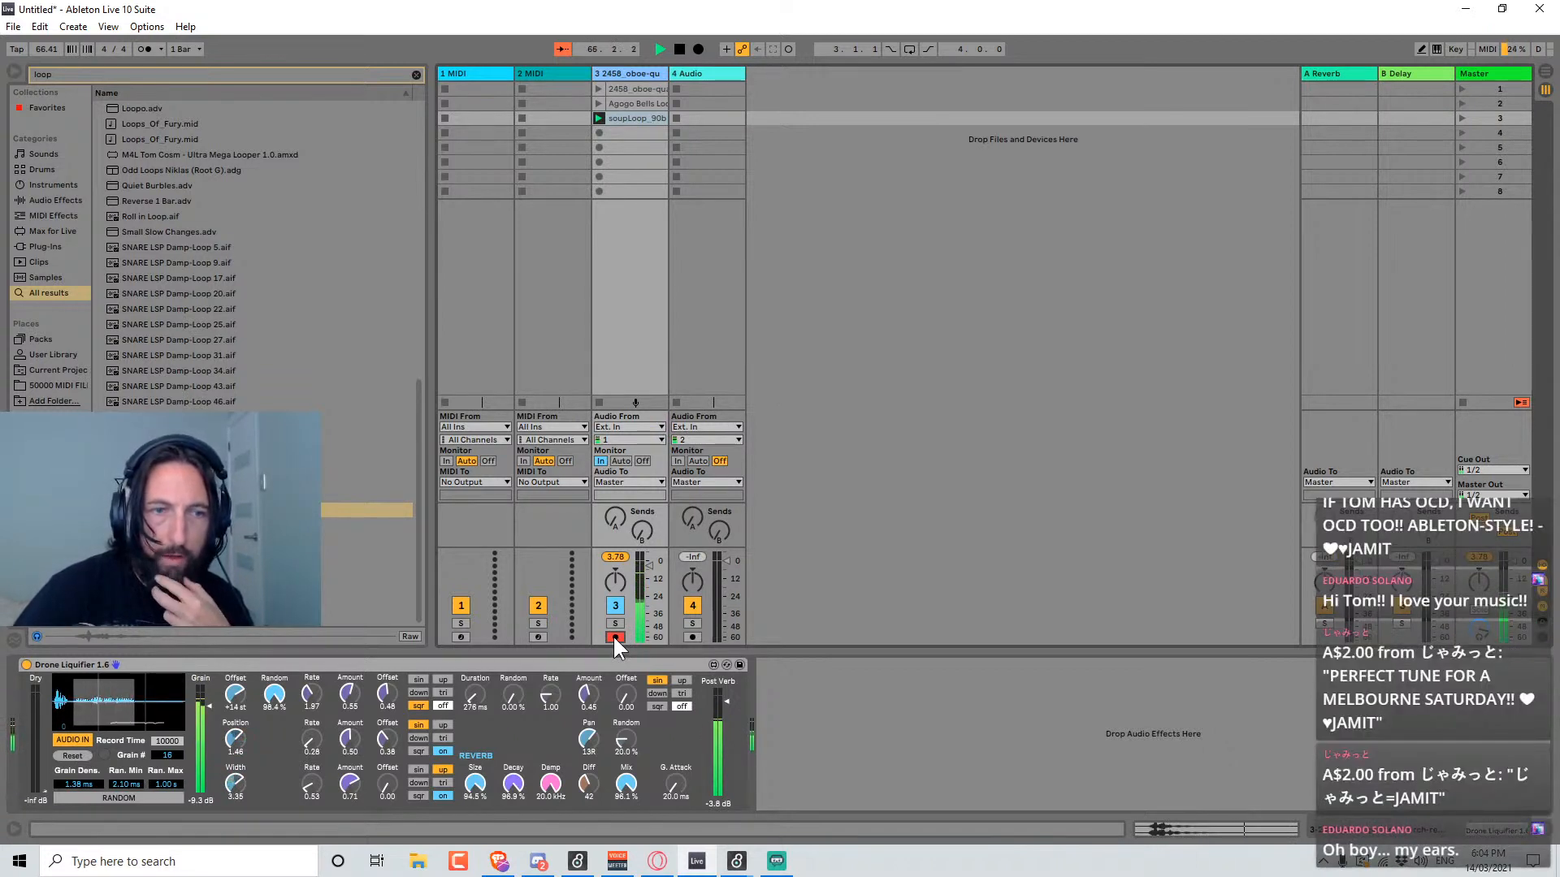
click(615, 637)
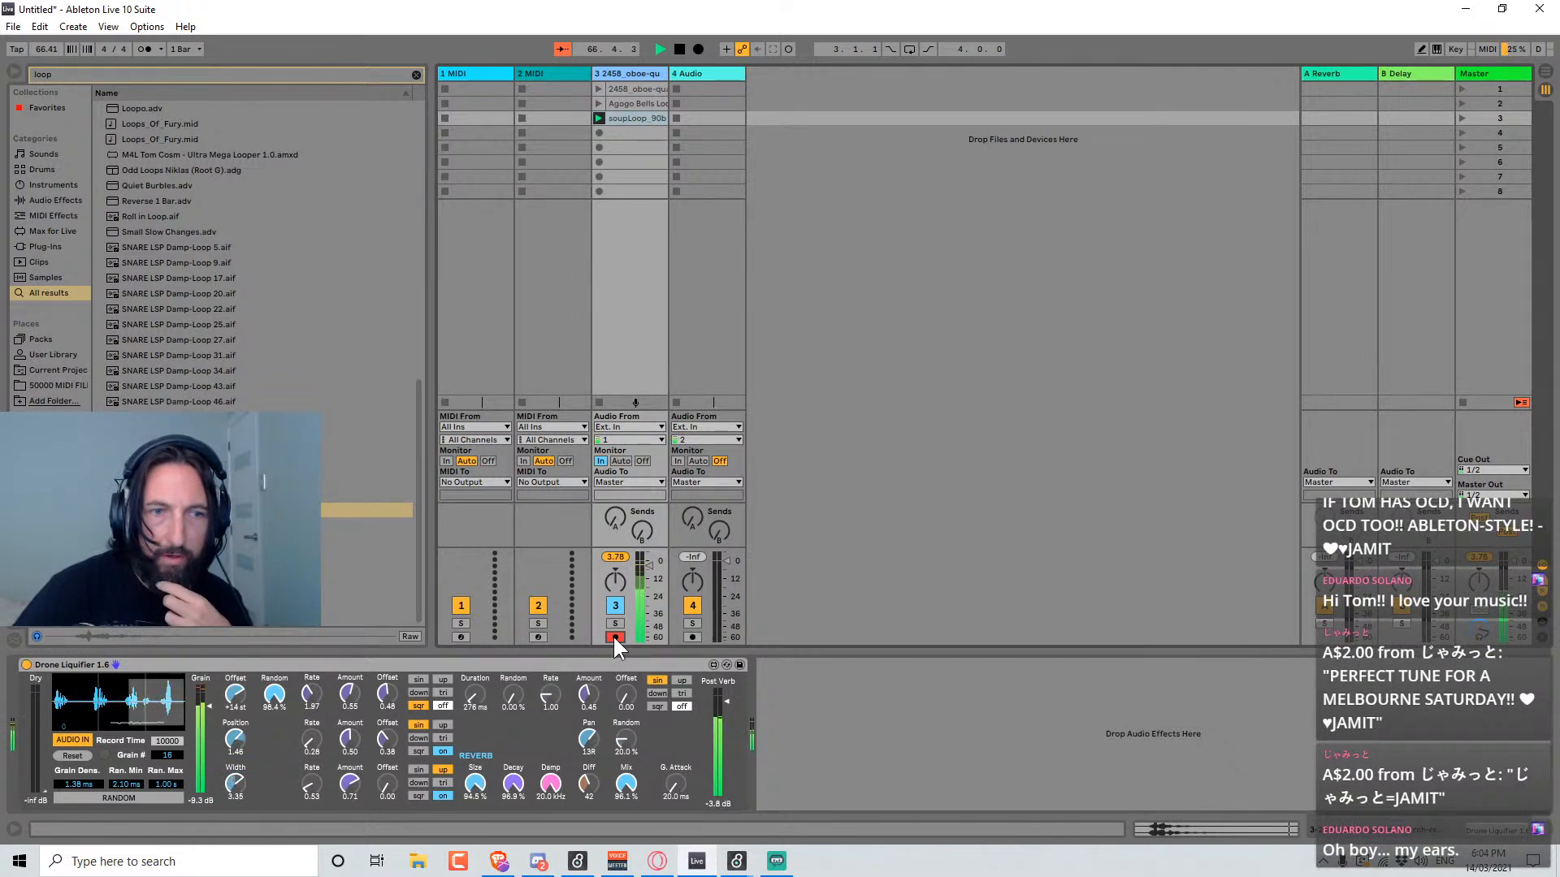
Reset the pitch Random to 0 % and the pitch Offset to 0 st on Drone Liquifier 1.6.
double_click(274, 696)
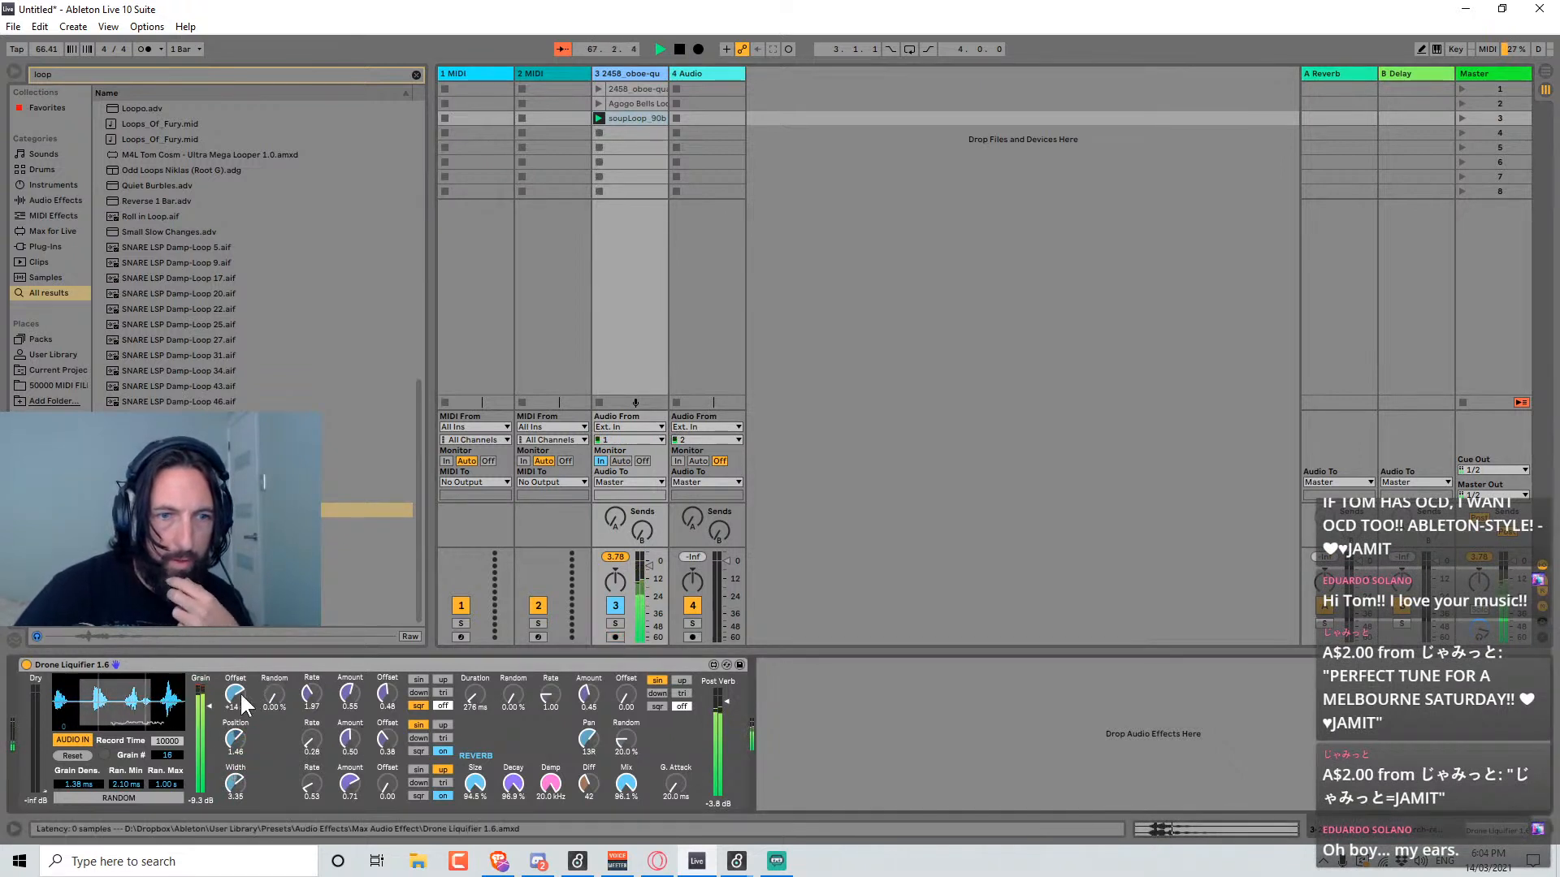
double_click(231, 696)
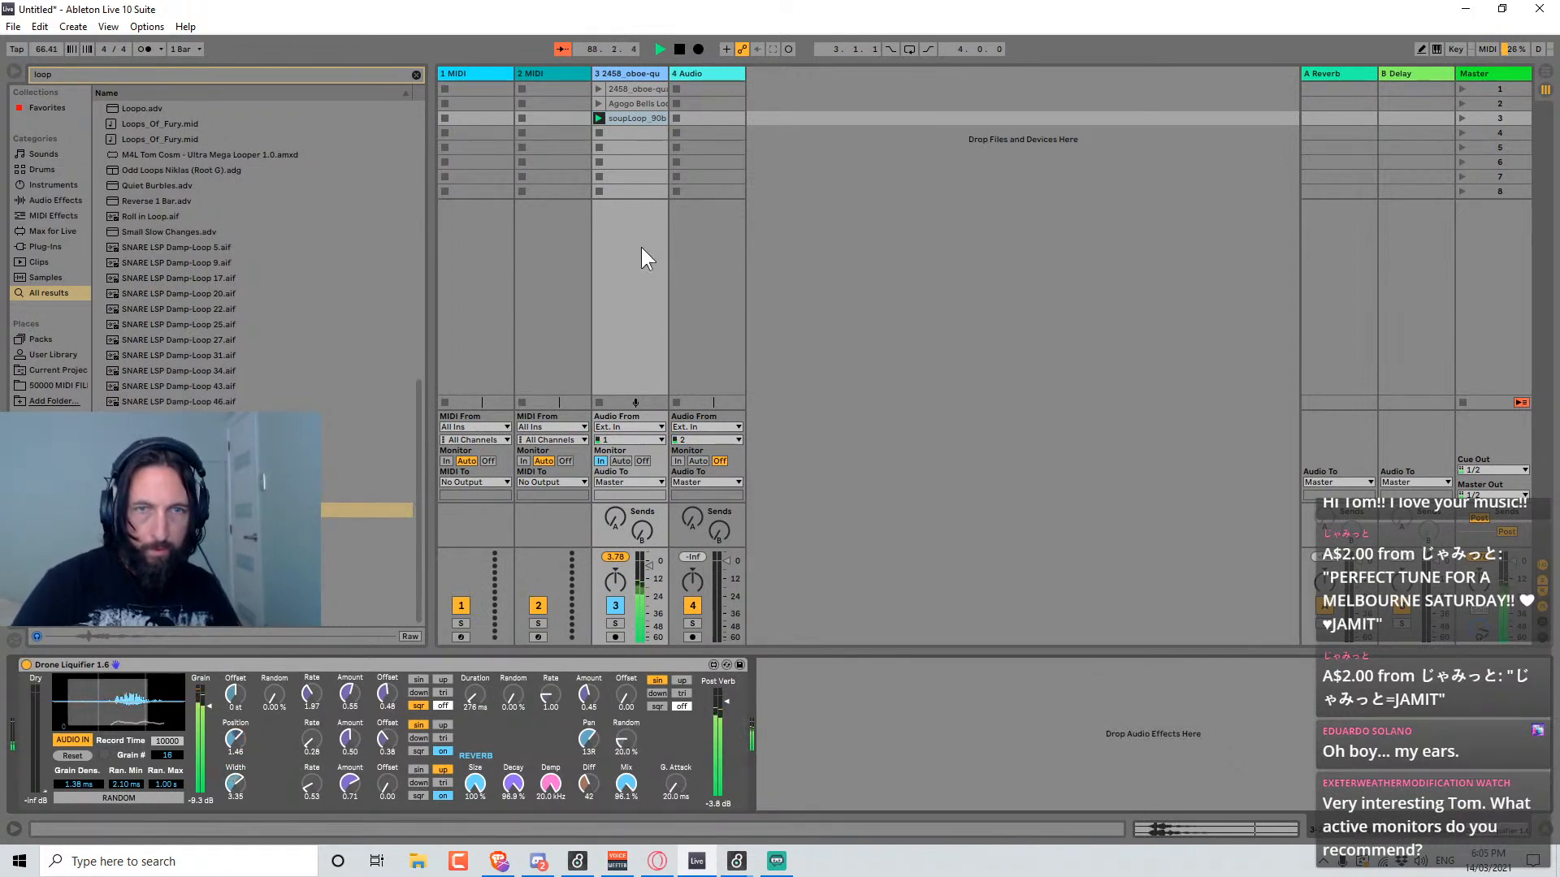
Turn the oboe track's input monitoring off, launch its first clip and fade the track volume all the way down.
click(643, 460)
click(599, 87)
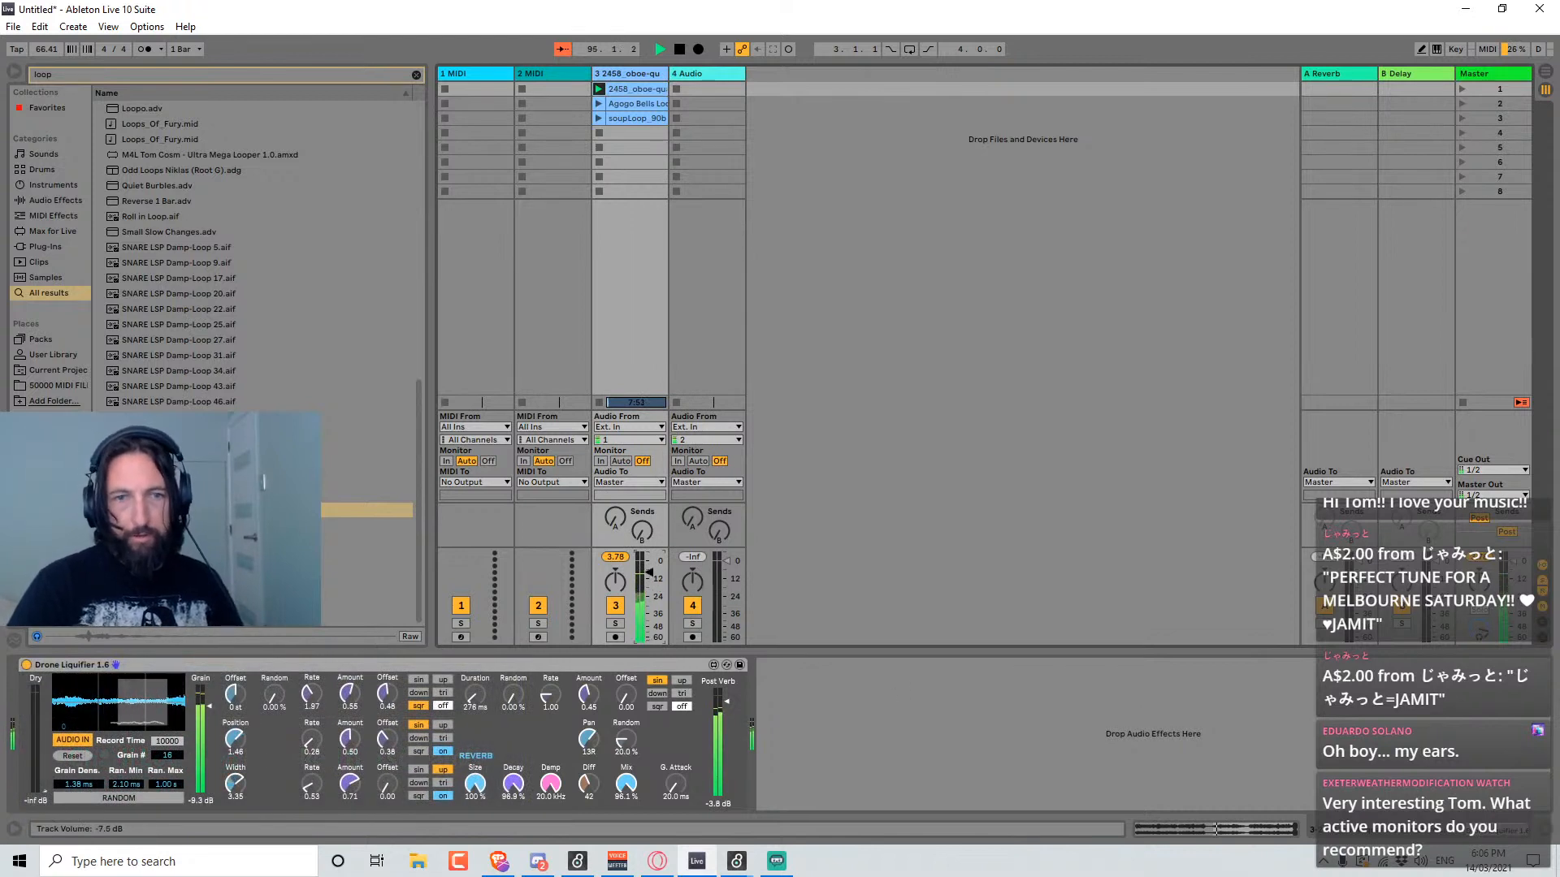
drag(649, 566, 649, 639)
click(496, 863)
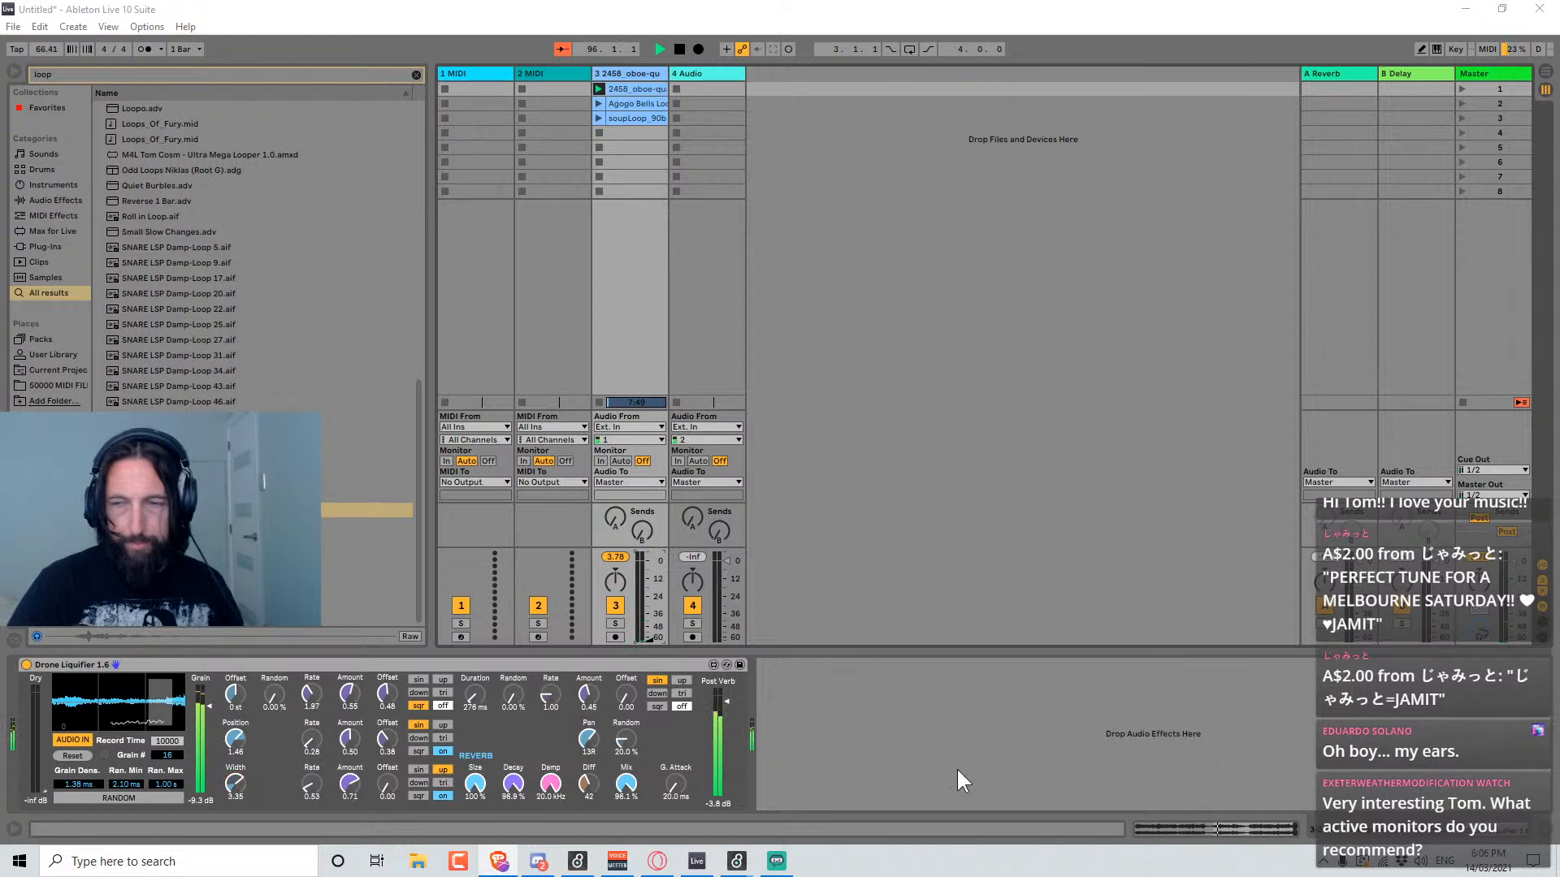
Open Drone Liquifier 1.6 in the Max editor and examine the patching around the reverb Mix dial.
click(714, 664)
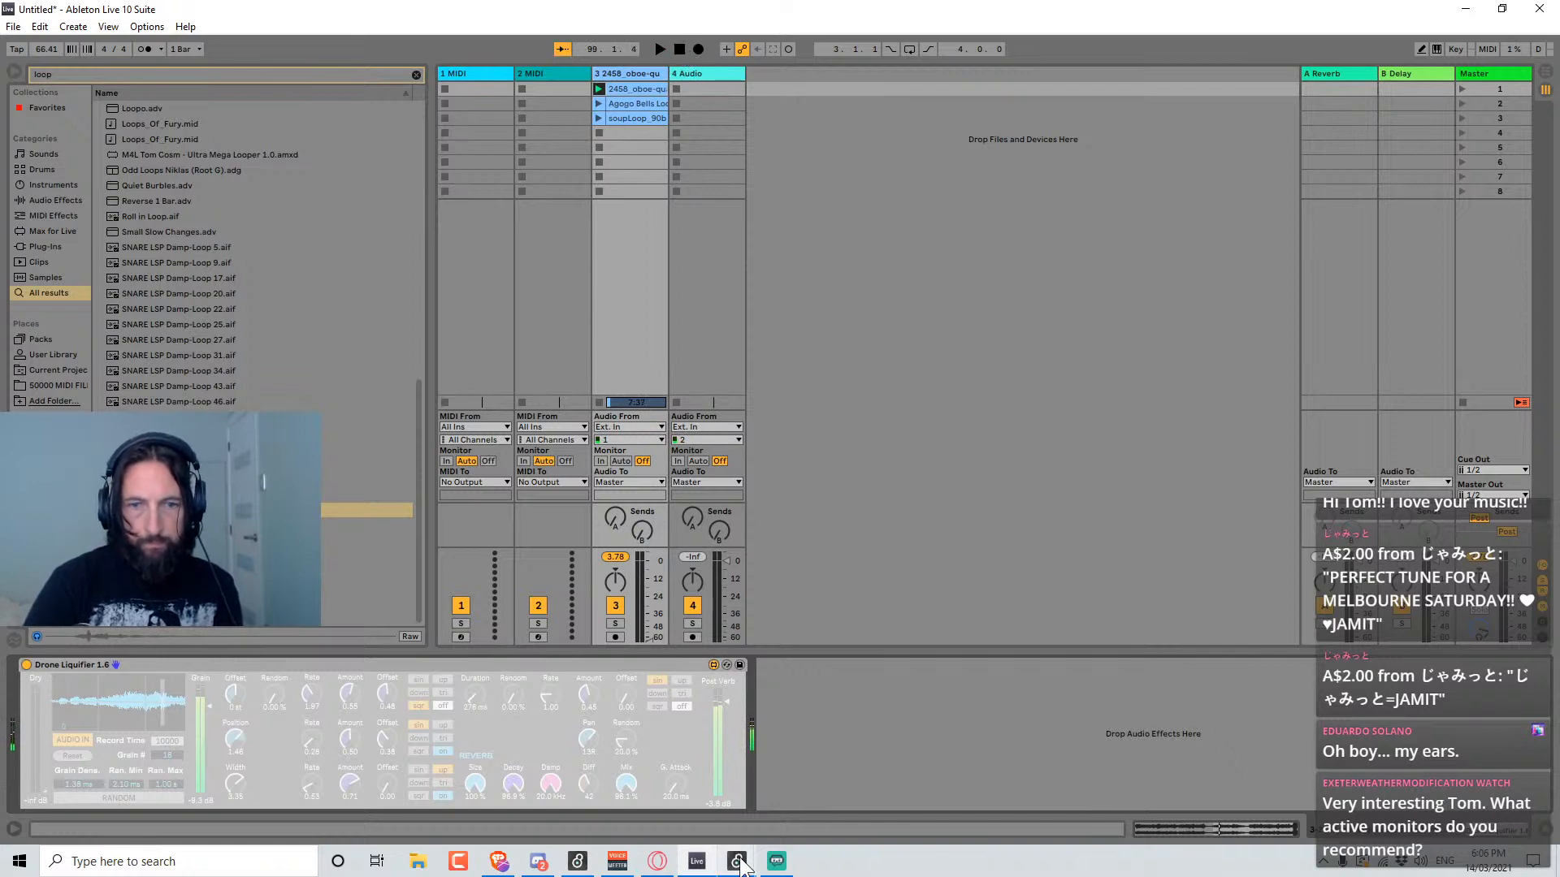
mouse_move(736, 859)
click(828, 780)
key(ctrl+alt+e)
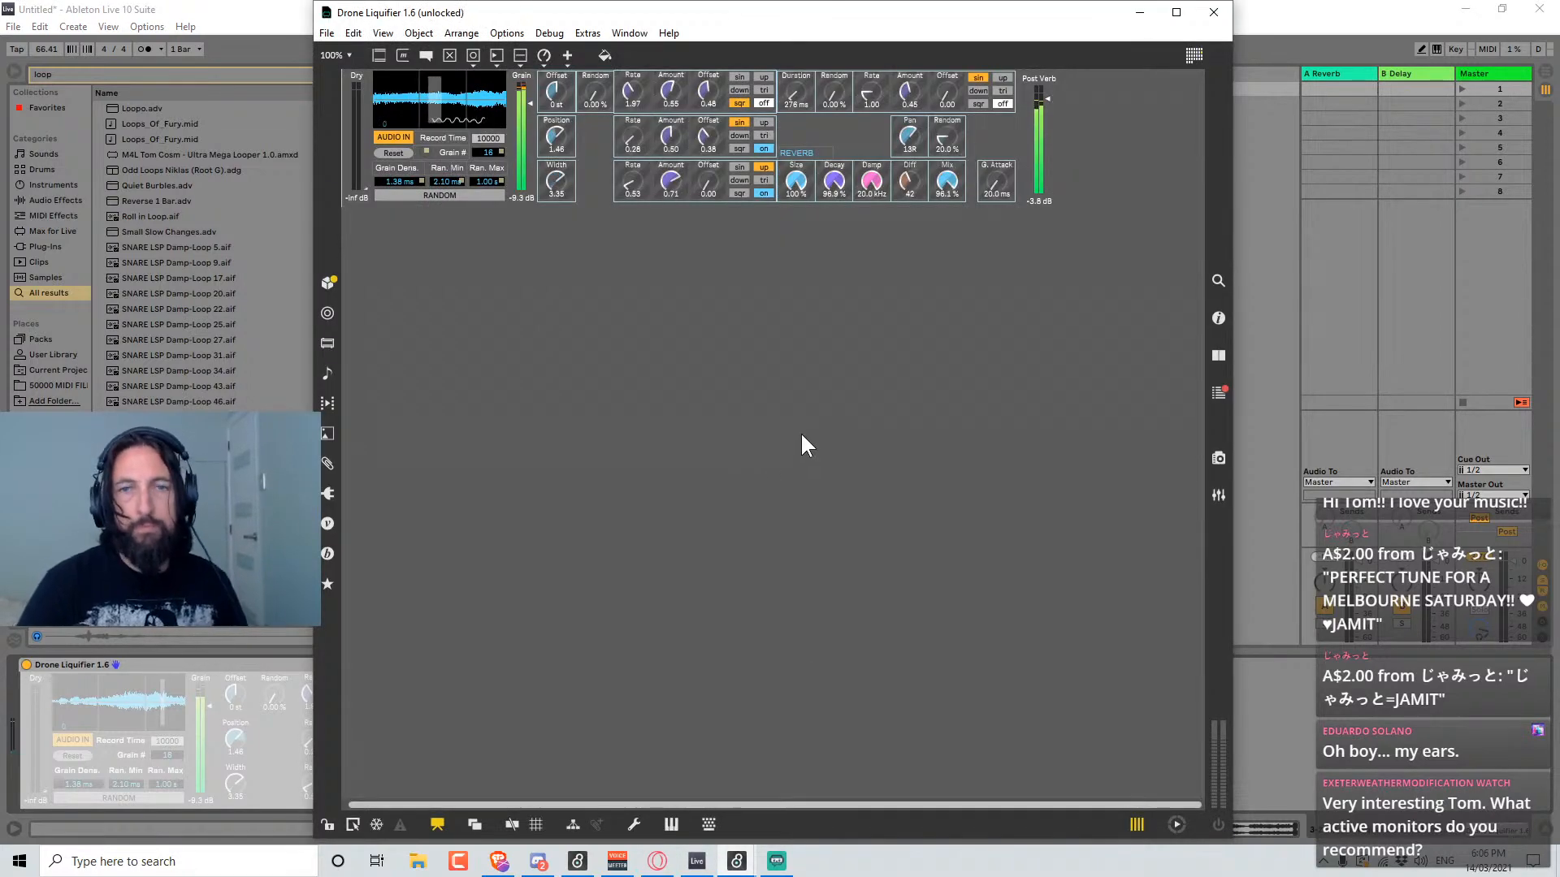
scroll(981, 558, down, 3)
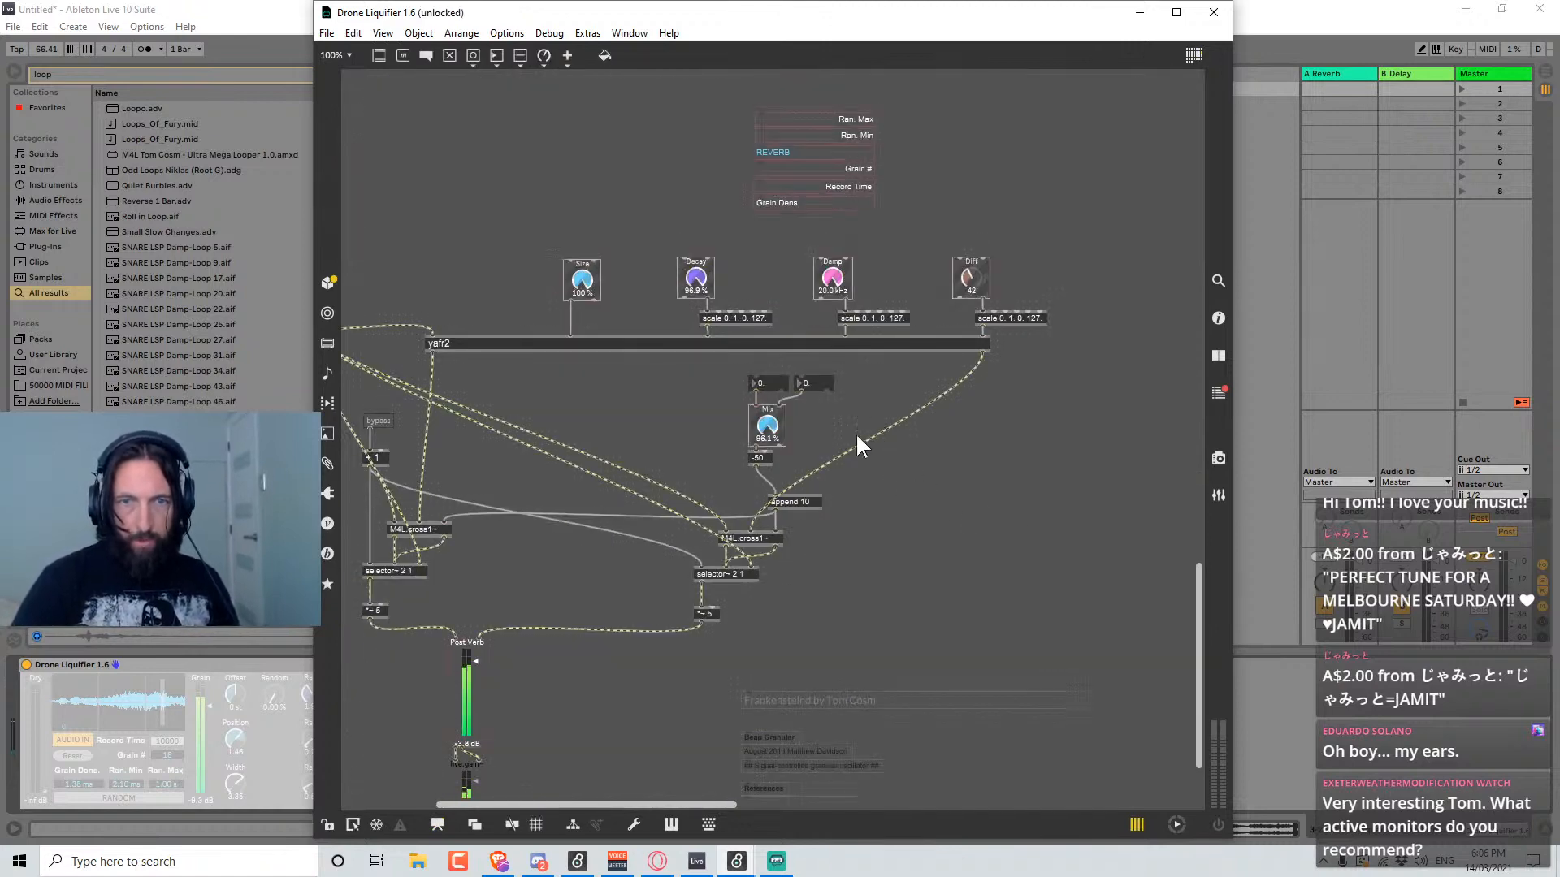
click(770, 420)
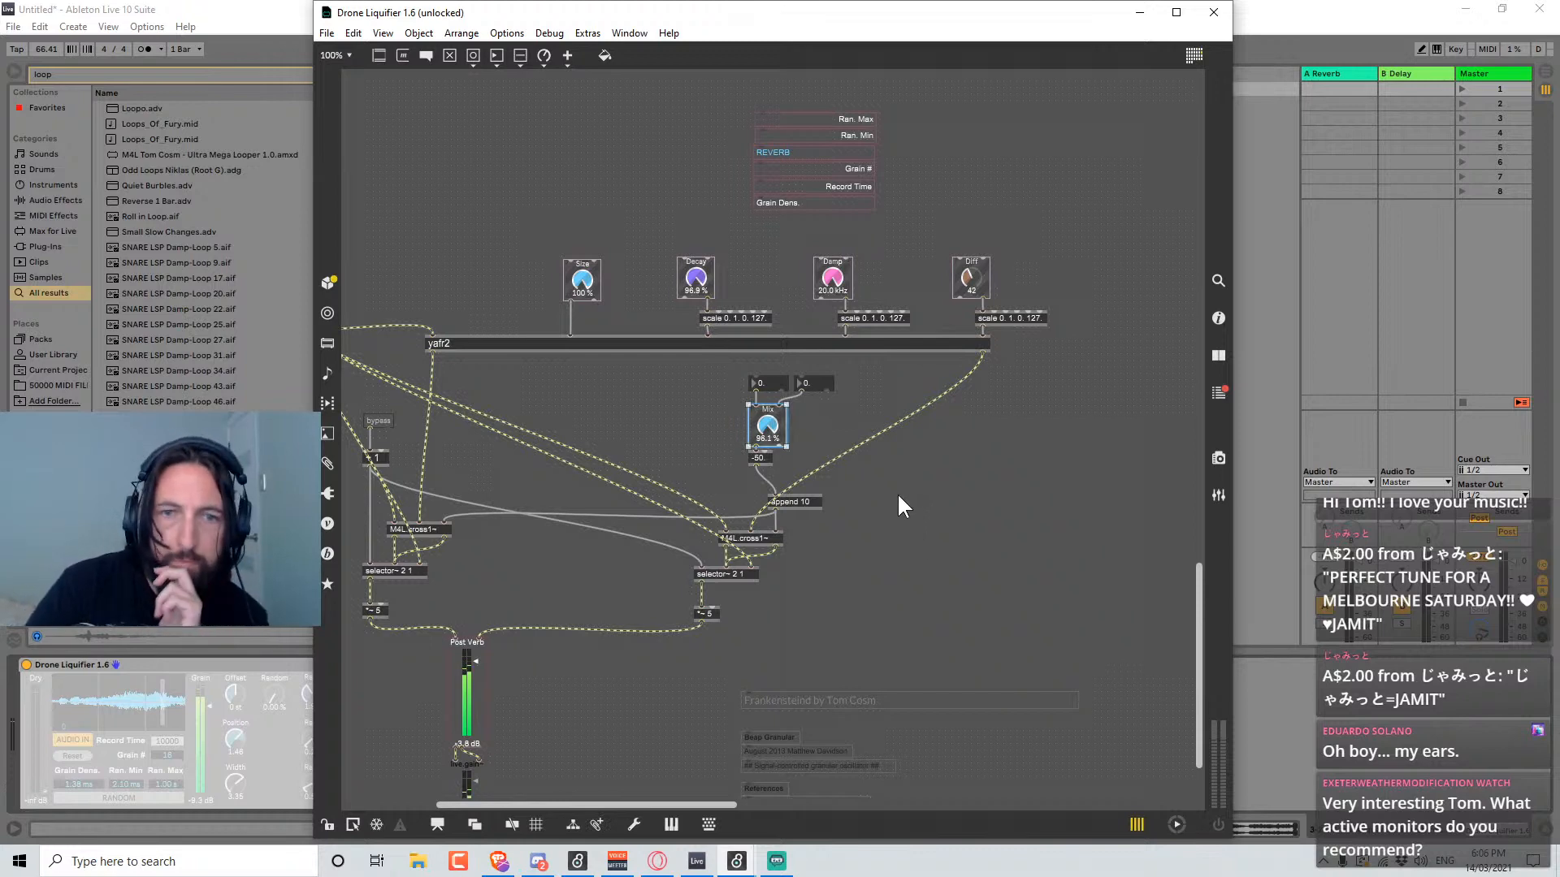
click(1213, 12)
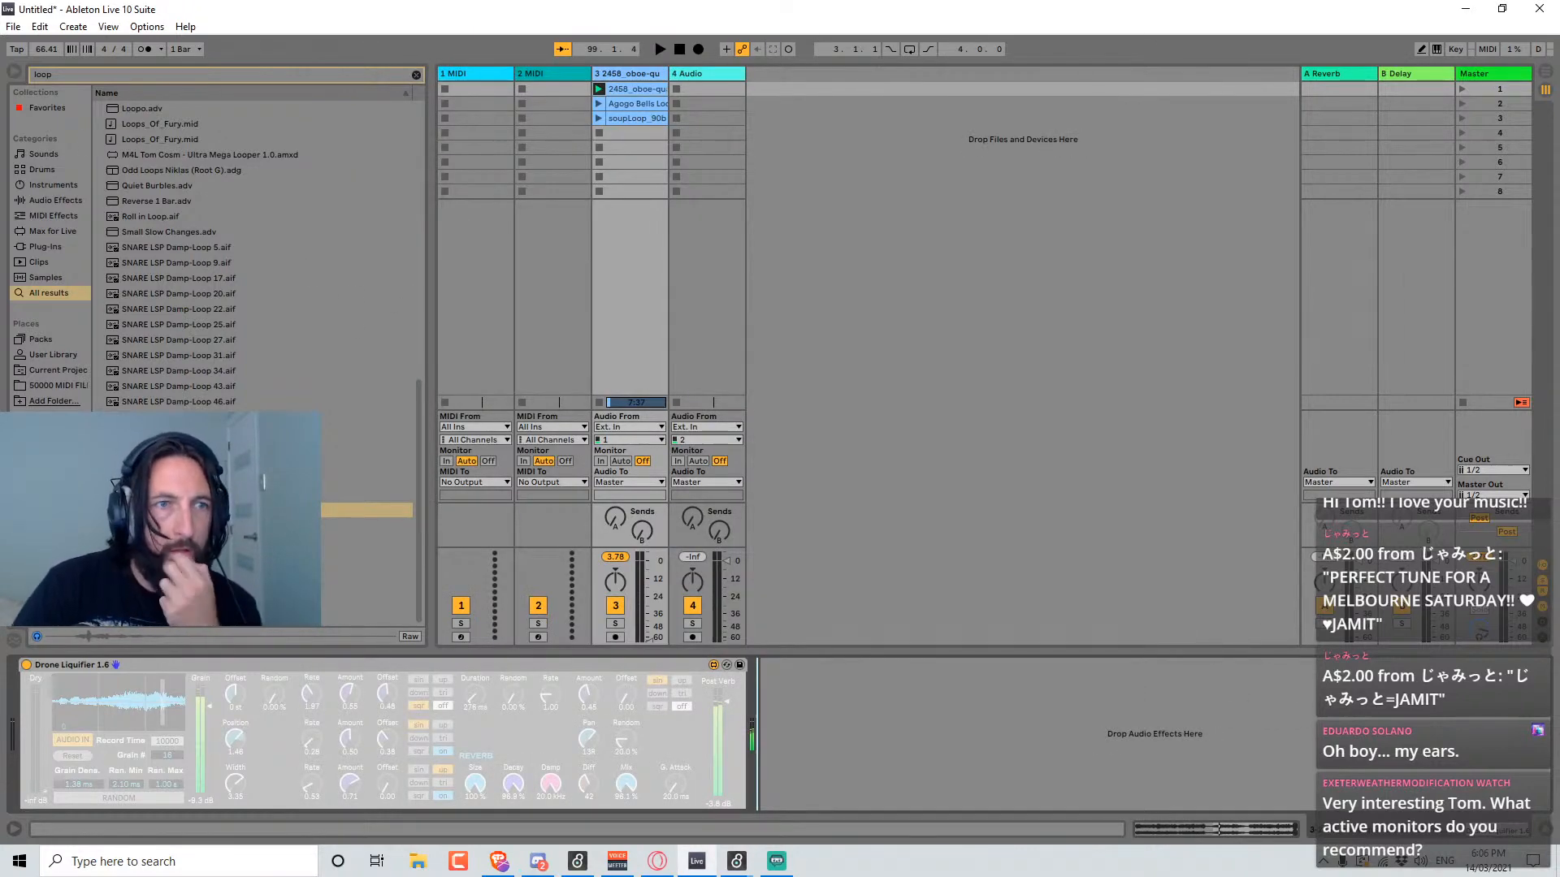
Search the browser for "drone liq" and add Drone Liquifier 1.5.amxd after the 1.6 device on the oboe track.
click(93, 75)
text(drone liq)
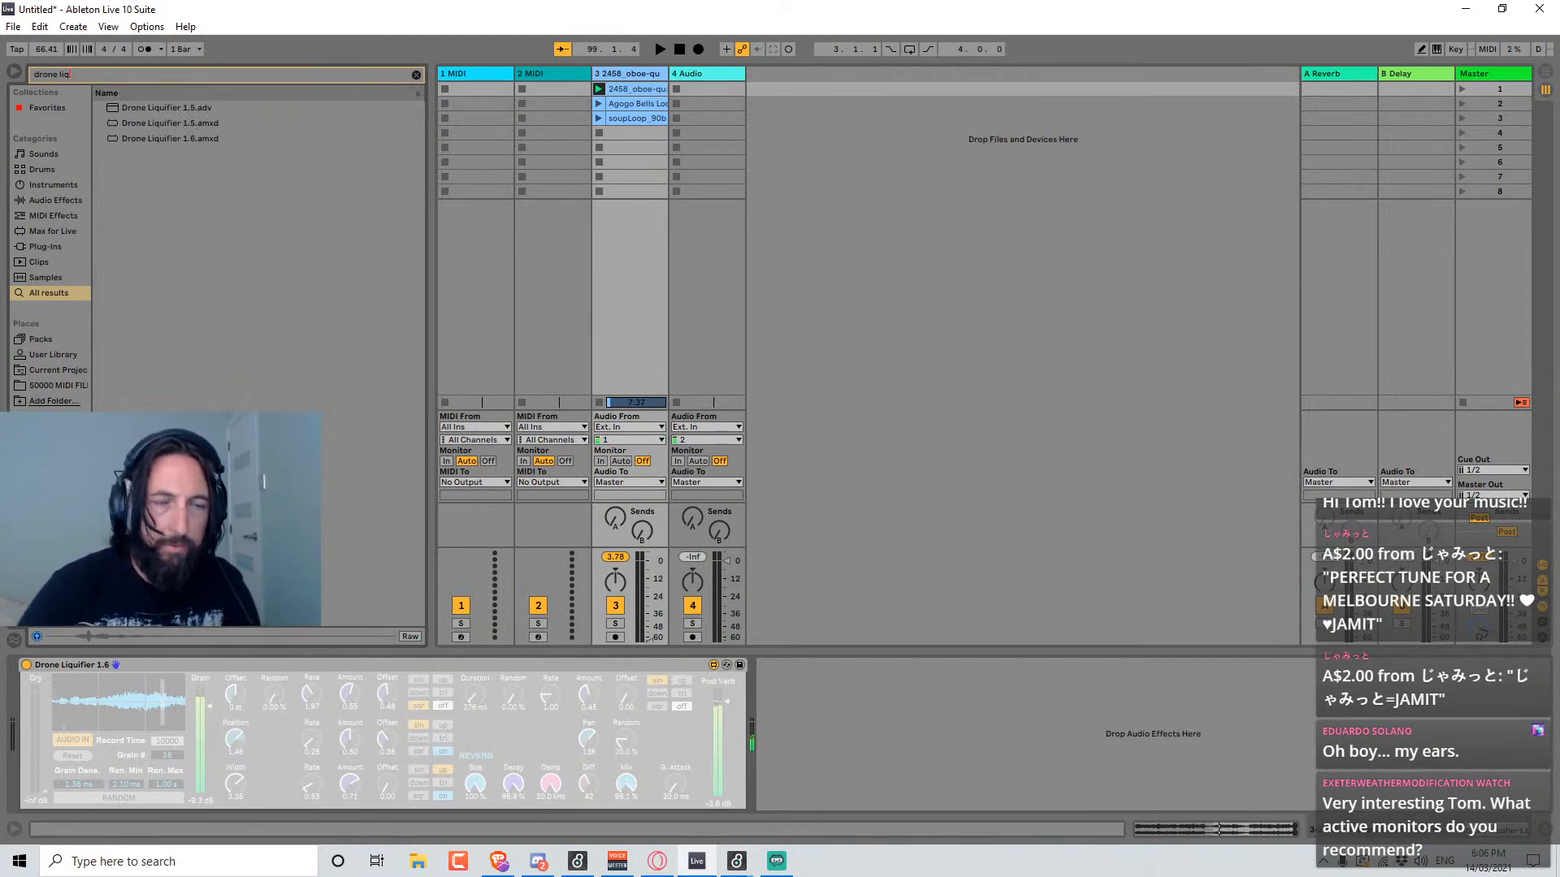
mouse_move(182, 128)
mouse_down()
mouse_move(237, 138)
mouse_move(882, 719)
mouse_up()
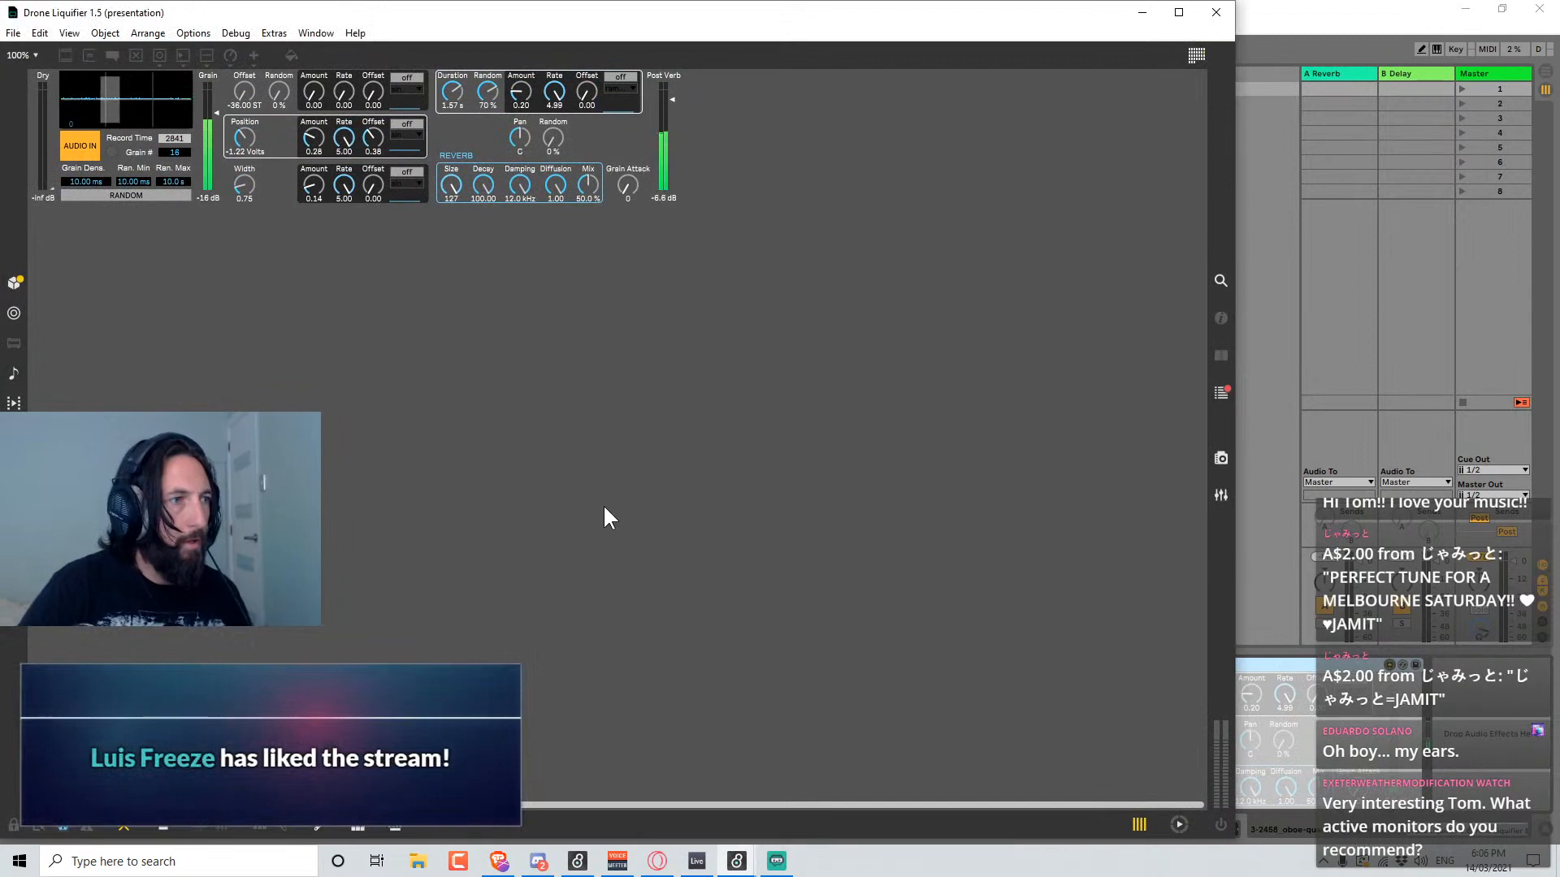
Examine the reverb Mix section in Drone Liquifier 1.5's patching view and unlock the patch for editing.
key(ctrl+alt+e)
scroll(767, 563, down, 10)
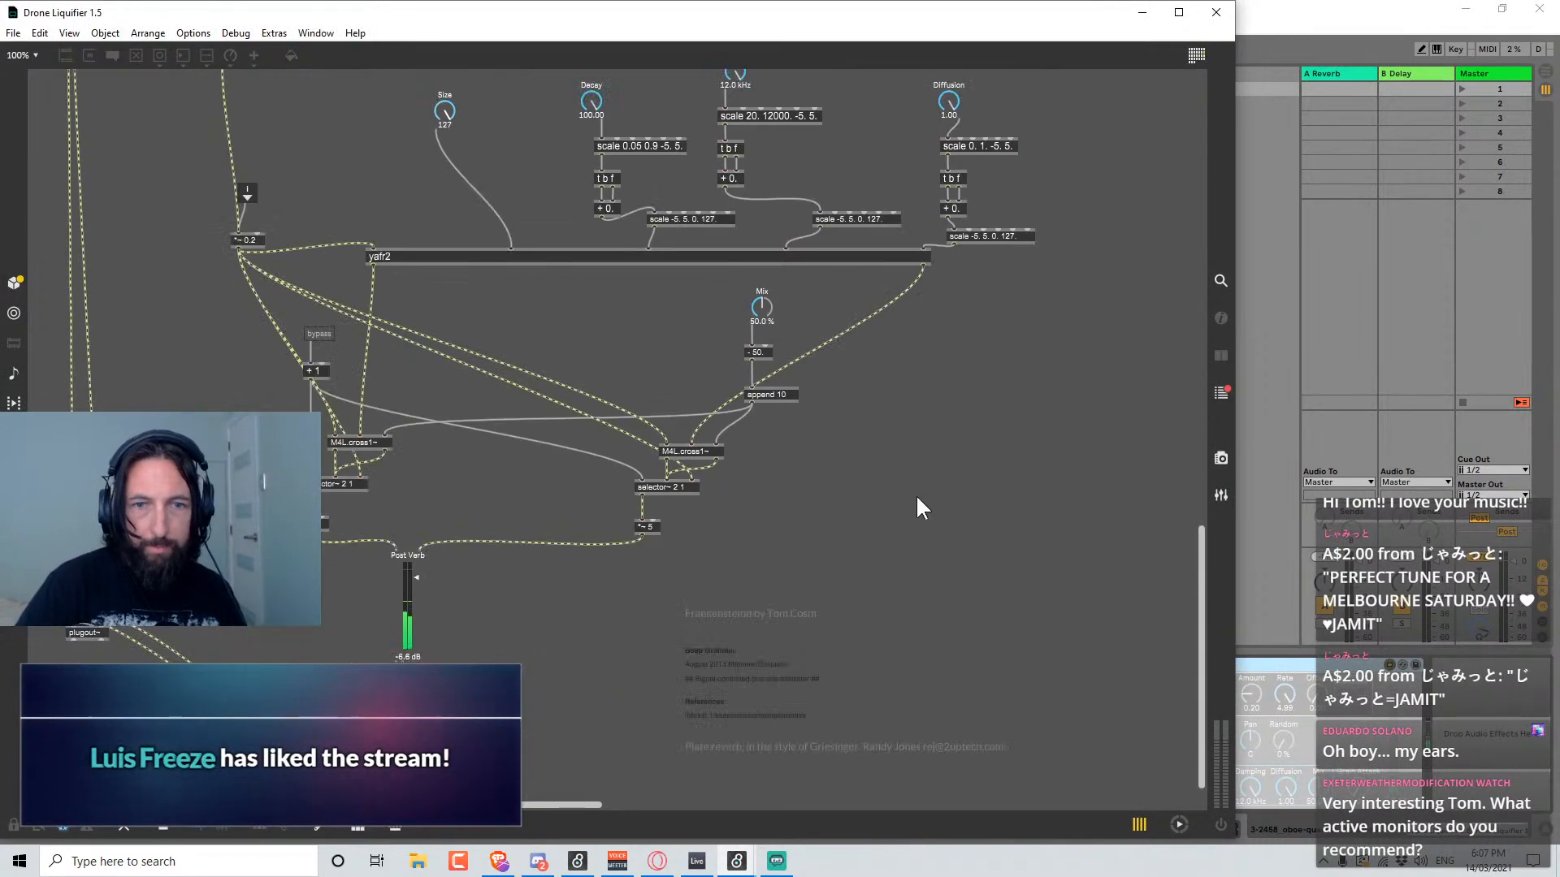
scroll(906, 488, down, 1)
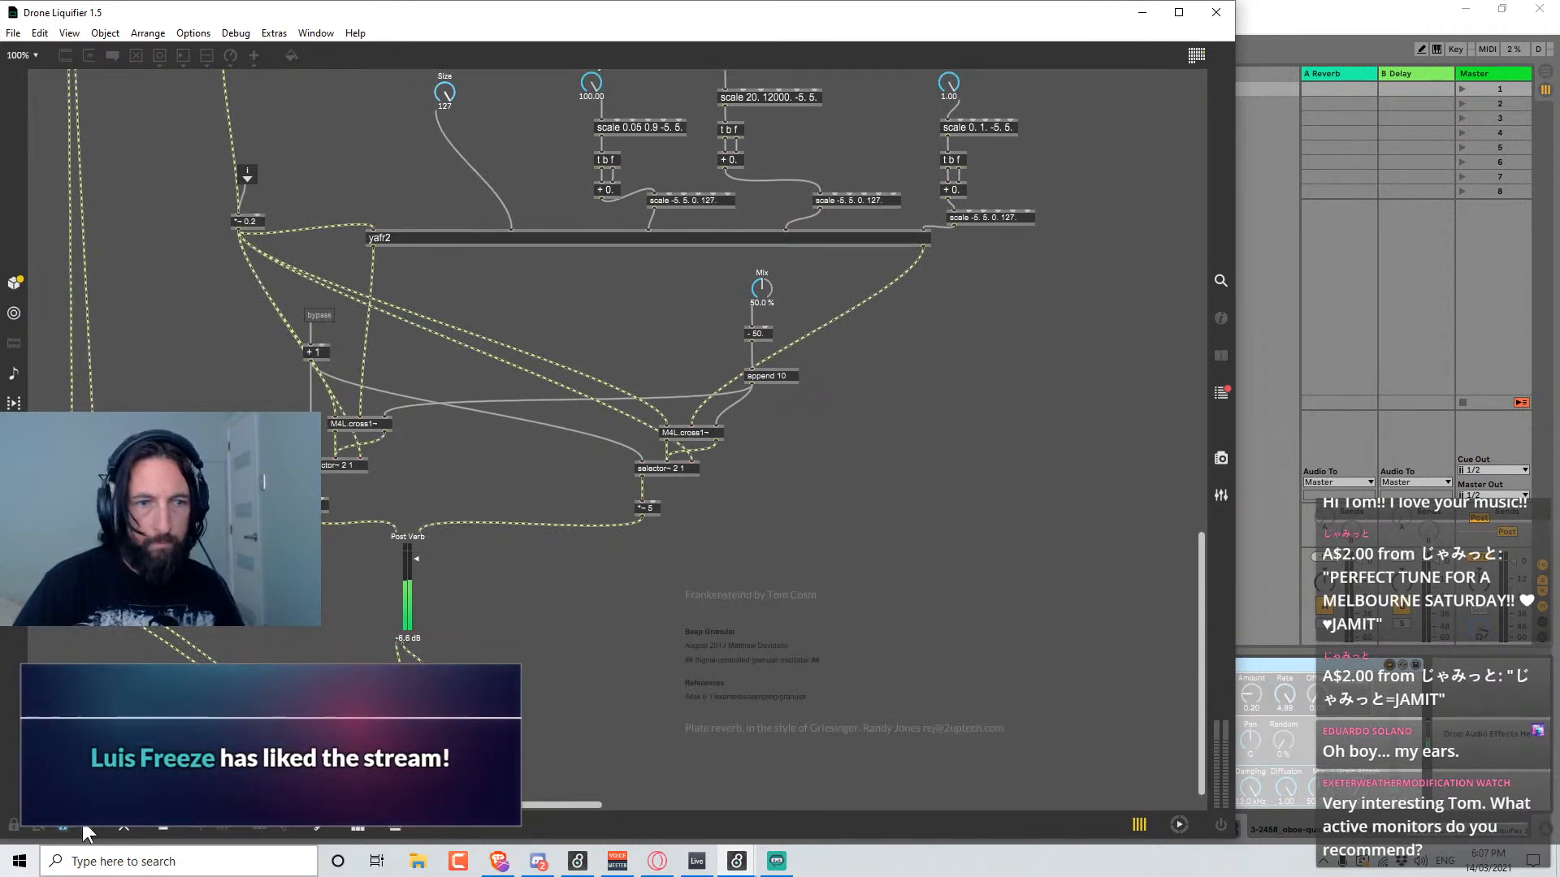
key(ctrl+e)
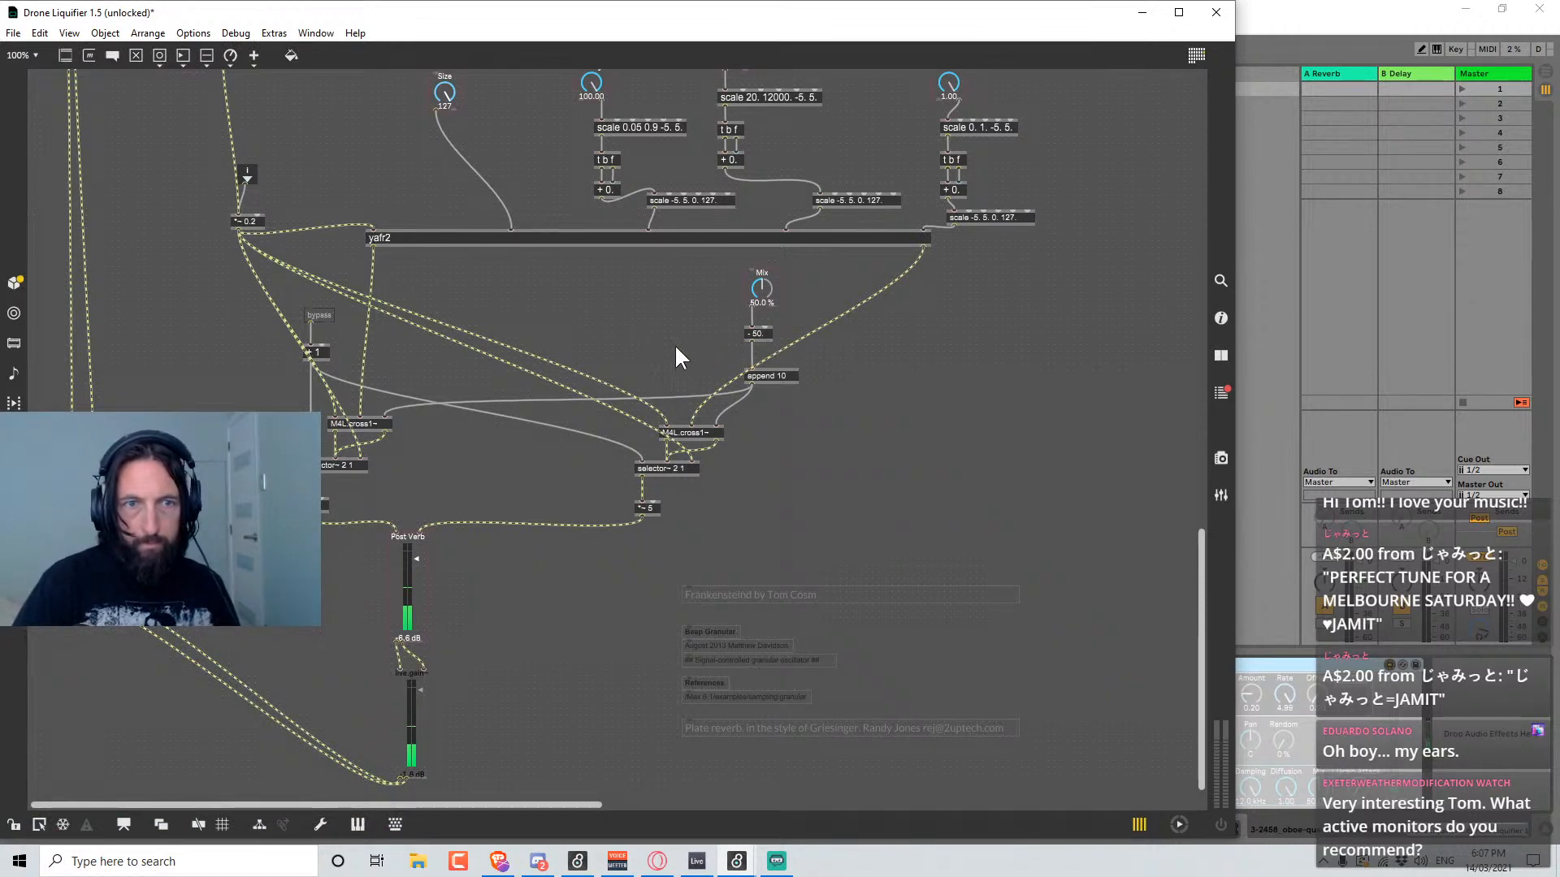
drag(544, 8, 845, 61)
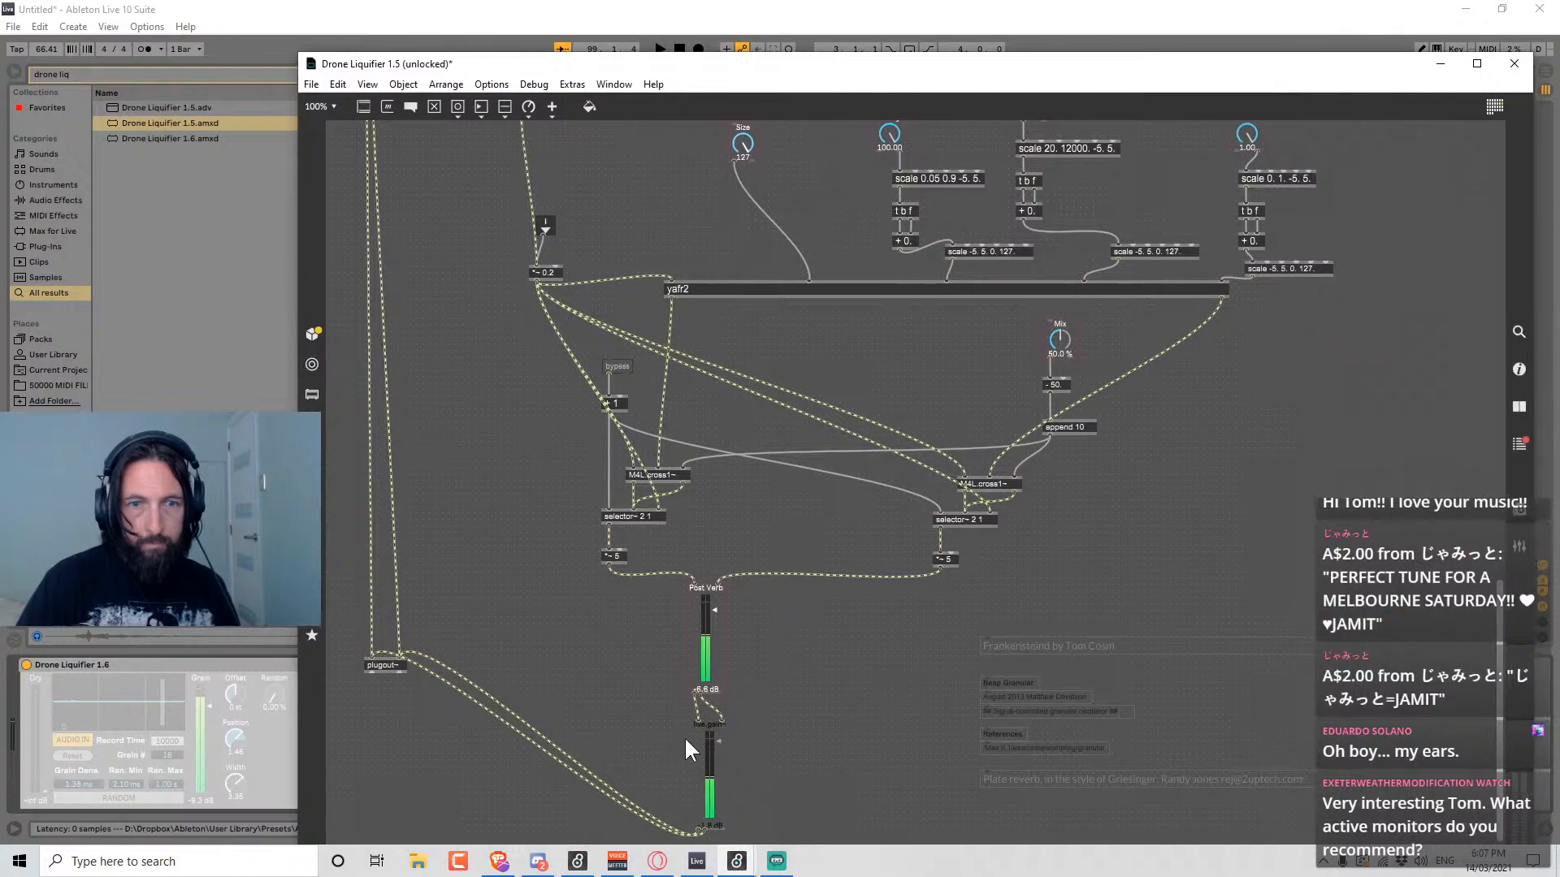
Connect a message box to the Mix dial's output in the 1.5 patch and test it with Mix at 100 %.
key(m)
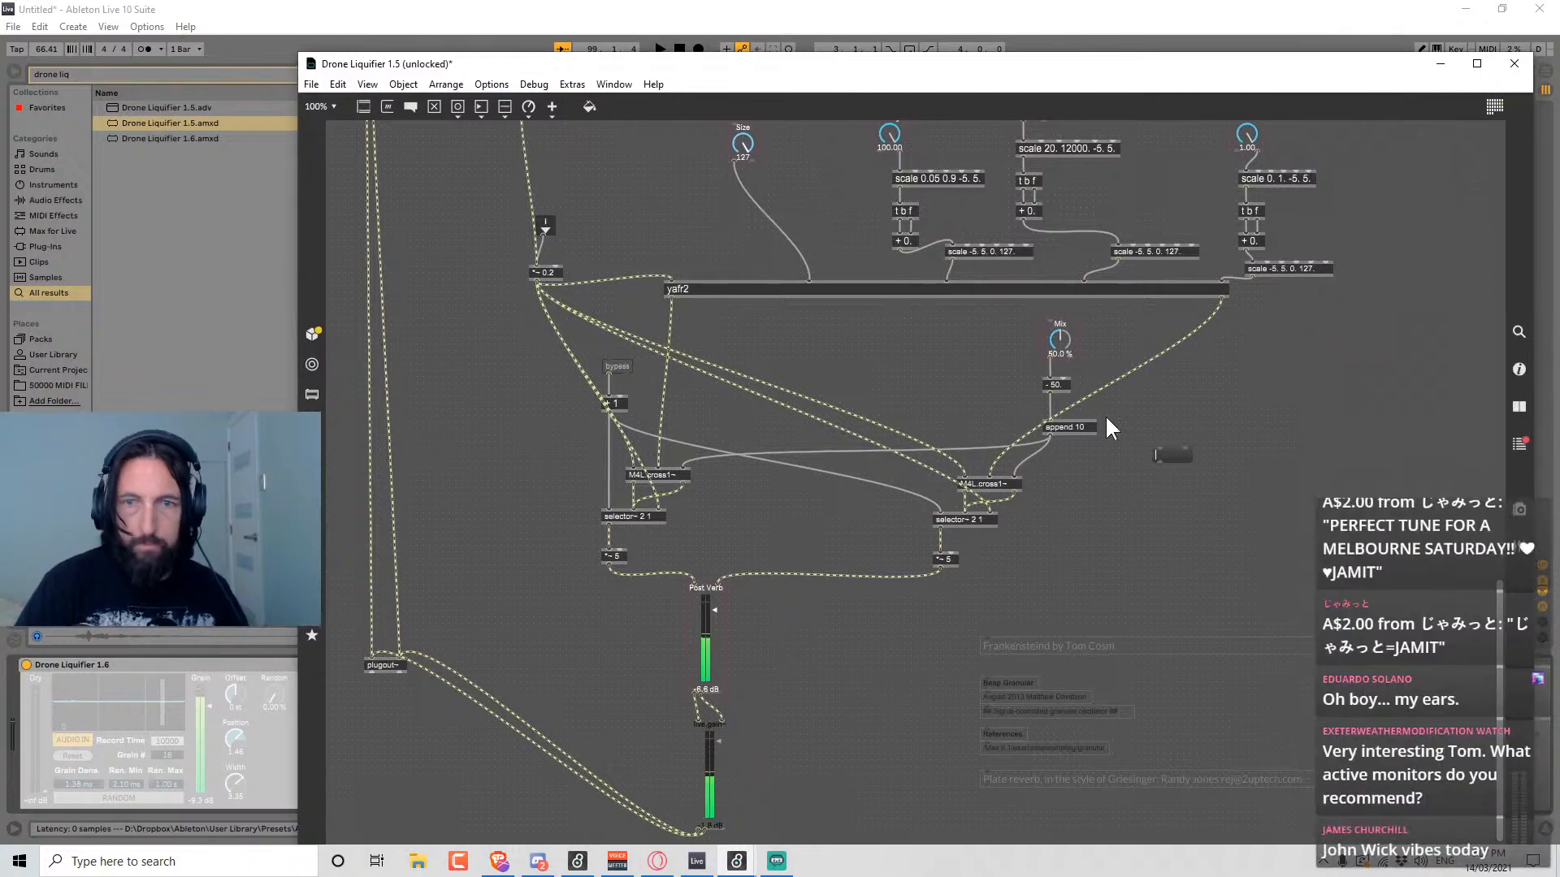
drag(1052, 358, 1159, 446)
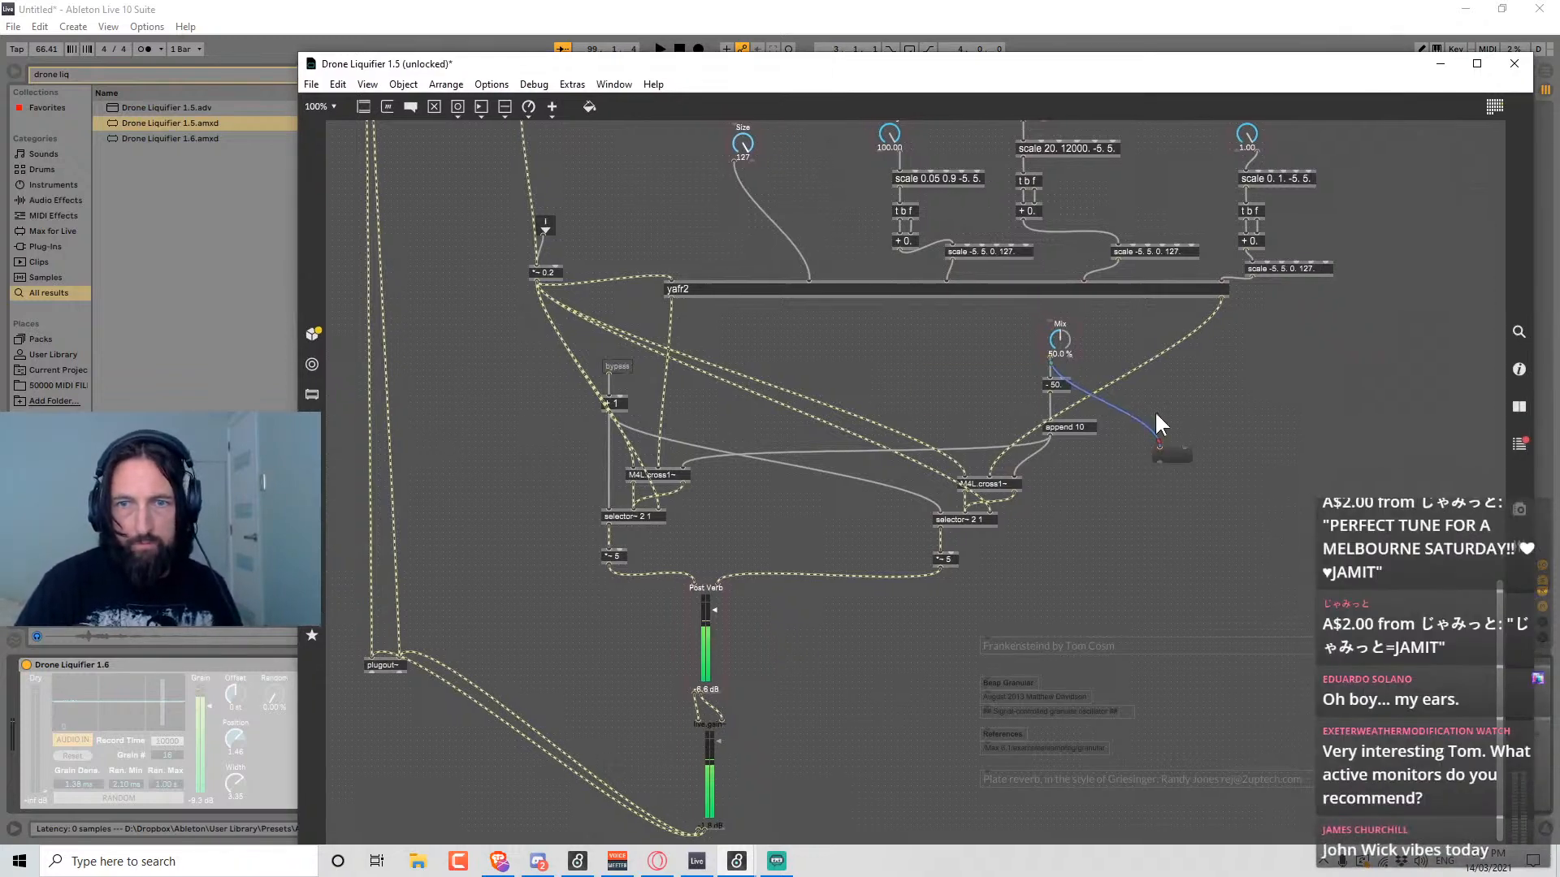
key(Delete)
drag(1050, 357, 1060, 293)
key(ctrl+e)
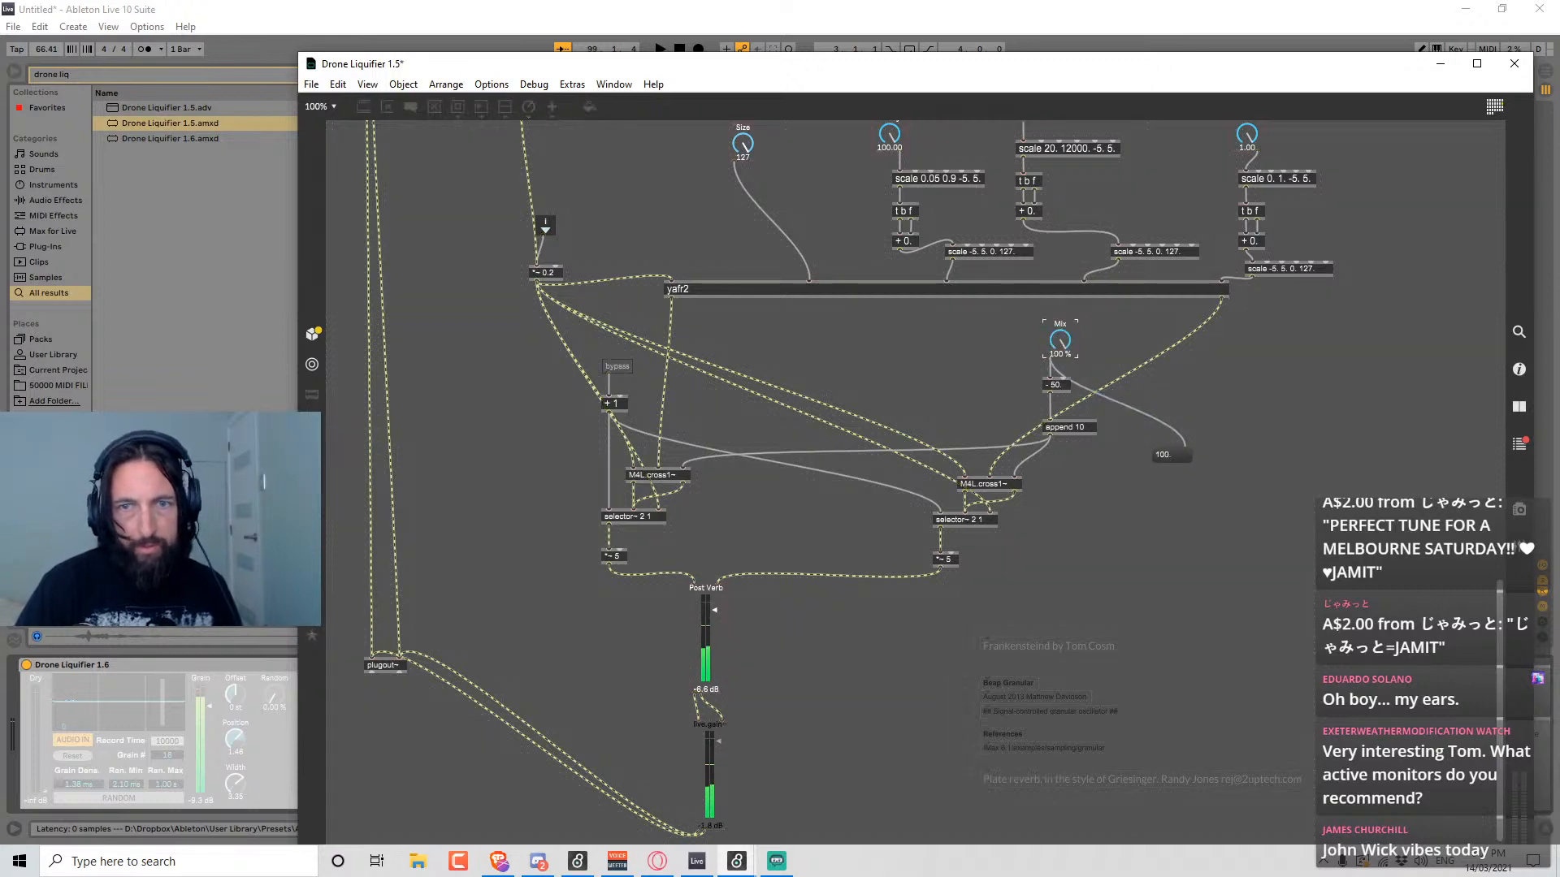
Connect a second message box to the 1.5 patch's append 10 object and test it with Mix at 0 %.
key(ctrl+e)
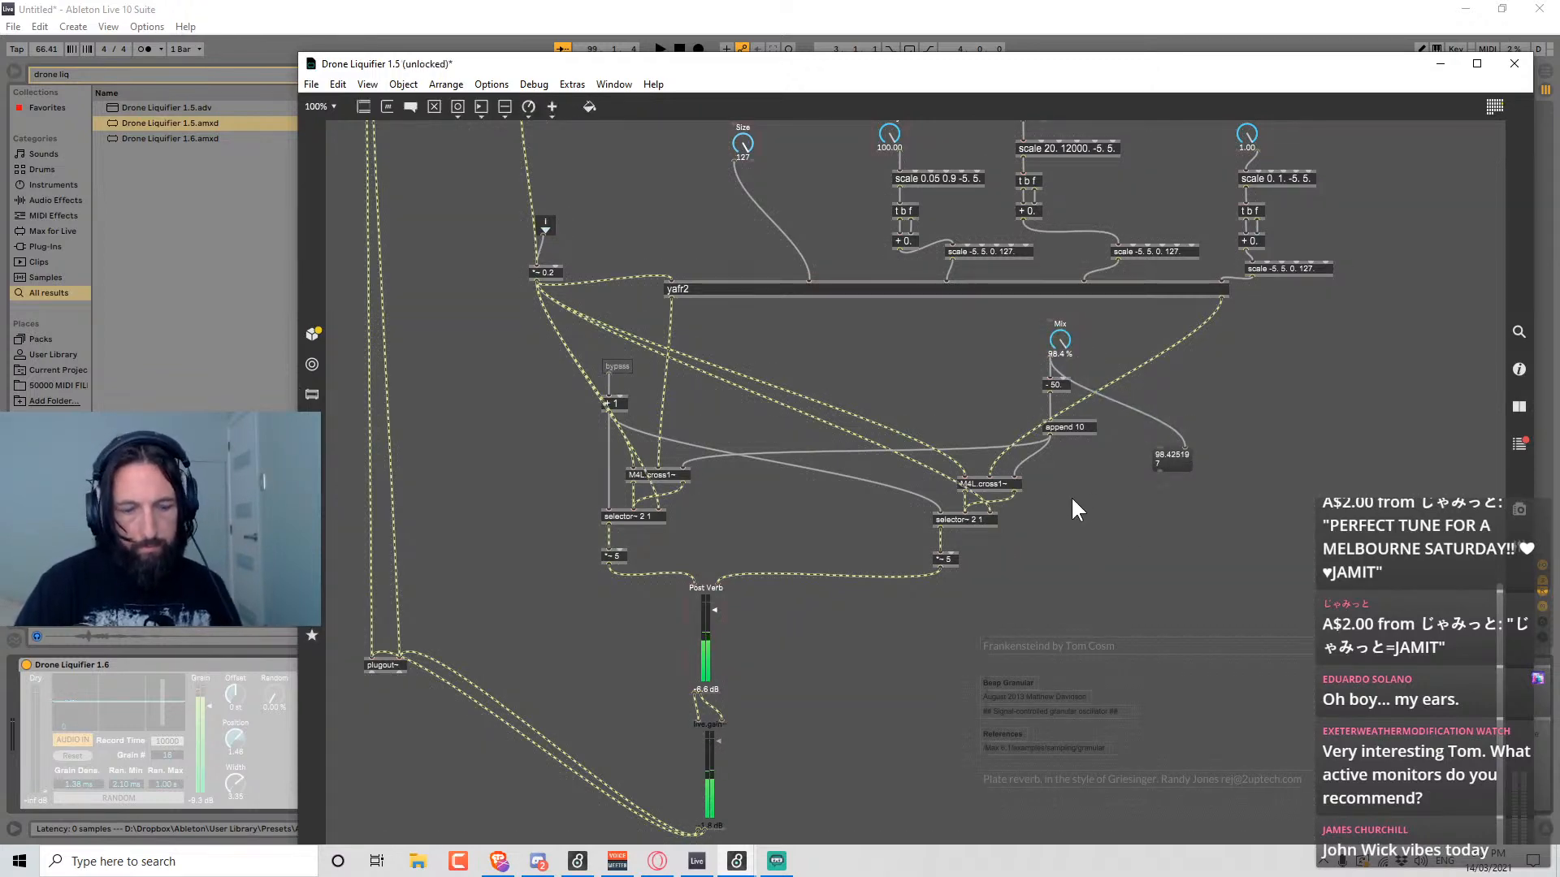
double_click(1072, 497)
drag(1082, 460, 1104, 497)
key(ctrl+e)
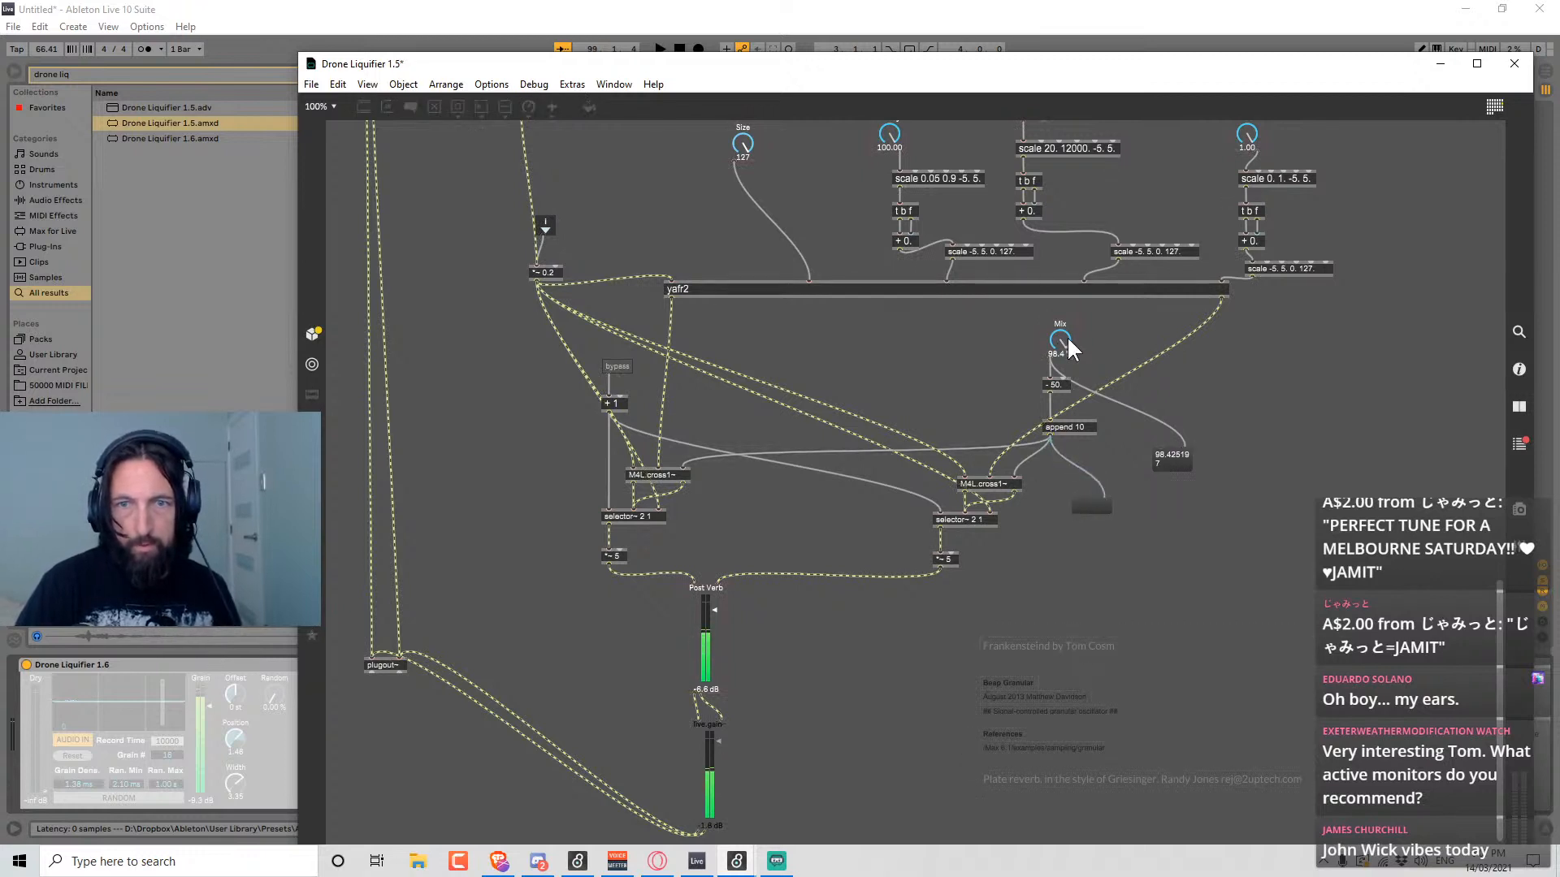
drag(1064, 339, 1064, 447)
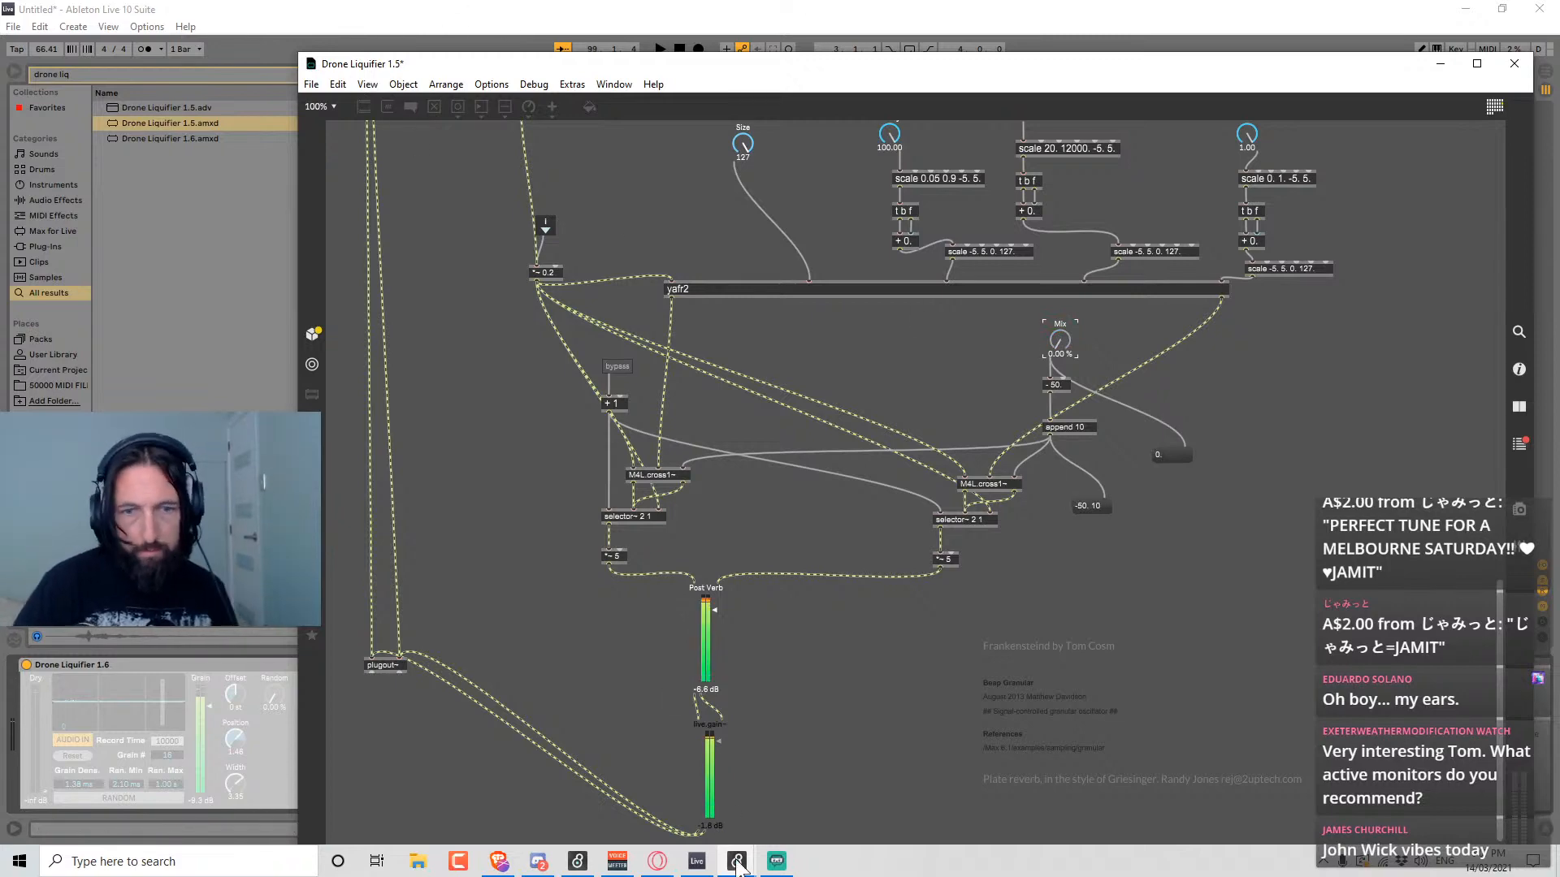
Switch to the Drone Liquifier 1.6 patch, connect a message box to its append 10 object and lower Mix to 0 %.
mouse_move(736, 860)
click(752, 812)
click(897, 546)
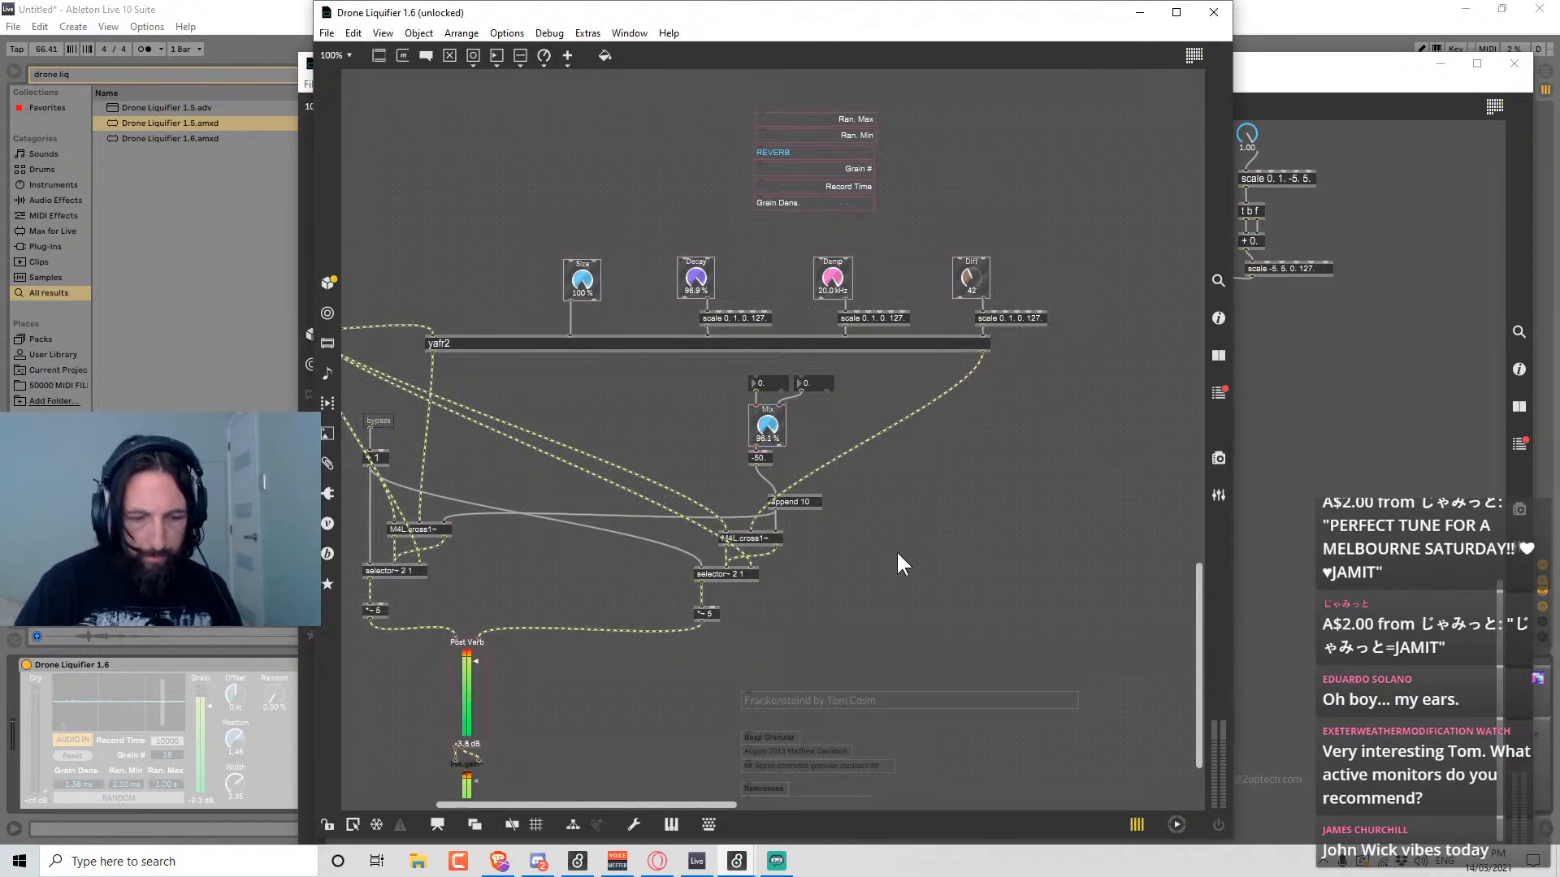
drag(778, 510, 947, 554)
key(ctrl+e)
drag(767, 426, 767, 504)
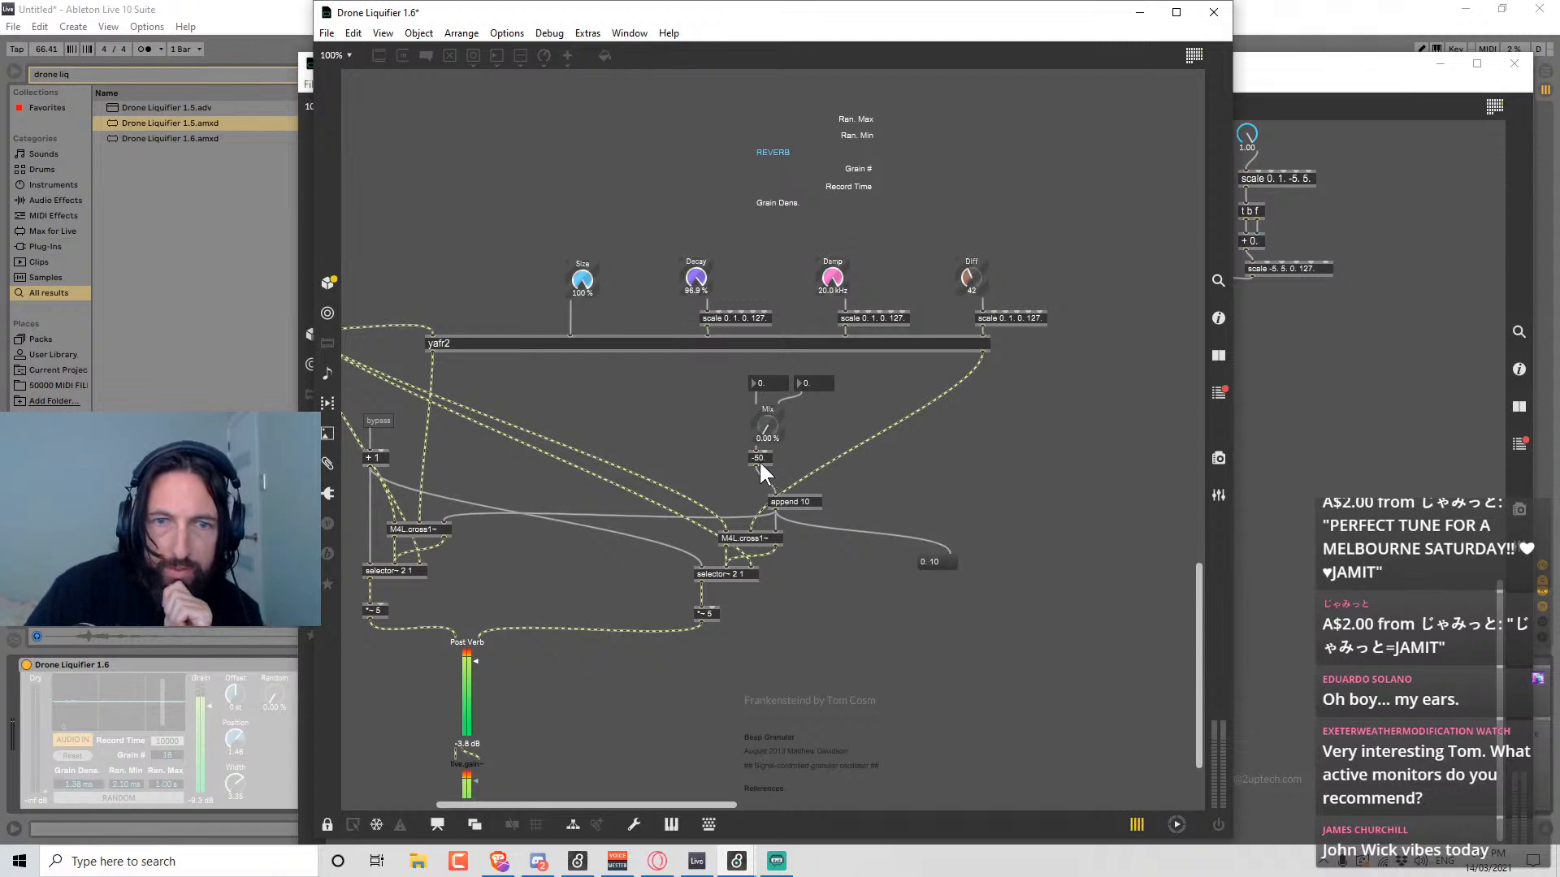
Correct the object below the Mix dial from "-50." to "- 50." and test the dial at 0 %.
key(ctrl+e)
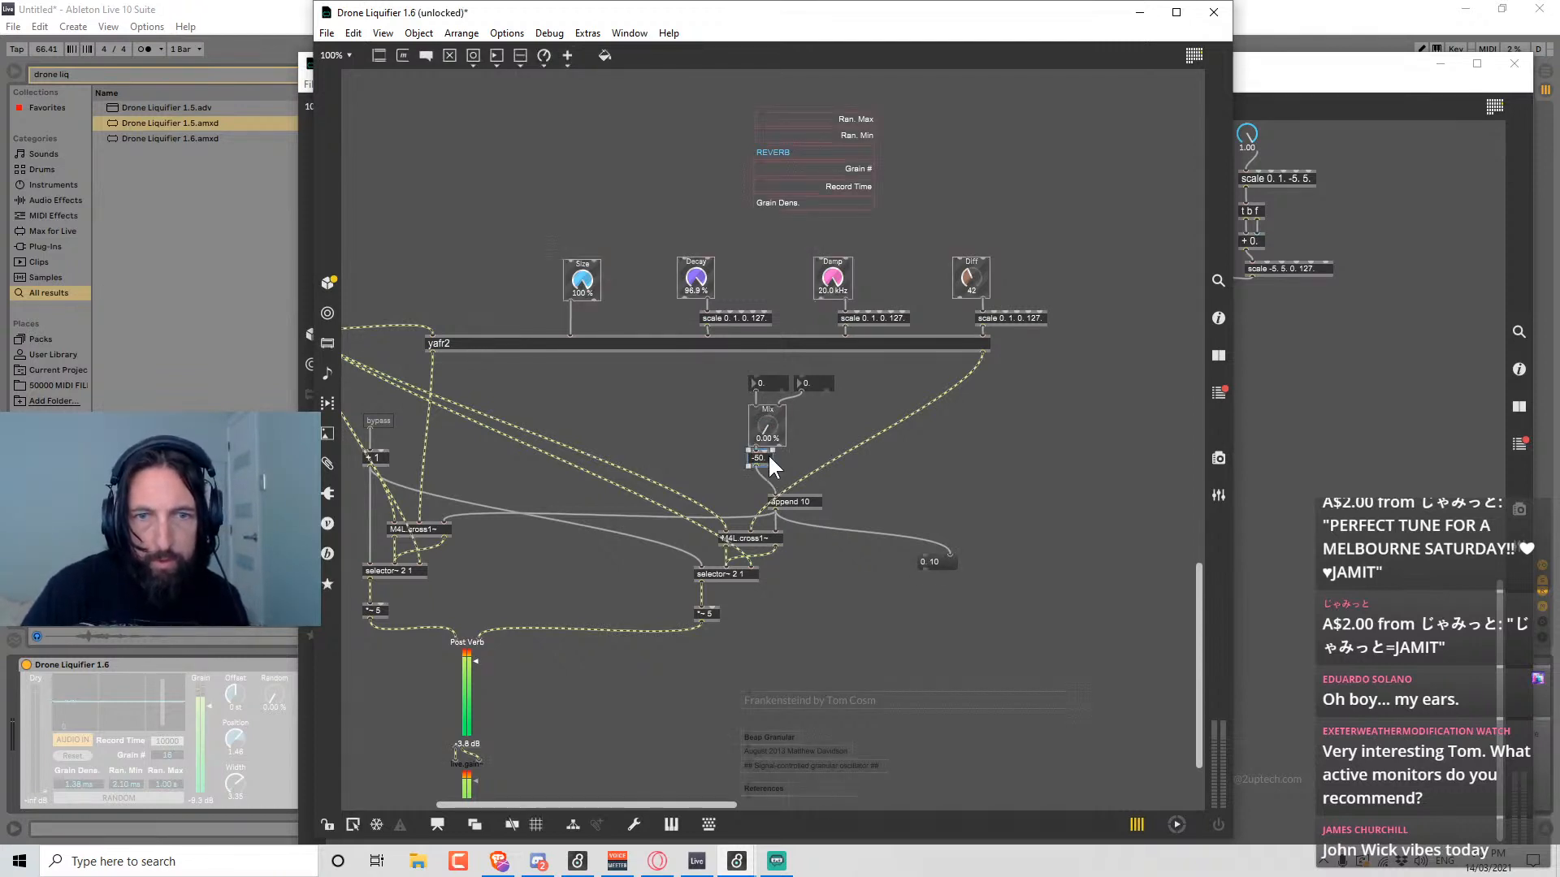
click(863, 398)
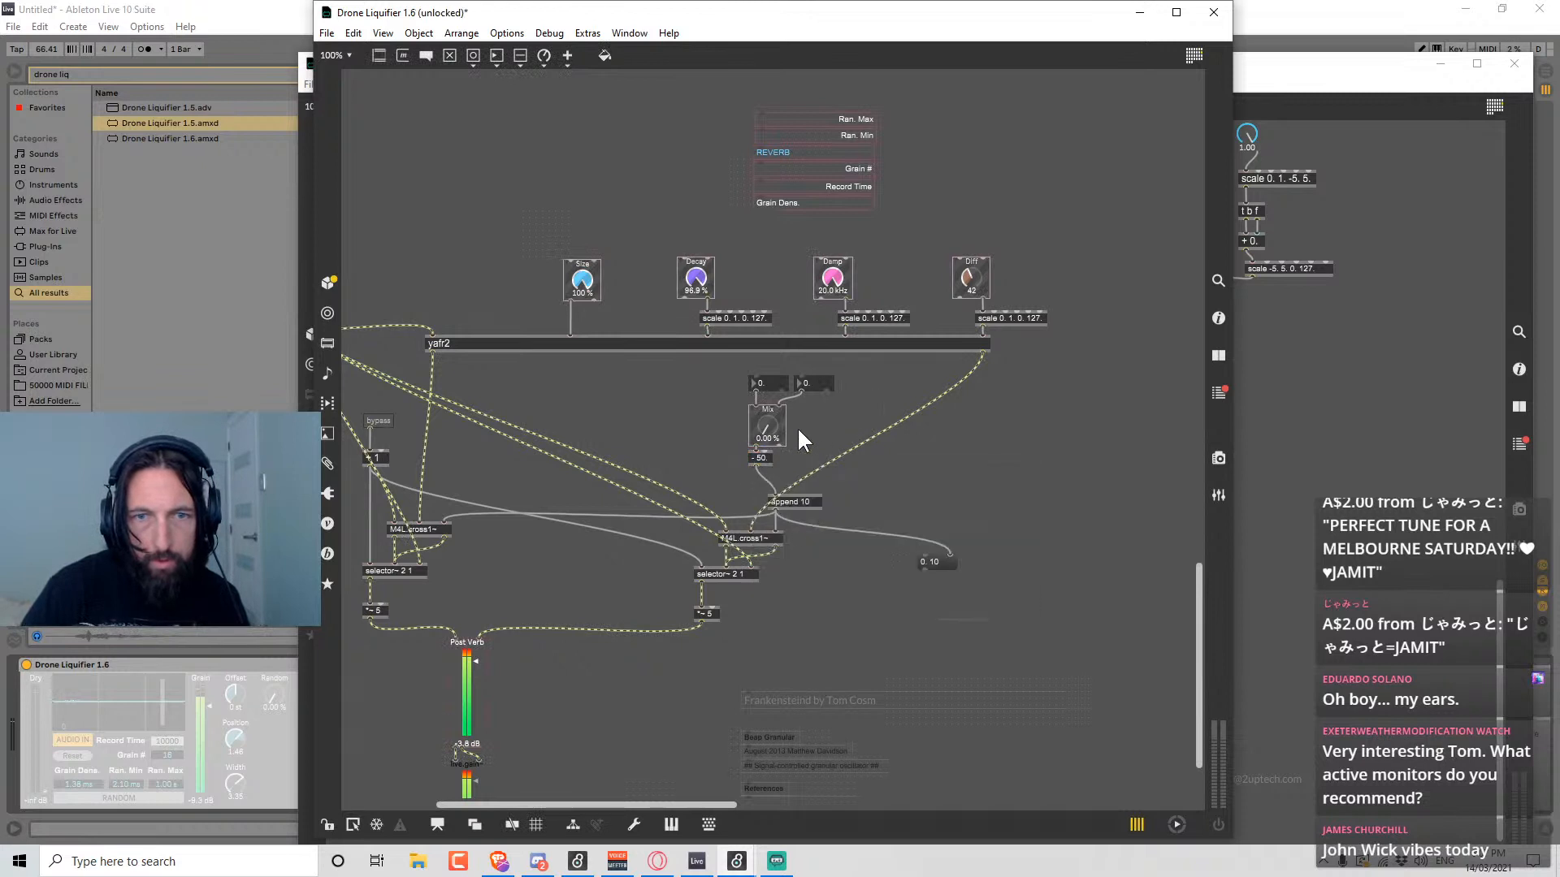
mouse_move(766, 427)
mouse_down()
mouse_move(767, 406)
mouse_move(766, 434)
mouse_up()
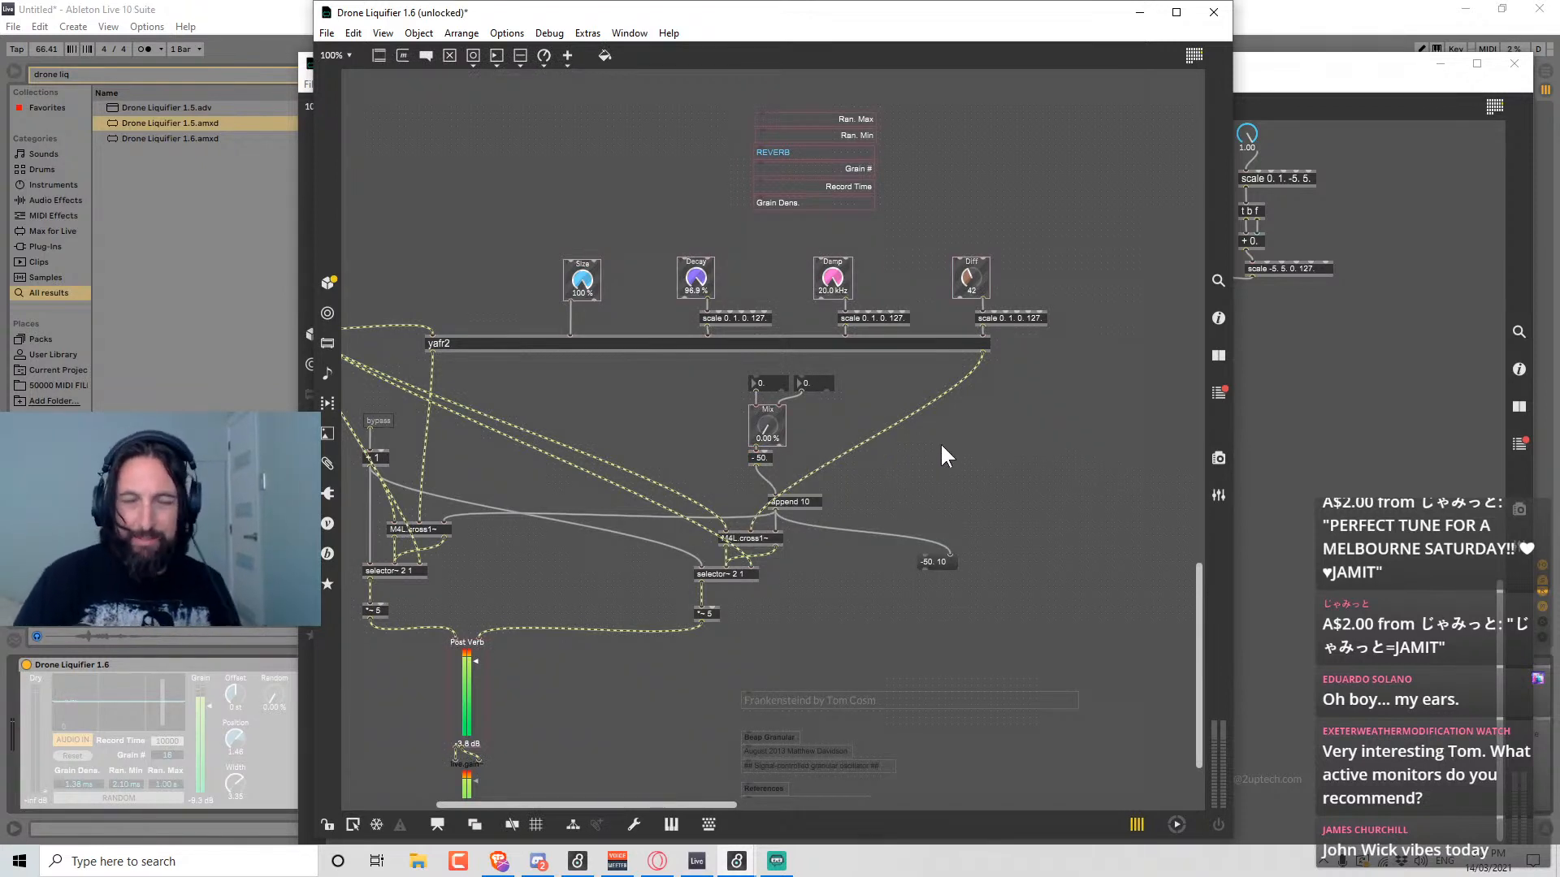
Close the Drone Liquifier 1.5 patch without saving its changes.
click(1487, 94)
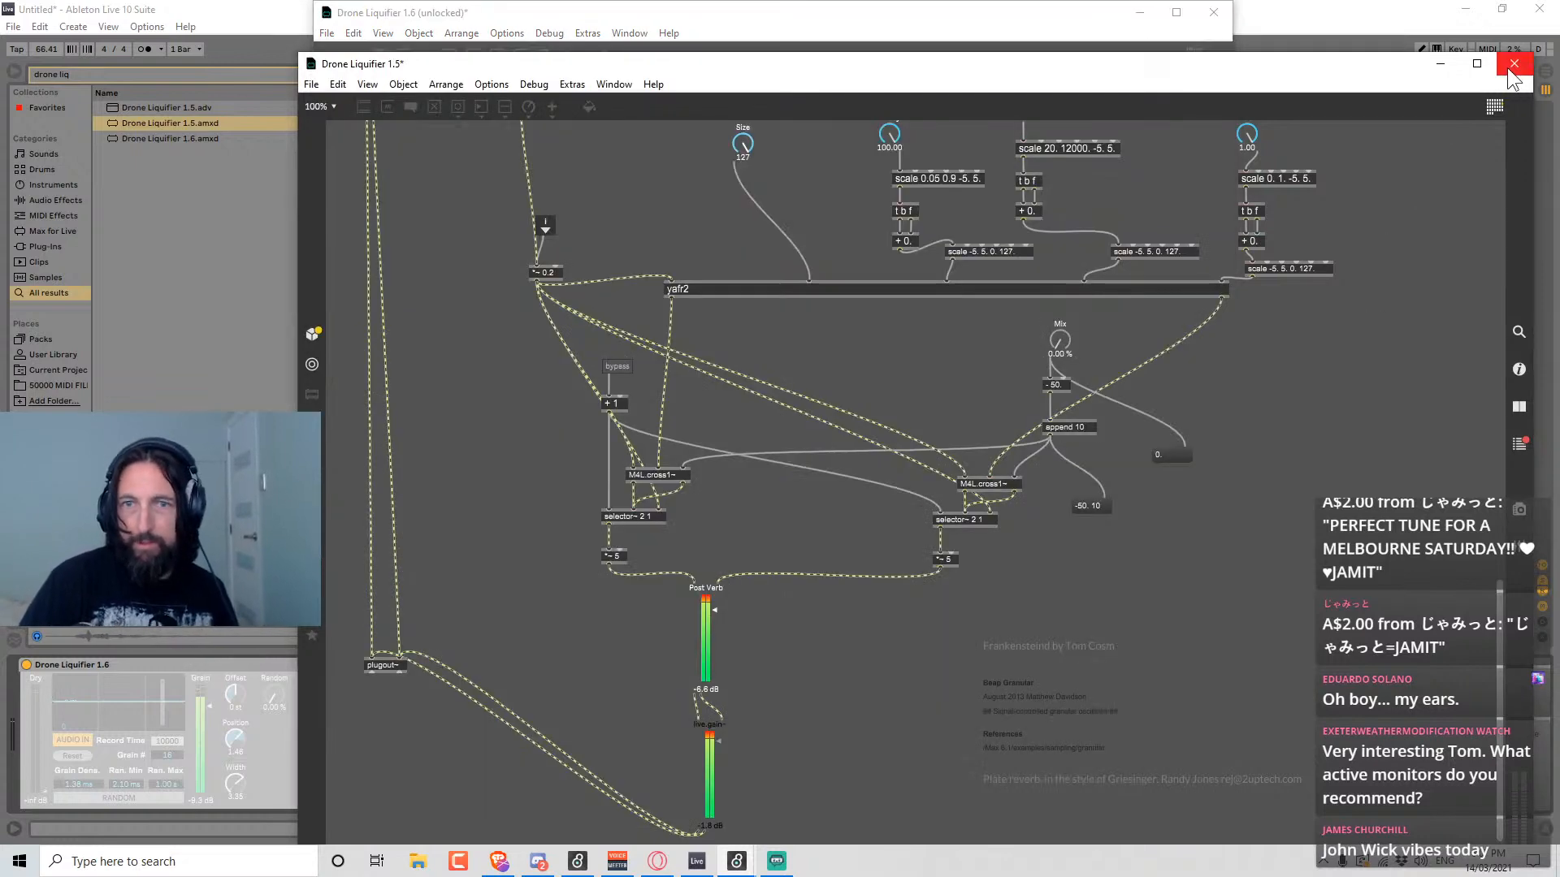
click(1508, 66)
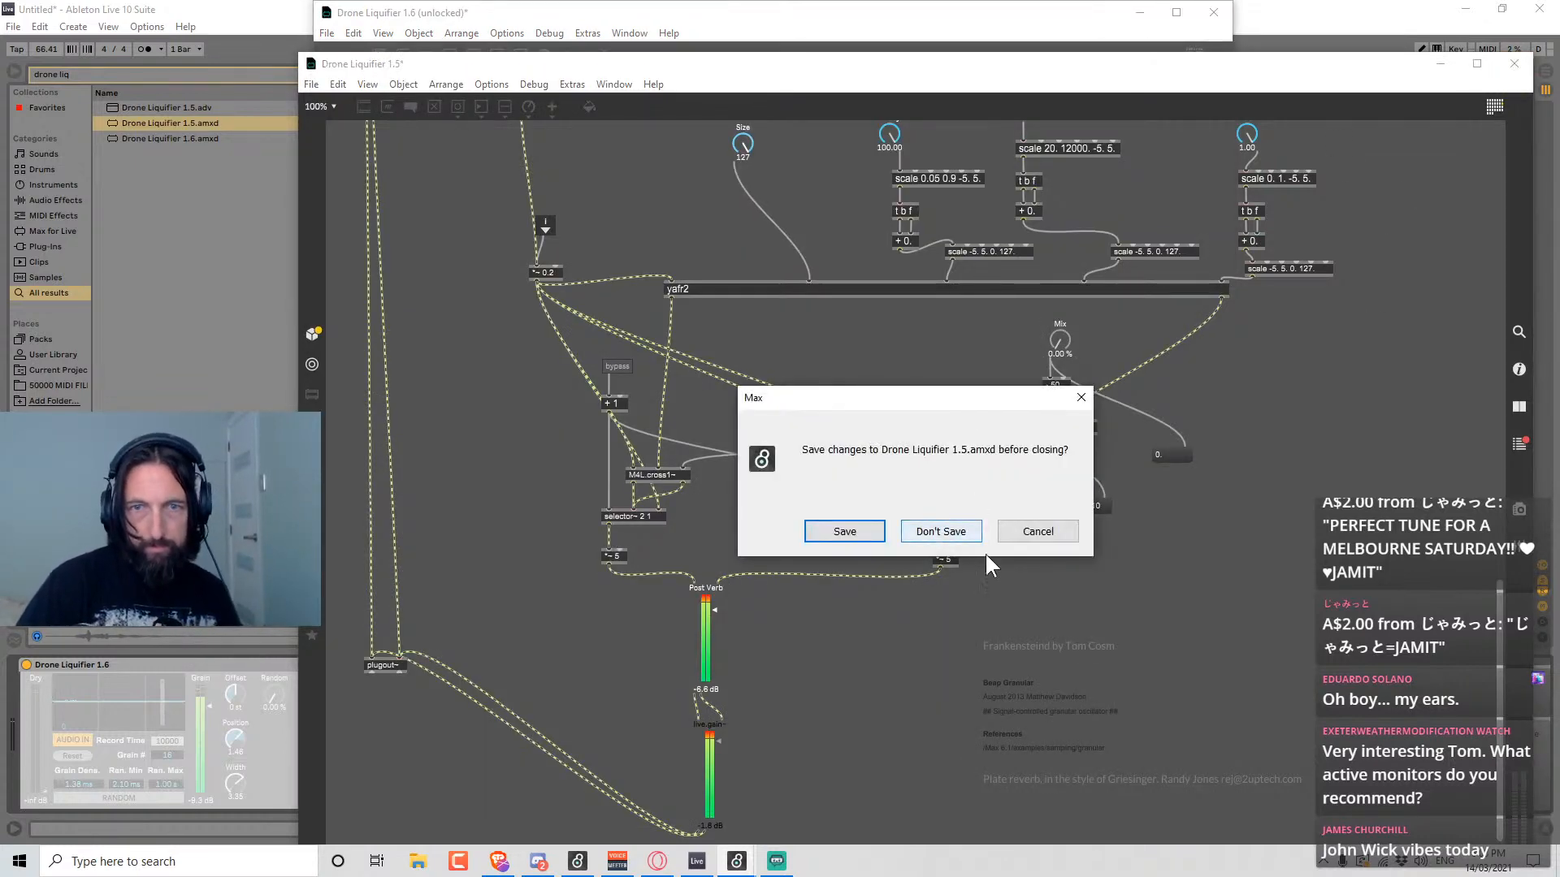
click(972, 532)
Delete the test message box and the two number boxes above the Mix dial from the 1.6 patch.
drag(983, 524, 899, 580)
key(Delete)
drag(853, 369, 767, 380)
key(Delete)
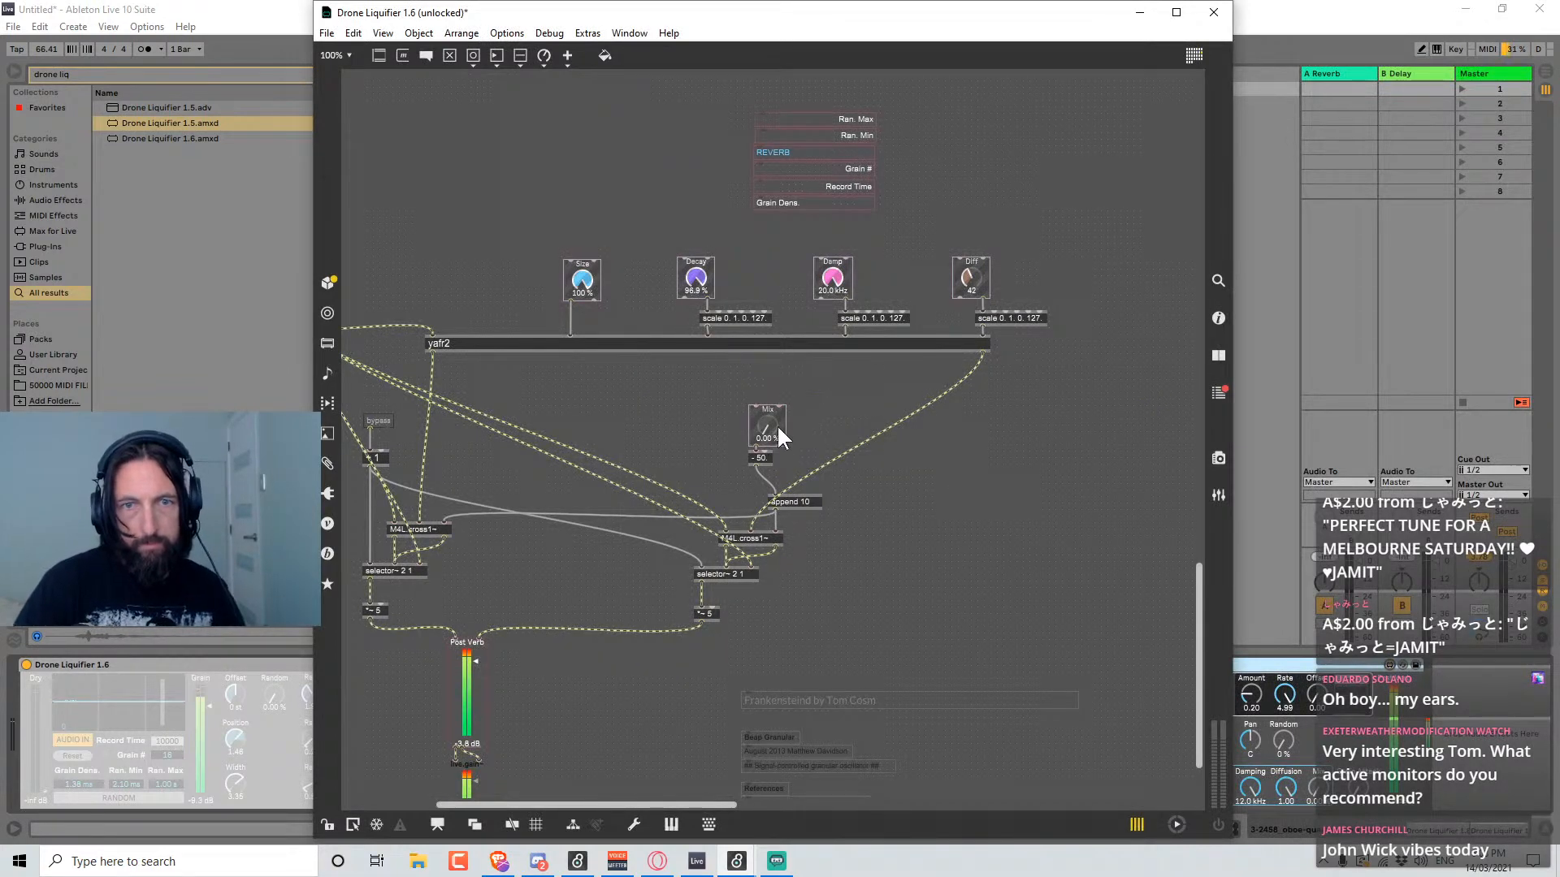
Return the Drone Liquifier 1.6 patch to presentation mode, save it and close the editor.
key(ctrl+alt+e)
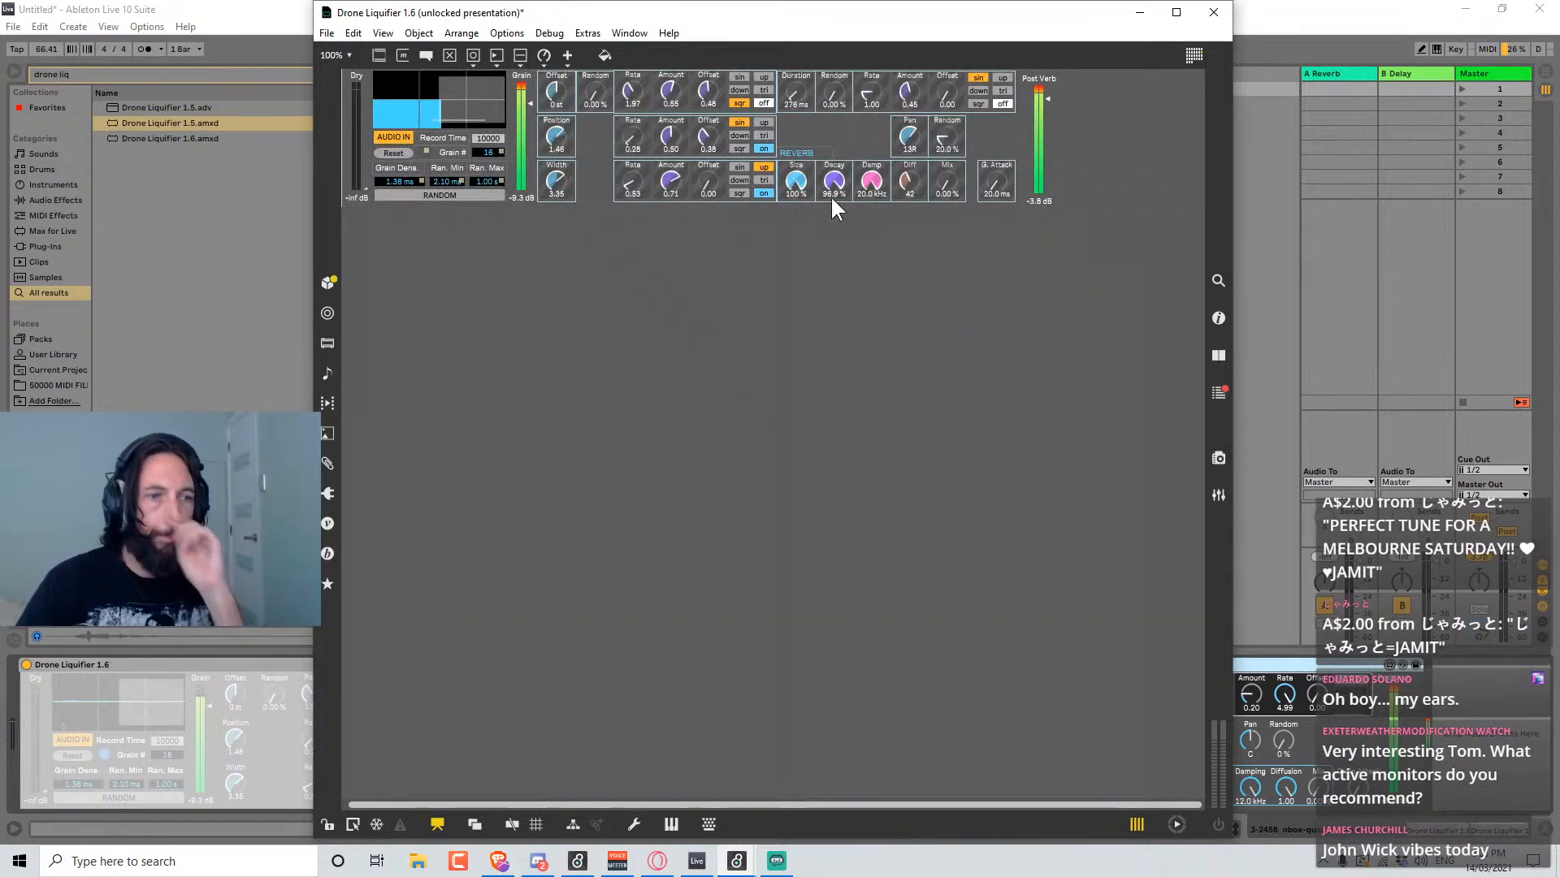
key(ctrl+s)
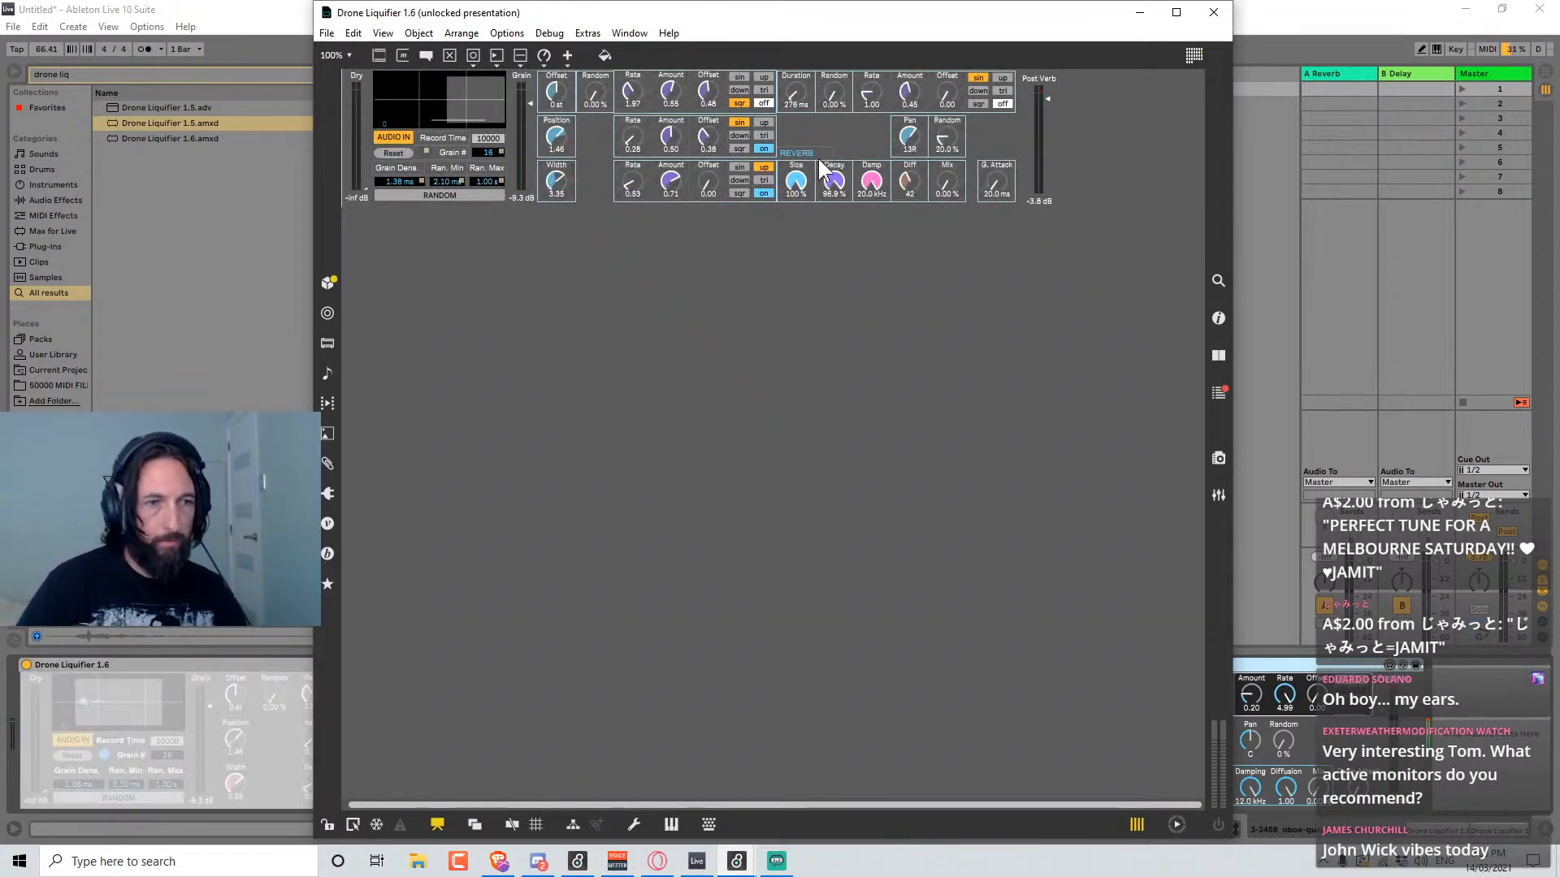
click(1213, 13)
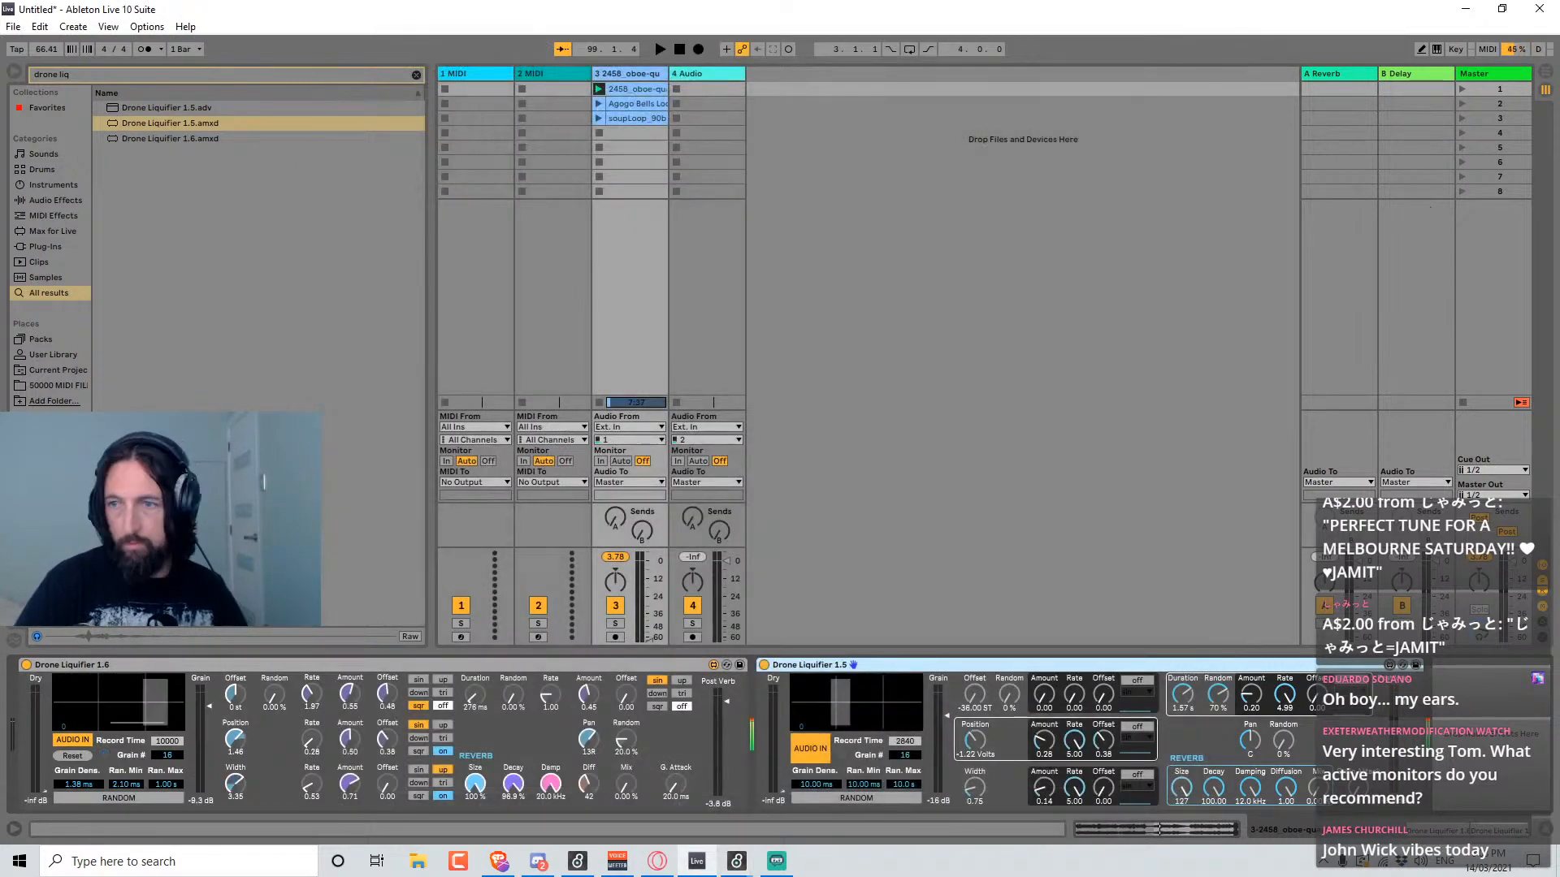
Delete the Drone Liquifier 1.5 device from the oboe track.
click(908, 664)
key(Delete)
Raise the oboe track's volume again, start playback and lower Drone Liquifier 1.6's Grain Density to 1.00 ms.
drag(649, 621, 650, 584)
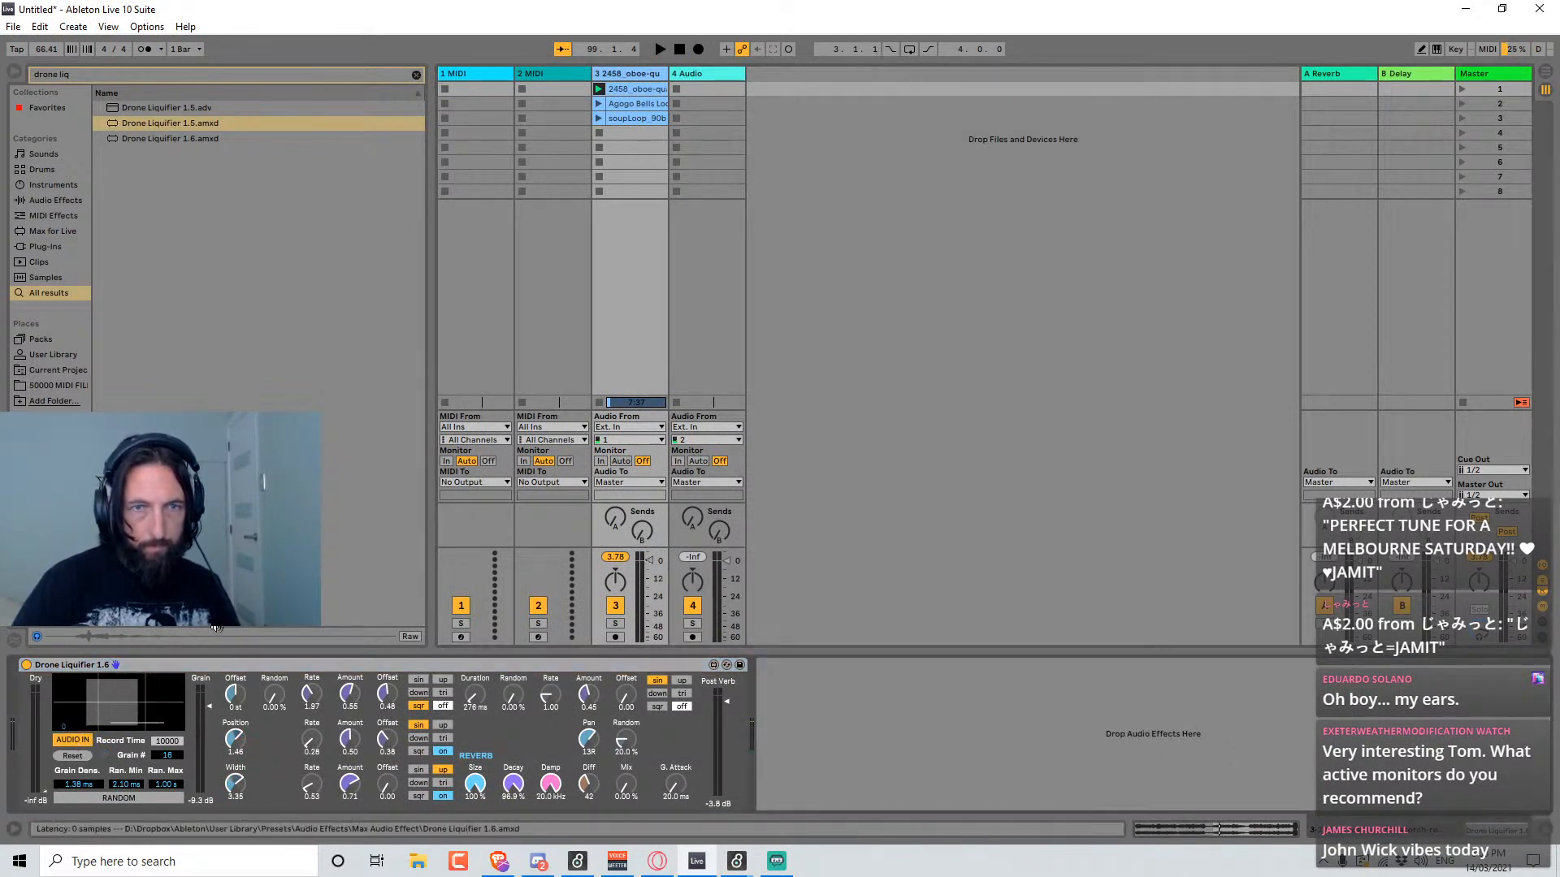
key(space)
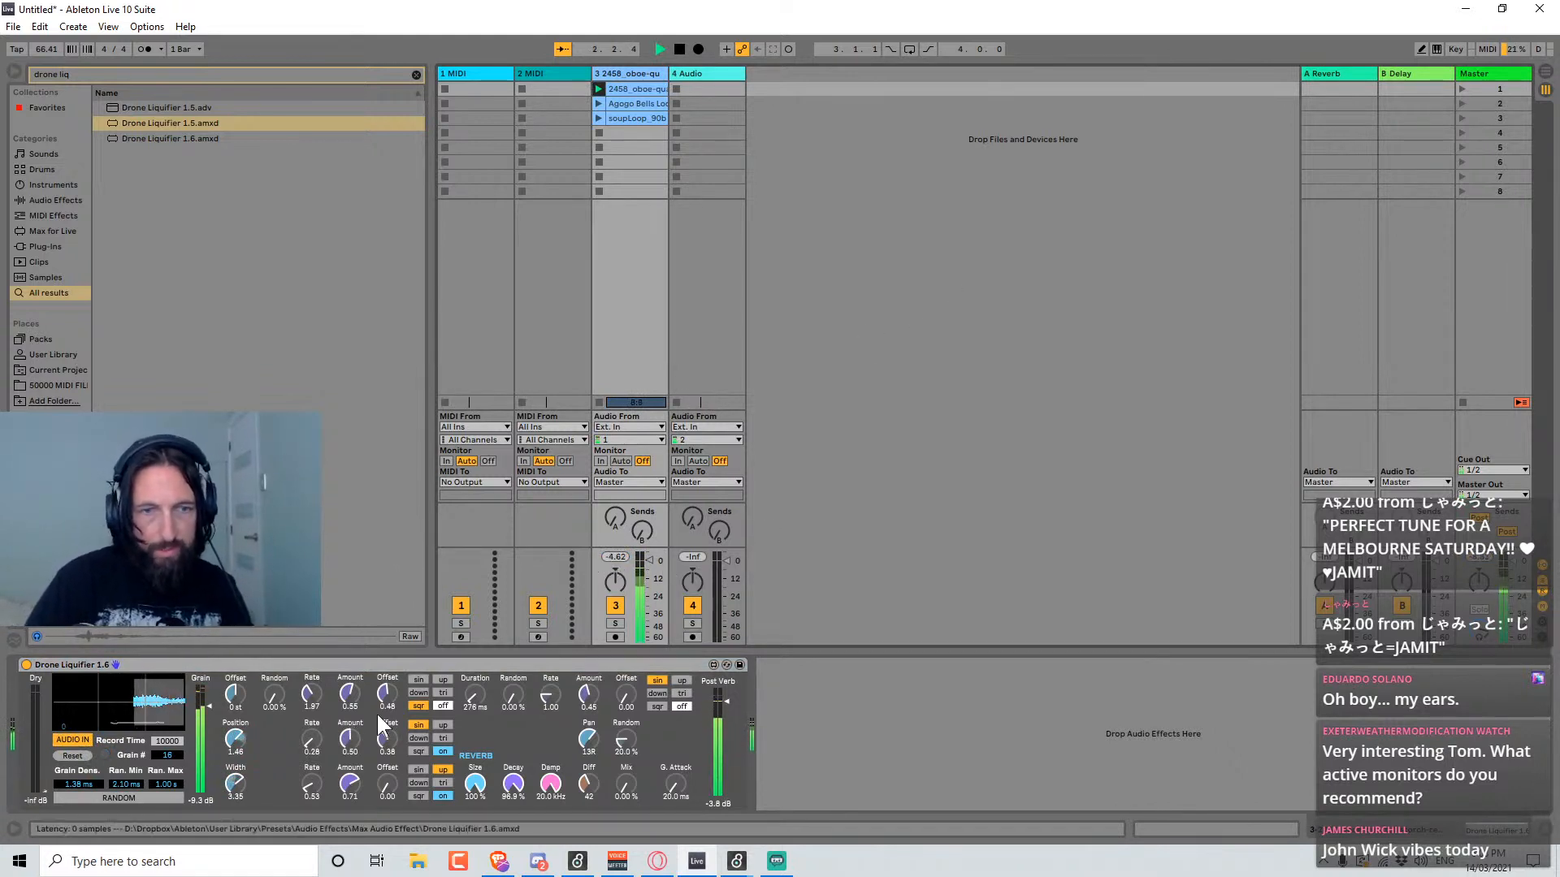
drag(80, 785, 80, 804)
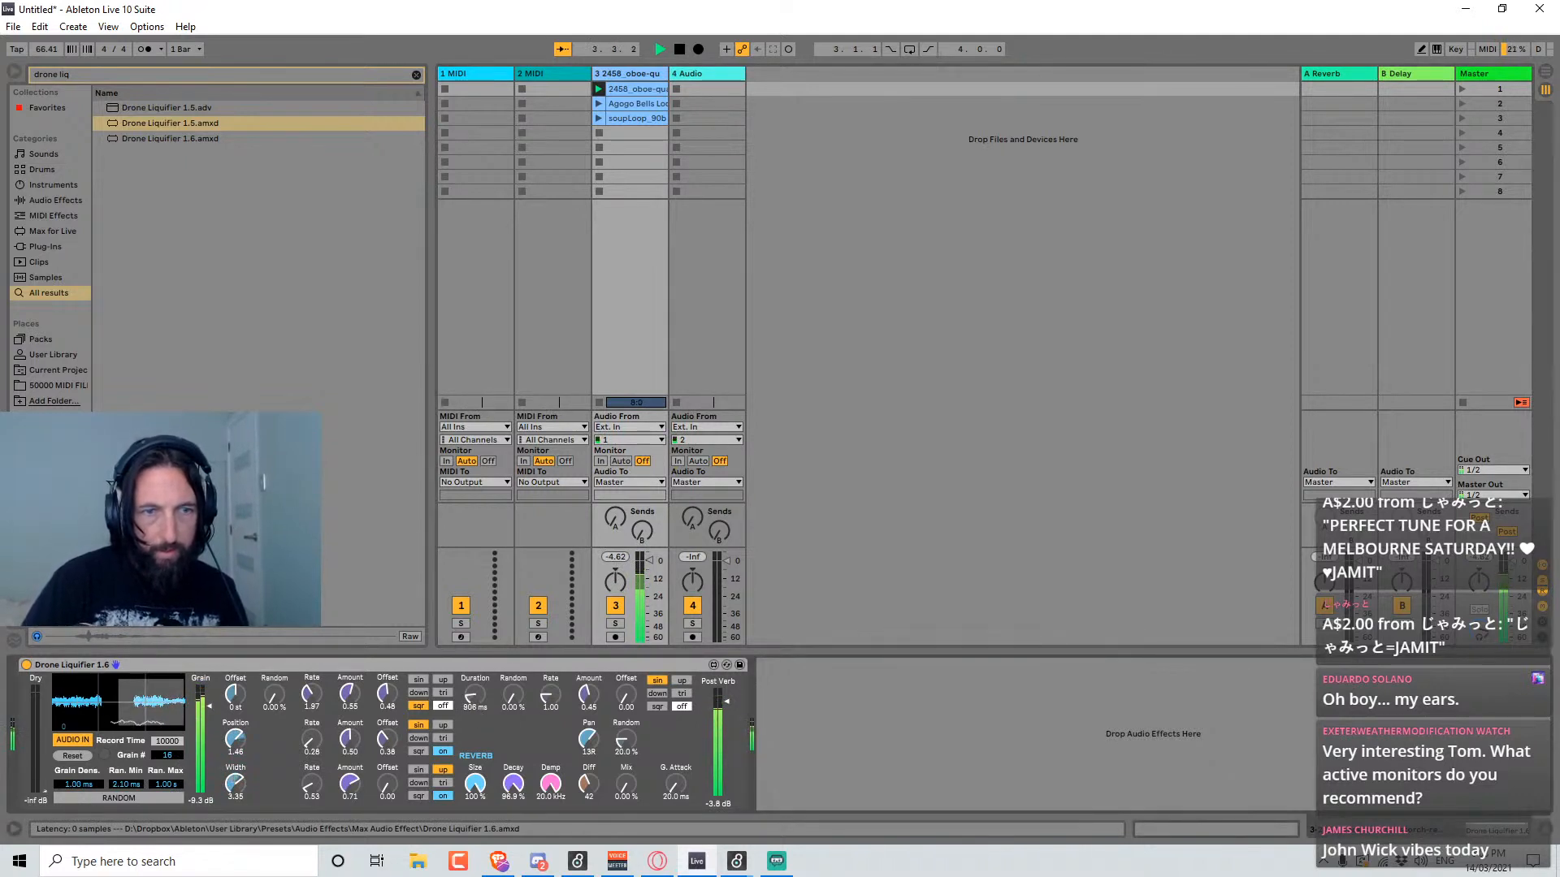
Set Drone Liquifier 1.6's reverb to Decay 94.5 %, Damp 4.90 kHz and Diff 25, with Mix at 100 %.
mouse_move(626, 785)
mouse_down()
mouse_move(626, 748)
mouse_move(630, 790)
mouse_up()
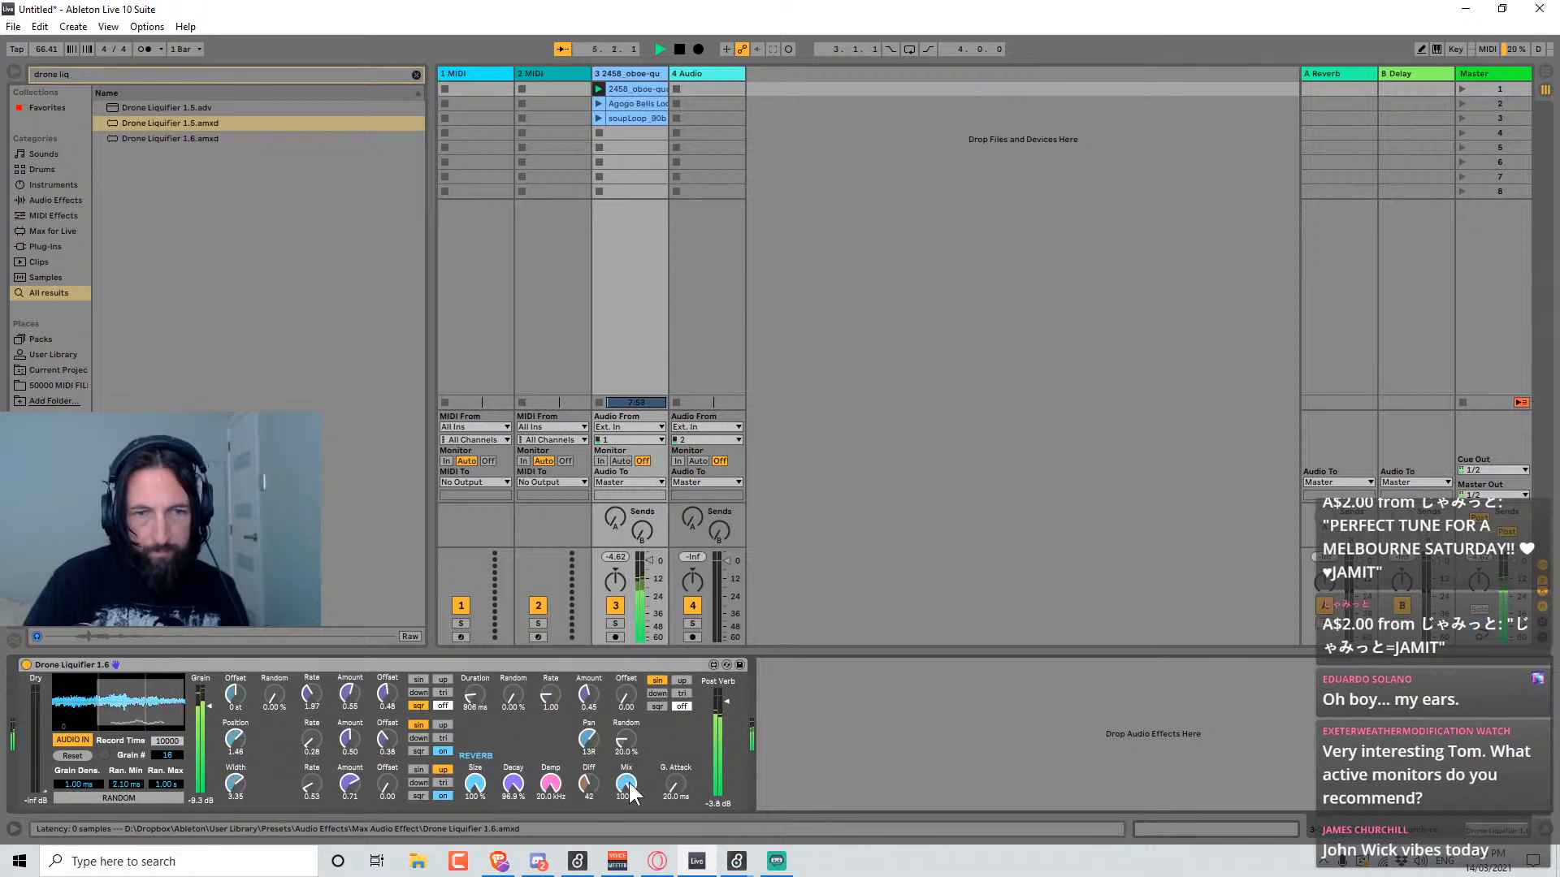
mouse_move(514, 785)
mouse_down()
mouse_move(590, 755)
mouse_move(551, 820)
mouse_move(589, 813)
mouse_move(514, 793)
mouse_up()
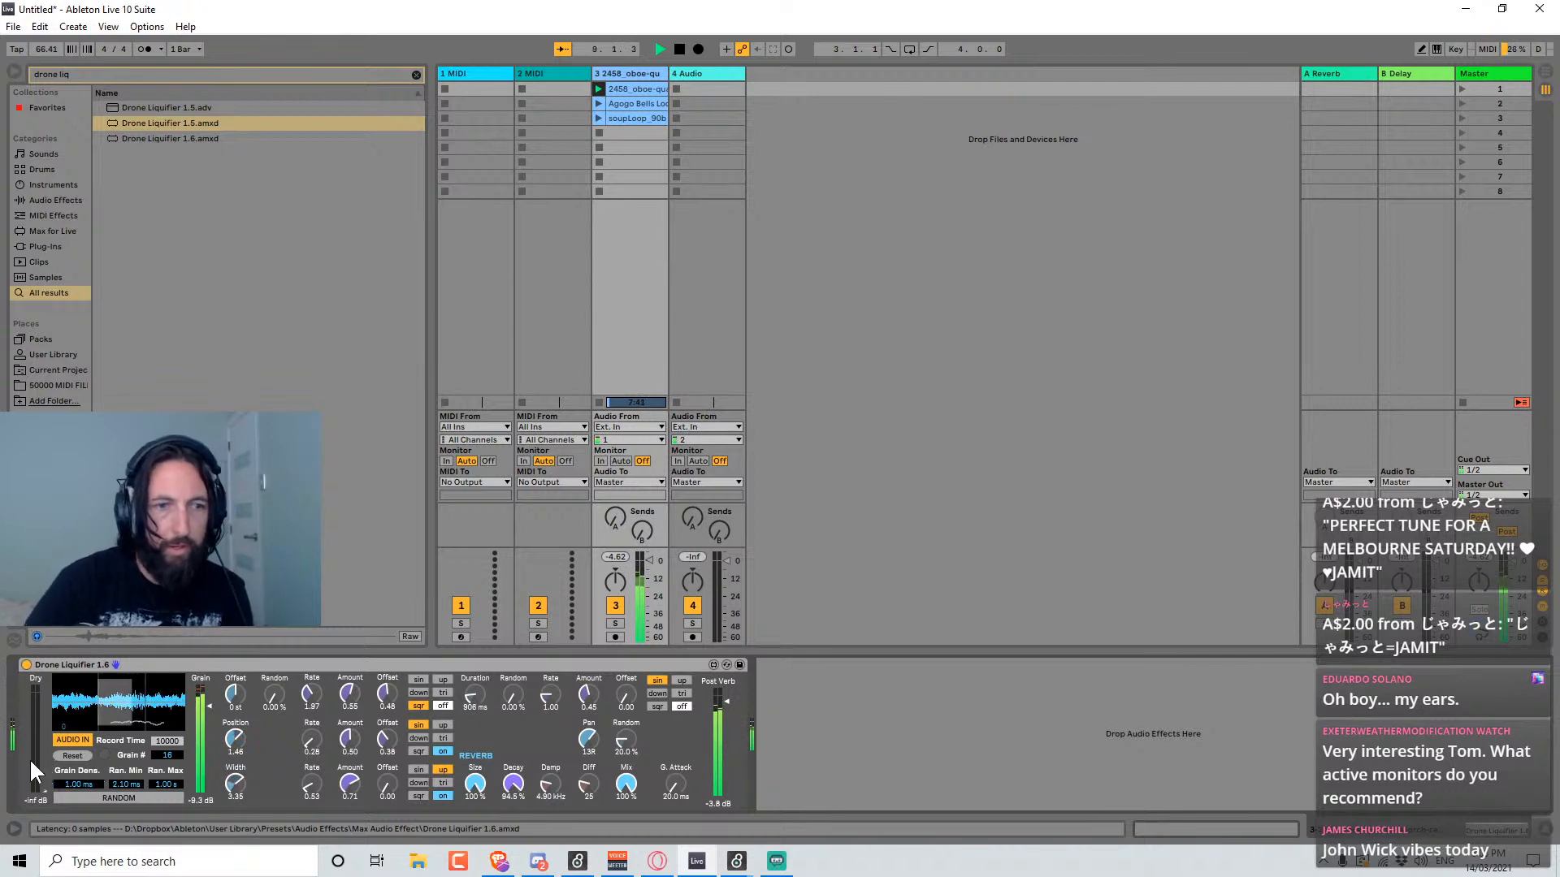
Blend in Drone Liquifier 1.6's Dry level at about -48 dB and lower the oboe track's volume.
drag(35, 786, 36, 764)
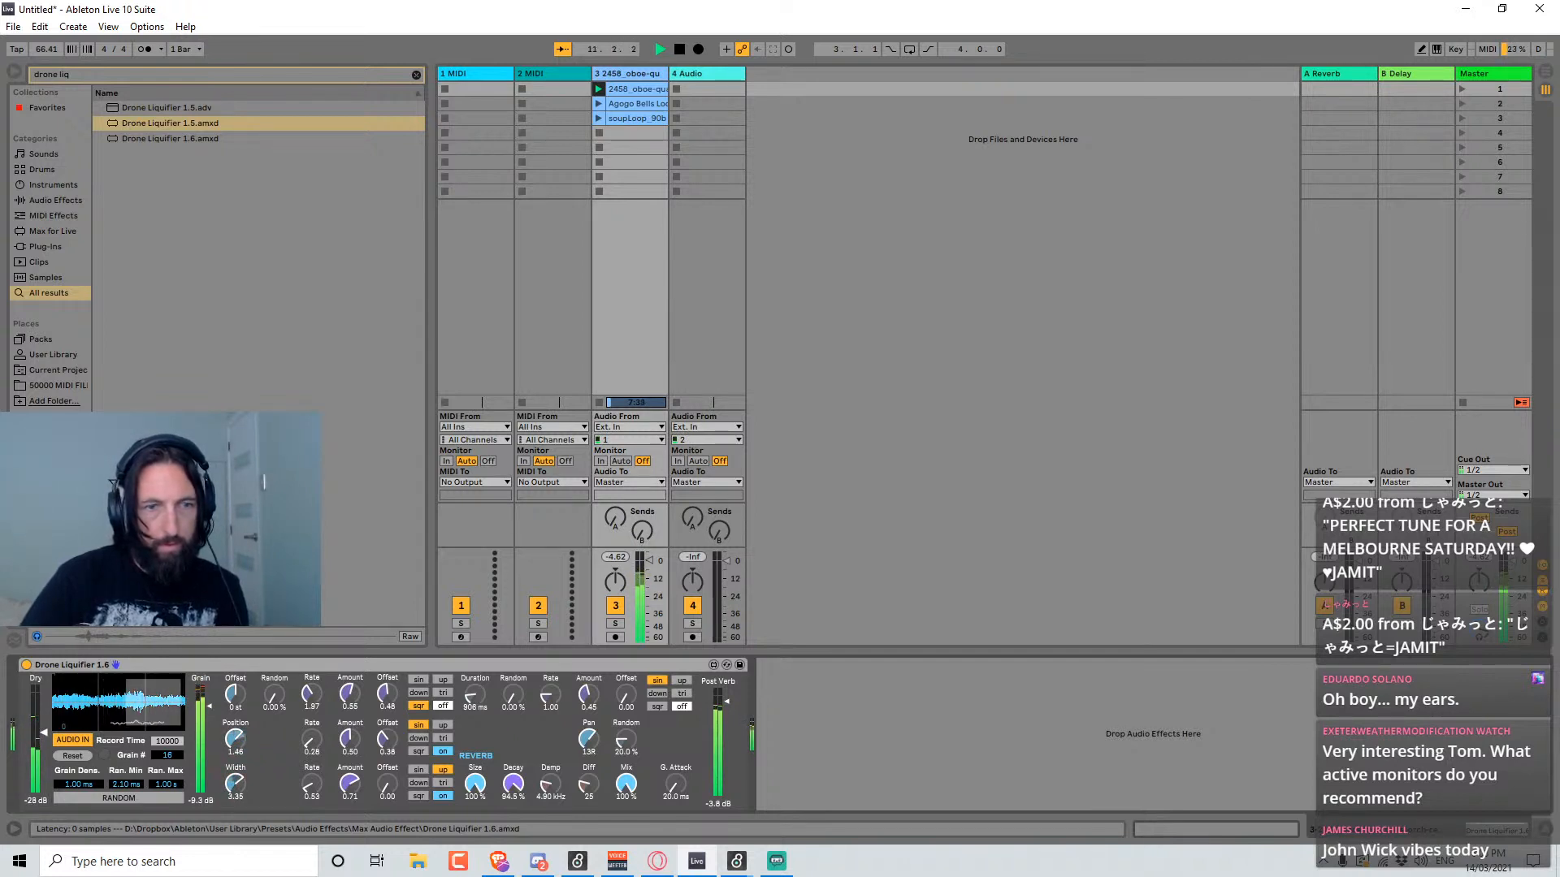
drag(36, 750, 36, 771)
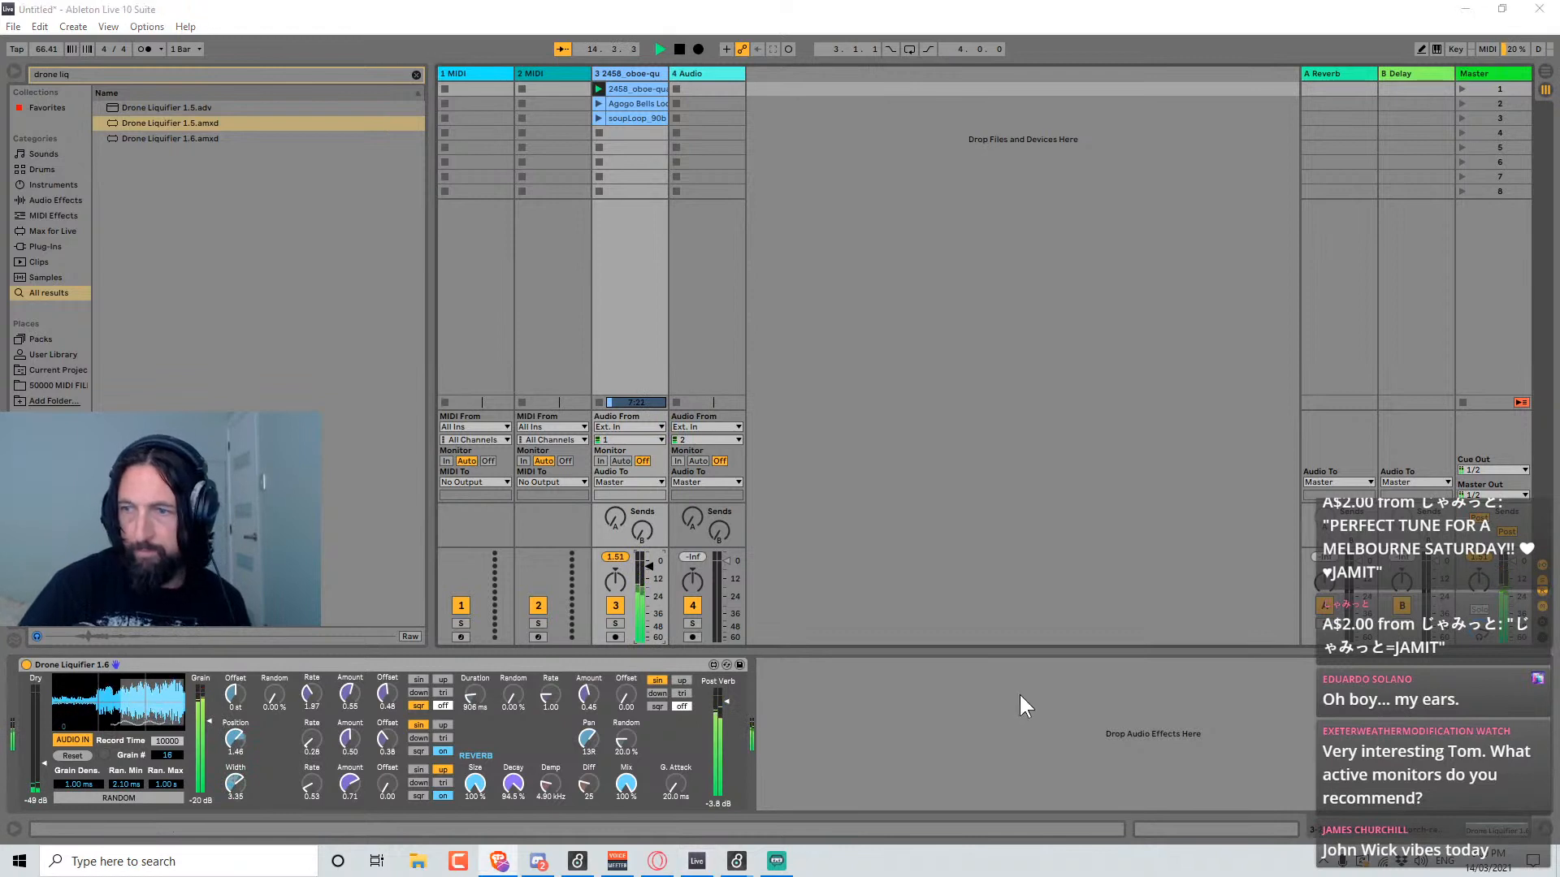
drag(648, 566, 648, 627)
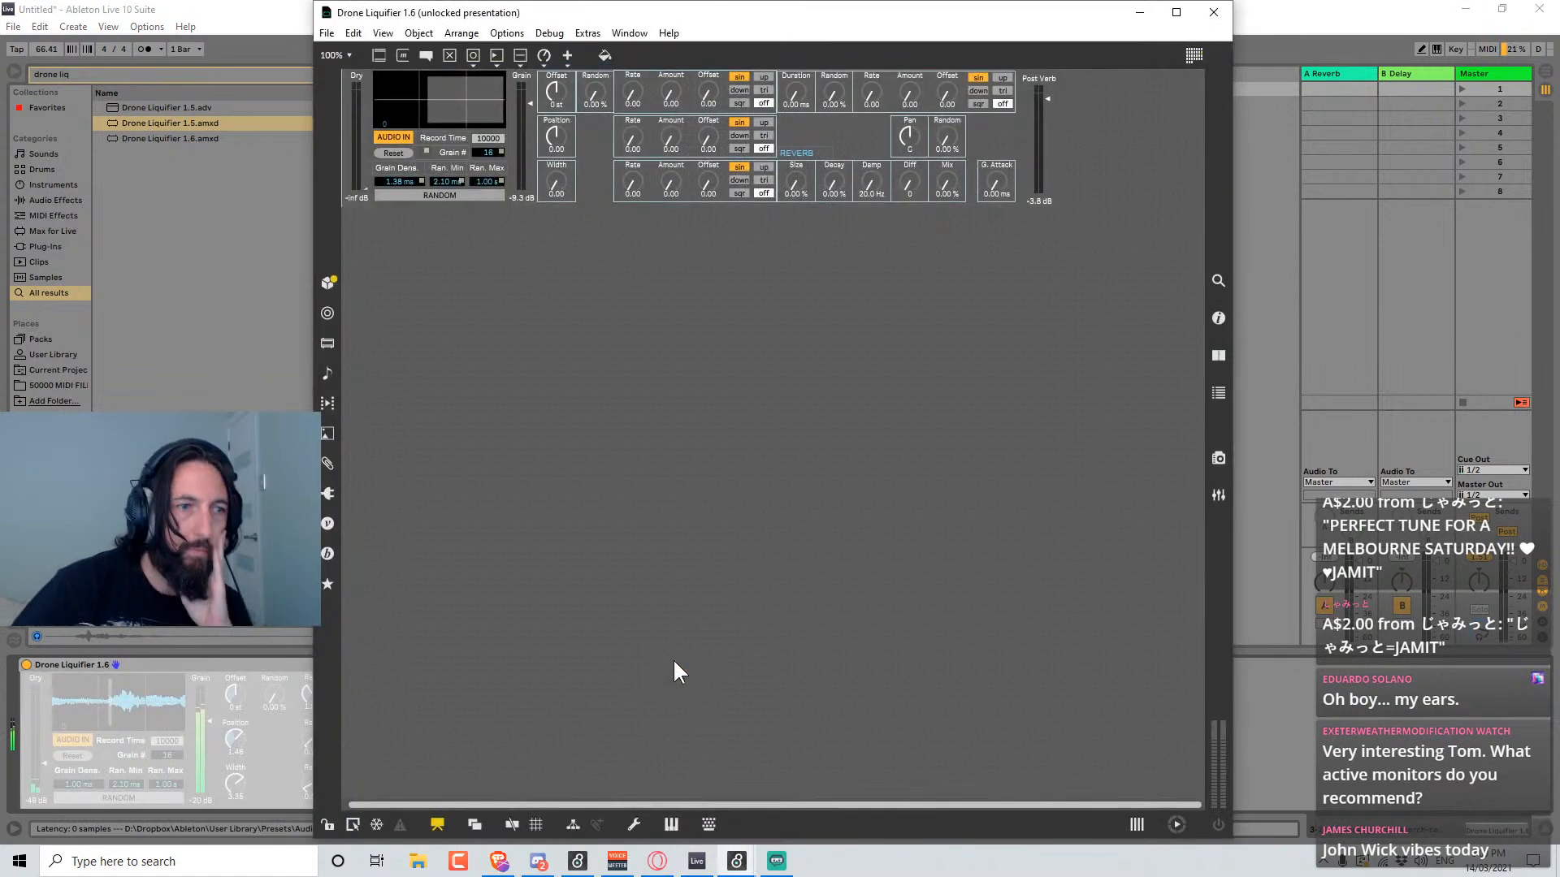
Examine the 1.6 patch's reverb section, including the Mix dial's wiring, and compare it with the presentation layout.
key(ctrl+e)
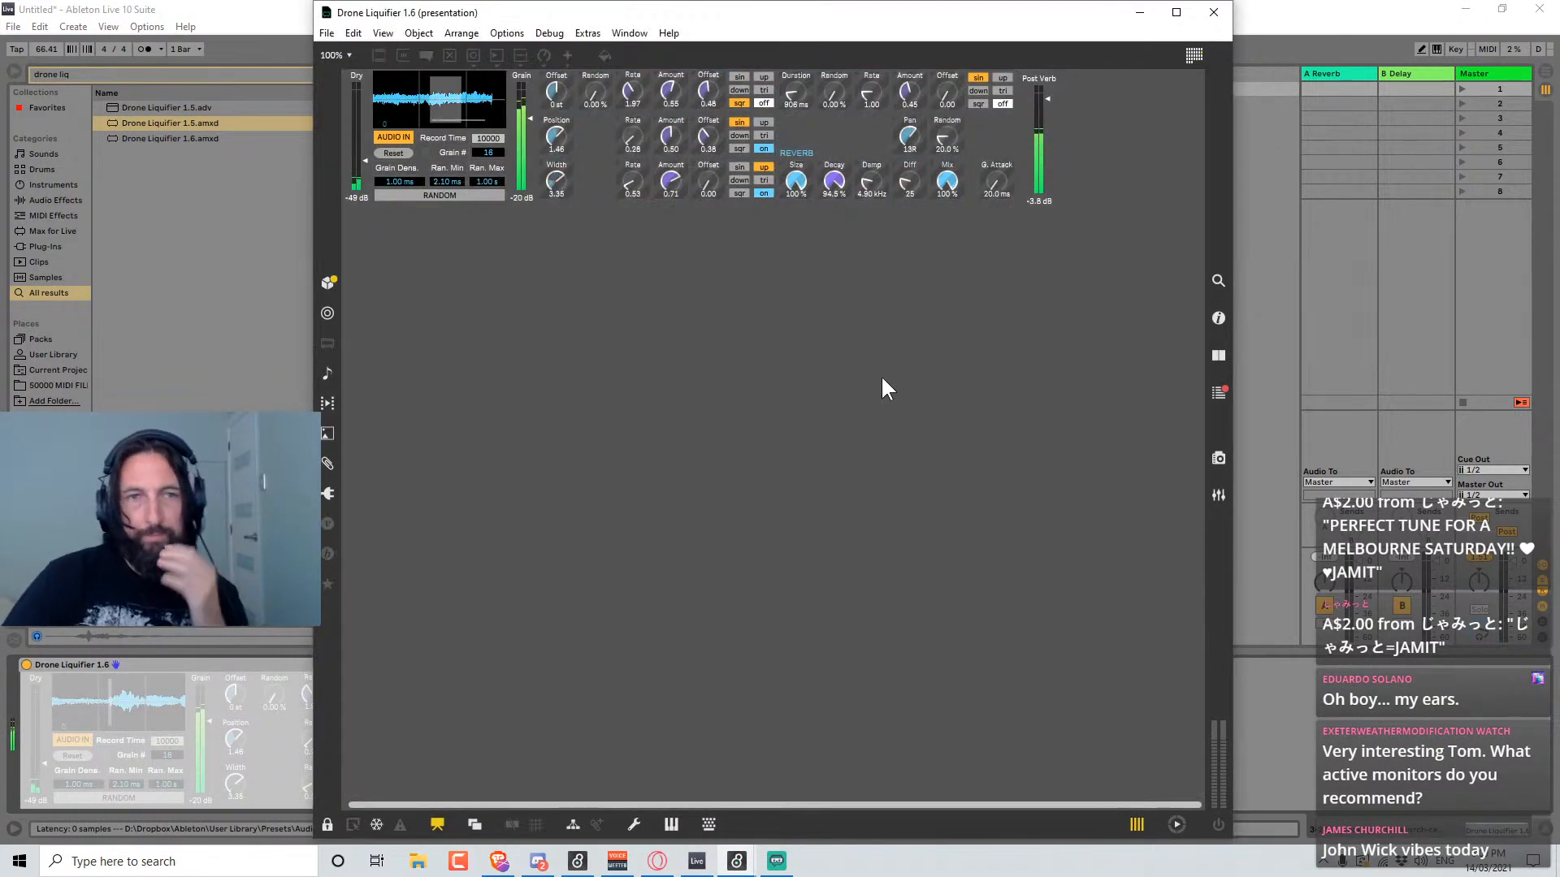
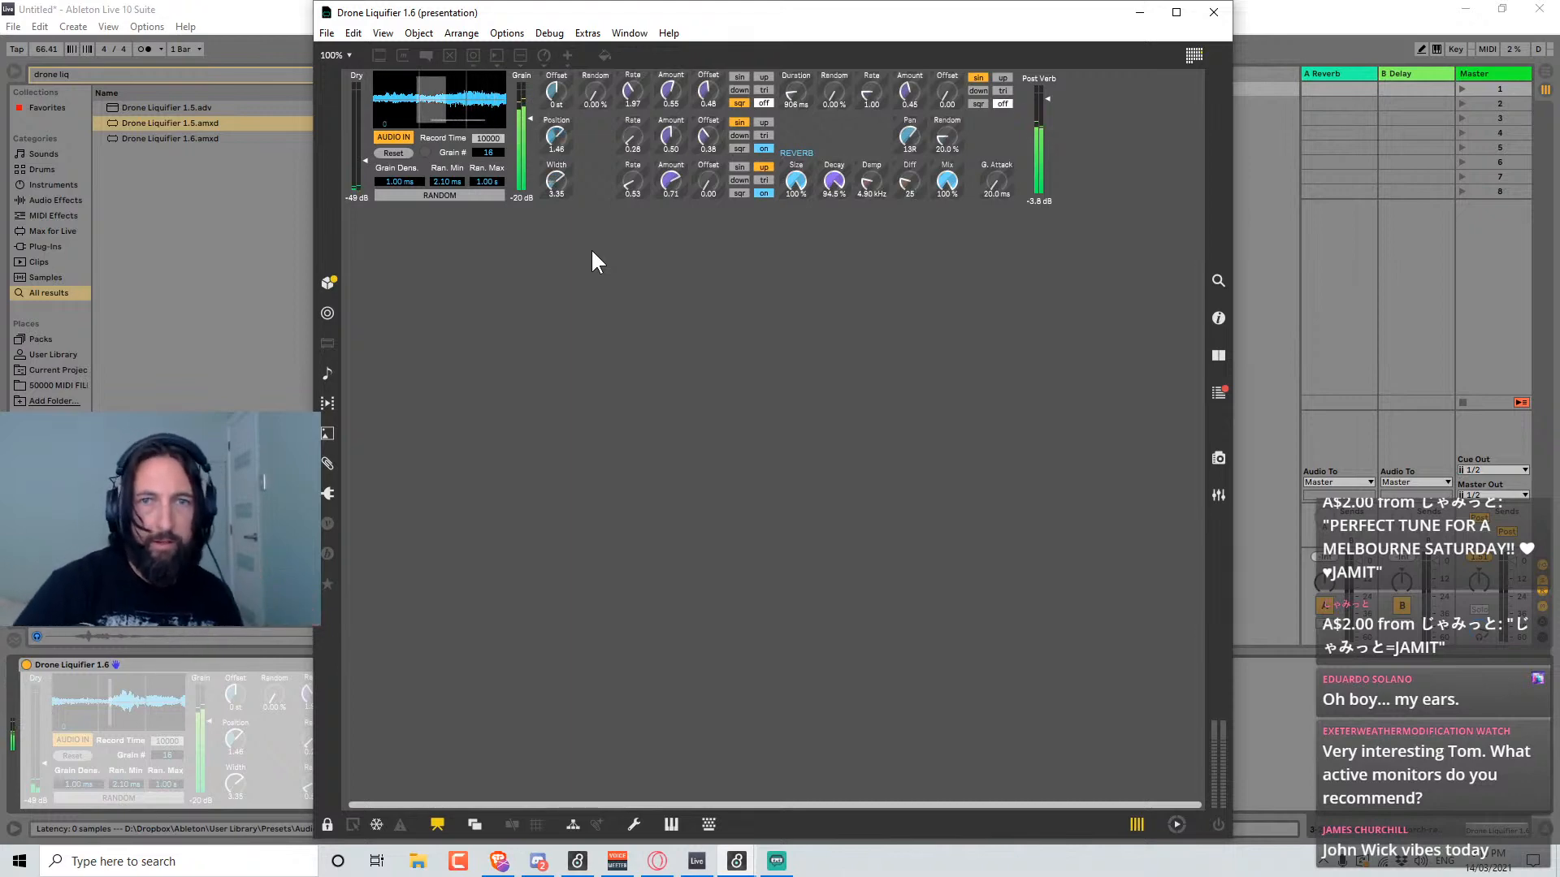
key(ctrl+e)
key(ctrl+alt+e)
scroll(948, 480, down, 6)
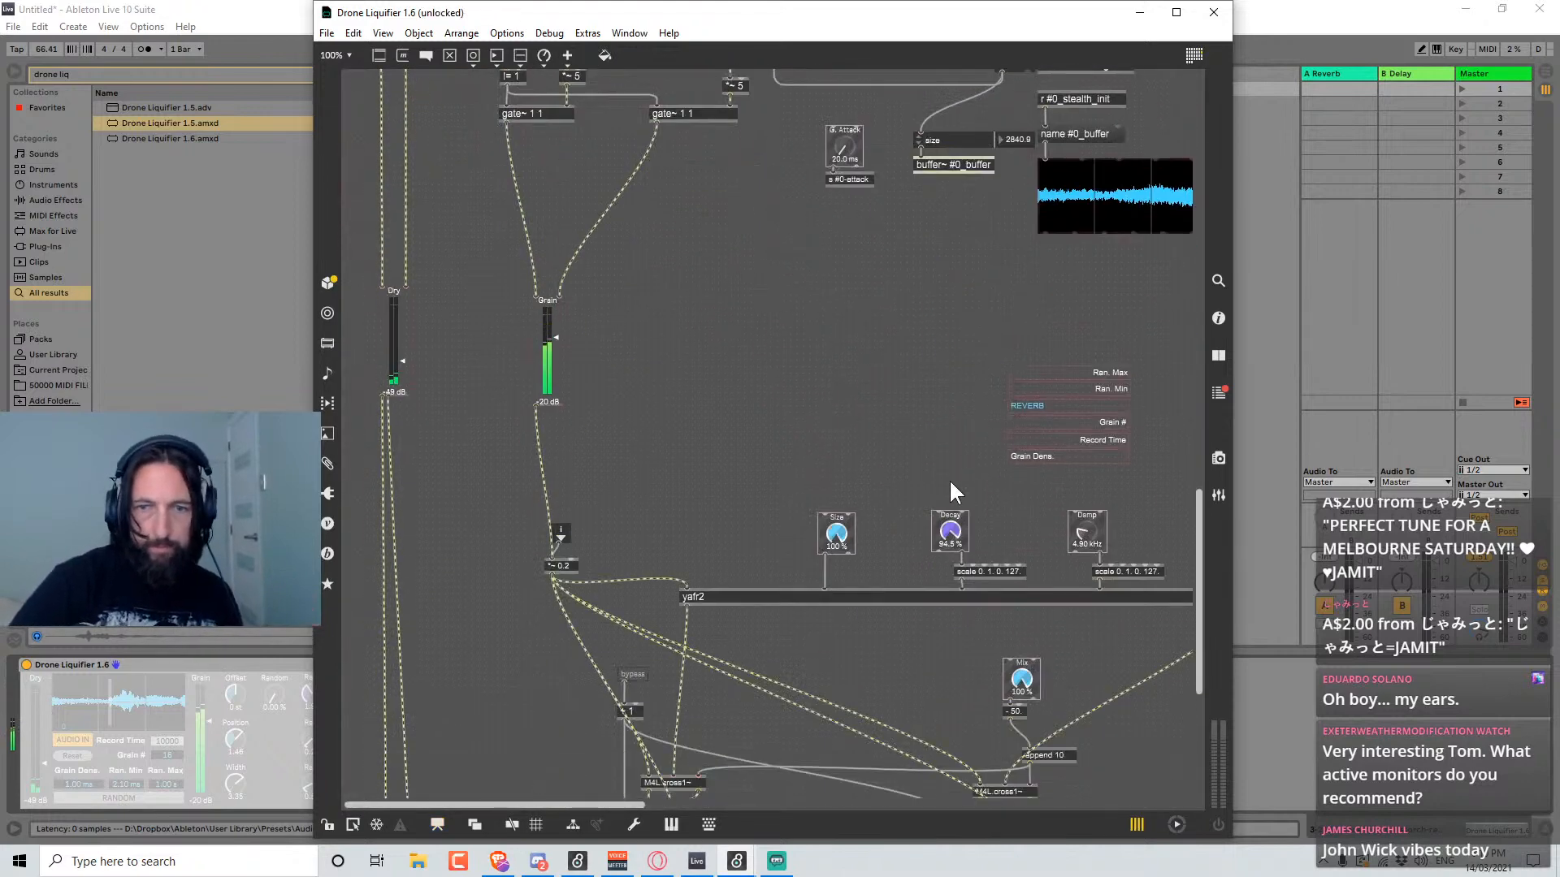
scroll(949, 479, down, 4)
scroll(977, 475, right, 5)
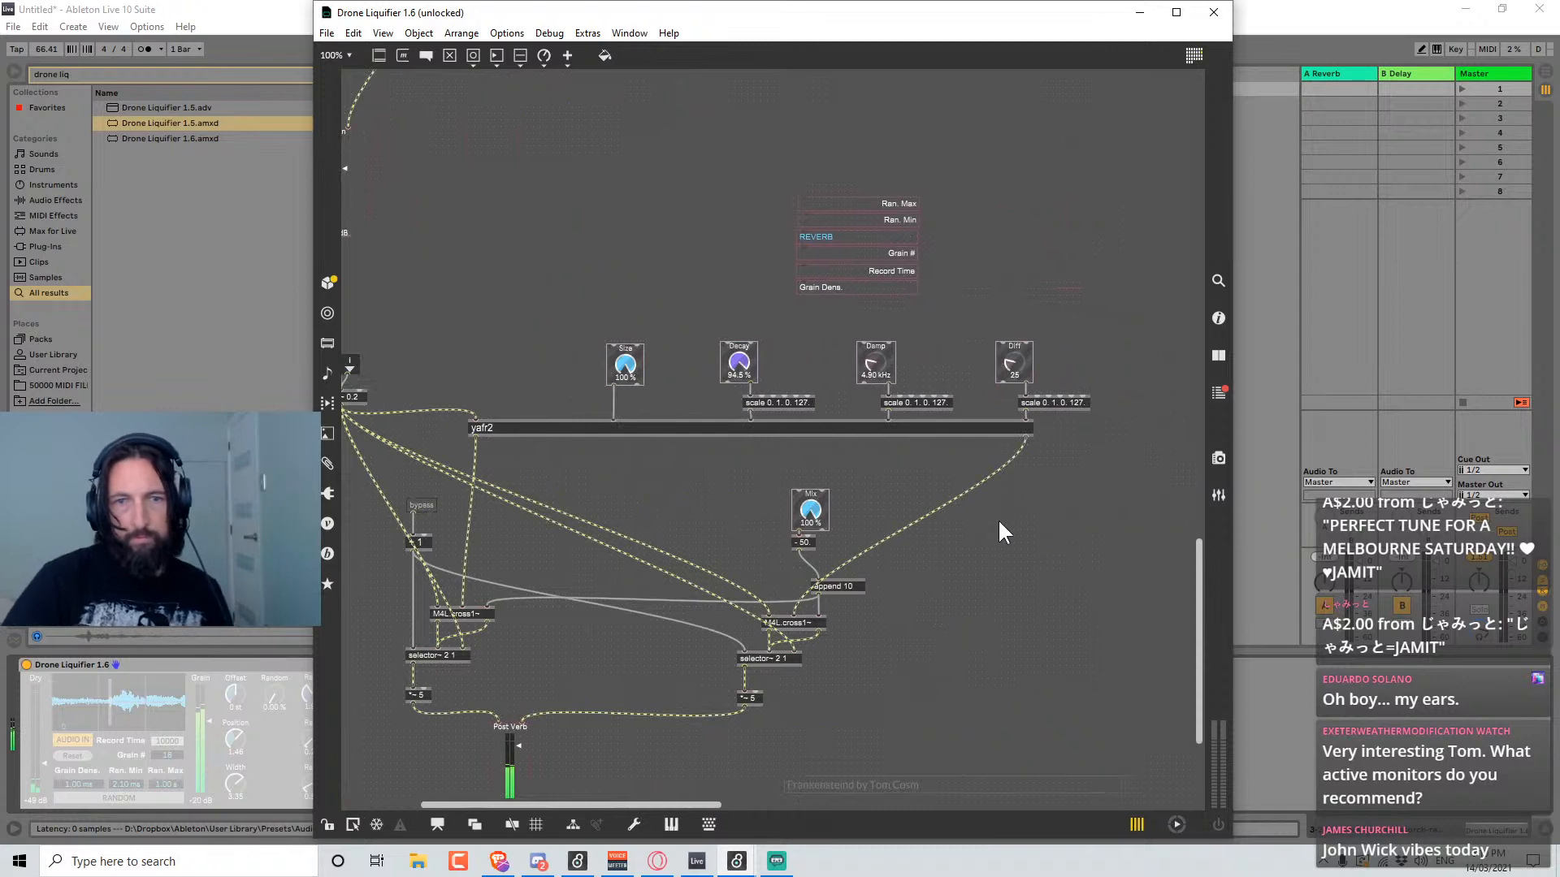
scroll(1001, 533, down, 2)
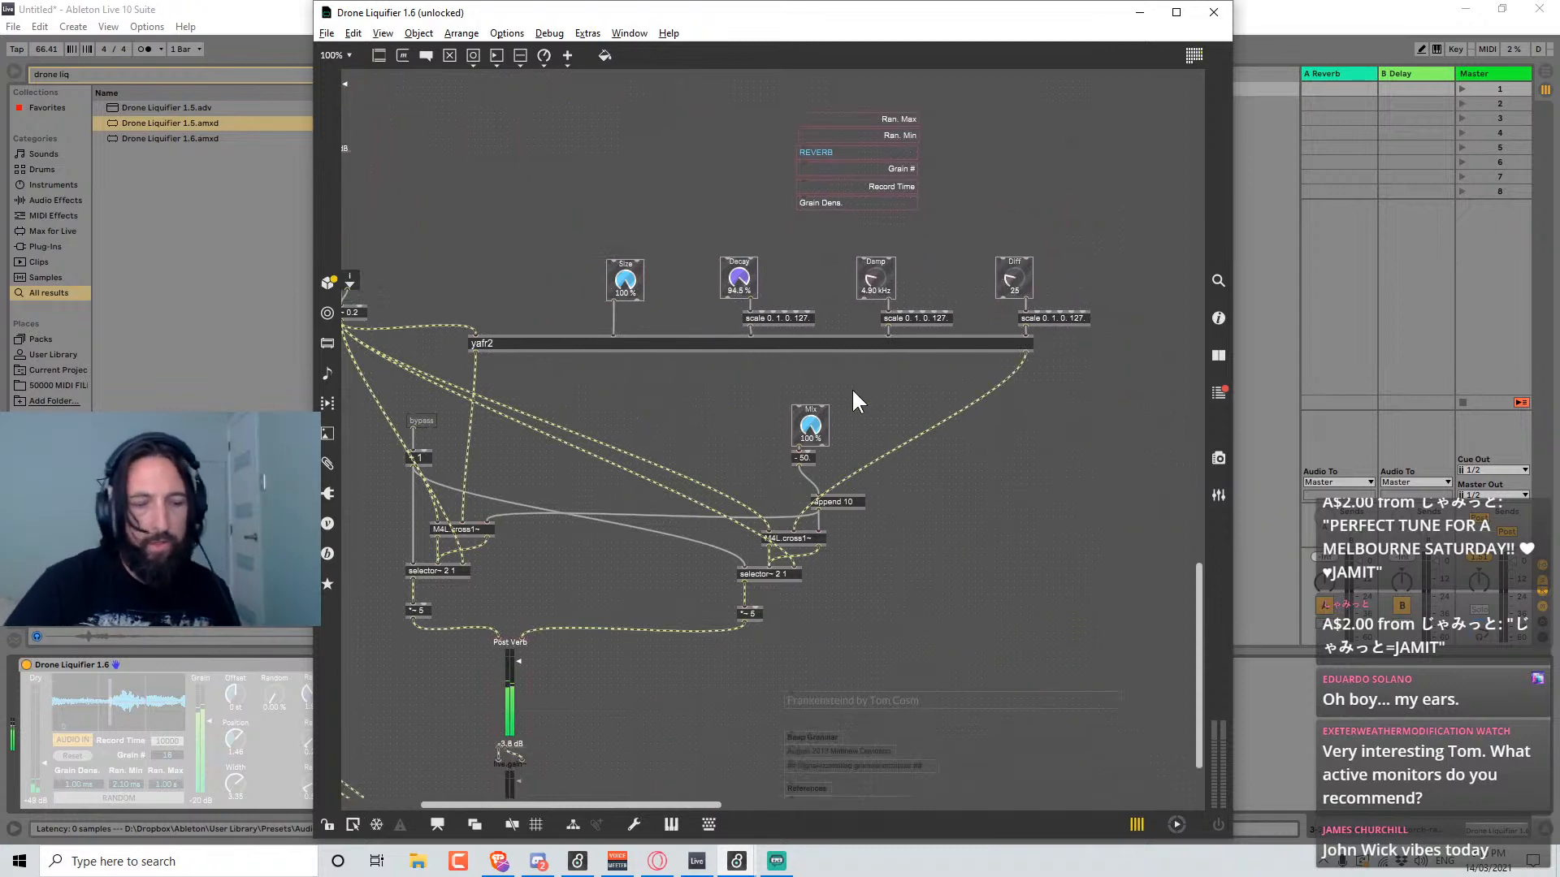
key(ctrl+alt+e)
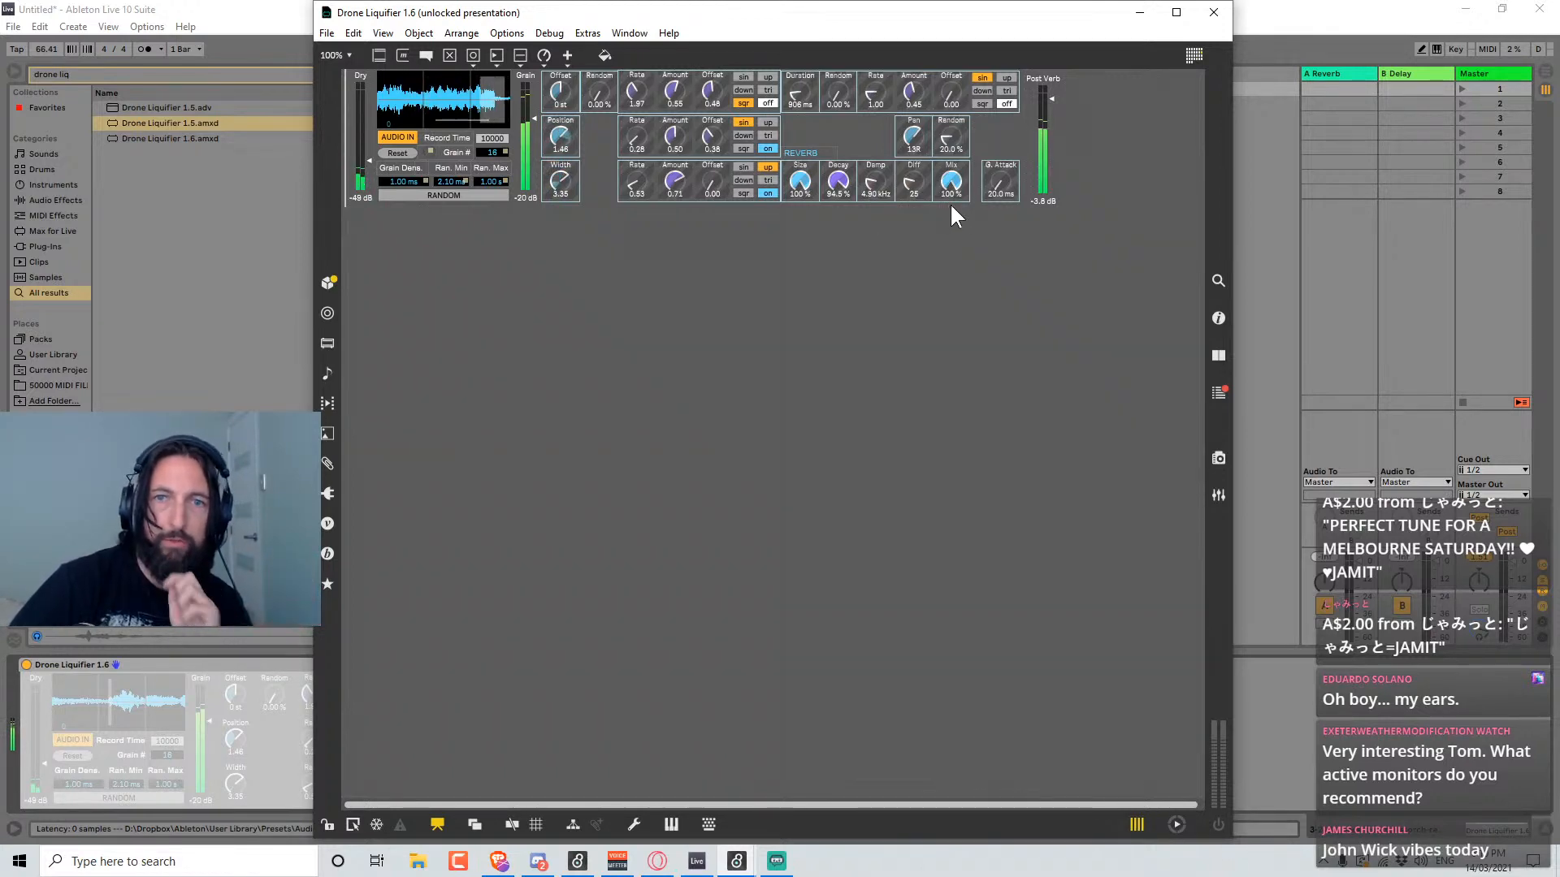
Move the Mix dial aside in the patching view and delete the cord linking it to the "- 50." object.
key(ctrl+alt+e)
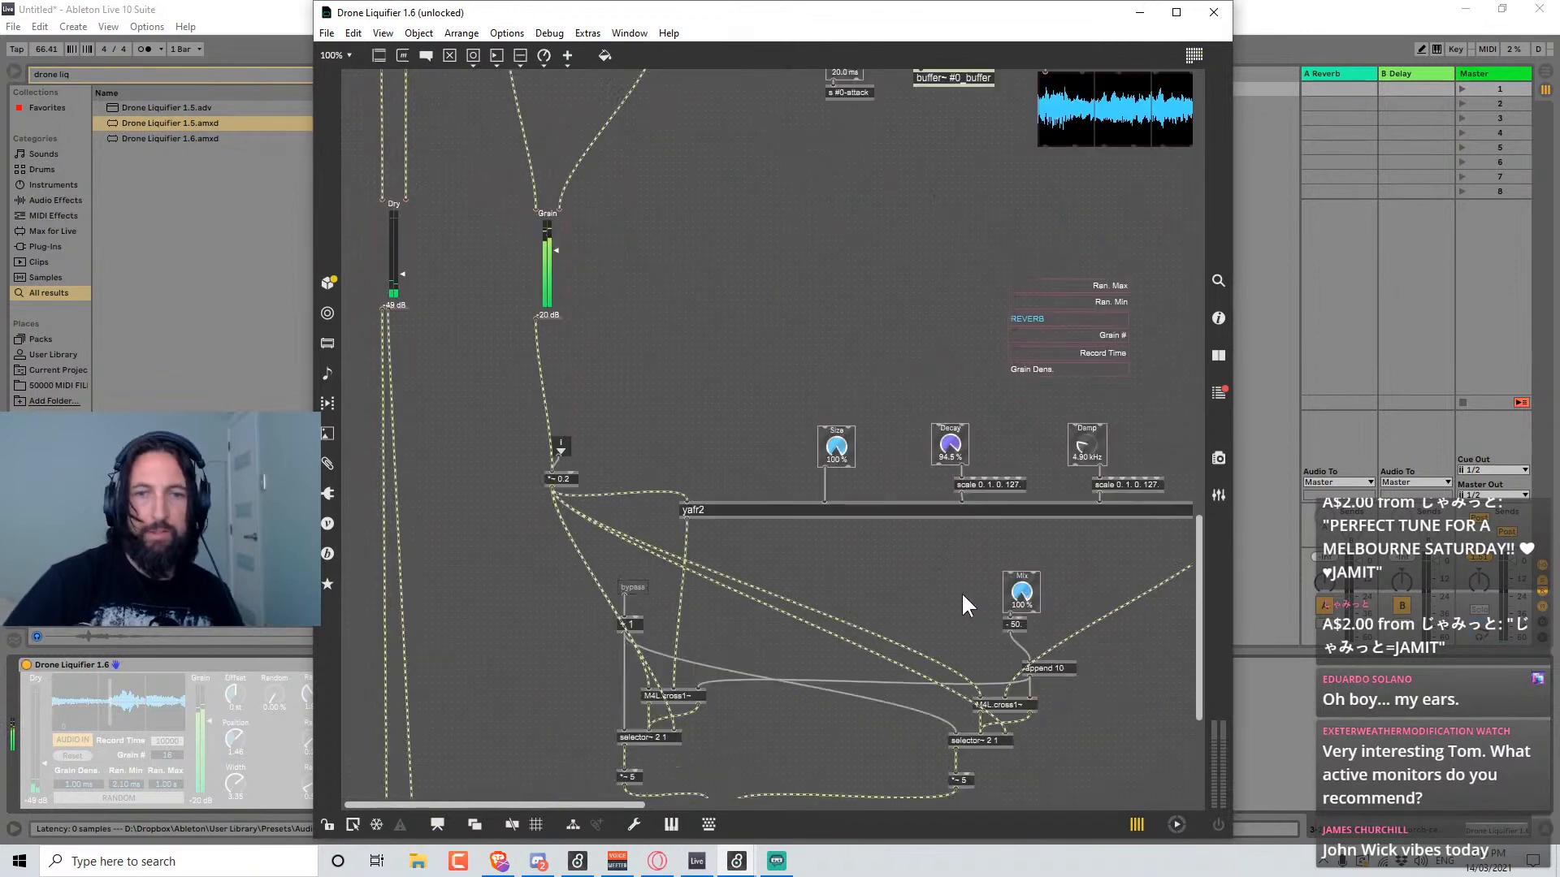
scroll(755, 601, down, 3)
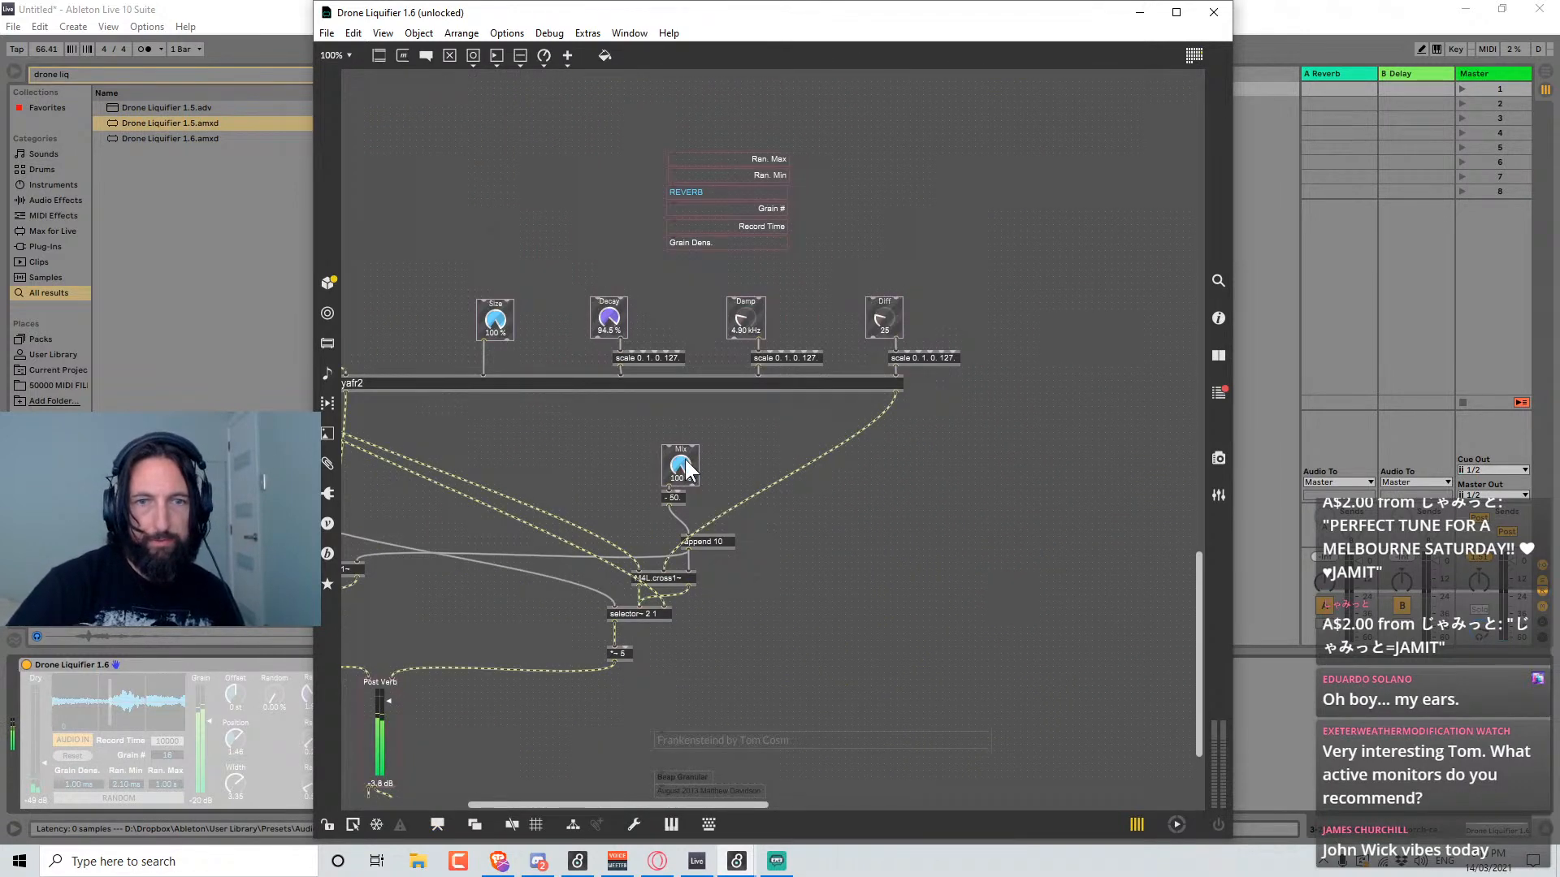
click(710, 469)
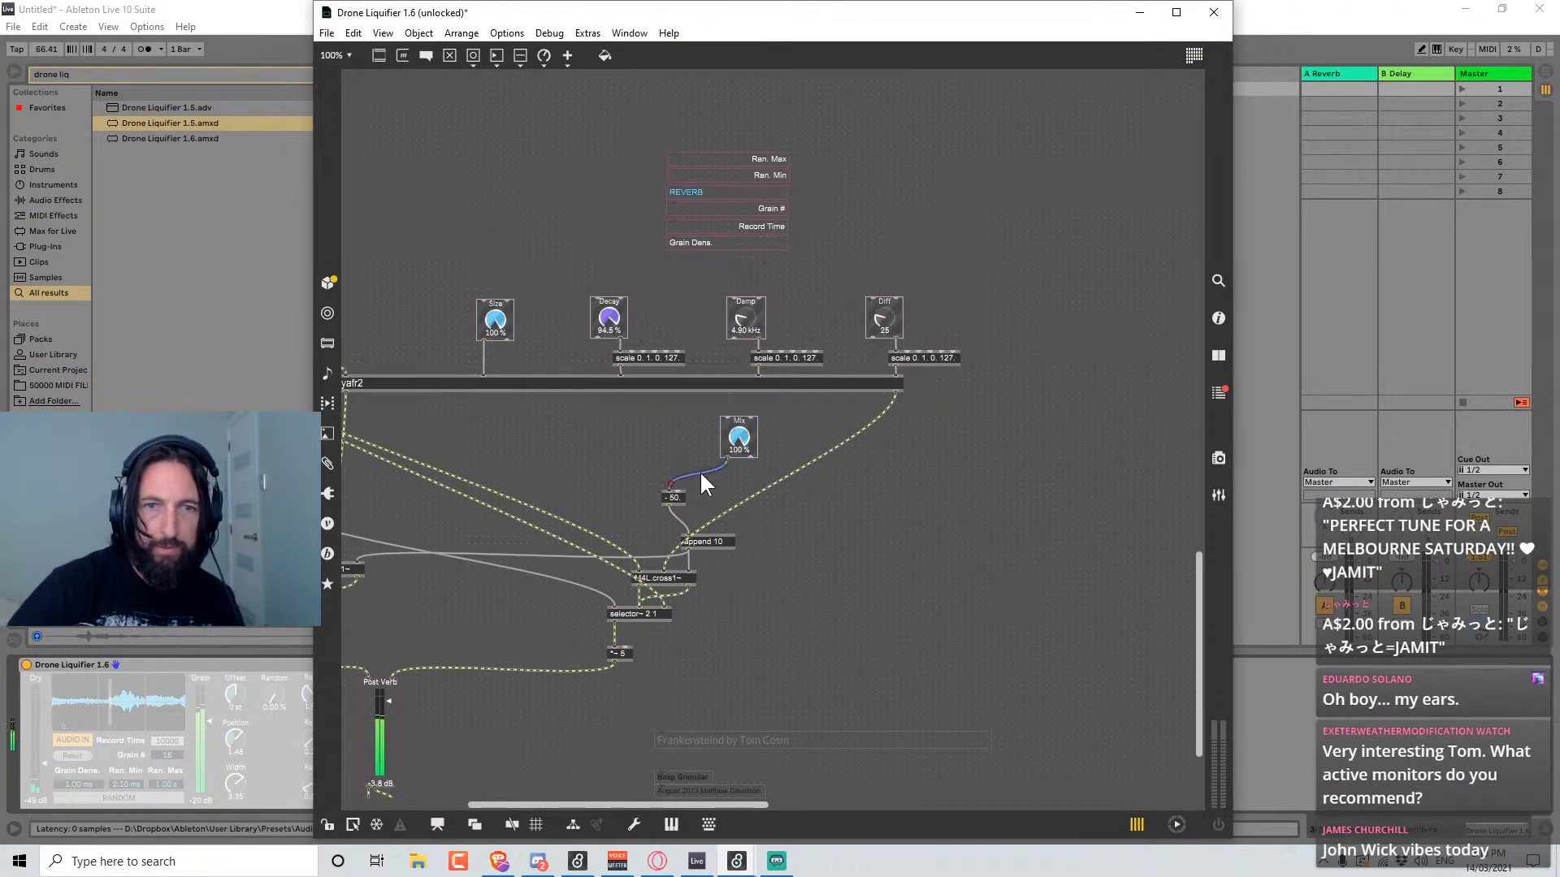
key(Delete)
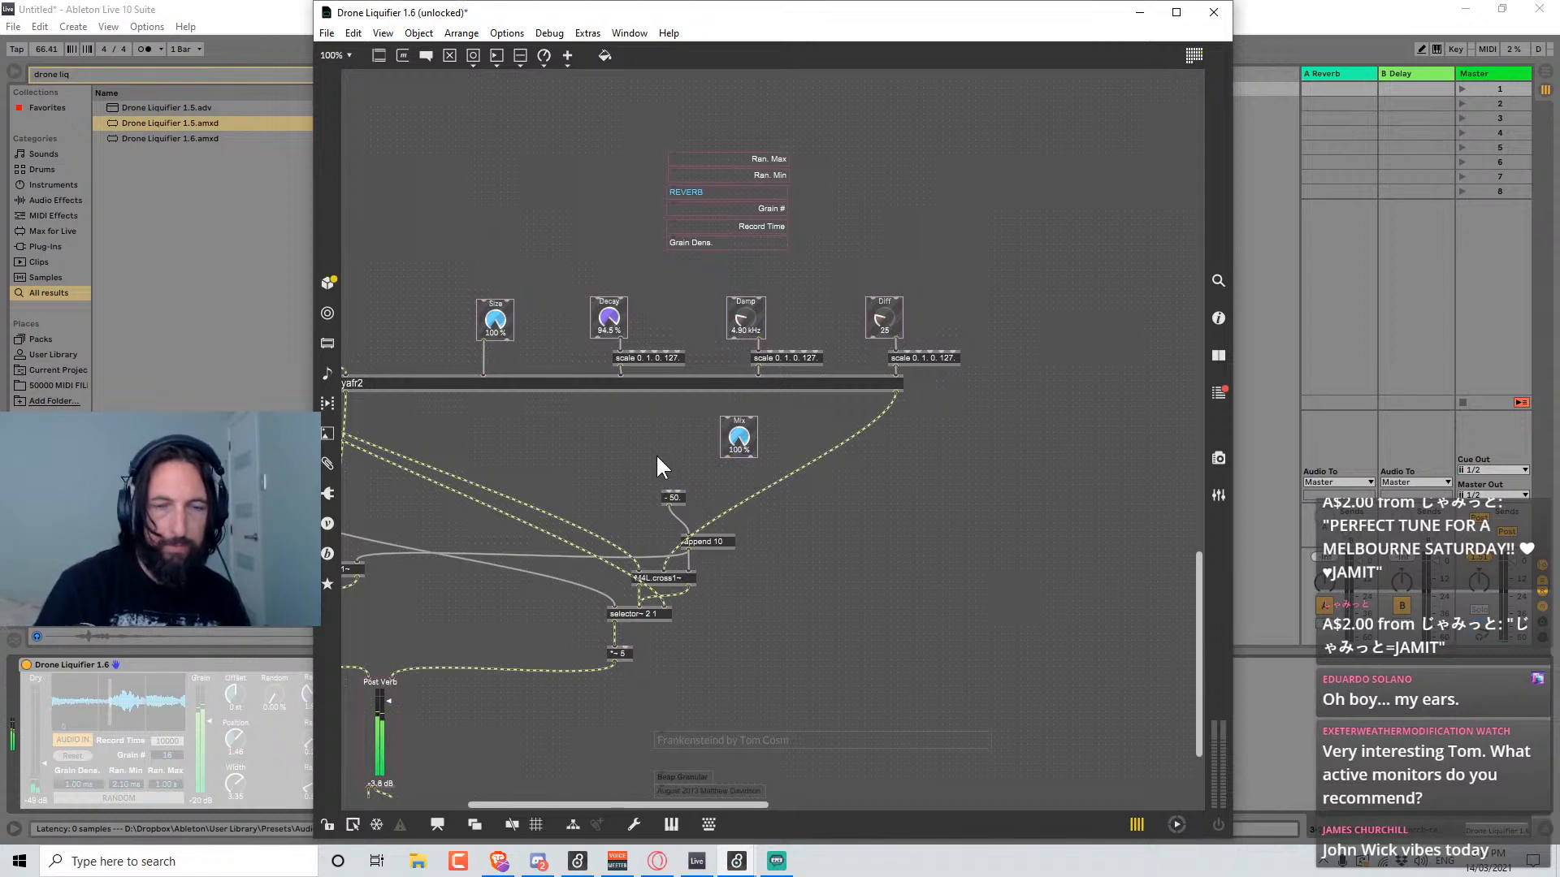
Add a "loadmess 100." object above the "- 50." object and connect it to that object.
text(n)
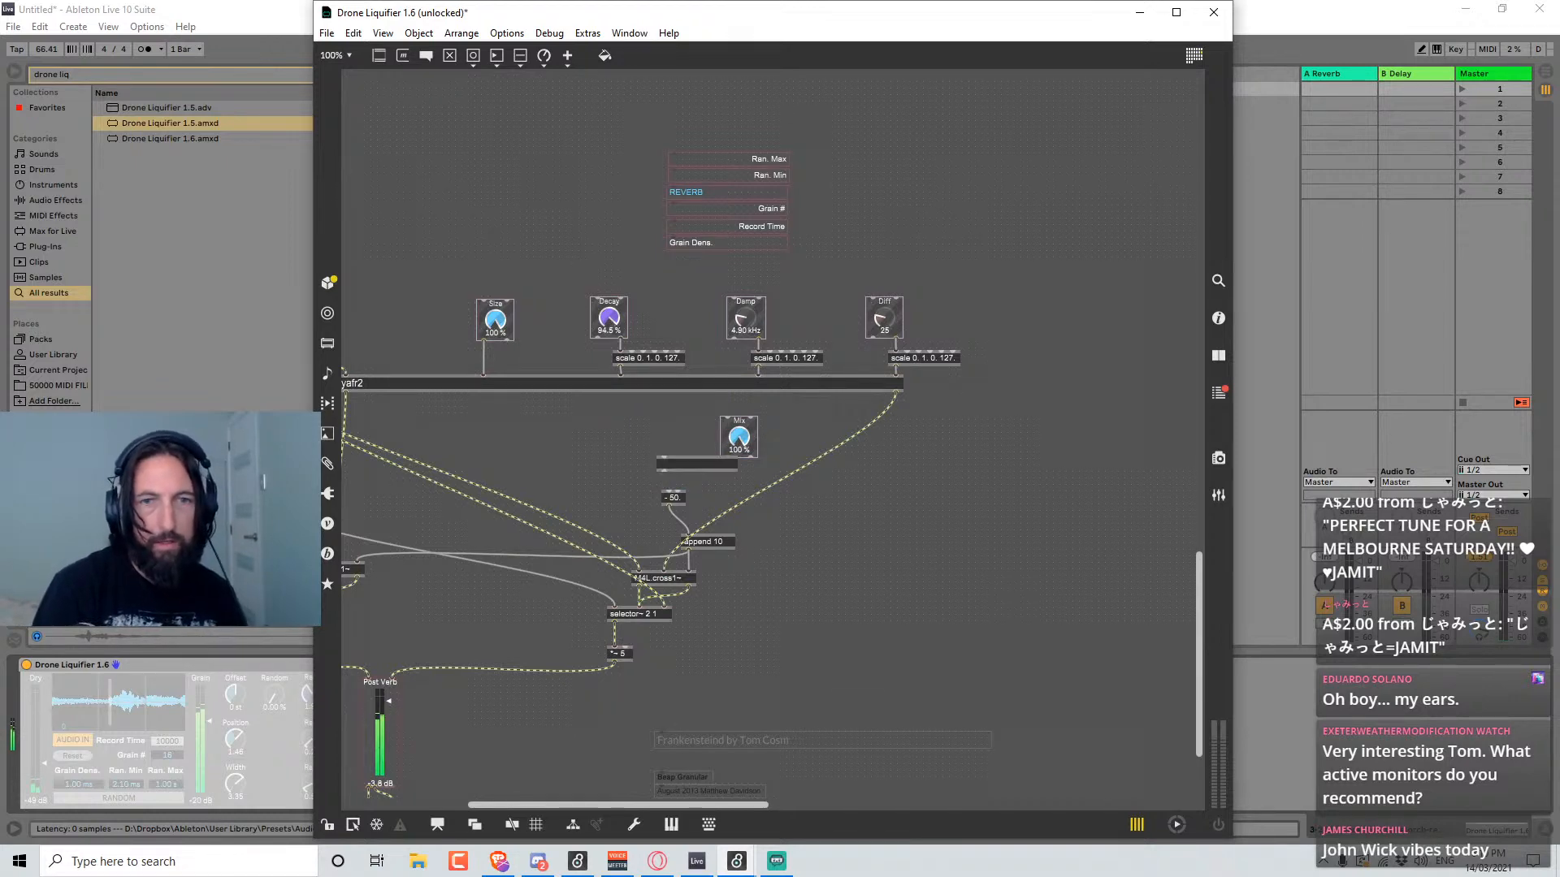
text(loadmess 100.)
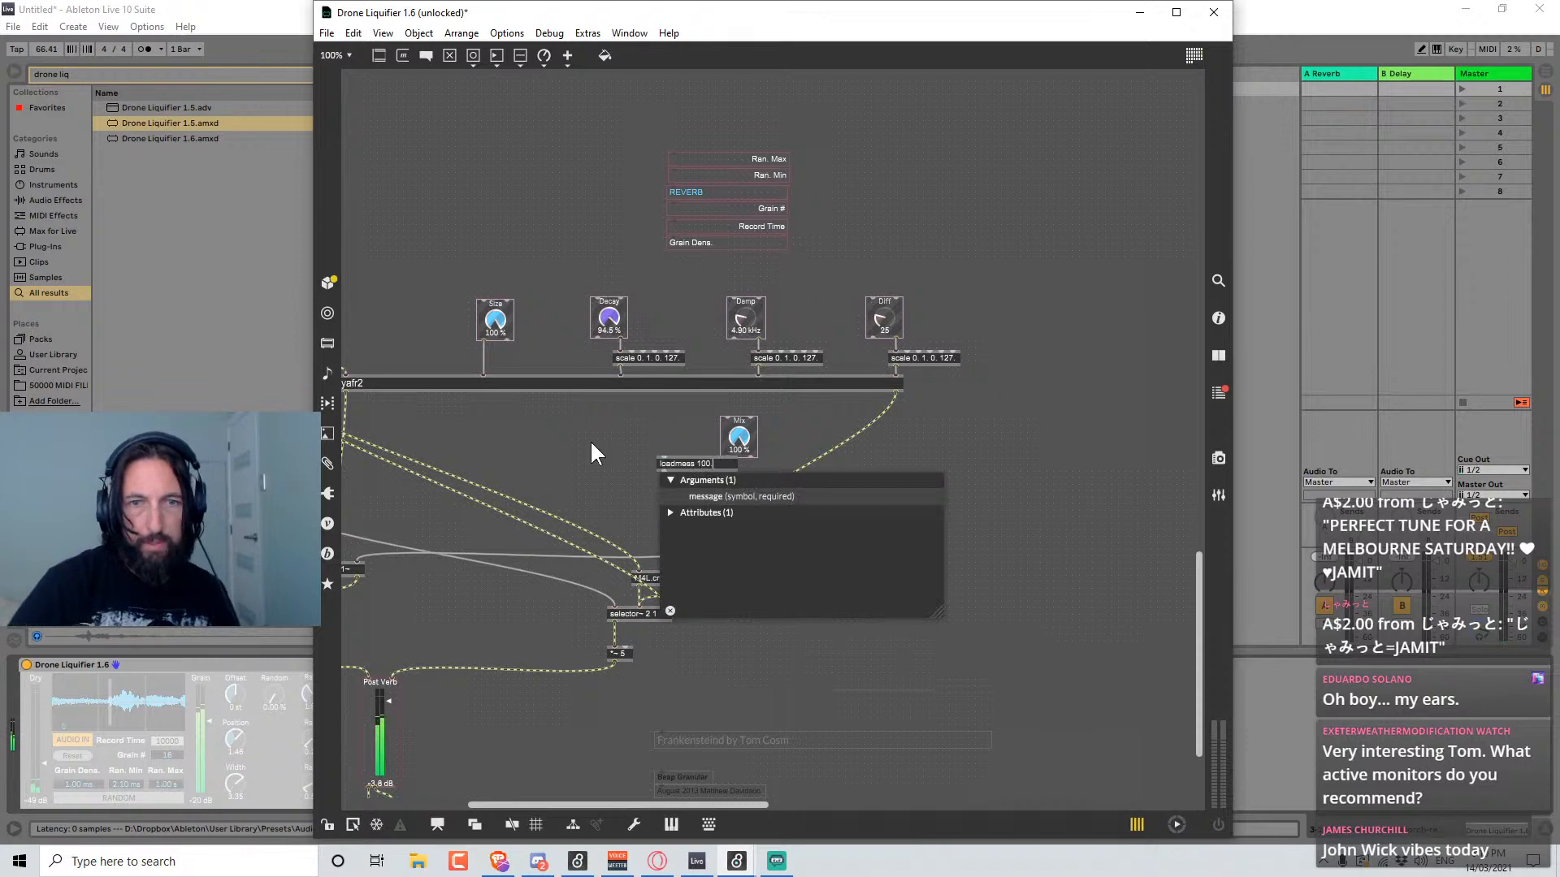
click(590, 442)
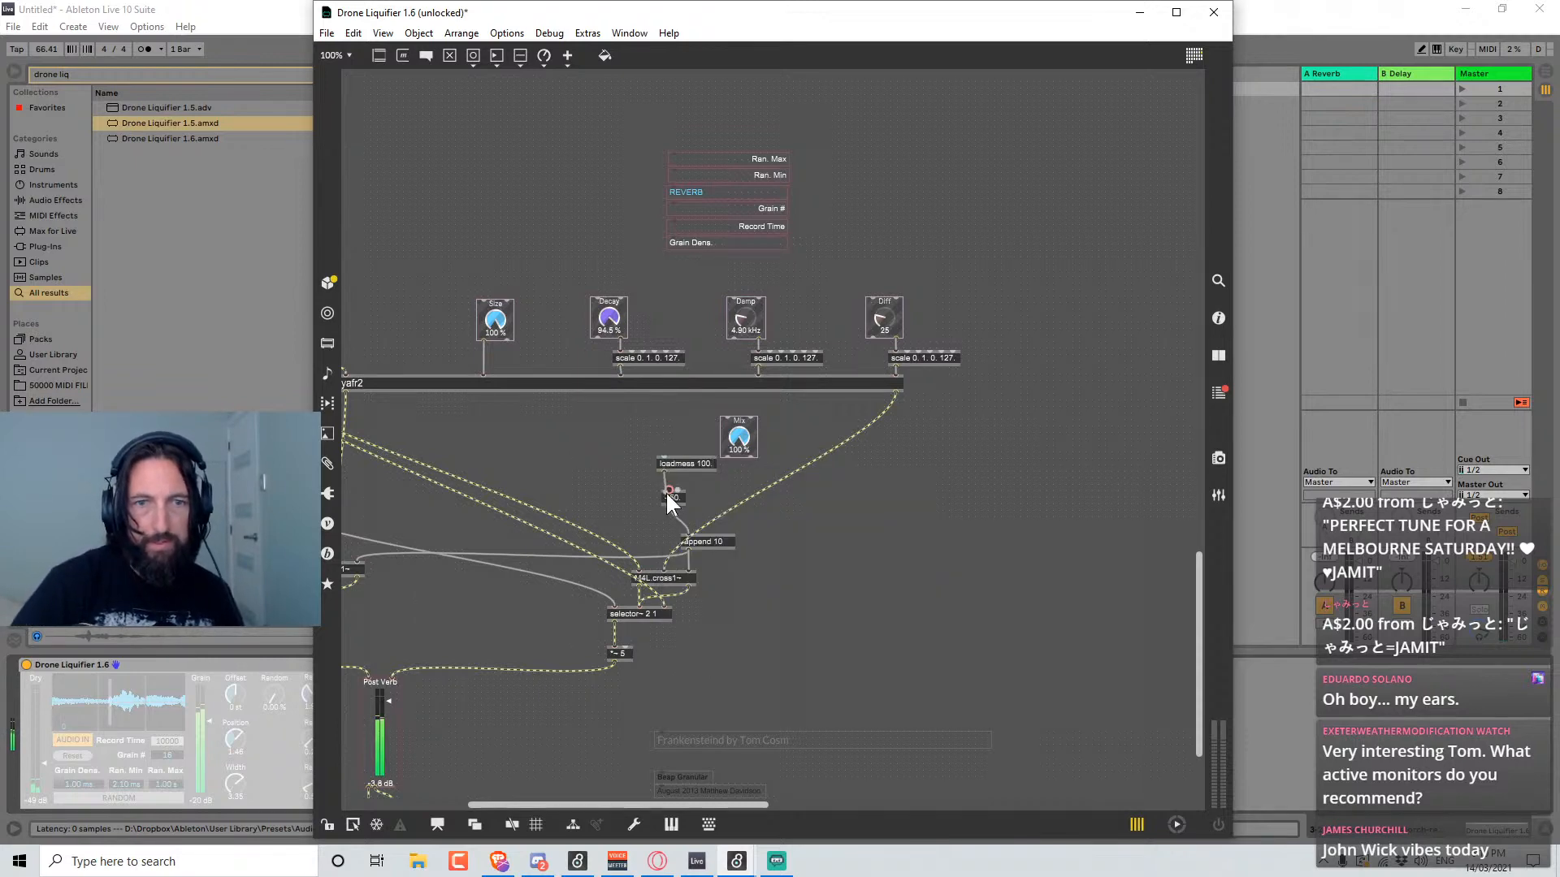
drag(683, 465, 696, 474)
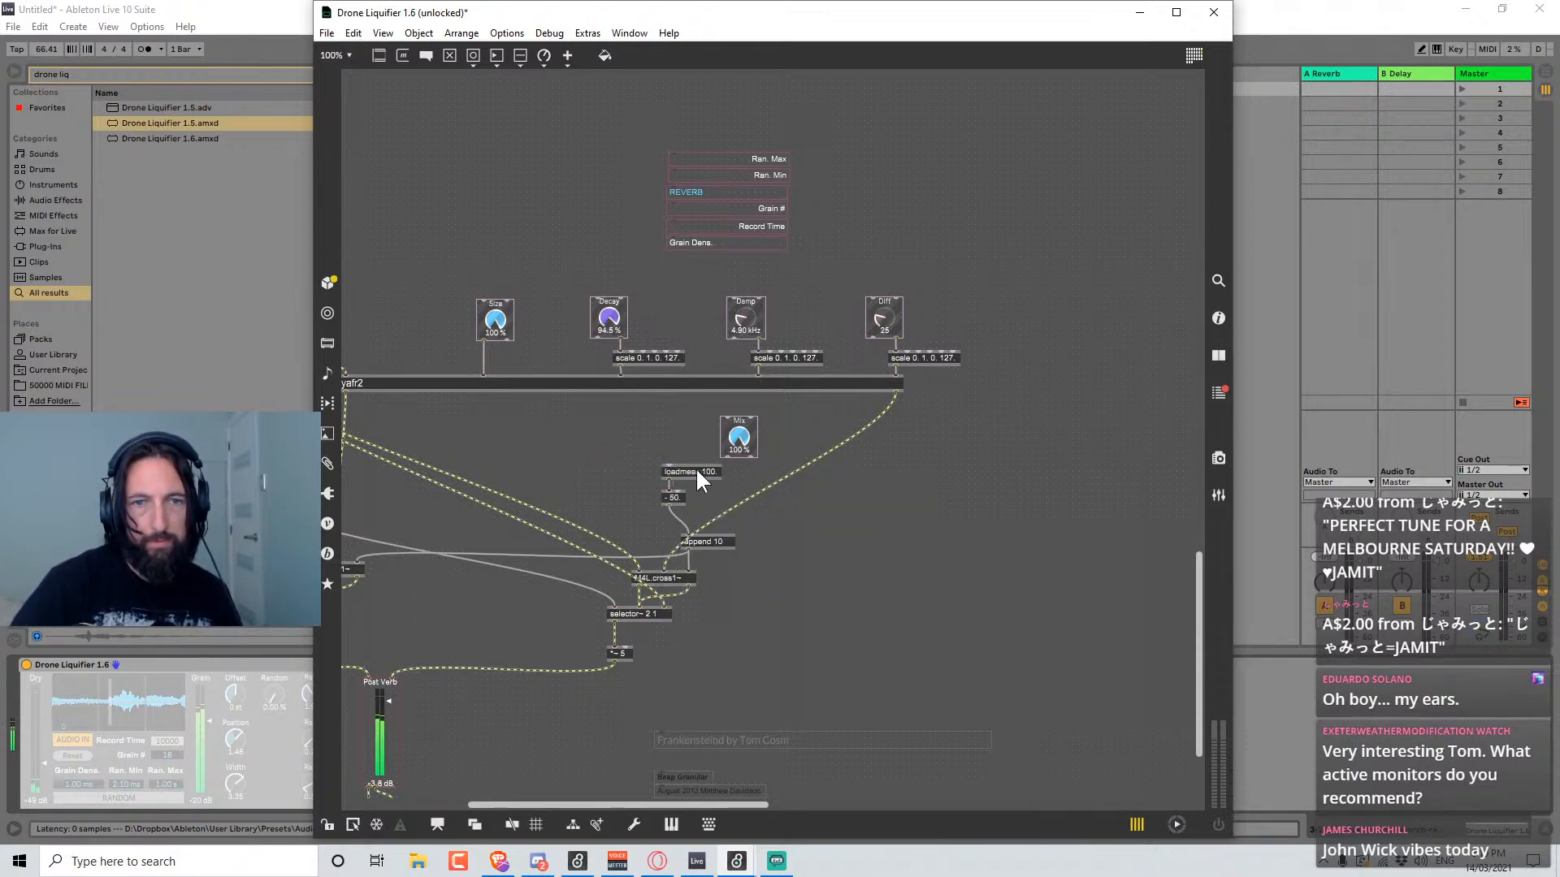
Remove the Mix dial from the presentation and switch the patch to presentation mode.
right_click(741, 434)
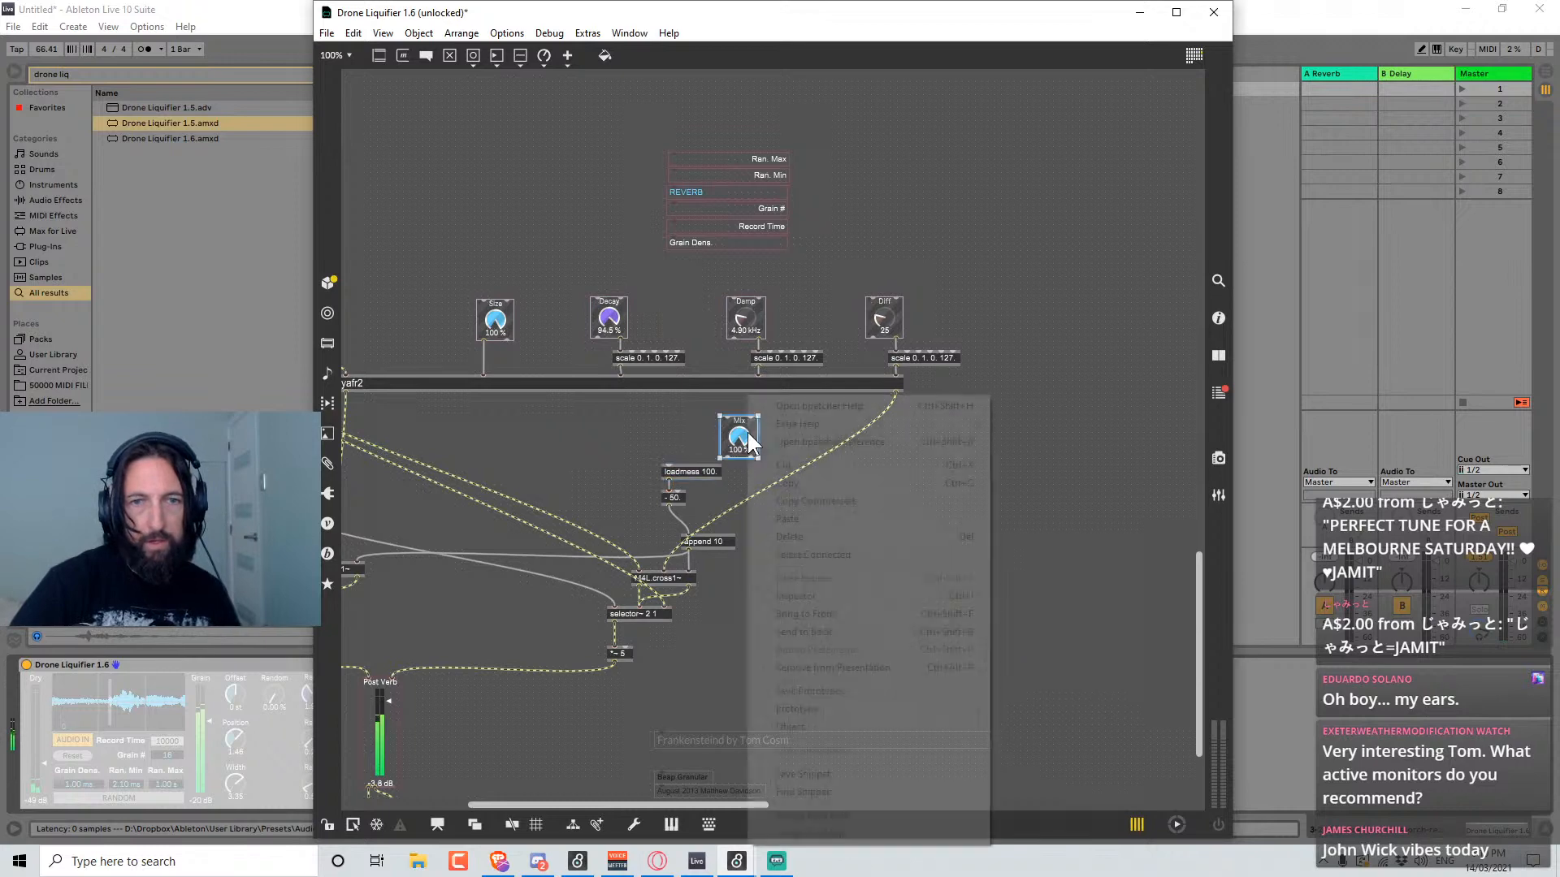
click(883, 667)
key(ctrl+alt+e)
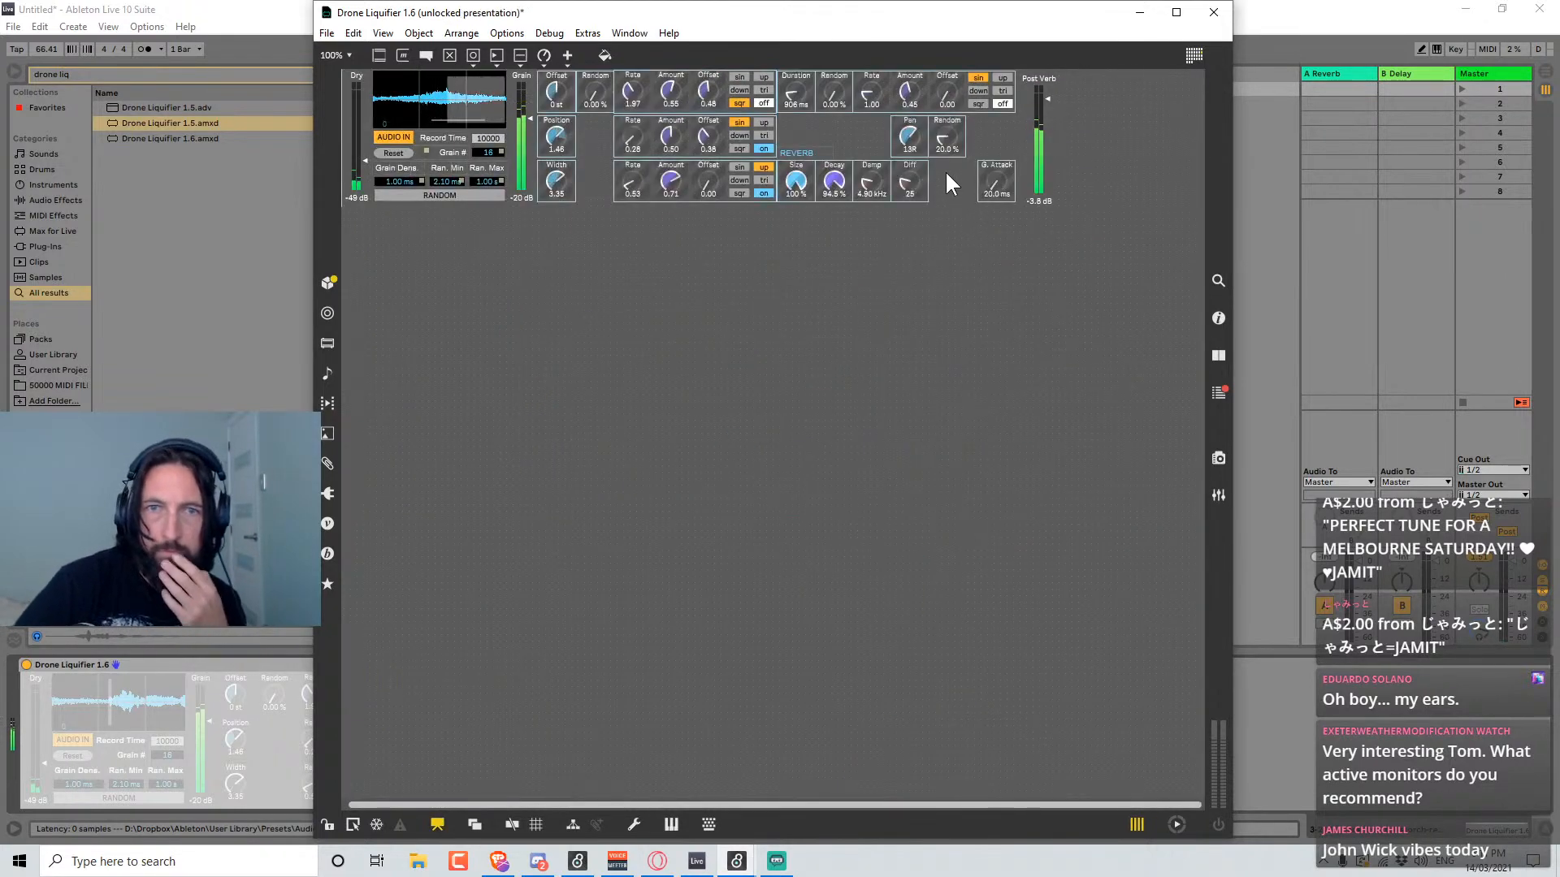
Place the G. Attack dial just before the Pan dial and lock the patch briefly to check the layout.
drag(988, 179, 865, 139)
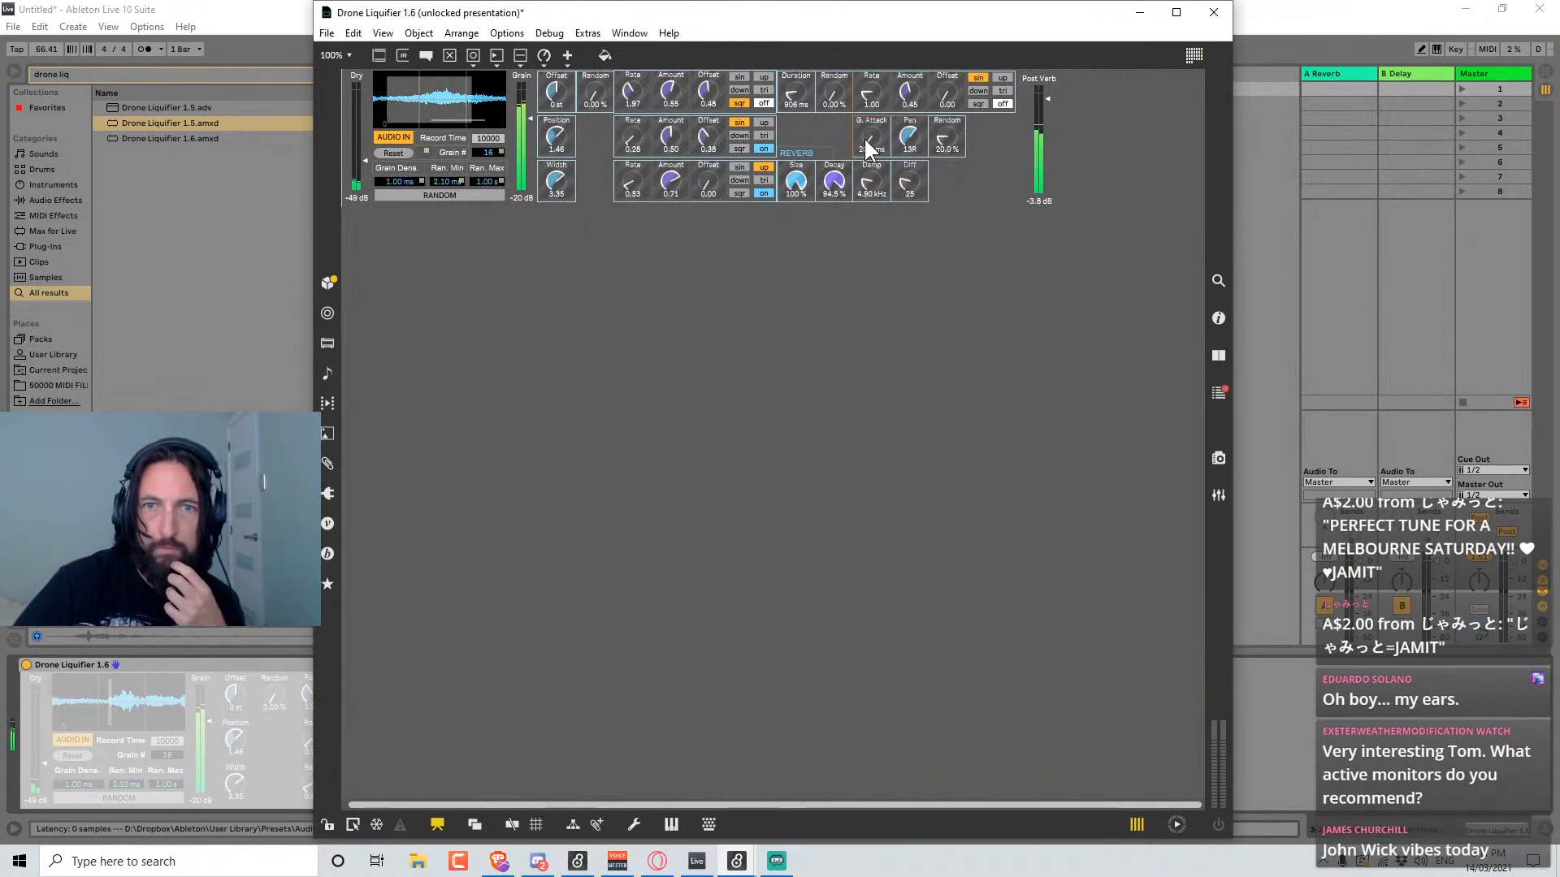
key(ctrl+e)
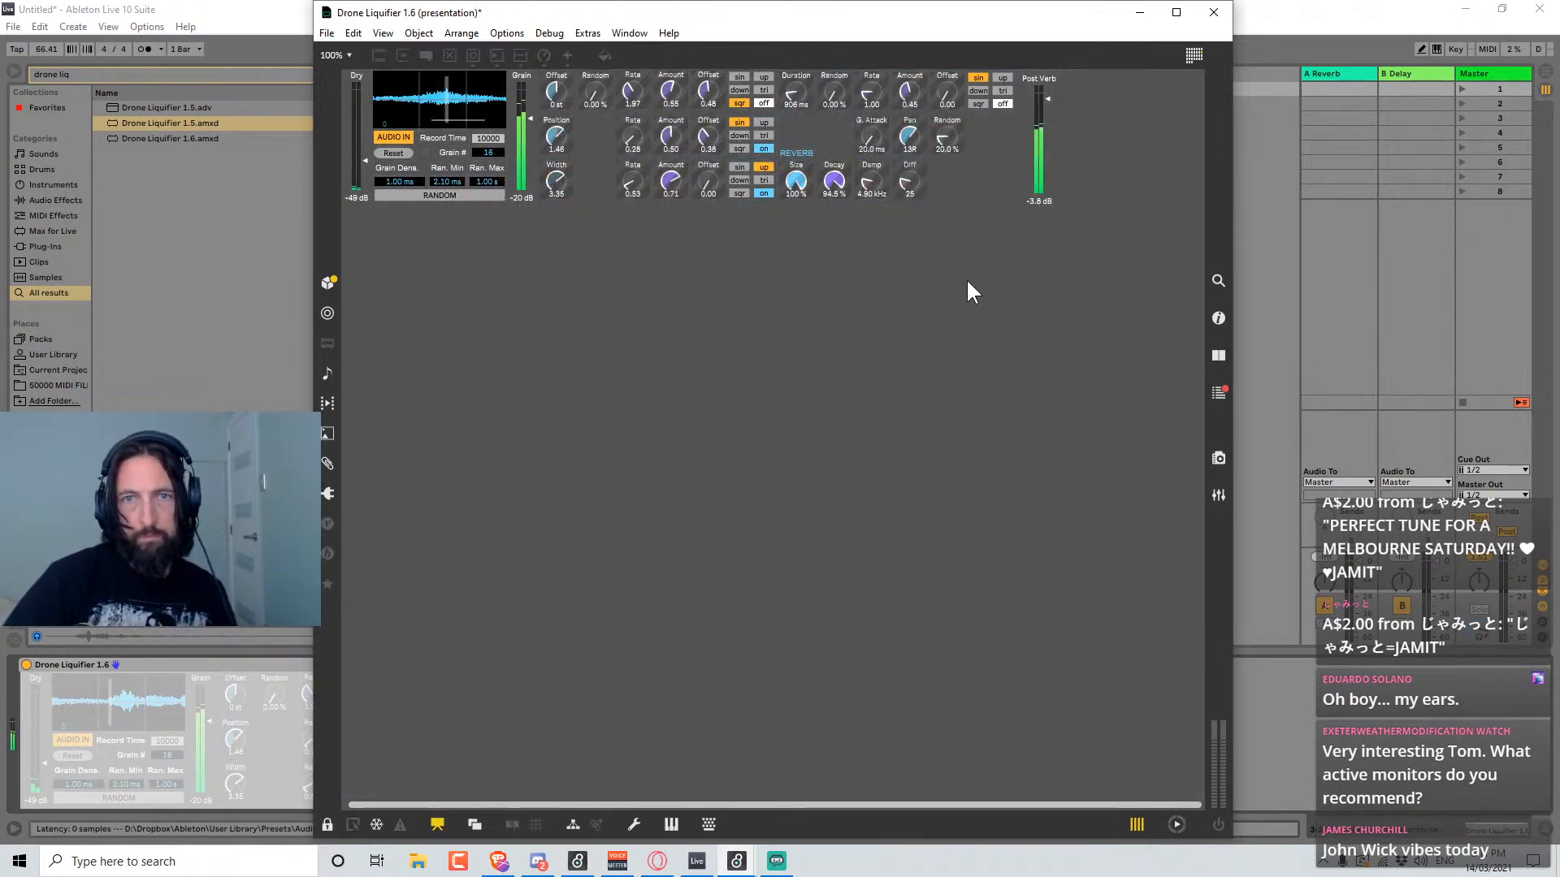
key(ctrl+e)
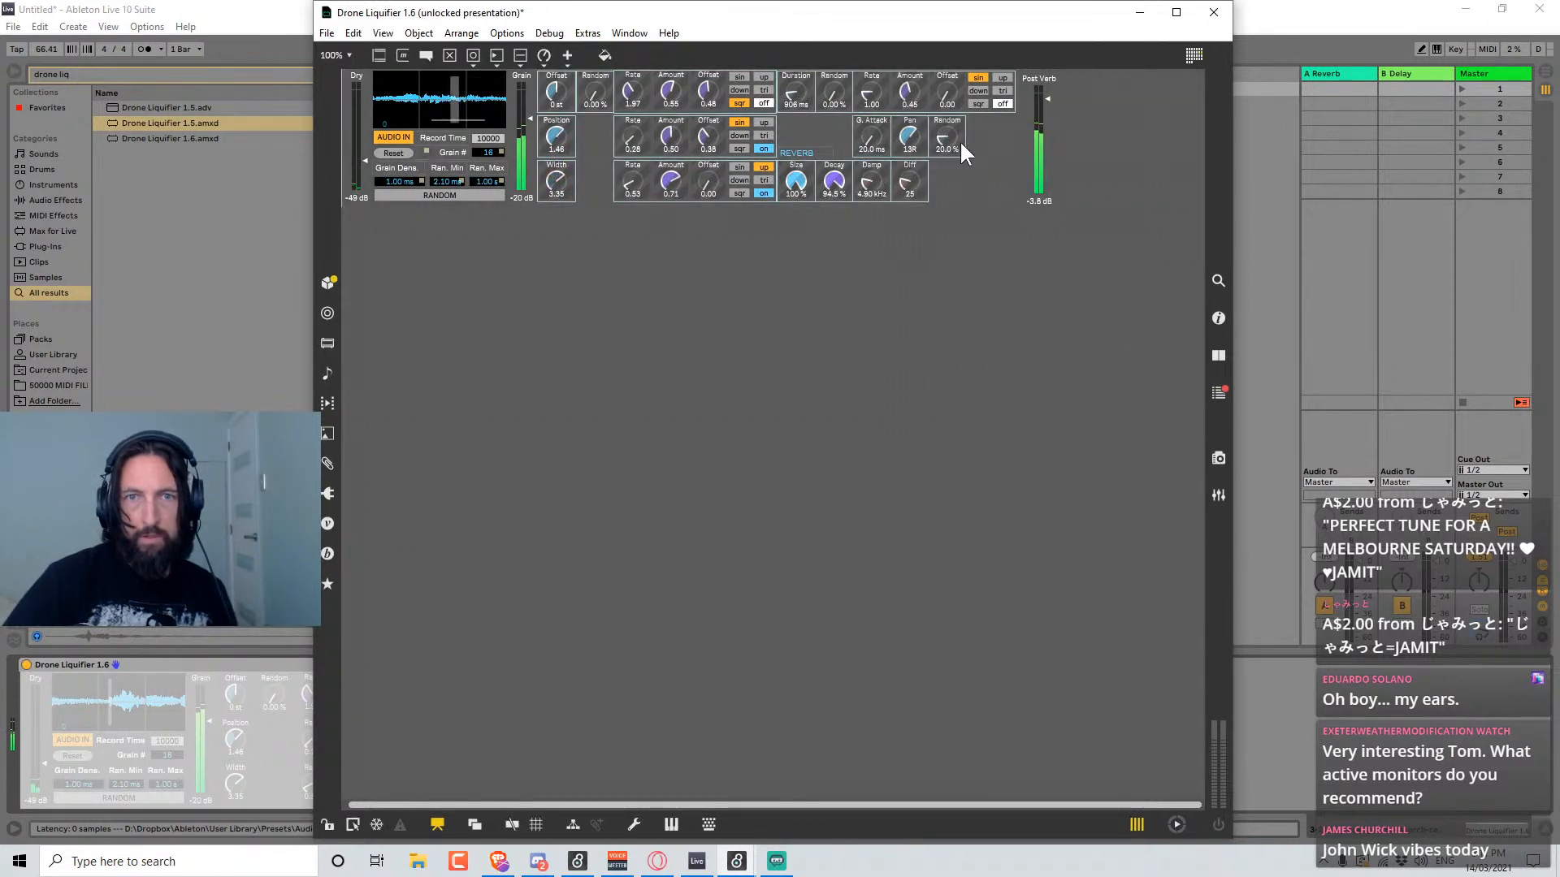
Shift the G. Attack, Pan and Random dials together so they sit directly above Decay, Damp and Diff.
drag(960, 140, 896, 142)
click(999, 154)
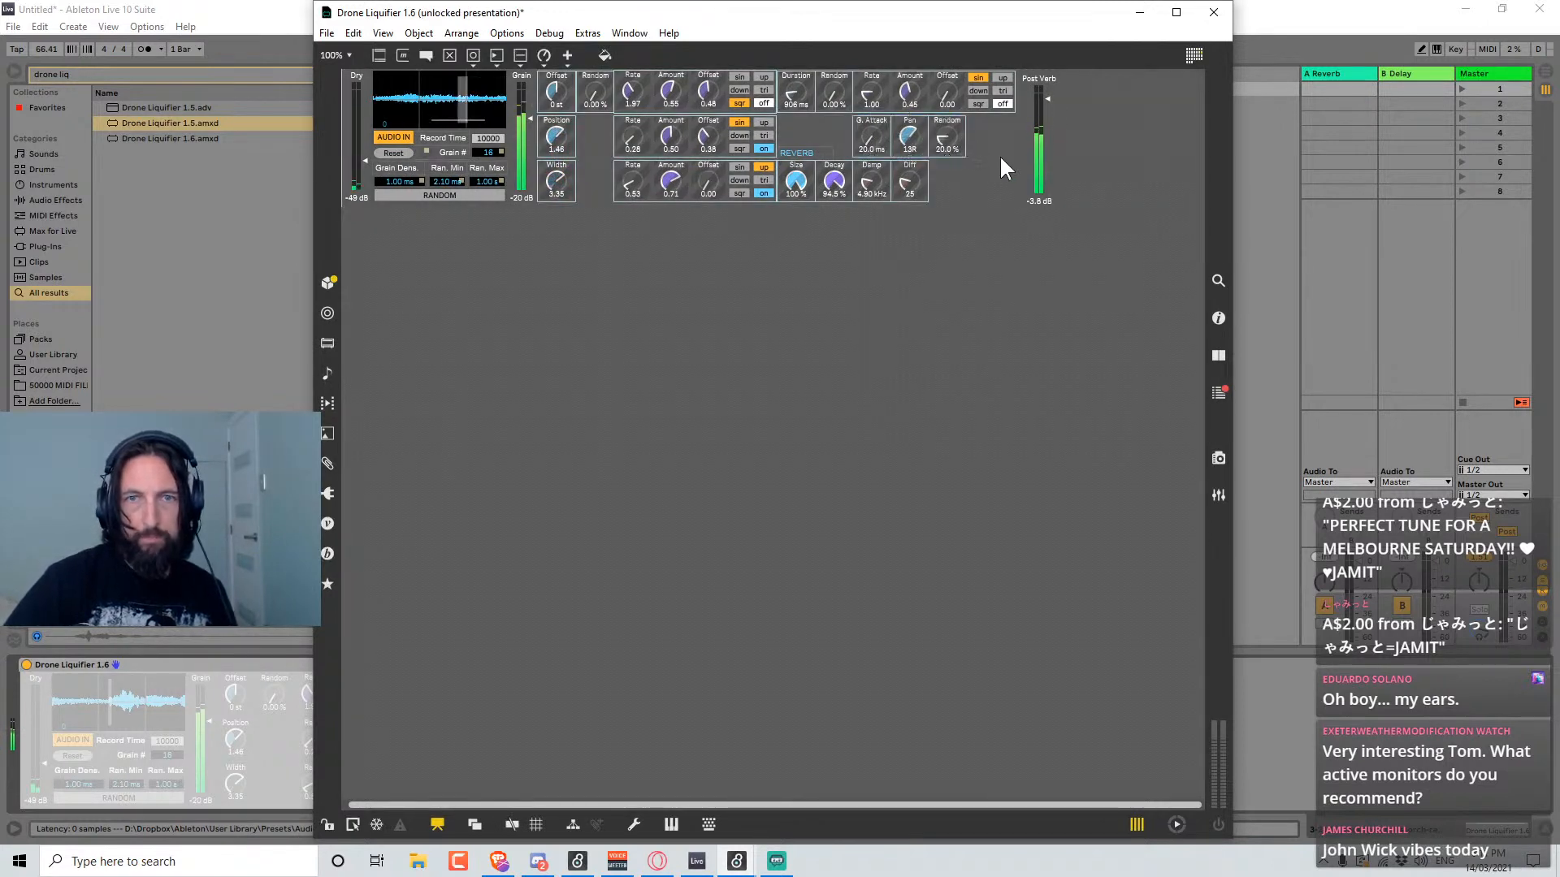
drag(1003, 144, 824, 156)
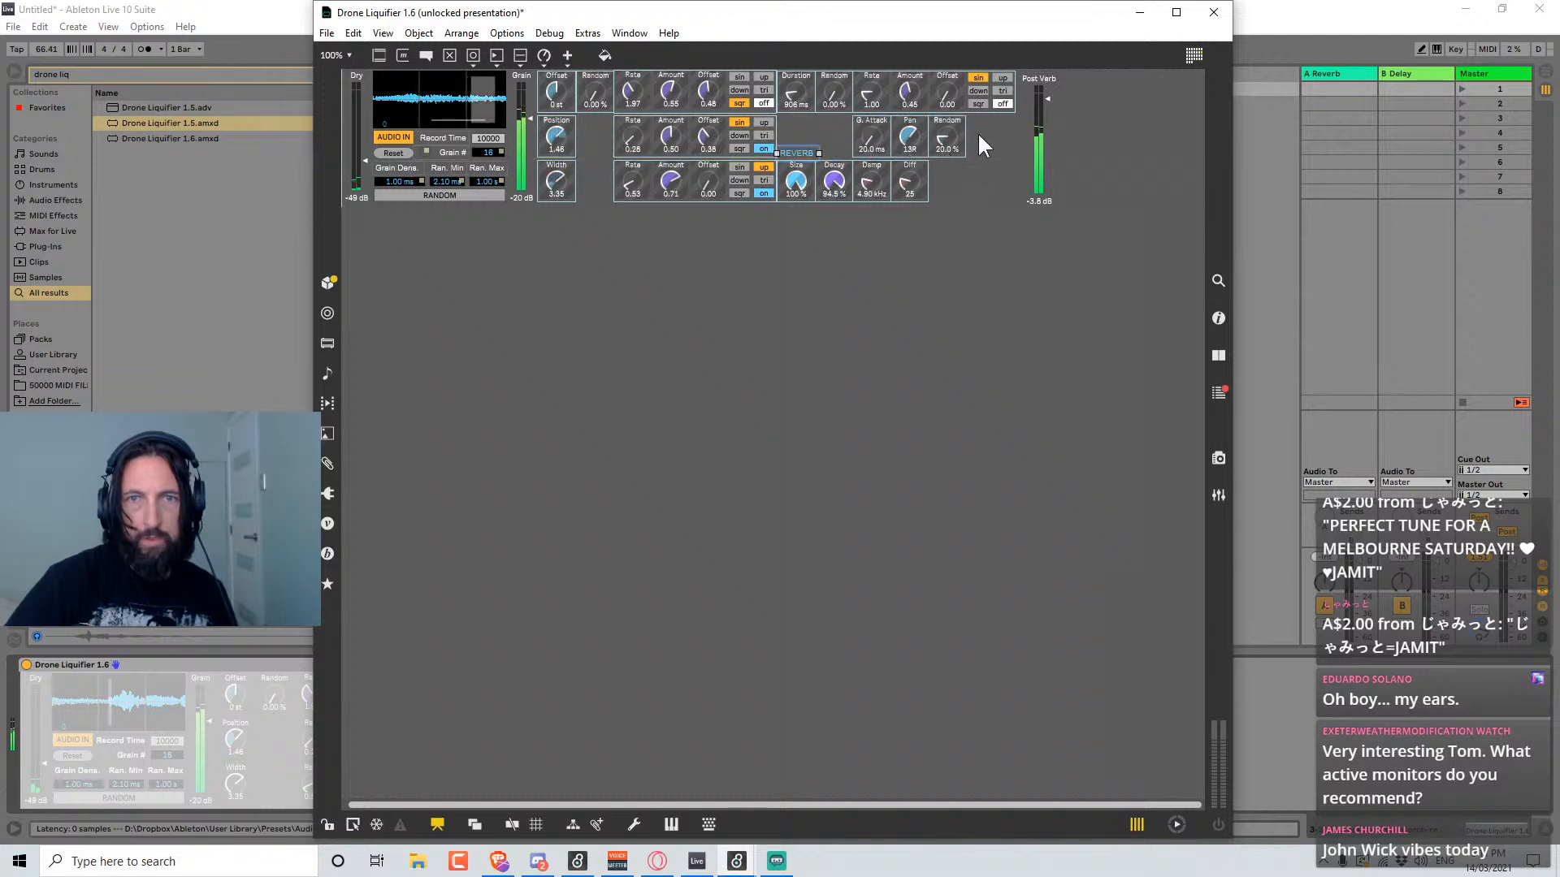
drag(978, 134, 882, 136)
drag(881, 134, 842, 132)
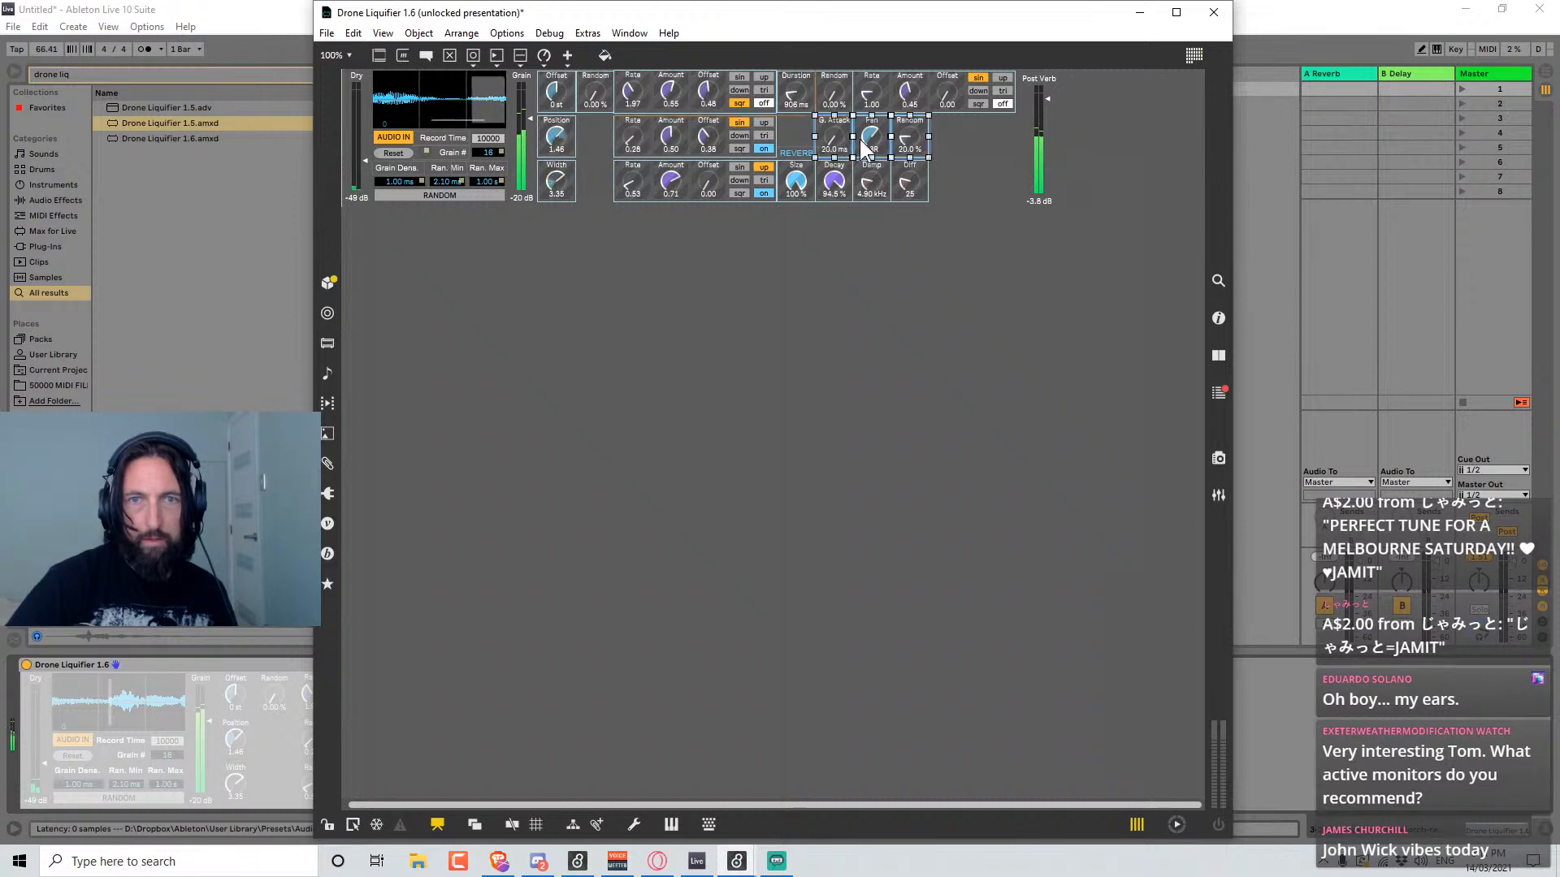
click(972, 237)
Shorten the Post Verb slider, place it beneath the waveform buttons, and move the Dry slider beside it.
click(1038, 138)
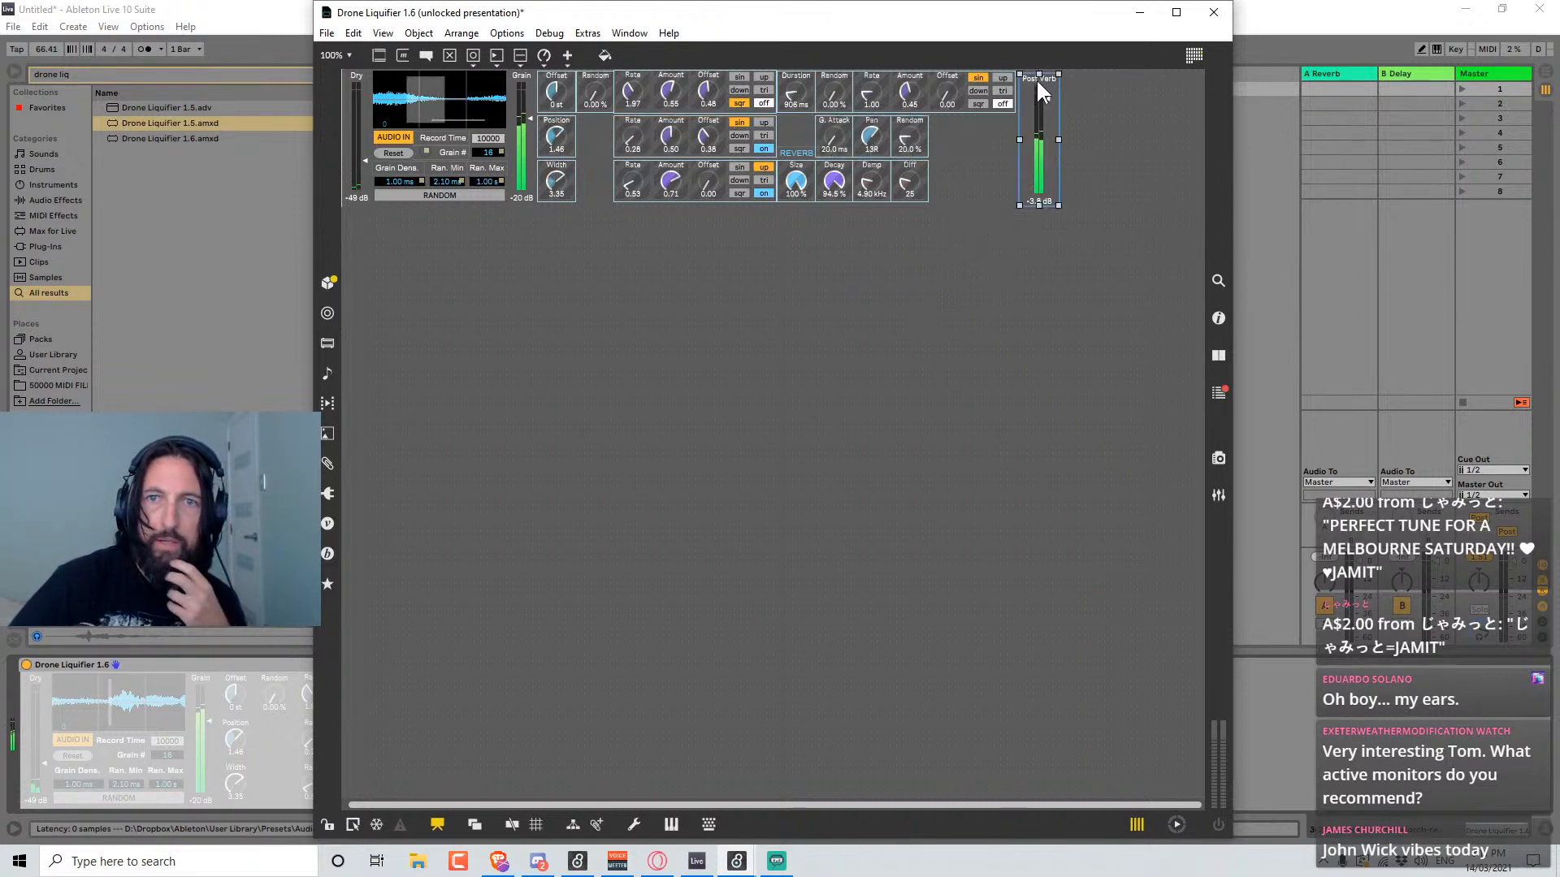
drag(1035, 88, 1005, 143)
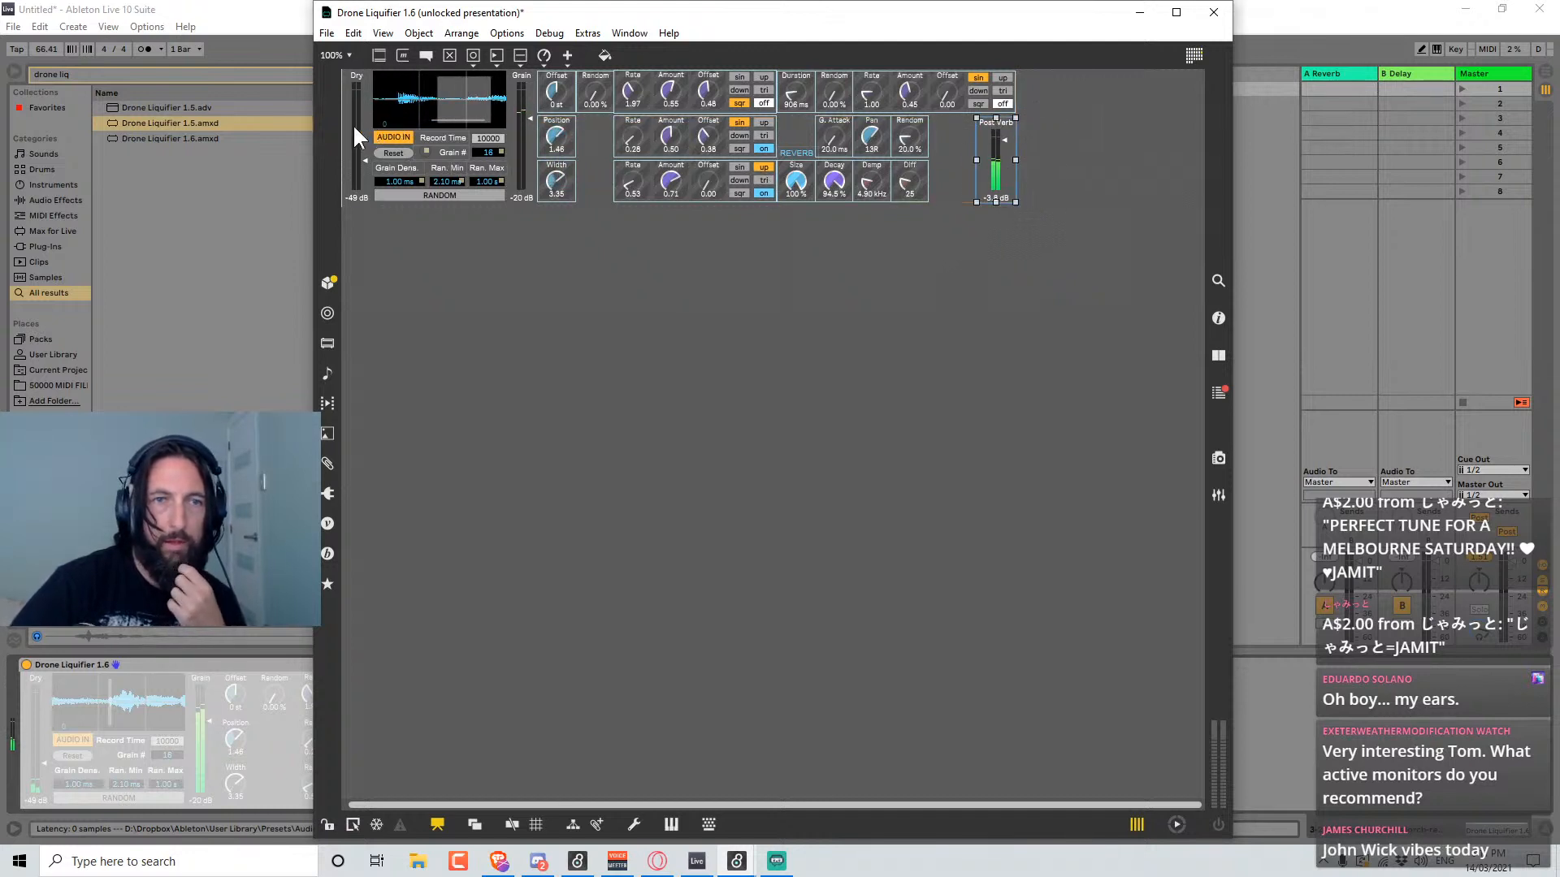
drag(353, 123, 947, 173)
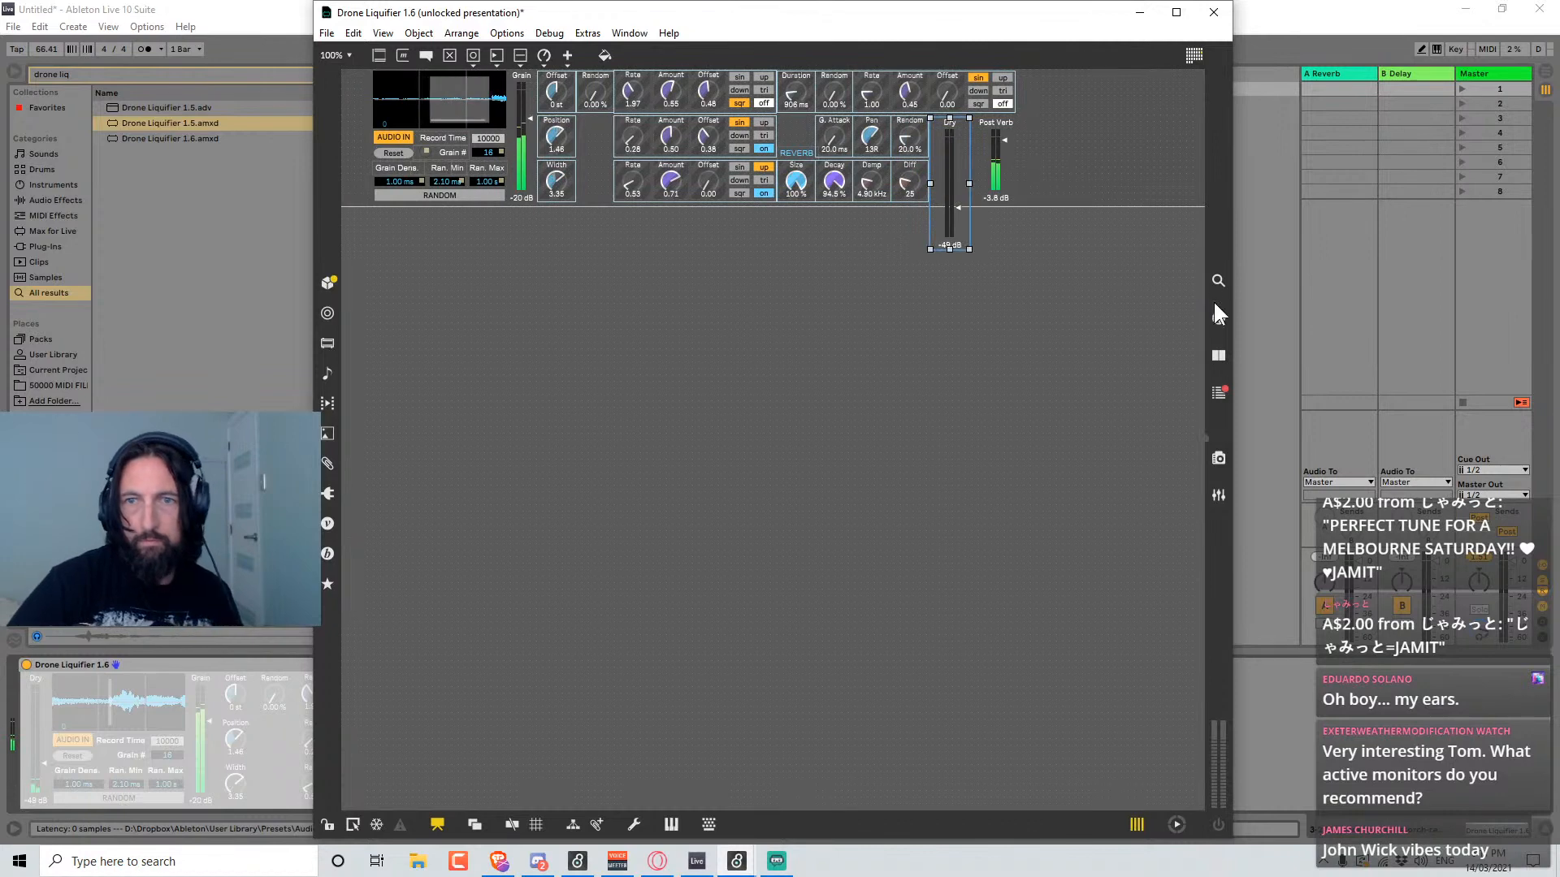
Inspect the properties of the Post Verb and Dry sliders and shorten the Dry slider to match Post Verb's height.
click(1218, 318)
click(999, 159)
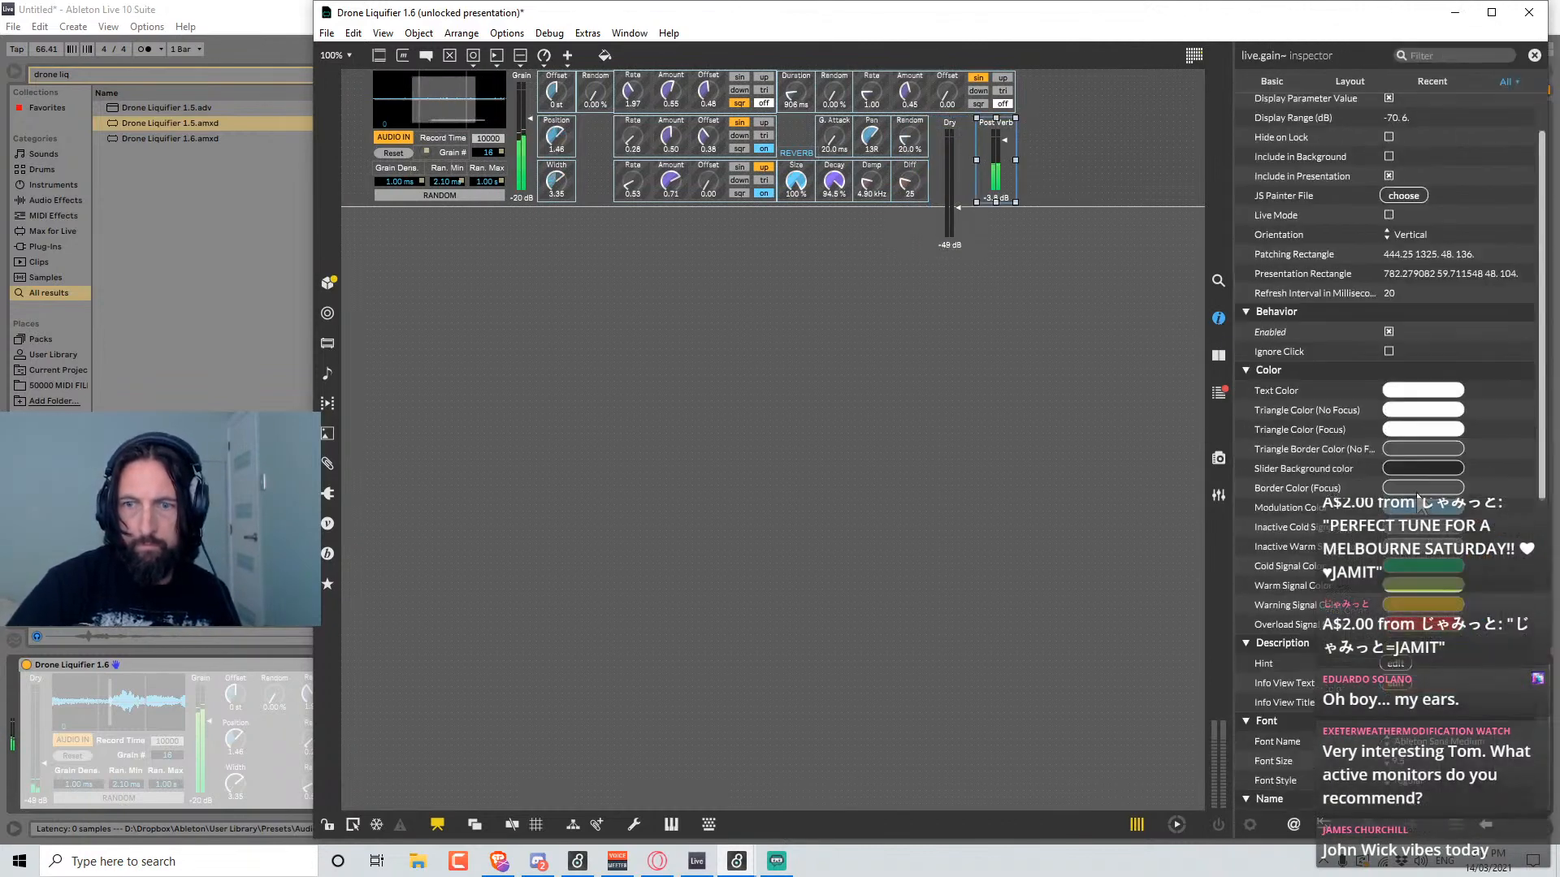
click(947, 150)
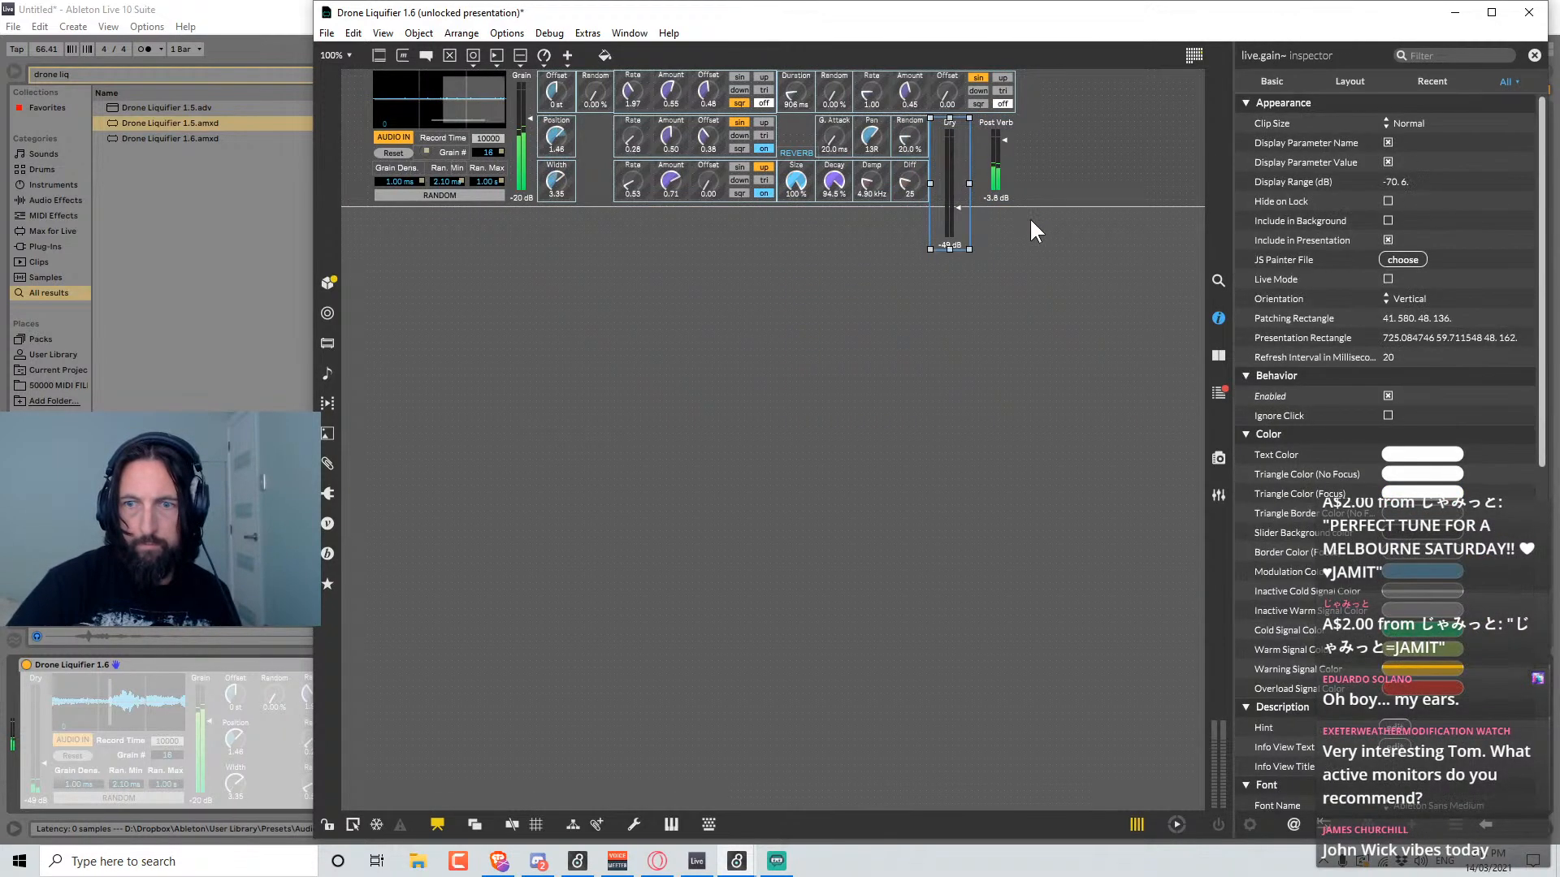
scroll(1454, 471, down, 3)
click(1069, 363)
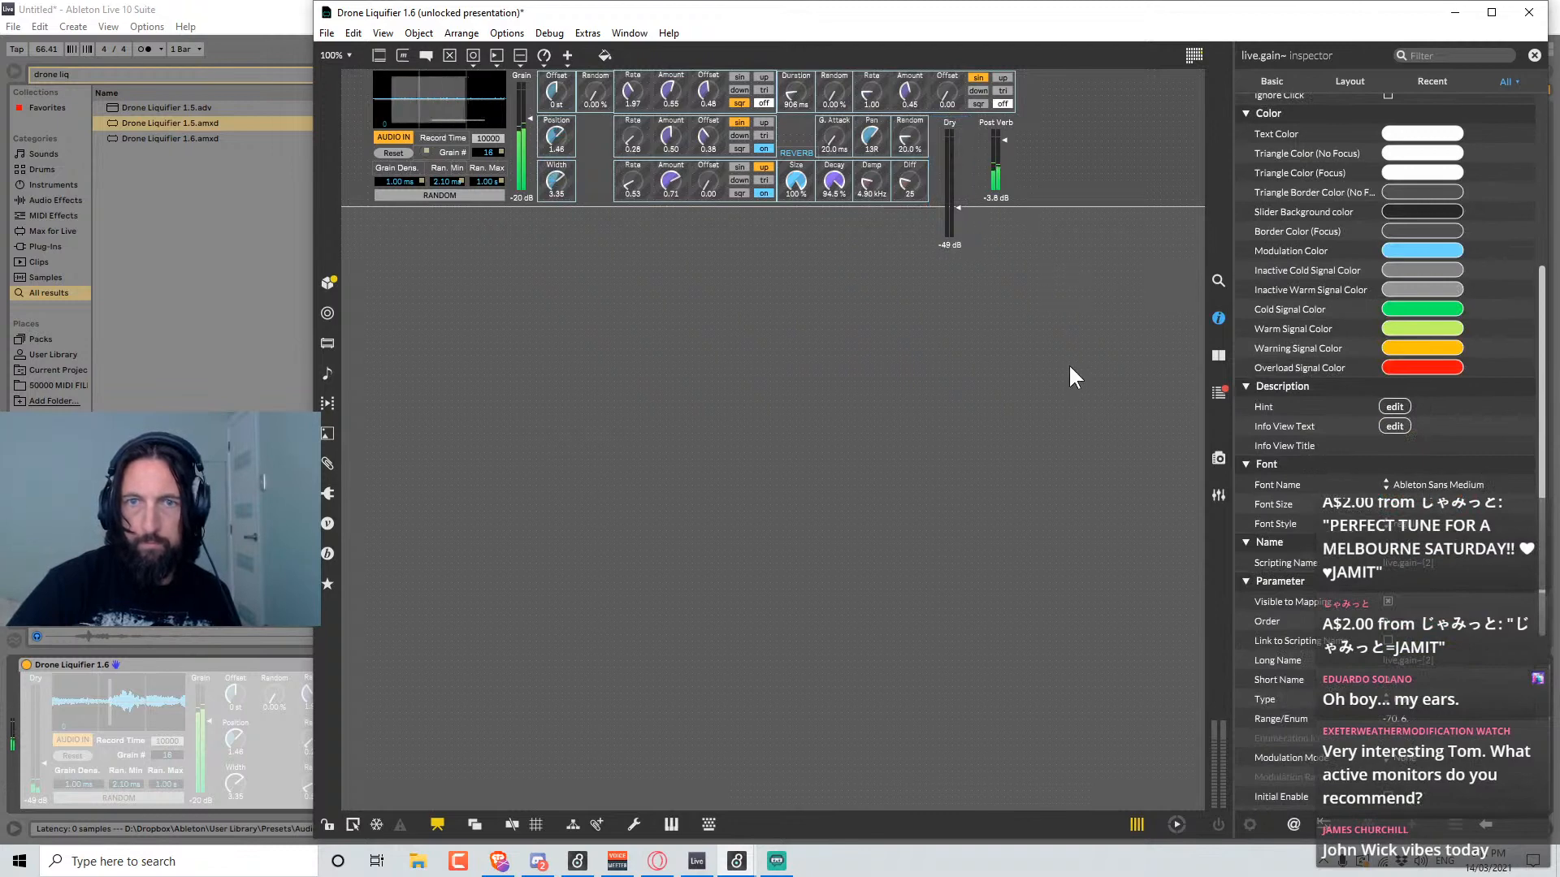
click(952, 183)
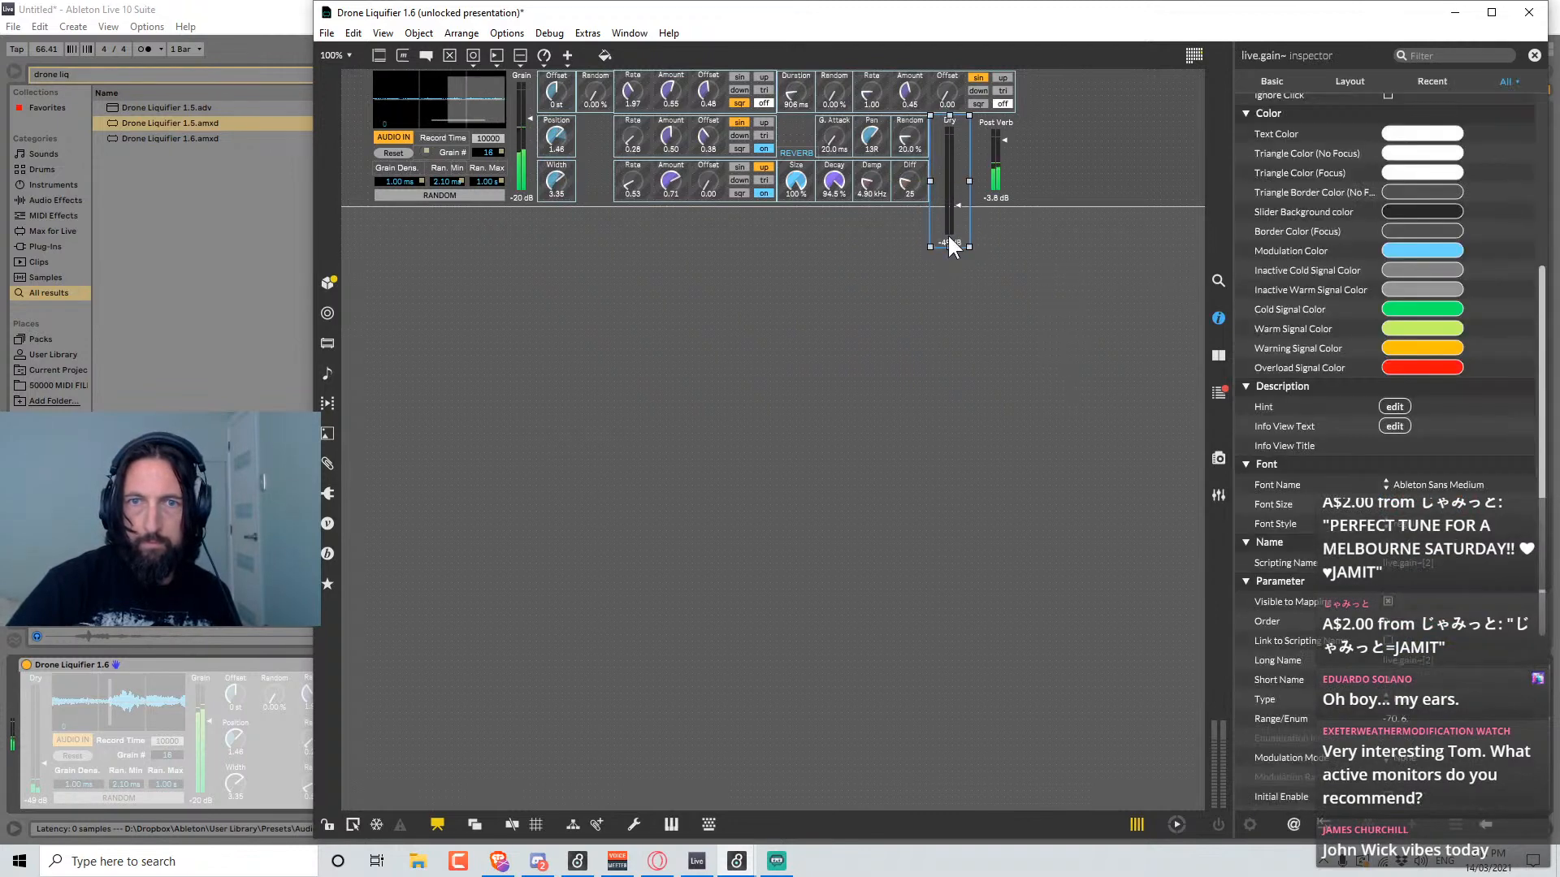
drag(955, 236, 943, 199)
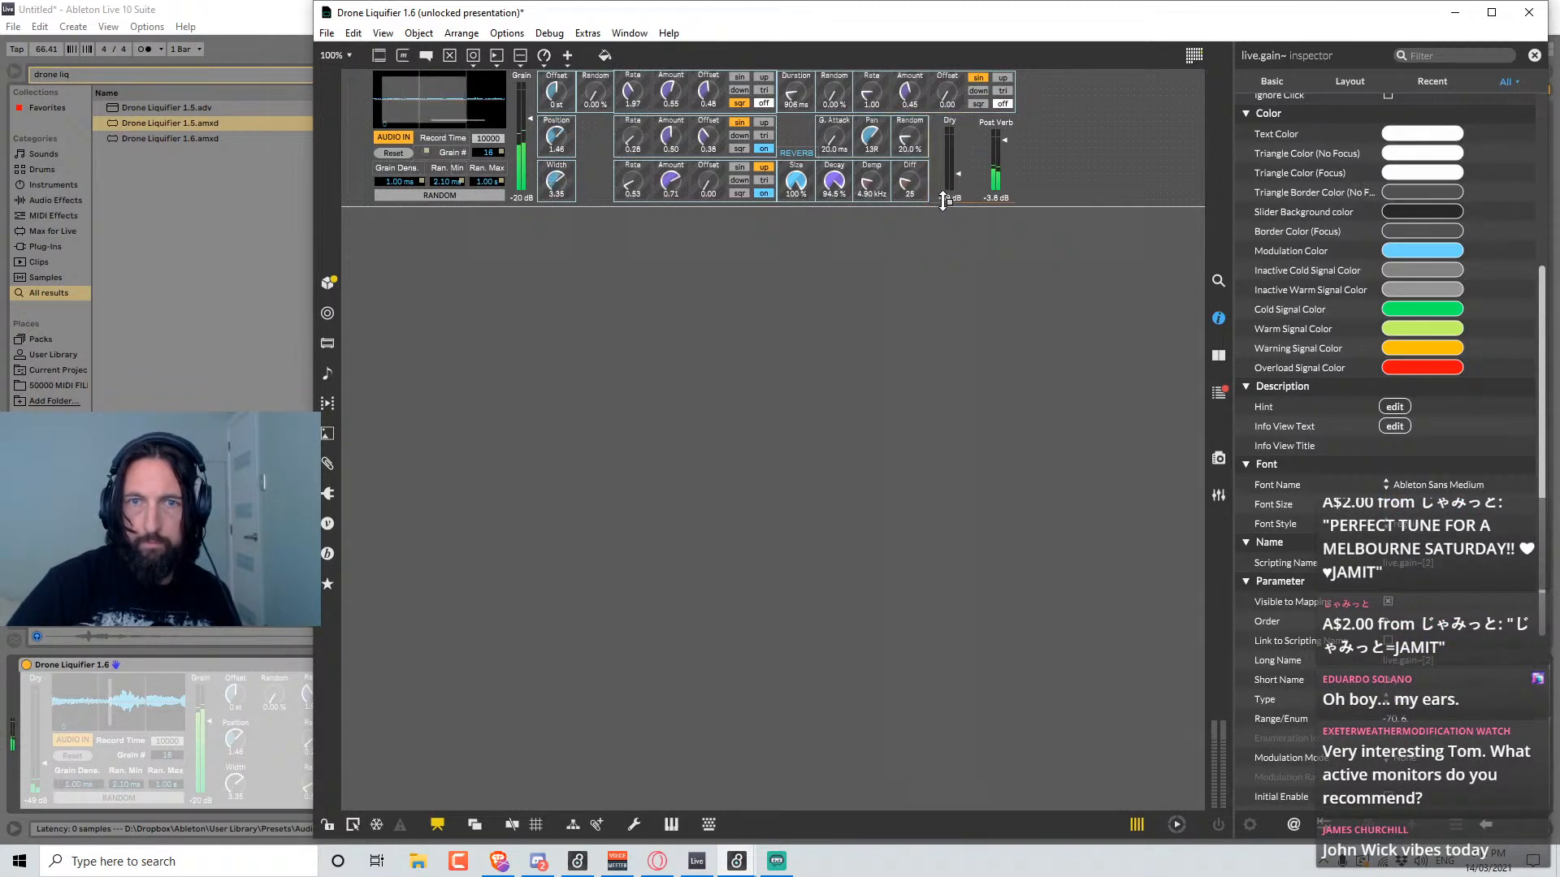
Place a shortened Grain slider right beside the Dry slider and put the Post Verb slider on its other side.
drag(994, 154, 1076, 262)
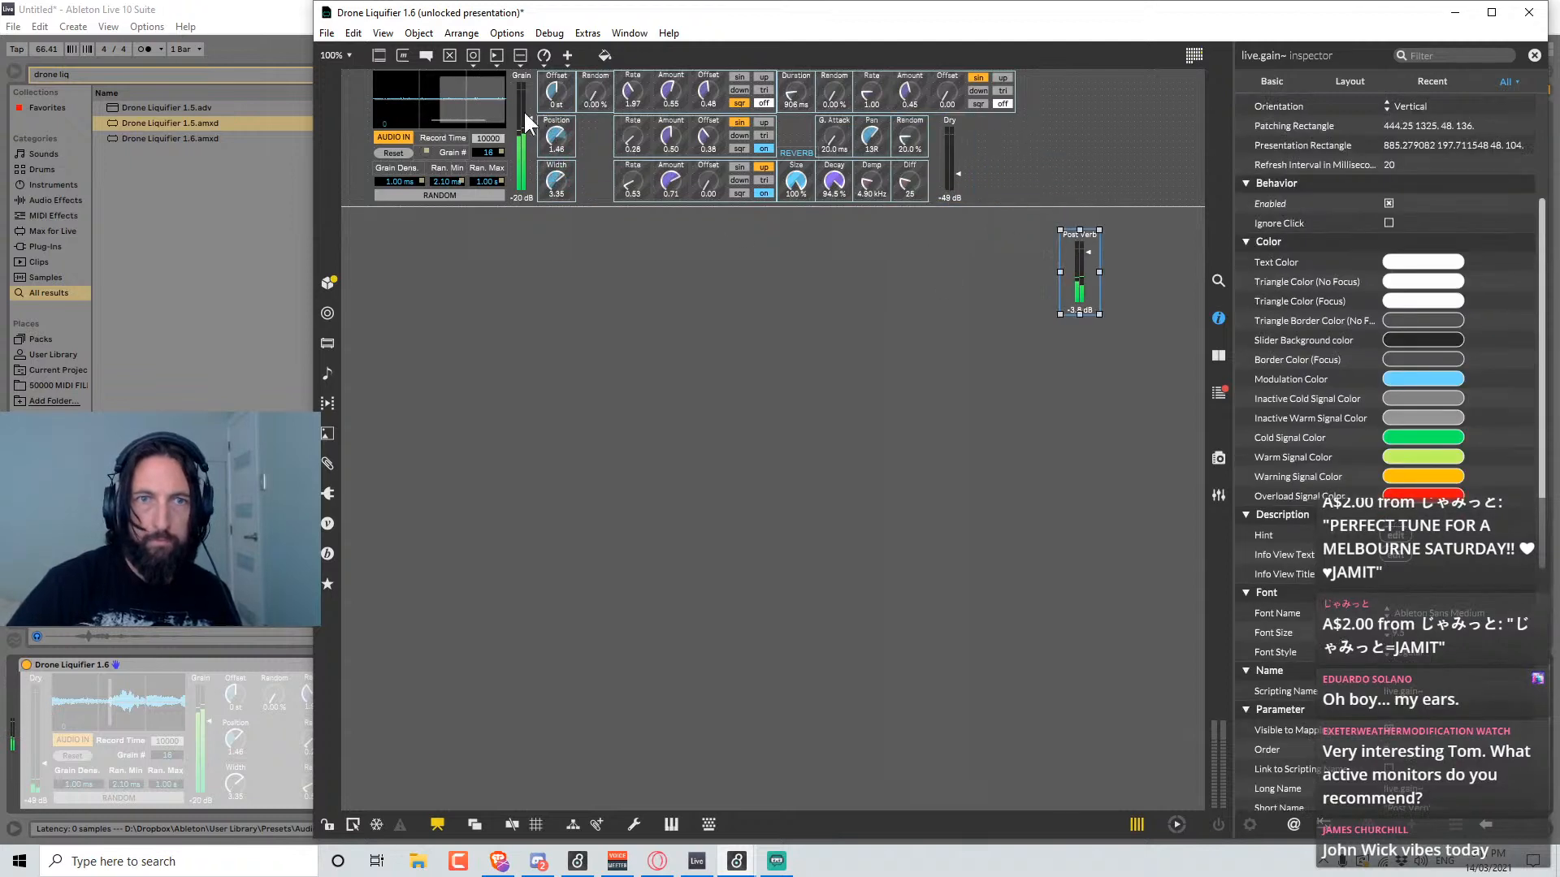
drag(523, 109, 982, 154)
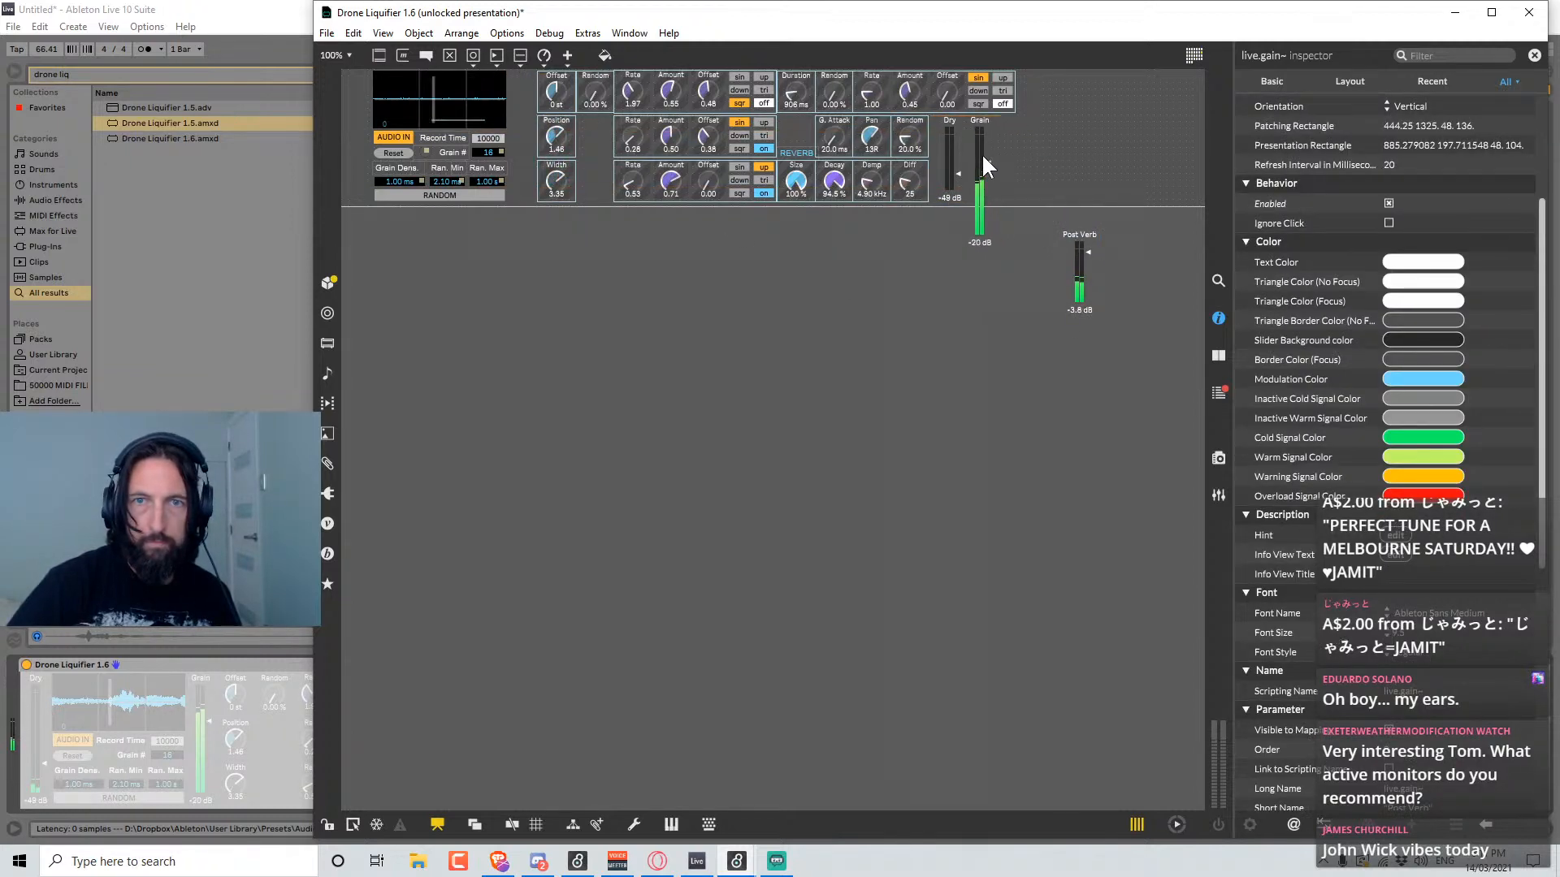
drag(979, 235, 974, 198)
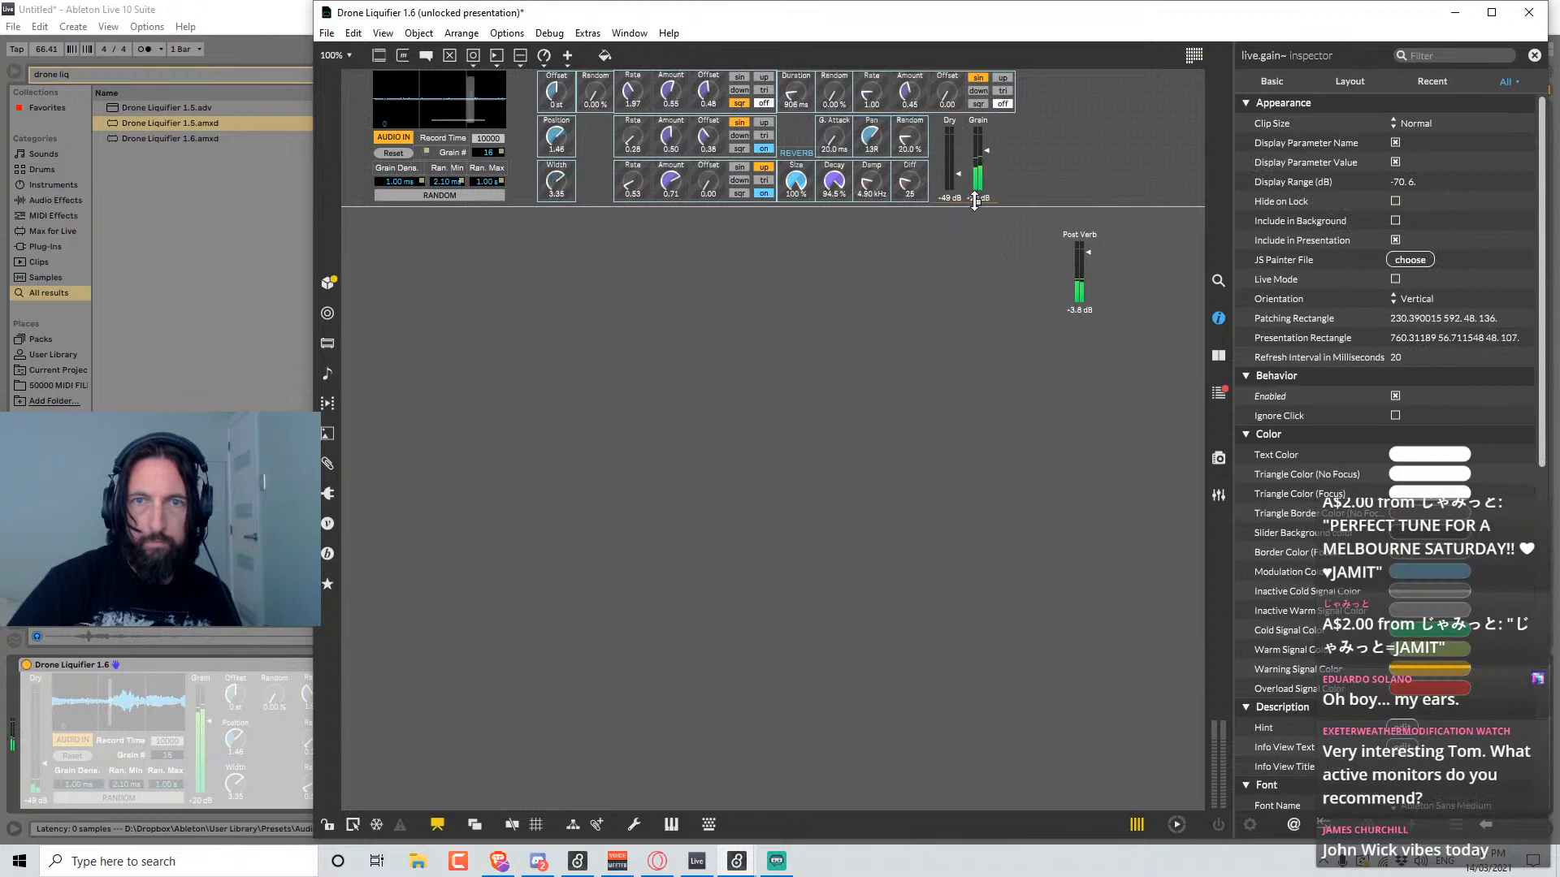
drag(1080, 252, 1009, 142)
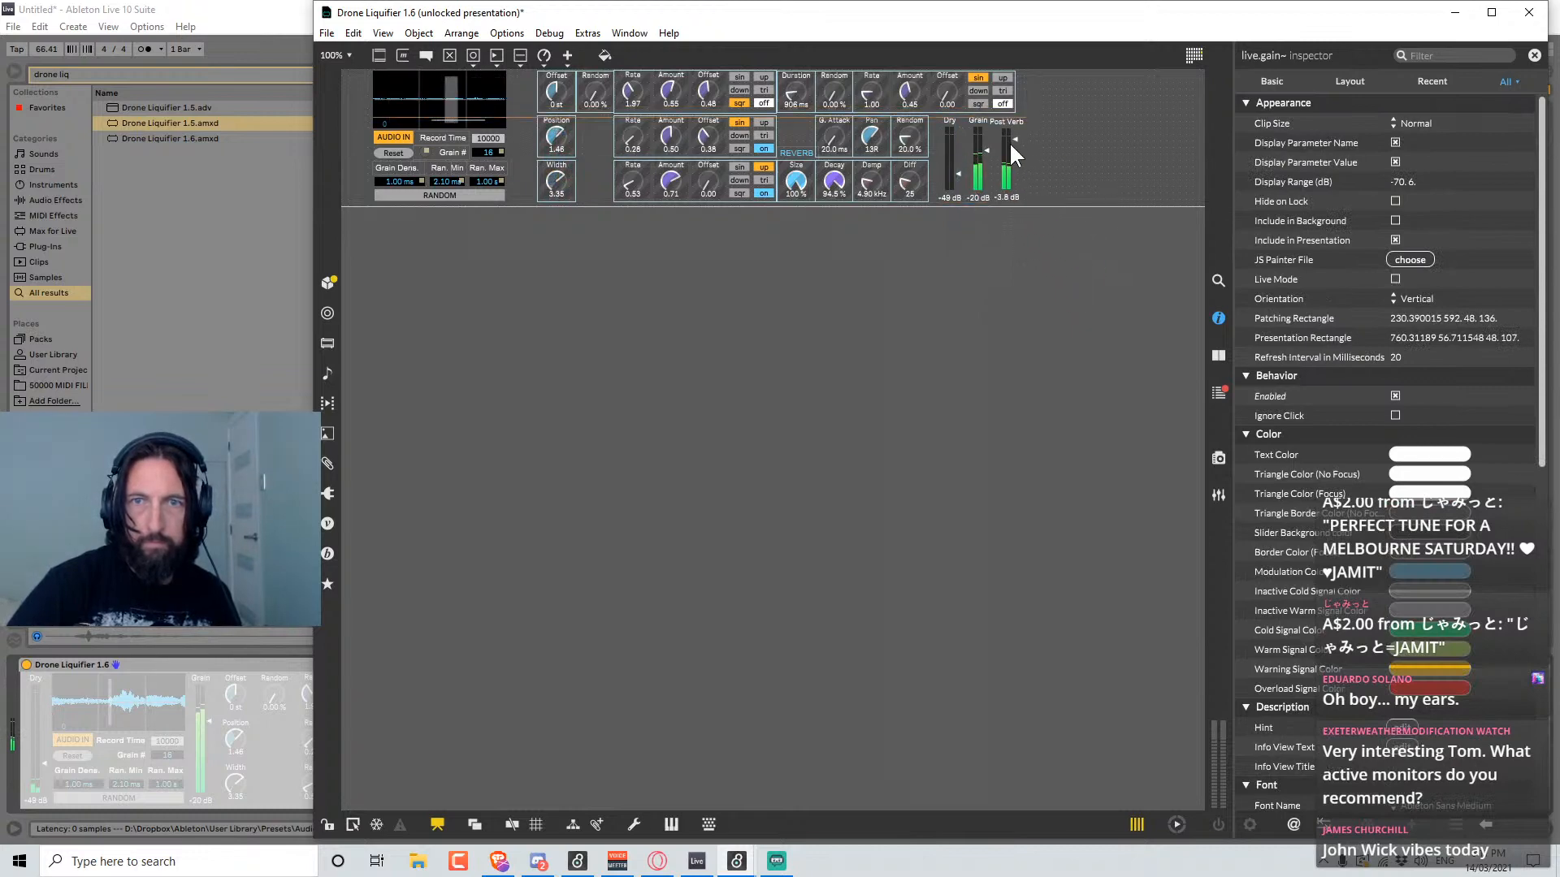
Change the Post Verb slider's short name to Reverb.
scroll(1421, 438, down, 10)
click(1417, 422)
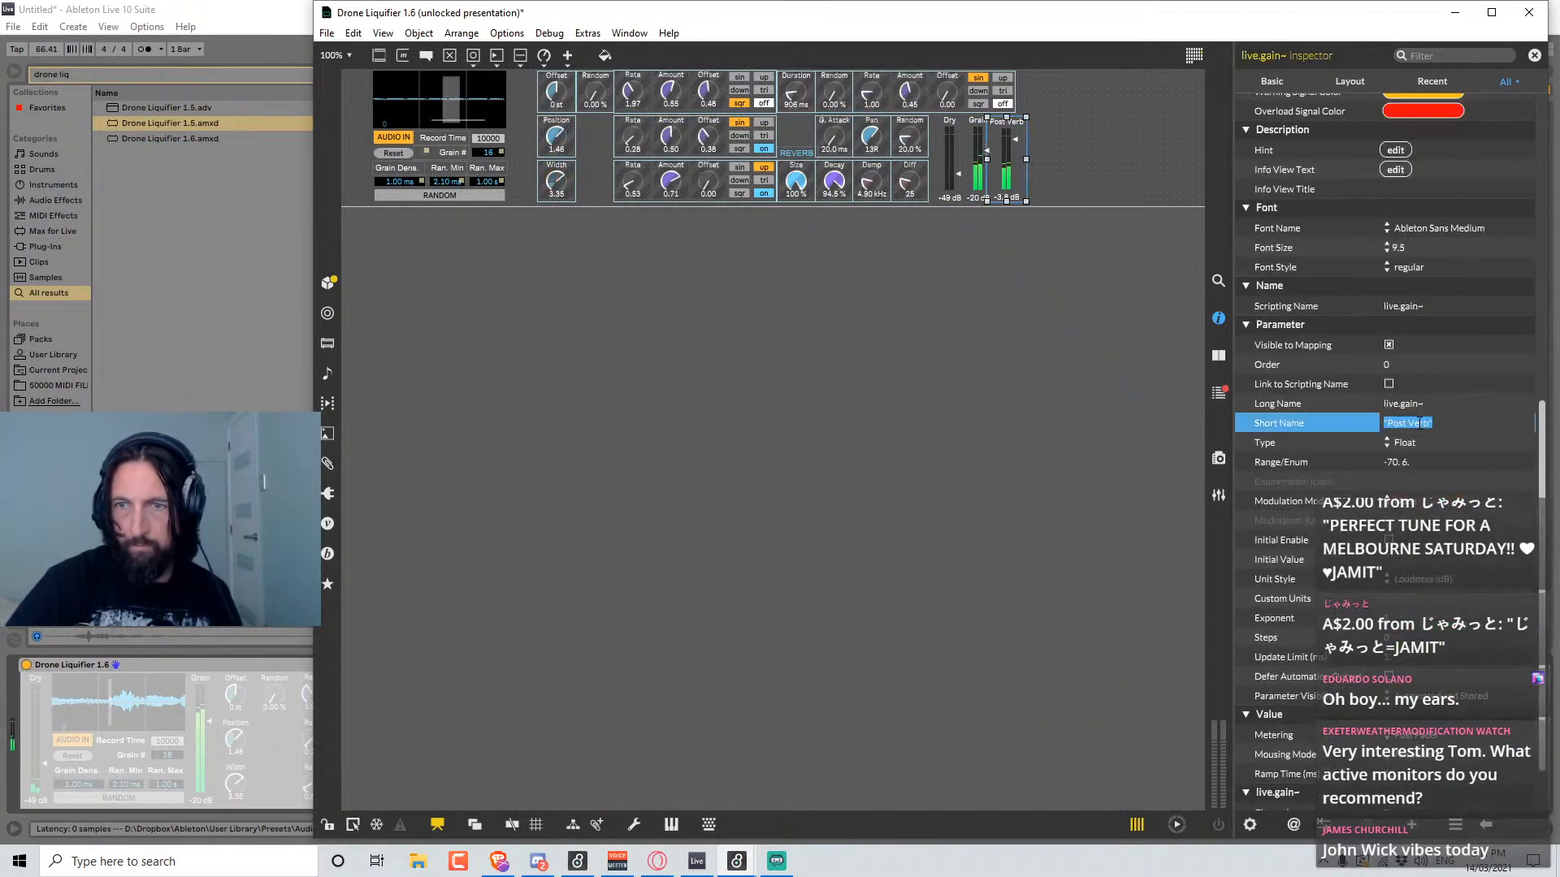
text(Reverb)
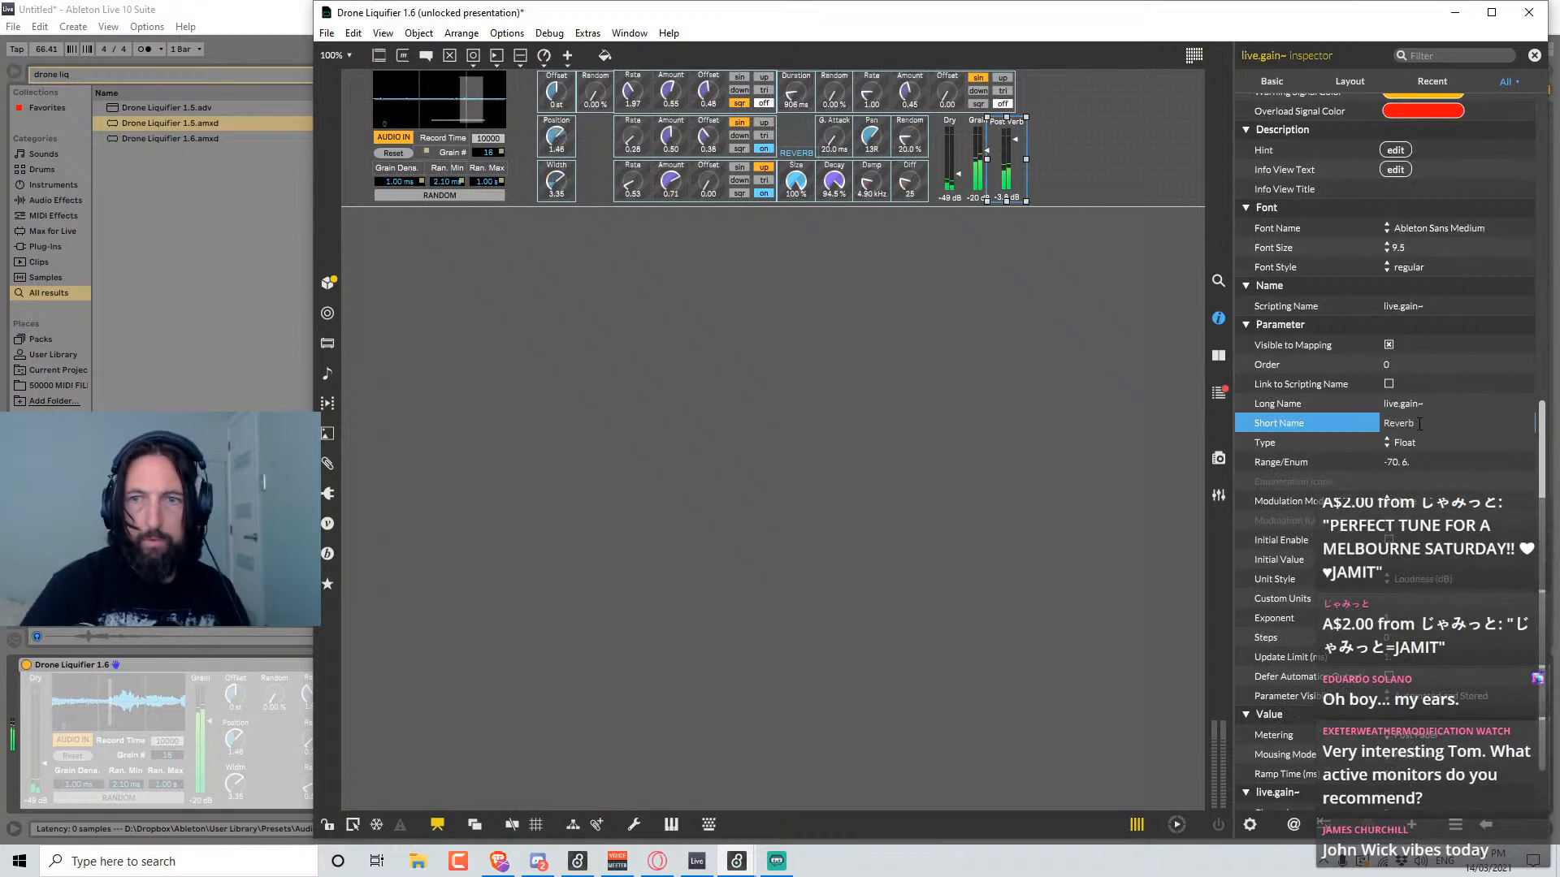
key(Return)
click(1045, 140)
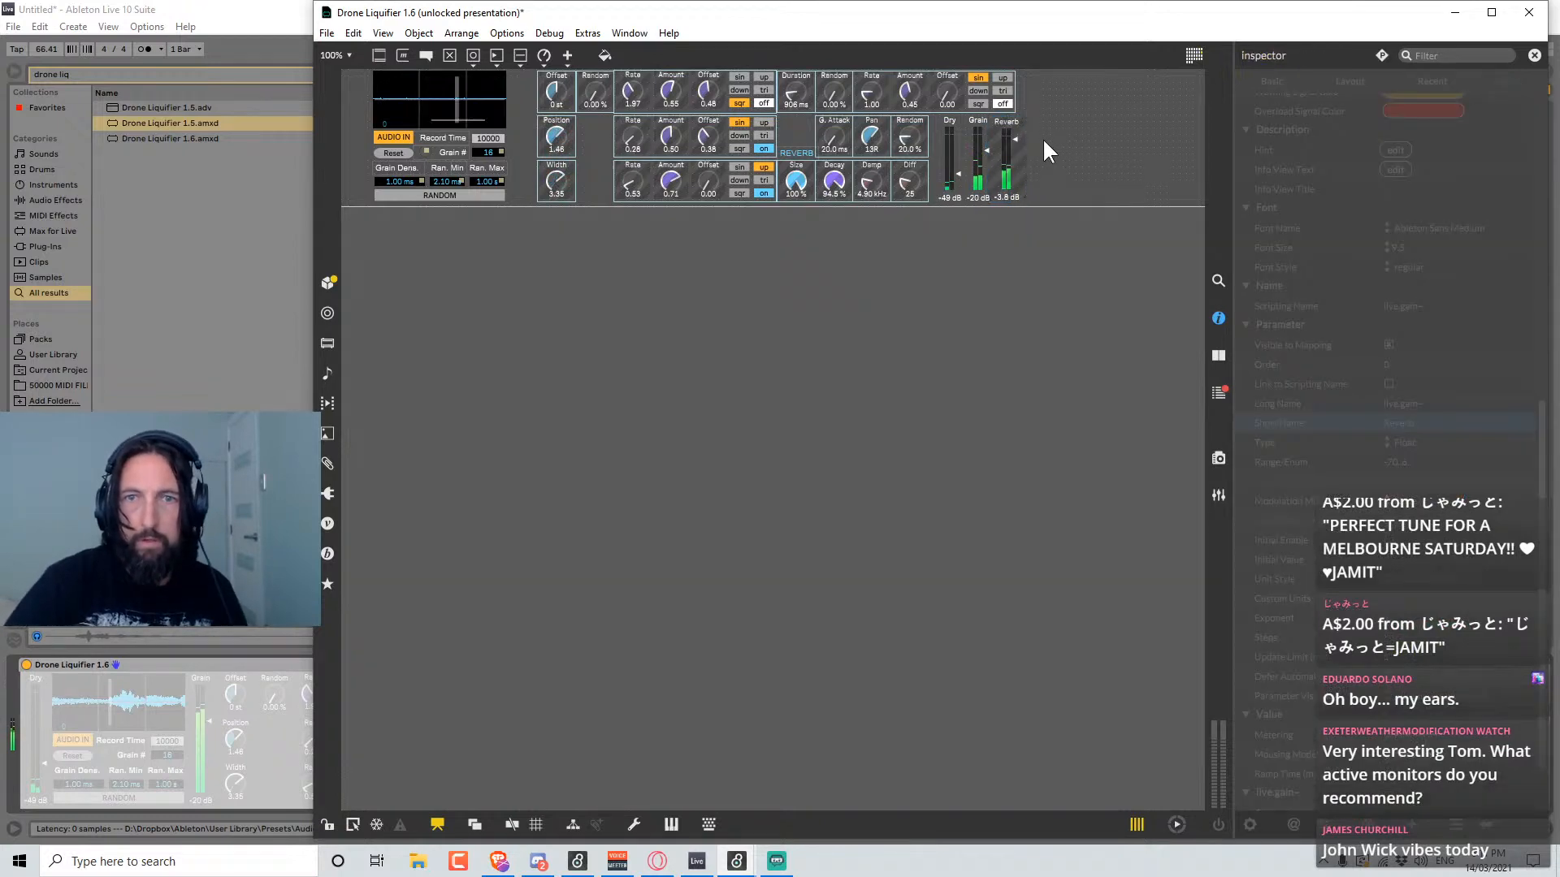
Nudge the Dry slider left against the Random and Diff dials and shift the Grain slider left by the same small amount.
click(1001, 118)
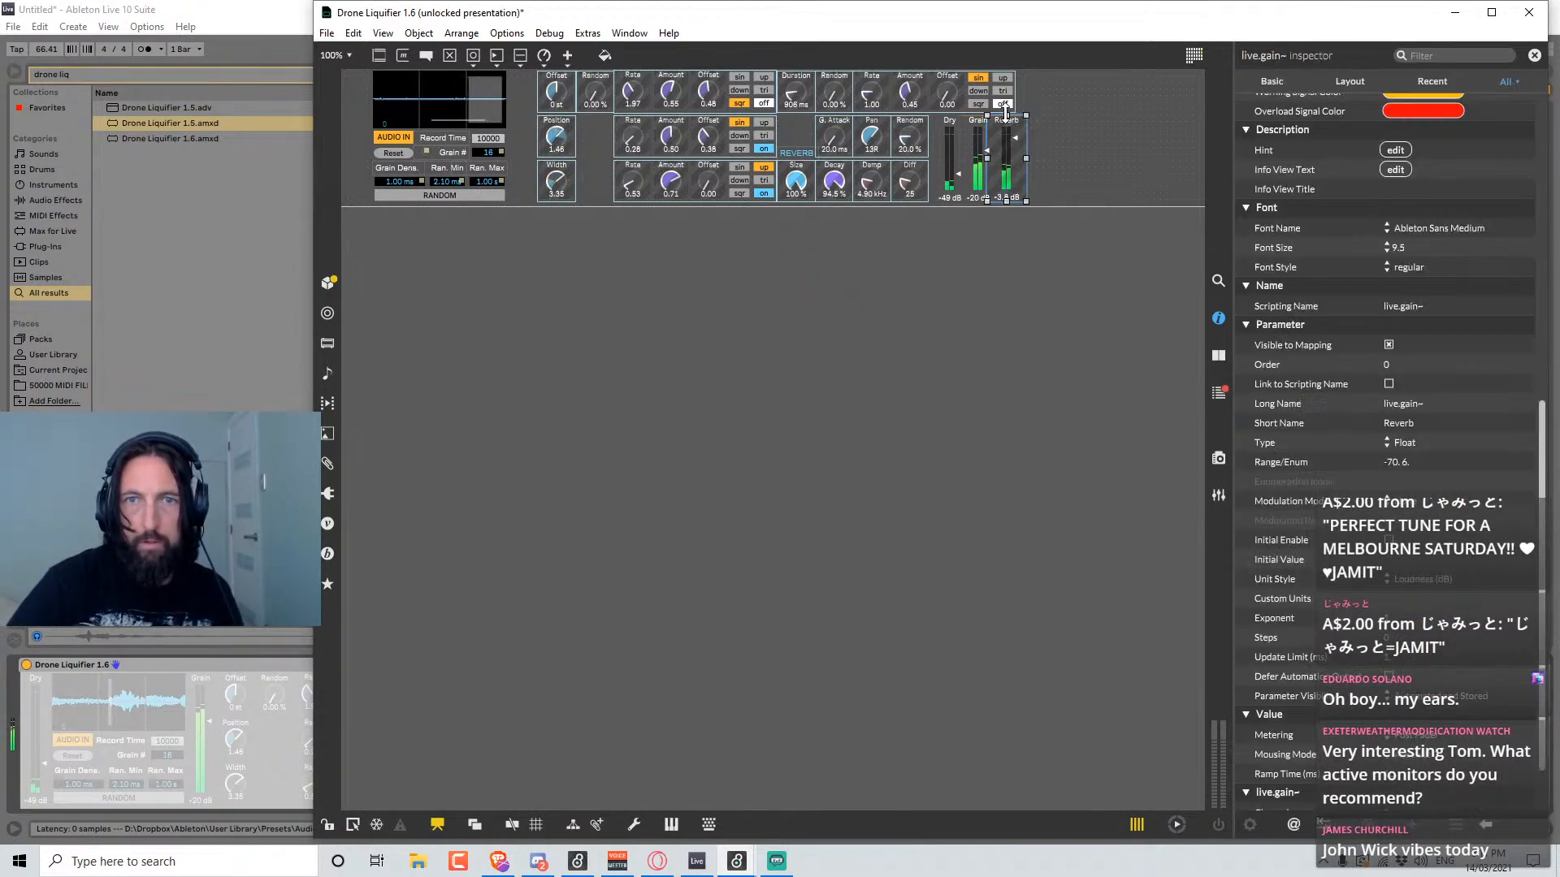
click(1027, 158)
click(961, 153)
key(Left)
key(Left)
key(Left)
key(Left)
key(Left)
key(Left)
key(Left)
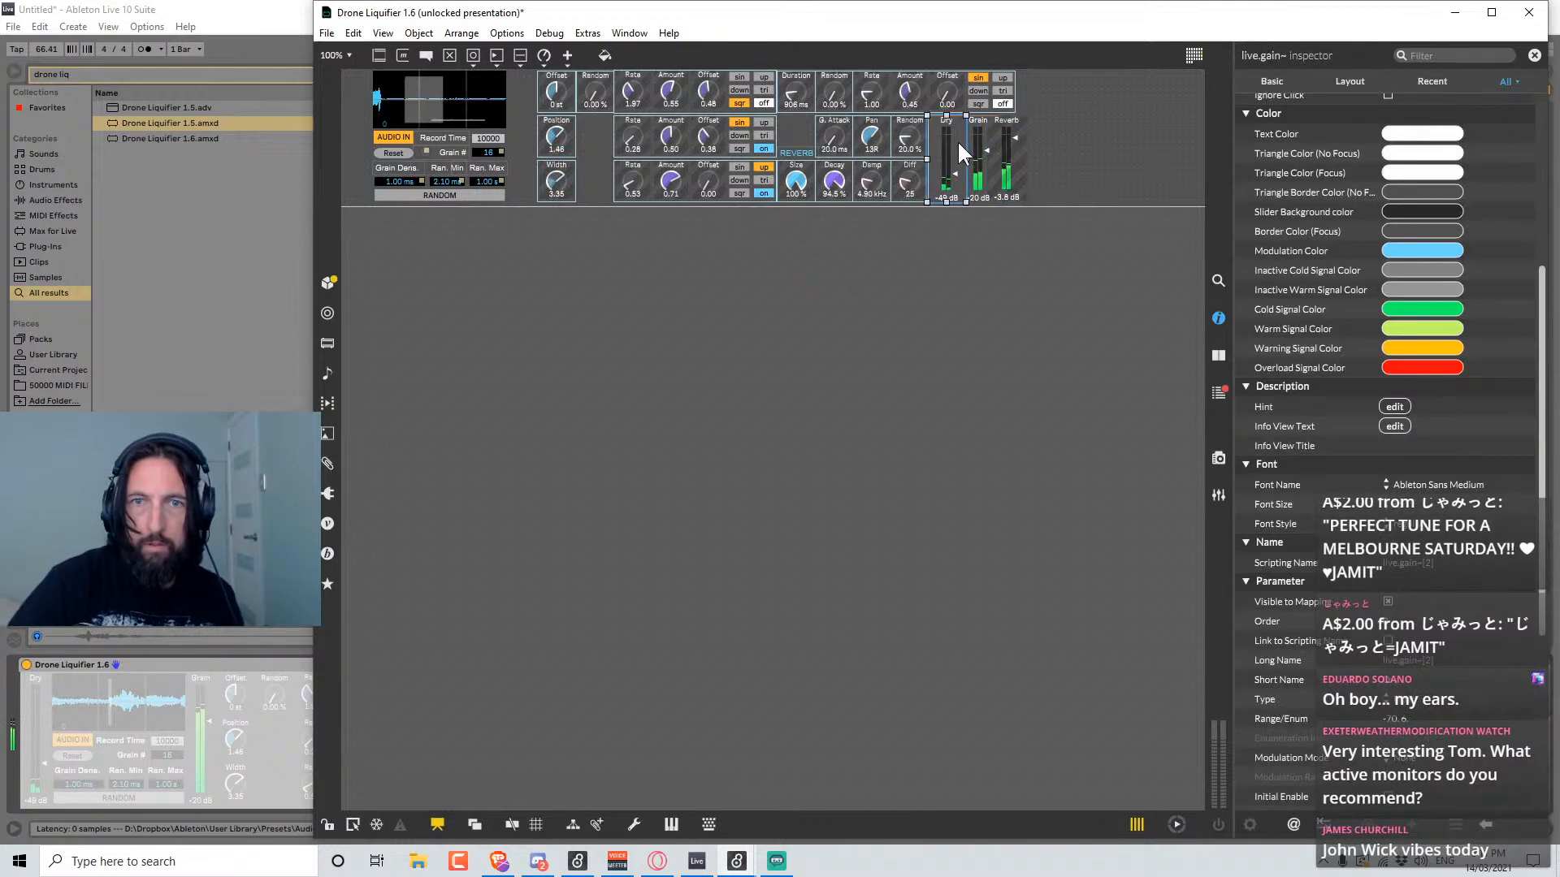
click(983, 156)
key(Left)
key(Left)
key(Left)
key(Left)
key(Left)
key(Left)
key(Left)
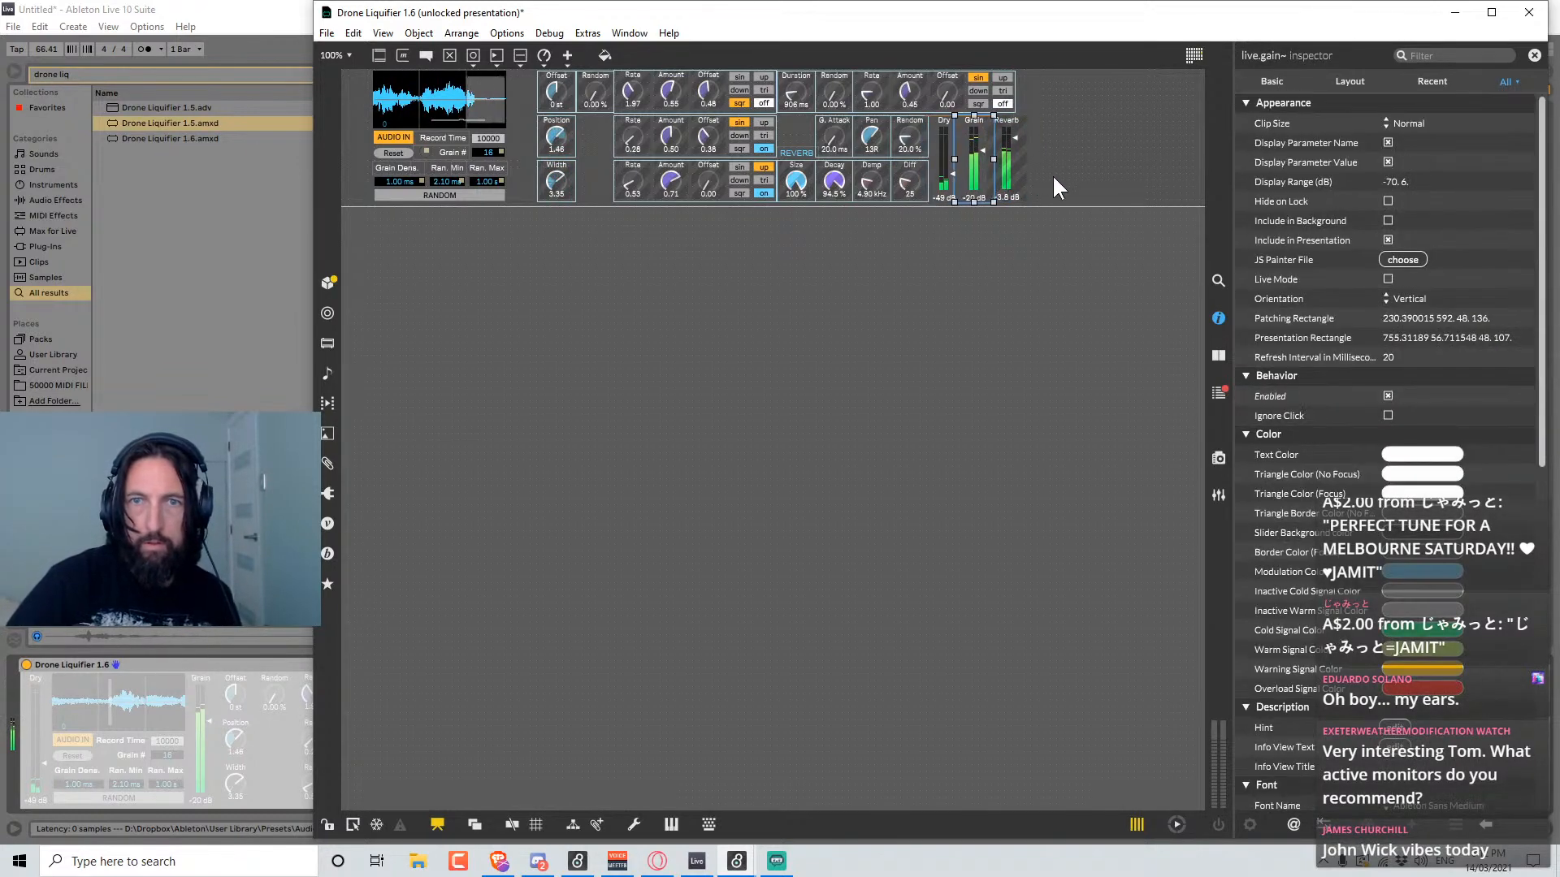
Nudge the Reverb slider left, even out the Grain slider's spacing, and lock the patch to check the three sliders.
click(1020, 165)
key(Left)
key(Left)
key(Left)
key(Left)
key(Left)
click(1066, 162)
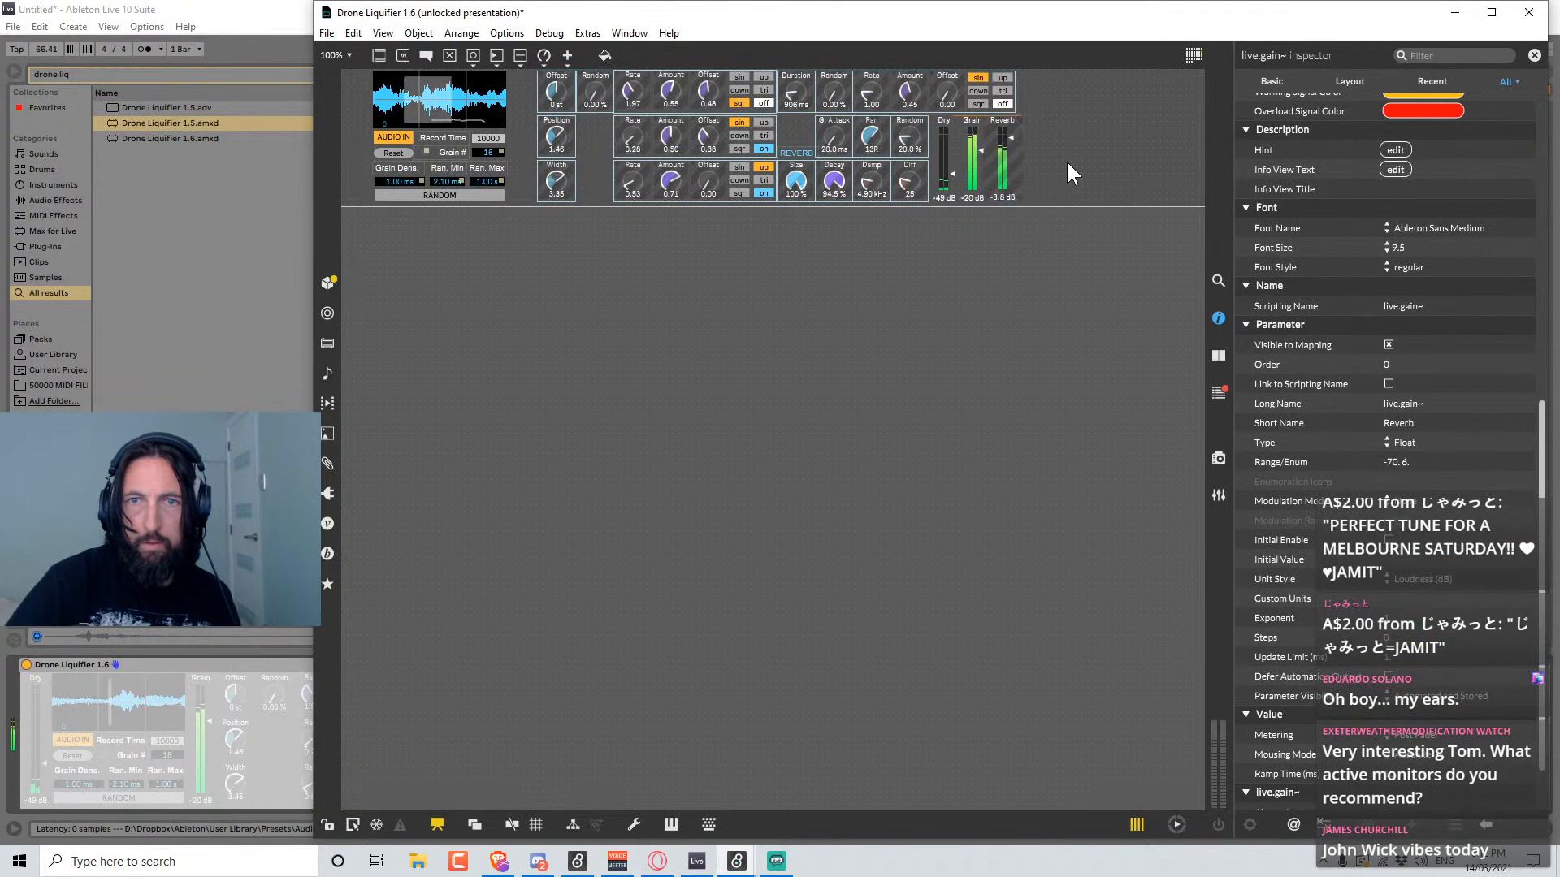
click(976, 160)
key(Left)
key(Left)
click(1023, 332)
key(ctrl+e)
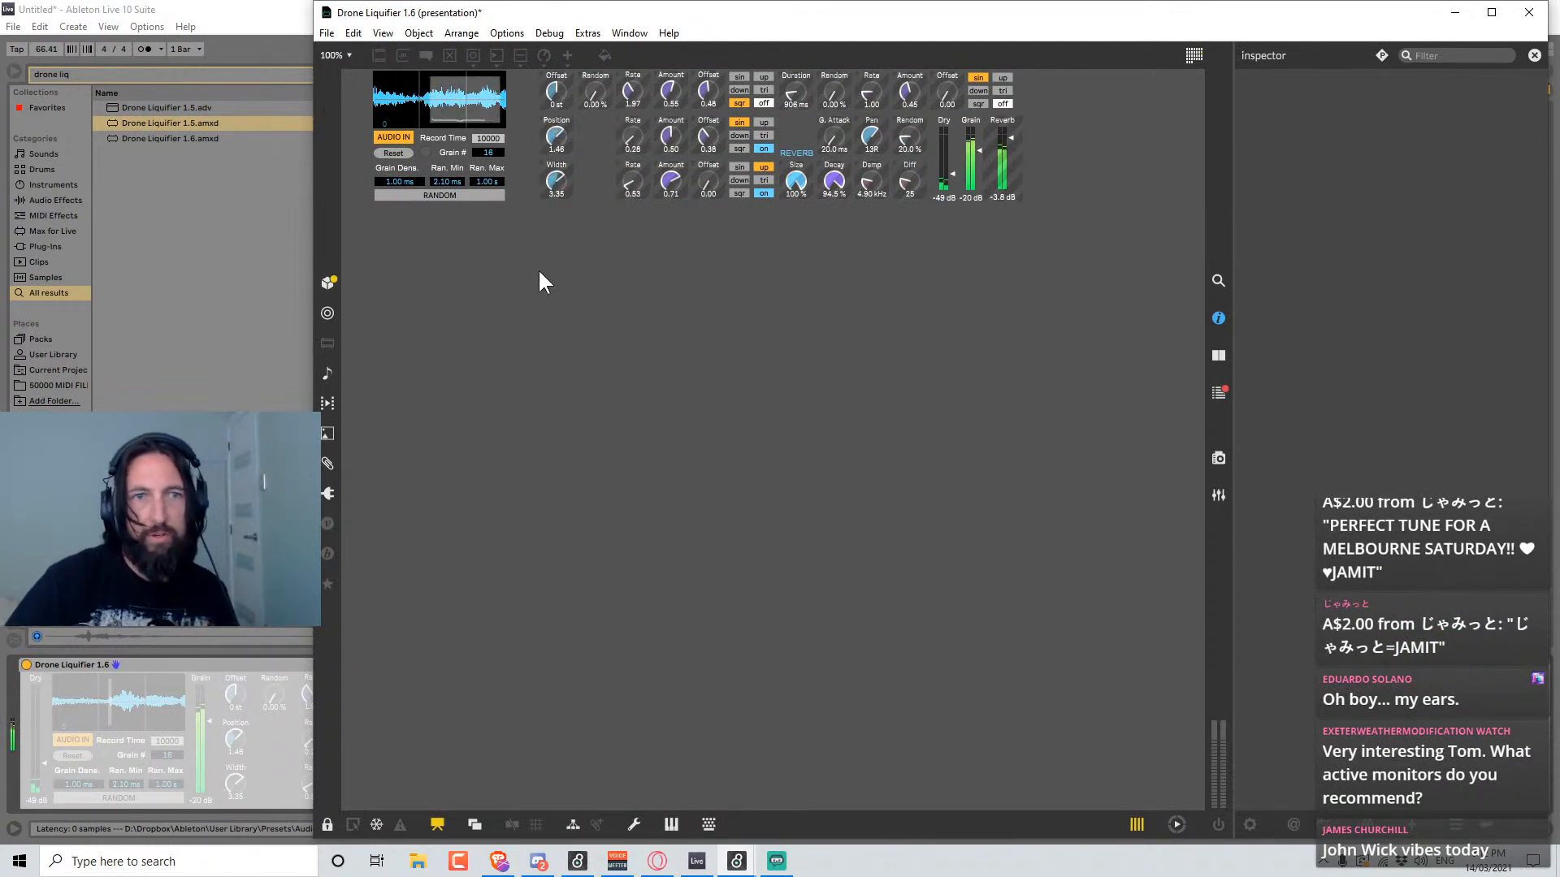
Shift all dials, waveform buttons and level sliders left together so they sit directly against the waveform display section.
key(ctrl+e)
drag(1073, 268, 559, 77)
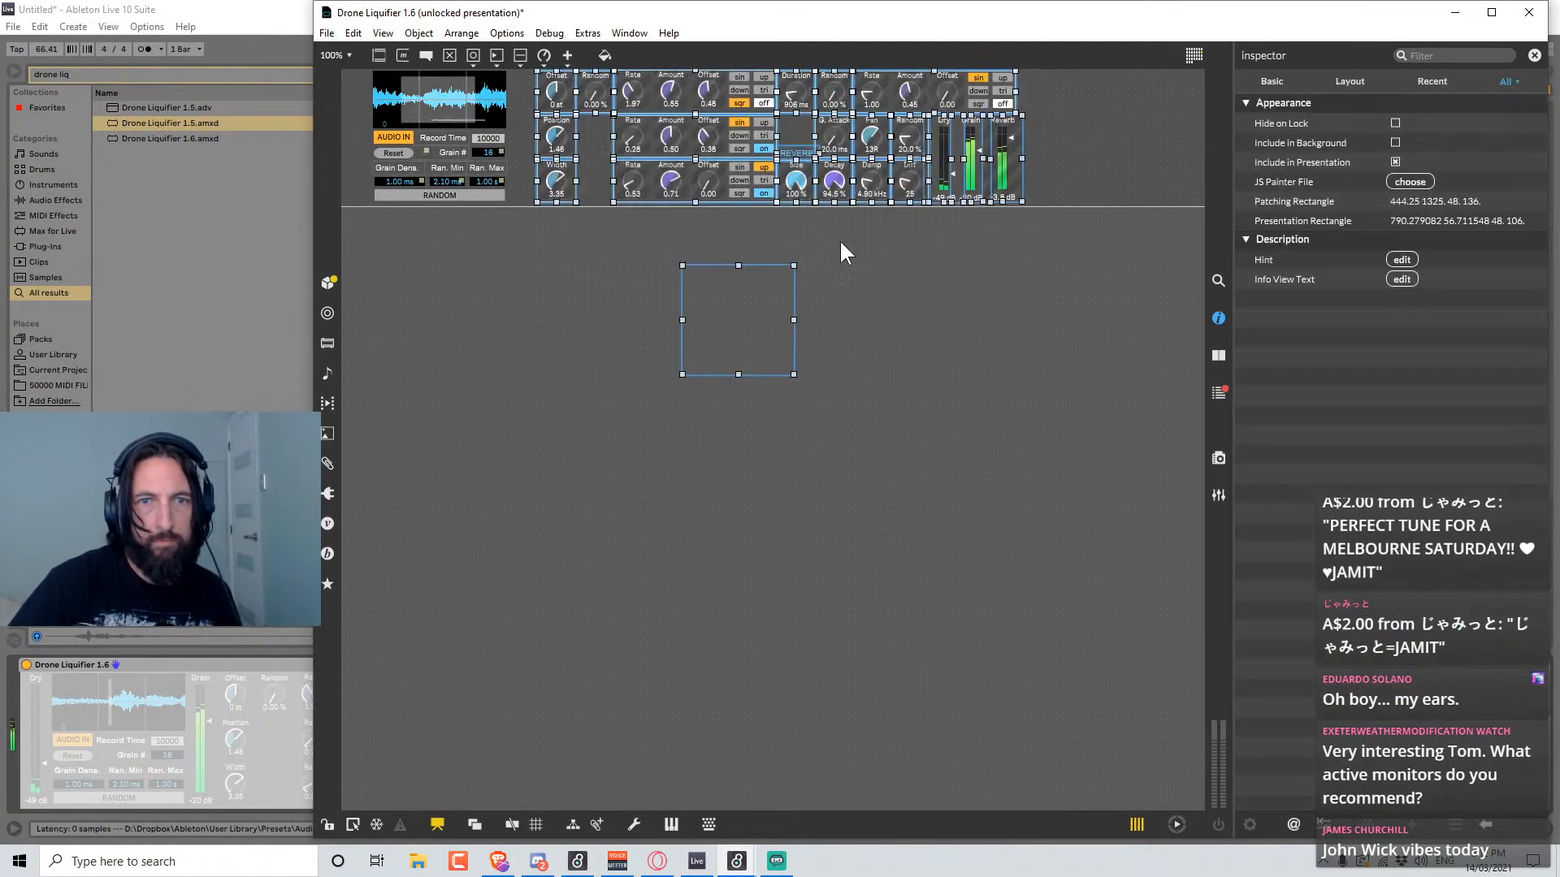
drag(1087, 216, 578, 81)
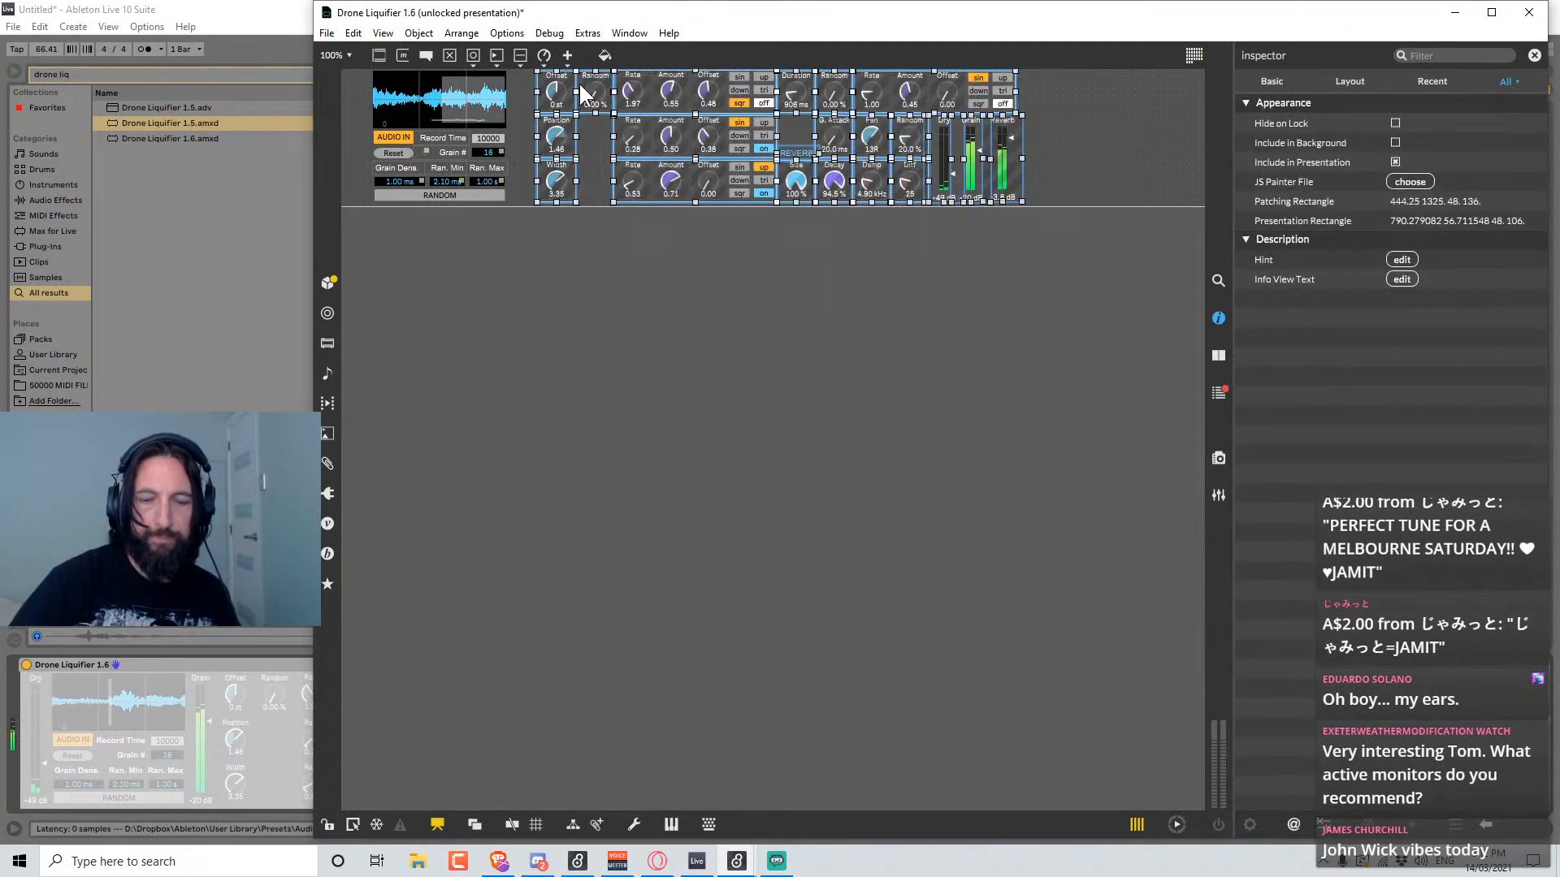
key(shift+Left)
key(shift+Left)
key(shift+Left)
key(Left)
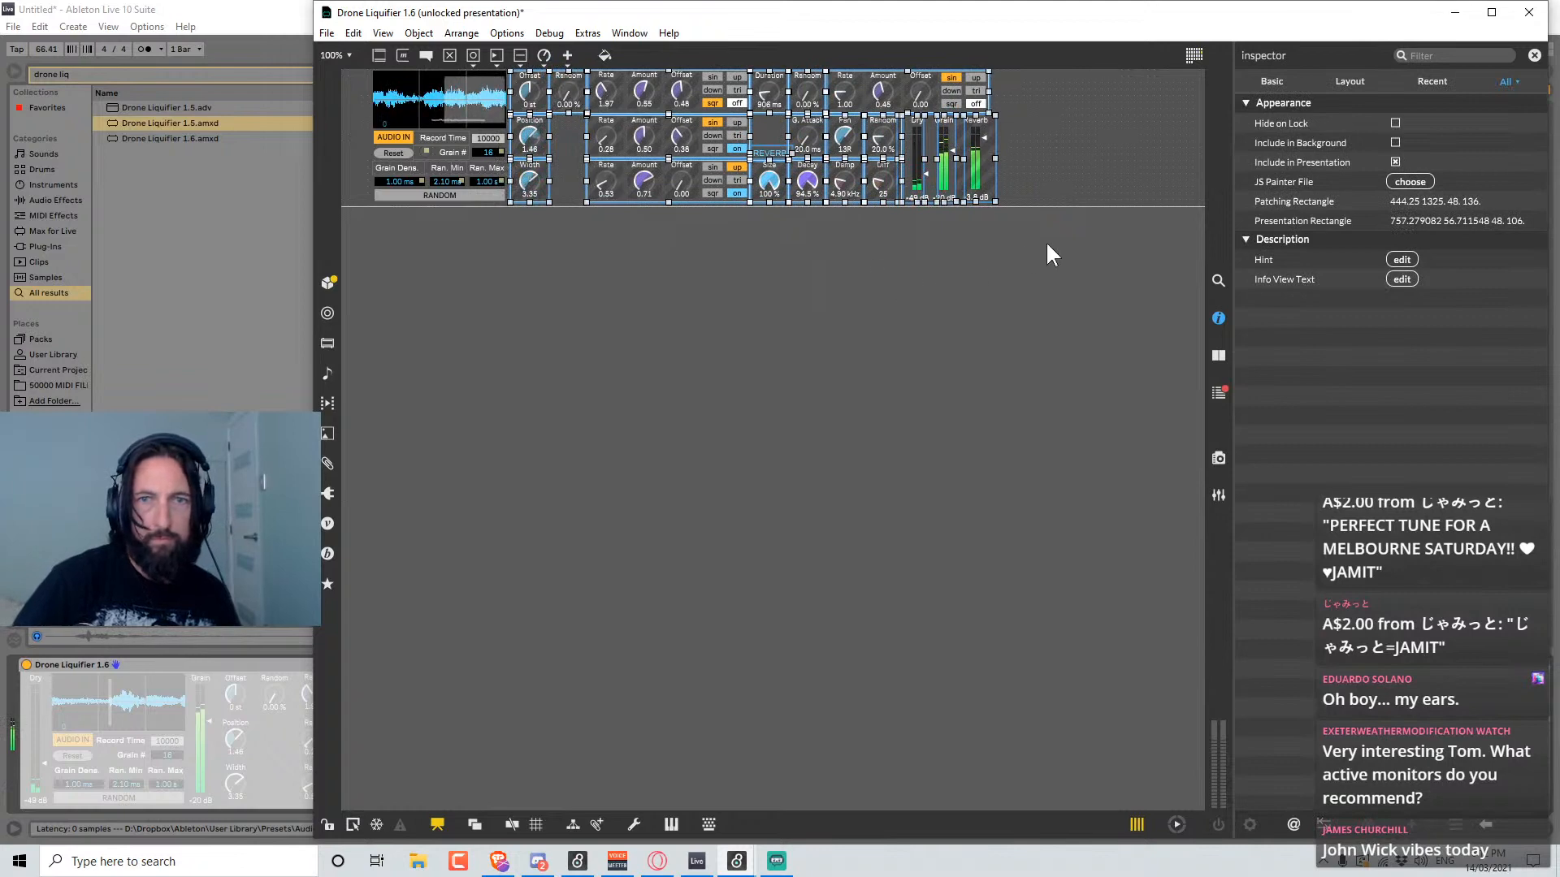
Shift the entire presentation layout left to the edge of the device and briefly lock the patch to check it.
drag(1062, 245, 378, 65)
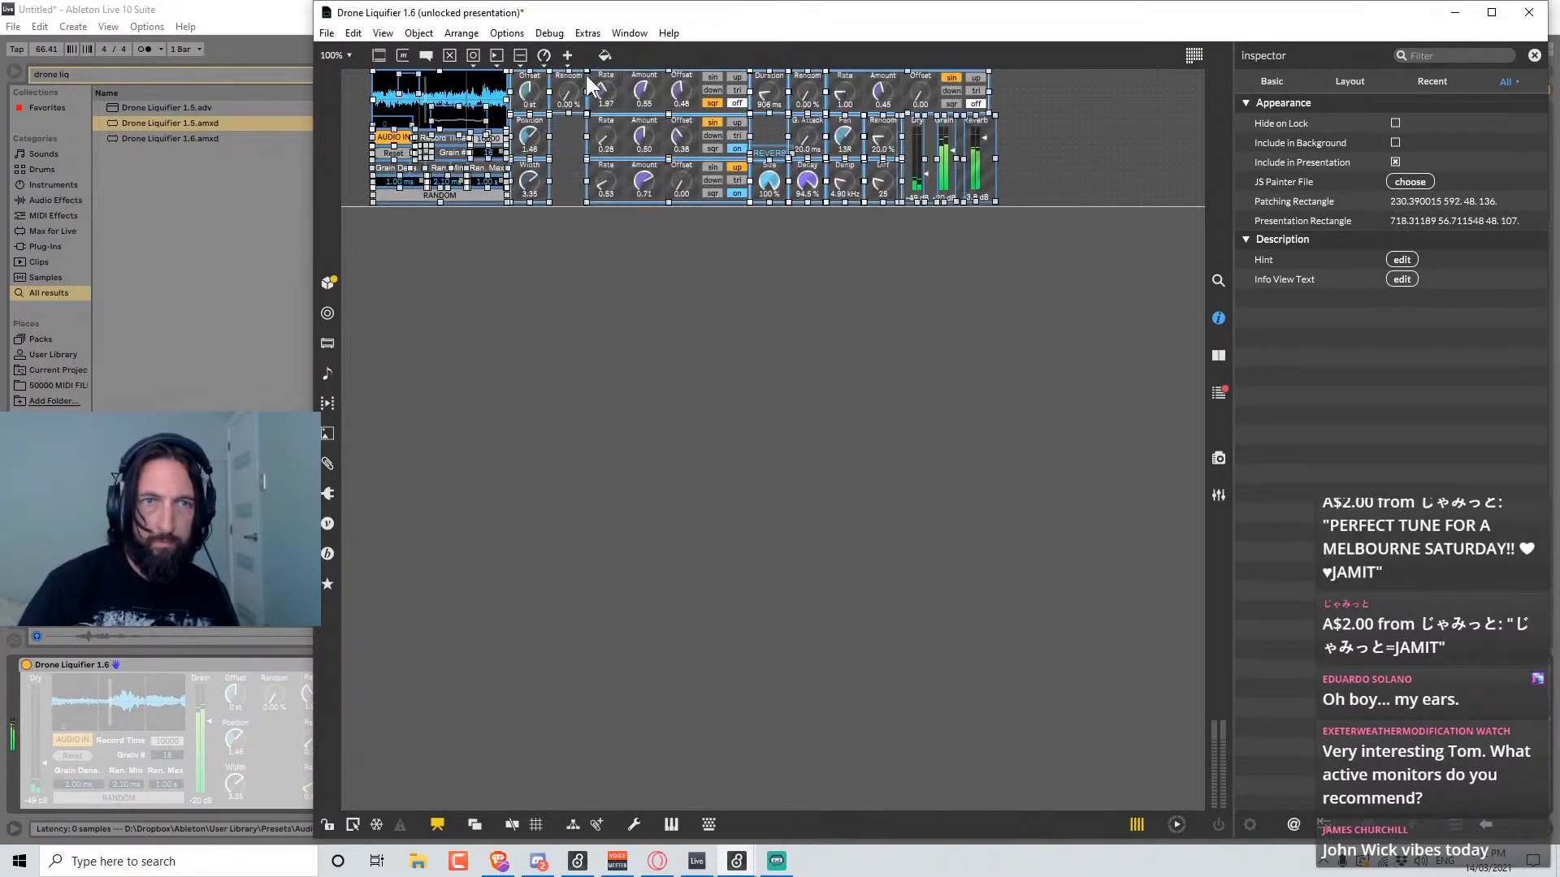
key(shift+Left)
key(shift+Left)
key(shift+Left)
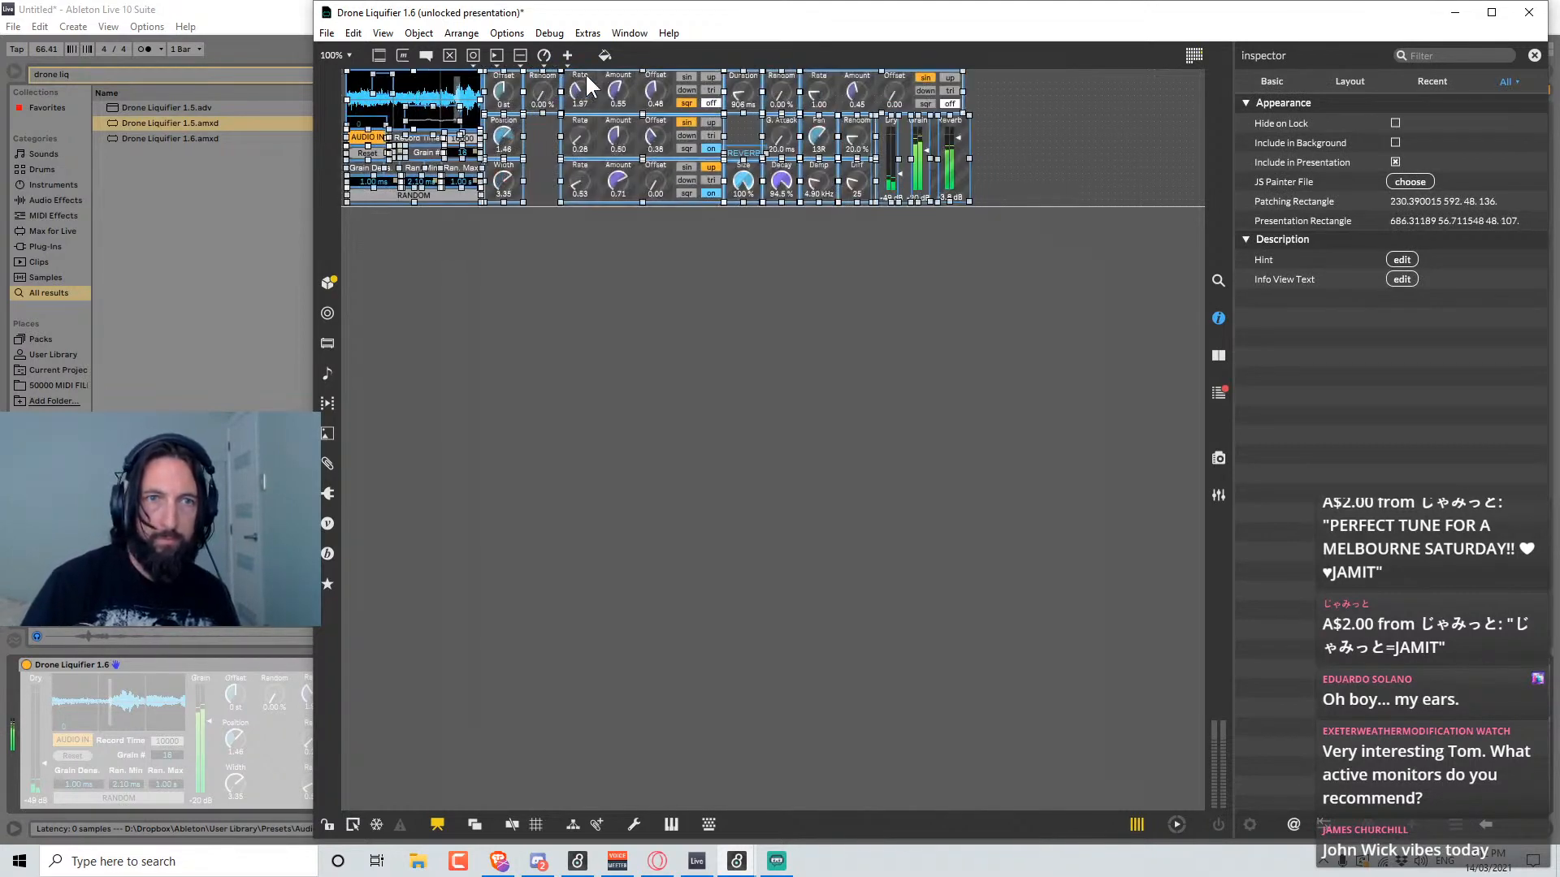
key(Left)
click(717, 279)
key(ctrl+e)
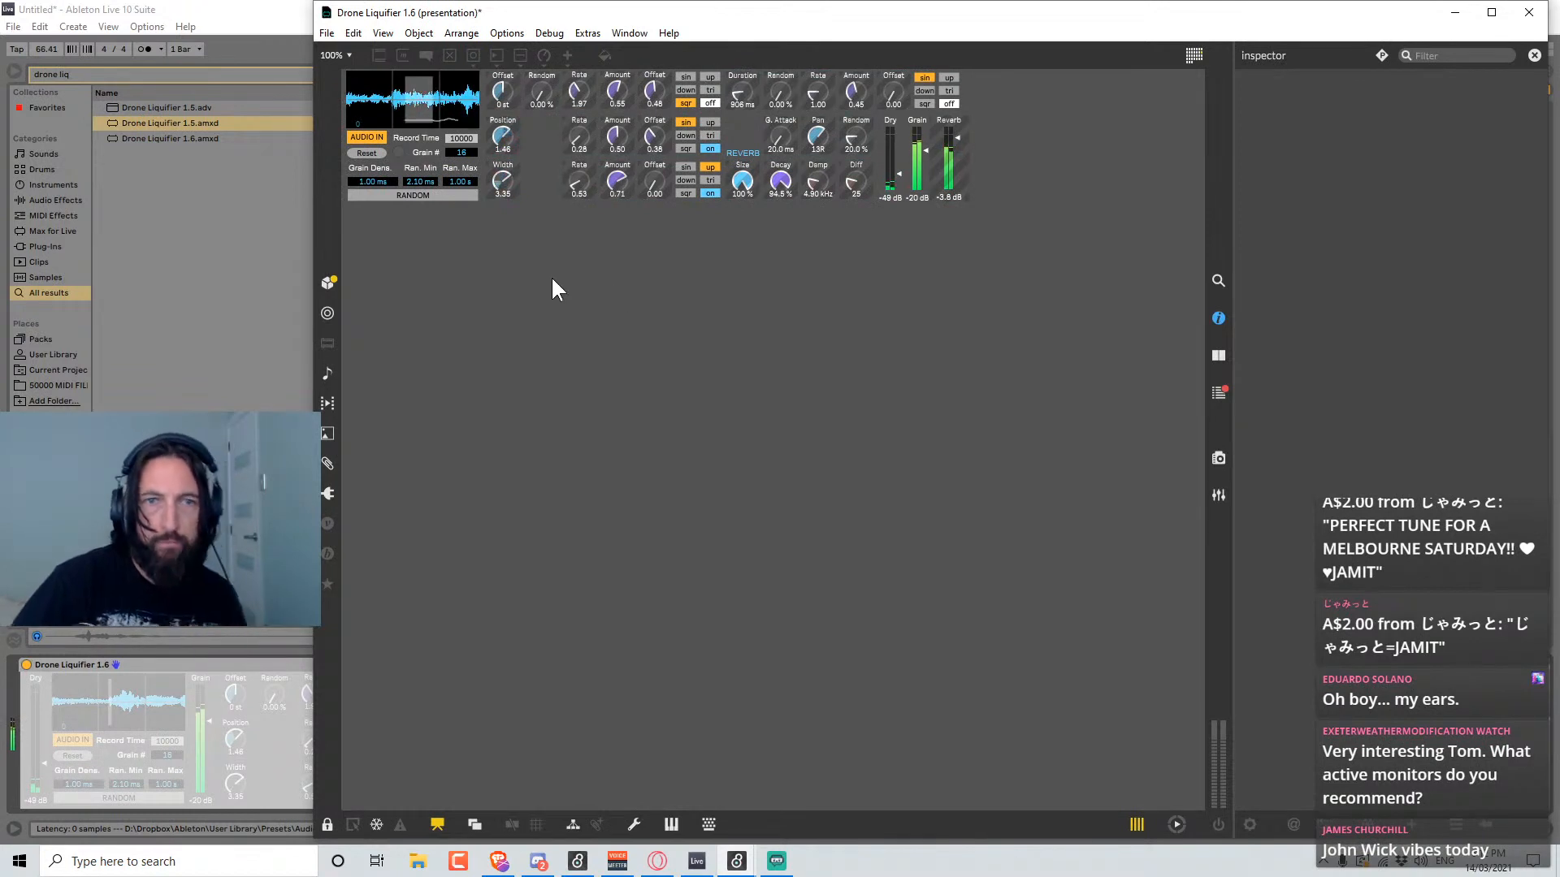
key(ctrl+e)
key(n)
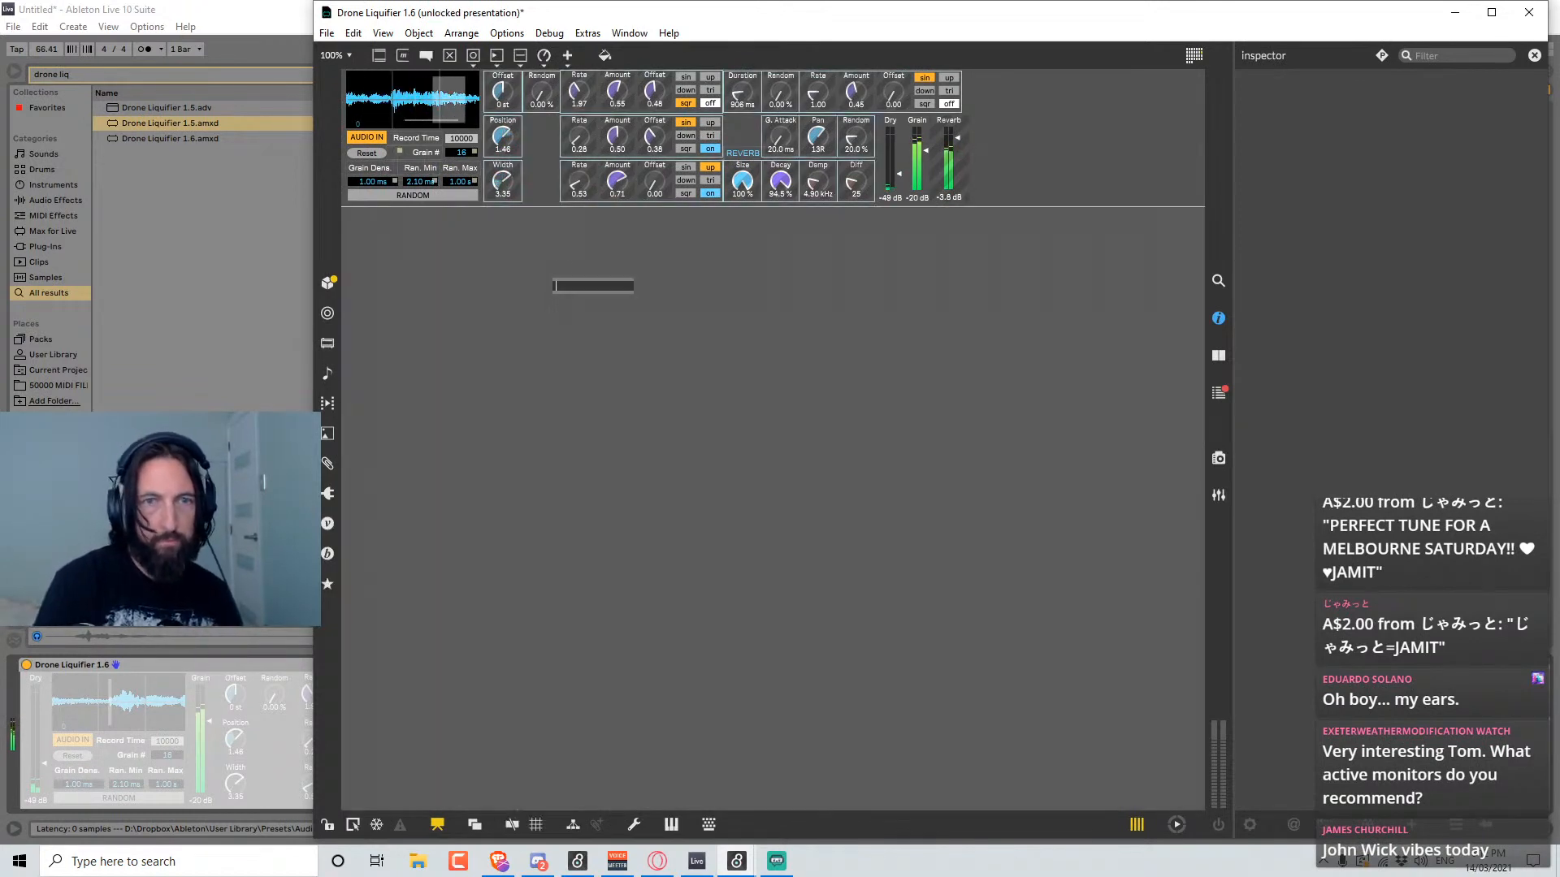
drag(531, 266, 645, 315)
key(Delete)
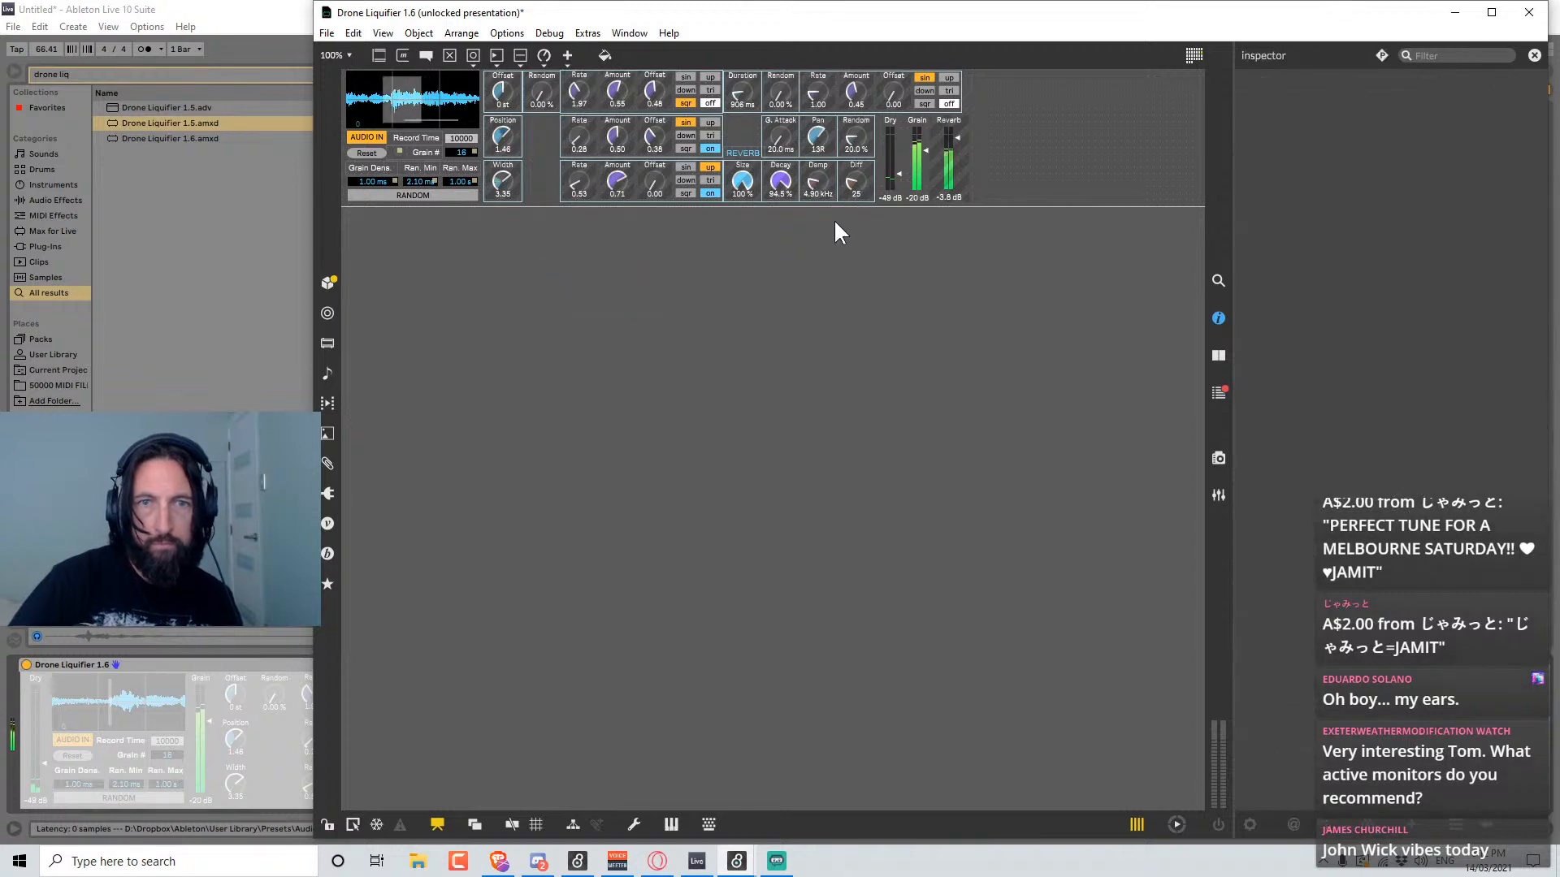
Nudge the lower two rows of controls slightly down for even spacing, then save the device and close its editor.
drag(802, 218, 504, 177)
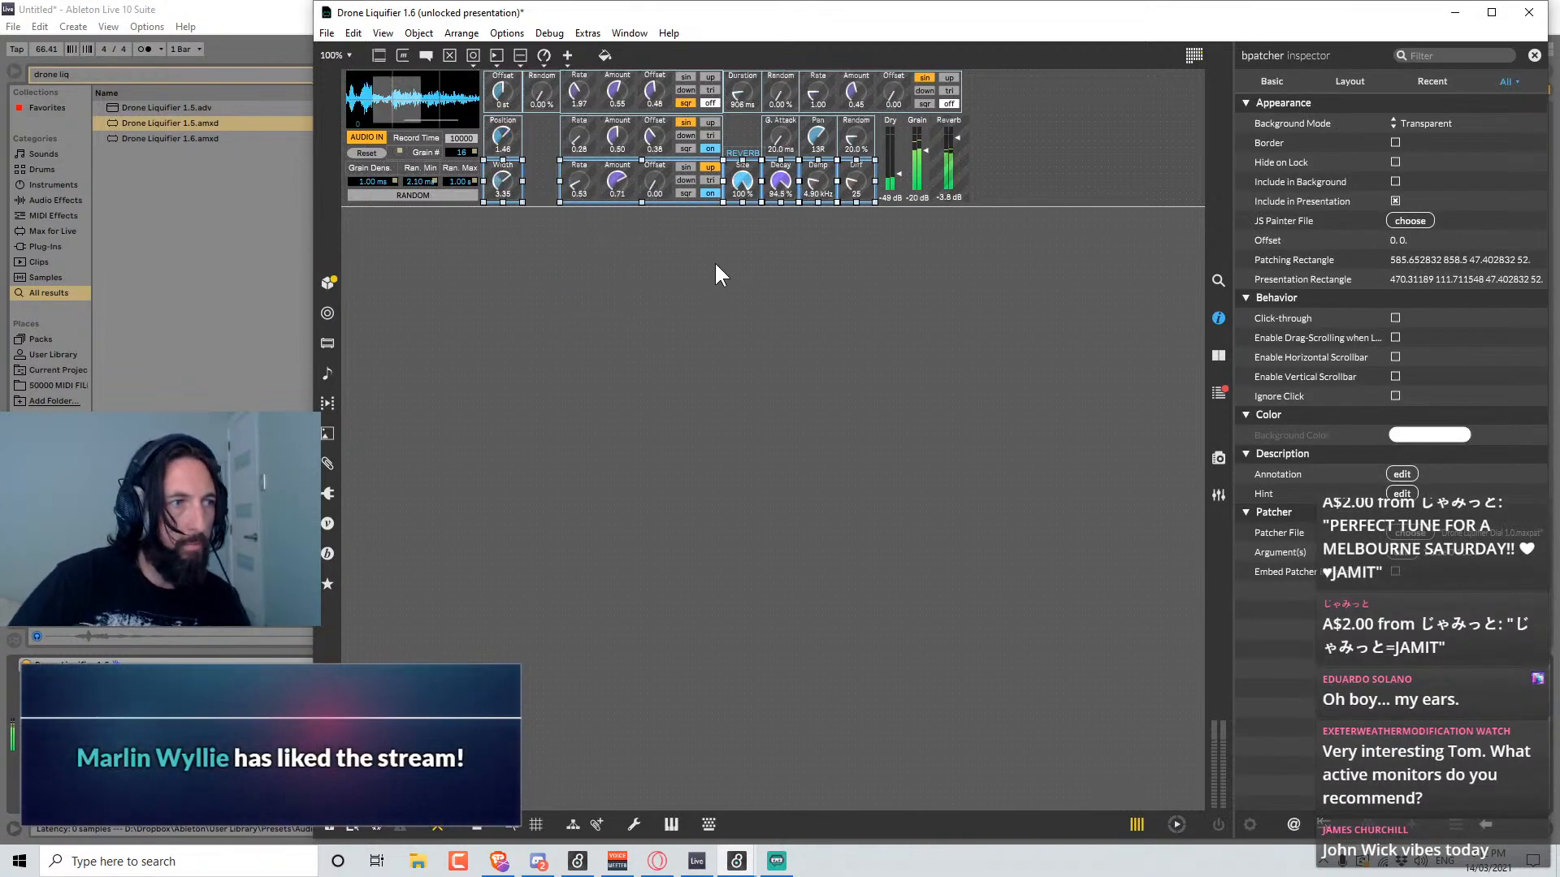
drag(681, 161, 682, 163)
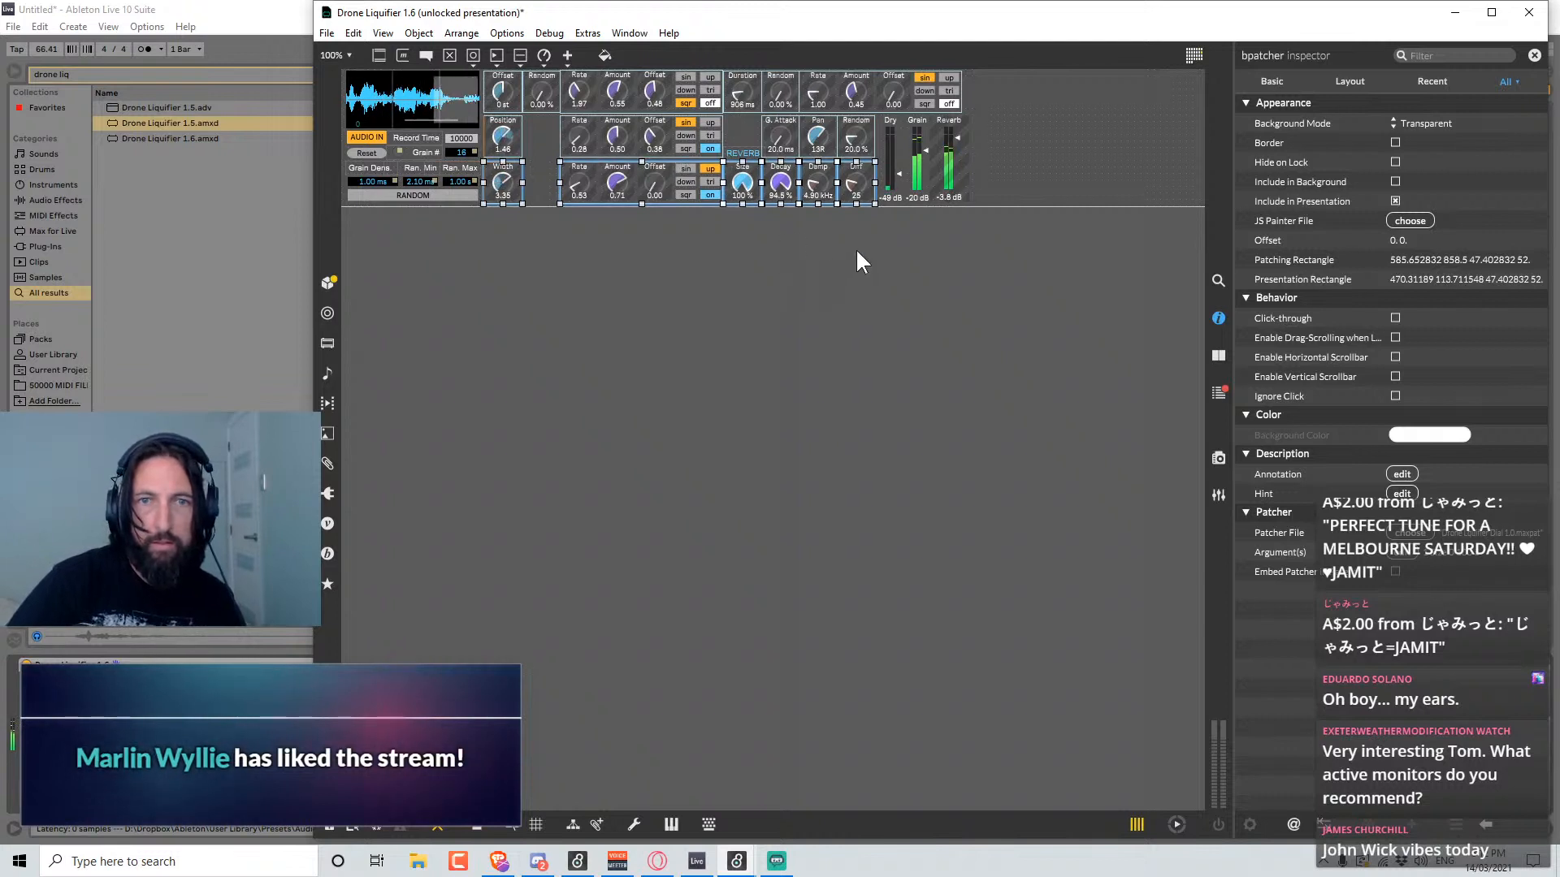
drag(856, 250, 499, 120)
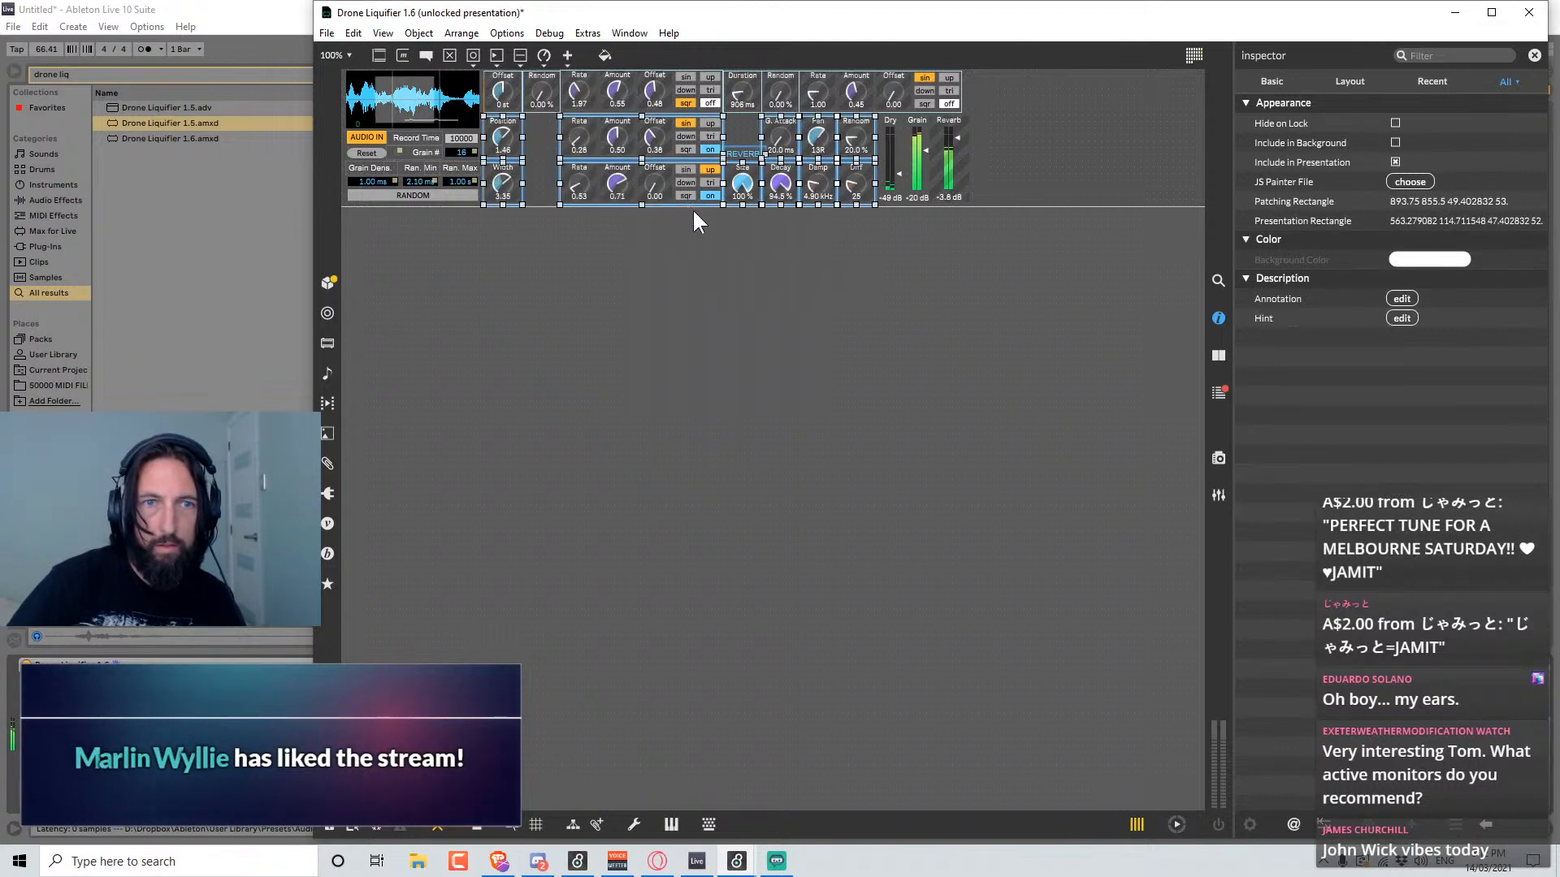
click(868, 289)
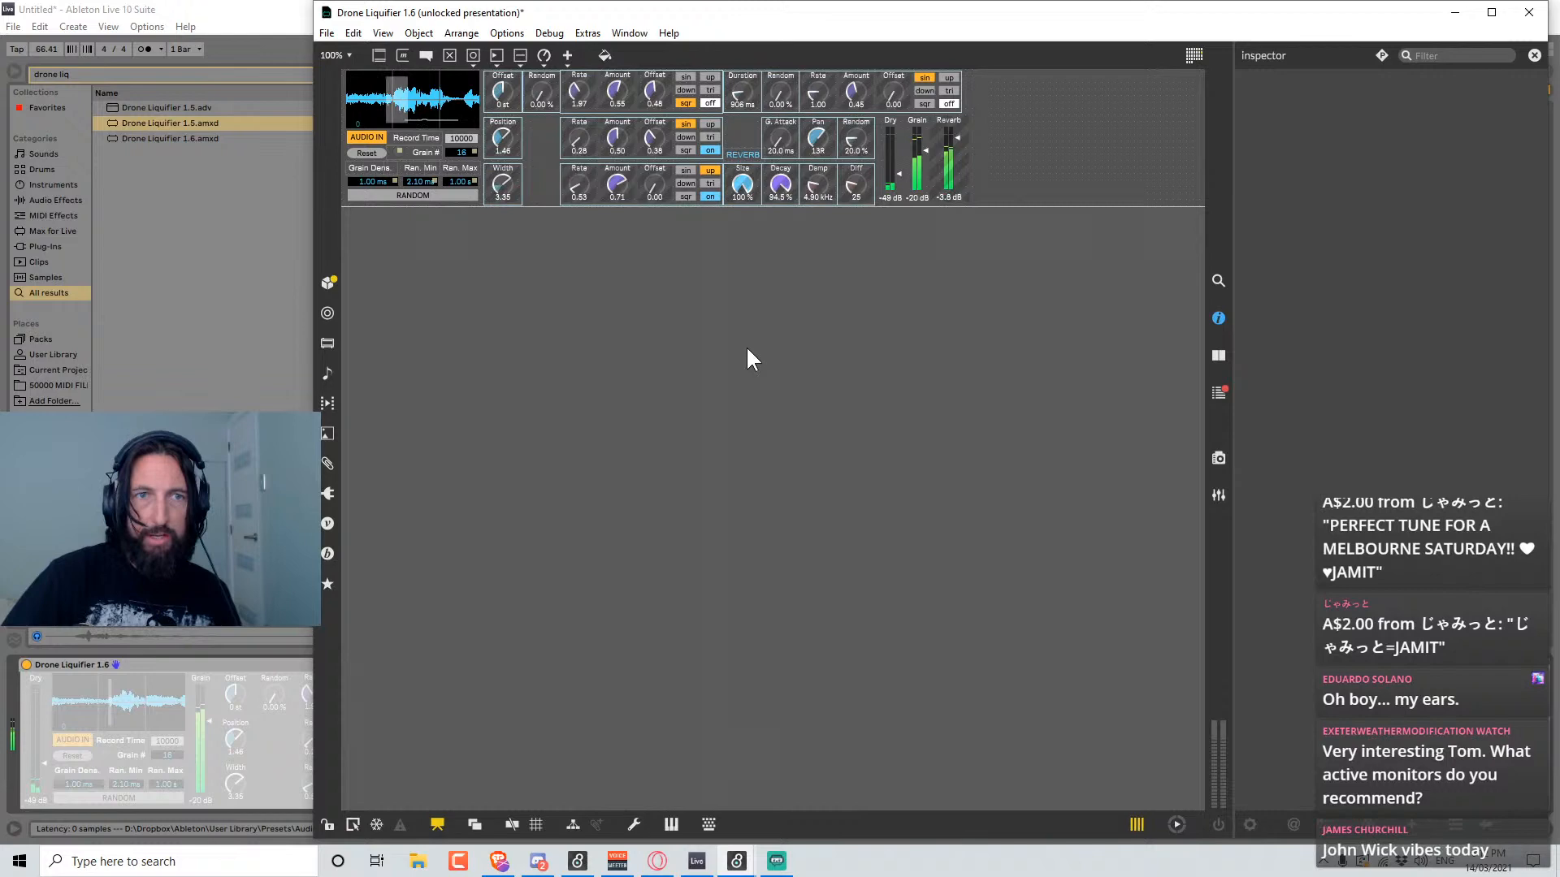
key(ctrl+s)
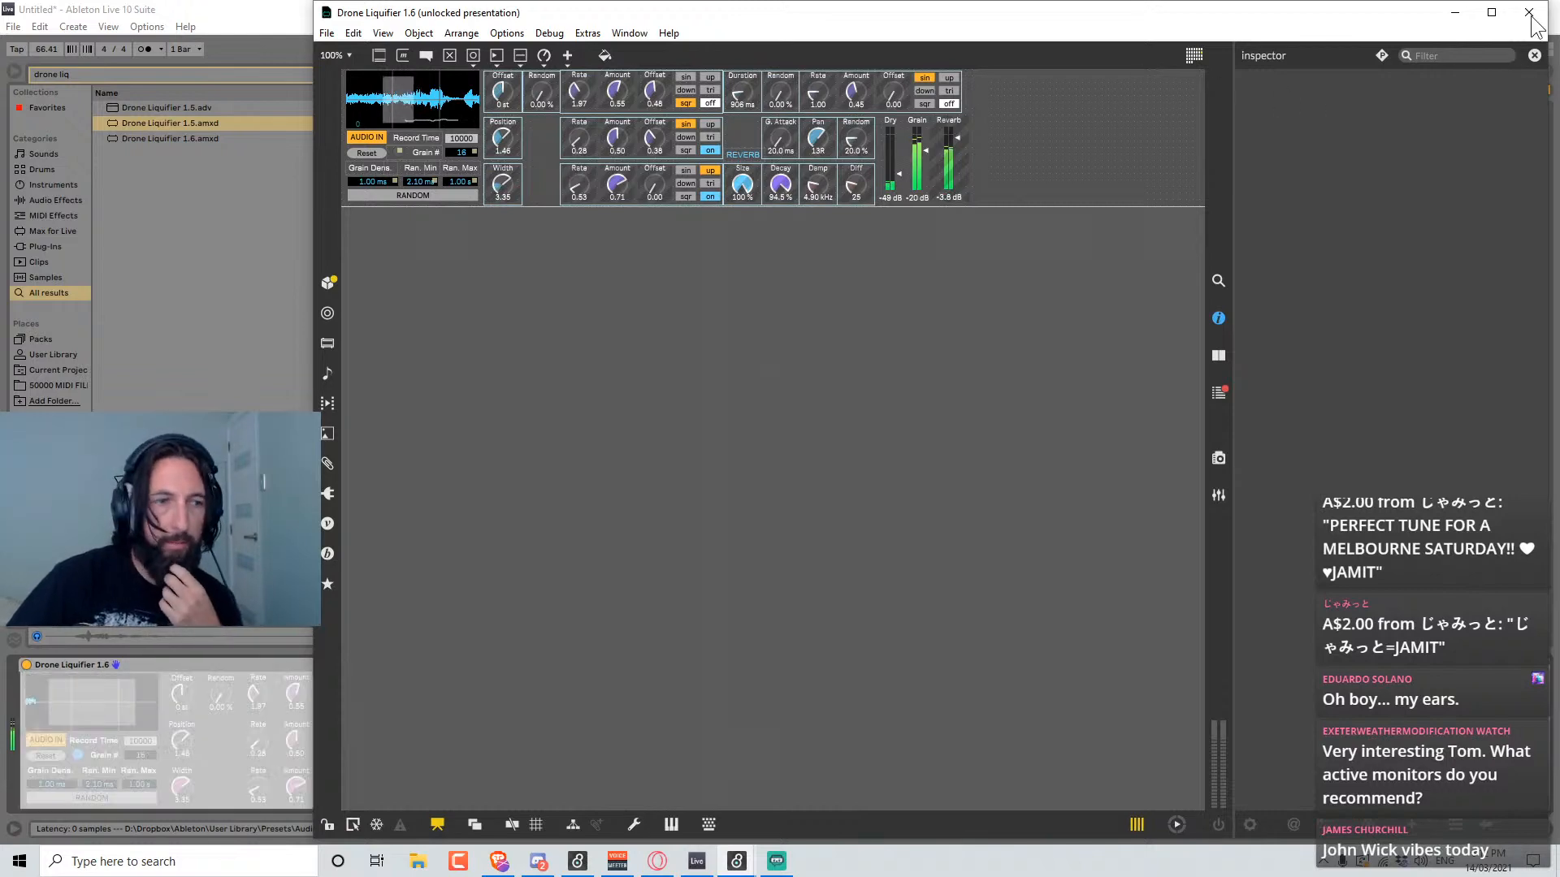
click(1527, 13)
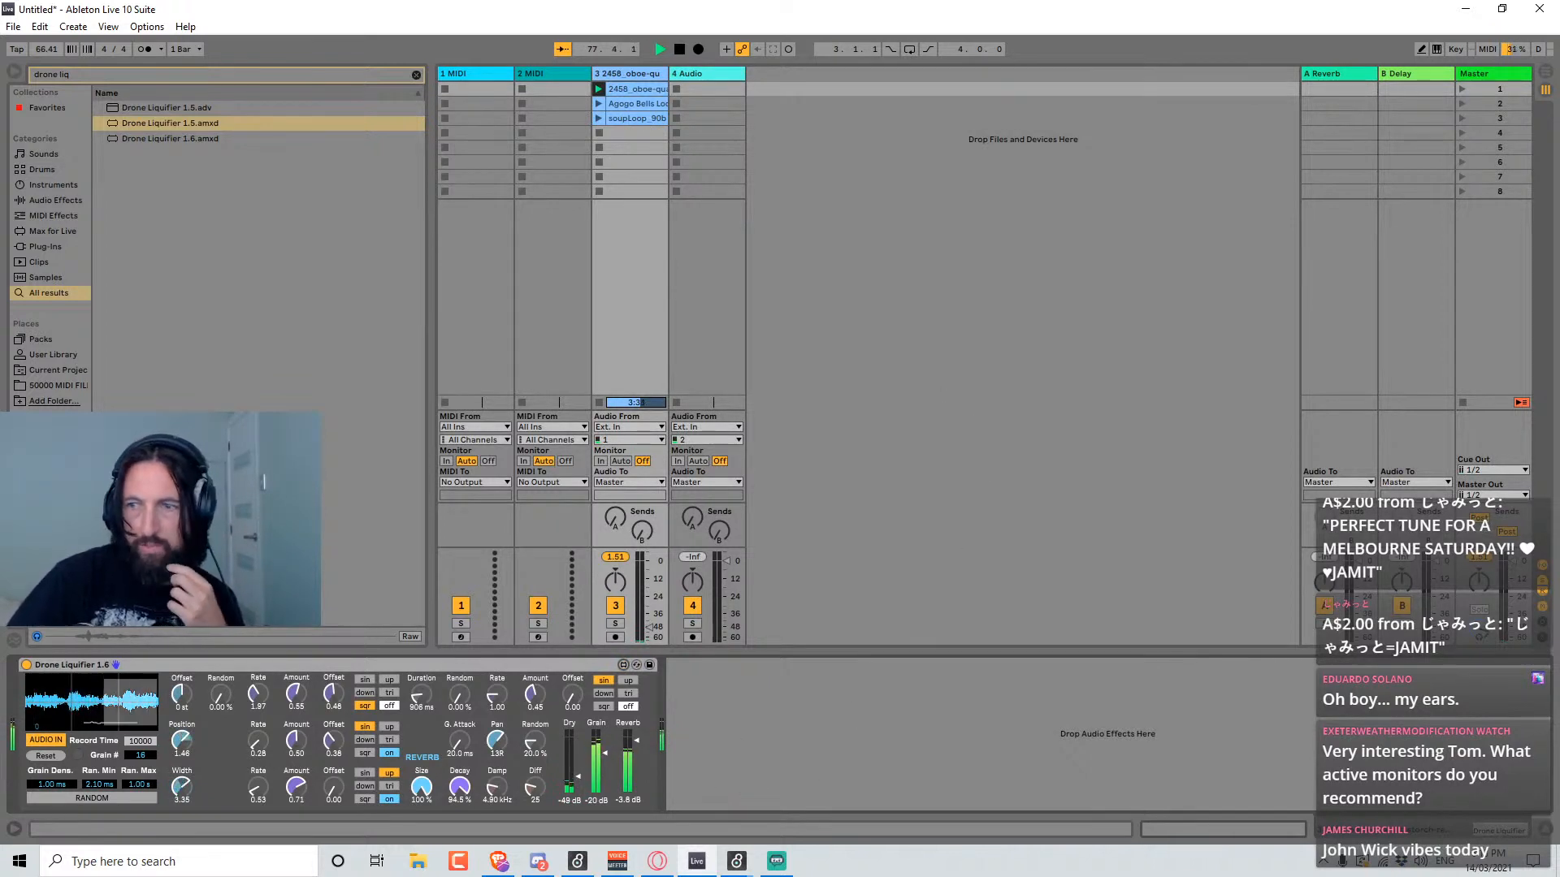
Raise track 3's volume and balance the device with Dry at -inf dB, Grain at -15 dB and Reverb at -0.3 dB.
drag(649, 627, 649, 563)
drag(604, 753, 606, 786)
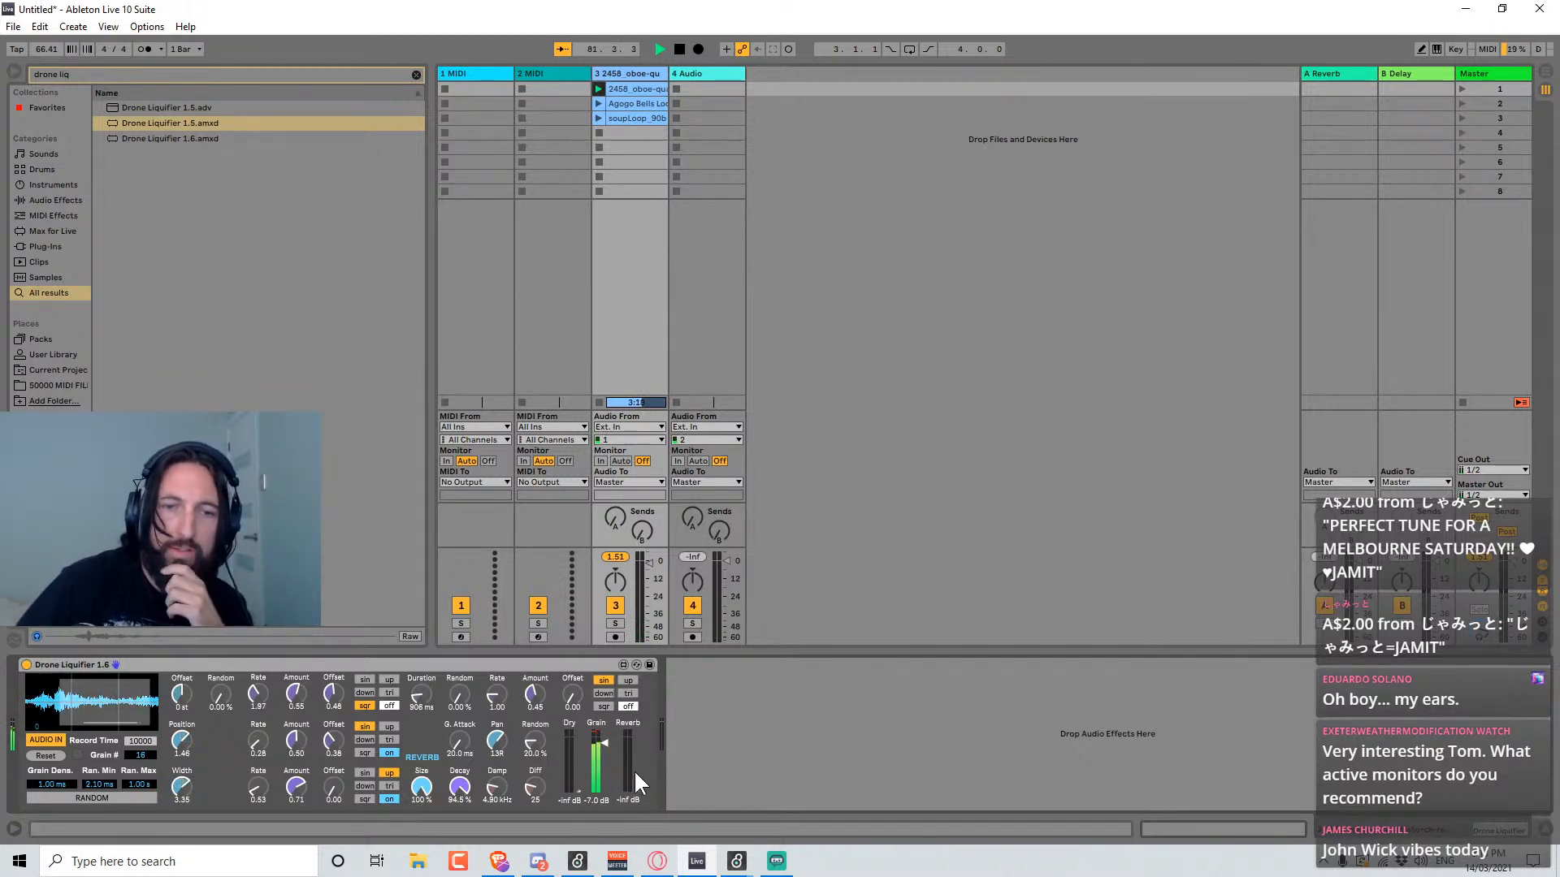
drag(638, 783, 637, 738)
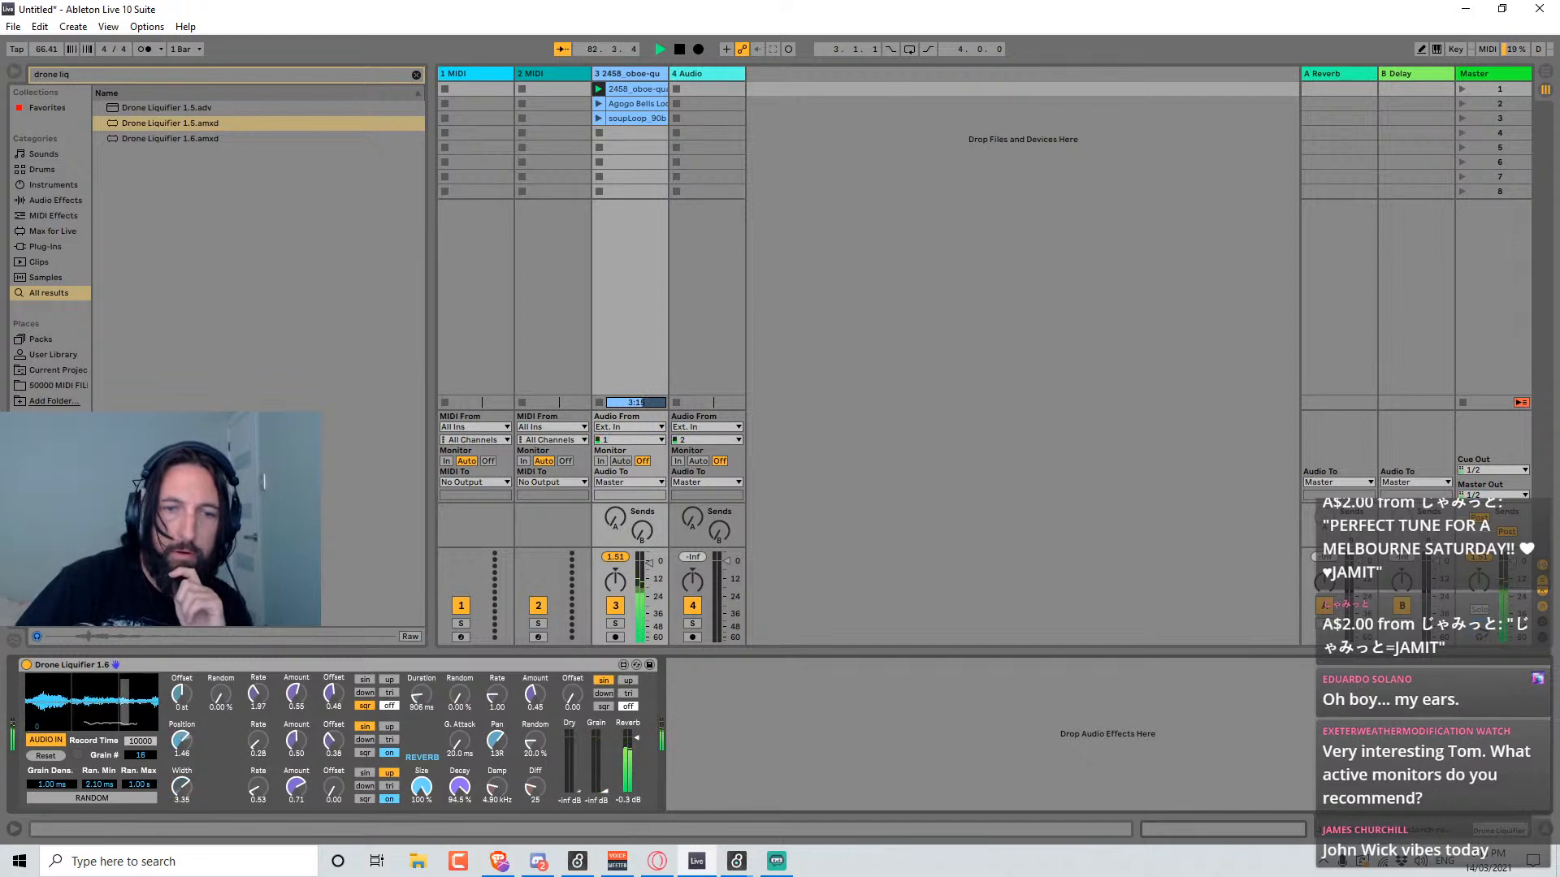
drag(604, 780, 603, 740)
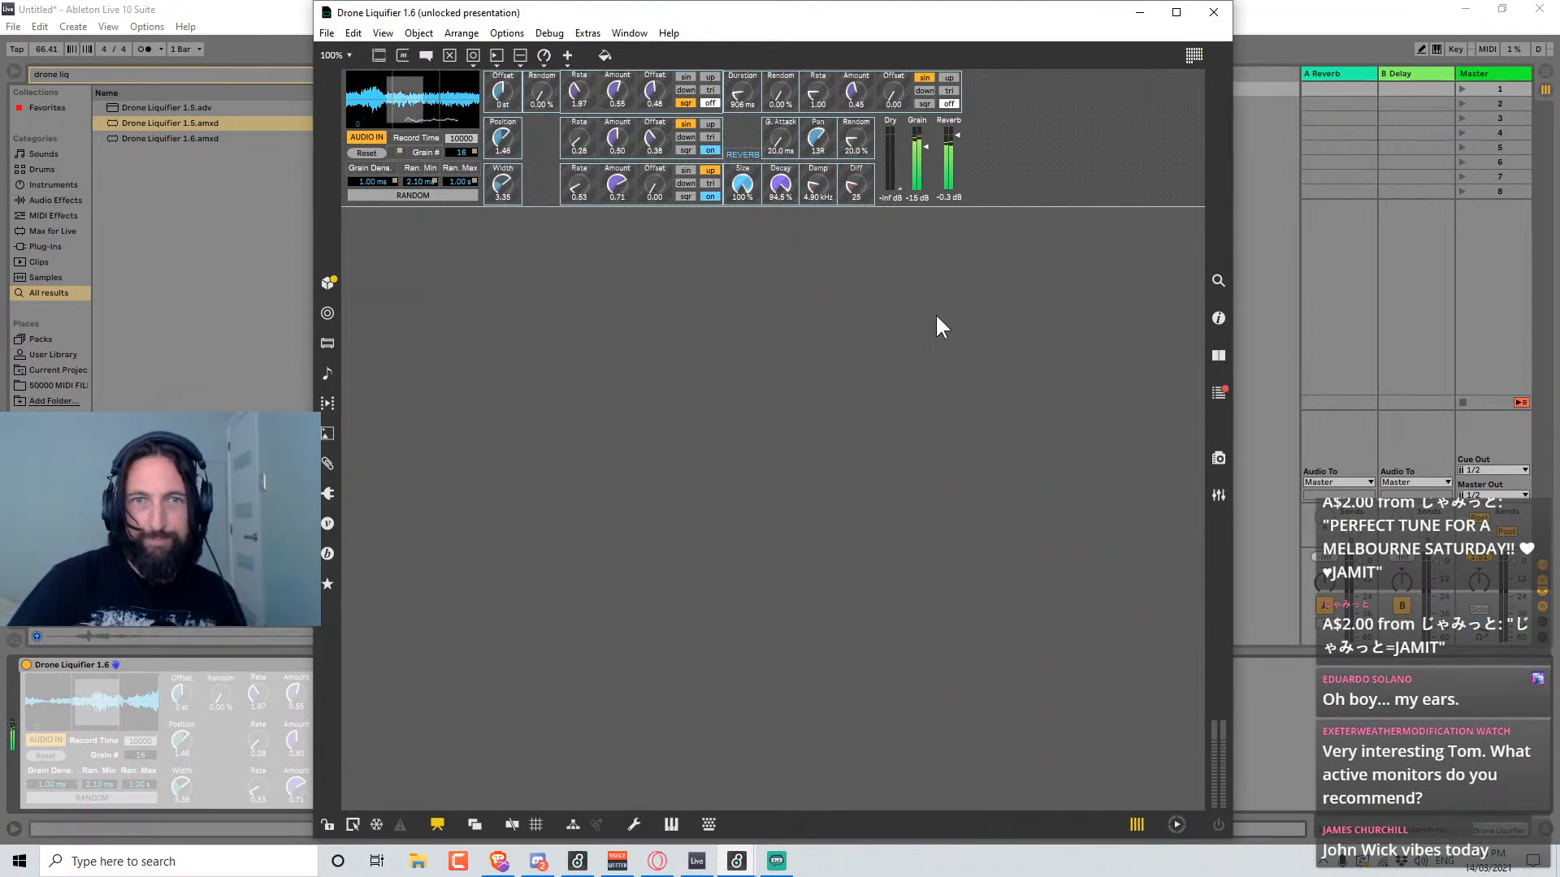
Switch the device patch to patching view and examine its signal flow, including the plugin~ to record~ cord and the Dry, Grain and Reverb paths.
key(ctrl+alt+e)
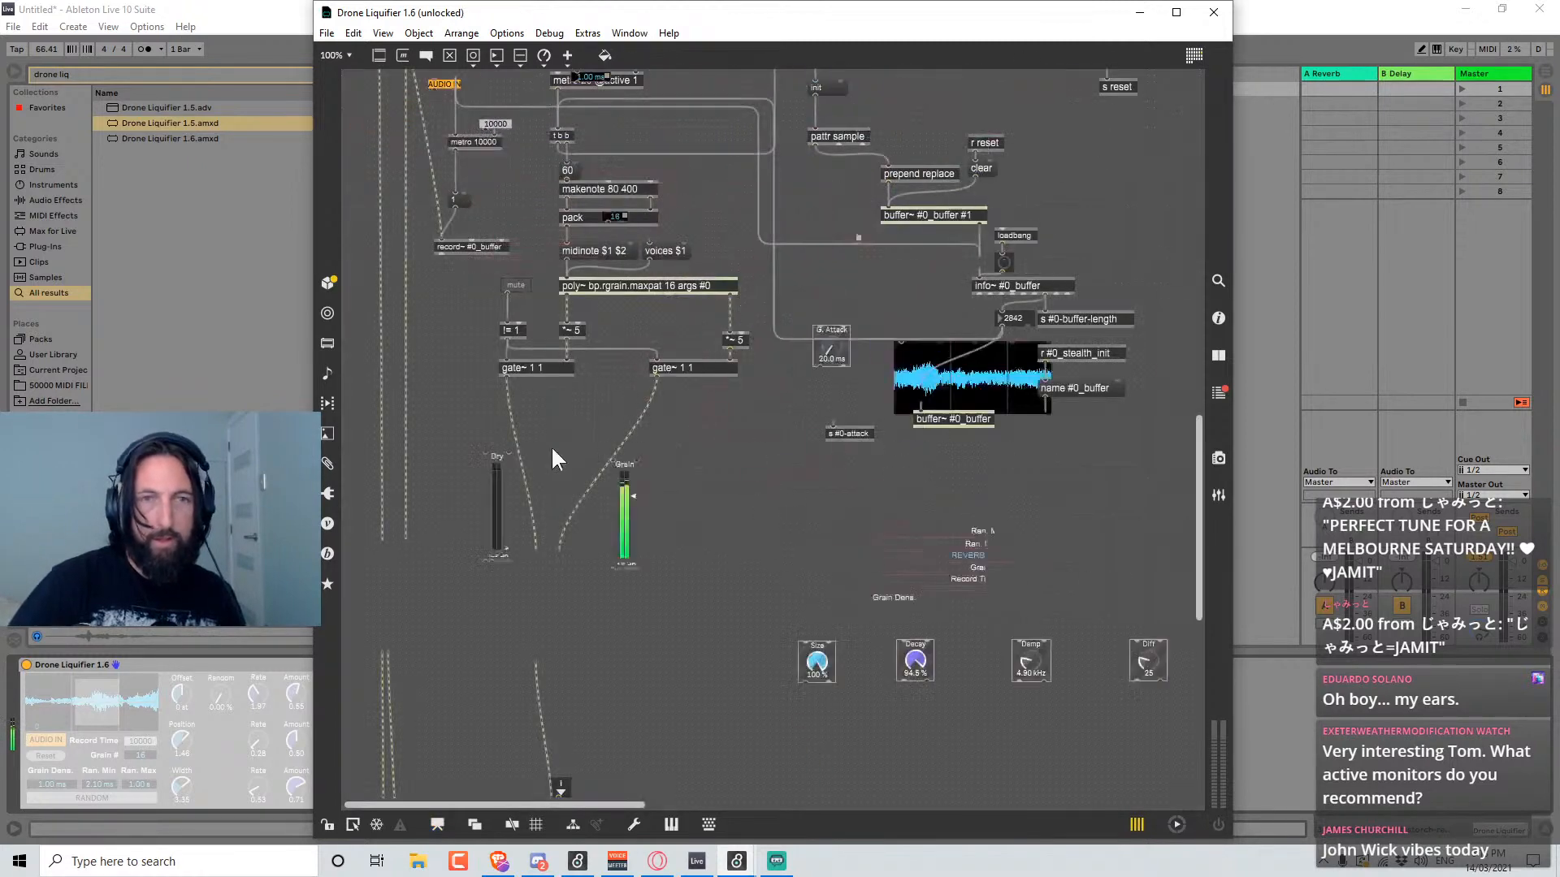
scroll(550, 440, up, 10)
scroll(549, 447, down, 10)
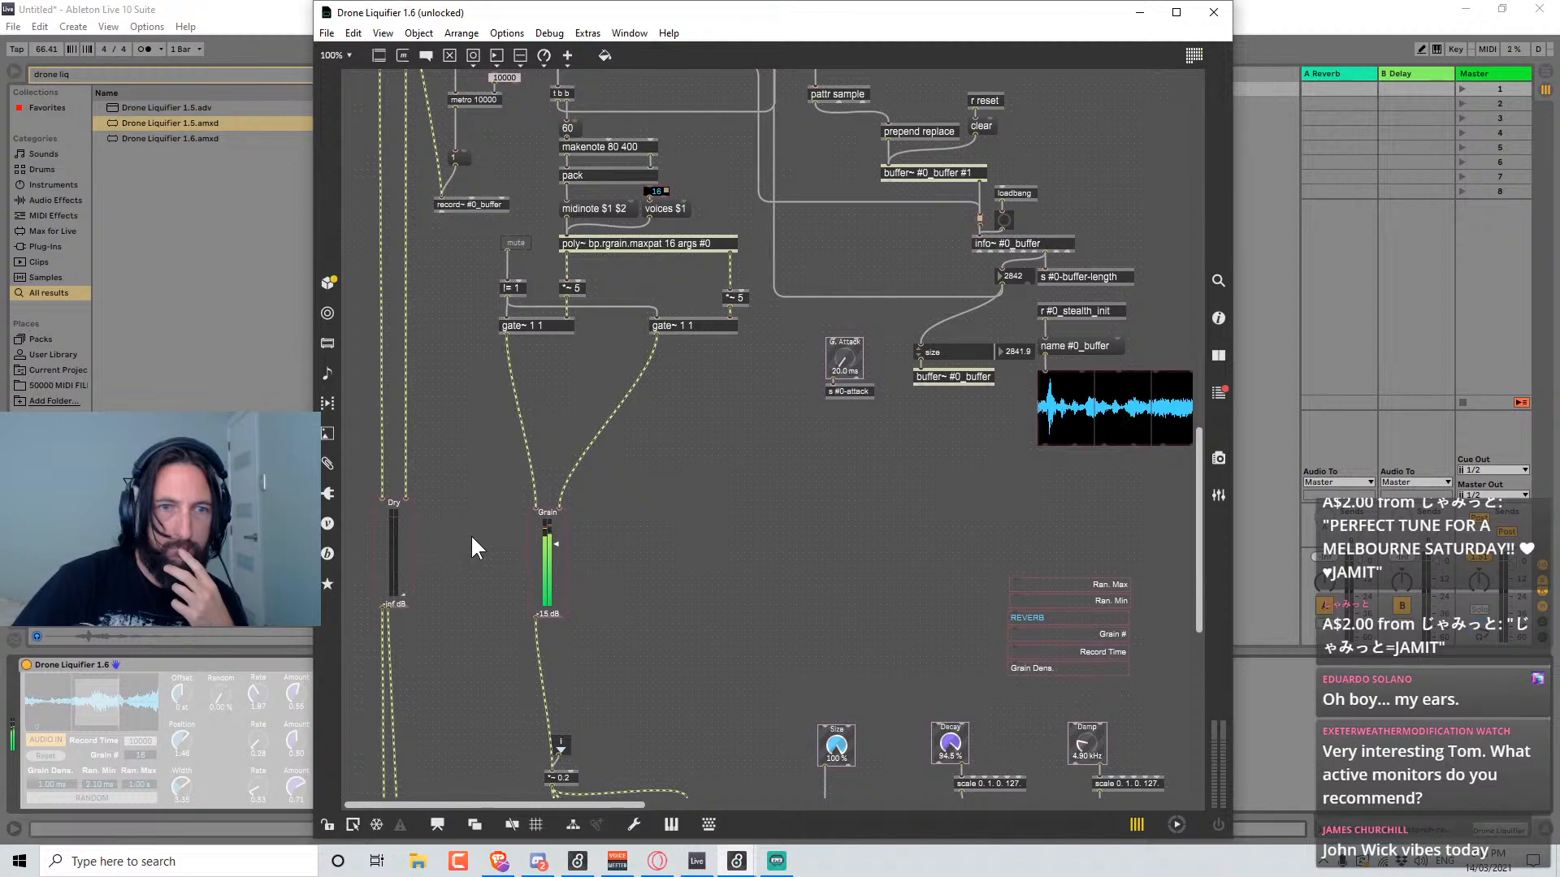
scroll(473, 542, down, 5)
scroll(472, 539, down, 8)
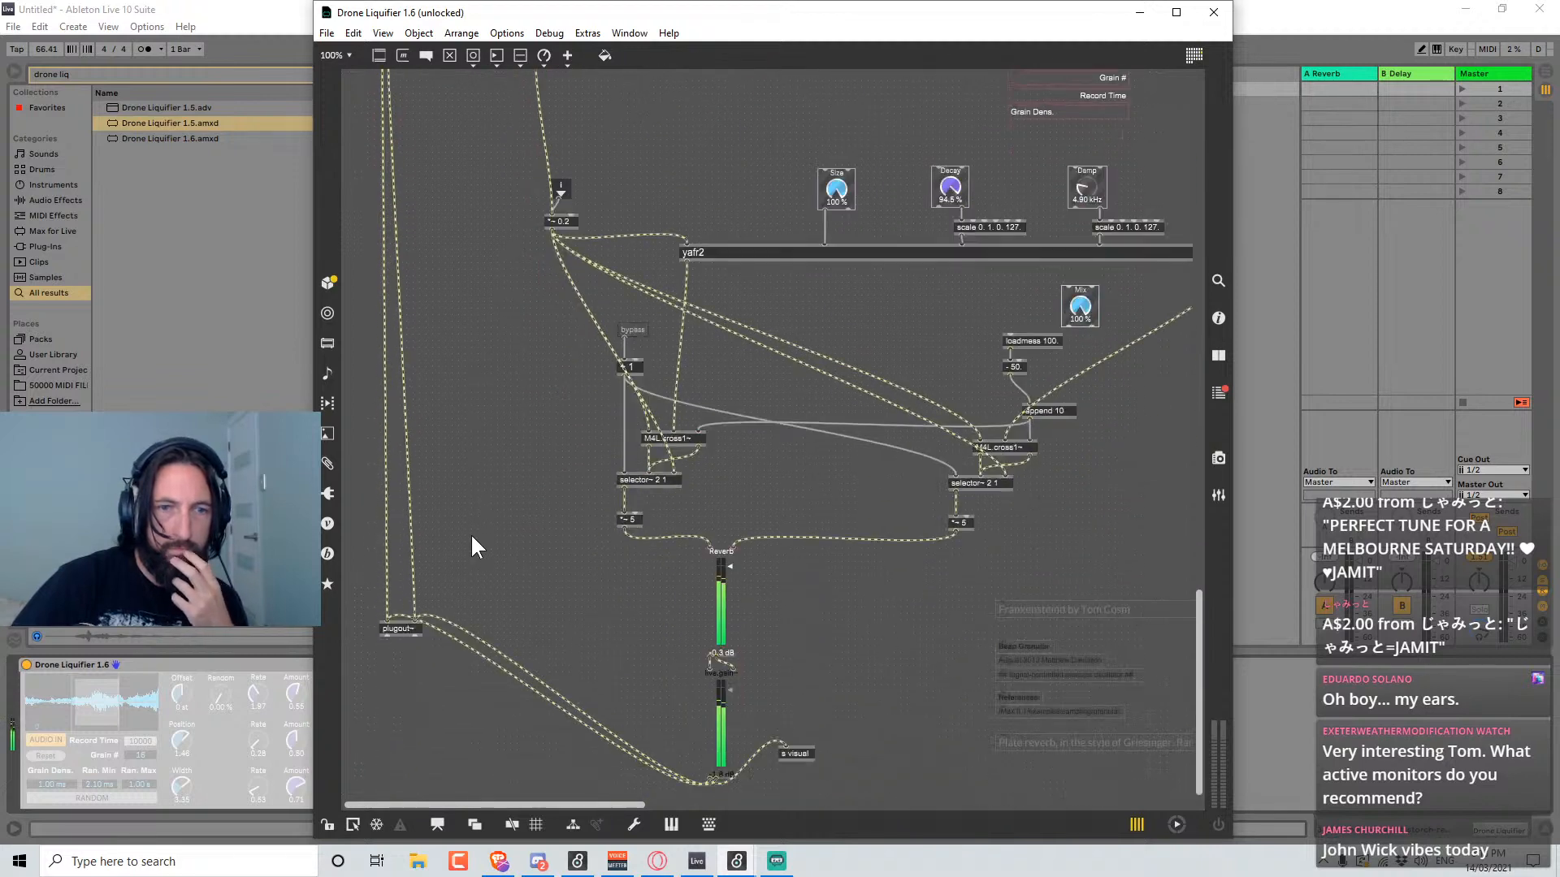
scroll(470, 533, up, 20)
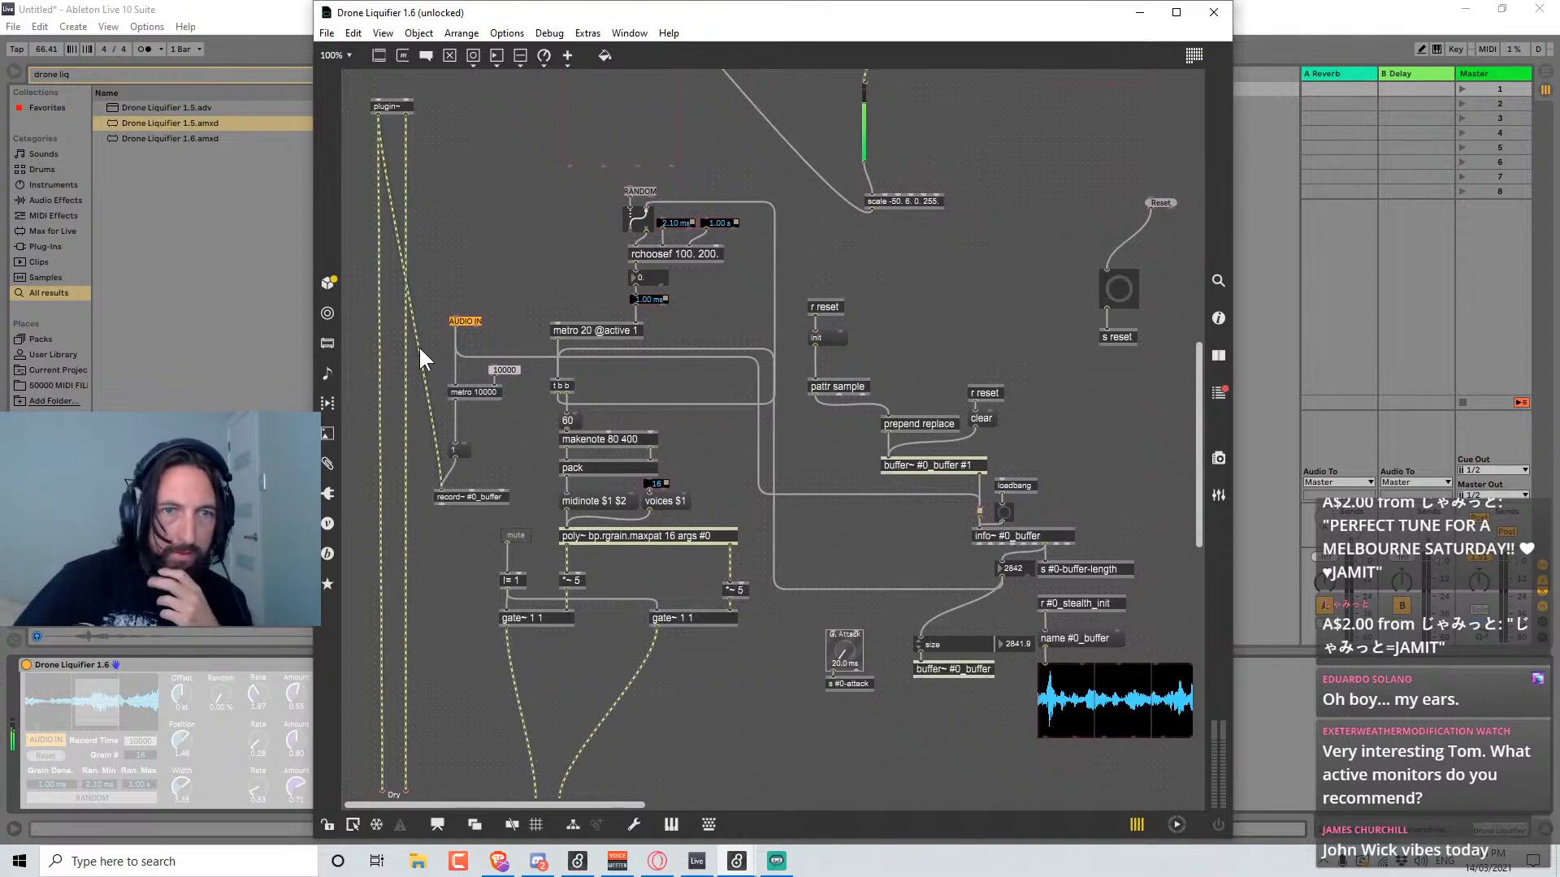
click(417, 341)
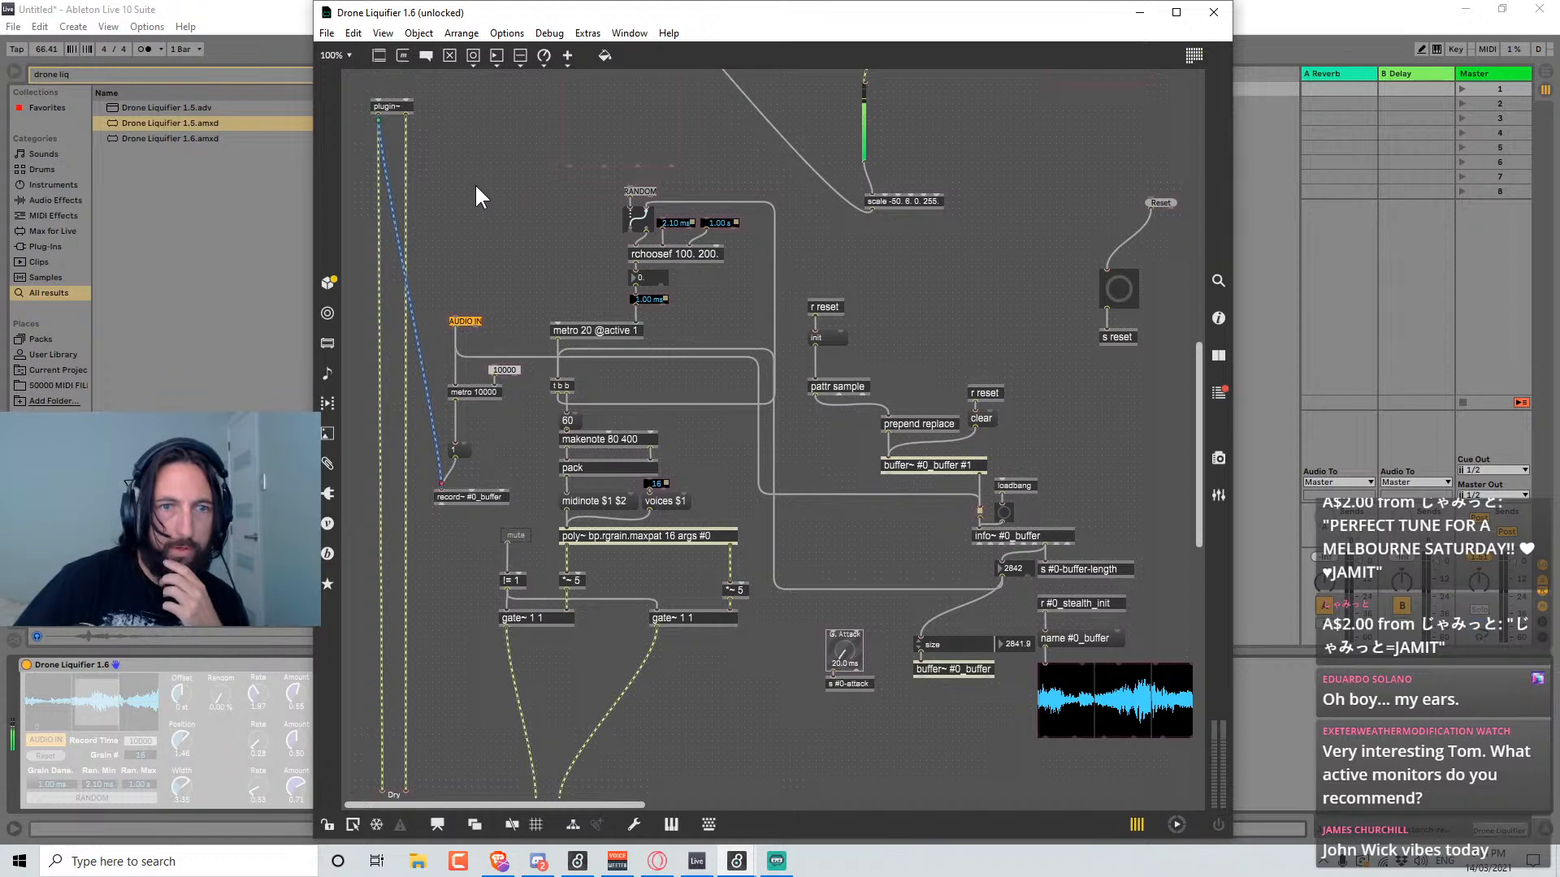
scroll(701, 578, down, 9)
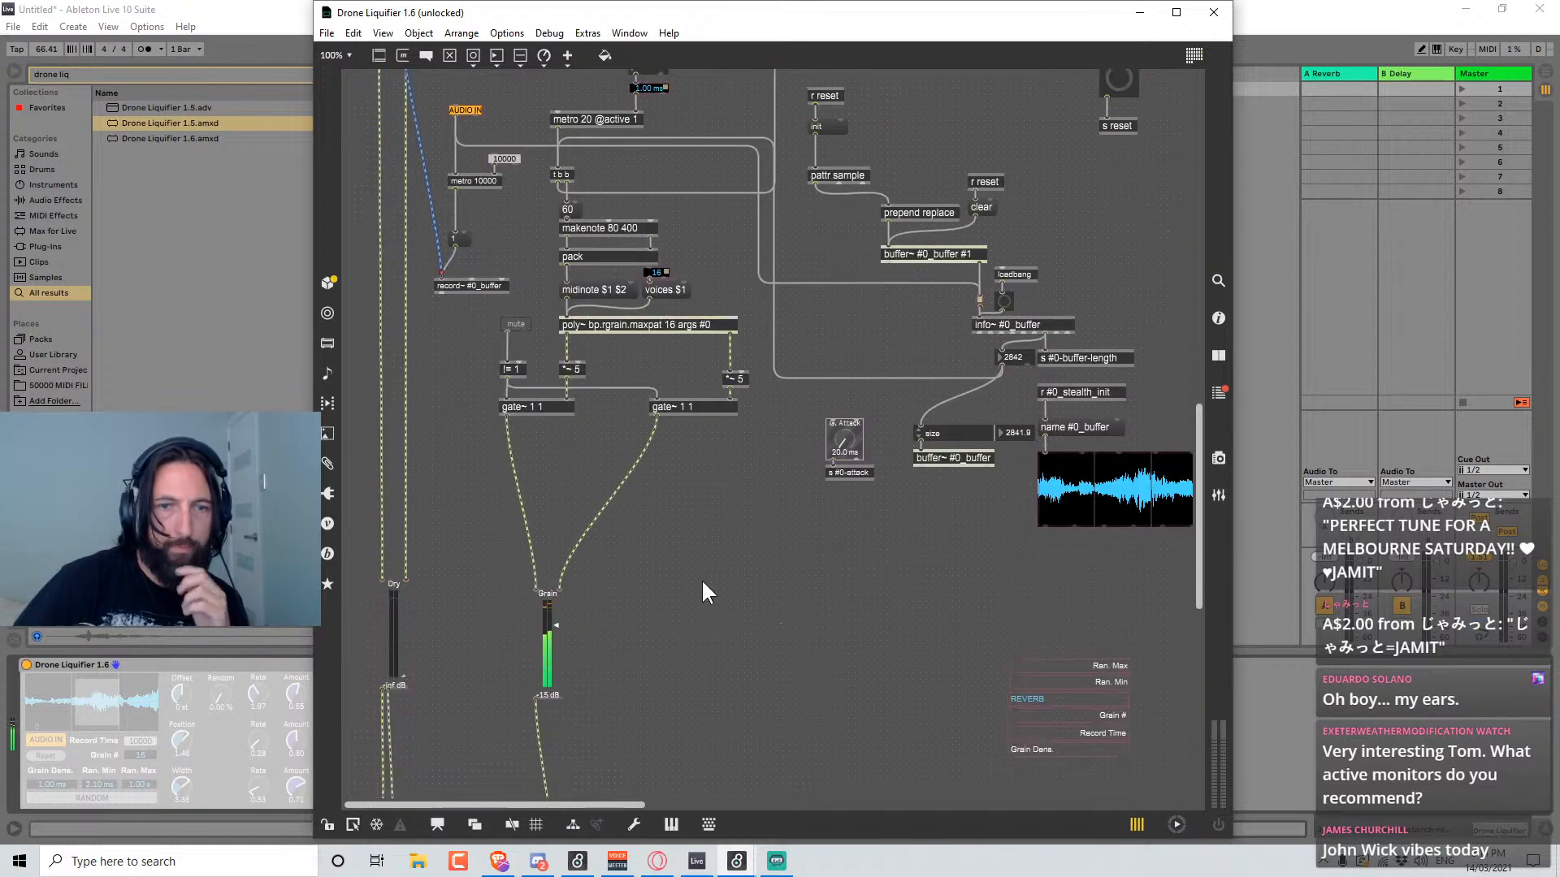
Move the Grain slider slightly right and up so it lines up level with the Dry slider.
scroll(700, 571, down, 3)
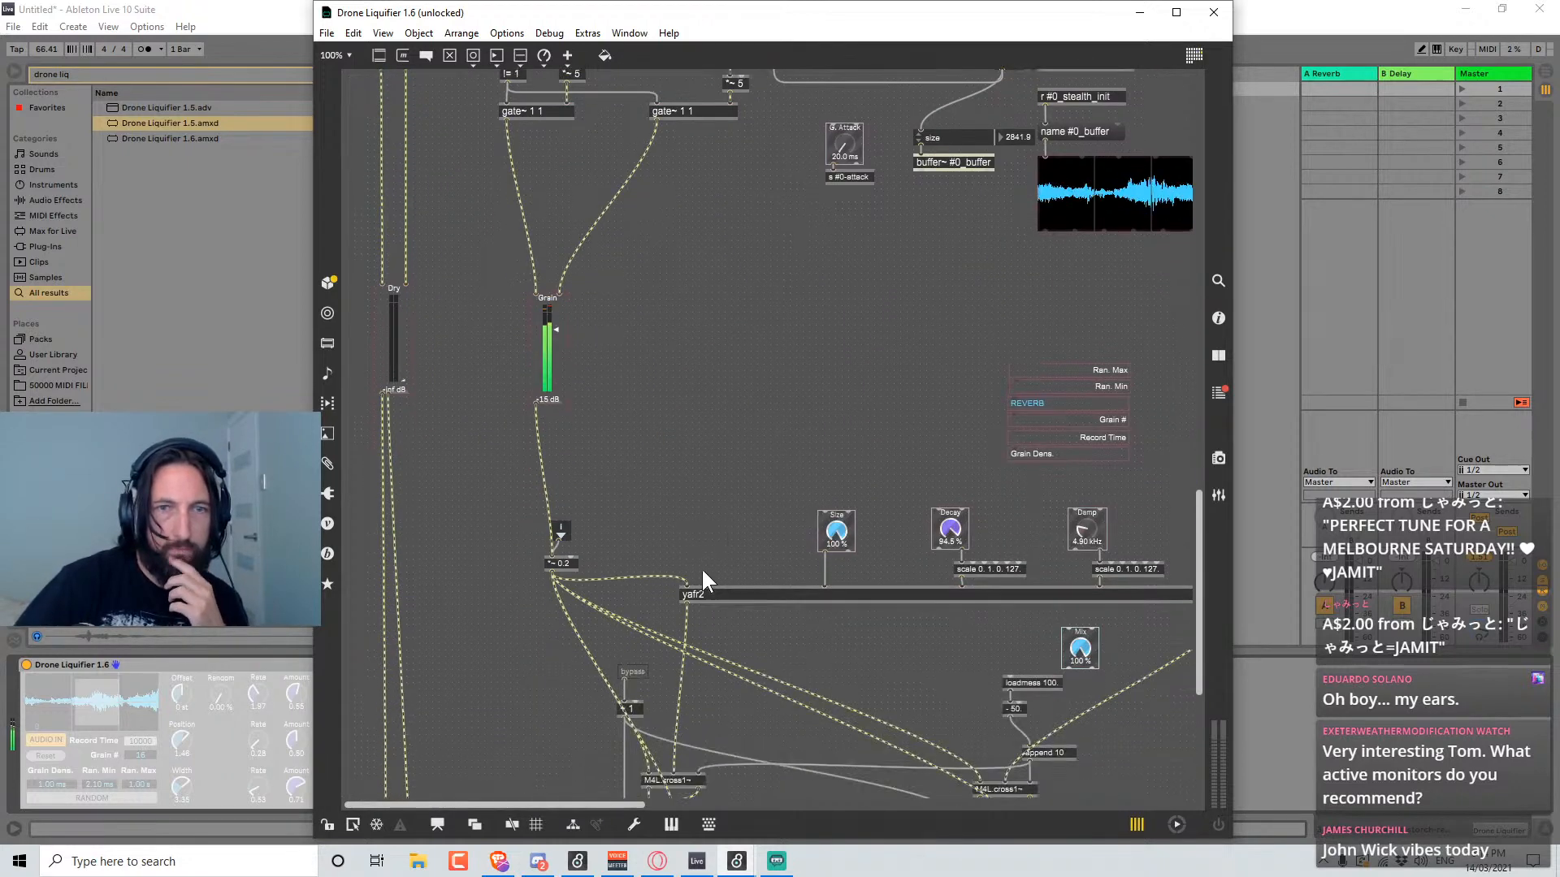
scroll(708, 578, down, 3)
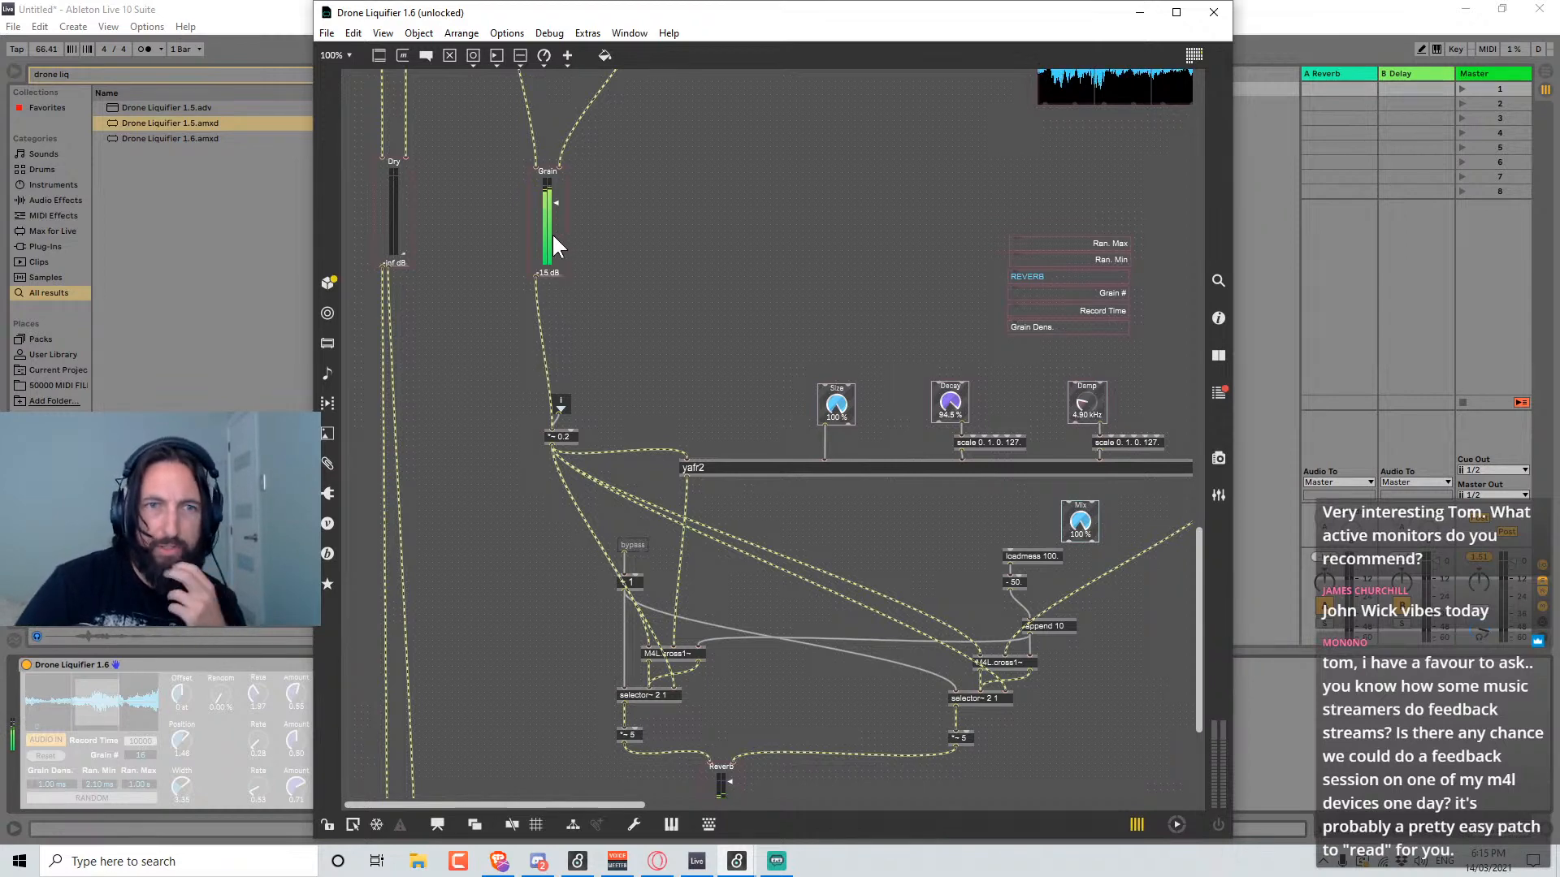
drag(550, 234, 563, 228)
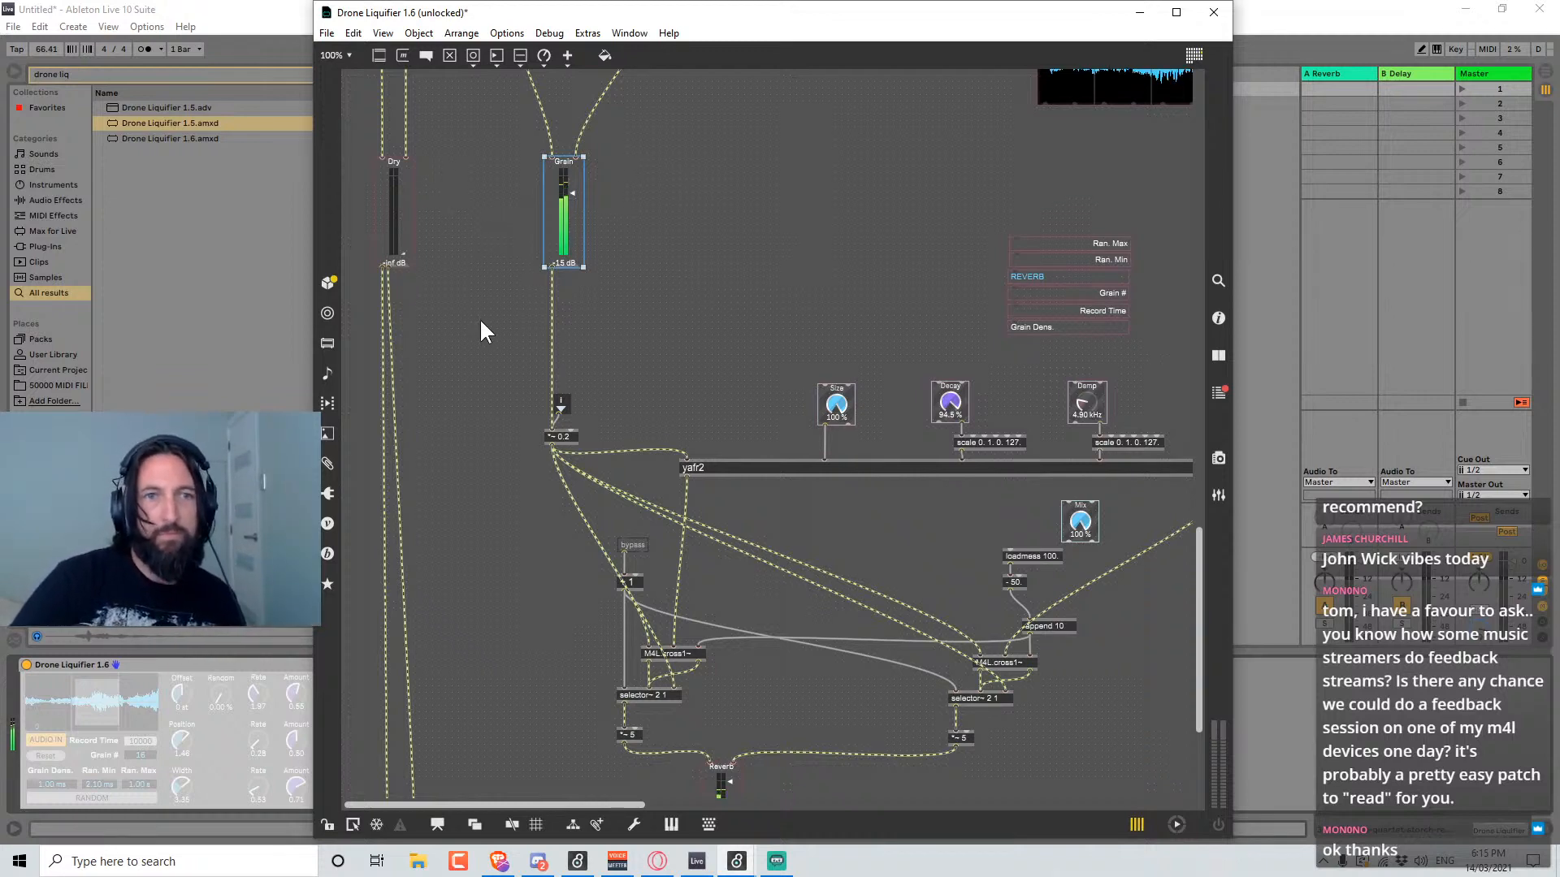
Examine the signal flow from the Grain slider through the yafr2 reverb and Reverb slider to plugout~.
scroll(482, 321, down, 4)
scroll(482, 320, up, 2)
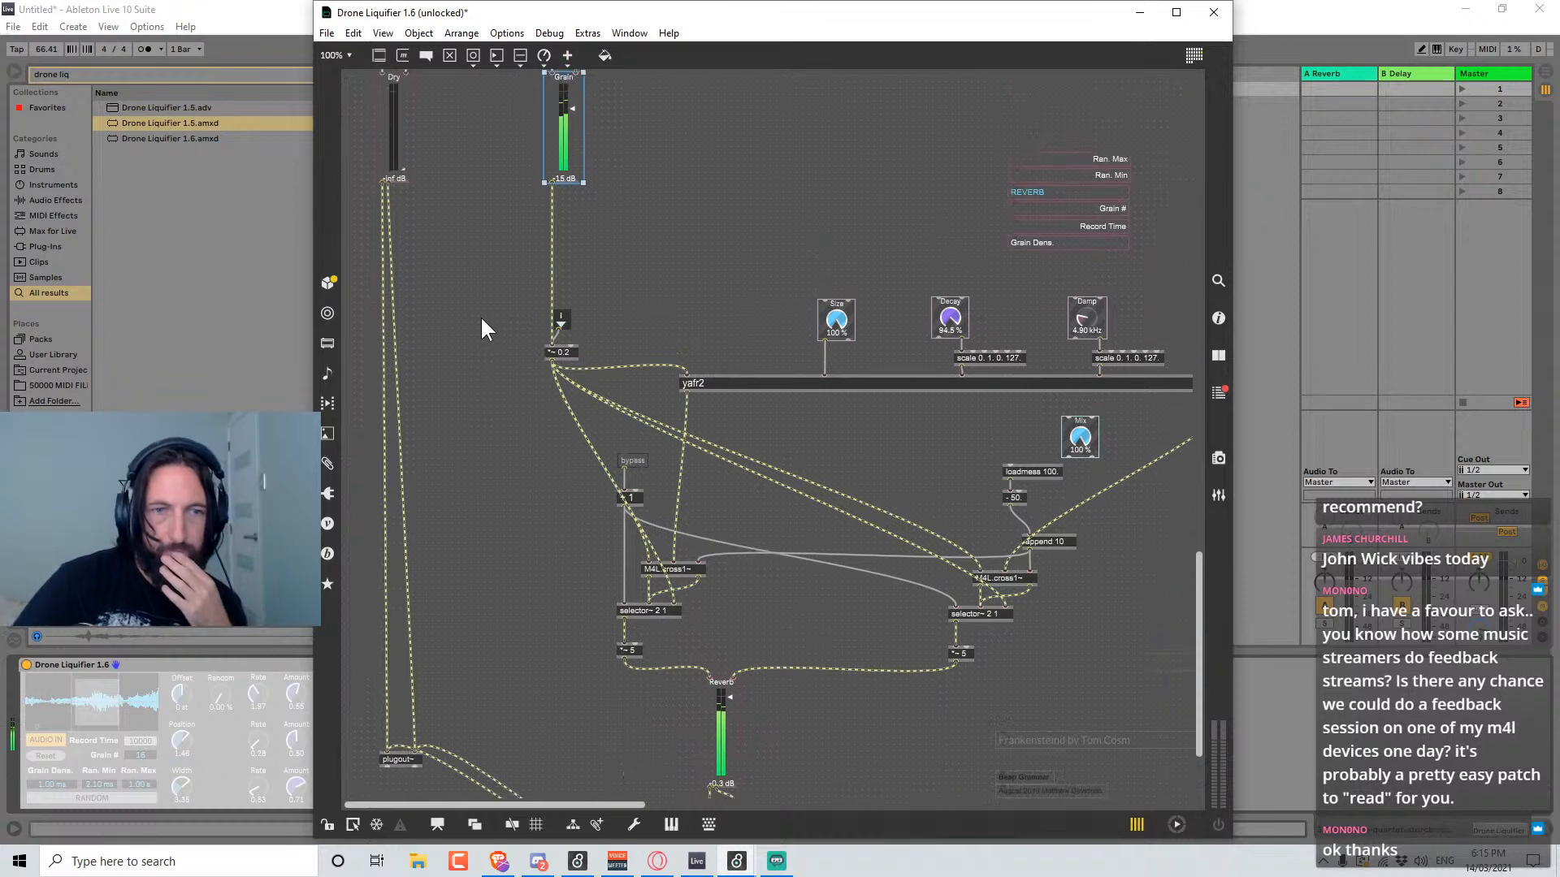
scroll(482, 320, up, 4)
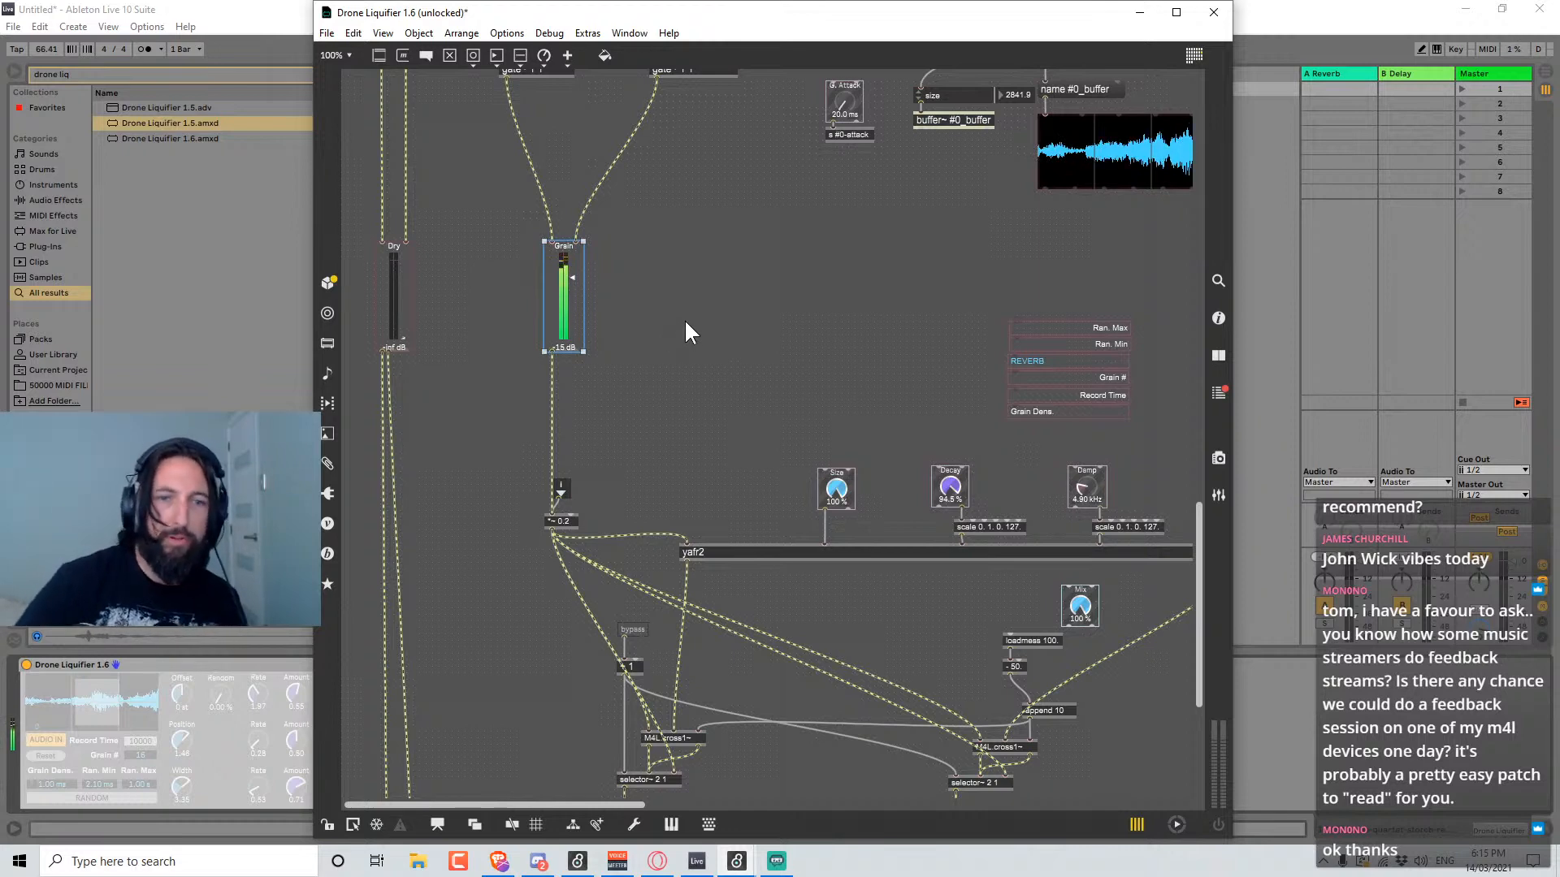
scroll(684, 332, down, 5)
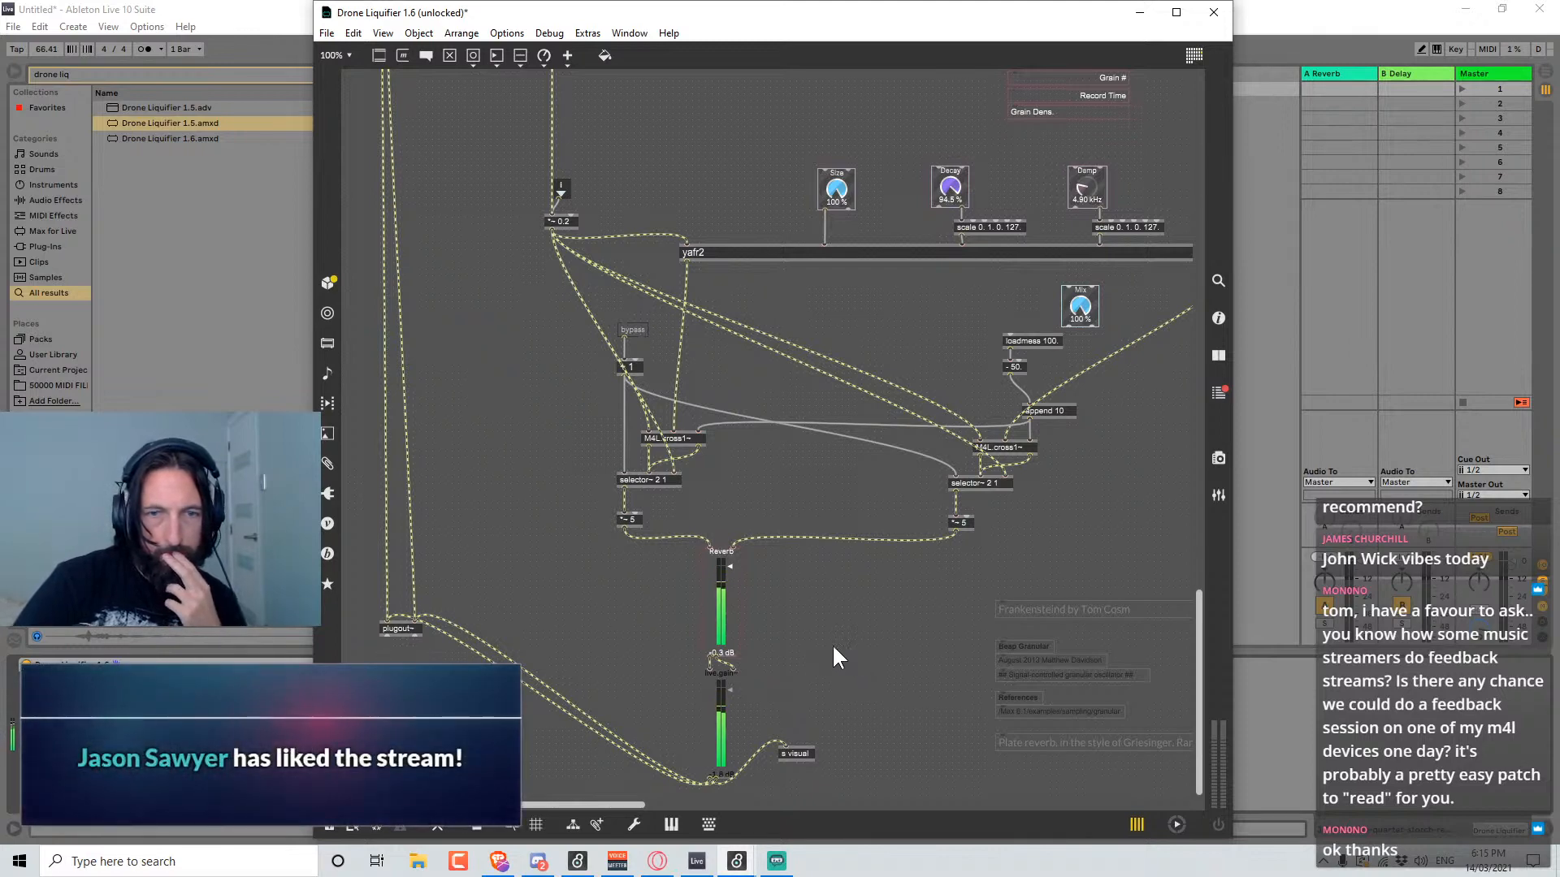
scroll(815, 636, up, 5)
scroll(816, 636, up, 5)
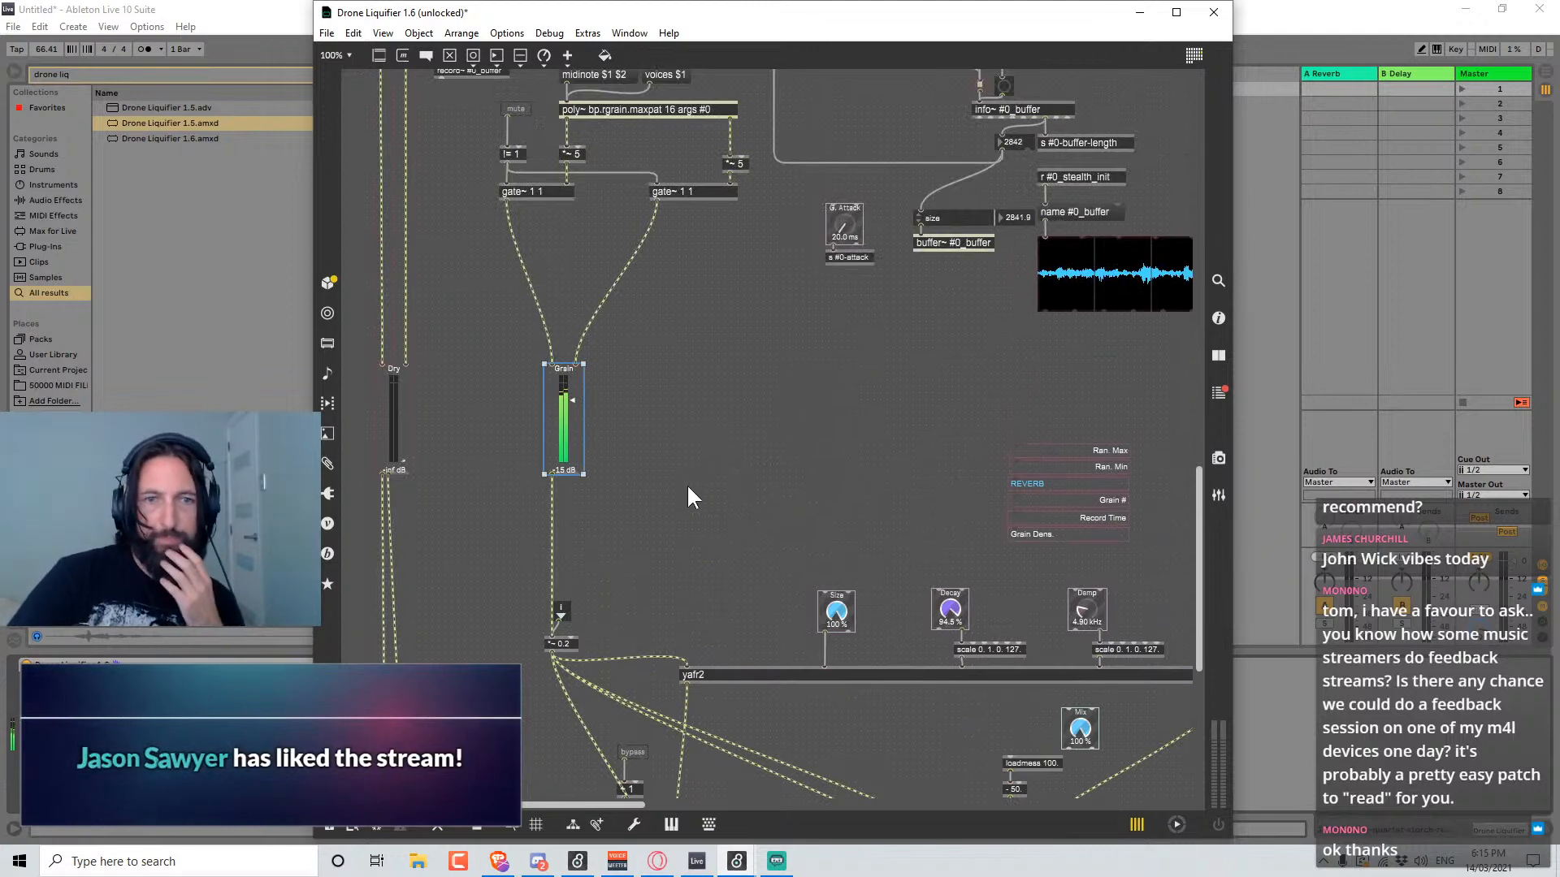
scroll(665, 485, down, 1)
scroll(664, 487, down, 1)
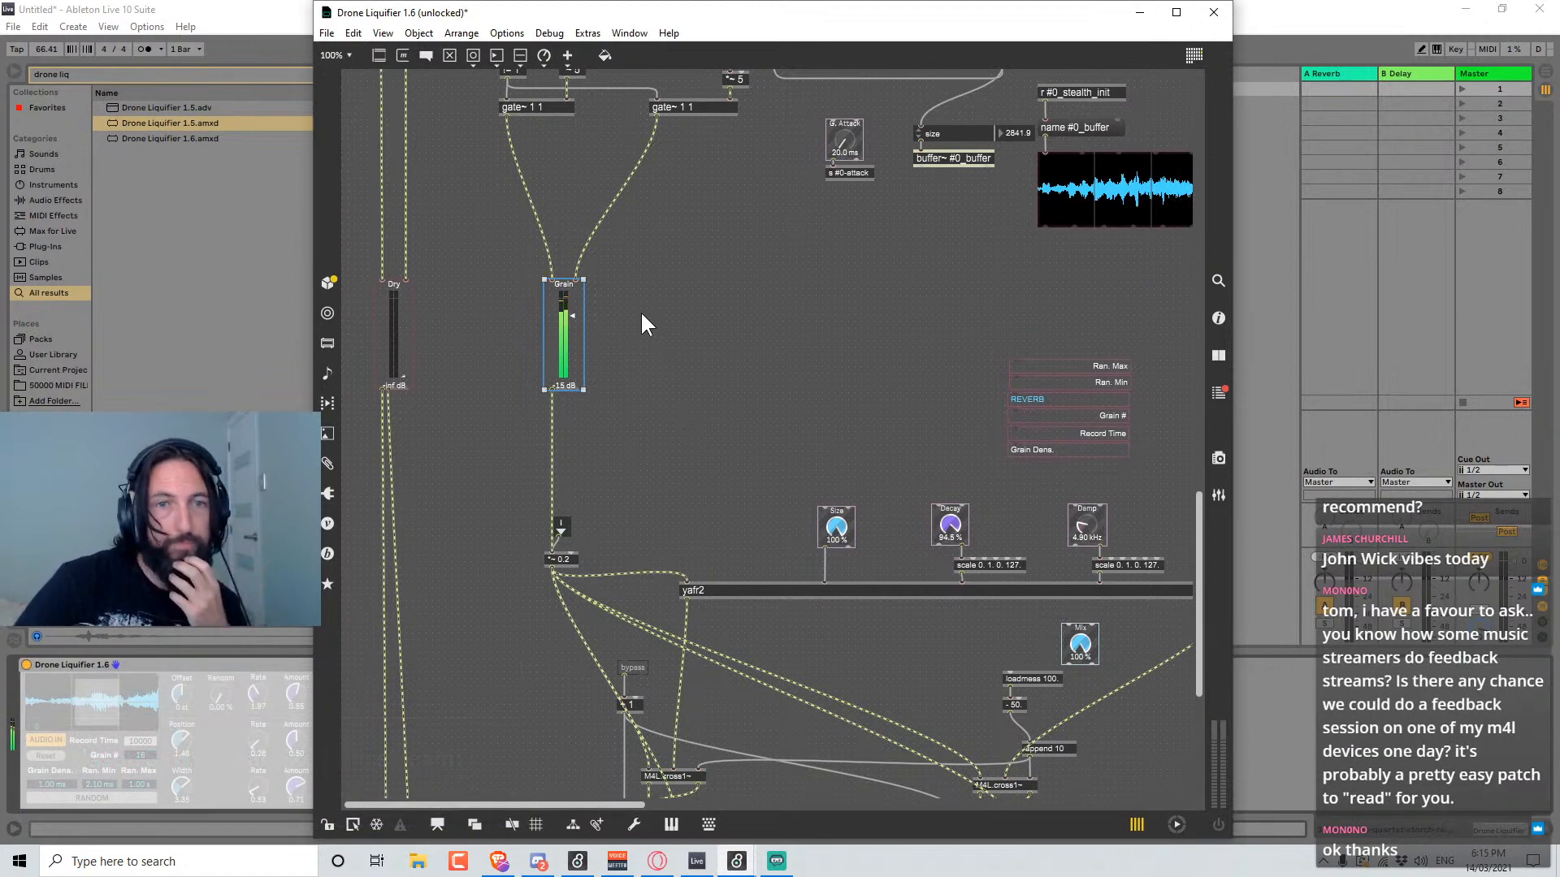
Add a signal multiplier object "*~ 1." in the empty space beside the Grain slider.
click(667, 289)
key(n)
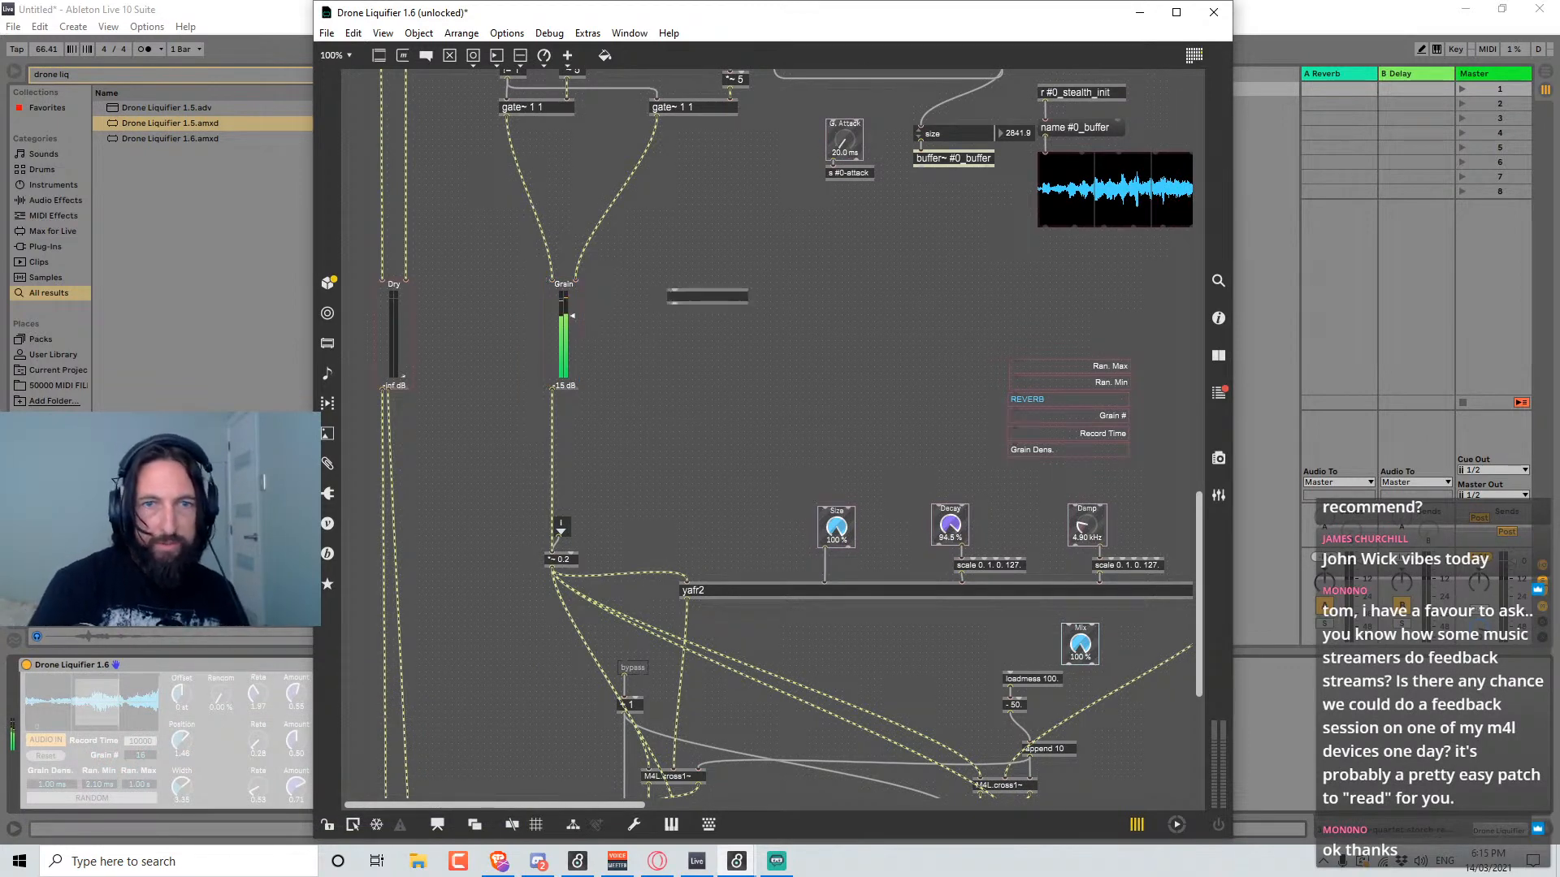
text(*)
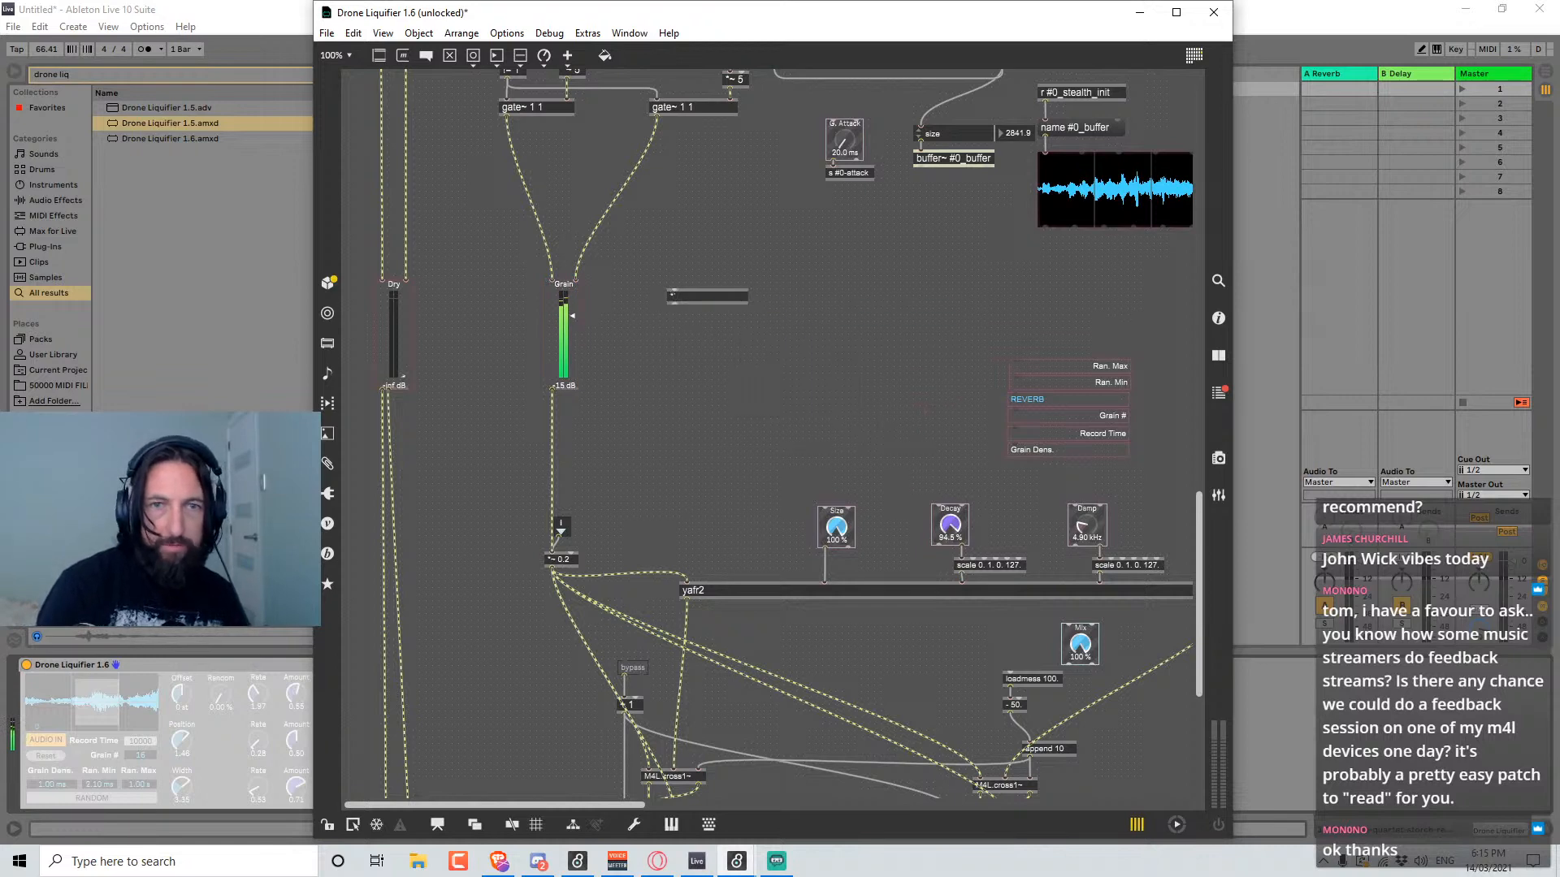
key(BackSpace)
text(*)
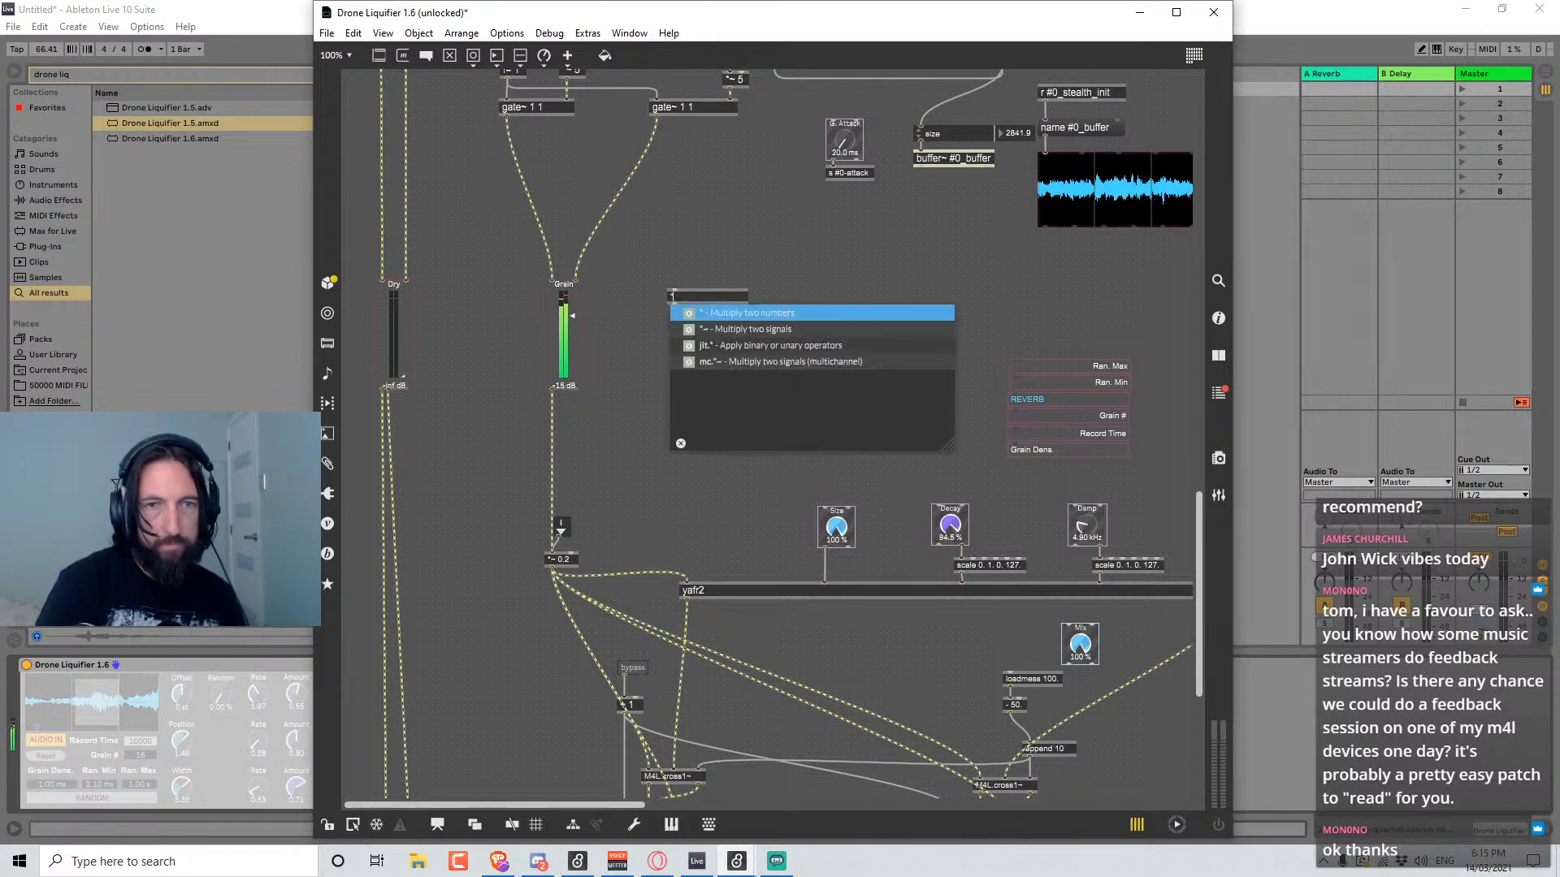
key(BackSpace)
text(~)
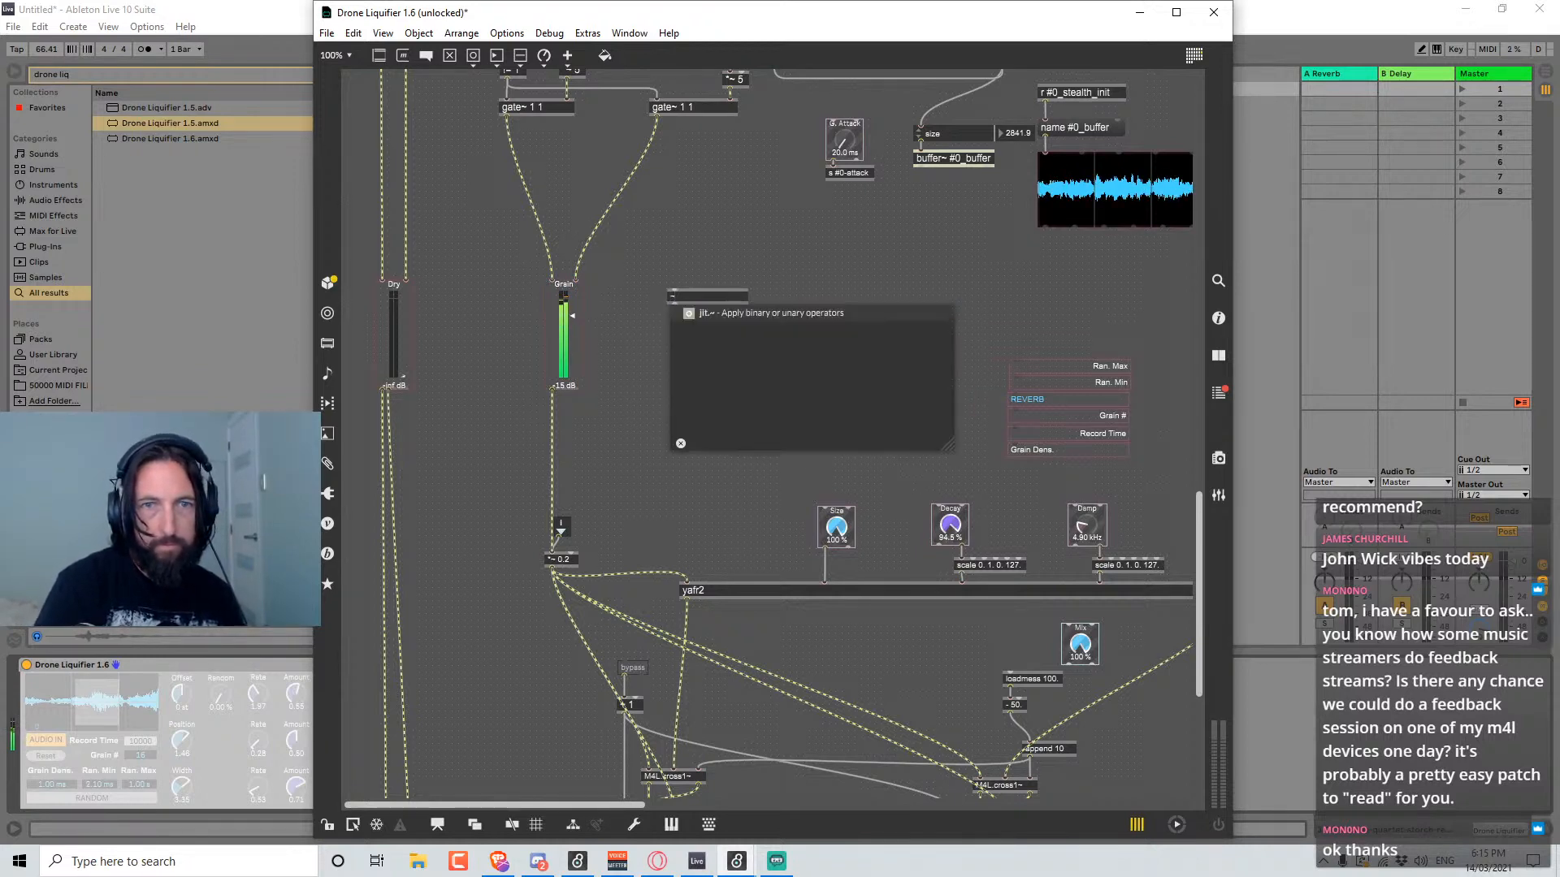
key(BackSpace)
text(*`)
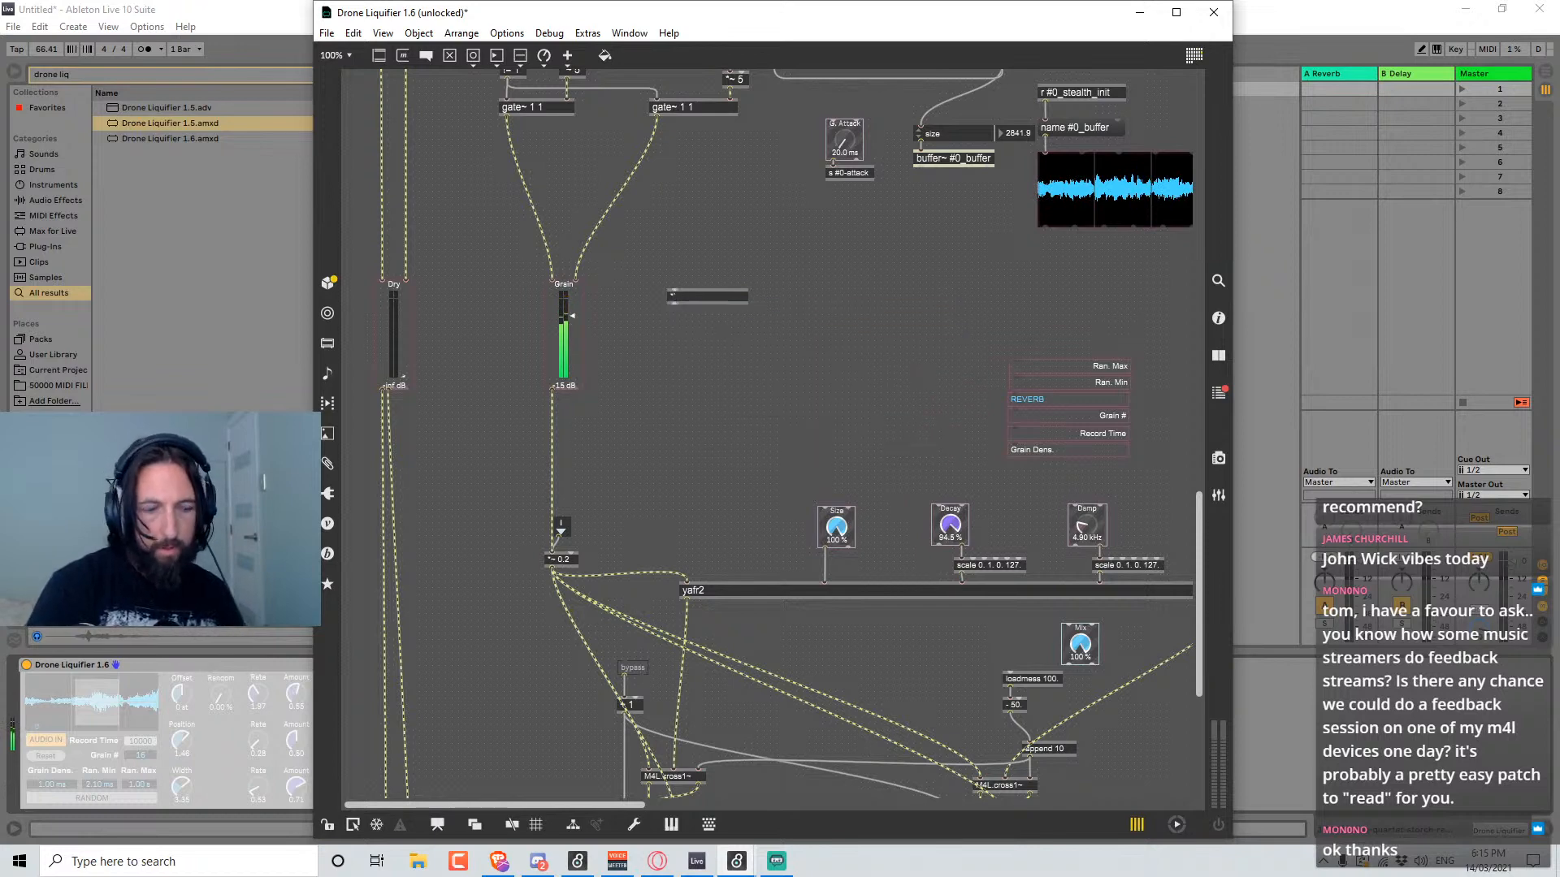
key(BackSpace)
text(~ 1)
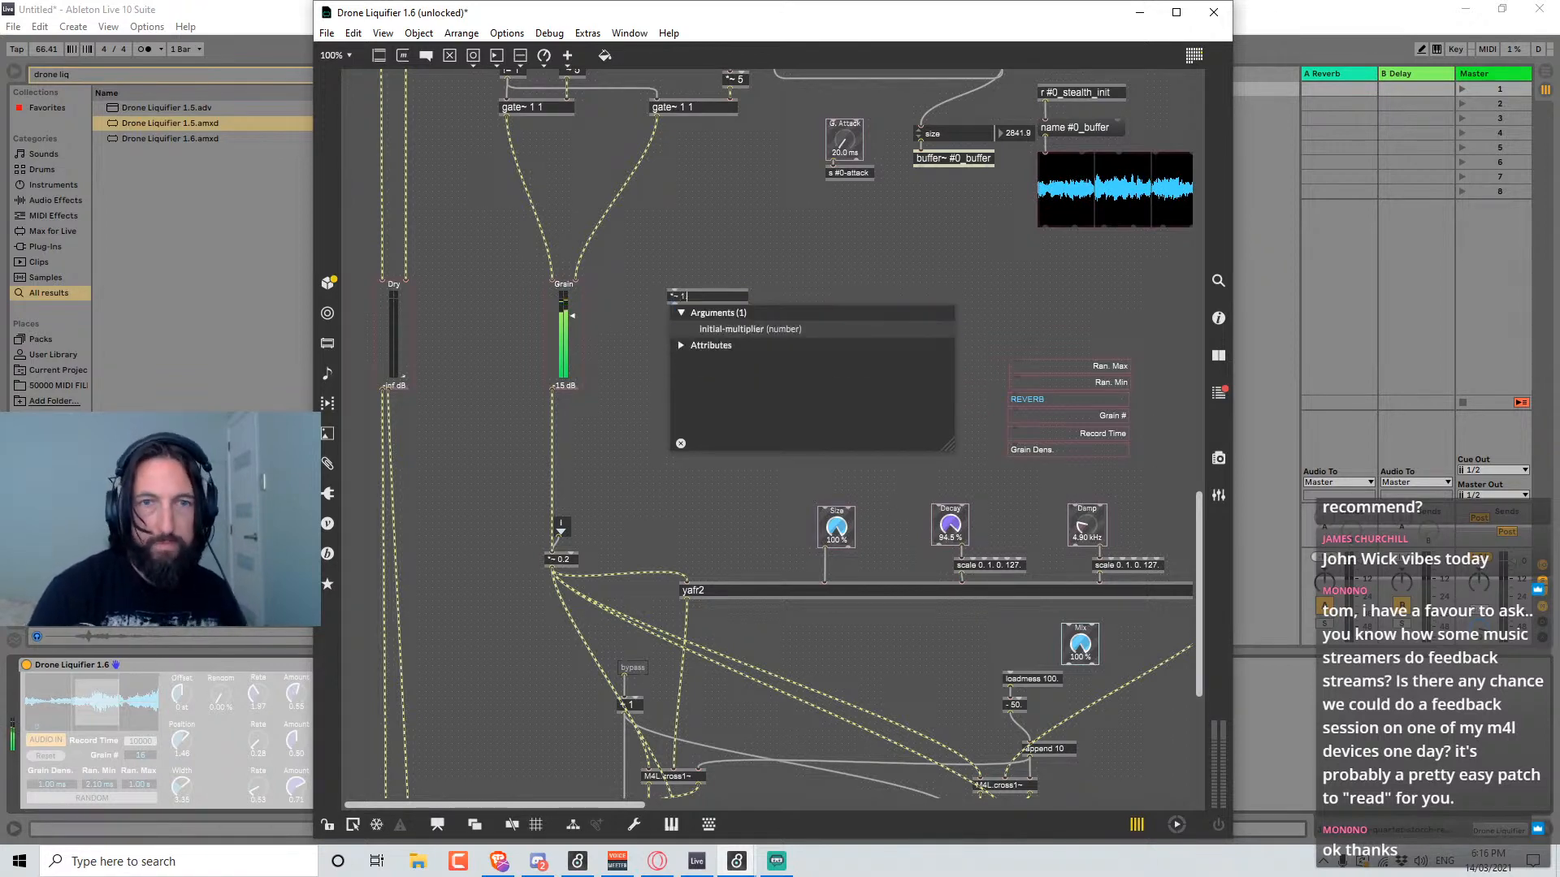
text(.)
key(Return)
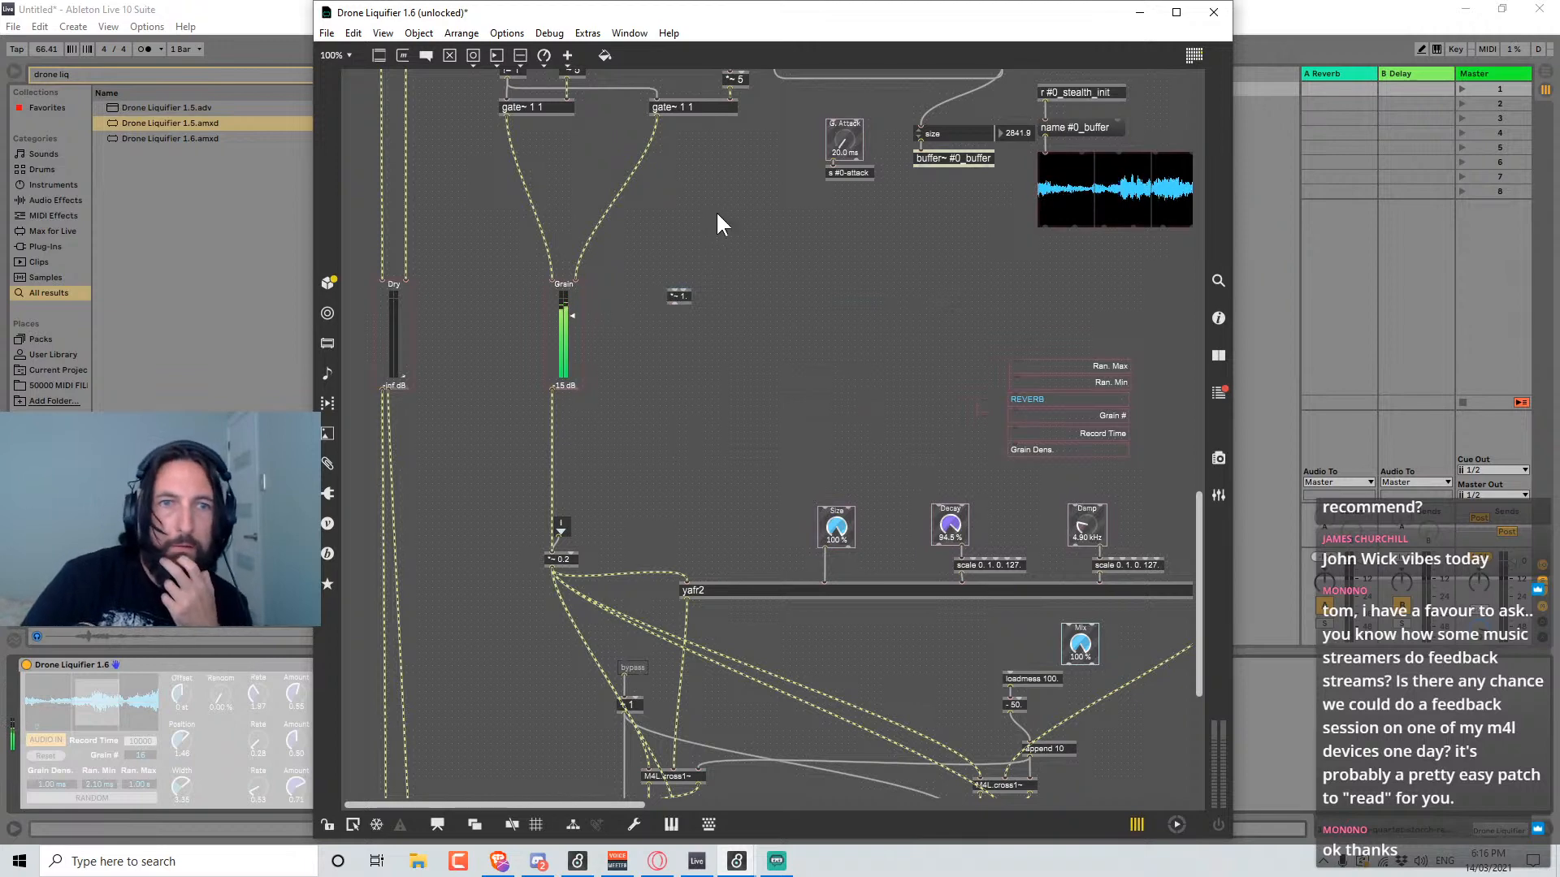
Move the Grain slider close beside the Dry slider, with the new *~ 1. object clear of it.
drag(680, 296, 459, 303)
scroll(435, 602, down, 6)
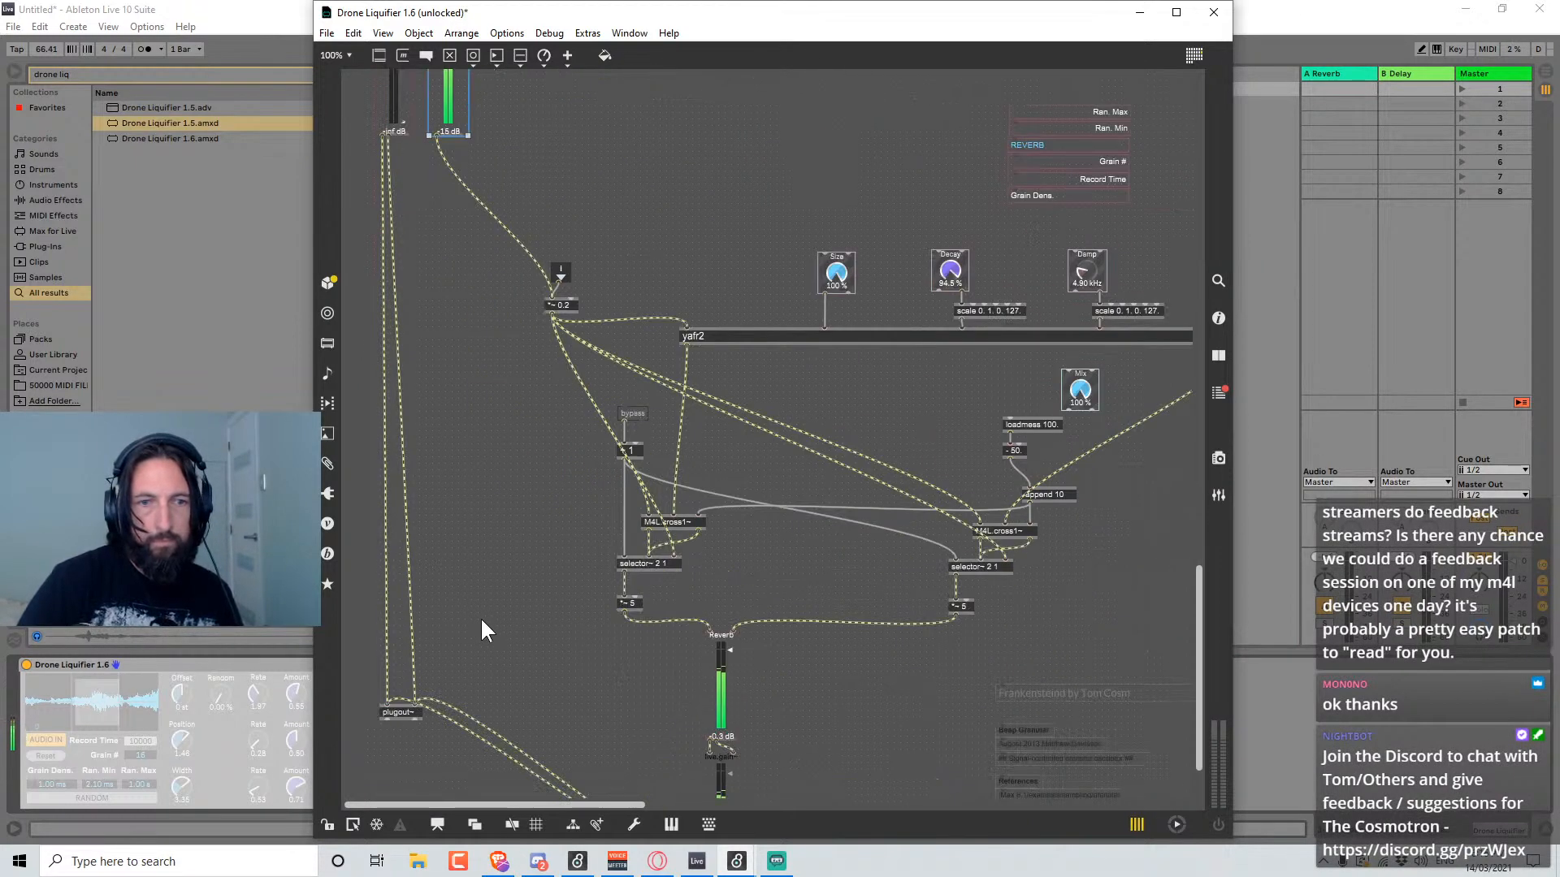
scroll(481, 631, up, 6)
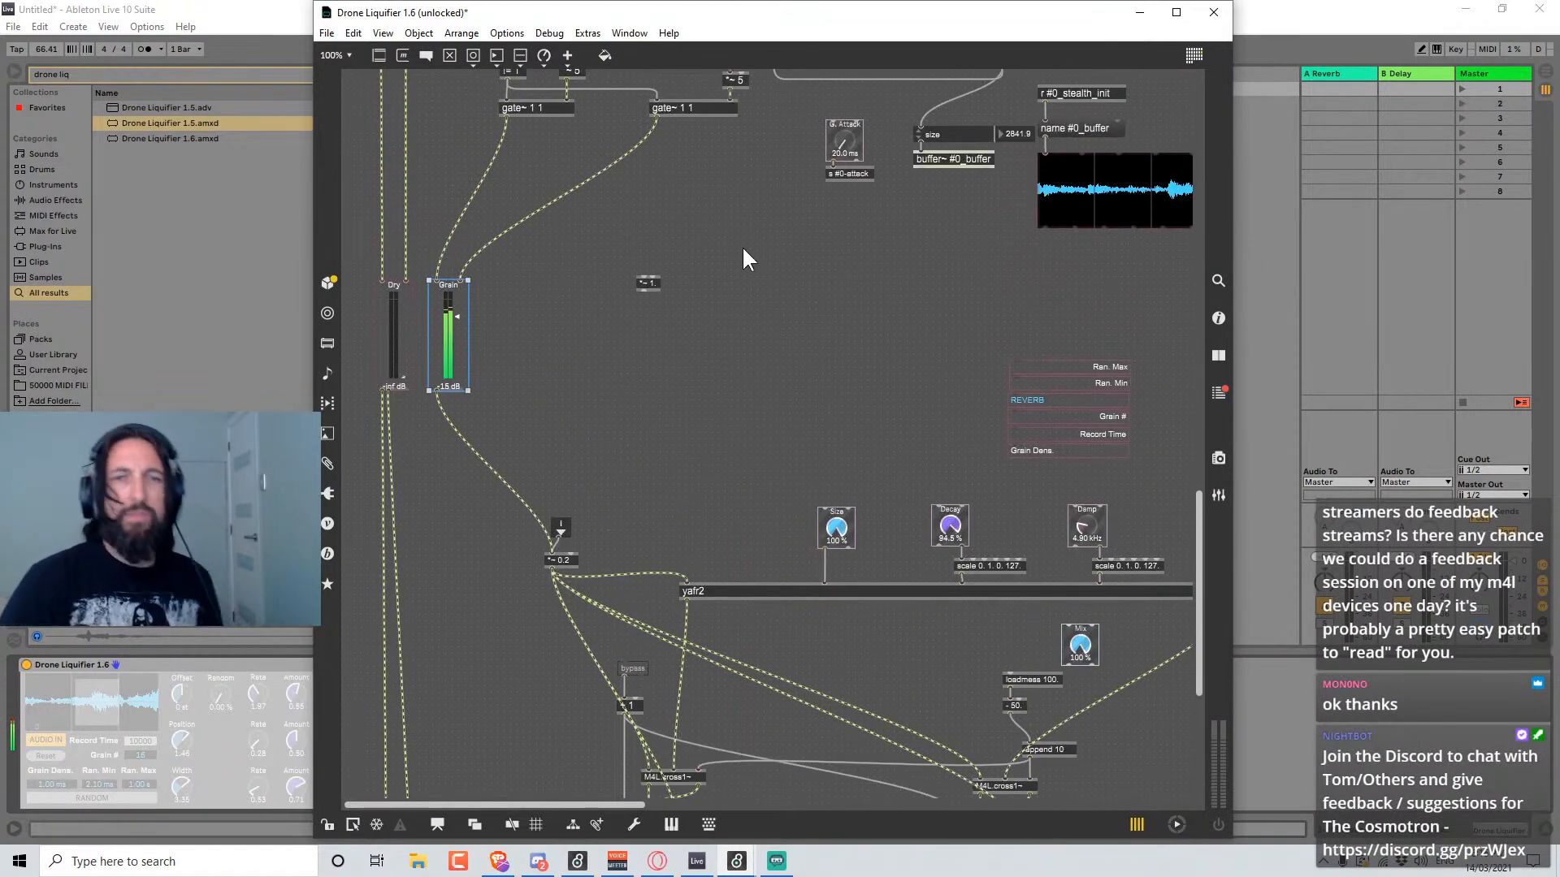
Open the help for the *~ object, look over its reference and related entries, and close it.
click(743, 245)
click(650, 283)
key(ctrl+shift+h)
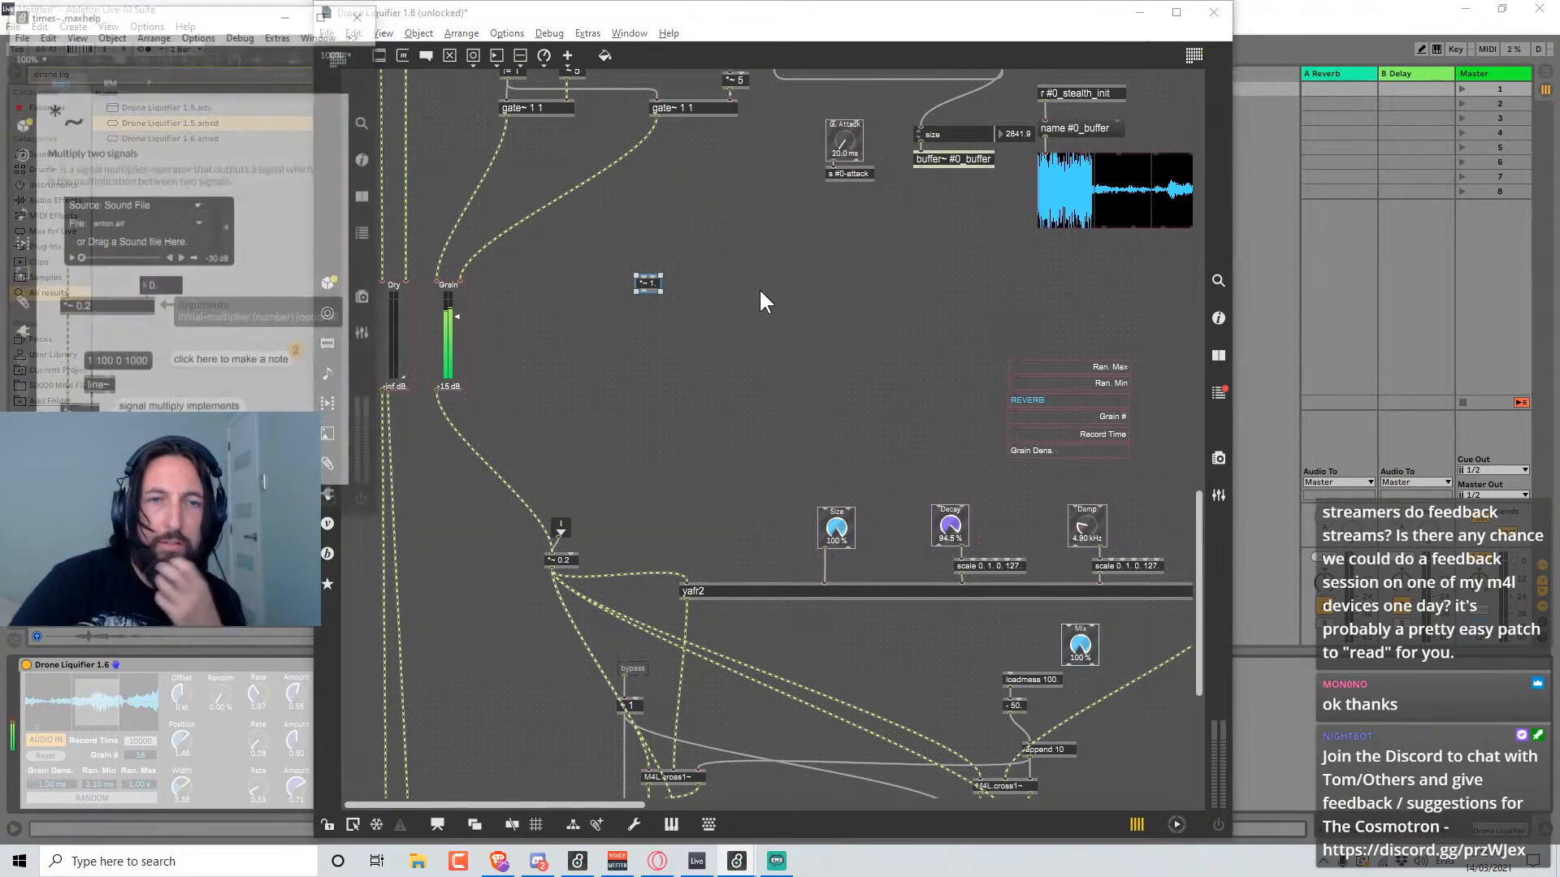
click(143, 78)
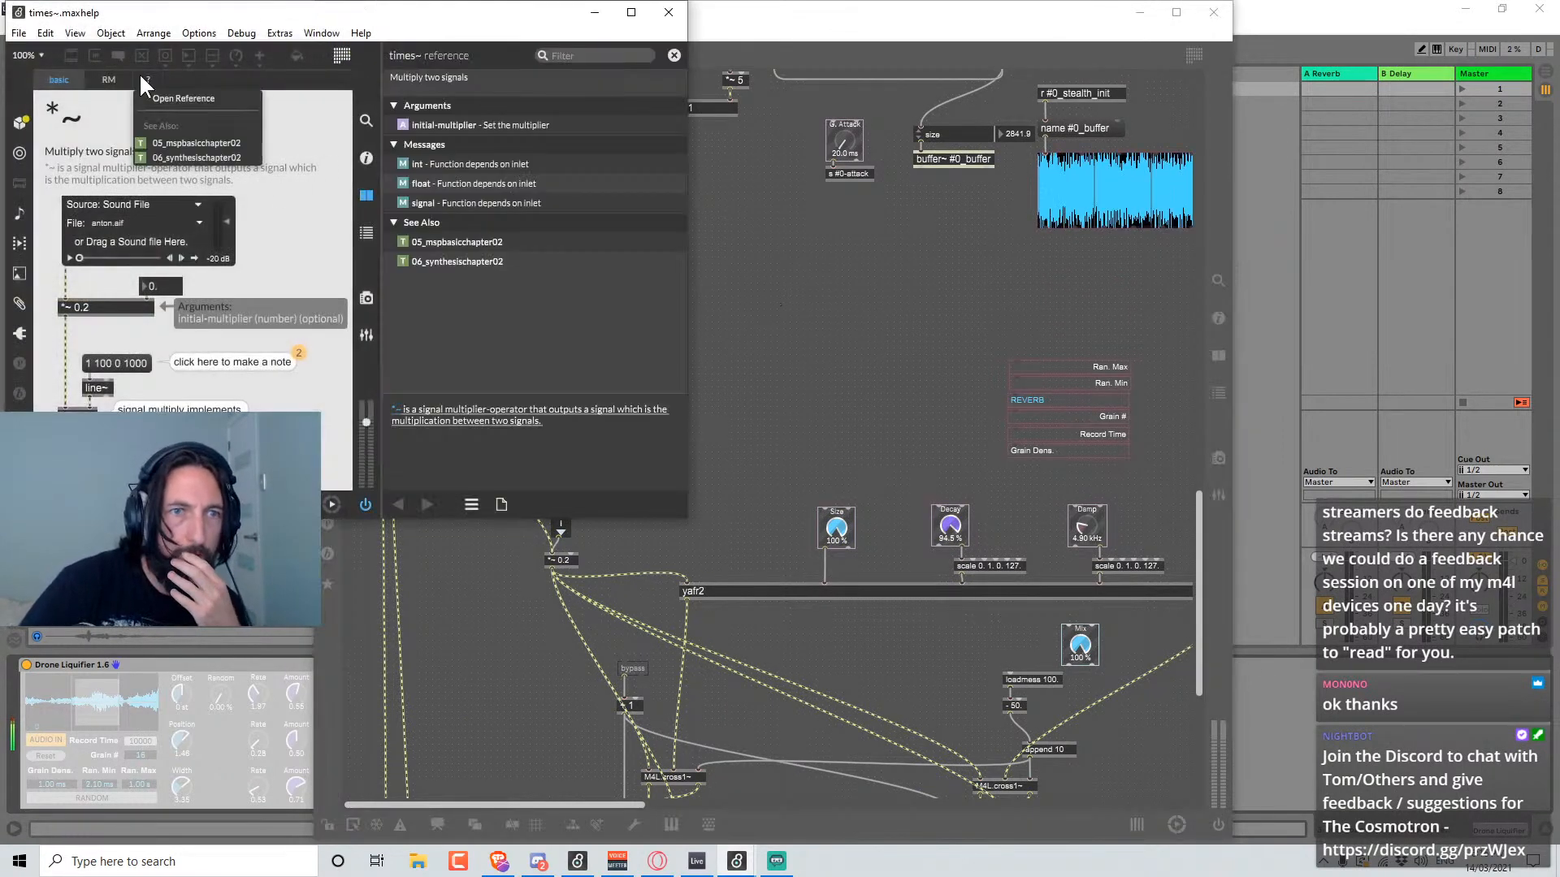
click(142, 81)
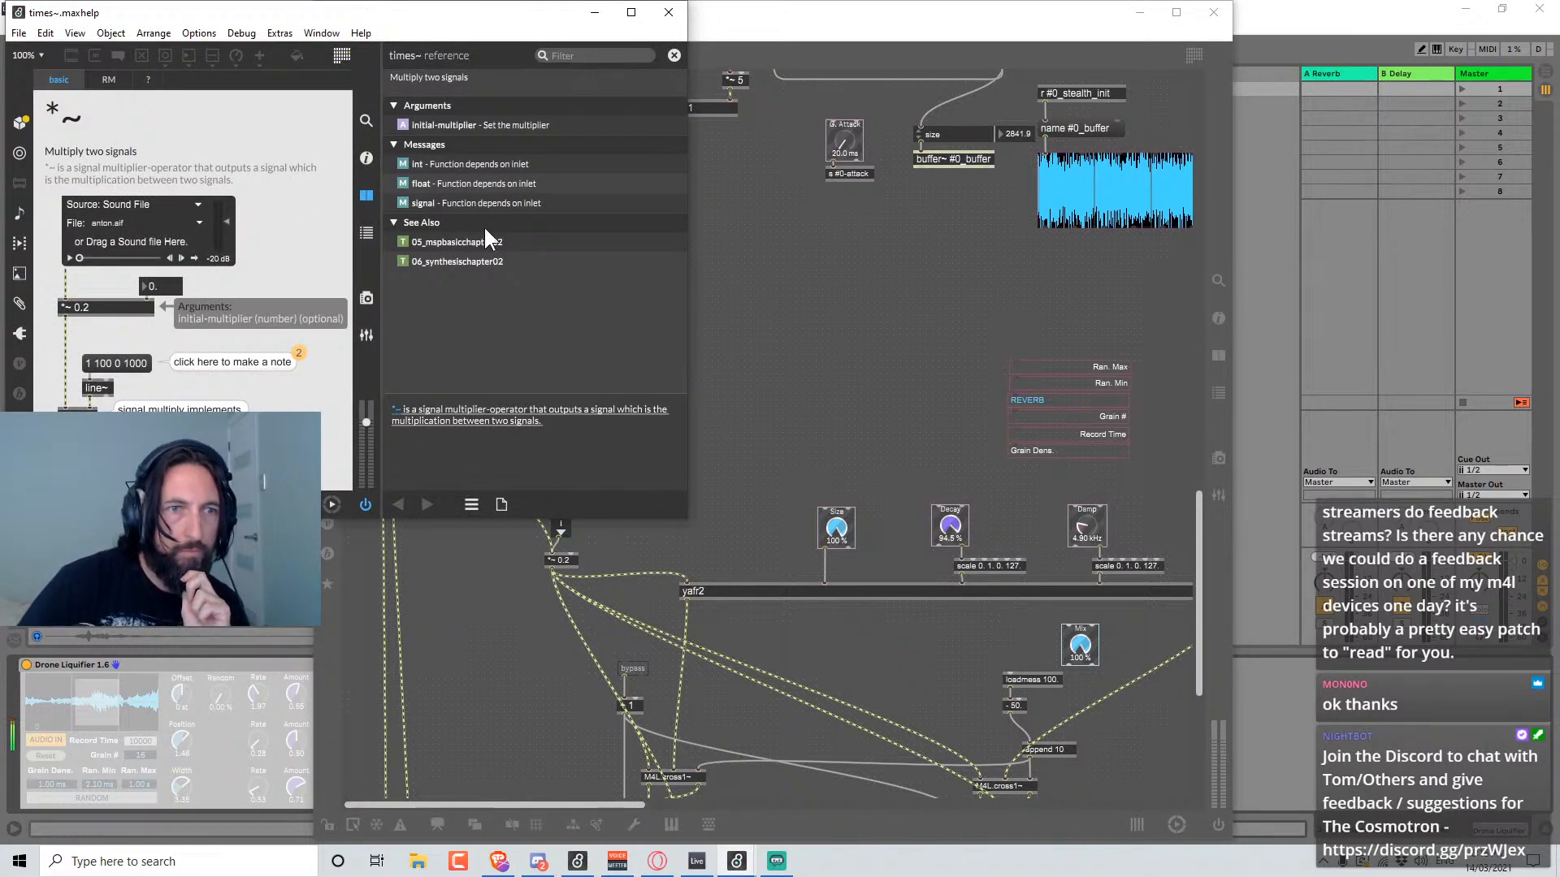
click(668, 12)
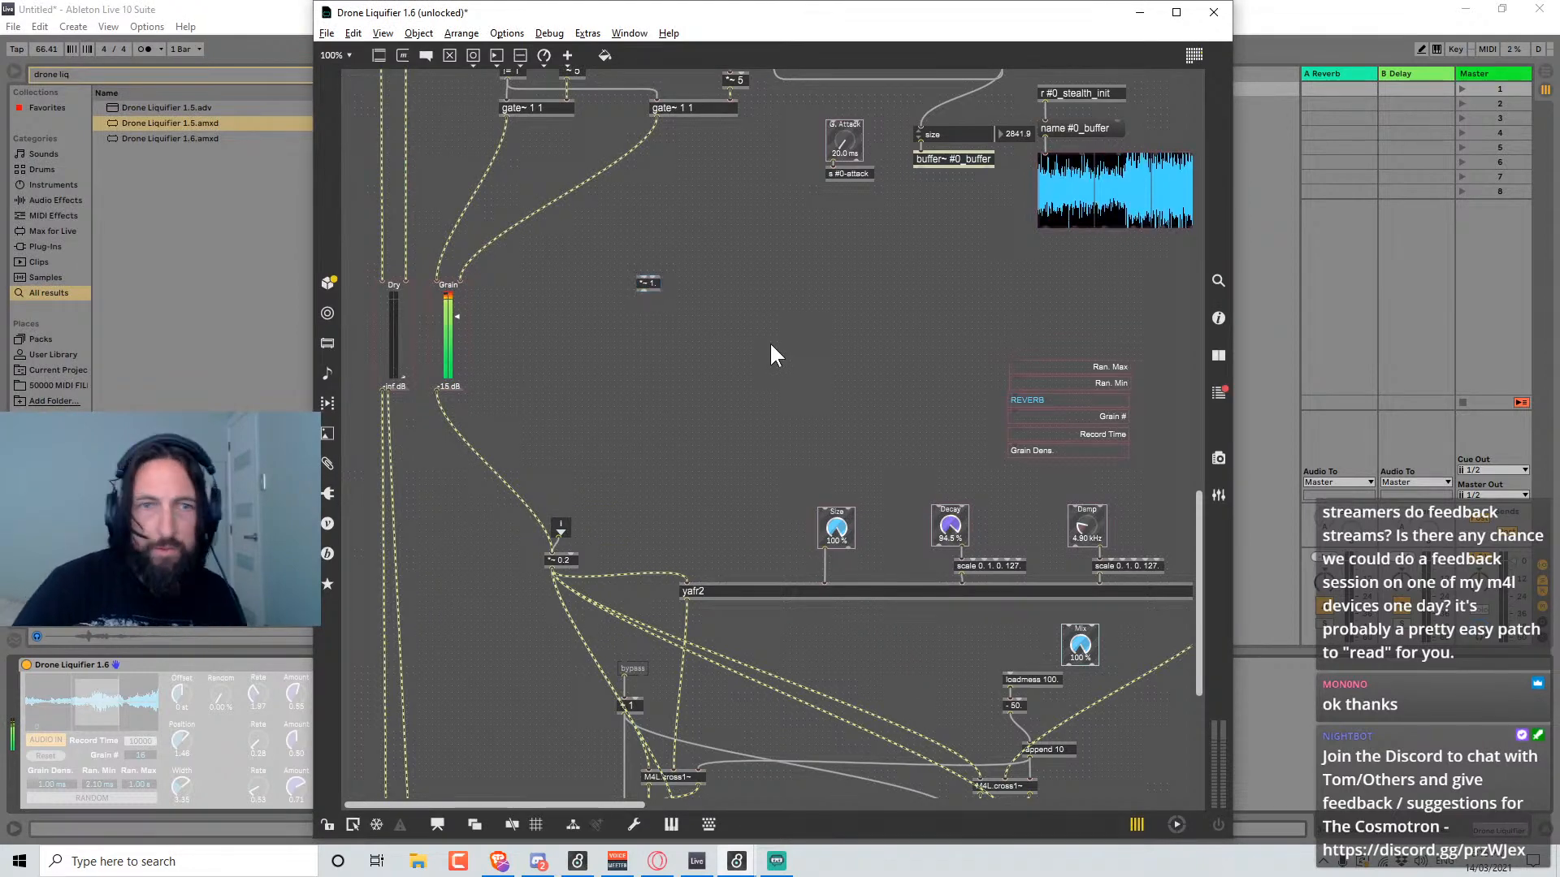
Duplicate the *~ 1. object into a row of six and place the row below the Grain slider, beside the bypass object.
mouse_move(741, 327)
mouse_down()
mouse_move(652, 269)
mouse_move(665, 287)
mouse_move(683, 277)
mouse_move(648, 282)
mouse_move(738, 282)
mouse_up()
key(ctrl+d)
key(ctrl+d)
key(ctrl+d)
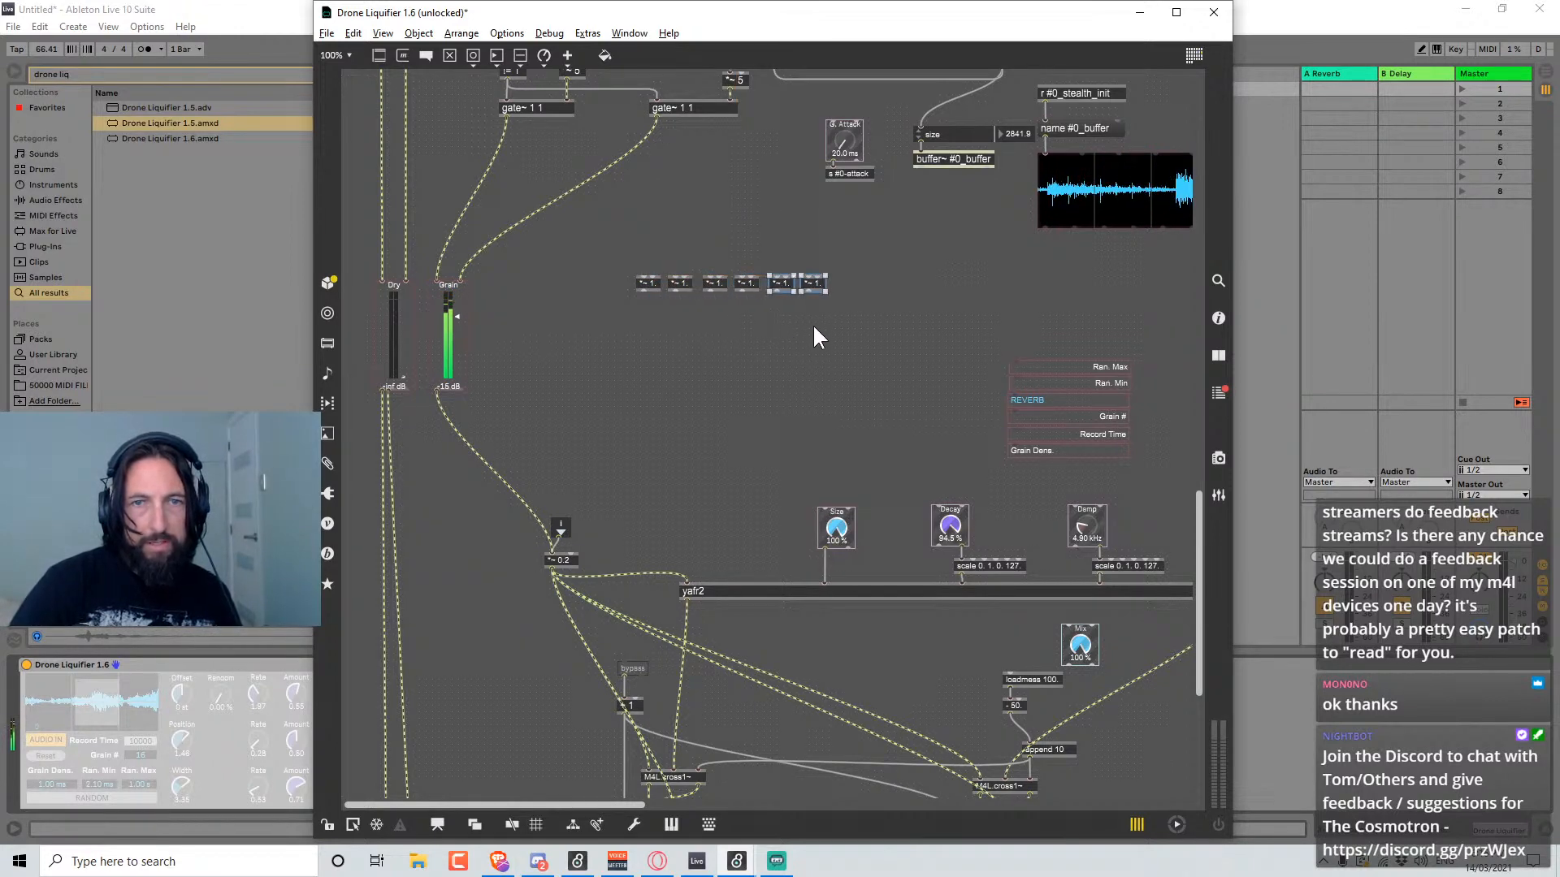
drag(870, 307, 436, 664)
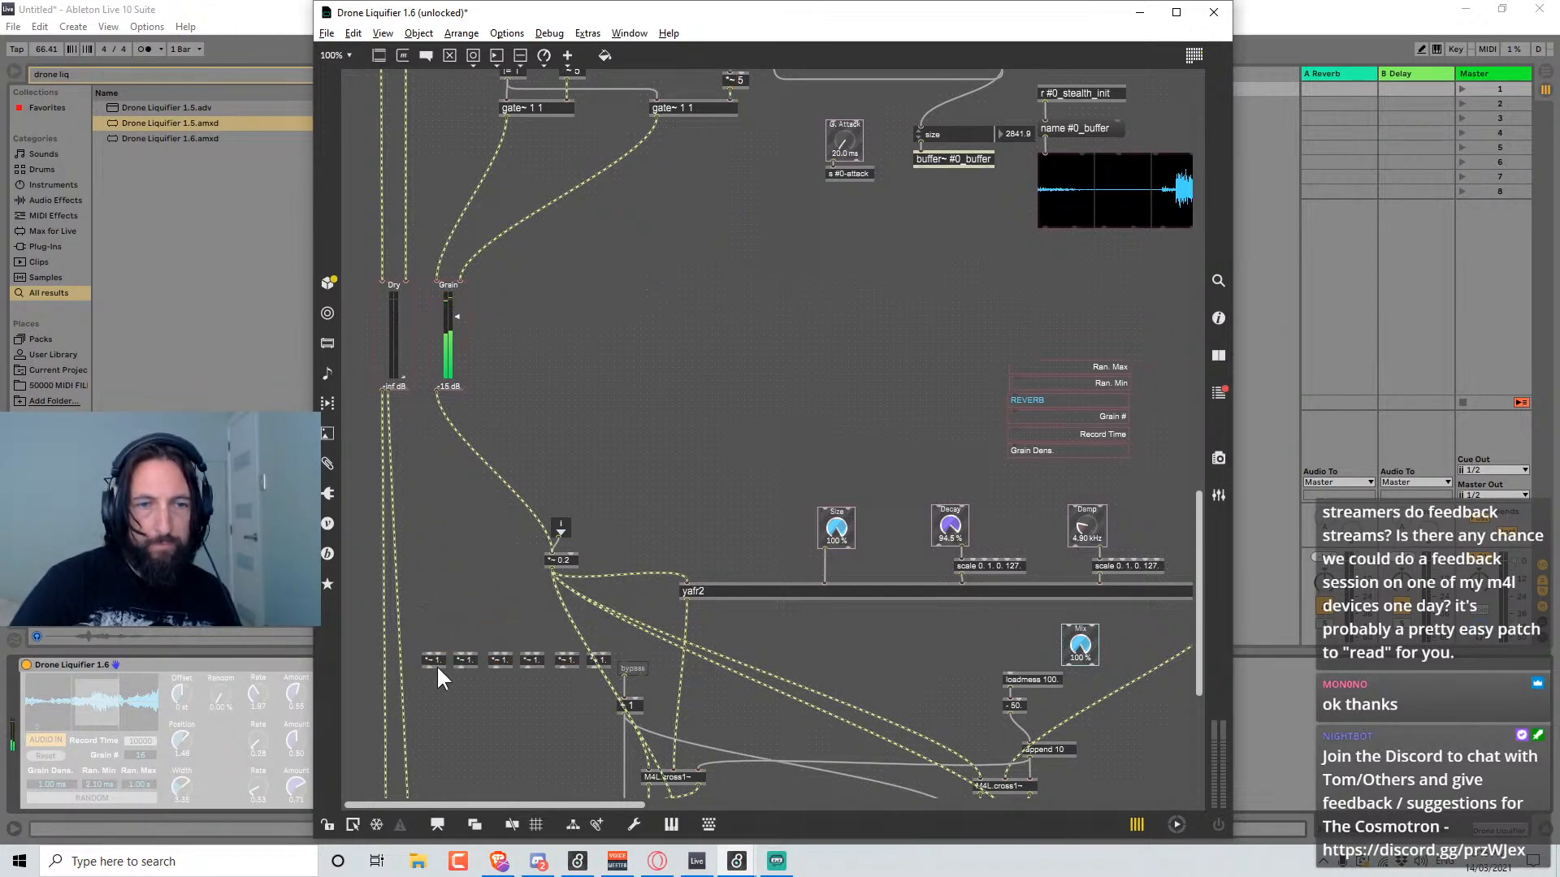
Duplicate more *~ 1. objects to form a second row of four and a third row of two beneath the six.
scroll(488, 690, down, 5)
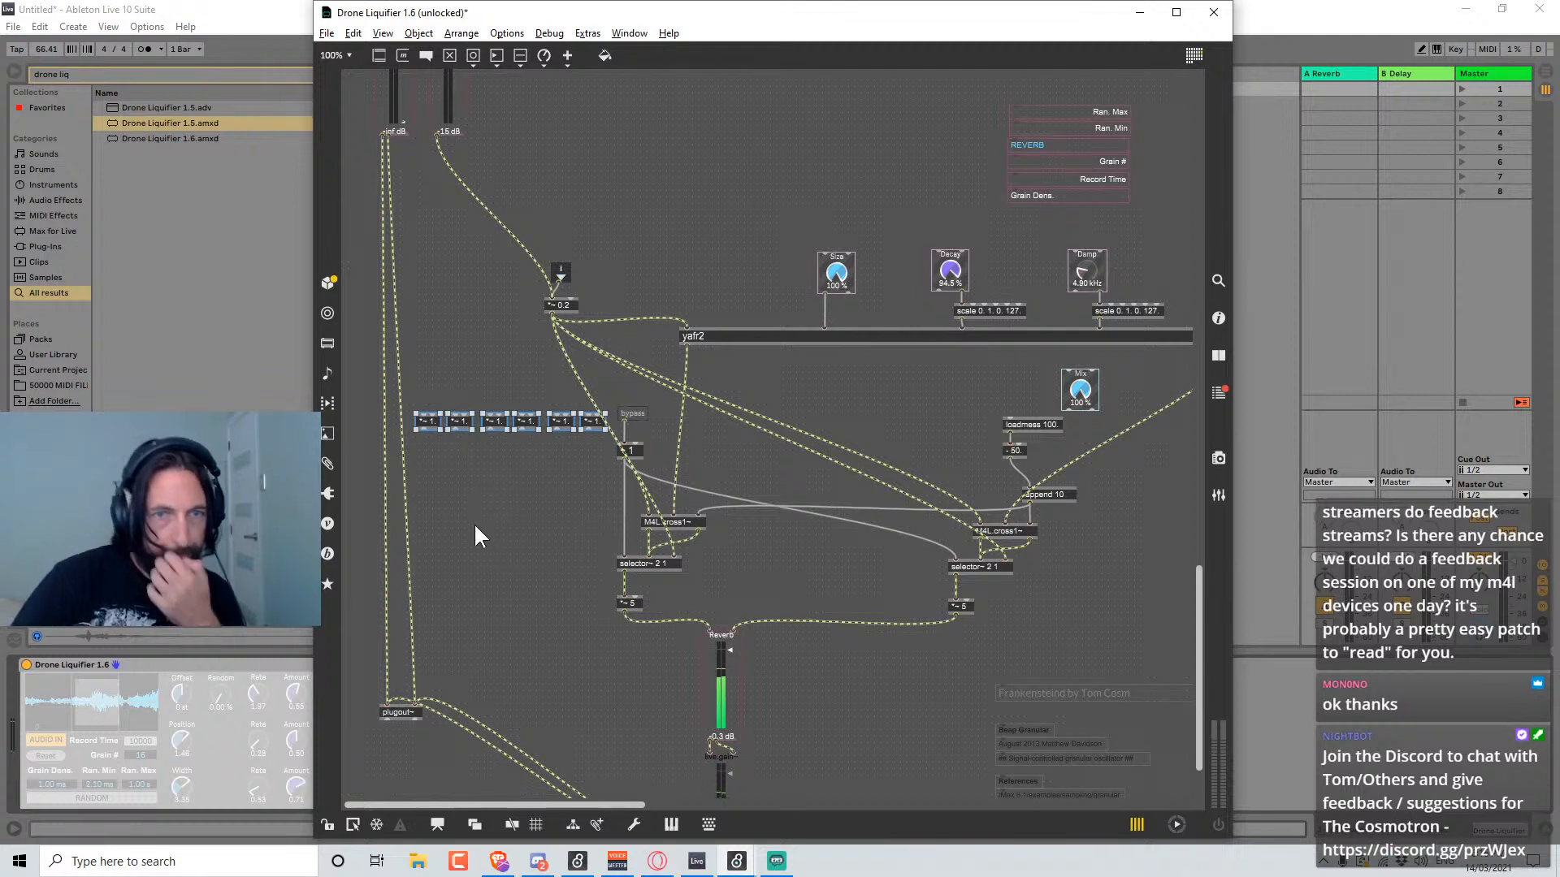
click(452, 447)
drag(458, 448, 486, 464)
key(ctrl+d)
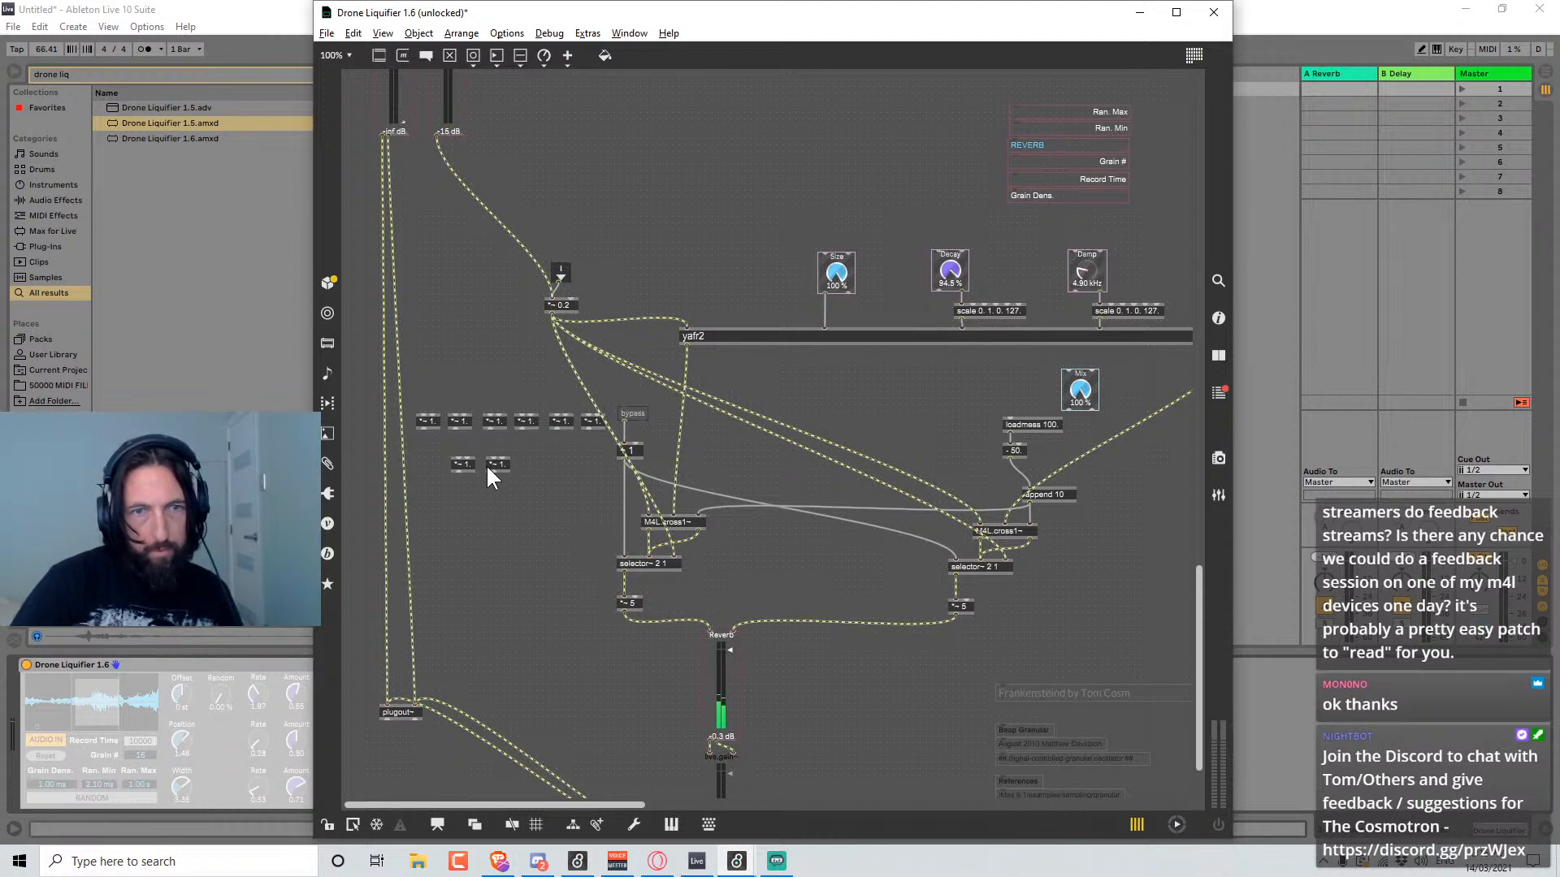
key(ctrl+d)
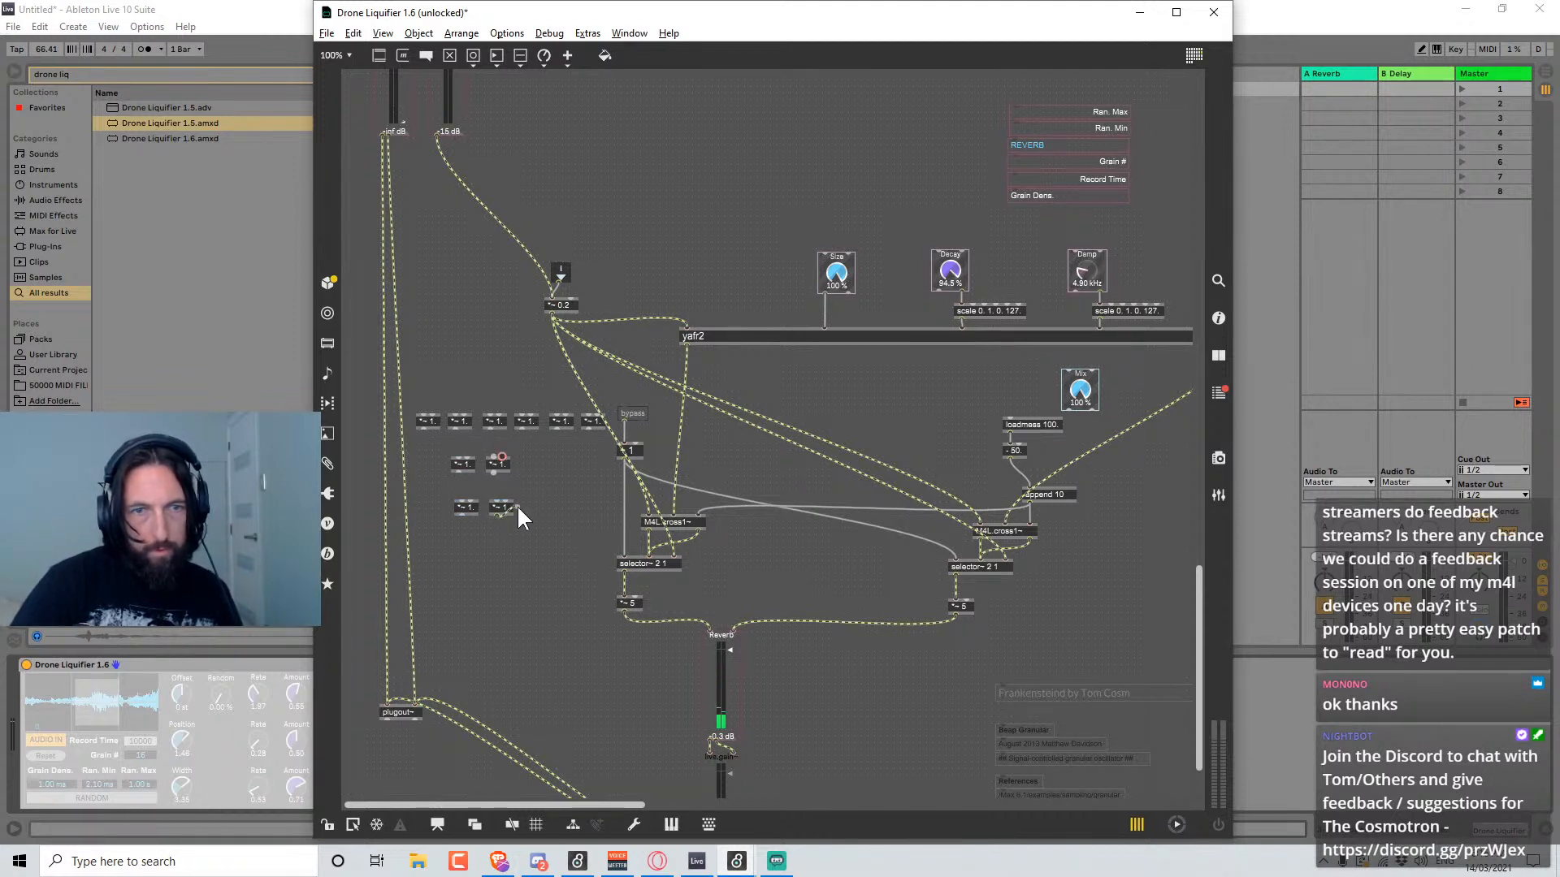
drag(526, 526, 502, 502)
key(ctrl+d)
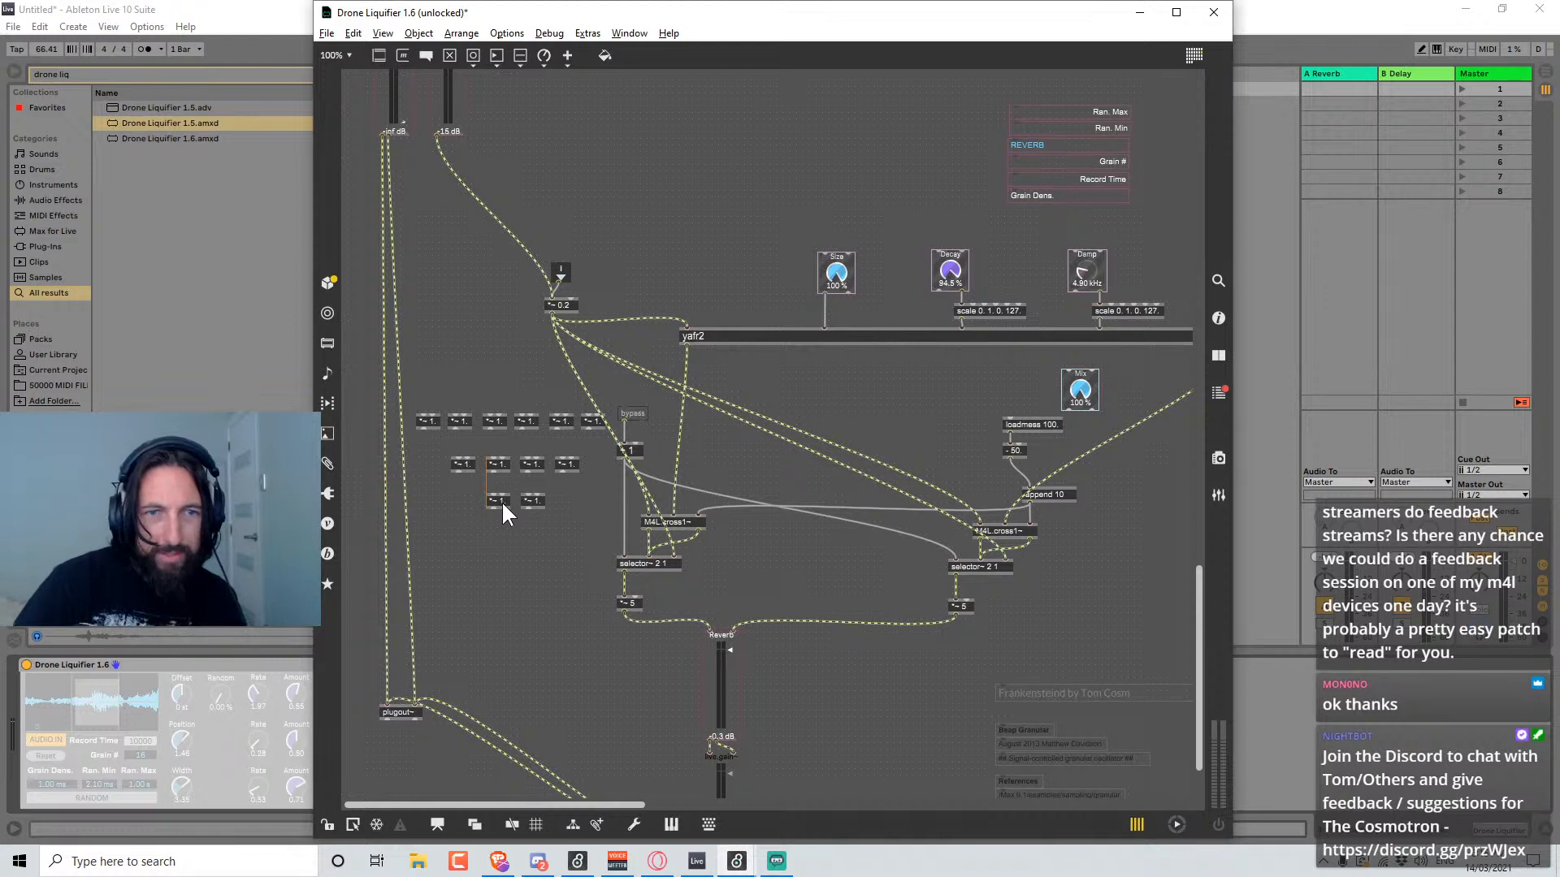
click(460, 516)
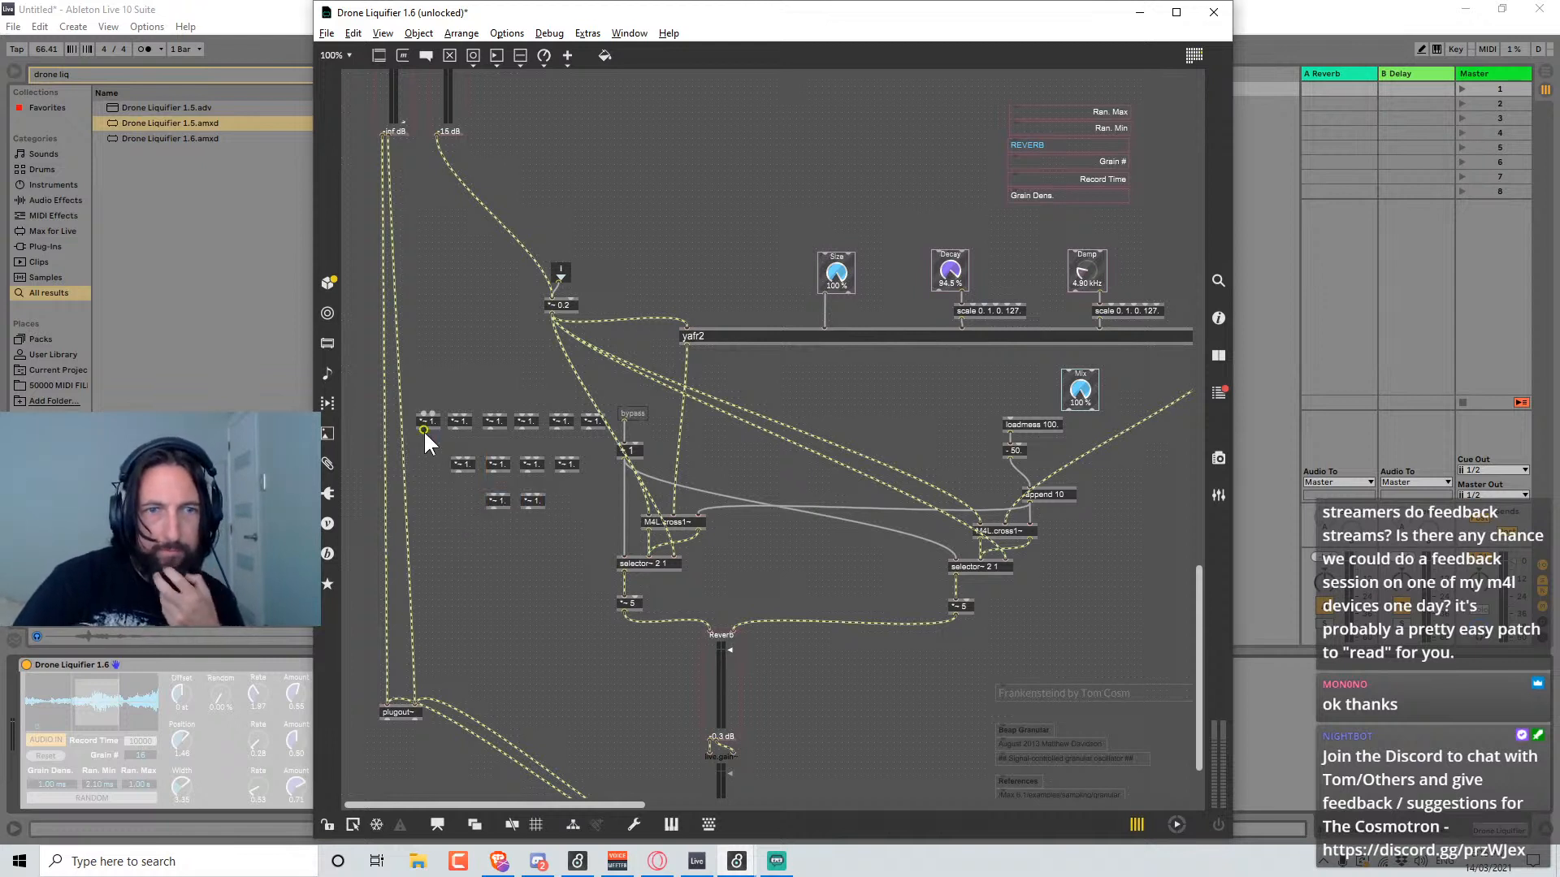
Patch the first and third top-row *~ objects into the second row's first *~, and delete the second row's last two copies.
drag(424, 432, 458, 458)
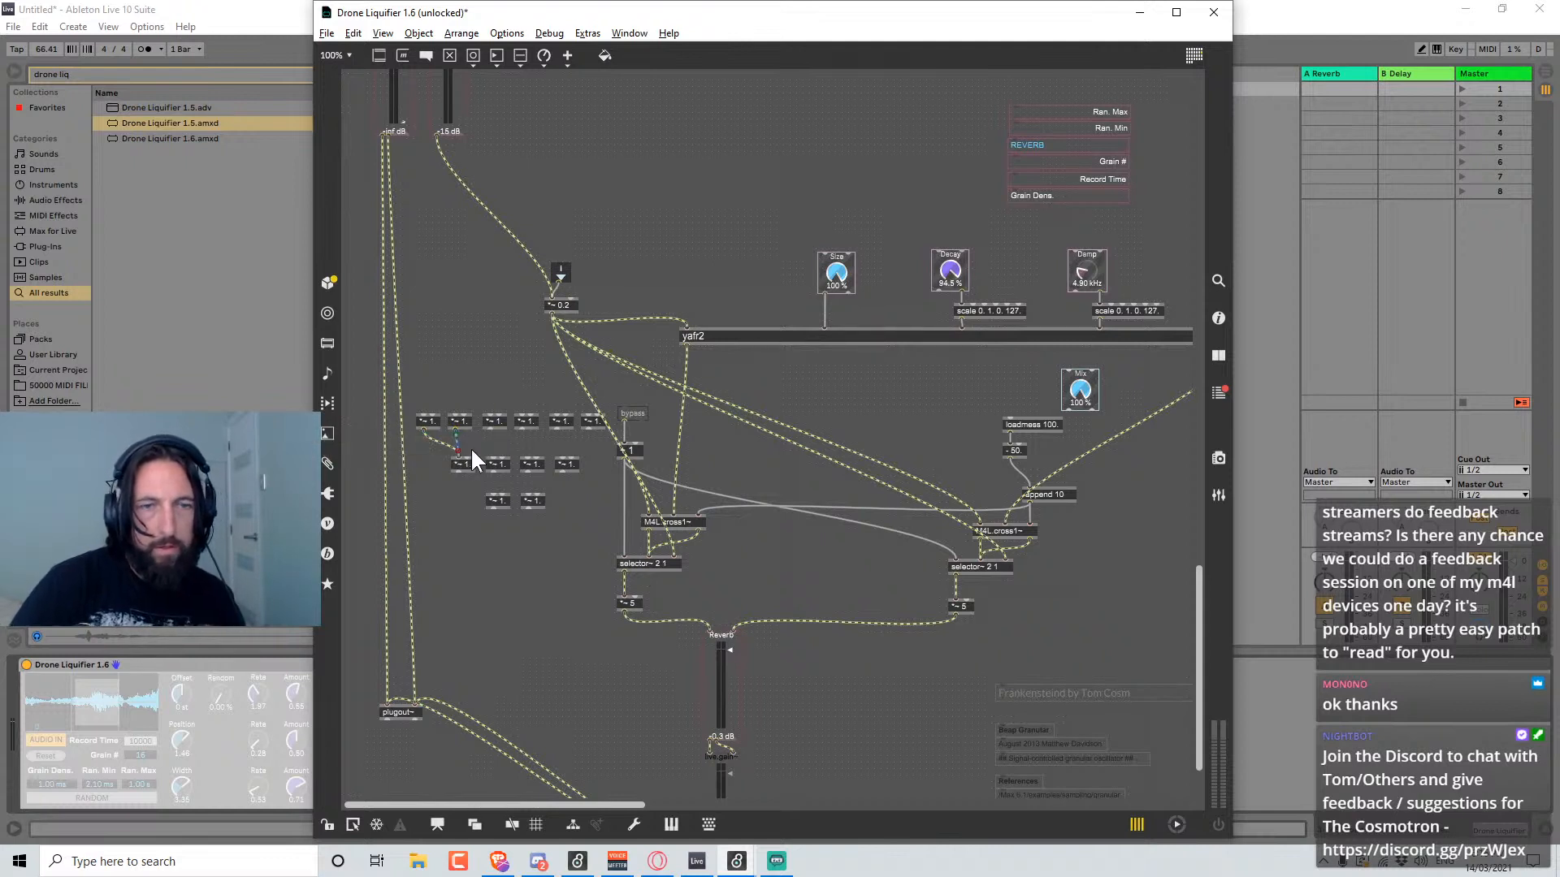
key(Delete)
drag(491, 429, 460, 456)
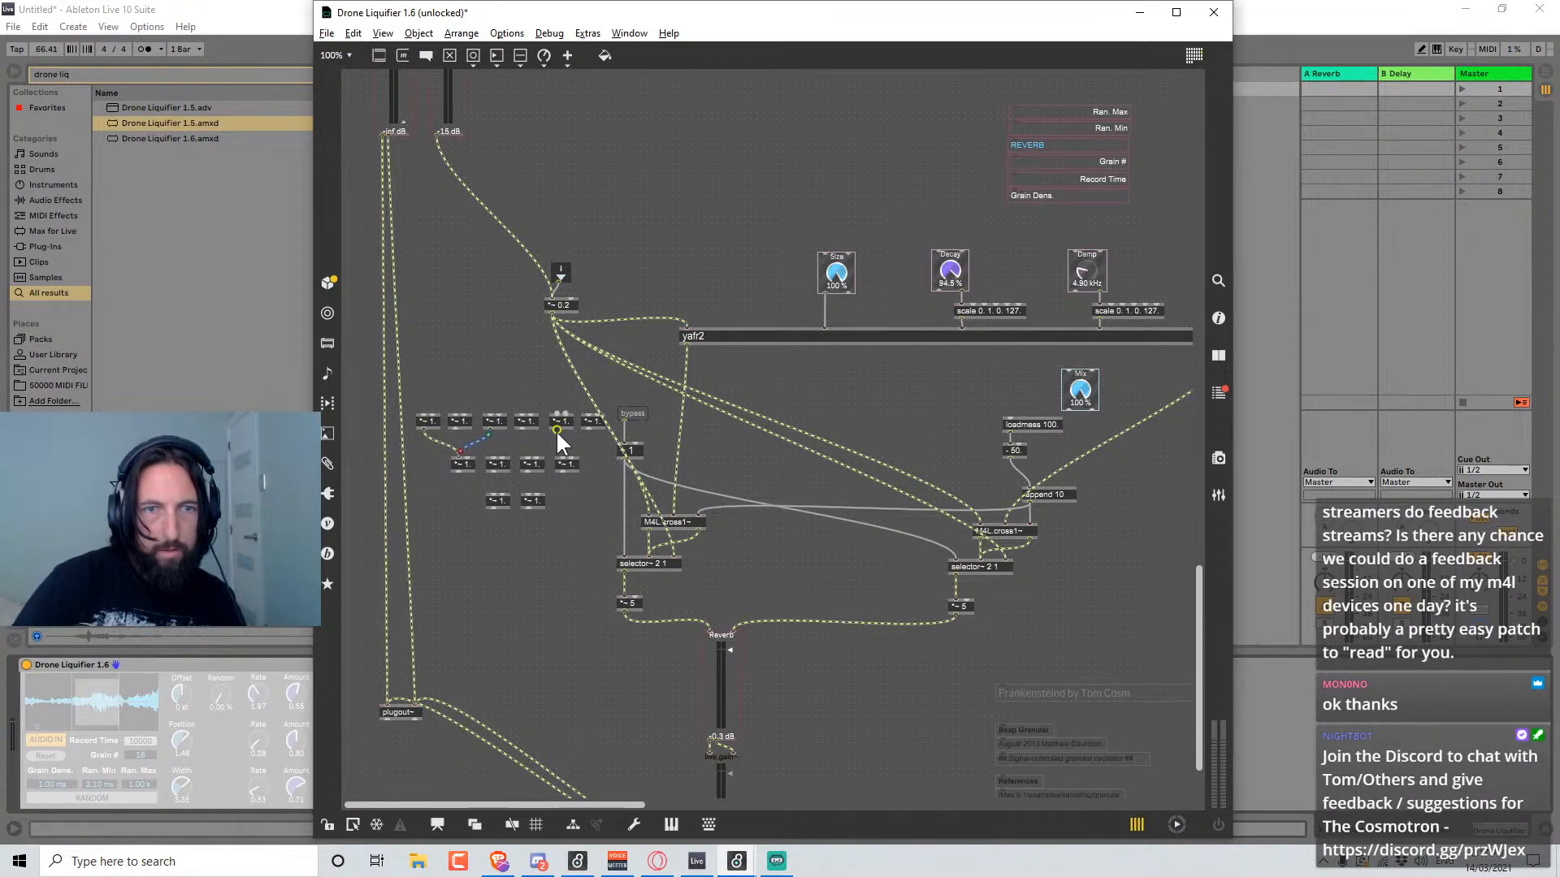
drag(585, 458, 550, 460)
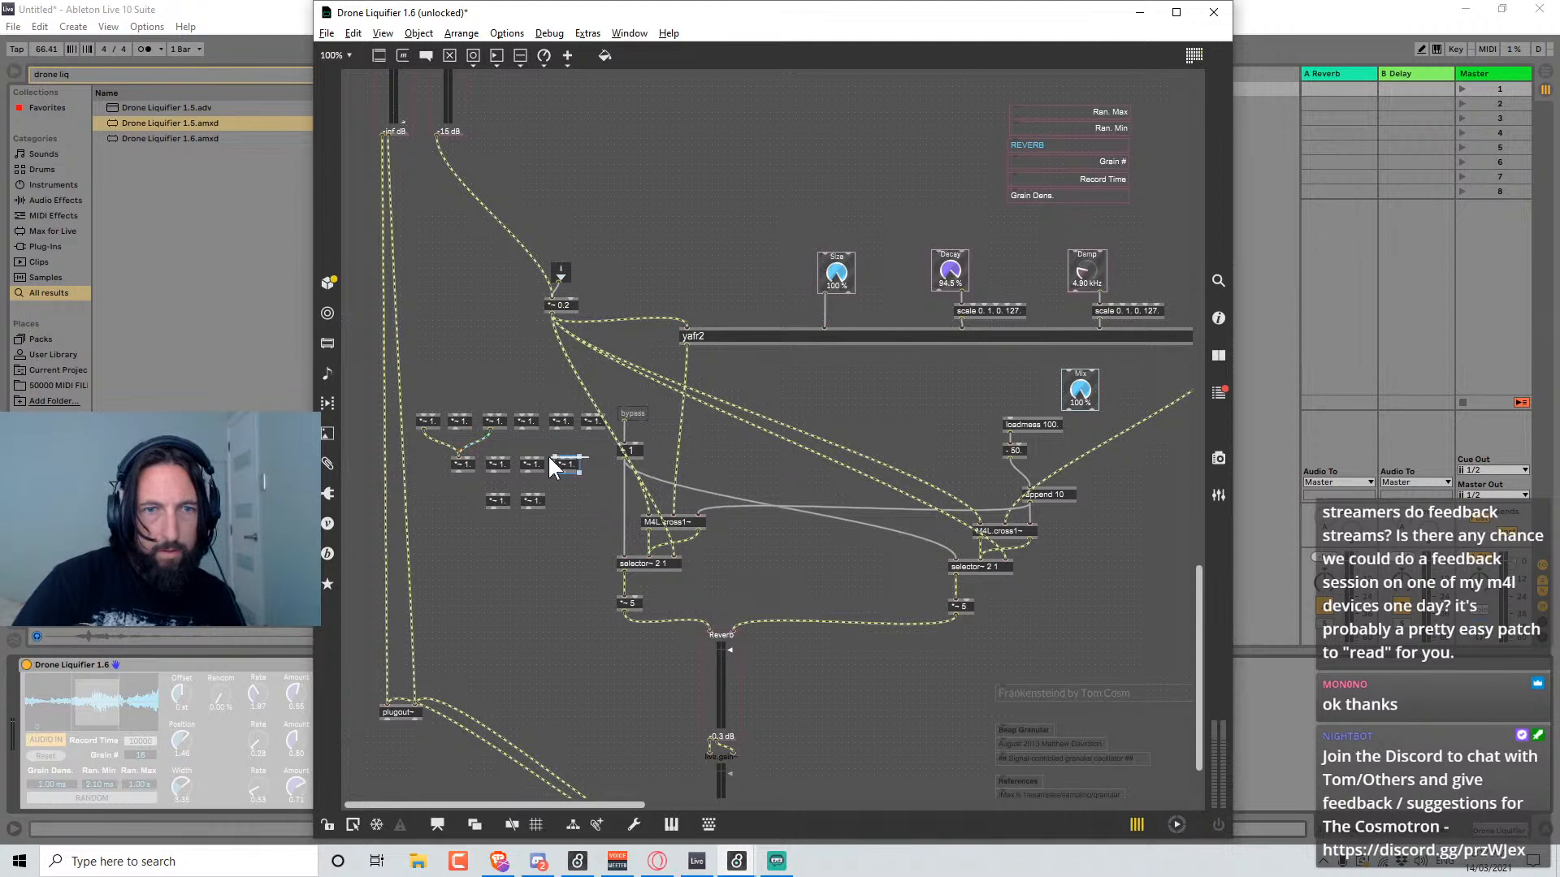
key(Delete)
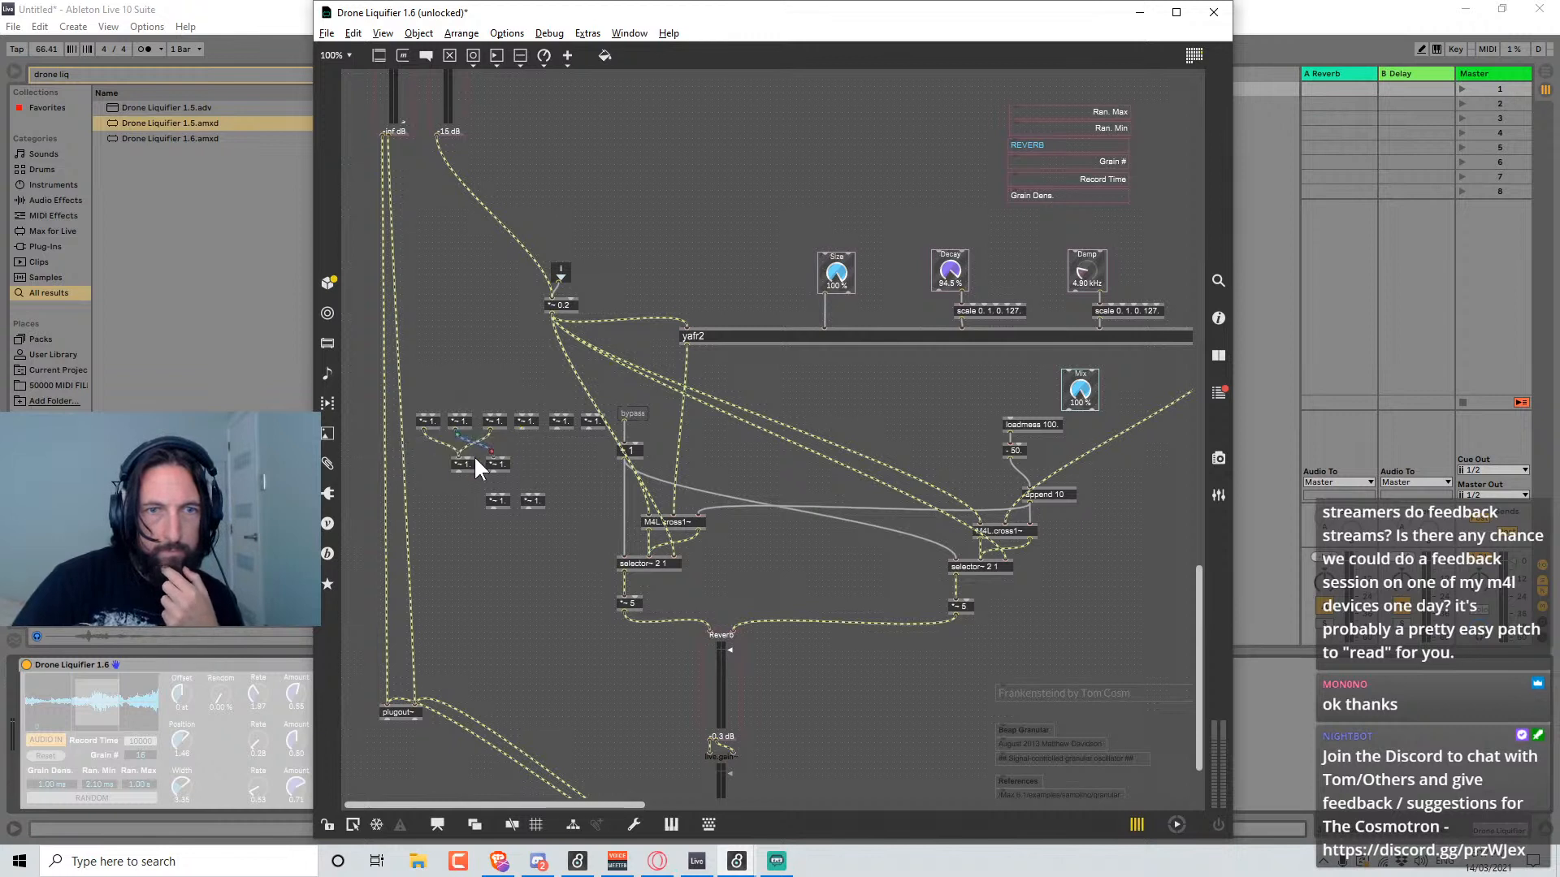
Patch the second and fourth top-row *~ objects into the second row's second *~, and both plus the fifth and sixth into the third row.
drag(520, 429, 492, 493)
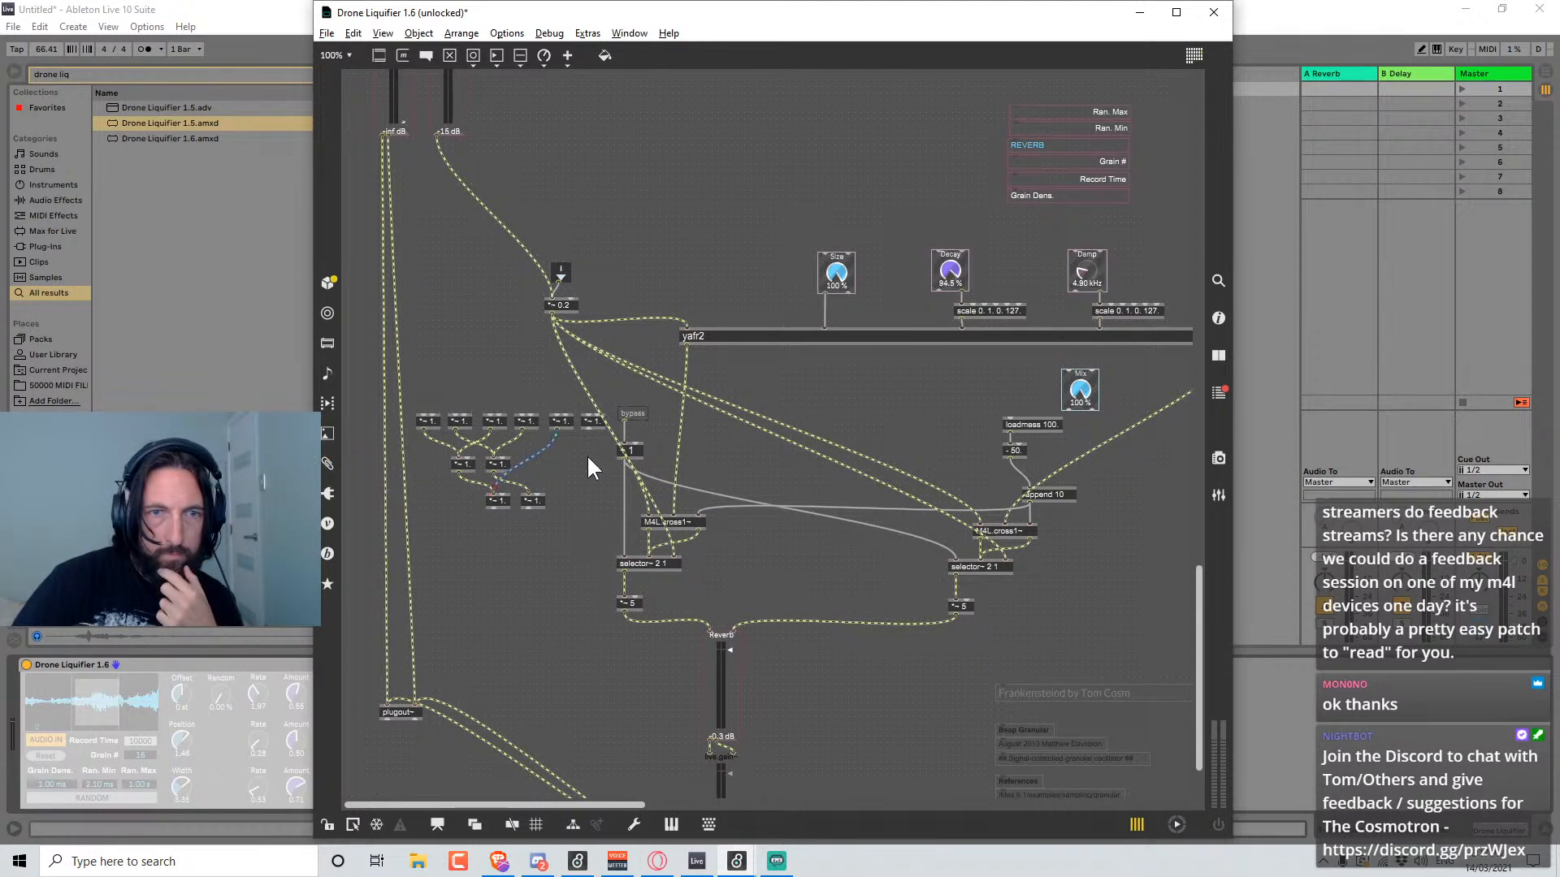
drag(587, 428, 526, 494)
click(528, 492)
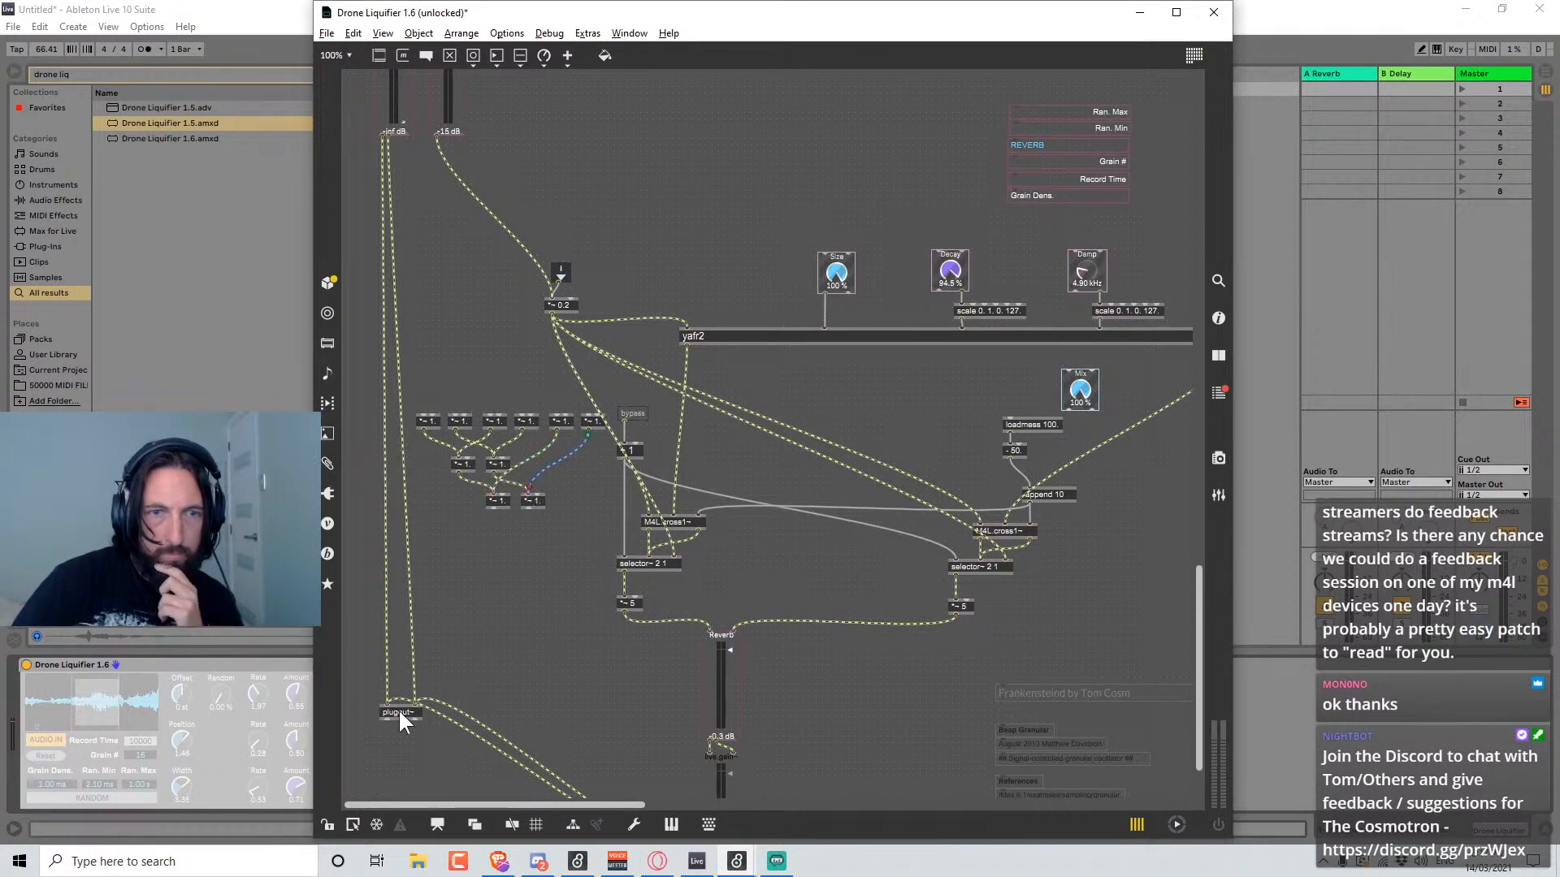
scroll(451, 708, down, 3)
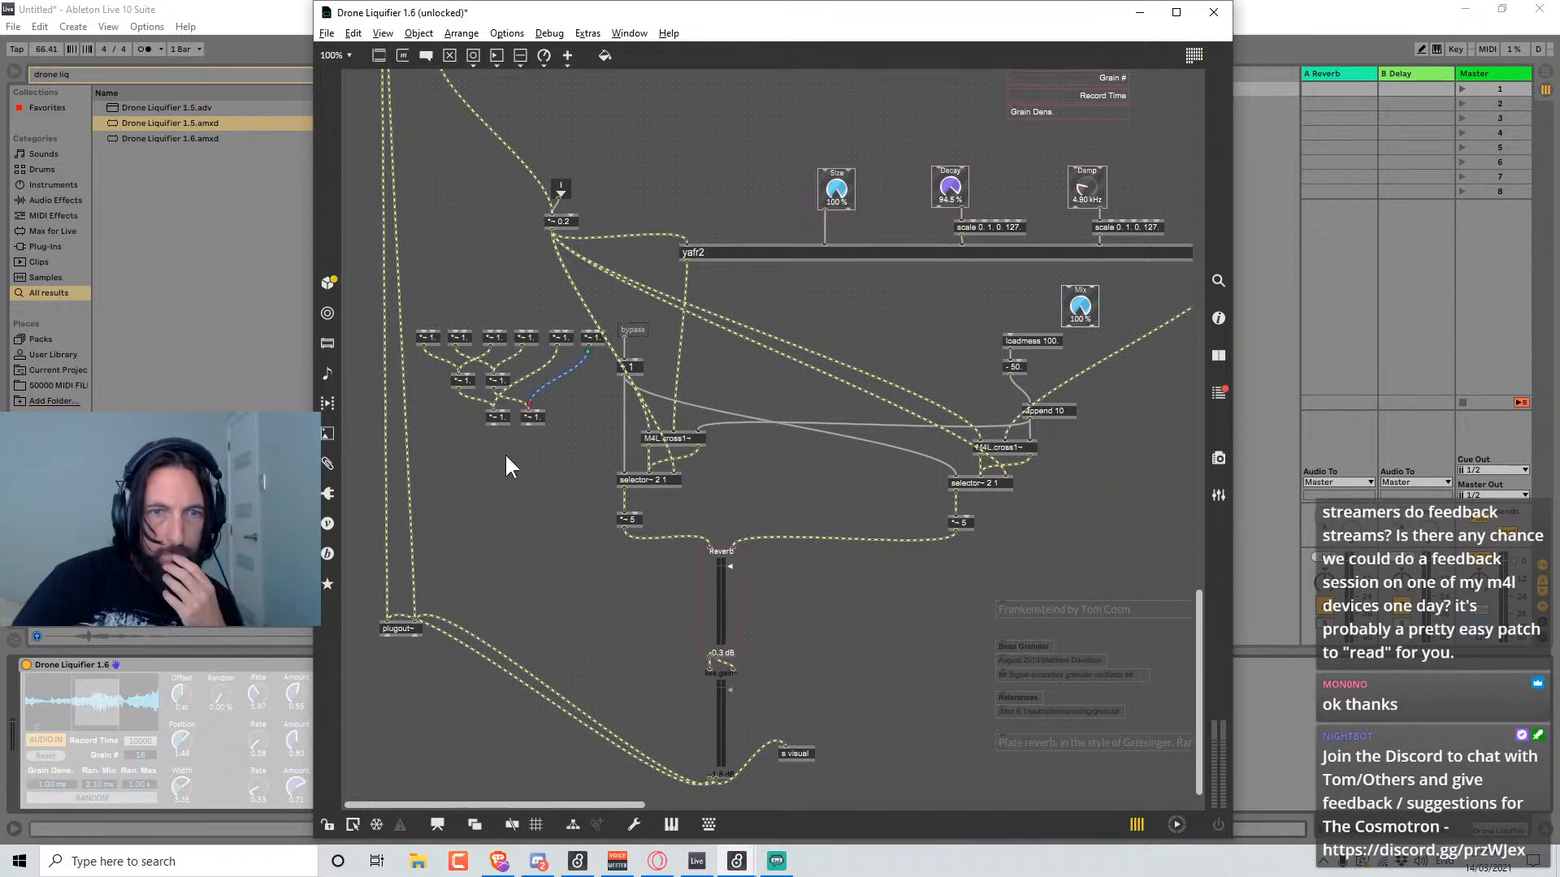
Patch the third row's two *~ objects into the left and right inlets of plugout~.
drag(493, 424, 390, 619)
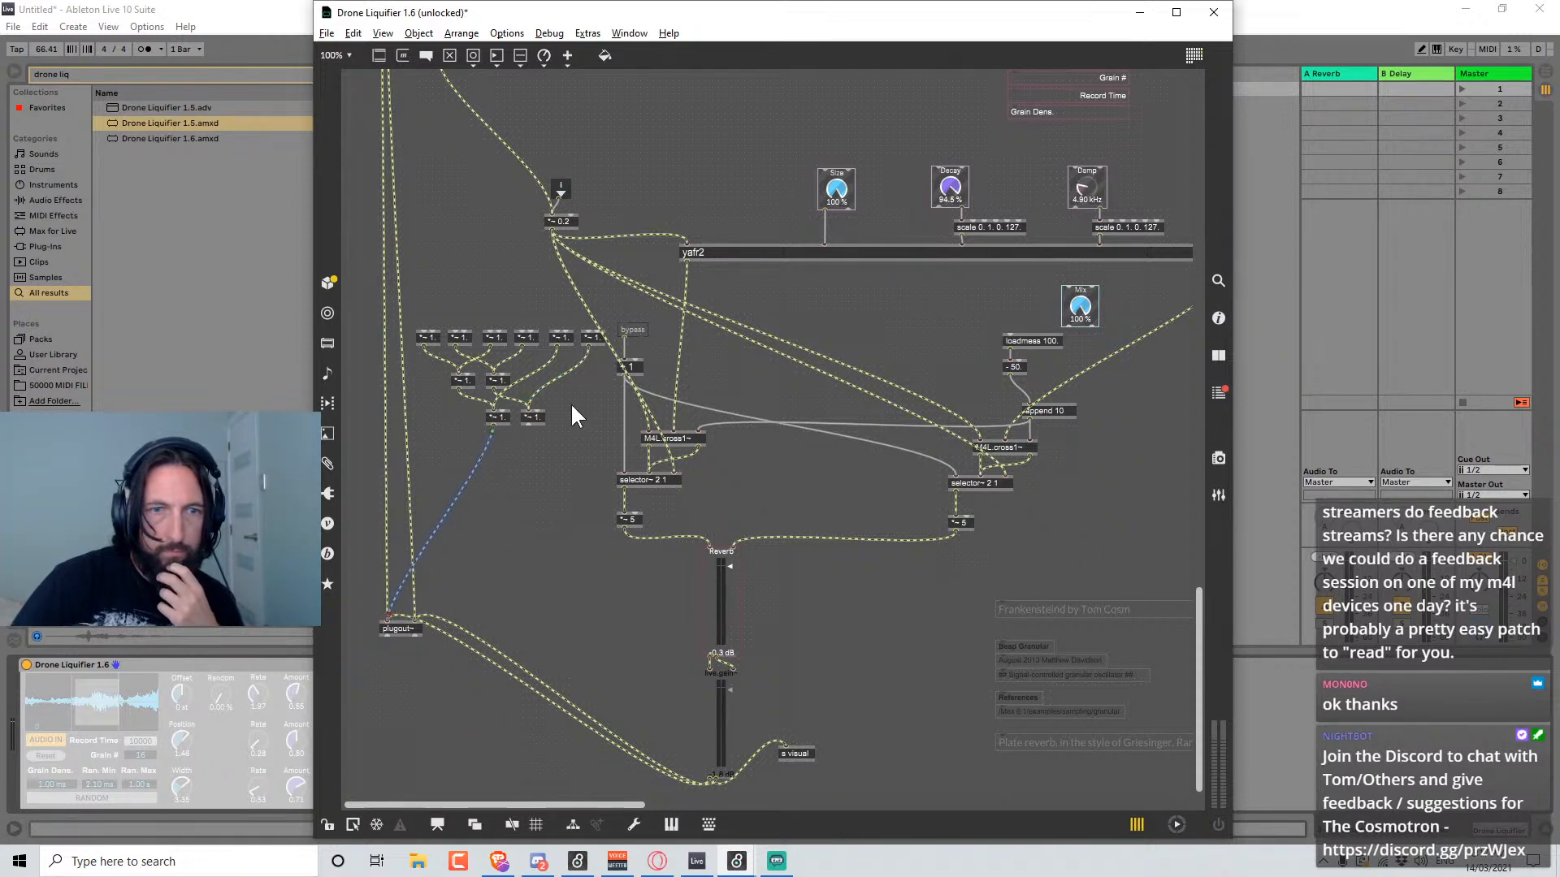
drag(526, 423, 414, 620)
click(415, 622)
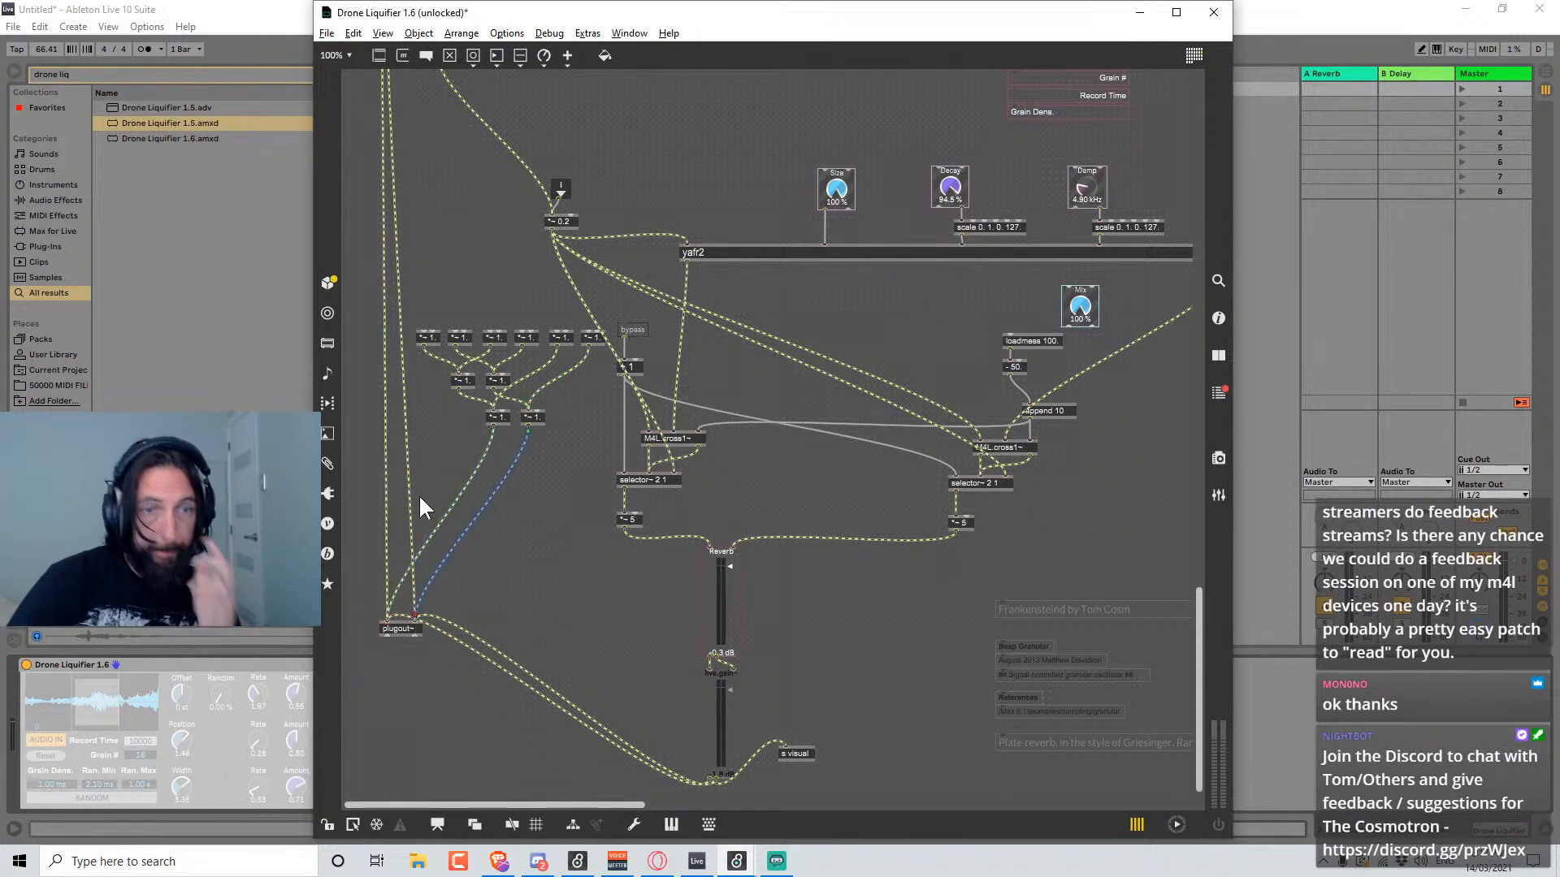
Reroute the Dry slider's two output cables from plugout~ into the first and second *~ objects of the top row.
scroll(417, 487, up, 5)
scroll(421, 505, down, 1)
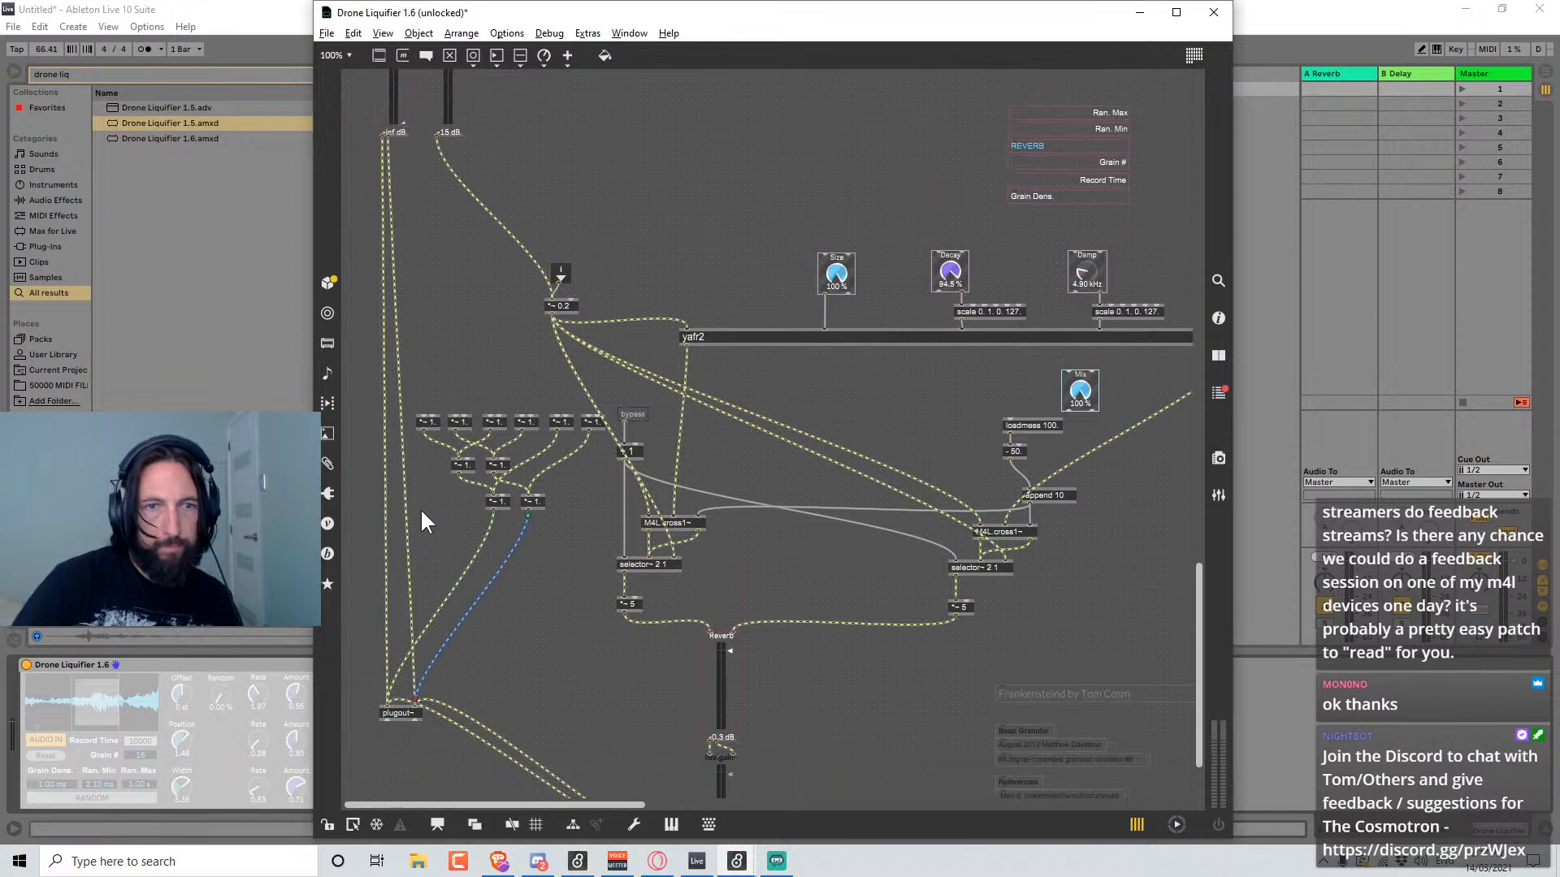
scroll(416, 491, up, 1)
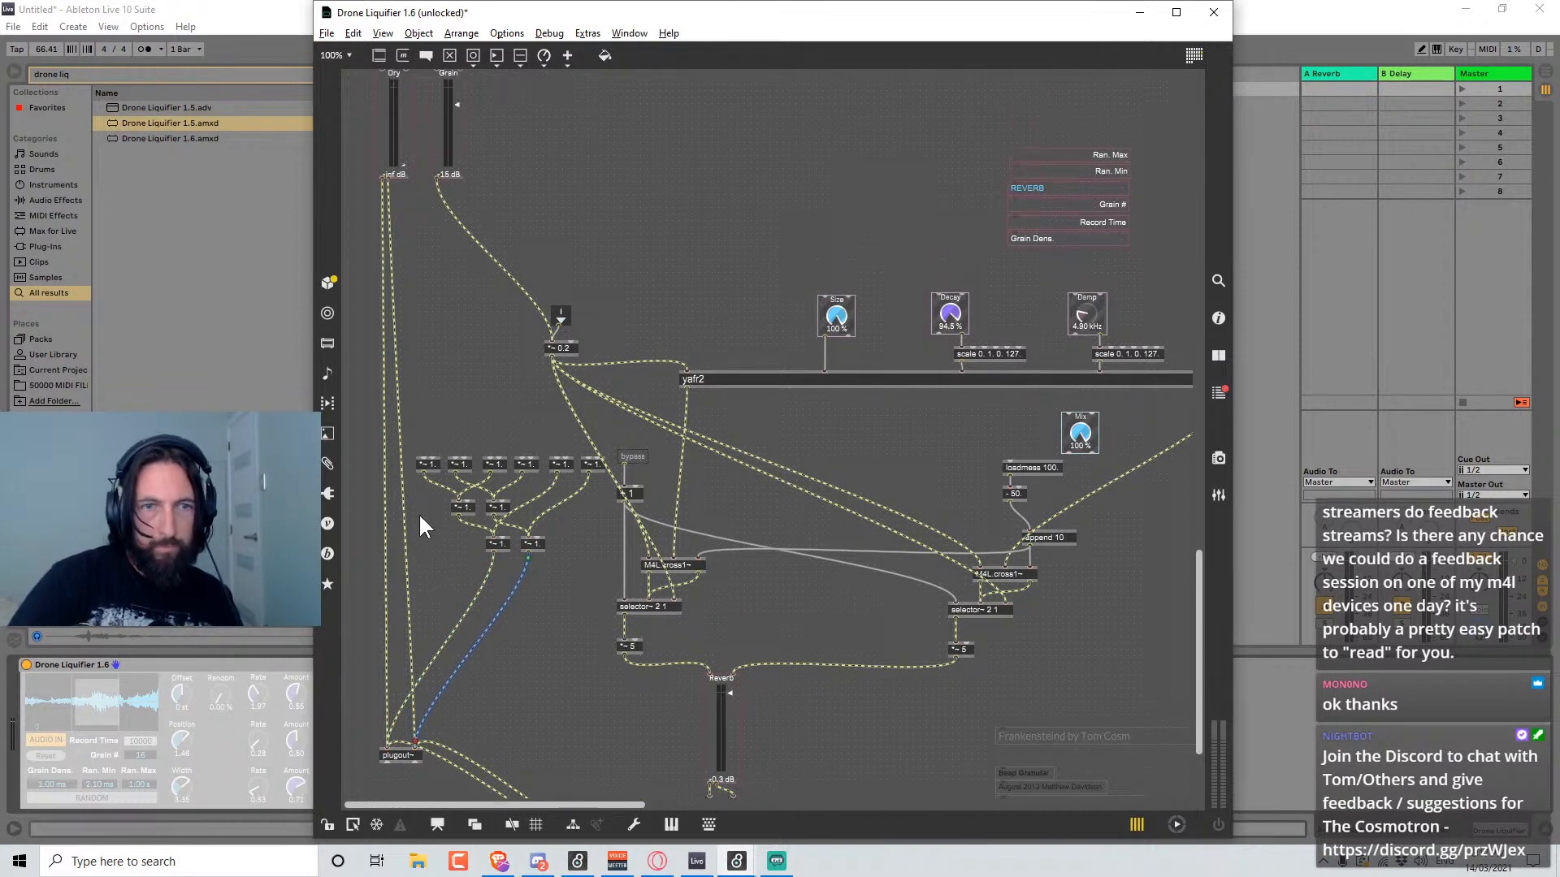
click(411, 654)
drag(415, 741, 451, 455)
click(388, 695)
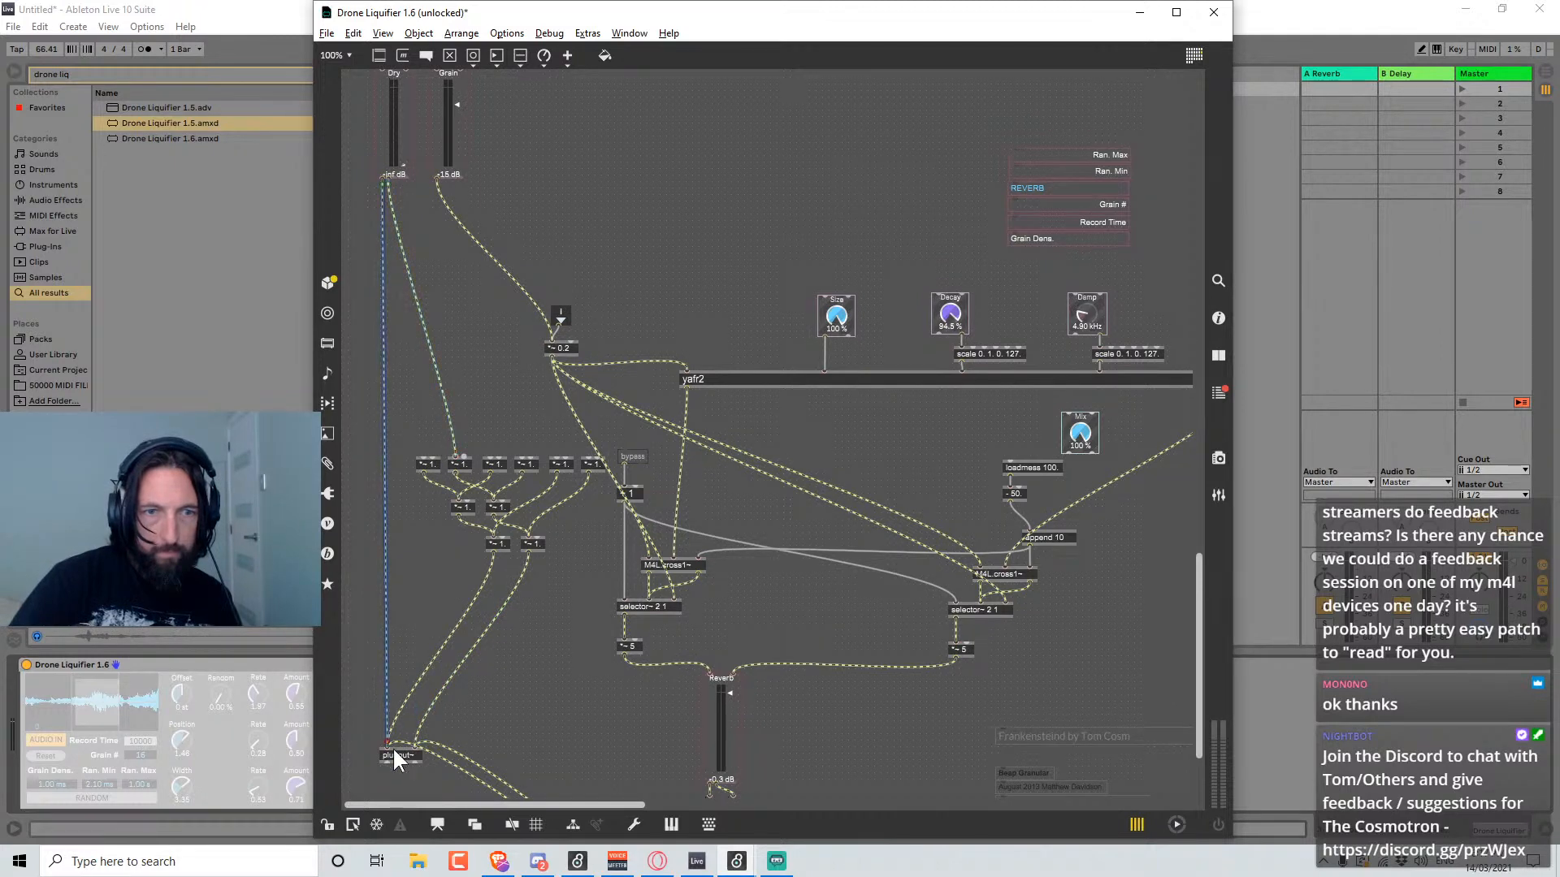
drag(392, 747, 418, 455)
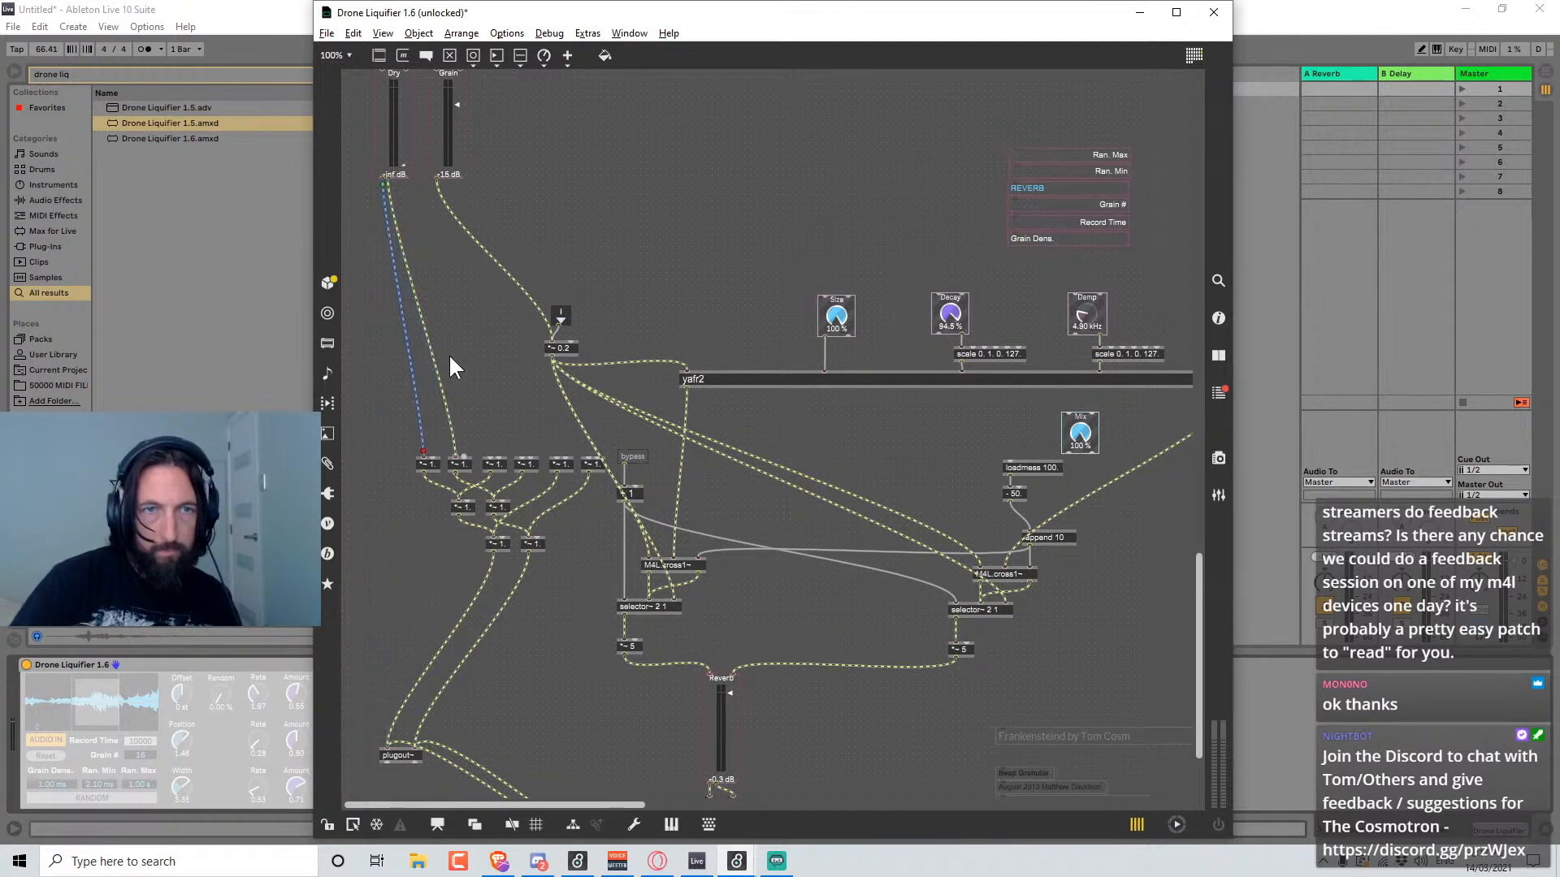
Place one duplicate *~ 1. beside the Grain slider, patch the first gate~ into it, and remove that gate~'s cable to the slider.
scroll(448, 354, up, 3)
scroll(465, 375, down, 3)
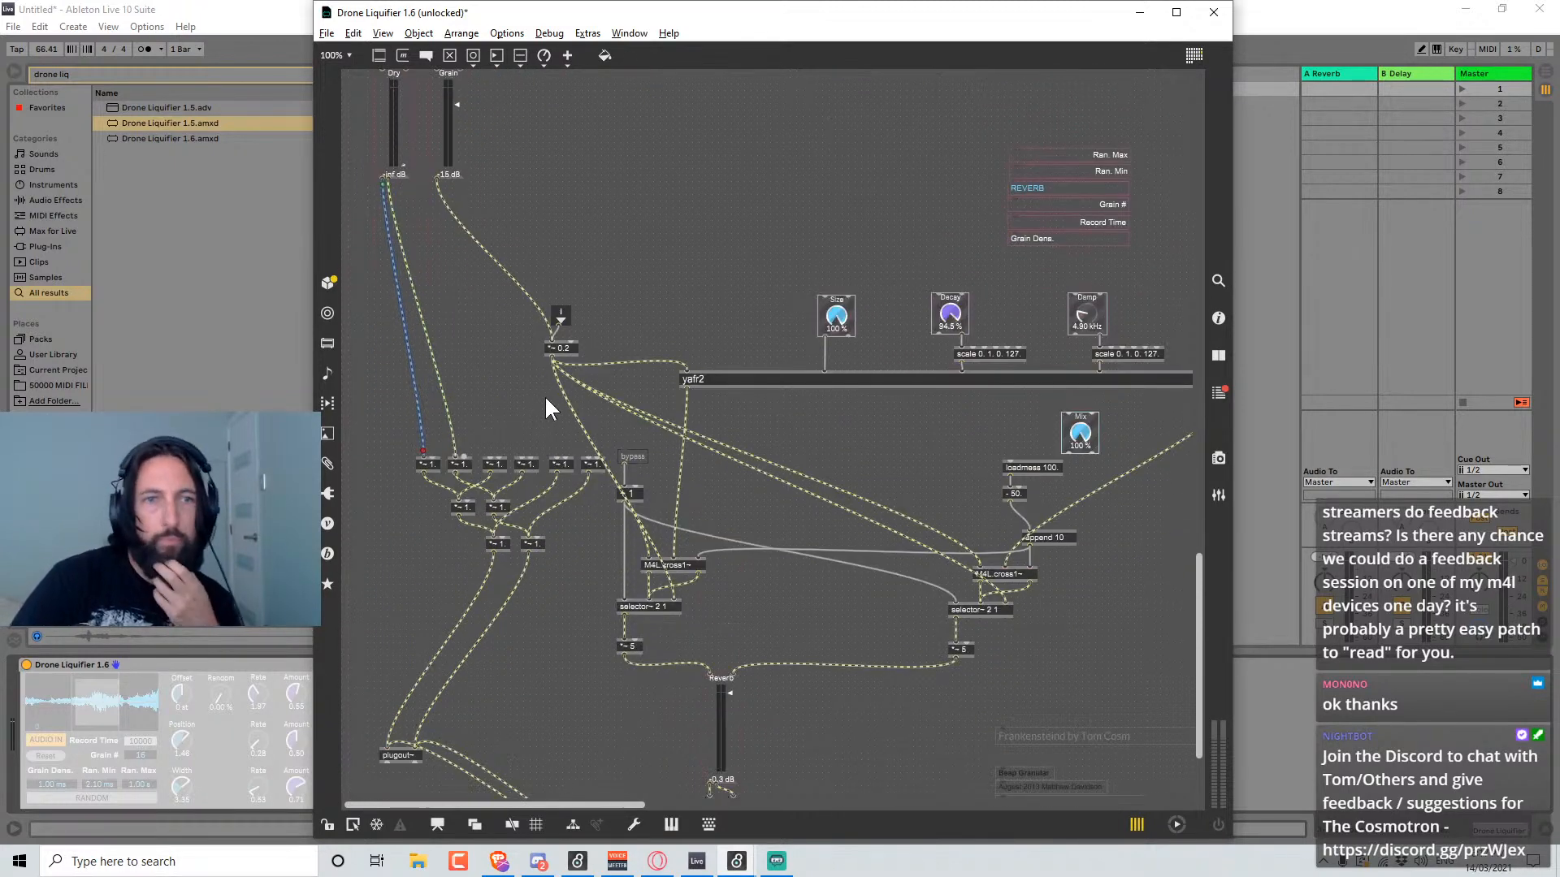
scroll(526, 487, up, 10)
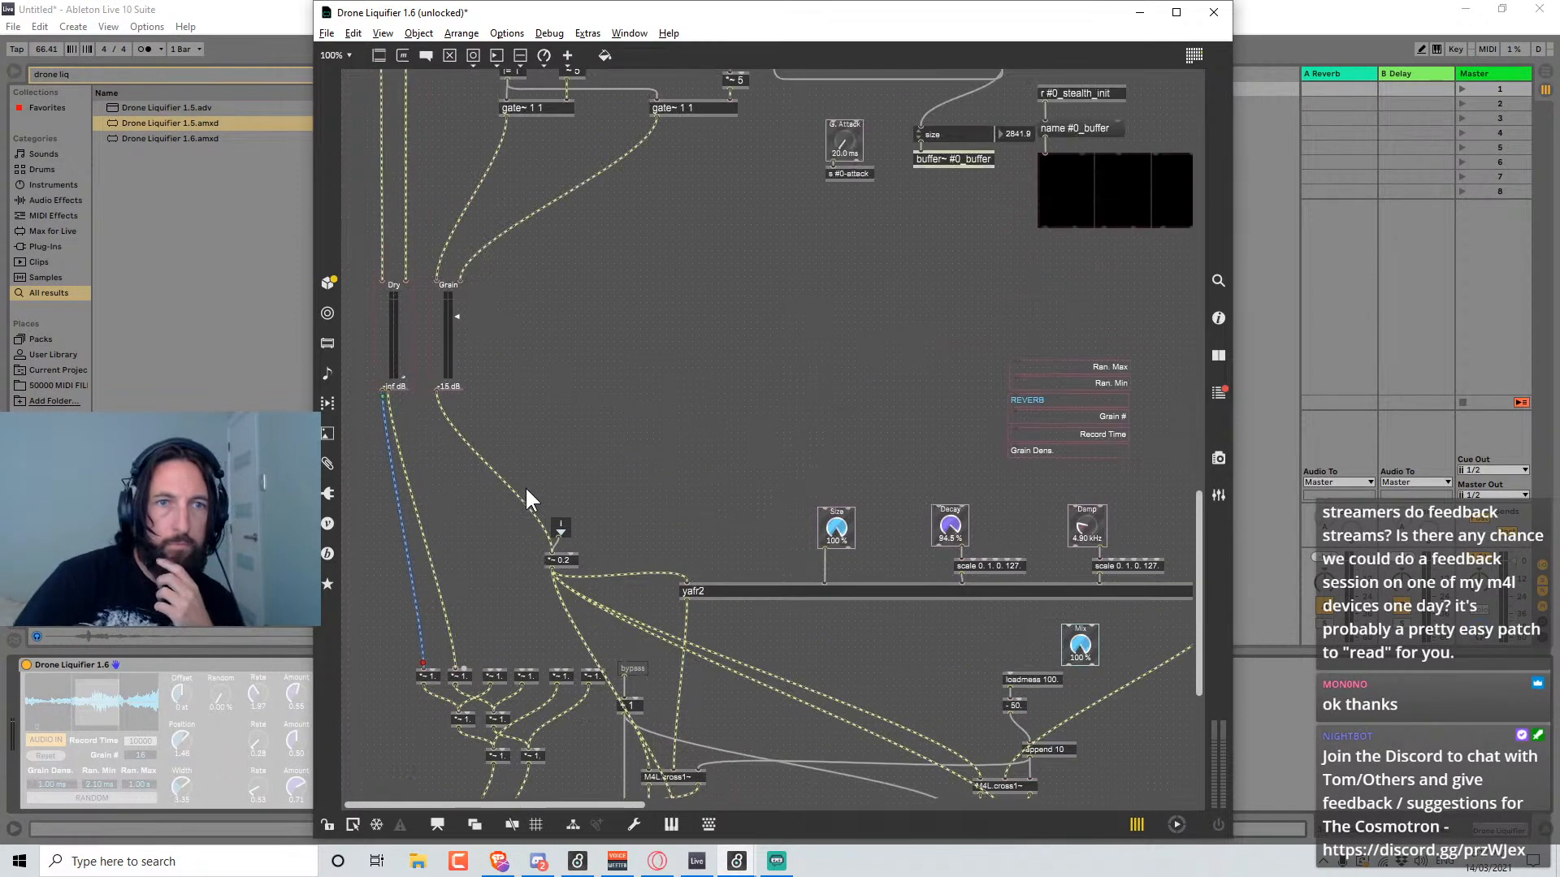
scroll(525, 488, down, 10)
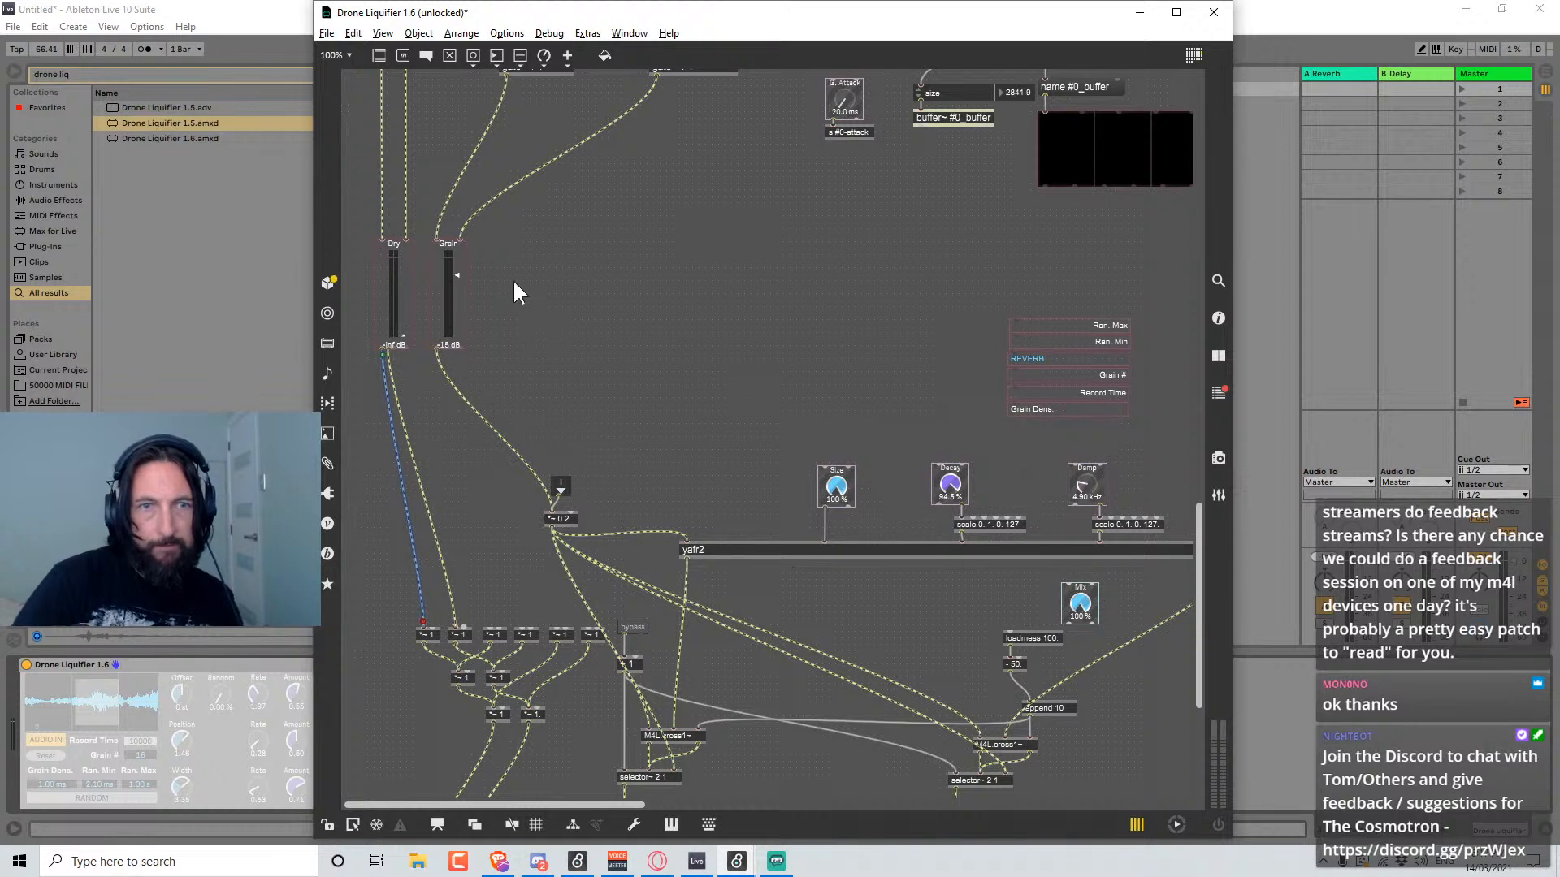
scroll(584, 307, up, 1)
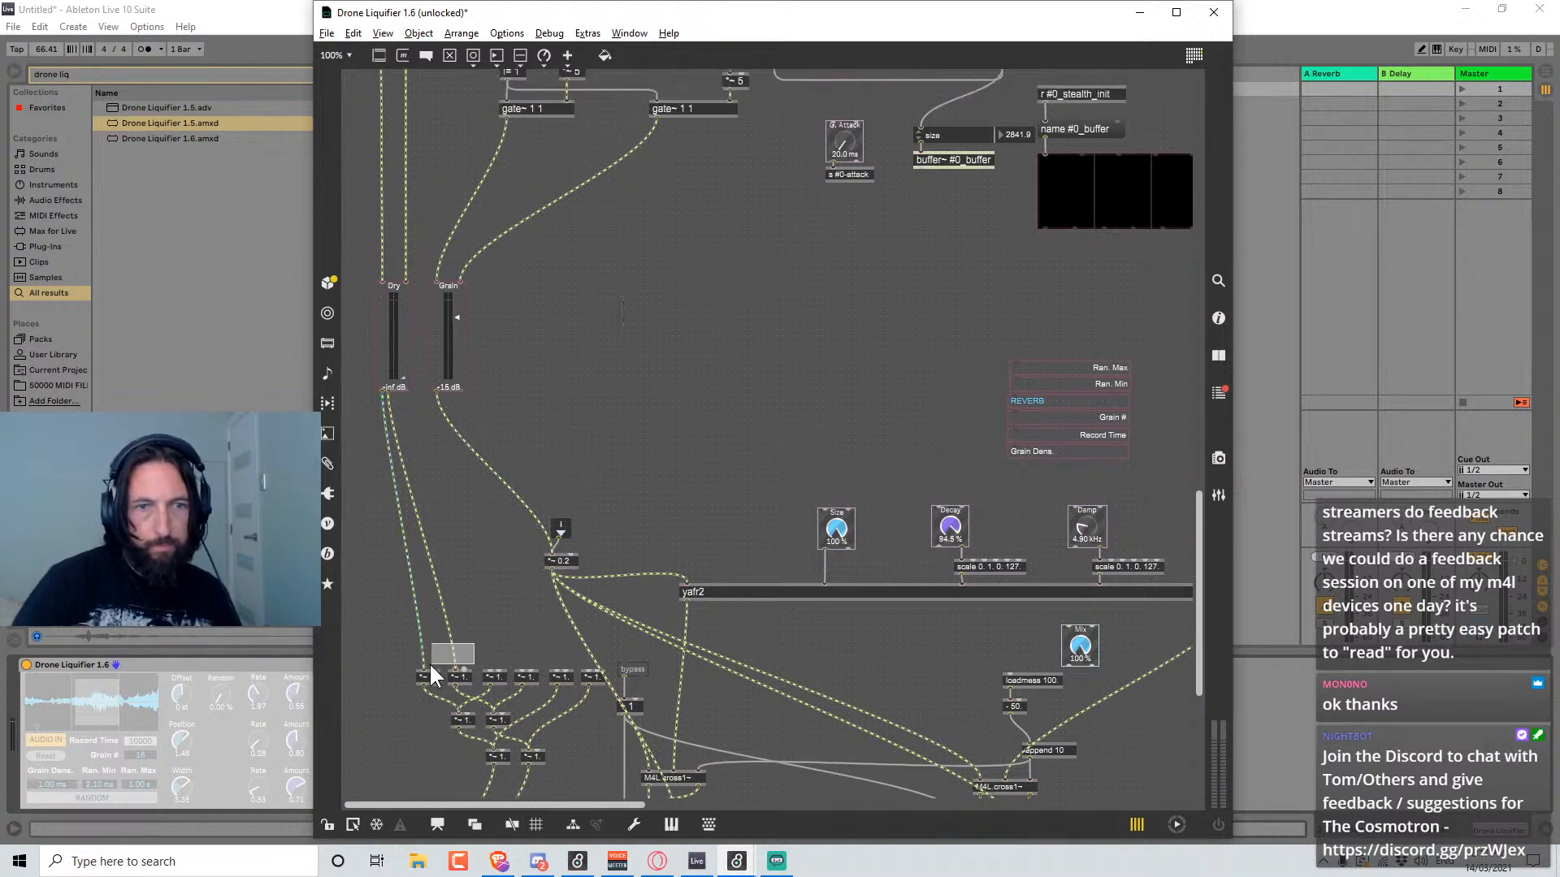
drag(431, 664, 571, 337)
key(ctrl+d)
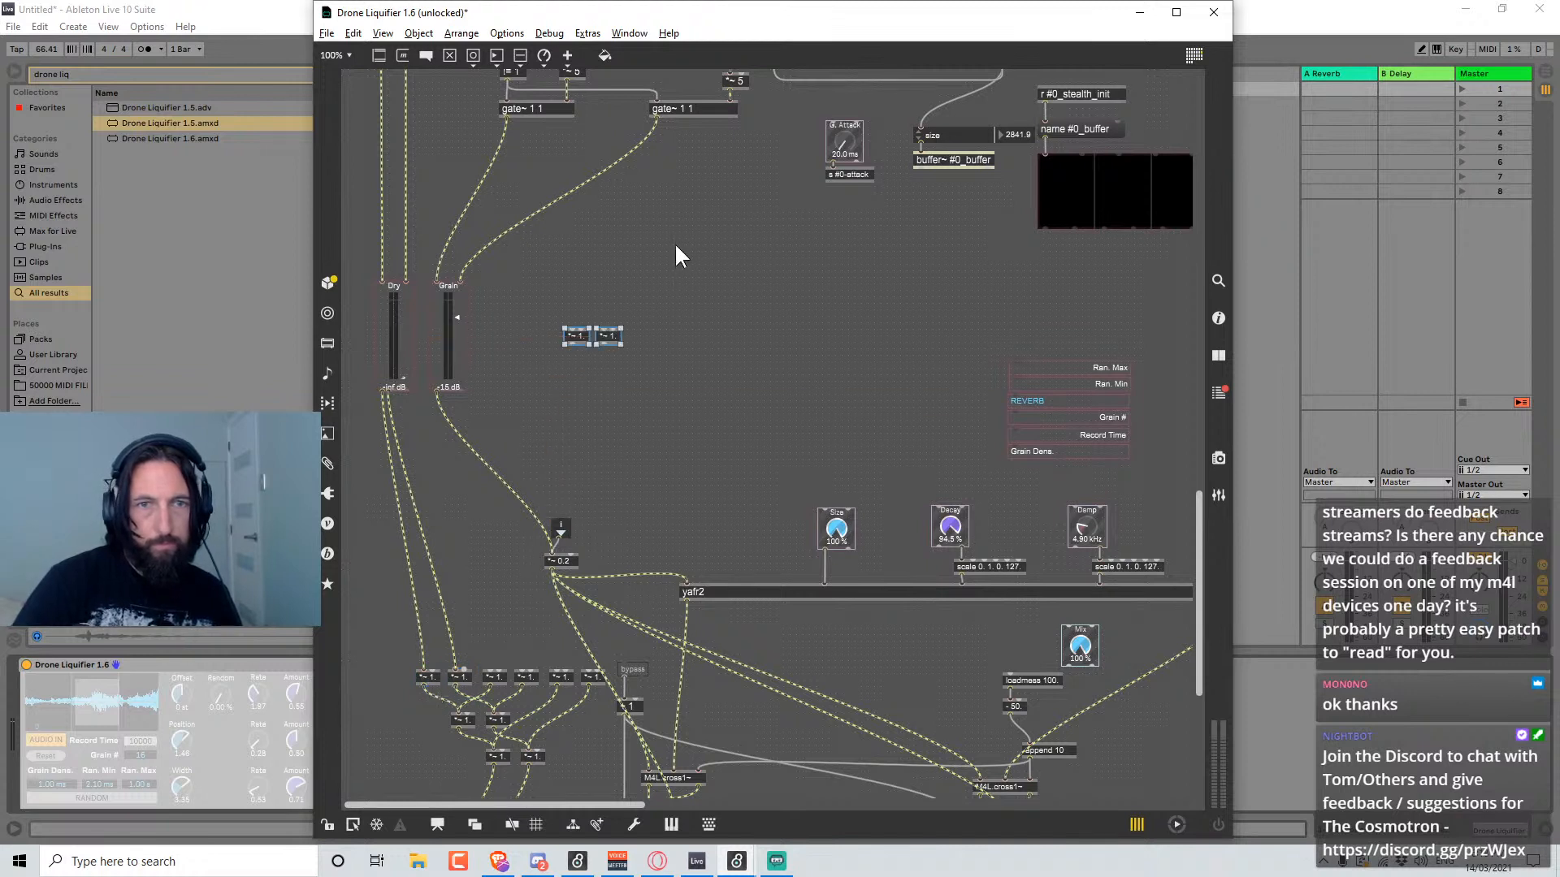
click(676, 247)
click(609, 336)
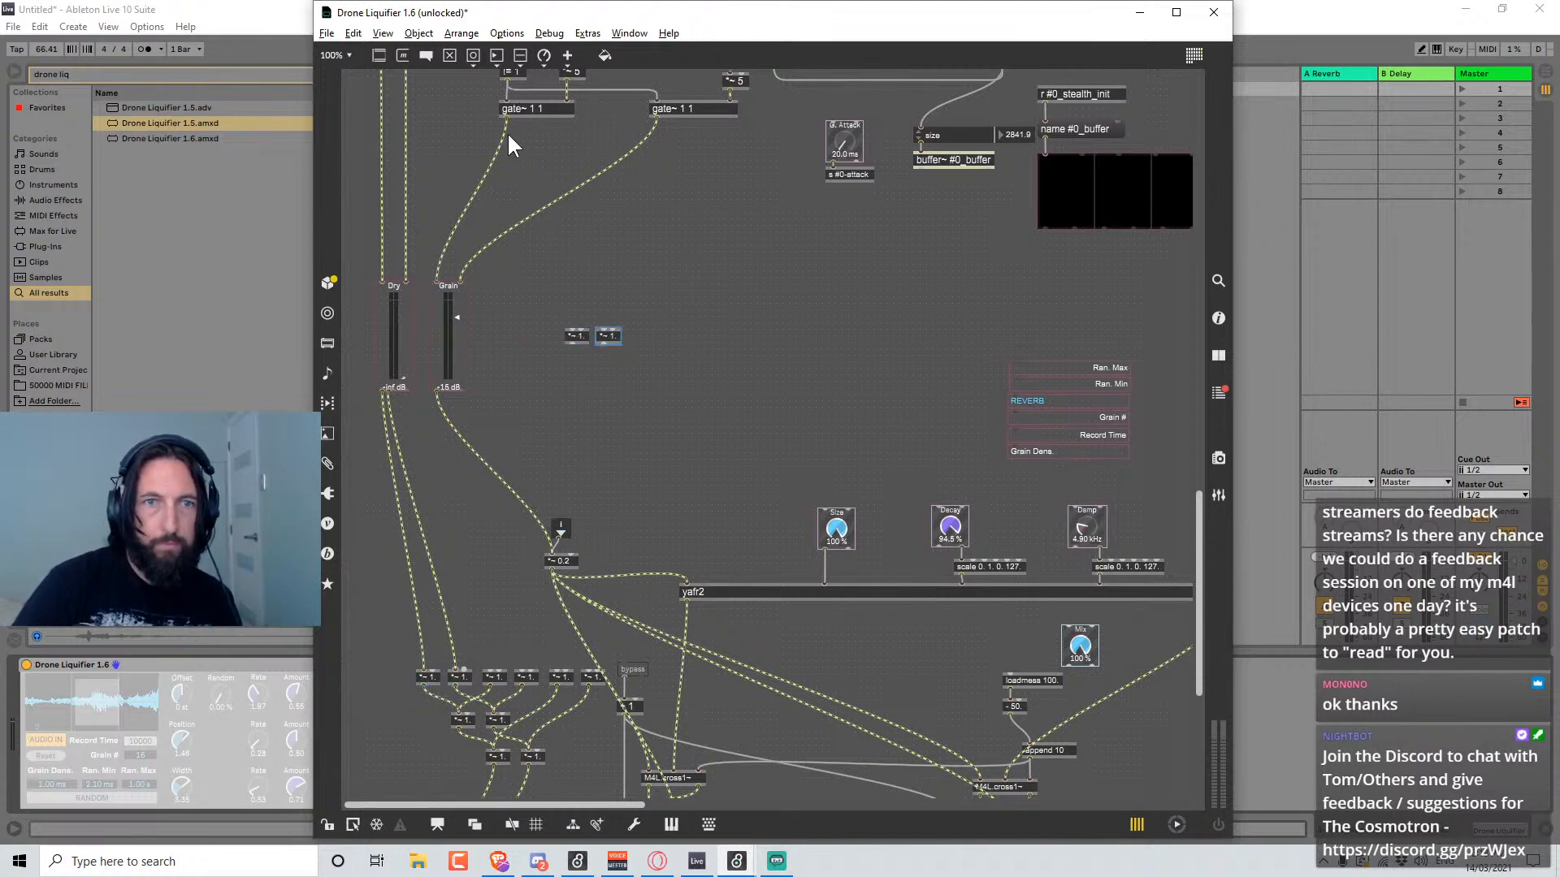
key(Delete)
drag(505, 119, 571, 328)
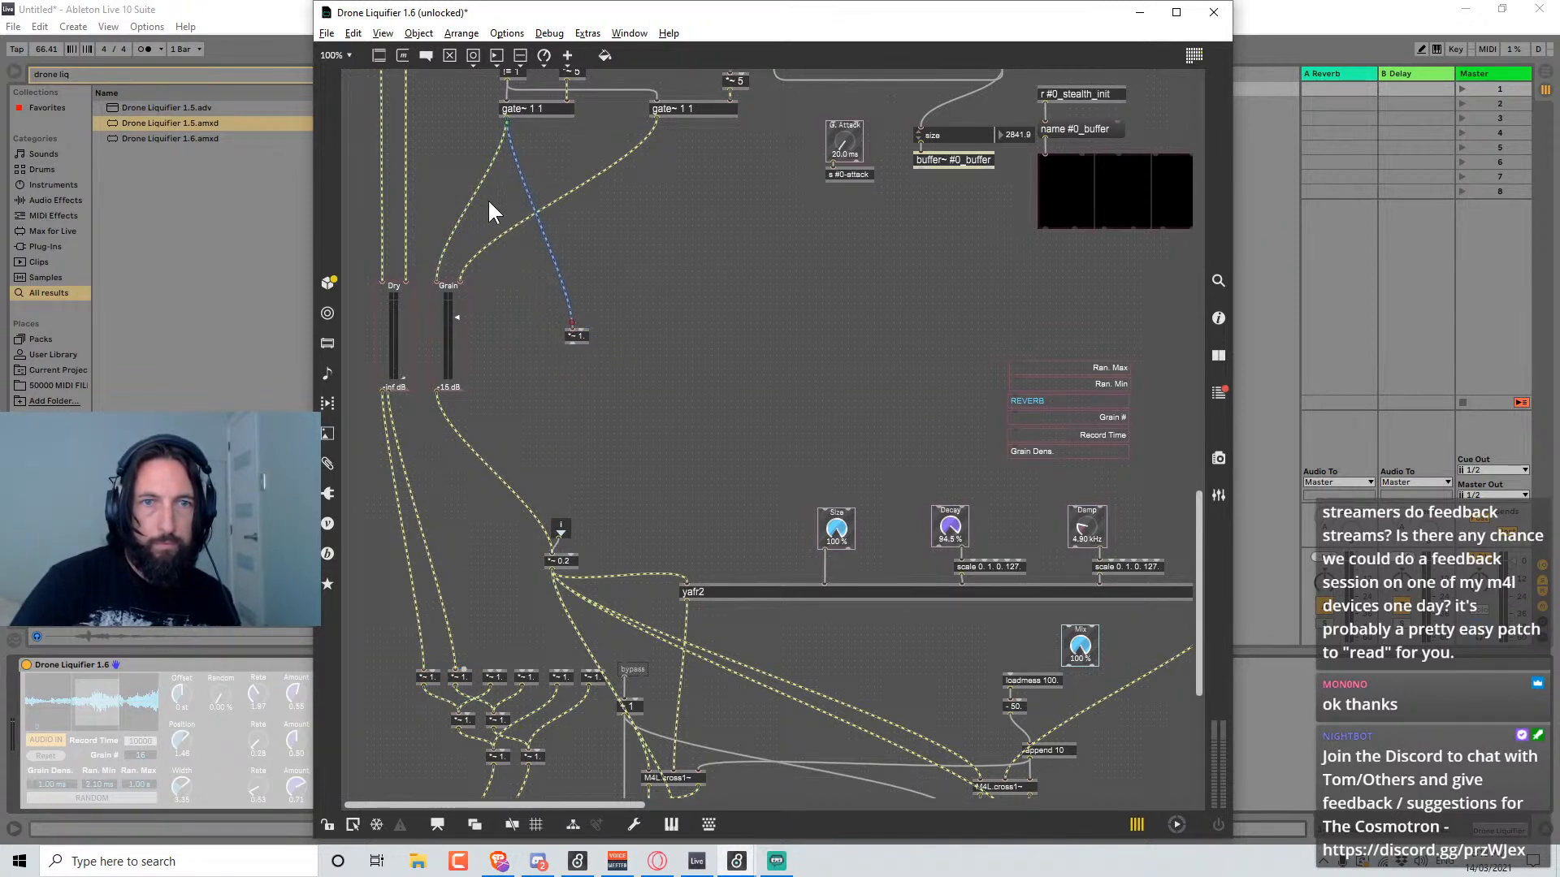
click(471, 198)
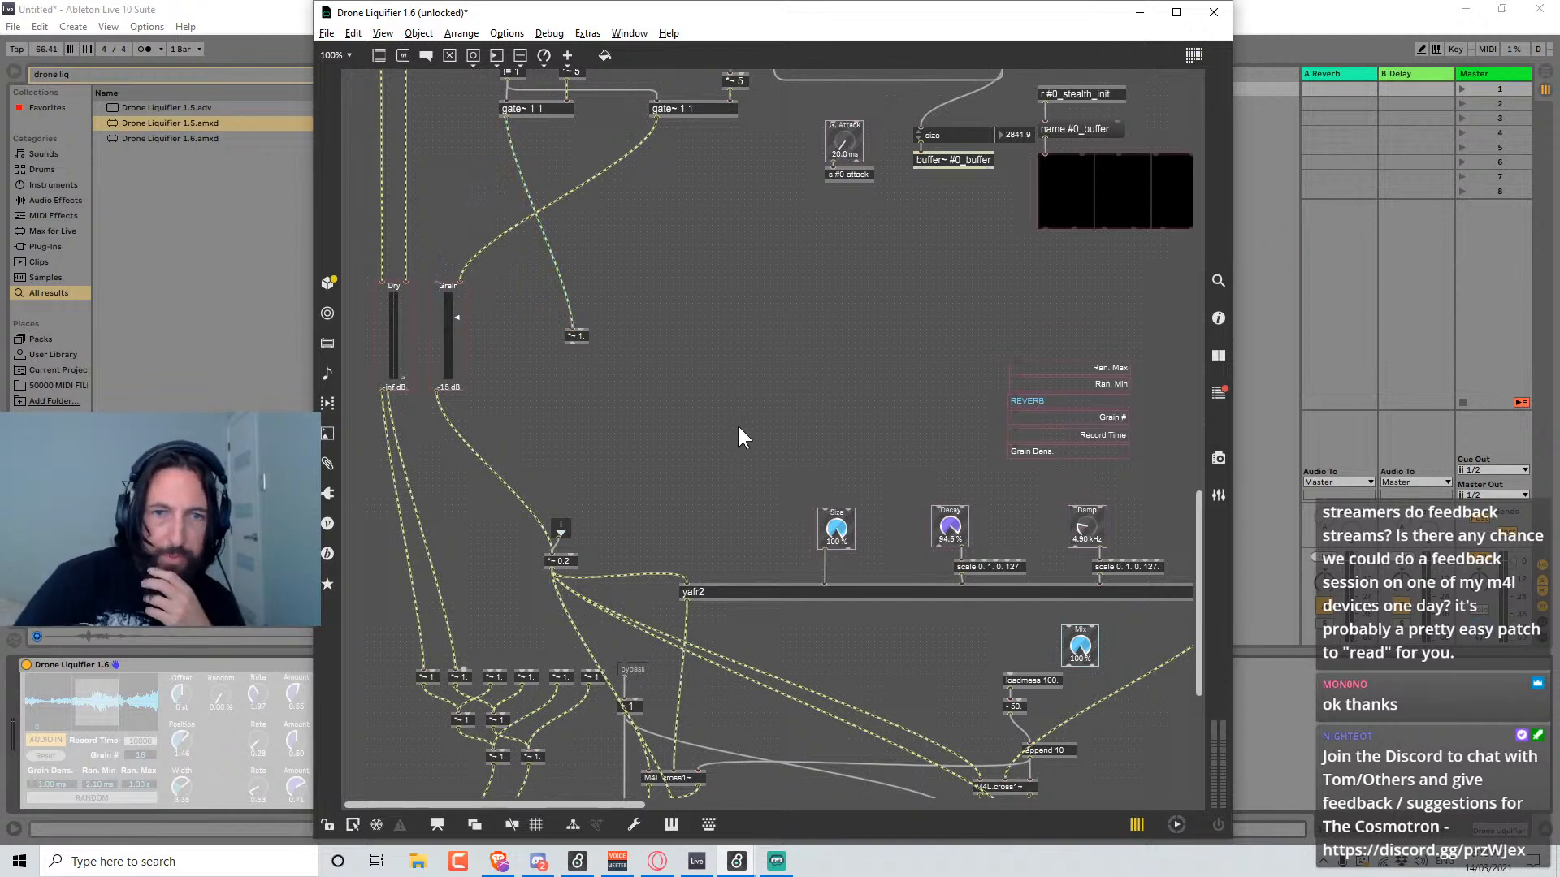
Patch the new *~ 1. into *~ 0.2 and remove the Grain slider's cable into *~ 0.2.
scroll(773, 419, down, 1)
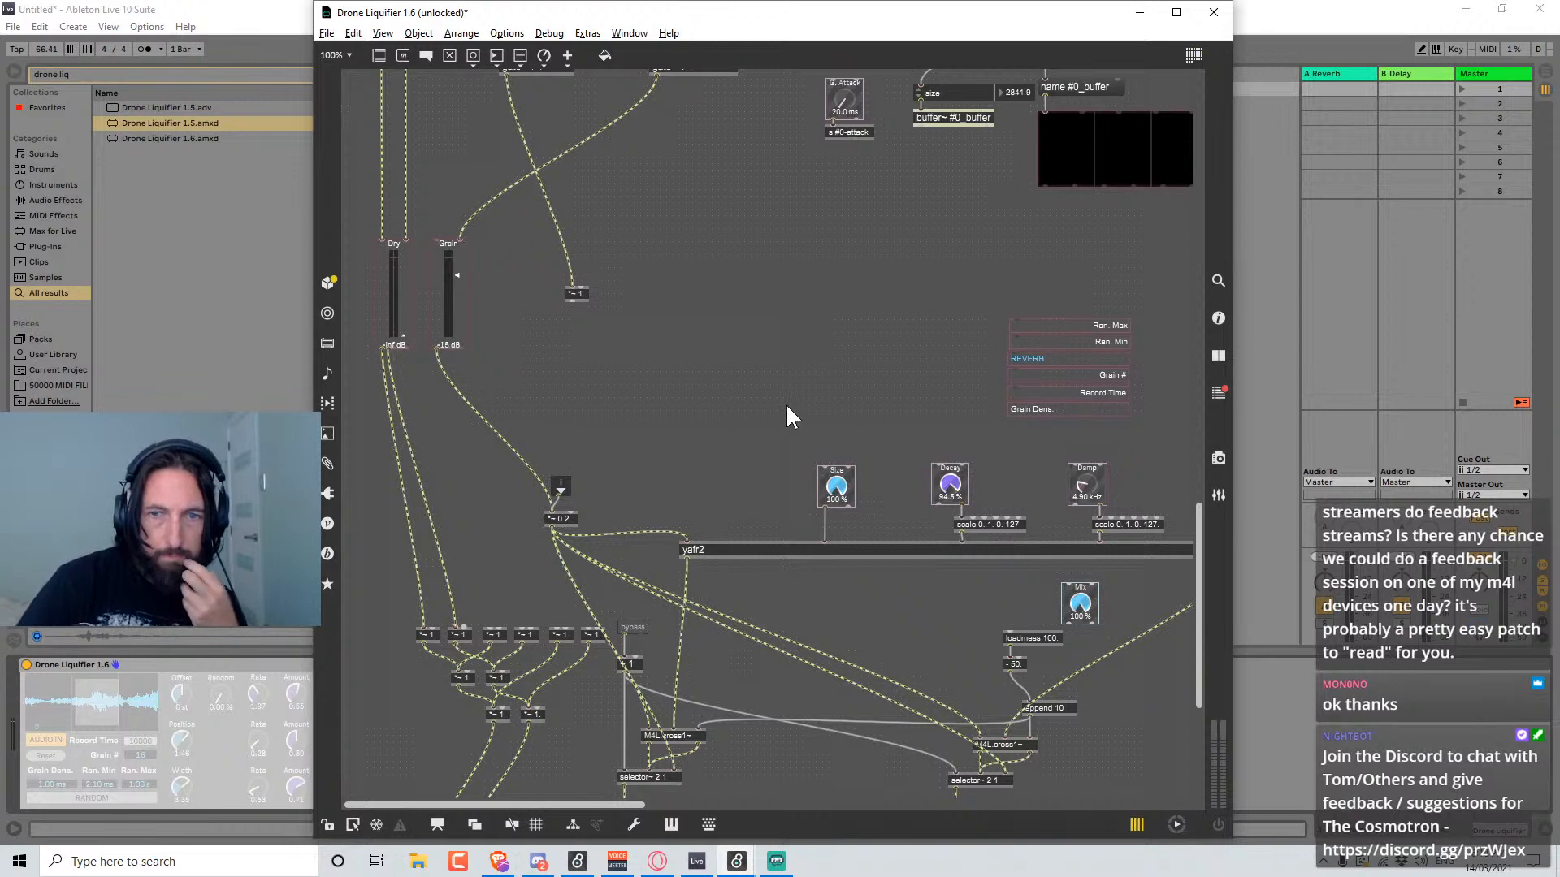
scroll(784, 403, down, 1)
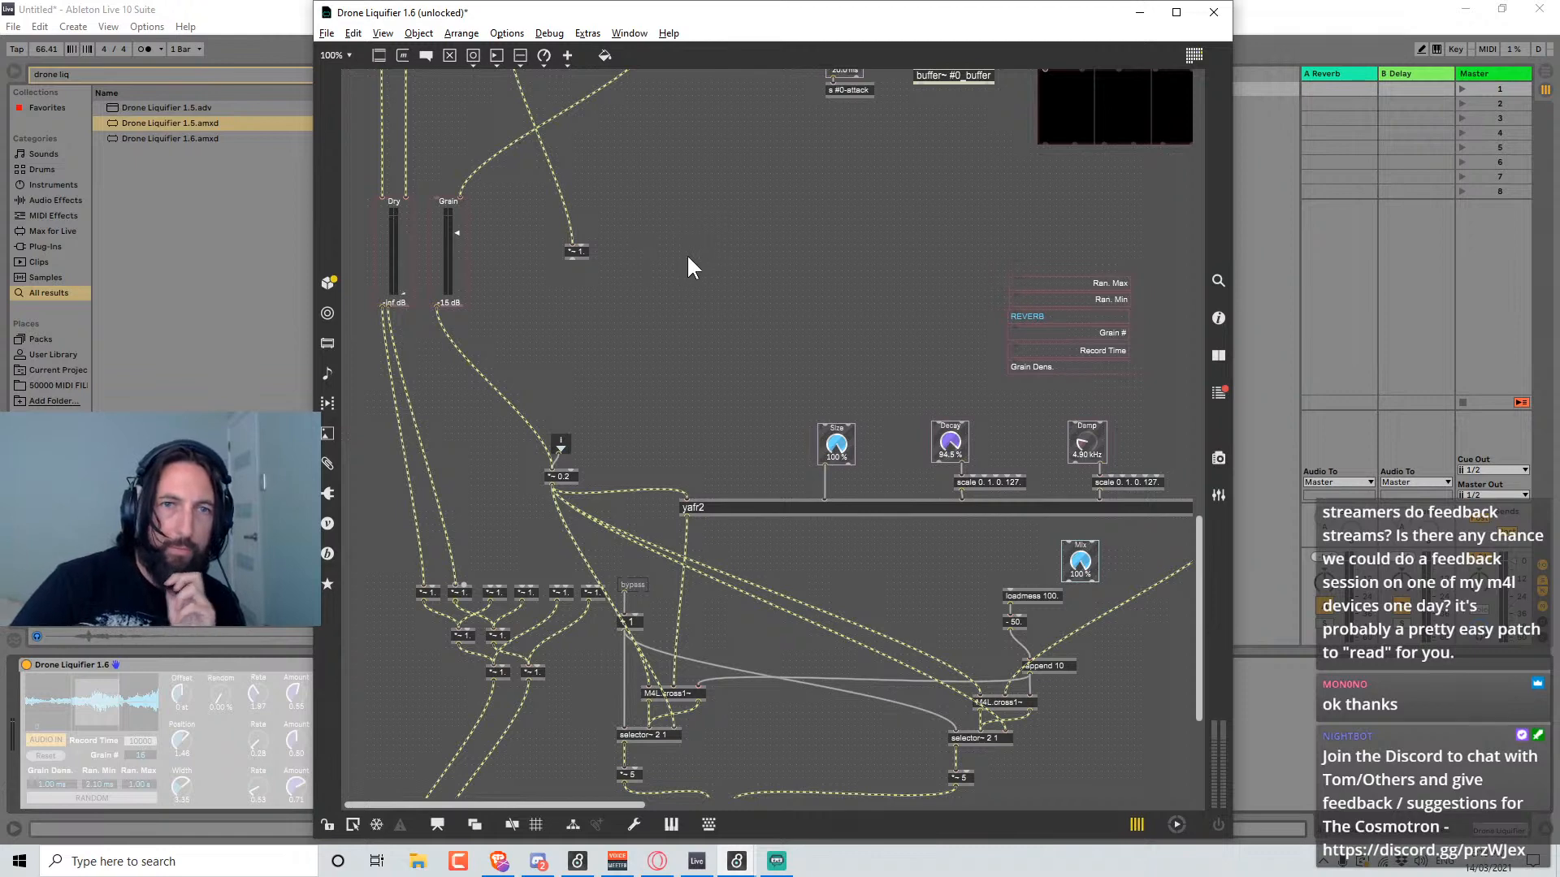
scroll(686, 253, up, 5)
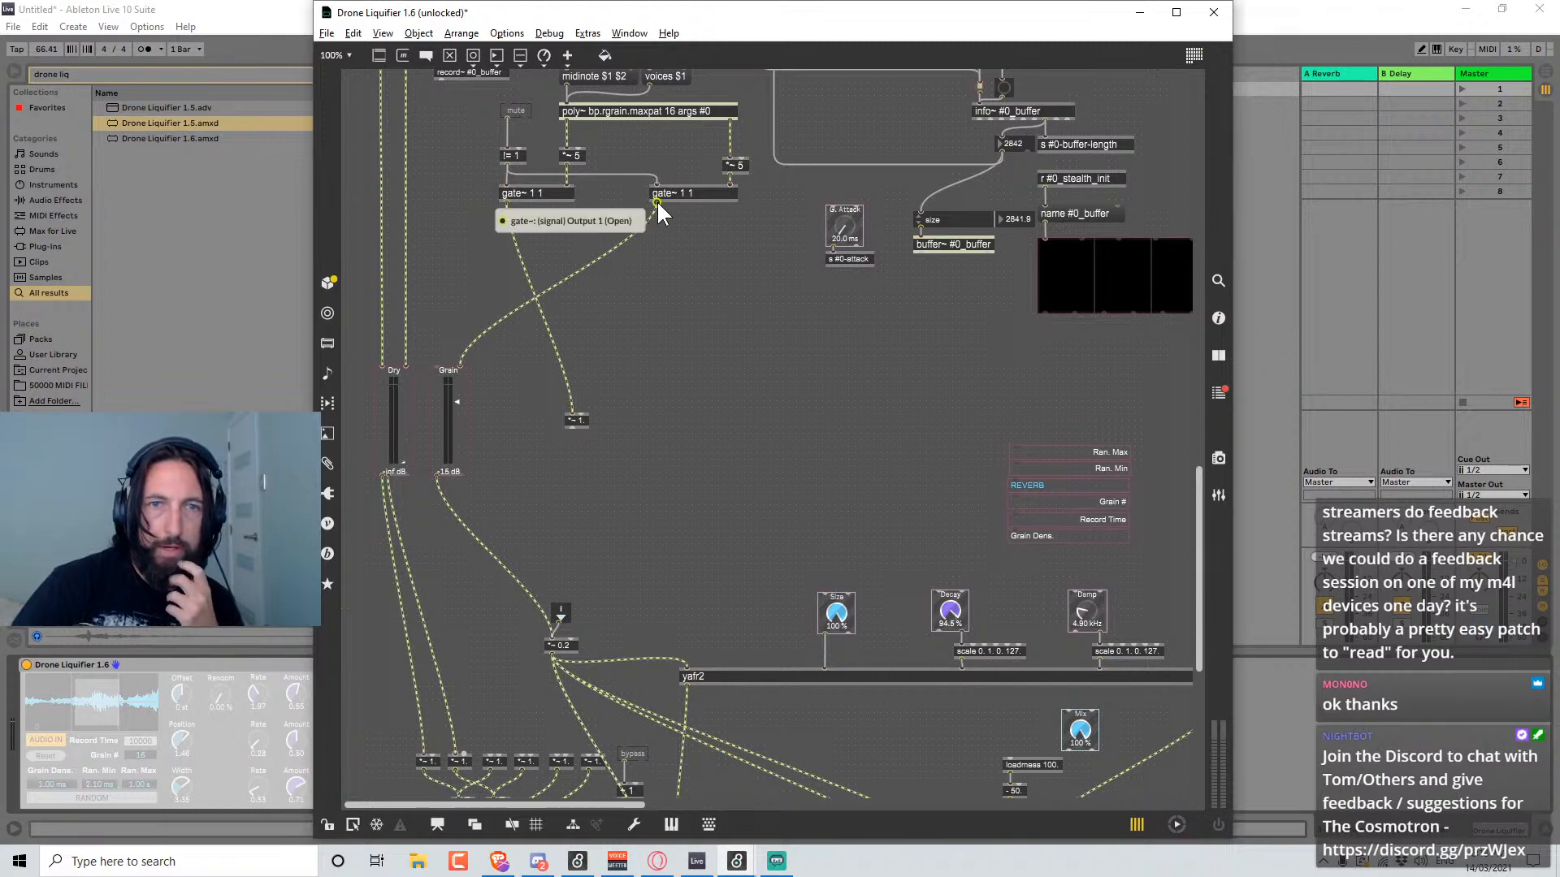
scroll(733, 383, down, 4)
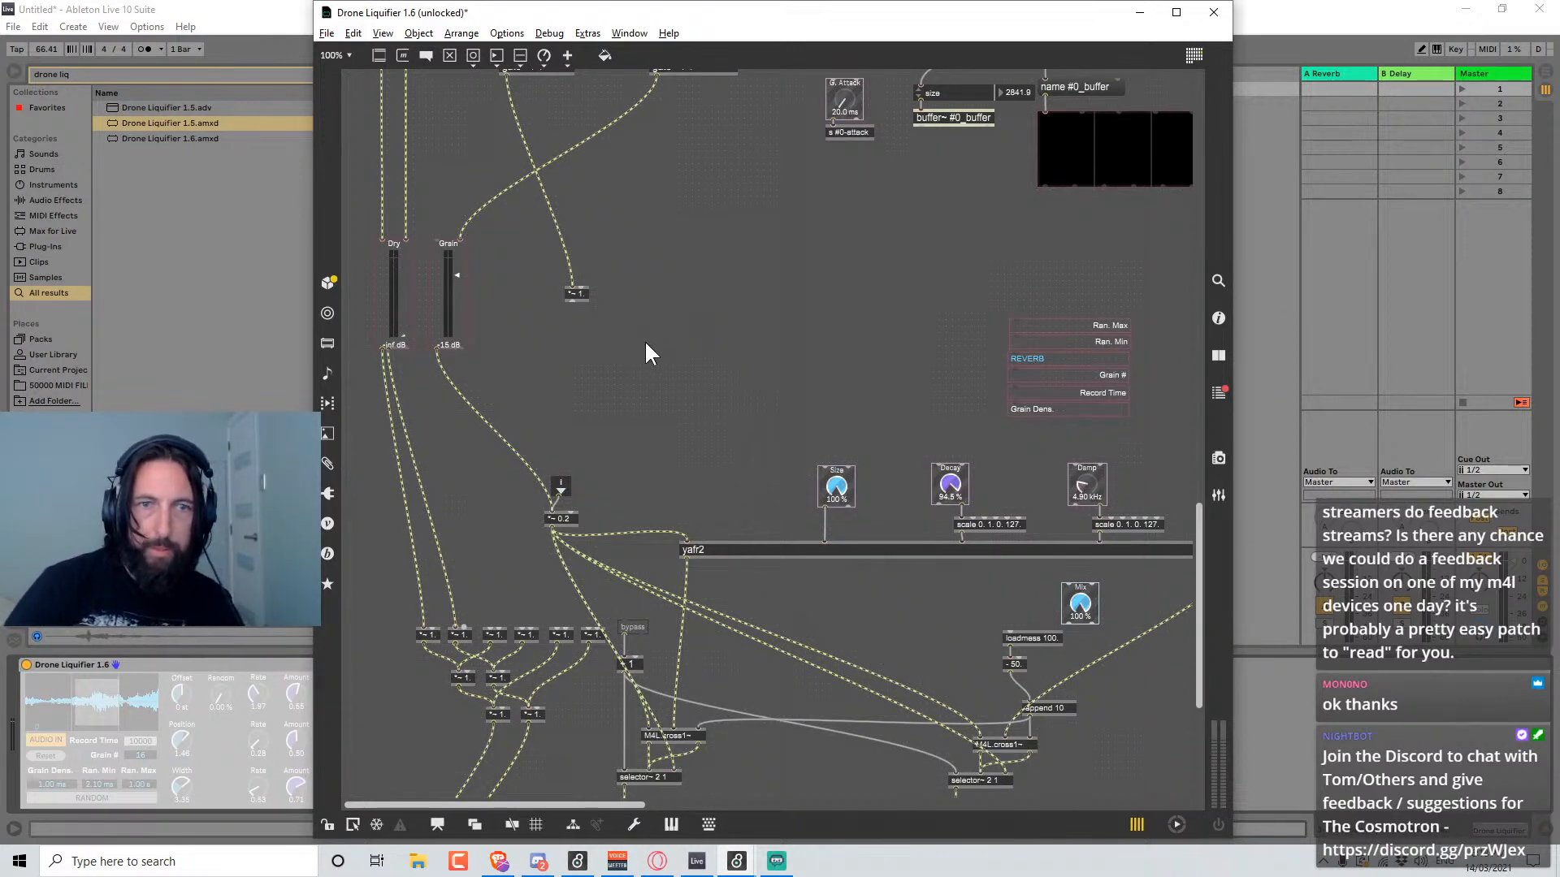
scroll(641, 378, down, 1)
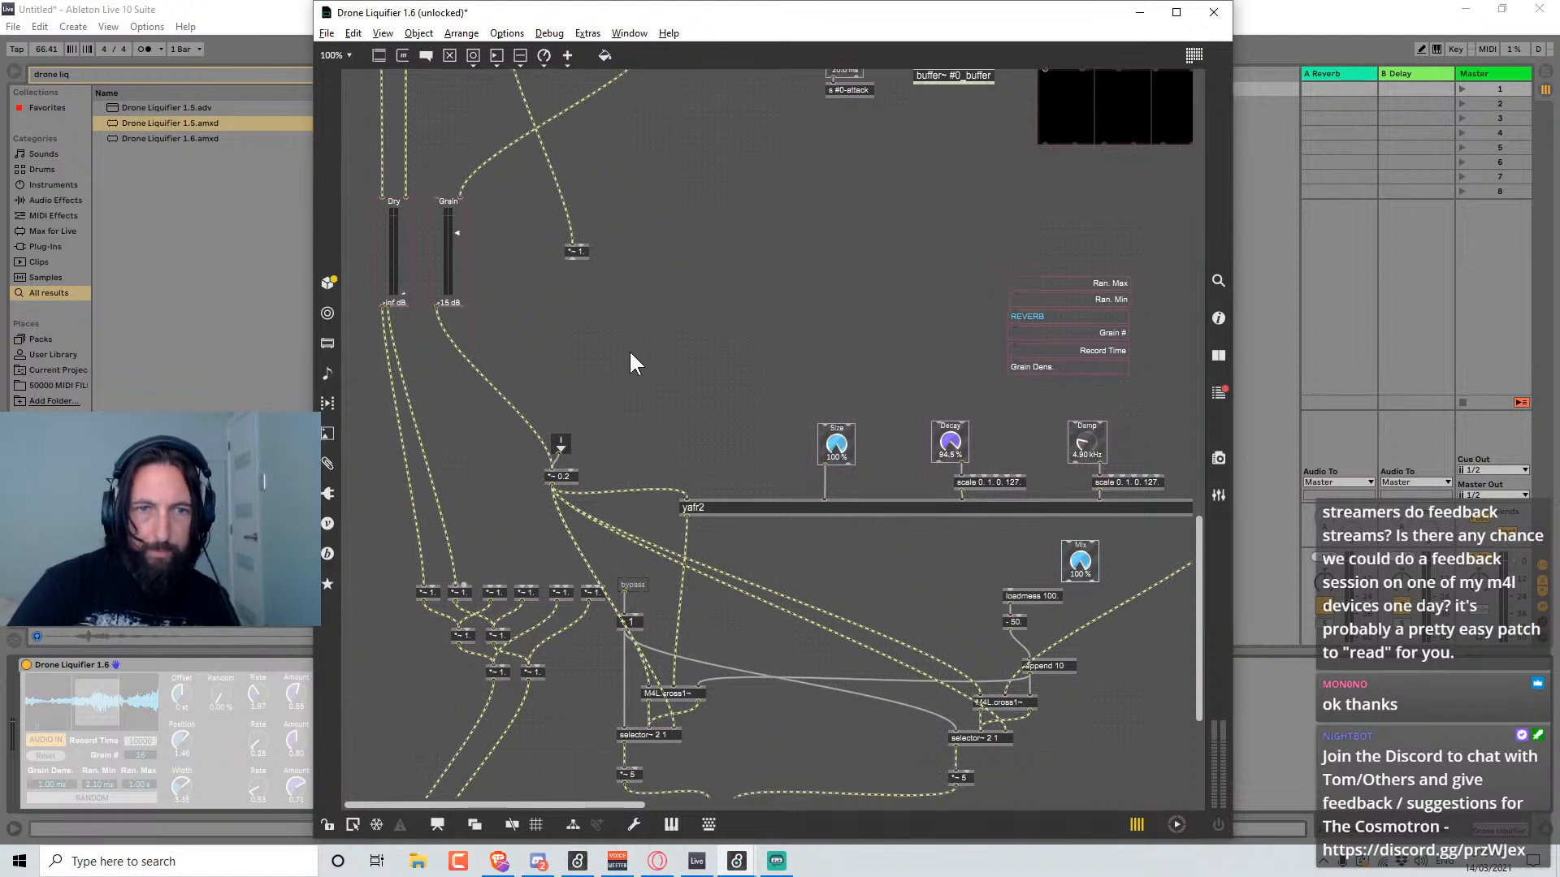
scroll(688, 380, up, 1)
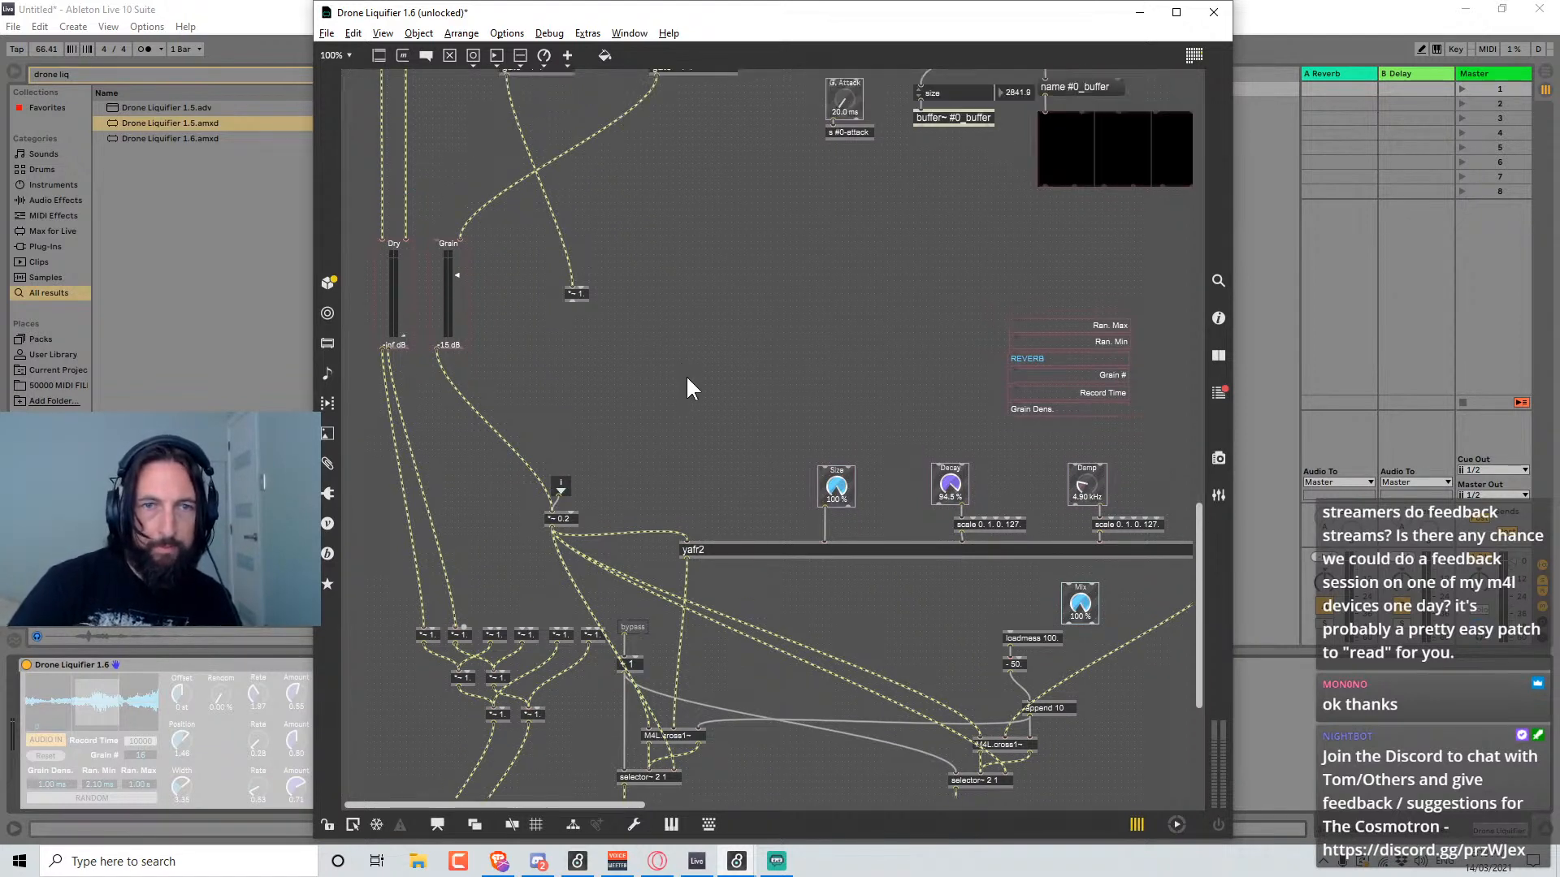
scroll(662, 423, down, 1)
drag(571, 259, 552, 469)
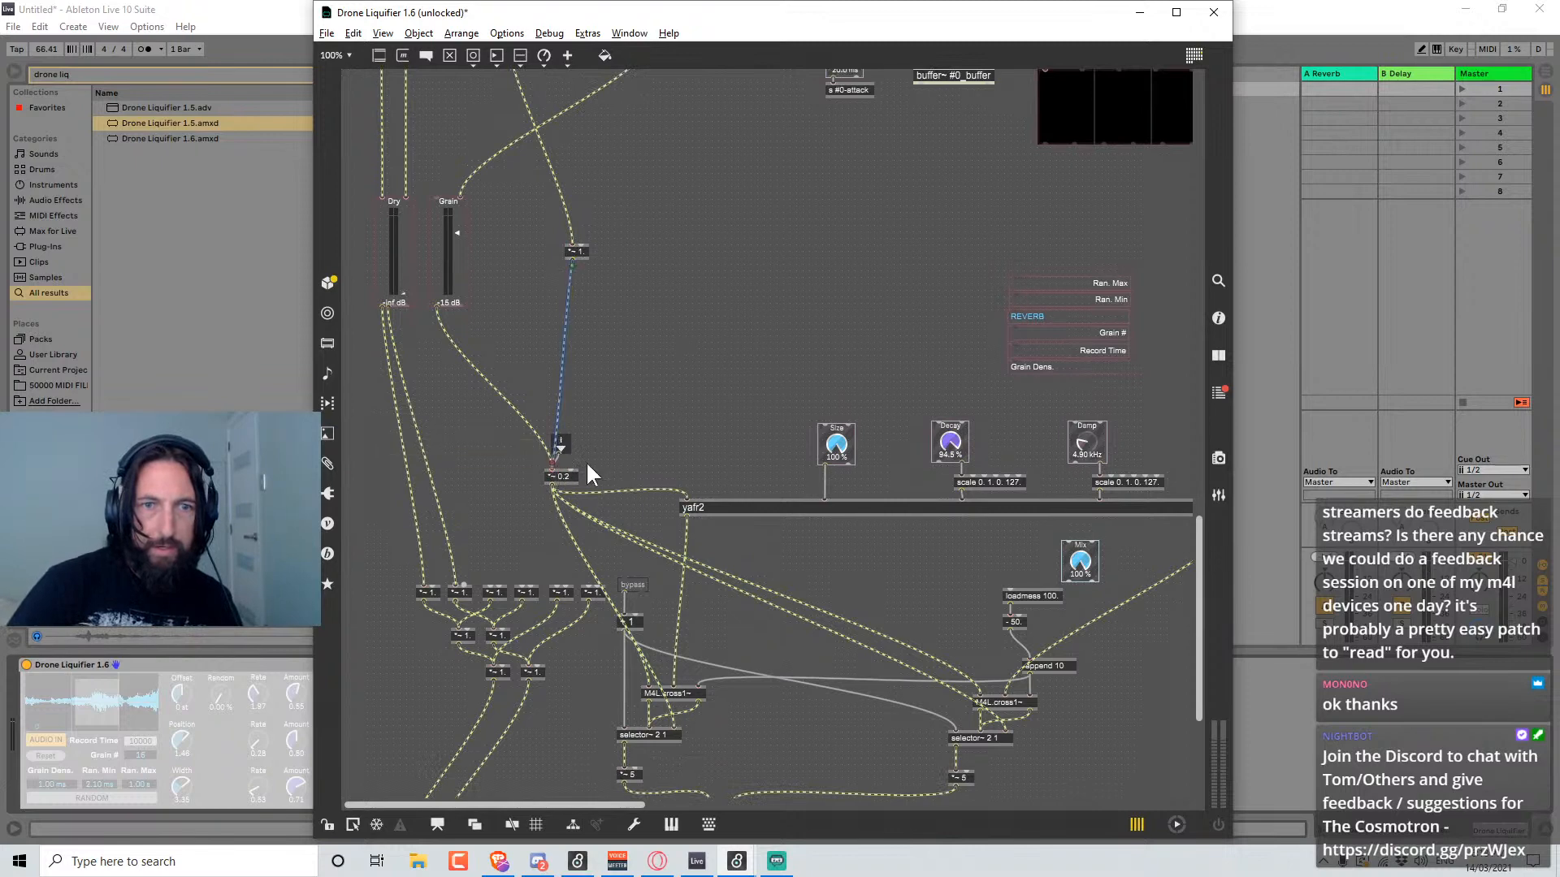
click(480, 375)
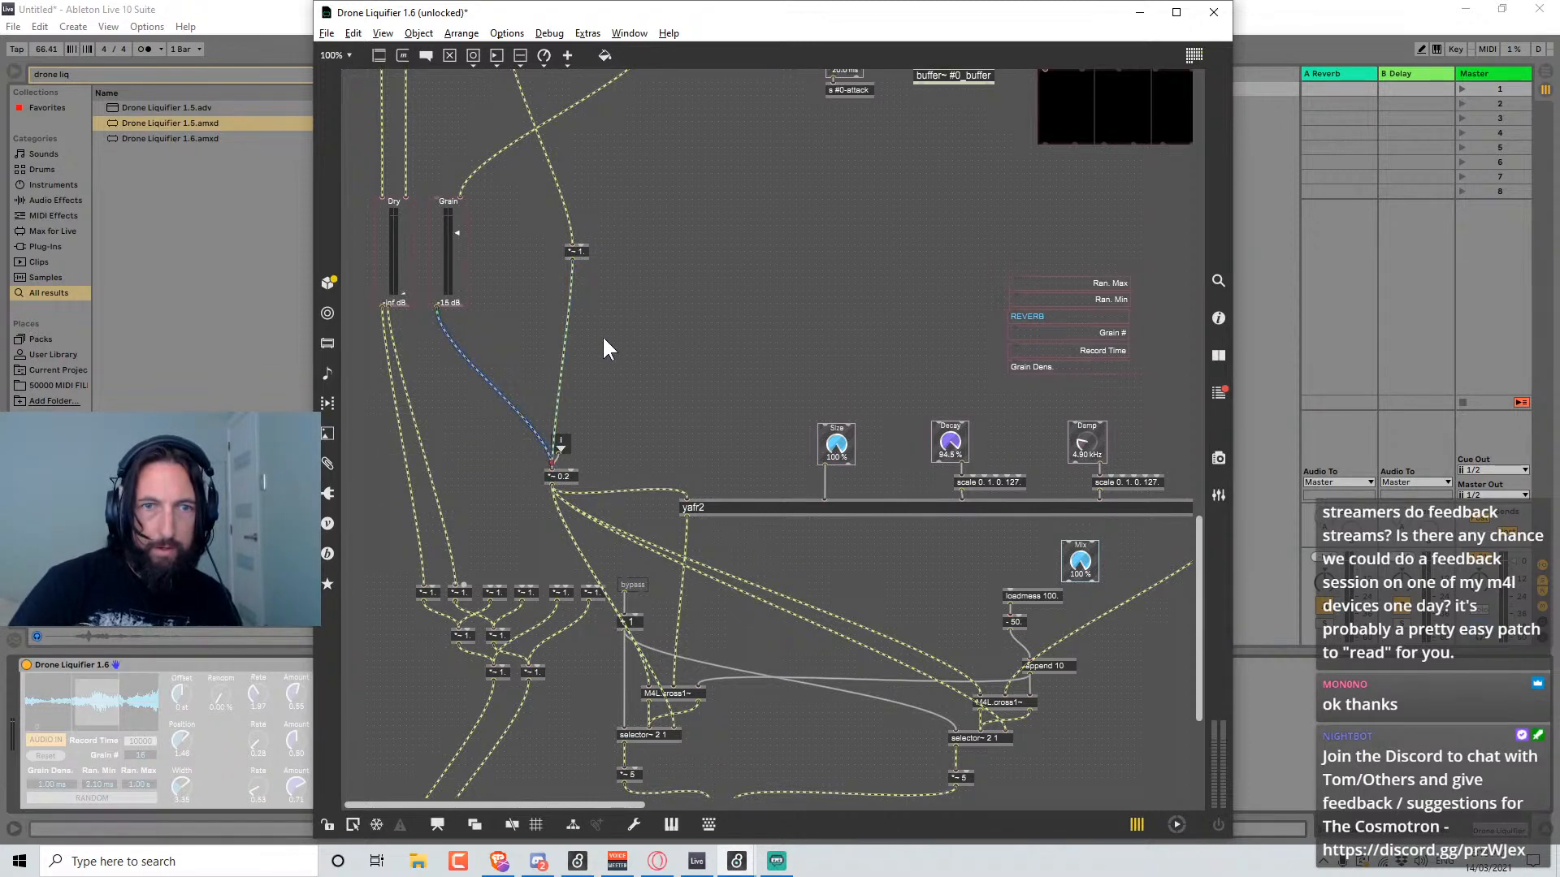
Reconnect the first gate~ to the Grain slider's left inlet and patch the slider's outputs into the top row's third and fourth *~ objects.
scroll(602, 335, up, 1)
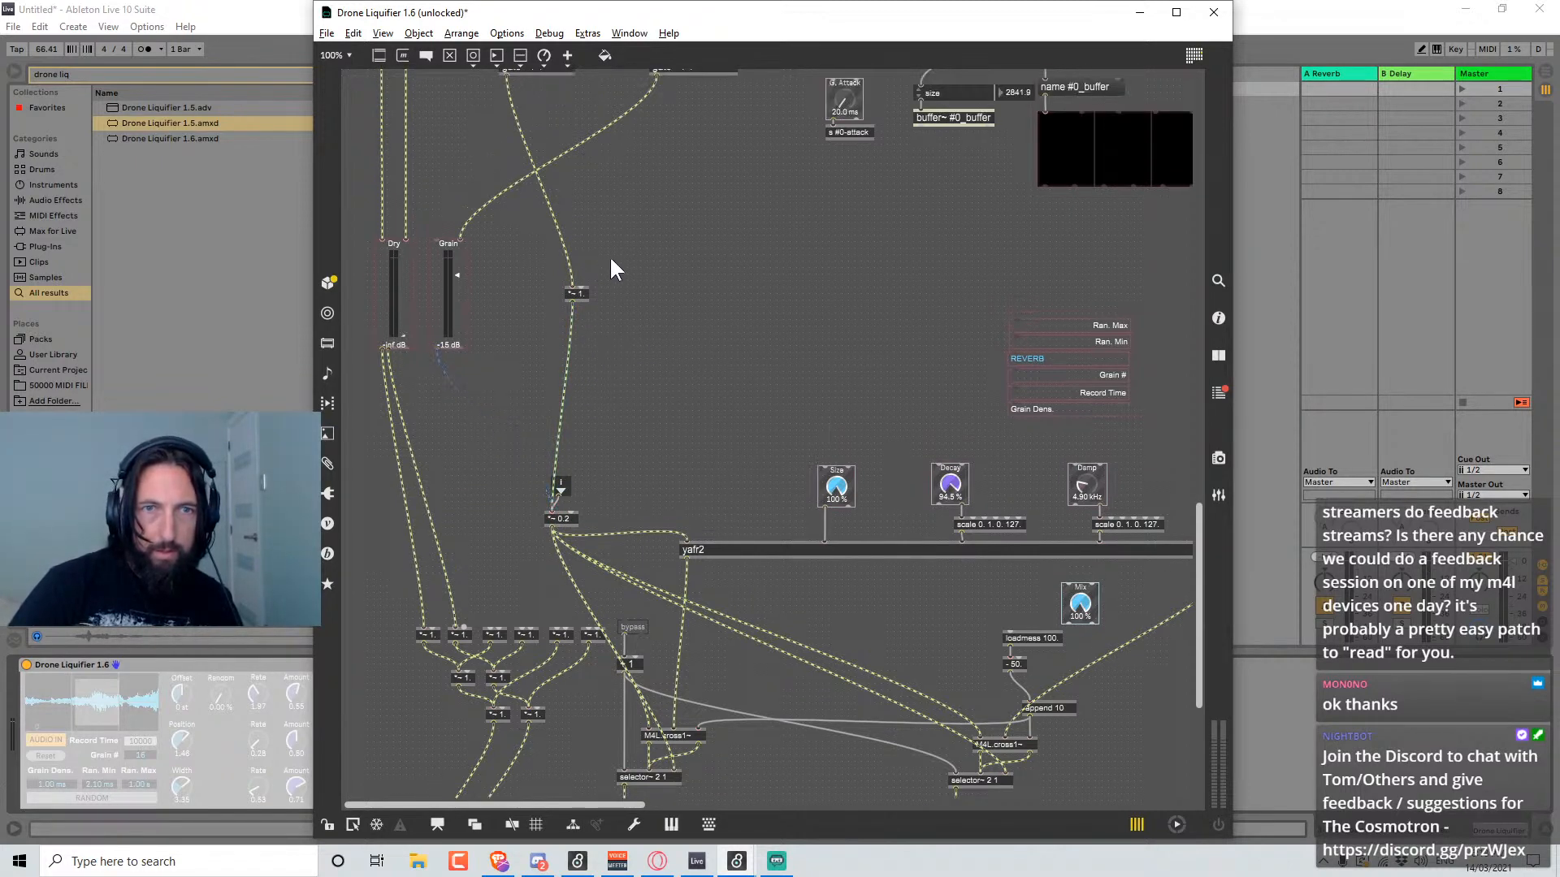
scroll(604, 284, up, 1)
drag(505, 116, 435, 279)
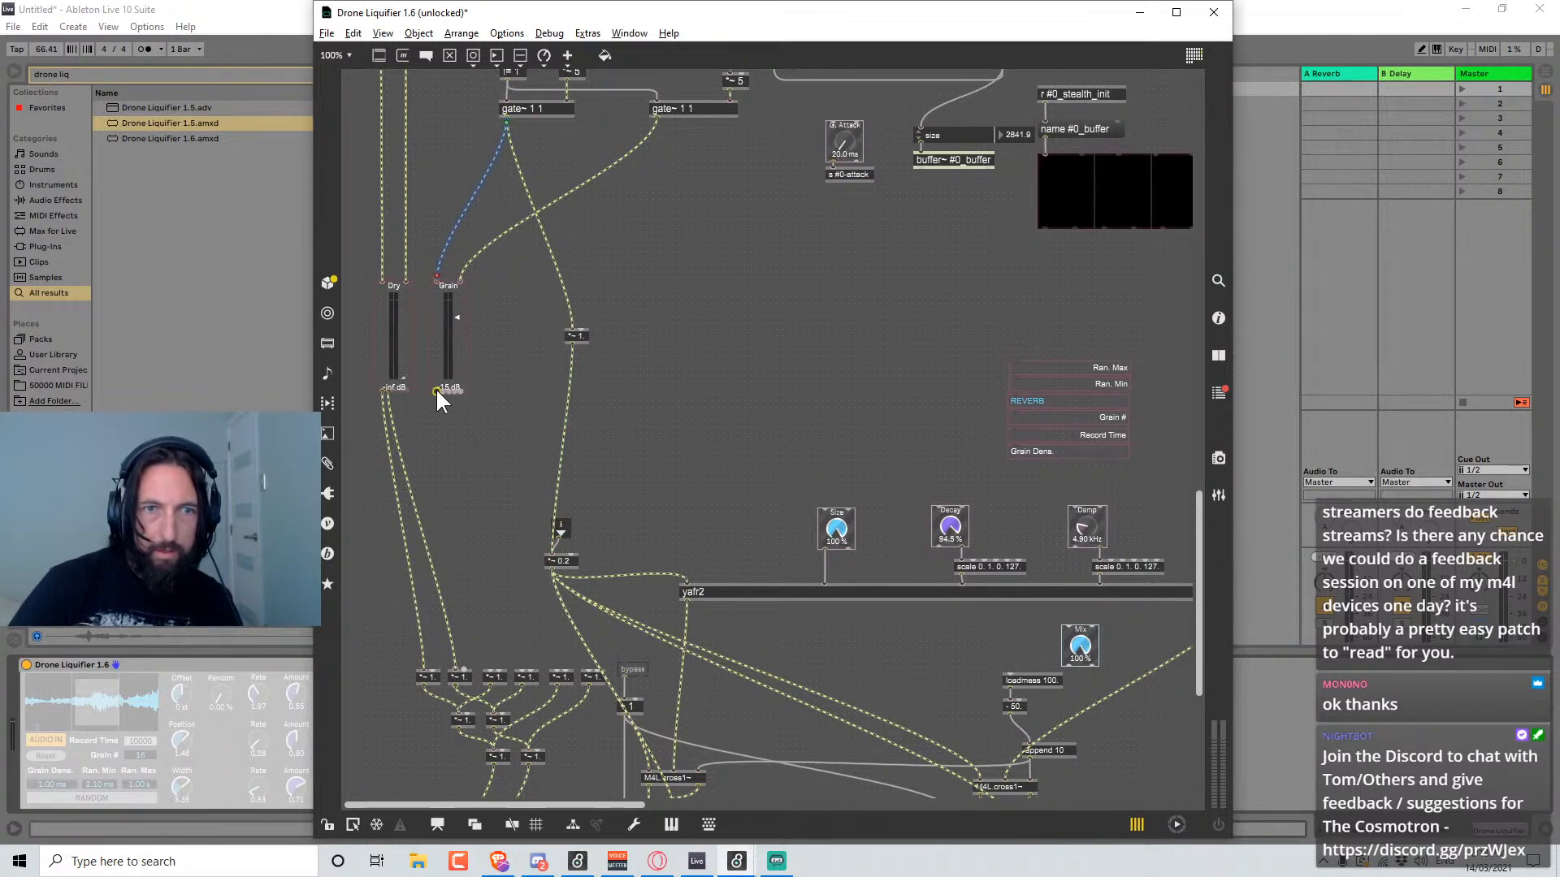
drag(435, 391, 490, 668)
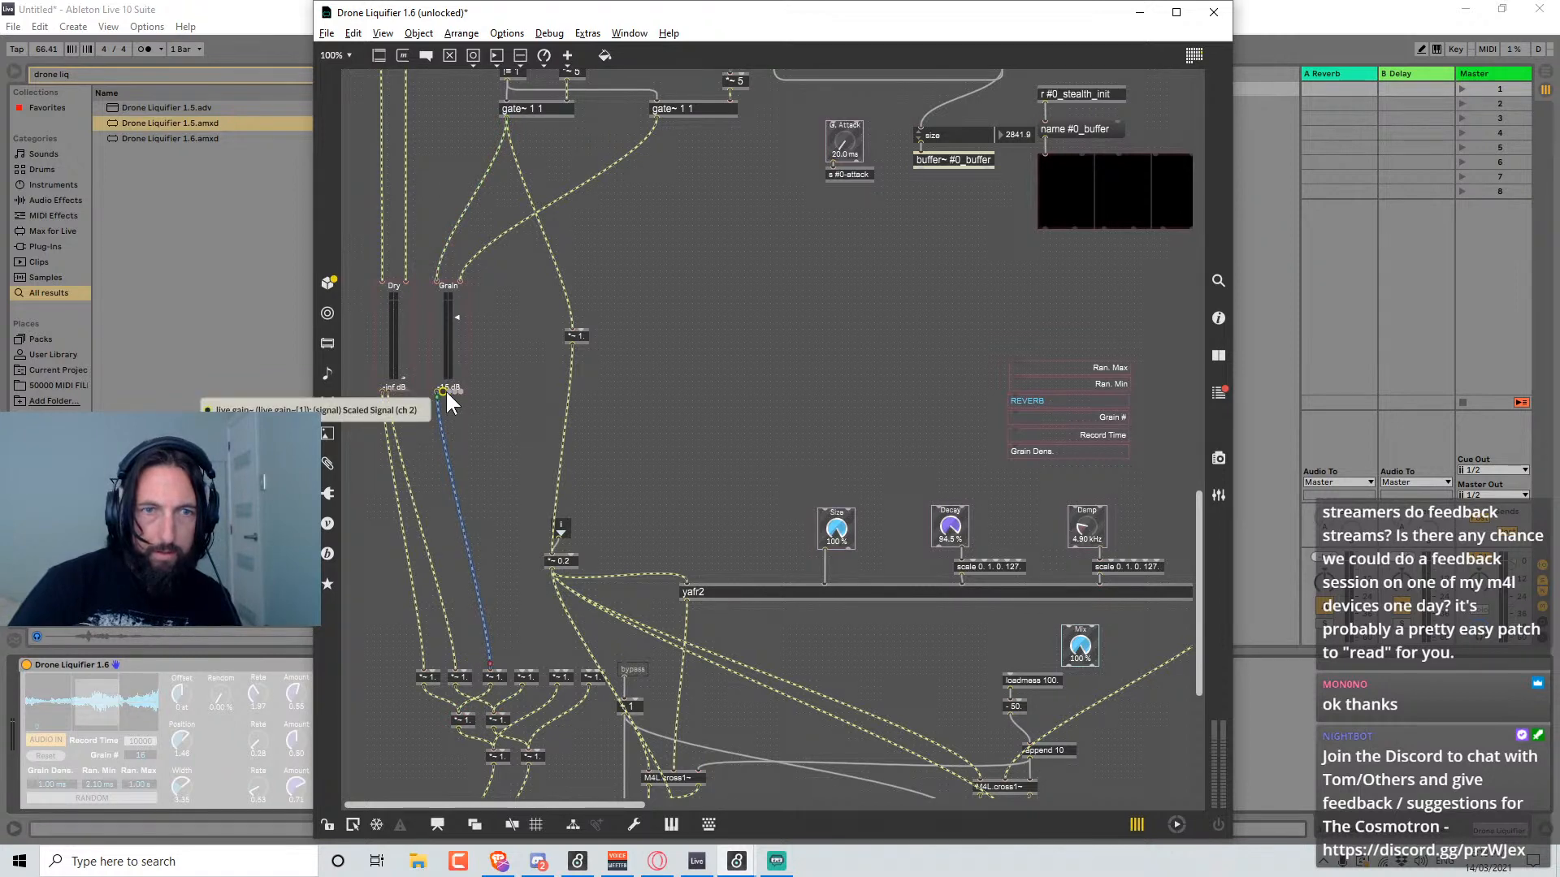
drag(445, 388, 523, 665)
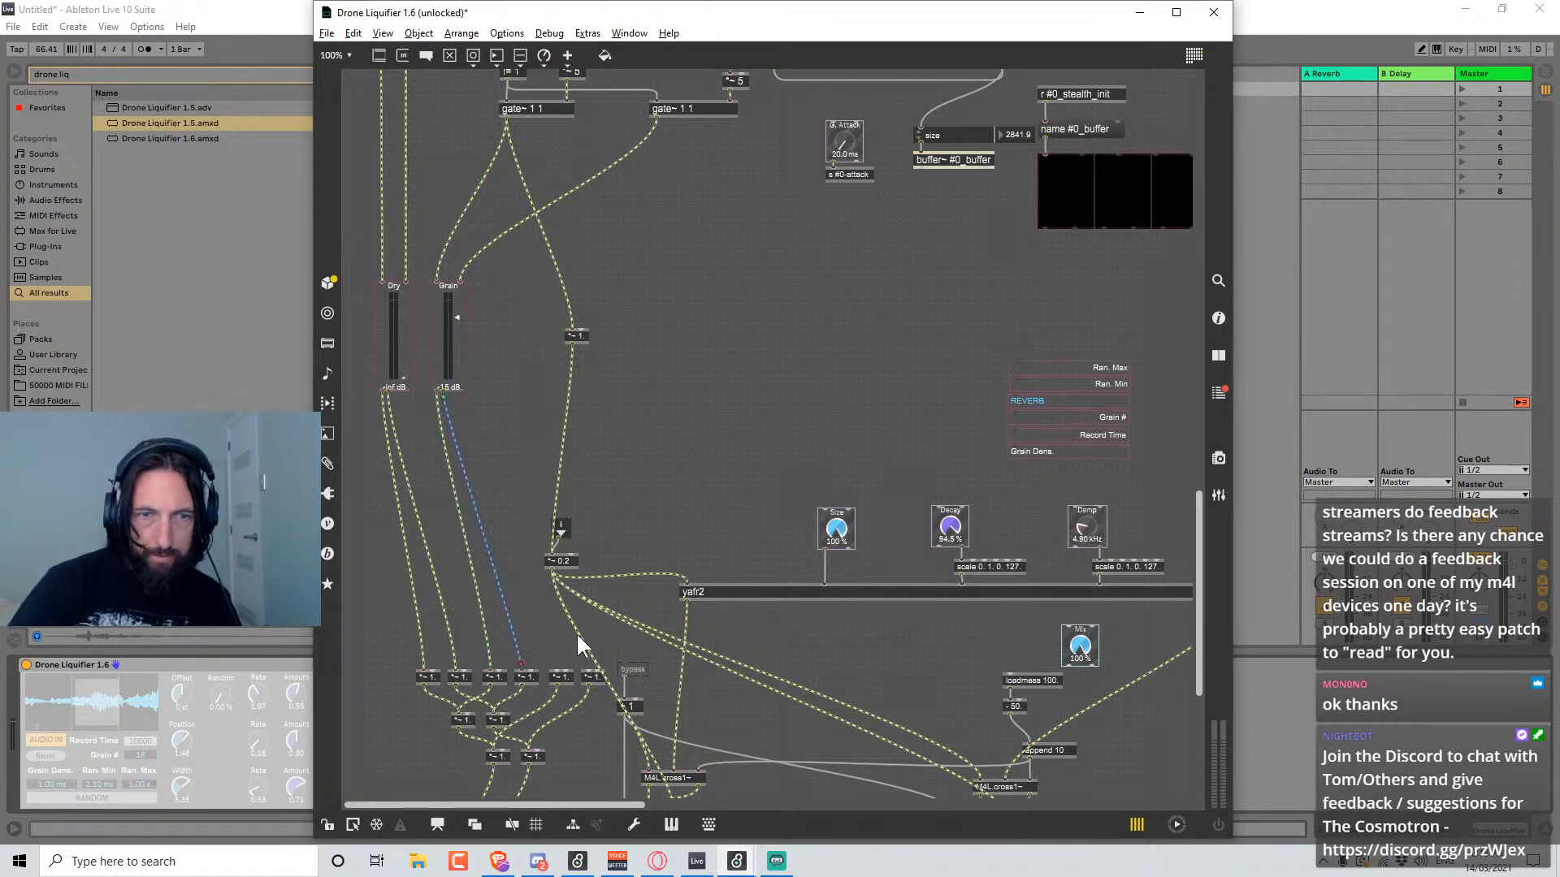
Move the s visual object lower and delete the extra live.gain~ slider beneath Reverb.
scroll(578, 638, down, 5)
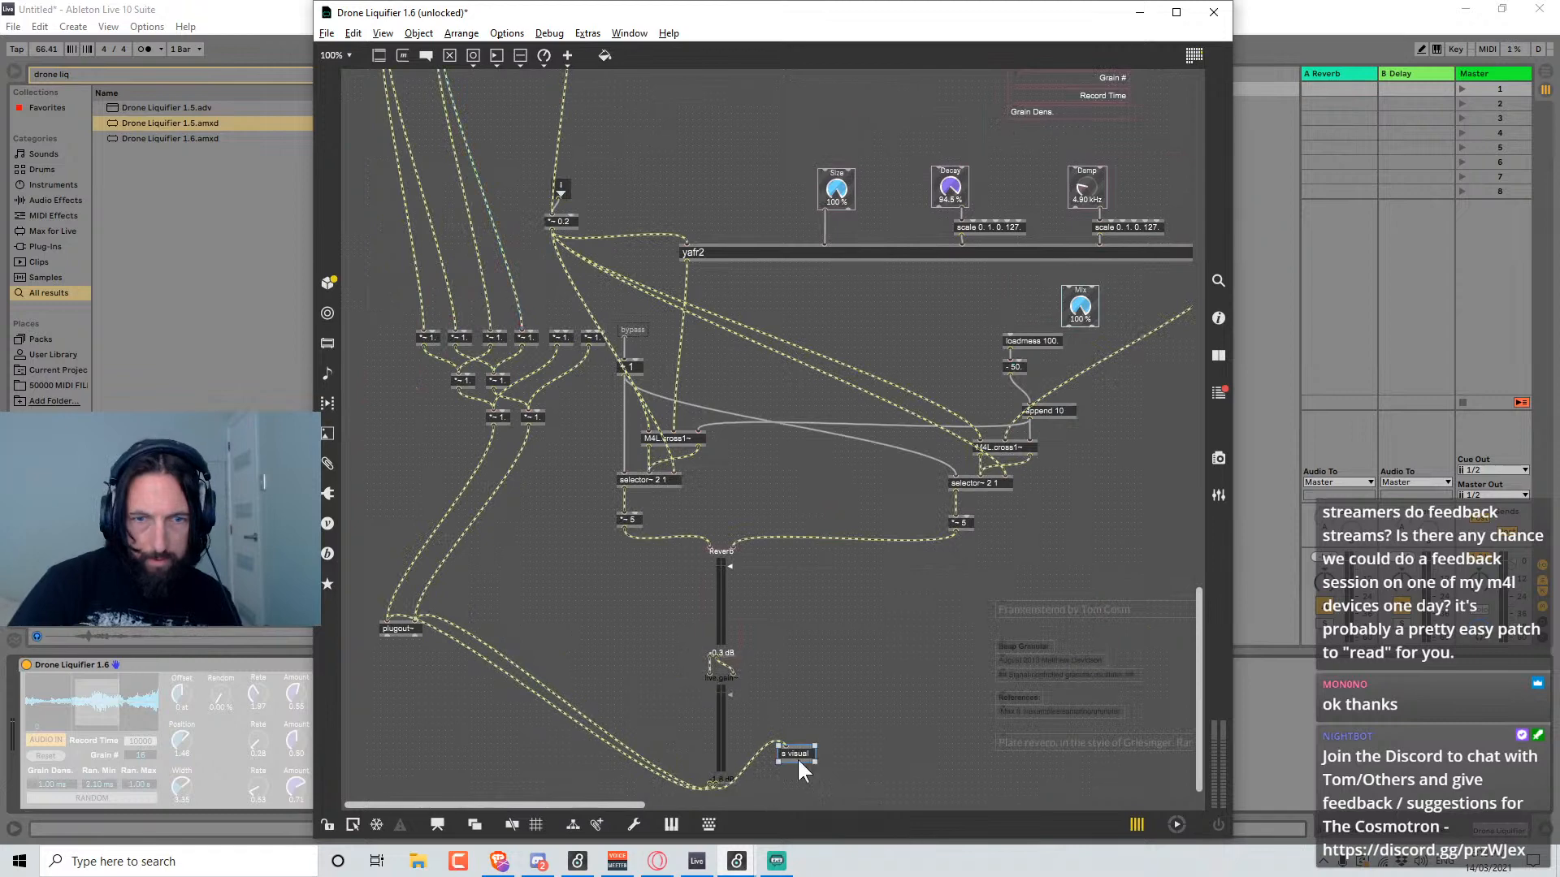
drag(797, 757, 817, 796)
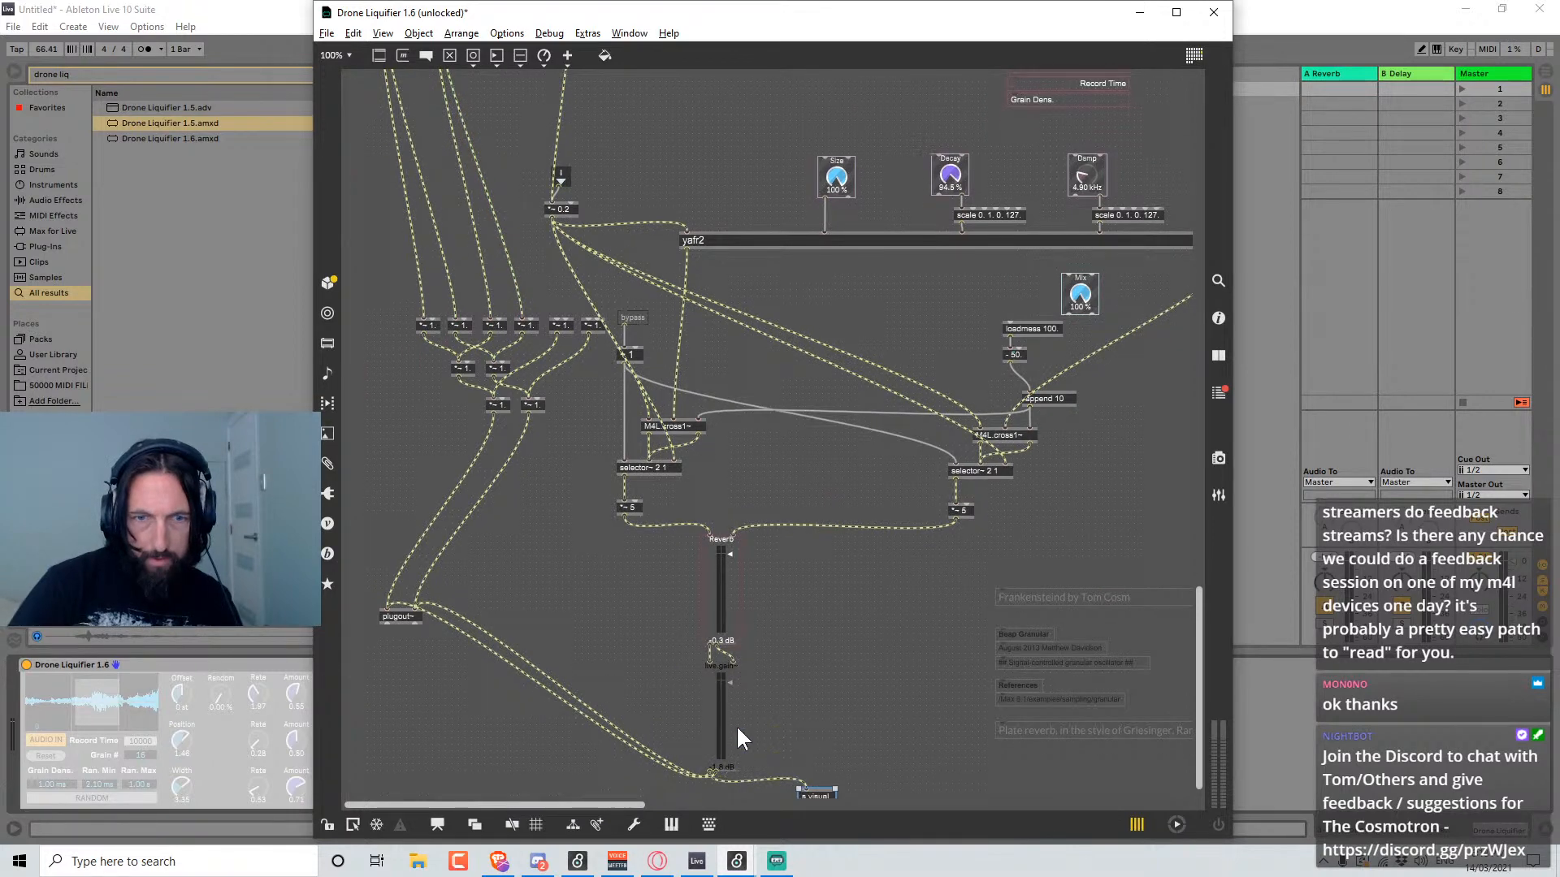
drag(736, 725, 708, 728)
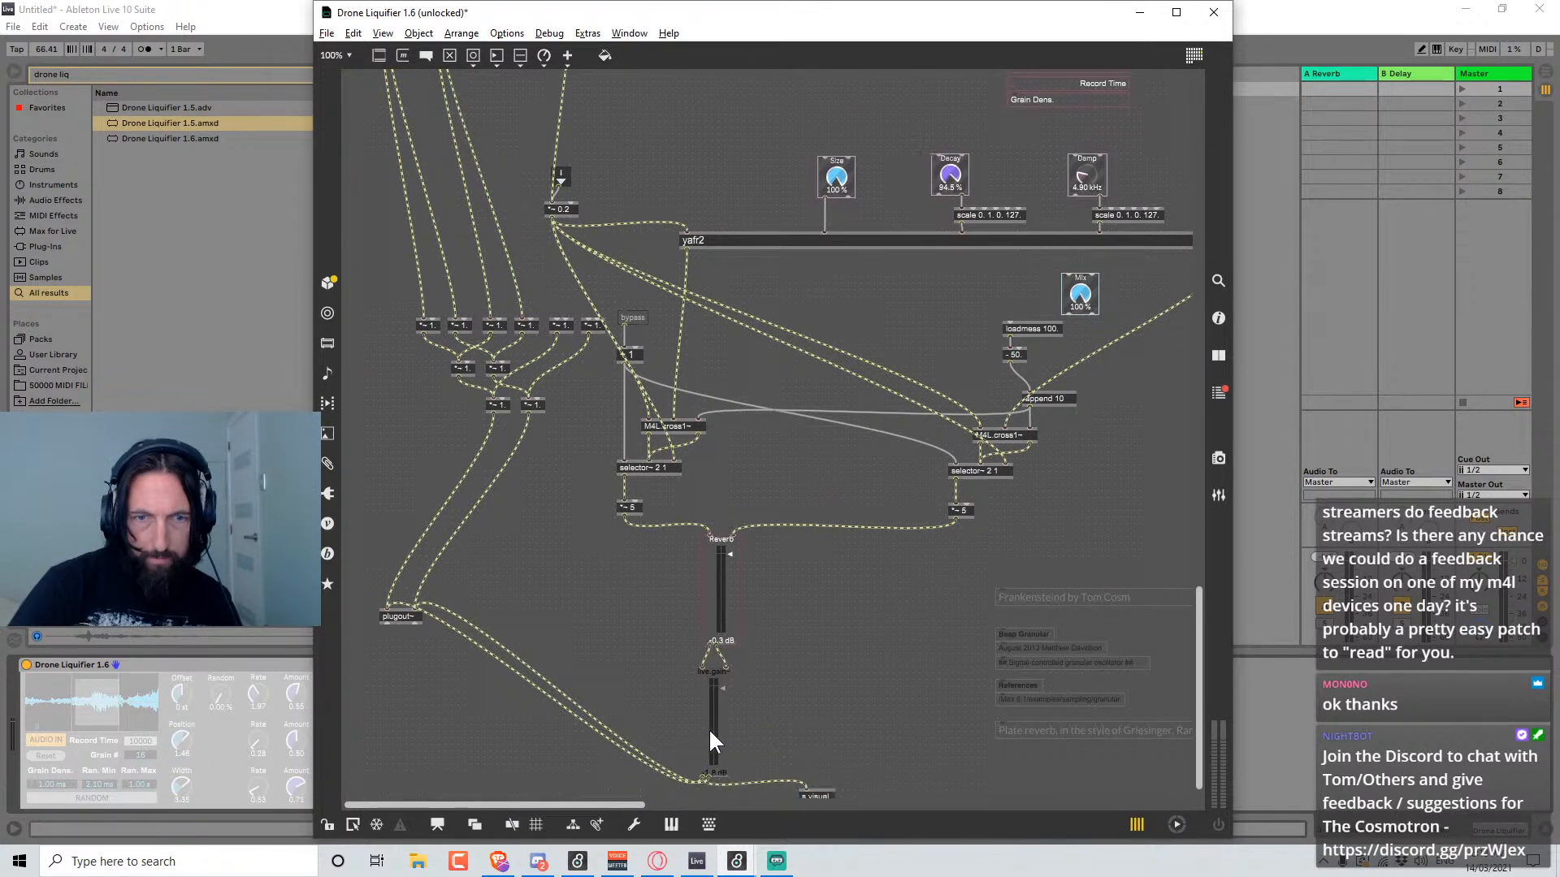
key(Delete)
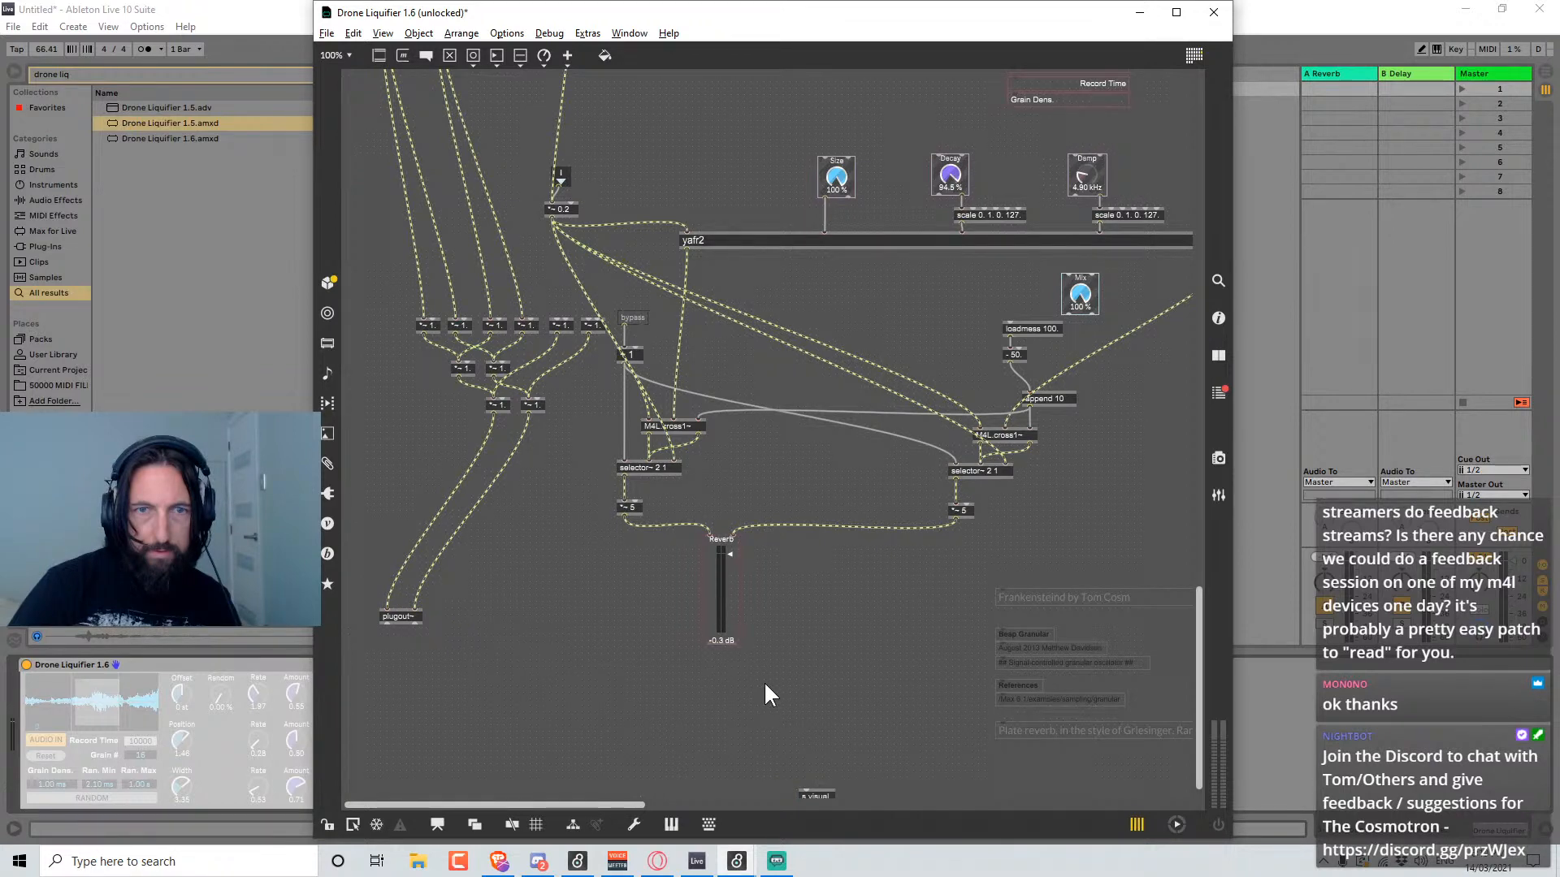
Place plugout~ directly beneath the third row and move it with the whole *~ group below the Reverb slider's level.
scroll(765, 683, up, 1)
drag(412, 699, 519, 509)
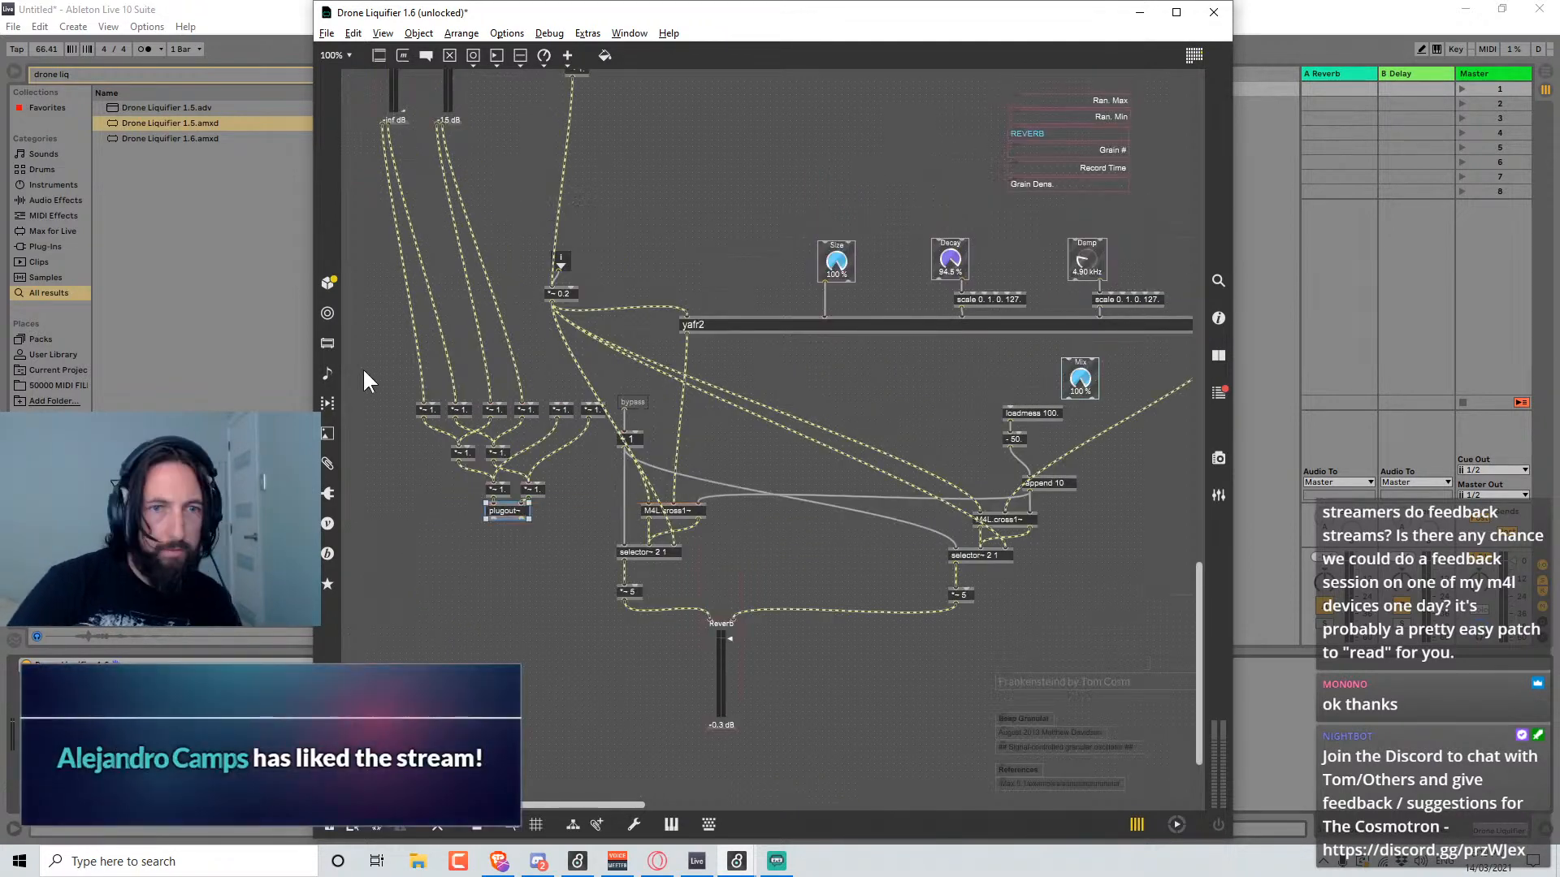
drag(362, 369, 582, 549)
mouse_move(508, 509)
mouse_down()
mouse_move(560, 634)
mouse_move(609, 681)
mouse_move(593, 695)
mouse_move(598, 754)
mouse_up()
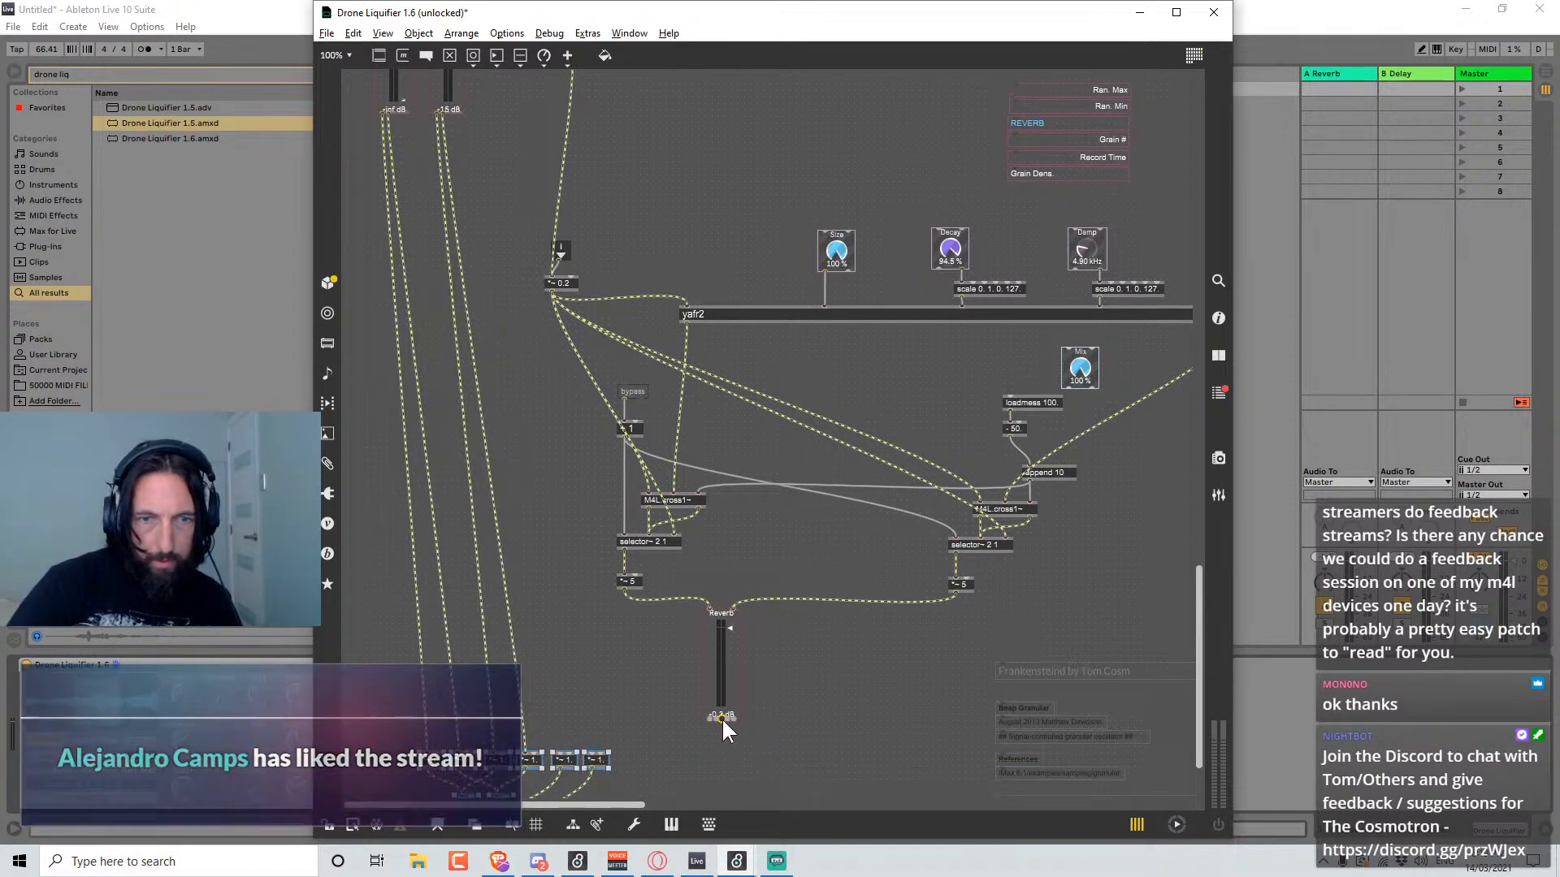
Patch the Reverb slider's two outputs into the fifth and sixth *~ objects of the top row.
drag(709, 721, 569, 749)
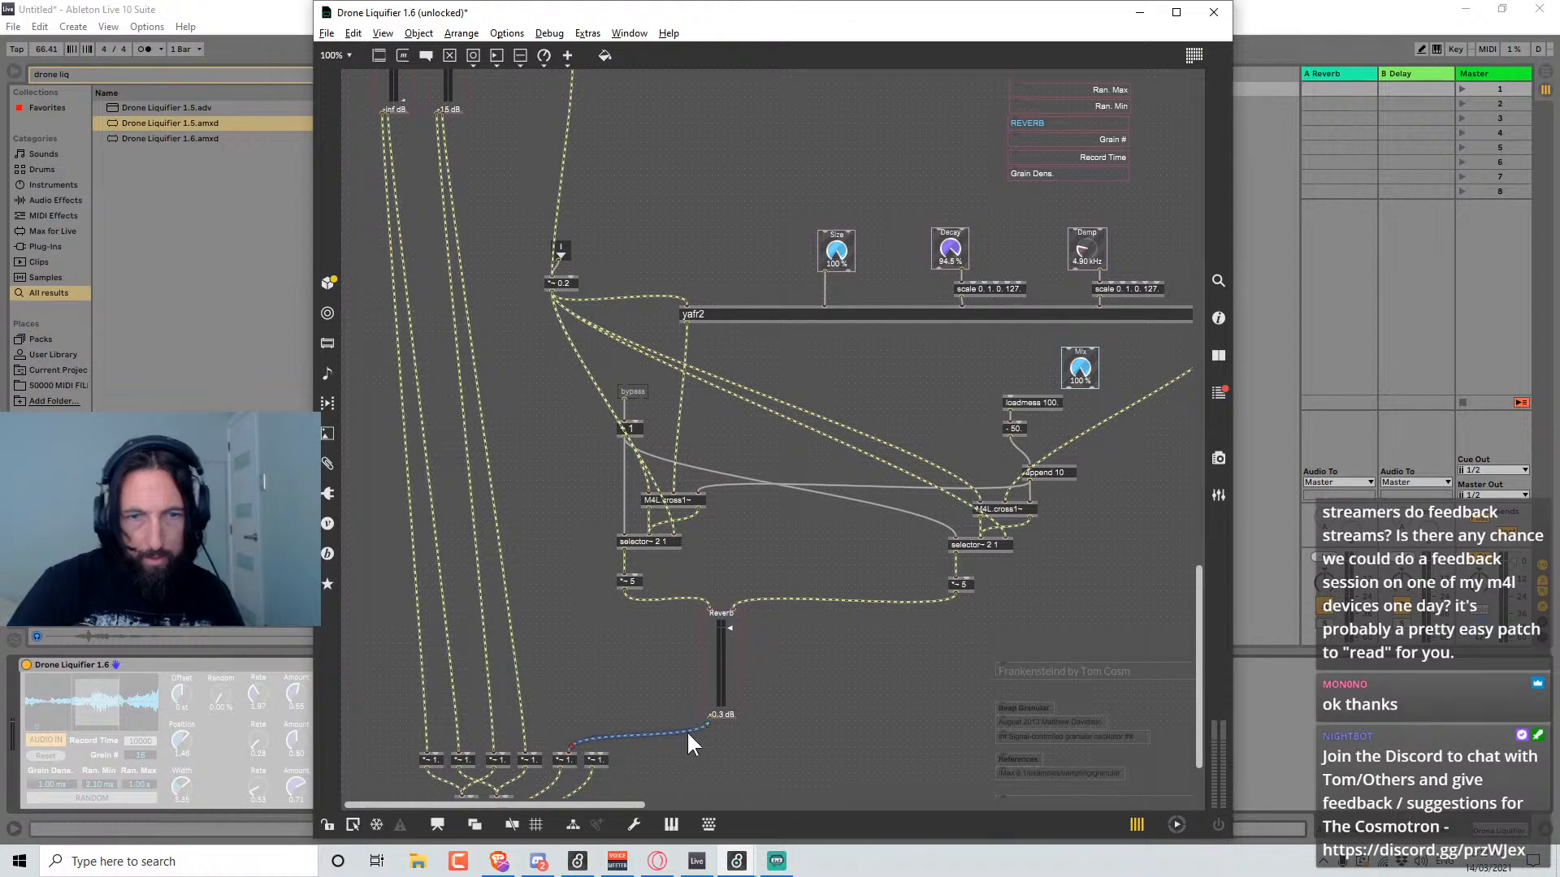
key(BackSpace)
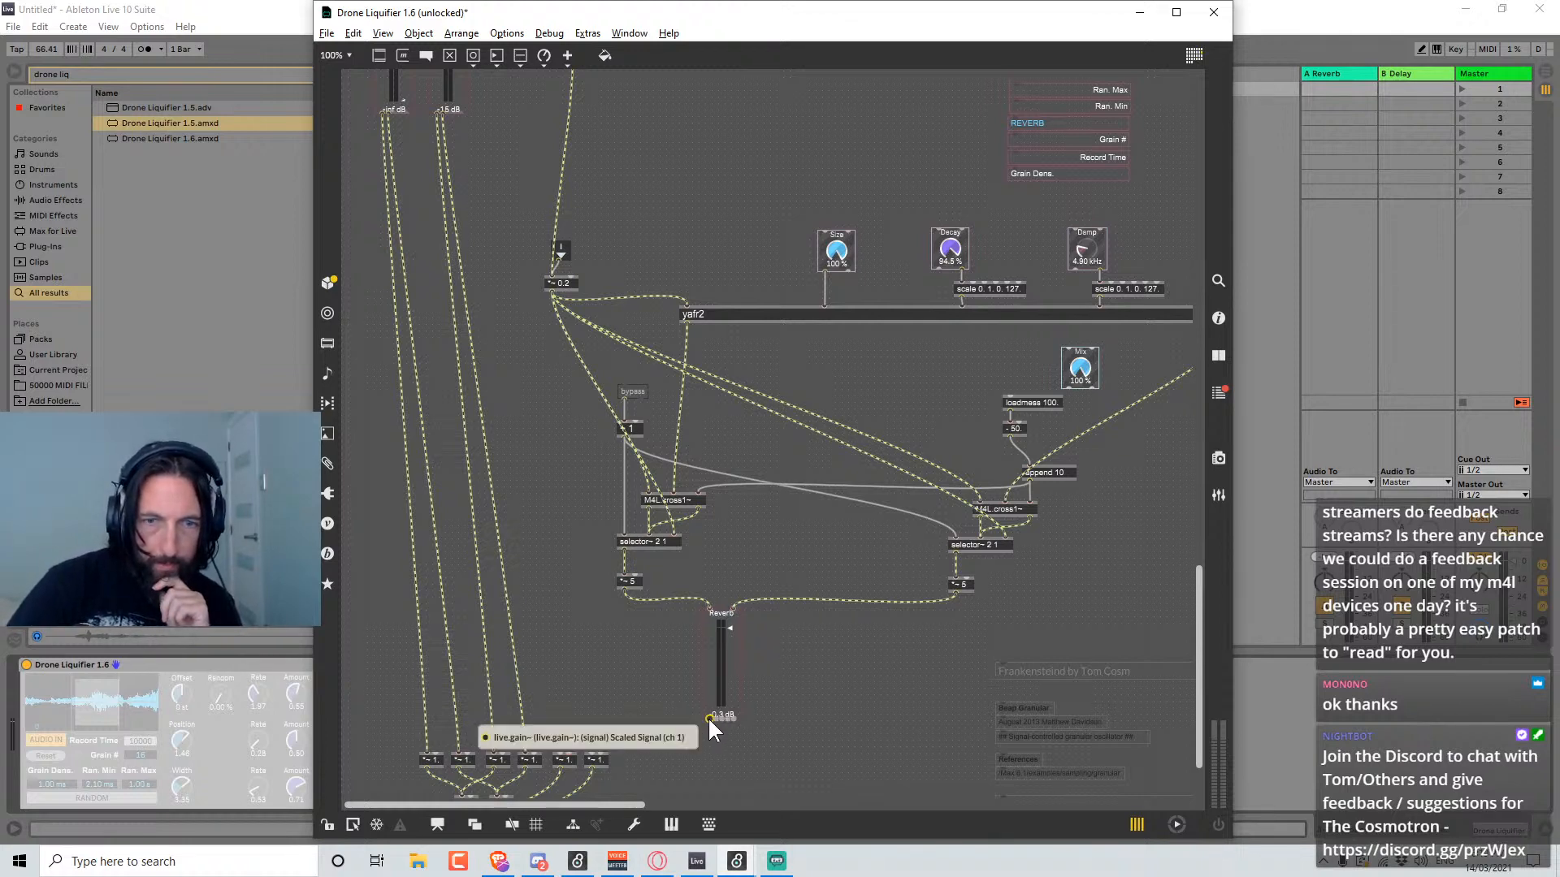
drag(714, 720, 594, 758)
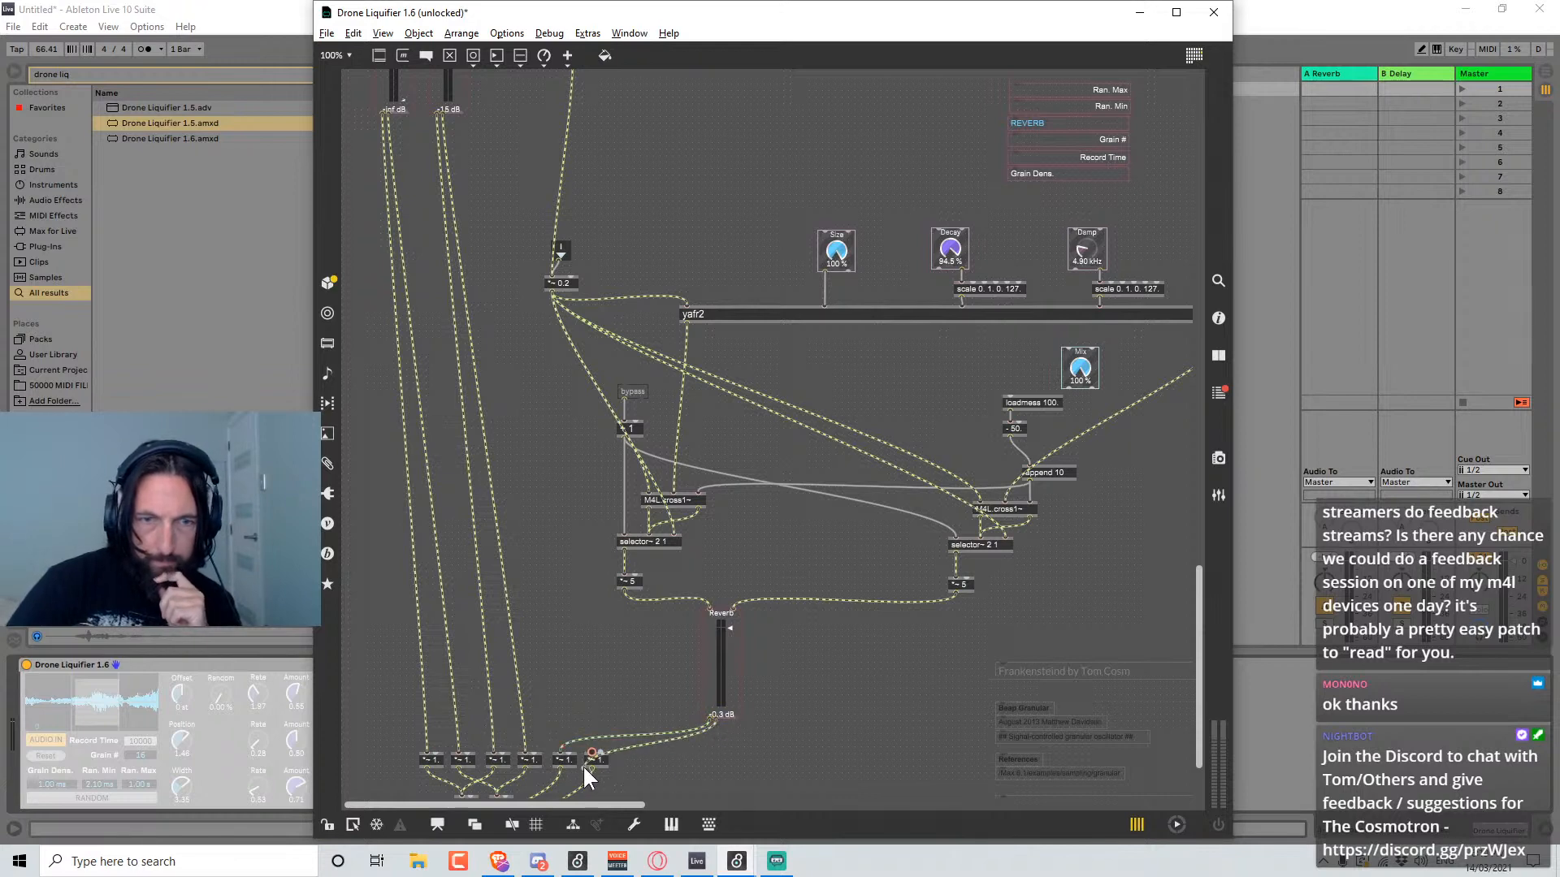
Move the s visual object slightly up and to the left, beside the plugout~ object.
scroll(657, 755, down, 2)
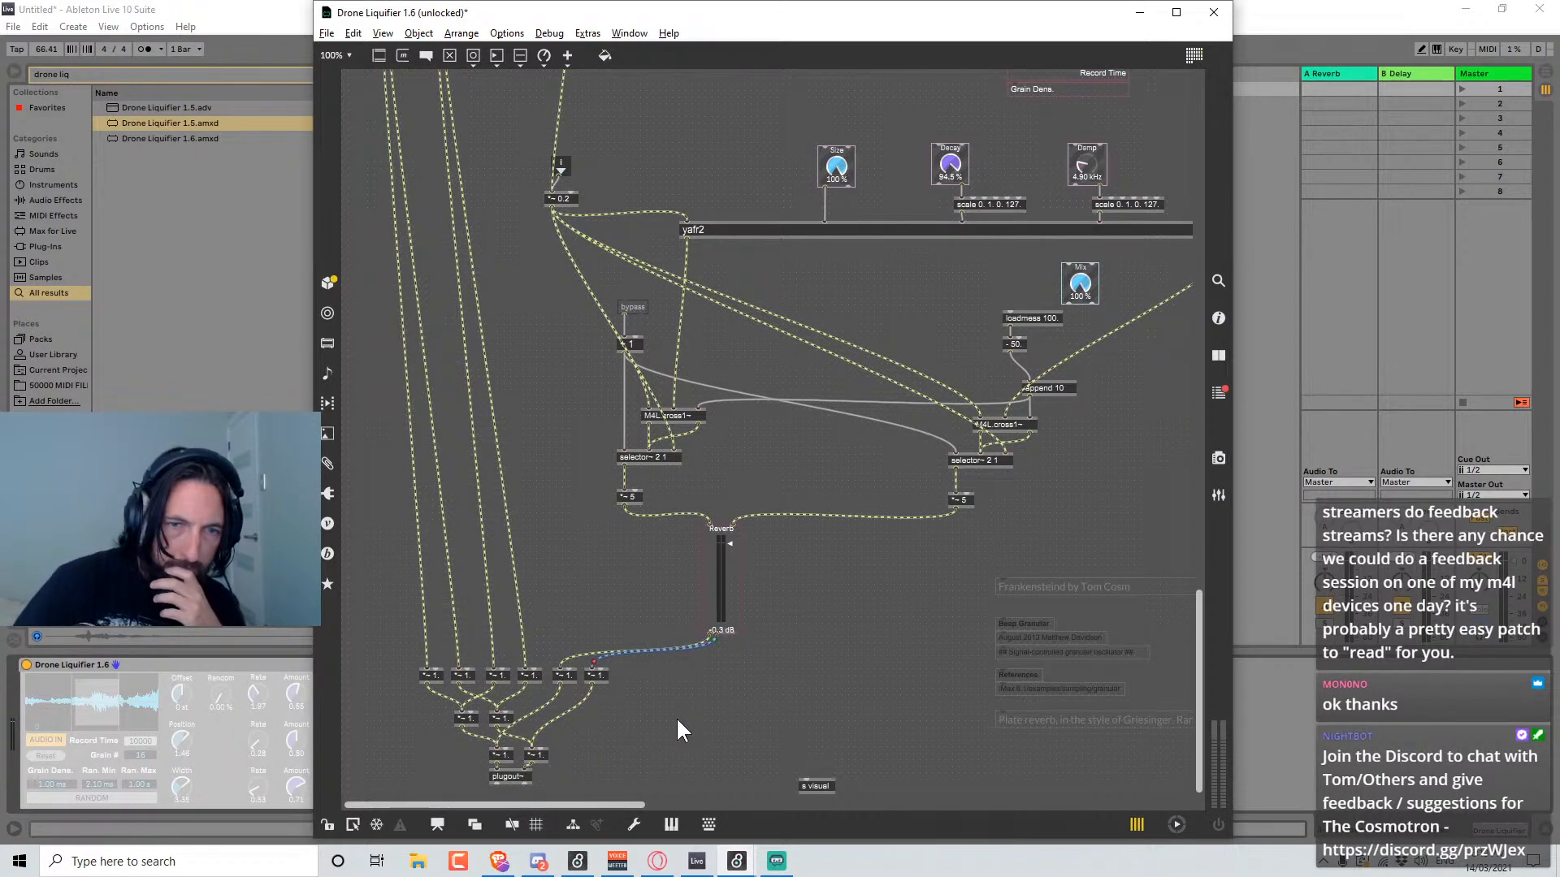
scroll(652, 711, up, 1)
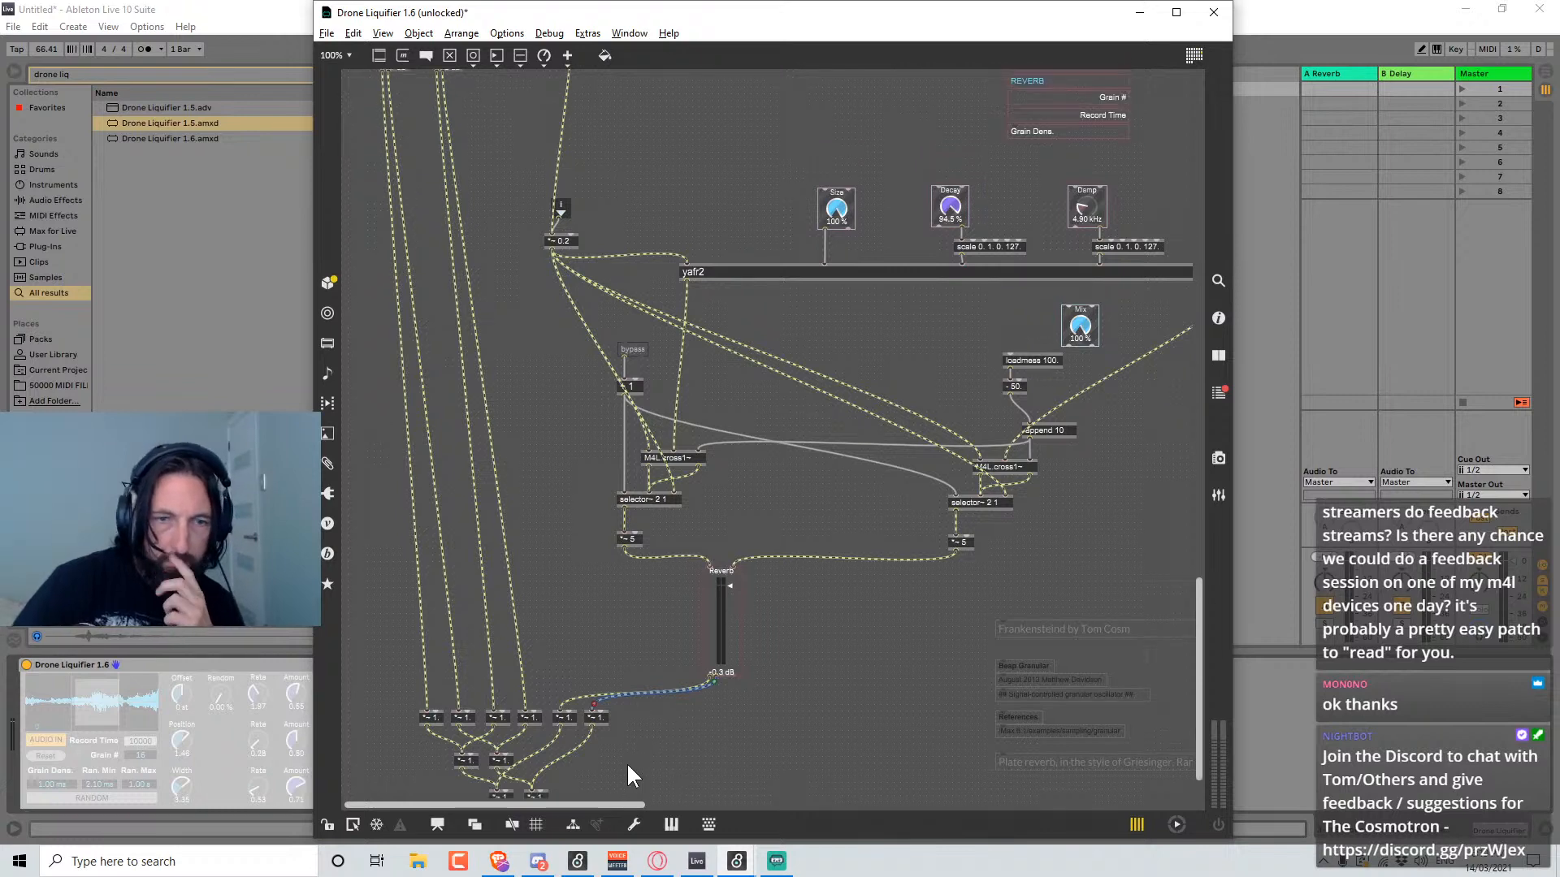
scroll(626, 763, down, 2)
click(510, 780)
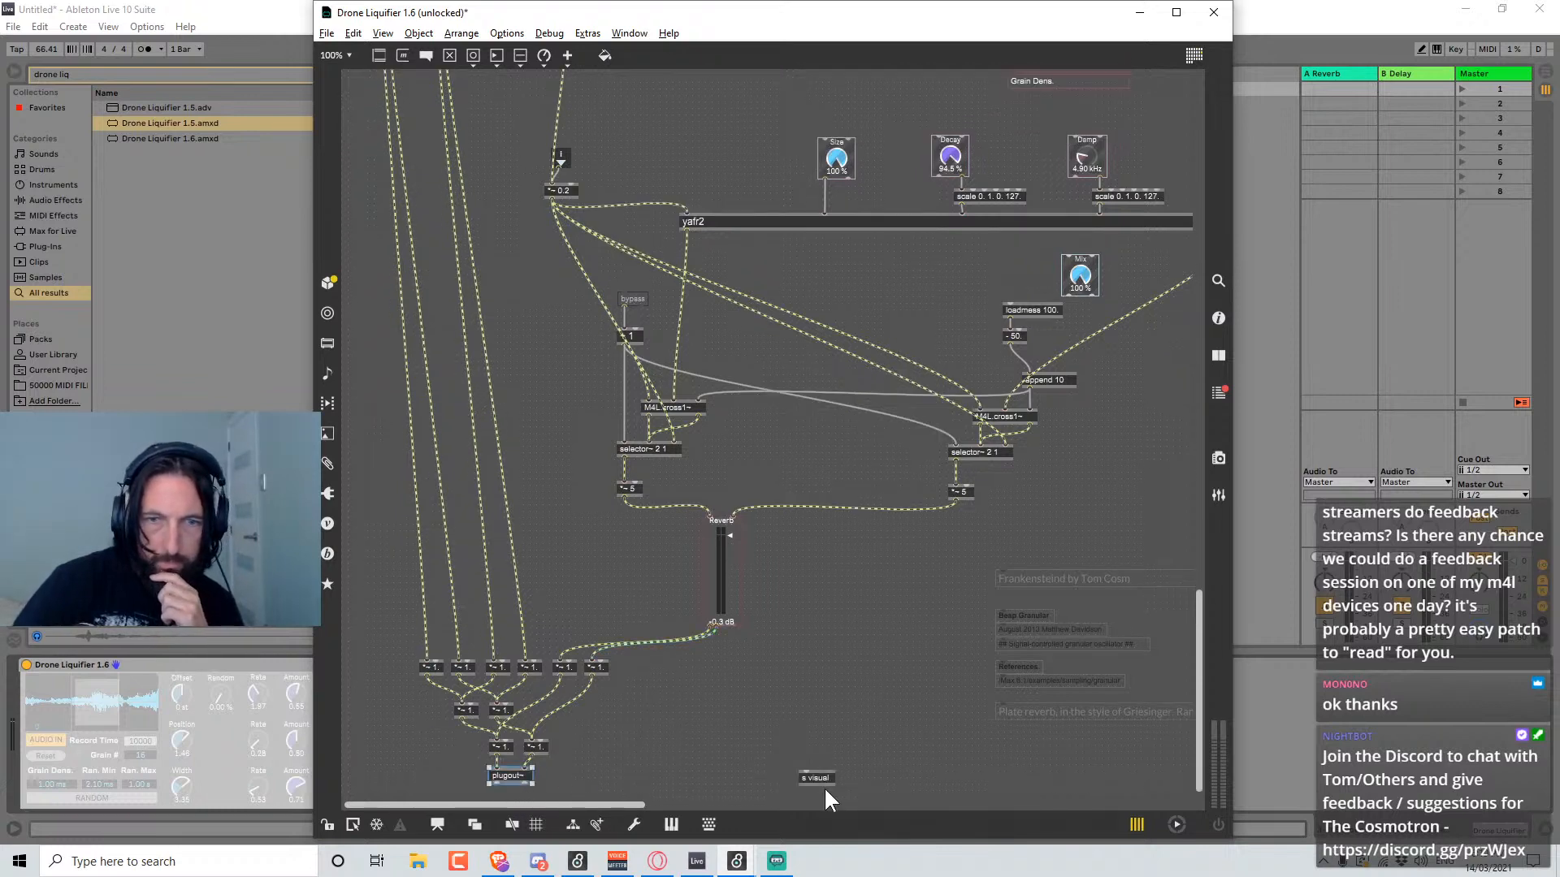
drag(818, 785, 793, 748)
Review the patch up to the gate~ objects, switch it to presentation mode, then save the device and close its editor.
scroll(728, 603, up, 5)
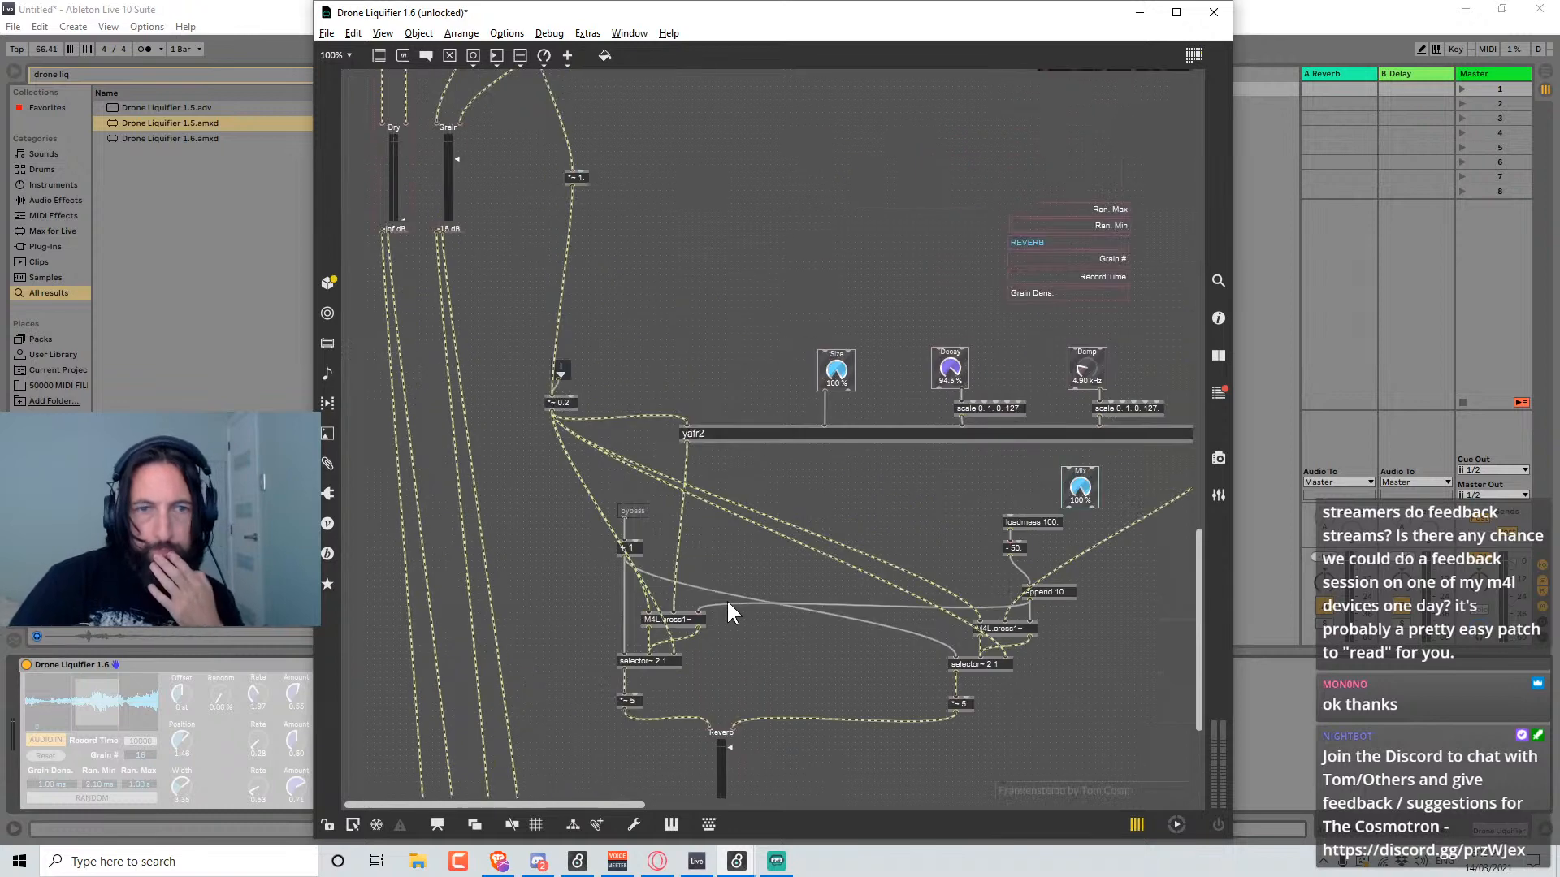
scroll(789, 463, up, 14)
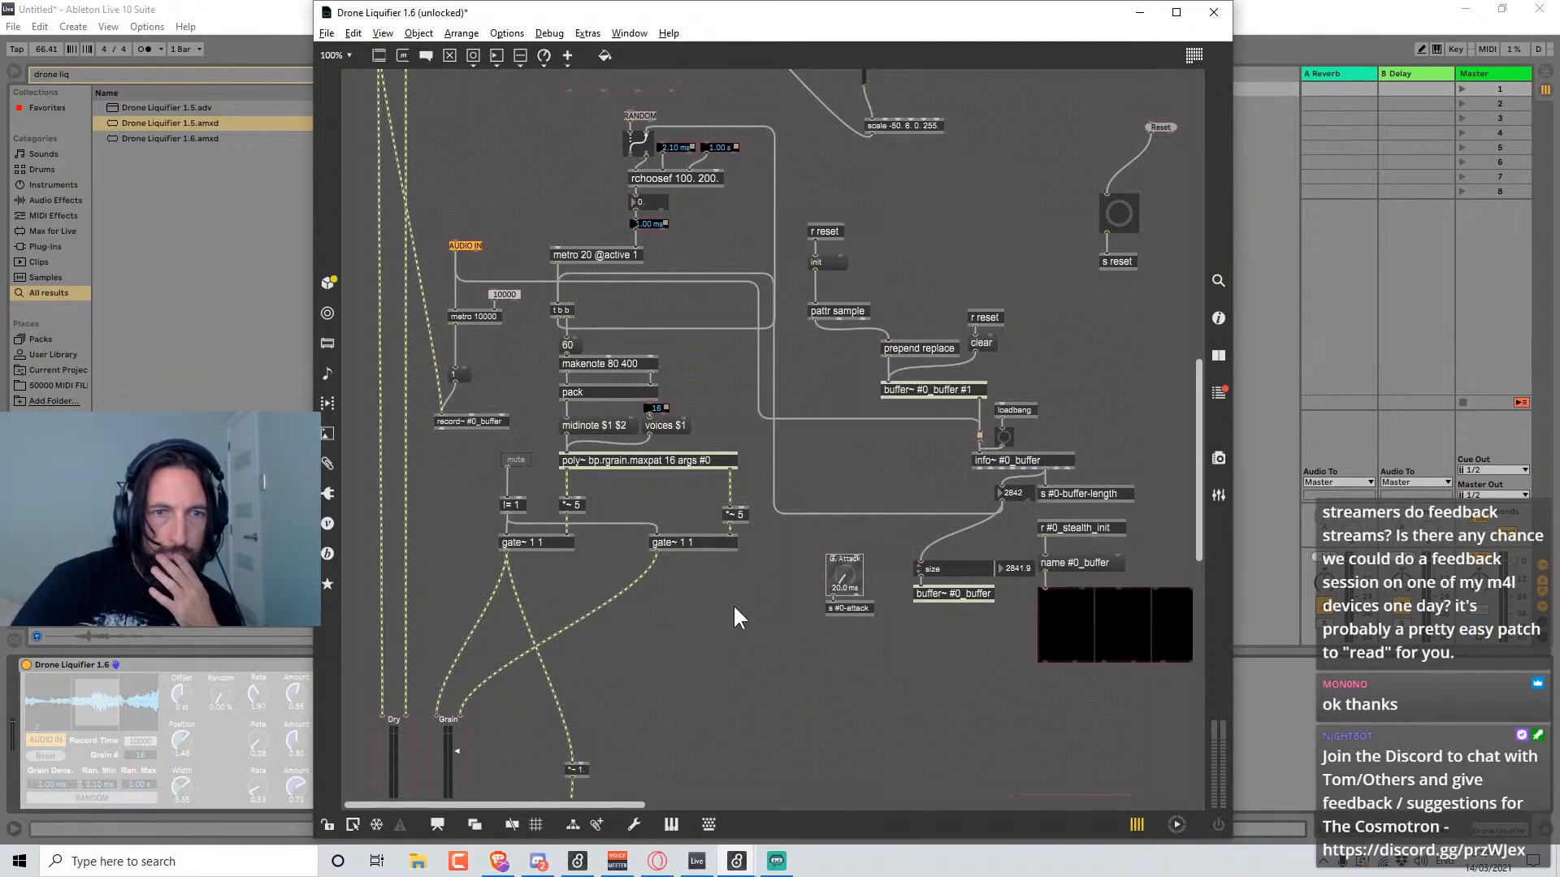
scroll(729, 609, down, 5)
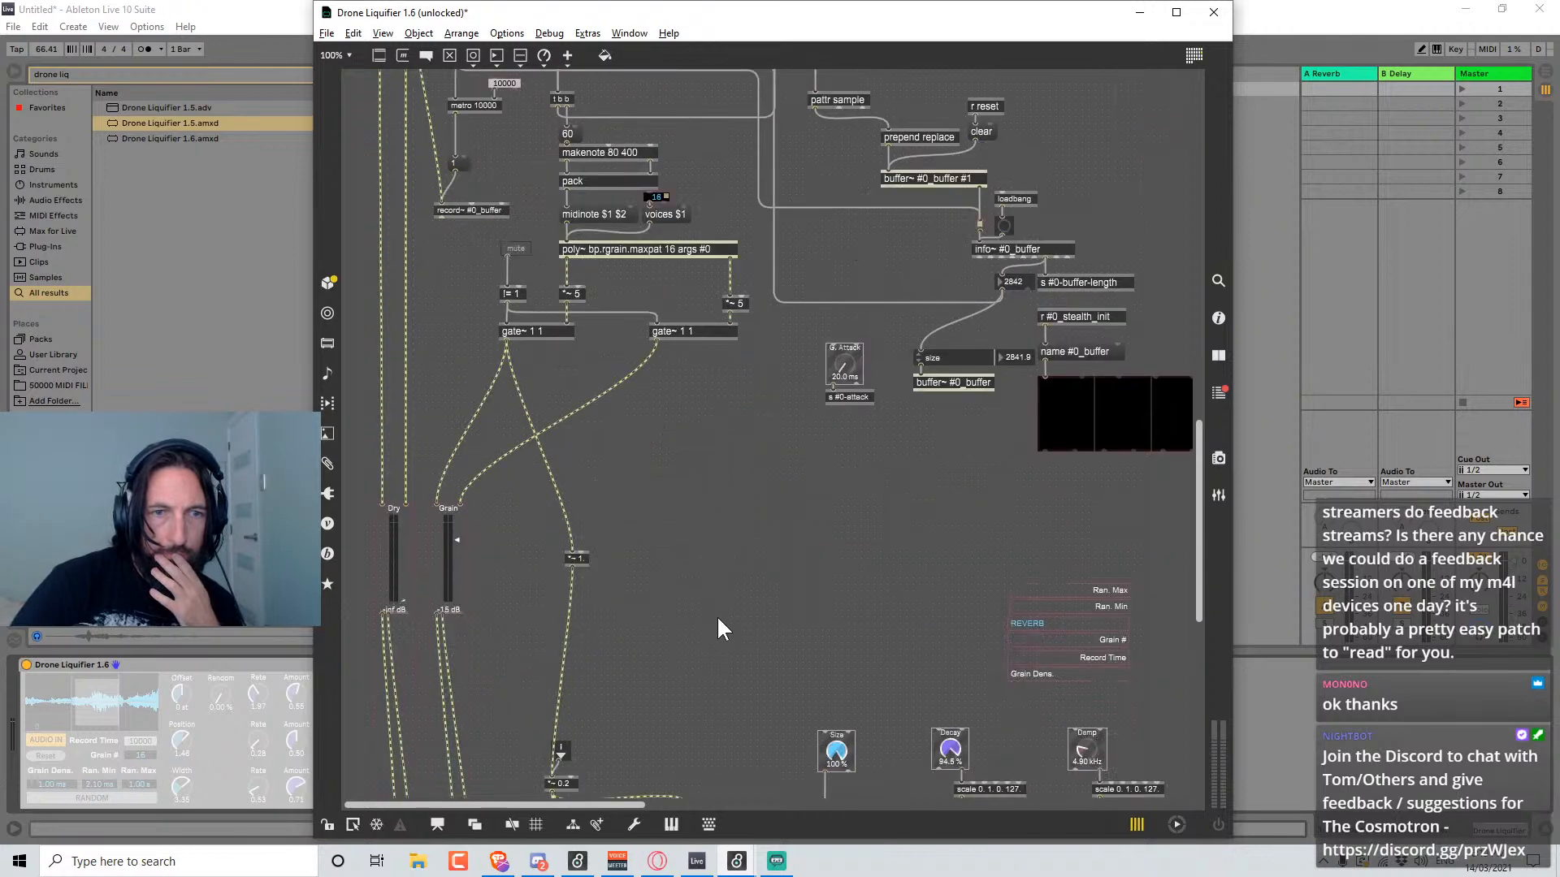
key(ctrl+alt+e)
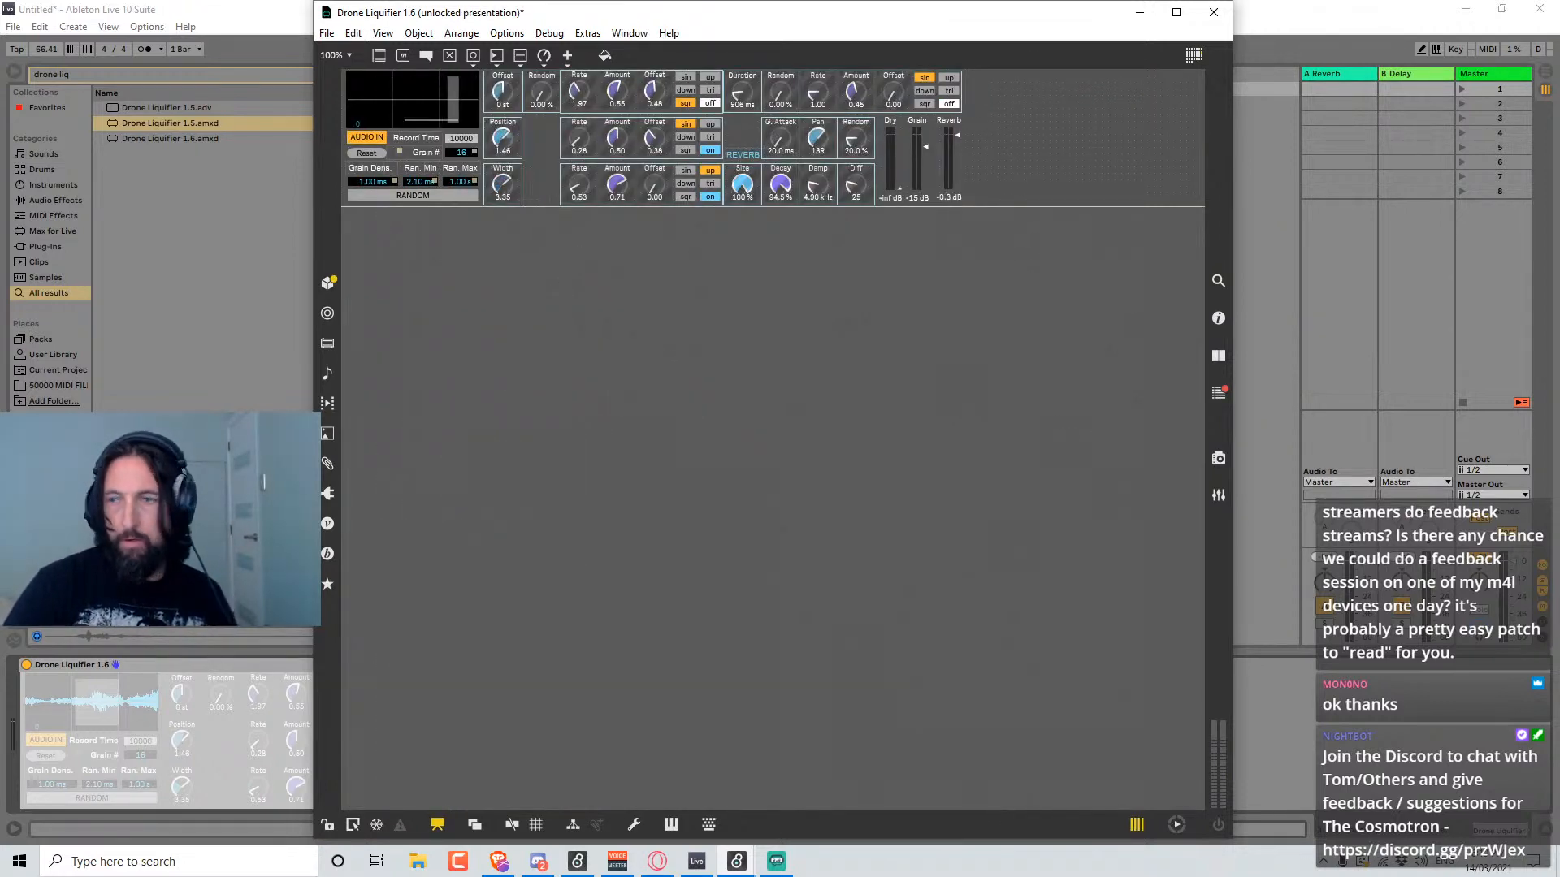
key(alt+Tab)
click(844, 16)
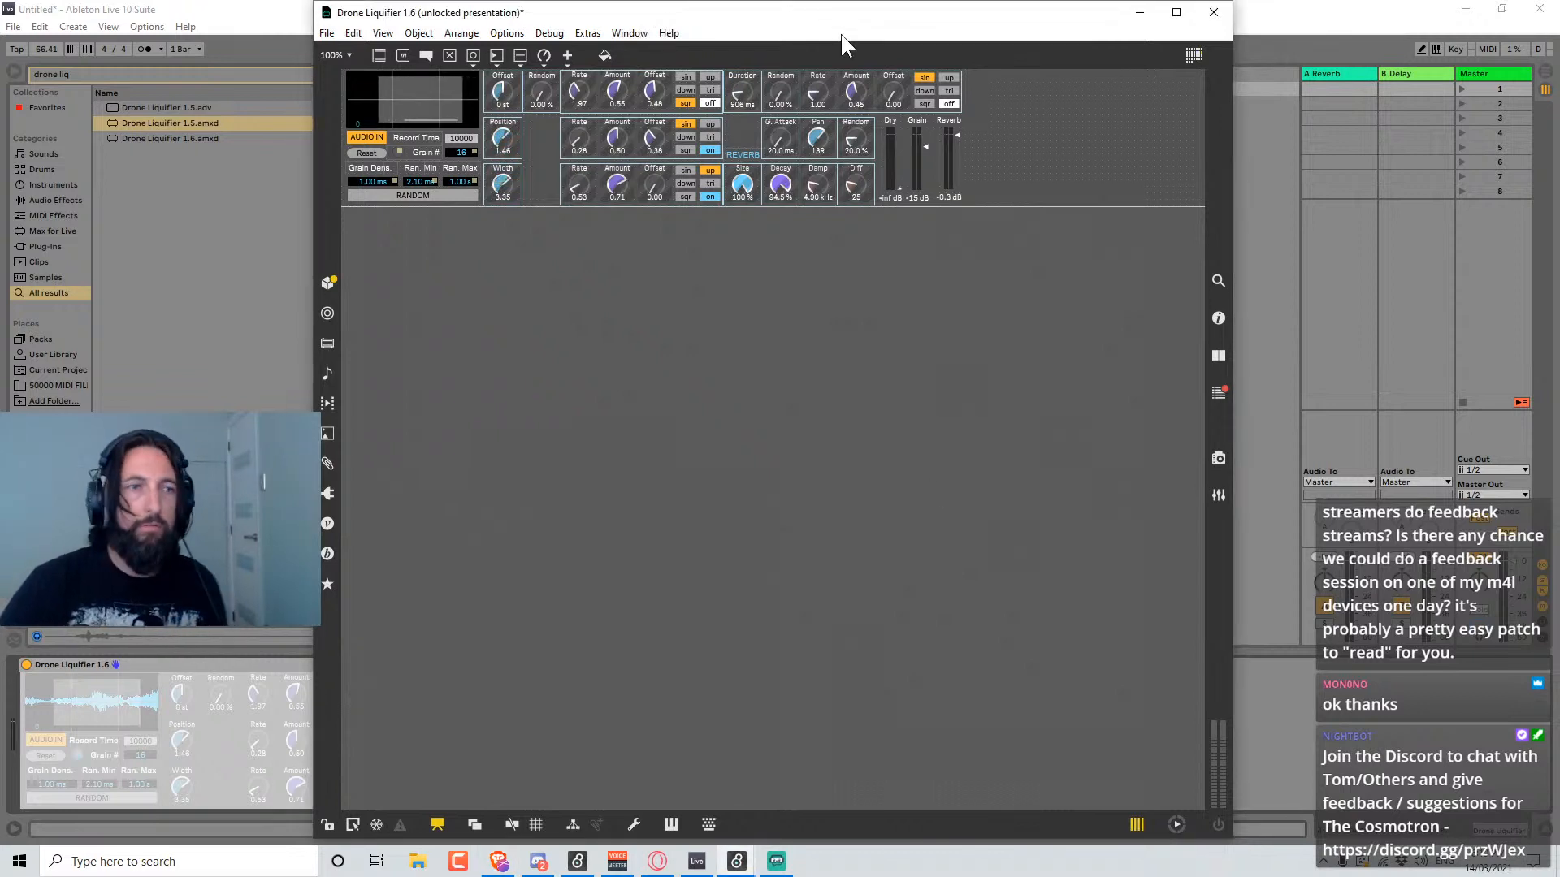
key(ctrl+s)
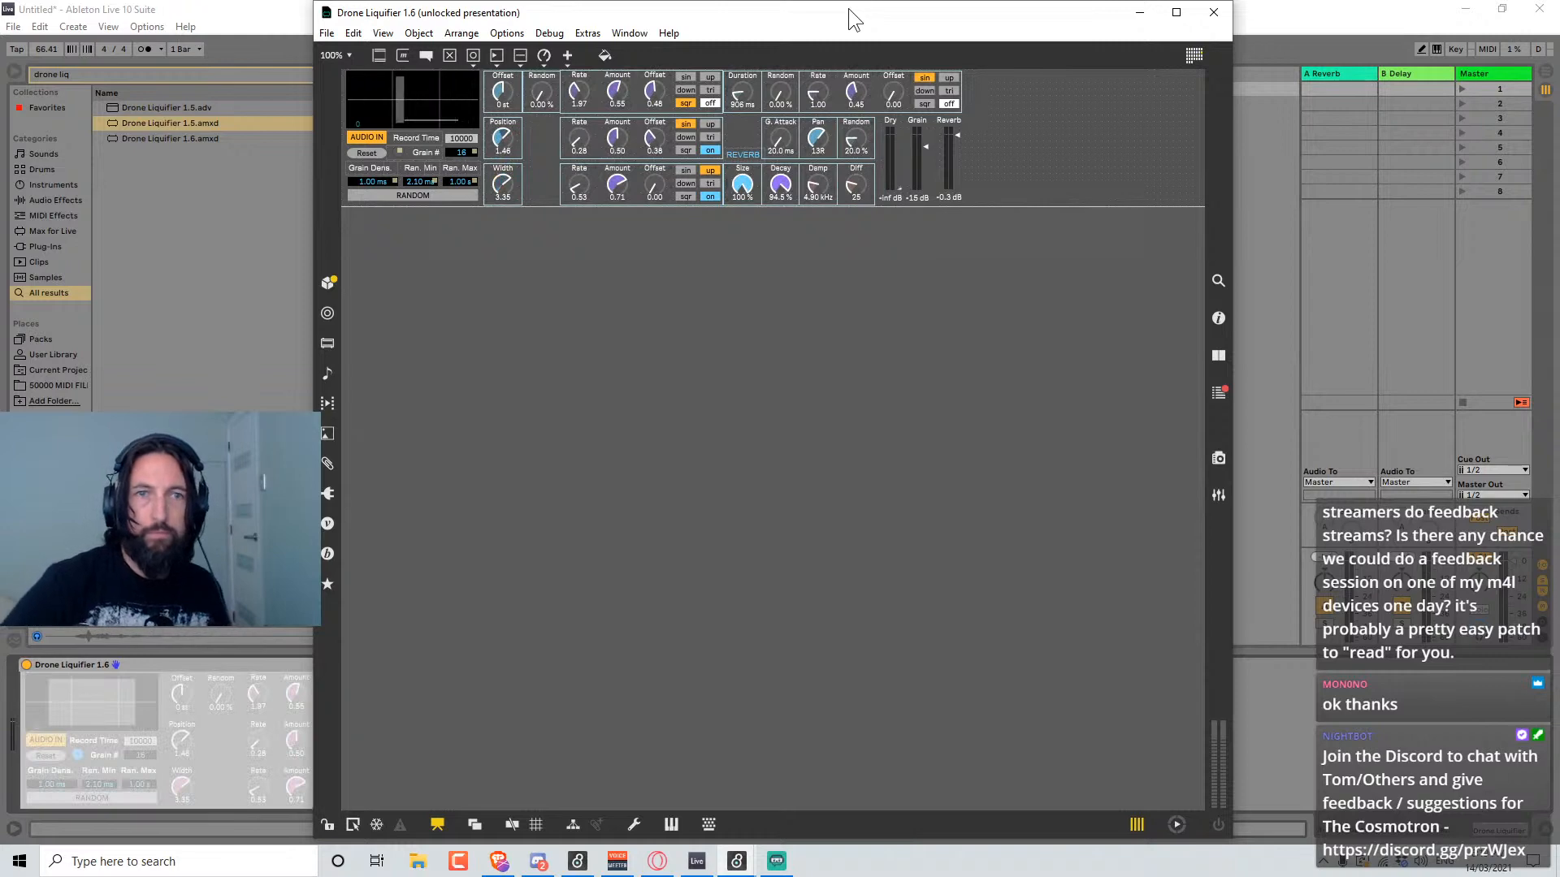
click(1214, 12)
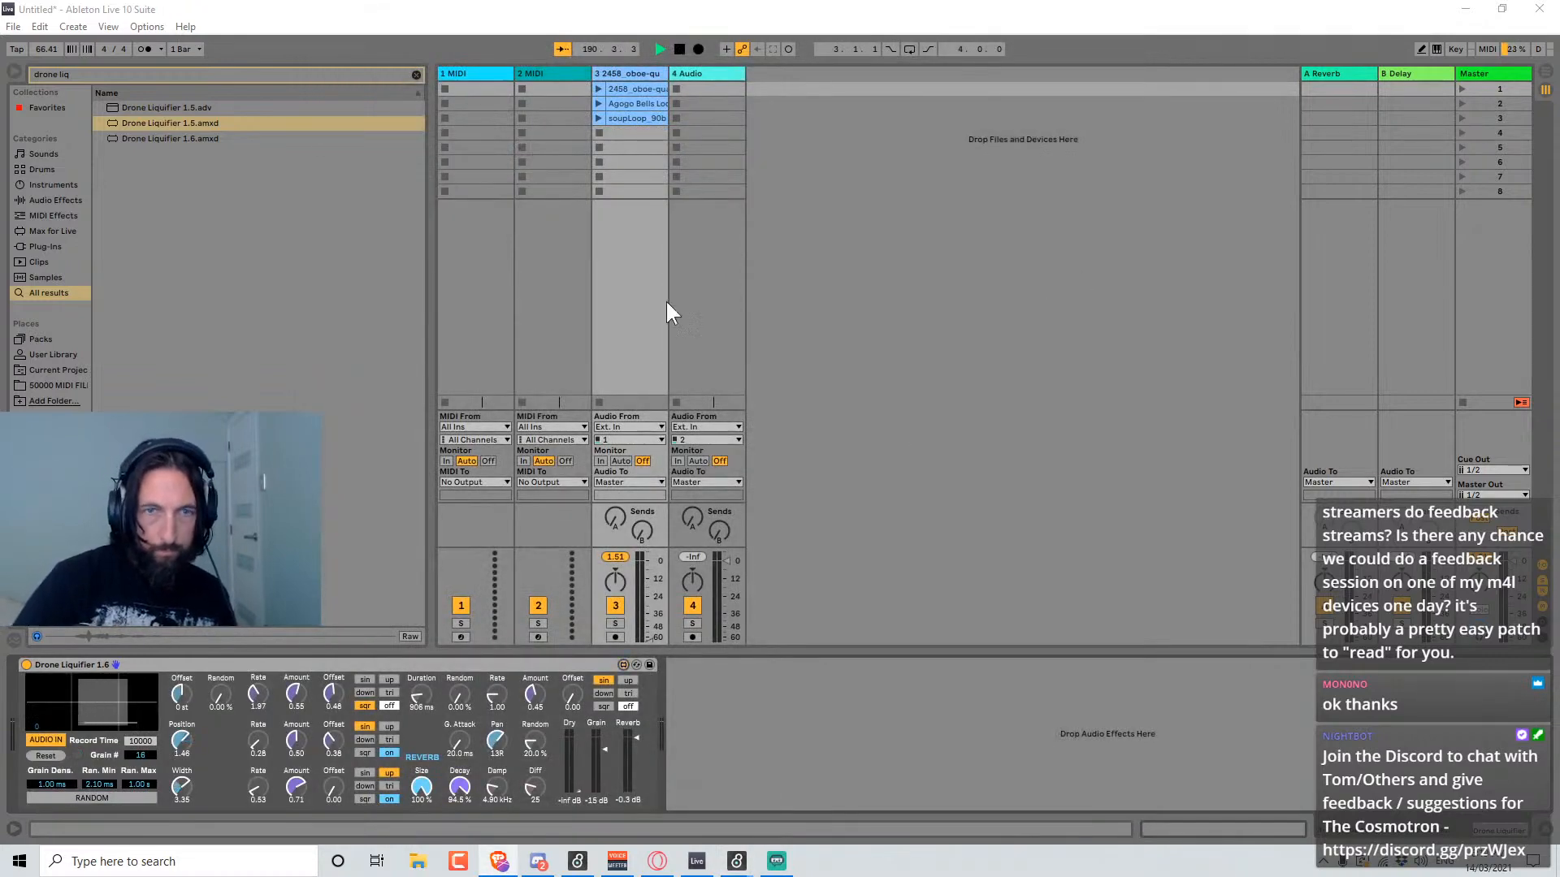
Launch the oboe clip on track 3 and lower the device's Grain and Reverb sliders to -inf dB.
click(599, 89)
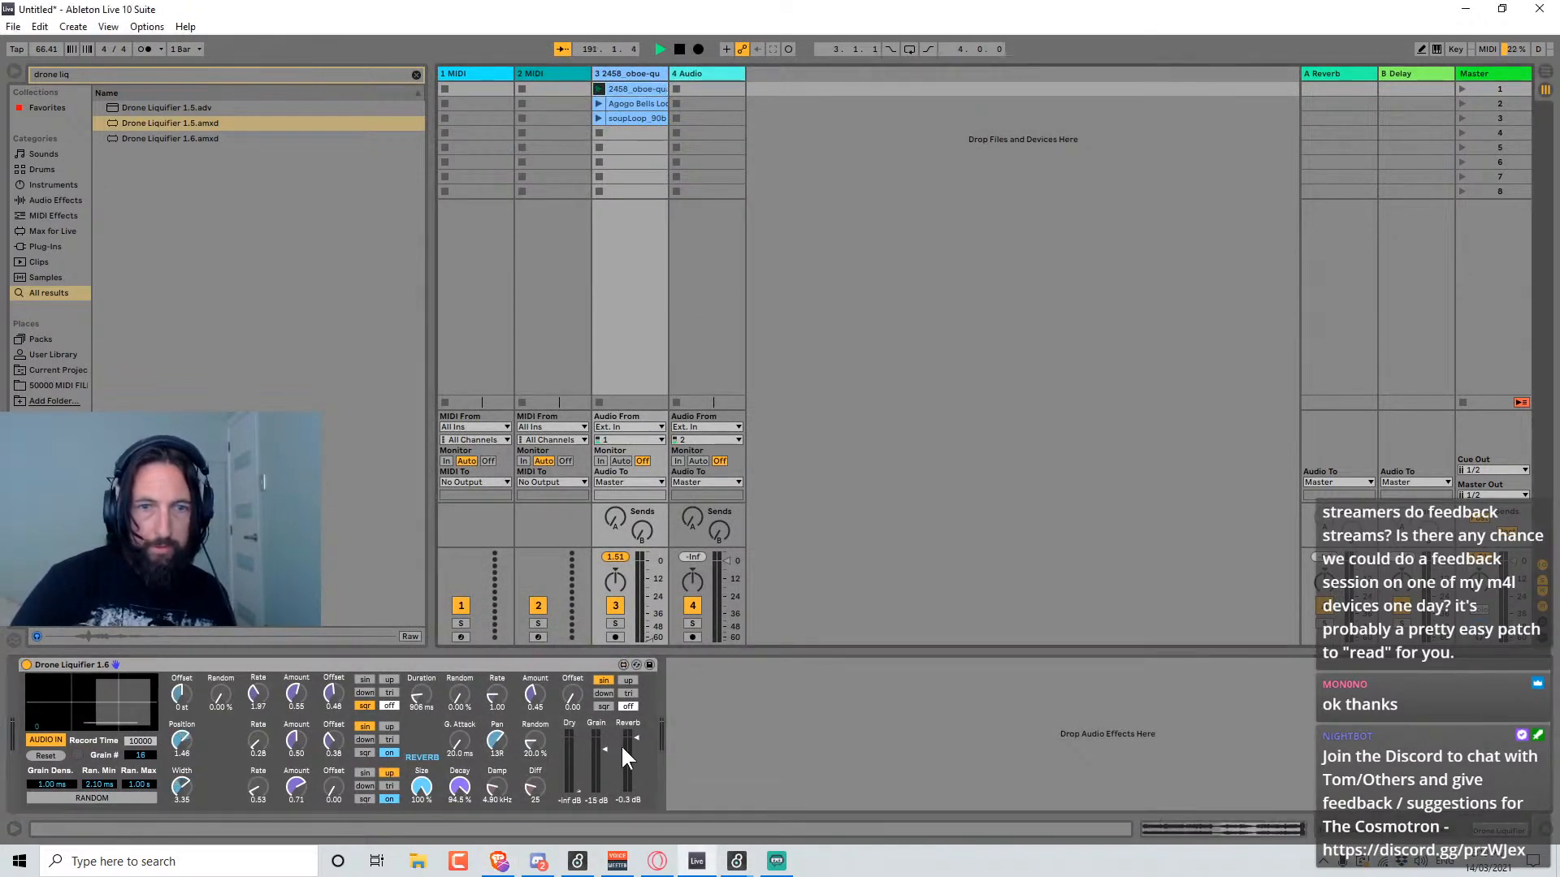
mouse_move(624, 746)
mouse_down()
mouse_move(621, 791)
mouse_move(604, 792)
mouse_up()
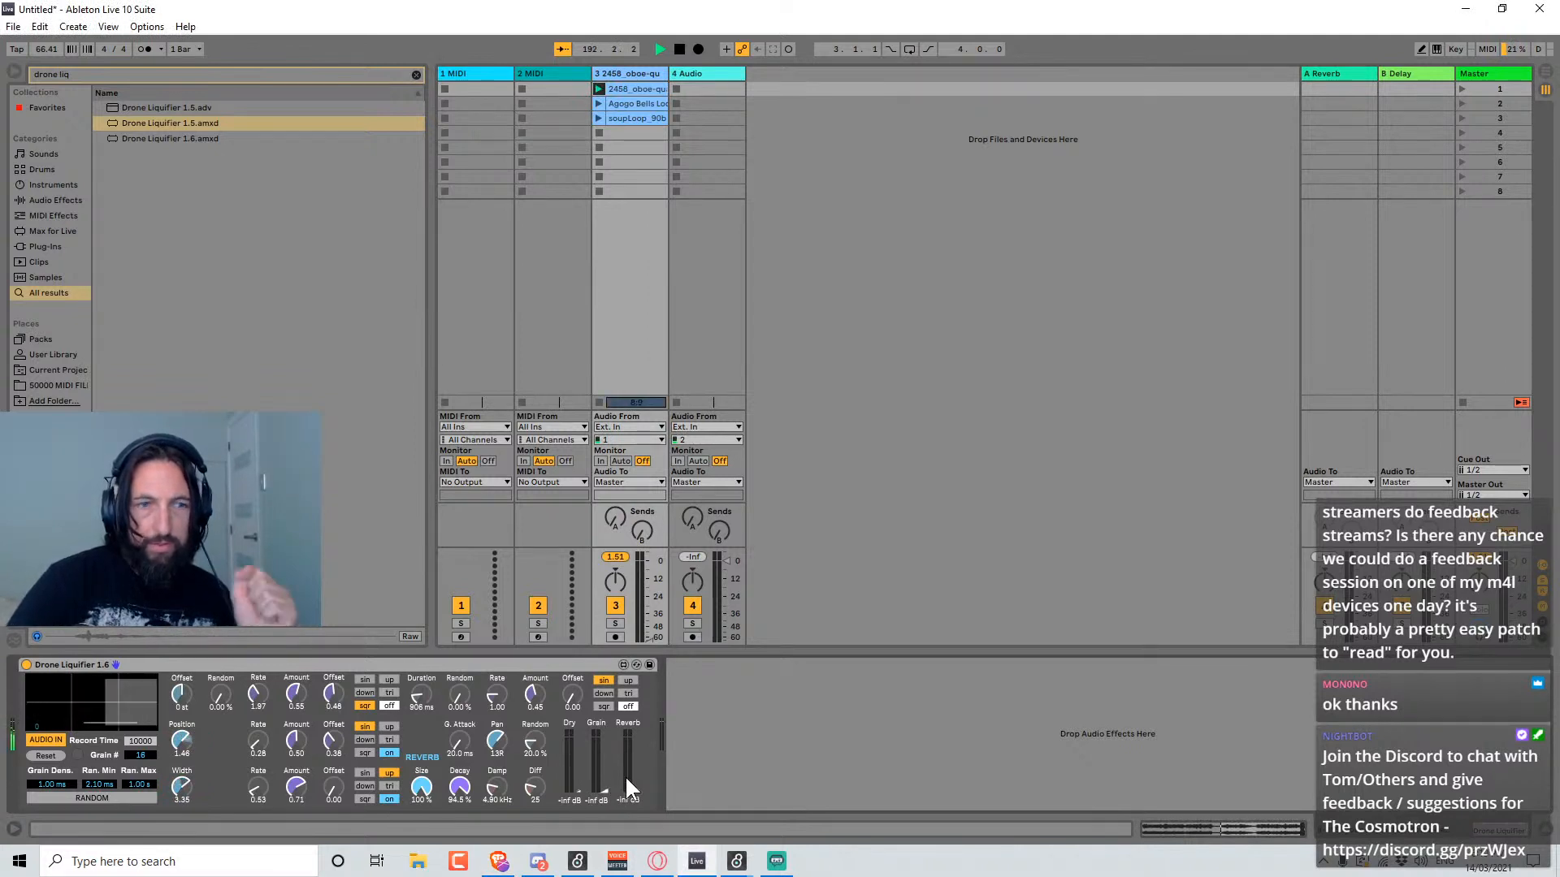
drag(626, 778, 634, 789)
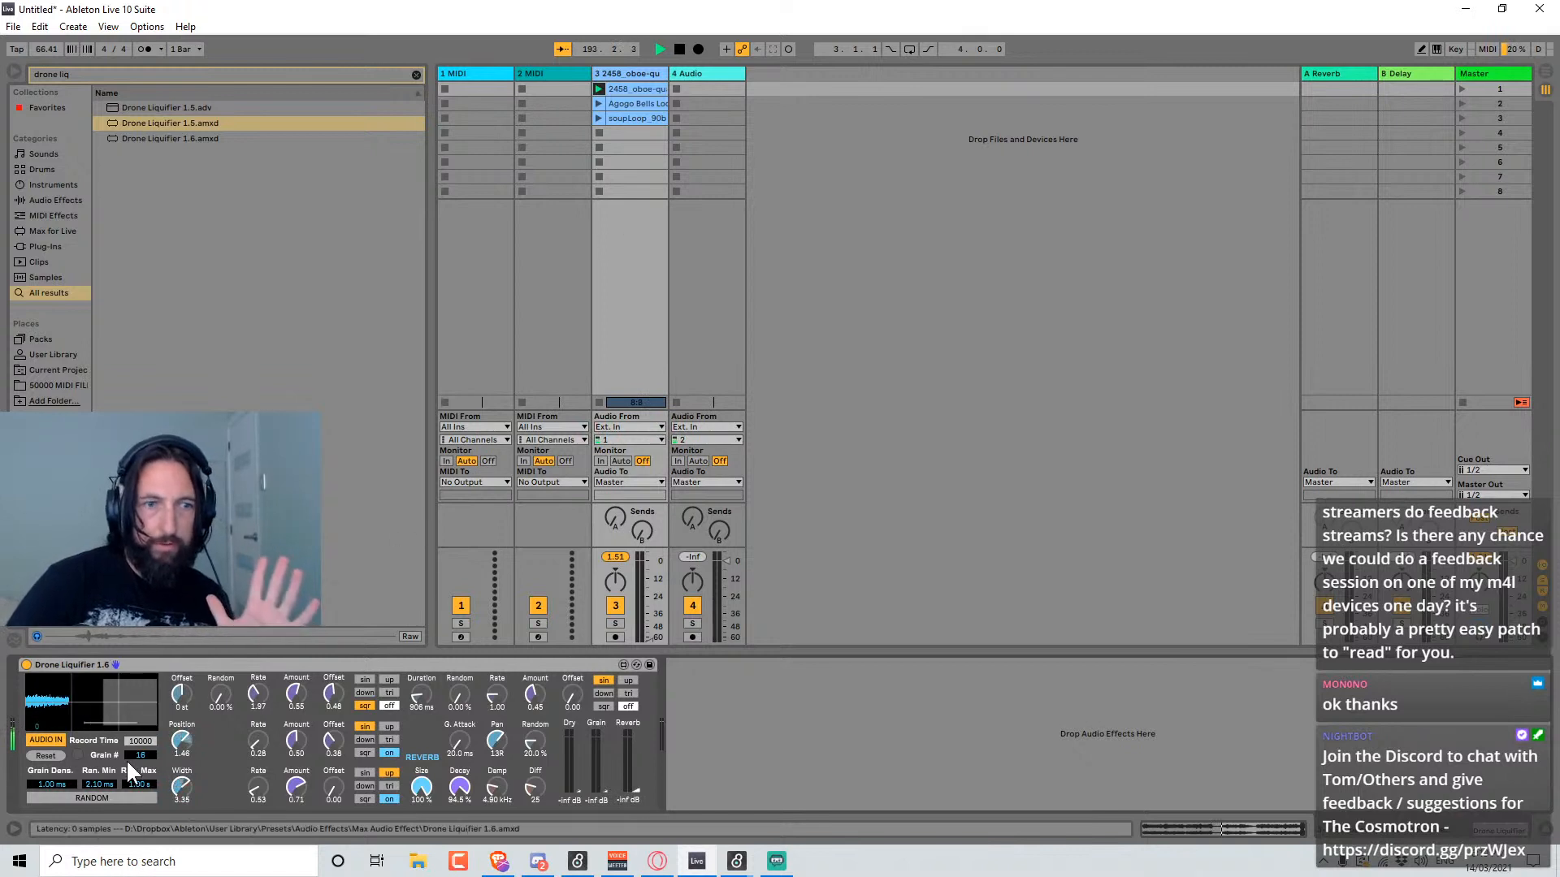
Raise the Reverb slider to -8.4 dB and set the reverb Decay to 100 %.
drag(636, 788, 636, 741)
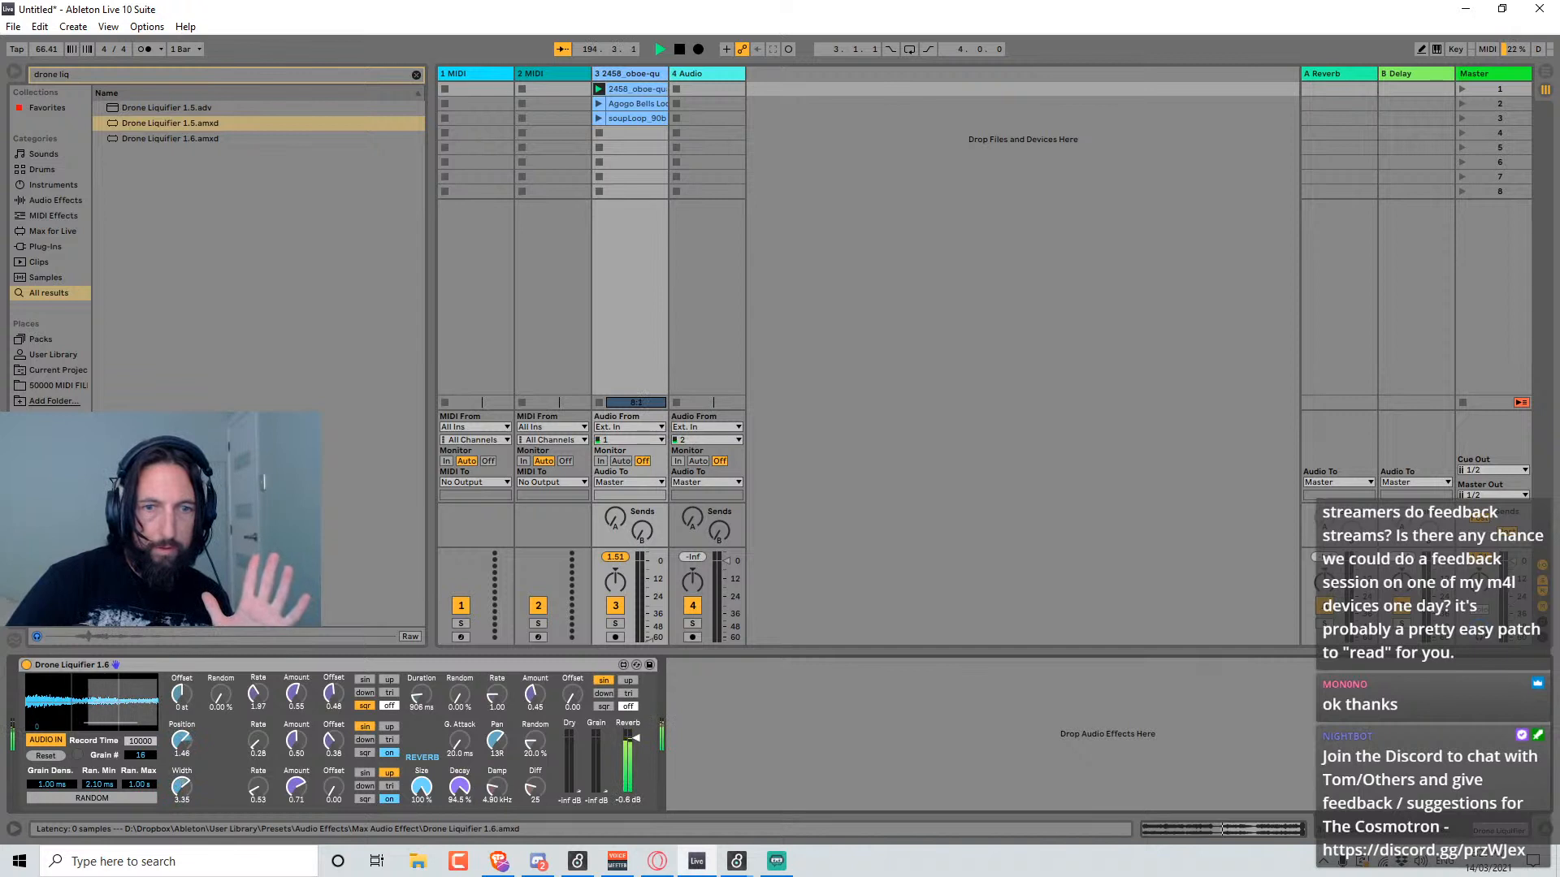
mouse_move(637, 739)
mouse_down()
mouse_move(637, 791)
mouse_move(575, 759)
mouse_move(575, 733)
mouse_move(575, 792)
mouse_move(636, 775)
mouse_move(637, 744)
mouse_up()
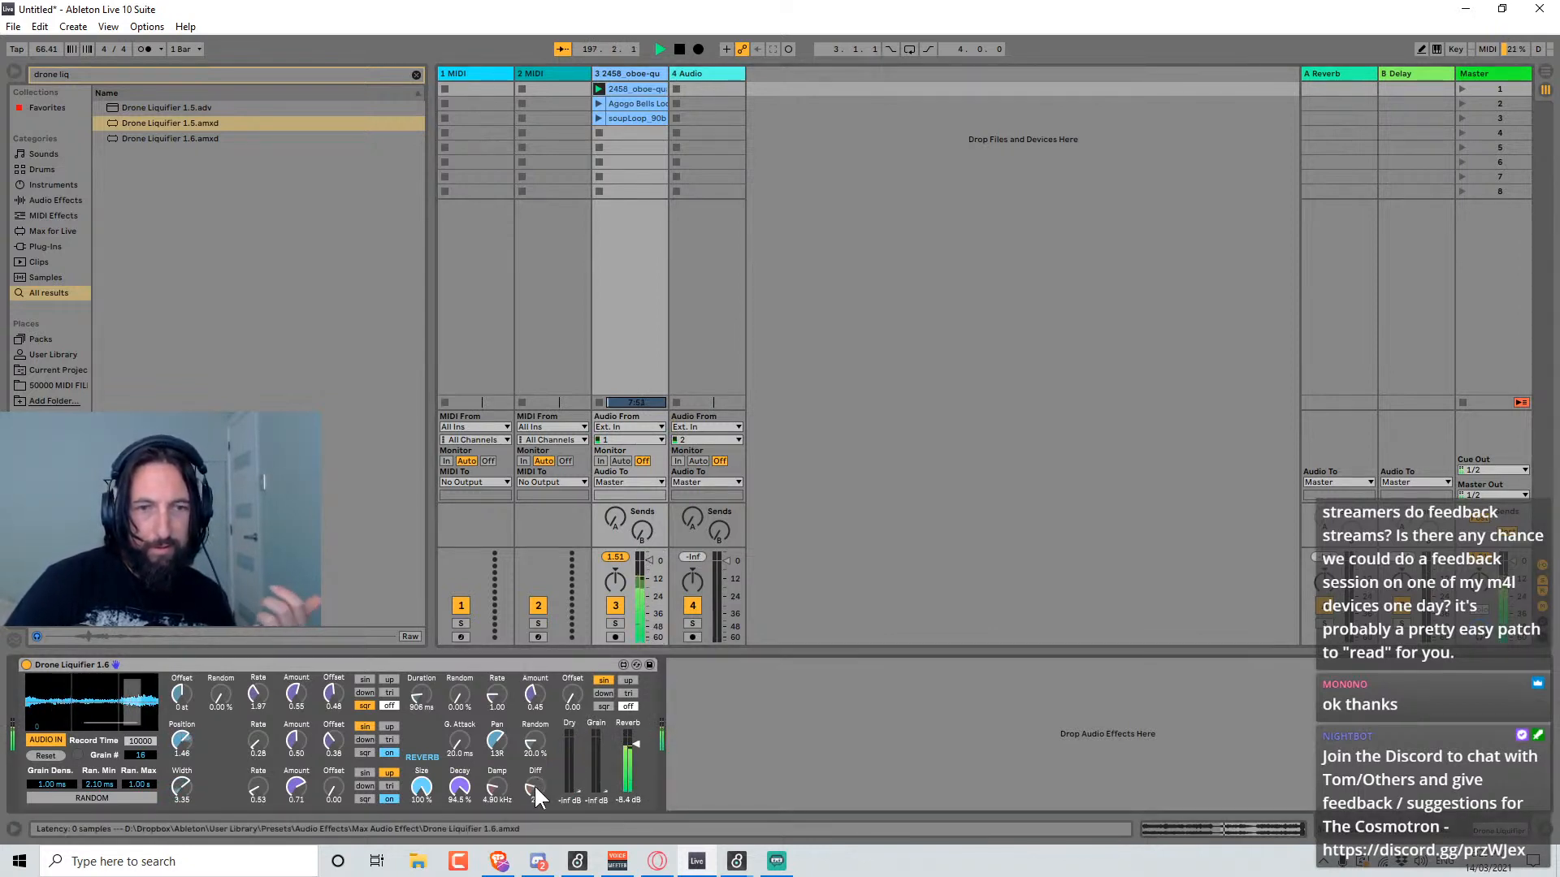
drag(459, 788, 456, 778)
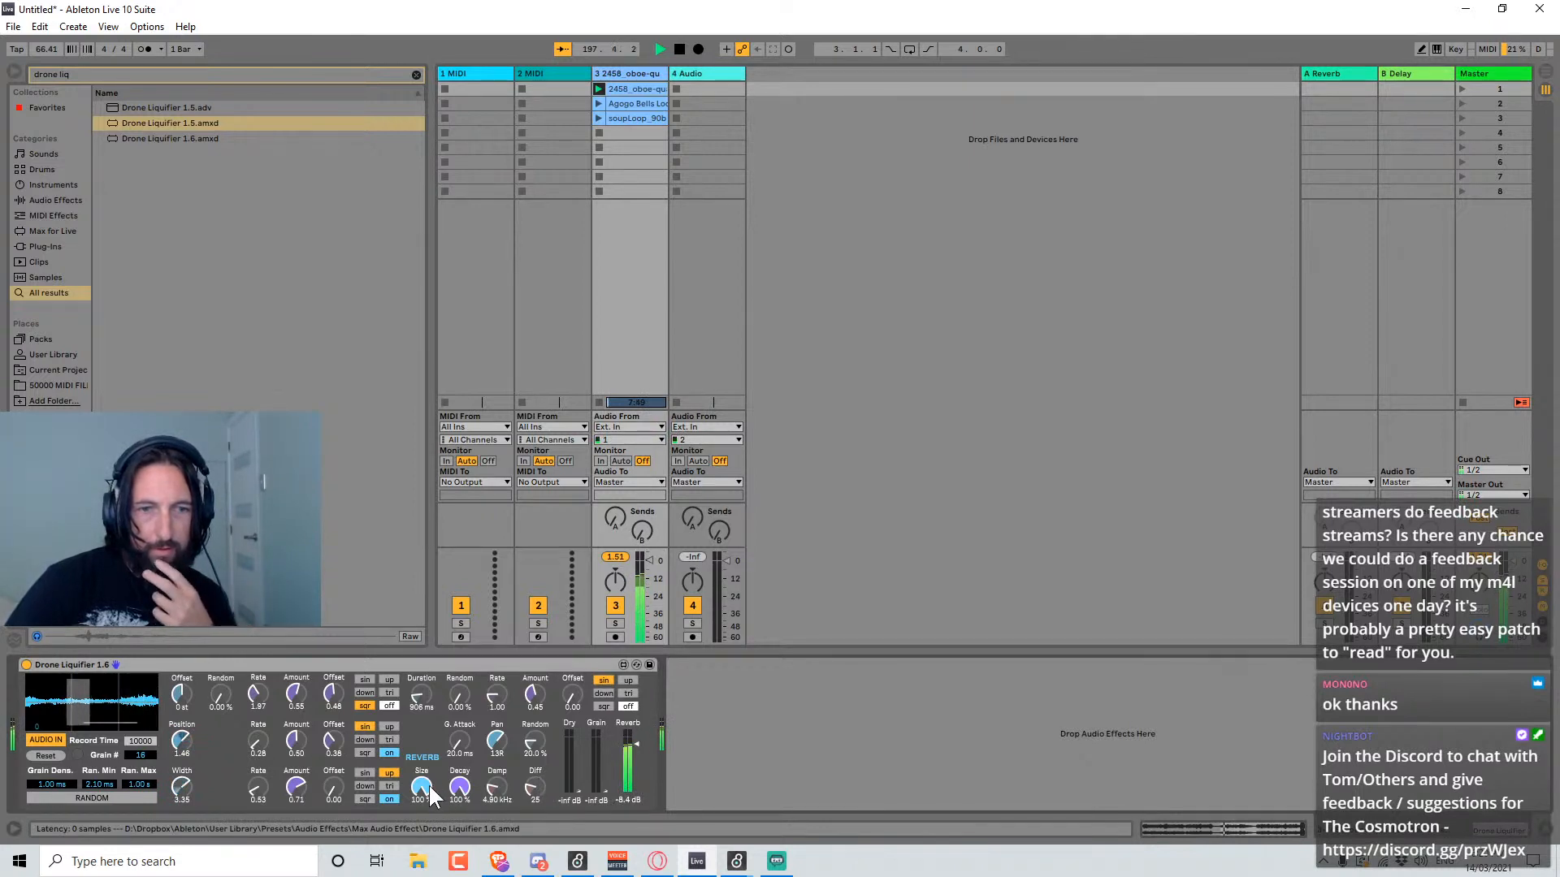
Rebalance the mix: set Dry to -4.8 dB, lower Reverb to -inf dB and raise the Grain slider.
mouse_move(643, 745)
mouse_down()
mouse_move(637, 797)
mouse_move(602, 772)
mouse_move(602, 745)
mouse_move(604, 796)
mouse_move(579, 735)
mouse_move(643, 762)
mouse_up()
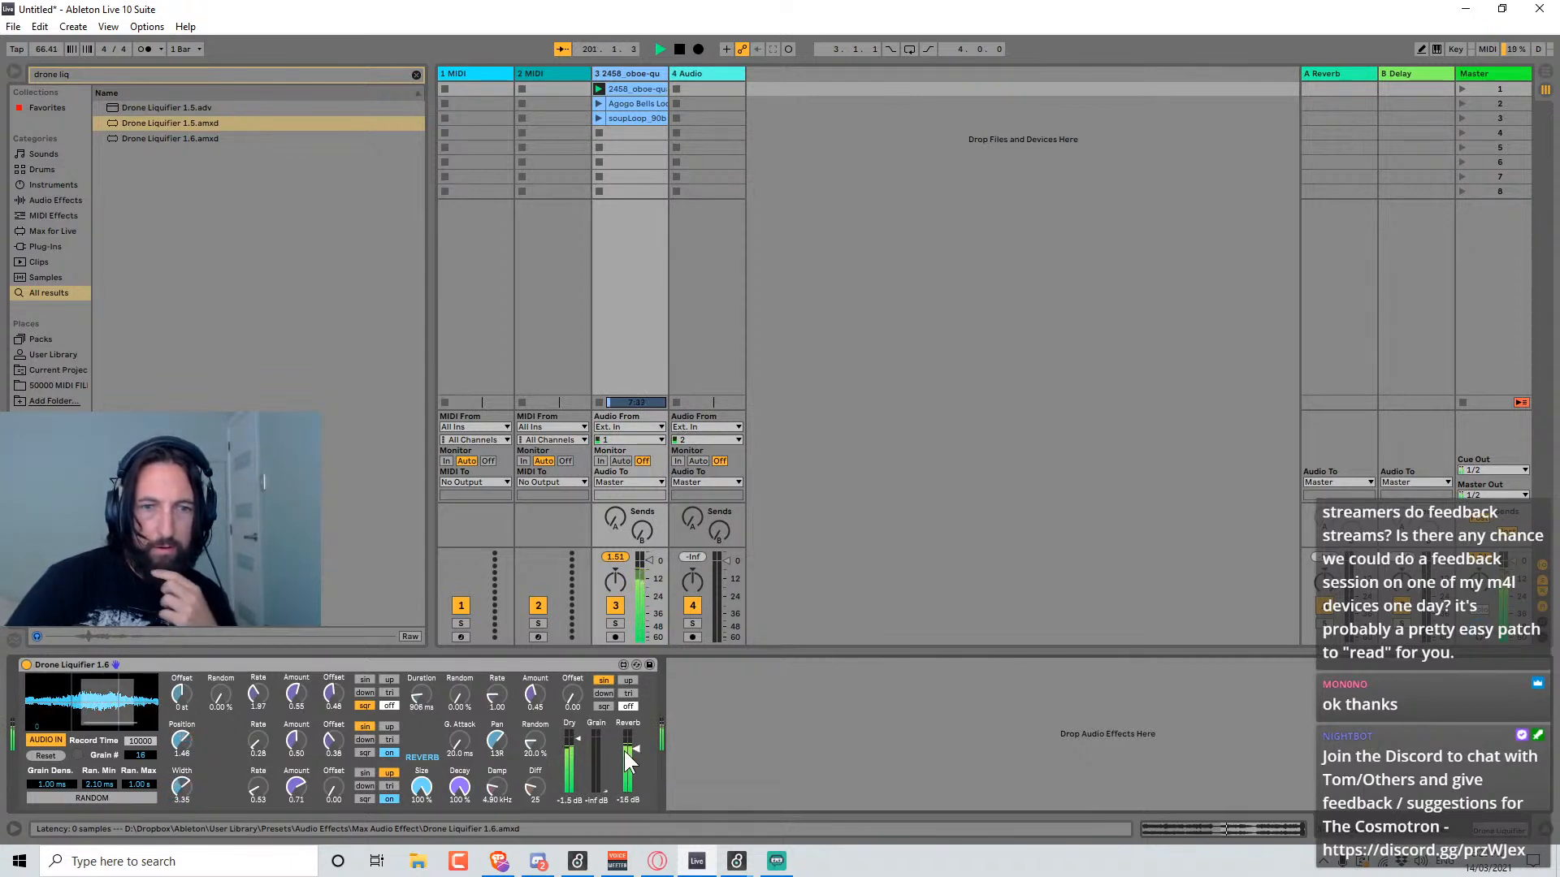
drag(579, 739, 578, 737)
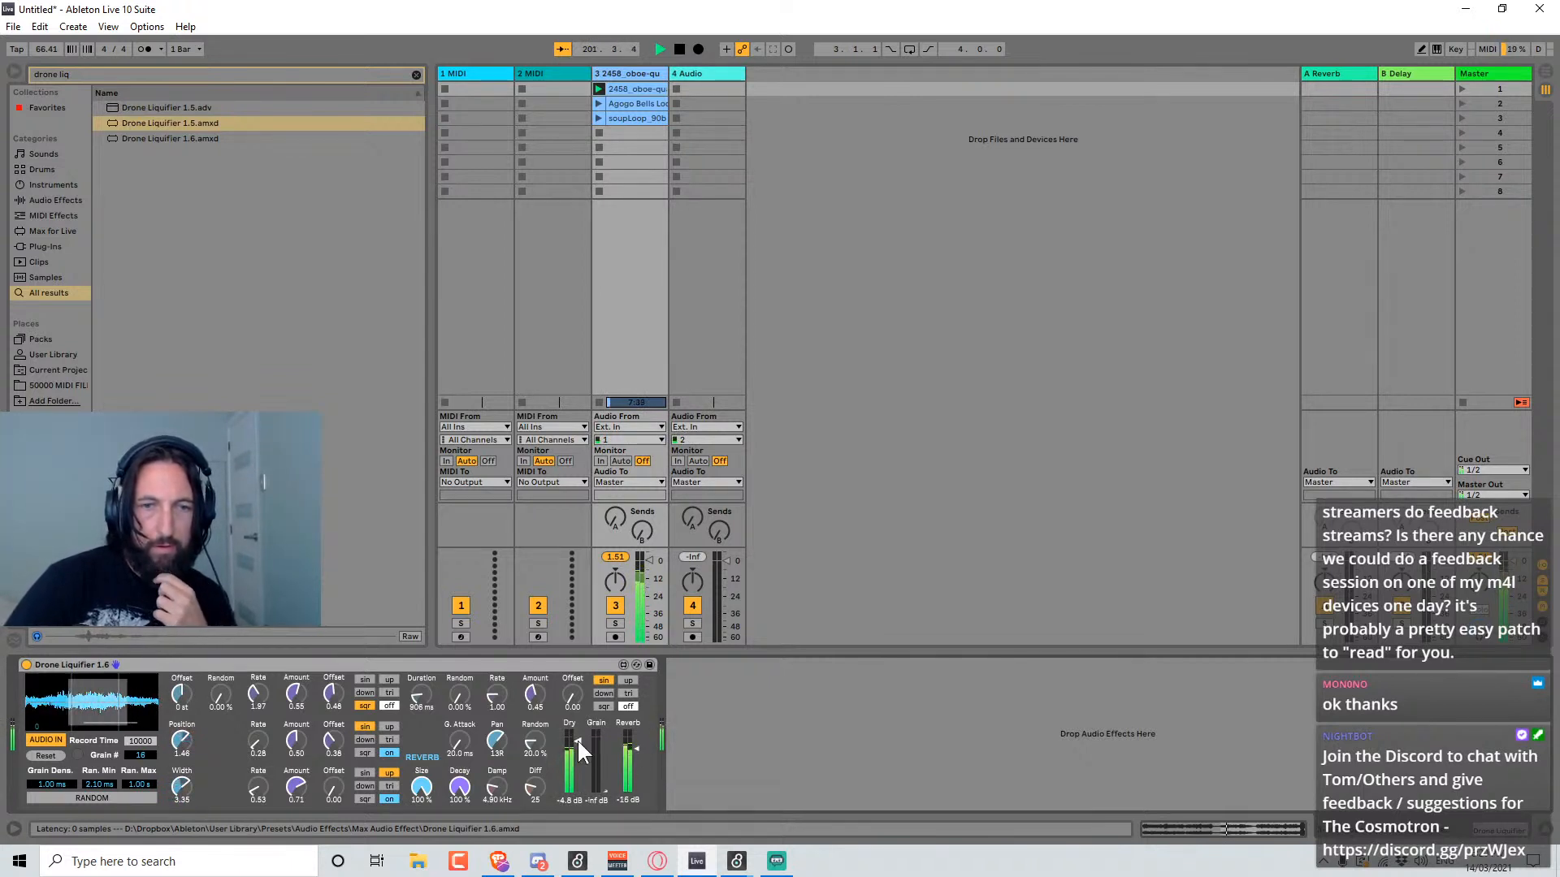
drag(630, 752, 632, 790)
drag(602, 792, 602, 758)
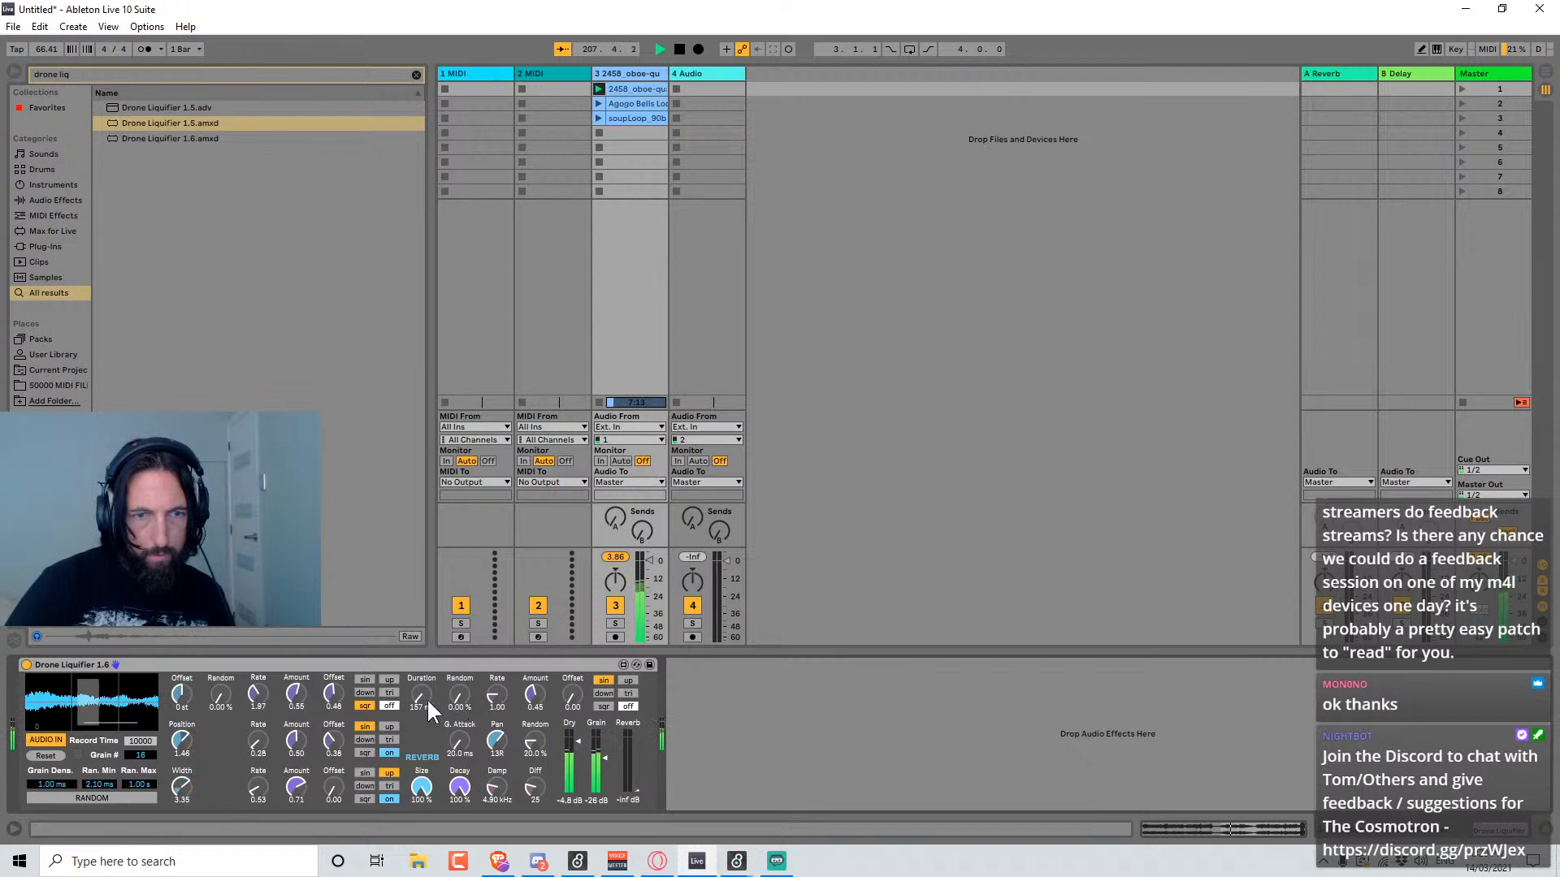
Set Duration to 39.4 ms with Random at 9.45 % and Position to -3.11, switching off the Position modulation with Amount 0.00.
drag(420, 696, 467, 697)
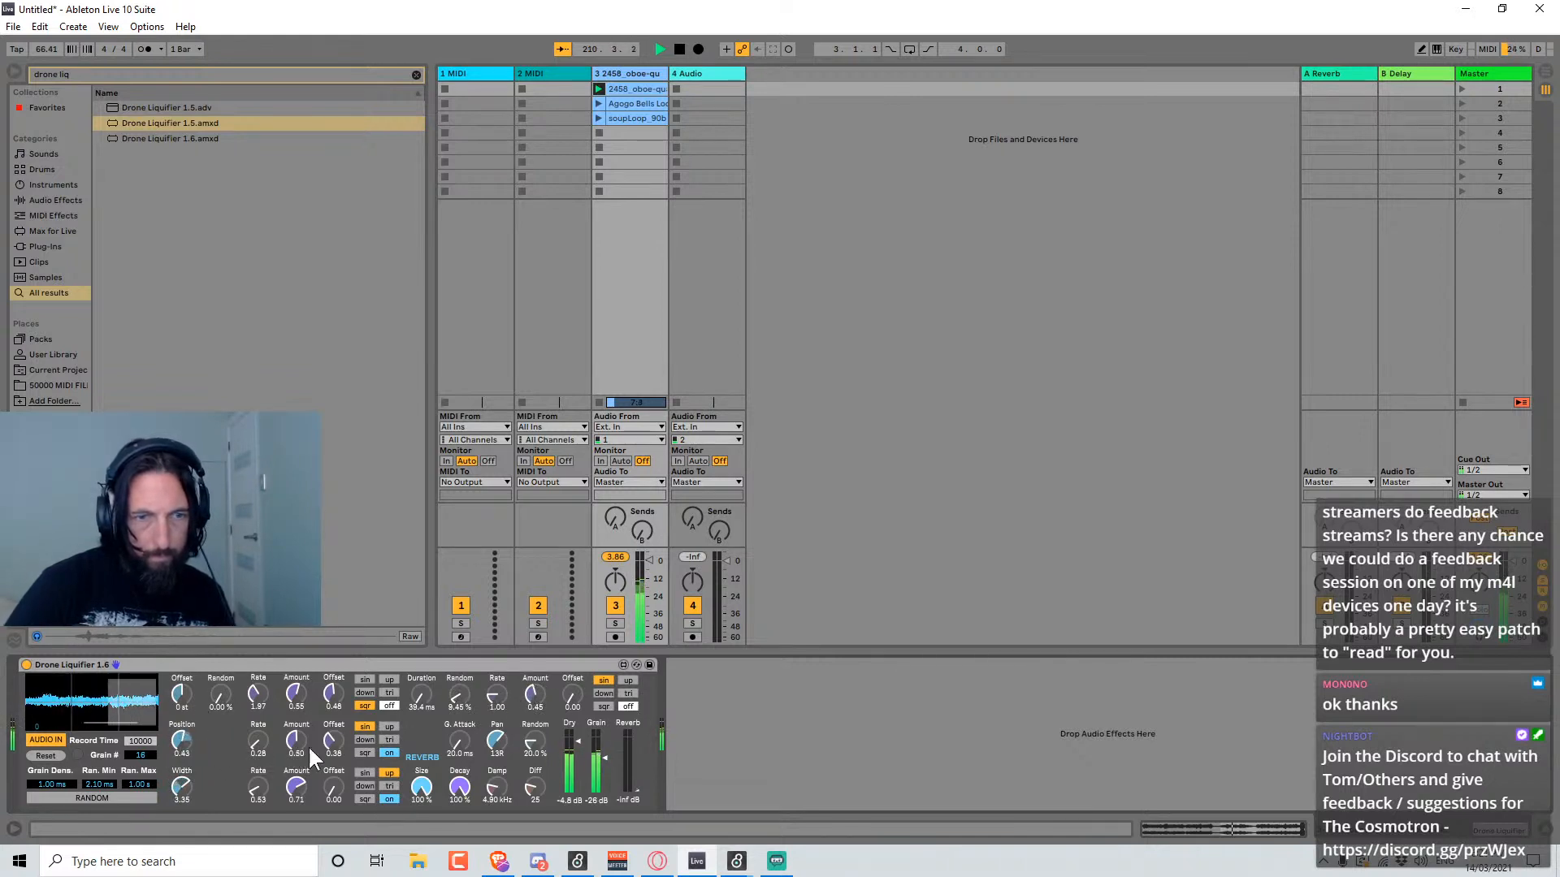
drag(310, 748, 309, 792)
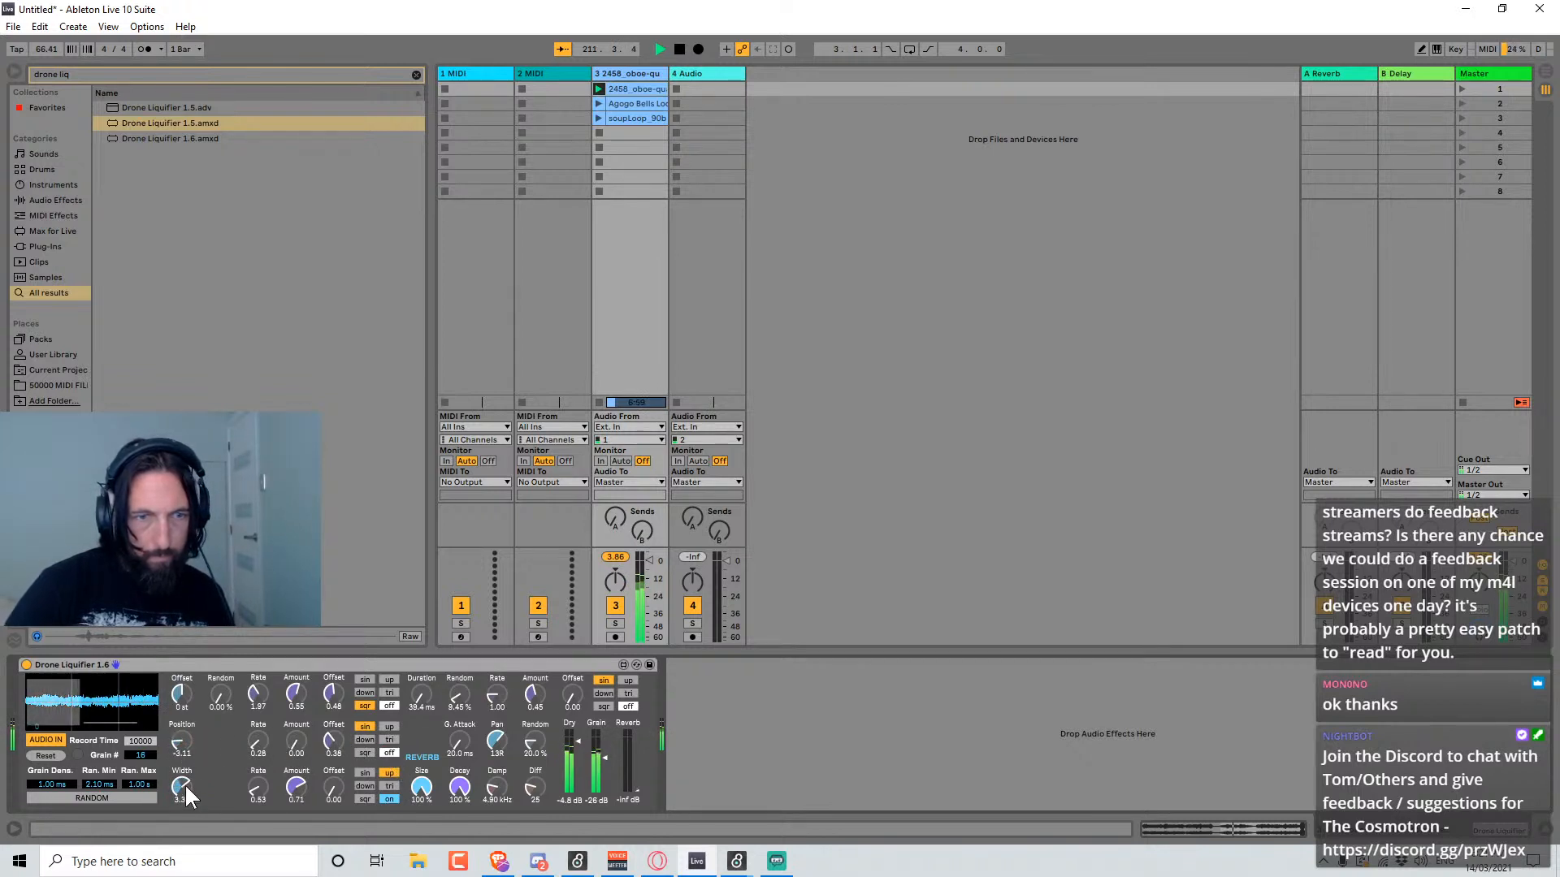
Switch off the Width modulation, set its Amount to 0.00 and raise Width to 5.00.
click(390, 799)
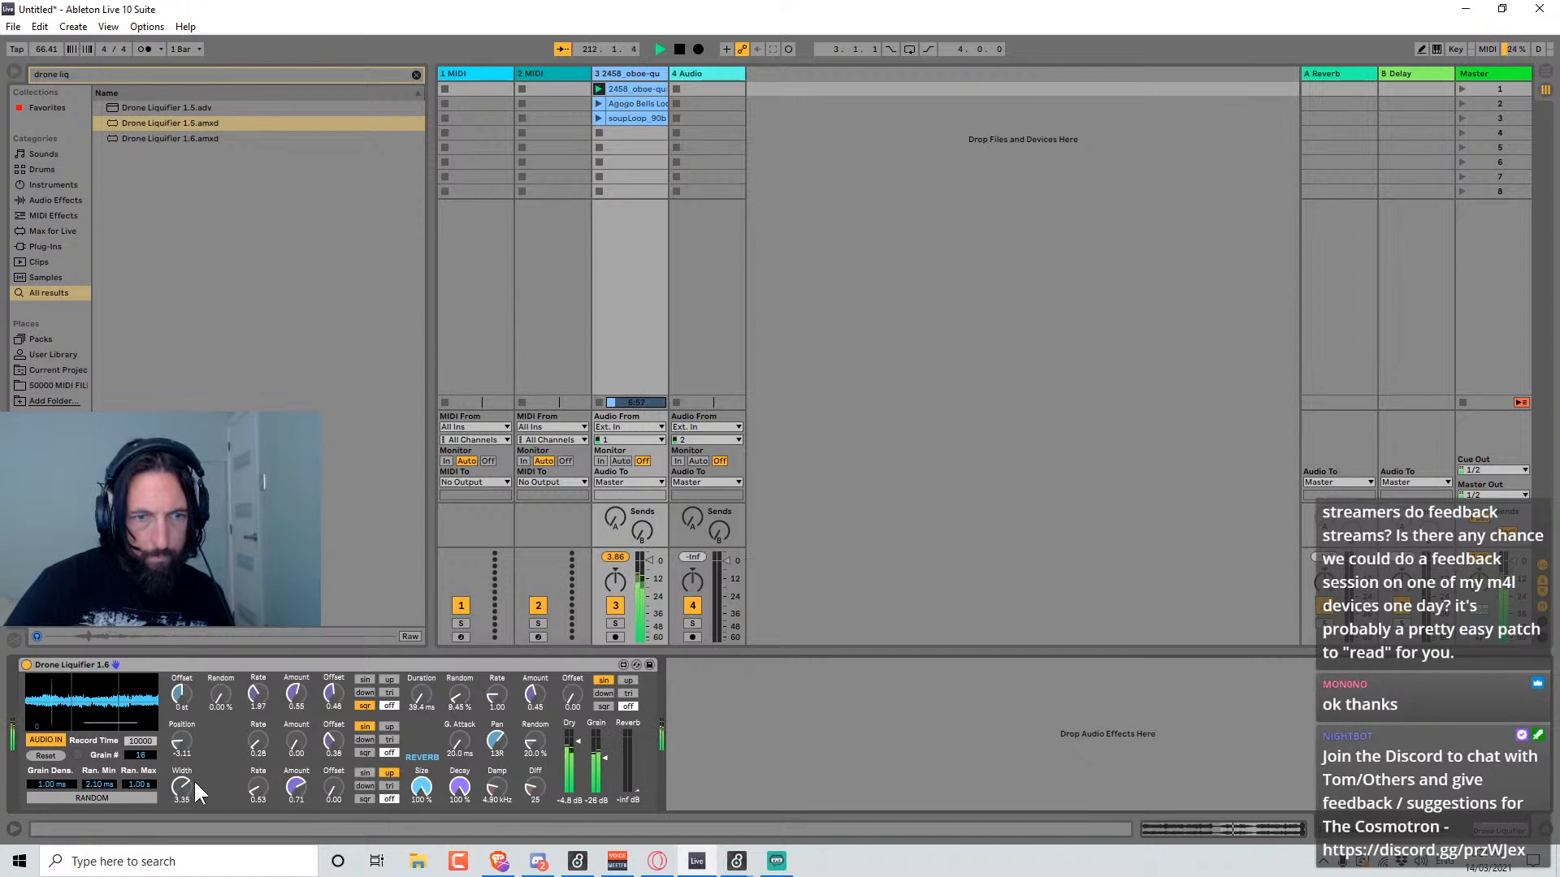
drag(198, 796, 199, 779)
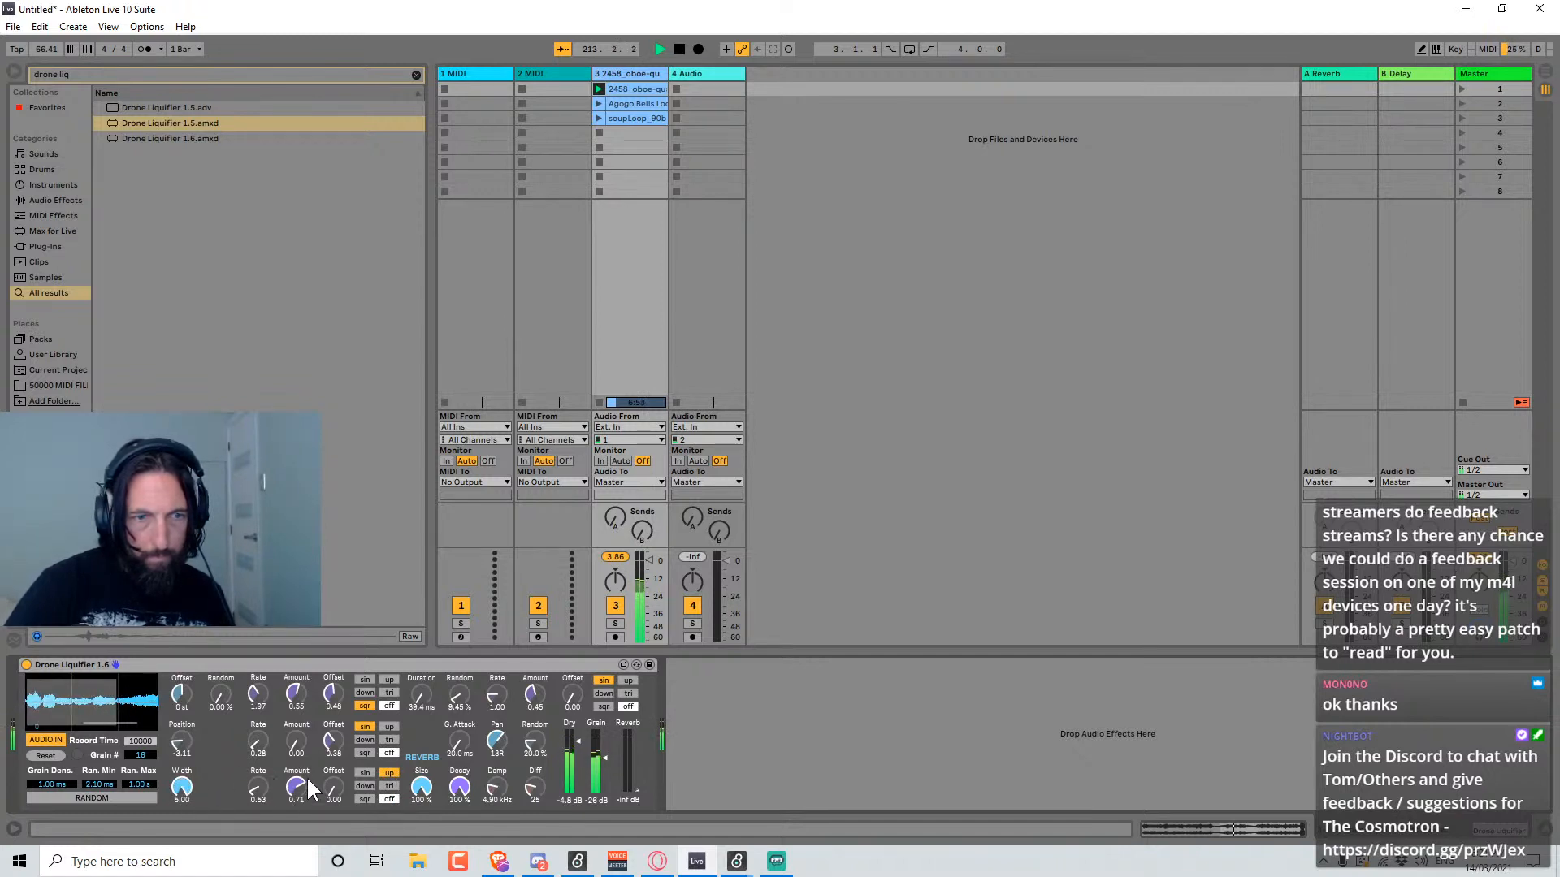
drag(297, 786, 336, 813)
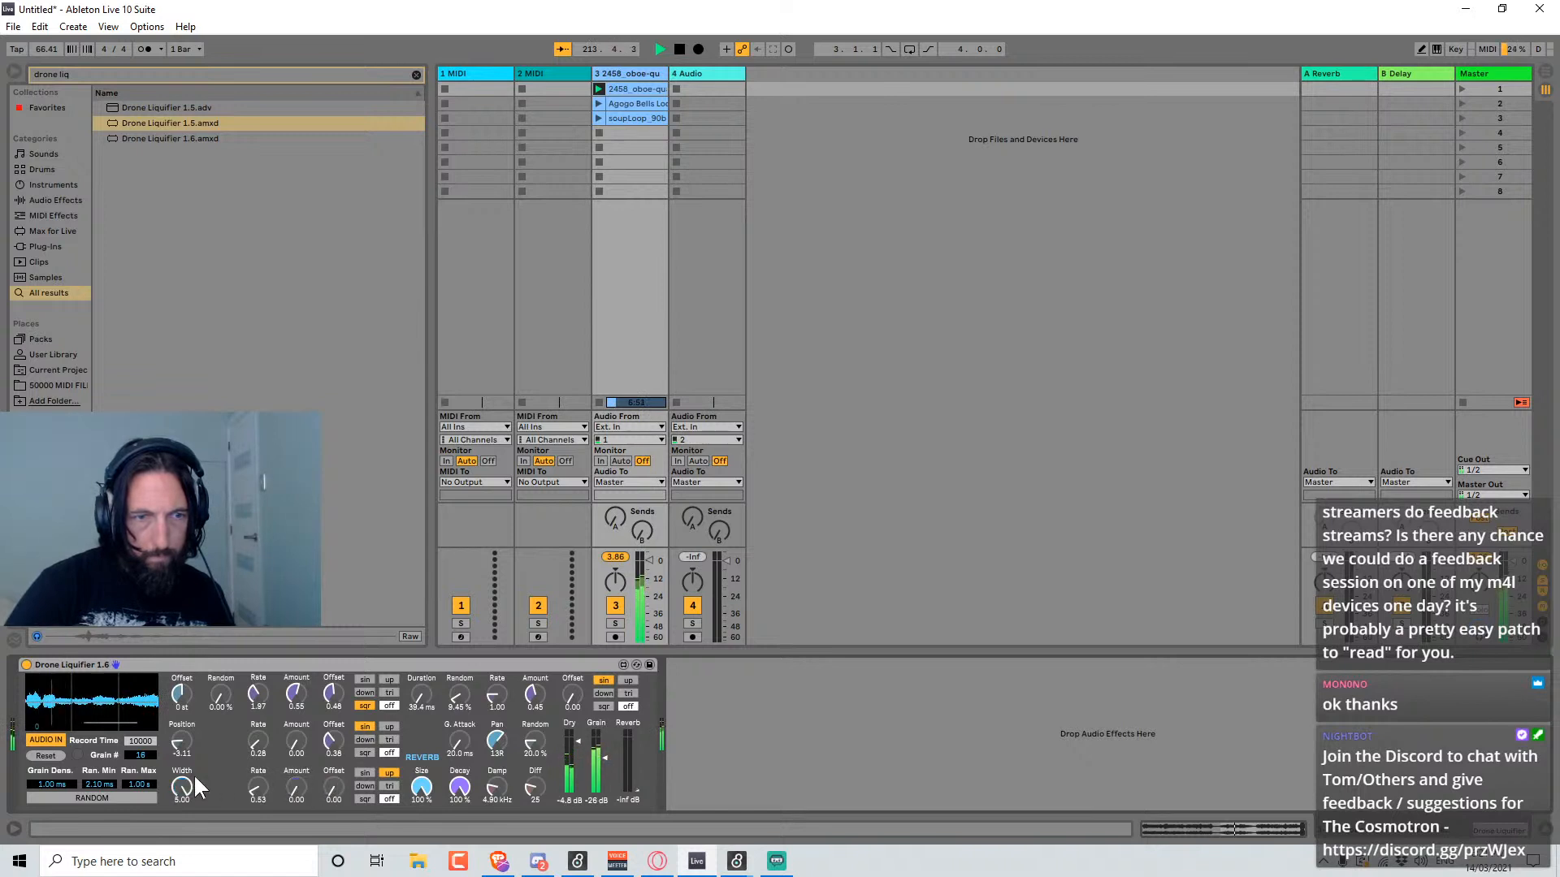
Set Width to 0.55 and Position to -3.82, and turn on the Position modulation with Amount 1.00 and Rate 0.20.
drag(194, 781, 181, 737)
click(389, 753)
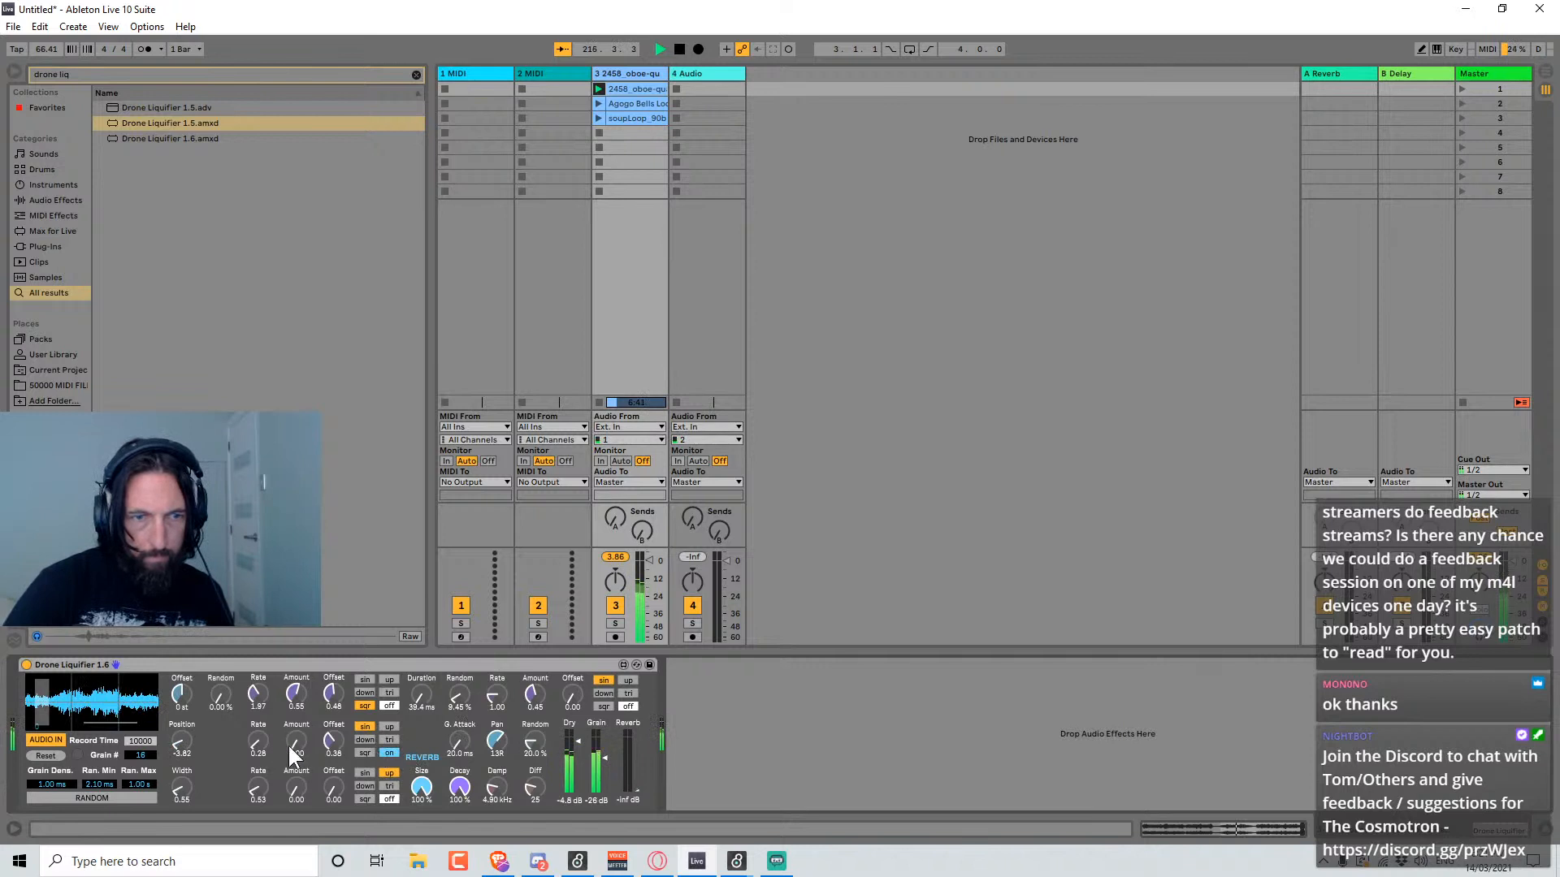
drag(290, 745, 258, 762)
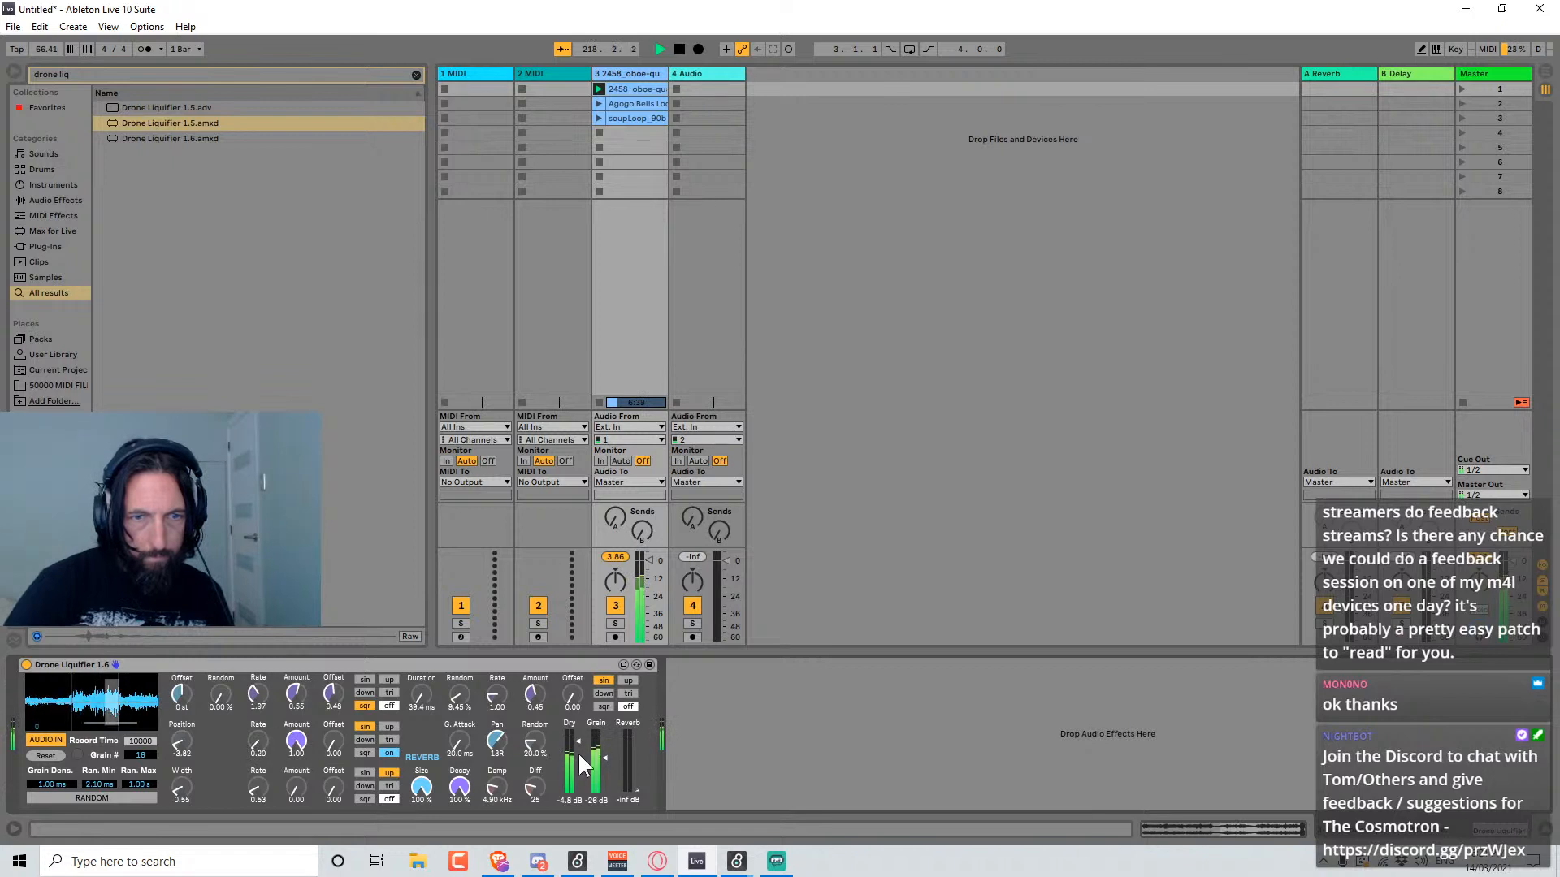
Lower the Dry slider to -inf dB and set Grain to -16 dB and Reverb to -8.7 dB.
mouse_move(571, 749)
mouse_down()
mouse_move(572, 799)
mouse_move(603, 747)
mouse_up()
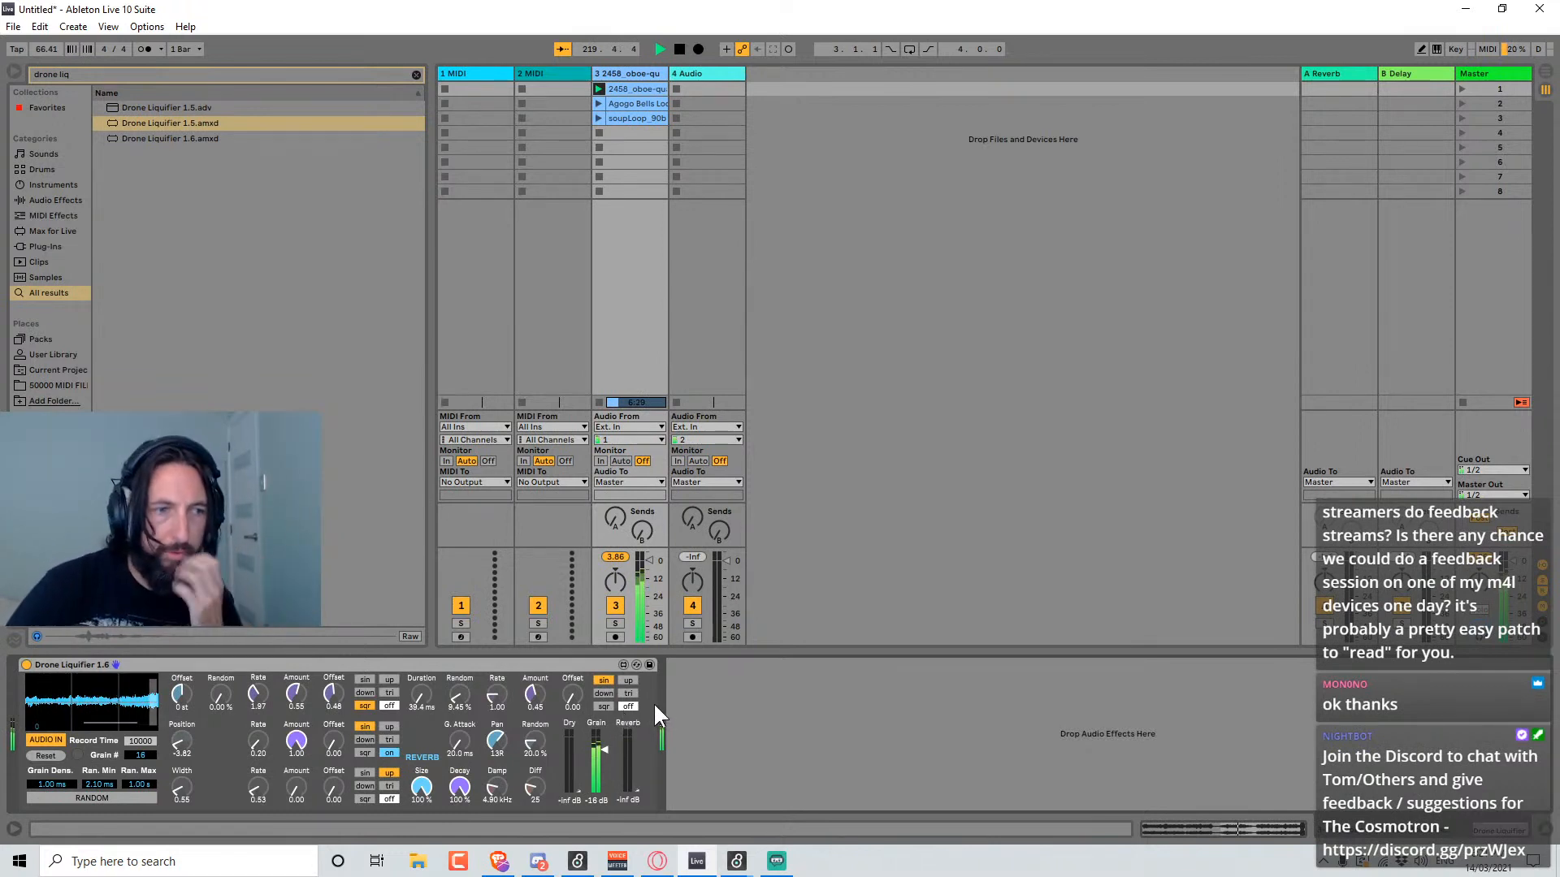
drag(615, 774, 616, 749)
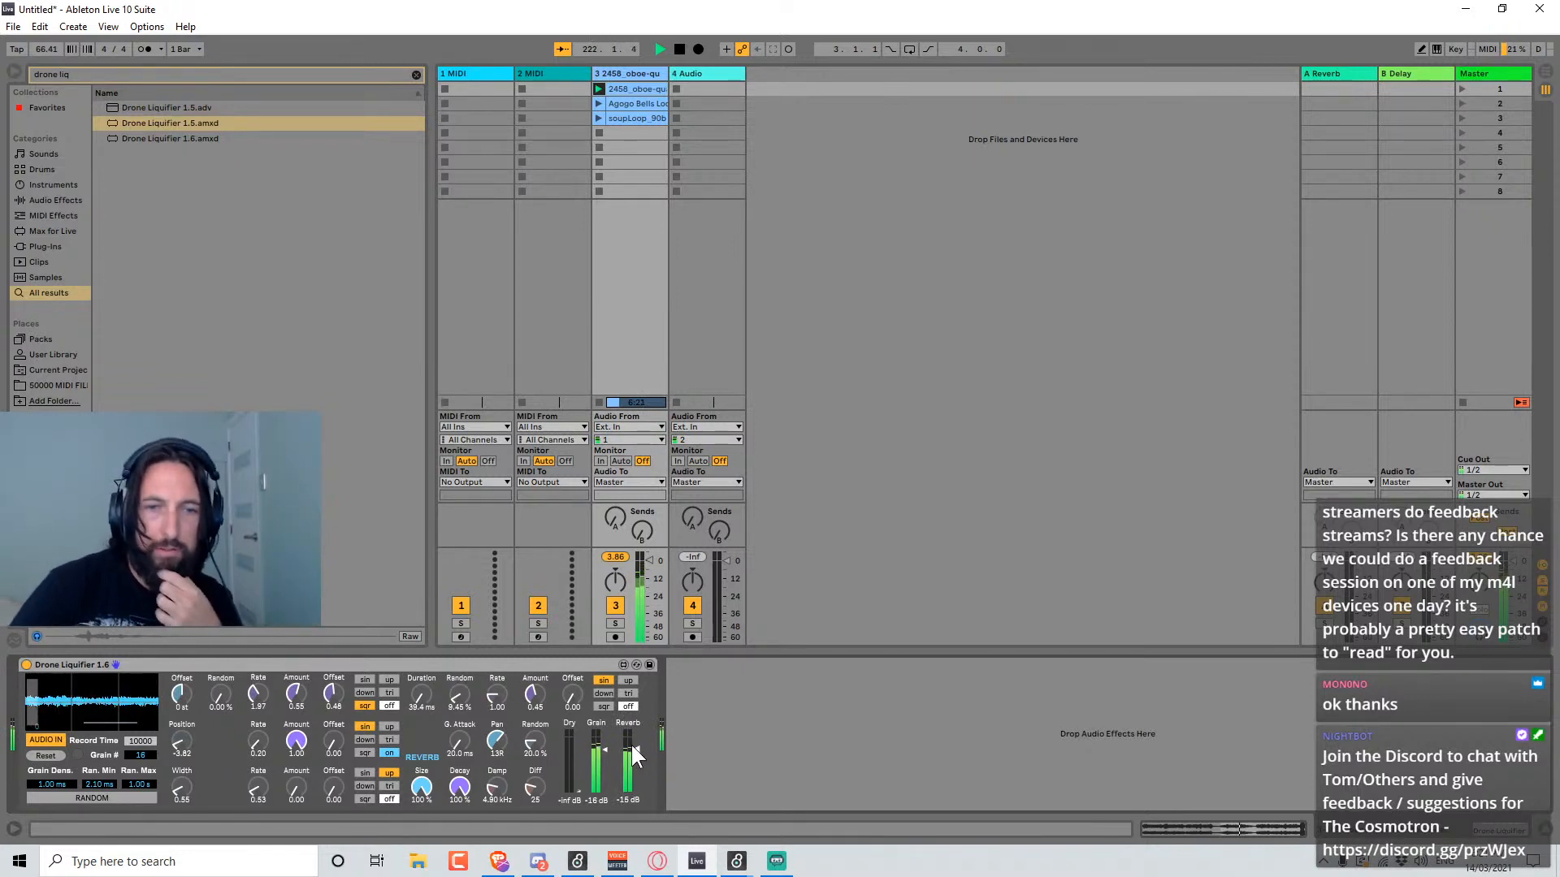
drag(631, 744, 631, 737)
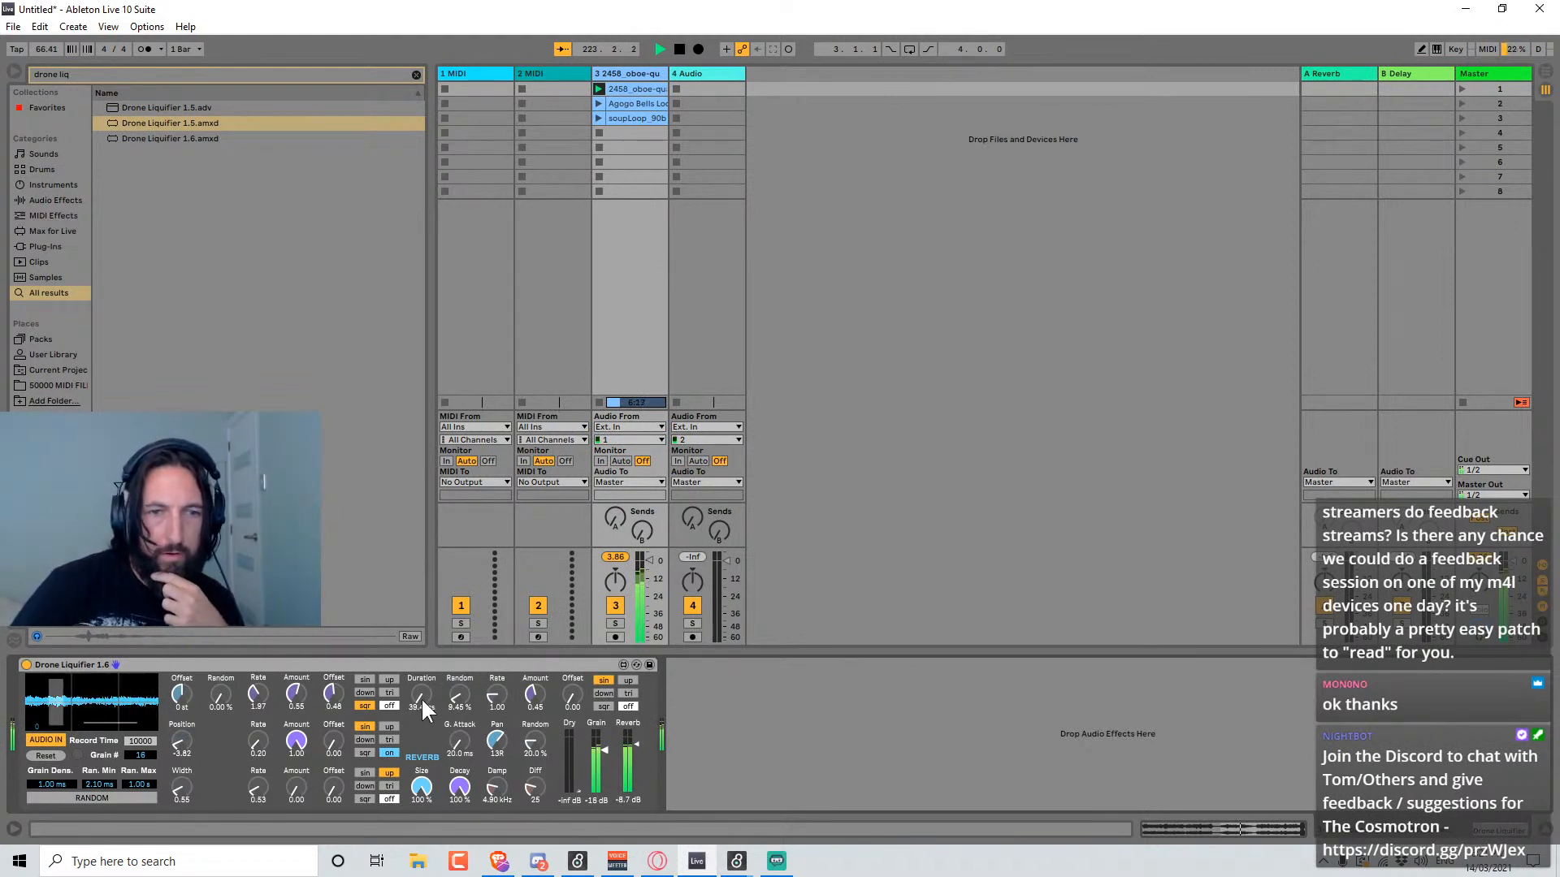
Set the grain Duration to 118 ms, G. Attack to 78.7 ms and Pan to 28R.
mouse_move(421, 697)
mouse_down()
mouse_move(421, 682)
mouse_move(437, 705)
mouse_up()
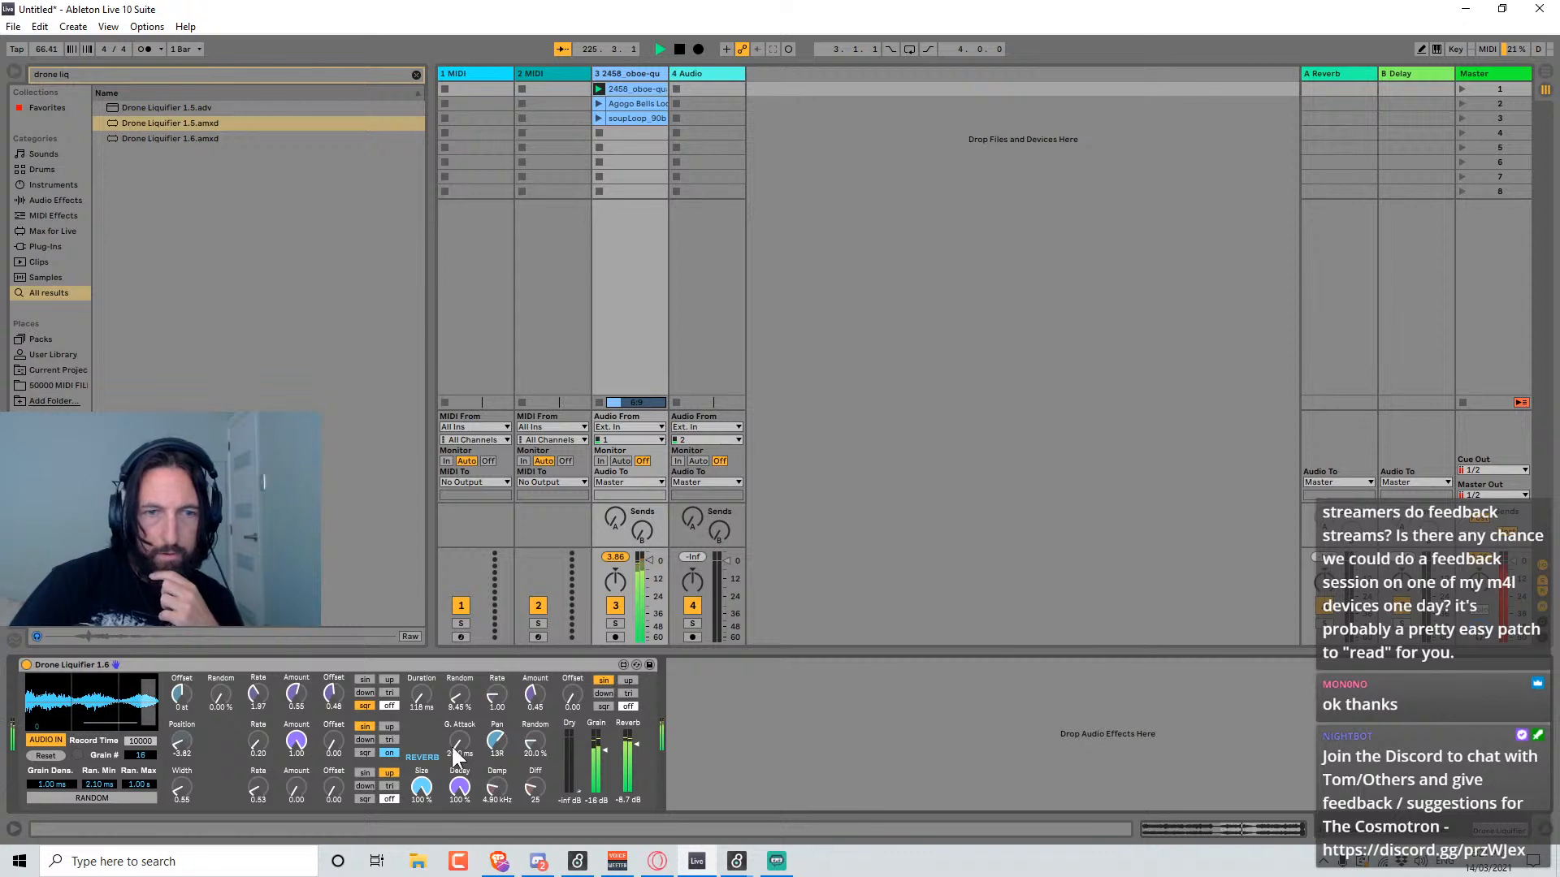
drag(457, 741, 500, 736)
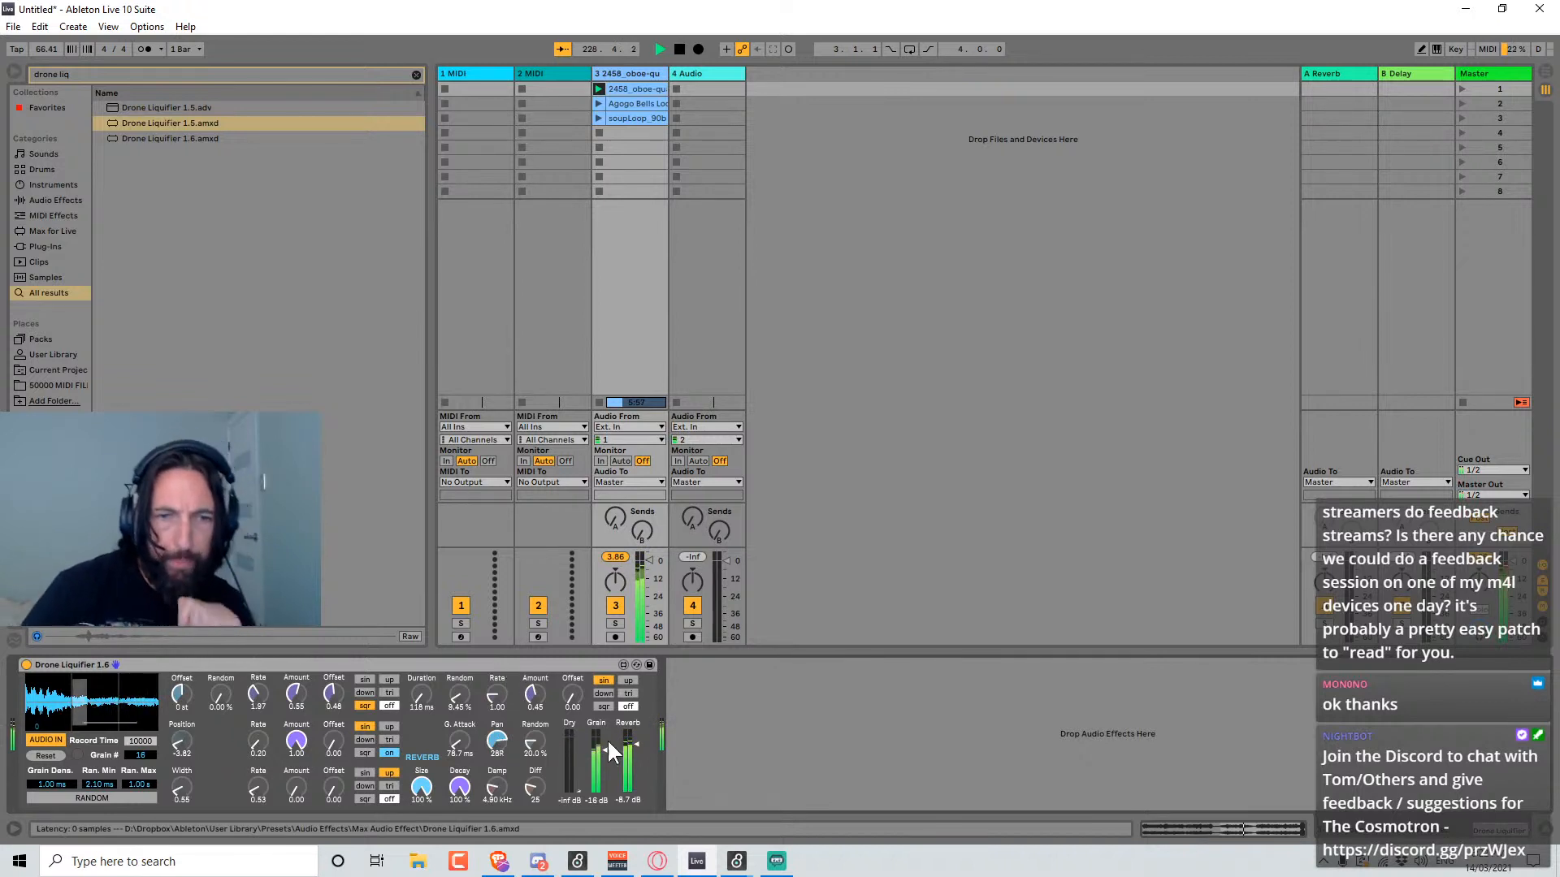
Lower Reverb to -inf dB, try Pan at 50R and 50L, and set Pan to 3R with its Random at 100 %.
drag(629, 744, 636, 792)
mouse_move(492, 743)
mouse_down()
mouse_move(493, 800)
mouse_move(496, 687)
mouse_up()
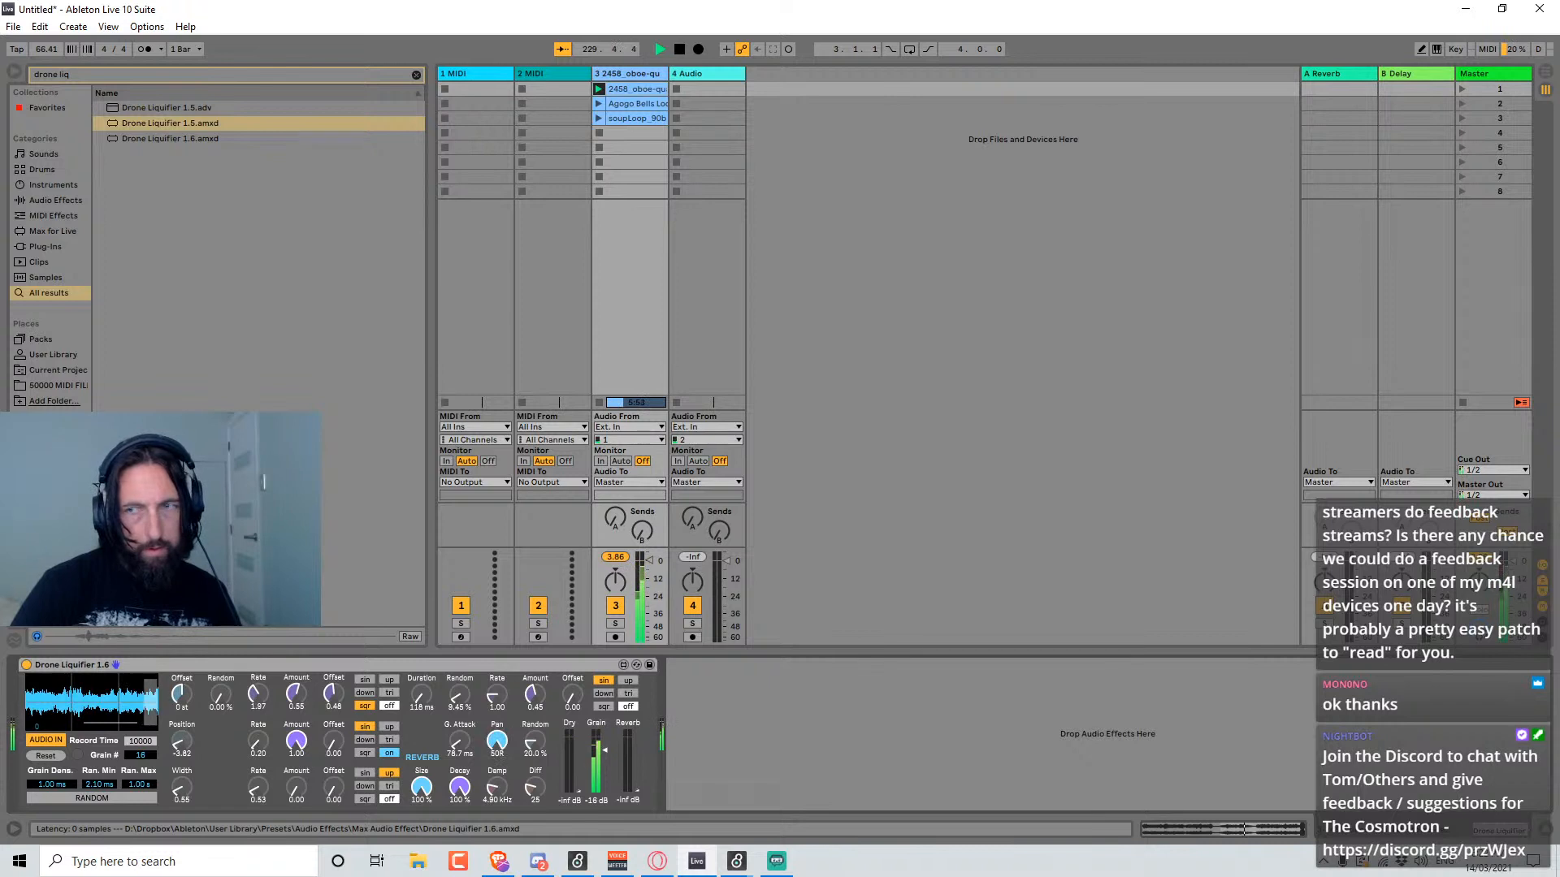
mouse_move(496, 742)
mouse_down()
mouse_move(496, 784)
mouse_move(496, 698)
mouse_move(496, 788)
mouse_up()
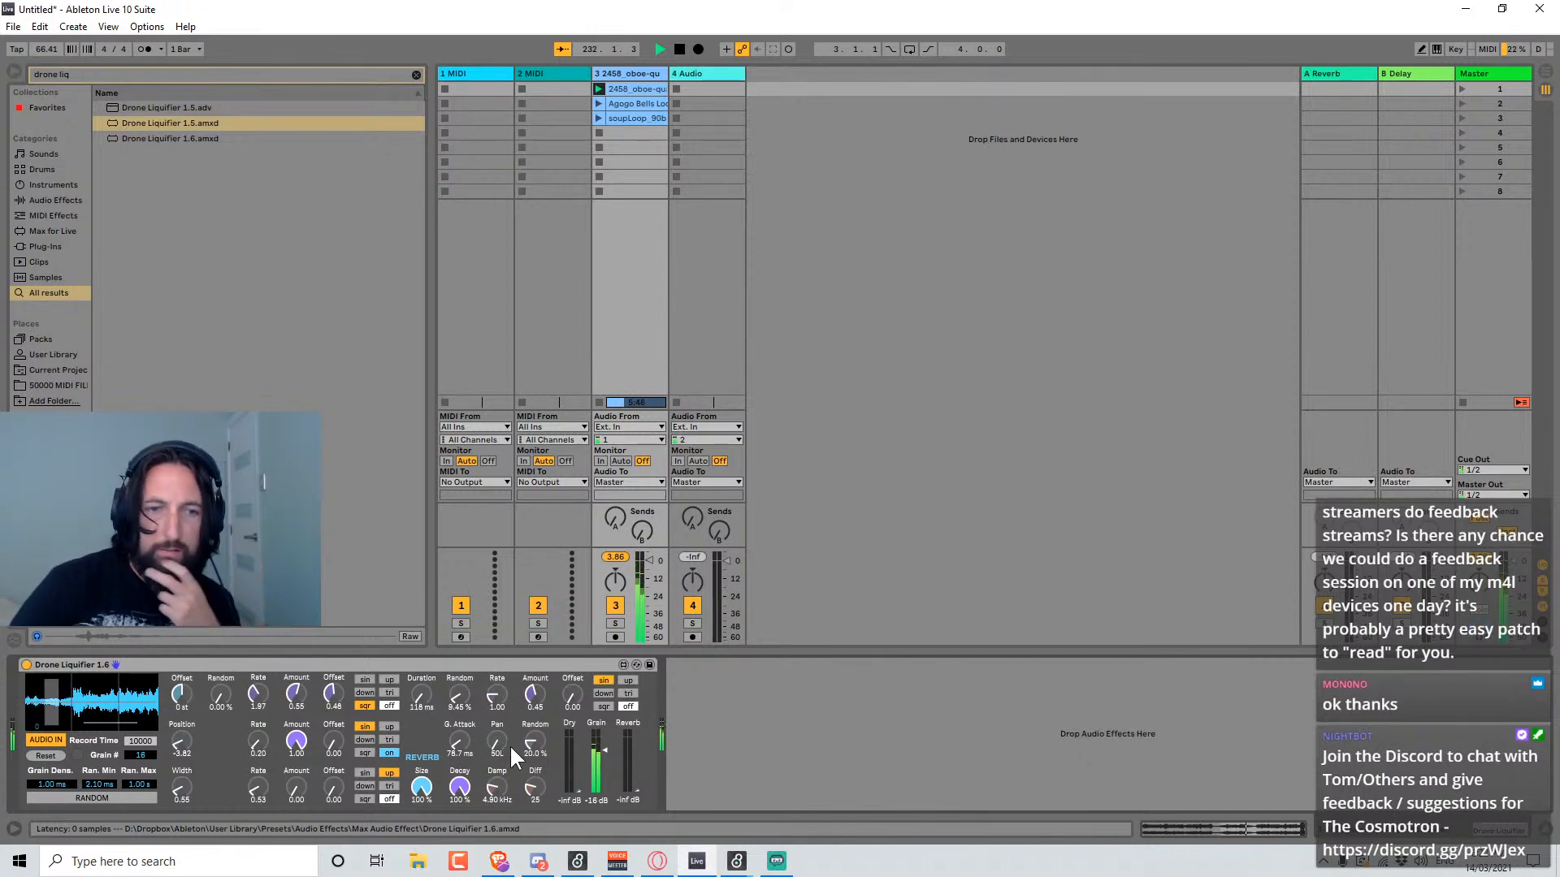
drag(510, 744, 503, 698)
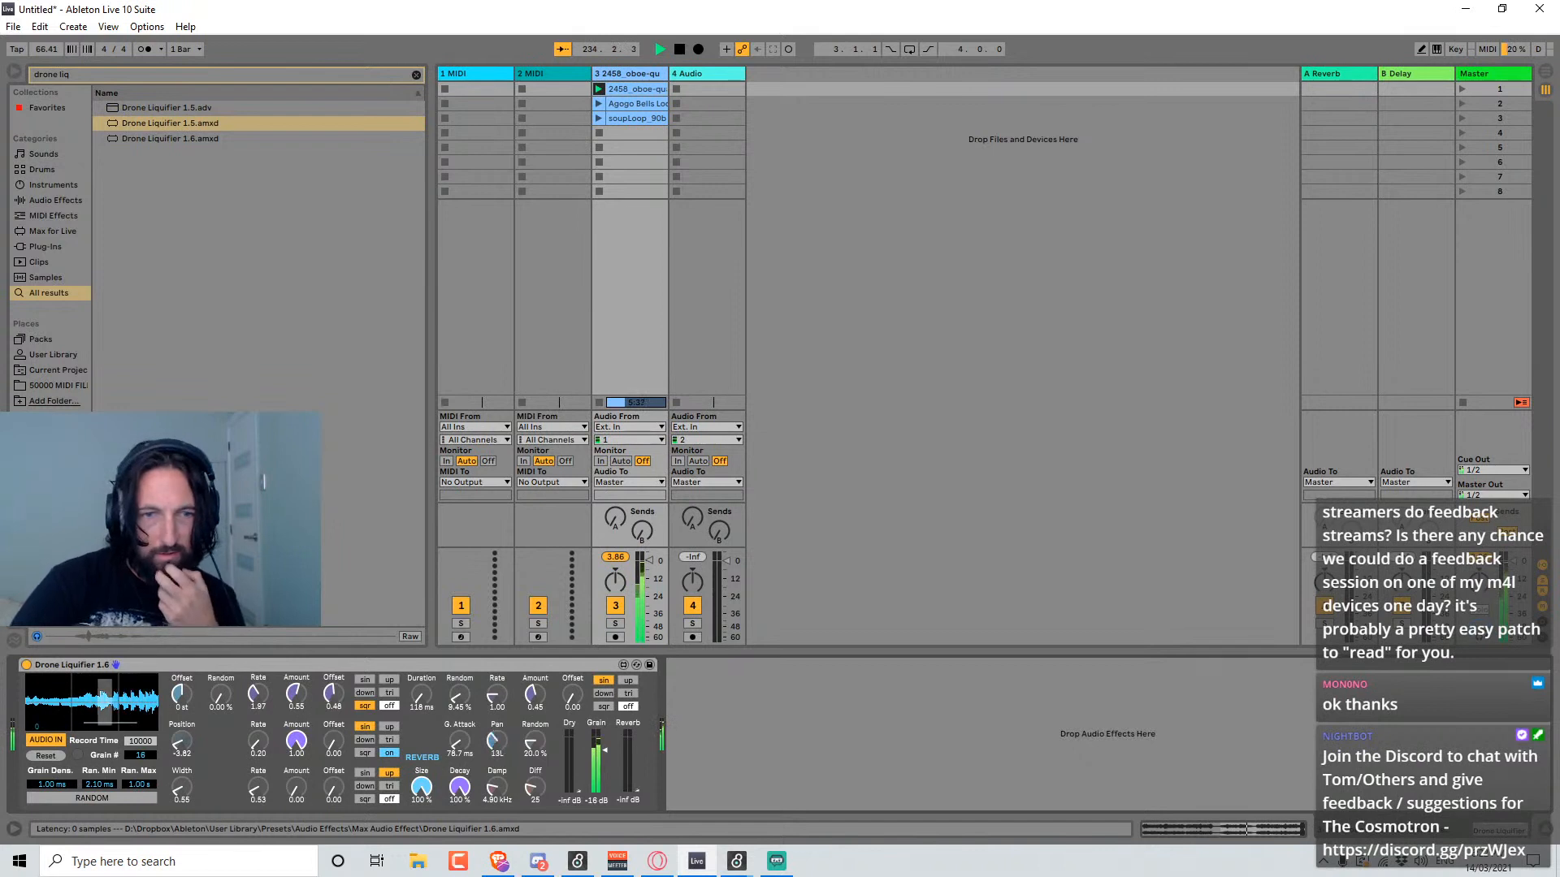
drag(493, 741, 534, 644)
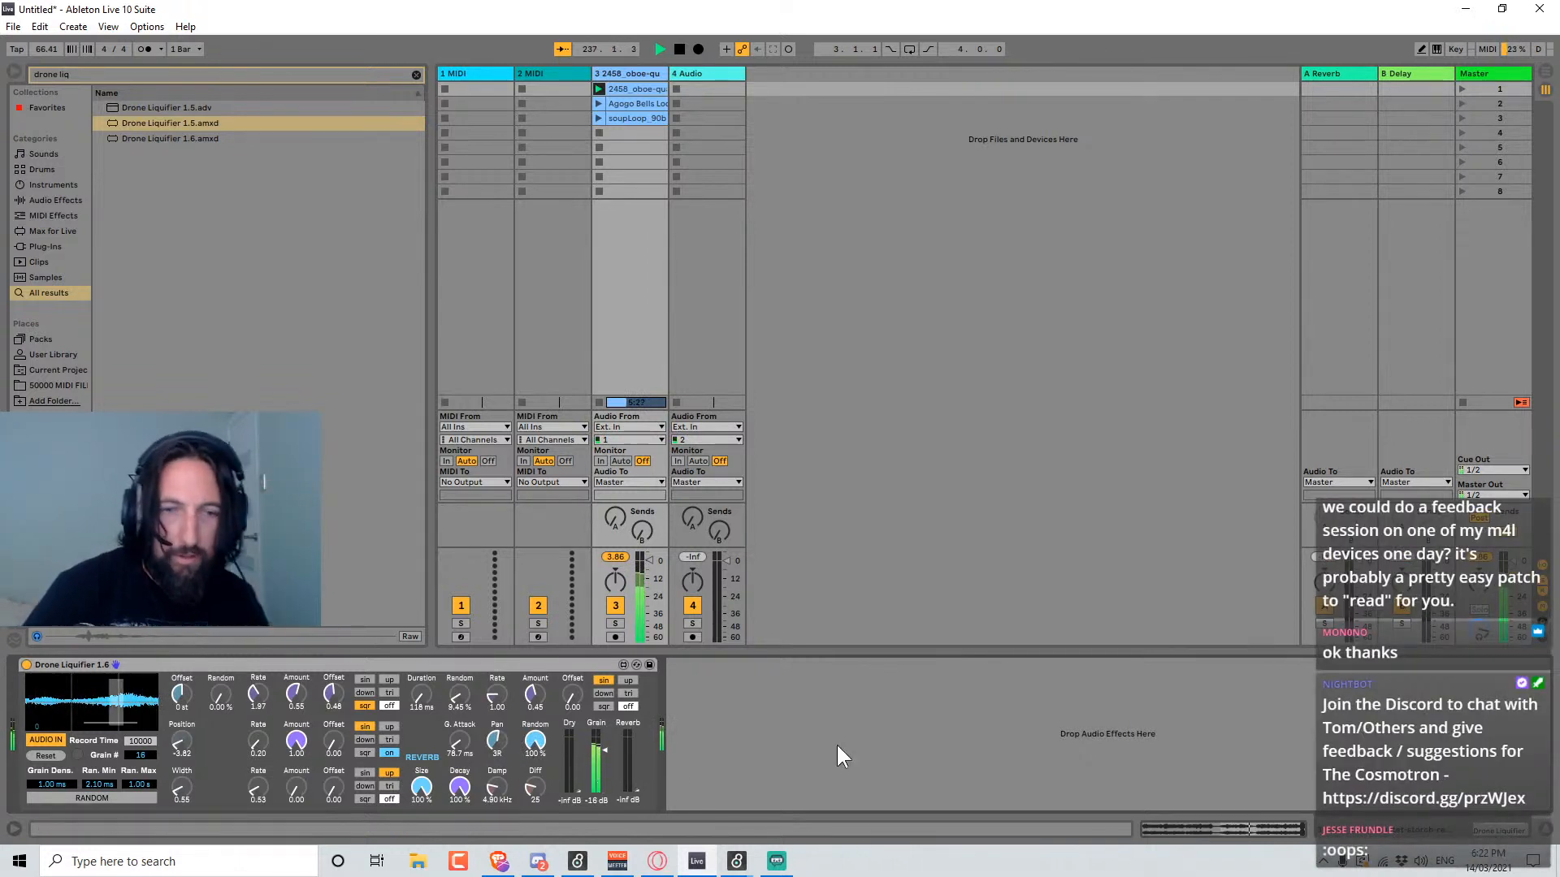
Raise Drone Liquifier's Reverb slider to -15 dB and its Grain slider to -13 dB.
drag(627, 789, 627, 749)
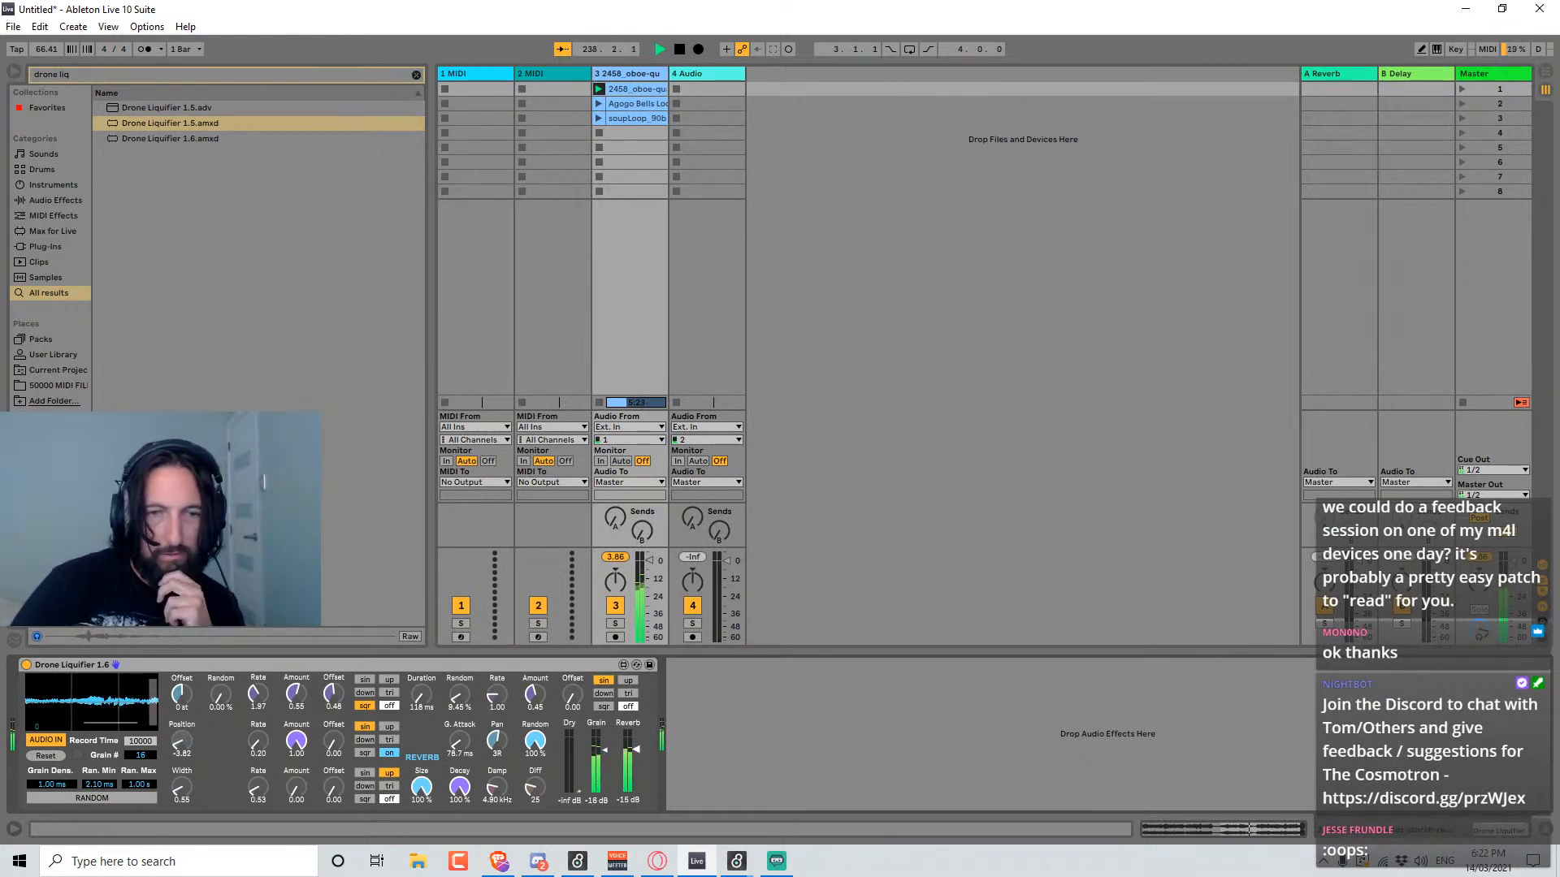
drag(604, 751, 604, 747)
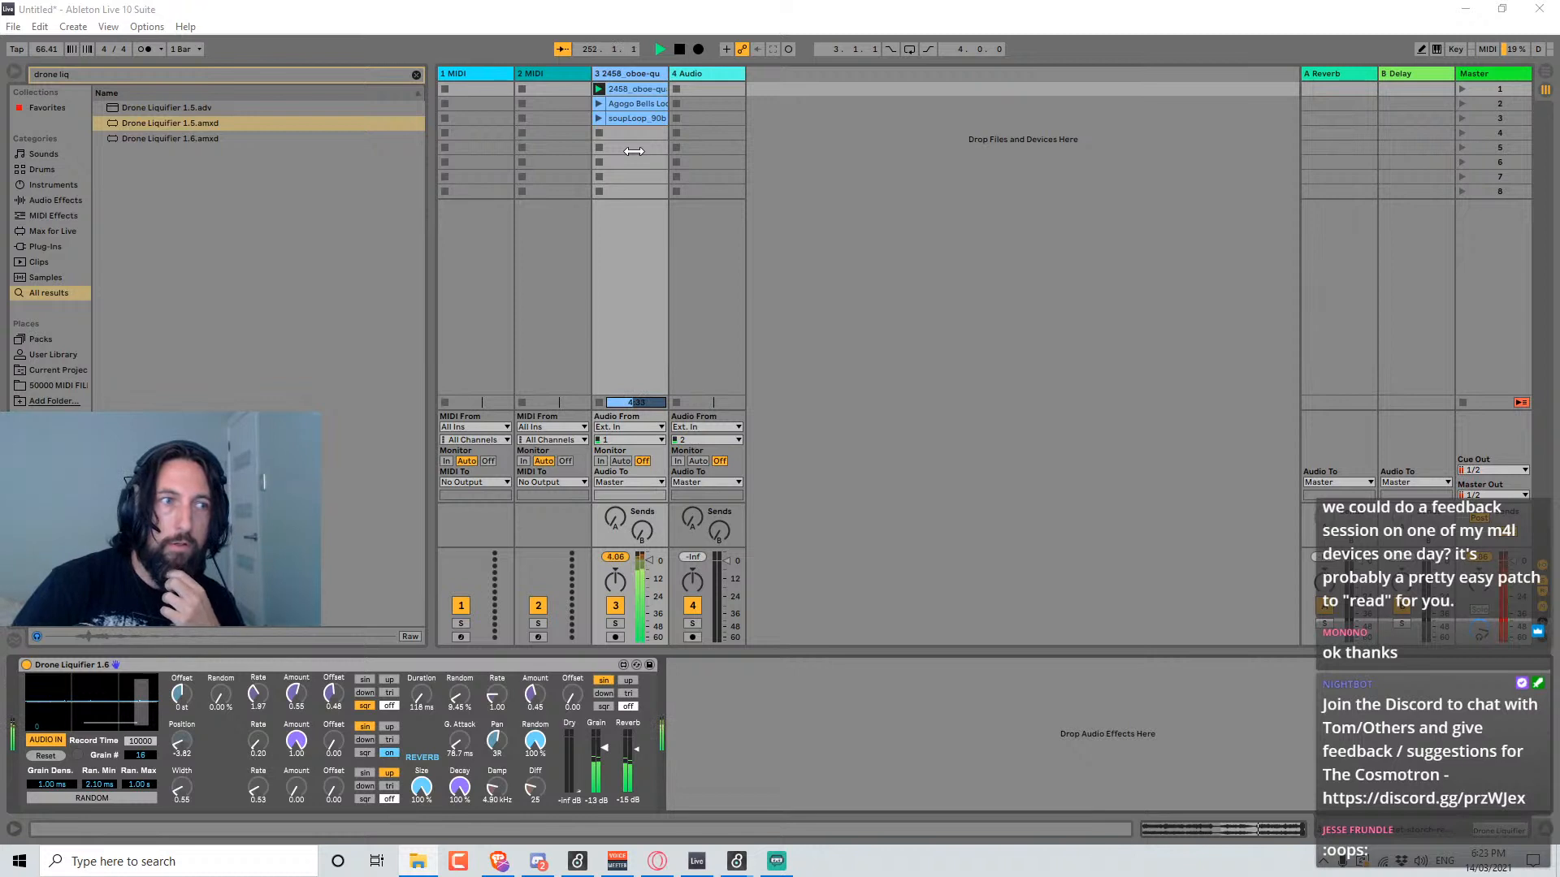
Add 13 audio files to track 3 from slot 4 down, launch the slot 4 clip, and set Dry to 0.5 dB with Grain and Reverb at -inf dB.
drag(605, 124, 452, 11)
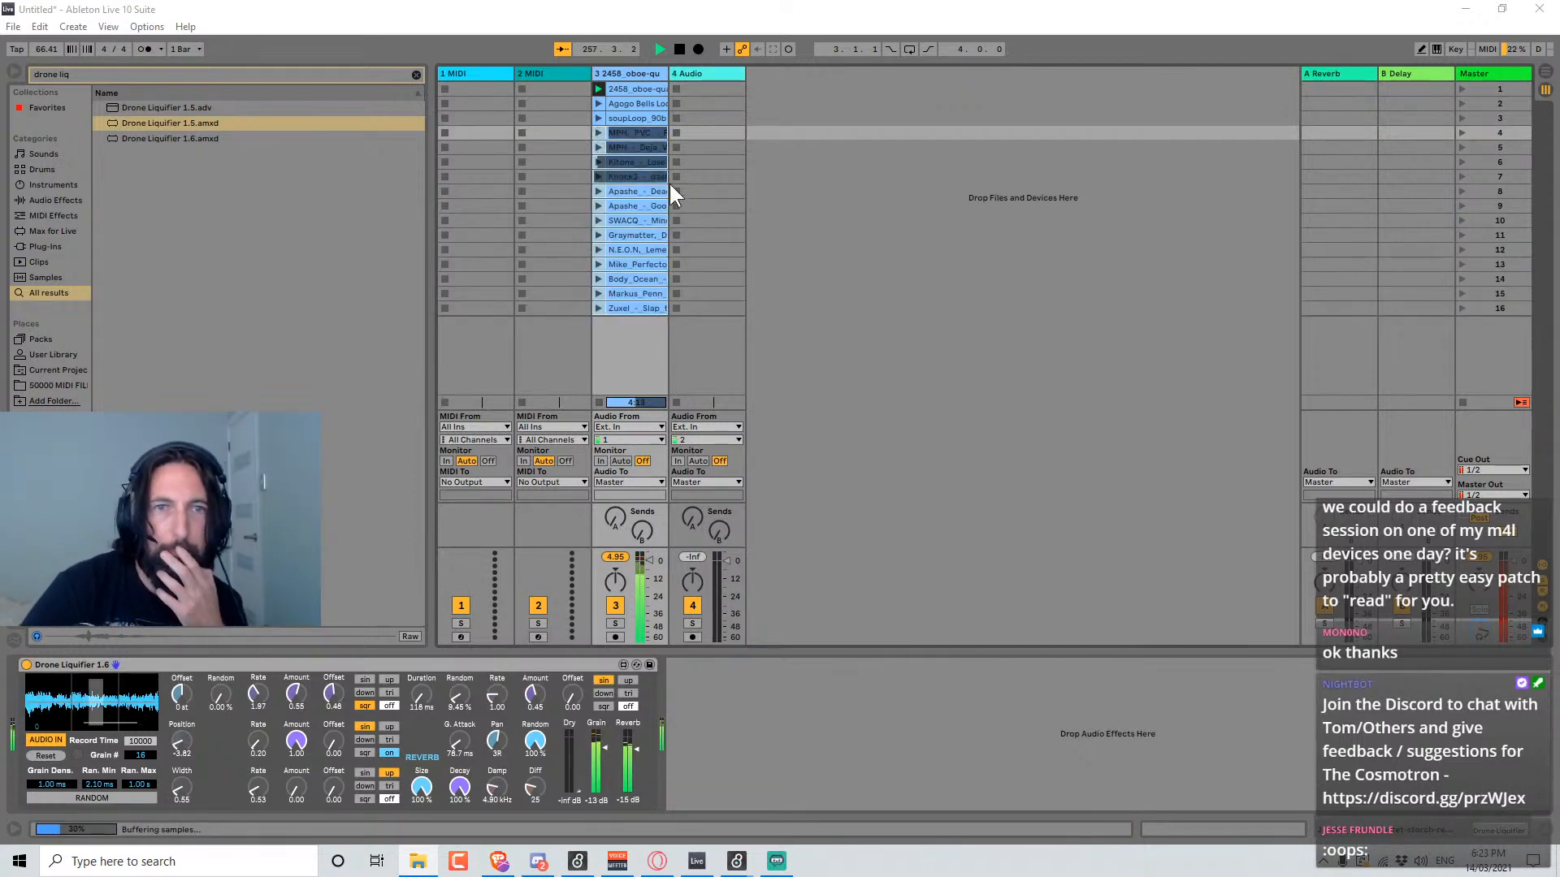
click(597, 132)
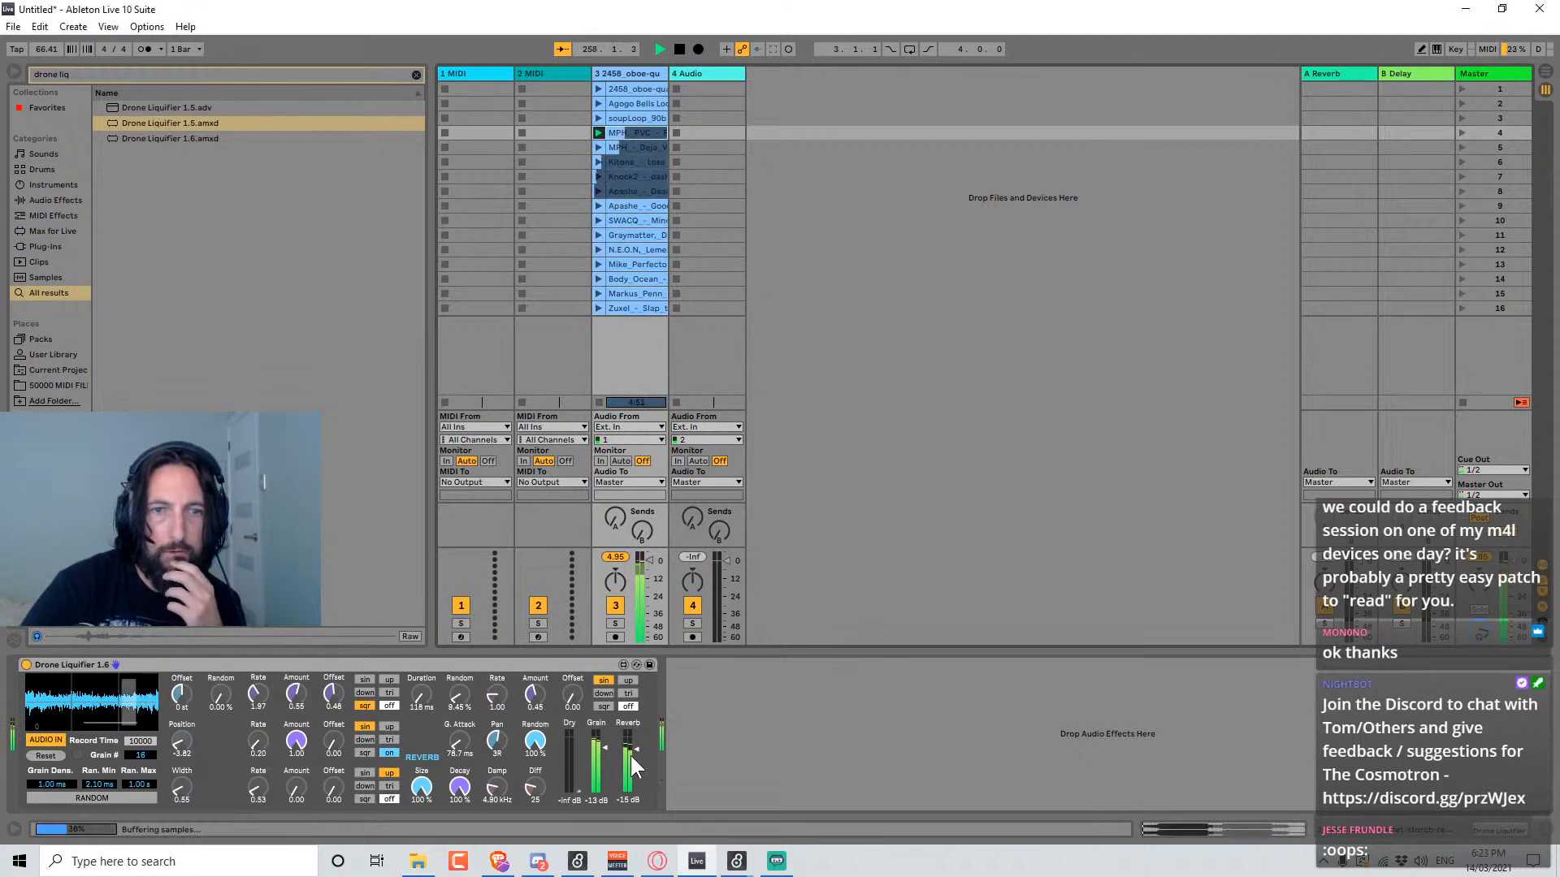
drag(631, 755, 572, 736)
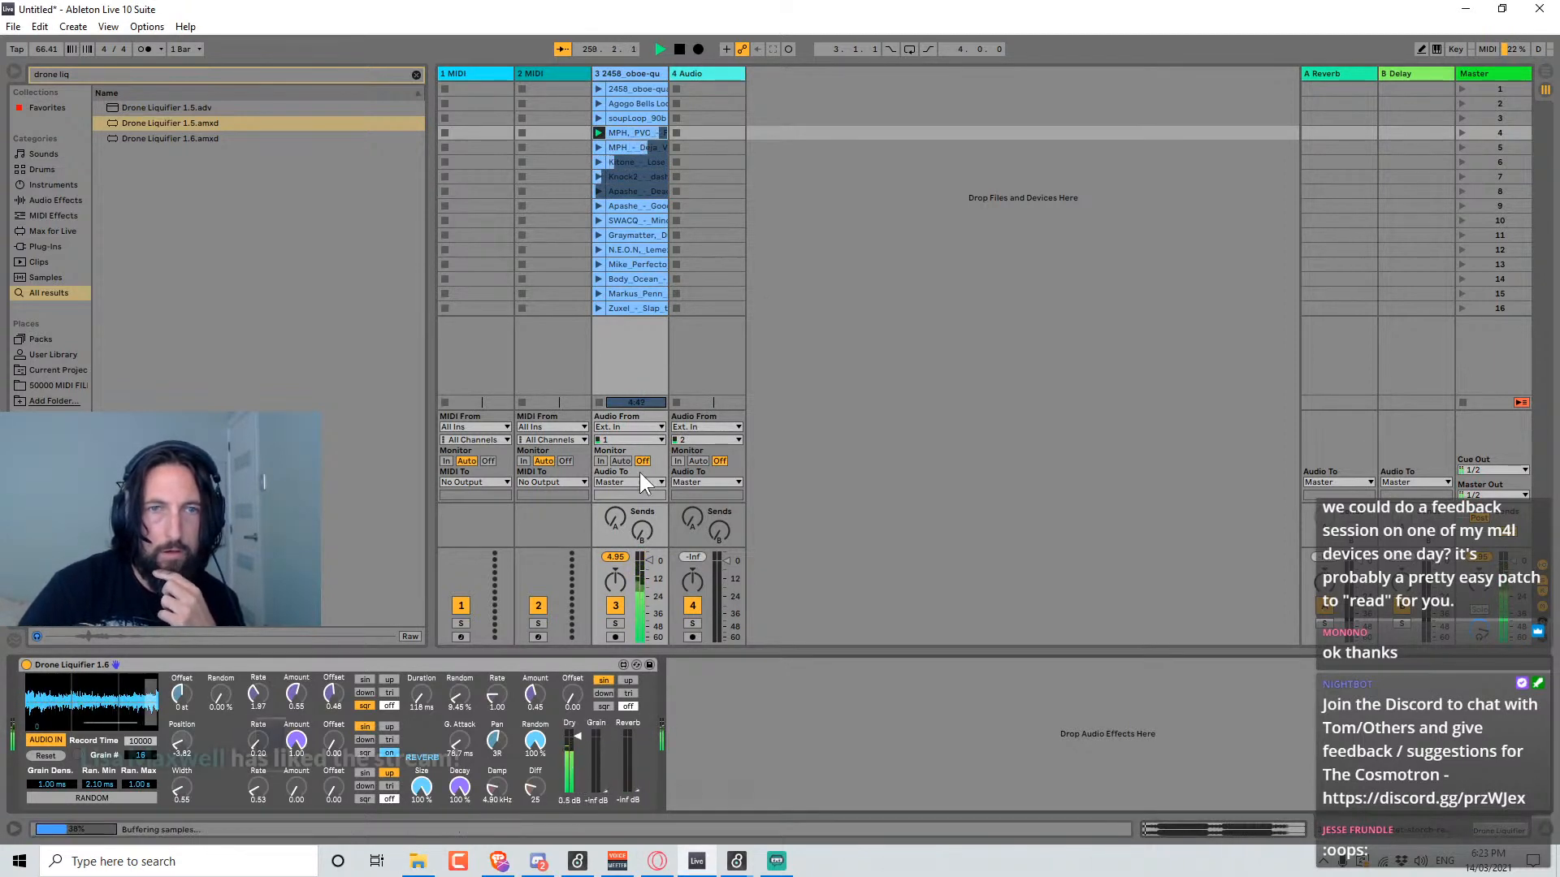
Select the imported clips in slots 4 to 16, play the slot 4 clip from about bar 16, and show track 3's device again.
shift+click(631, 302)
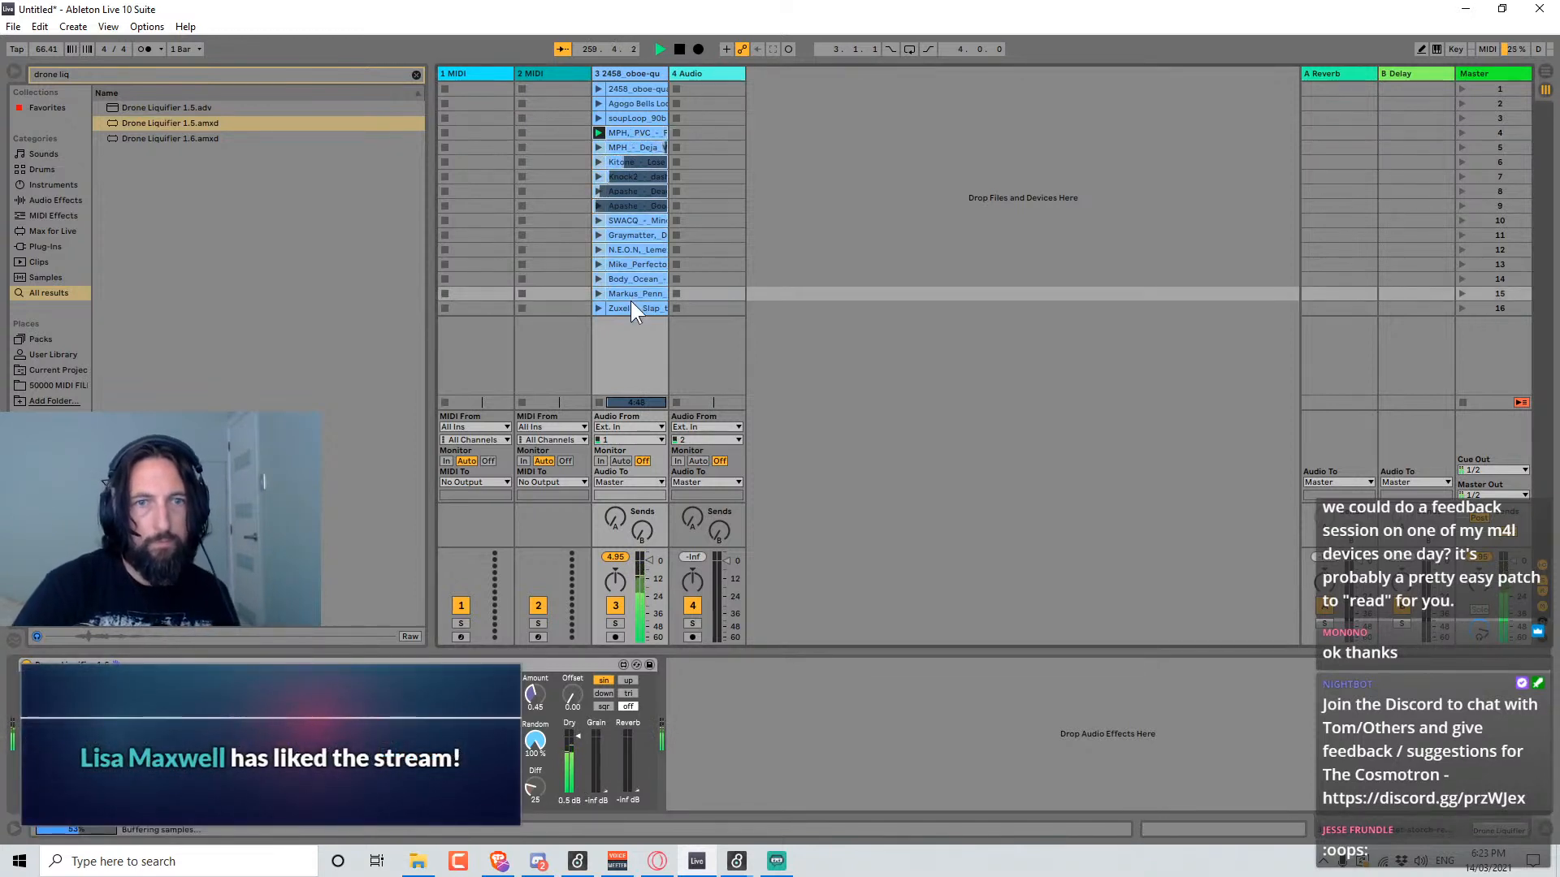
shift+click(626, 134)
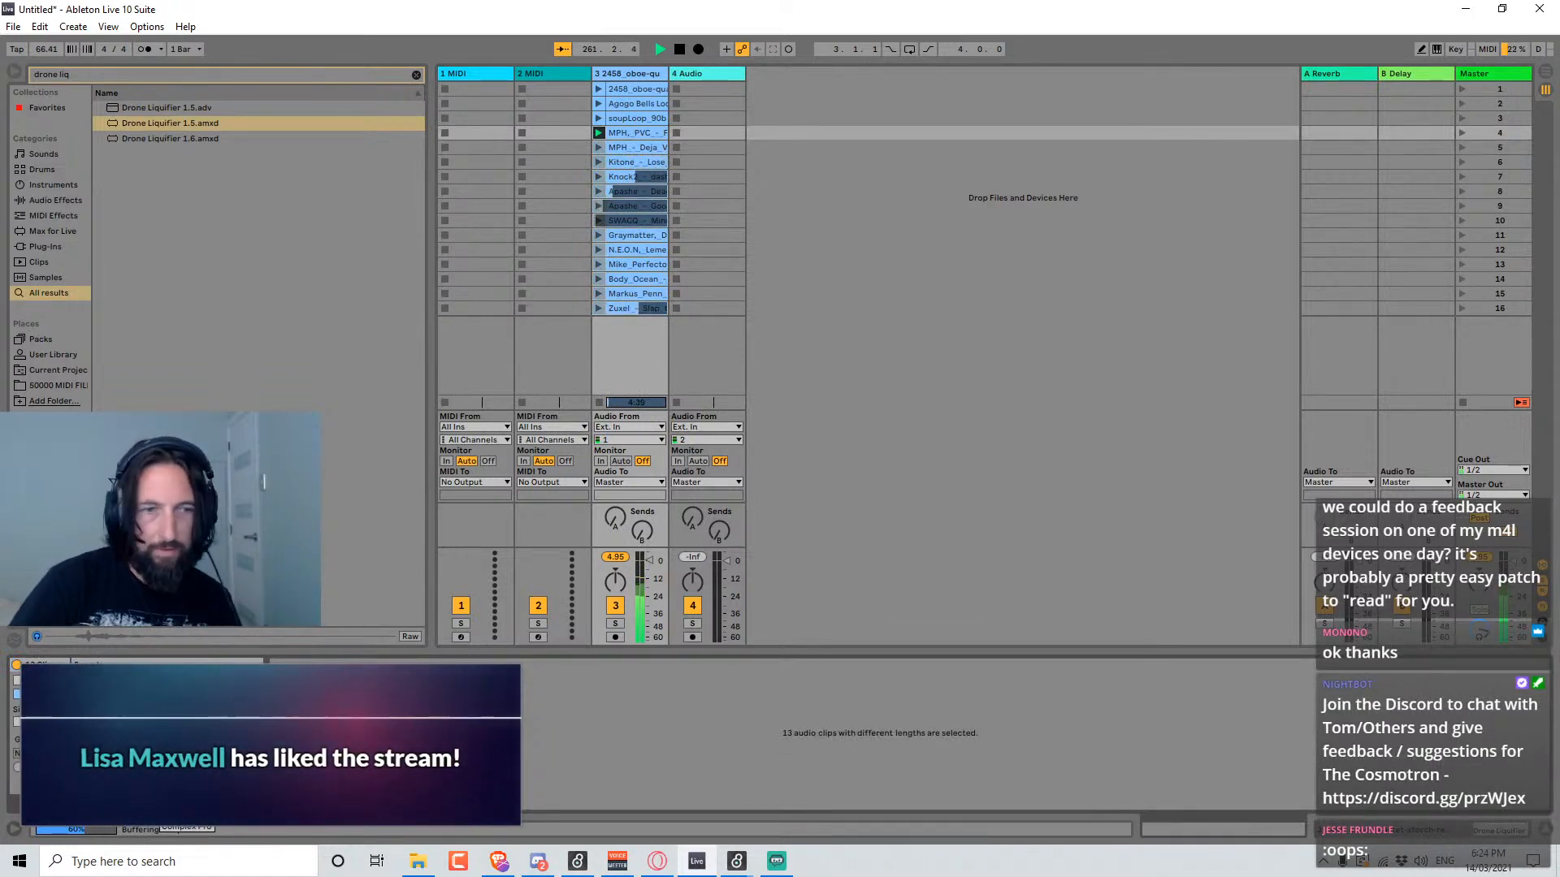
click(621, 134)
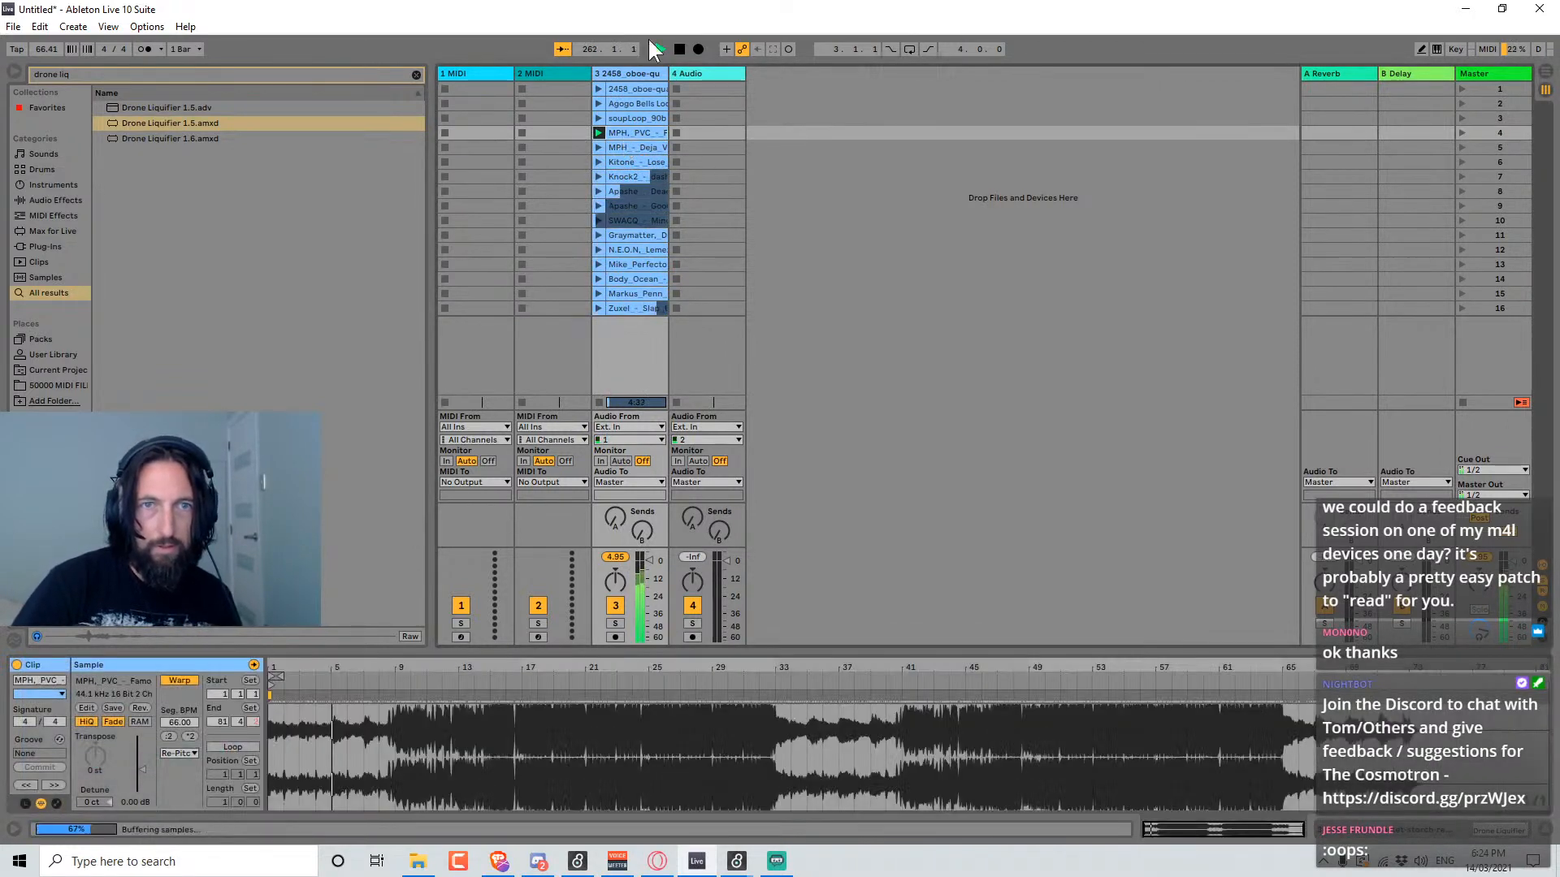
click(512, 686)
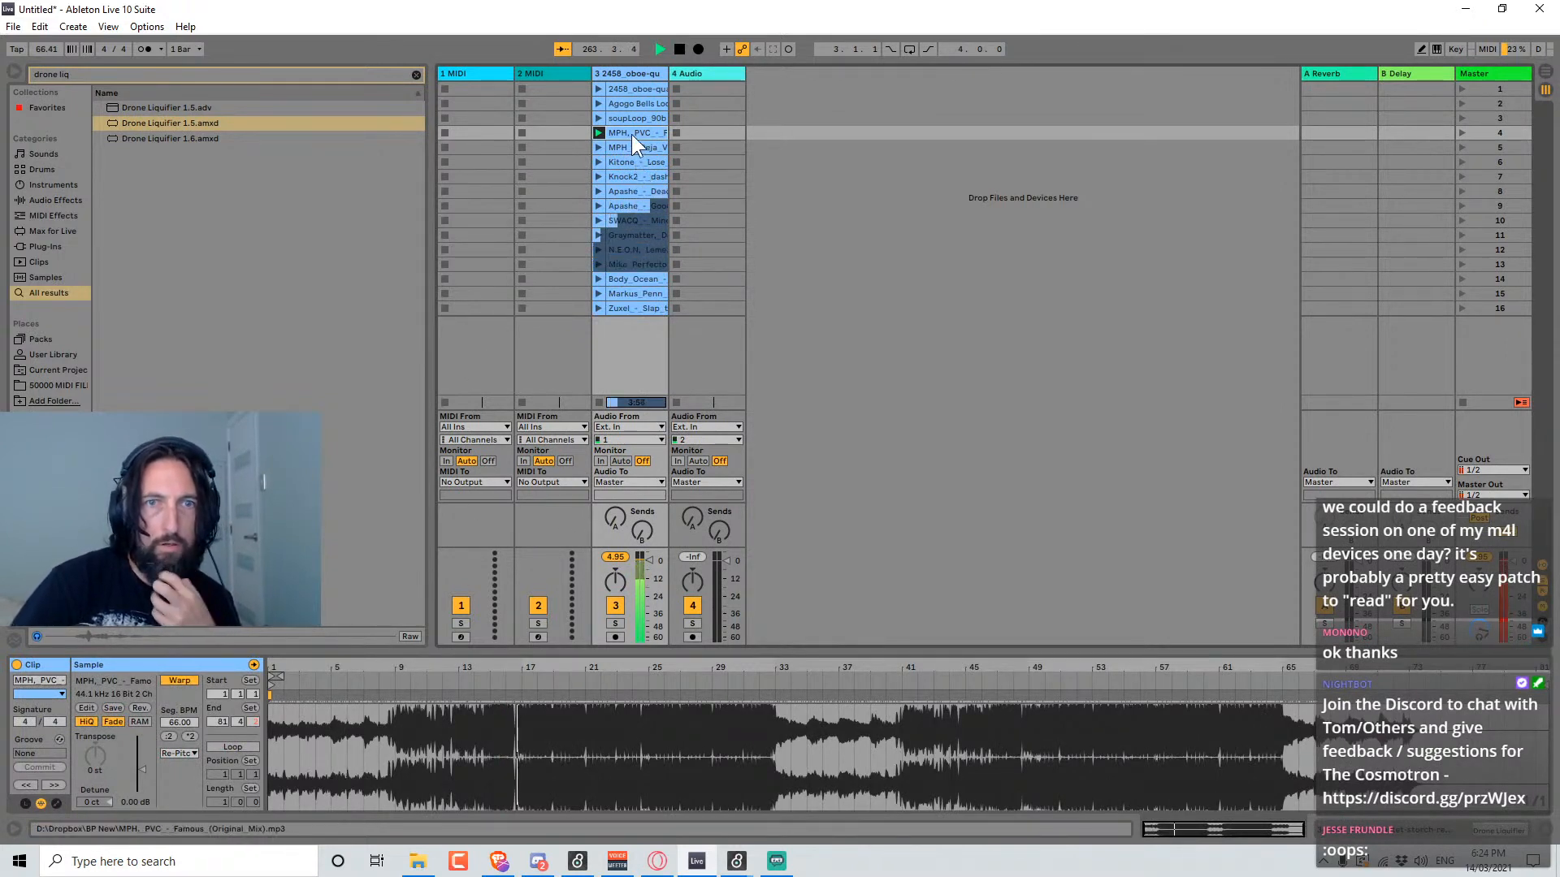
click(627, 69)
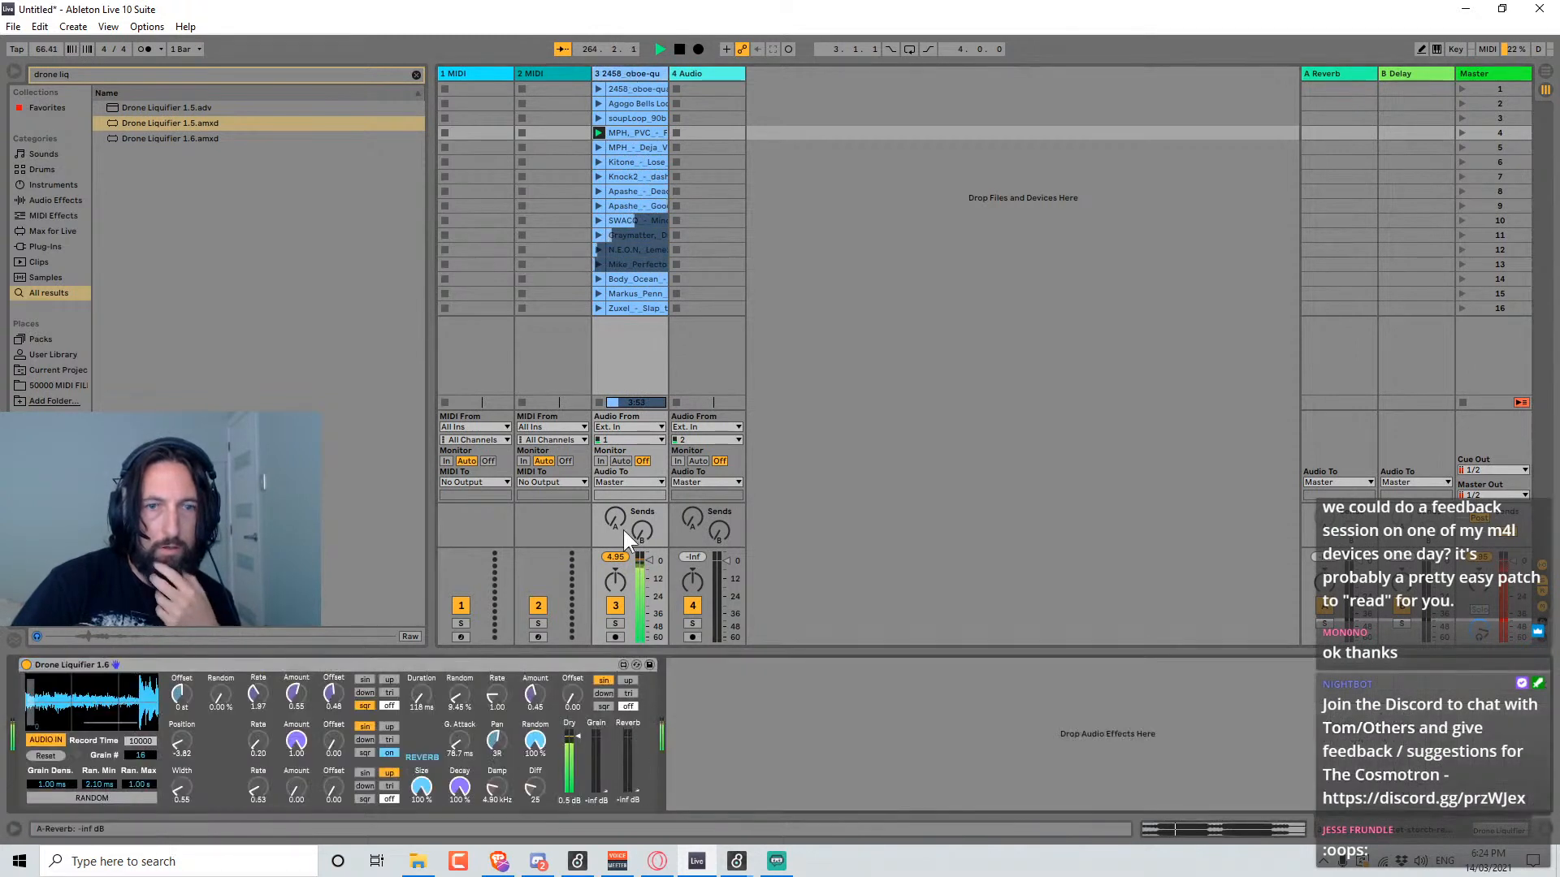
Lower Dry to -inf dB, and set Grain to -23 dB, Duration to 709 ms and Grain Dens. to 7.15 ms.
drag(602, 790, 602, 758)
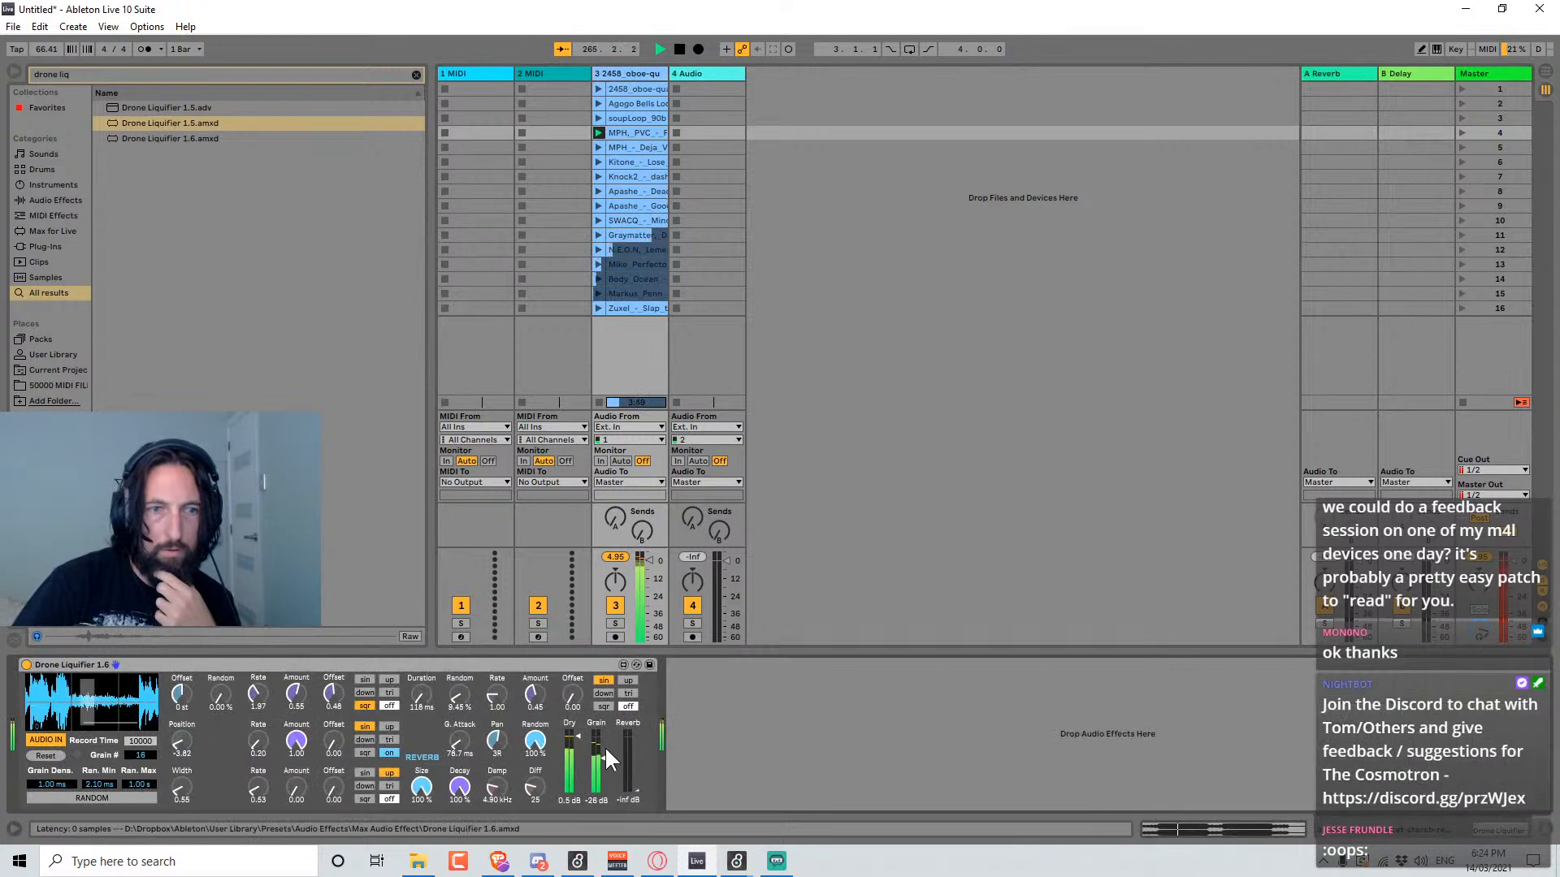
drag(602, 744, 577, 791)
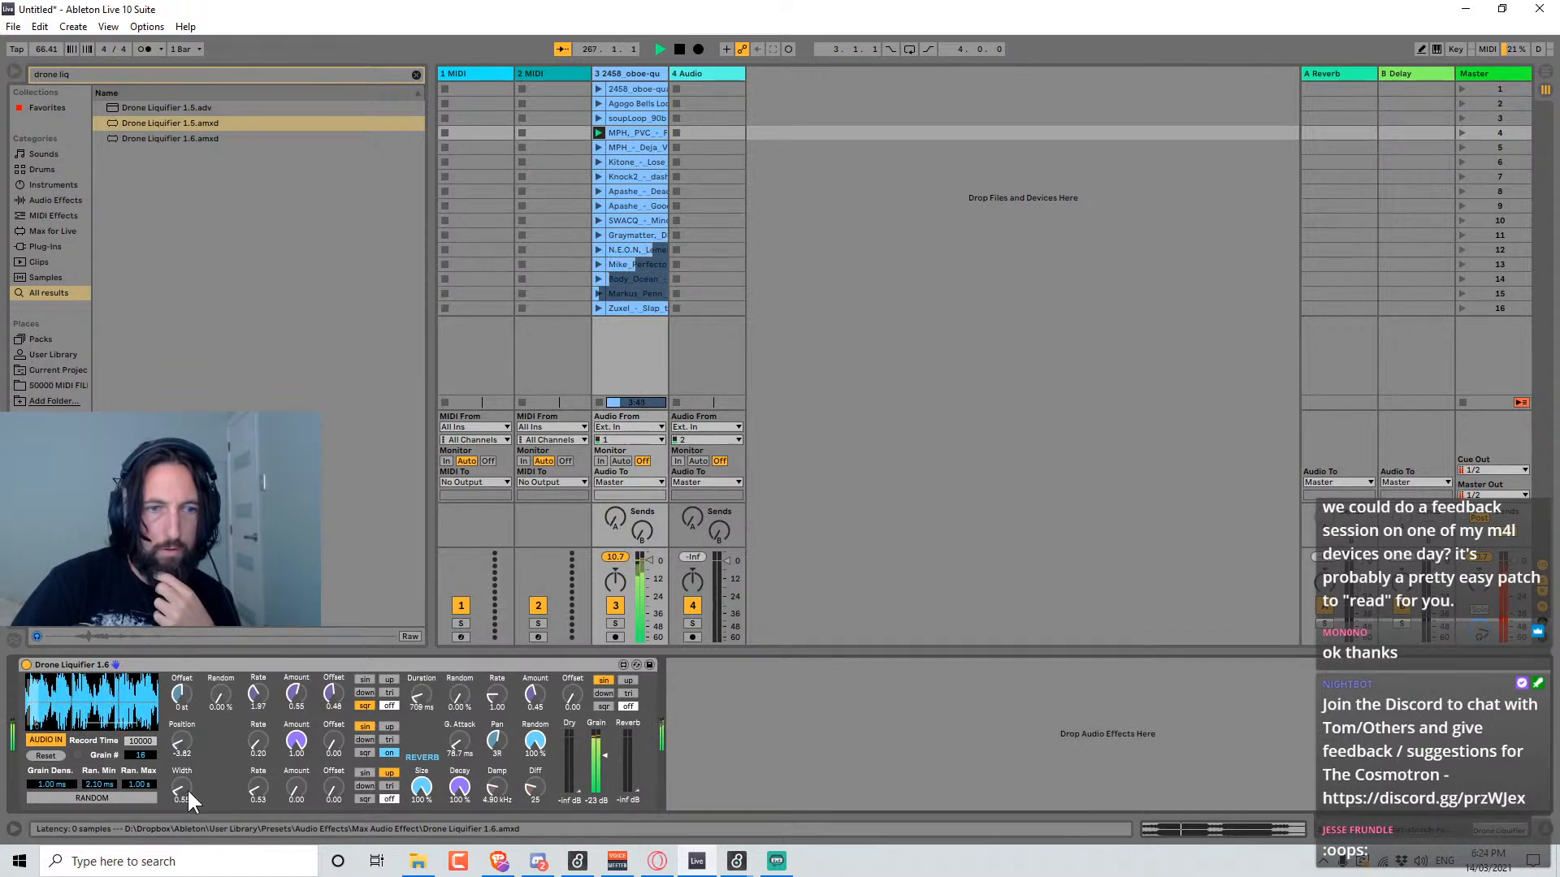
mouse_move(52, 785)
mouse_down()
mouse_move(52, 765)
mouse_move(46, 787)
mouse_up()
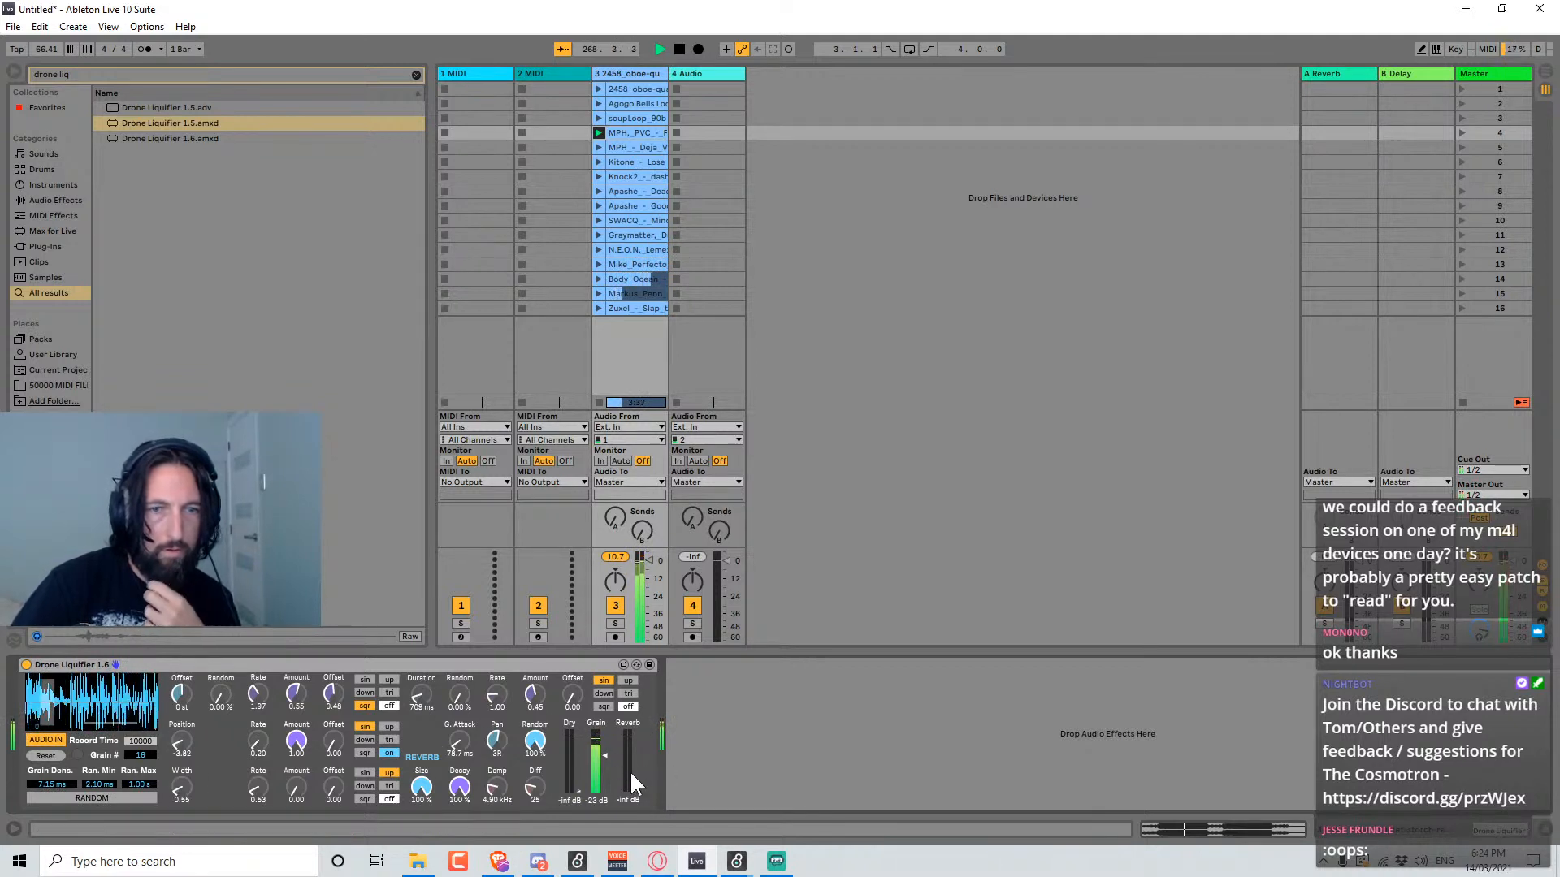
Try Reverb at -19 dB, and set Duration to 2.01 s, G. Attack to 15.7 ms, Offset Random to 43.3 % and Grain Dens. to 223 ms.
drag(602, 755, 635, 752)
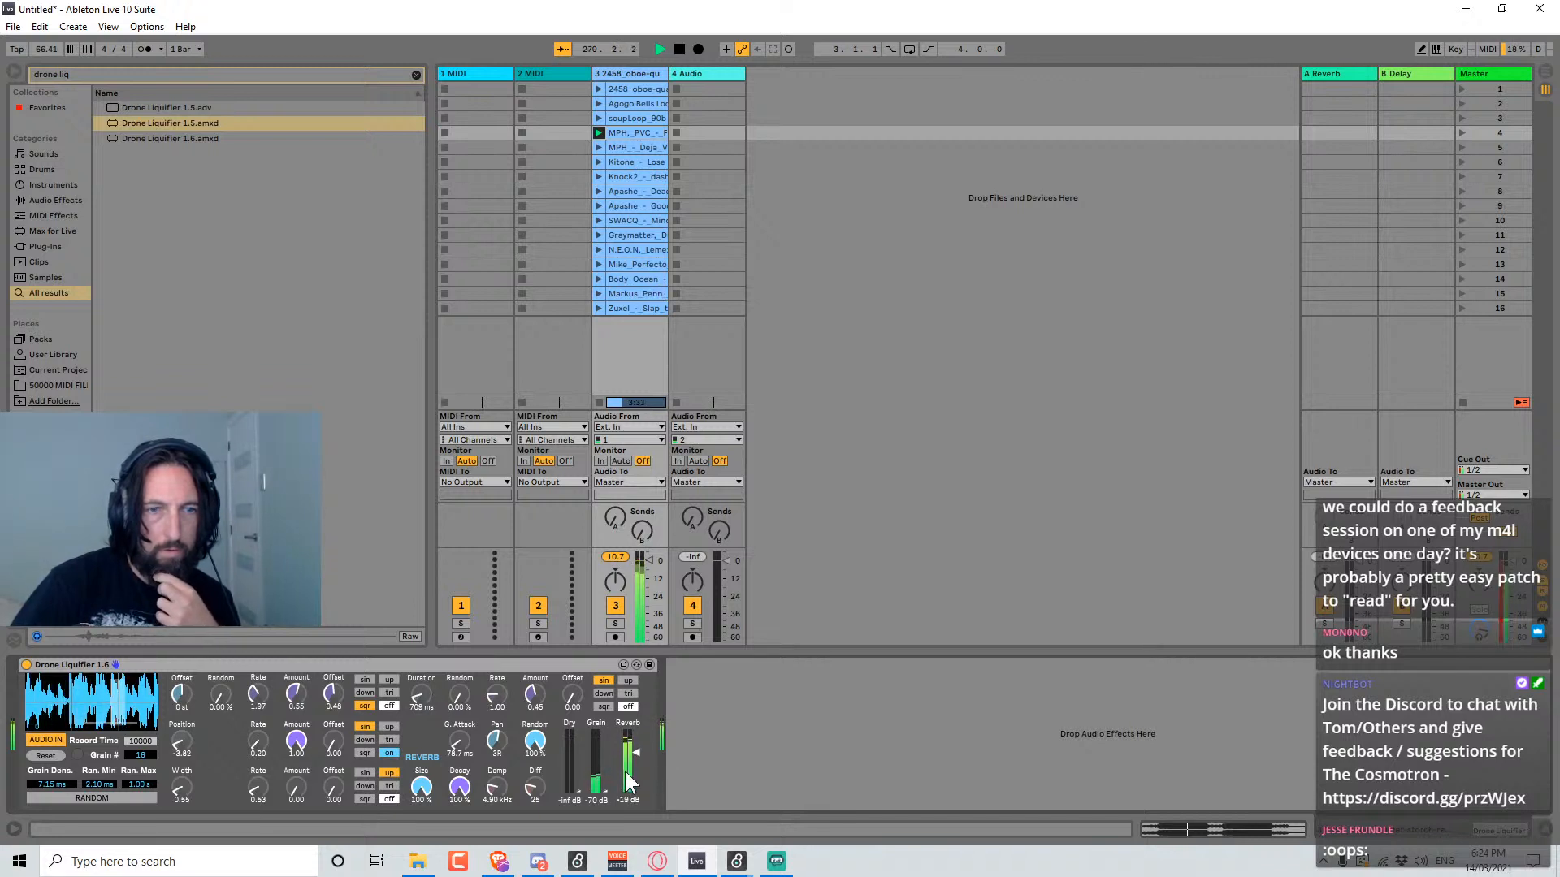
mouse_move(635, 753)
mouse_down()
mouse_move(635, 790)
mouse_move(603, 753)
mouse_move(578, 757)
mouse_move(578, 782)
mouse_move(605, 757)
mouse_up()
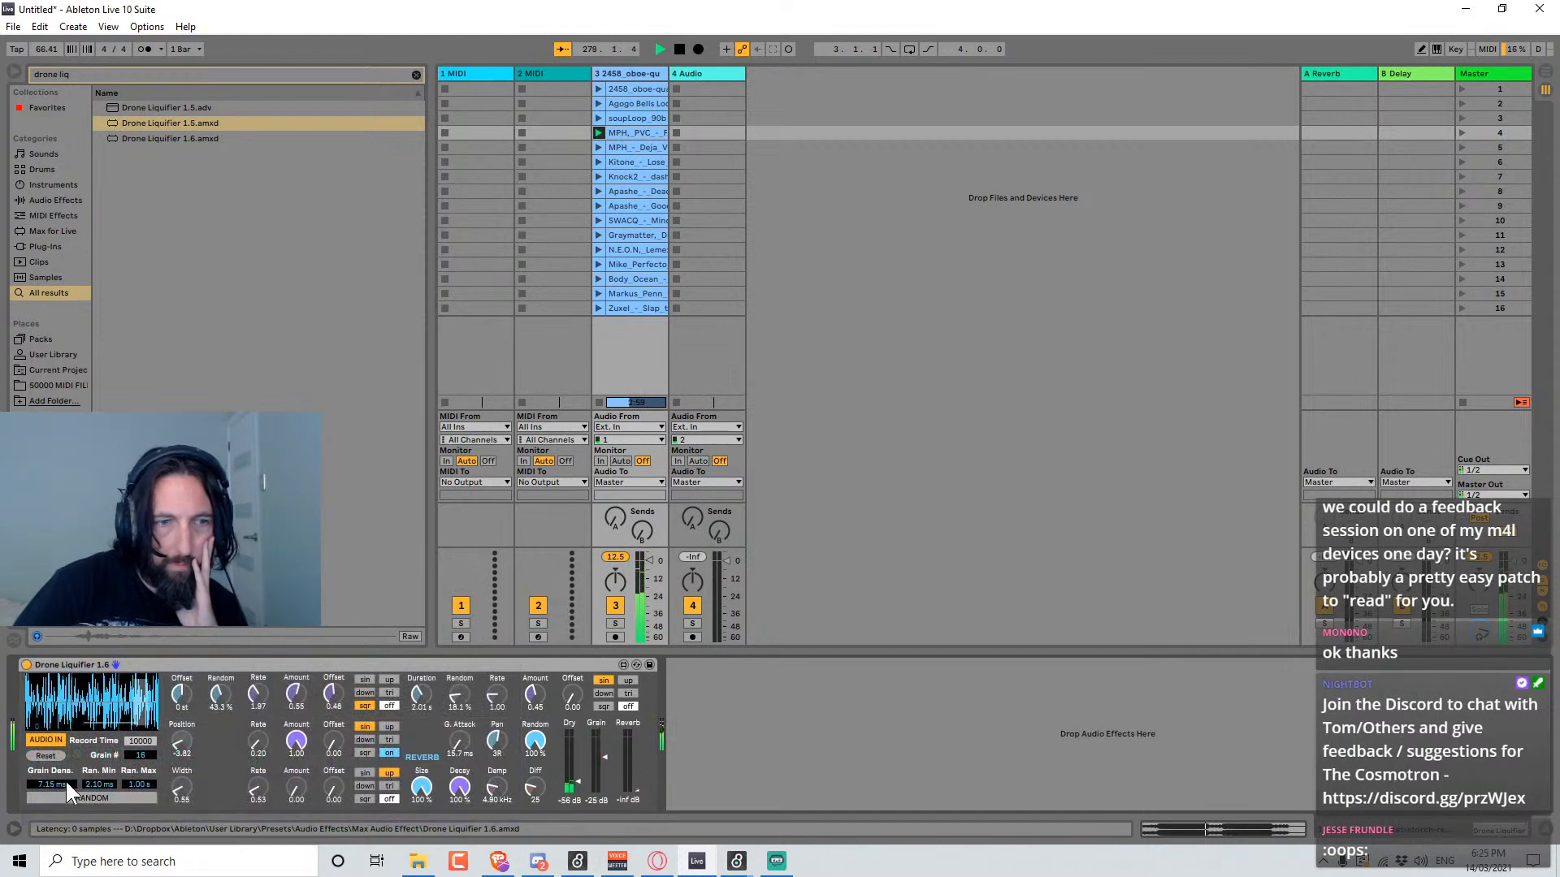
drag(65, 783, 65, 751)
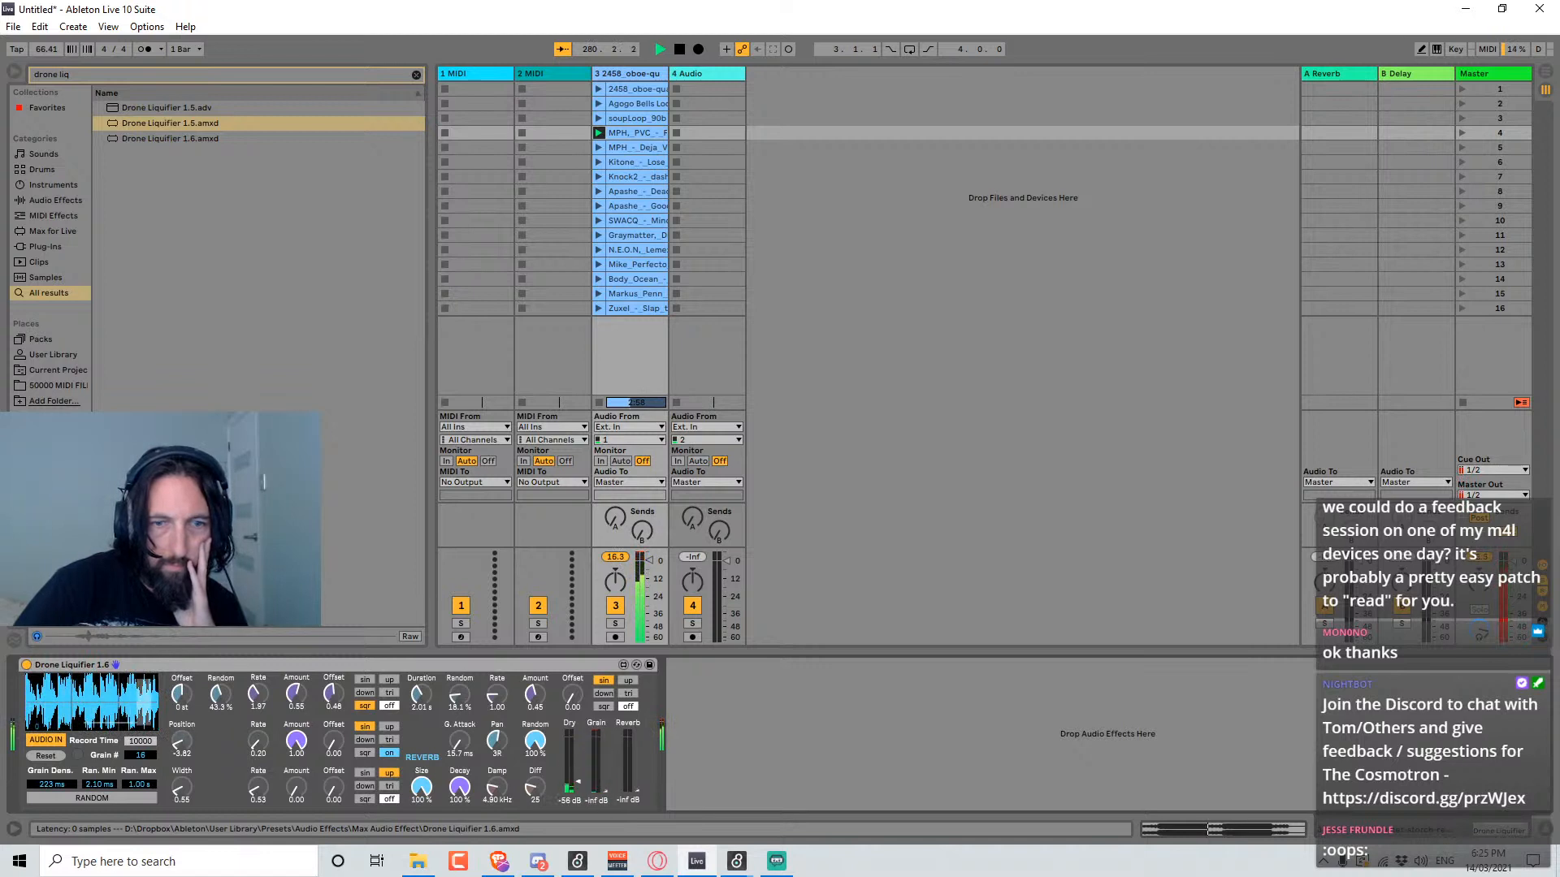
Turn off Audio In and set the mix to Dry -inf dB, Grain -20 dB and Reverb -11 dB.
drag(581, 746, 581, 739)
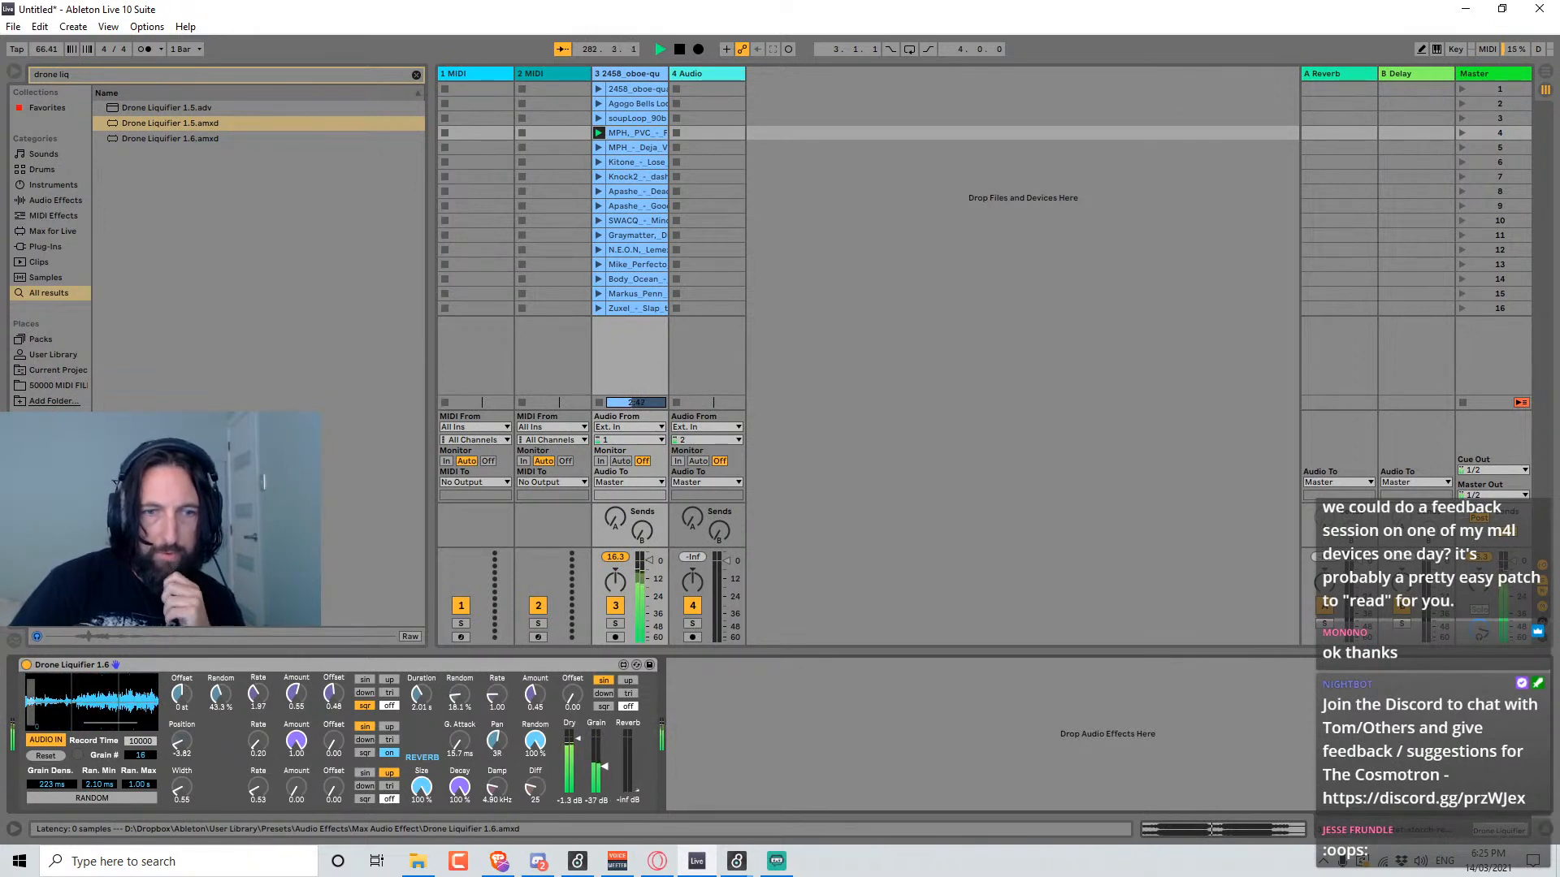
mouse_move(598, 773)
mouse_down()
mouse_move(598, 754)
mouse_move(571, 803)
mouse_up()
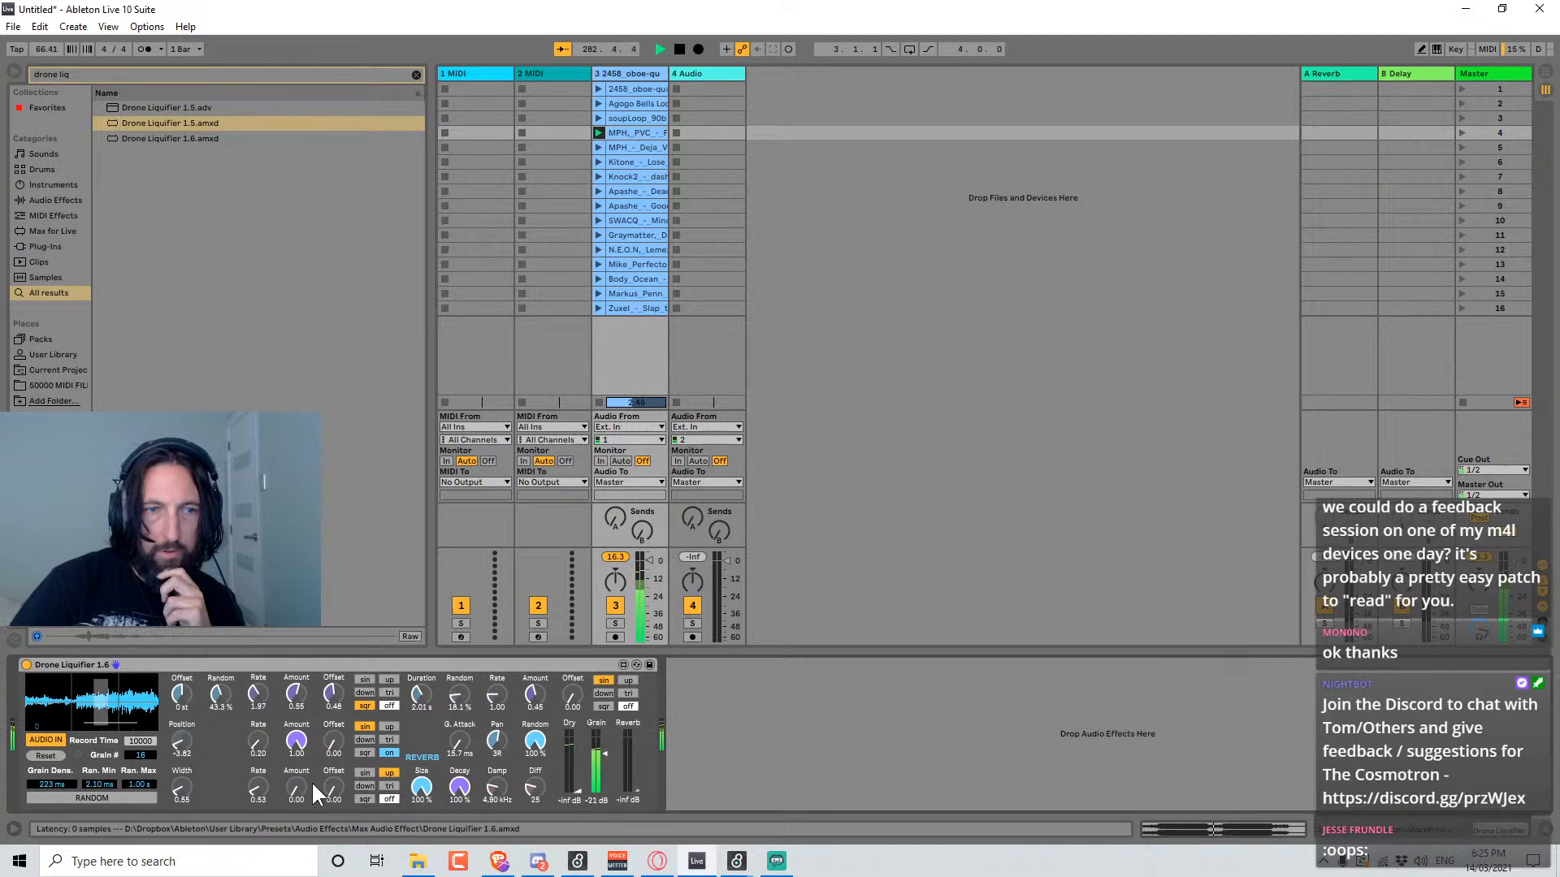
click(64, 736)
mouse_move(601, 752)
mouse_down()
mouse_move(631, 776)
mouse_move(627, 749)
mouse_up()
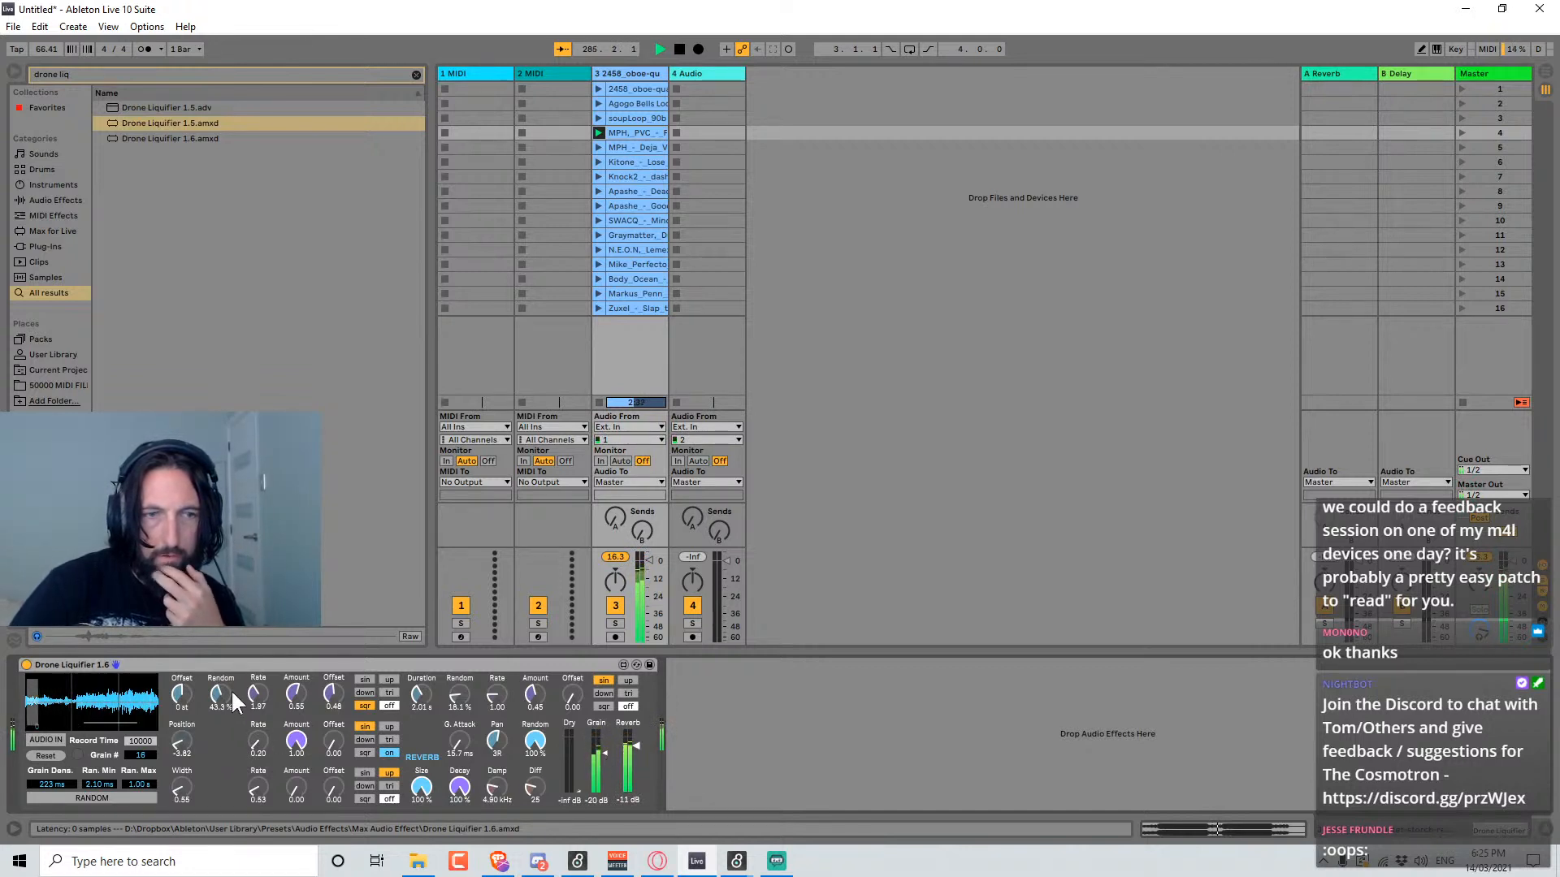
Set Offset to -17 st with Random at 0 %, and the mix to Dry -1.8 dB, Grain -inf dB and Reverb -13 dB.
drag(181, 694, 181, 722)
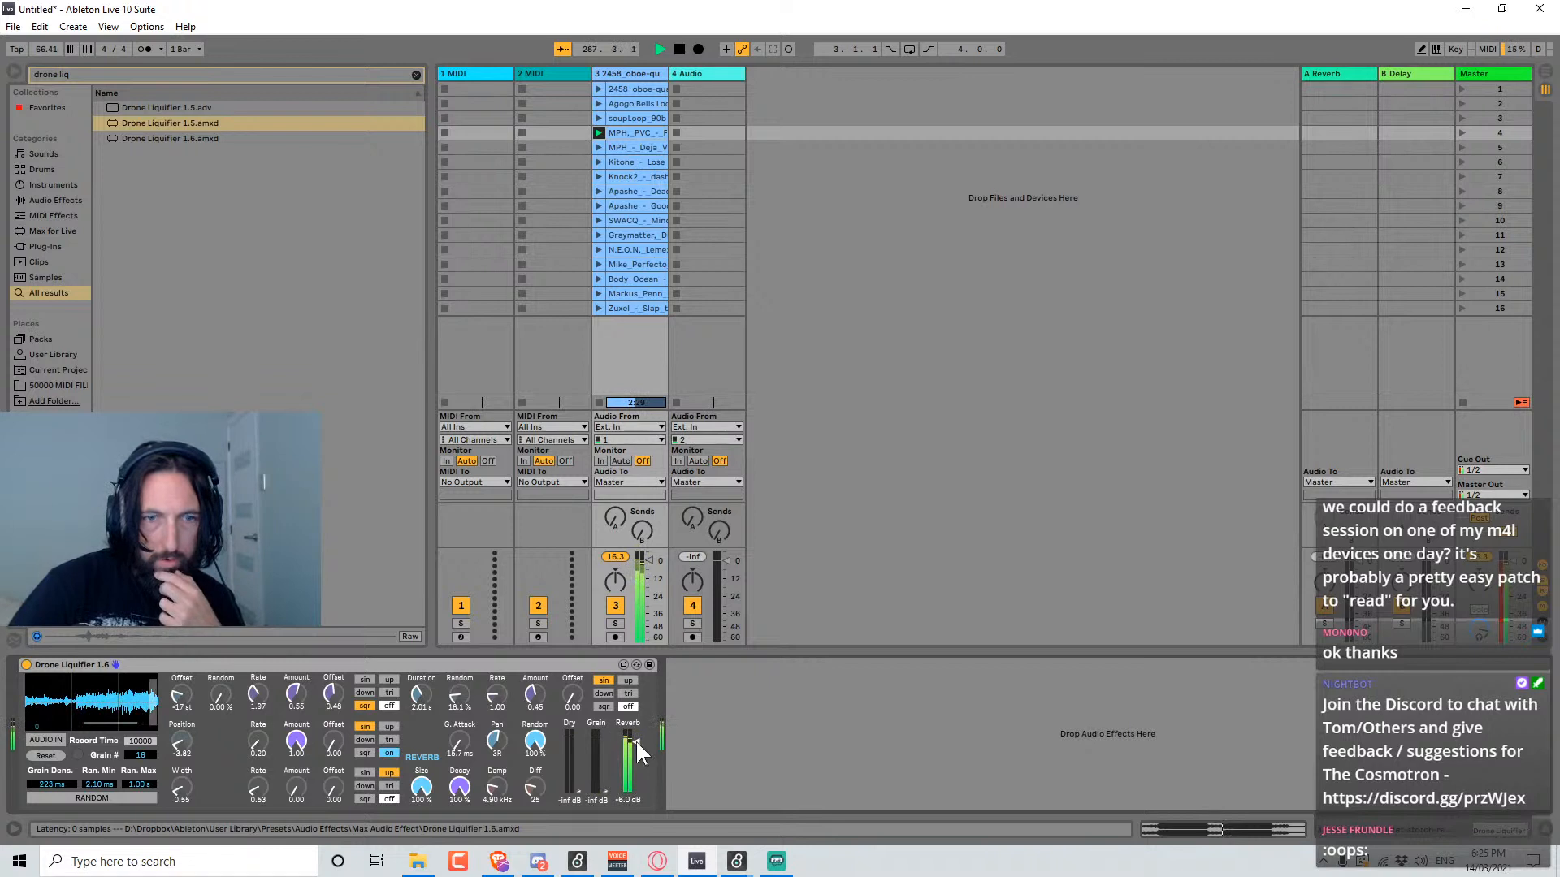
mouse_move(567, 768)
mouse_down()
mouse_move(567, 741)
mouse_move(626, 749)
mouse_move(572, 738)
mouse_up()
Capture new audio by switching Audio In on and off, and set Duration to 1.46 s, Dry to 2.1 dB, Grain to -29 dB and Reverb to -17 dB.
click(38, 743)
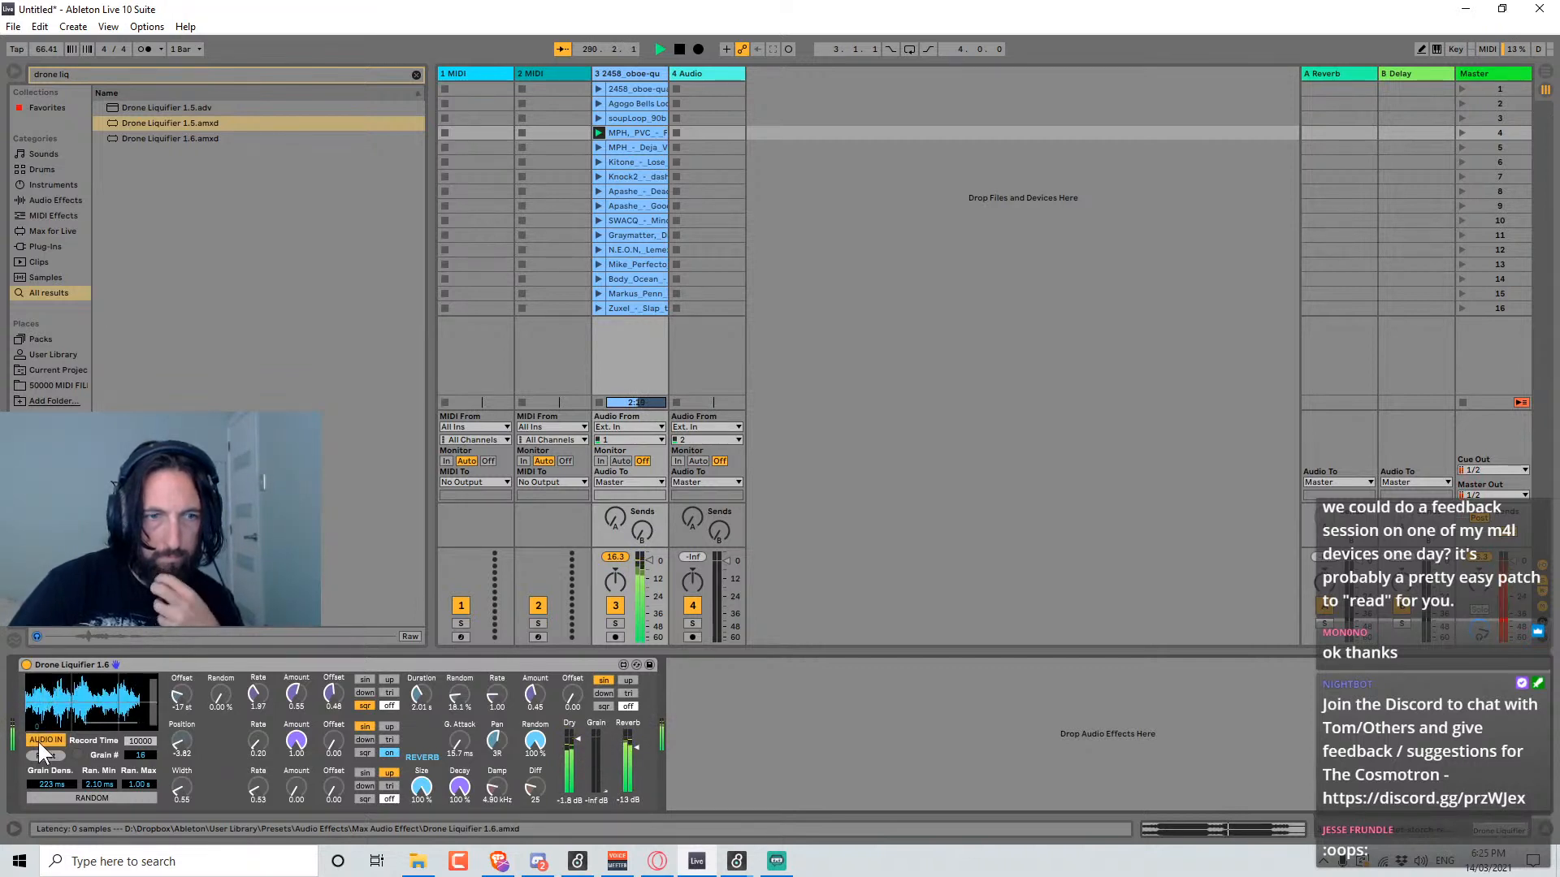
click(37, 743)
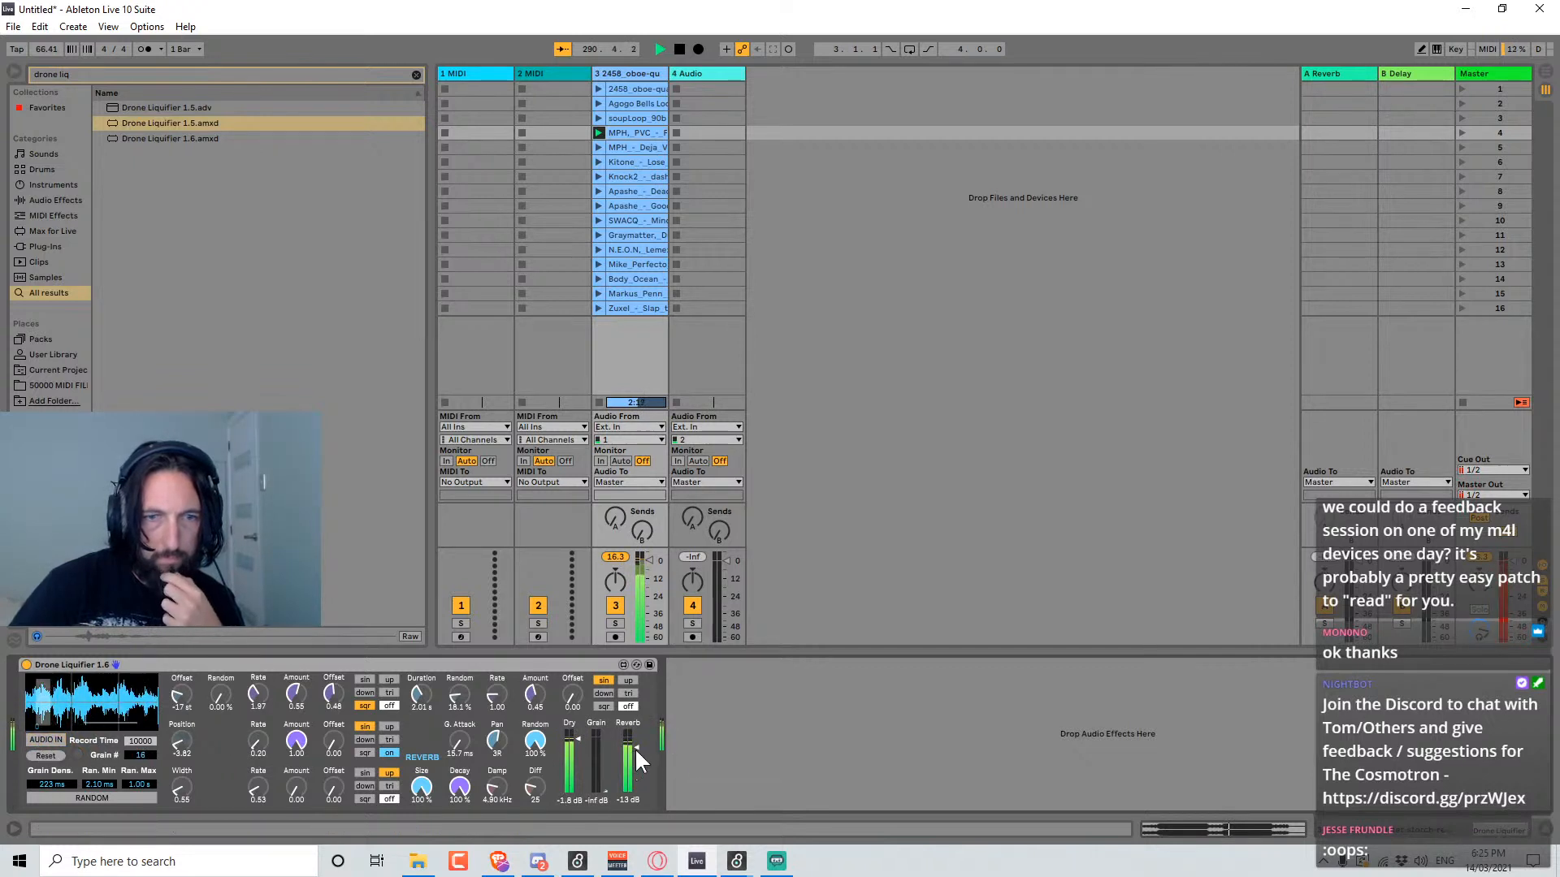
drag(635, 748, 599, 758)
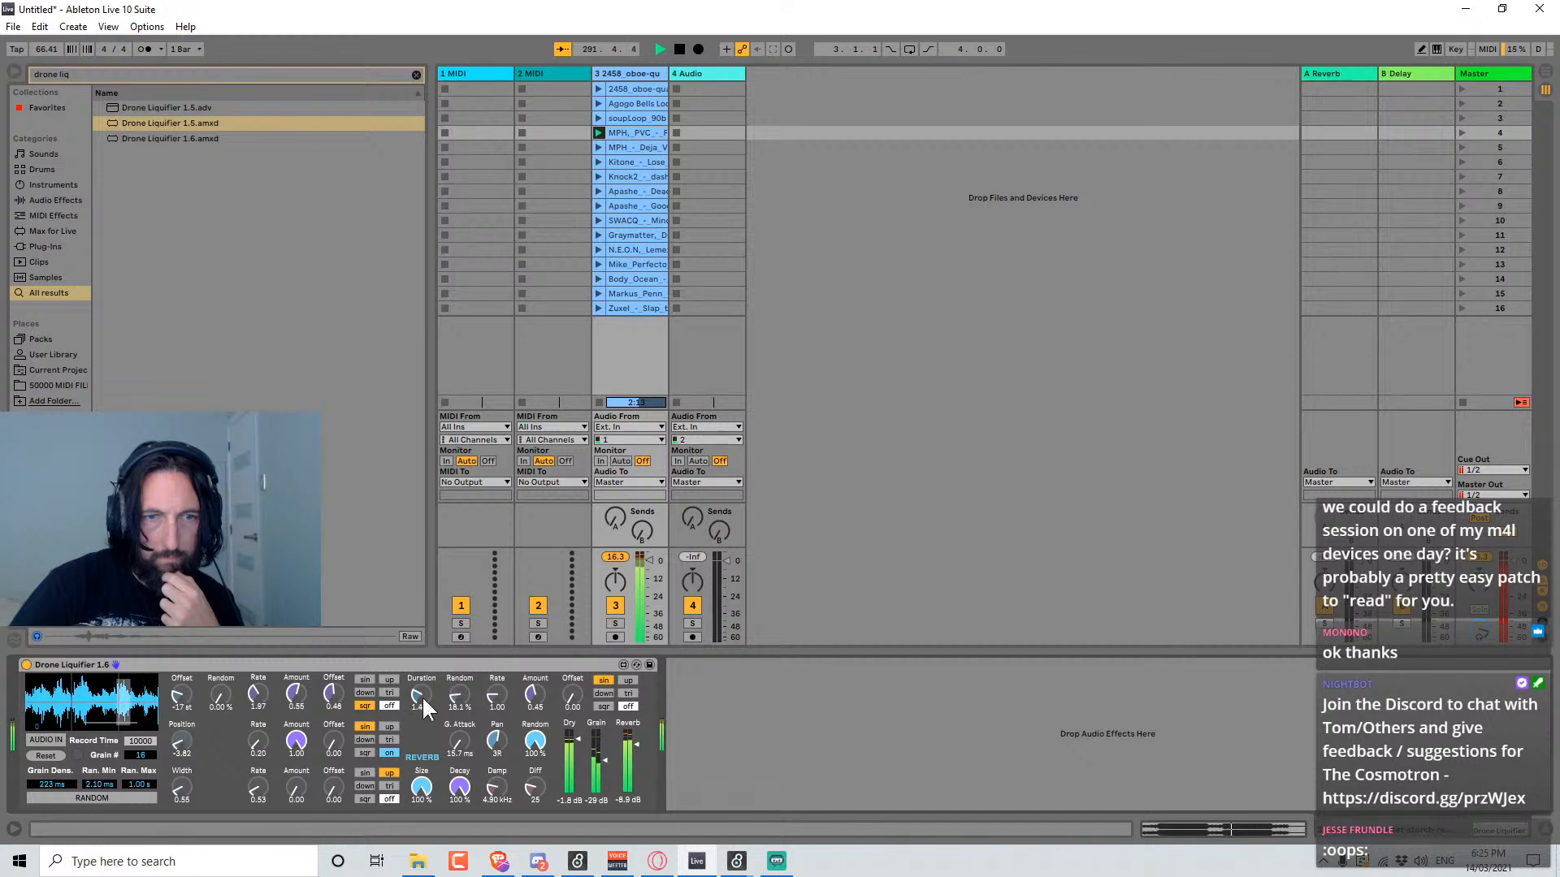
drag(637, 744, 577, 740)
Set the reverb Size to 35.4 % and Decay to 40.9 %, and briefly switch Audio In on to capture another passage.
mouse_move(454, 781)
mouse_down()
mouse_move(452, 820)
mouse_move(422, 796)
mouse_up()
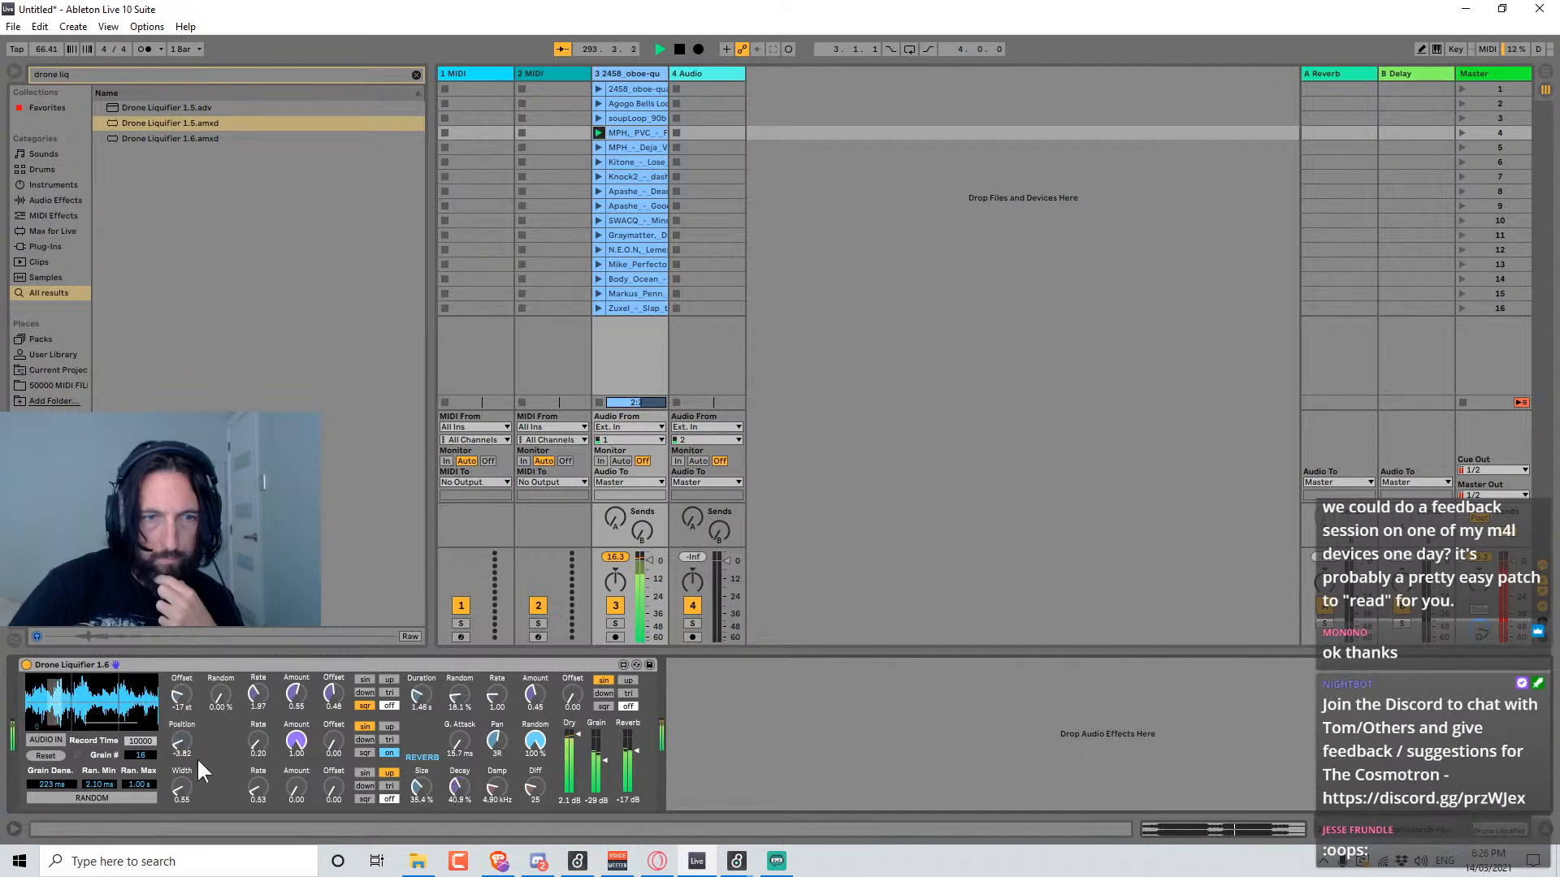
click(47, 741)
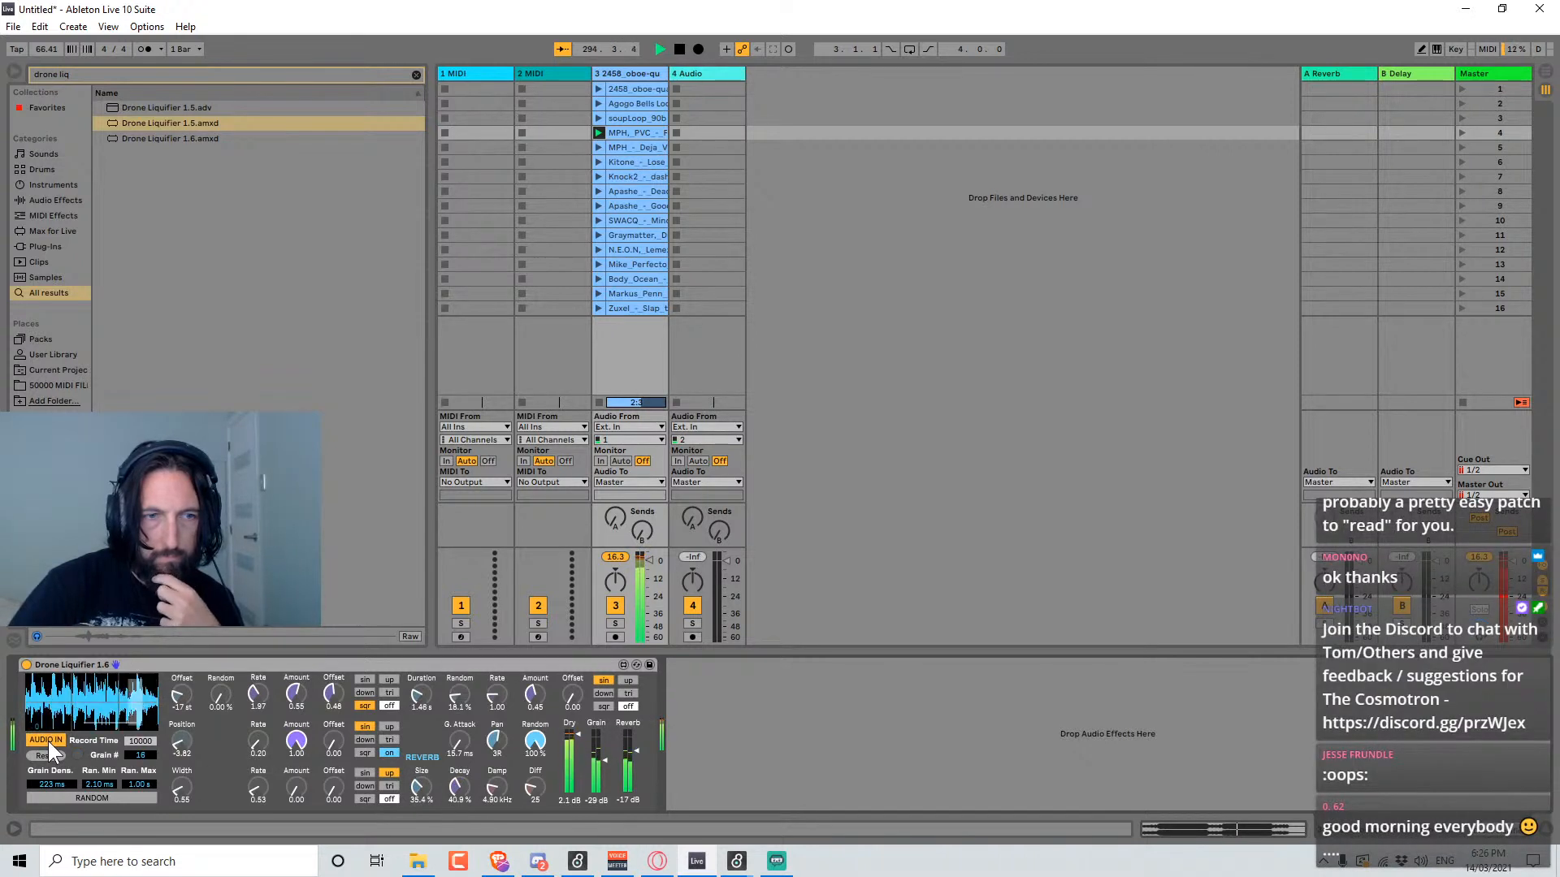
click(47, 741)
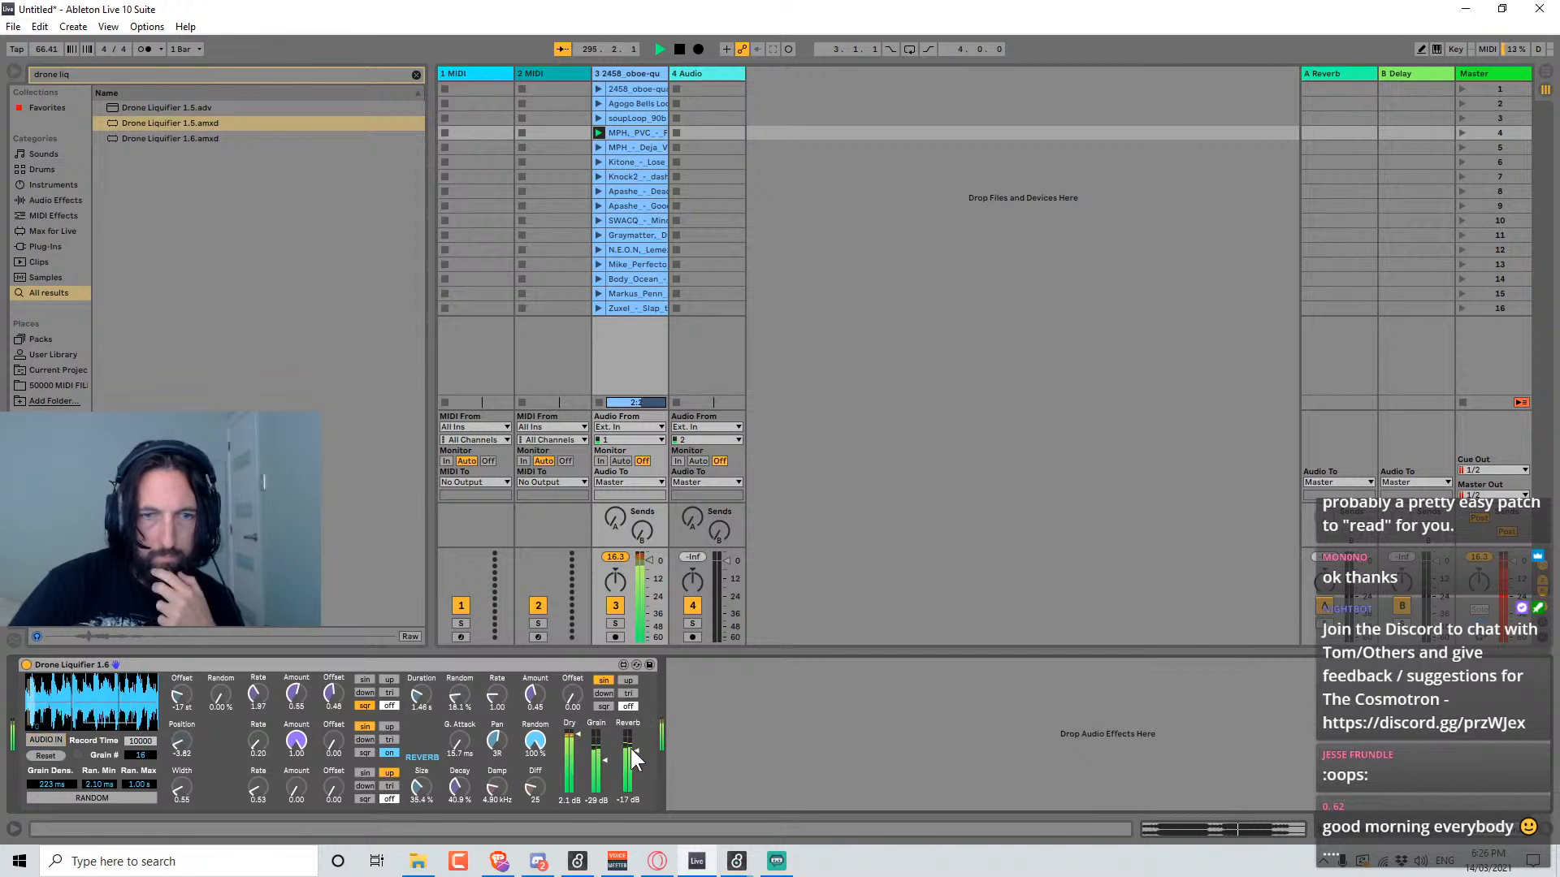